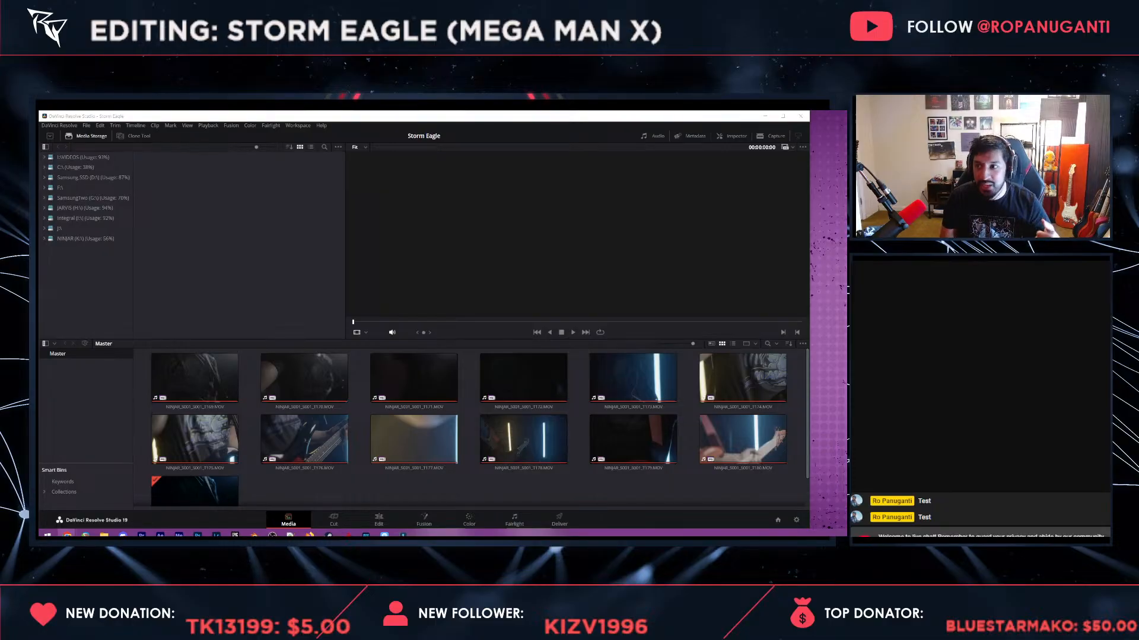
- Create a new bin named FOOTAGE under the Master bin of the media pool
left_click_drag(809, 245, 846, 245)
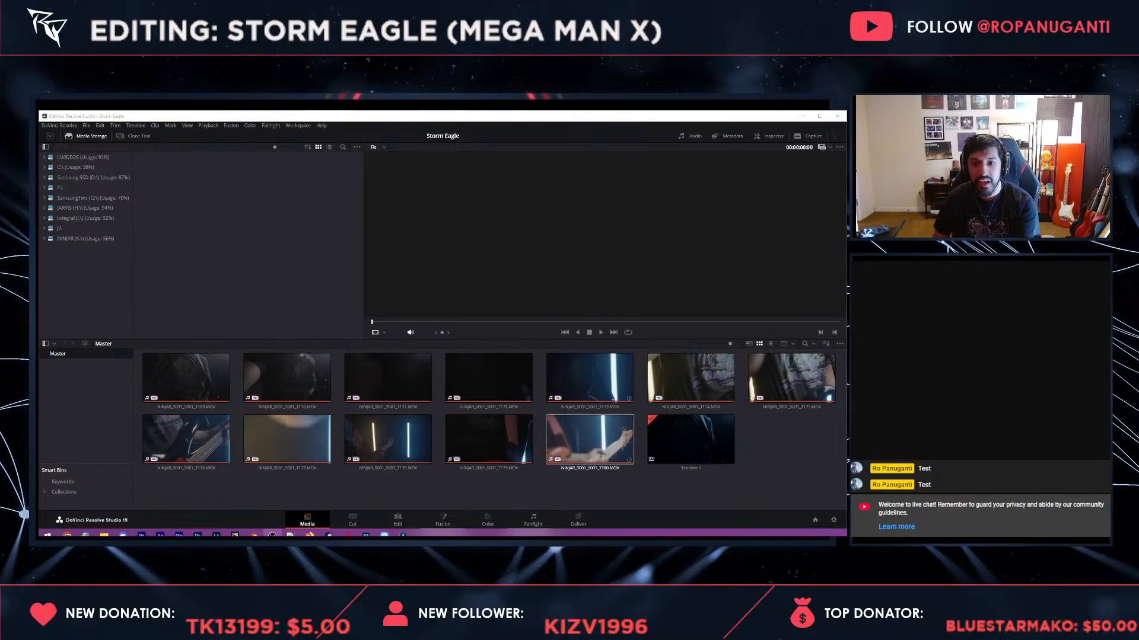
left_click(782, 446)
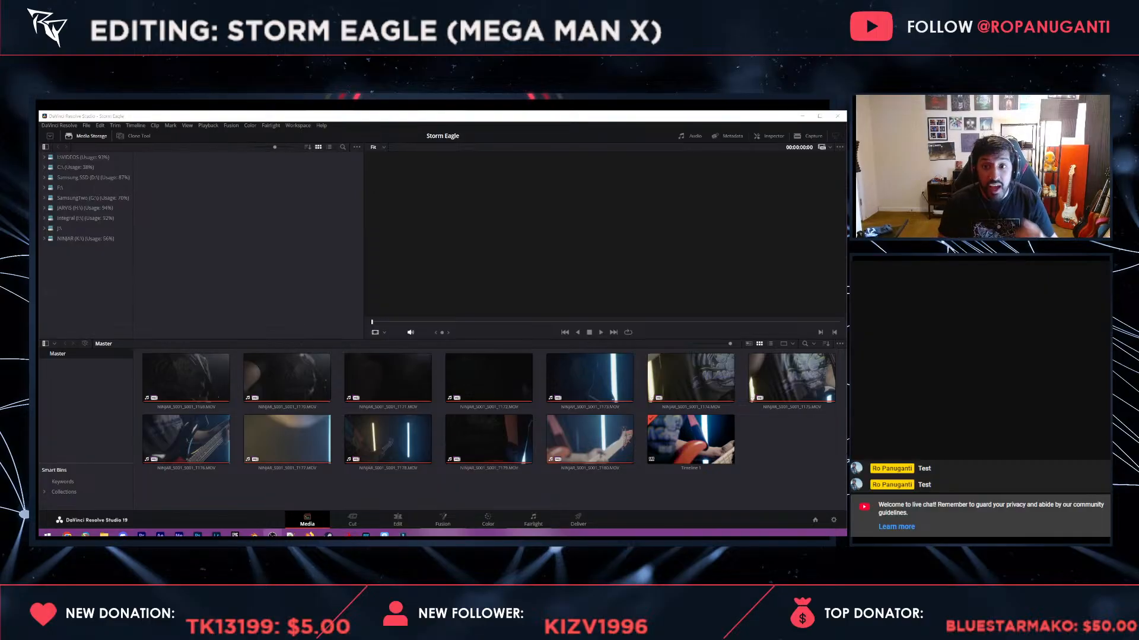
right_click(73, 364)
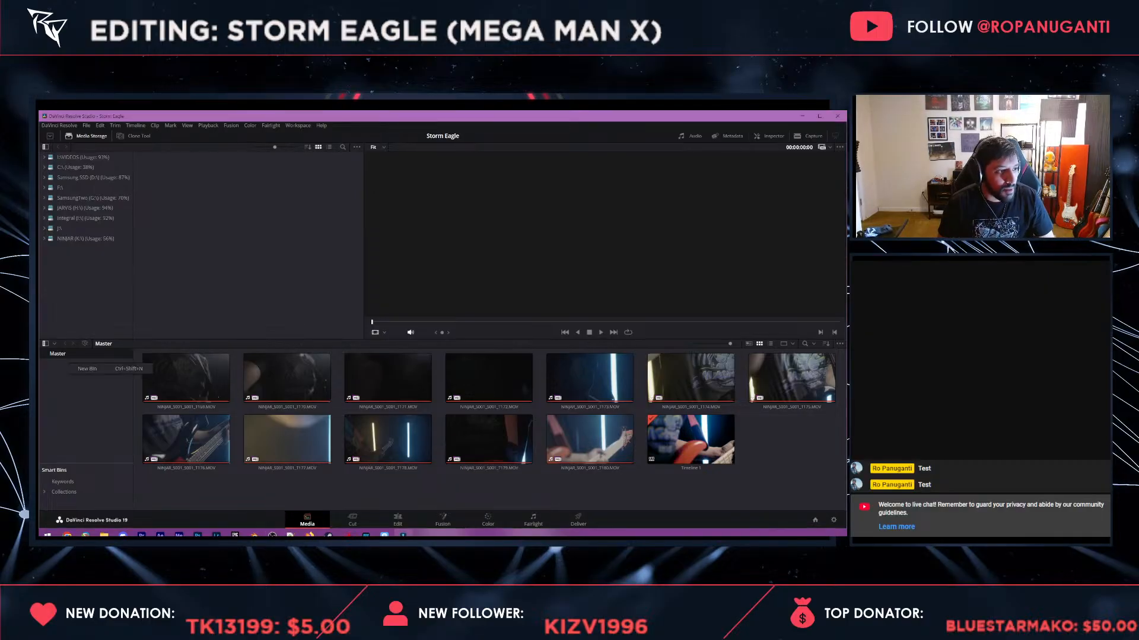
left_click(88, 369)
type("FOOTAGE")
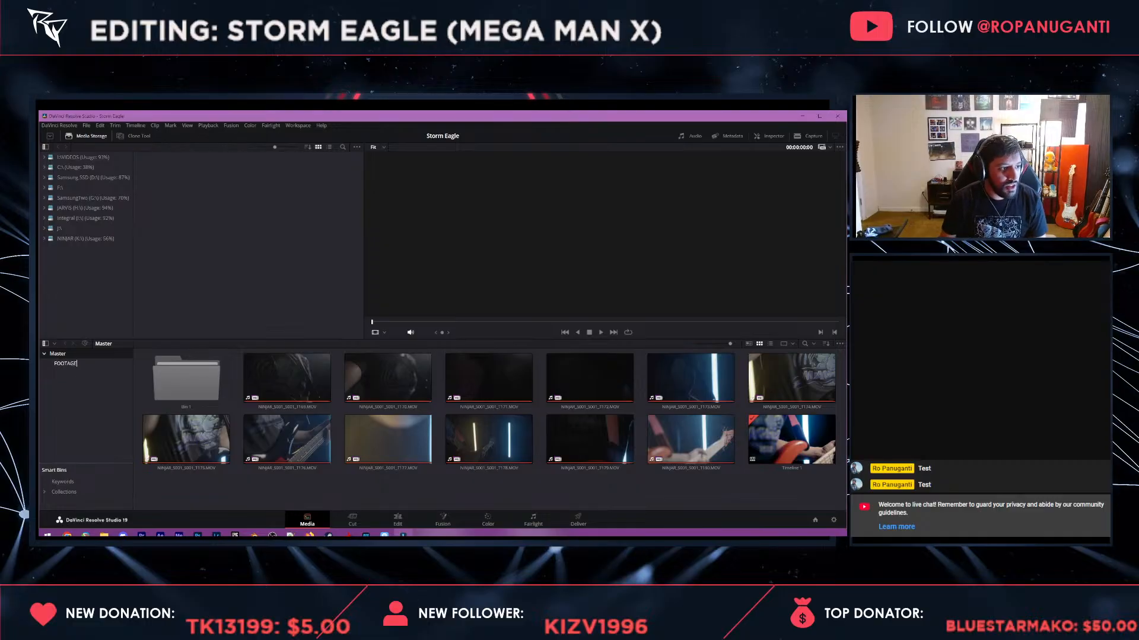
key("Return")
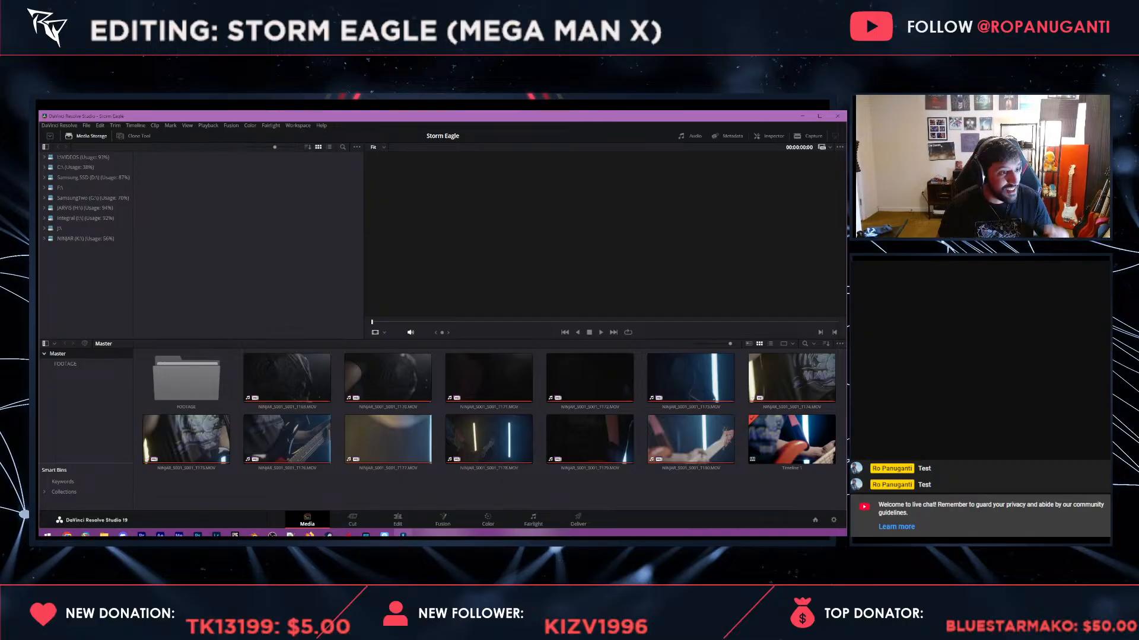
- Create a second new bin in Master and name it MUSIC
right_click(187, 382)
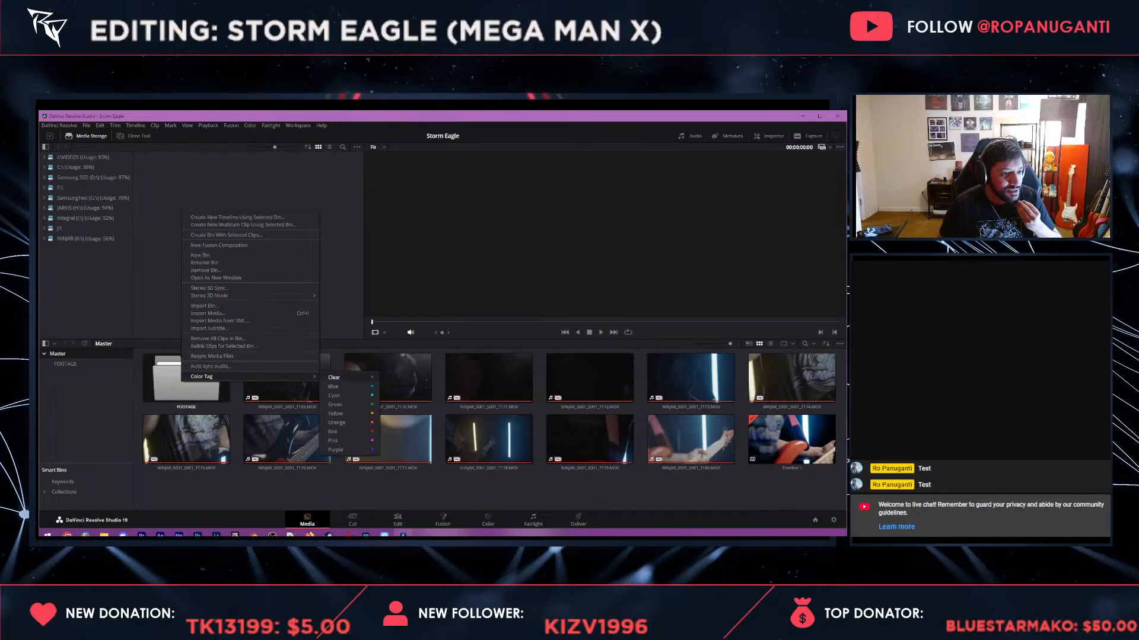
key("Escape")
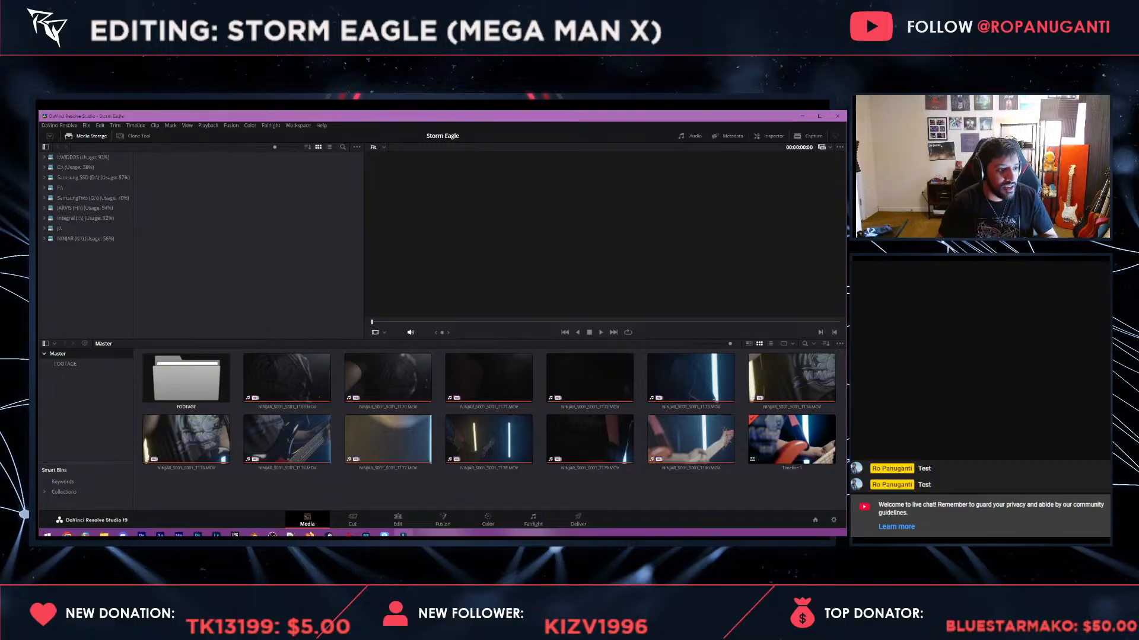
left_click(364, 474)
right_click(168, 385)
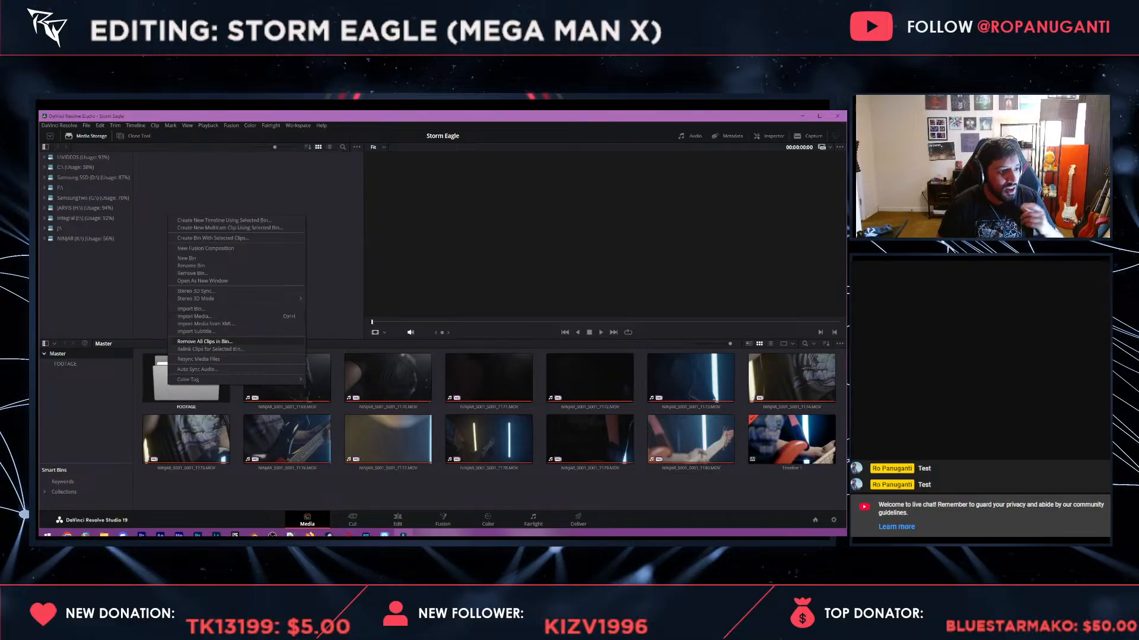
left_click(188, 258)
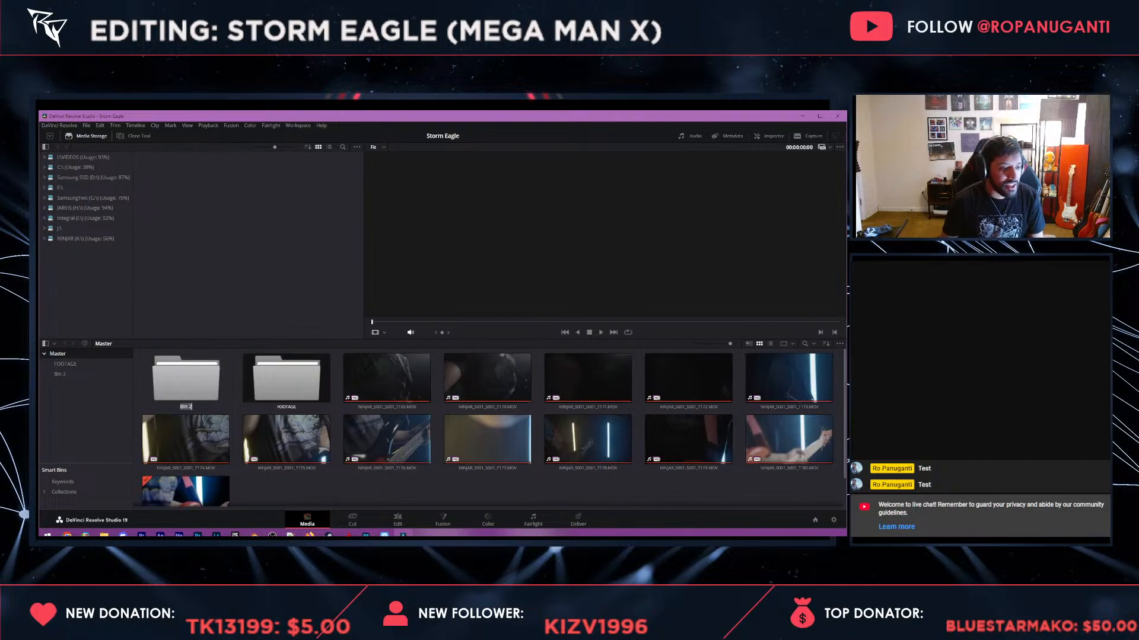
right_click(292, 386)
mouse_move(308, 382)
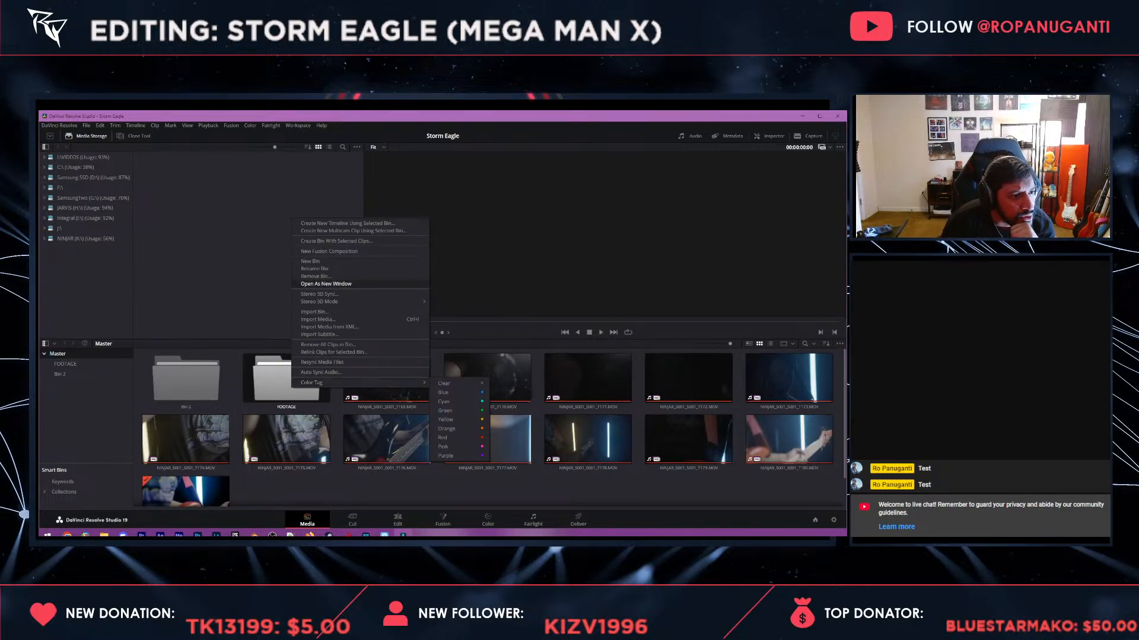
left_click(186, 379)
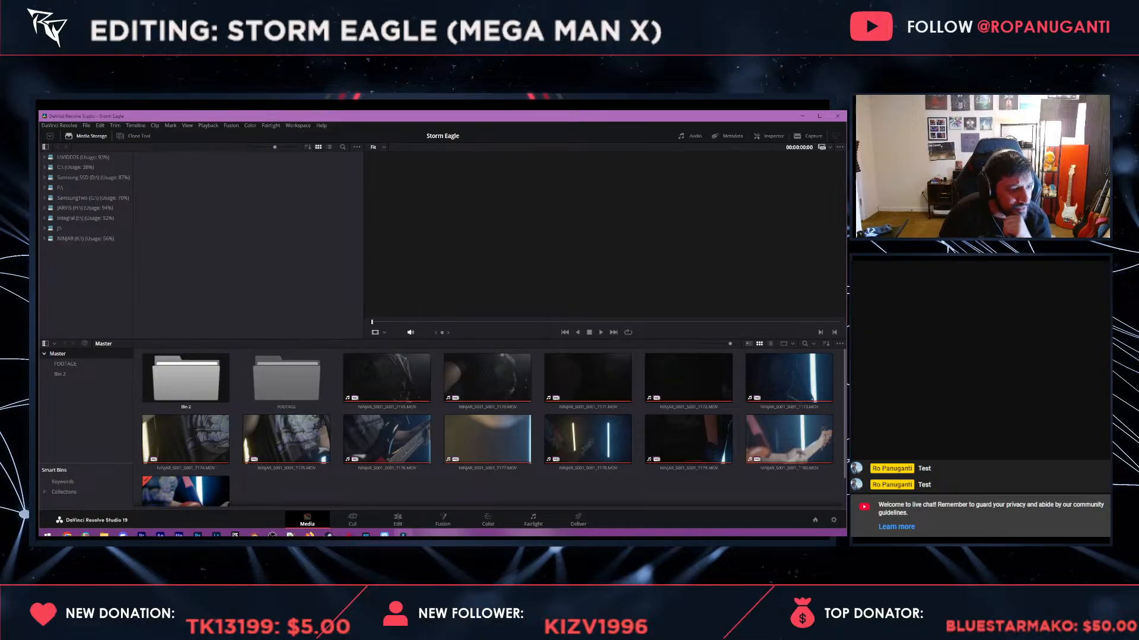
left_click(186, 407)
type("MUSIC")
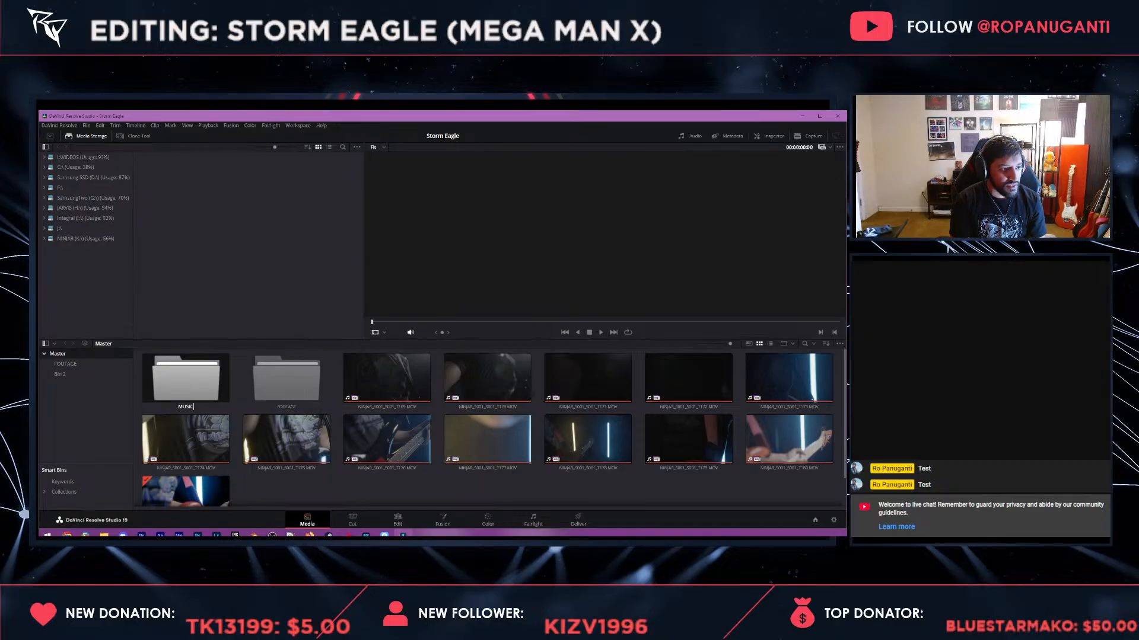
left_click(369, 490)
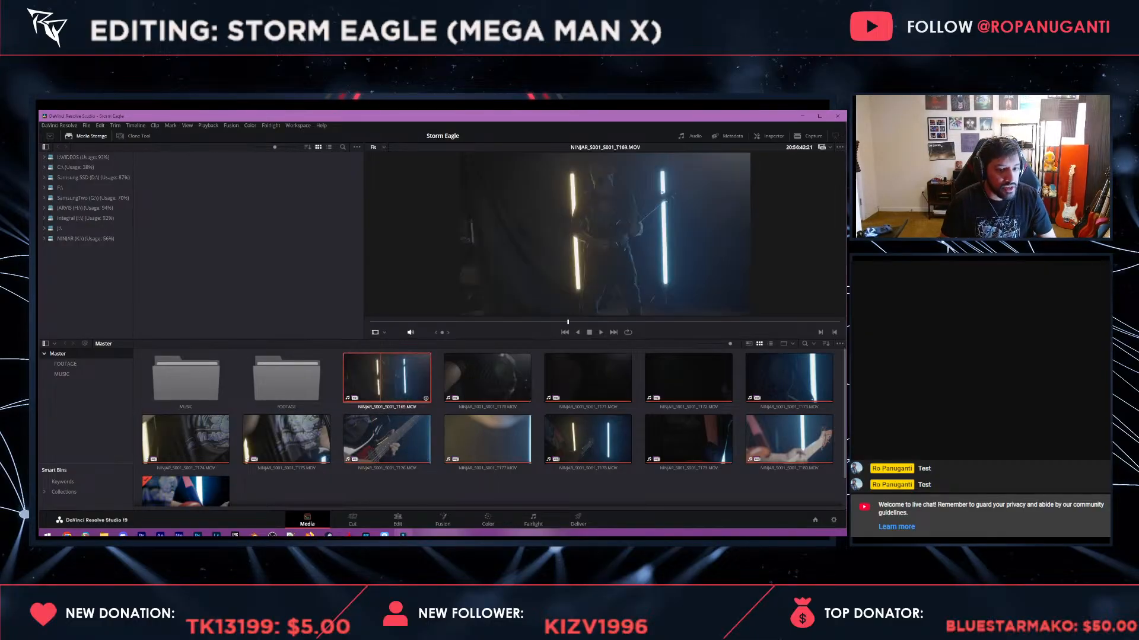
- Move all the MOV clips from Master into the FOOTAGE bin
scroll(403, 389, "down", 2)
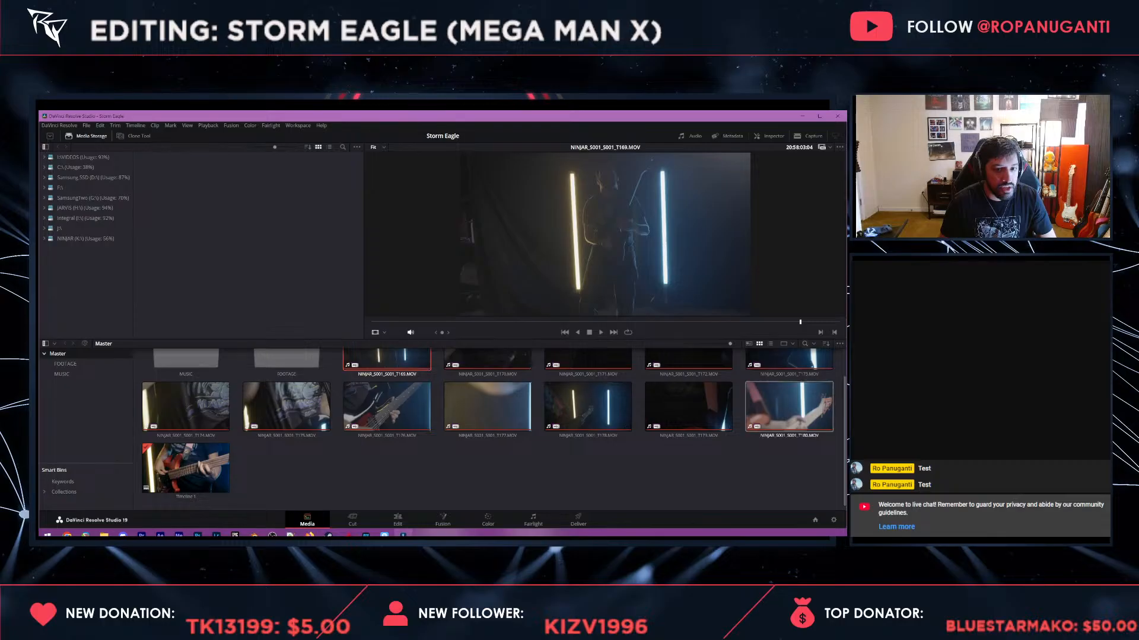
- Create another bin in Master named TIMELINE and move Timeline 1 into it
right_click(449, 425)
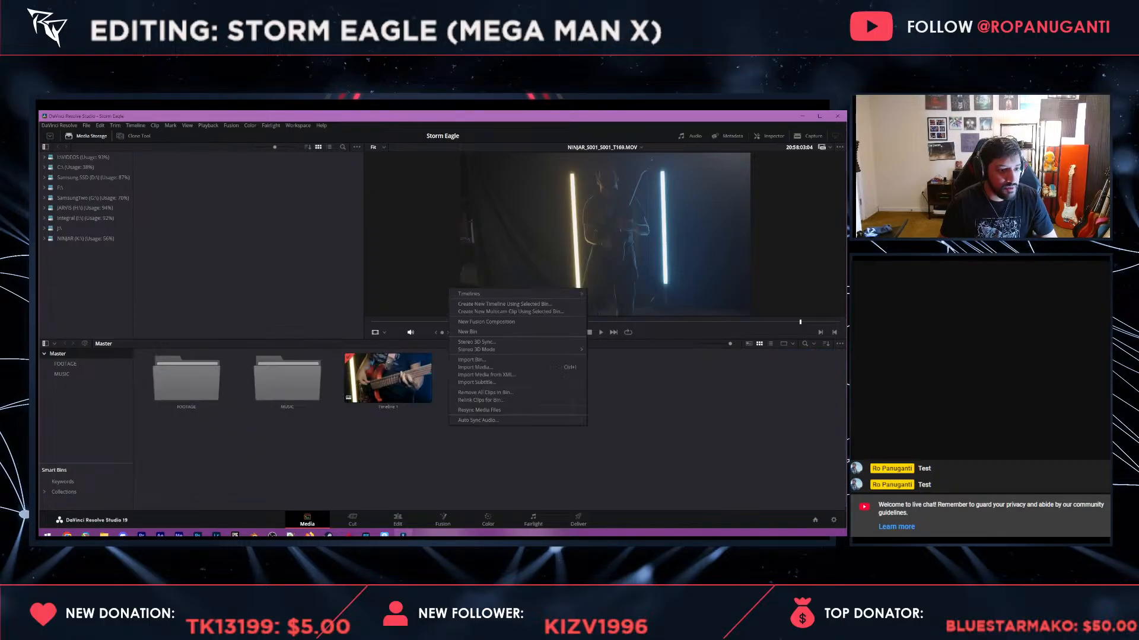
left_click(469, 332)
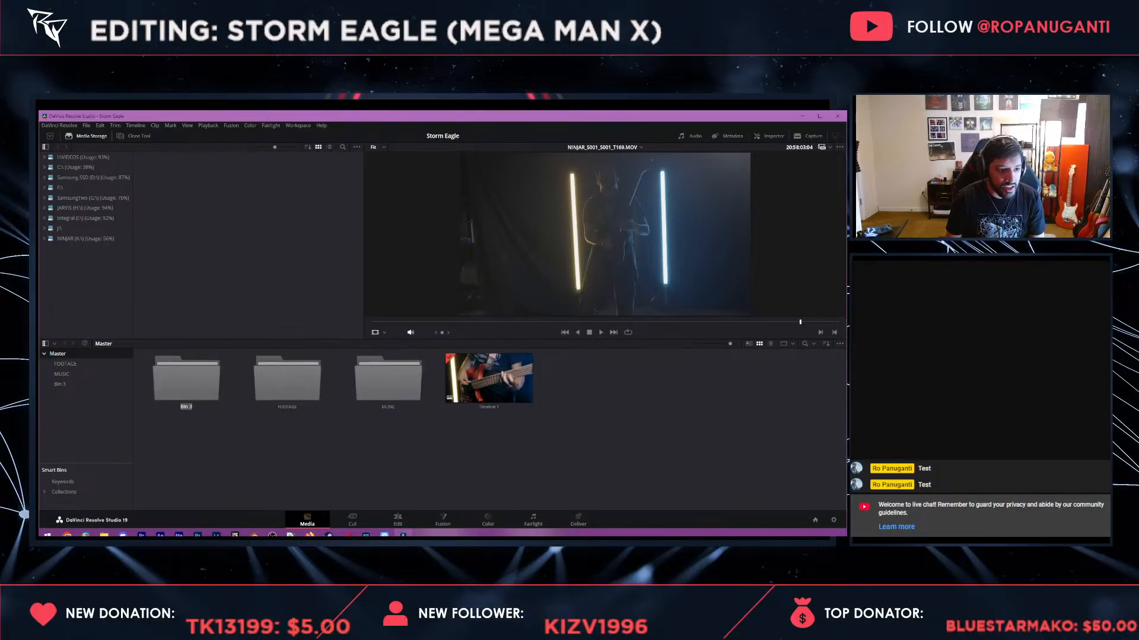
type("TIMELINE")
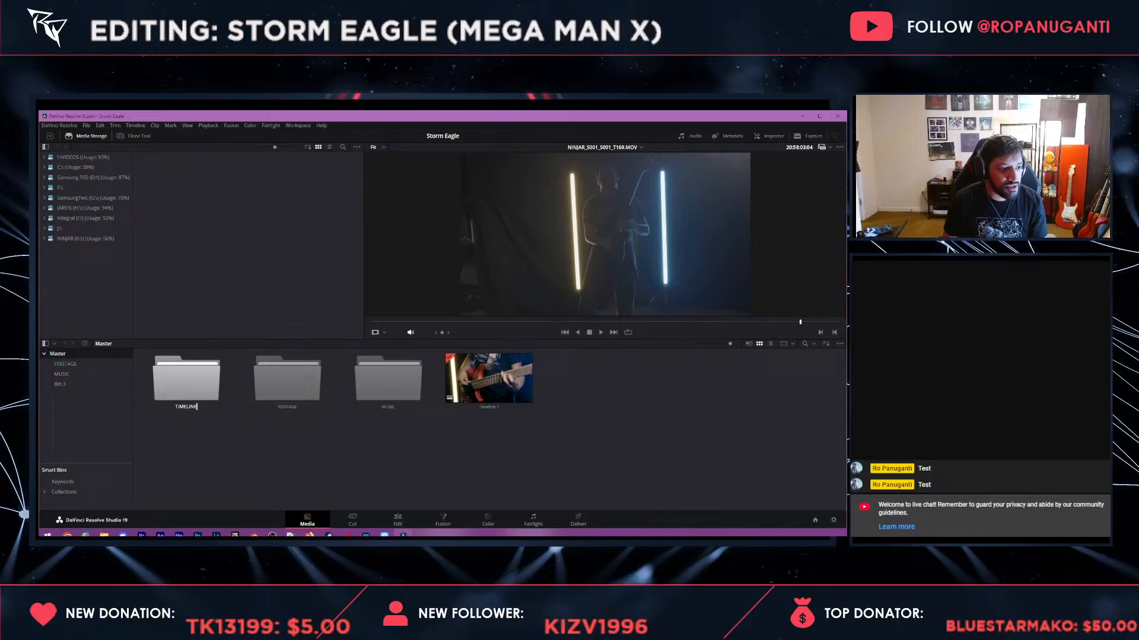
key("Return")
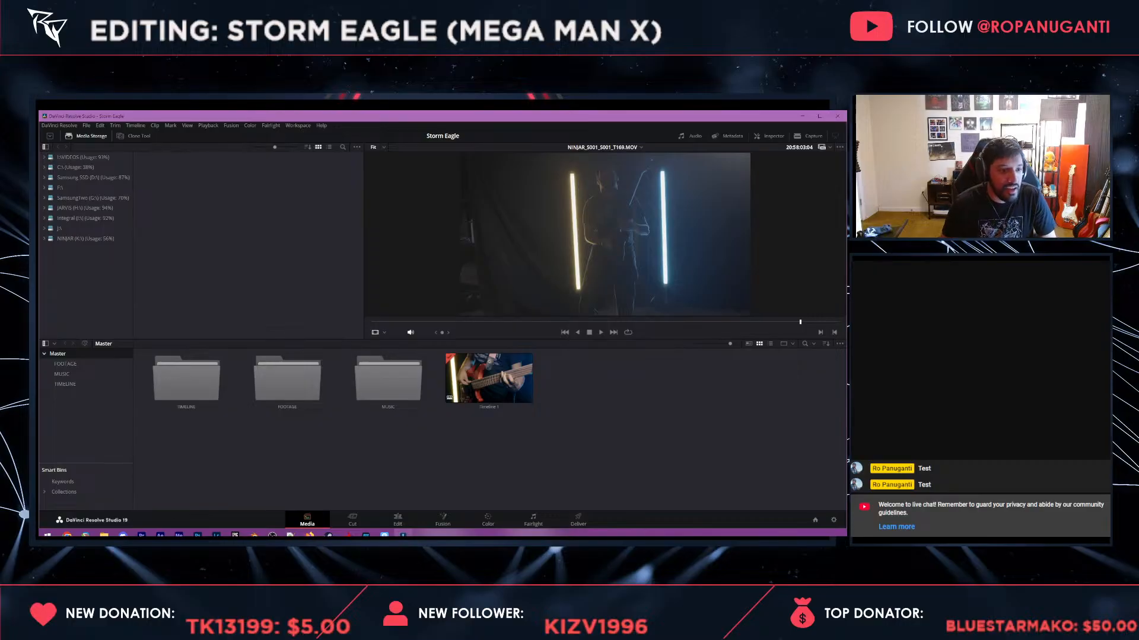
left_click_drag(488, 378, 149, 388)
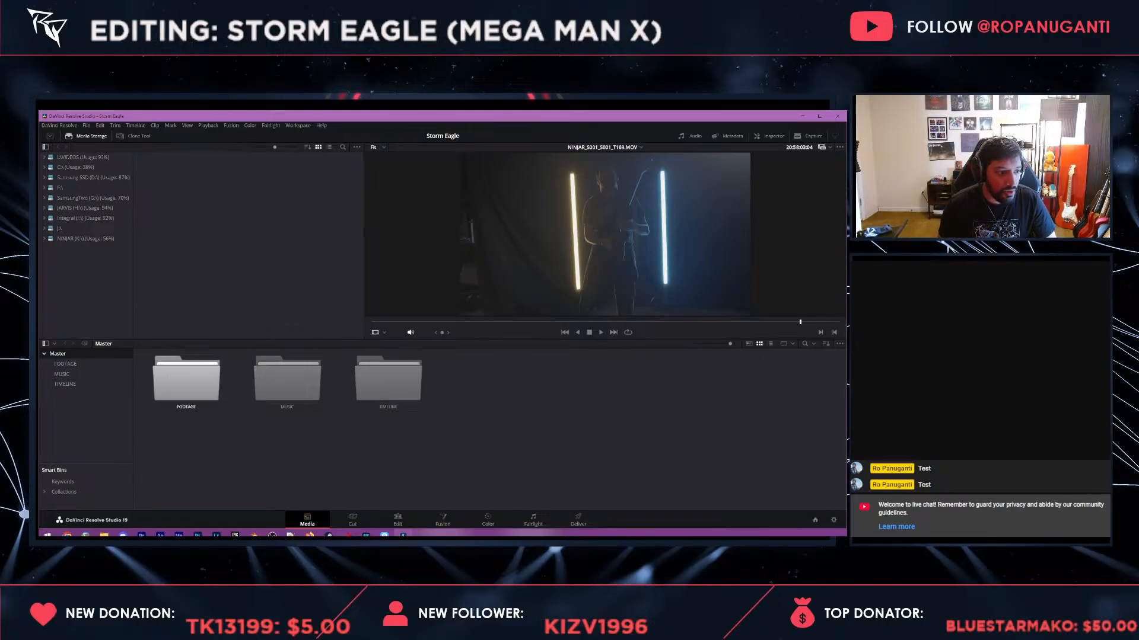
- Import the Storm Eagle - Mega Man X WAV file into the MUSIC bin
double_click(186, 380)
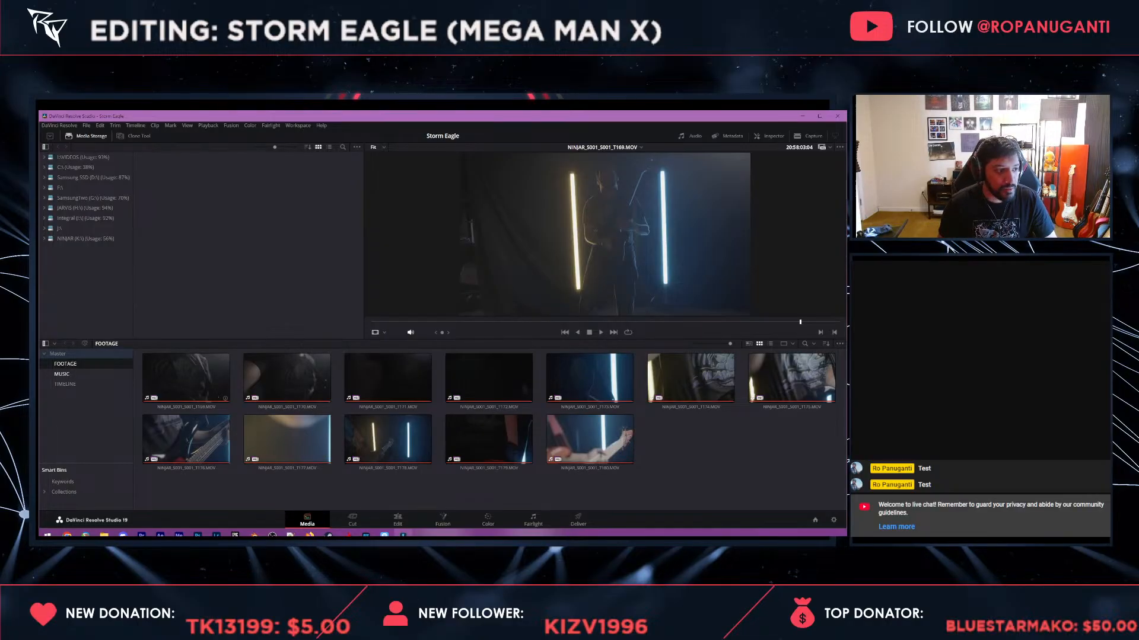
left_click(63, 375)
right_click(371, 433)
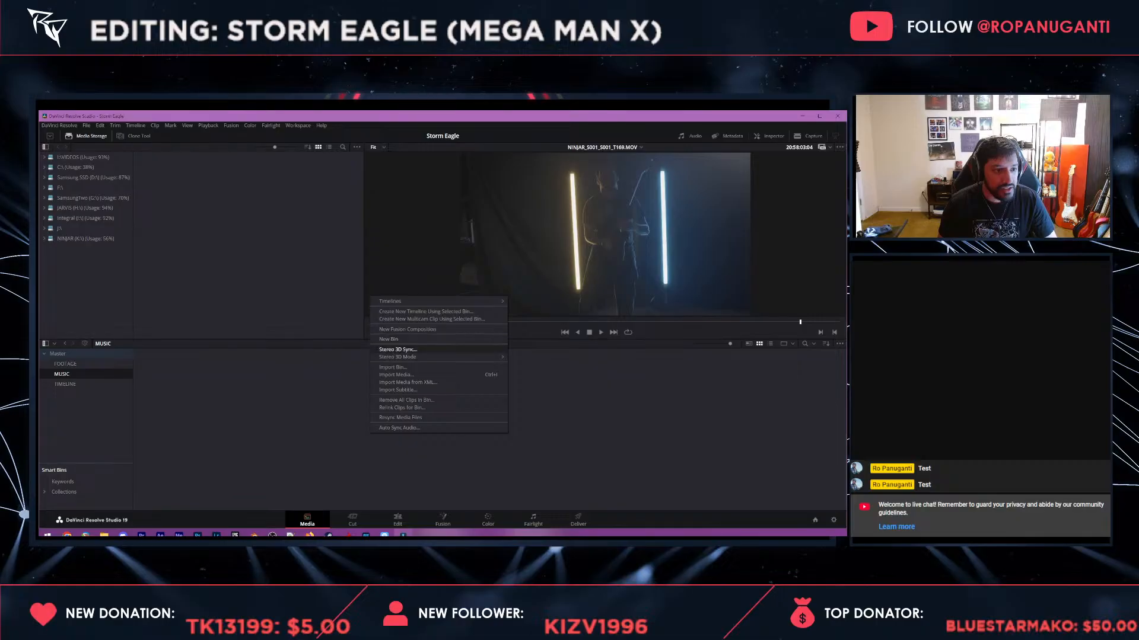
left_click(396, 374)
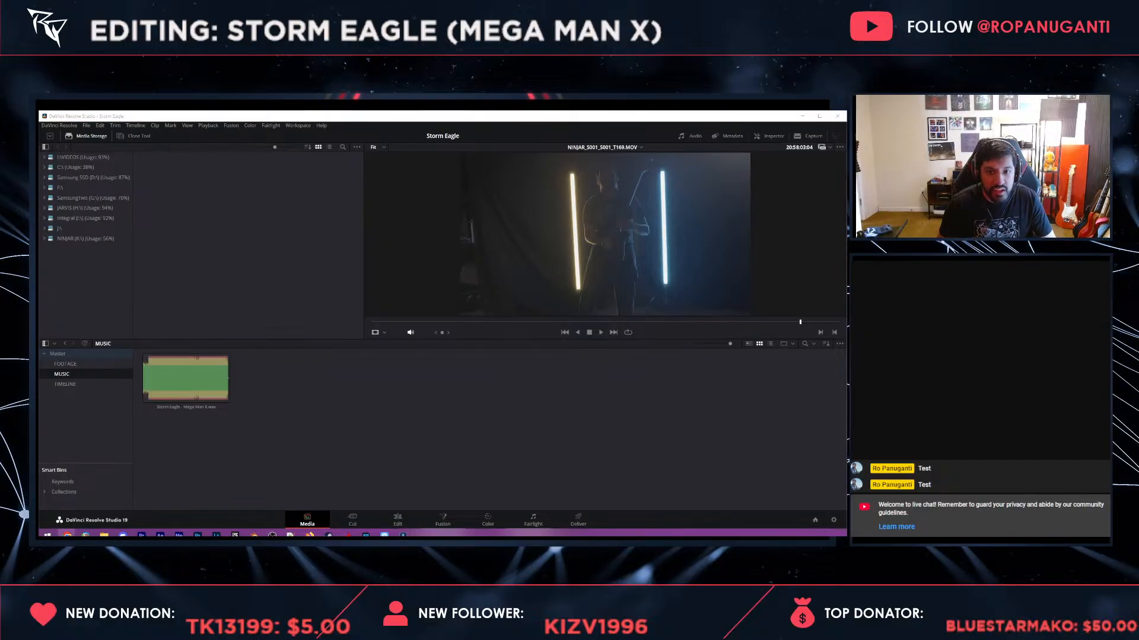
left_click(205, 380)
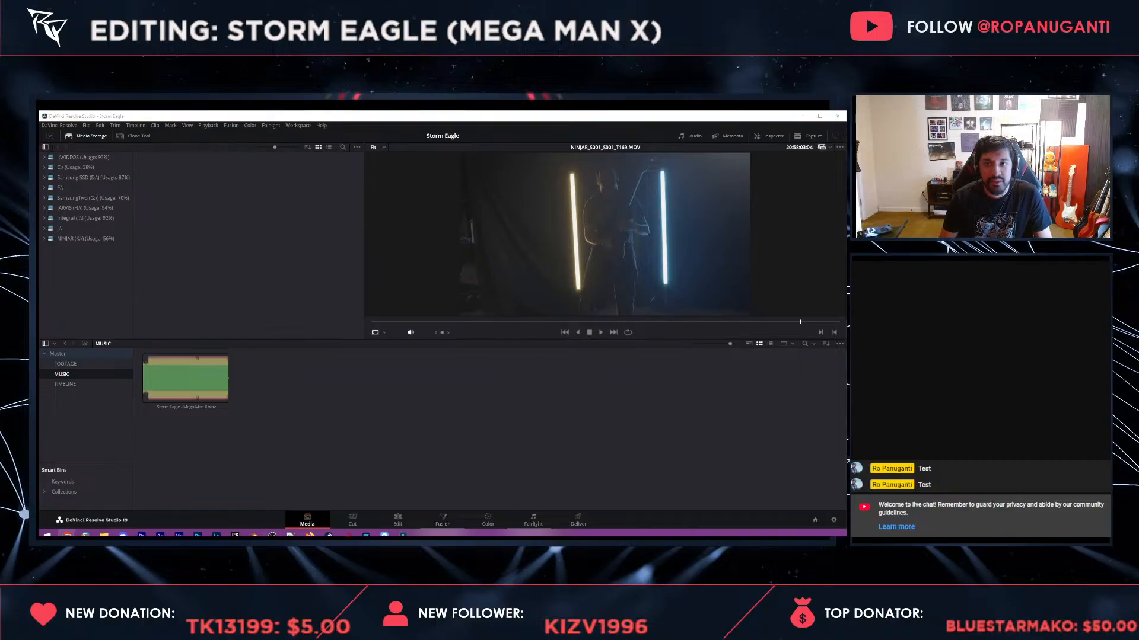
left_click(180, 380)
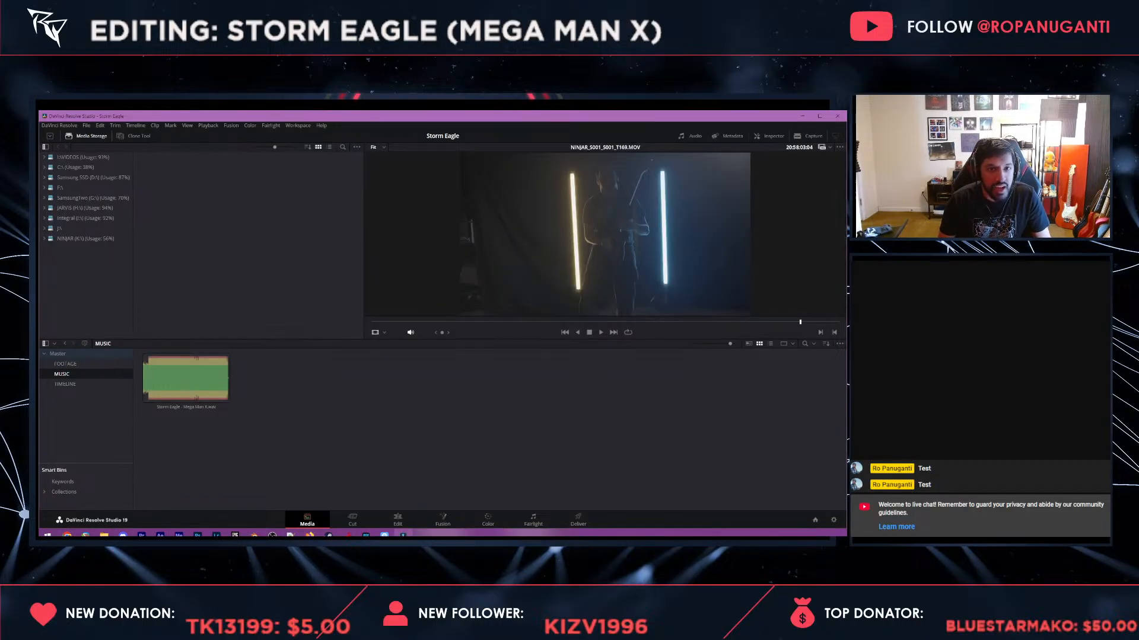
left_click(690, 137)
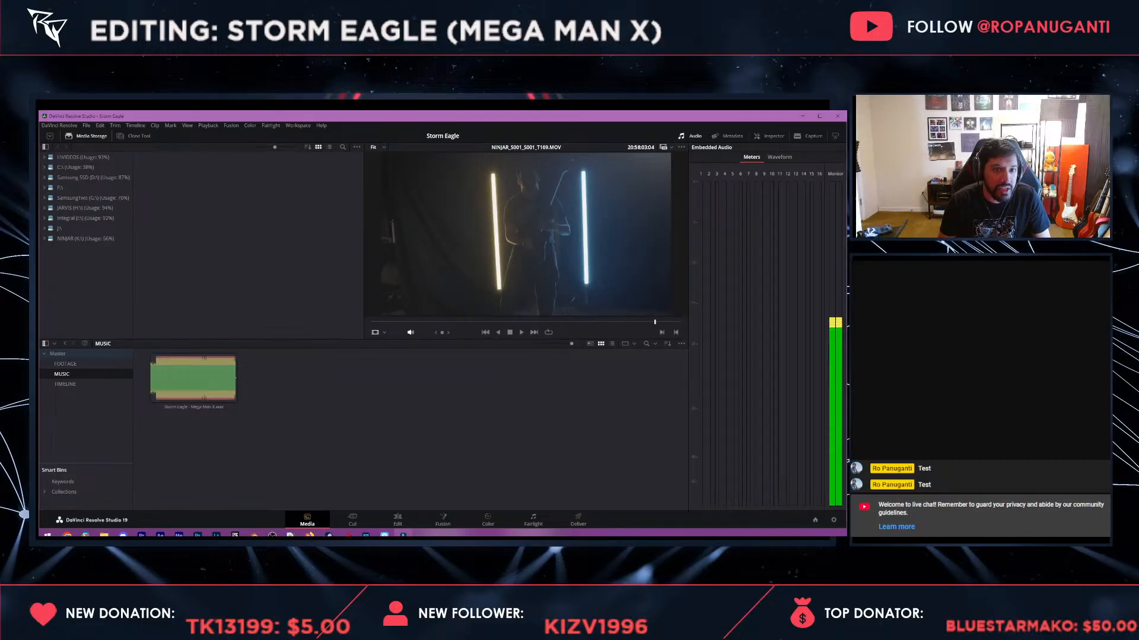
left_click(689, 136)
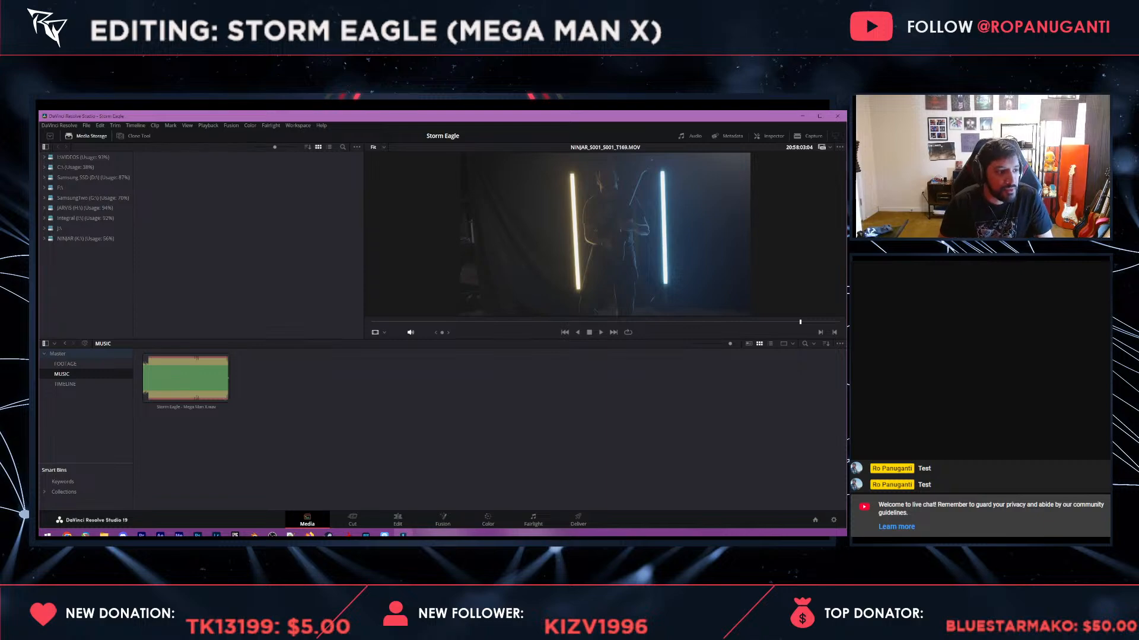
- Check the FOOTAGE bin and open Timeline 1 from the TIMELINE bin for editing
left_click(65, 364)
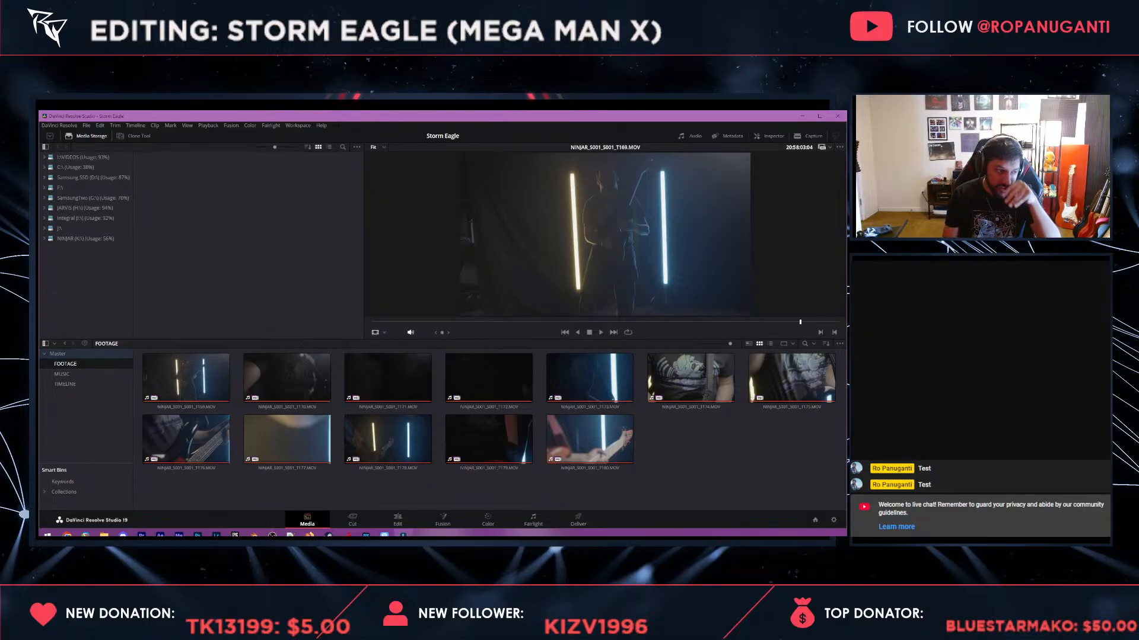
left_click(65, 385)
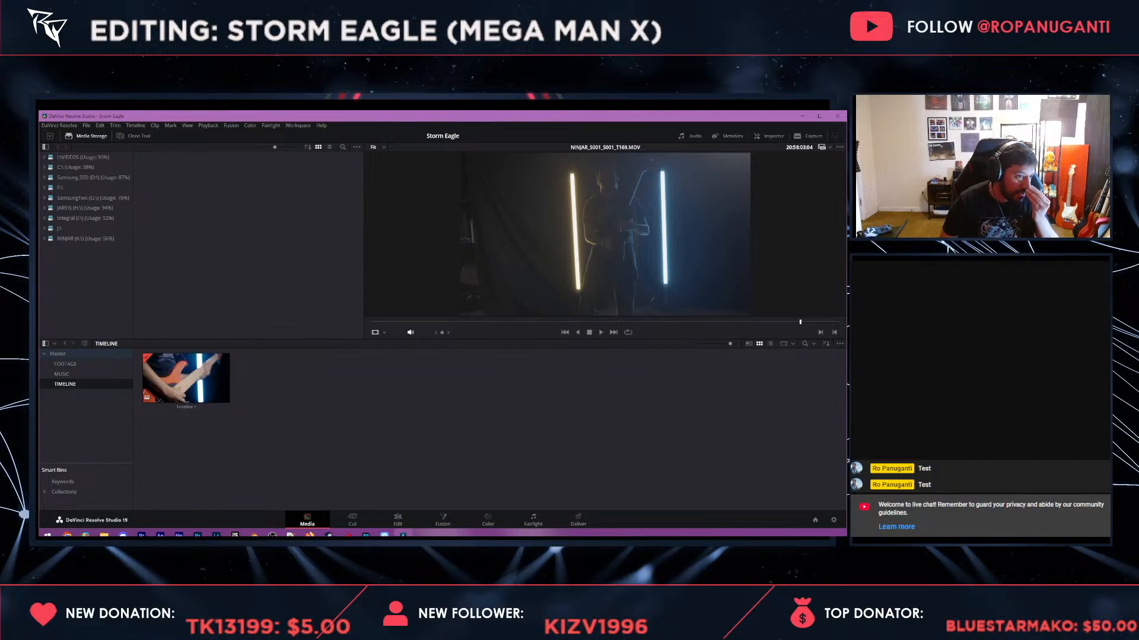
double_click(186, 378)
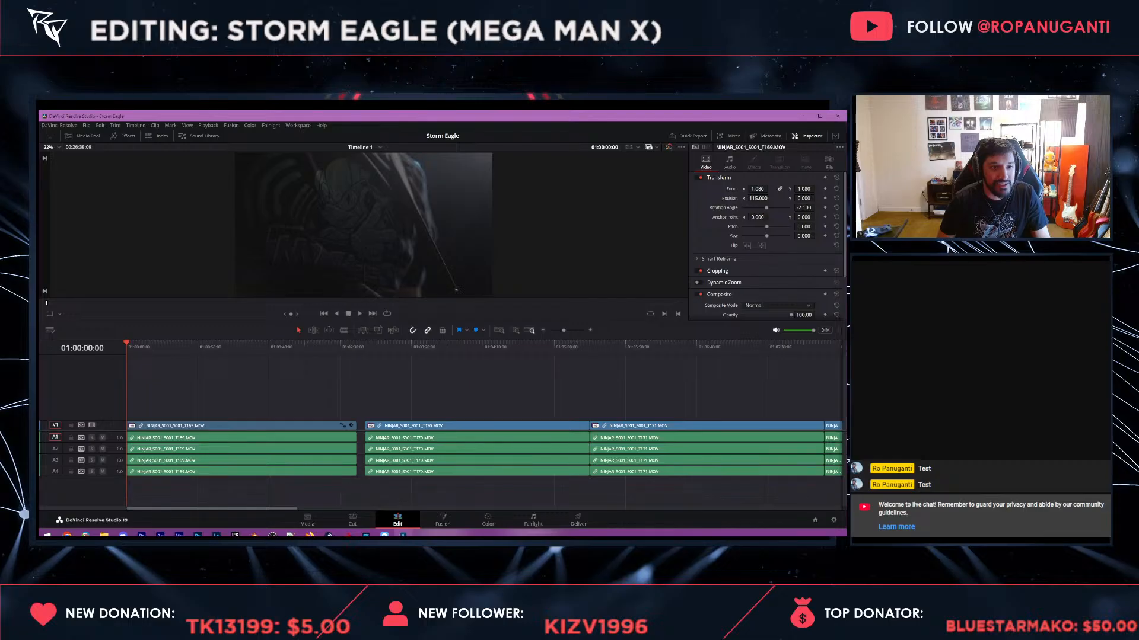
- Move the playhead to 01:00:51:06 in the first clip and capture a screenshot of the viewer frame
left_click_drag(133, 347, 199, 347)
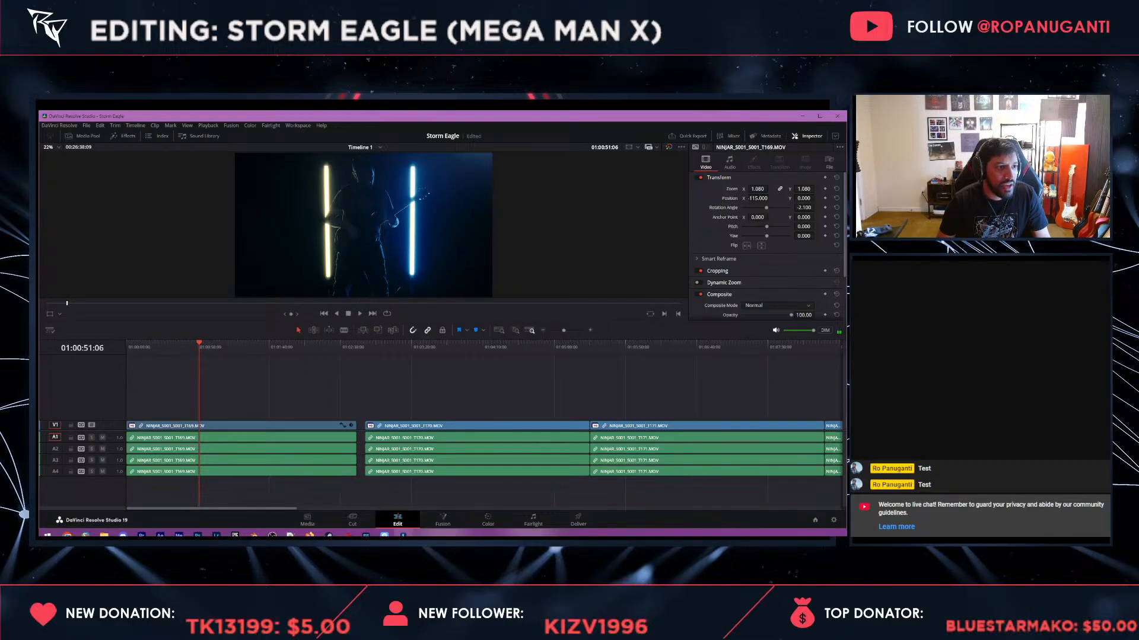
key("super+shift+s")
left_click_drag(235, 153, 493, 297)
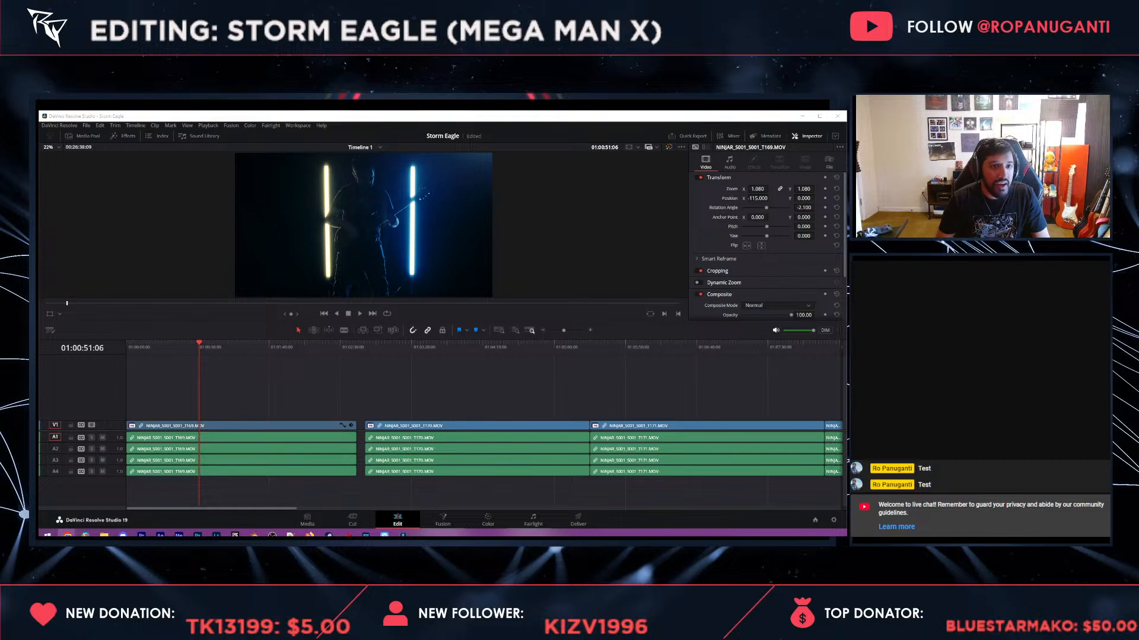
- Bypass the color grades in the timeline viewer and review the ungraded first clip up to about 01:01:43:13
left_click(668, 147)
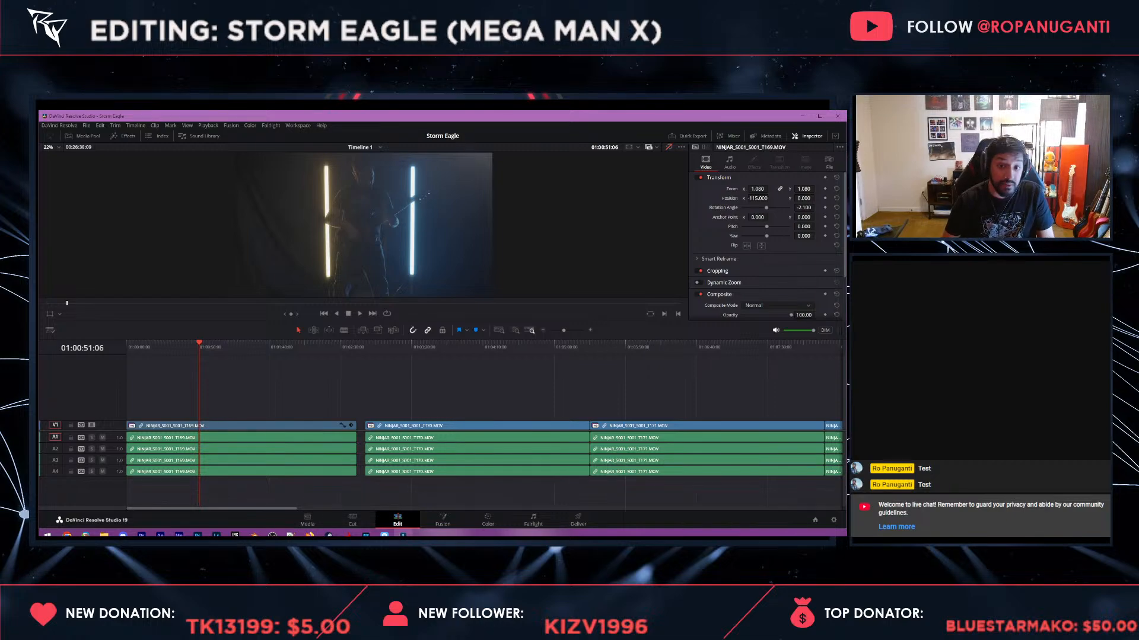
left_click(189, 344)
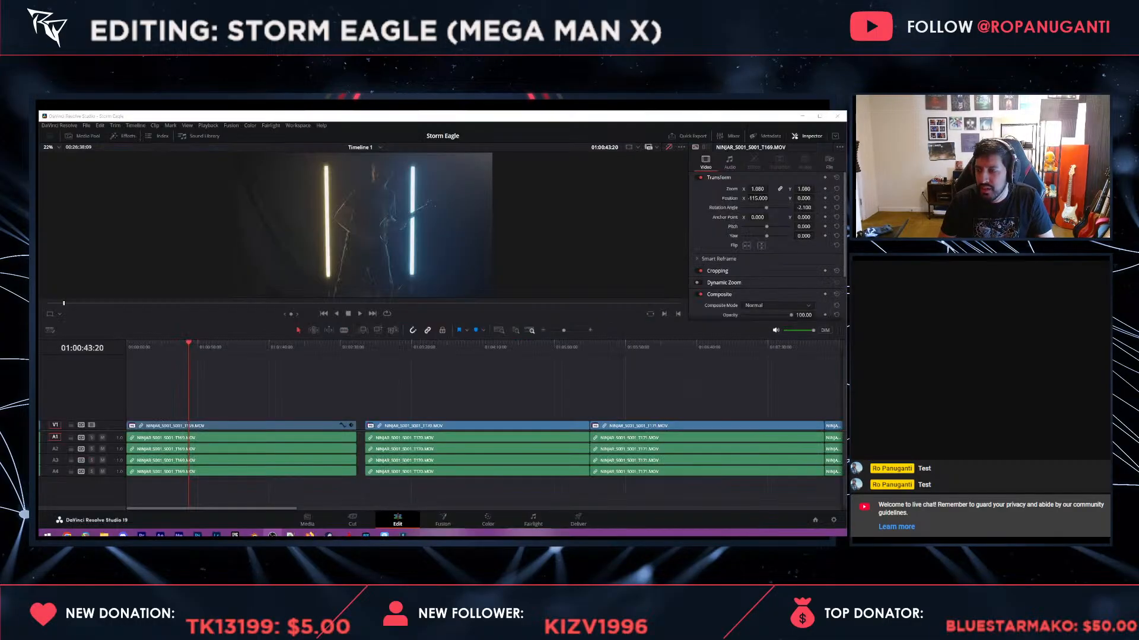
left_click(200, 347)
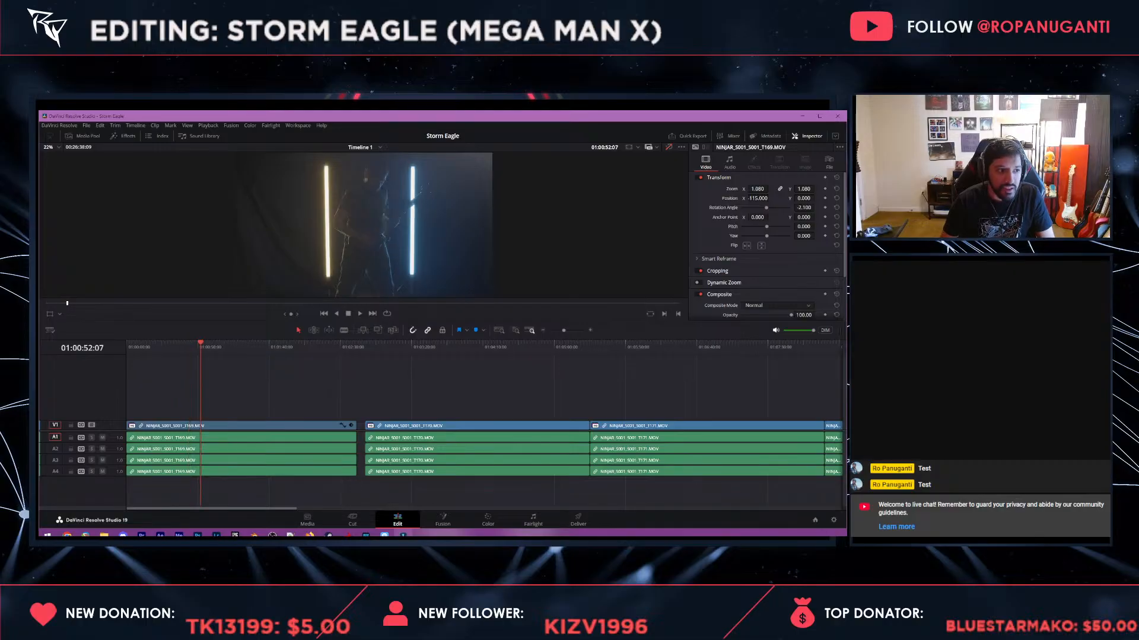
left_click(257, 347)
left_click_drag(257, 346, 274, 347)
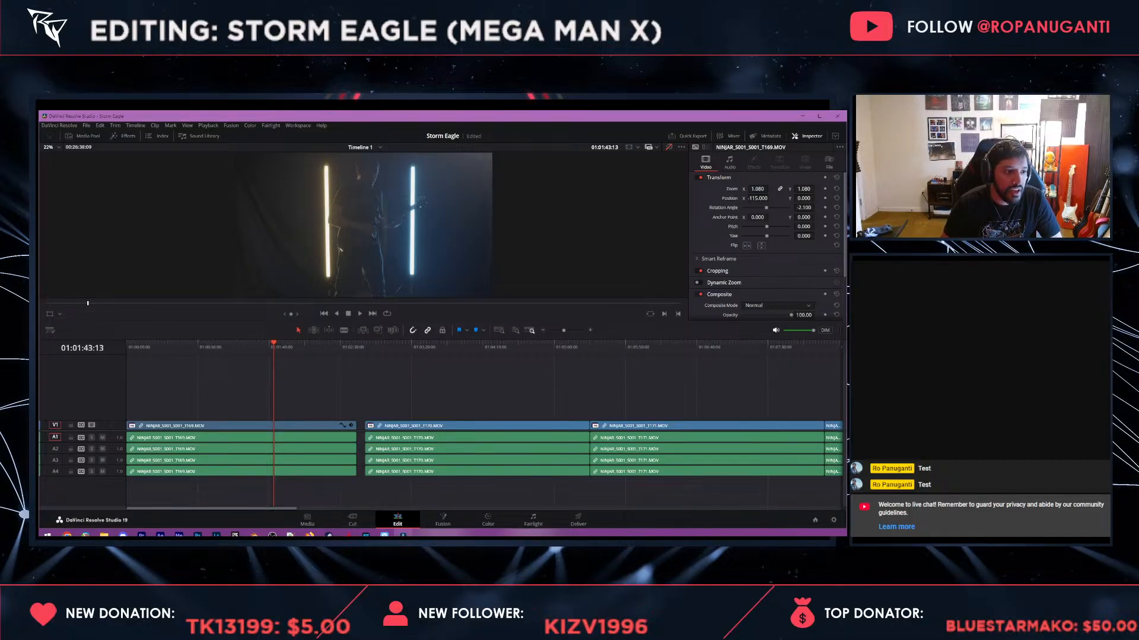
- Move the playhead to 01:01:08:10, hide the clip Inspector and save the project
left_click_drag(274, 347, 223, 346)
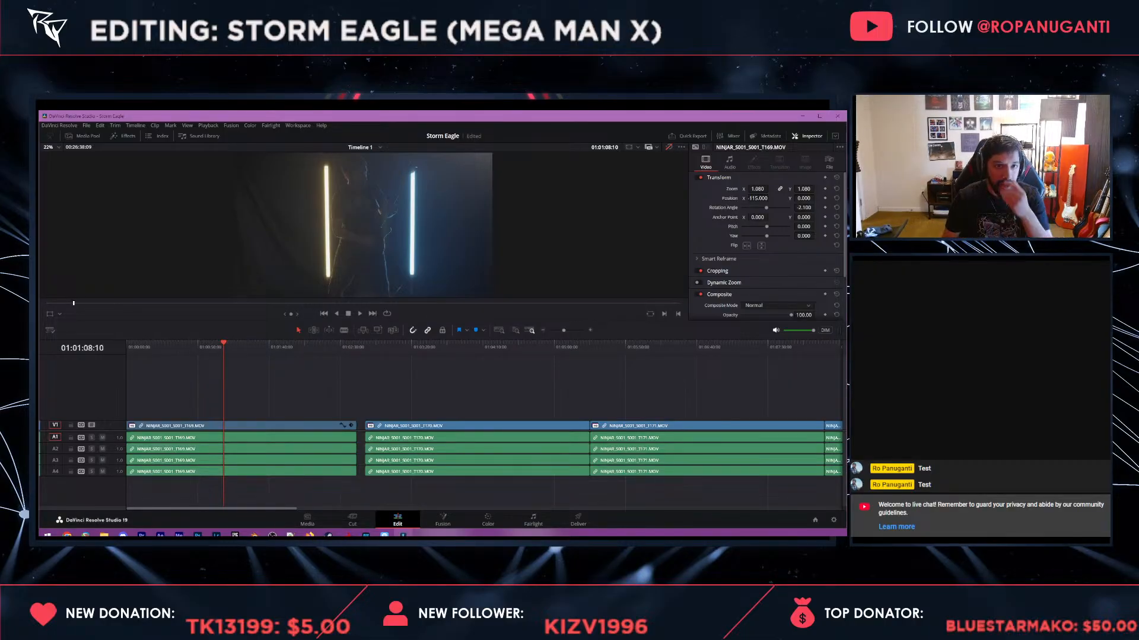
left_click(807, 136)
key("ctrl+s")
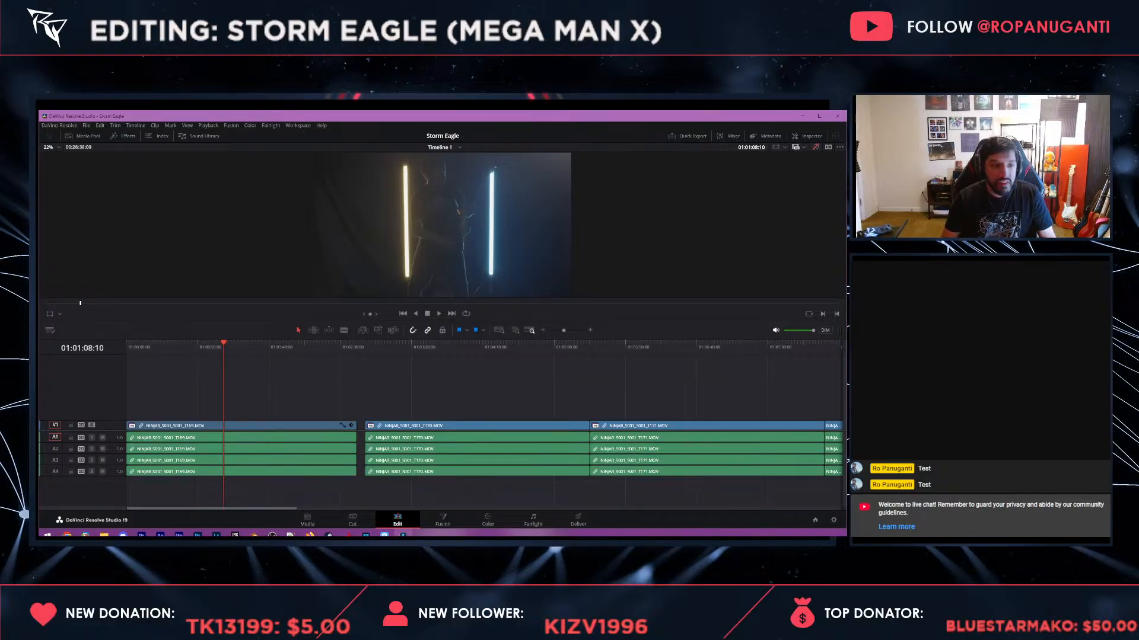
- Fit the whole timeline in view and compare graded and ungraded frames at 01:07:05:22 and 01:08:57:12
left_click(422, 346)
key("shift+z")
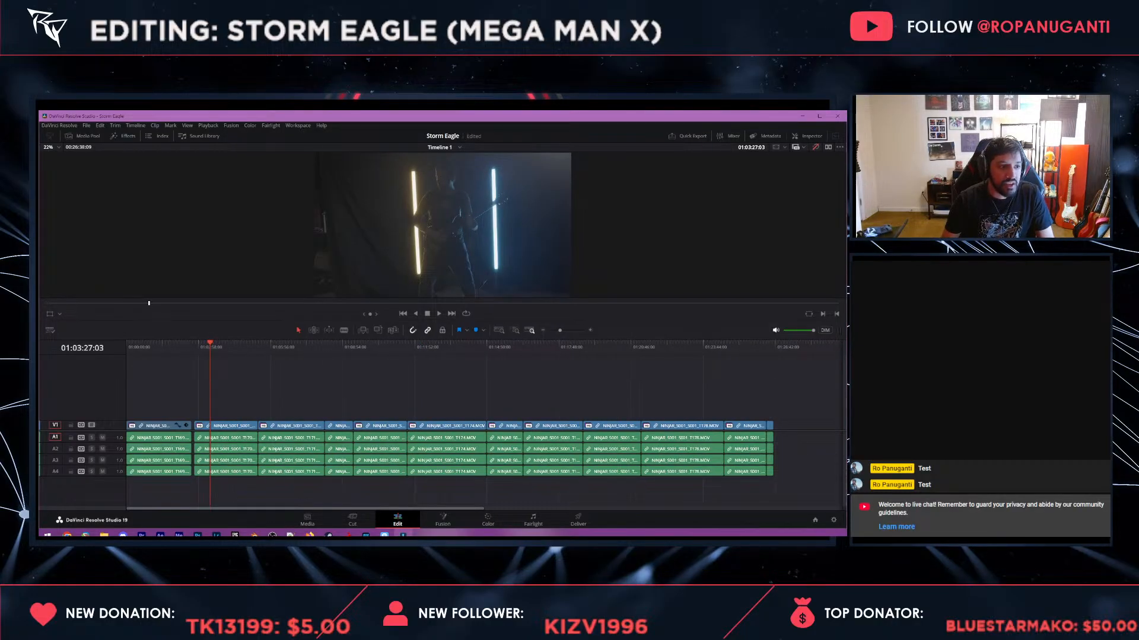
left_click(281, 346)
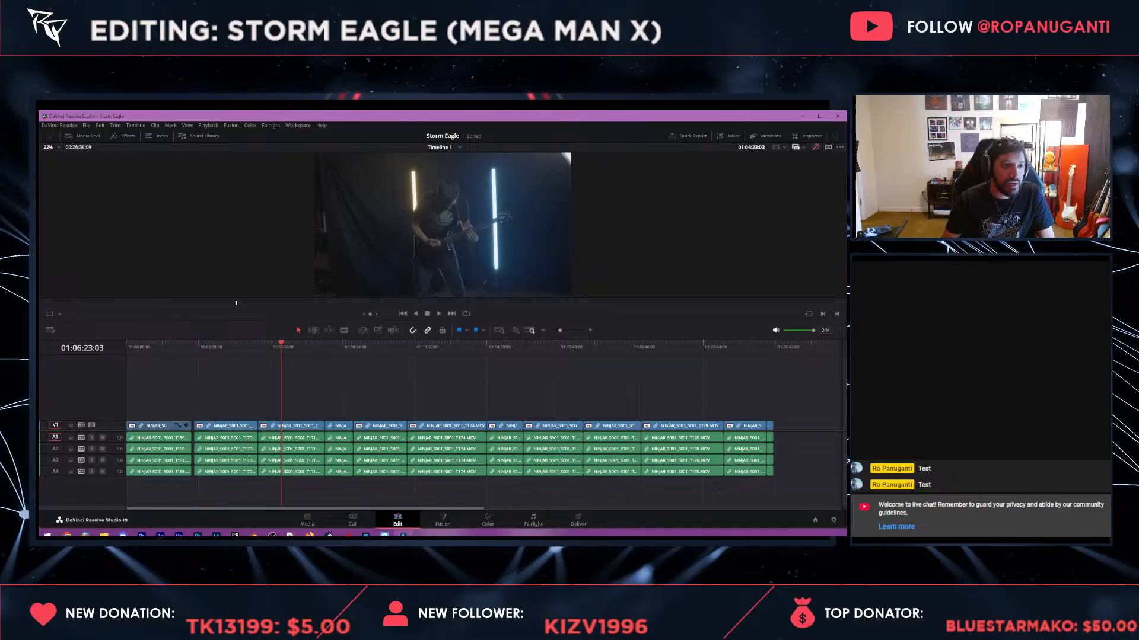
left_click(299, 347)
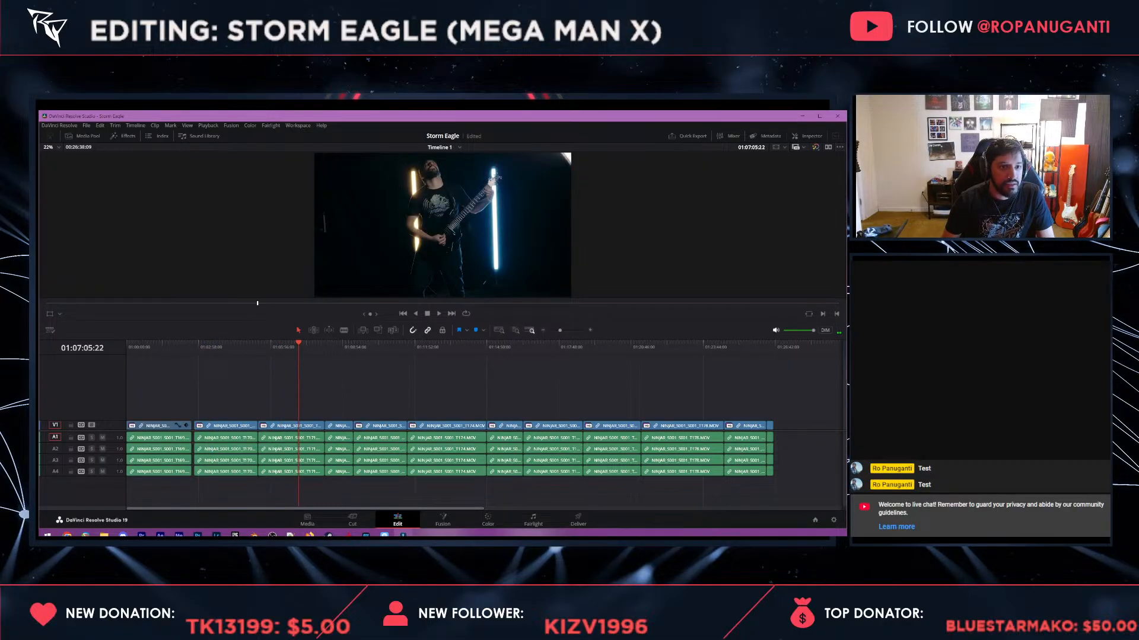
key("shift+d")
key("shift+d")
key("shift+d")
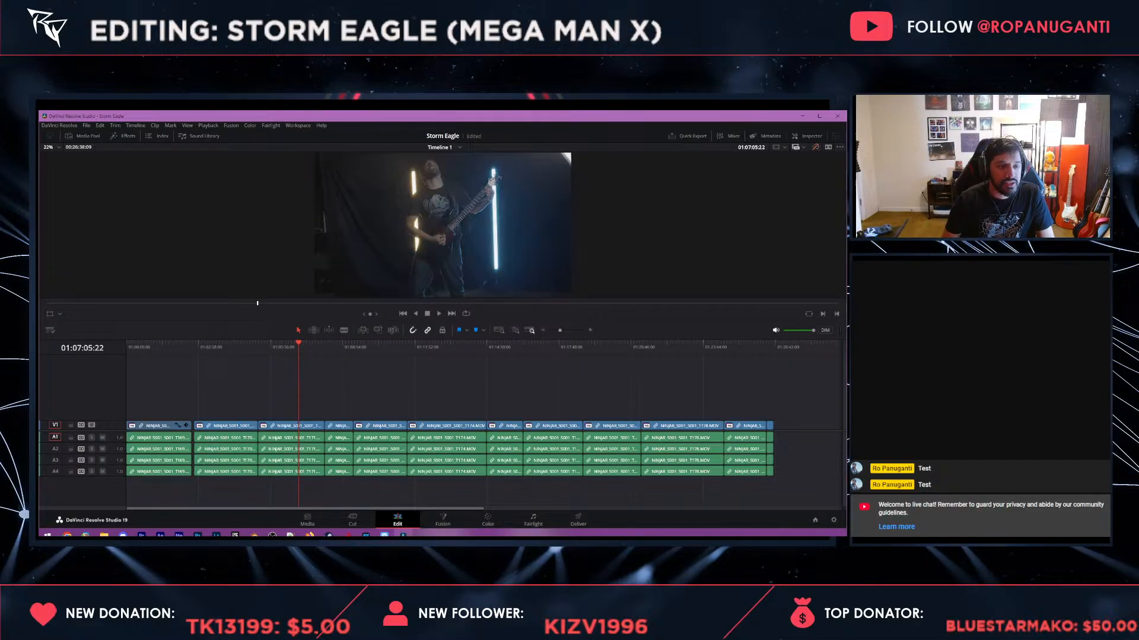
left_click(343, 348)
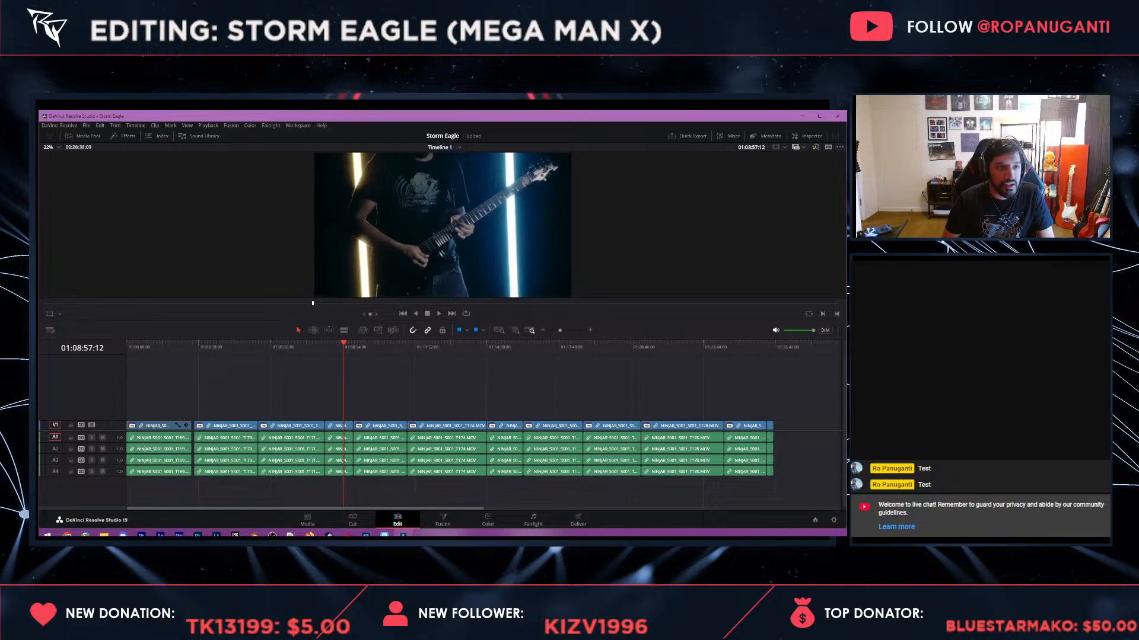
key("shift+d")
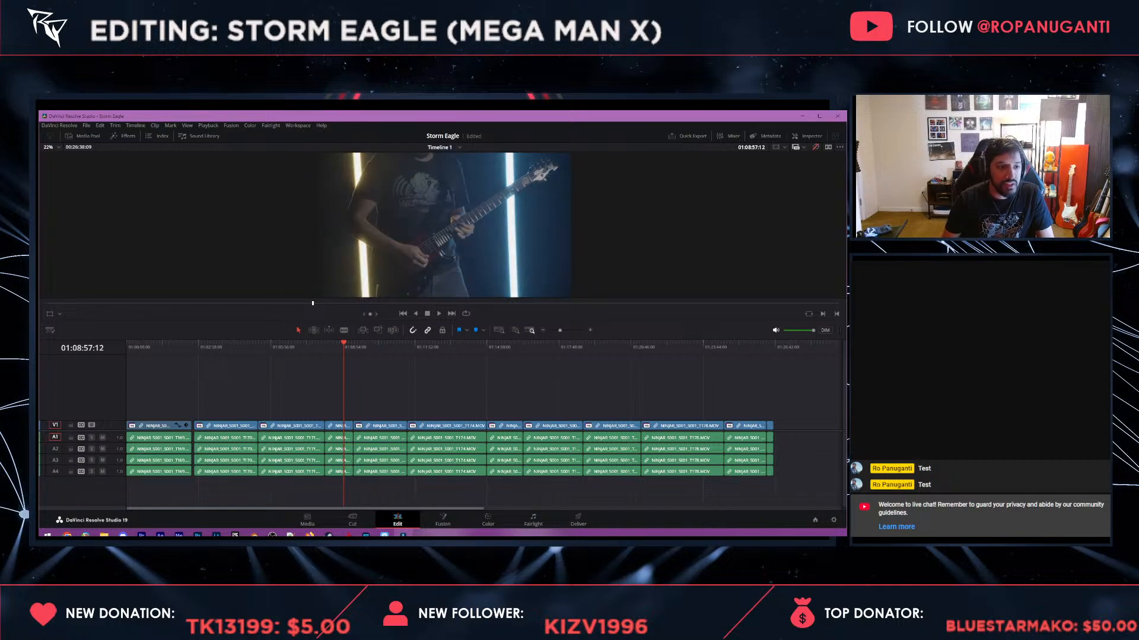
- Skim the close-up guitar clips between 01:10:56:13 and 01:17:42:00 in the timeline
left_click(380, 347)
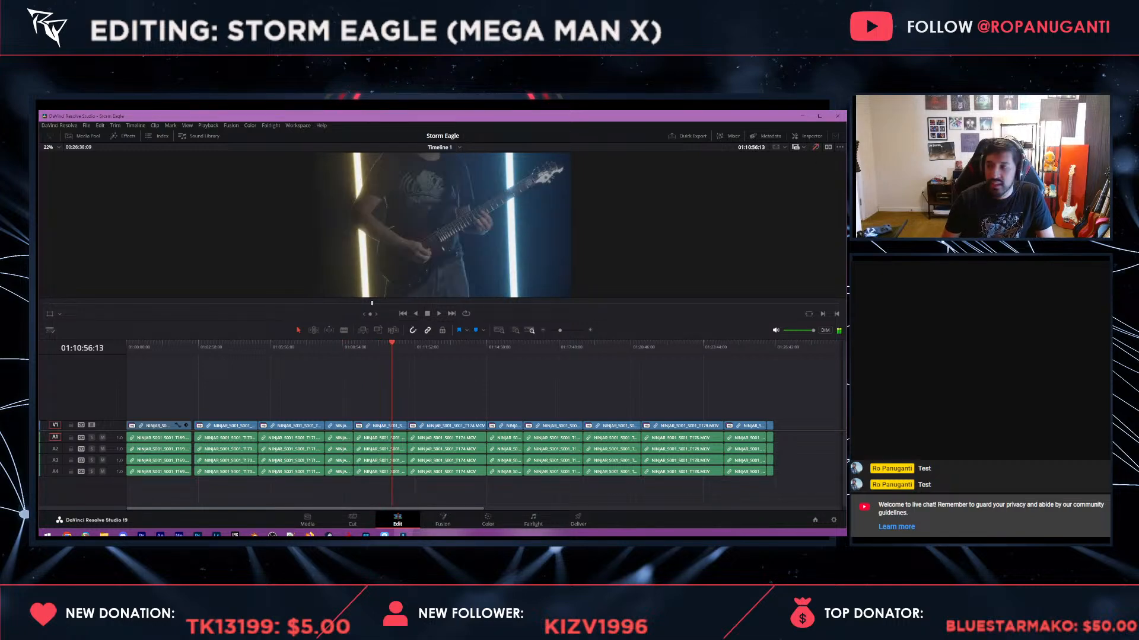
left_click(438, 347)
mouse_move(438, 344)
left_mouse_down()
mouse_move(478, 344)
mouse_move(446, 344)
mouse_move(460, 344)
left_mouse_up()
right_click(467, 345)
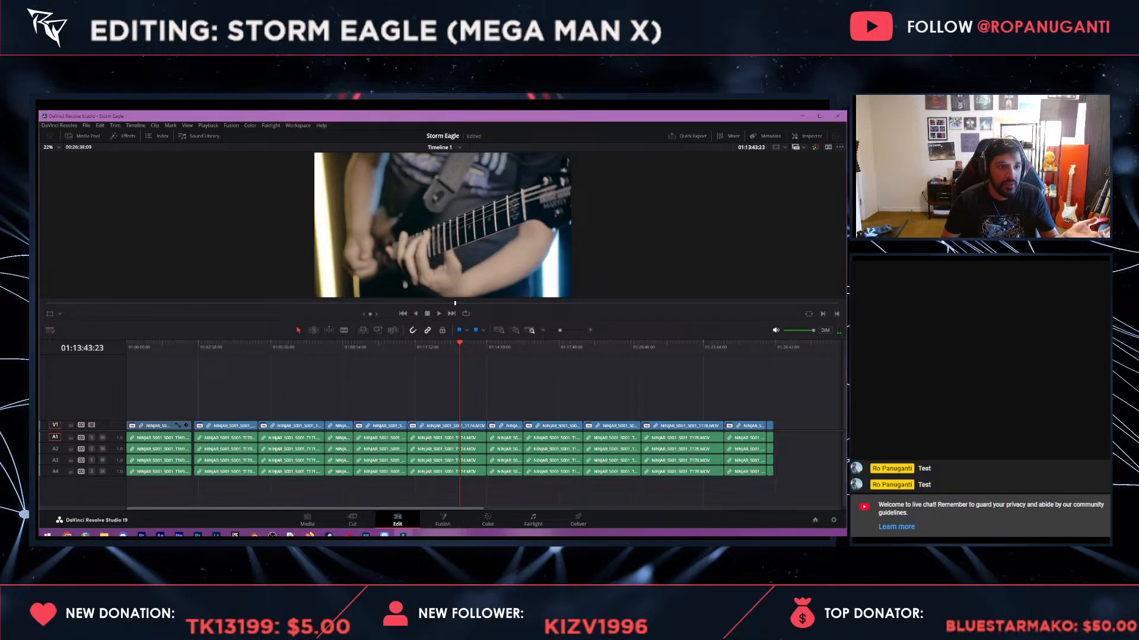
left_click(497, 347)
left_click(510, 347)
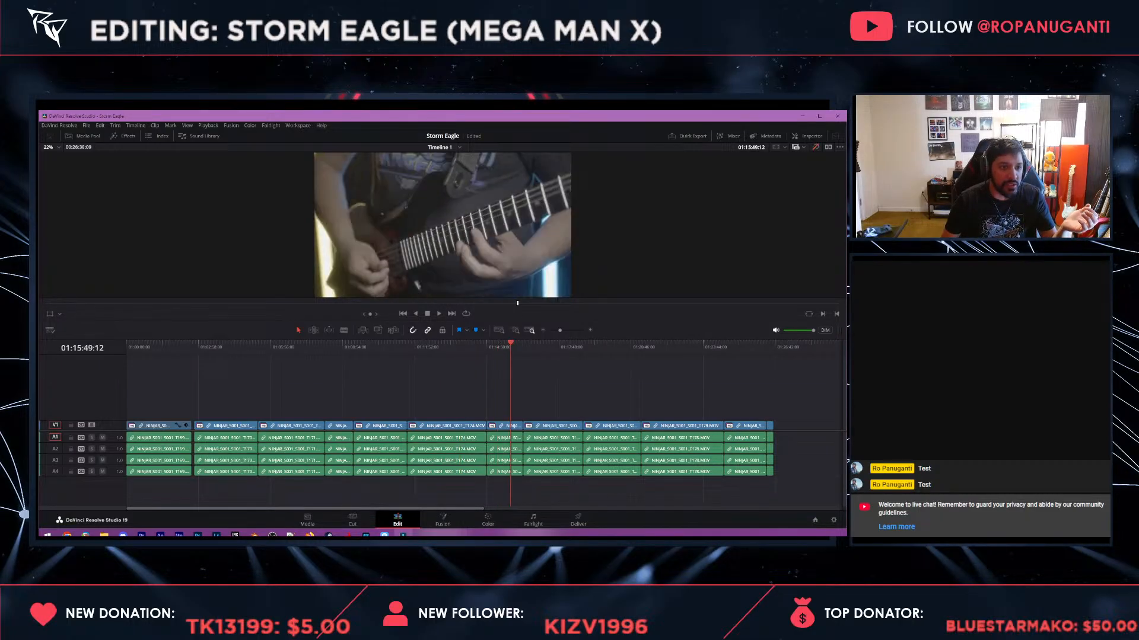
left_click(561, 347)
left_click(556, 347)
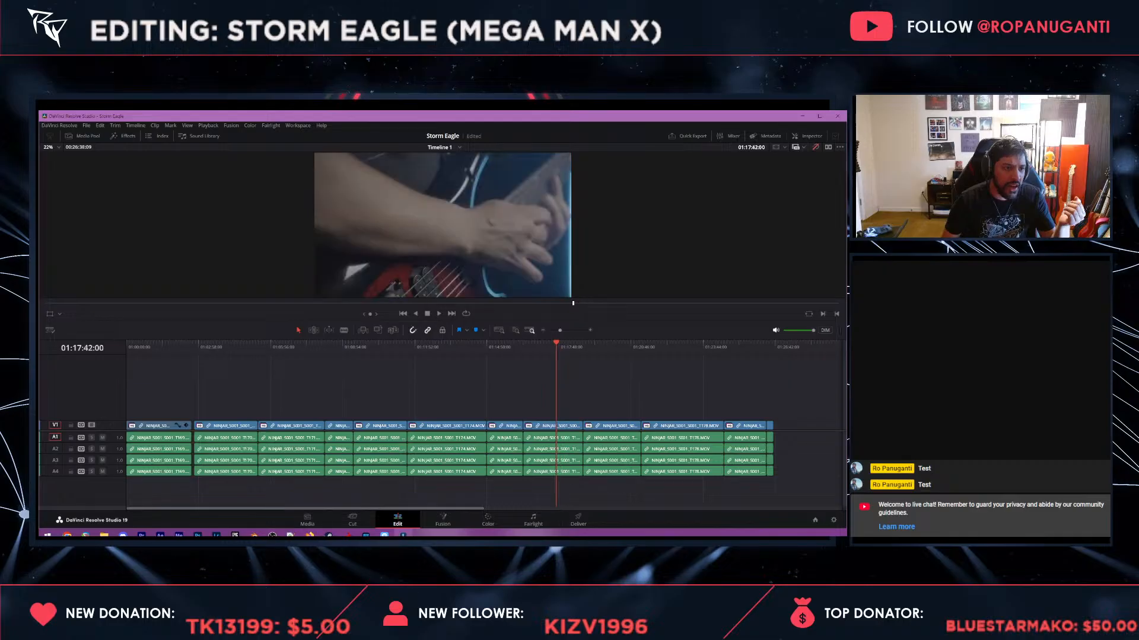
- Examine the project's Color Management settings, including the color spaces and lookup tables
left_click(86, 125)
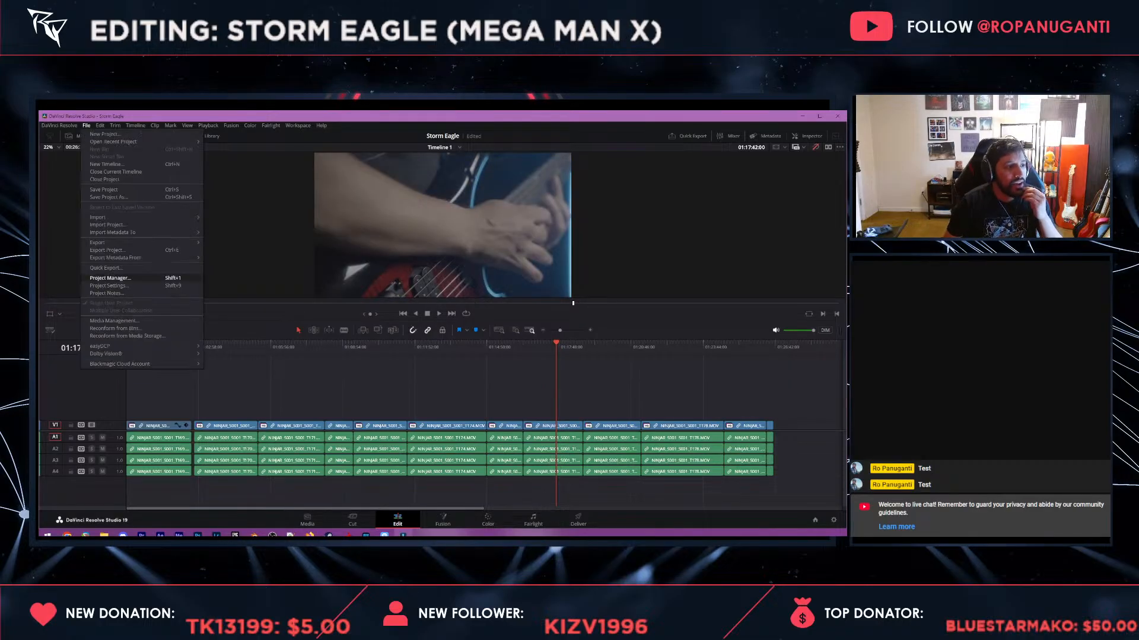
left_click(107, 287)
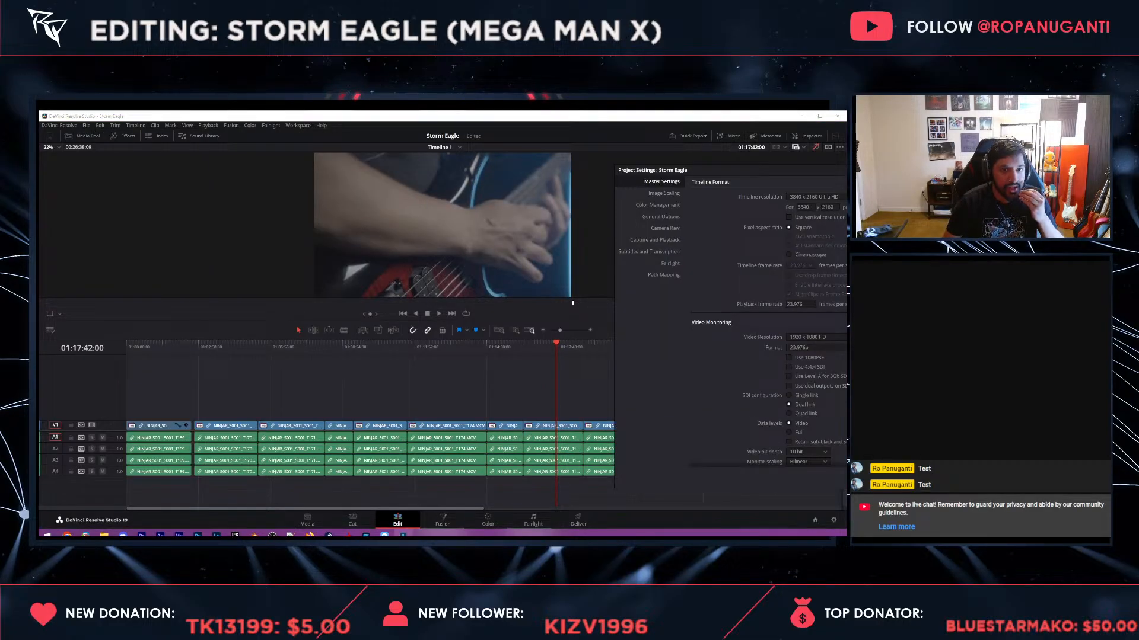
left_click(657, 205)
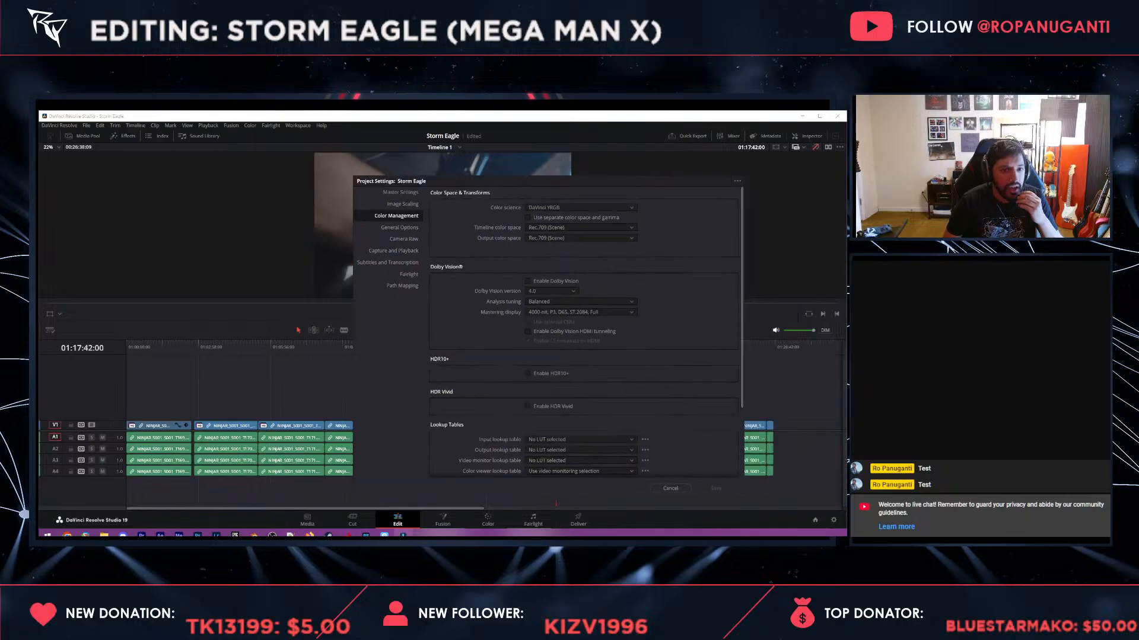
scroll(584, 332, "down", 3)
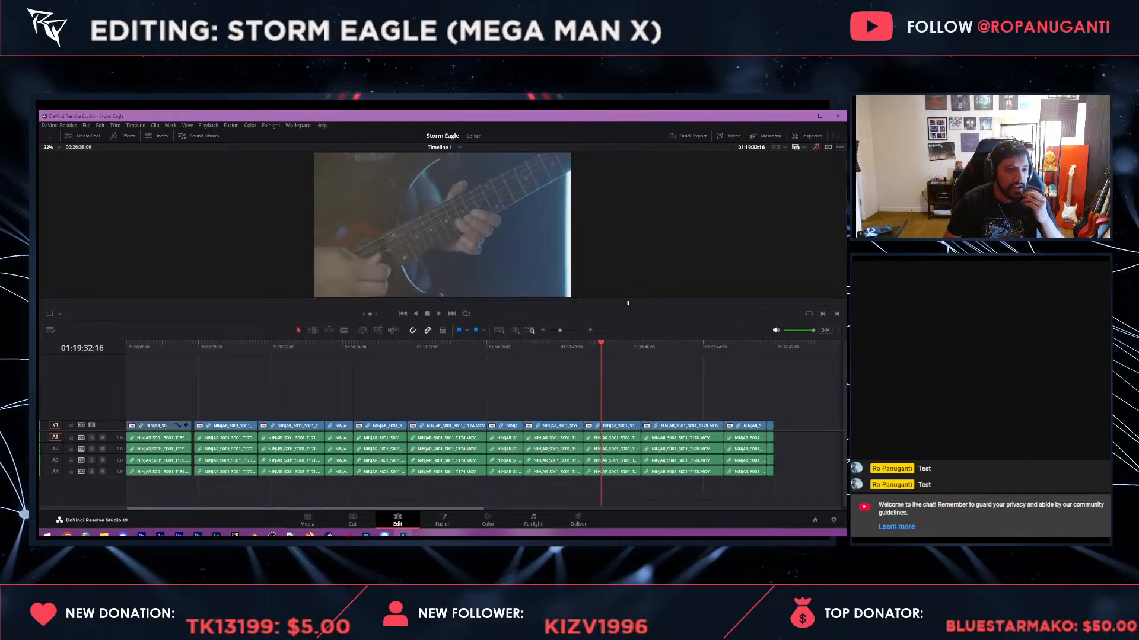
- Select the clip at 01:19:48:12 and compare its frame with the color grades enabled and bypassed
left_click_drag(601, 345, 608, 345)
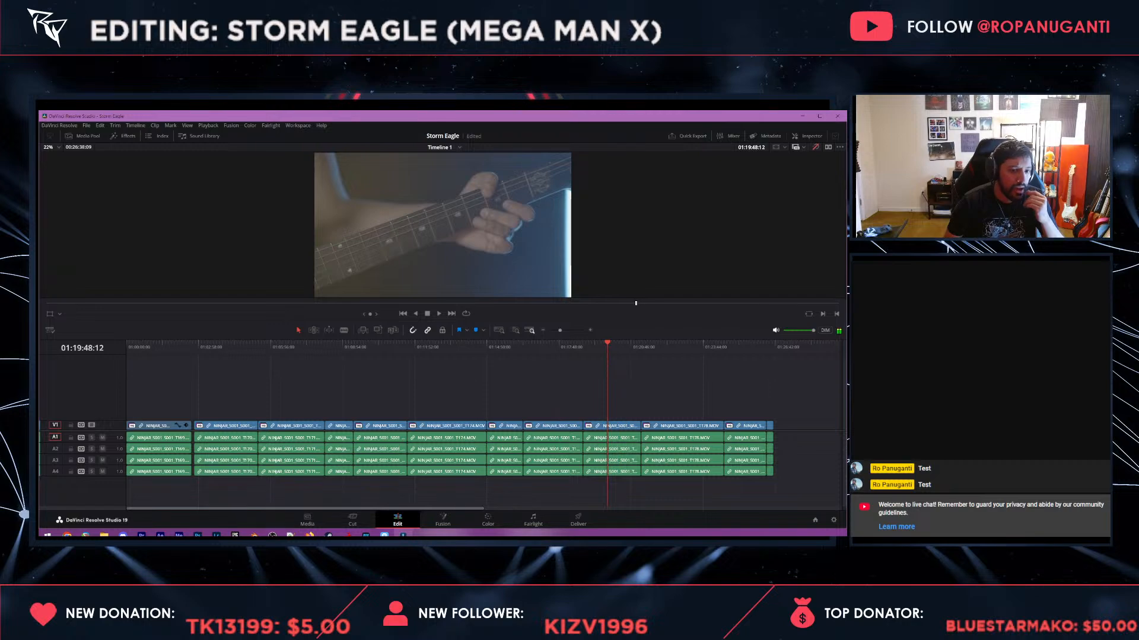
left_click(613, 426)
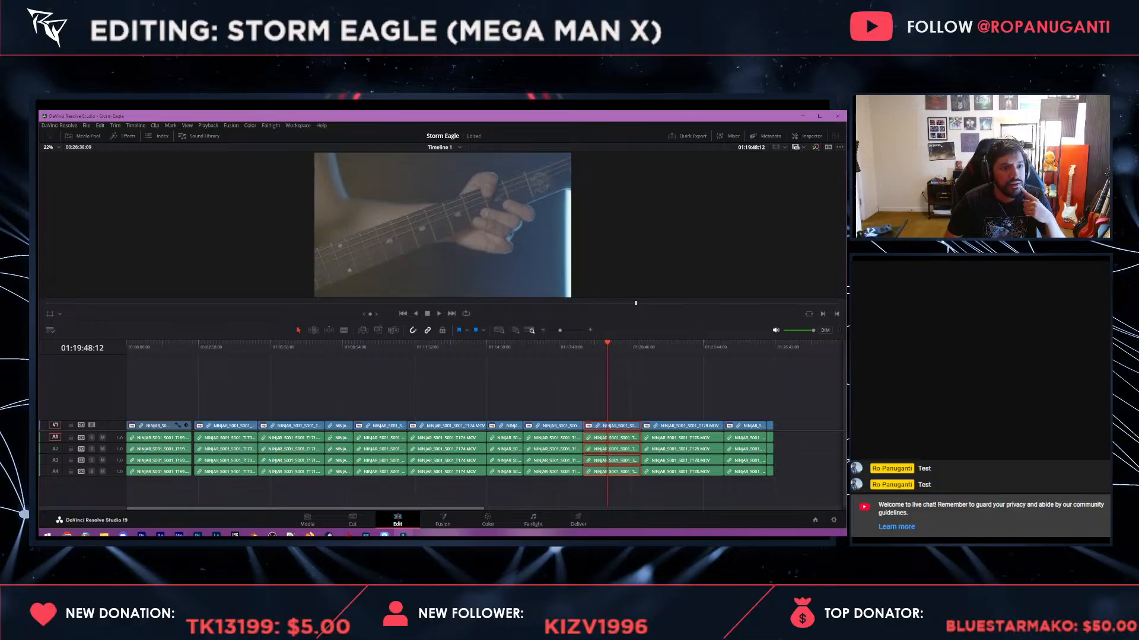
key("shift+d")
key("shift+d")
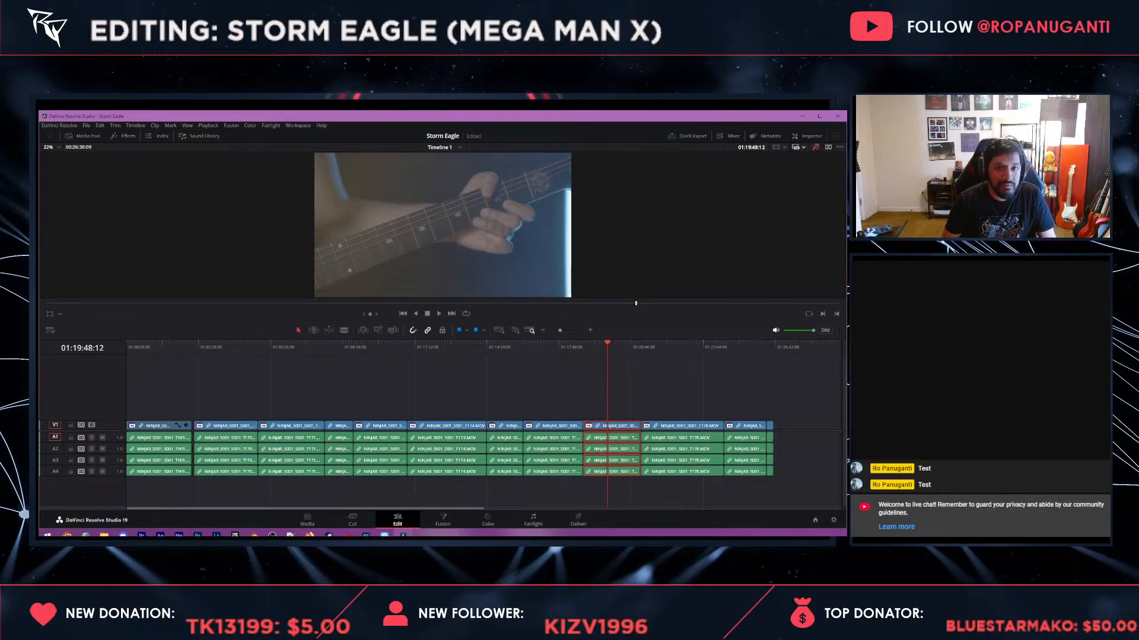
- Set the timeline's proxy handling to Prefer Proxies, clear the clip selection and save the project
left_click(803, 147)
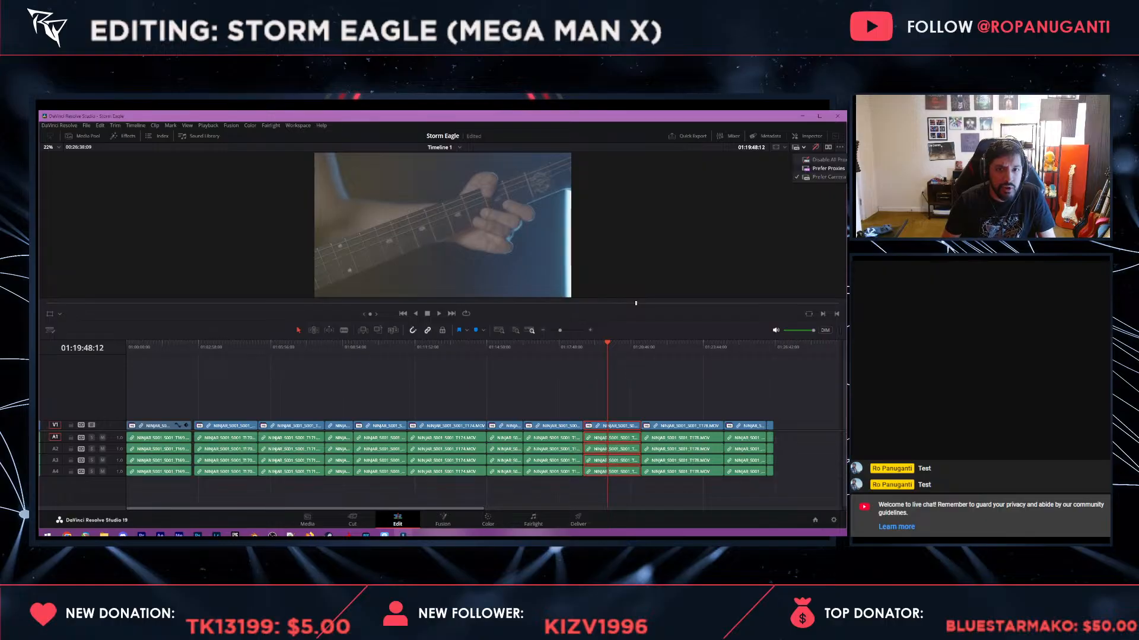
left_click(827, 169)
key("ctrl+shift+a")
key("ctrl+s")
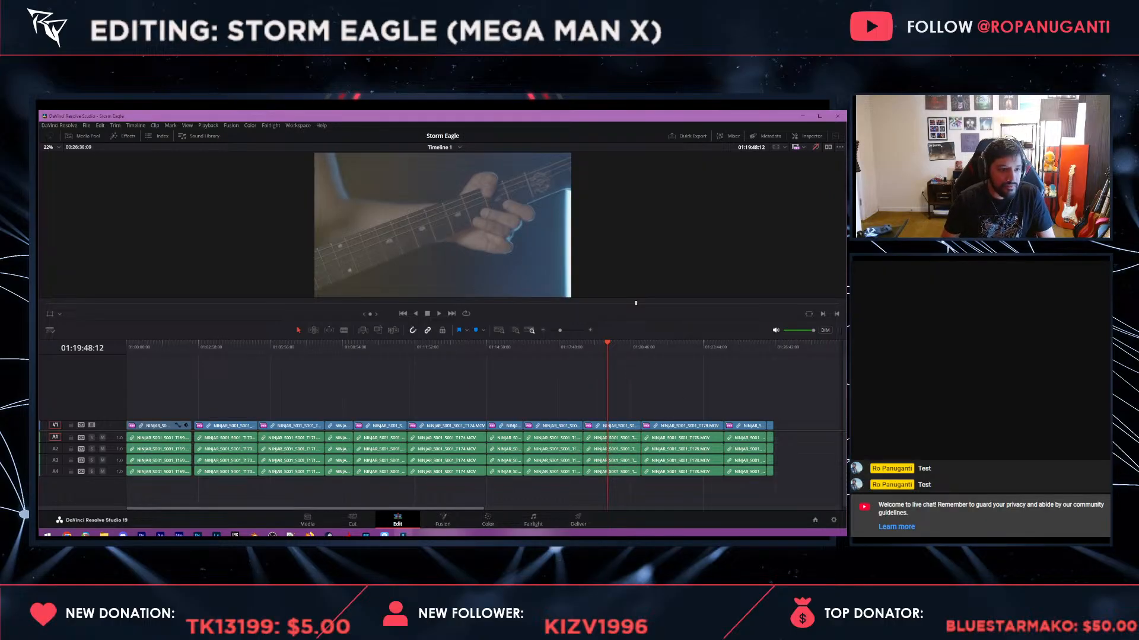
- Start generating proxy media for all clips in the FOOTAGE bin and dismiss the progress dialog
left_click(307, 520)
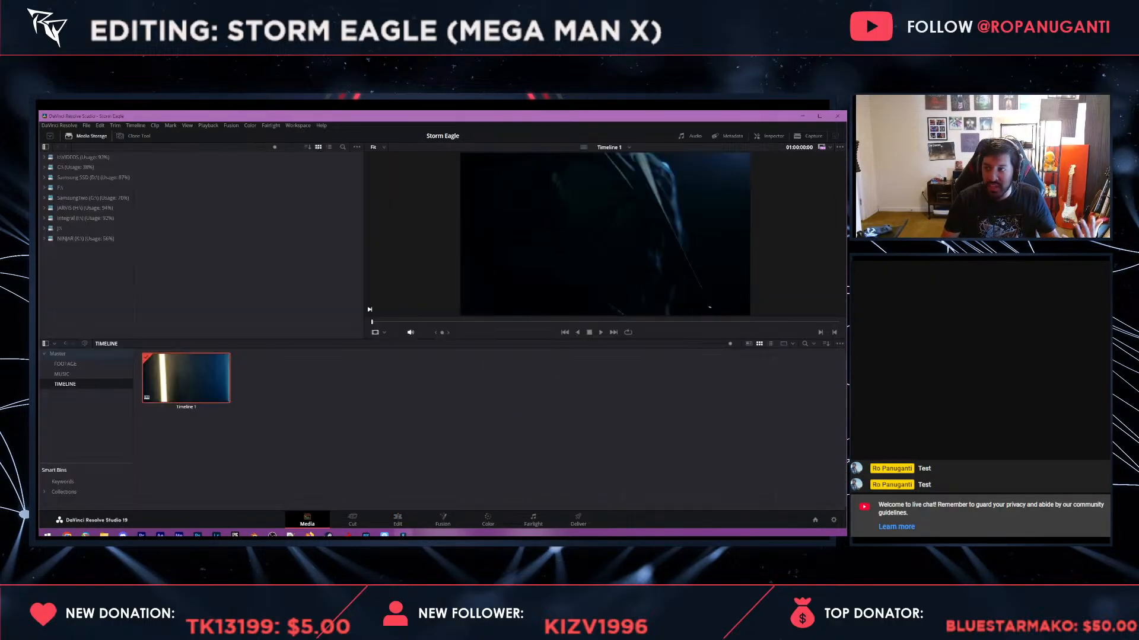
left_click(249, 450)
left_click(65, 364)
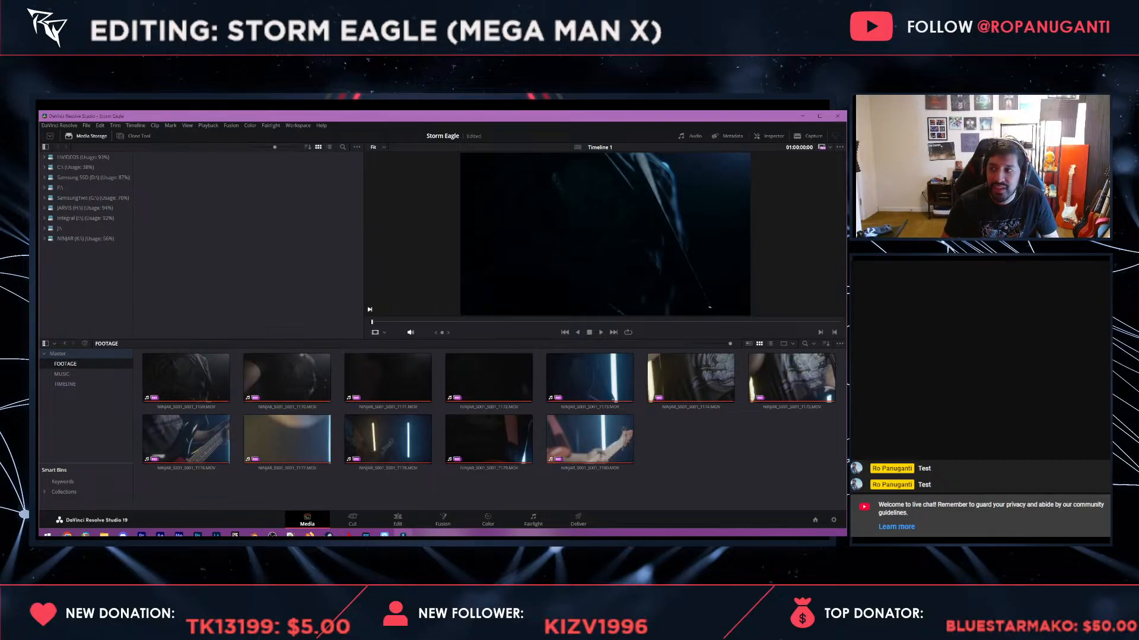
left_click(590, 439)
left_click(186, 379)
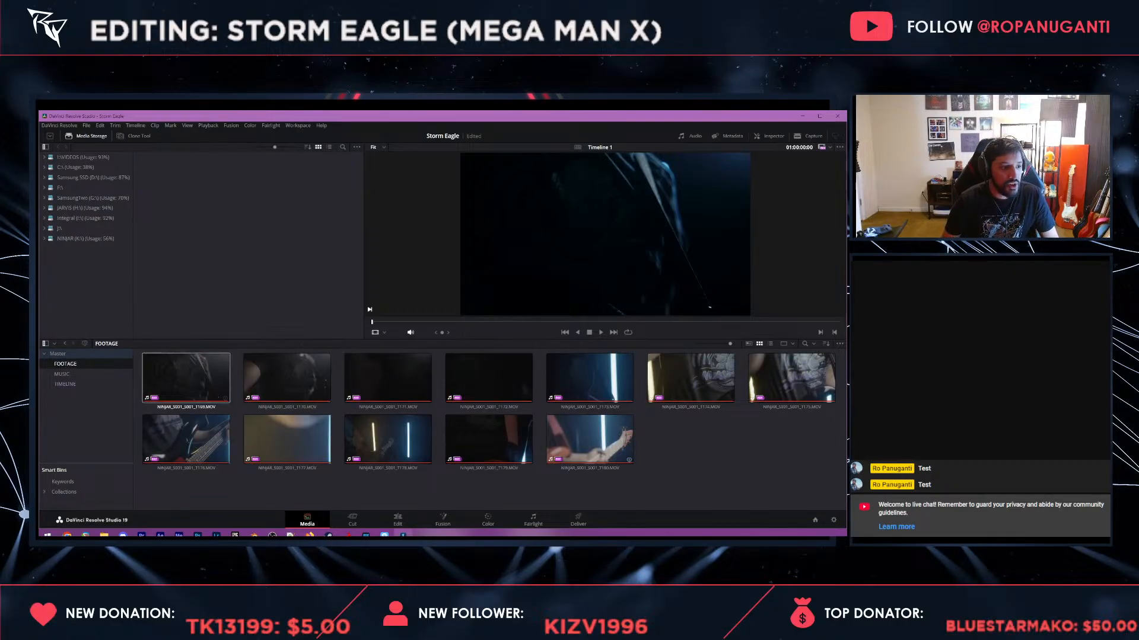
key("ctrl+a")
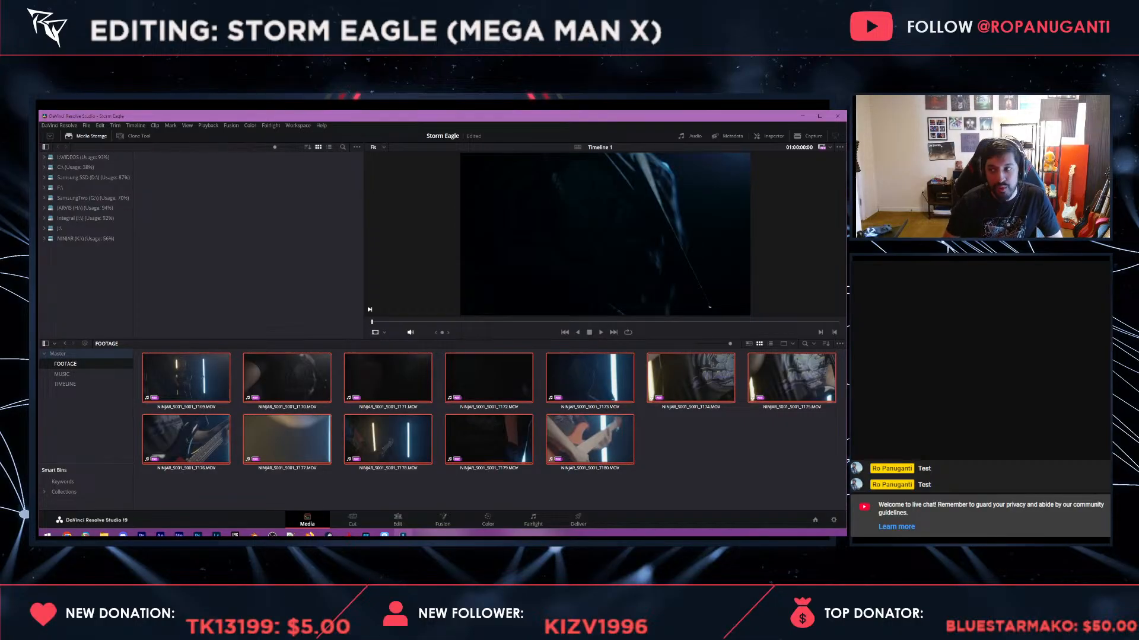
right_click(566, 376)
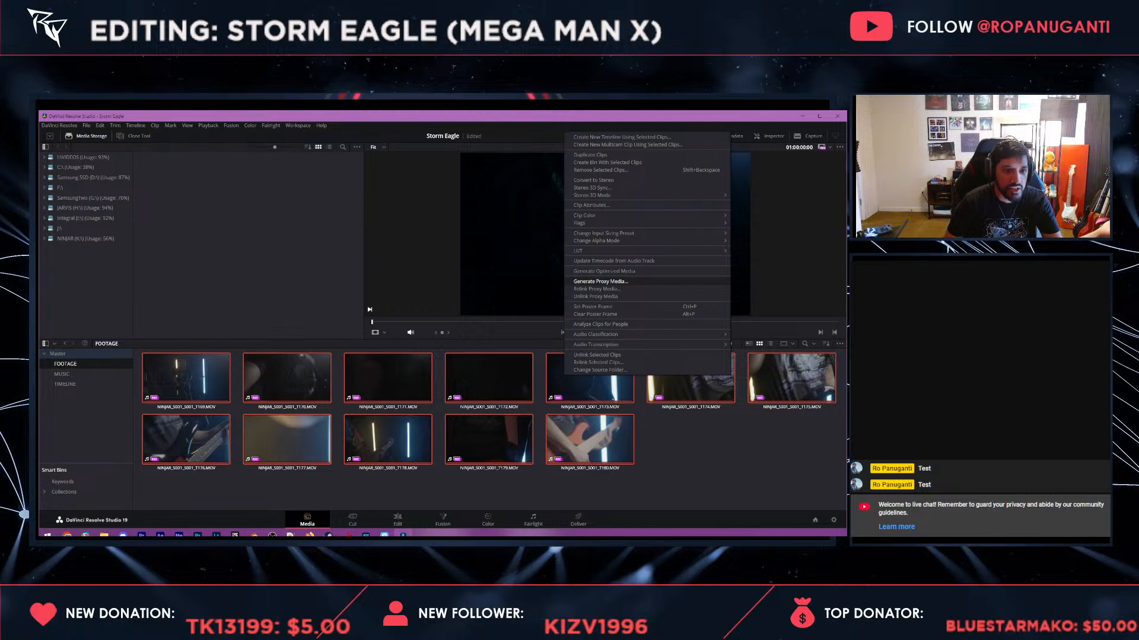
left_click(600, 281)
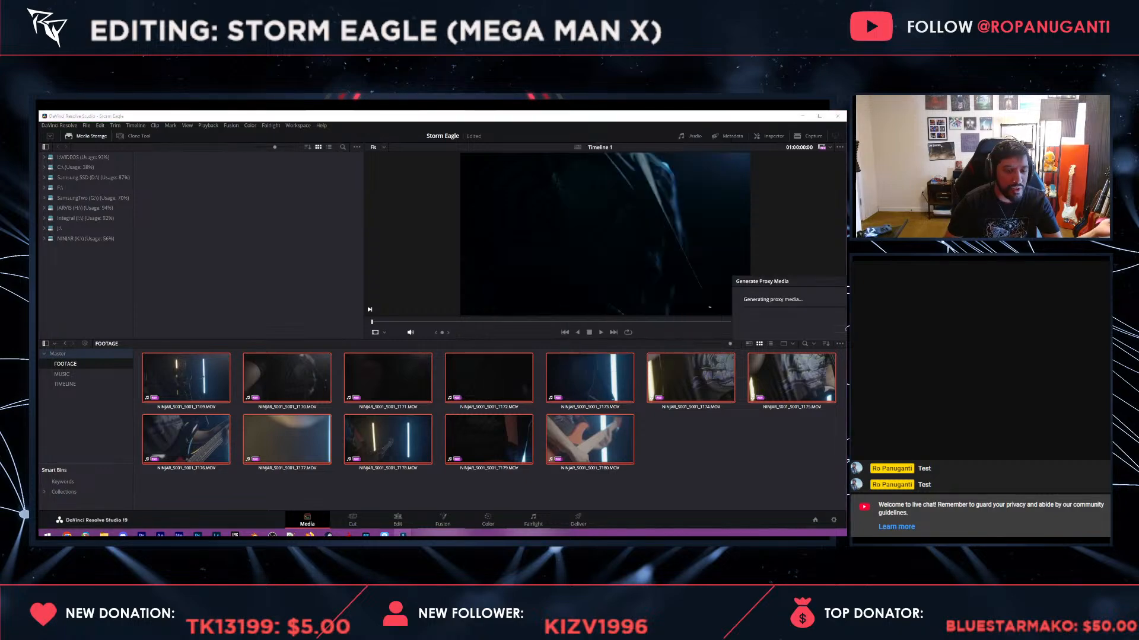
left_click(845, 328)
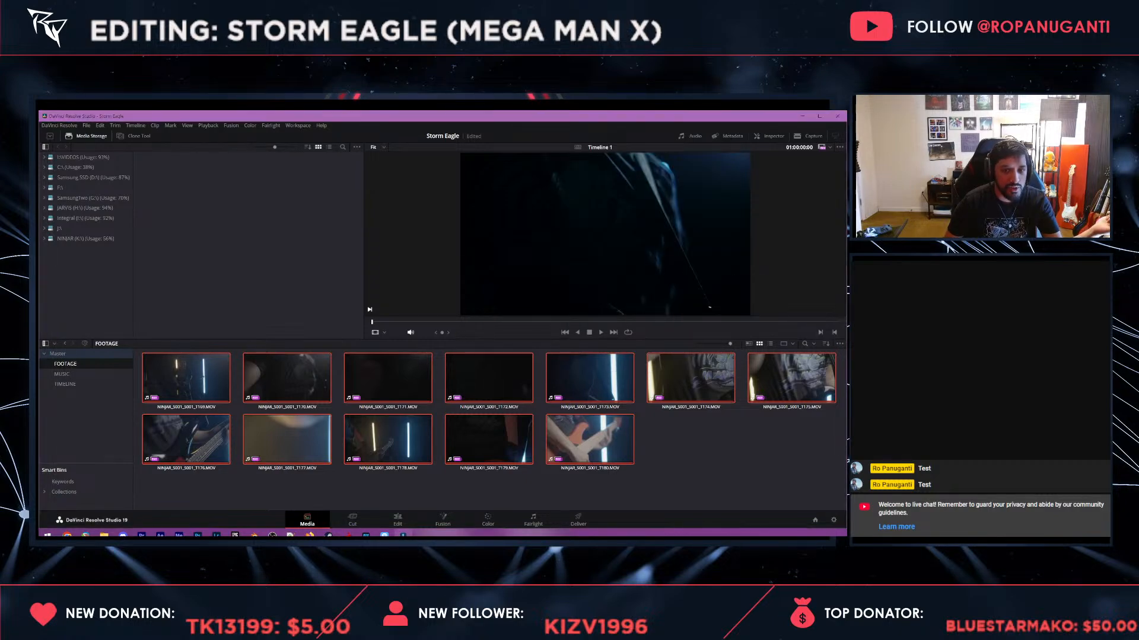
- Preview the second clip in the FOOTAGE bin and check the viewer's proxy handling options
left_click(299, 380)
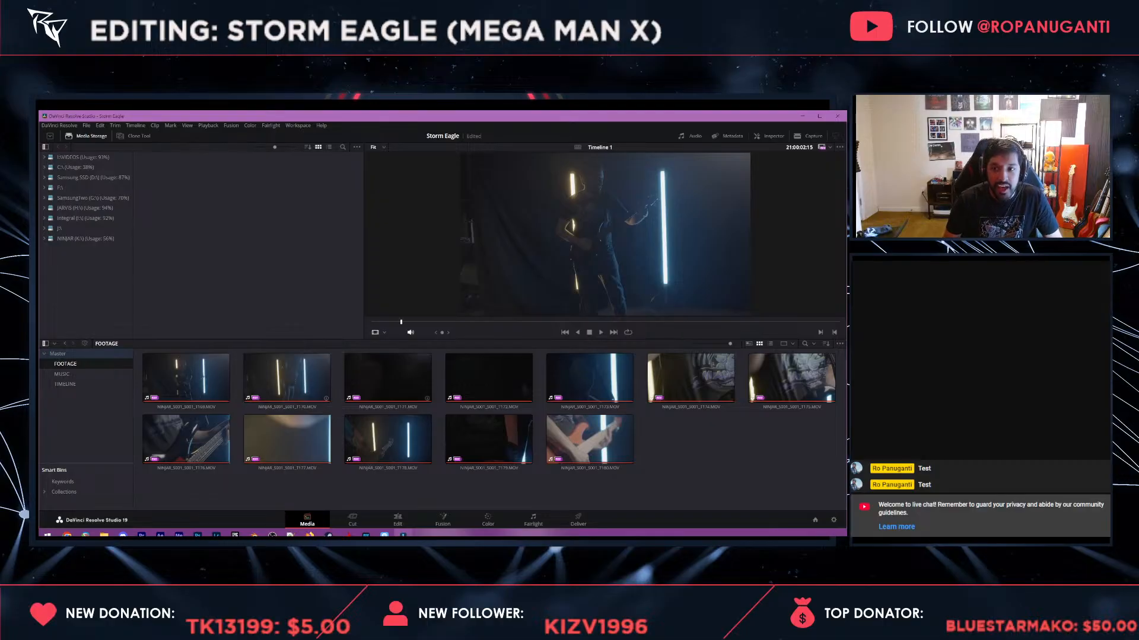
left_click(67, 535)
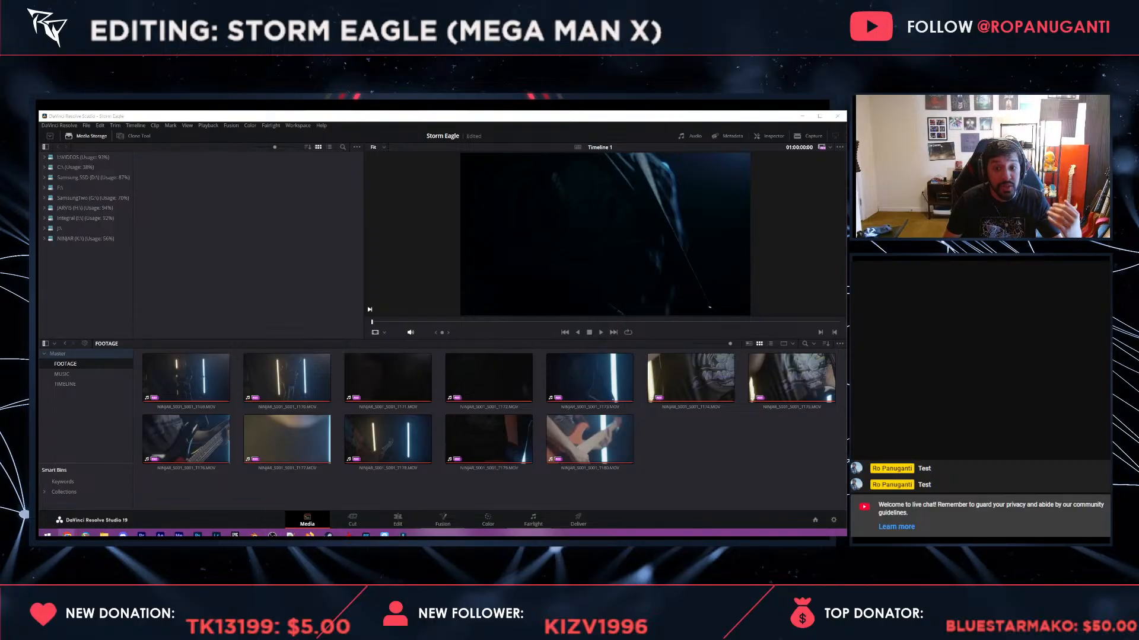
left_click(829, 147)
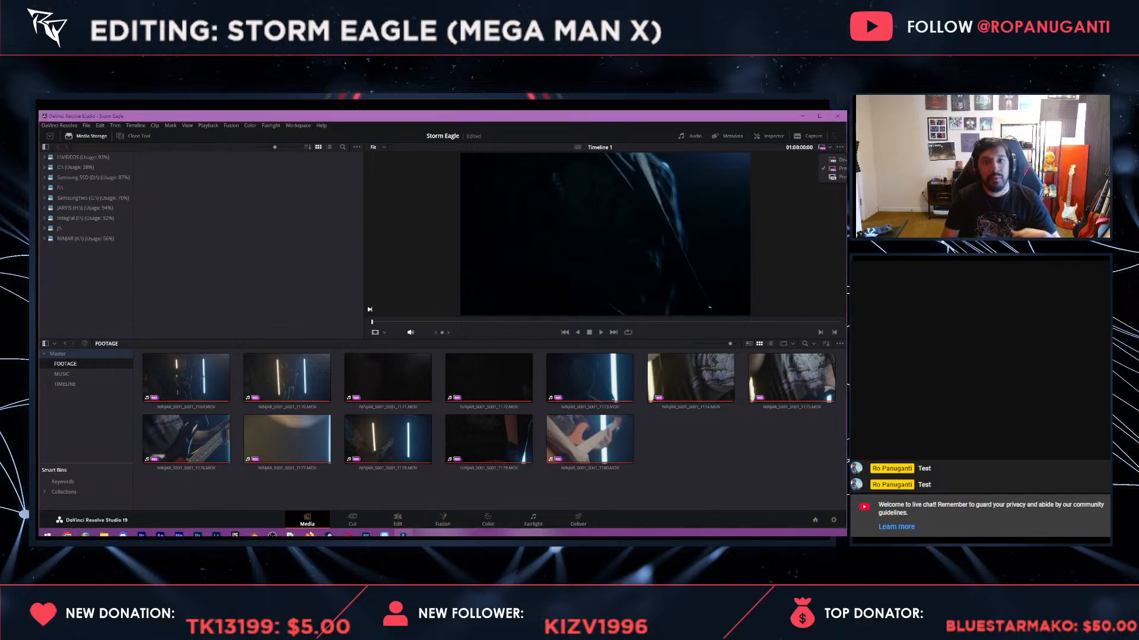
key("Escape")
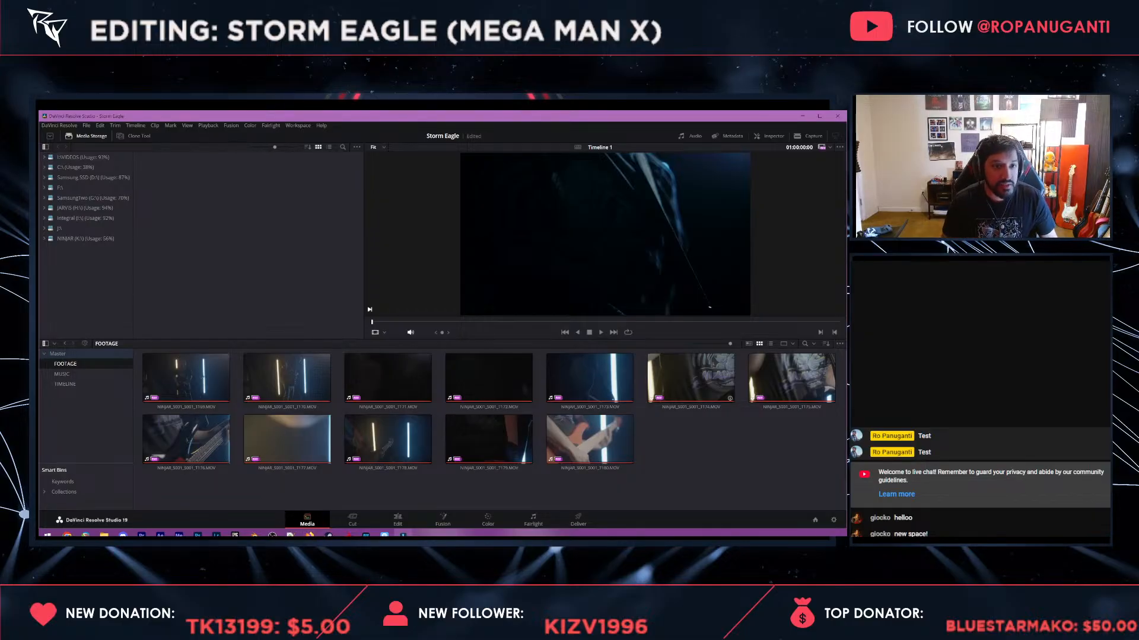
- Rename the first clip in the FOOTAGE bin as SEMMX_WIDE_001
left_click(185, 379)
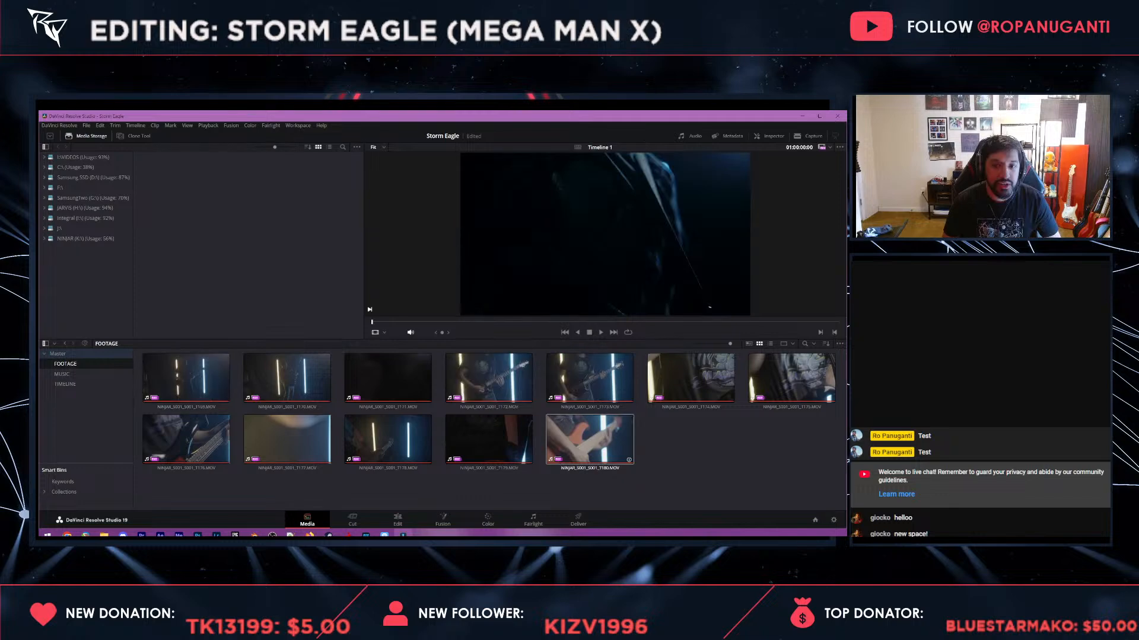
left_click(185, 380)
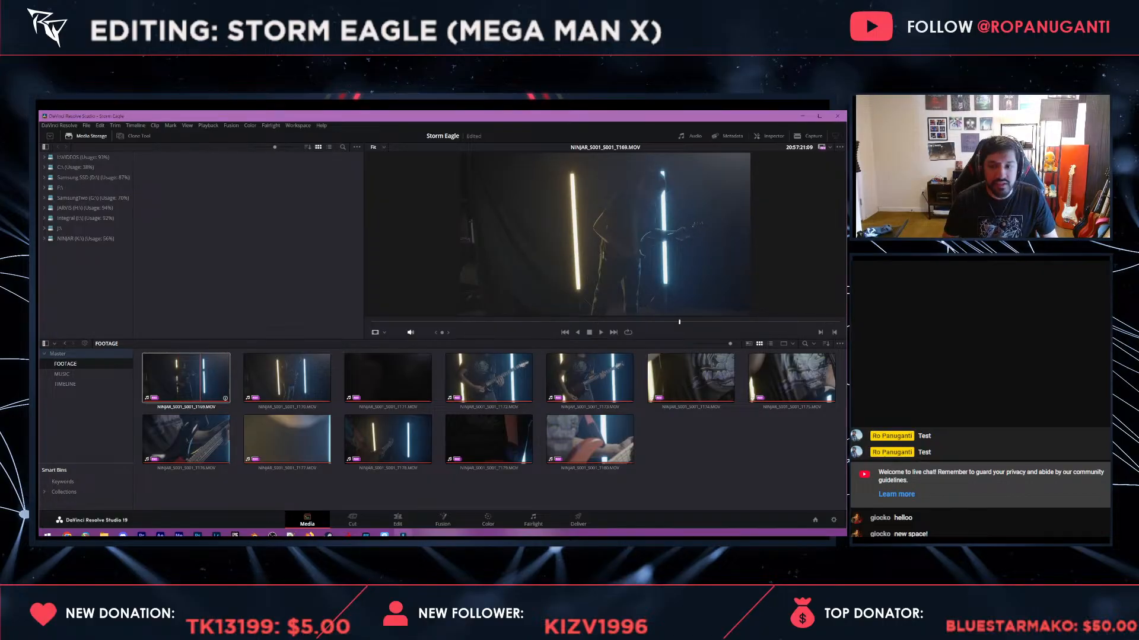
left_click(184, 407)
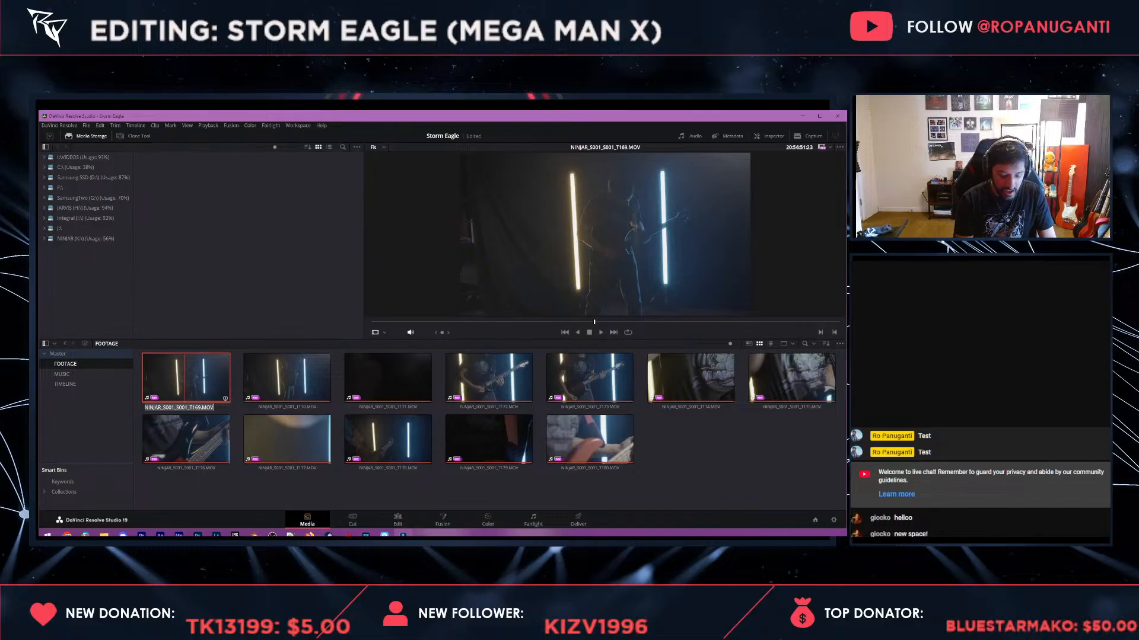
type("SEMMX_")
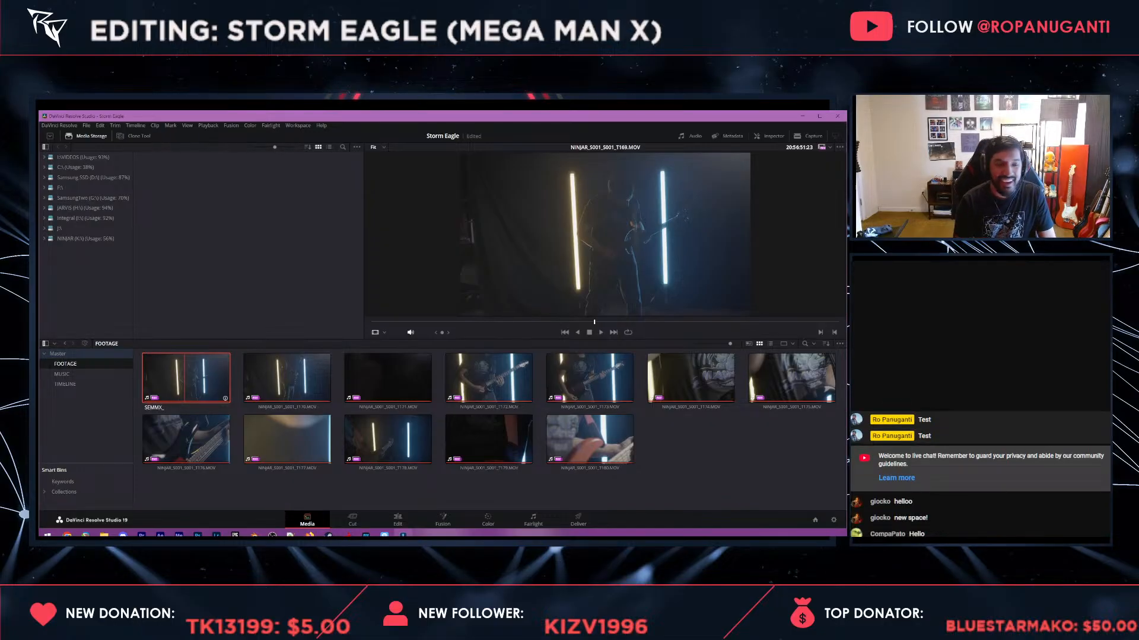
type("WIDE_")
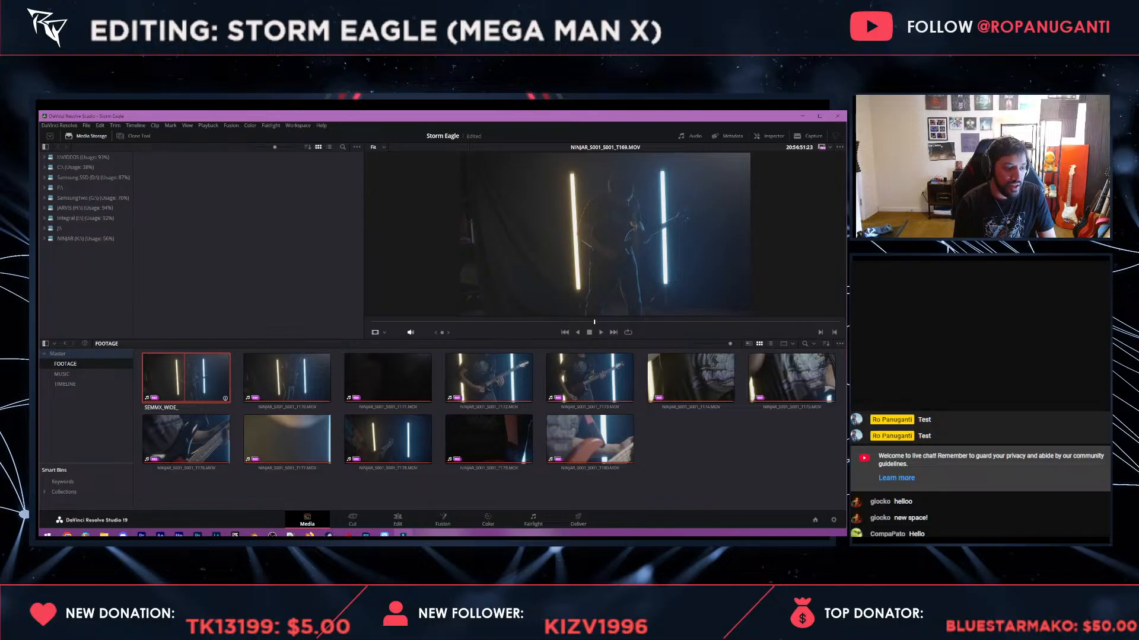
type("001")
key("Return")
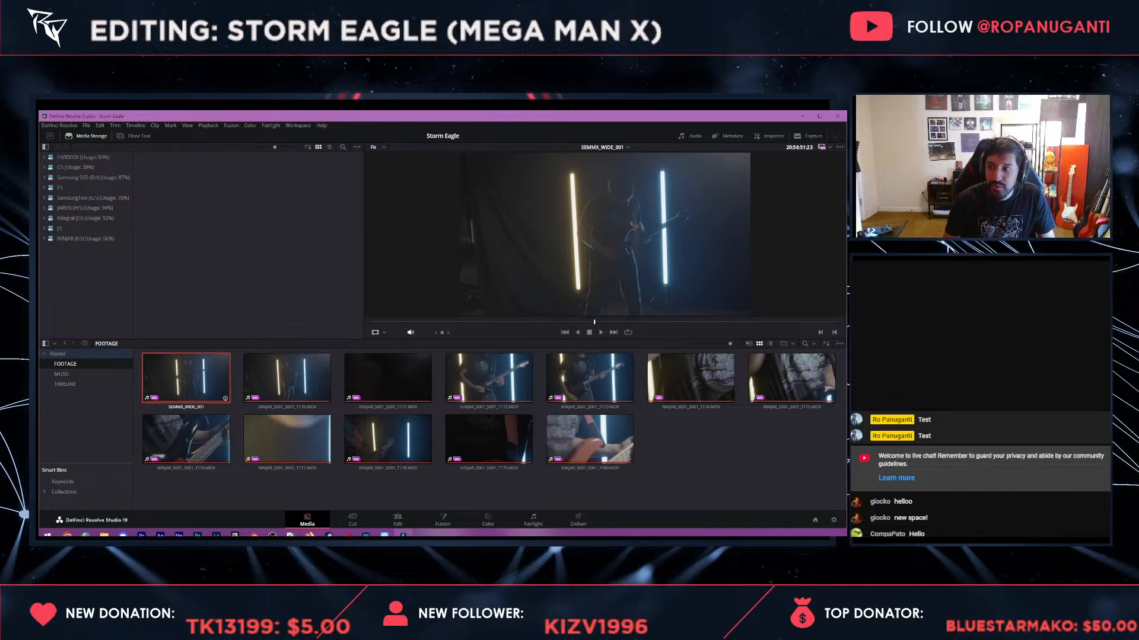
- Reuse the first clip's name for the second clip, renaming it SEMMX_WIDE_002
left_click(185, 407)
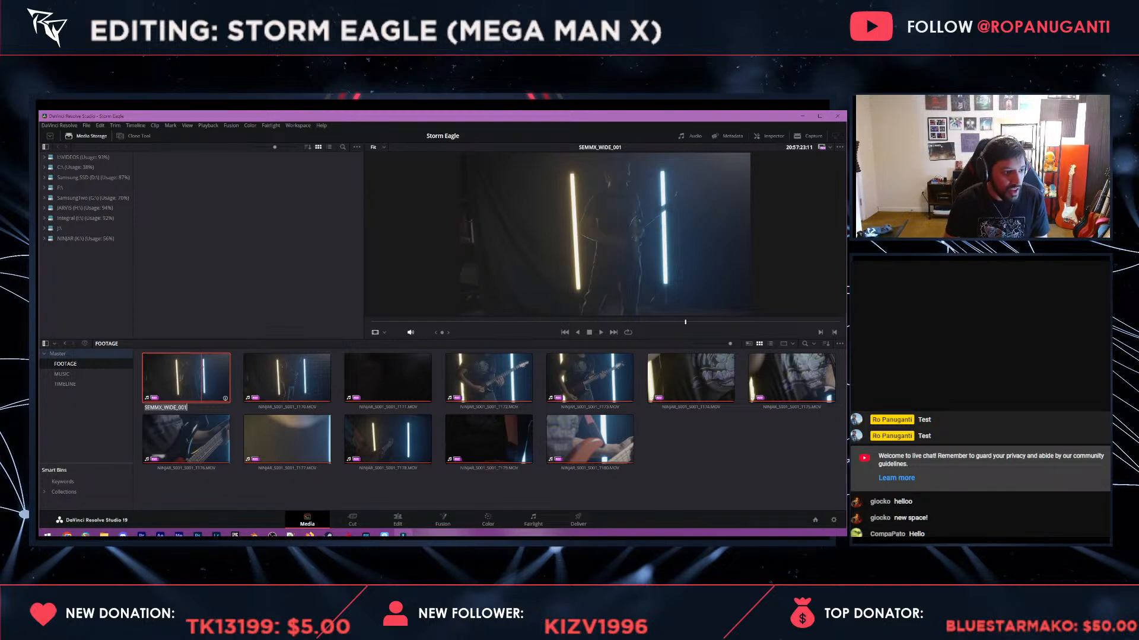
left_click(280, 380)
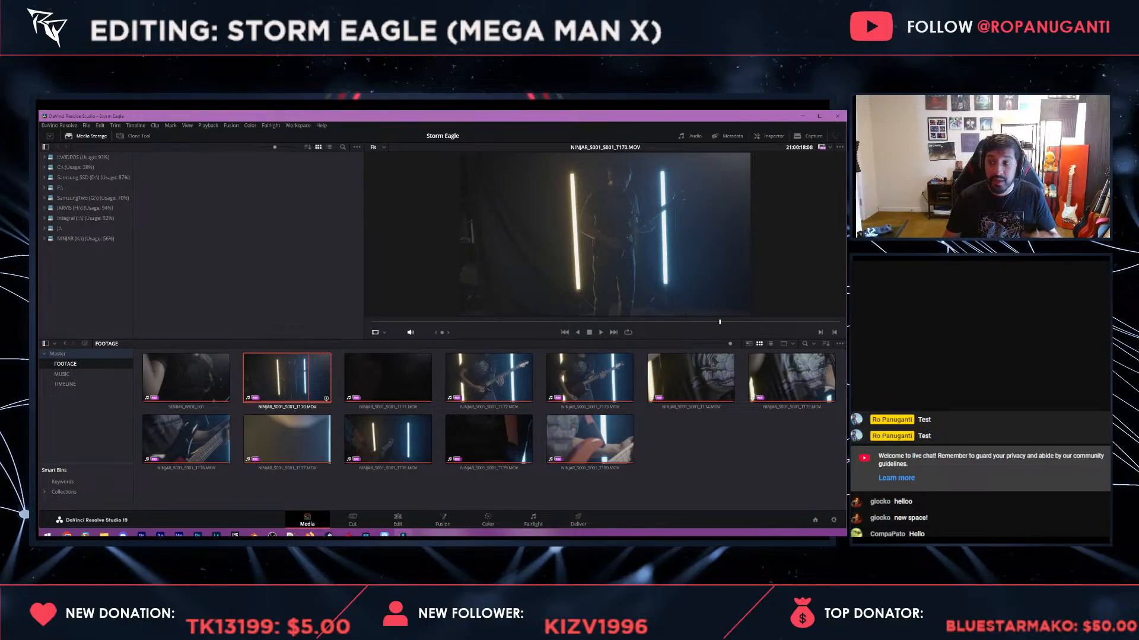
key("F2")
key("ctrl+v")
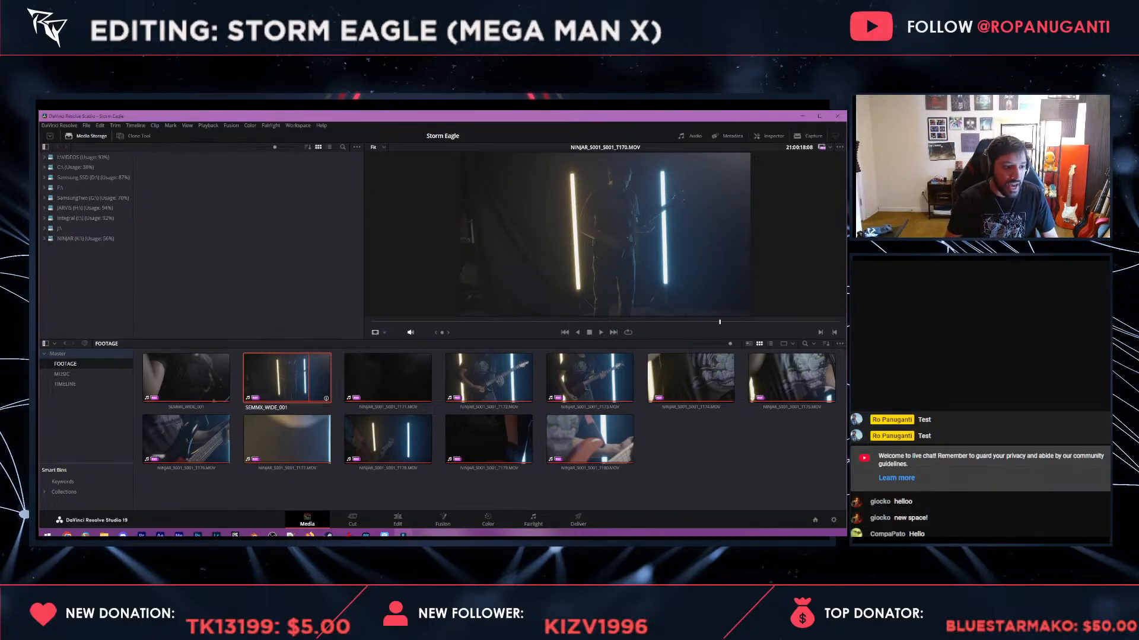
type("2")
key("Return")
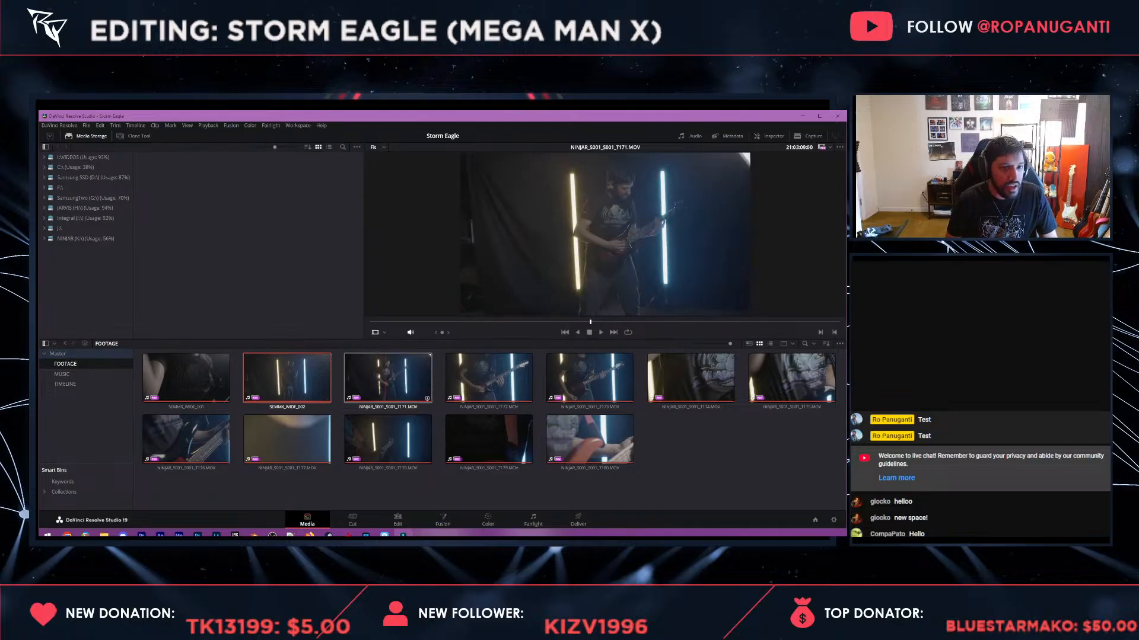
- Preview the third clip, copy the first clip's name and append D to it, making SEMMX_WIDE_001D
left_click(400, 380)
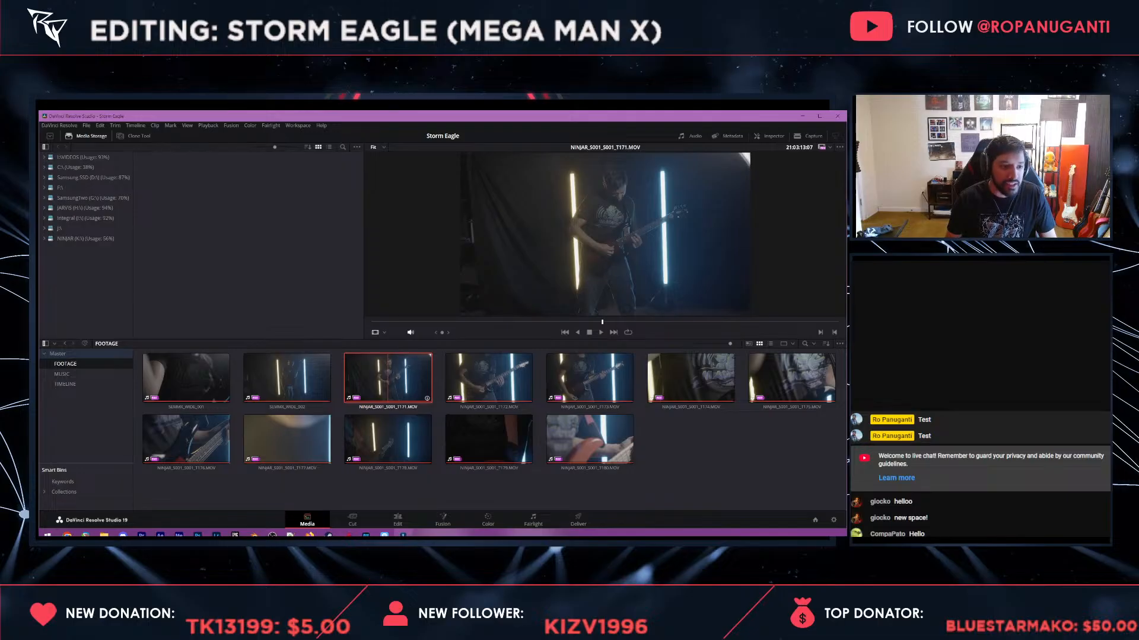
left_click(196, 379)
left_click(190, 408)
key("ctrl+c")
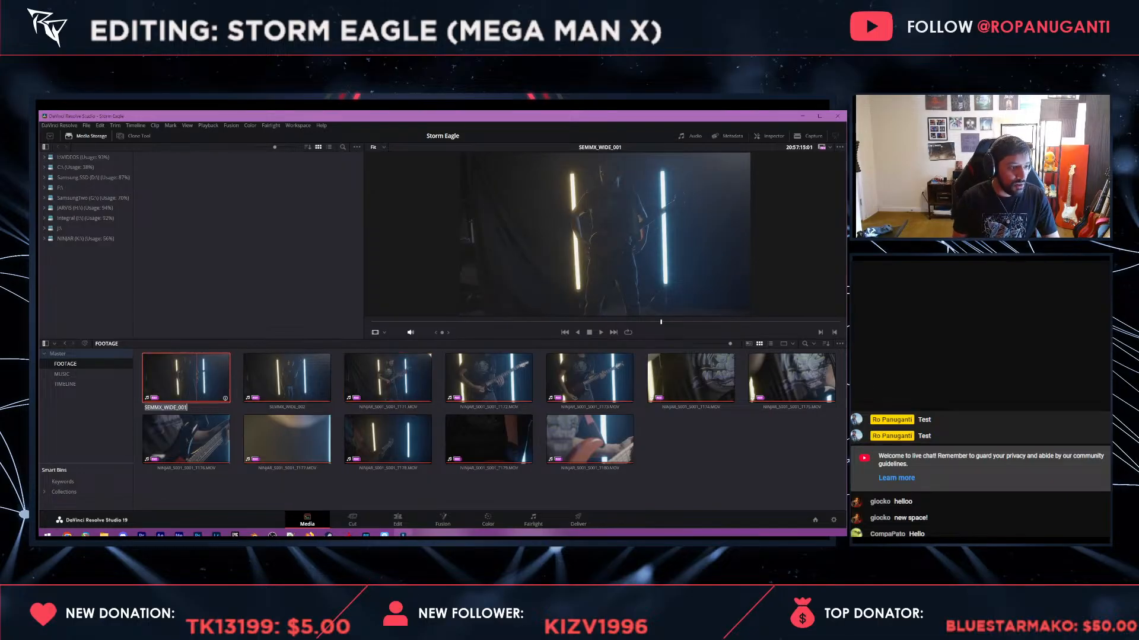
type("D")
- Append D to the second clip's name, making SEMMX_WIDE_002D, and rename the third clip using the copied SEMMX_WIDE_001 as its base
left_click(269, 381)
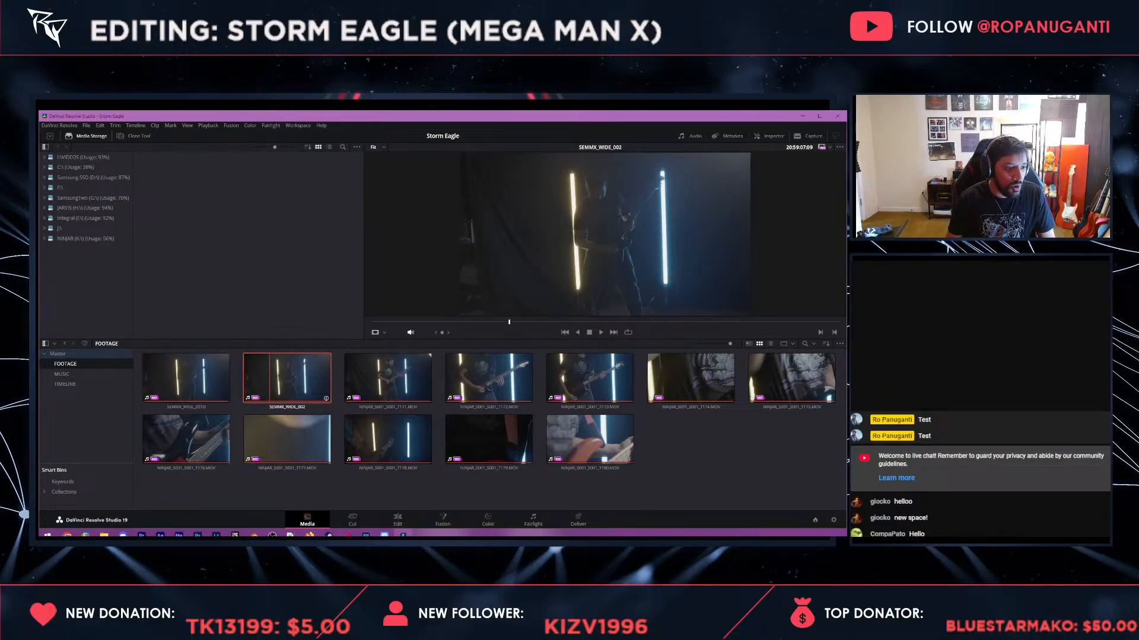
left_click(289, 408)
left_click(291, 408)
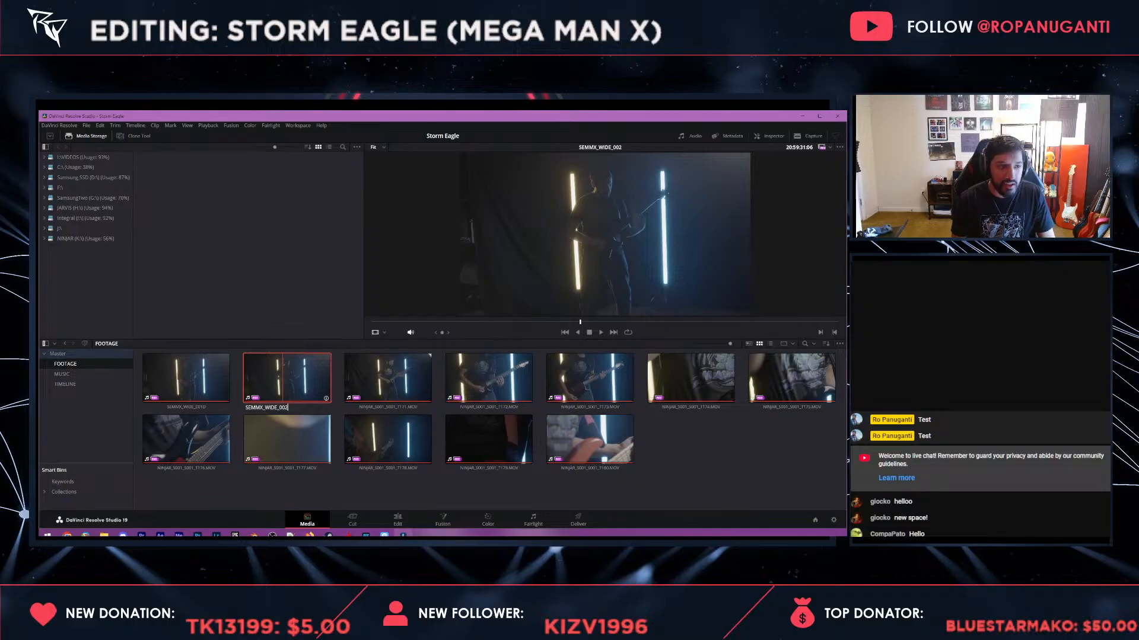
type("D")
left_click(362, 379)
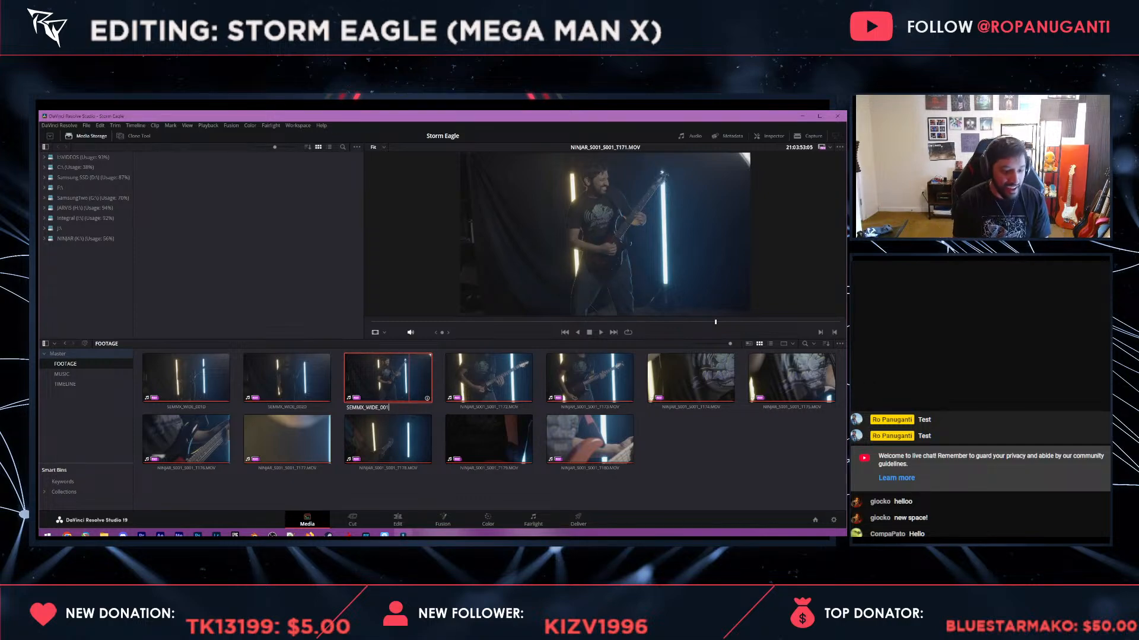
key("Return")
- Rename the fourth clip, a closer shot of the guitarist, as SEMMX_CLOSE_001
left_click(488, 379)
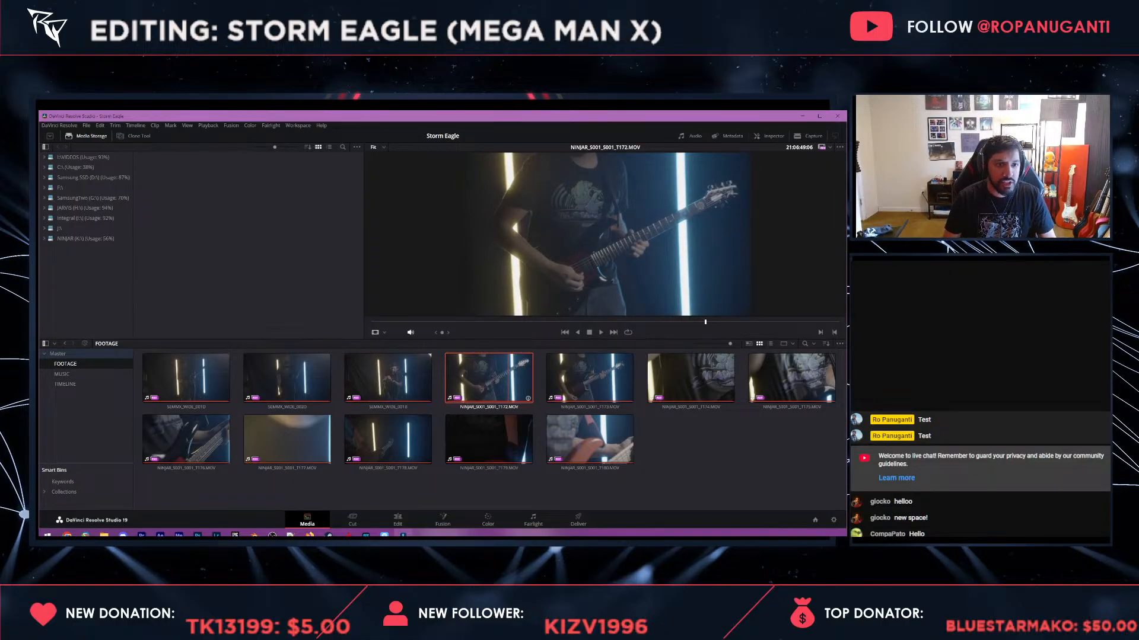
type("SEMMX")
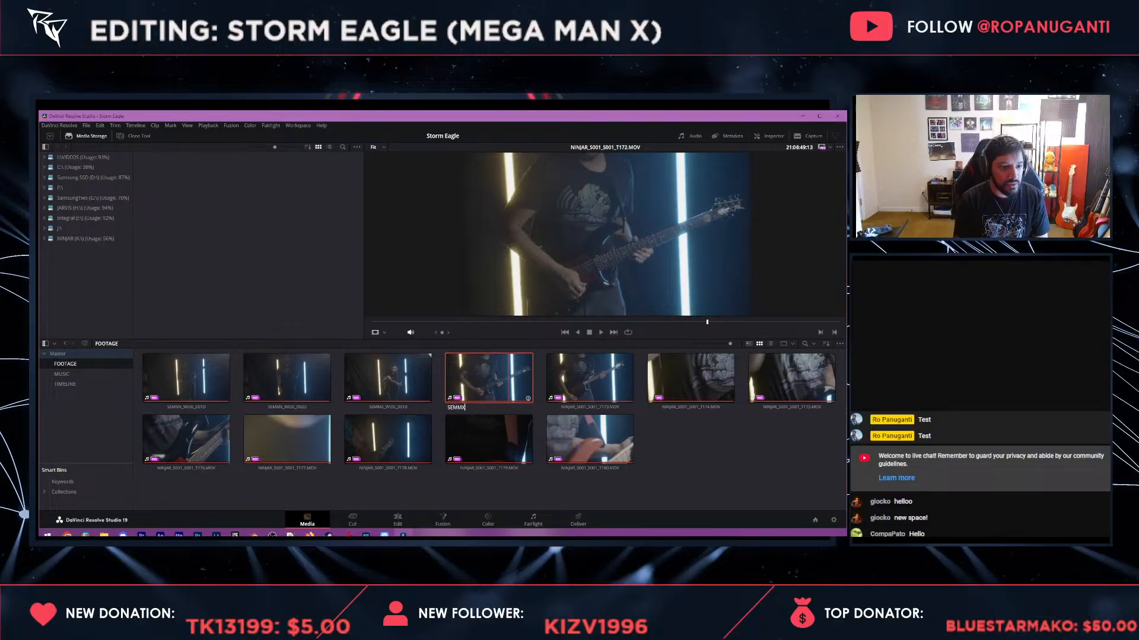
type("_CLOSE_001")
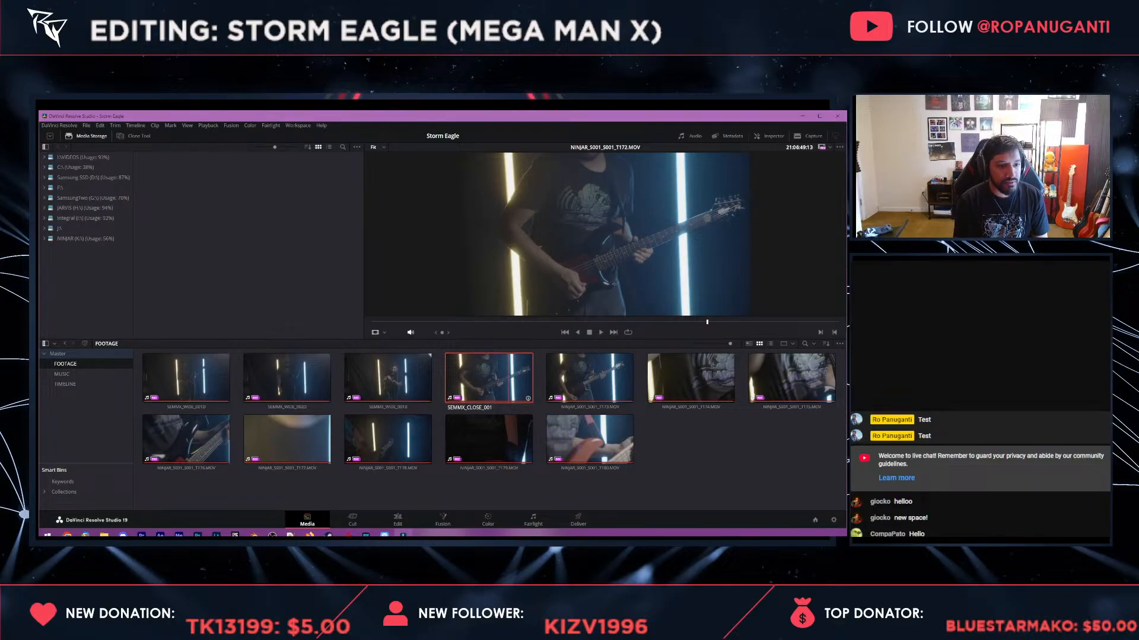
key("Return")
key("space")
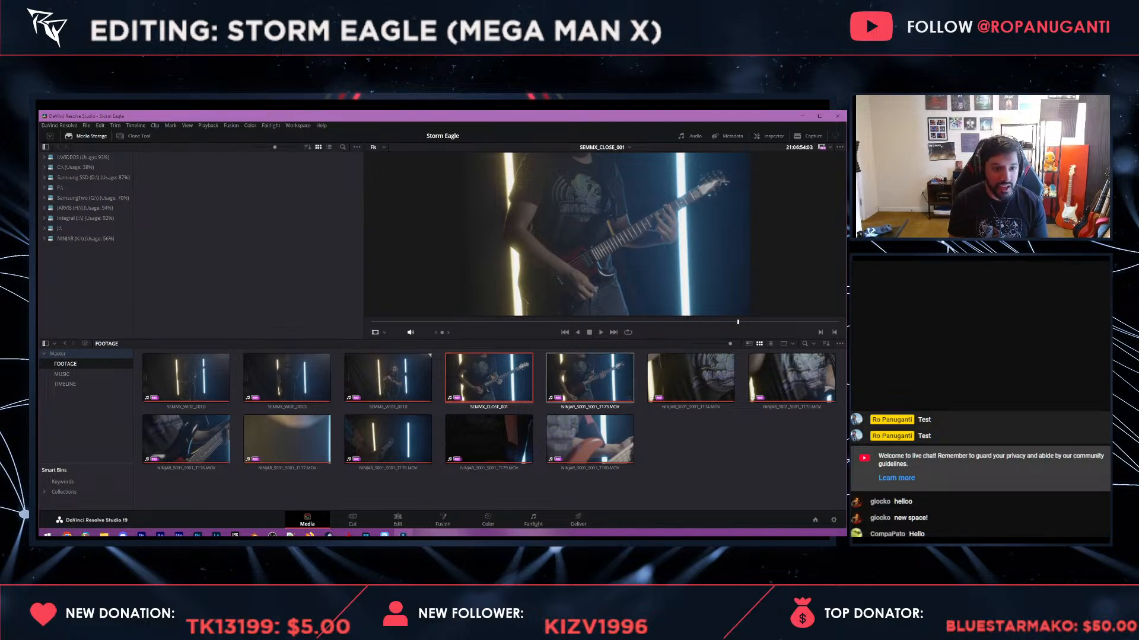
- Rename the fifth clip in the FOOTAGE bin as SEMMX_CLOSE_002
left_click(591, 378)
key("ctrl+v")
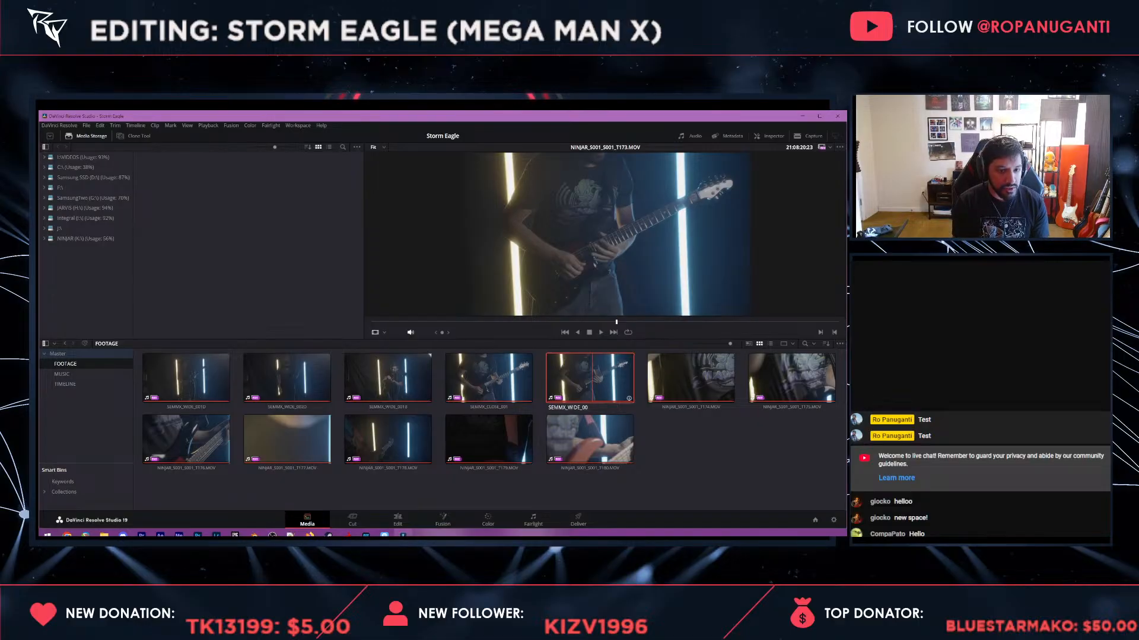
type("2")
key("Return")
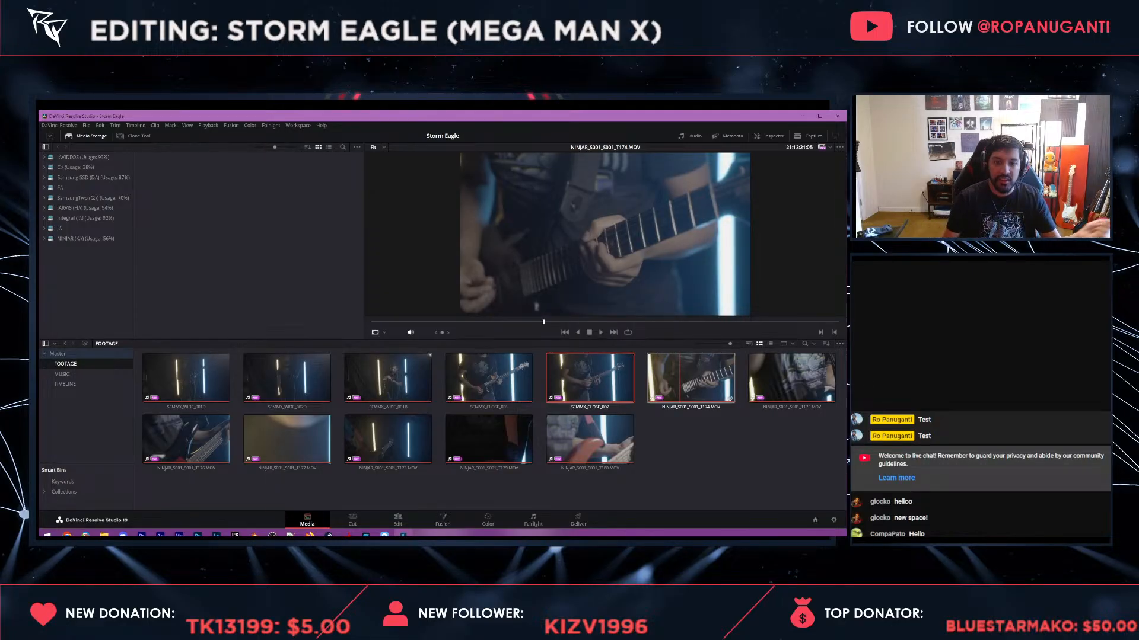
- Rename the sixth clip, a close-up of the guitar neck, as SEMMX_NECK_001
double_click(679, 407)
key("ctrl+v")
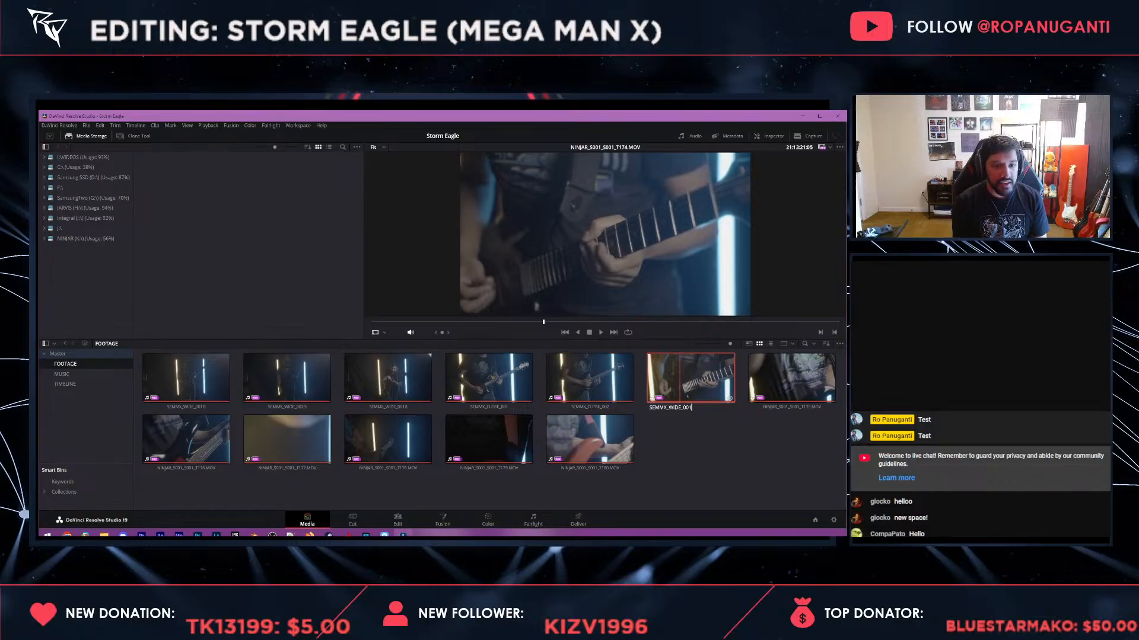
key("BackSpace")
key("BackSpace")
key("BackSpace")
key("BackSpace")
key("BackSpace")
key("BackSpace")
key("BackSpace")
type("_NECK")
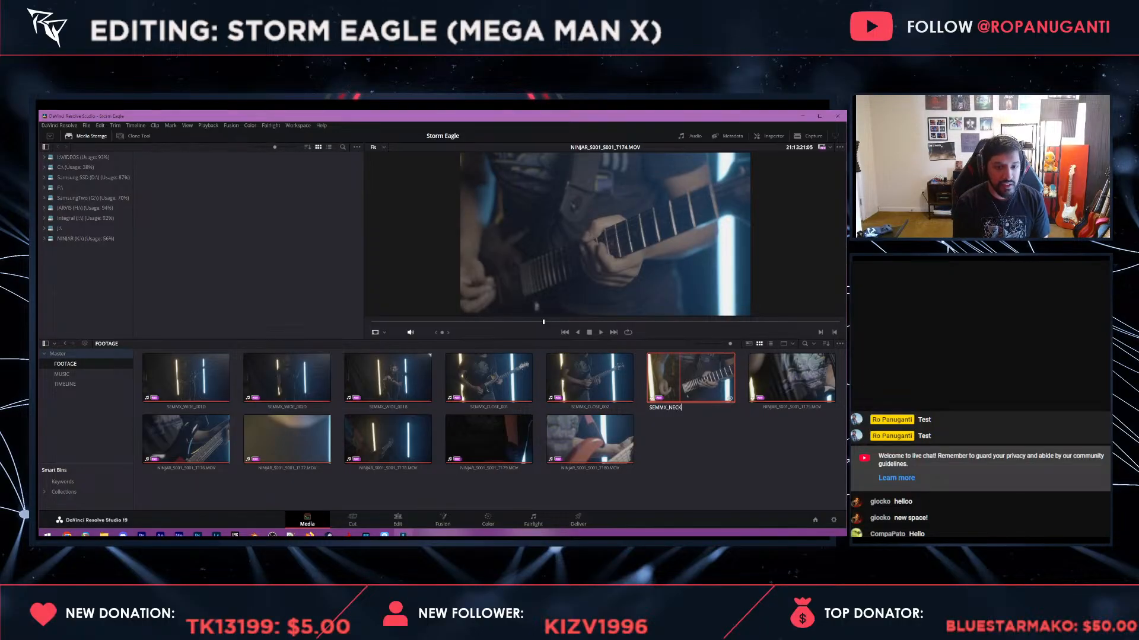
key("Return")
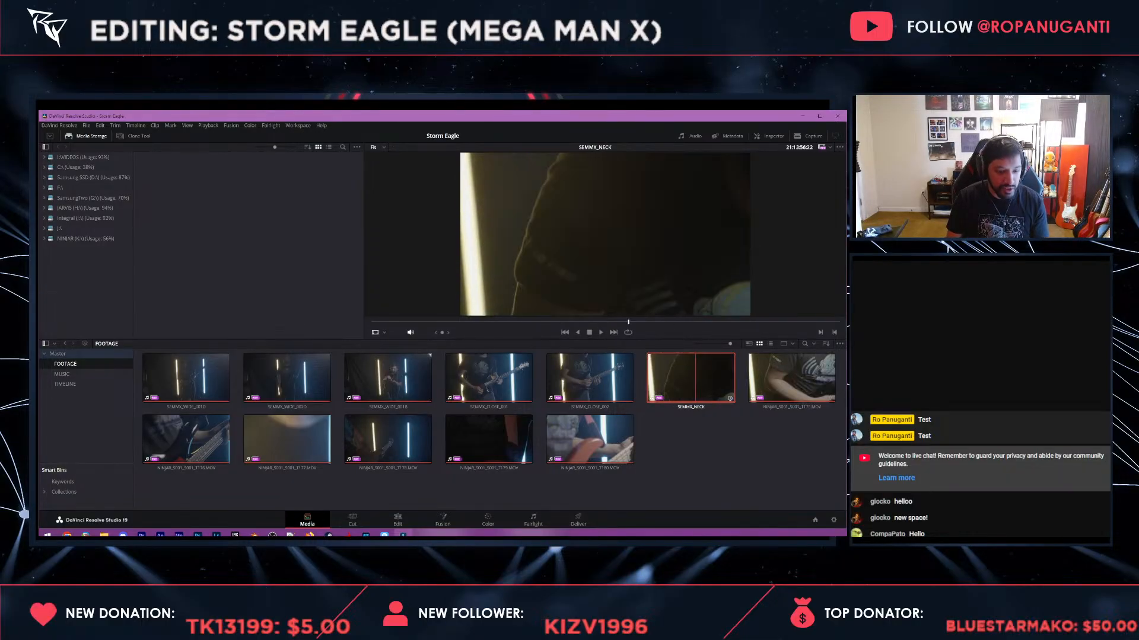
type("001")
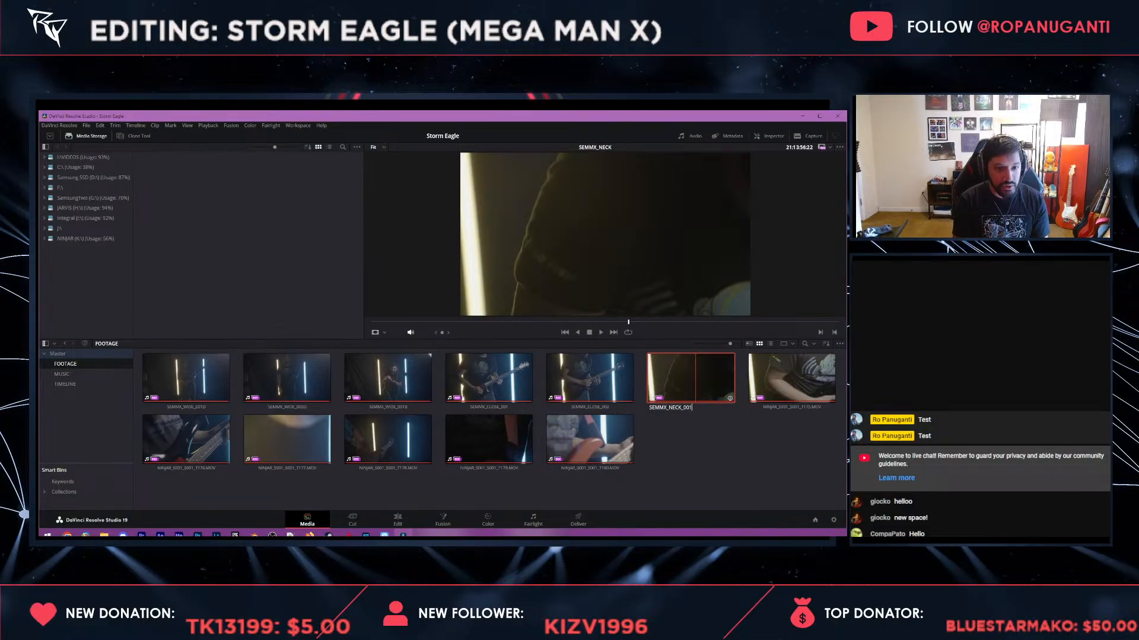
key("Return")
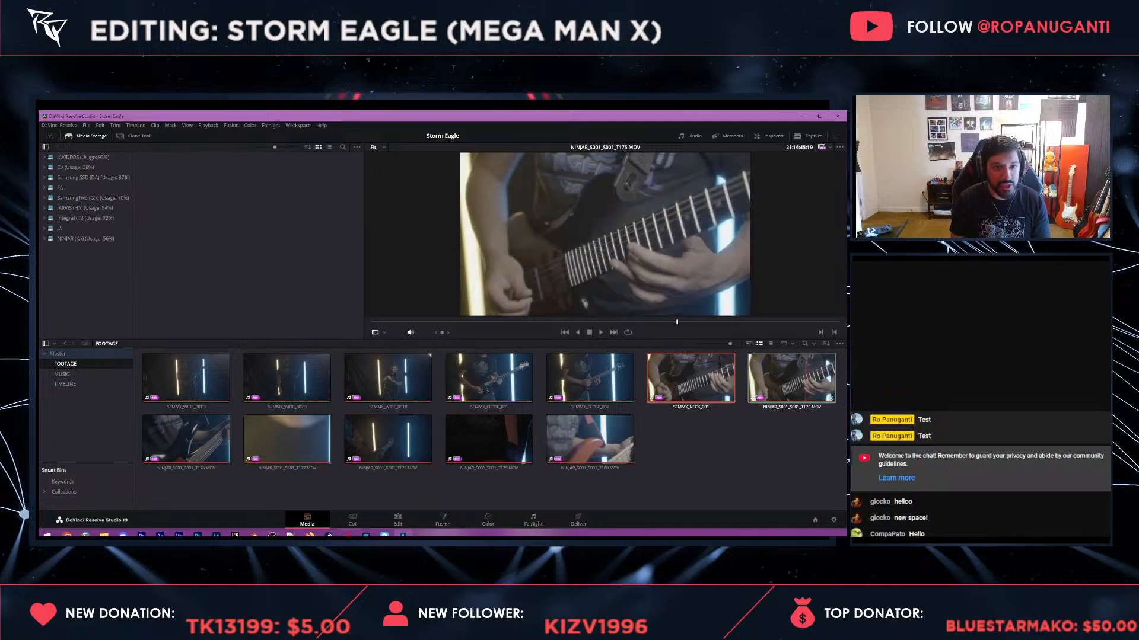
- Rename the seventh clip in the FOOTAGE bin as SEMMX_NECK_002
left_click(806, 383)
key("F2")
type("S")
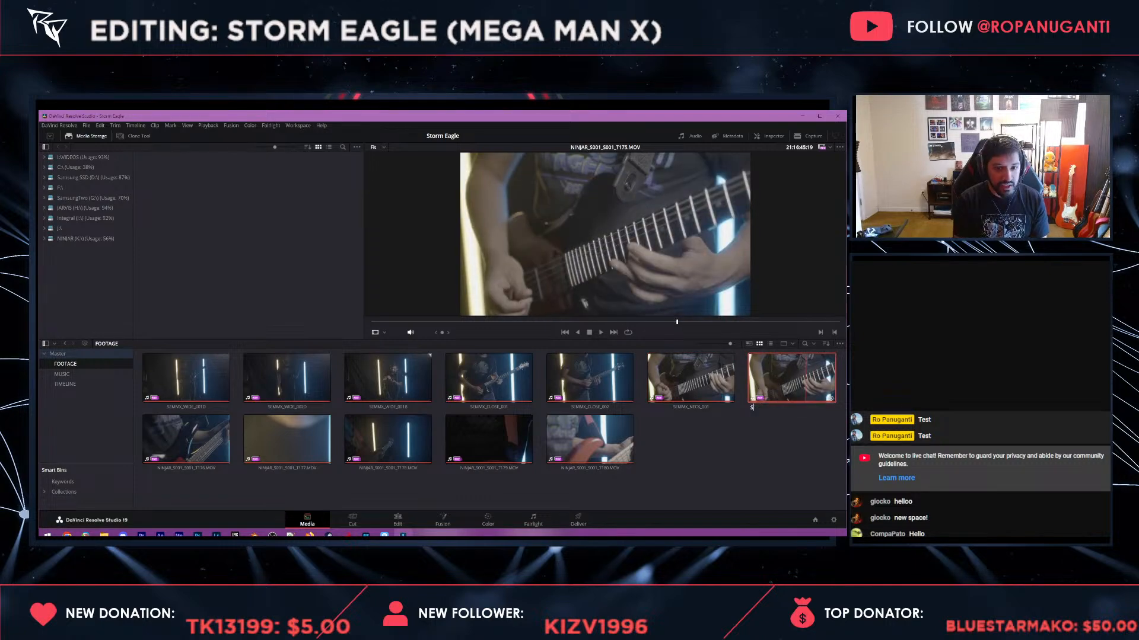
type("EMMX_NECK_002")
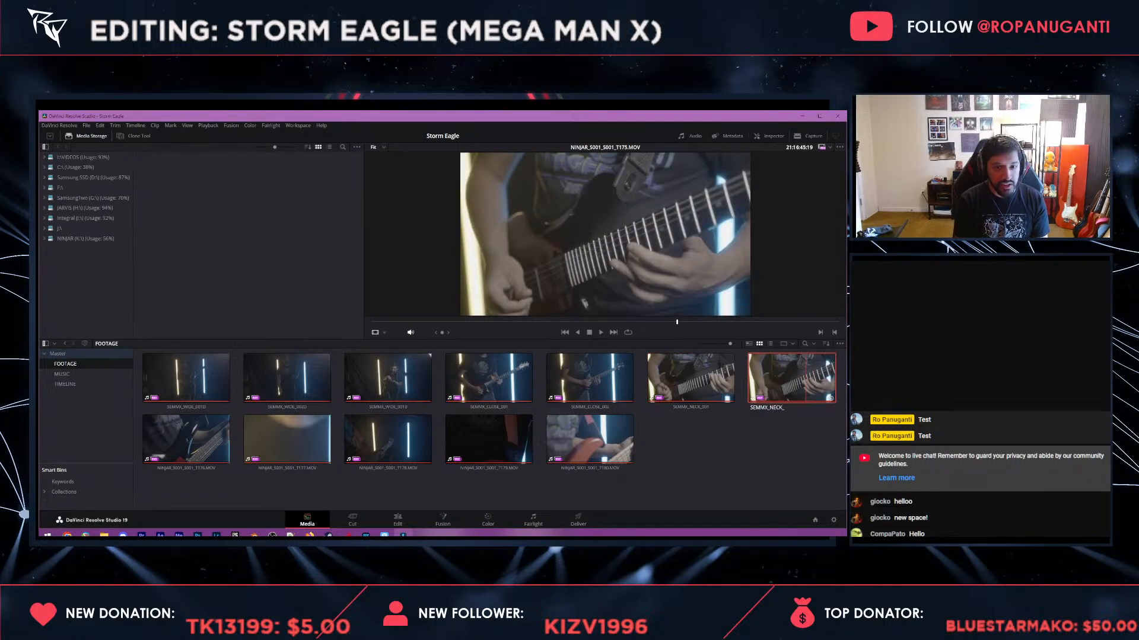
key("Return")
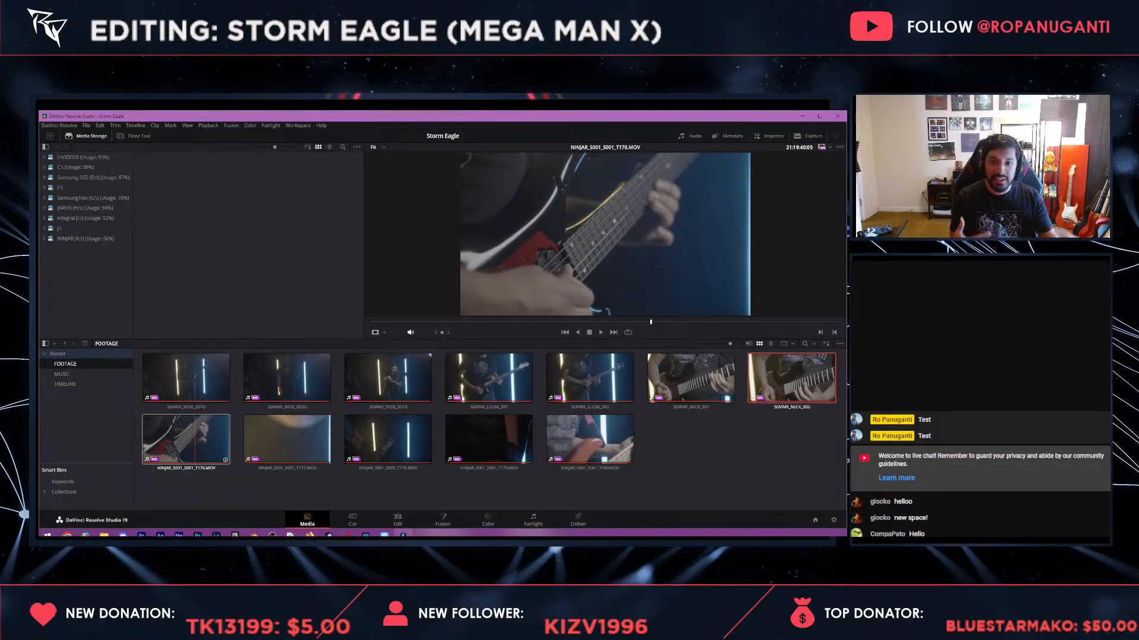
- Rename the eighth clip, NINJAR_S001_S001_T176.MOV, as SEMMX_BRIDGE_001
double_click(192, 468)
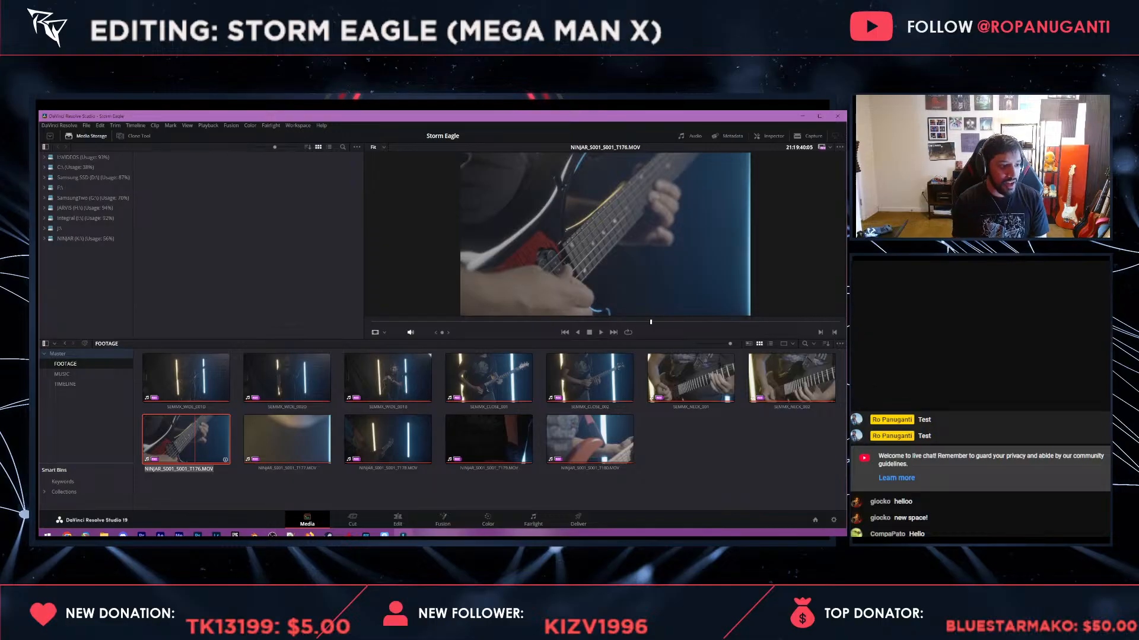
type("SEMMX_C")
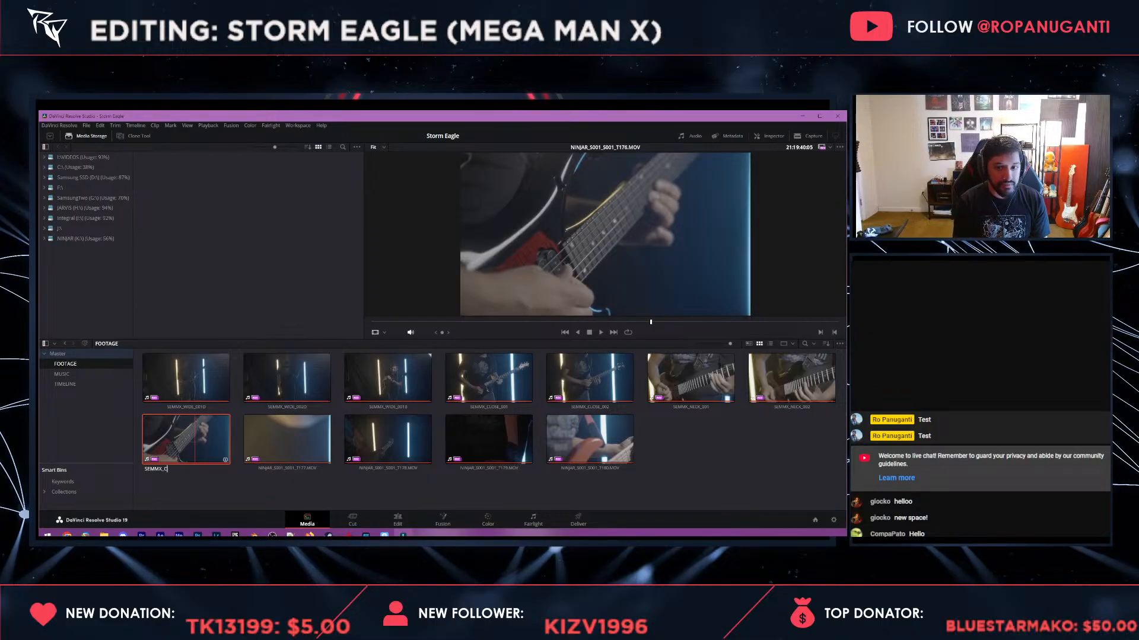
type("BRIDGE_001")
key("Return")
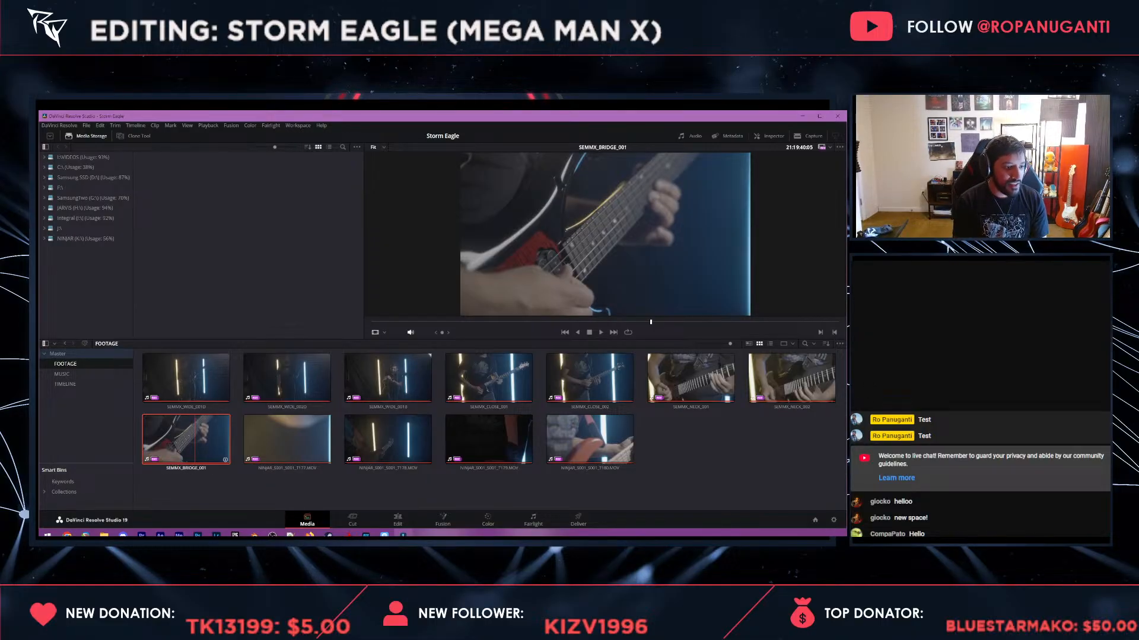
- Rename the clip NINJAR_S001_S001_T177.MOV as SEMMX_CLOSE_003
left_click(280, 441)
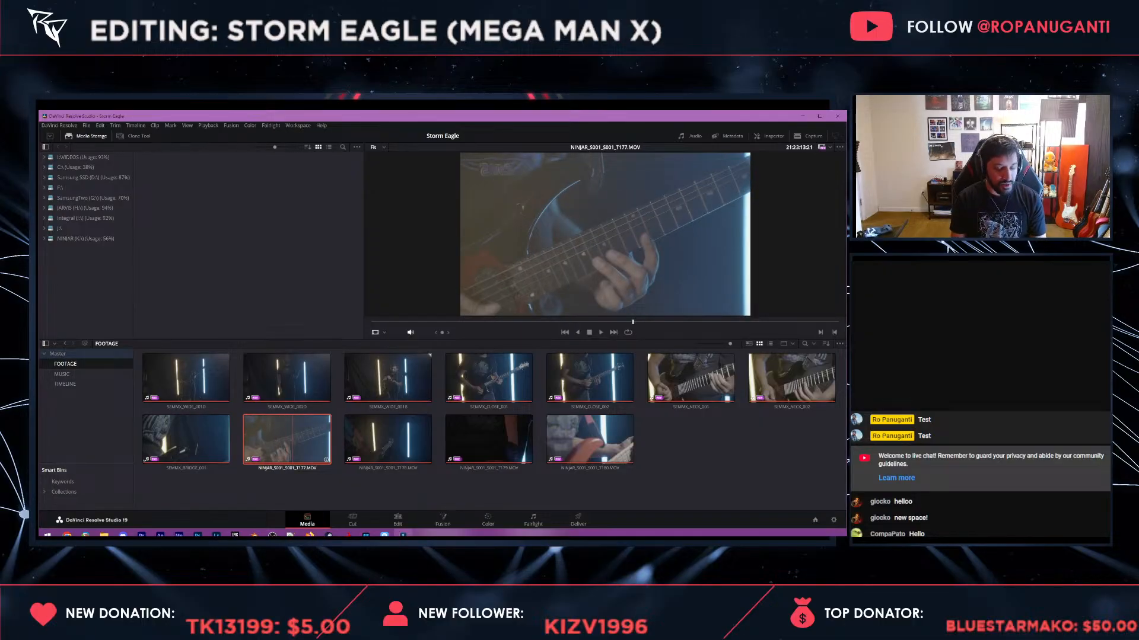
key("F2")
type("SEMMX")
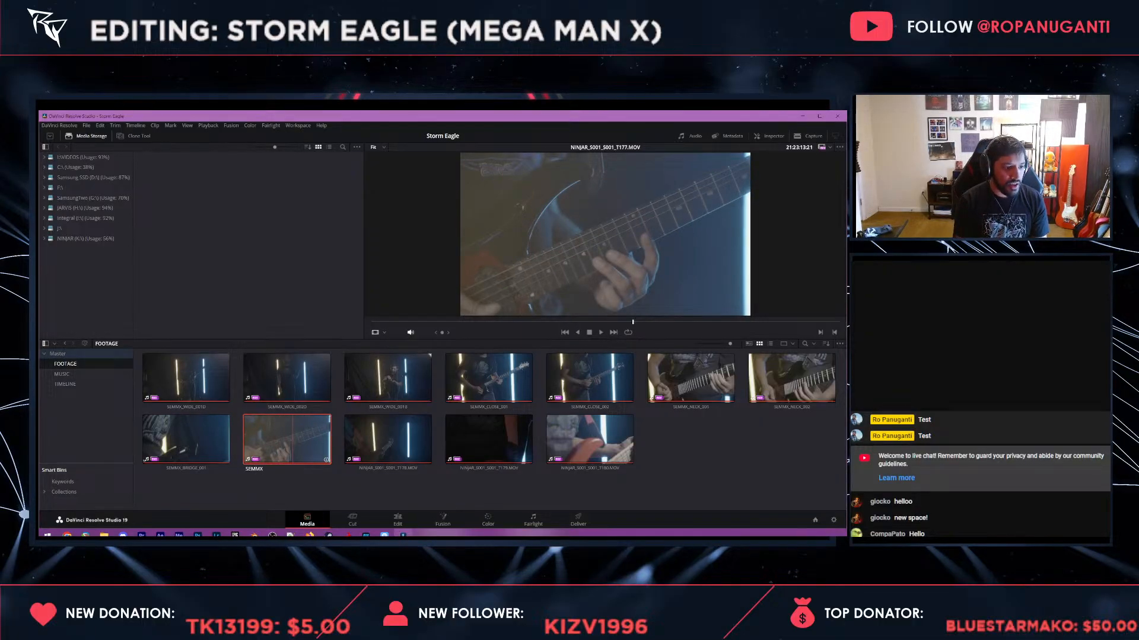
type("_CLOSE_003")
key("Return")
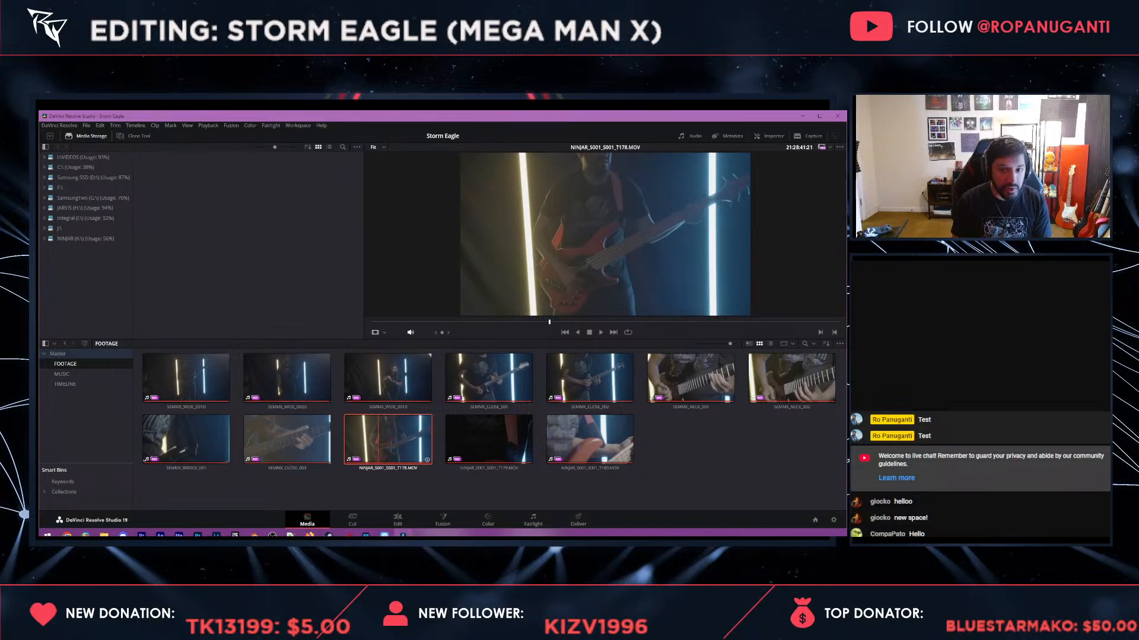
- Rename the clip NINJAR_S001_S001_T178.MOV as SEMMX_BASS_WIDE
left_click(383, 469)
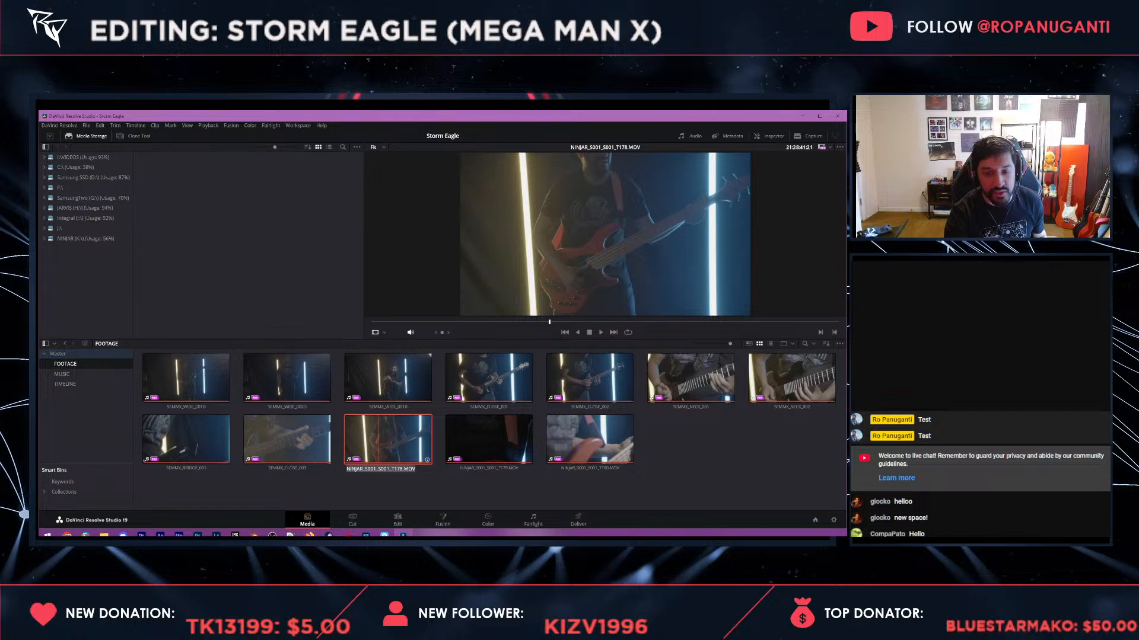
type("SEMMX_BASS_WIDE")
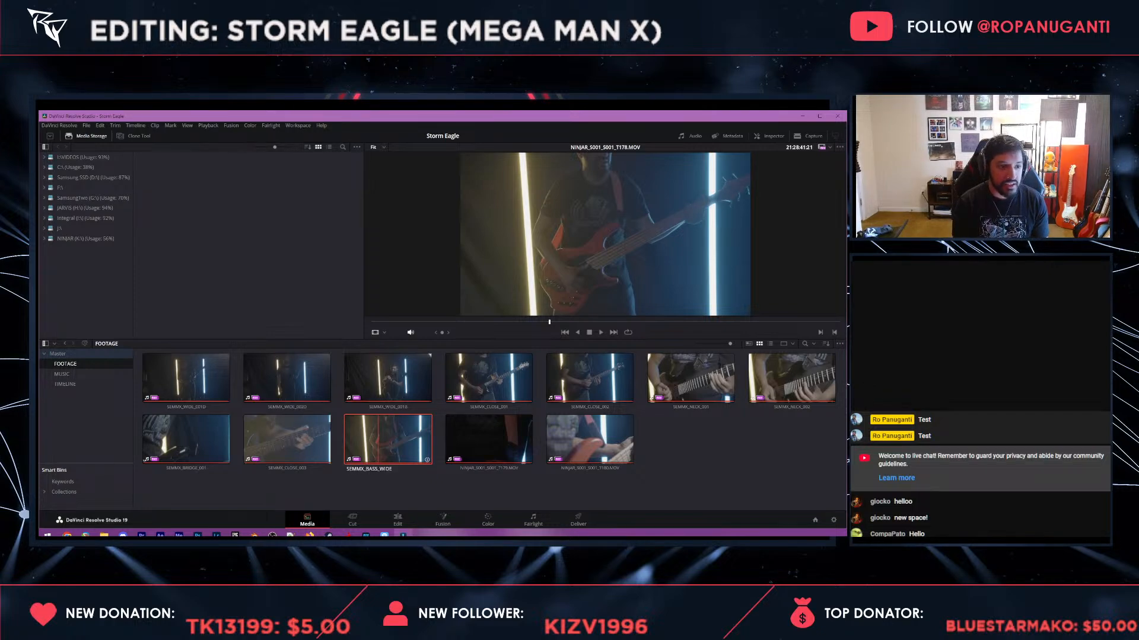
key("Return")
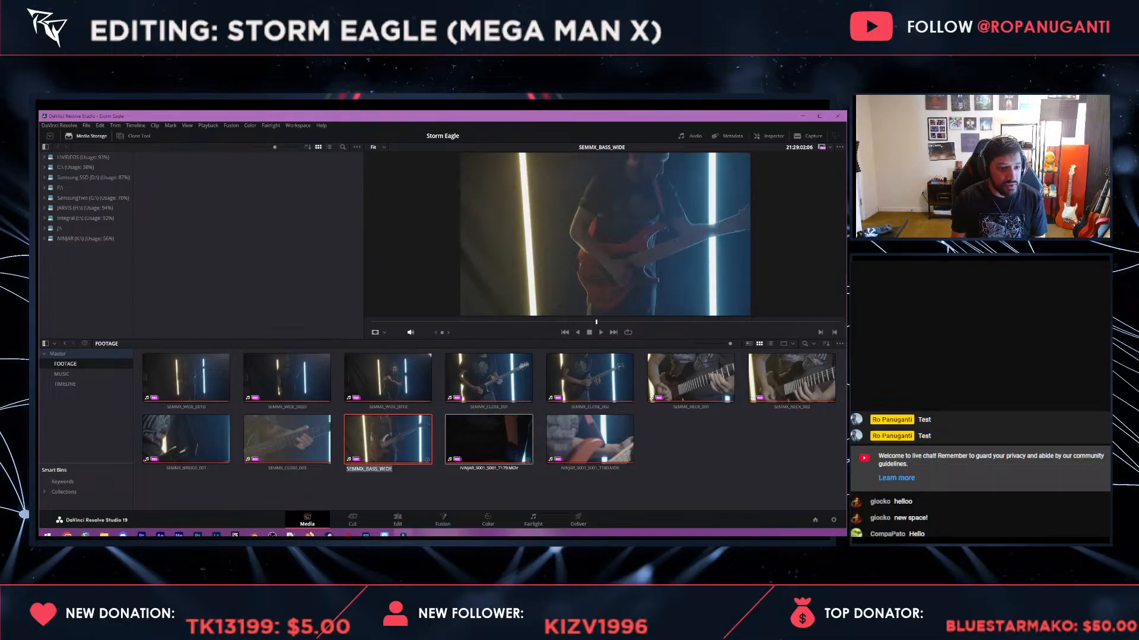
- Rename the clip NINJAR_S001_S001_T179.MOV, a close view of the bass neck, as SEMMX_BASS_NECK_001
left_click(503, 441)
key("F2")
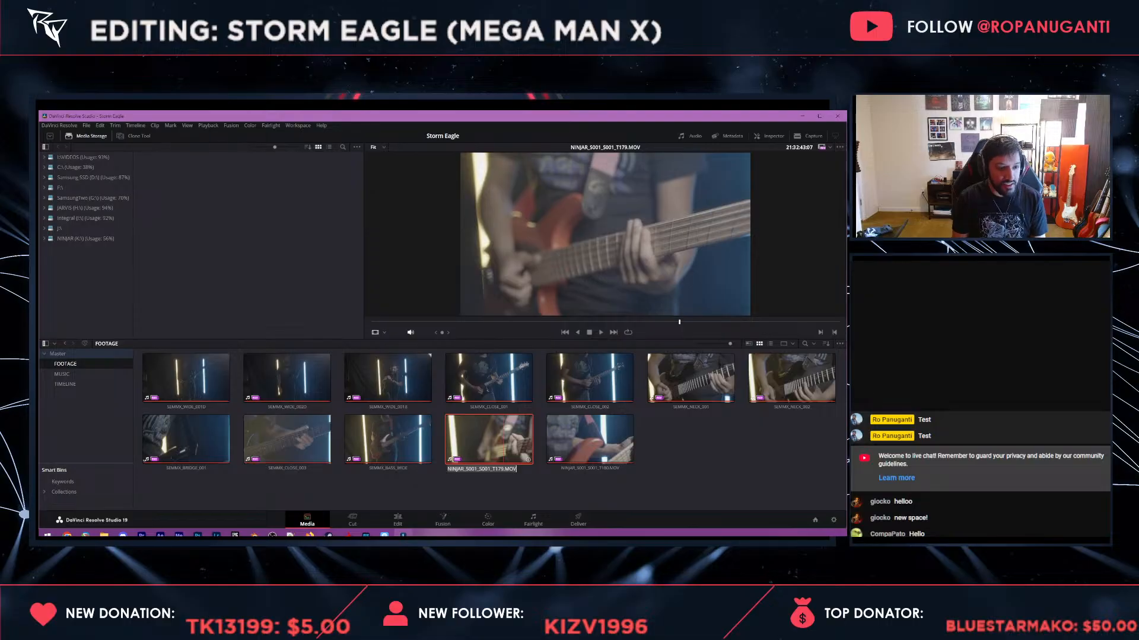
type("SEMMX_BASS_WIDE")
key("BackSpace")
key("BackSpace")
key("BackSpace")
key("BackSpace")
type("NECK")
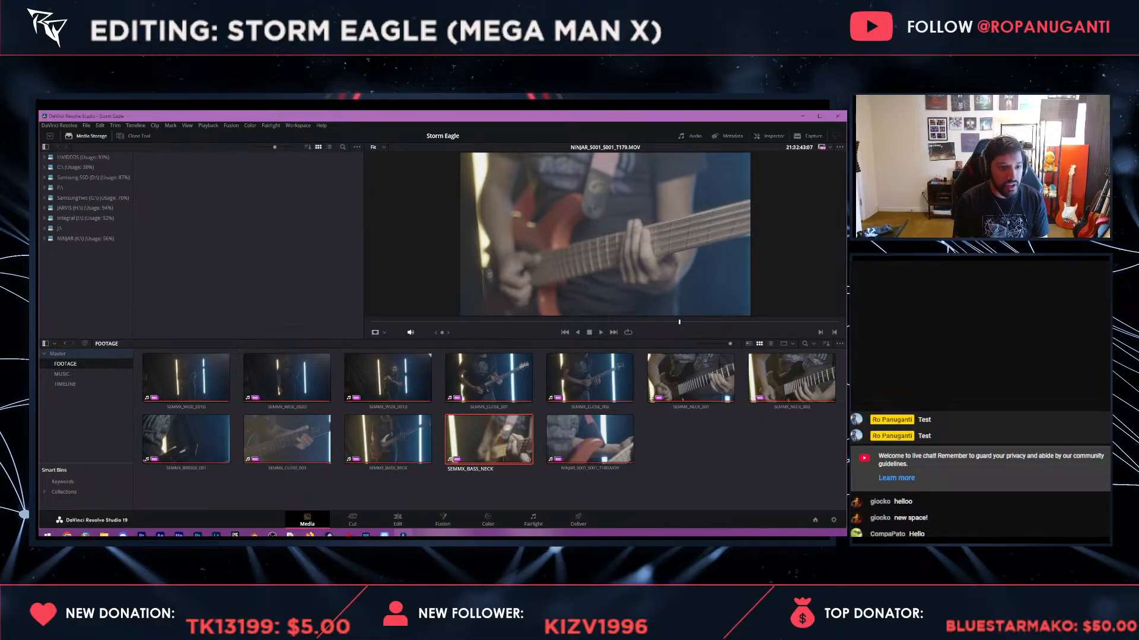
type("_001")
- Rename the last clip in the FOOTAGE bin, NINJAR_S001_S001_T180.MOV, as SEMMX_BASS_BRIDGE
left_click(605, 440)
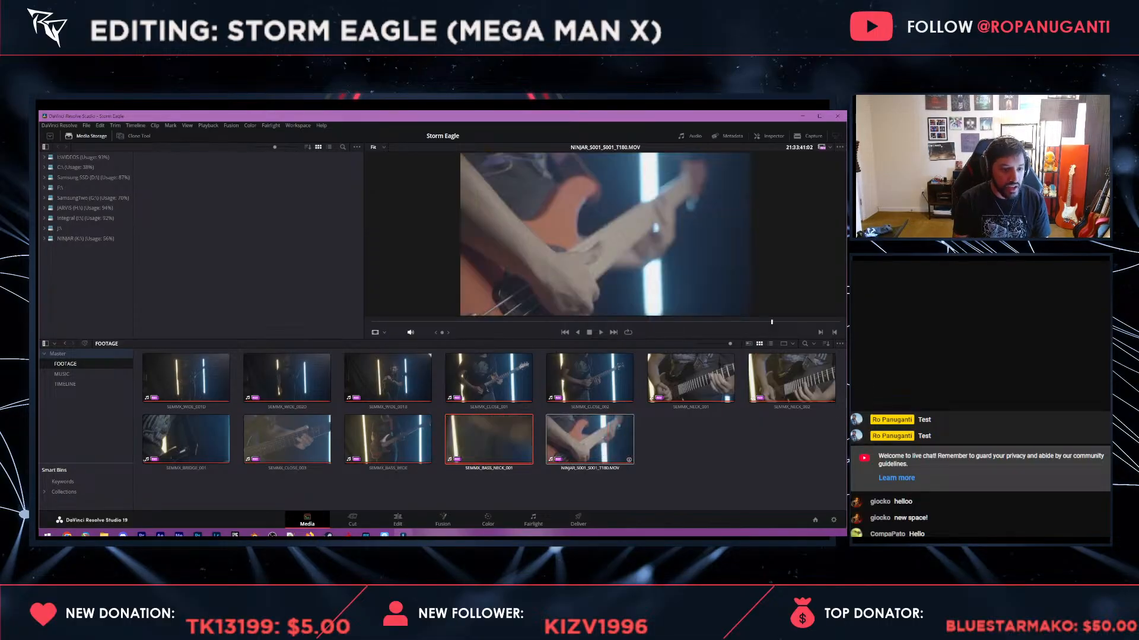
key("F2")
type("S")
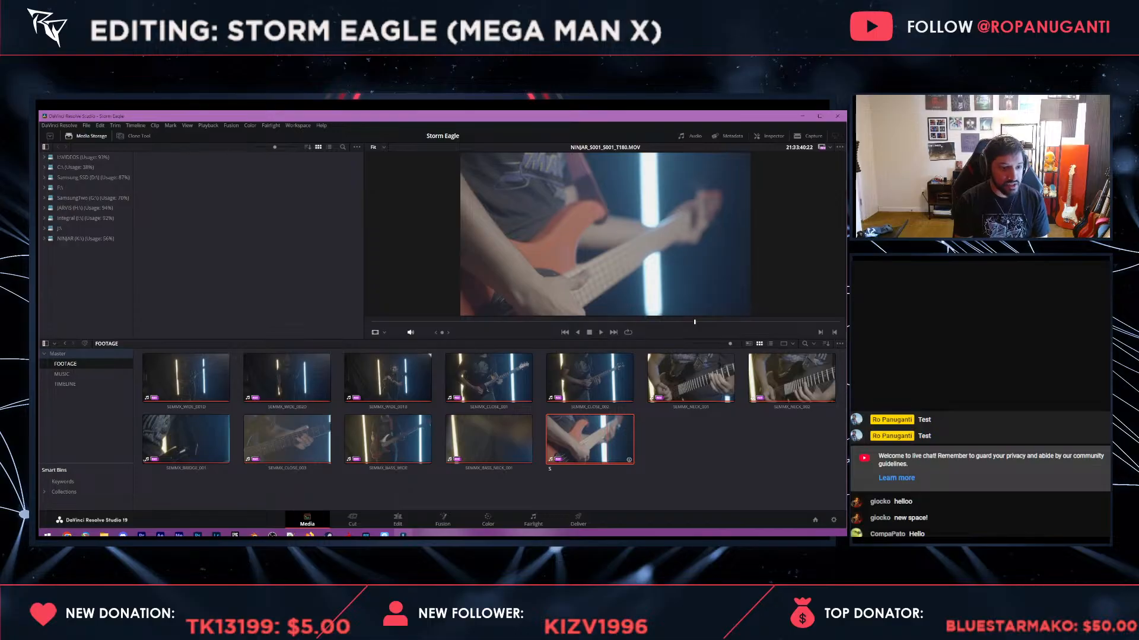
type("EMMX_BASS_")
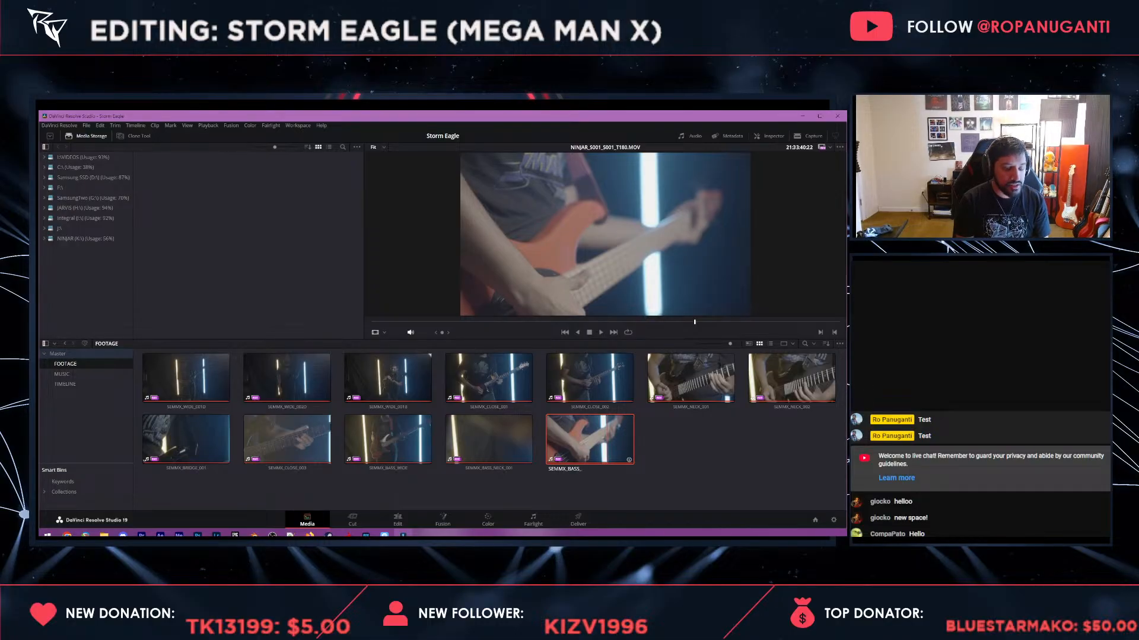
type("BRIDGE")
key("Return")
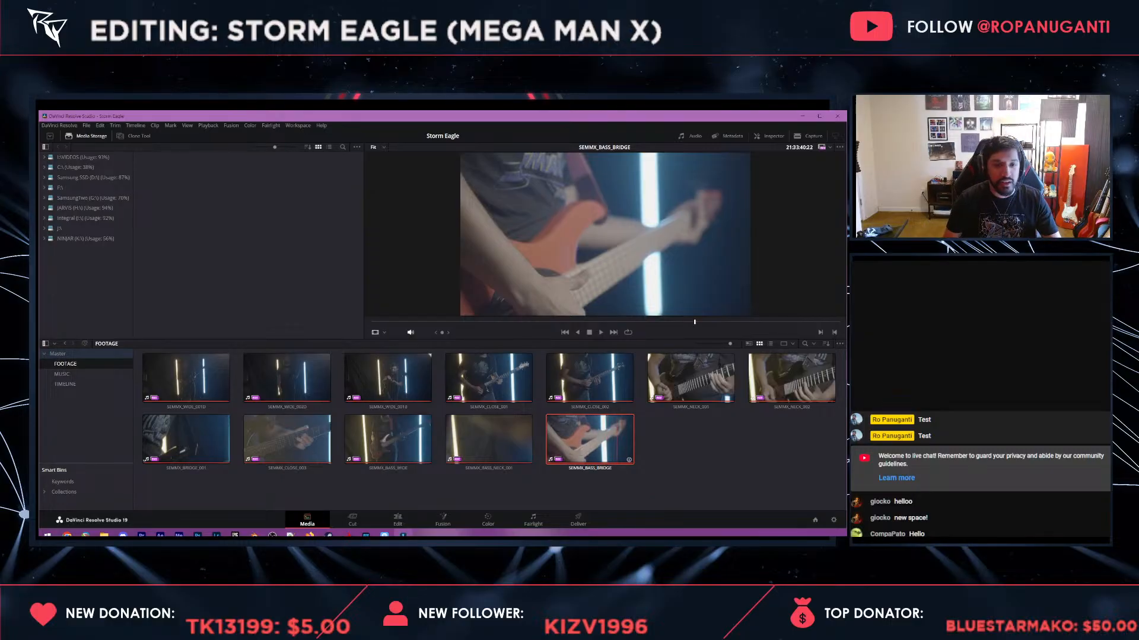
left_click(641, 490)
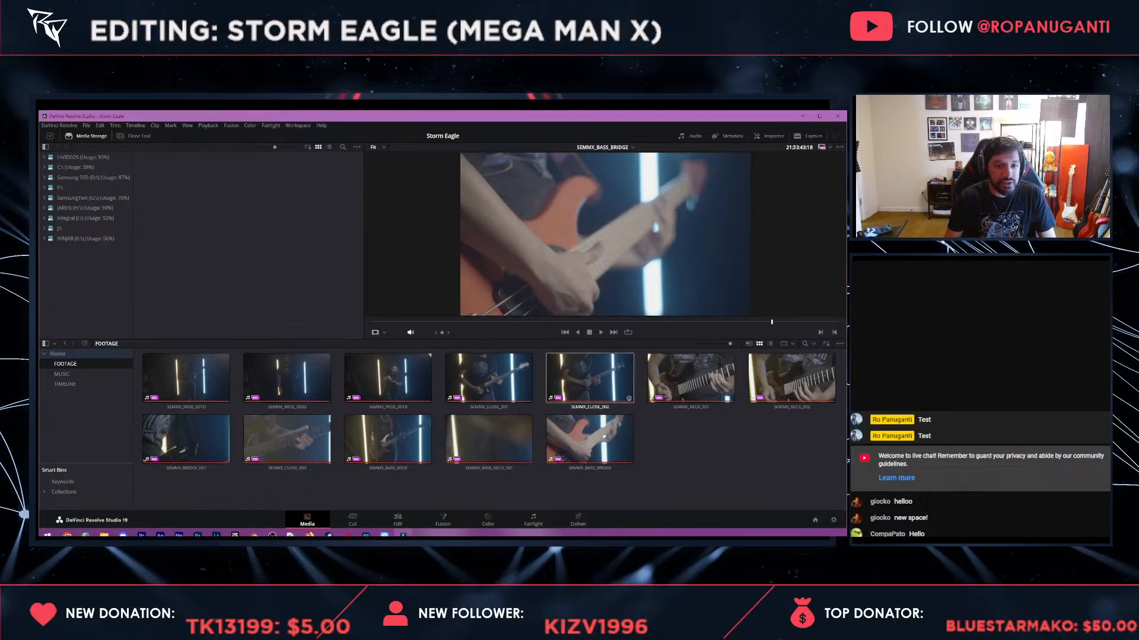
- Review the look of the bass, bridge, close-up and neck shots across Timeline 1
left_click(398, 520)
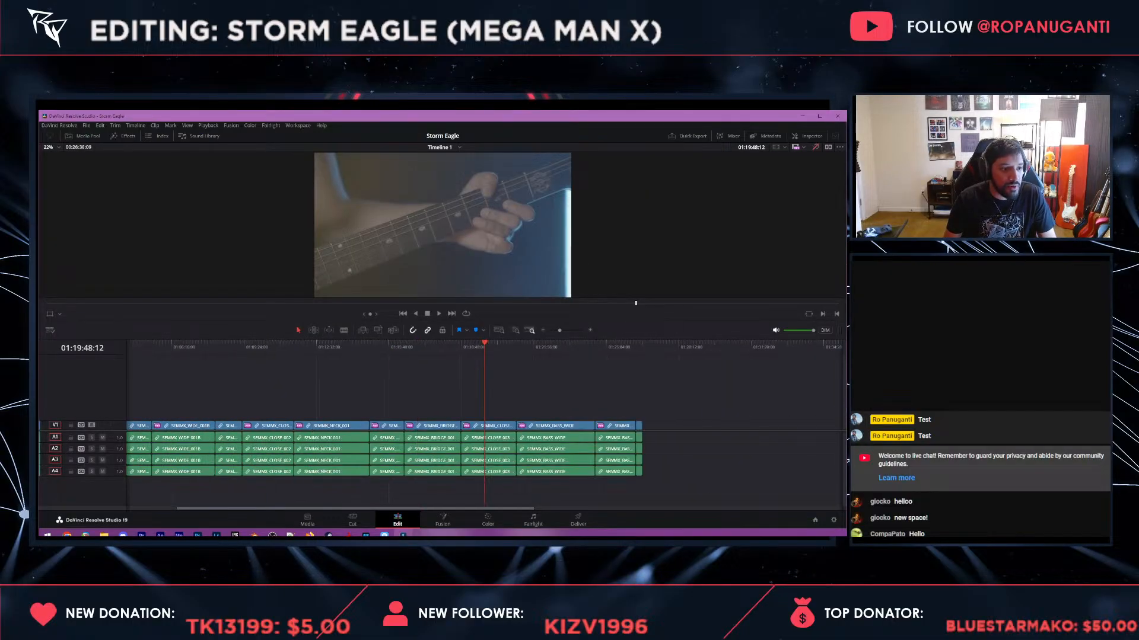
left_click_drag(225, 347, 719, 347)
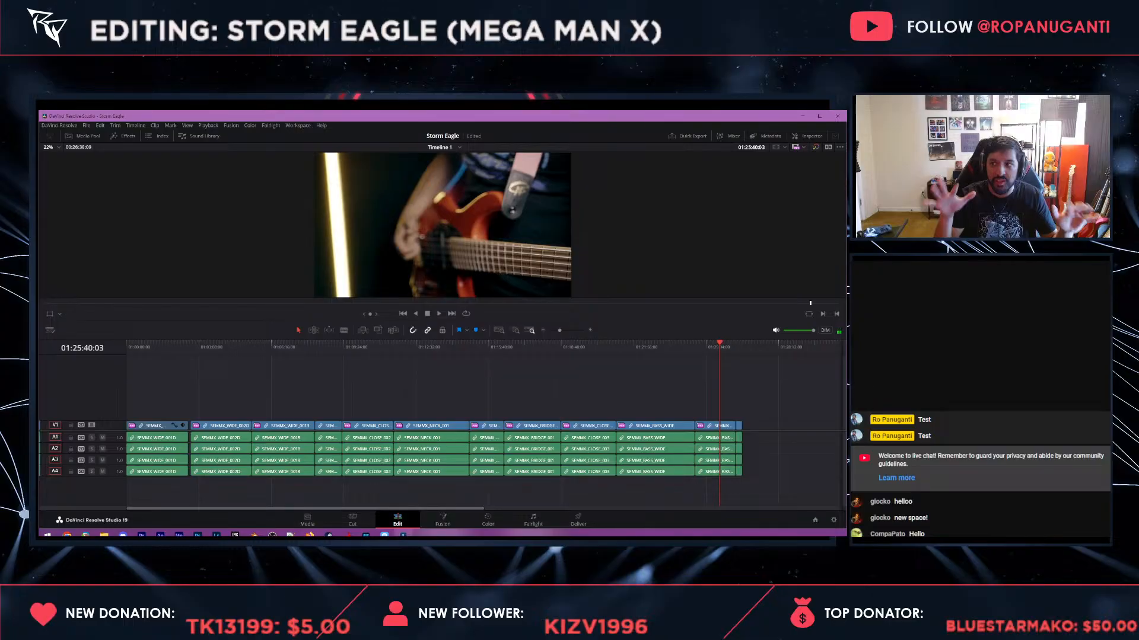
left_click_drag(719, 347, 536, 347)
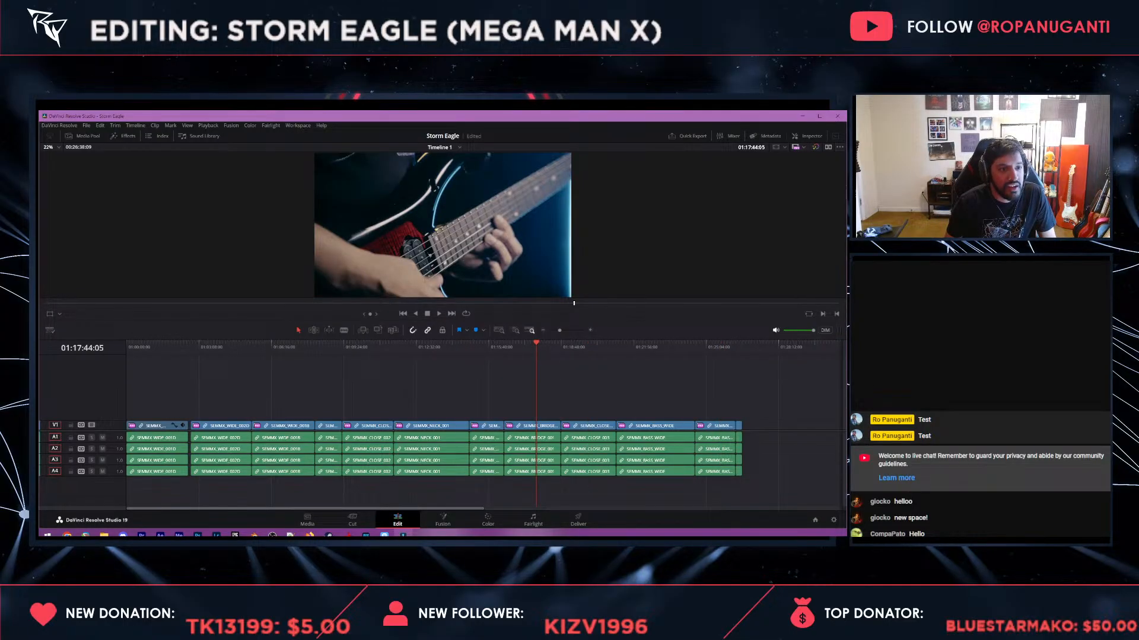
left_click_drag(536, 347, 585, 347)
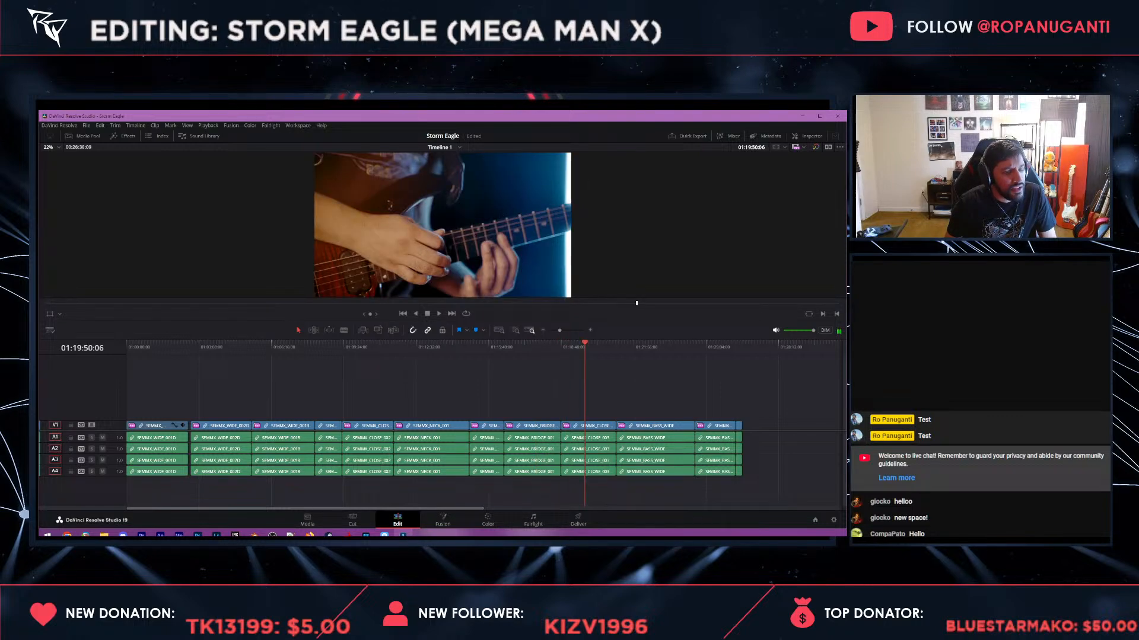
left_click(440, 347)
left_click(368, 347)
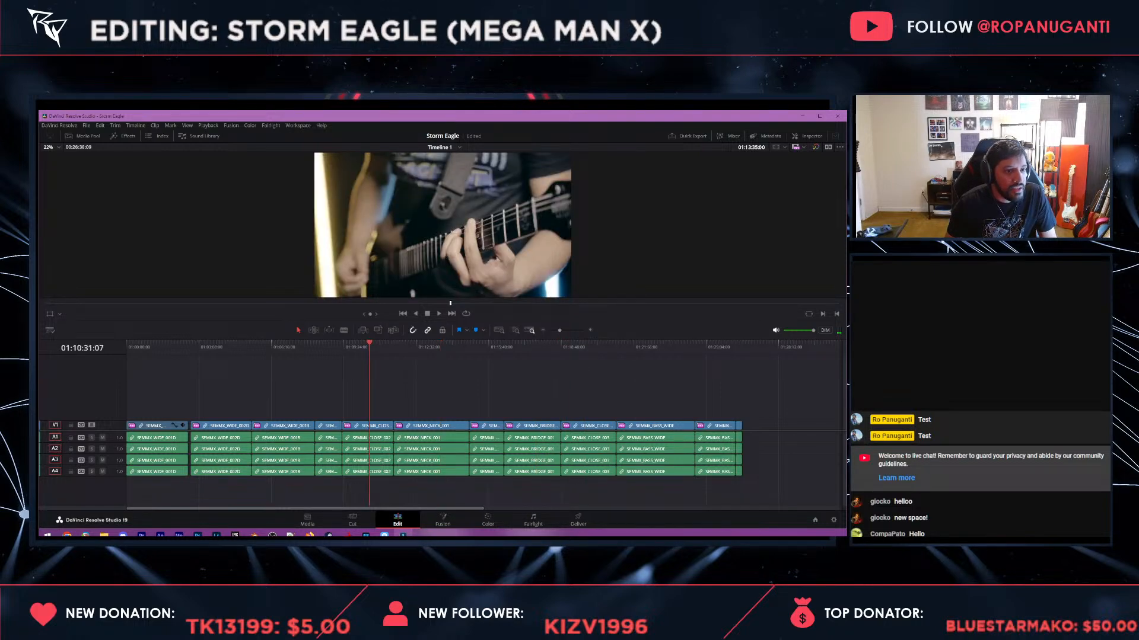
left_click(426, 347)
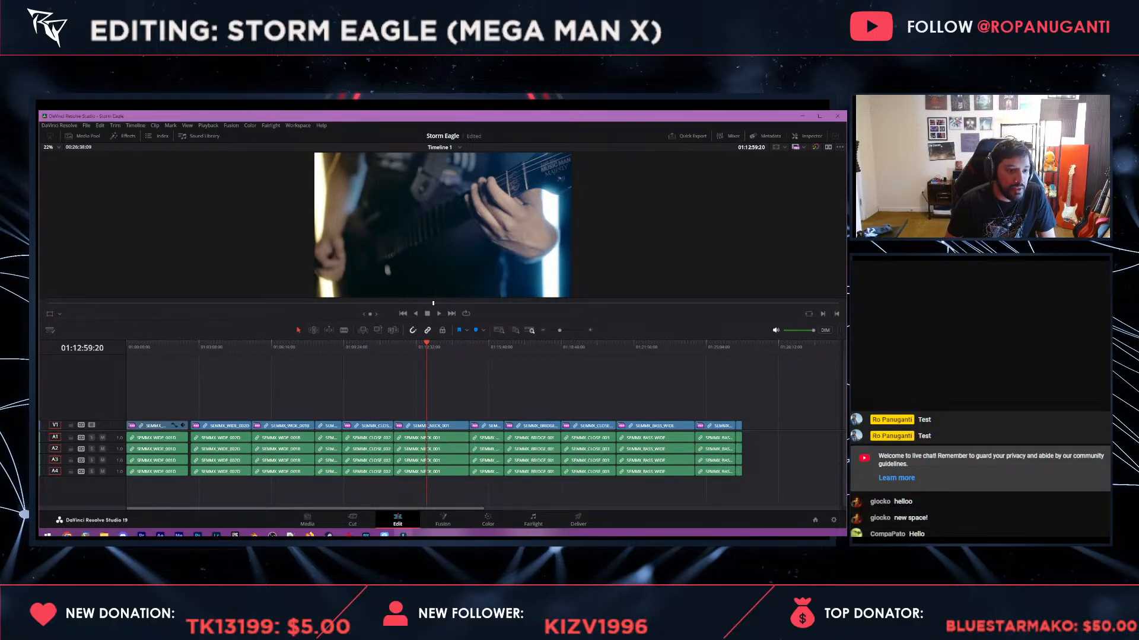
- Open the color grade of the guitar neck clip at 01:12:59:20 and spread out the Levels, FilmLook and LUT nodes to make room
left_click(488, 520)
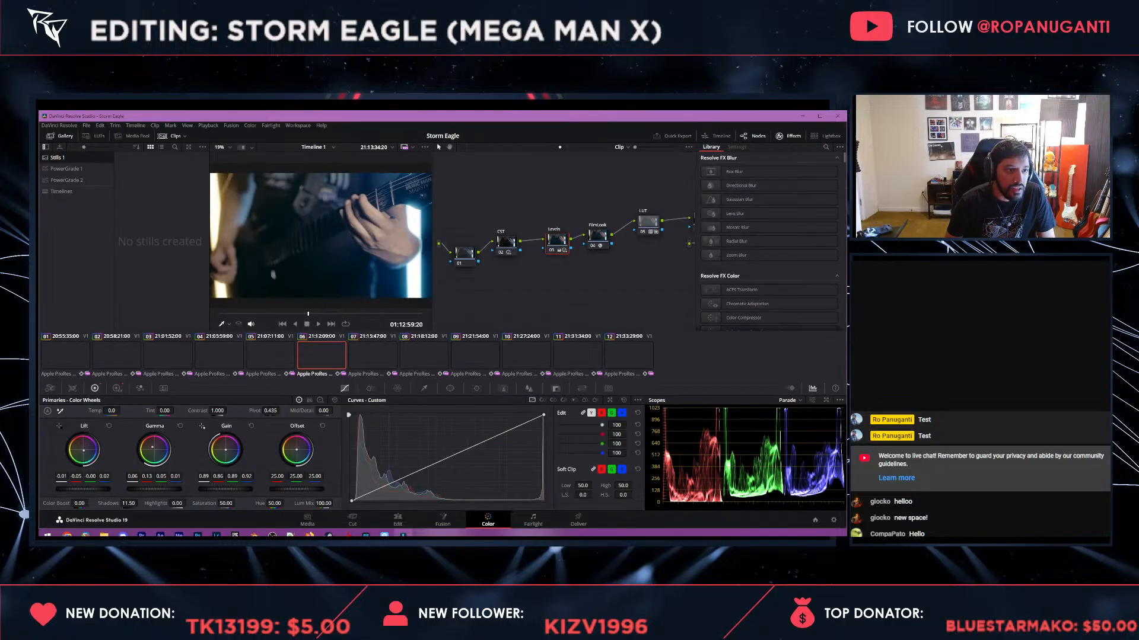
scroll(323, 235, "up", 4)
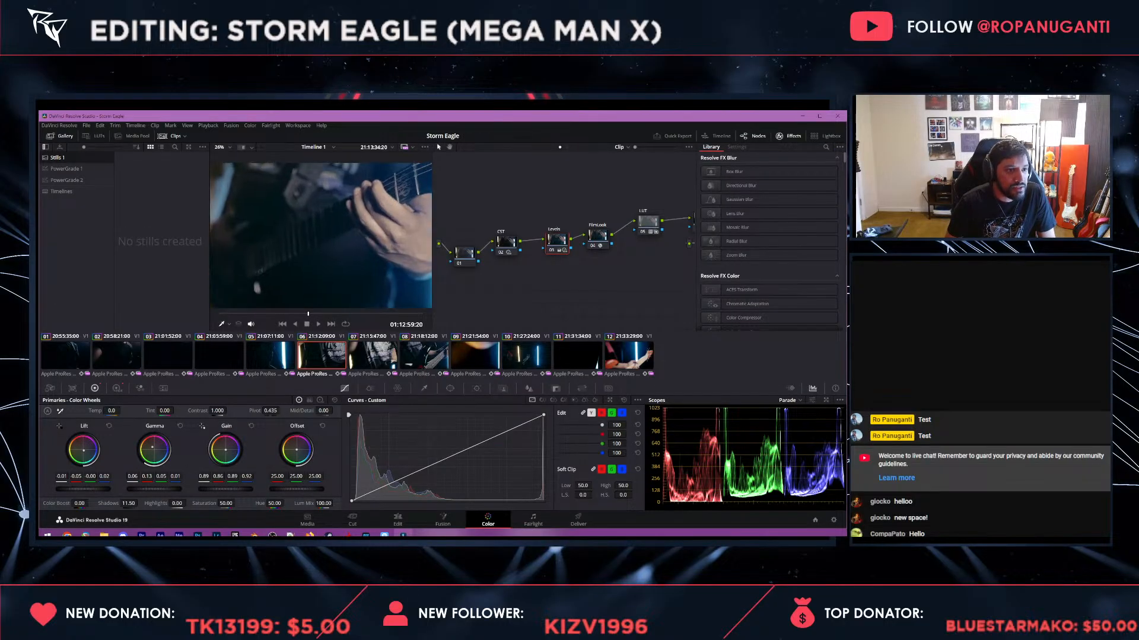
scroll(323, 234, "down", 4)
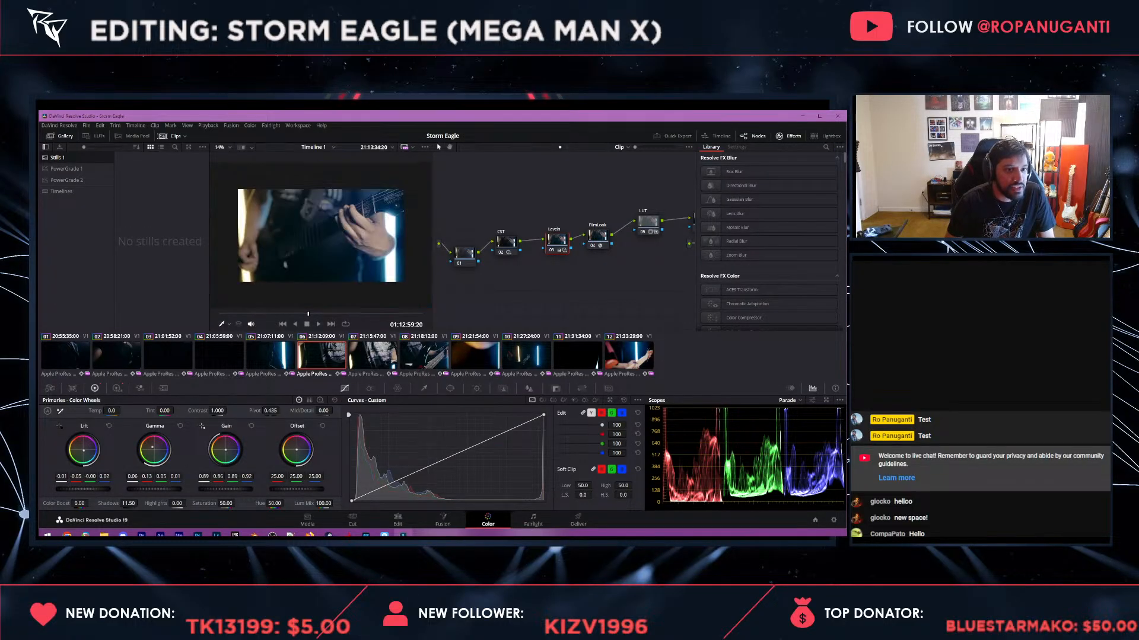
left_click_drag(557, 239, 546, 232)
left_click_drag(581, 182, 674, 263)
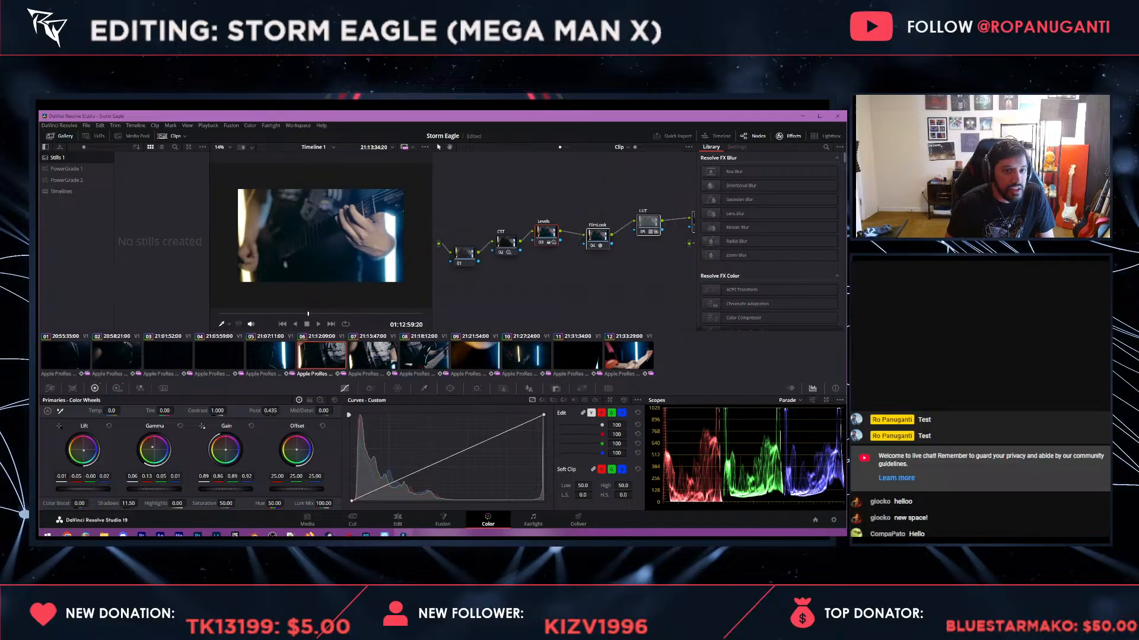
left_click_drag(648, 222, 681, 180)
- Add a serial node labelled Skin after the Levels node and hide the effects library
left_click(546, 231)
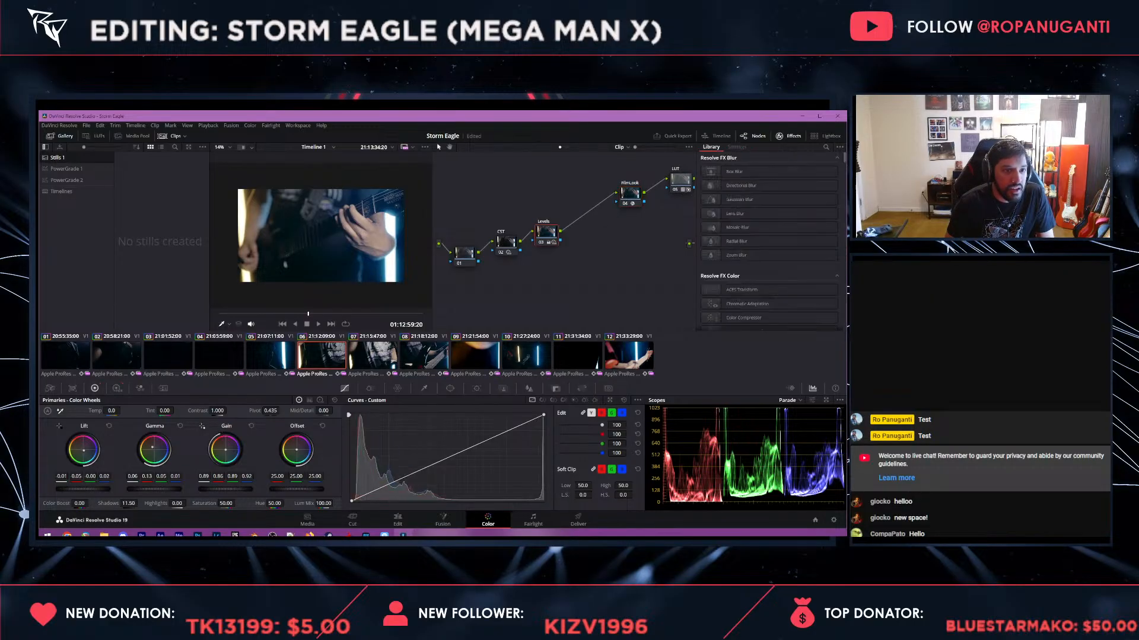
key("alt+s")
left_click_drag(581, 234, 572, 194)
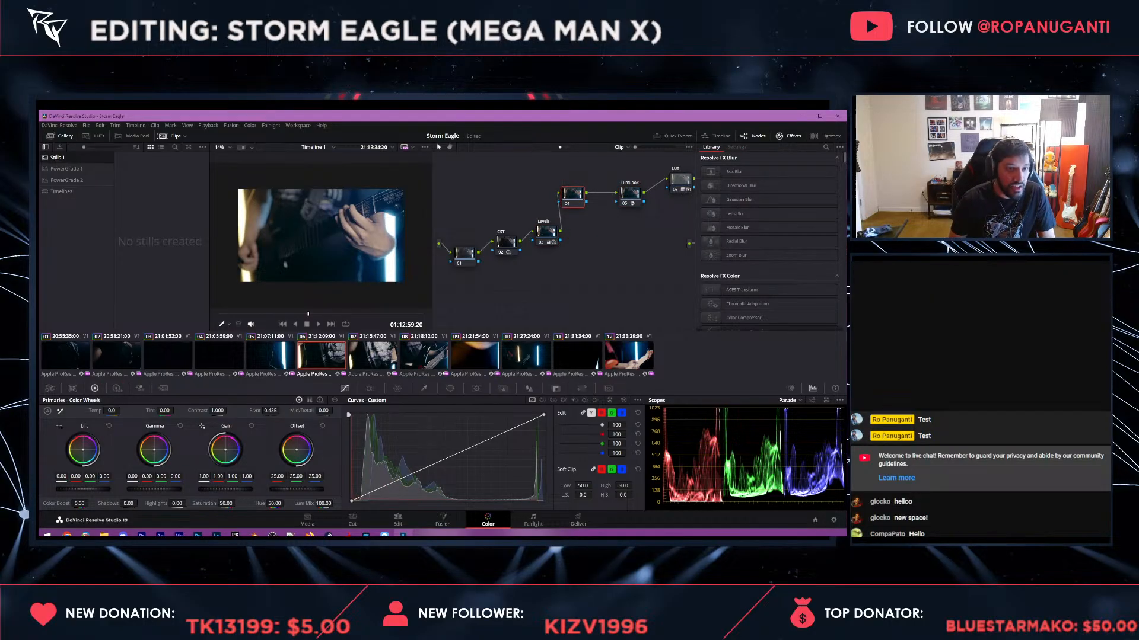
type("Skin")
key("Return")
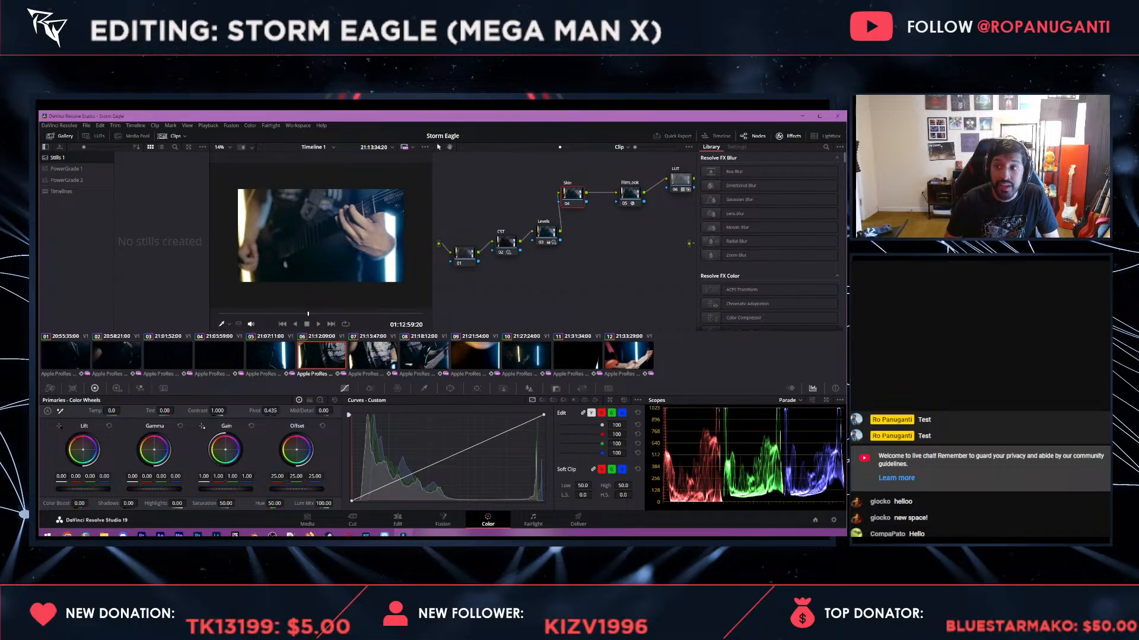
left_click(779, 137)
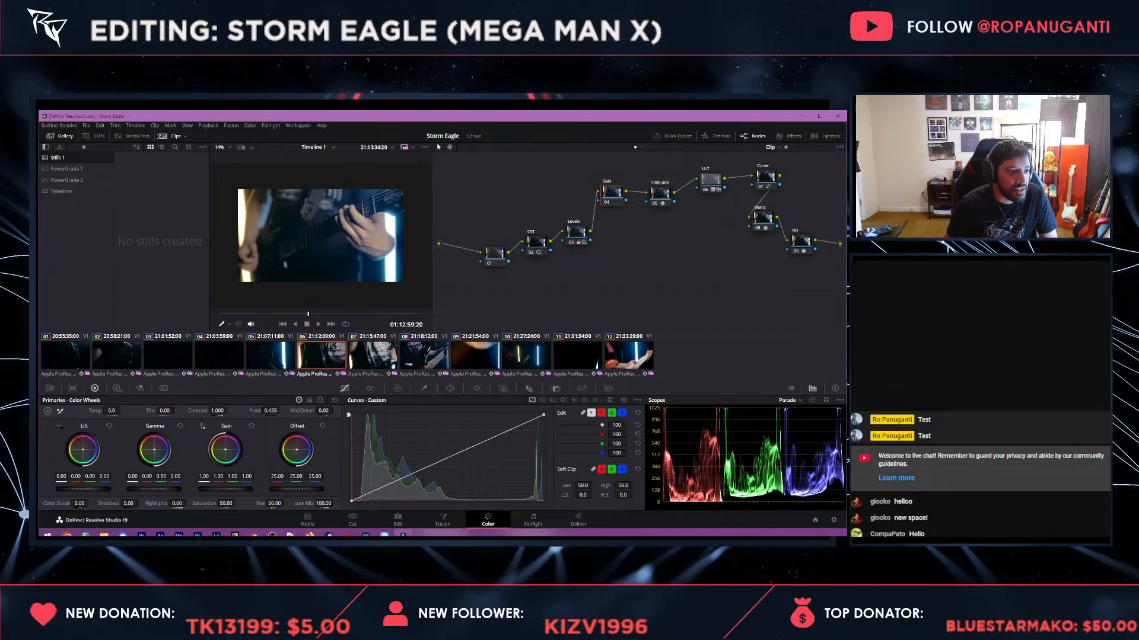
- Qualify the hand's skin tone on the Skin node with the HSL qualifier, refining saturation high to 2.9 and luminance to 58.0–68.1
left_click(424, 389)
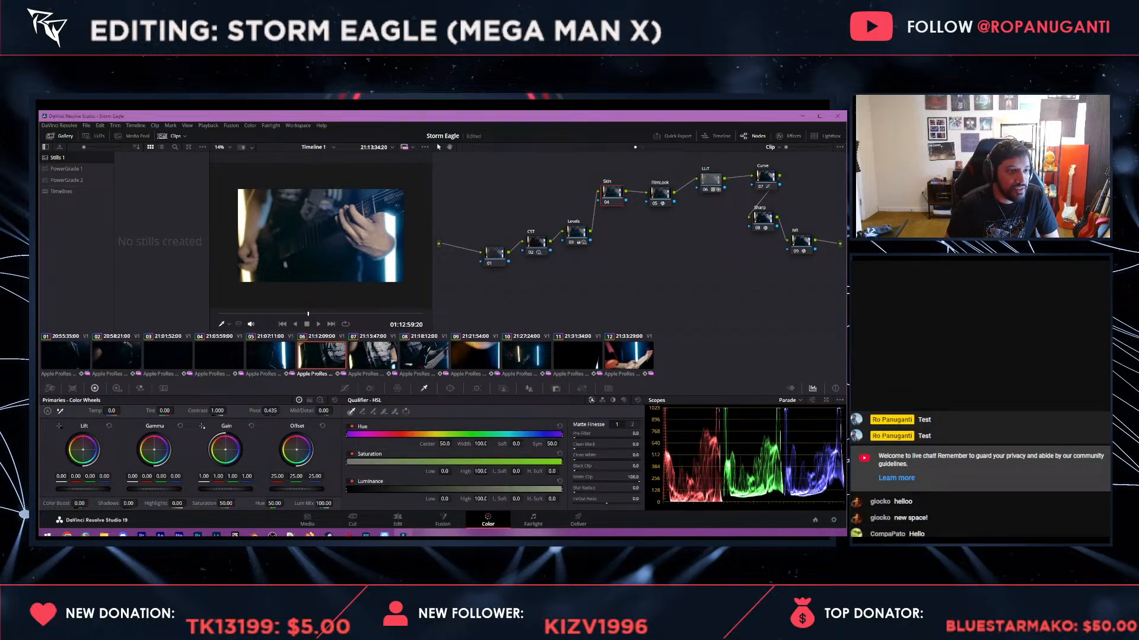
left_click(372, 233)
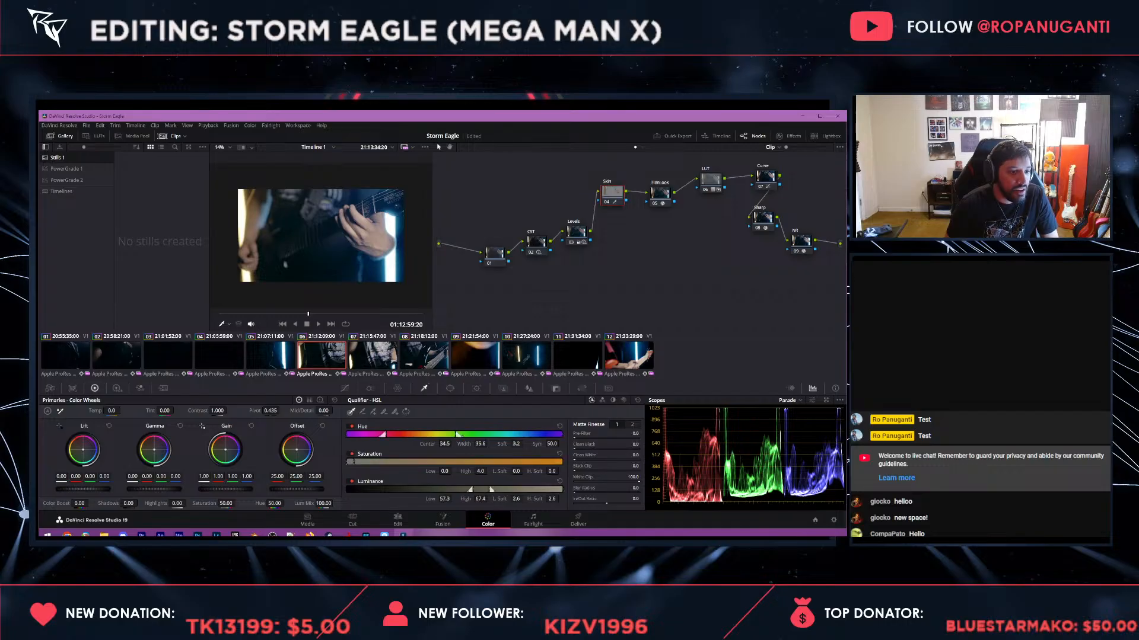
left_click_drag(665, 260, 629, 278)
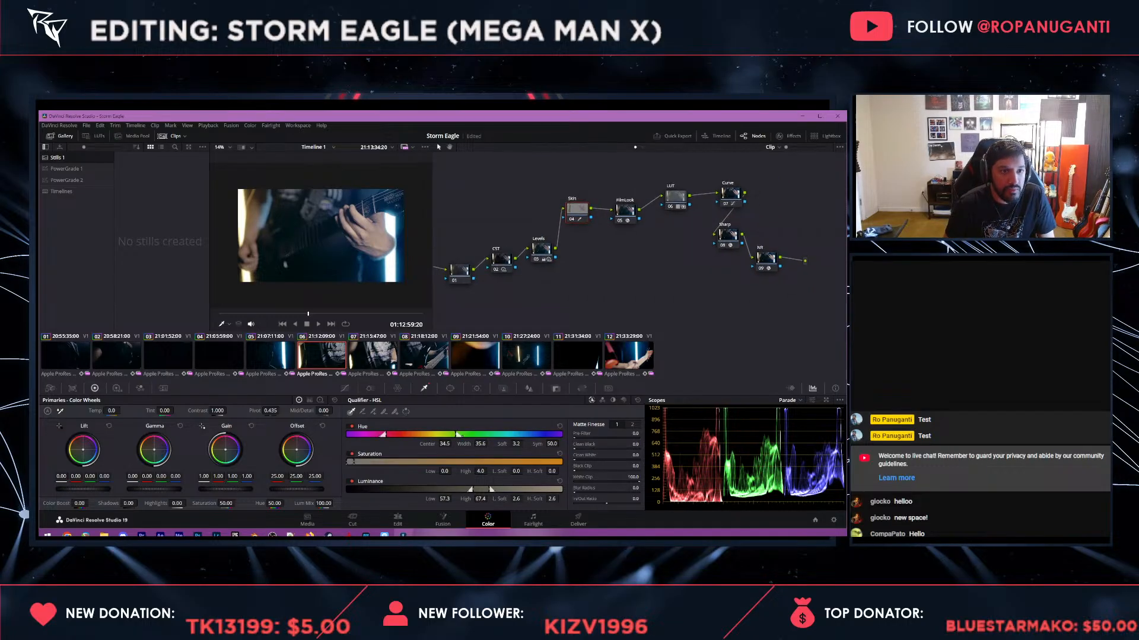
key("shift+h")
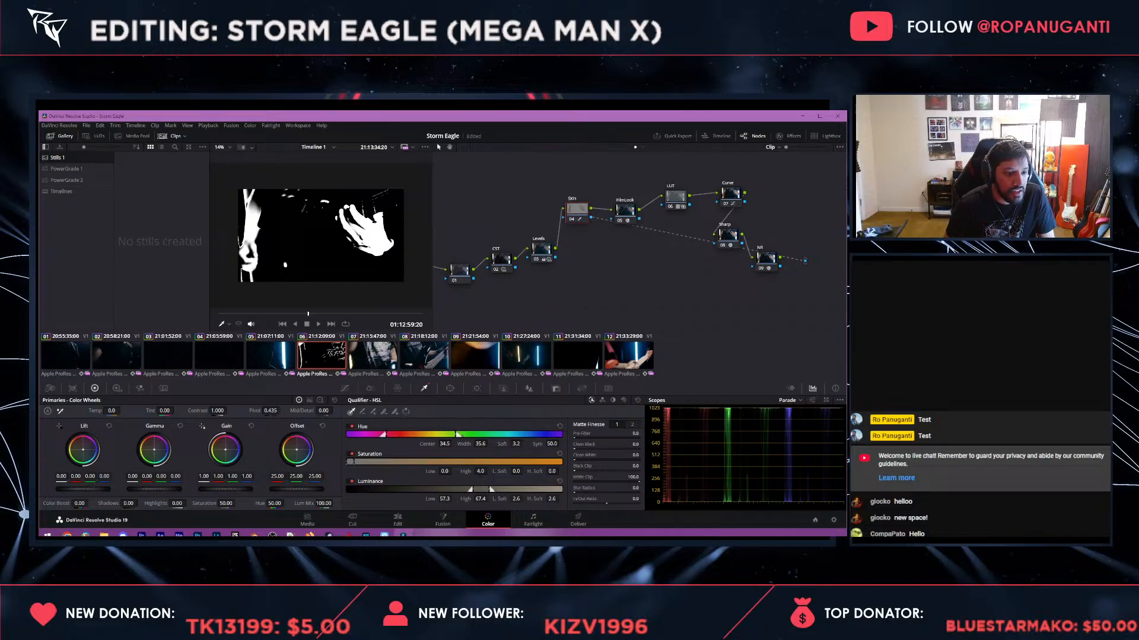
left_click_drag(525, 470, 483, 490)
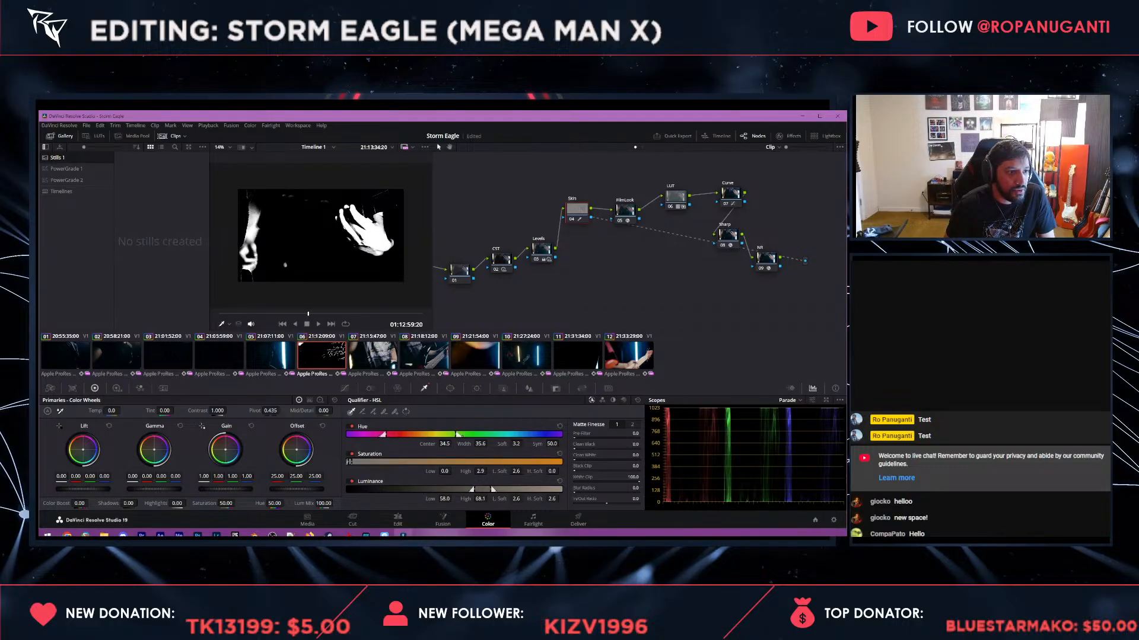
- Switch the scopes to Vectorscope and turn off the black-and-white highlight of the skin matte
left_click(789, 400)
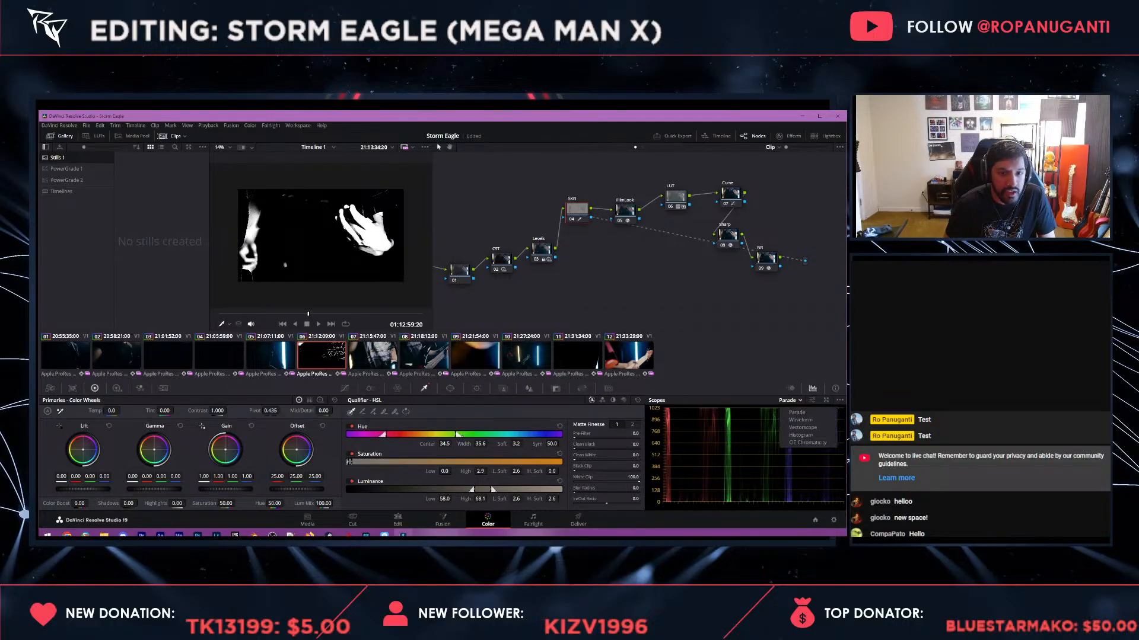
left_click(797, 420)
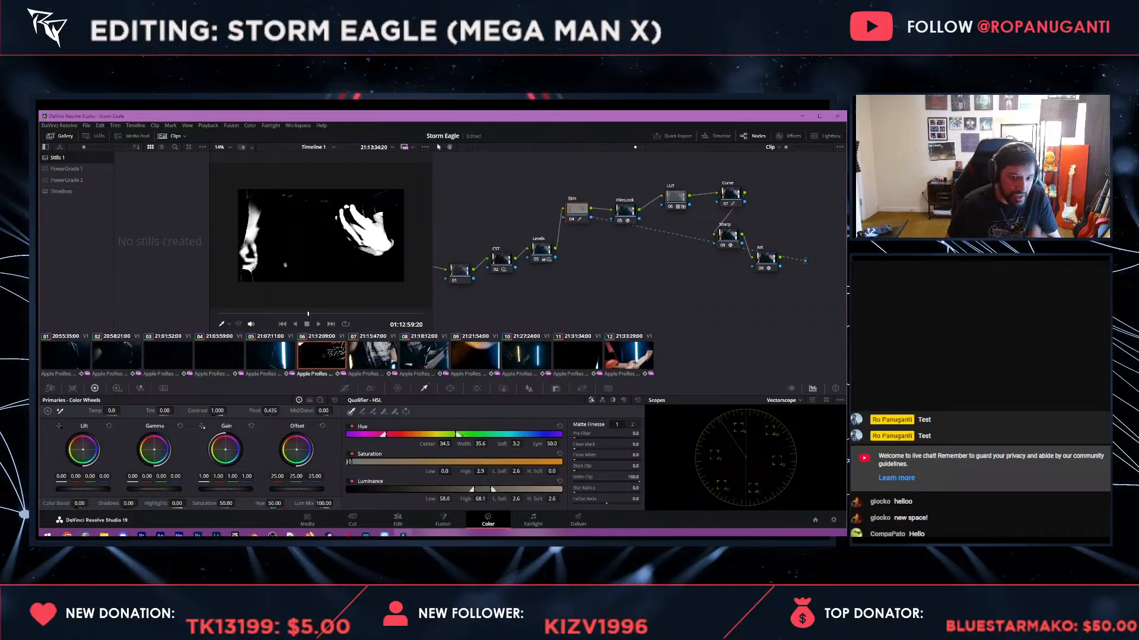
left_click_drag(577, 209, 593, 240)
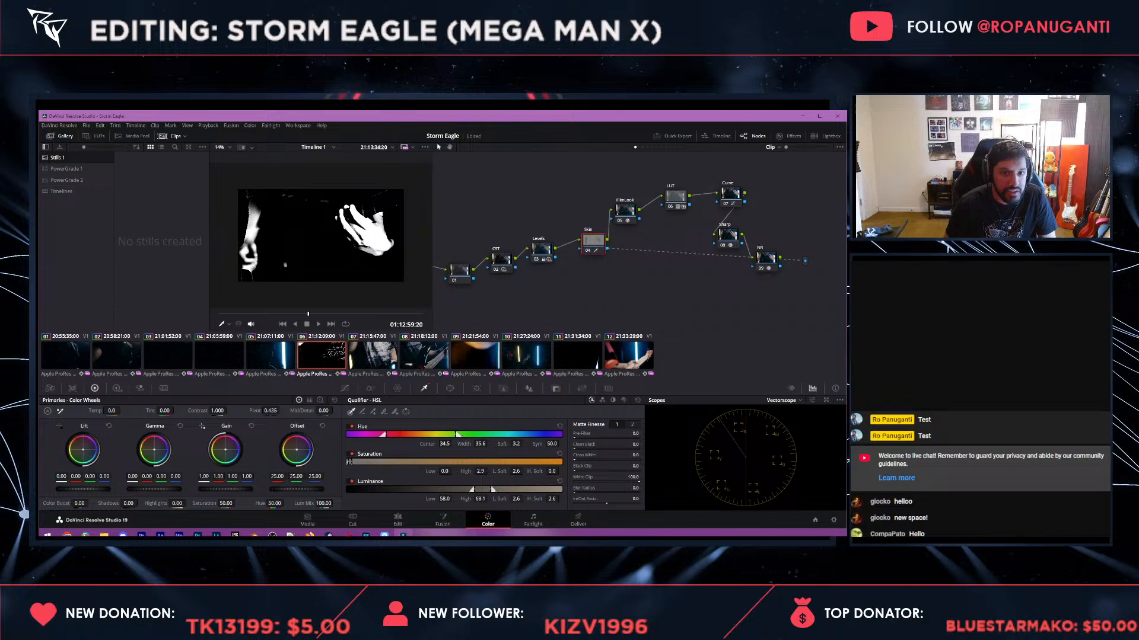
key("shift+h")
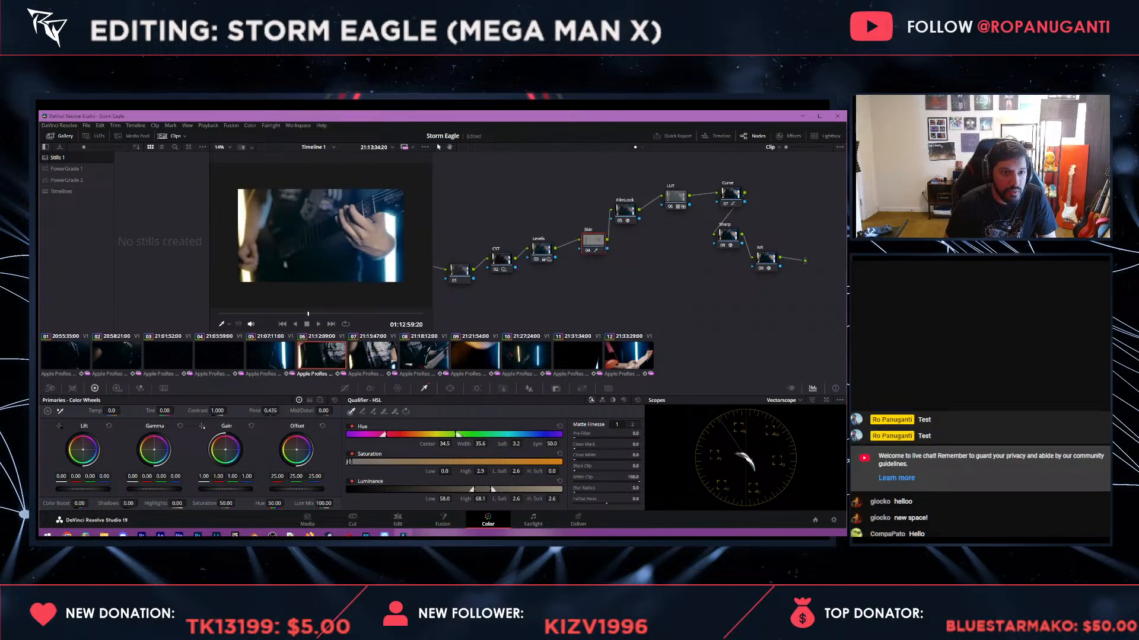
- Line up the Skin node between the Levels and FilmLook nodes in the node graph
left_click_drag(593, 240, 586, 221)
key("shift+z")
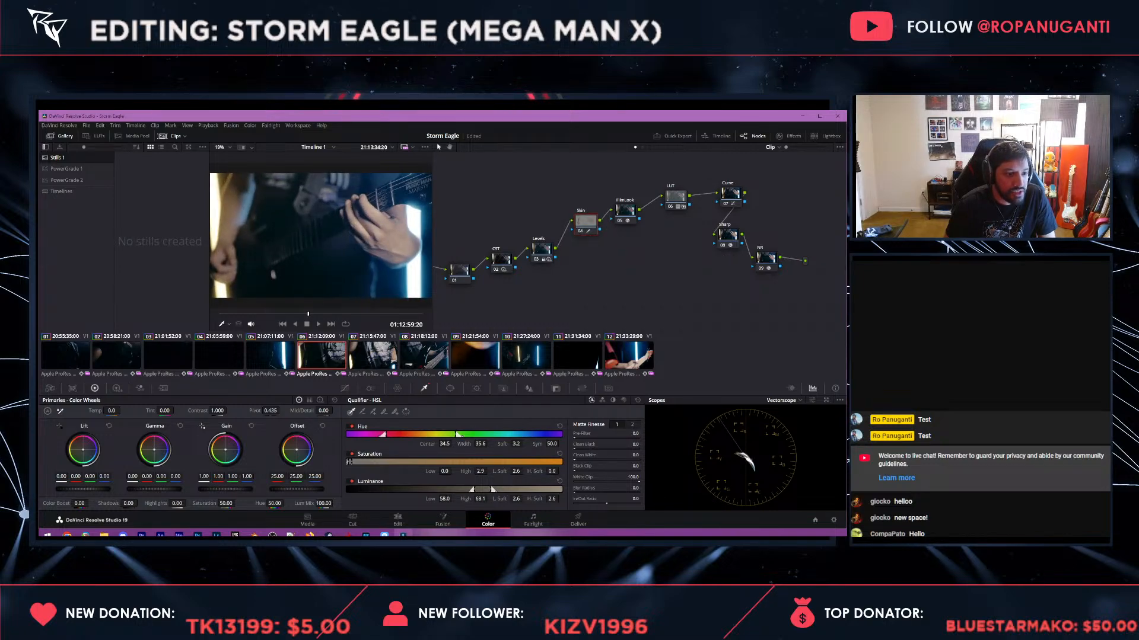
scroll(321, 235, "up", 2)
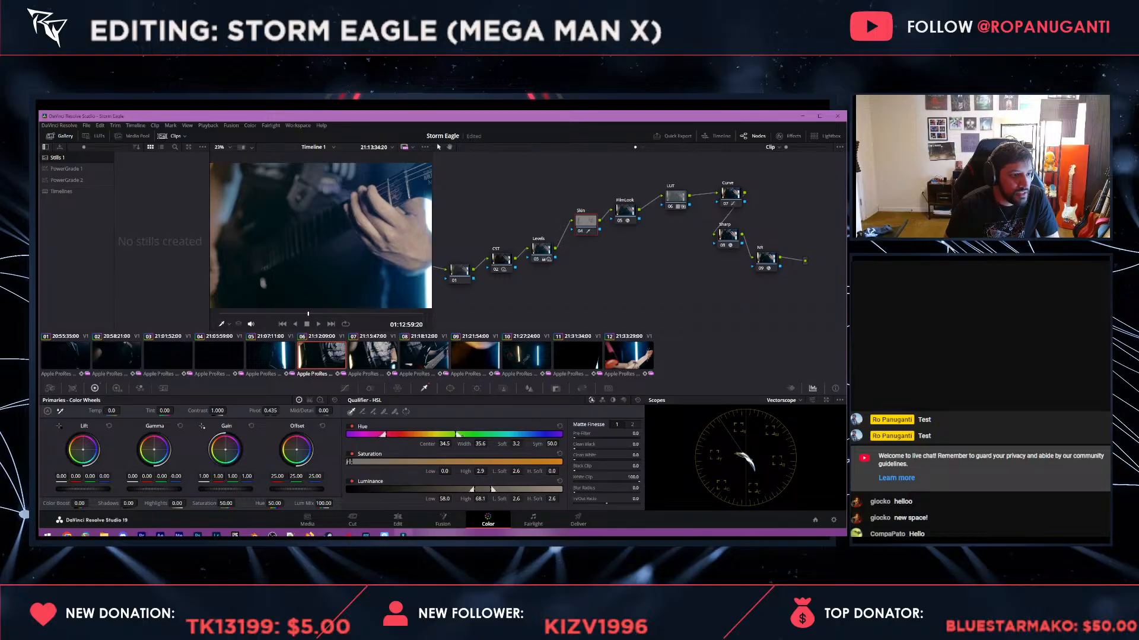
- Try a strong warm push on the Skin node's Gamma wheel, and reset the wheel
left_click_drag(151, 448, 150, 445)
scroll(320, 235, "down", 2)
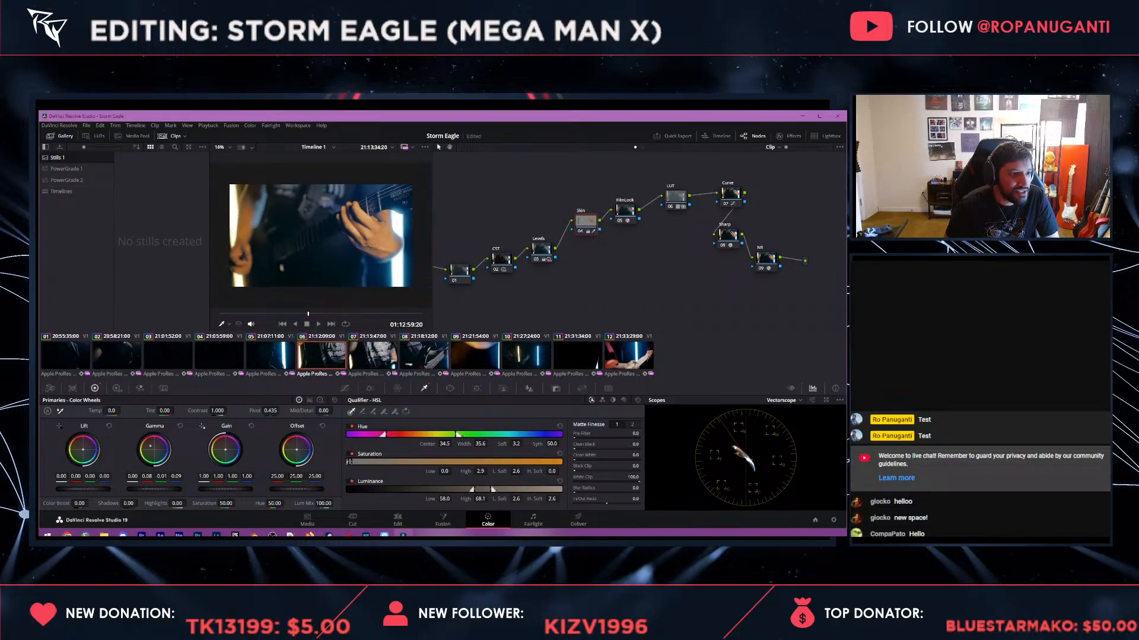
left_click(180, 426)
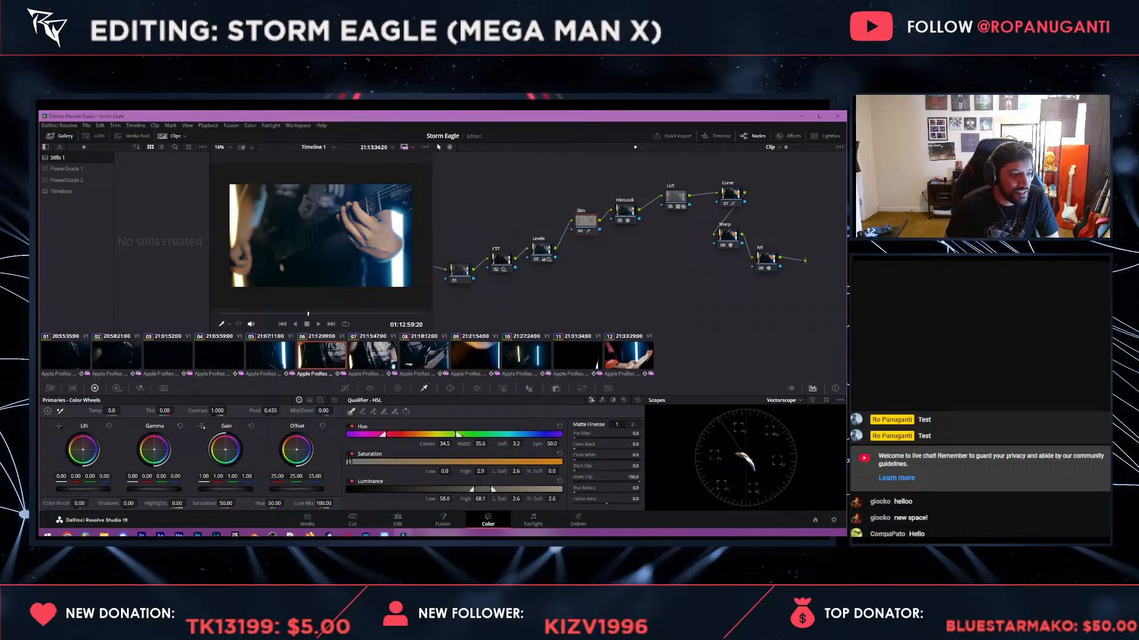
- Warm the hand's skin tone slightly with the Skin node's Gamma wheel, to about 0.04 red, -0.01 green and -0.01 blue
left_click_drag(154, 449, 153, 449)
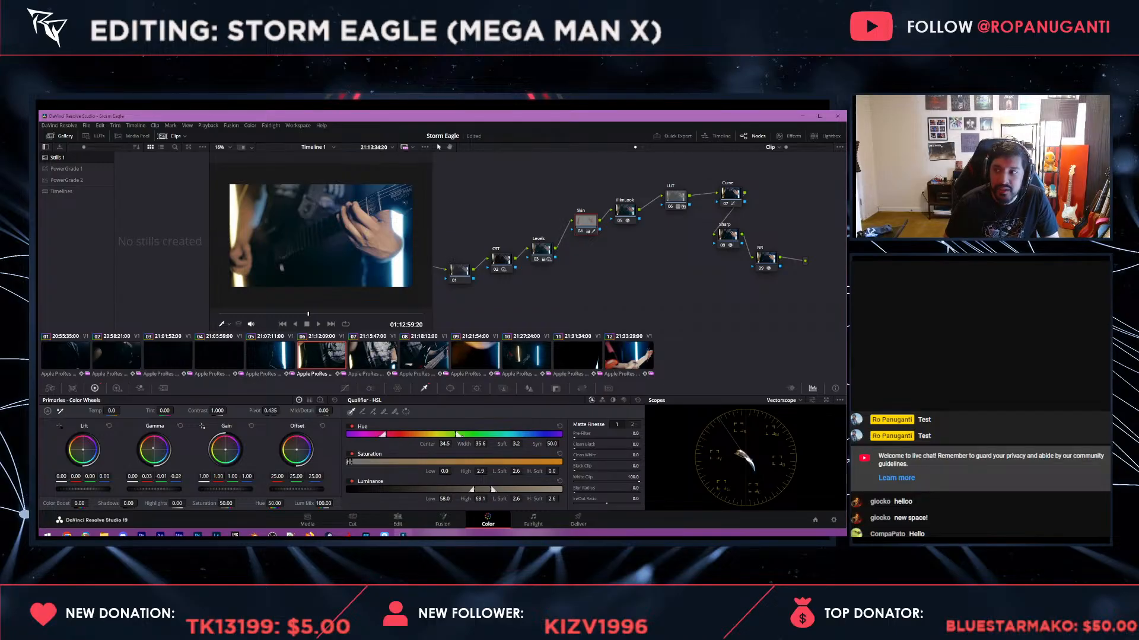
scroll(356, 238, "up", 3)
mouse_move(296, 237)
left_mouse_down()
mouse_move(421, 243)
mouse_move(296, 242)
left_mouse_up()
scroll(320, 235, "up", 1)
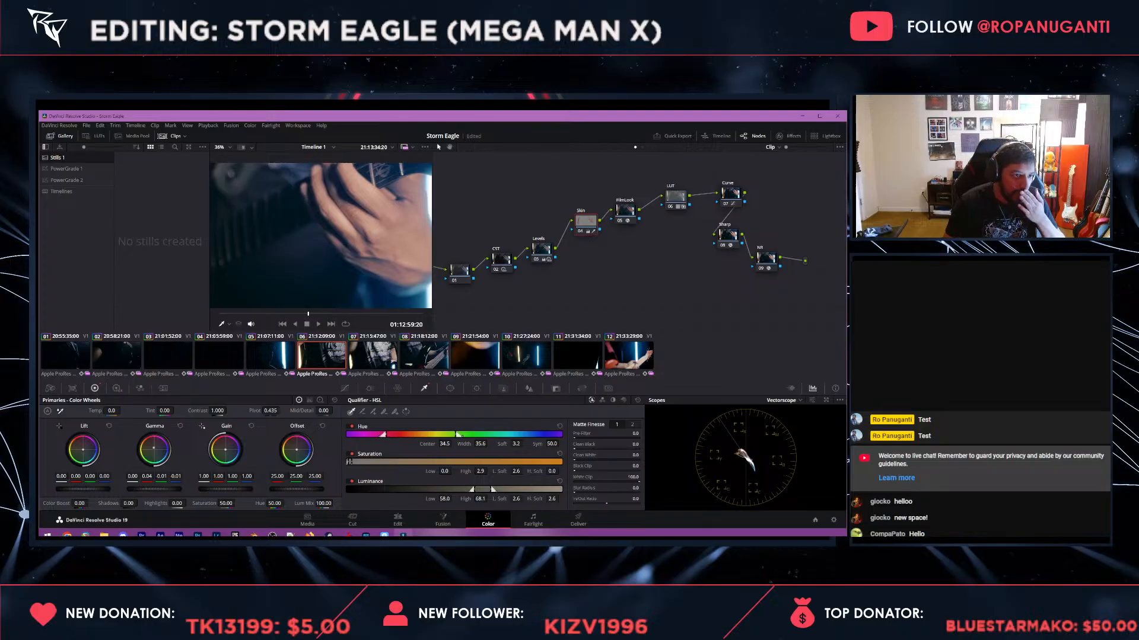
scroll(321, 235, "down", 3)
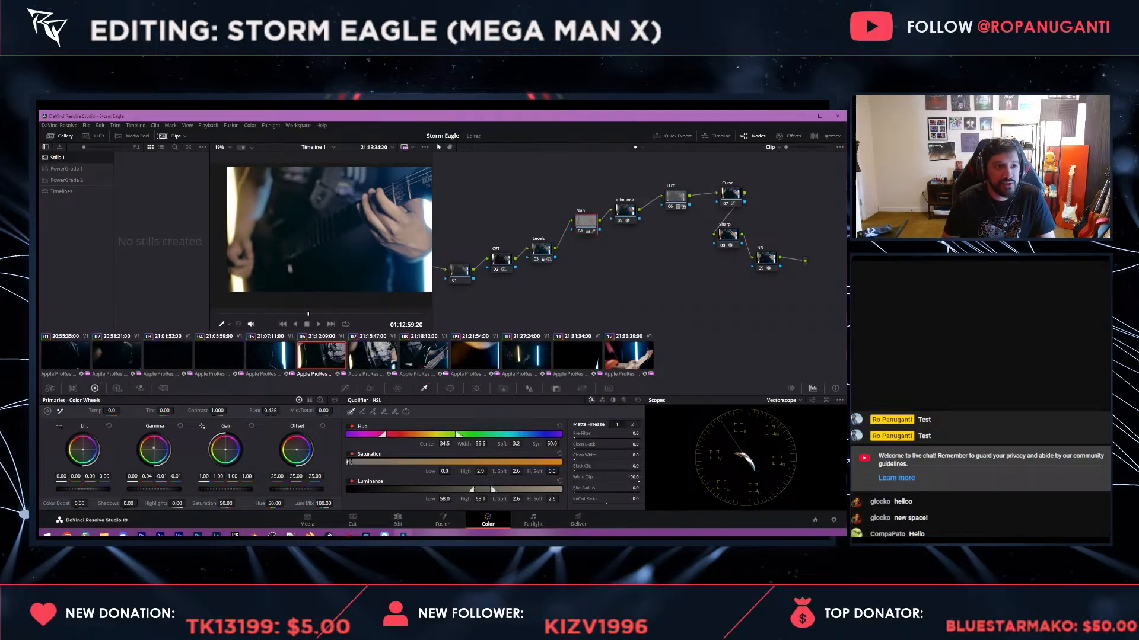
- Check the skin grade on the guitar close-up at 01:13:50:05 and save the project
left_click_drag(308, 314, 360, 314)
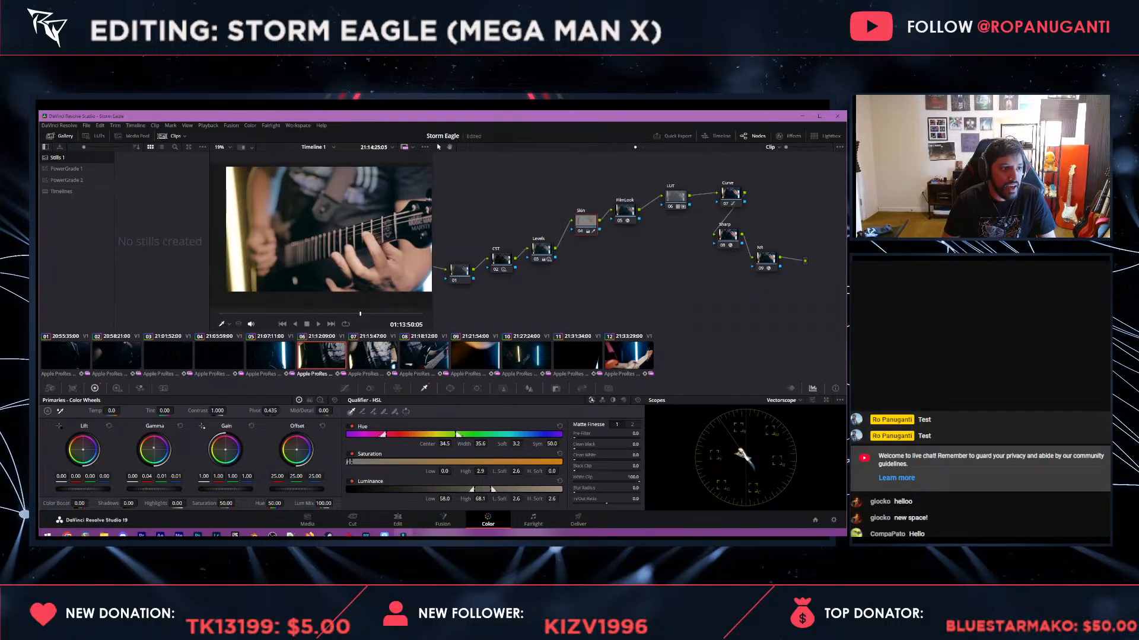
scroll(321, 231, "up", 2)
left_click_drag(296, 234, 380, 229)
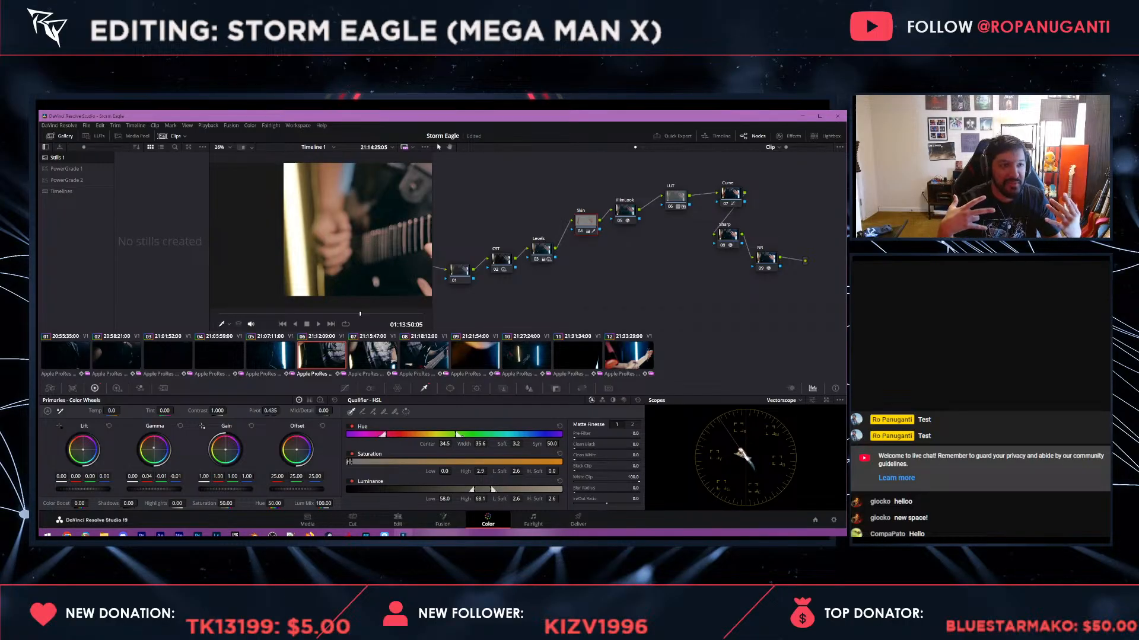
left_click_drag(368, 234, 300, 238)
key("ctrl+s")
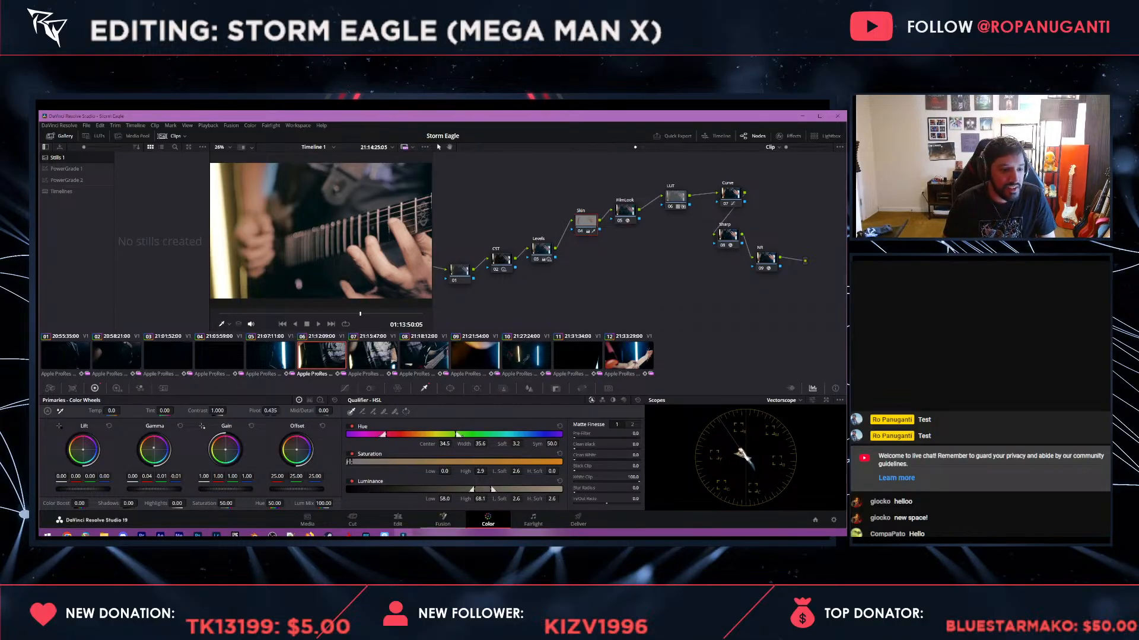
- Try emptying Timeline 1 of all its clips on the Edit page, and undo the deletion
left_click(307, 520)
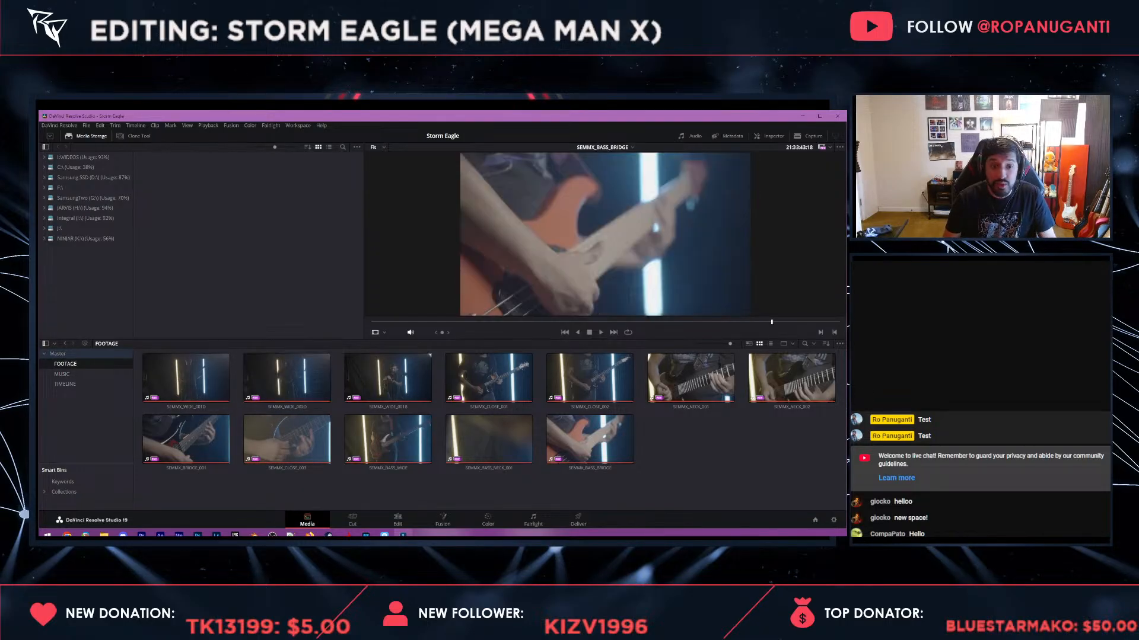
key("ctrl+a")
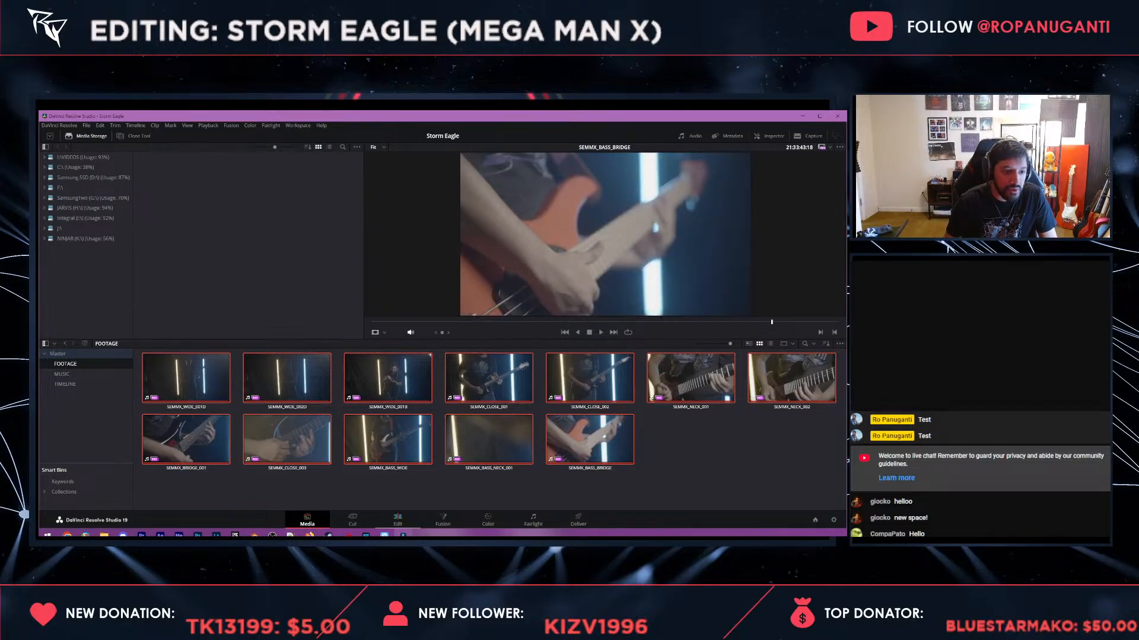
left_click(397, 520)
left_click(315, 347)
scroll(315, 385, "down", 5)
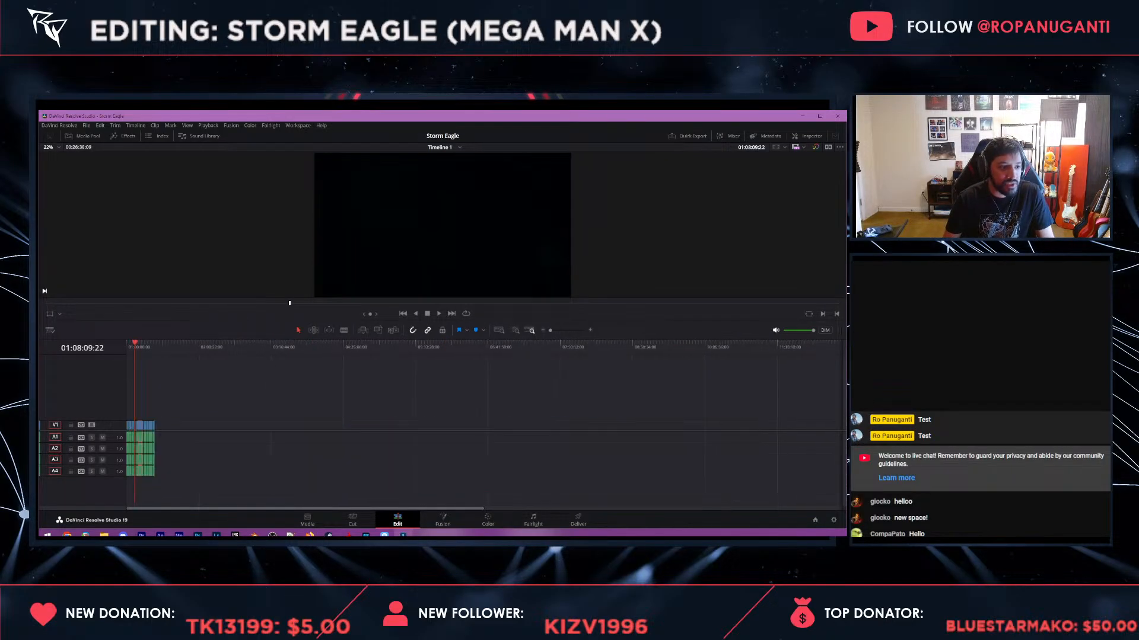
key("shift+z")
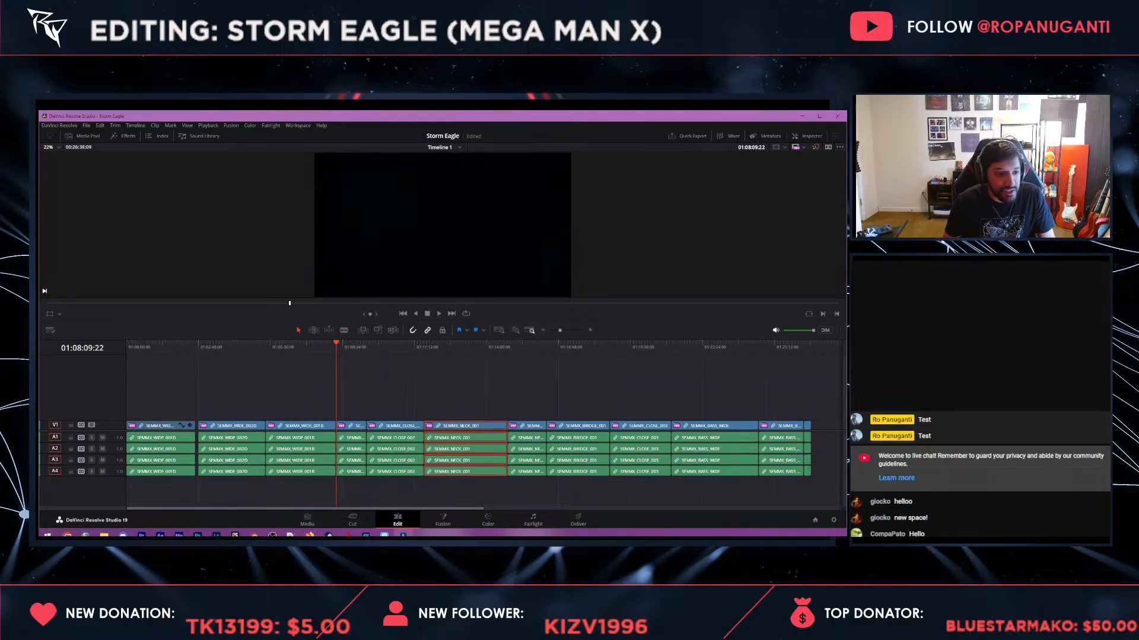
key("ctrl+shift+a")
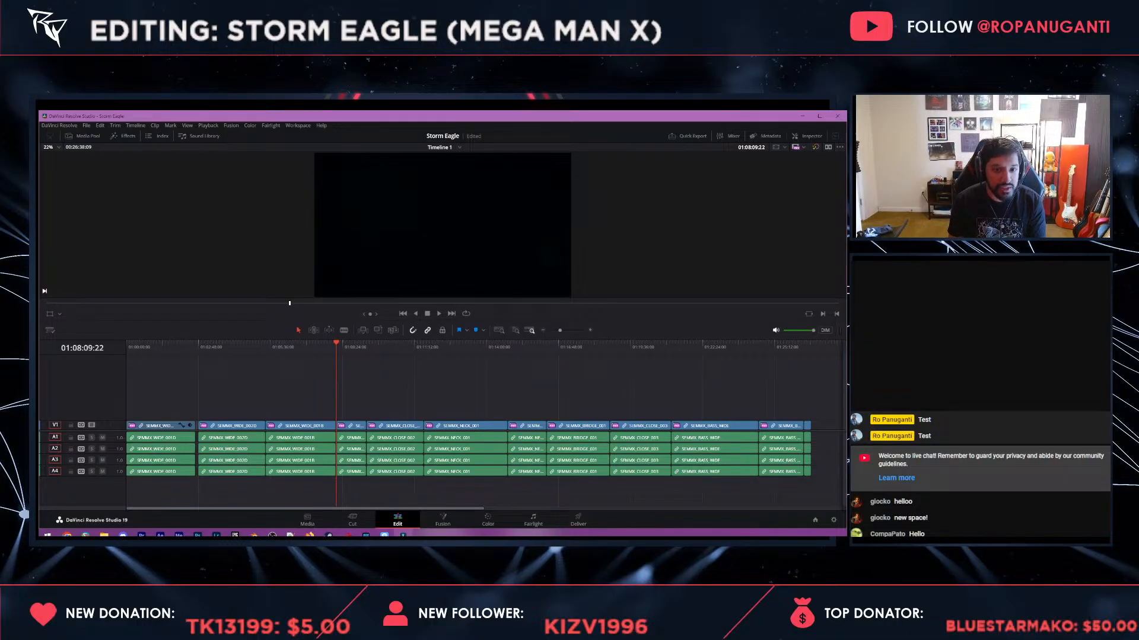
key("ctrl+a")
key("Delete")
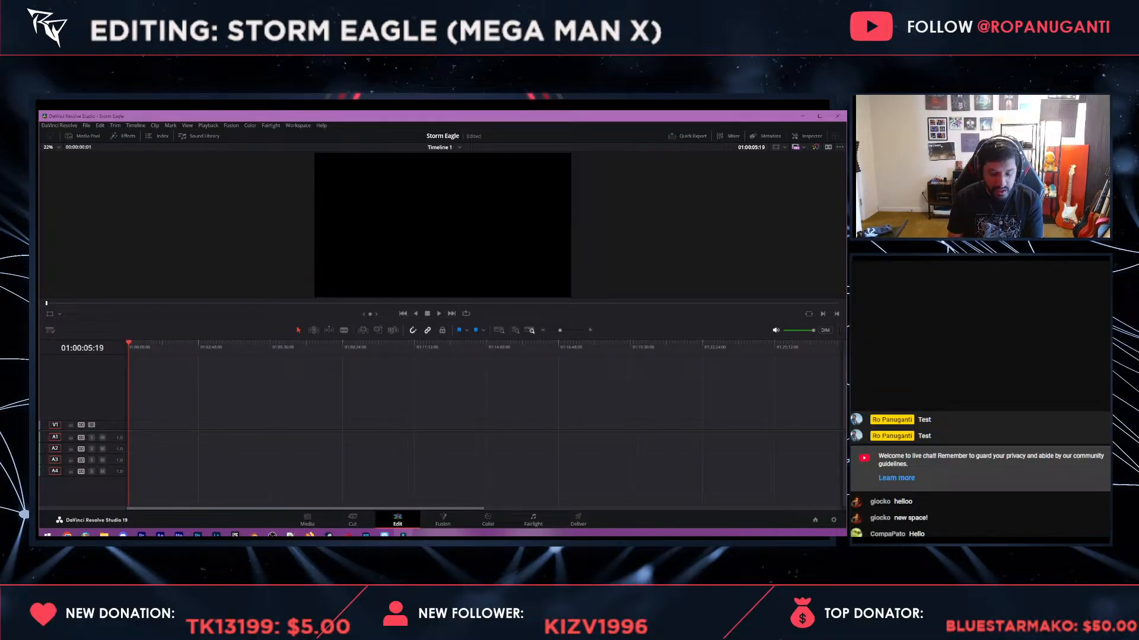
key("Home")
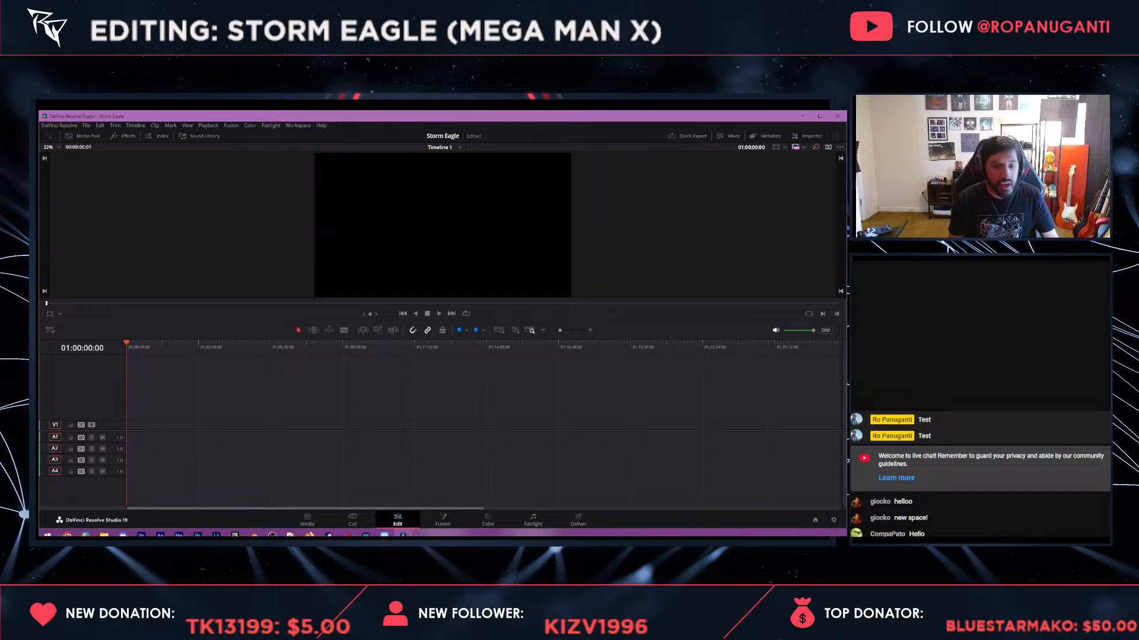
key("ctrl+z")
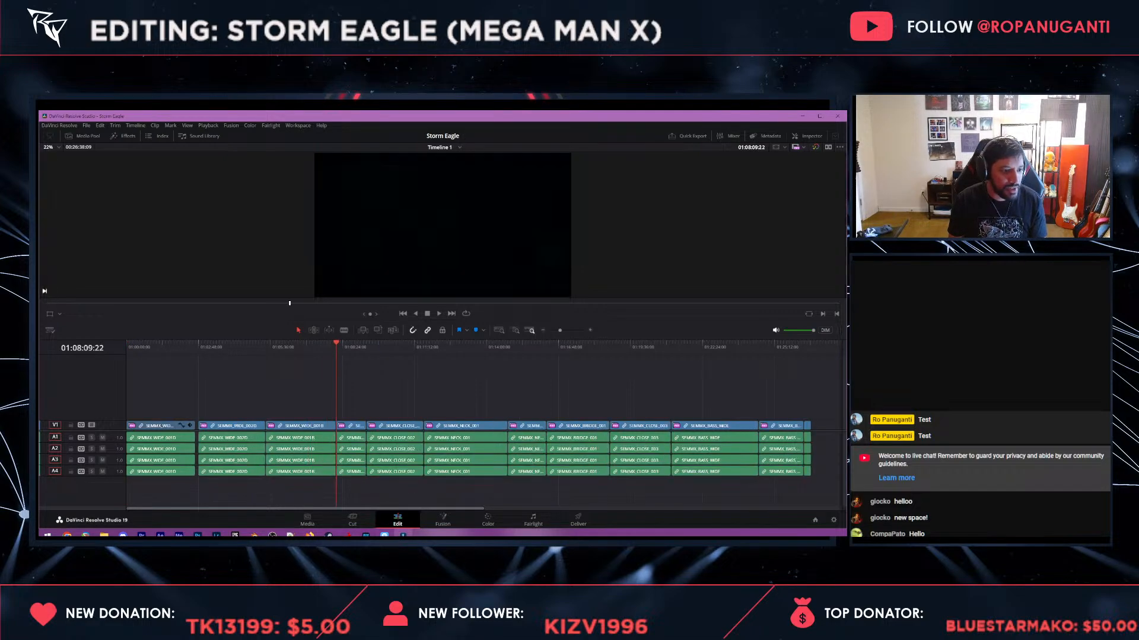
- Copy the song Storm Eagle - Mega Man X.wav from the MUSIC bin into the FOOTAGE bin on the Media page
left_click(307, 520)
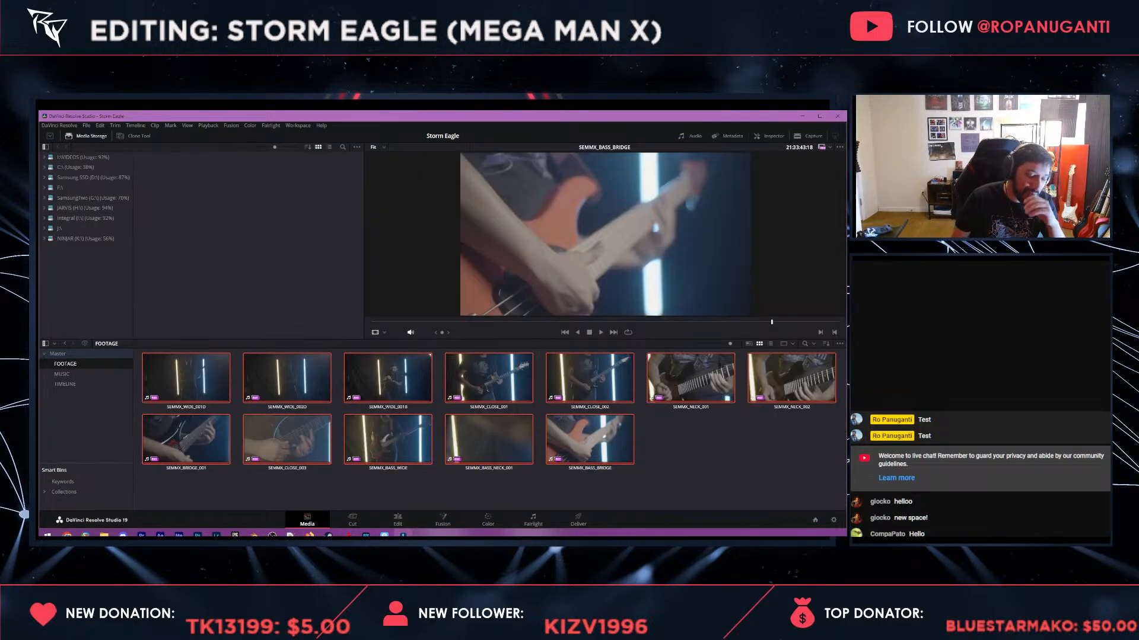
left_click(61, 374)
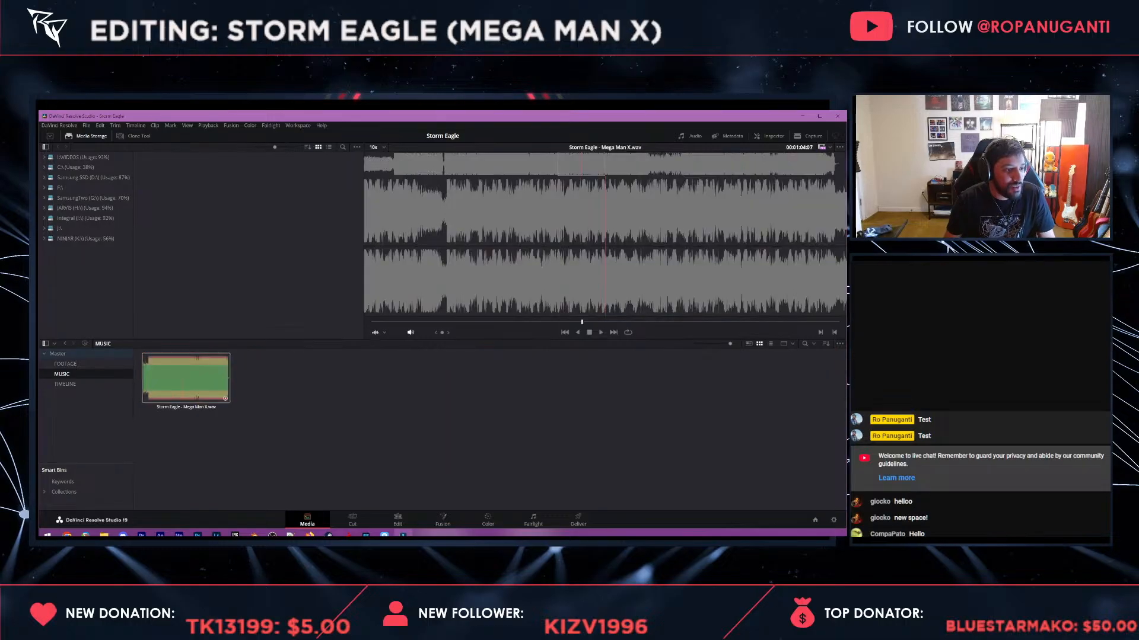
left_click(65, 365)
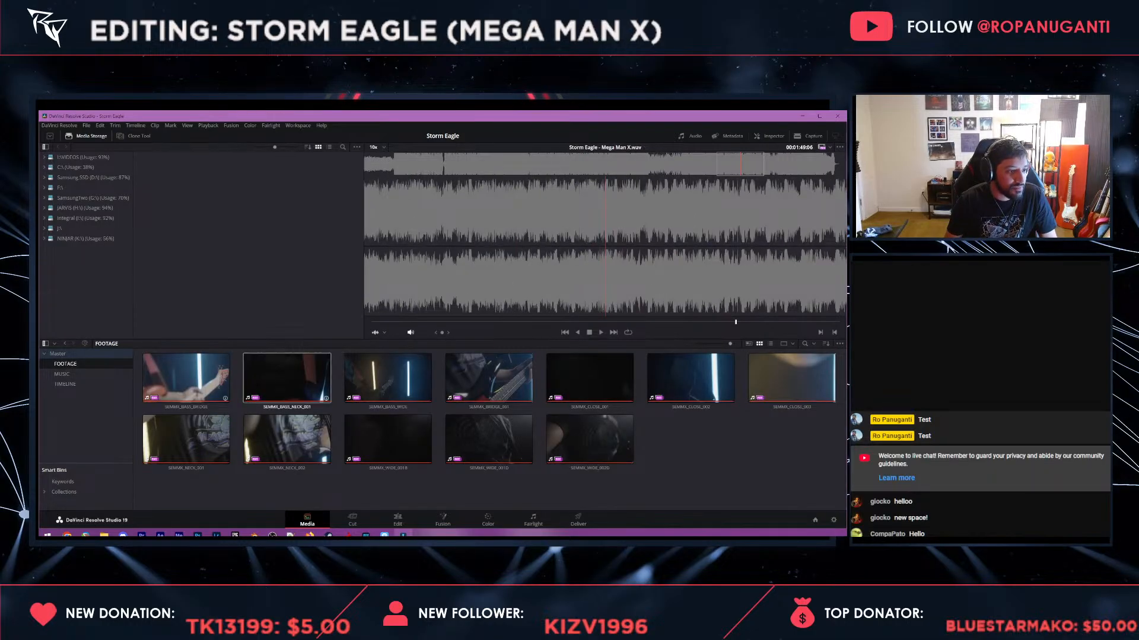
left_click(61, 374)
left_click(65, 364)
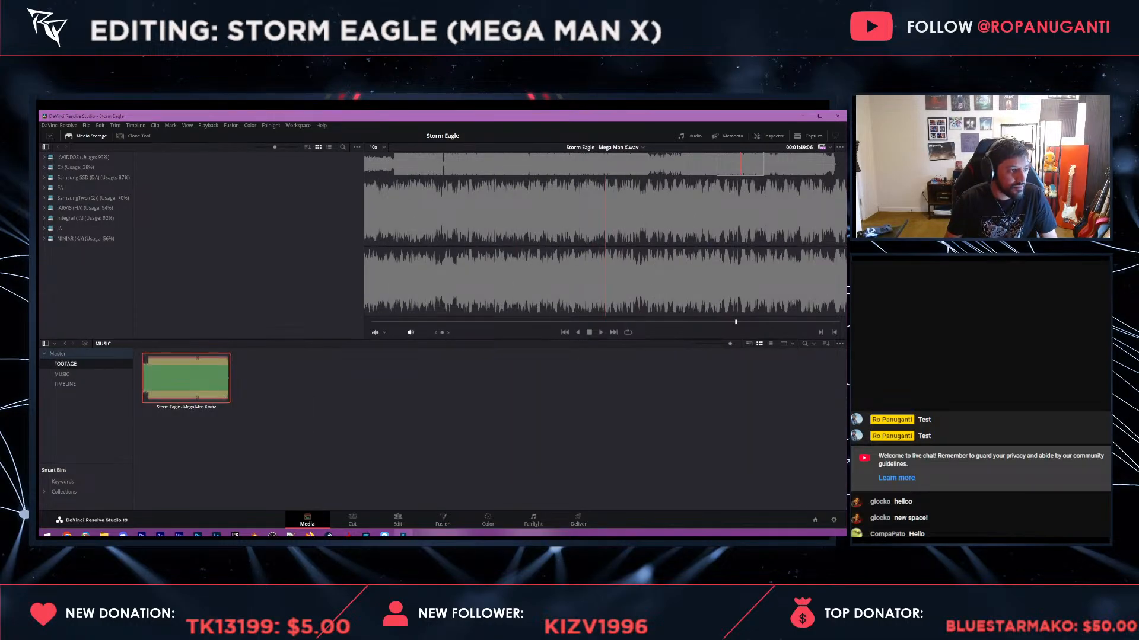
key("ctrl+v")
- Select every video clip and the song in the FOOTAGE bin and start a new multicam clip from them
left_click_drag(727, 506, 159, 351)
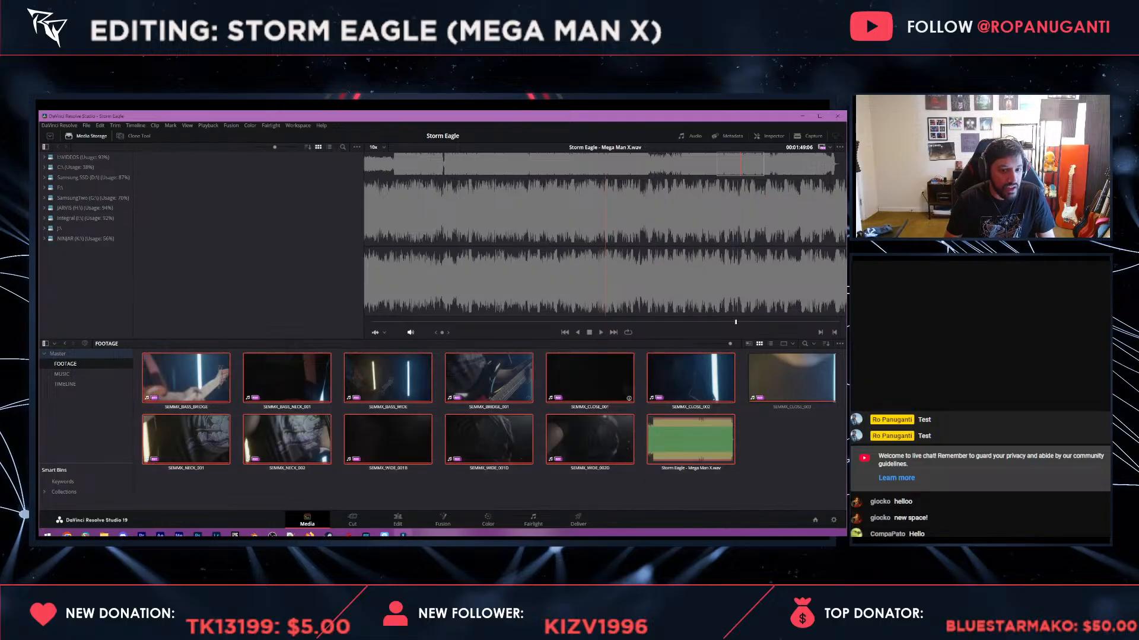
key("ctrl+a")
right_click(328, 383)
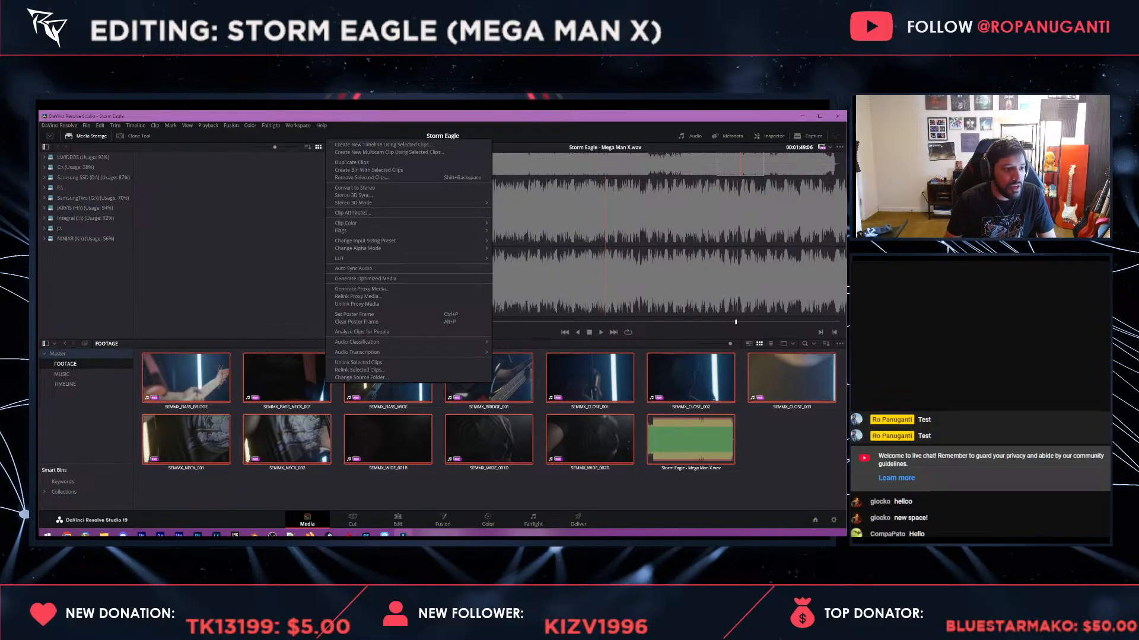
left_click(792, 451)
key("ctrl+a")
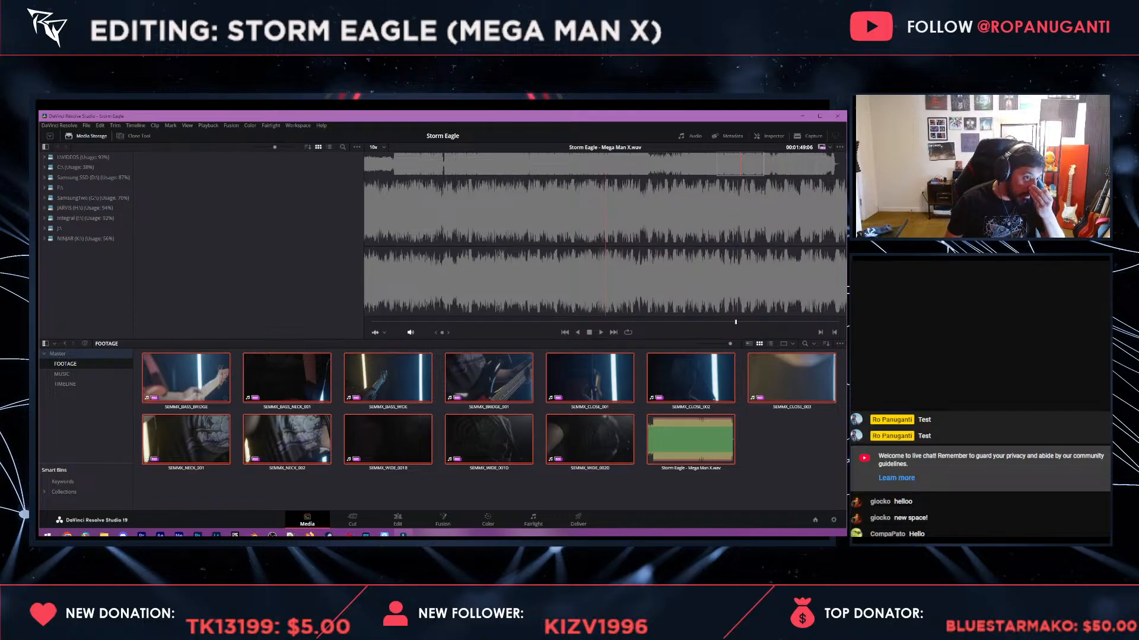
right_click(169, 365)
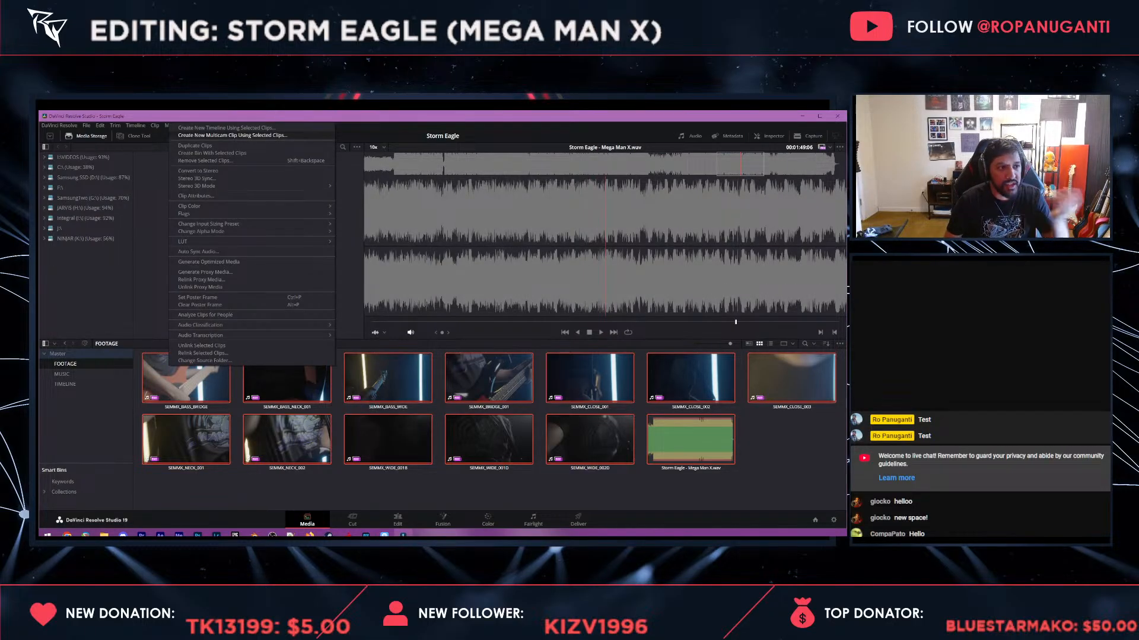
left_click(232, 136)
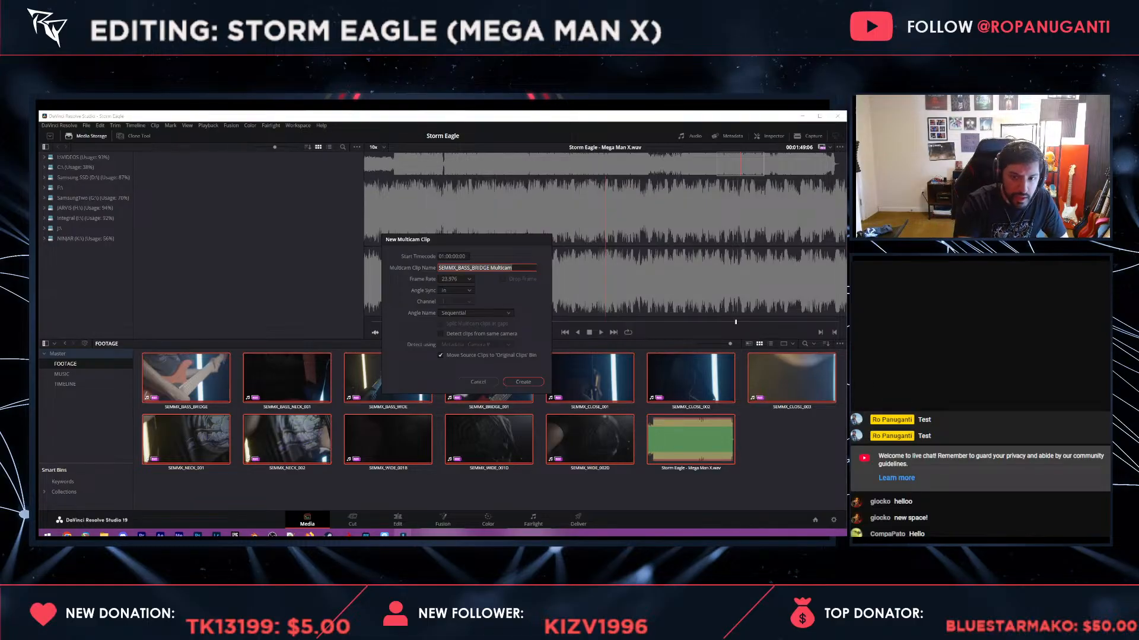
- Name the multicam clip SEMMX_MCAM
type("SEMMX")
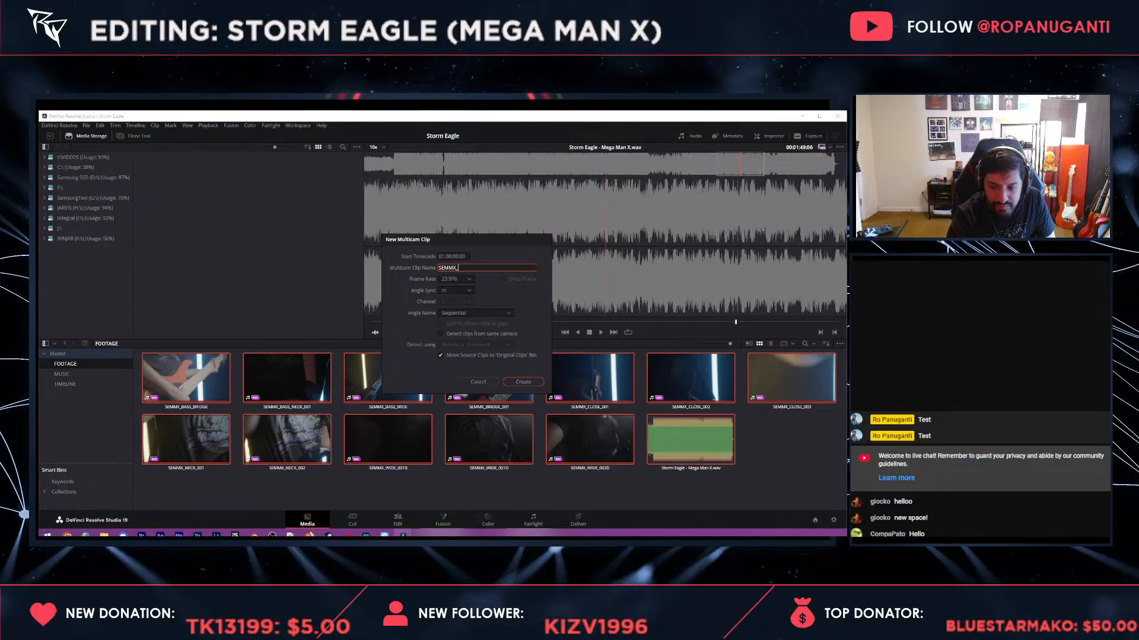
type("_")
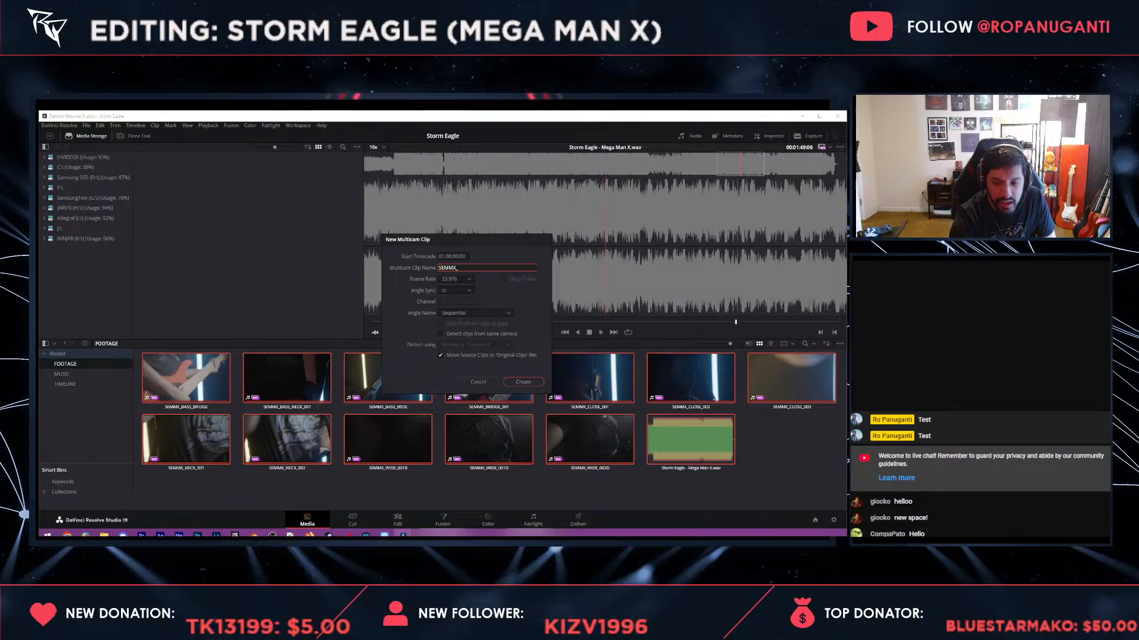
type("MULTI")
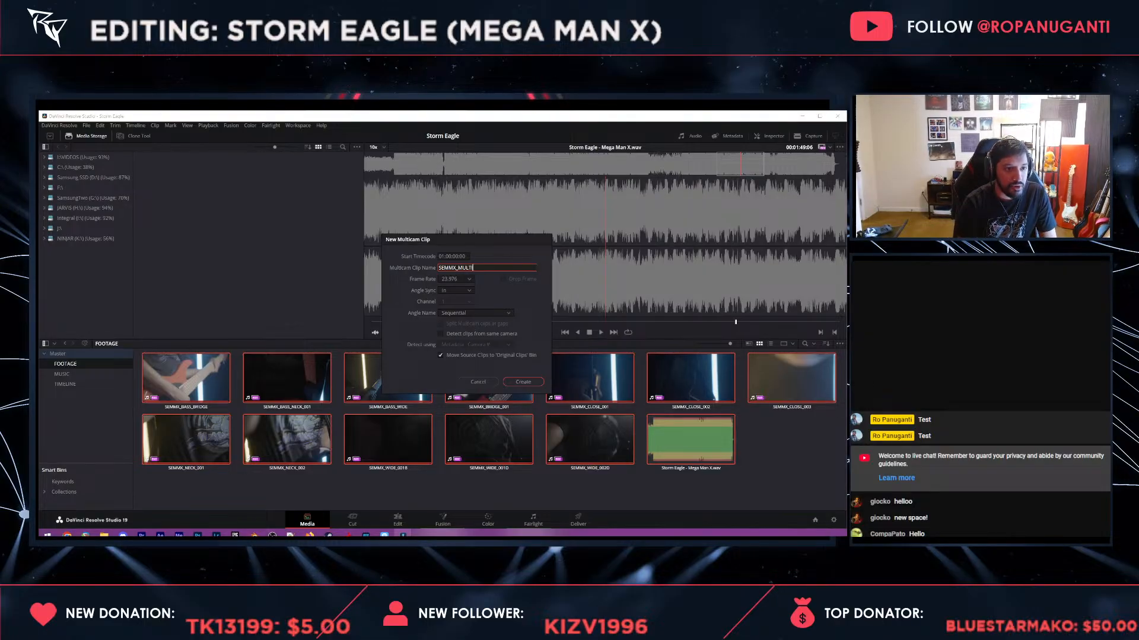
key("BackSpace")
key("BackSpace")
key("BackSpace")
key("BackSpace")
type("CAM")
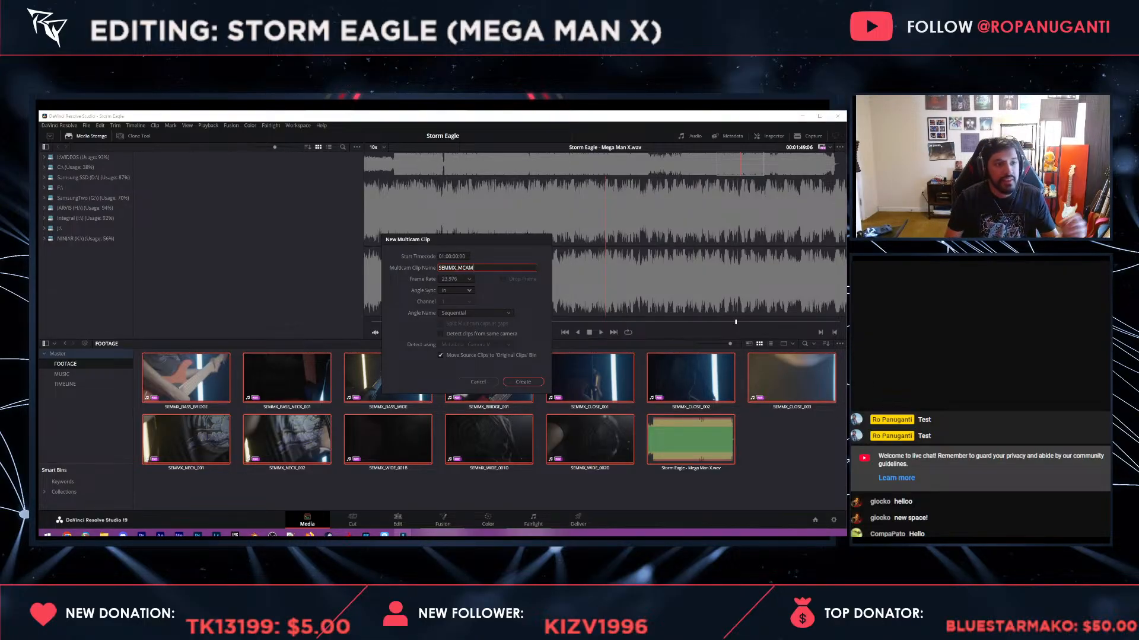
- Set the multicam clip's frame rate to 23.976, its angle sync to Sound and its channel to Mix
left_click(456, 290)
left_click(456, 290)
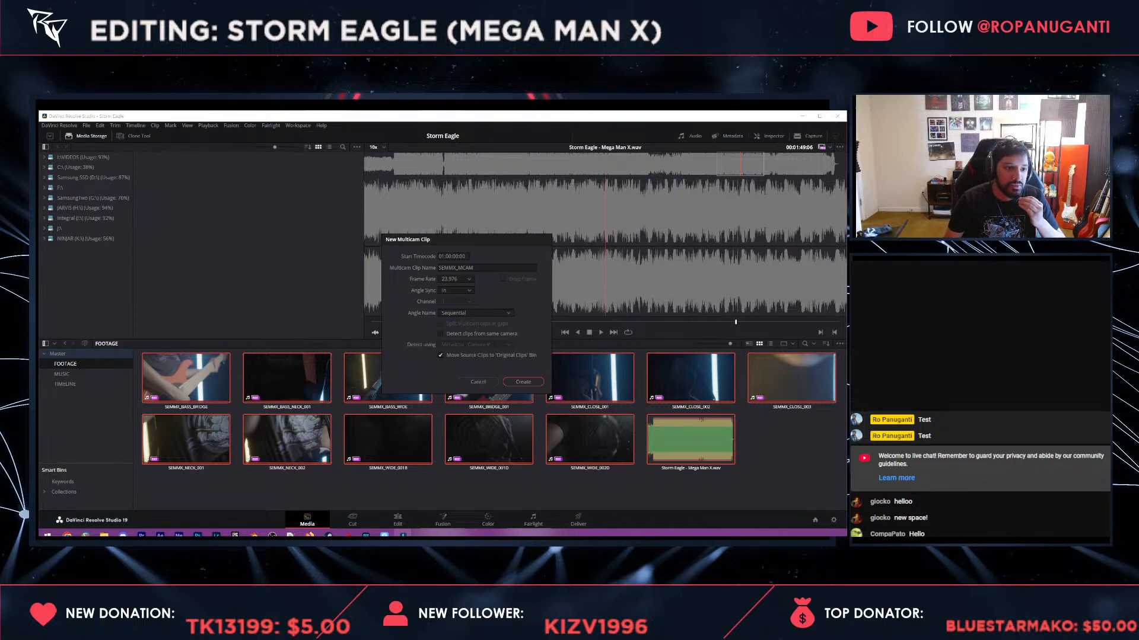
left_click(456, 279)
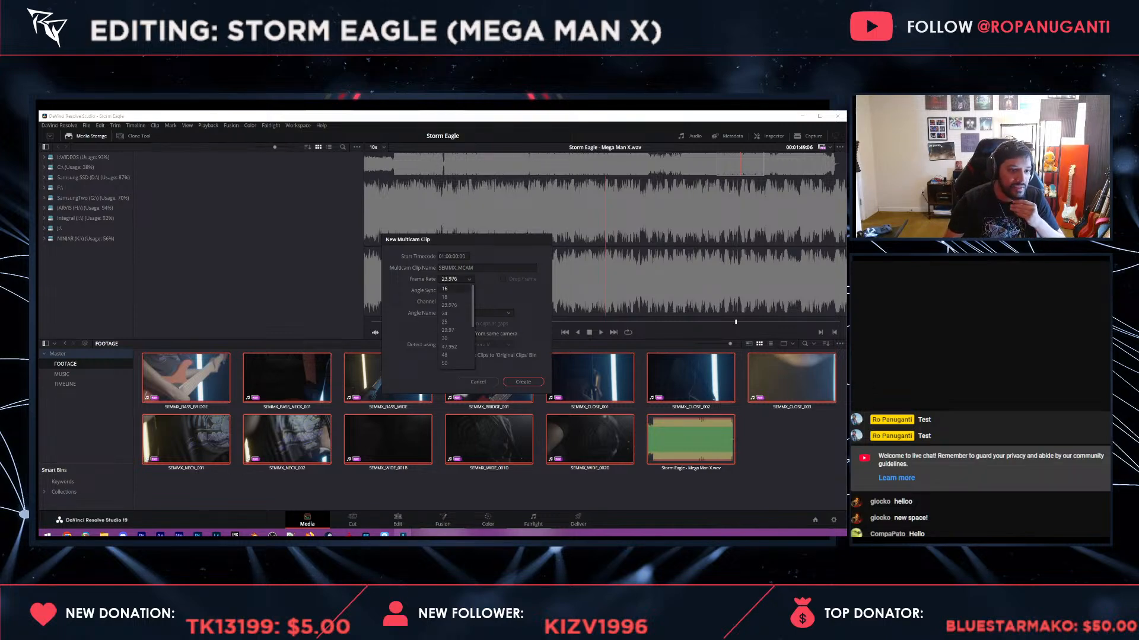
left_click(450, 305)
left_click(456, 290)
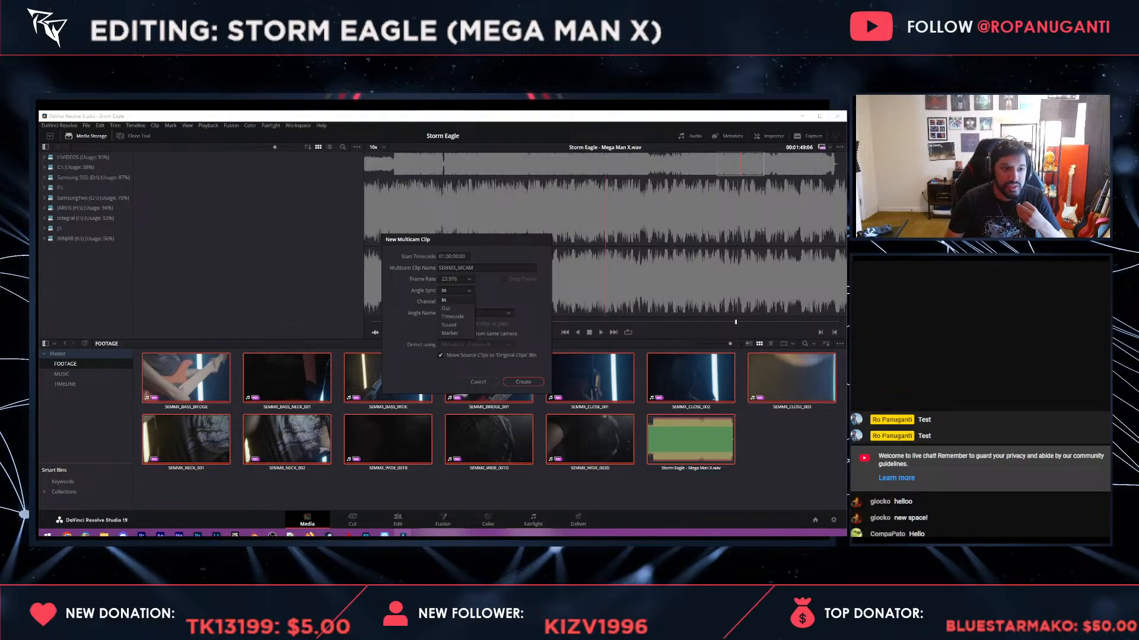
left_click(449, 325)
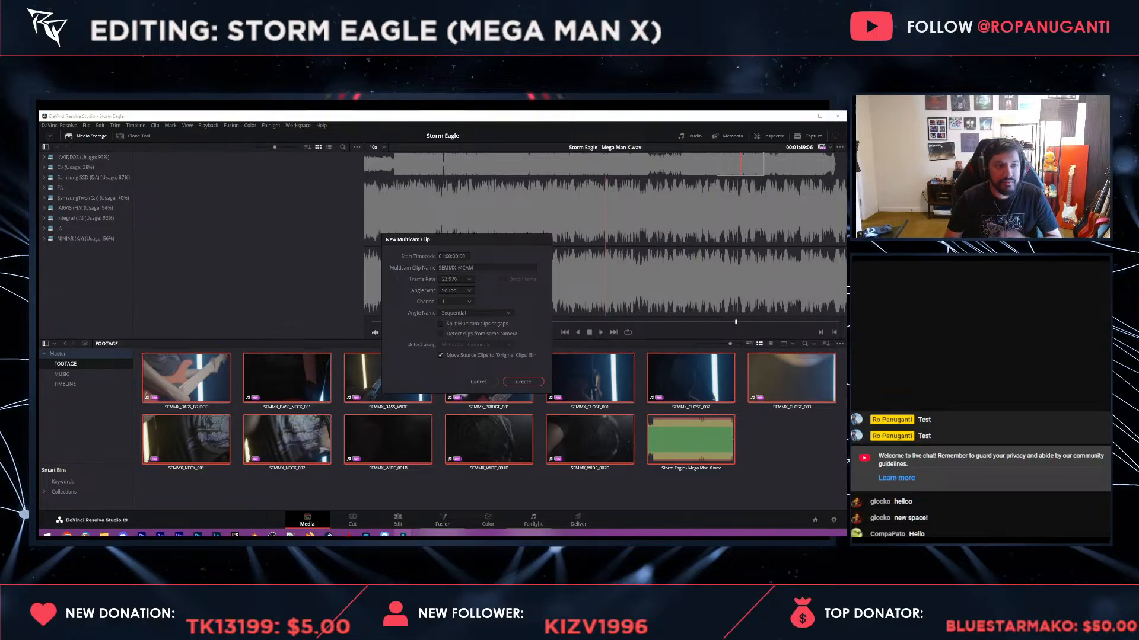
left_click(456, 302)
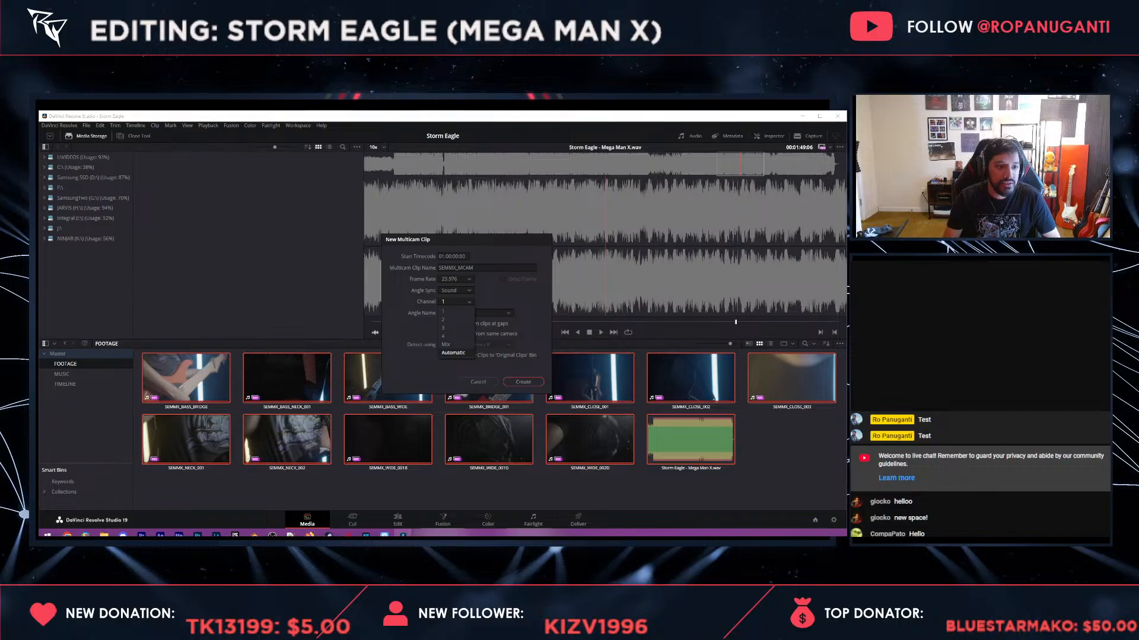
left_click(453, 353)
left_click(456, 302)
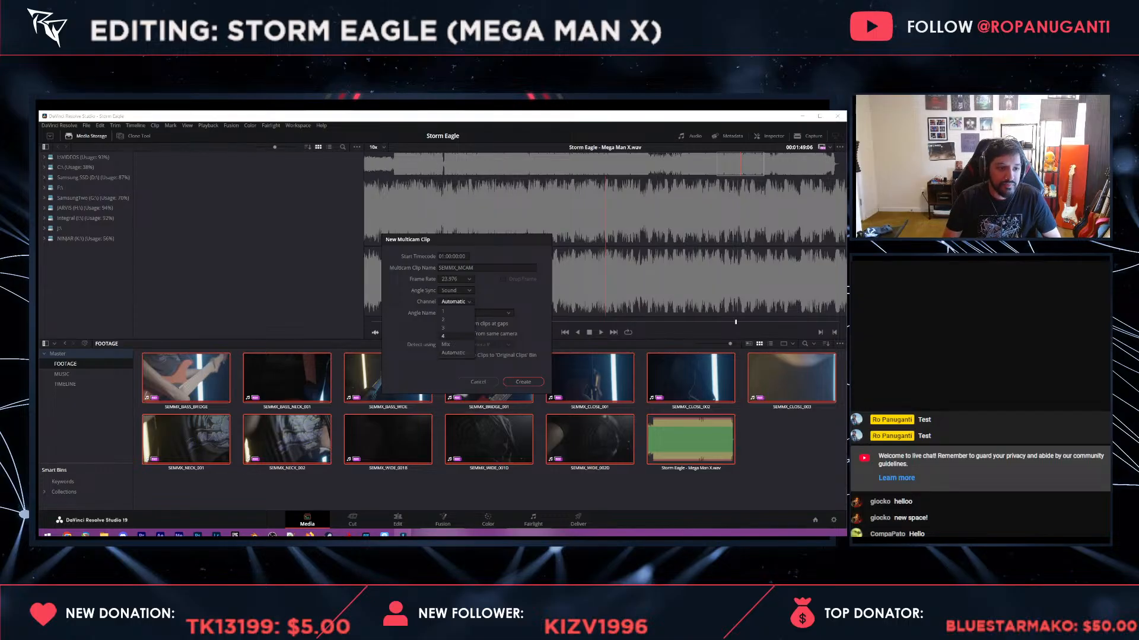
left_click(453, 344)
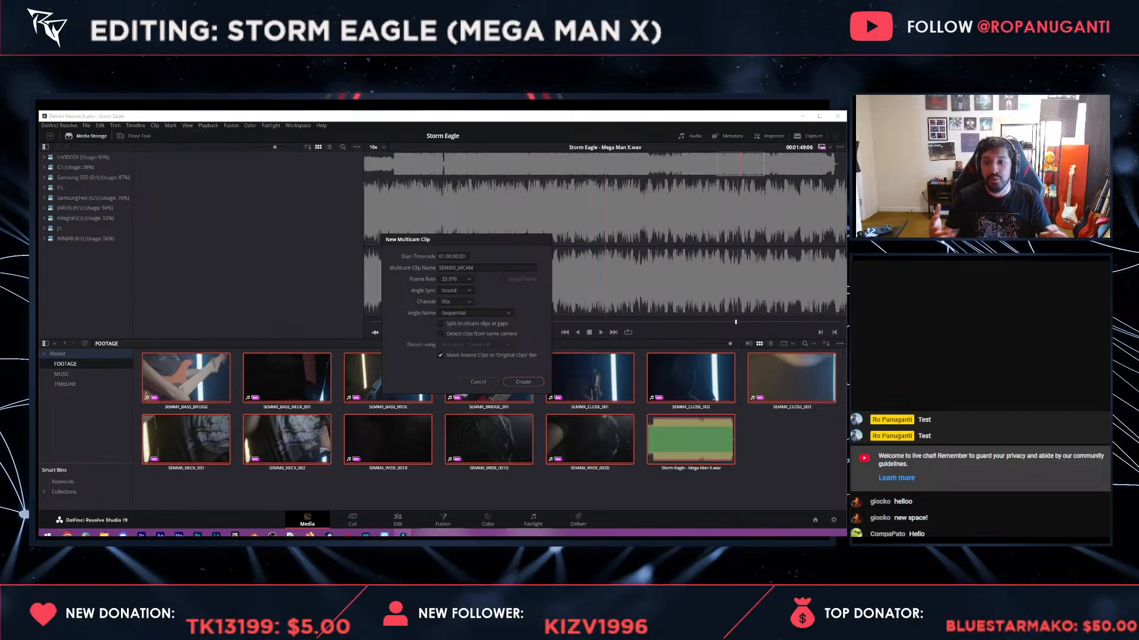
- Set the angle naming to Clip Name and create the multicam clip
left_click(475, 313)
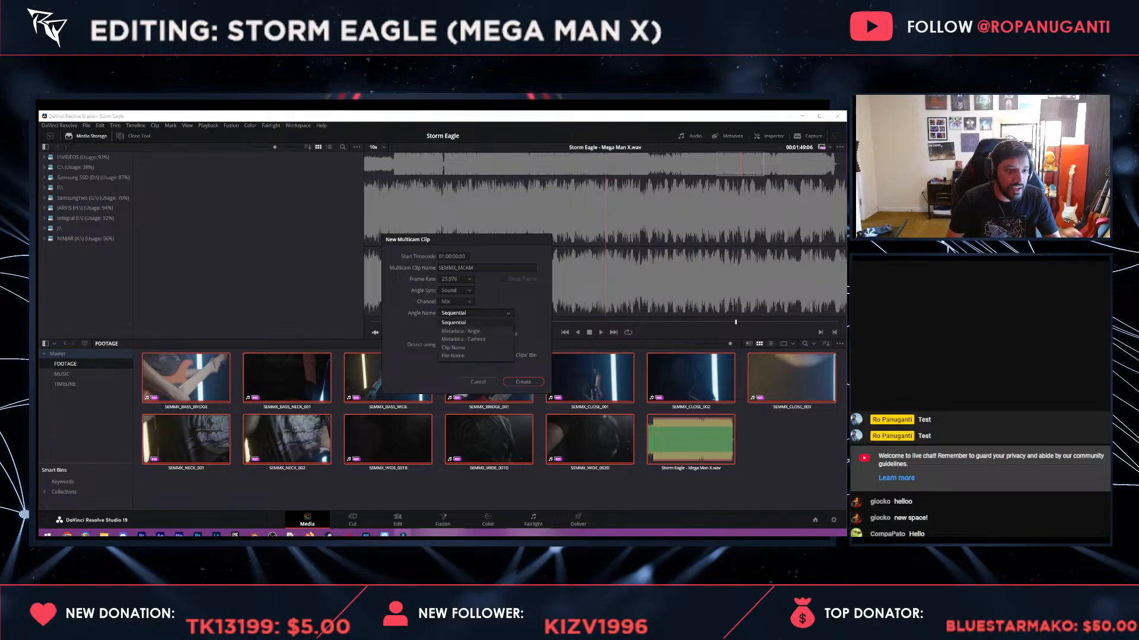
left_click(460, 347)
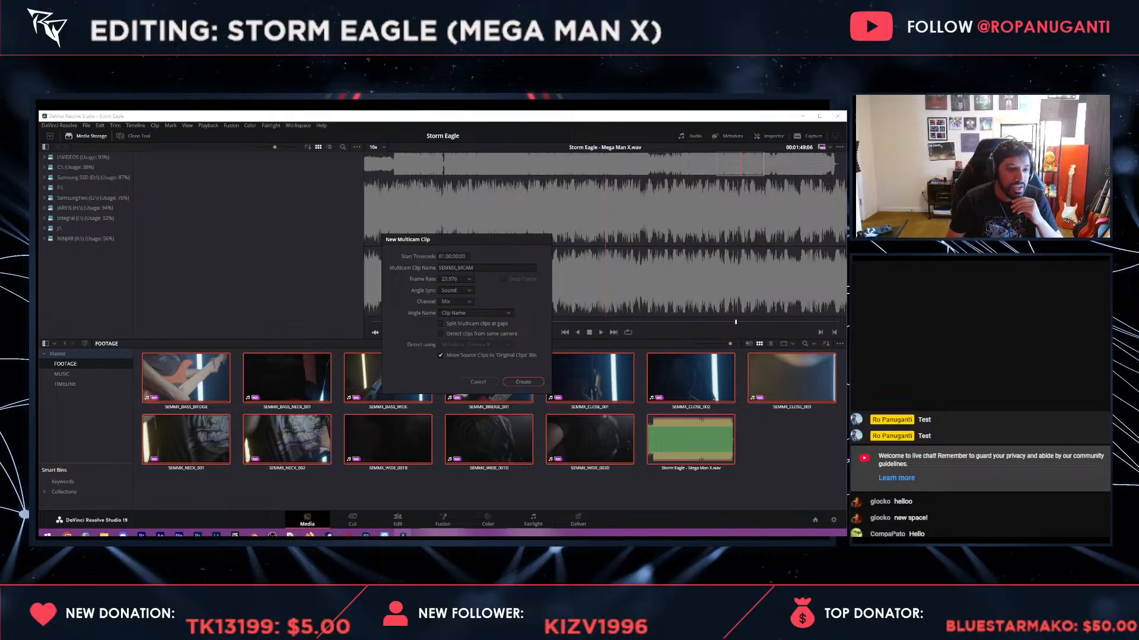
left_click(475, 313)
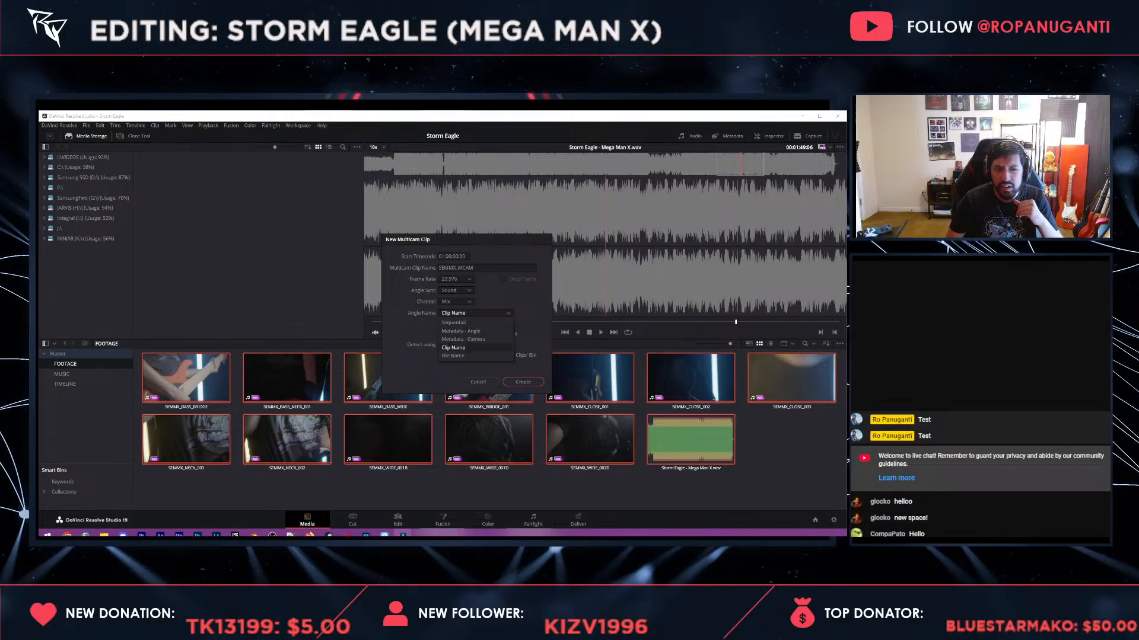
left_click(460, 347)
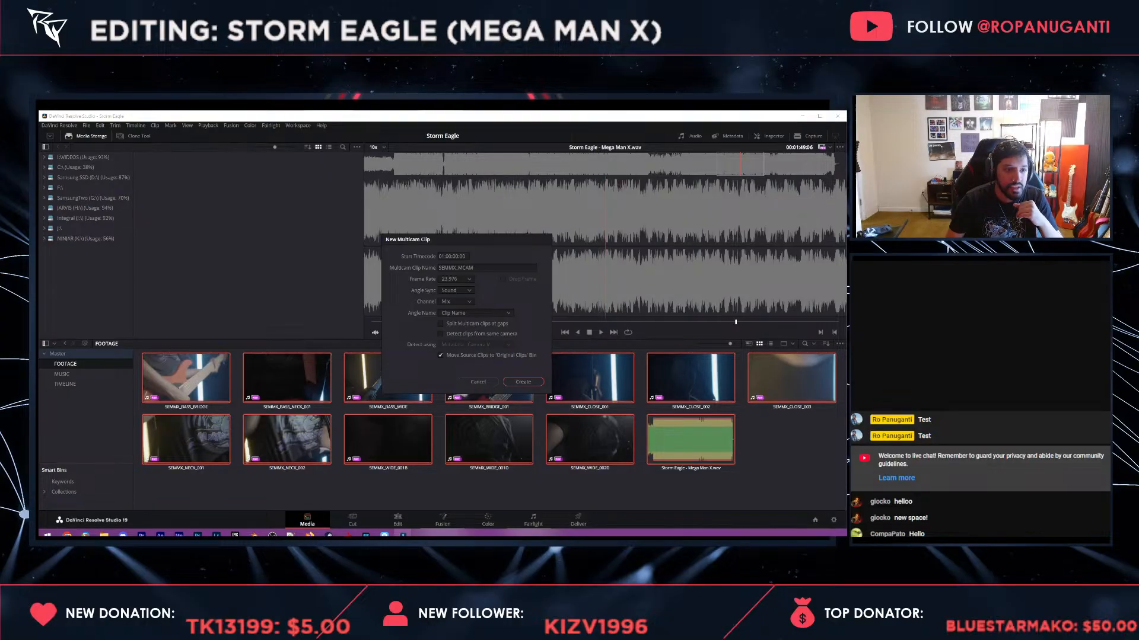
left_click(523, 381)
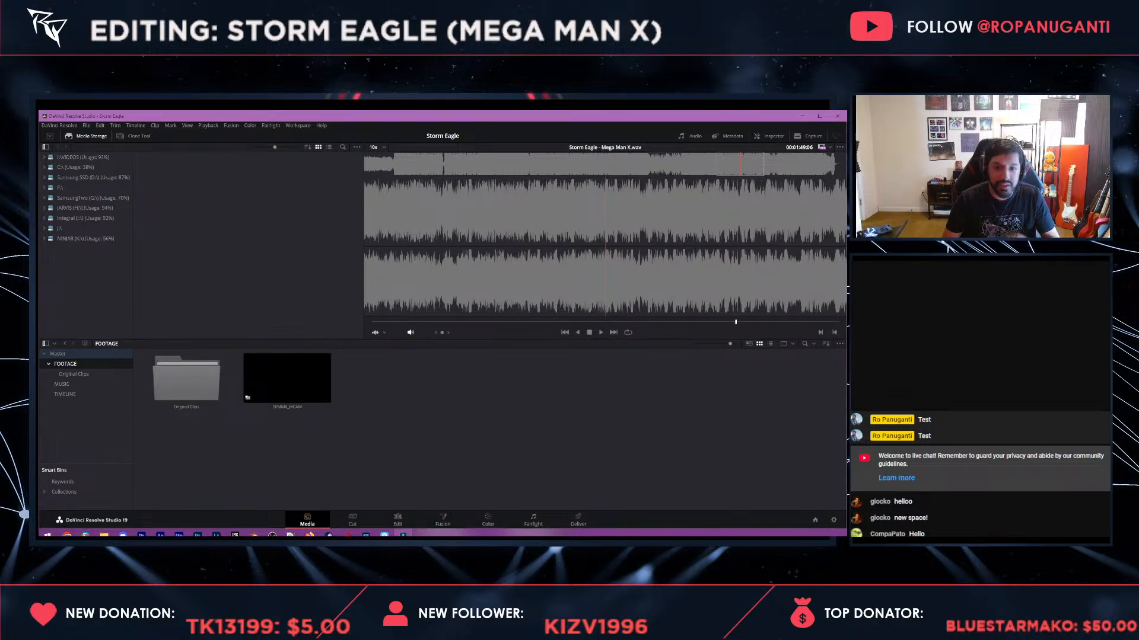
- Move SEMMX_MCAM into the TIMELINE bin and open Timeline 1 on the Edit page with the media pool shown
mouse_move(255, 378)
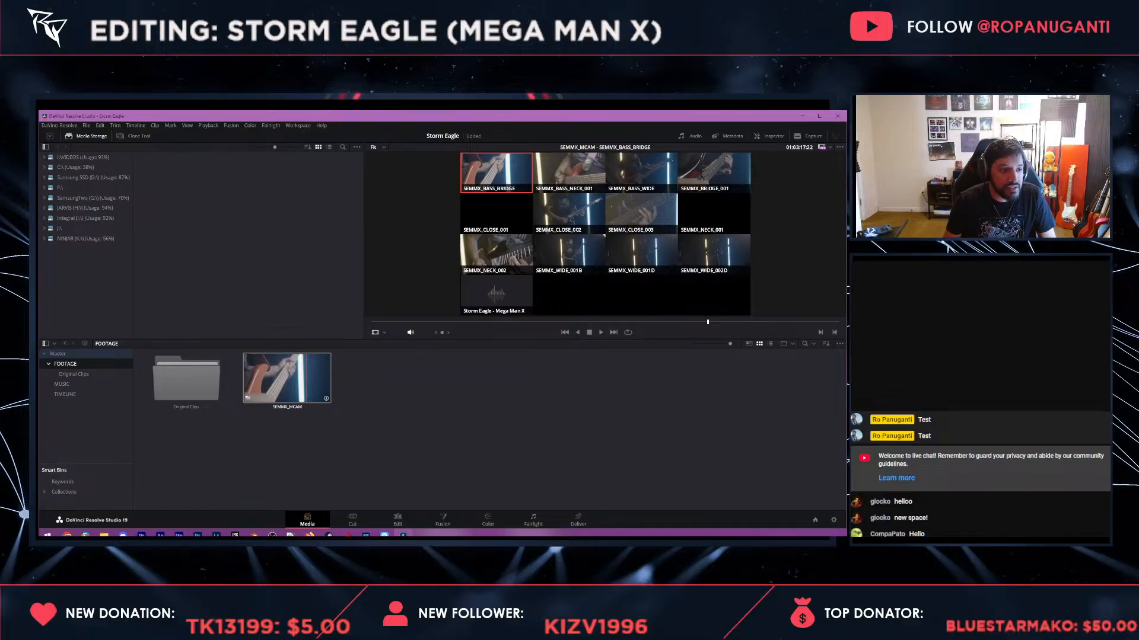
right_click(296, 373)
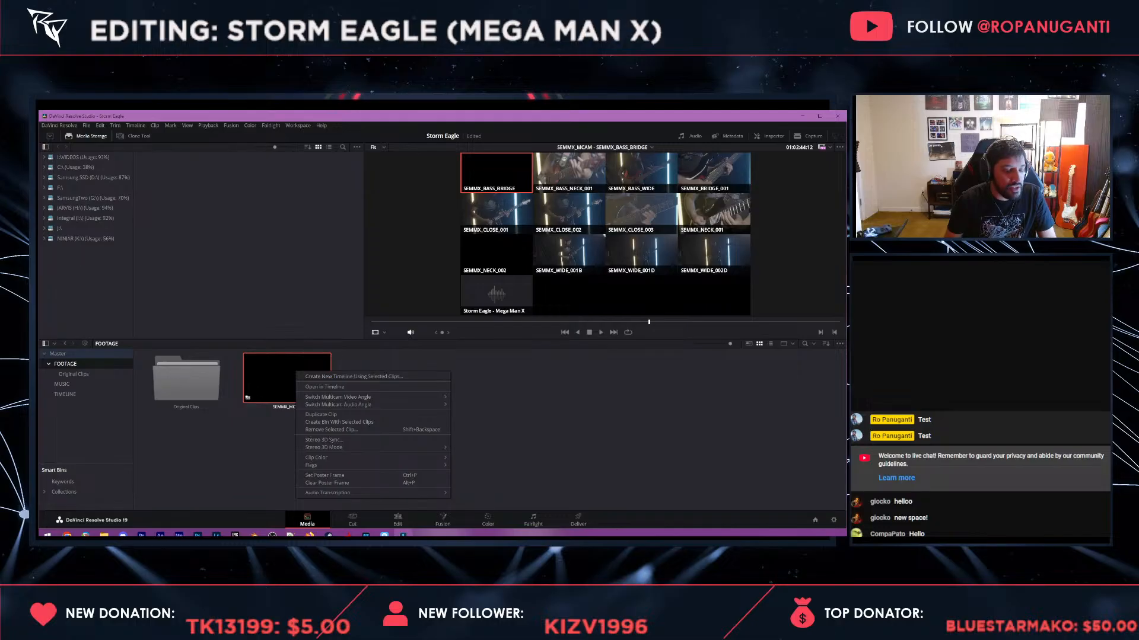
left_click(373, 360)
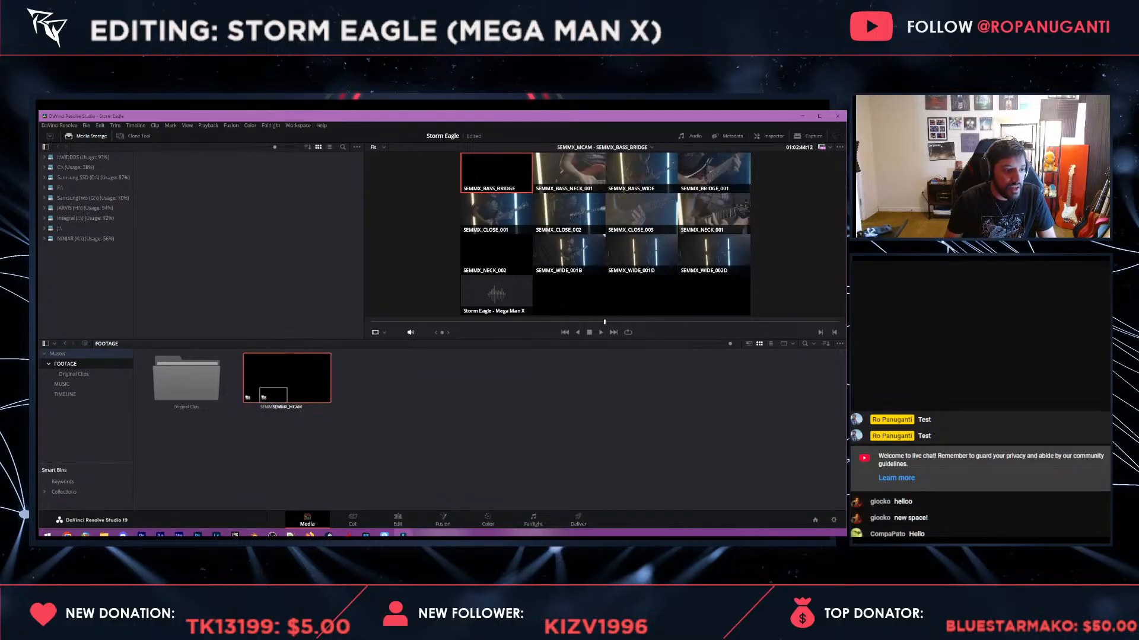
left_click_drag(297, 380, 89, 391)
left_click(65, 394)
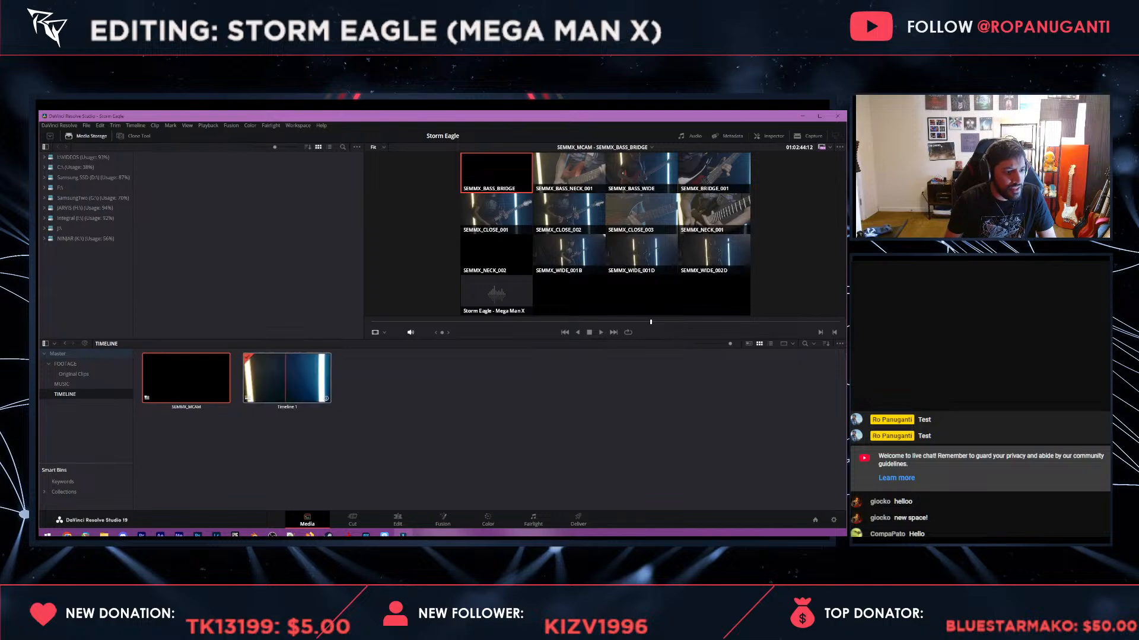
double_click(287, 378)
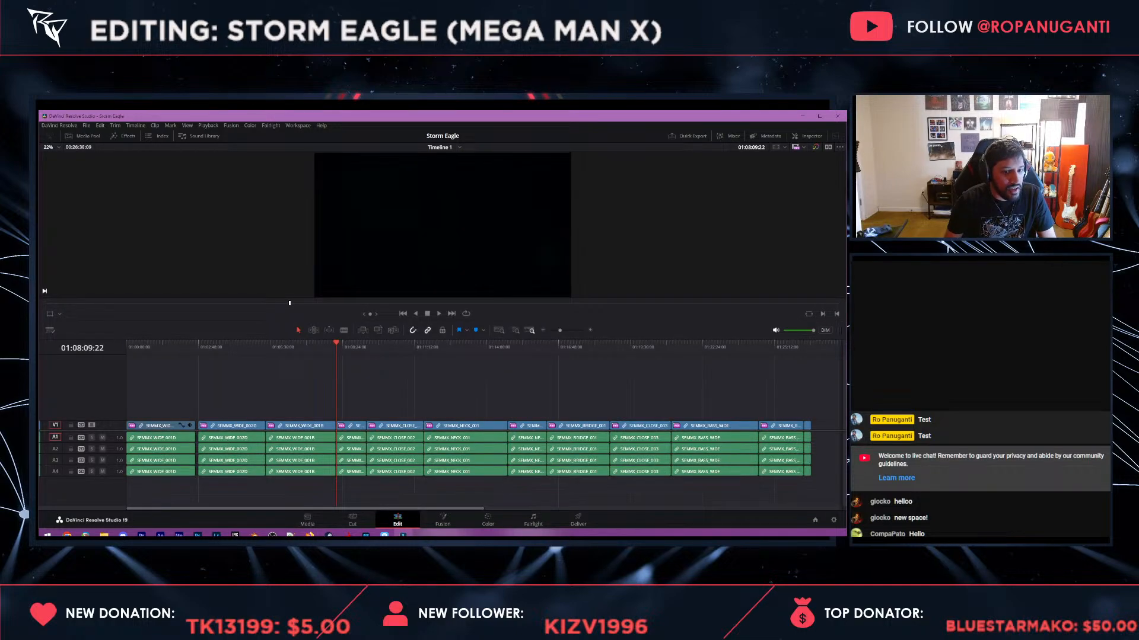
left_click(82, 137)
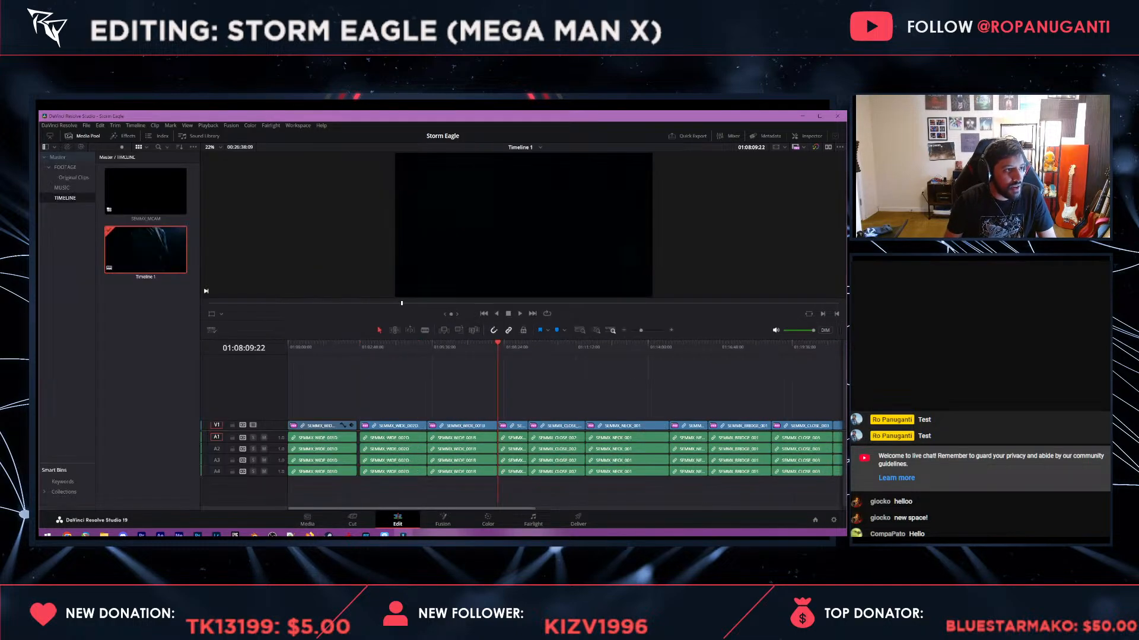
- Try deleting all the footage clips from Timeline 1, and undo the deletion
scroll(589, 388, "down", 4)
left_click_drag(589, 388, 274, 490)
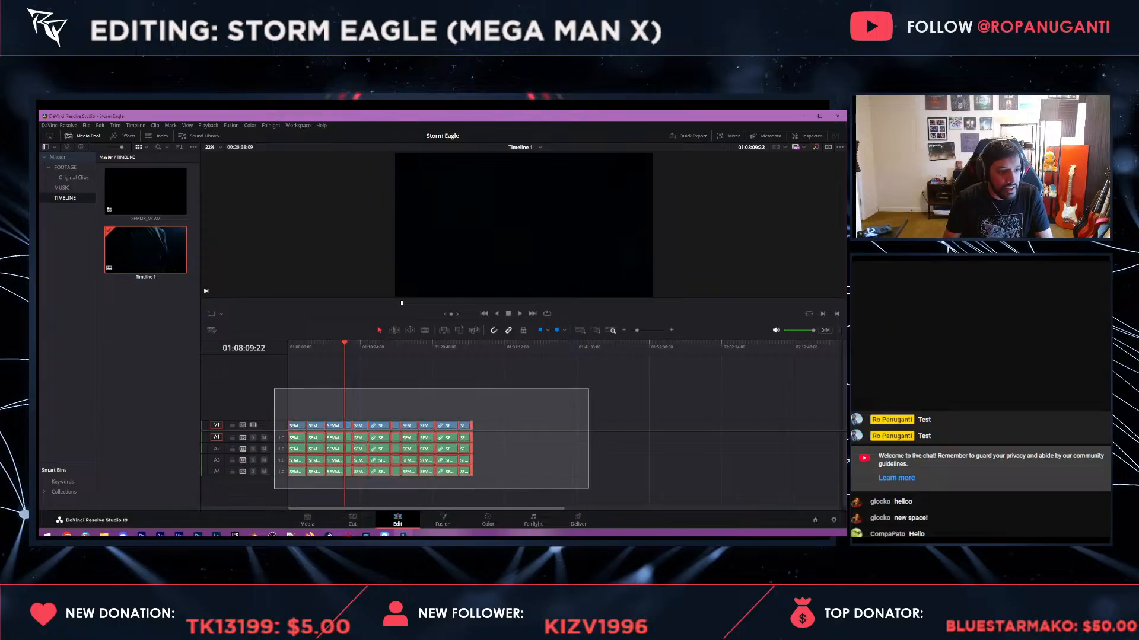
key("Delete")
key("ctrl+z")
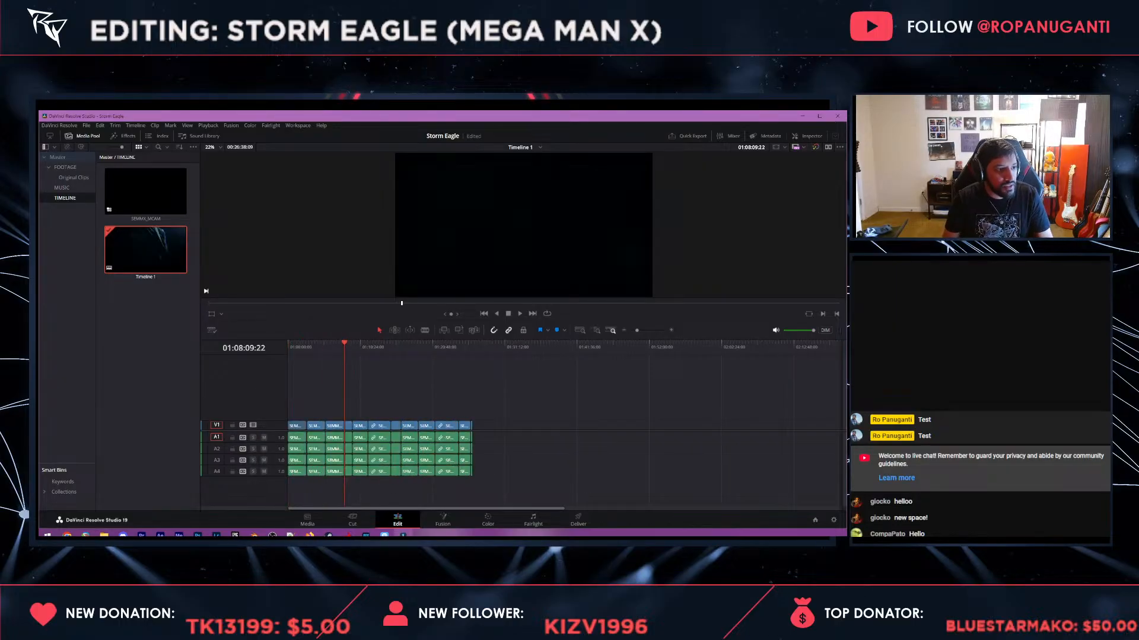
- Replace the old clips in Timeline 1 with SEMMX_MCAM starting at the timeline's beginning, and save the project
left_click_drag(145, 191, 510, 425)
left_click_drag(509, 347, 352, 347)
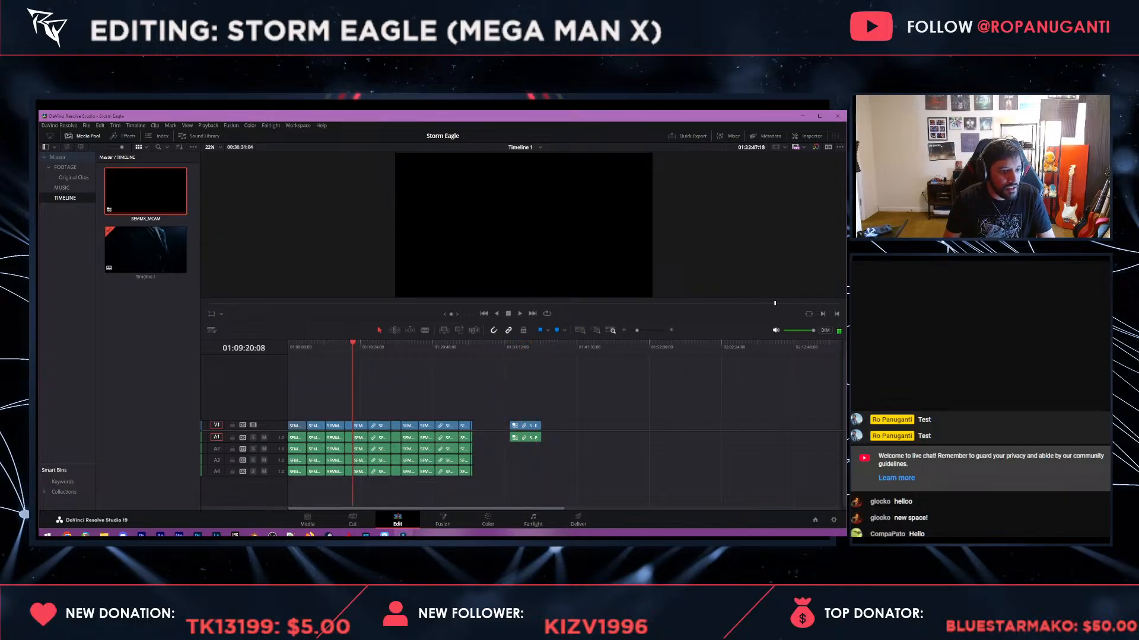
left_click_drag(495, 368, 243, 509)
key("BackSpace")
left_click(391, 426)
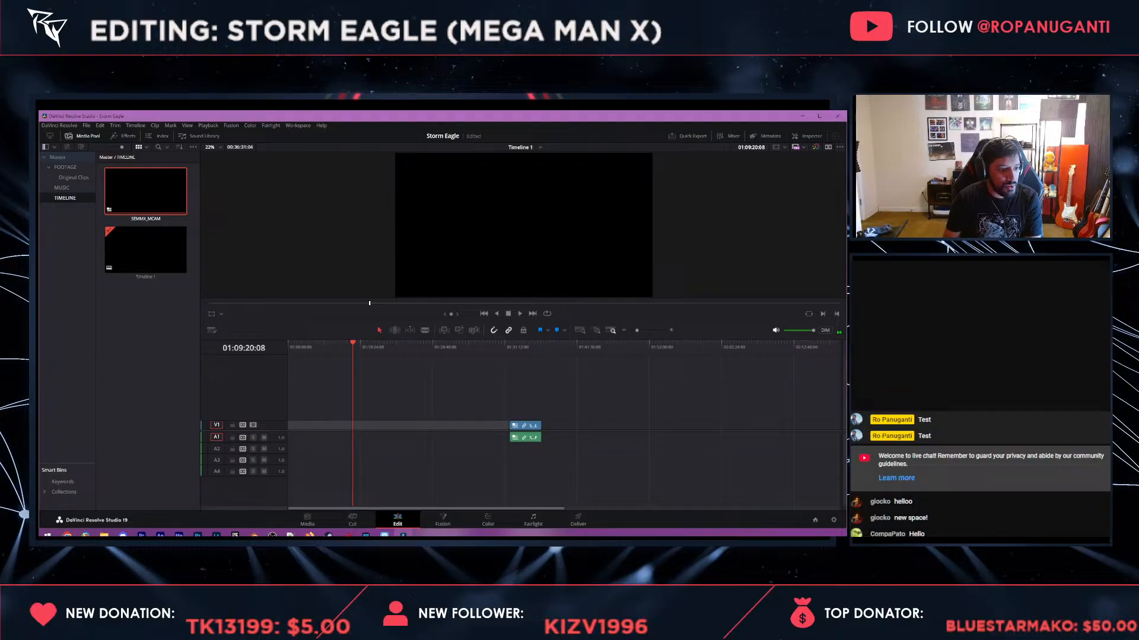
key("BackSpace")
left_click(301, 347)
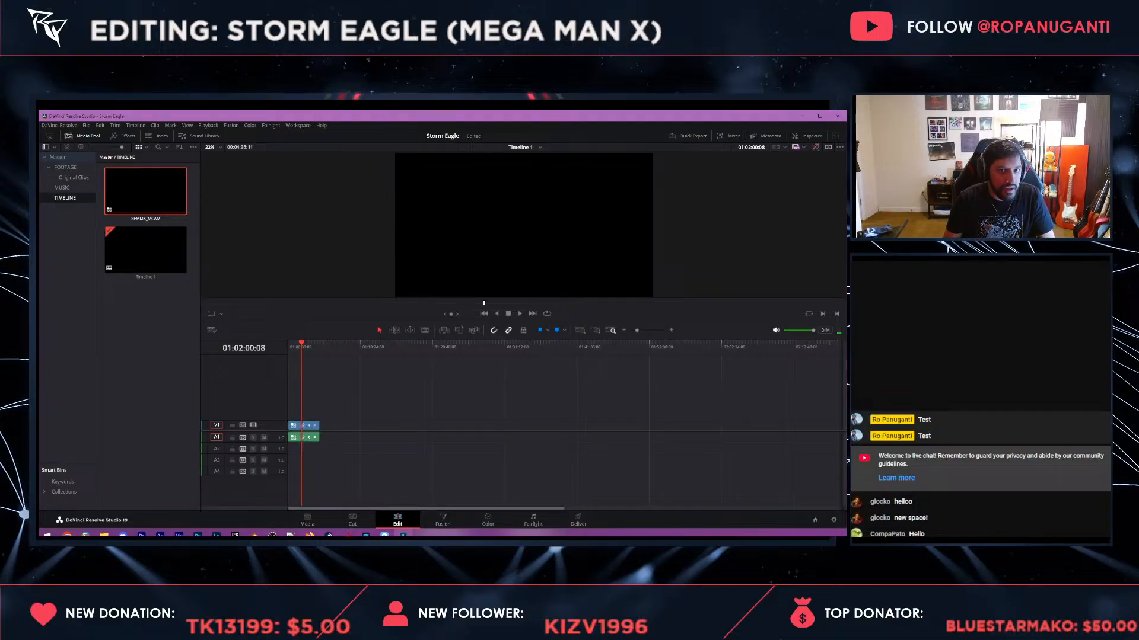
key("ctrl+s")
- Select the multicam clip's video and audio in Timeline 1 and place the playhead at about 01:01:03:14
scroll(371, 386, "up", 6)
left_click_drag(377, 348, 327, 347)
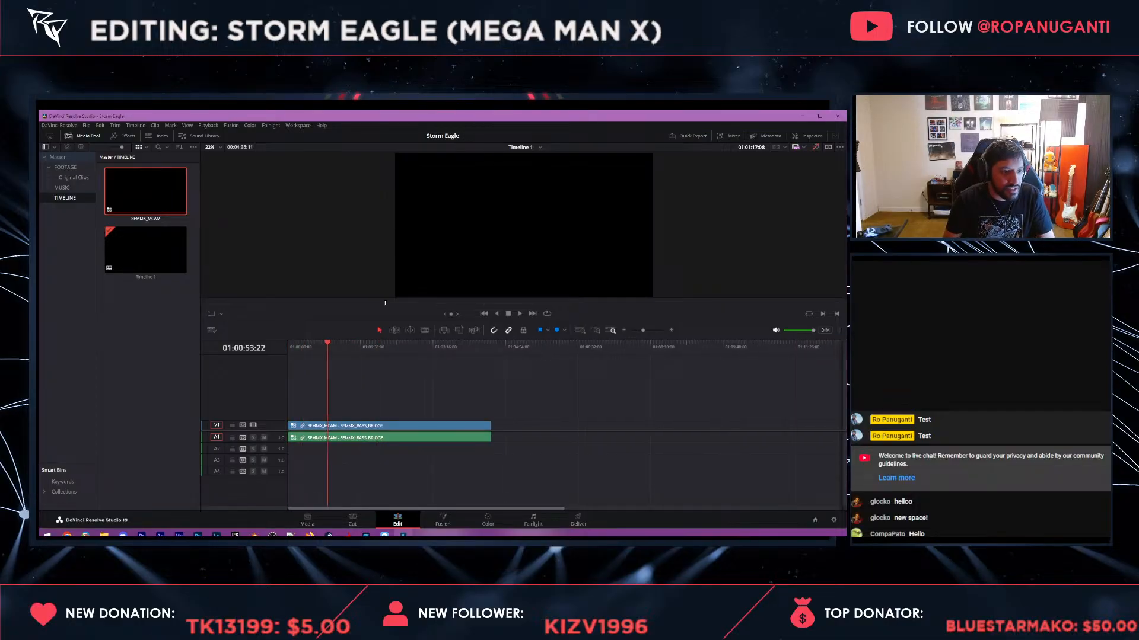
key("Home")
left_click_drag(445, 376, 285, 453)
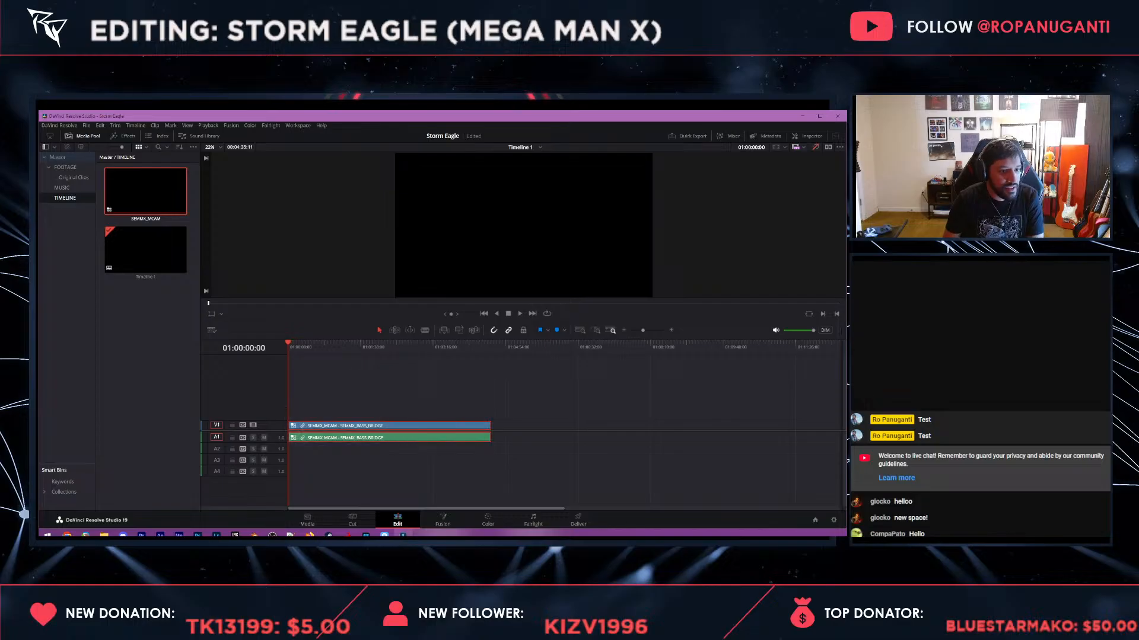
left_click_drag(305, 348, 335, 348)
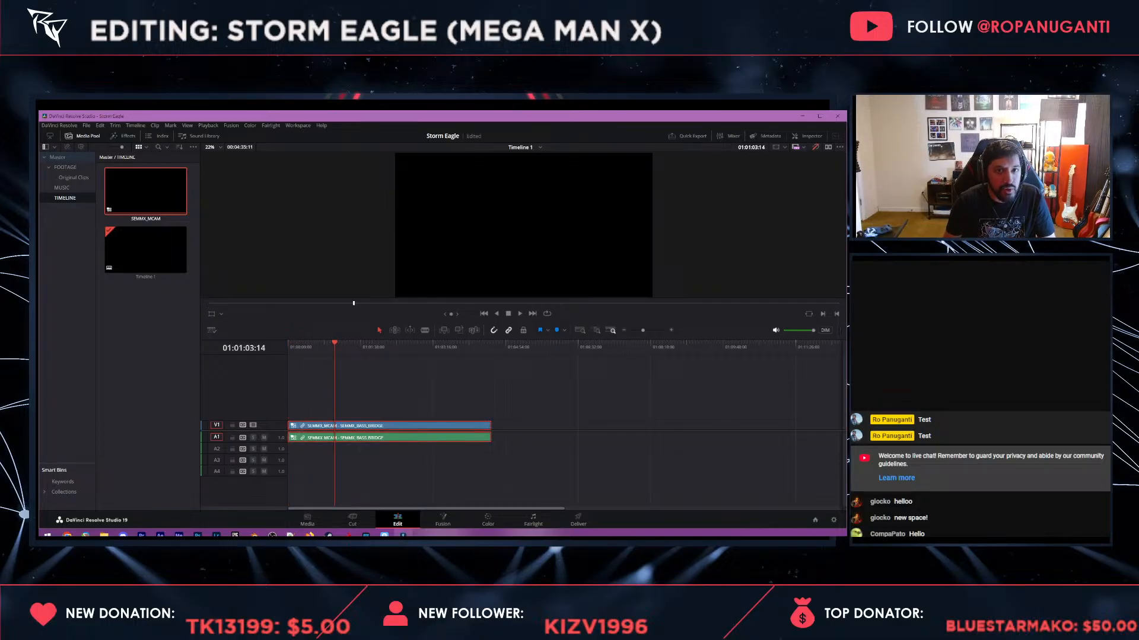
- Switch from the single viewer to dual viewers so the source and timeline images are side by side
left_click(803, 147)
left_click(803, 147)
left_click(803, 147)
left_click(828, 147)
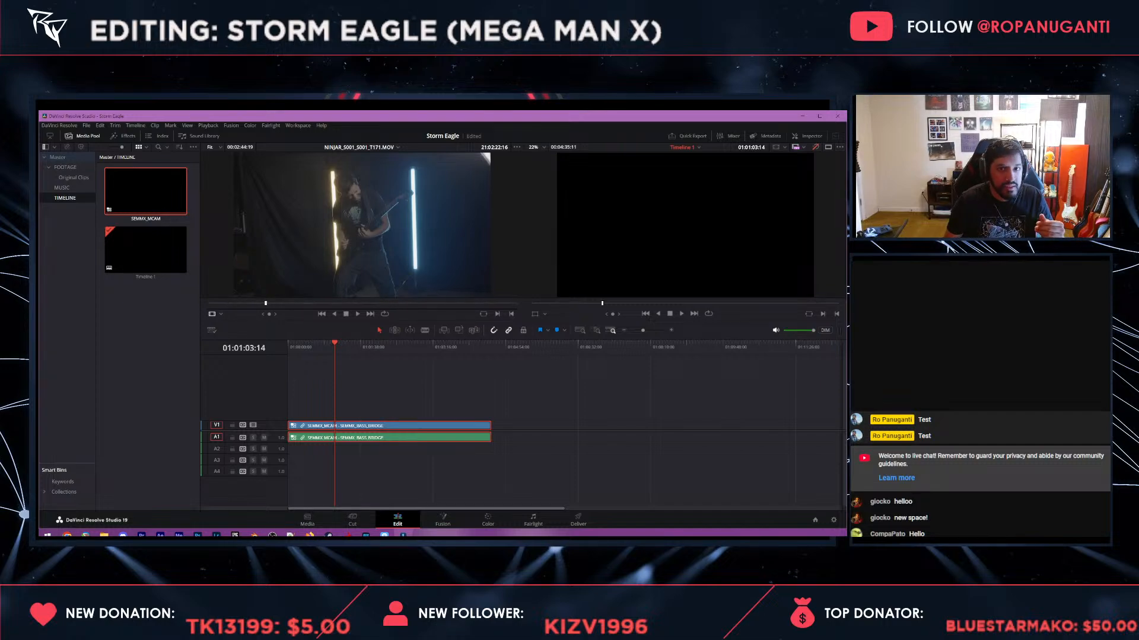
left_click(828, 147)
left_click(828, 147)
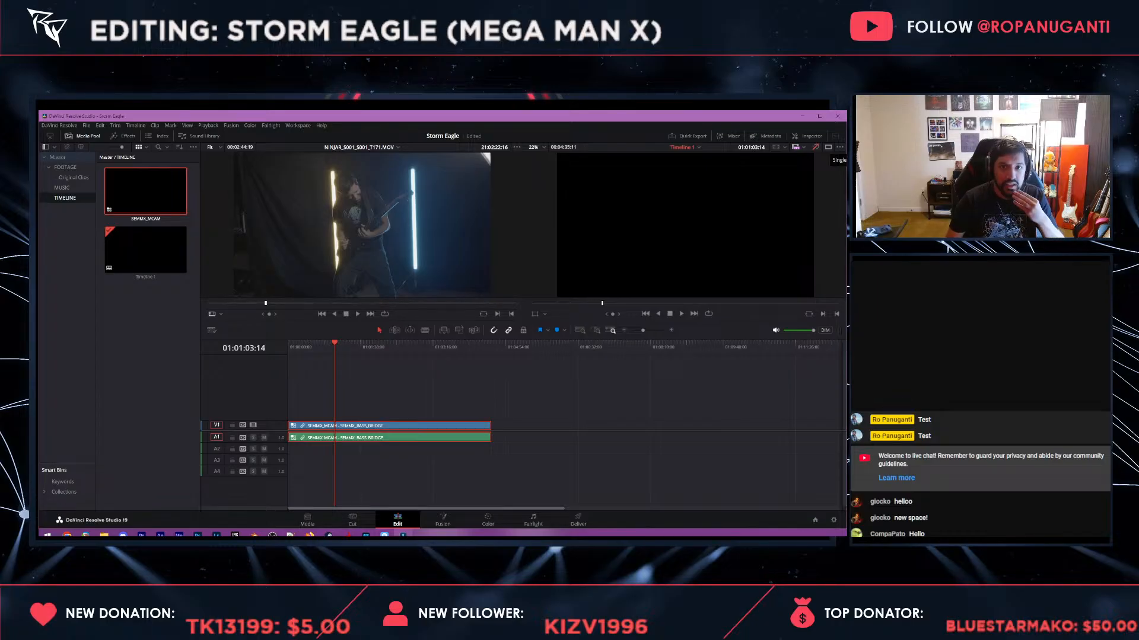
left_click(828, 147)
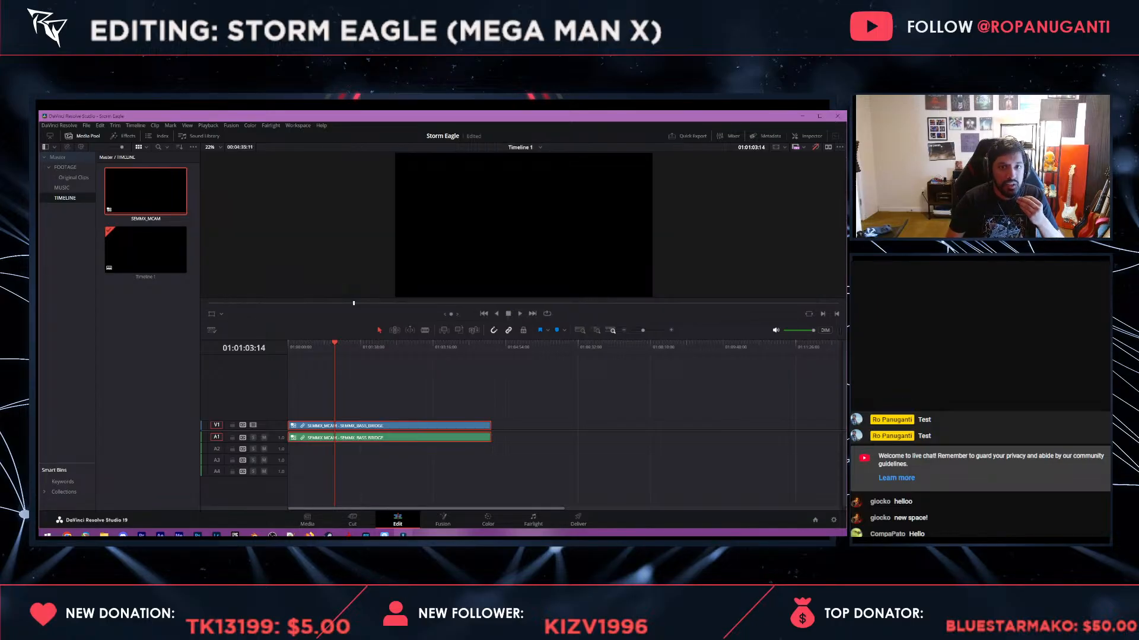
left_click(828, 147)
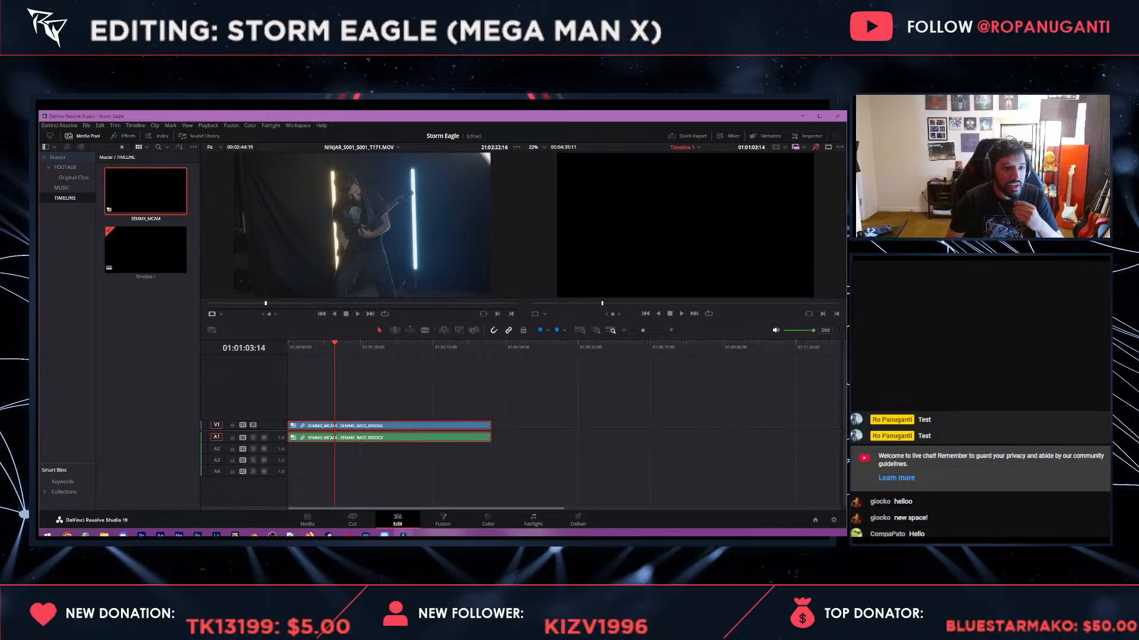
- Set the source viewer to Multicam mode with the playhead at about 01:01:34:03
left_click(357, 344)
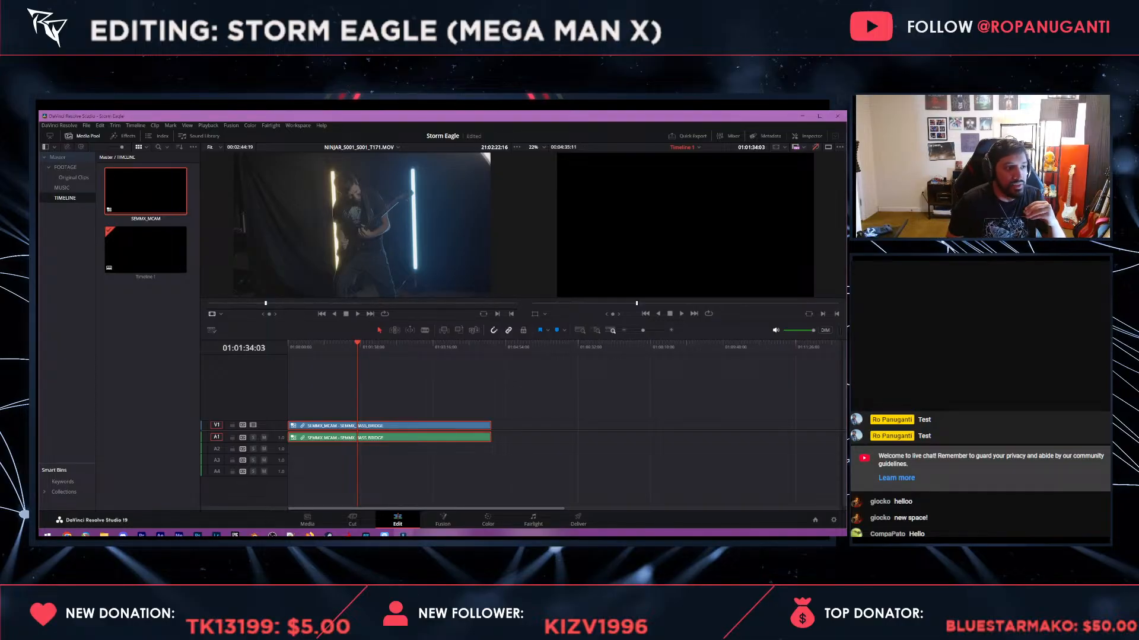
left_click(220, 314)
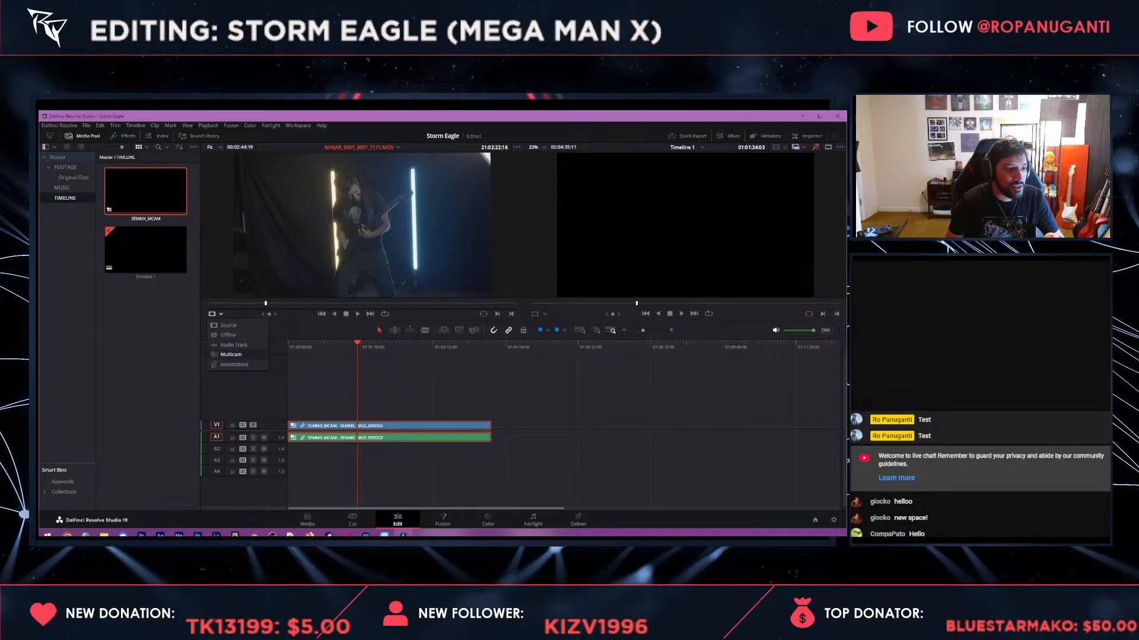
left_click(230, 354)
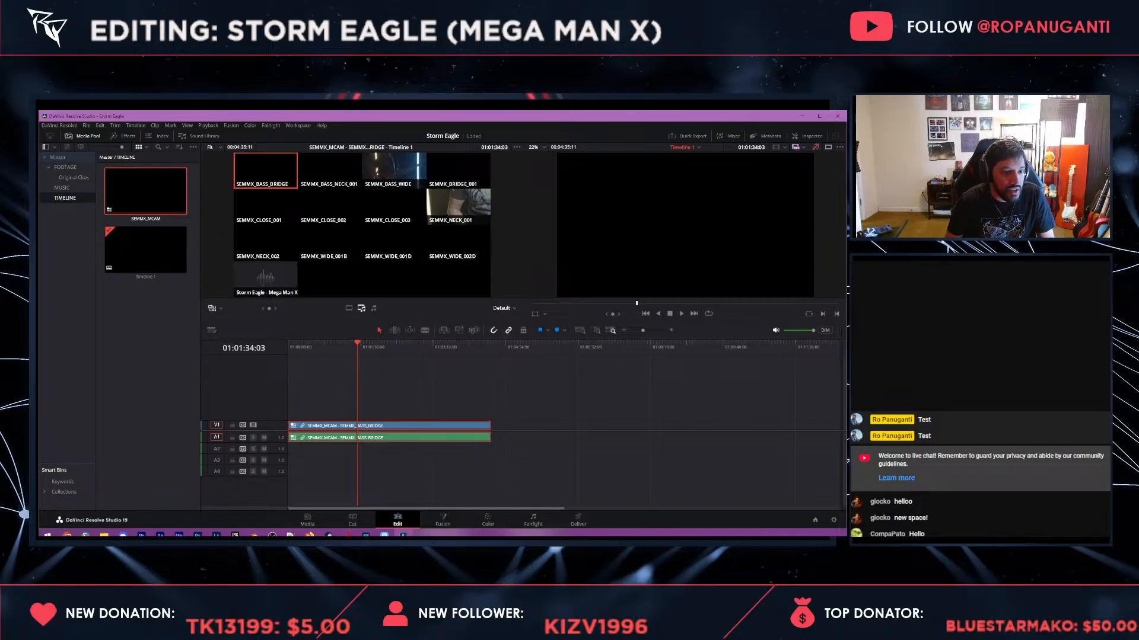
- Scrub the multicam clip's opening and open SEMMX_MCAM from the TIMELINE bin in its own timeline with its angle tracks
left_click(489, 426)
mouse_move(357, 346)
left_mouse_down()
mouse_move(392, 347)
mouse_move(376, 347)
left_mouse_up()
key("Home")
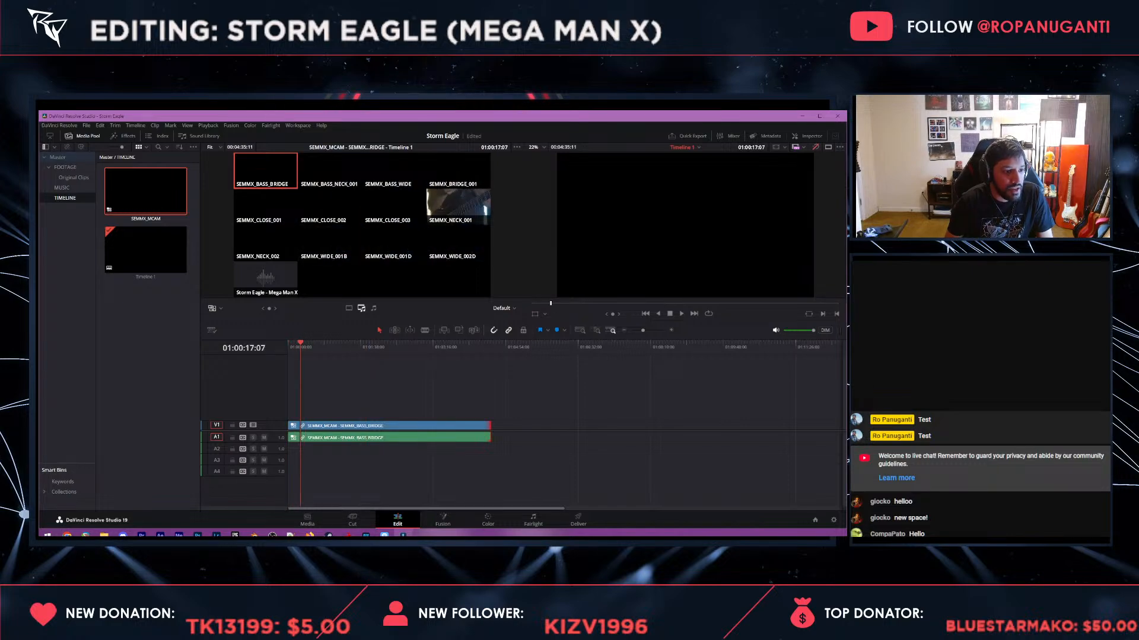
right_click(156, 181)
left_click(183, 197)
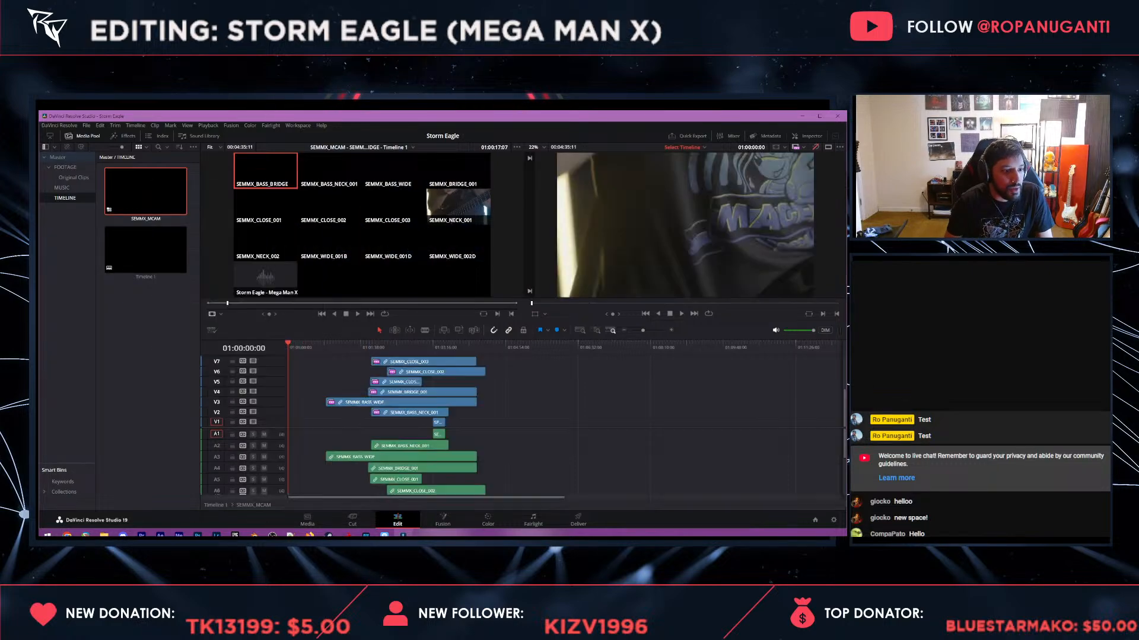
- Add a marker at 01:01:59:02 in the SEMMX_MCAM timeline, where the Storm Eagle song audio starts, and play from it briefly
scroll(405, 464, "down", 1)
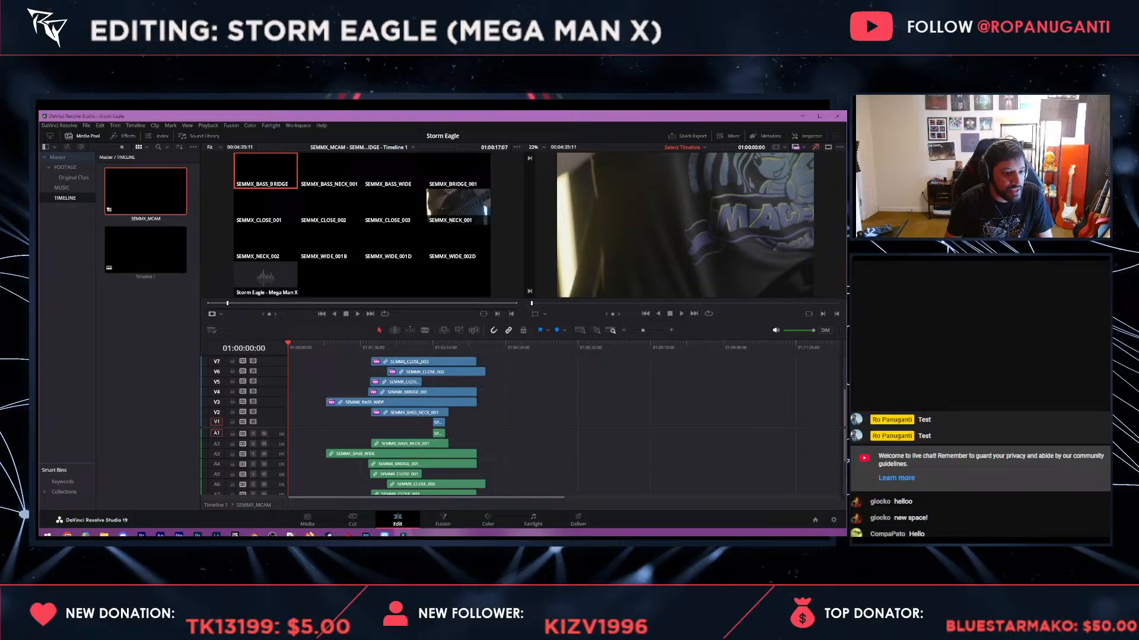
scroll(427, 439, "down", 5)
scroll(427, 439, "up", 10)
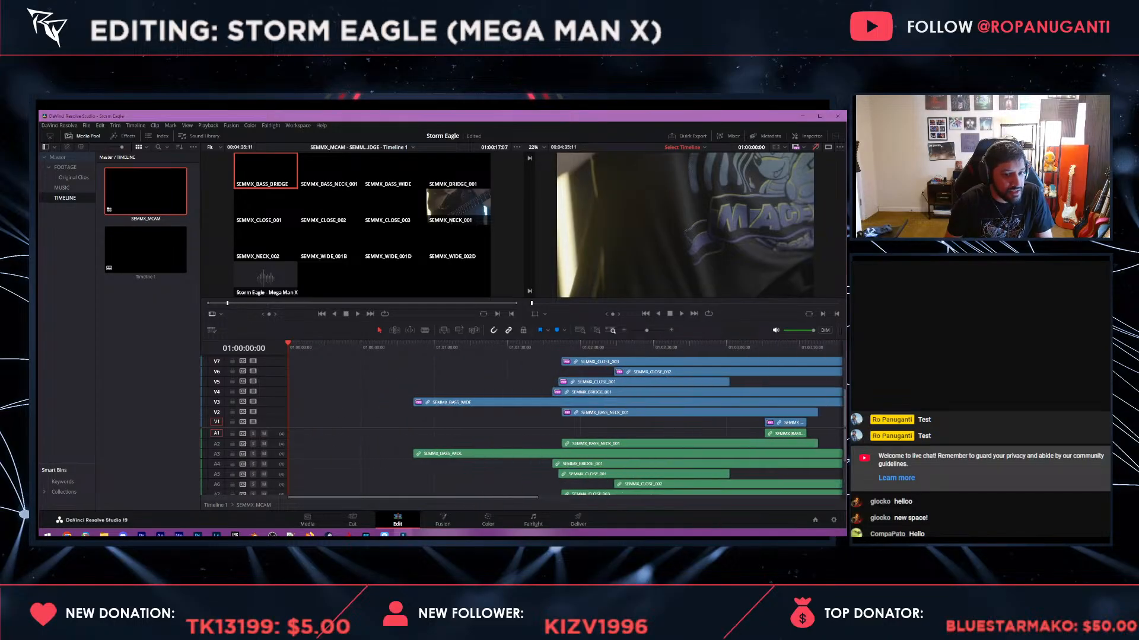
scroll(427, 439, "up", 2)
scroll(427, 438, "down", 2)
scroll(564, 415, "right", 3)
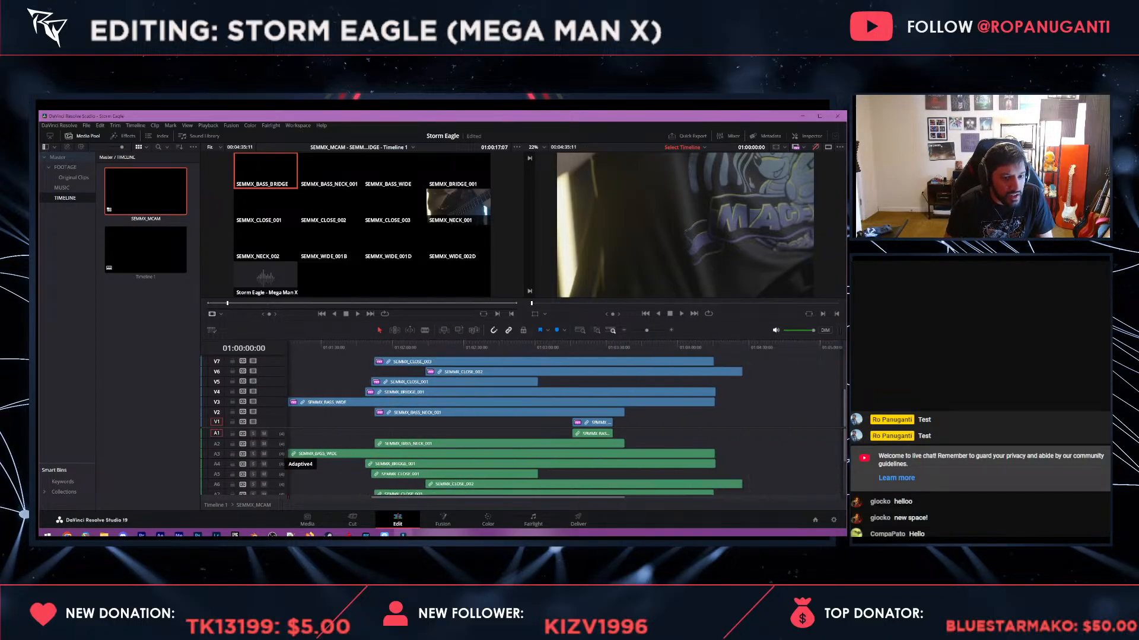
scroll(564, 463, "down", 3)
scroll(563, 463, "up", 1)
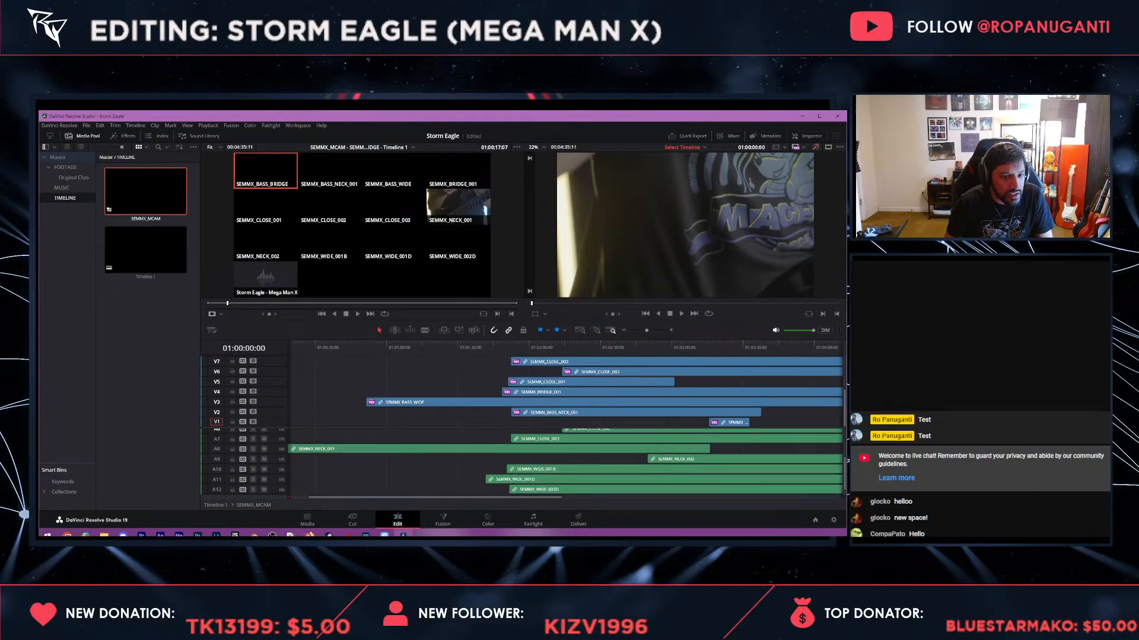
scroll(564, 463, "left", 3)
scroll(564, 463, "up", 2)
scroll(564, 463, "down", 3)
scroll(563, 462, "right", 1)
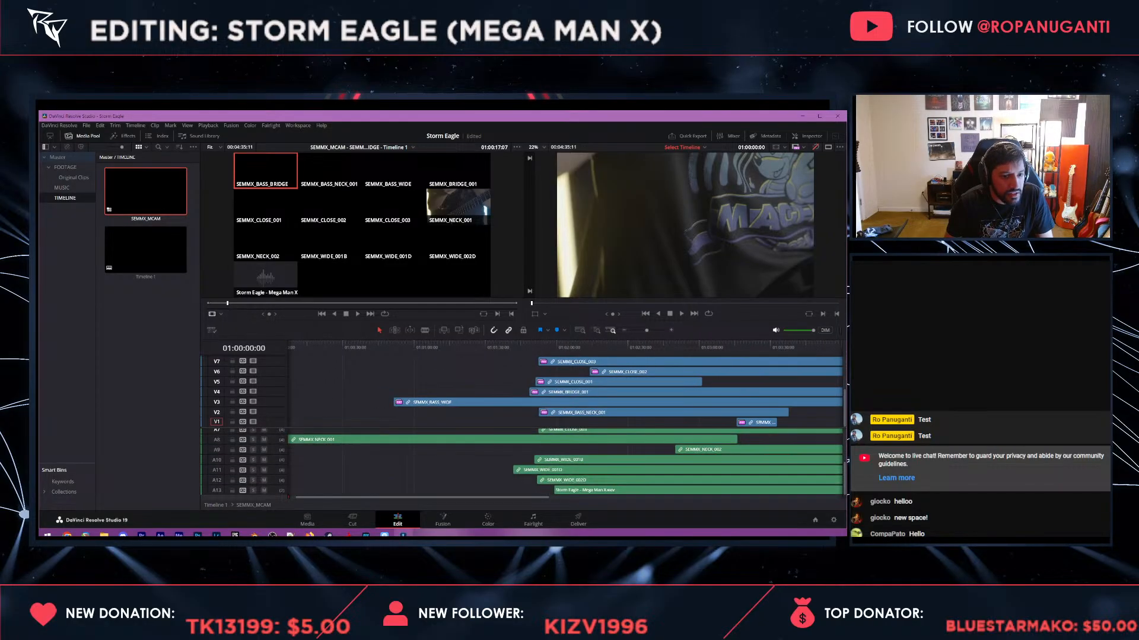
scroll(564, 424, "right", 5)
left_click(446, 346)
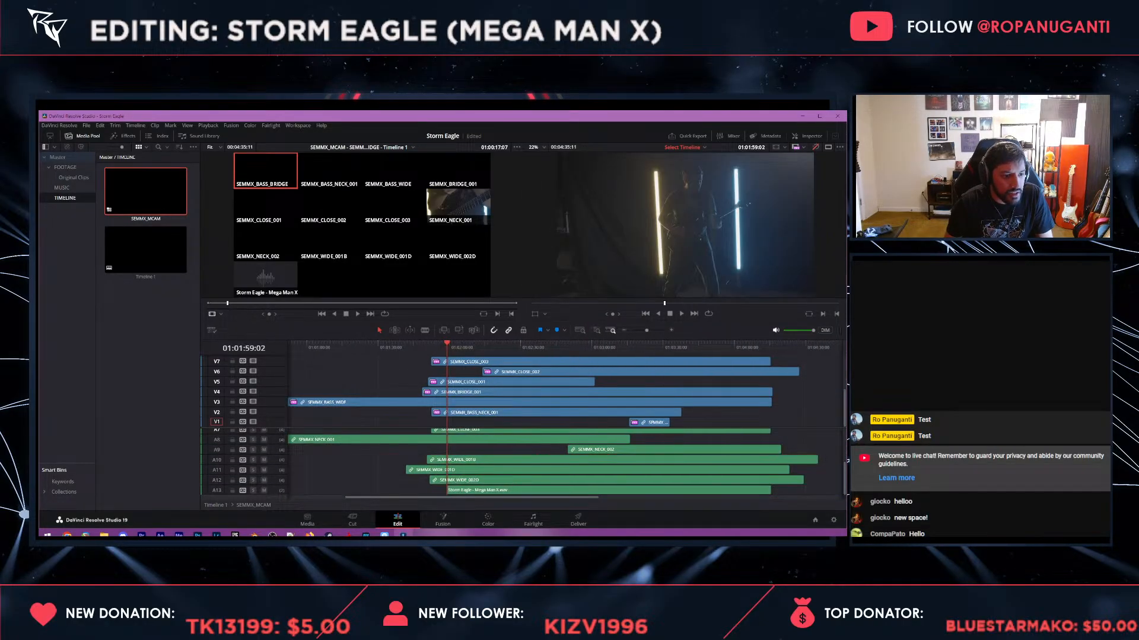
left_click(401, 480)
left_click(400, 491)
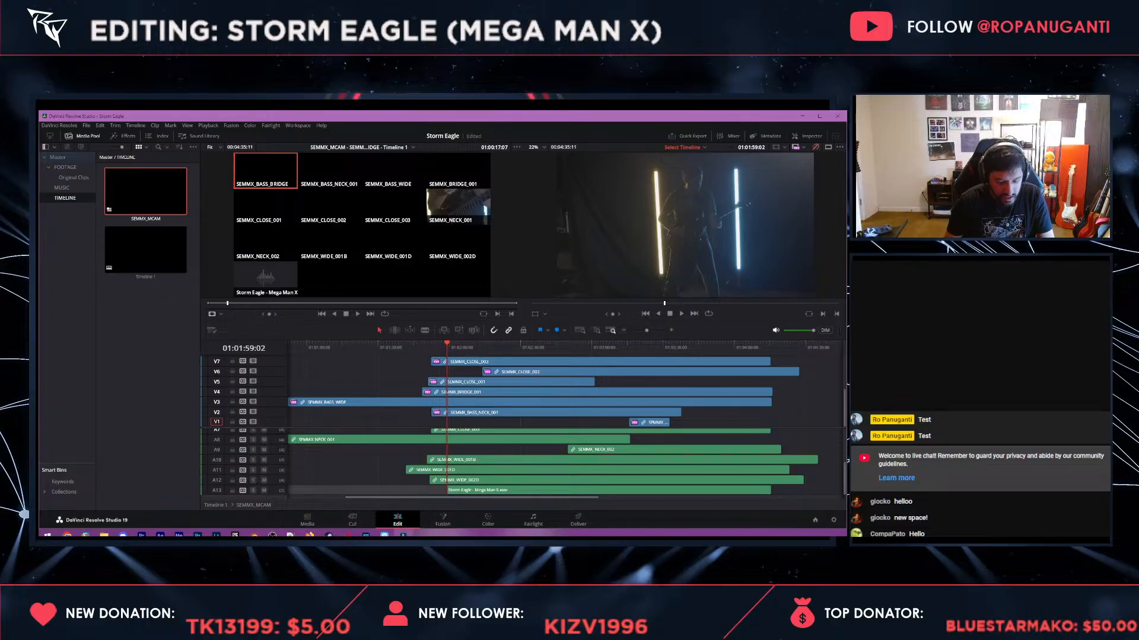
key("m")
key("space")
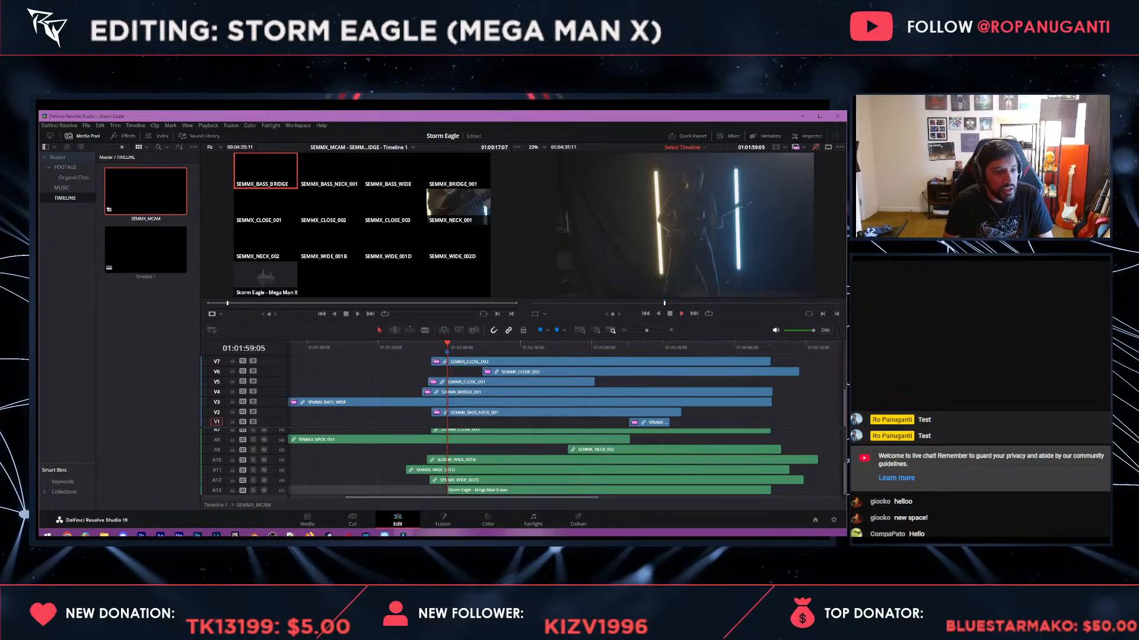
key("space")
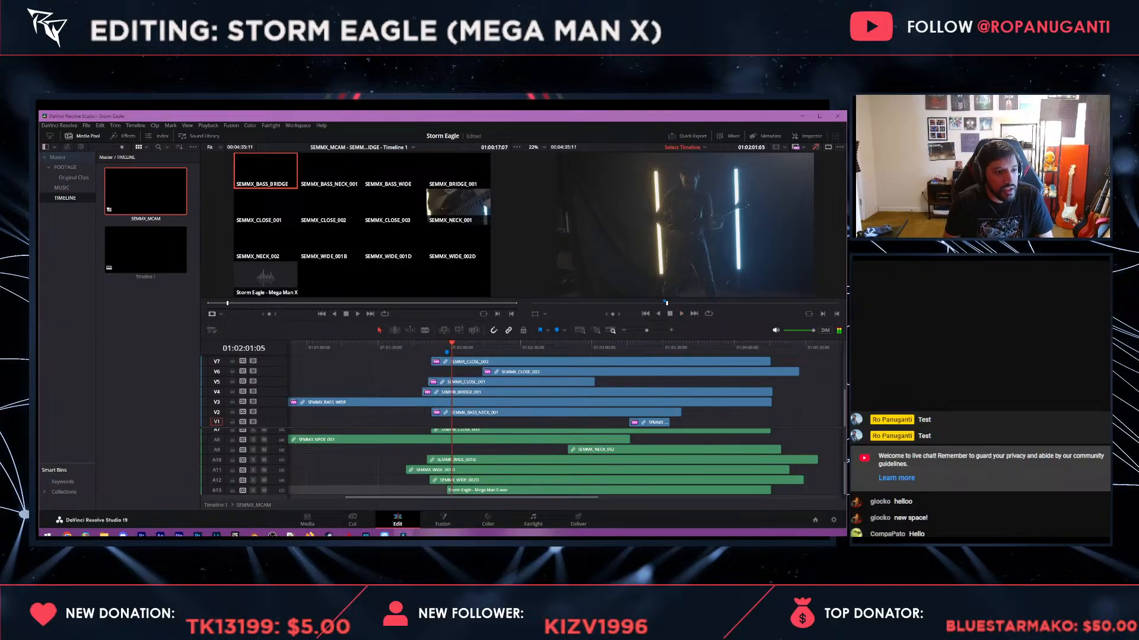
- Enlarge the audio tracks and trim the starts of SEMMX_NECK_001 and SEMMX_BASS_WIDE to 01:01:52:12
key("ctrl+minus")
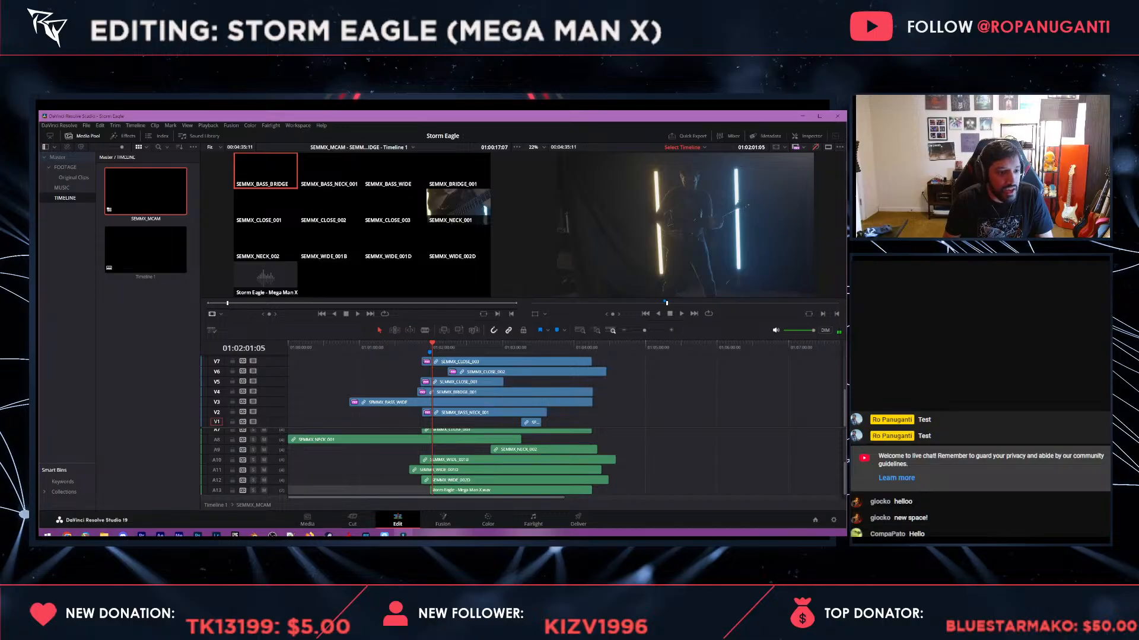
key("ctrl+minus")
scroll(264, 440, "up", 5)
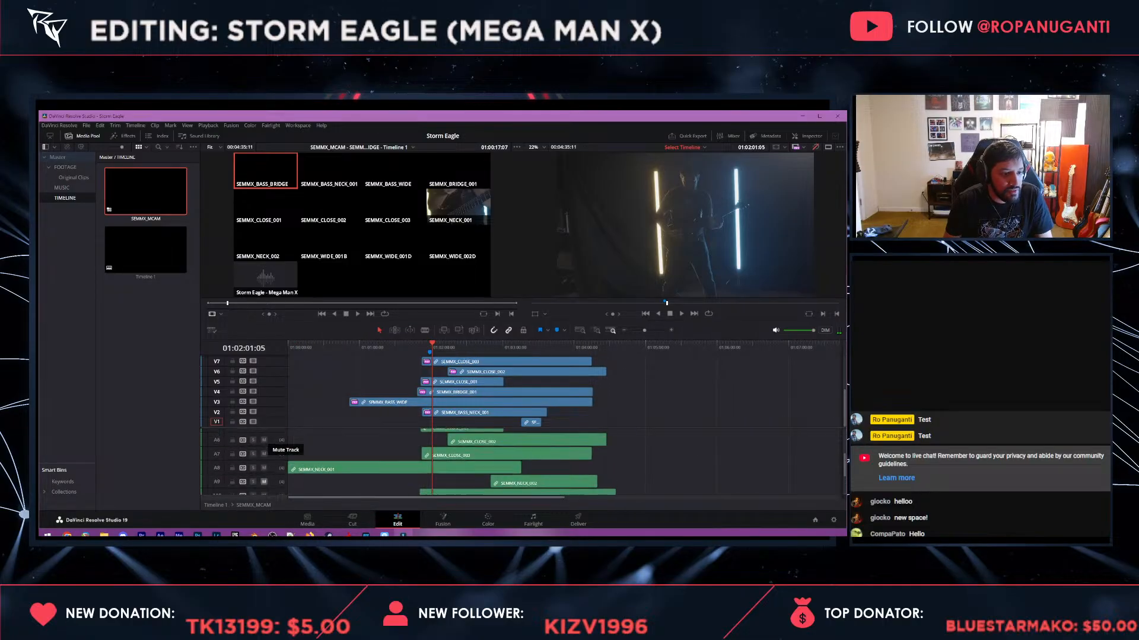
scroll(263, 440, "down", 5)
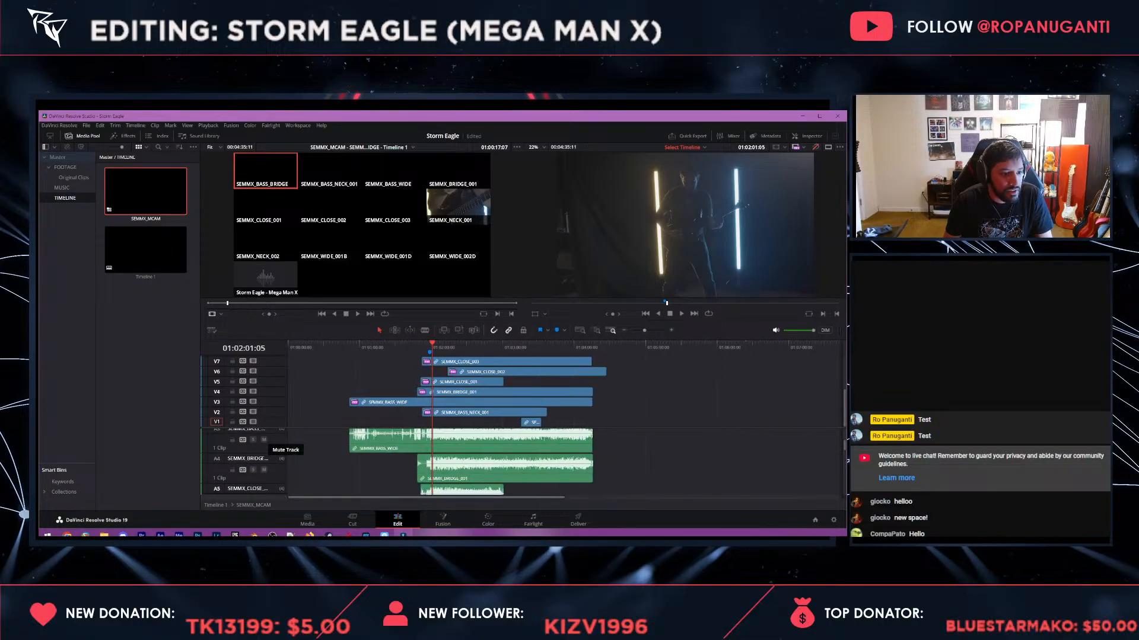
left_click(405, 477)
scroll(404, 469, "up", 4)
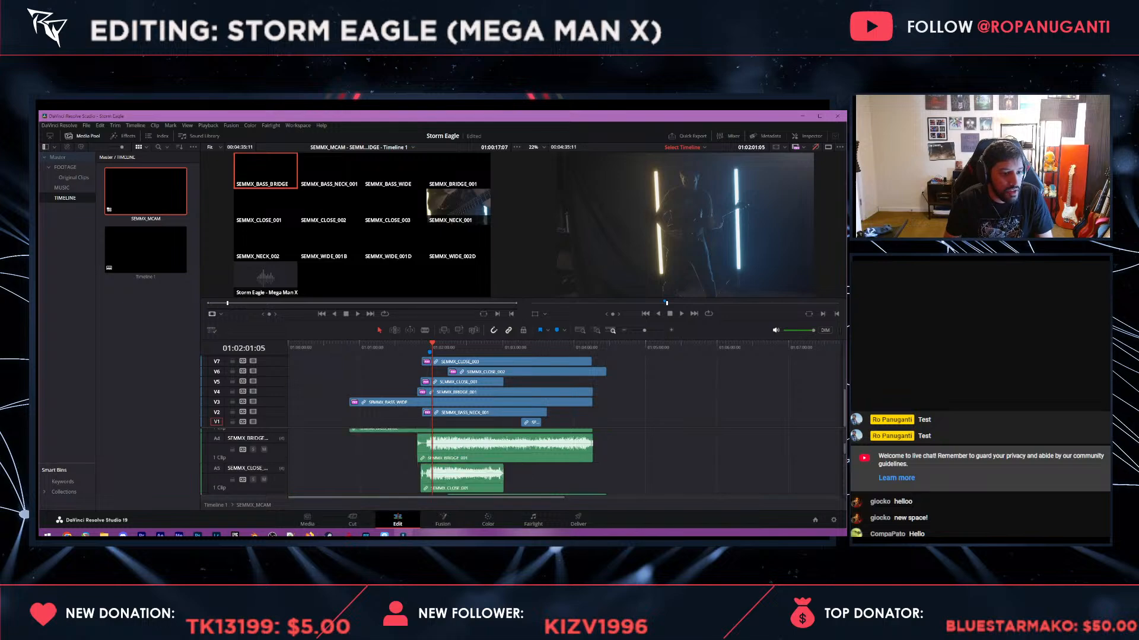
scroll(404, 468, "down", 5)
scroll(404, 469, "up", 2)
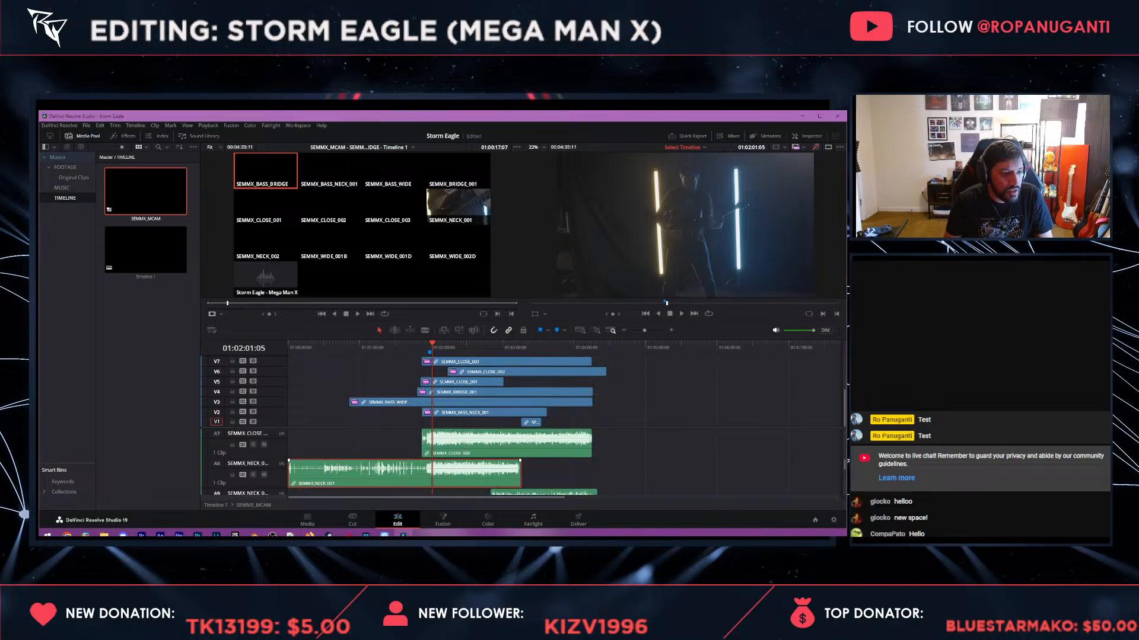
left_click_drag(365, 348, 422, 347)
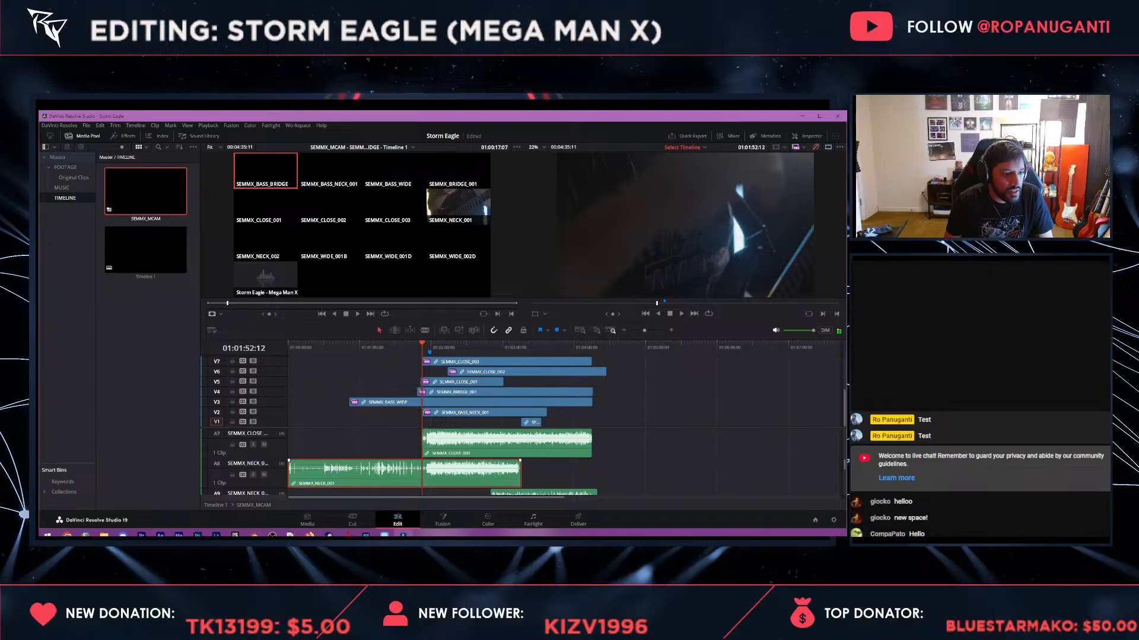
left_click_drag(289, 473, 422, 473)
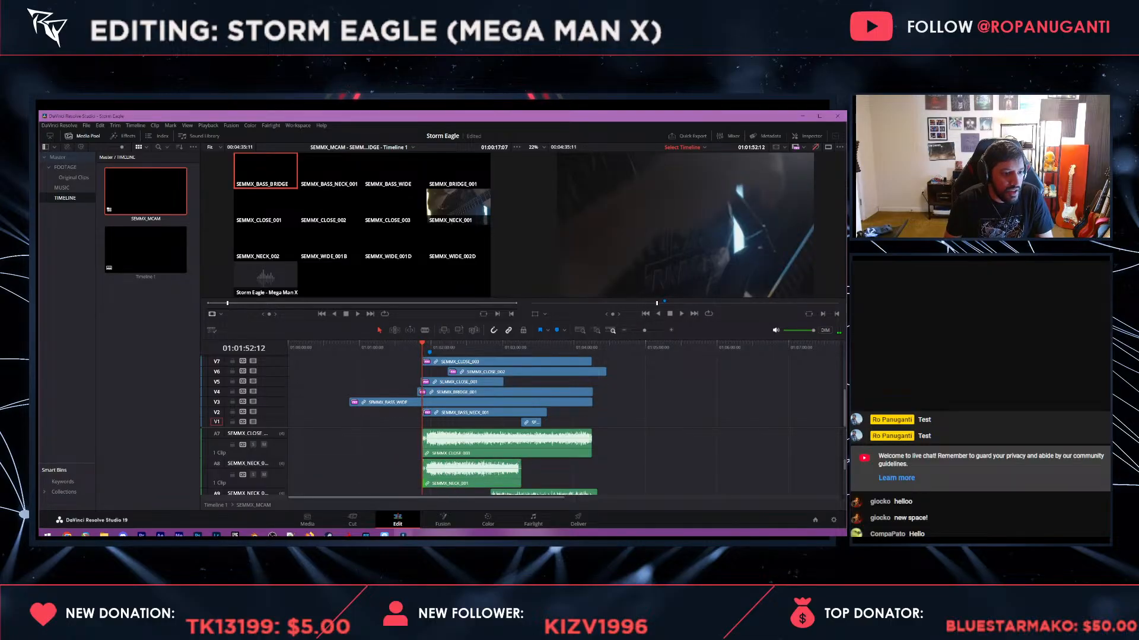
left_click_drag(350, 402, 422, 402)
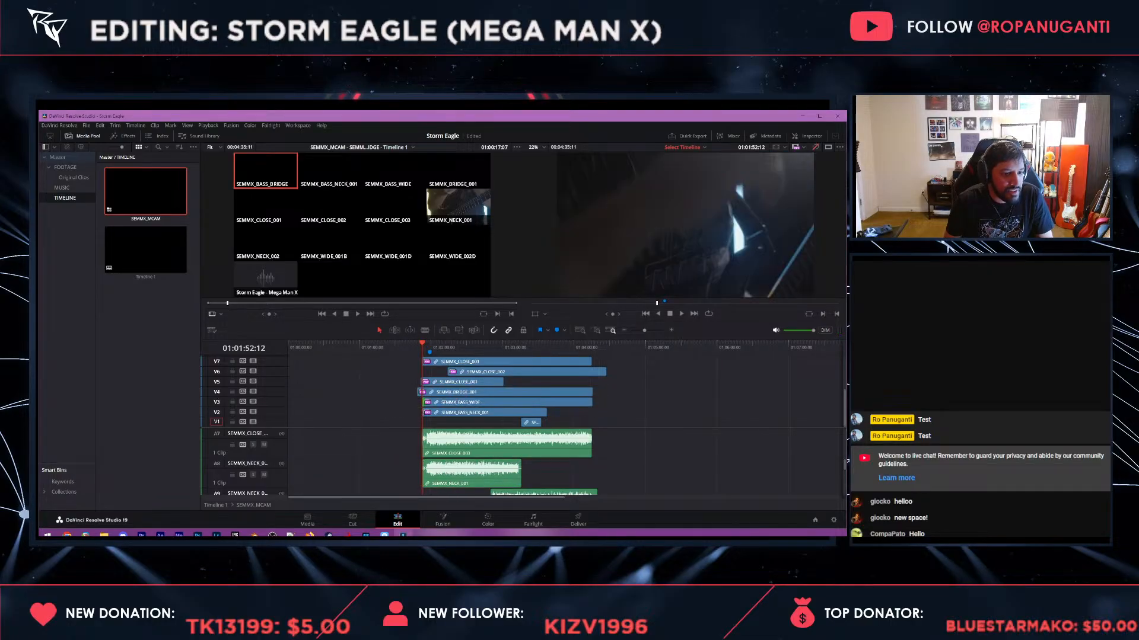
- Return the playhead to the song-start marker and trim the starts of SEMMX_WIDE_002D, SEMMX_WIDE_001D, SEMMX_WIDE_001B and SEMMX_NECK_001 to it
scroll(415, 462, "down", 3)
scroll(264, 451, "down", 2)
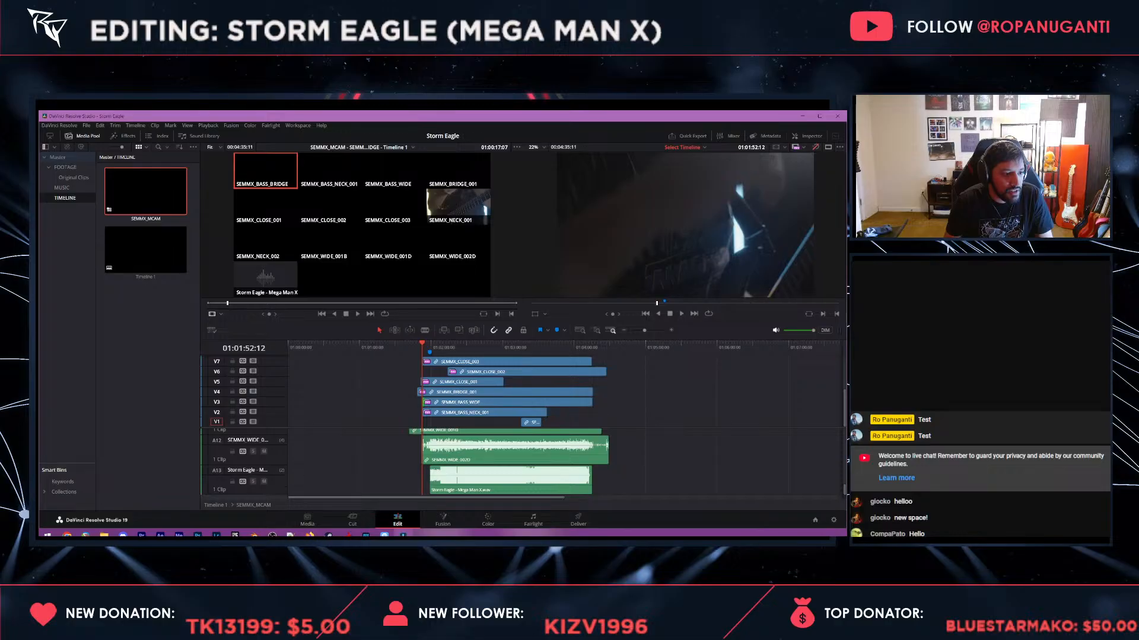
key("space")
scroll(427, 439, "up", 3)
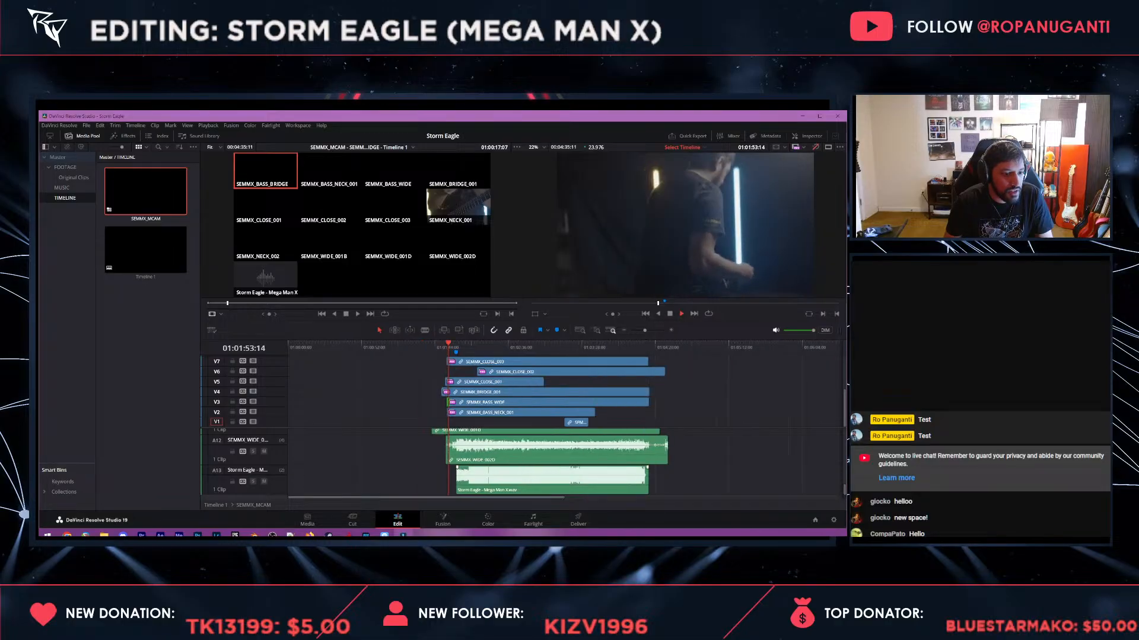
left_click_drag(546, 347, 552, 347)
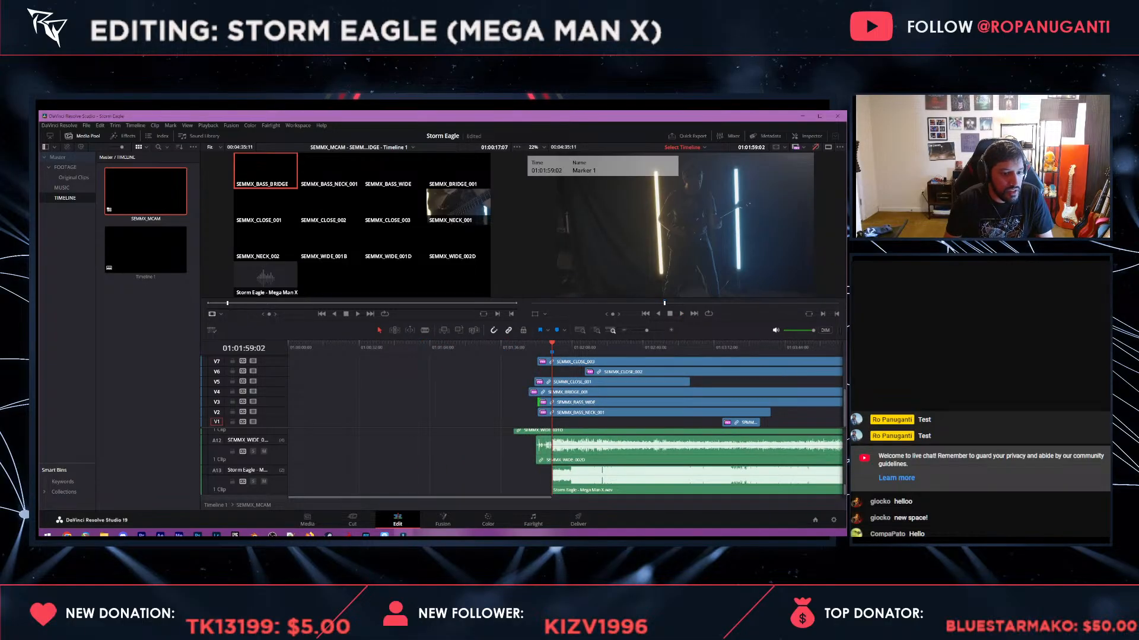
left_click_drag(537, 456, 553, 456)
scroll(552, 456, "down", 4)
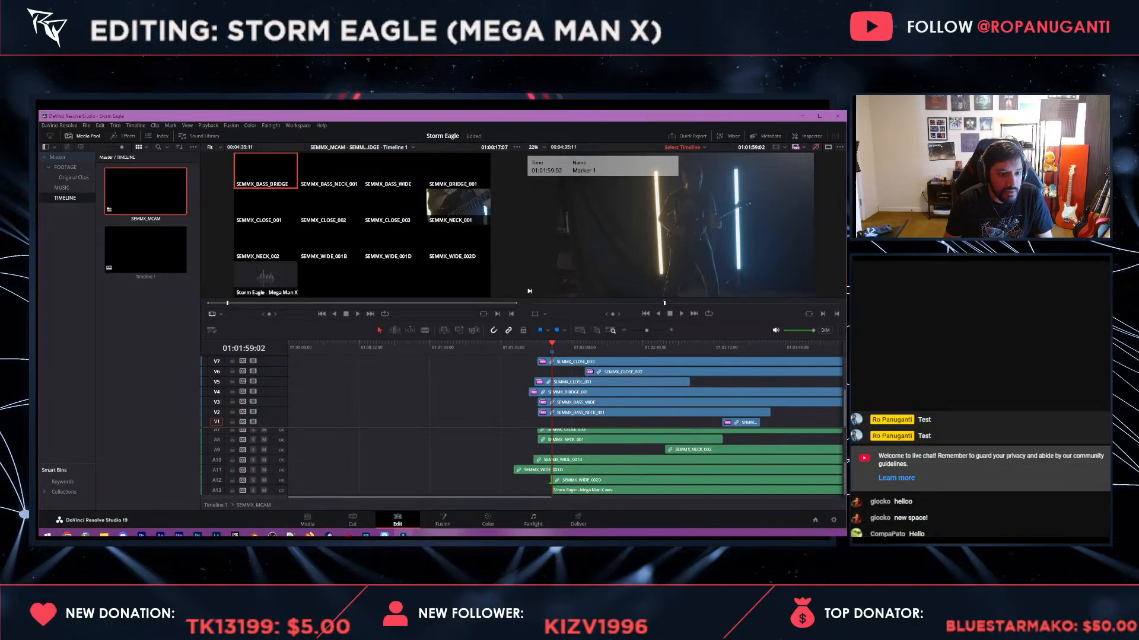
left_click_drag(515, 470, 552, 440)
- Trim the starts of SEMMX_CLOSE_003, SEMMX_CLOSE_001, SEMMX_BRIDGE_001, SEMMX_BASS_WIDE and SEMMX_BASS_NECK_001 to the marker at 01:01:59:02
left_click_drag(538, 361, 552, 362)
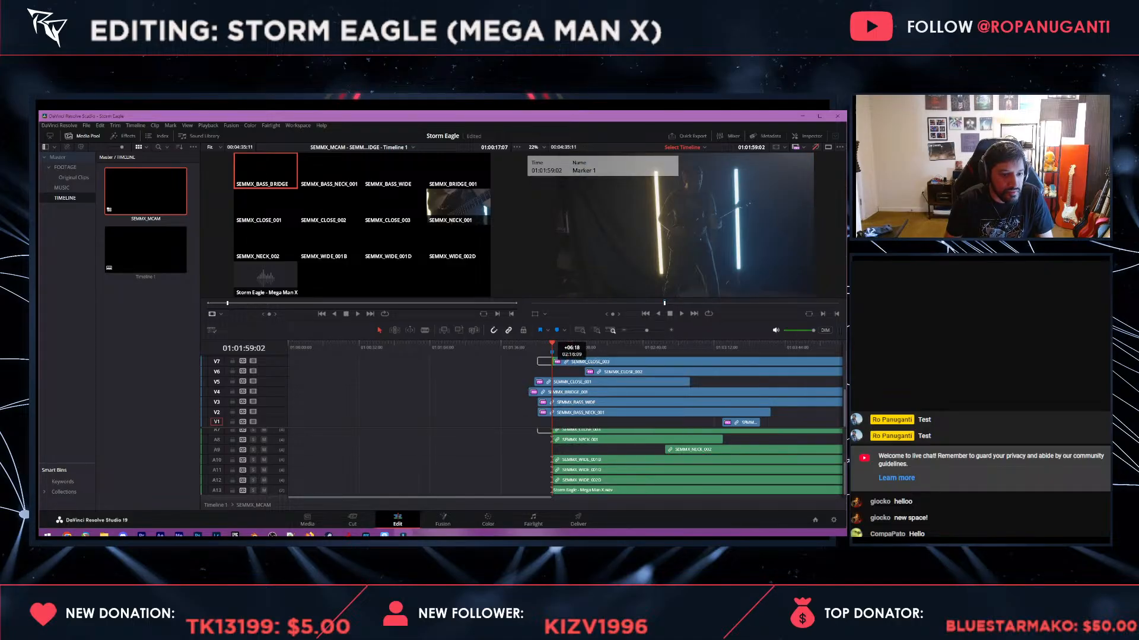
scroll(565, 462, "up", 6)
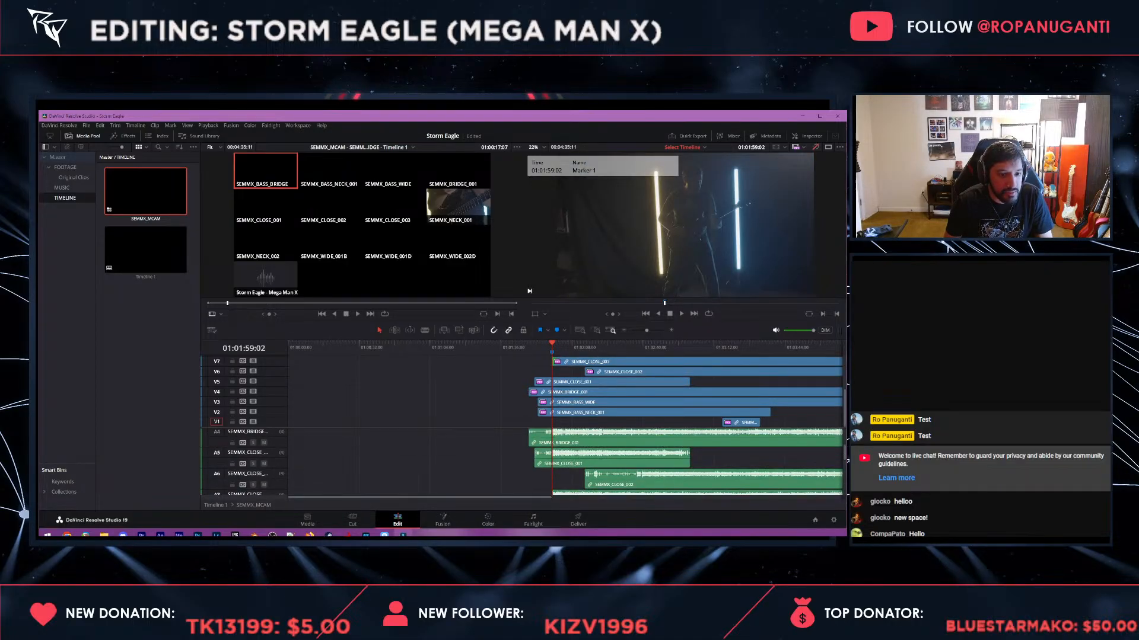
left_click_drag(535, 382, 552, 412)
scroll(558, 458, "up", 4)
scroll(629, 459, "up", 1)
scroll(629, 460, "down", 4)
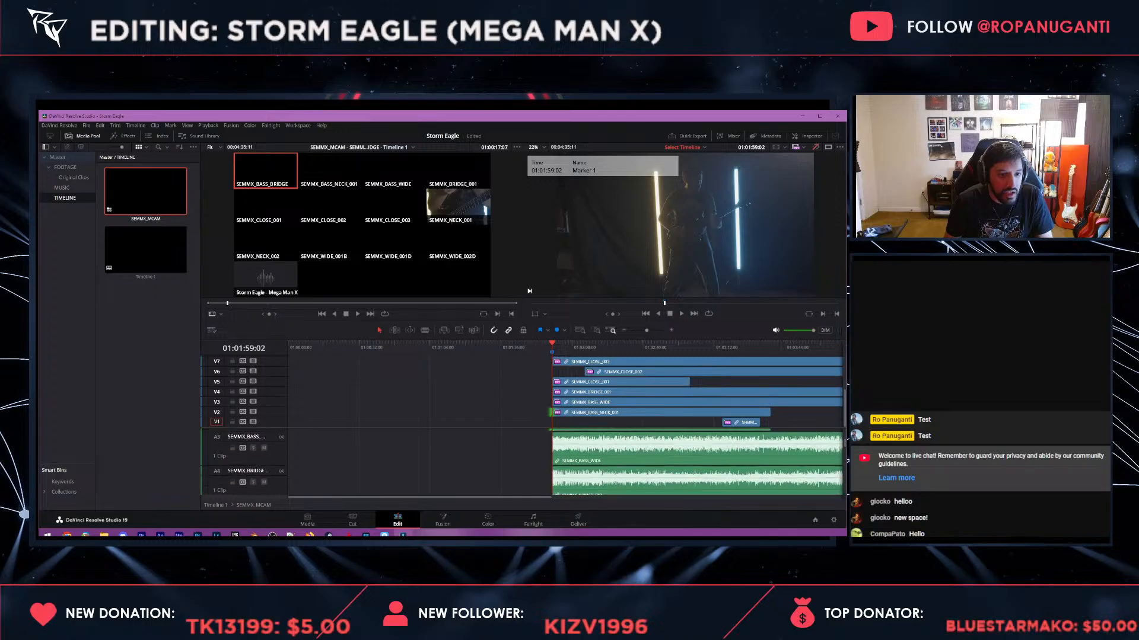
- Check that all angle tracks are trimmed to the song's start and save the project
scroll(629, 460, "right", 4)
scroll(629, 460, "down", 2)
scroll(629, 459, "up", 2)
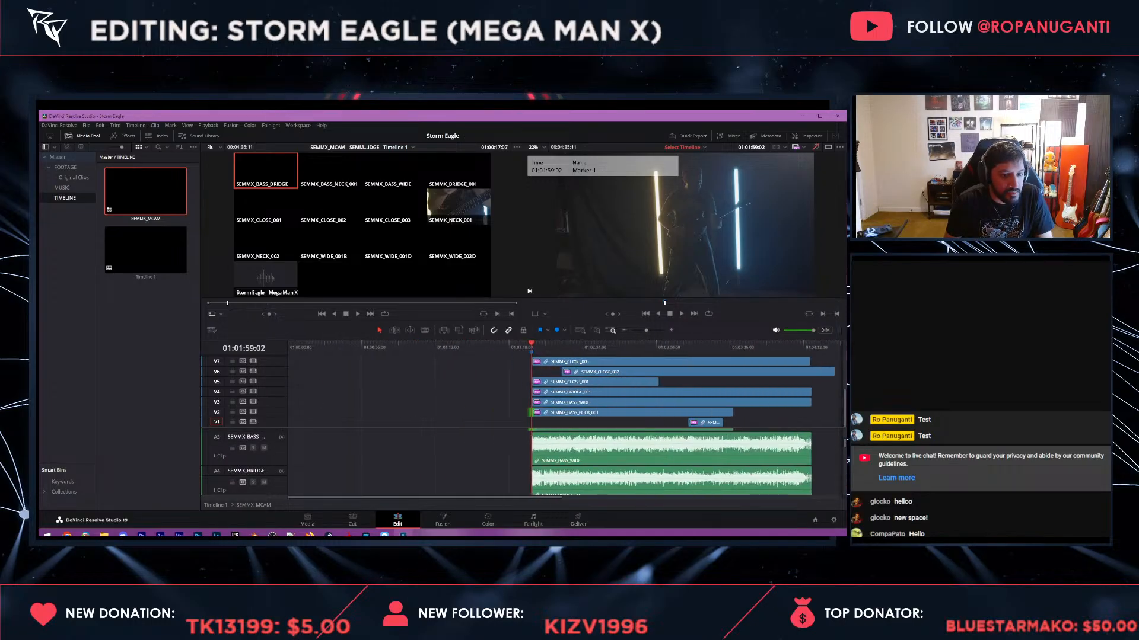
scroll(629, 459, "right", 1)
scroll(628, 460, "up", 3)
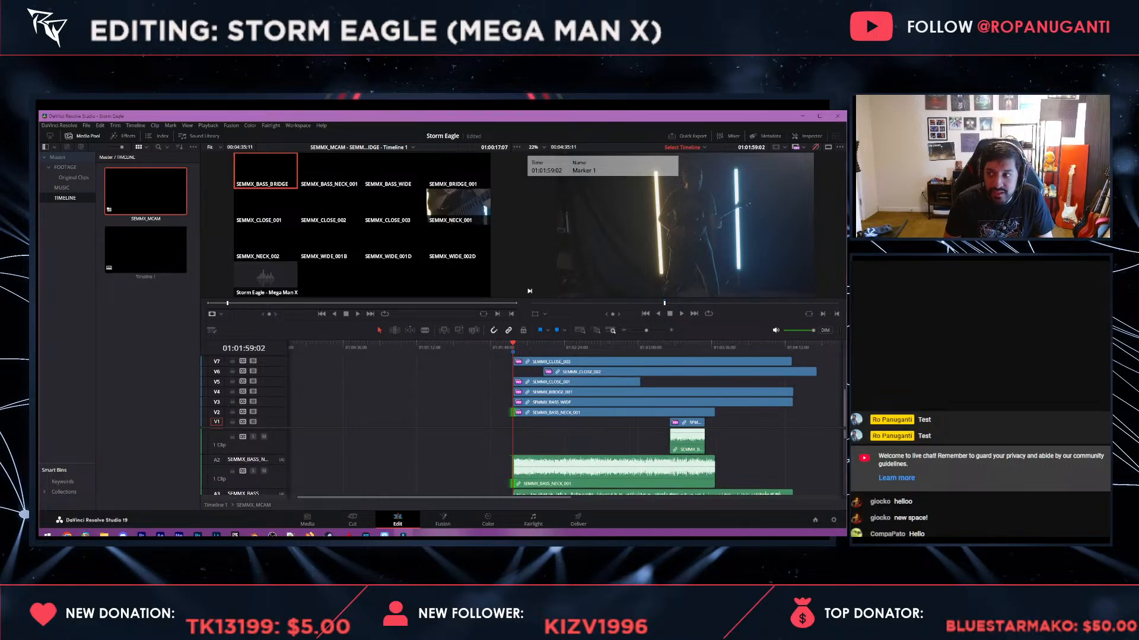
scroll(629, 459, "right", 1)
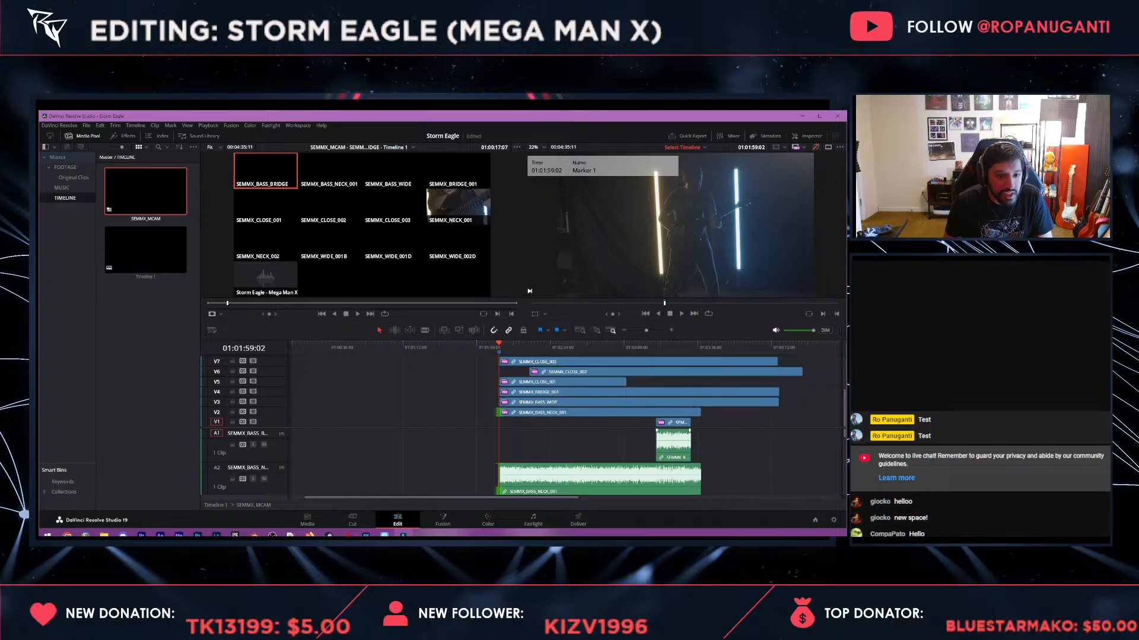
key("ctrl+s")
scroll(629, 460, "down", 5)
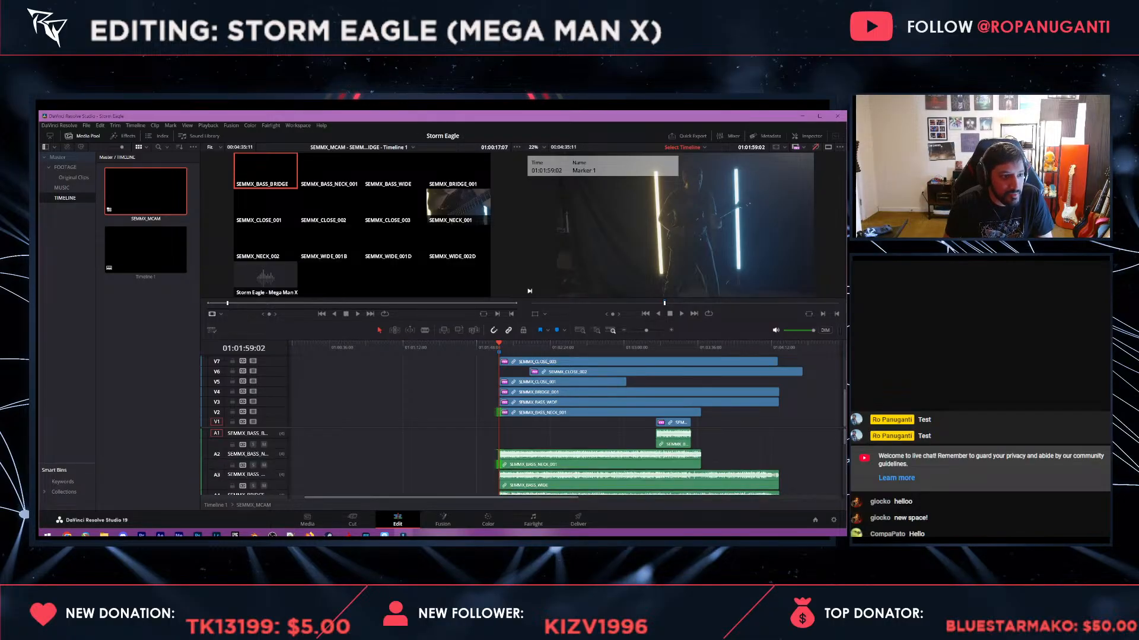
scroll(628, 460, "down", 3)
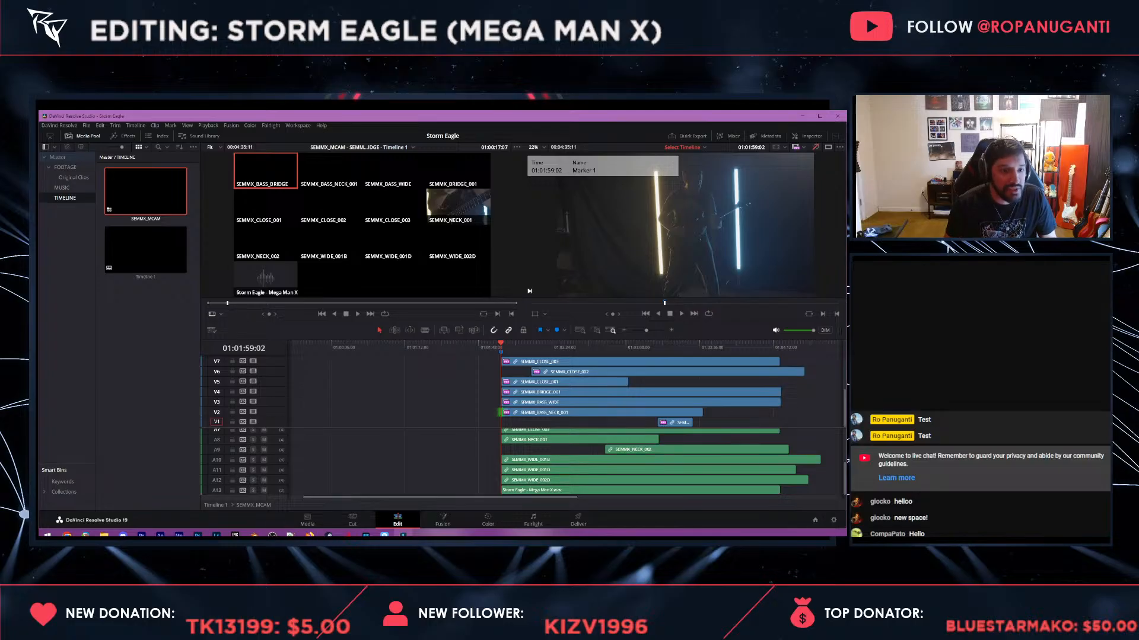
- Open Timeline 1 from the TIMELINE bin and delete the multicam clip's video and audio
left_click(145, 249)
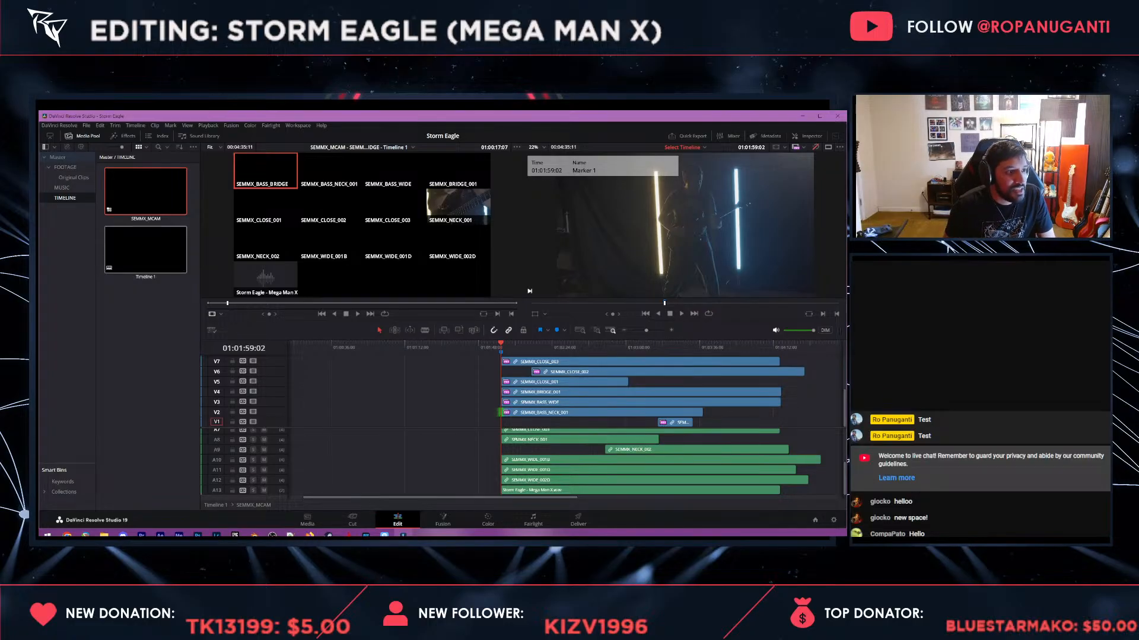
double_click(147, 249)
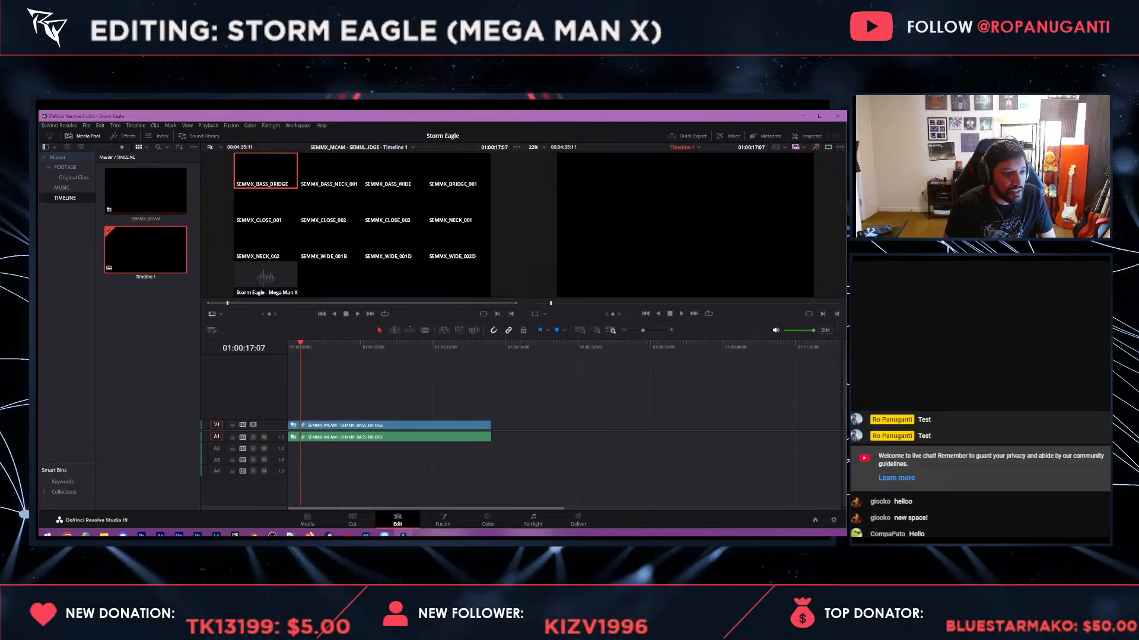
left_click_drag(444, 384, 286, 473)
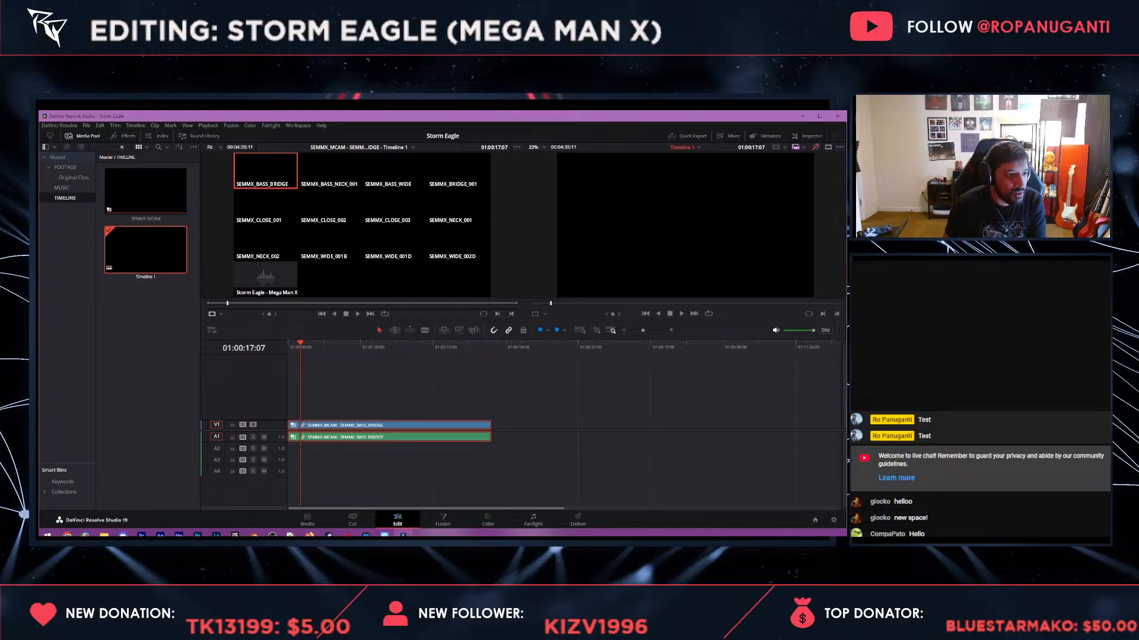
left_click_drag(300, 346, 353, 347)
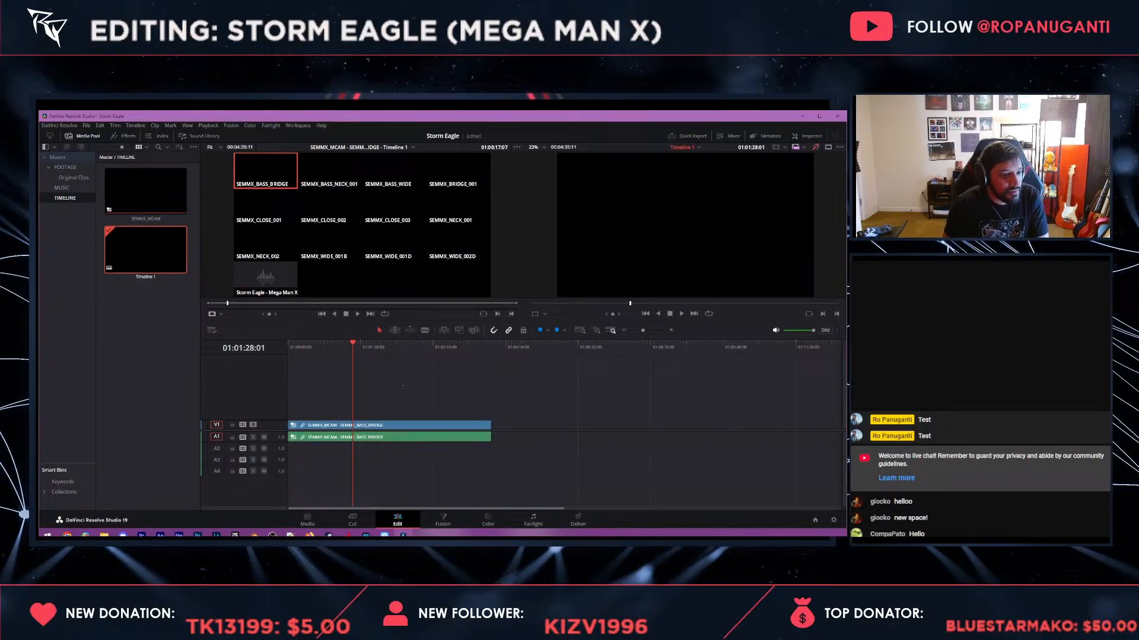
key("Delete")
- Place SEMMX_MCAM at the start of Timeline 1, move the playhead to 01:03:19:00 and enlarge the Video 1 and Audio 1 tracks
left_click_drag(145, 191, 290, 425)
left_click_drag(352, 348, 436, 348)
scroll(435, 347, "up", 1)
scroll(435, 348, "up", 1)
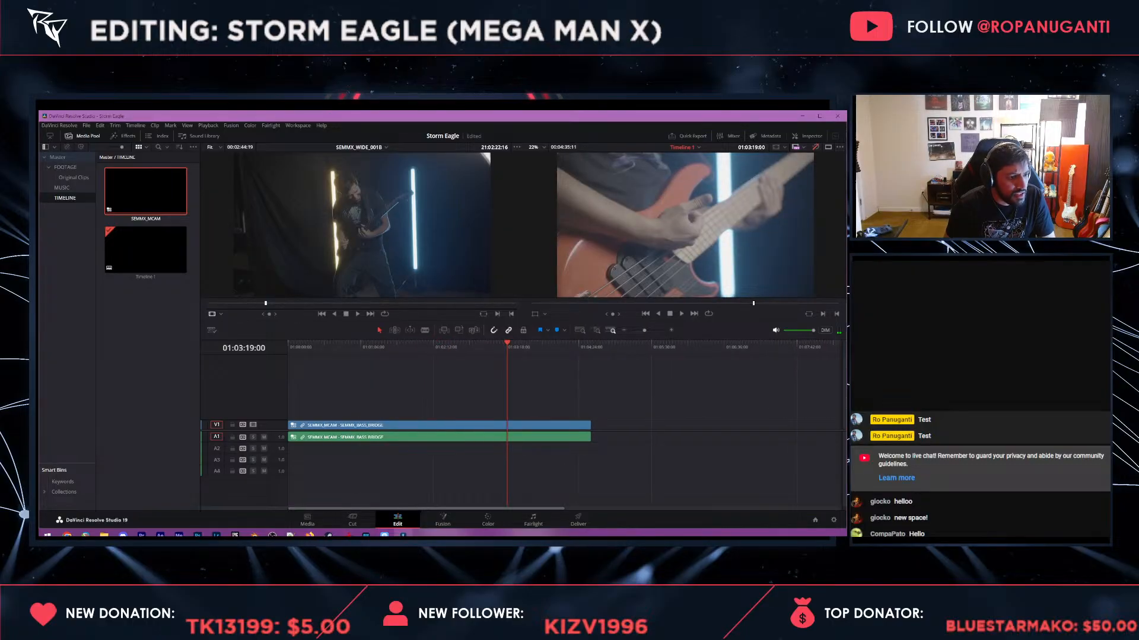
scroll(438, 424, "up", 7)
scroll(438, 403, "down", 1)
scroll(439, 437, "up", 4)
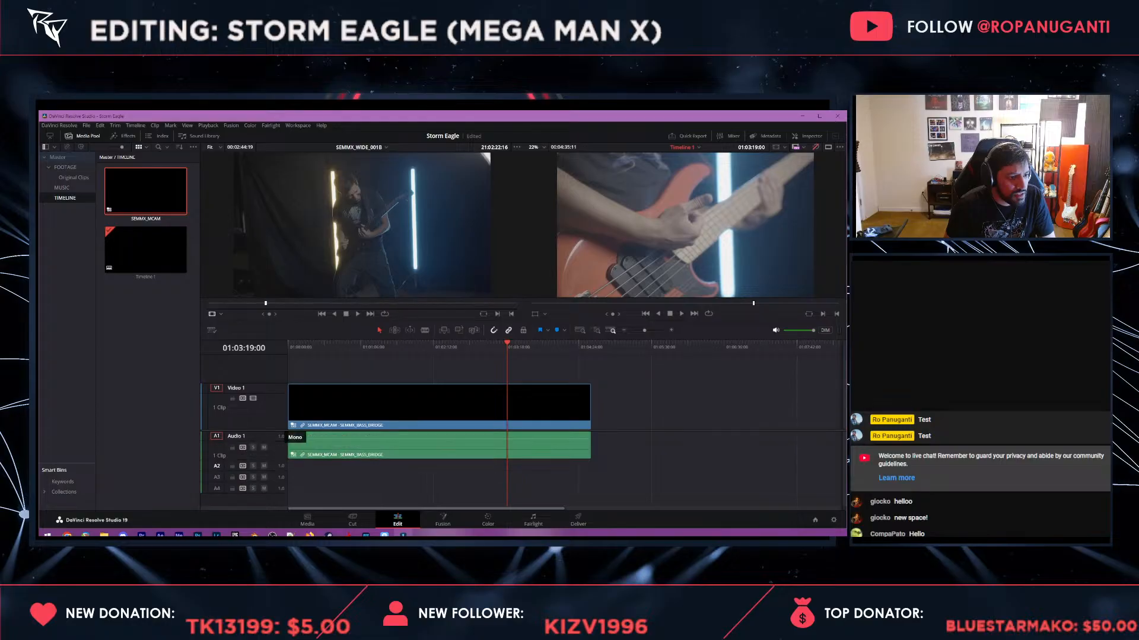
- Try to cut the multicam clip to the Storm Eagle - Mega Man X angle at 01:03:23:17, and undo the cut
left_click(457, 406)
left_click_drag(475, 347, 502, 347)
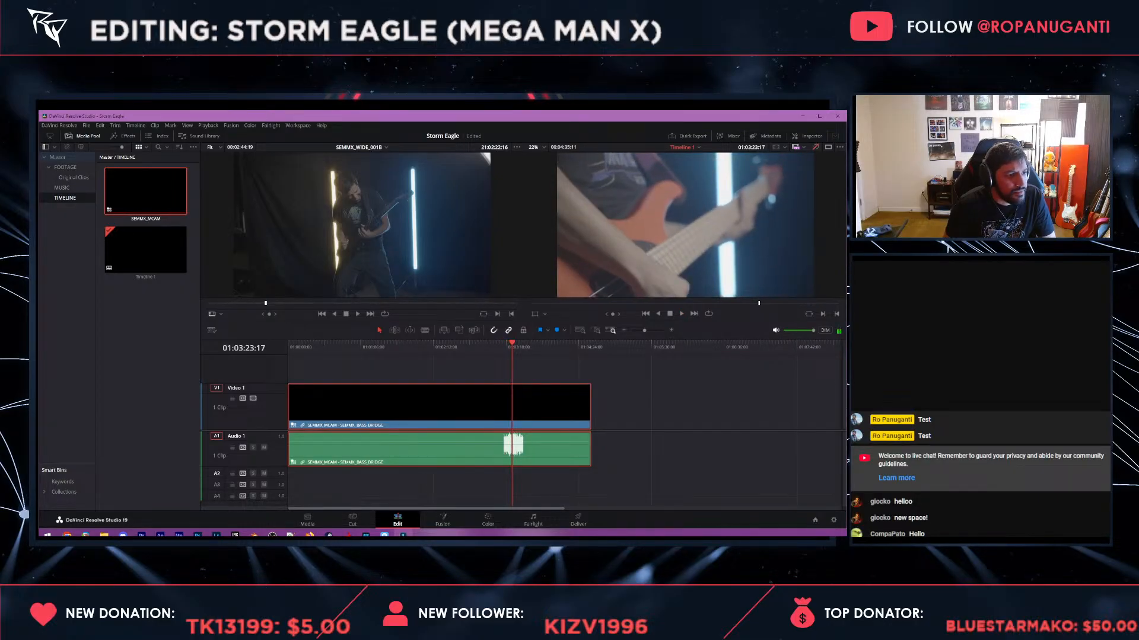
left_click(220, 314)
left_click(238, 355)
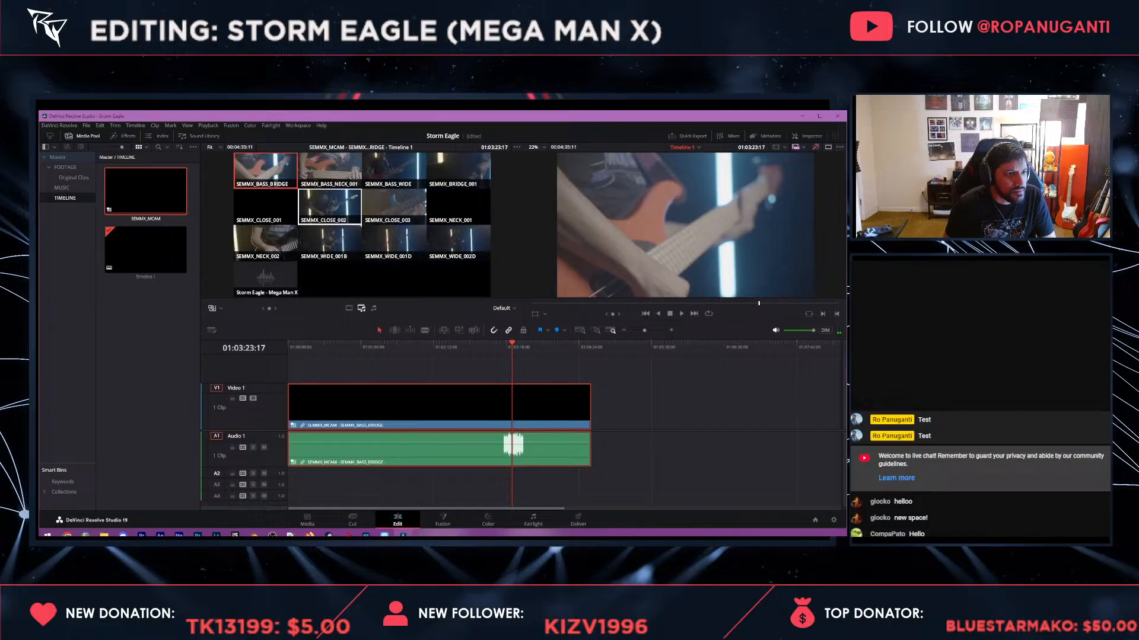
left_click(265, 277)
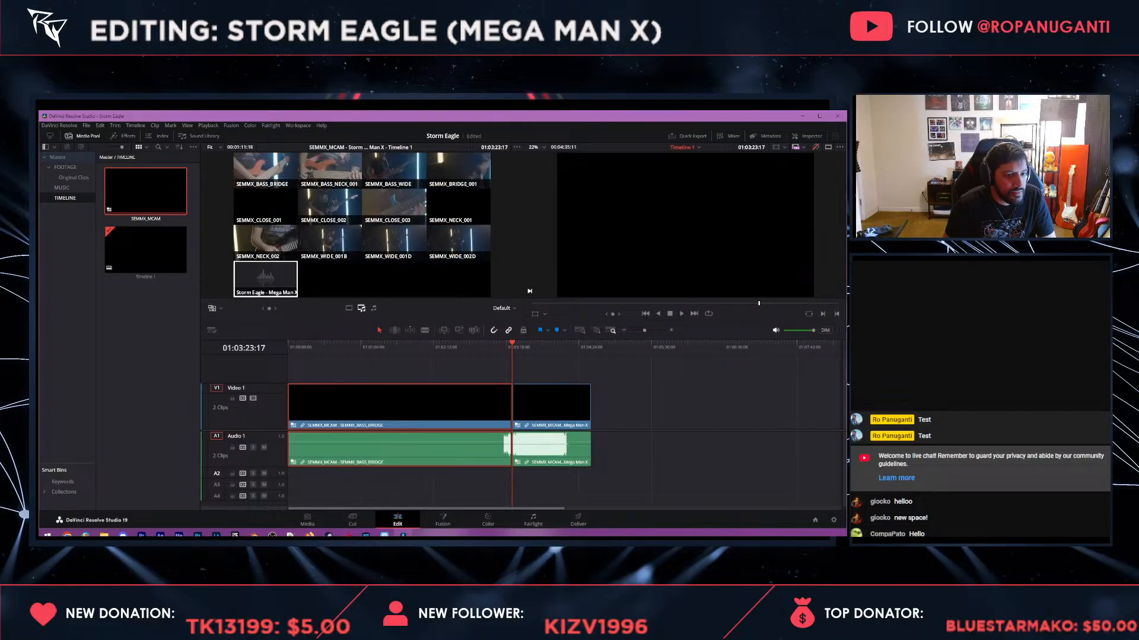
key("ctrl+z")
key("v")
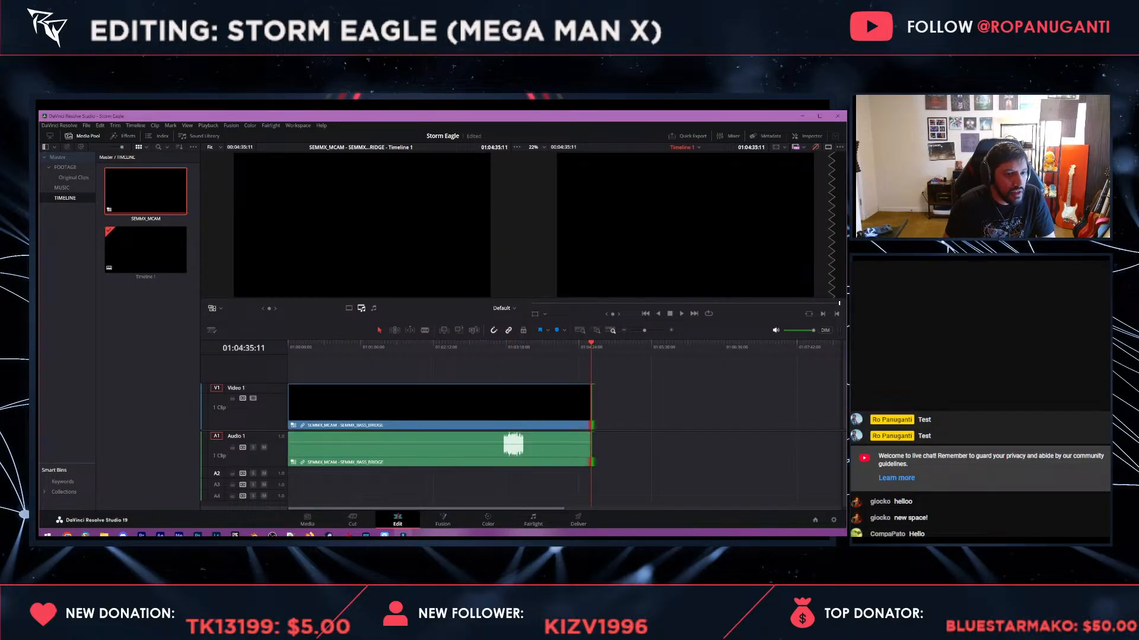
left_click(505, 347)
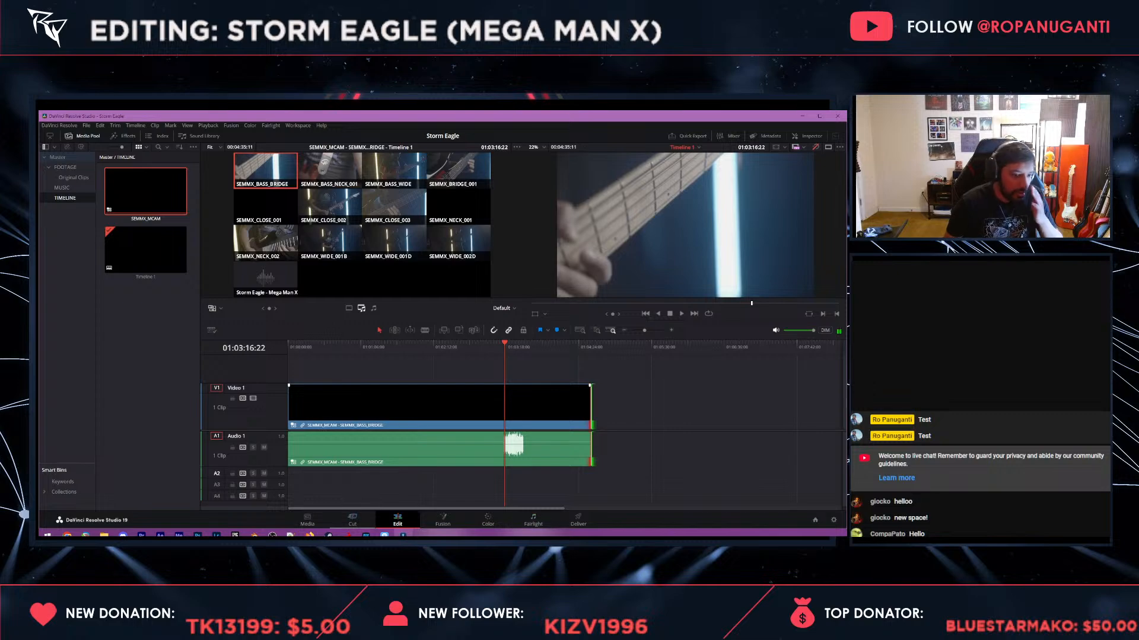
- Open SEMMX_MCAM in its own timeline and check its video and audio angle tracks
right_click(148, 200)
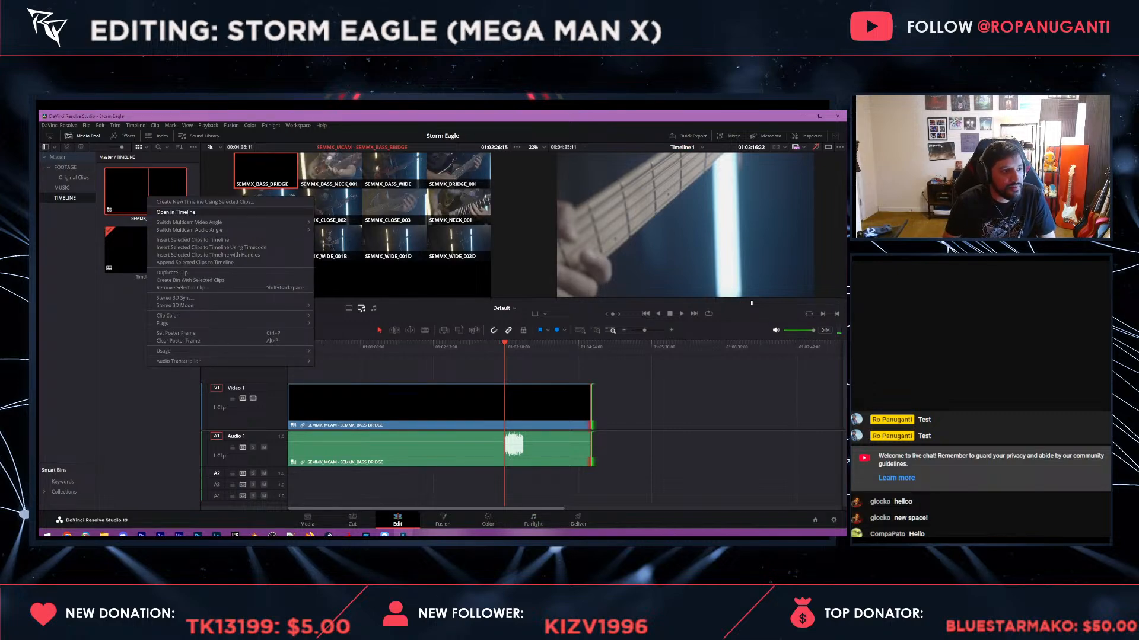
left_click(175, 212)
scroll(563, 462, "down", 4)
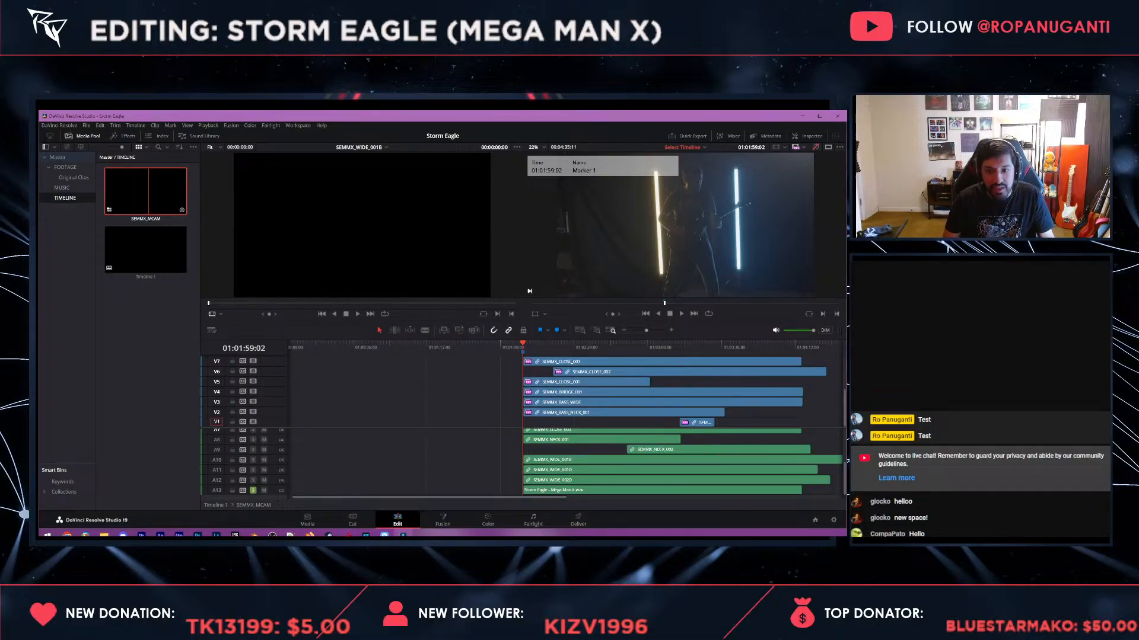
scroll(593, 391, "up", 4)
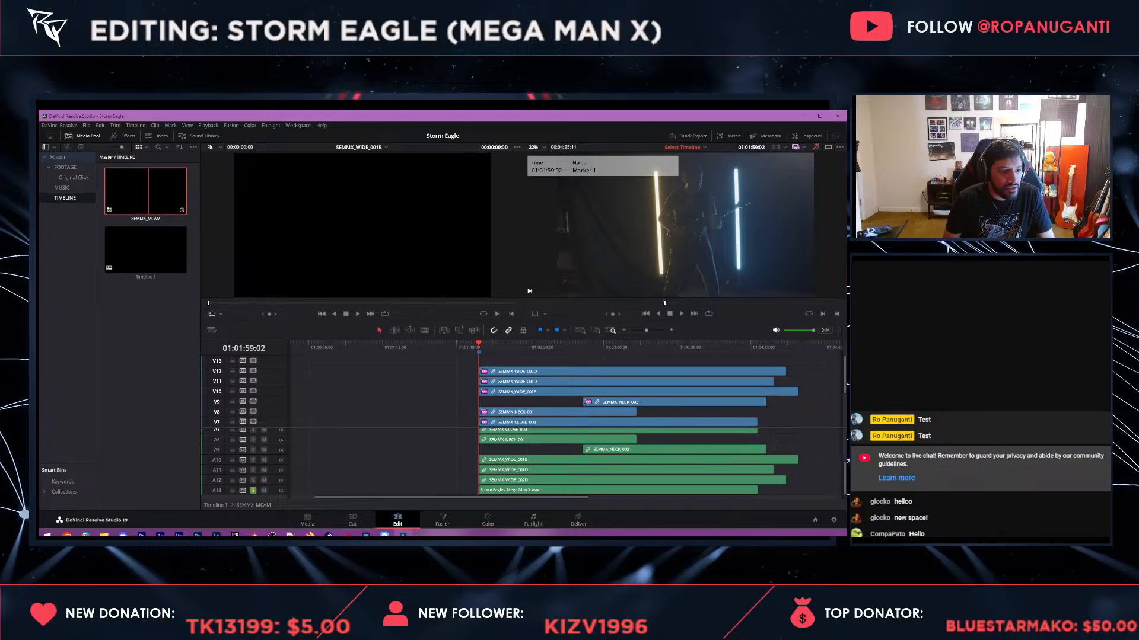
- Return to Timeline 1, delete the existing multicam clip and place SEMMX_MCAM again at 01:00:00:00
double_click(147, 250)
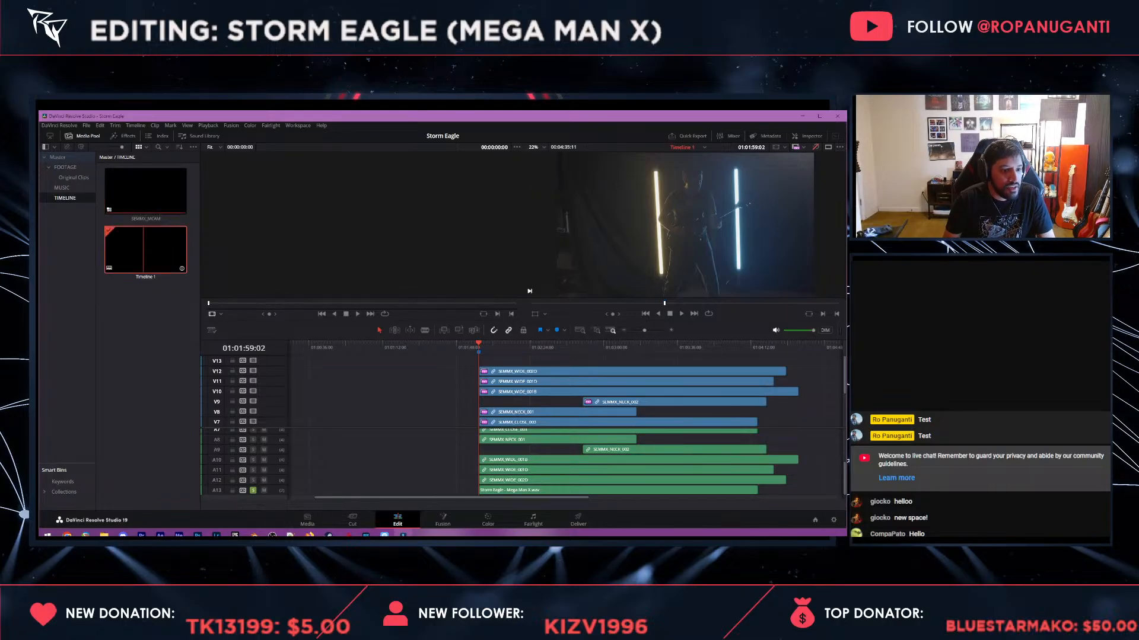
left_click_drag(424, 348, 338, 347)
left_click_drag(579, 357, 517, 394)
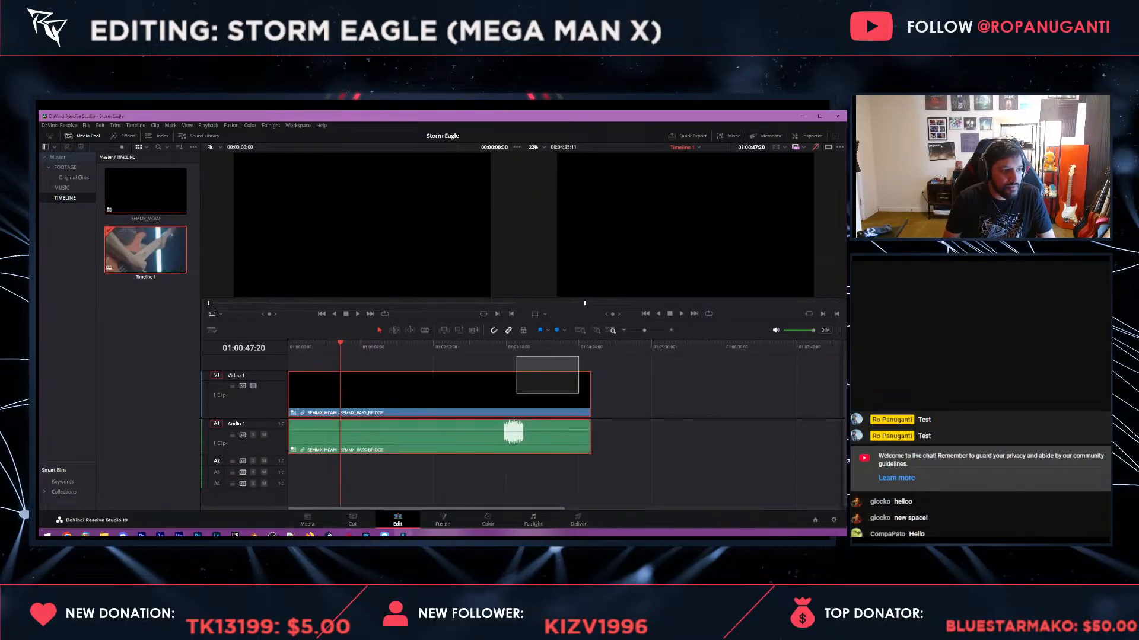
key("Delete")
left_click(146, 191)
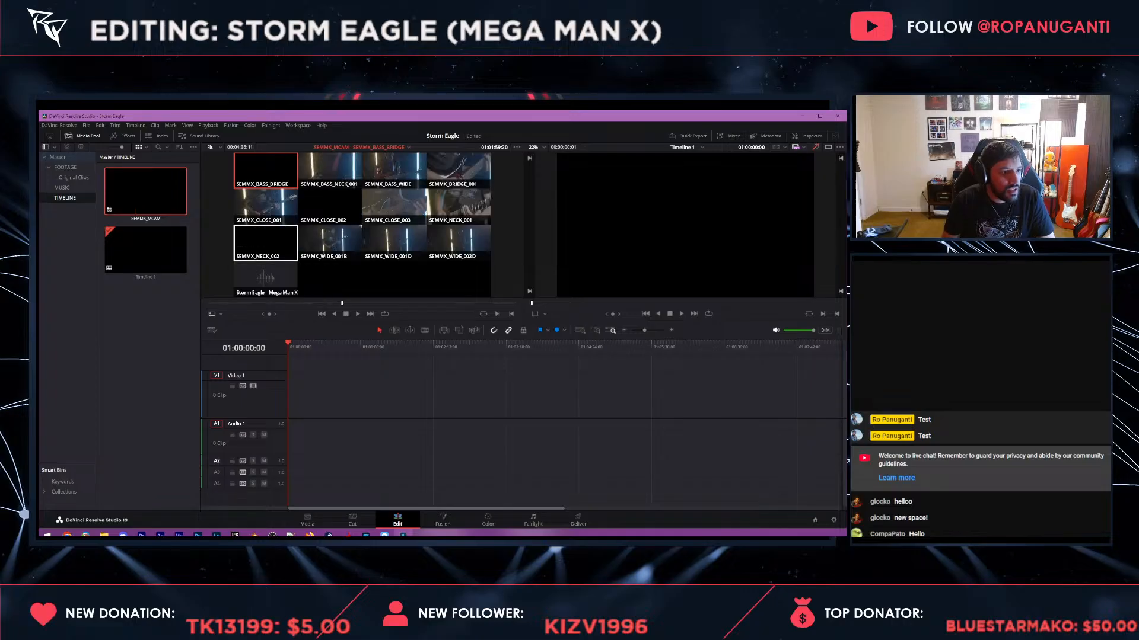
left_click_drag(145, 191, 278, 415)
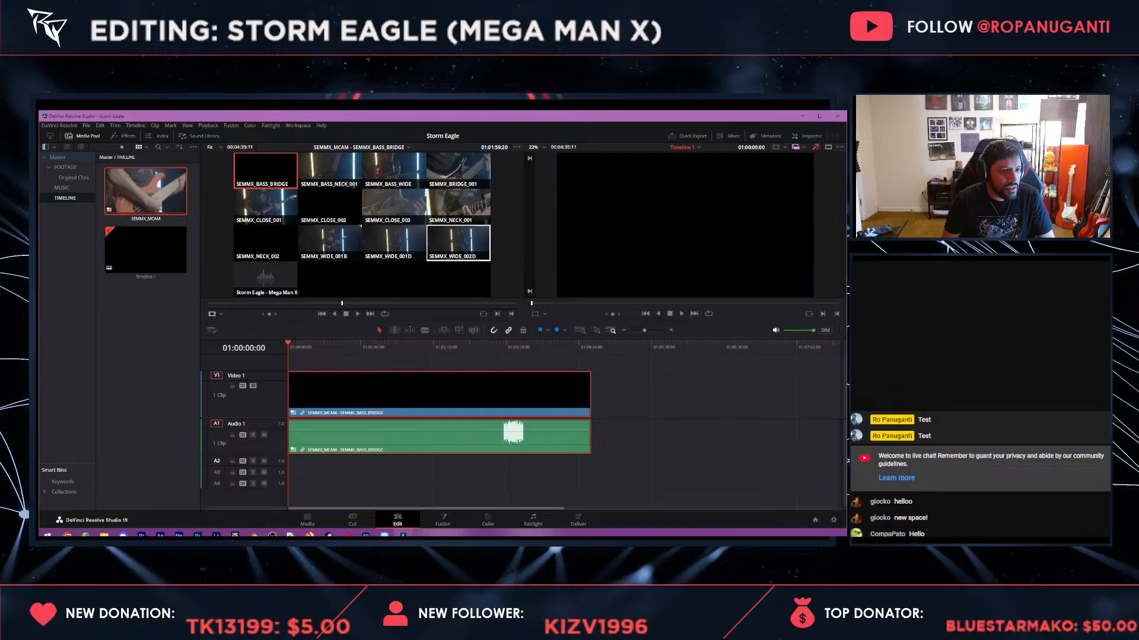
- Show the multicam angles in the source viewer and cut the video to SEMMX_WIDE_002D at 01:01:59:07
left_click(394, 242)
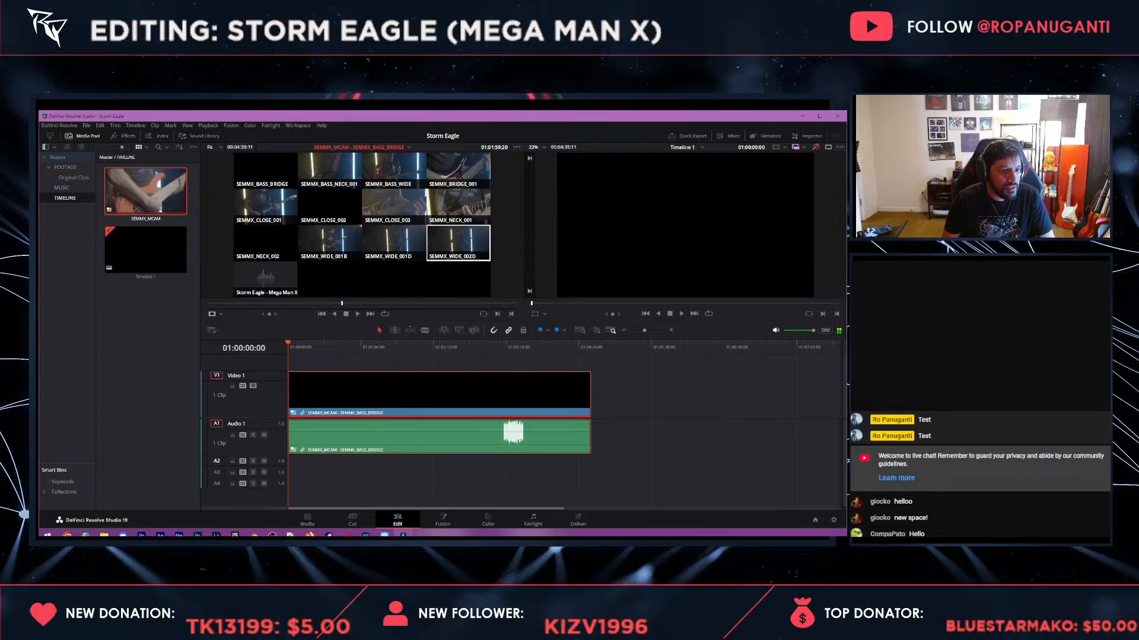
right_click(319, 407)
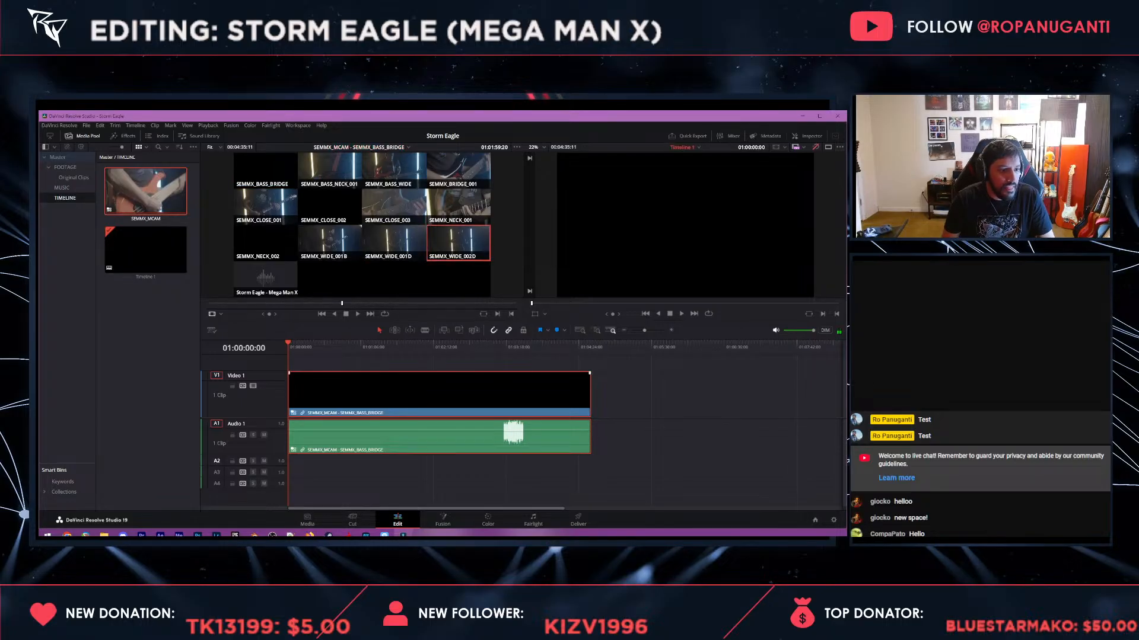
left_click(379, 479)
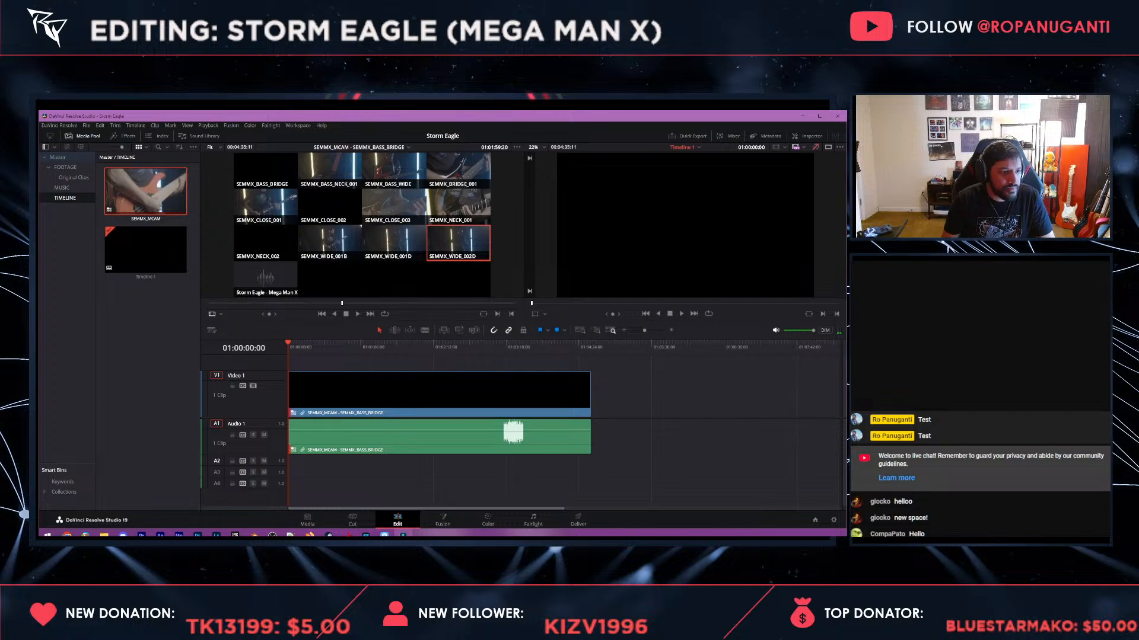
left_click(215, 314)
left_click(232, 354)
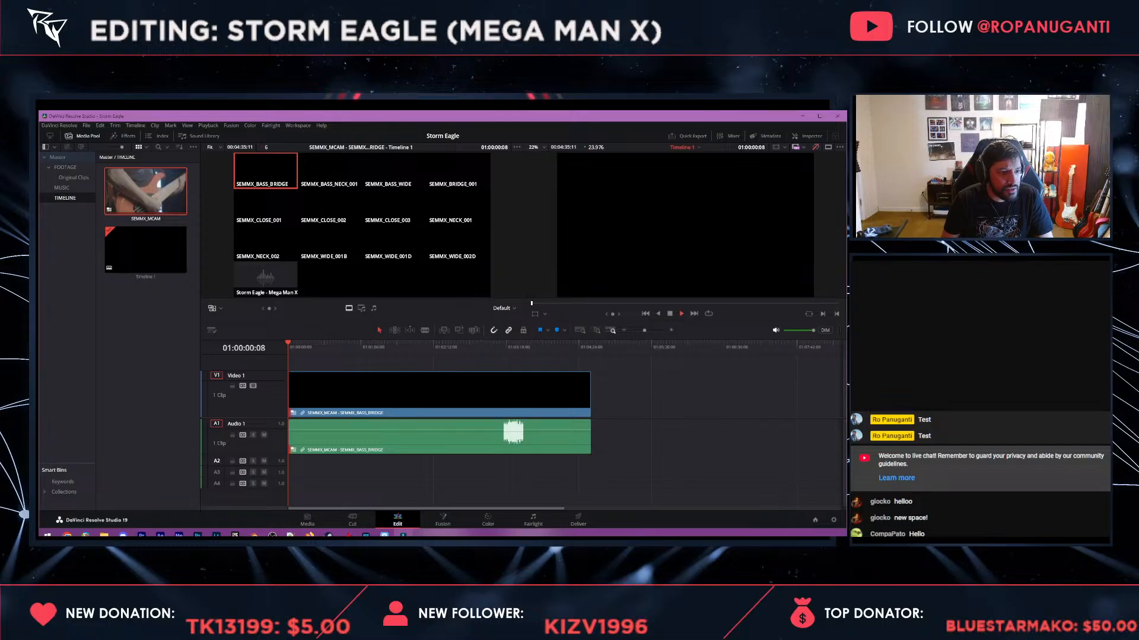
mouse_move(401, 345)
left_mouse_down()
mouse_move(494, 346)
mouse_move(419, 346)
left_mouse_up()
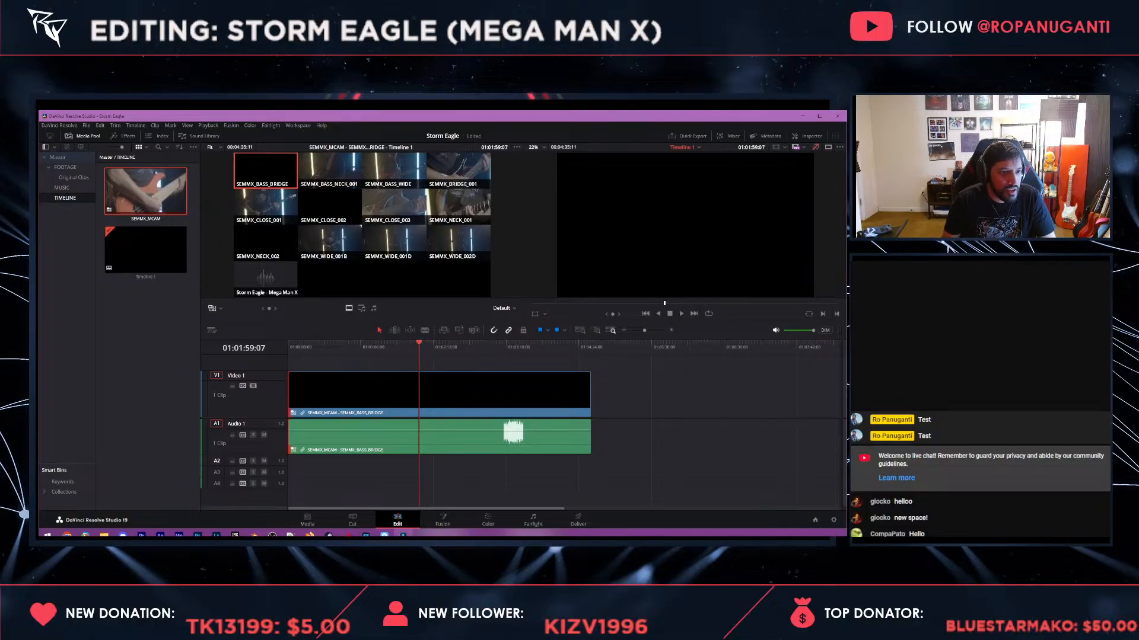
left_click(458, 243)
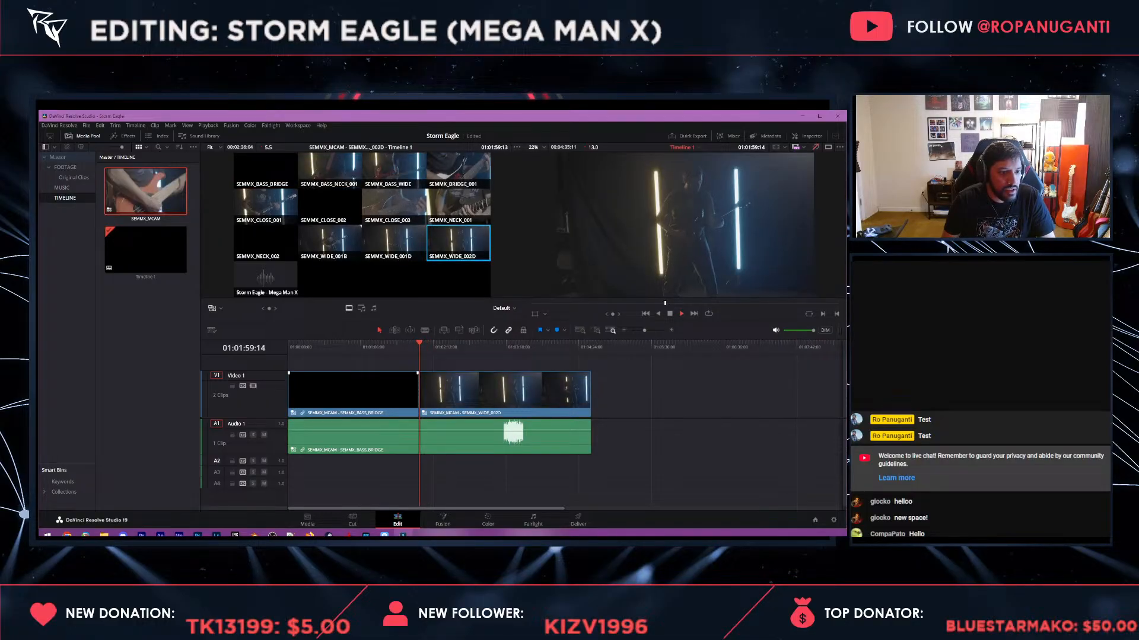
- Split the audio at 01:01:59:07, then delete the video and audio before the cut and close the gap at the timeline's start
key("ctrl+equal")
key("ctrl+equal")
key("ctrl+equal")
key("ctrl+equal")
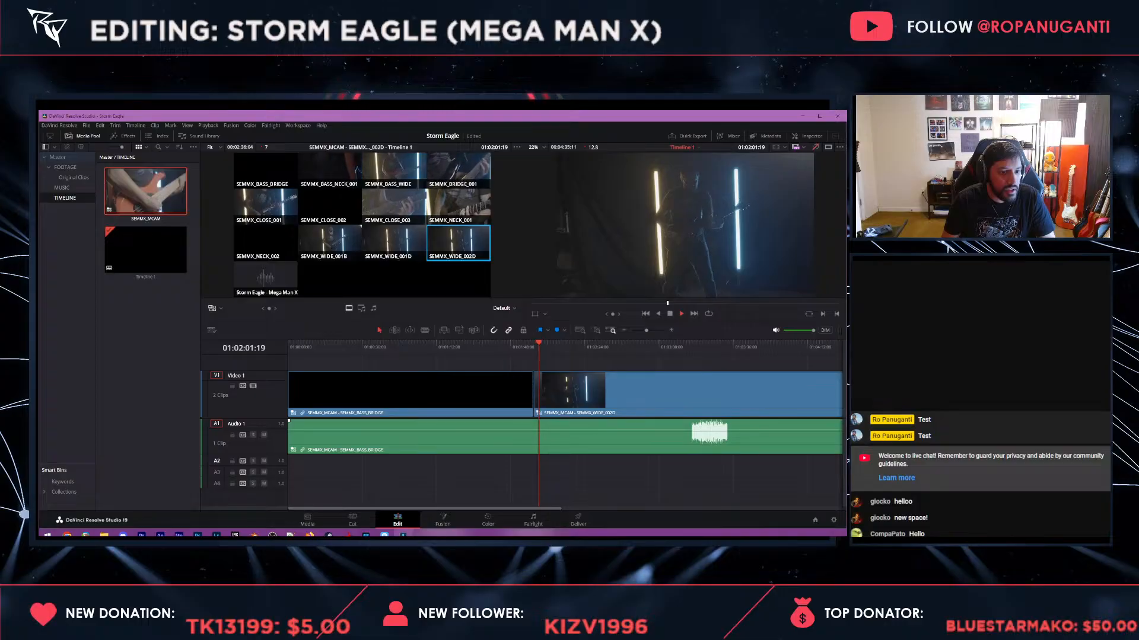
left_click(796, 147)
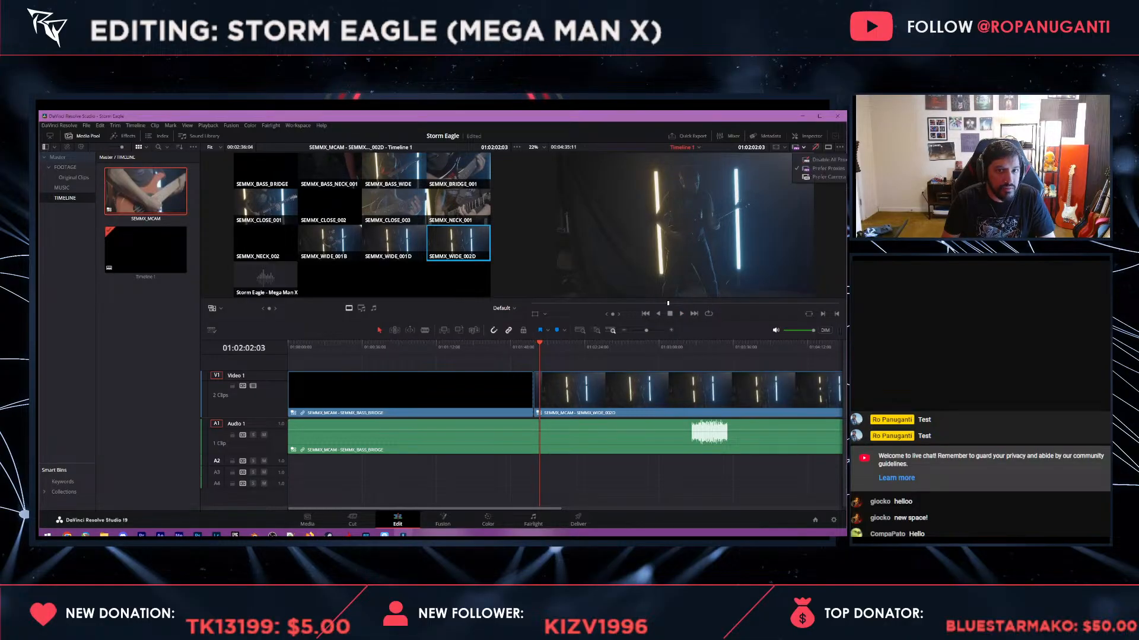
left_click(796, 147)
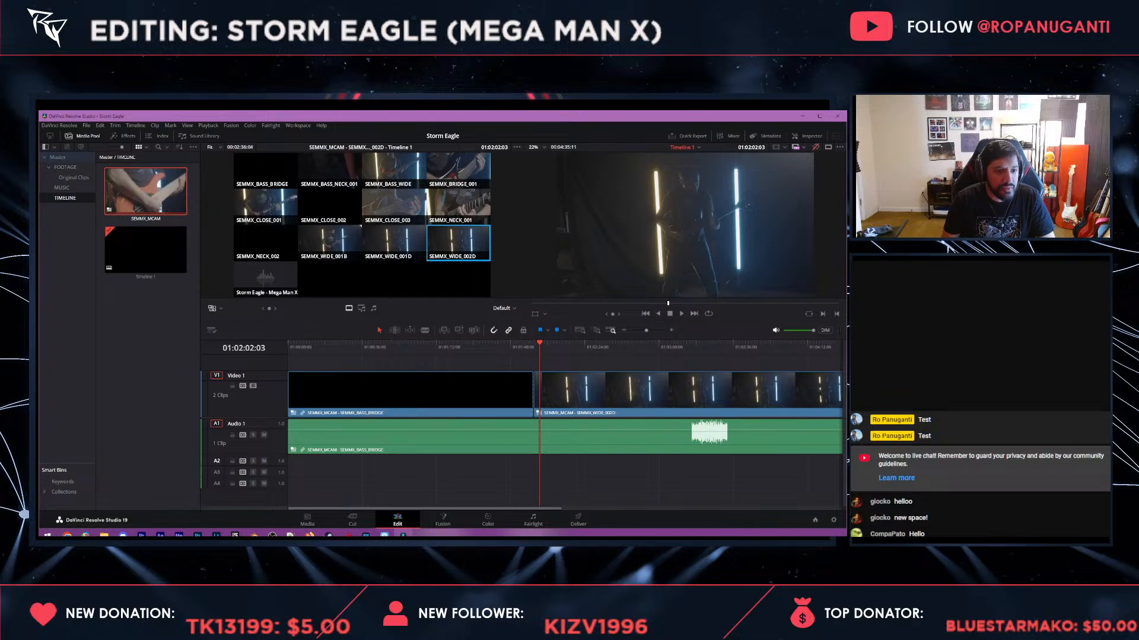
key("b")
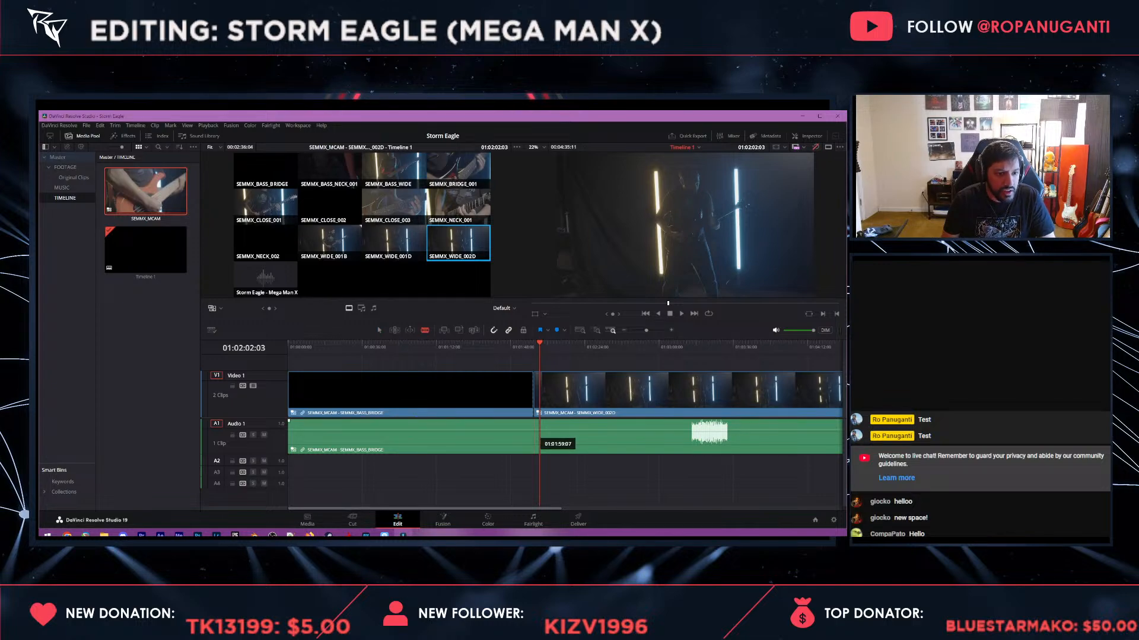
left_click(533, 435)
key("a")
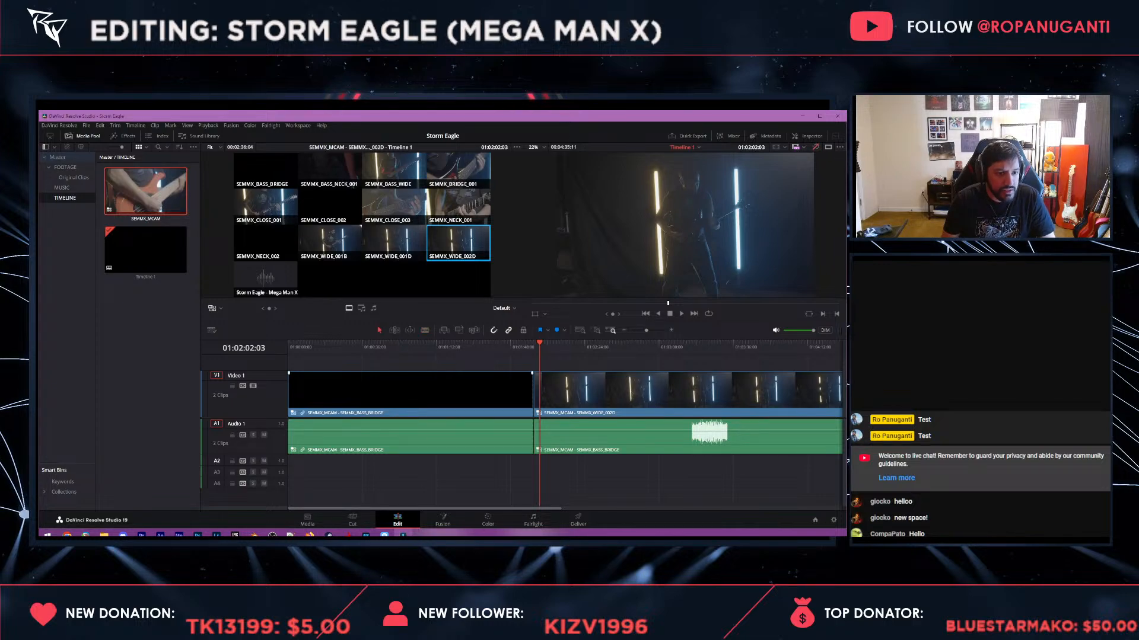
left_click(513, 433)
key("BackSpace")
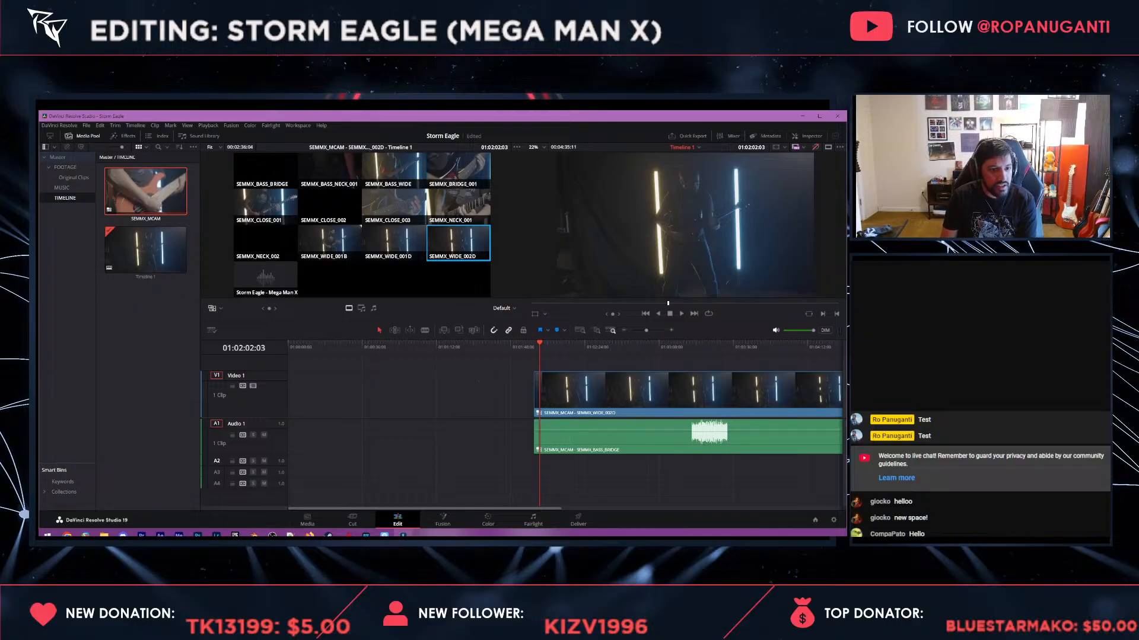
key("Home")
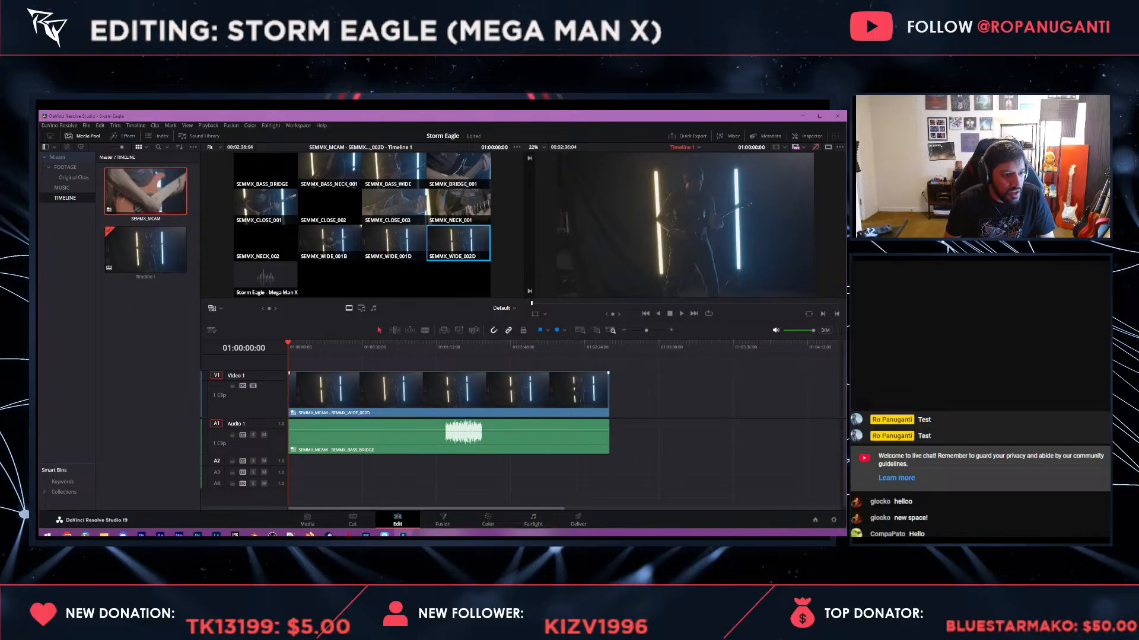
- Display the individual audio channels of the multicam audio clip on Audio 1
left_click(454, 436, "alt")
right_click(314, 438)
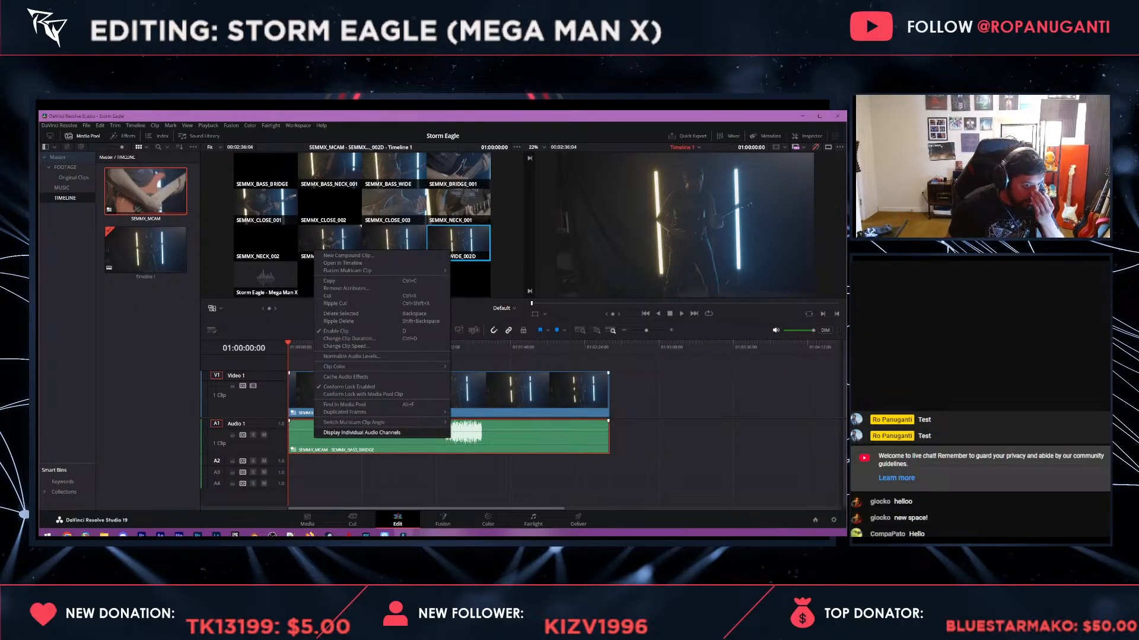
left_click(362, 432)
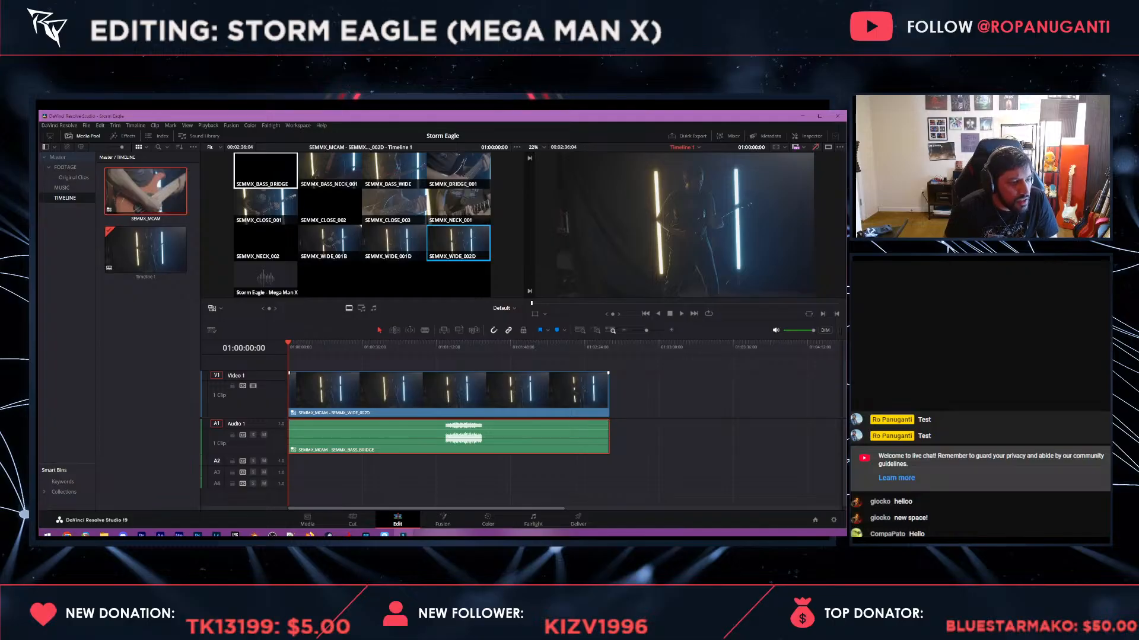
- Open SEMMX_MCAM in its own timeline and delete all camera audio clips, keeping only the Storm Eagle - Mega Man X song
left_click(139, 250)
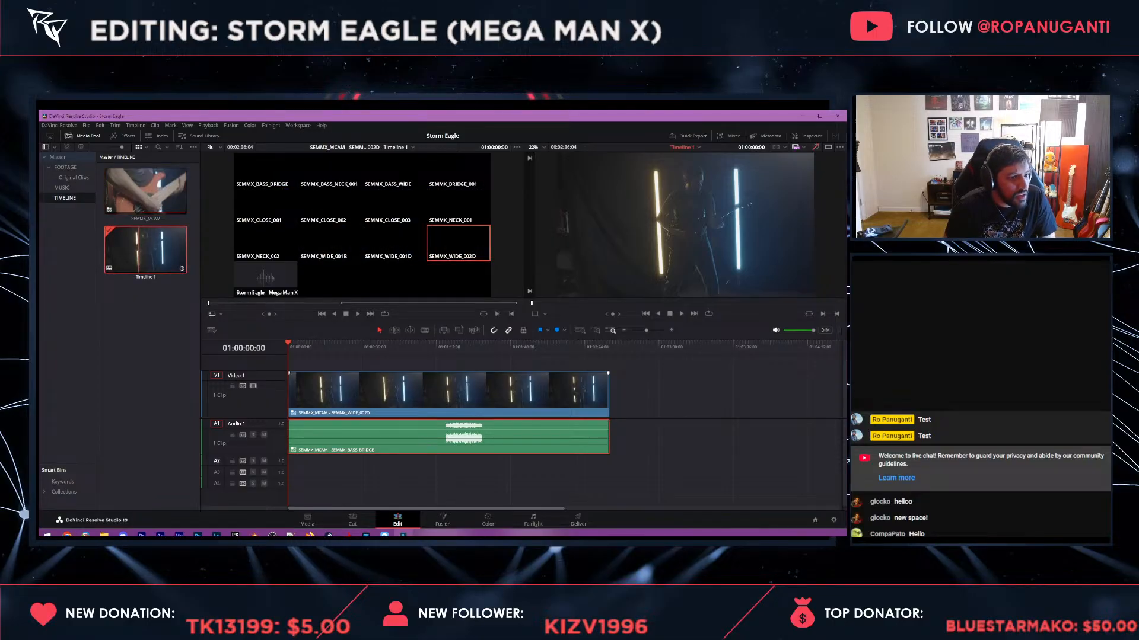
right_click(162, 259)
left_click(161, 188)
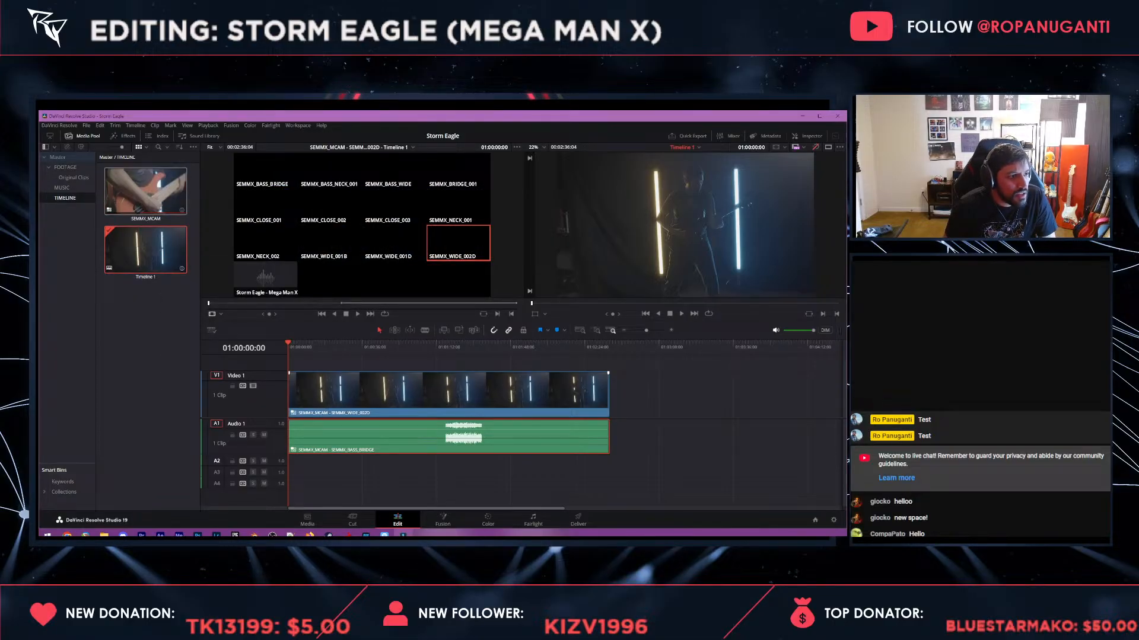
right_click(162, 188)
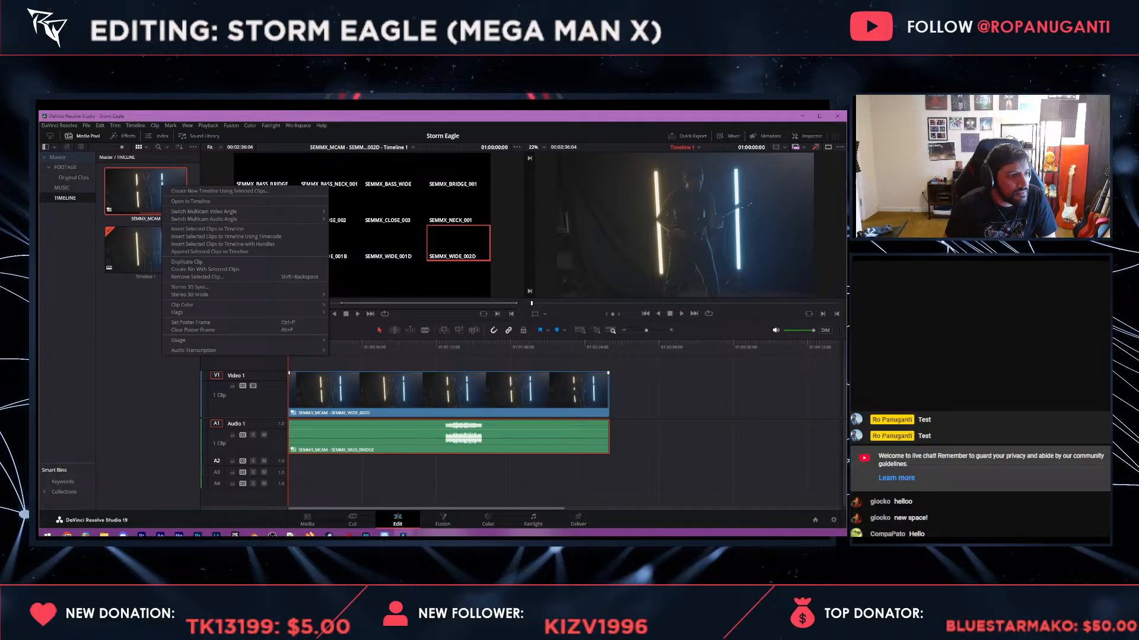
left_click(190, 201)
scroll(563, 418, "right", 3)
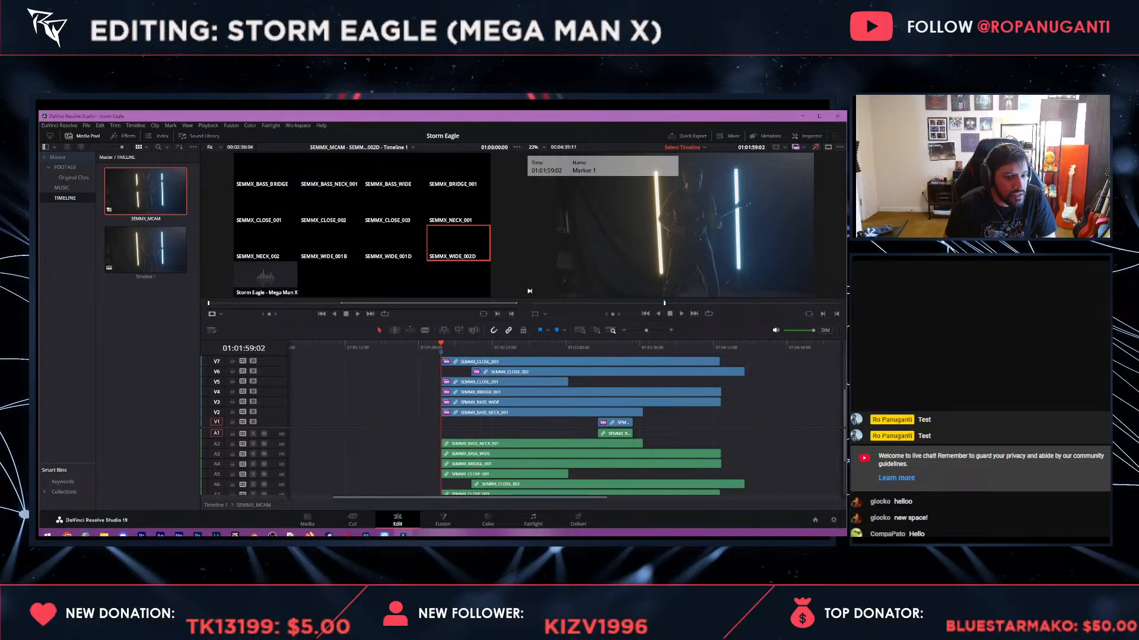
scroll(593, 463, "down", 3)
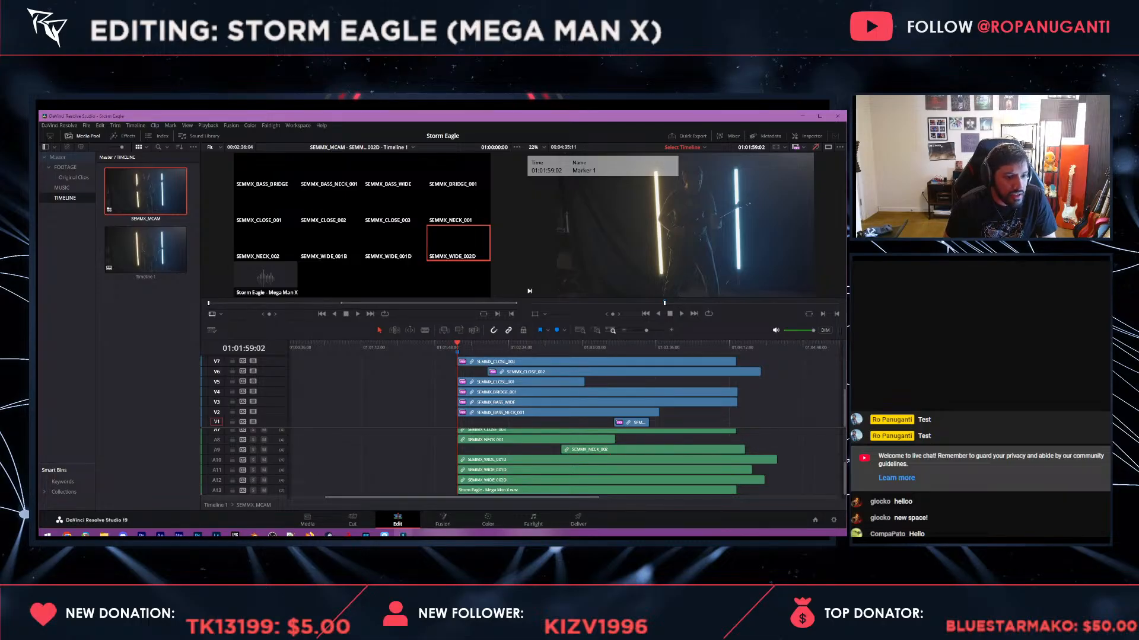
scroll(617, 462, "up", 3)
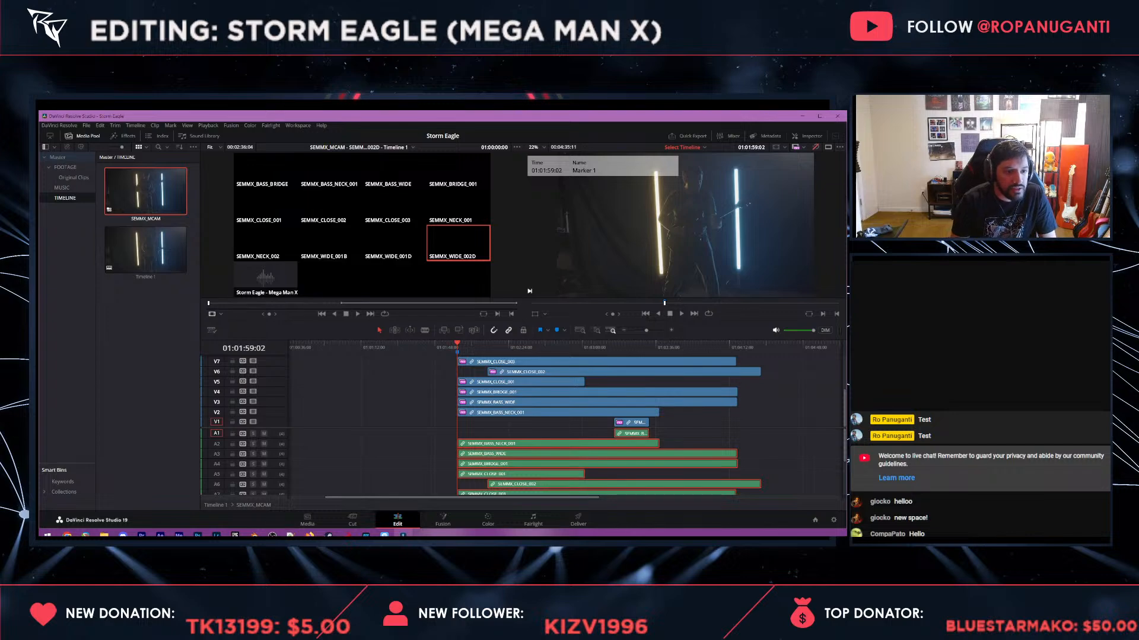
key("Delete")
- Move the Storm Eagle - Mega Man X song up to audio track A1 in SEMMX_MCAM, aligned with the camera clips' start
scroll(616, 463, "down", 3)
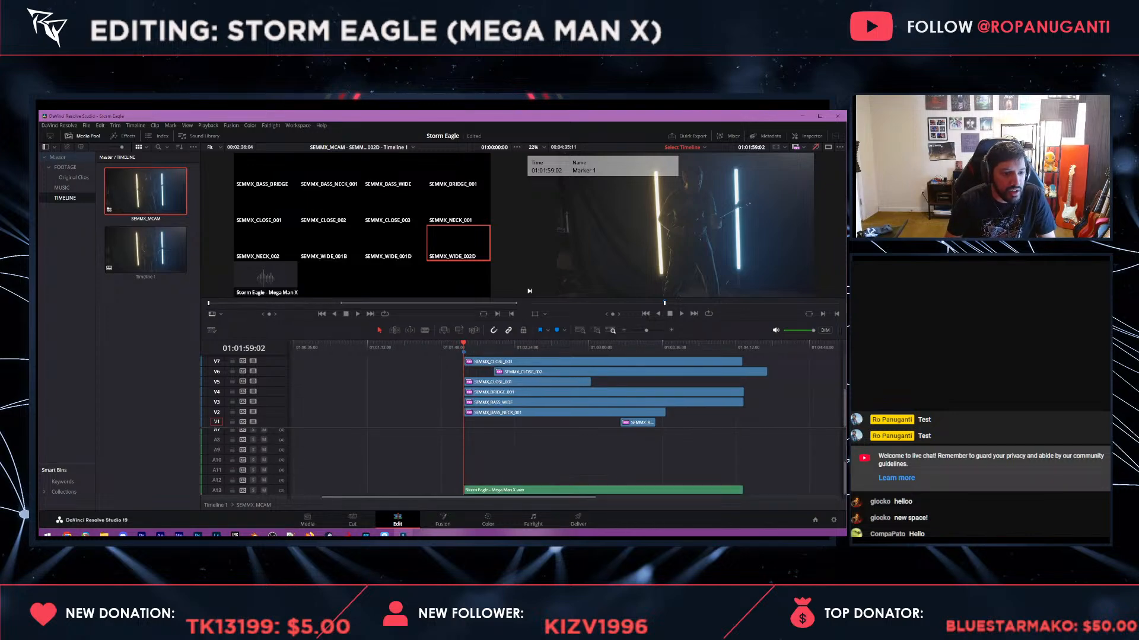
left_click_drag(505, 491, 505, 433)
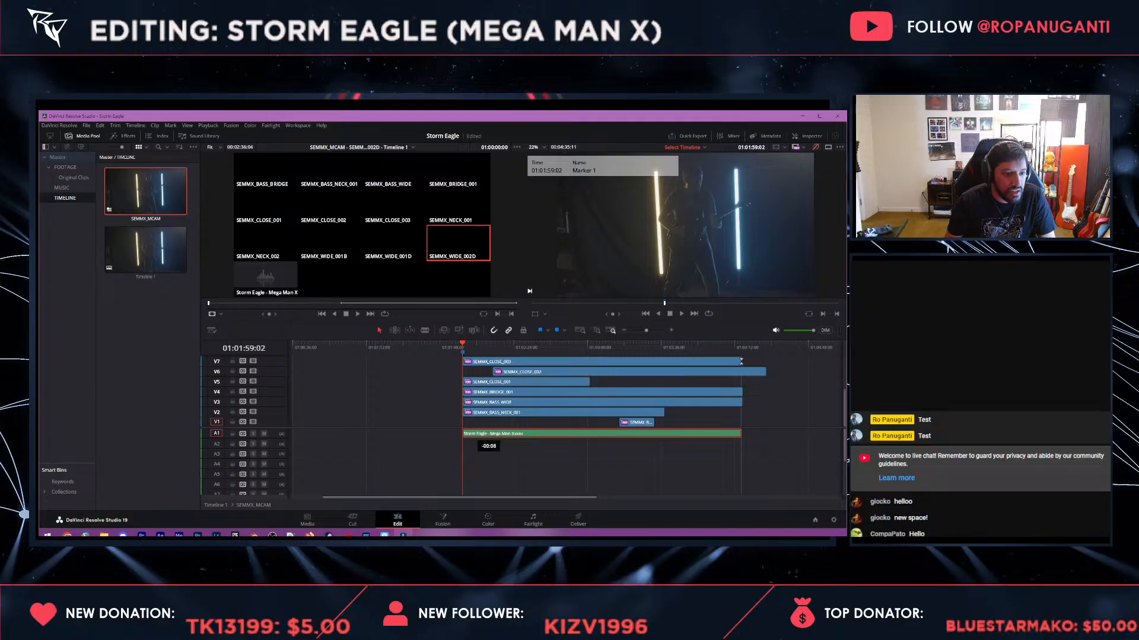
scroll(534, 463, "down", 3)
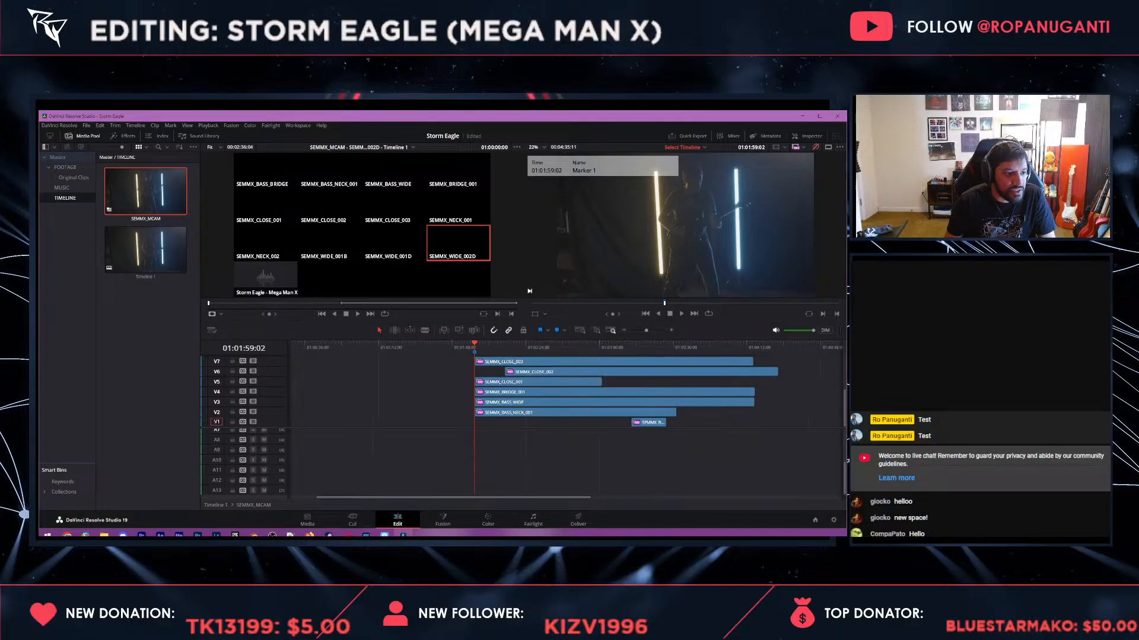
scroll(282, 465, "up", 3)
right_click(282, 465)
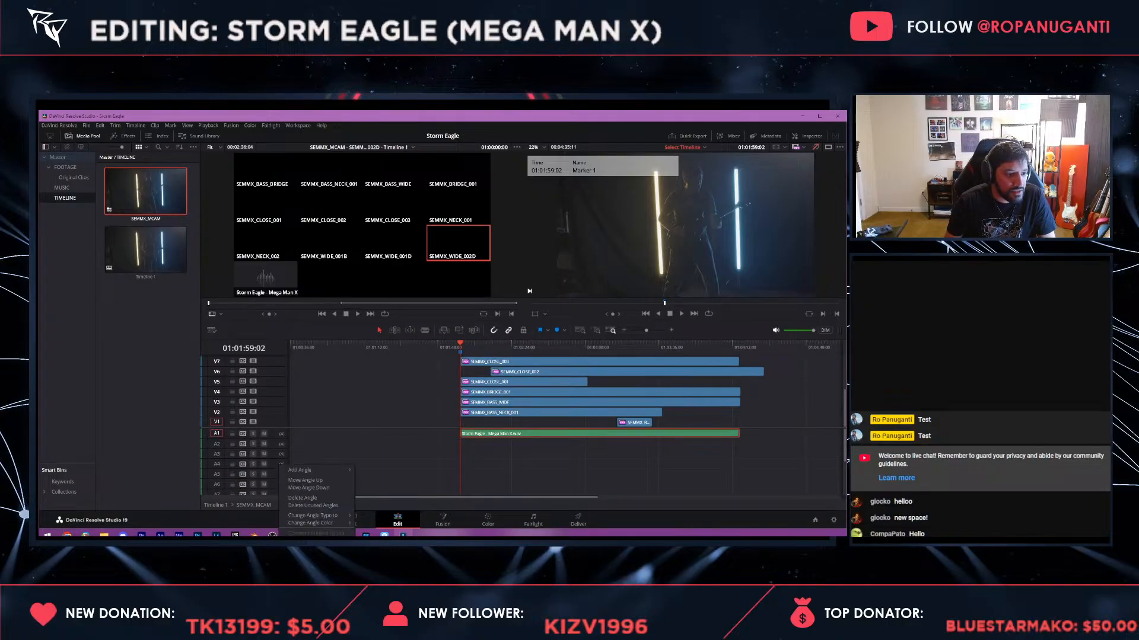
left_click(508, 469)
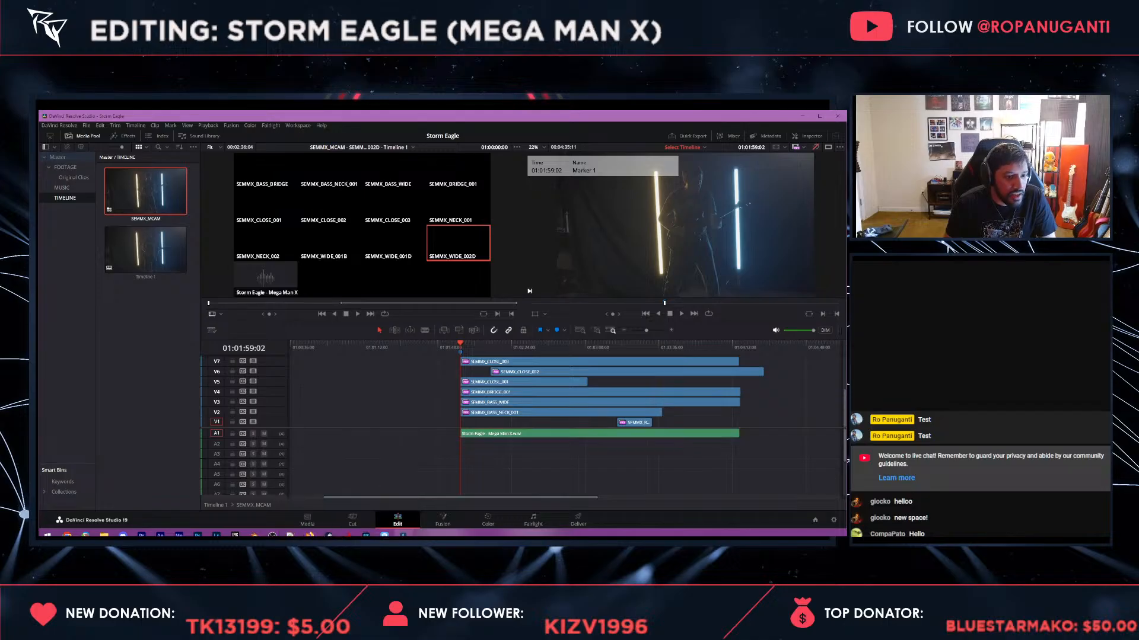
left_click(551, 434)
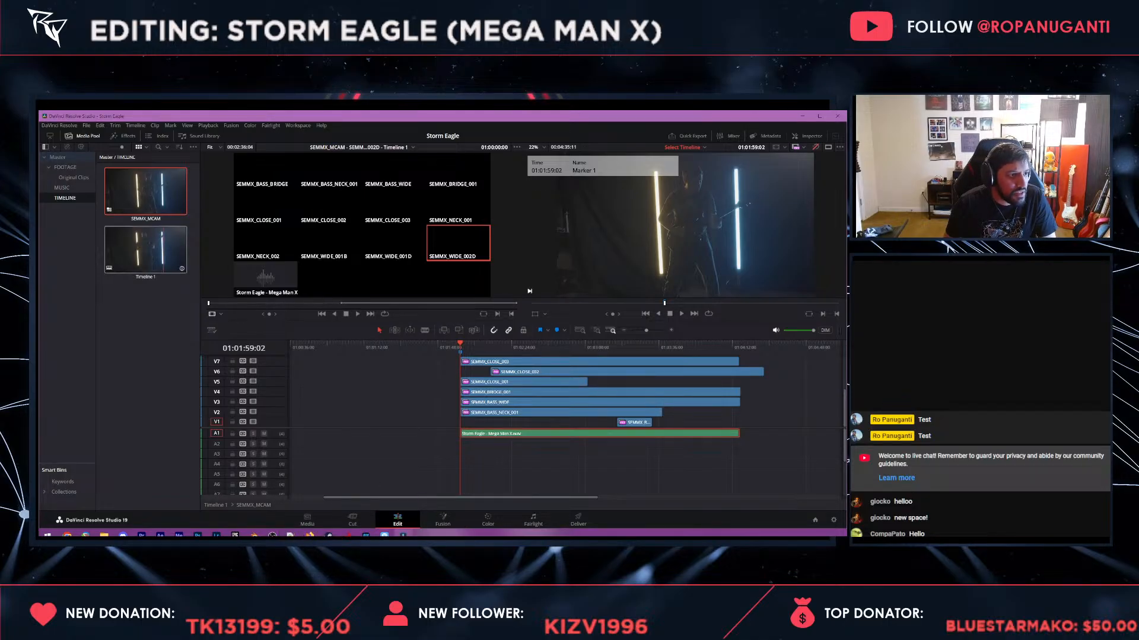
- Open Timeline 1 from the media pool and play its opening second
left_click(152, 252)
right_click(152, 252)
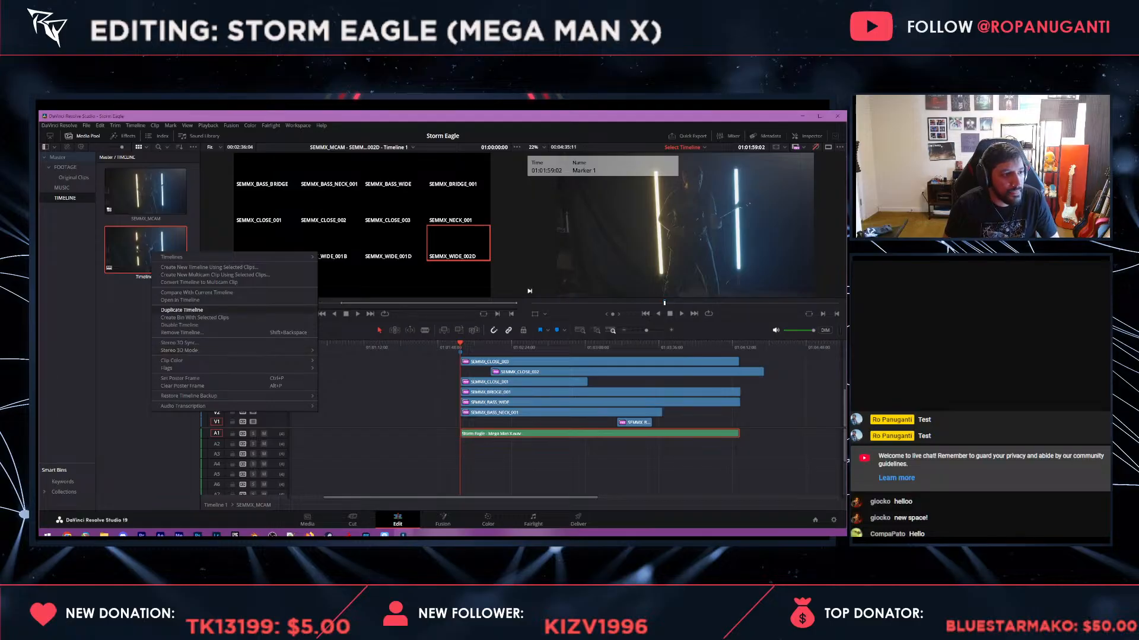
left_click(179, 300)
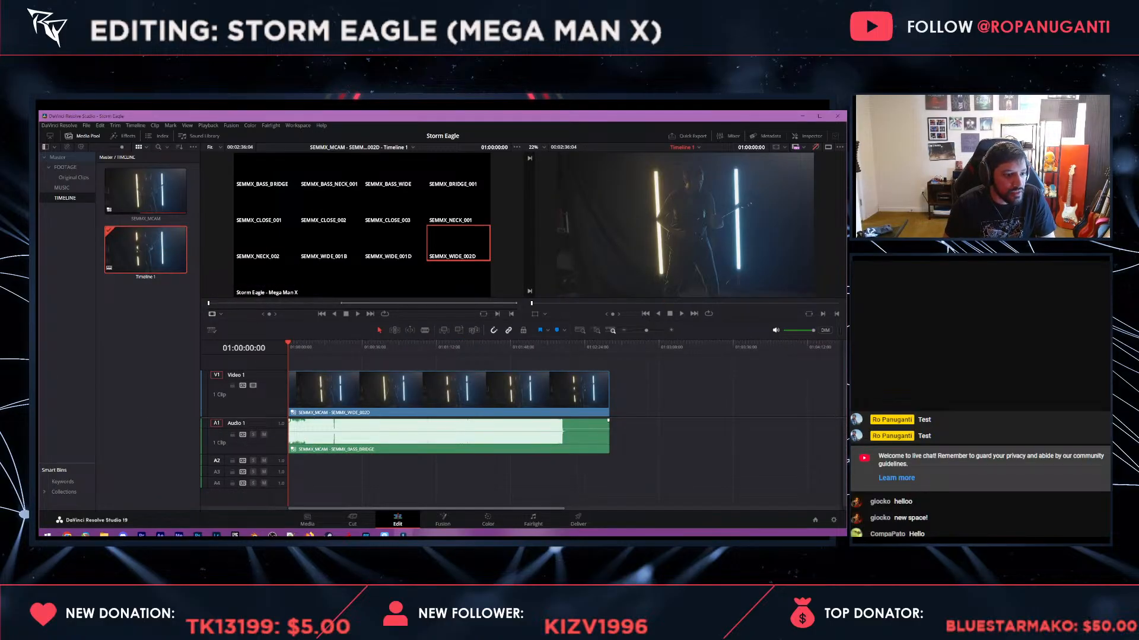
scroll(566, 412, "up", 15)
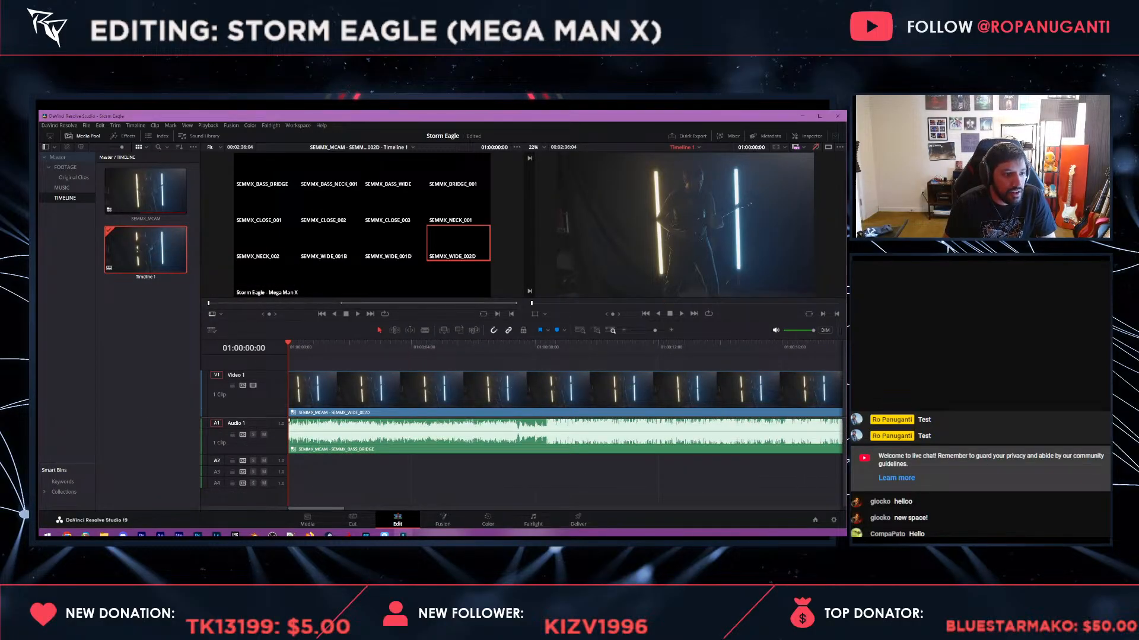
key("space")
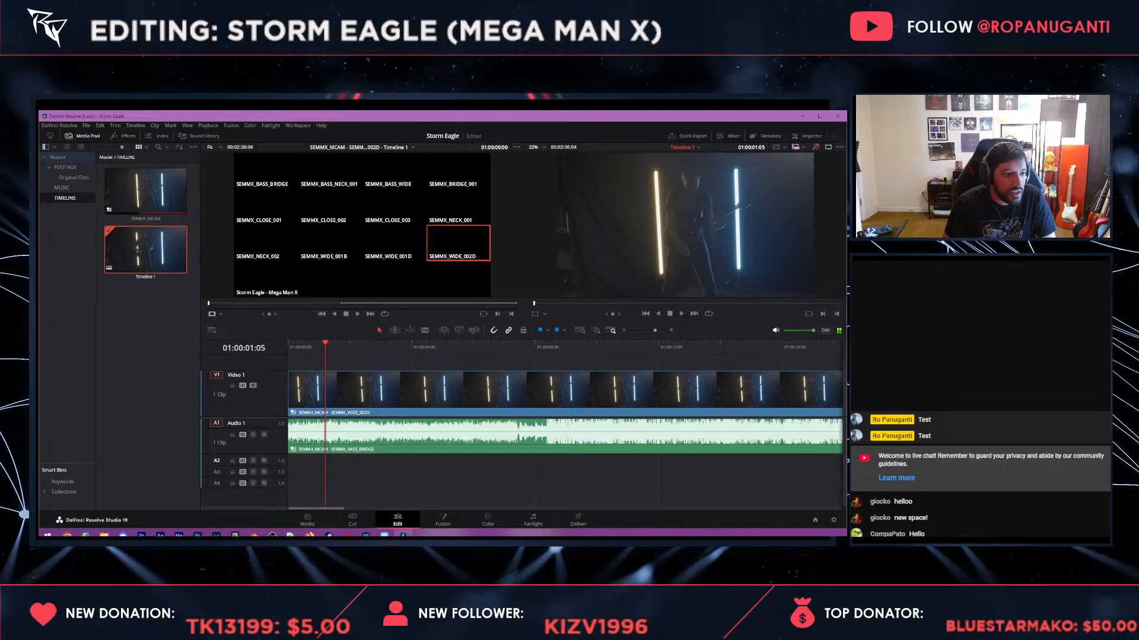
key("space")
- Extend the start of the video and audio clips by five frames, and play Timeline 1 from the beginning
left_click_drag(298, 404, 321, 396)
key("Home")
key("space")
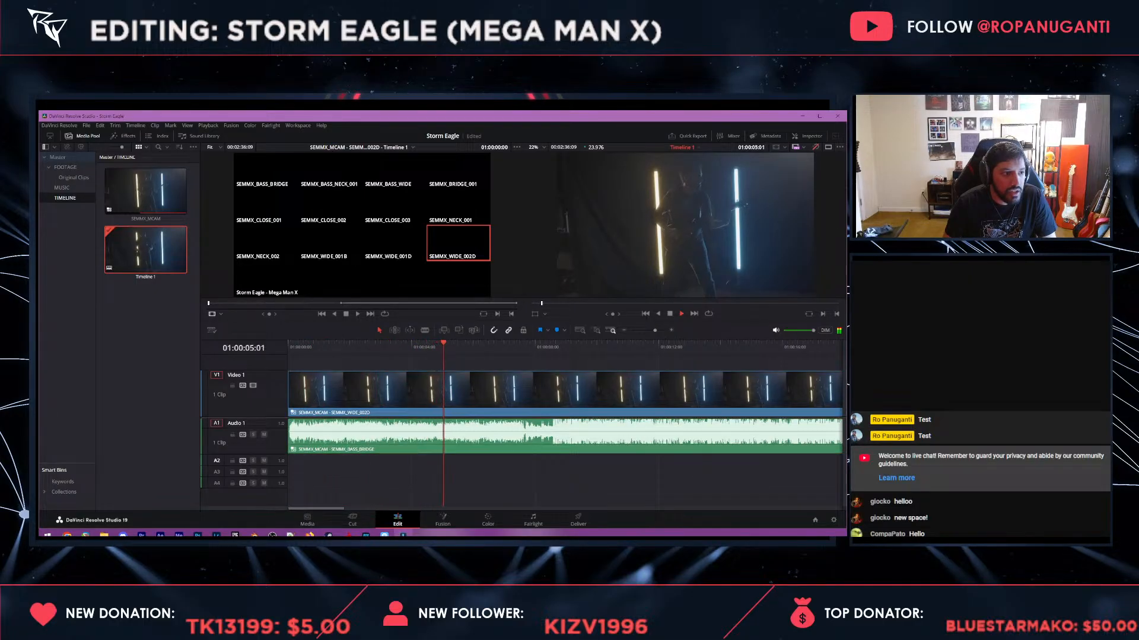
- Show the multicam angles in the source viewer and bring the playhead to the song's transition around 01:00:08:13
left_click(220, 314)
left_click(231, 355)
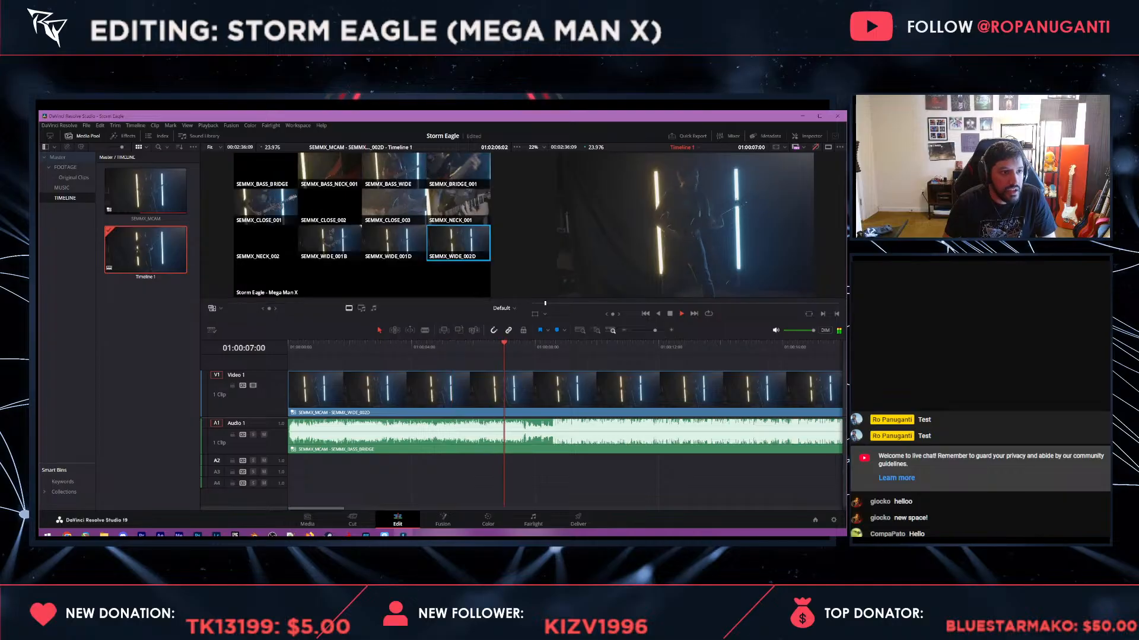
left_click_drag(441, 348, 470, 347)
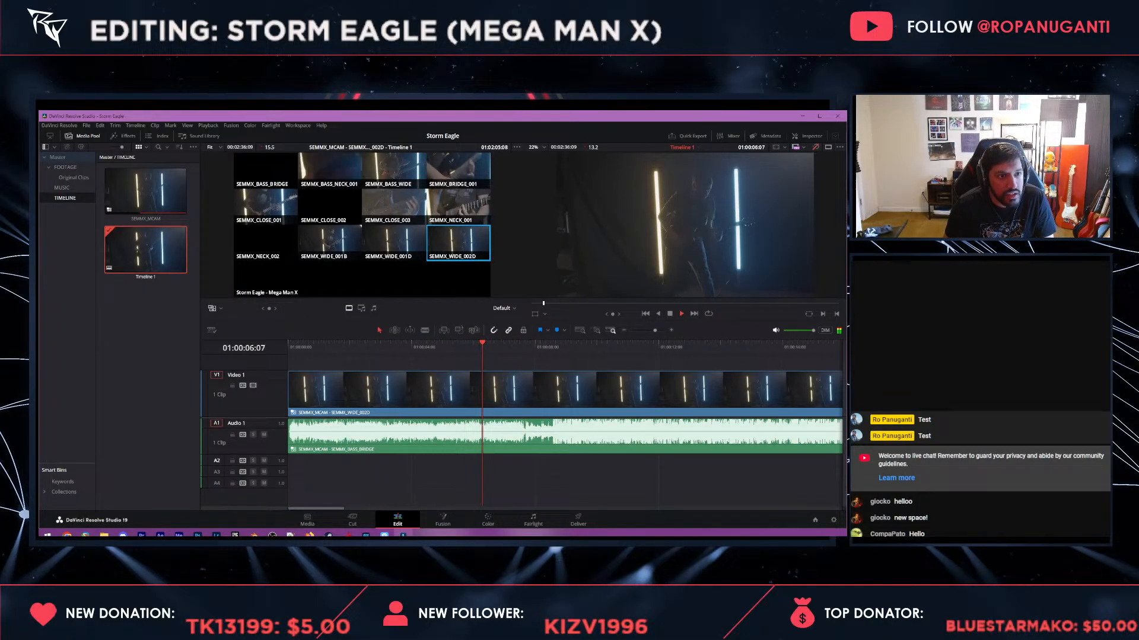
key("space")
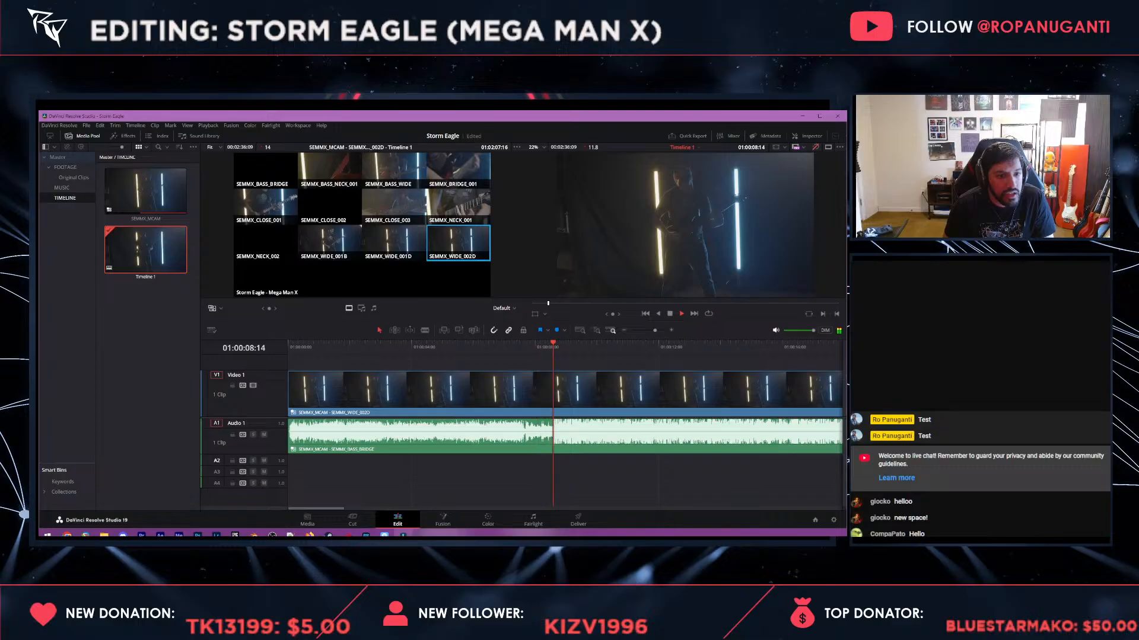
key("Left")
key("Left")
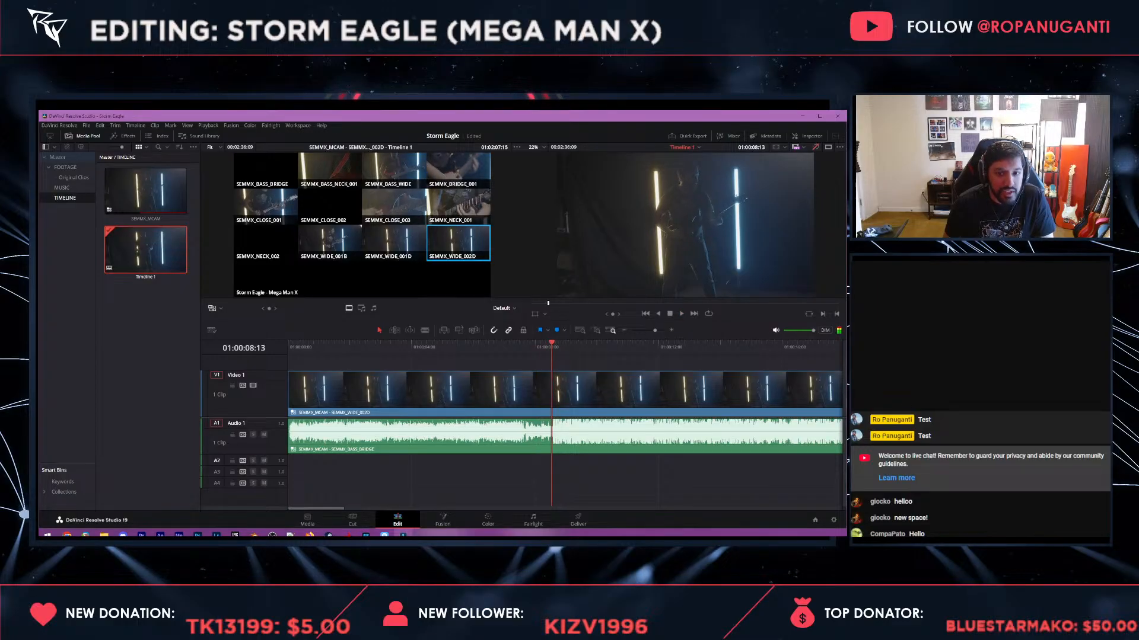
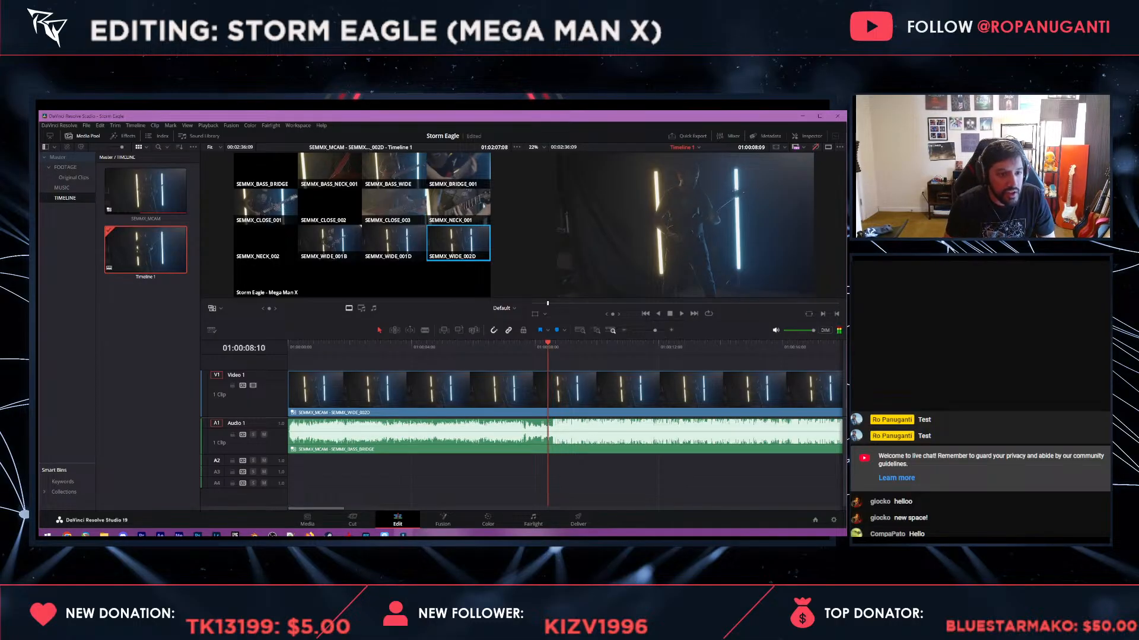
- Cut the video to SEMMX_CLOSE_001 at 01:00:08:14 and preview the new shot
key("ctrl+equal")
key("ctrl+equal")
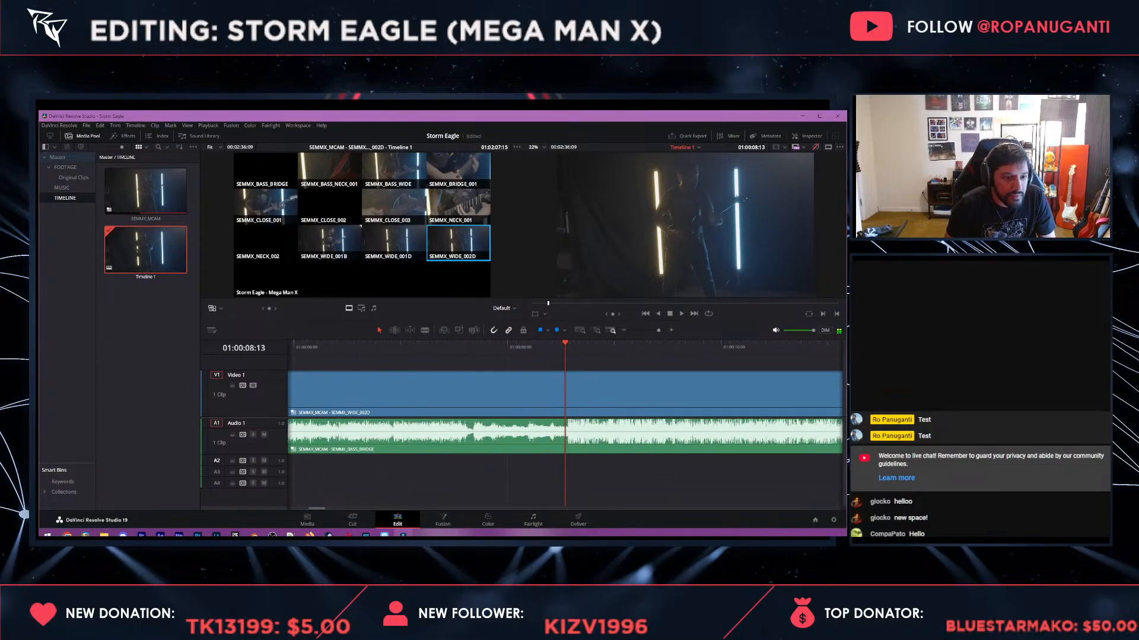
key("Right")
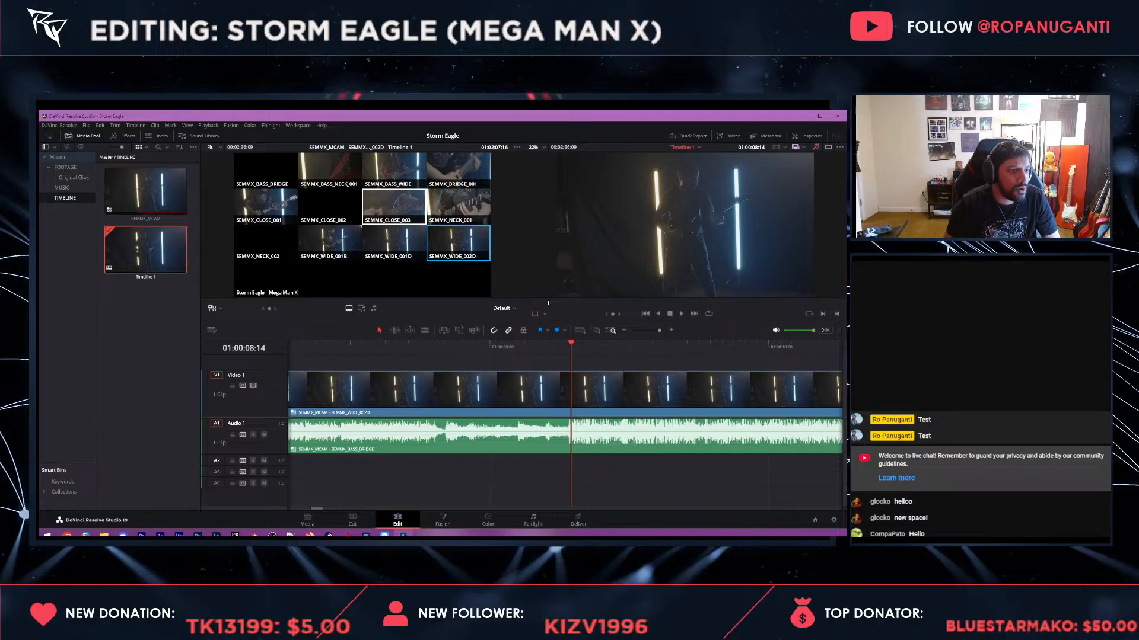
left_click(265, 206)
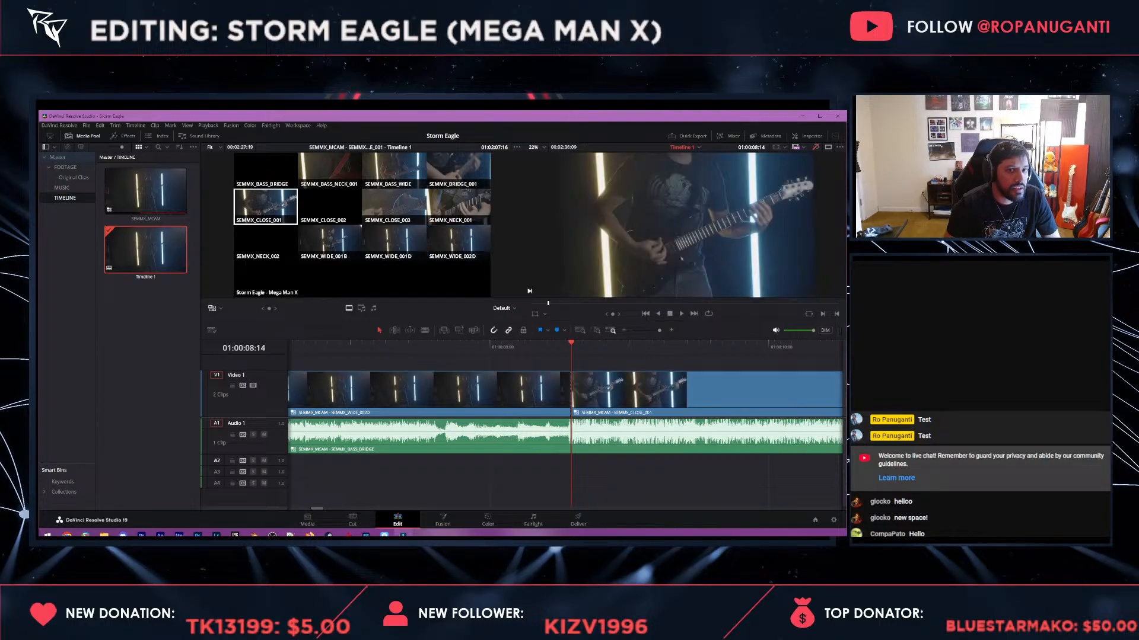
key("space")
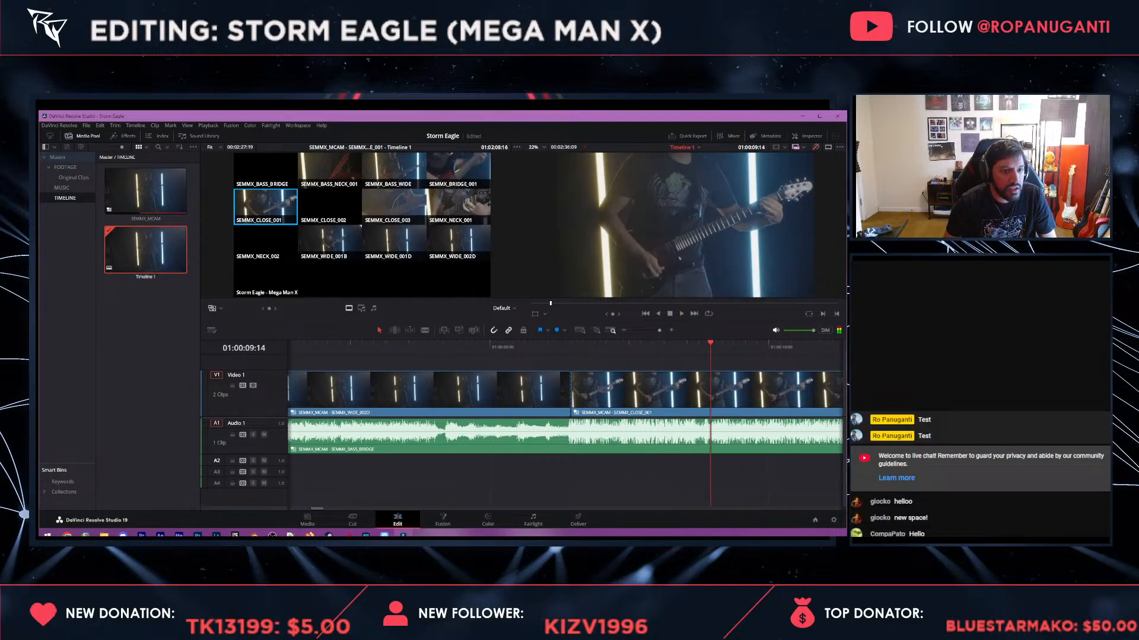
key("space")
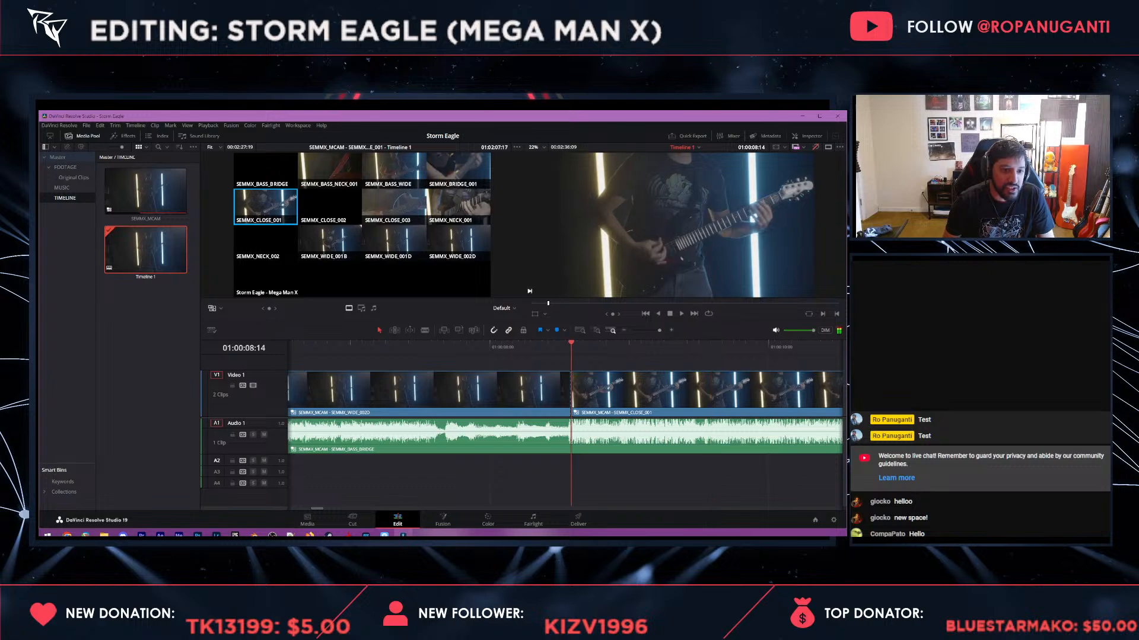
- Try the SEMMX_BRIDGE_001 angle on the clip after the cut and preview it
left_click(628, 391)
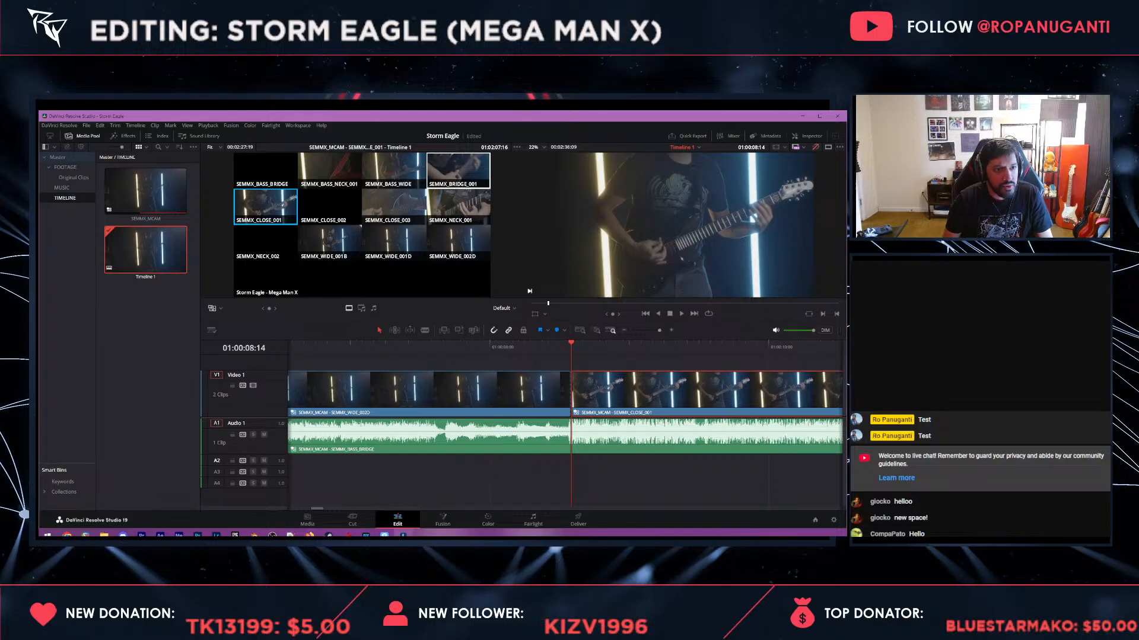
left_click(459, 170)
key("space")
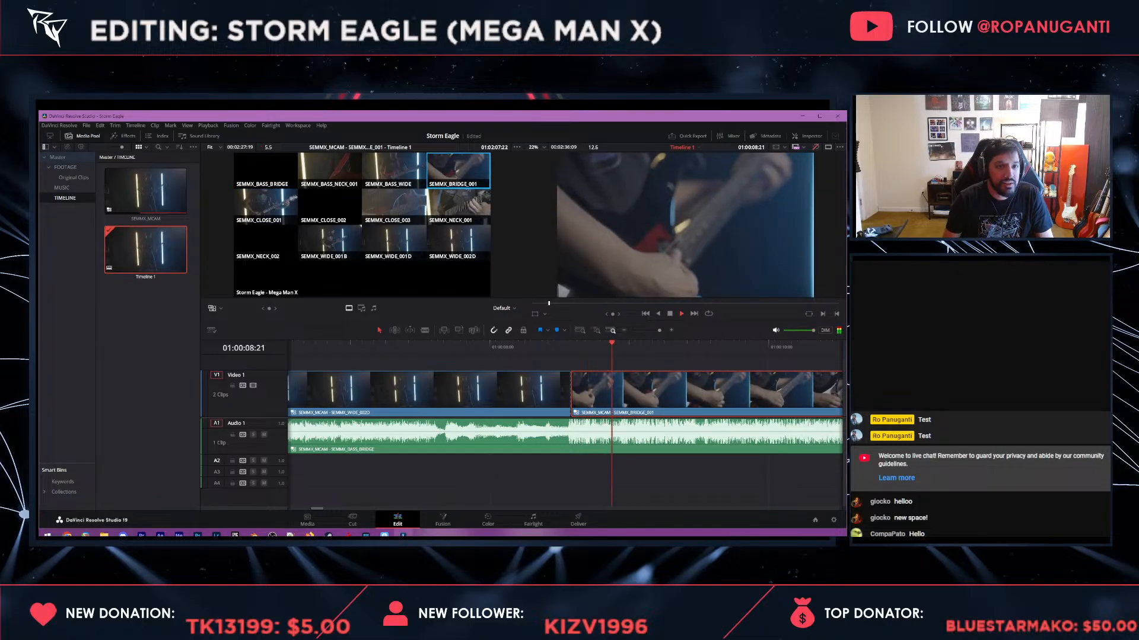
key("space")
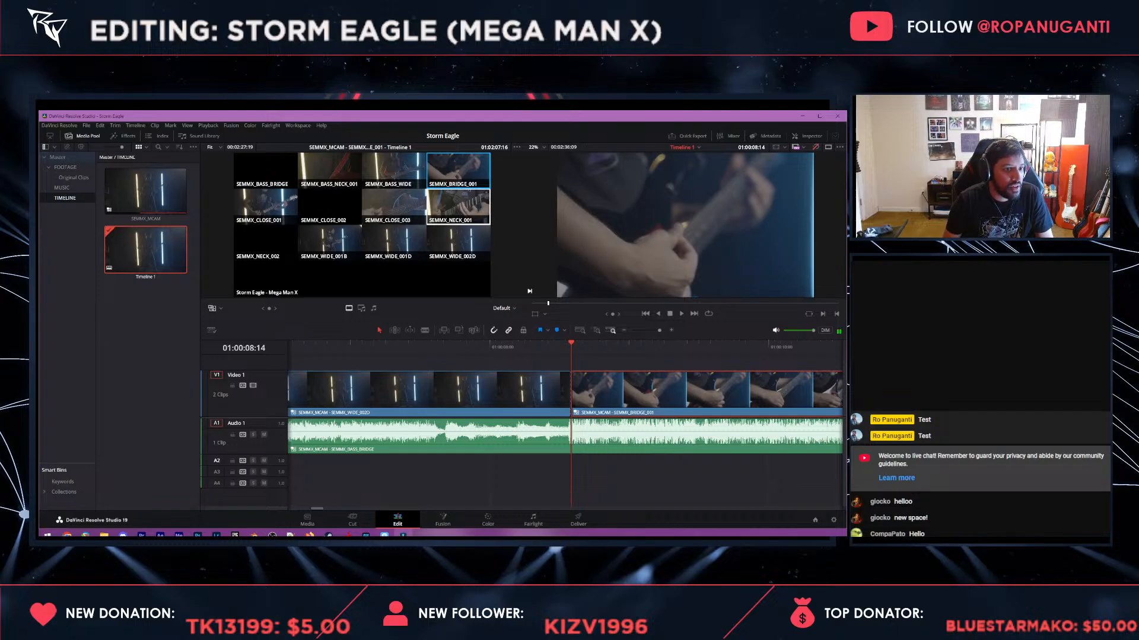
- Switch the clip after the cut to the SEMMX_NECK_001 angle and preview it
left_click(458, 207)
key("space")
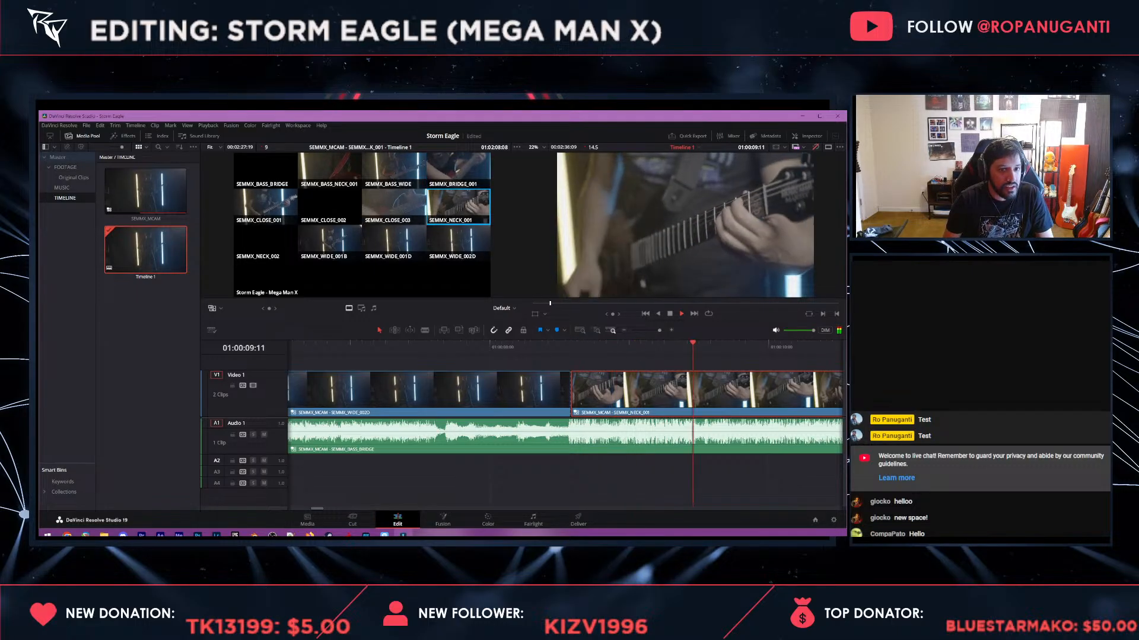
key("space")
scroll(682, 392, "down", 3)
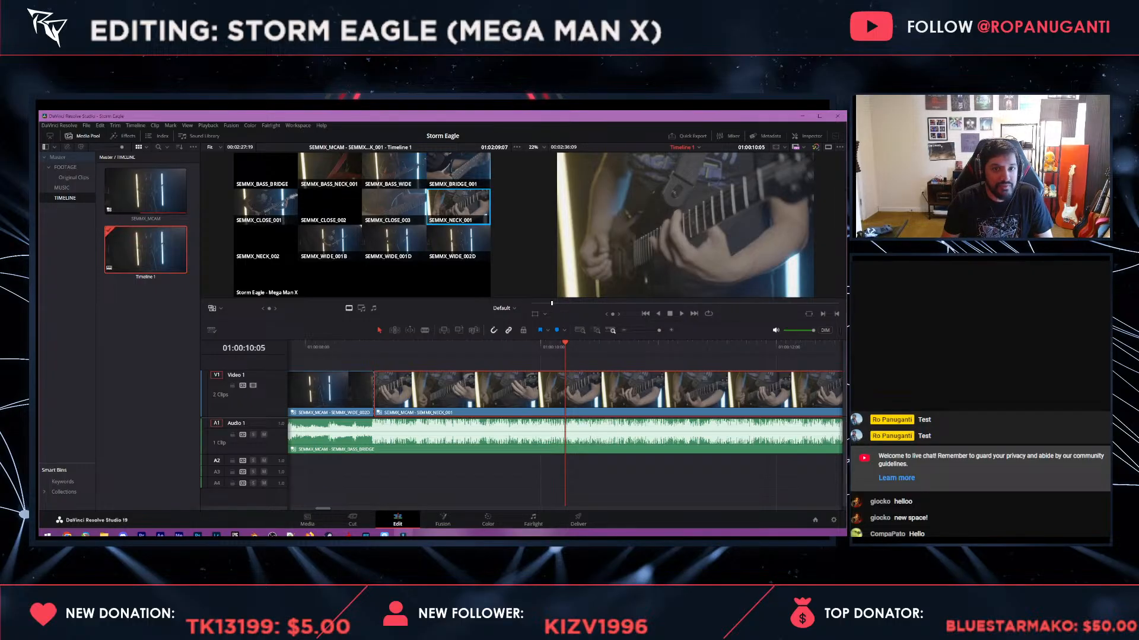
- Try the grade of the last PowerGrade 1 still on the SEMMX_NECK_001 clip, undo it, and return to editing
right_click(816, 147)
left_click(823, 161)
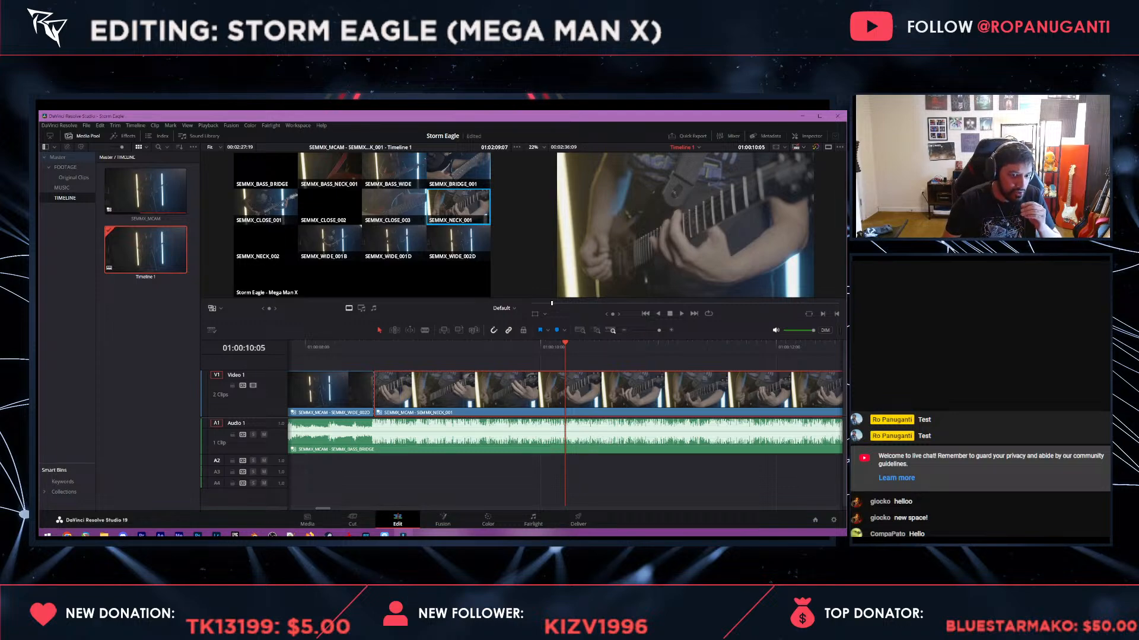
left_click(487, 520)
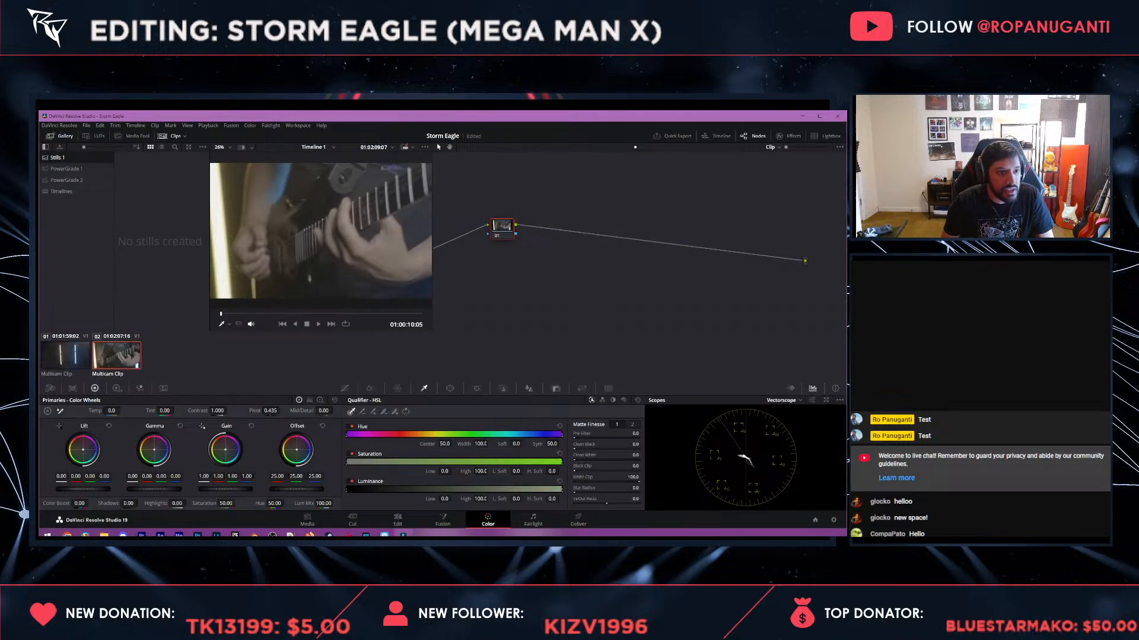
left_click(66, 169)
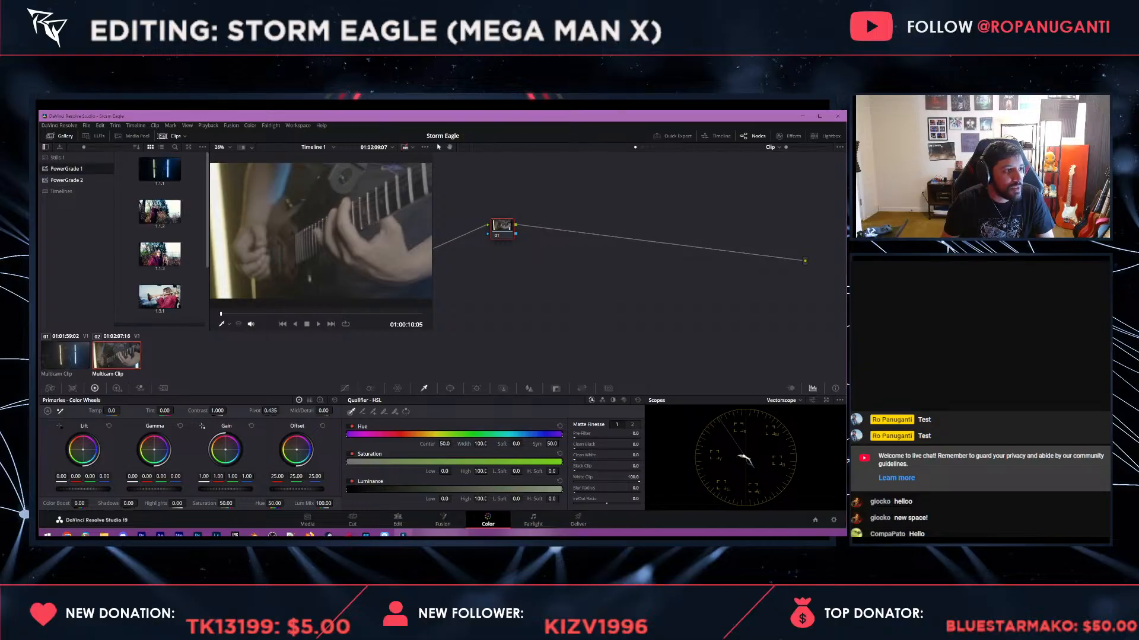
scroll(159, 237, "down", 3)
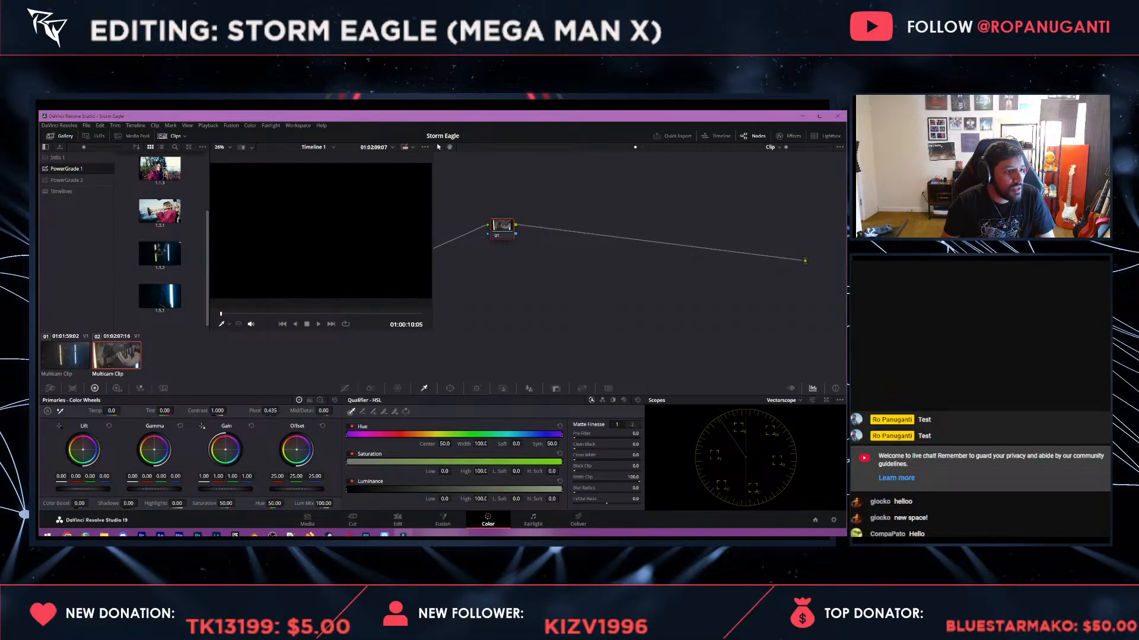
right_click(172, 298)
left_click(196, 320)
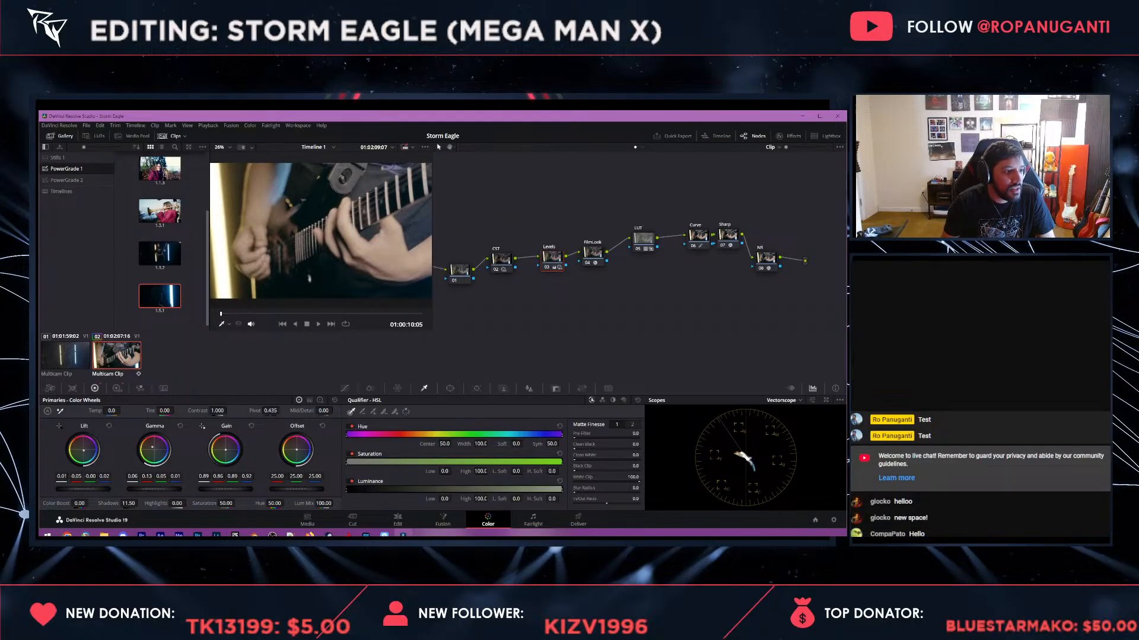
key("ctrl+z")
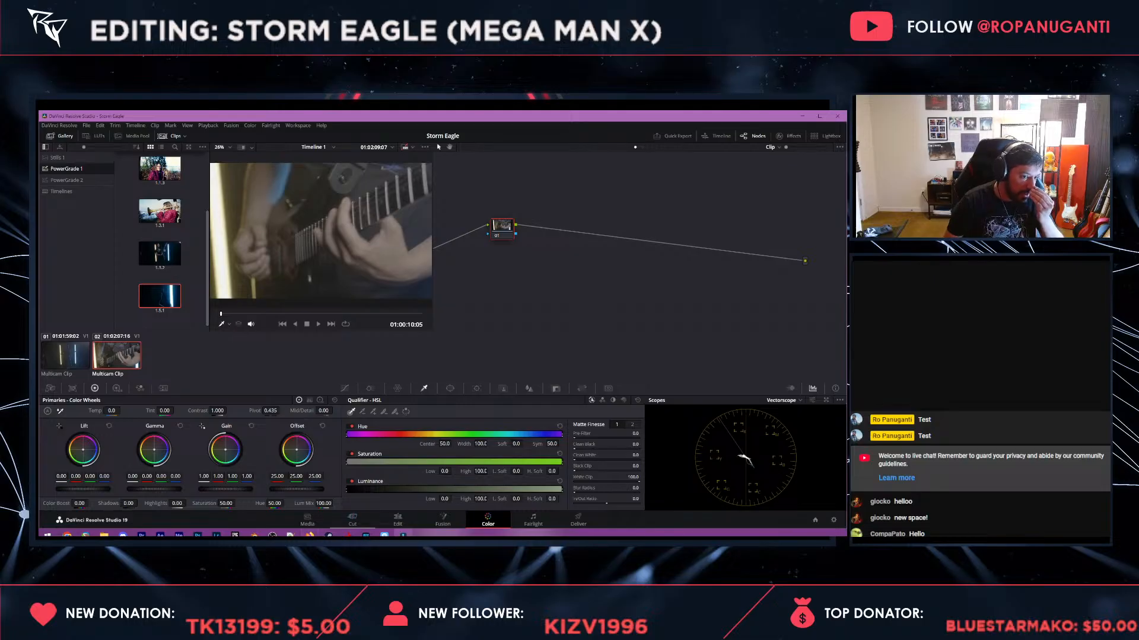
left_click(397, 520)
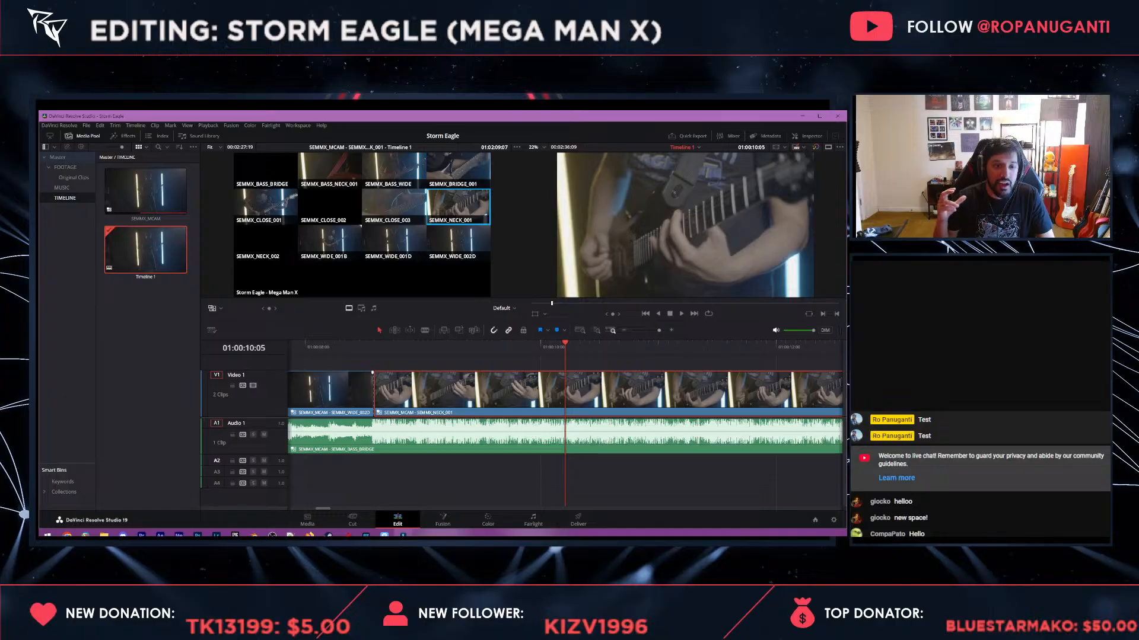
- Play from the start of the SEMMX_NECK_001 shot, cut to SEMMX_BRIDGE_001 at 01:00:09:23, and preview the new shot
key("ctrl+minus")
key("ctrl+minus")
key("ctrl+minus")
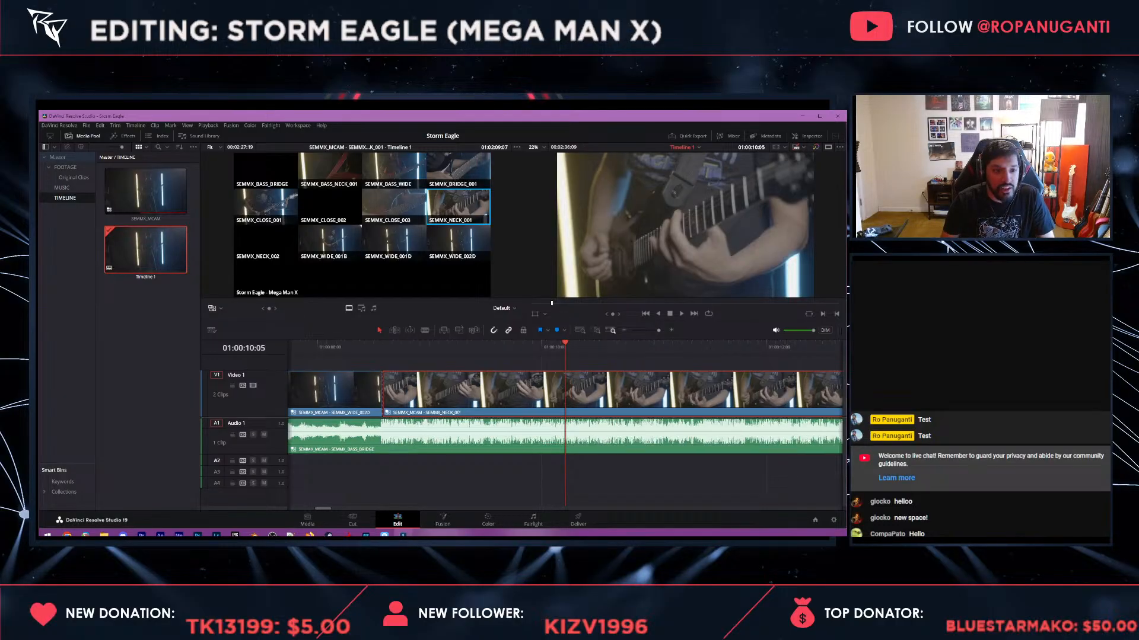
key("Up")
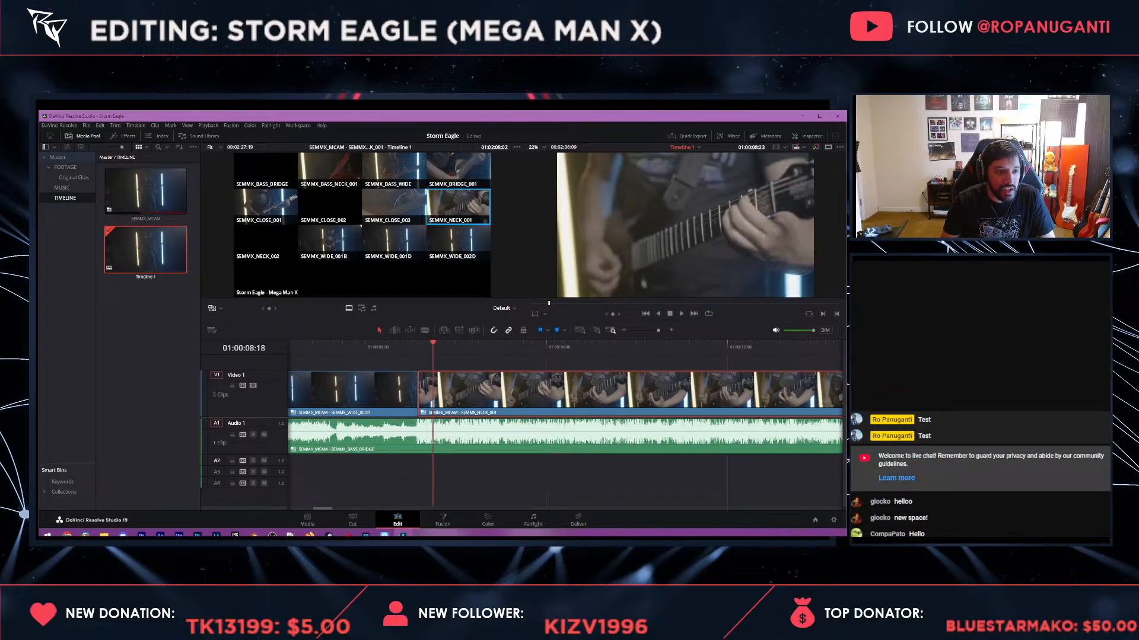
key("space")
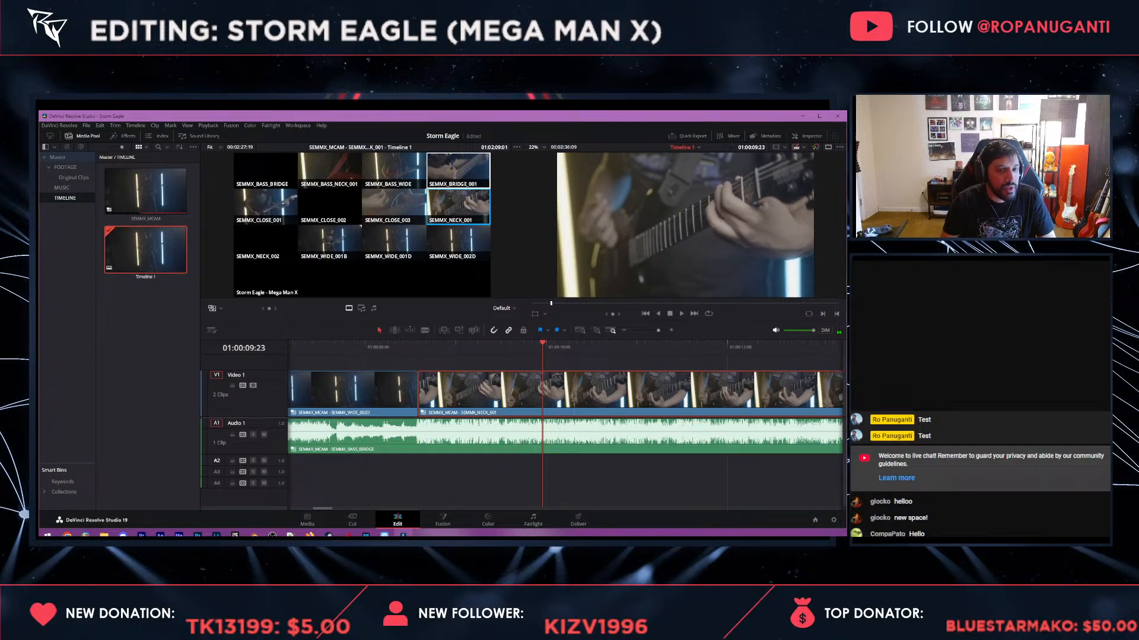
left_click(458, 172, "alt")
key("ctrl+z")
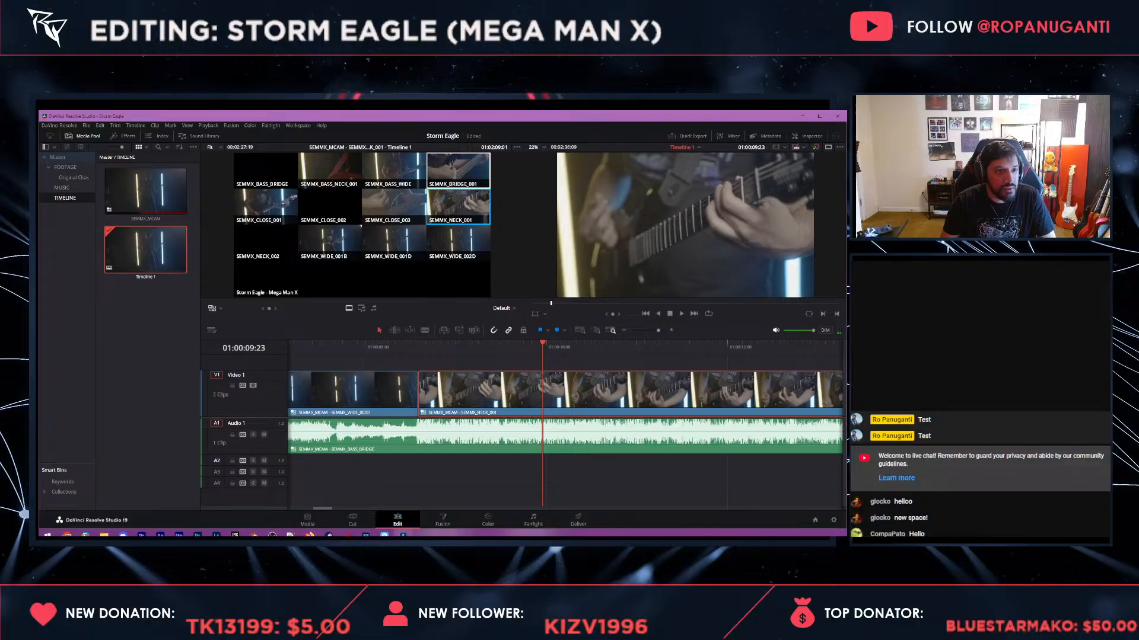
left_click(458, 172)
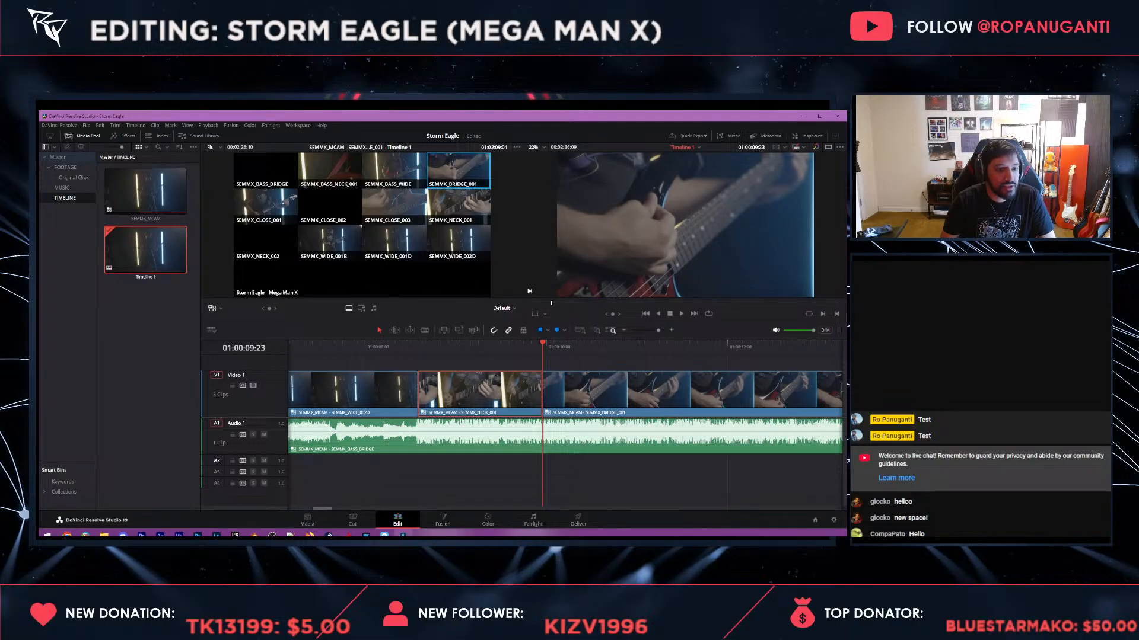
key("space")
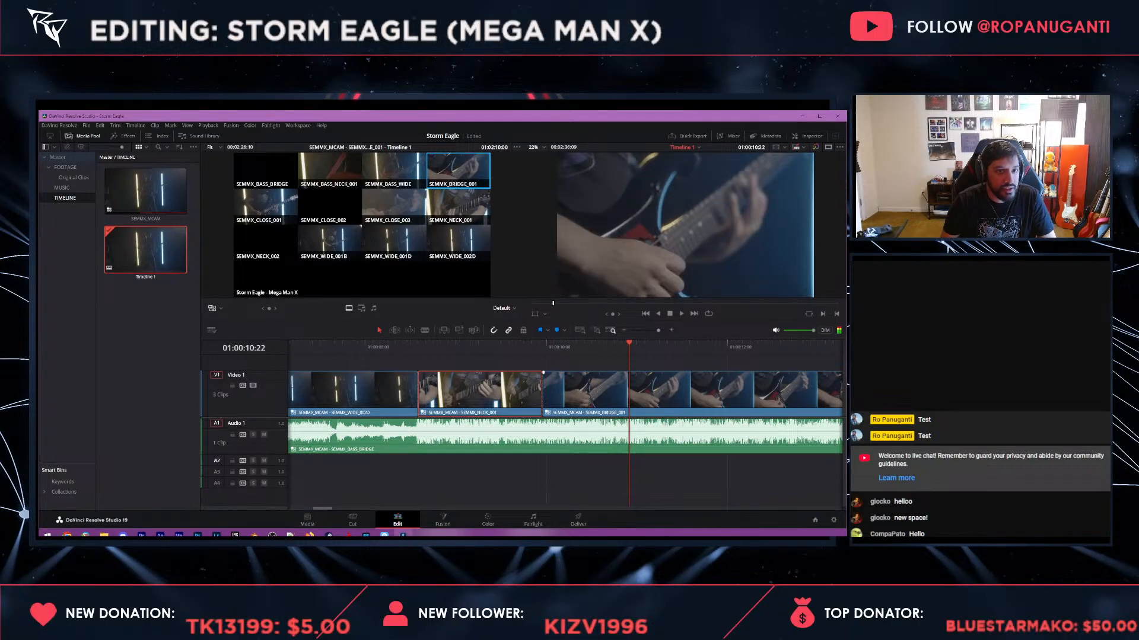
- Cut the video to SEMMX_WIDE_002D at 01:00:11:11 and preview the new shot
key("space")
key("Left")
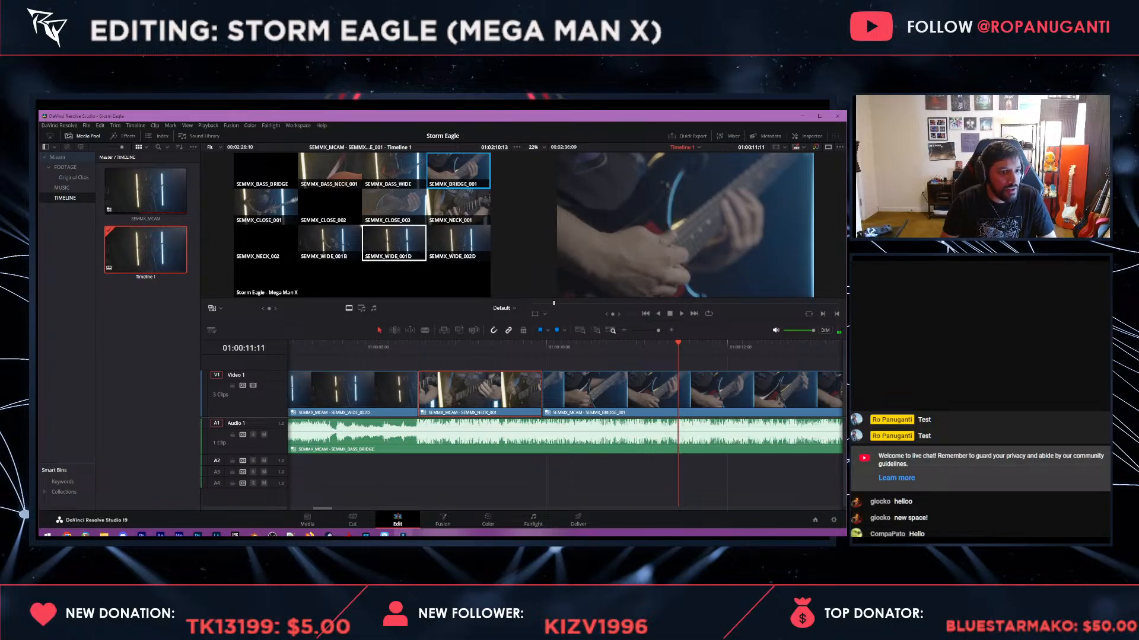
left_click(458, 242)
key("space")
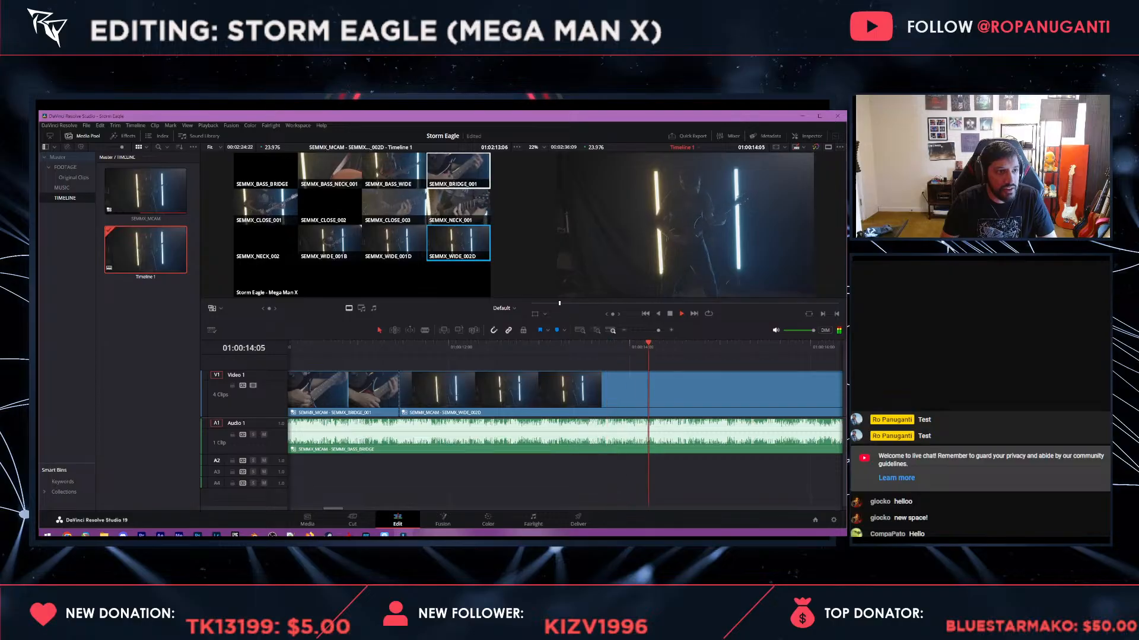
- Save the project, cut the video to SEMMX_NECK_001 at 01:00:14:07, and preview it
key("space")
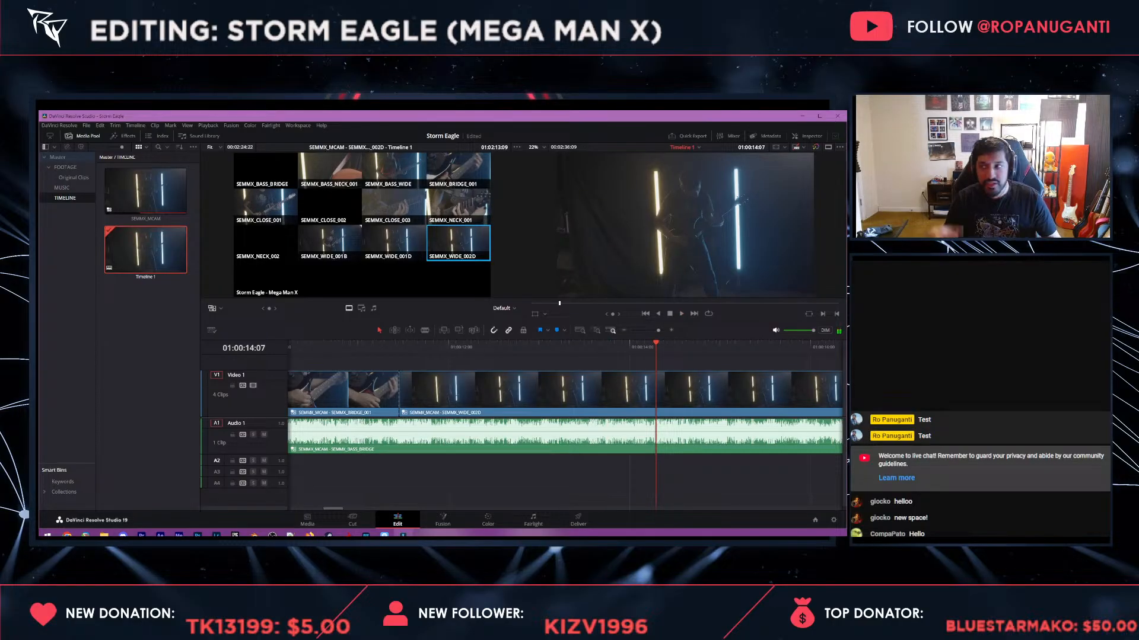
key("ctrl+s")
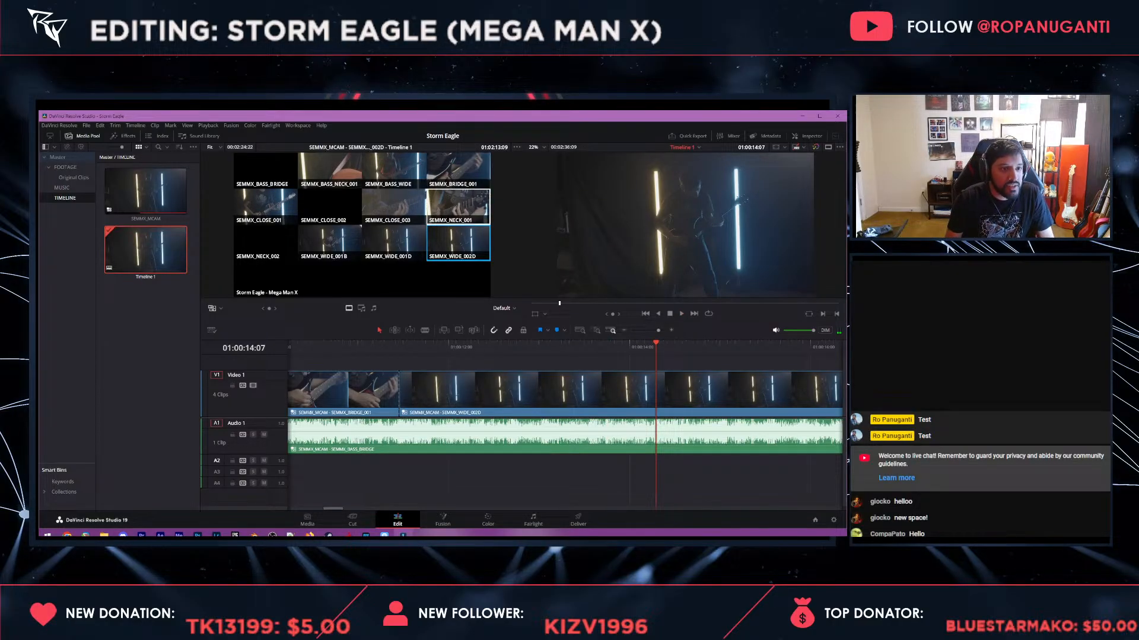
left_click(458, 207)
key("space")
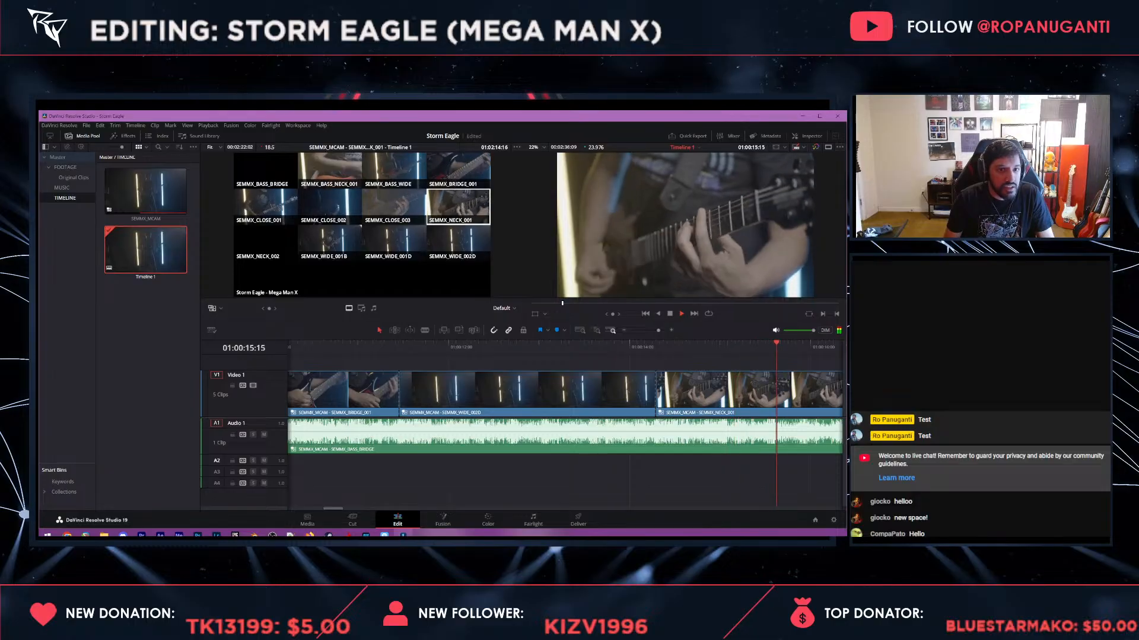
- Cut the video at 01:00:16:15, trying SEMMX_CLOSE_002 before switching the new shot to SEMMX_CLOSE_001, and preview it
key("space")
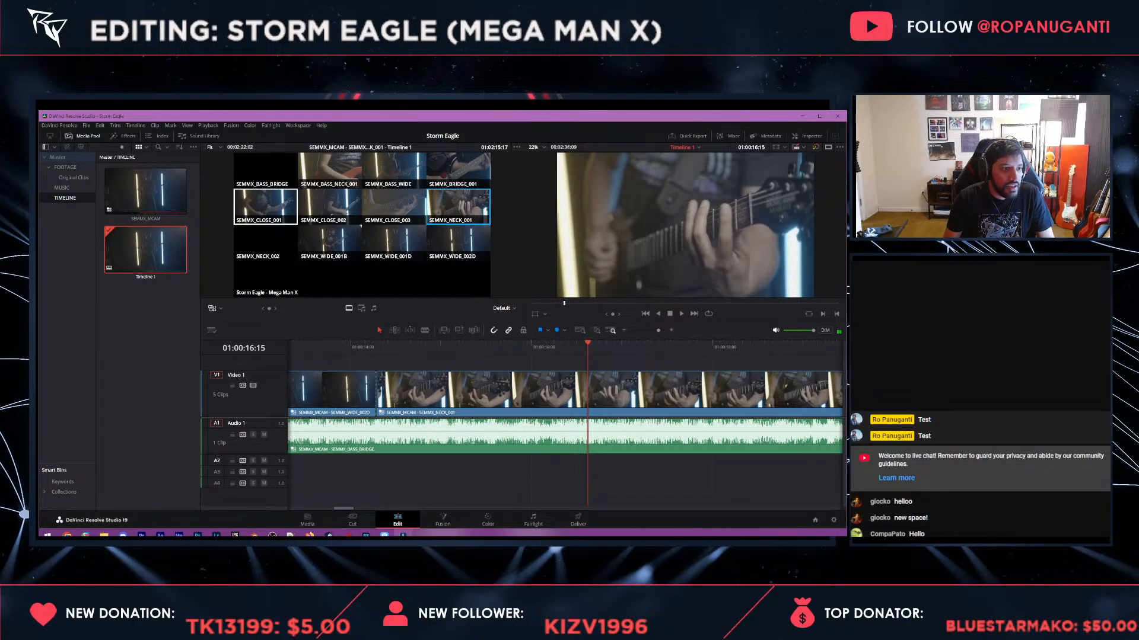
left_click(329, 204)
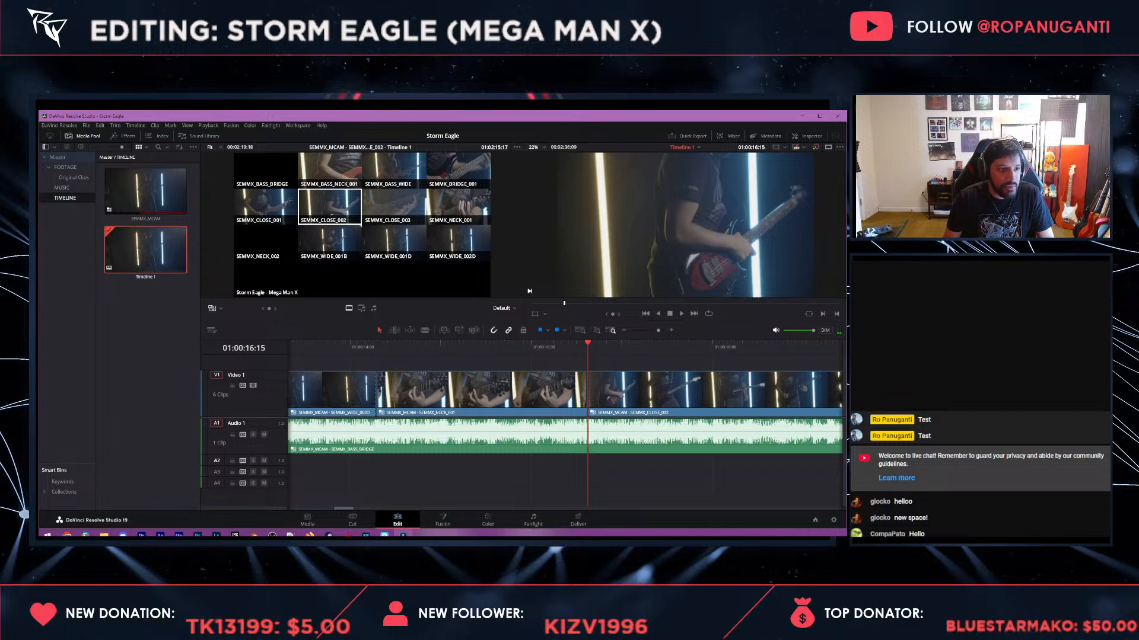
left_click(265, 205)
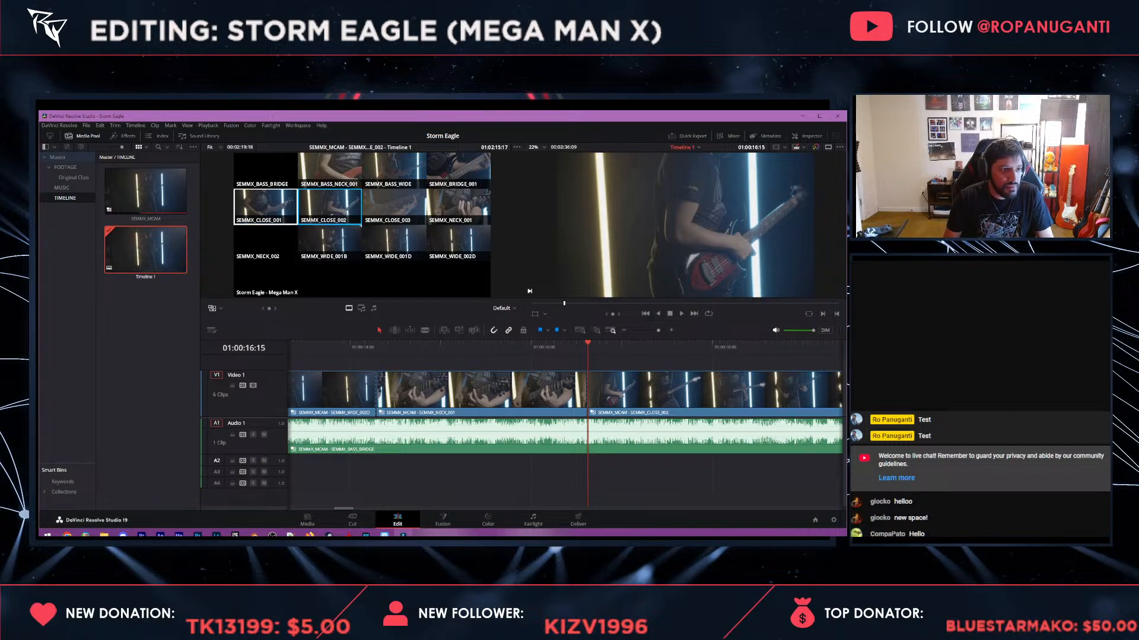
key("space")
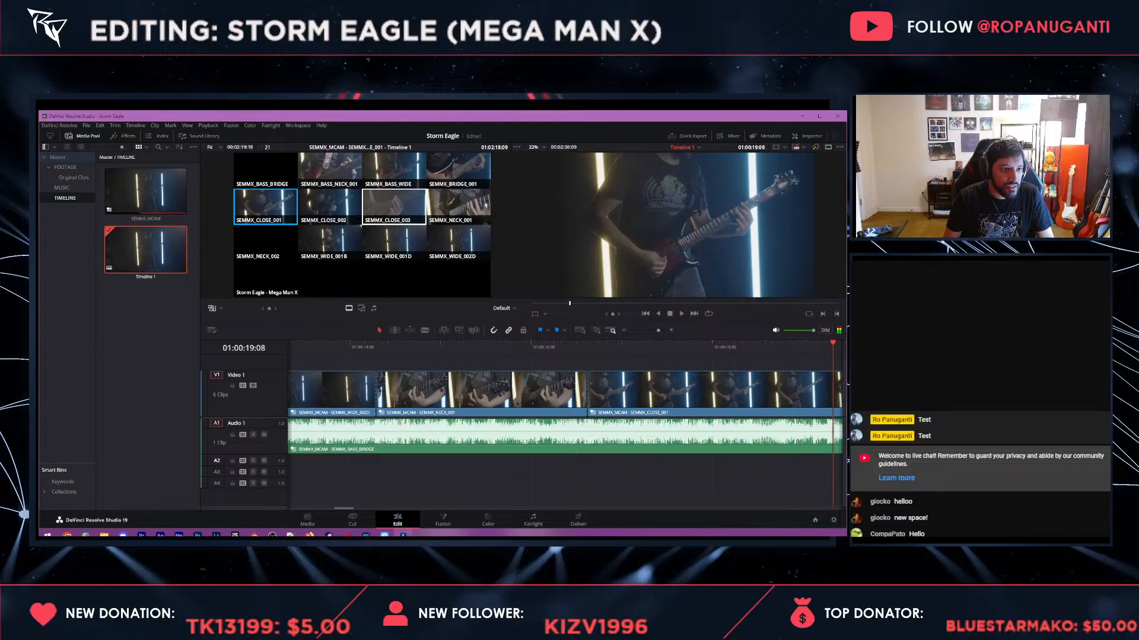
- Cut the video to SEMMX_BASS_NECK_001 at 01:00:19:03 and preview the new shot
mouse_move(806, 346)
left_mouse_down()
mouse_move(788, 346)
mouse_move(814, 347)
left_mouse_up()
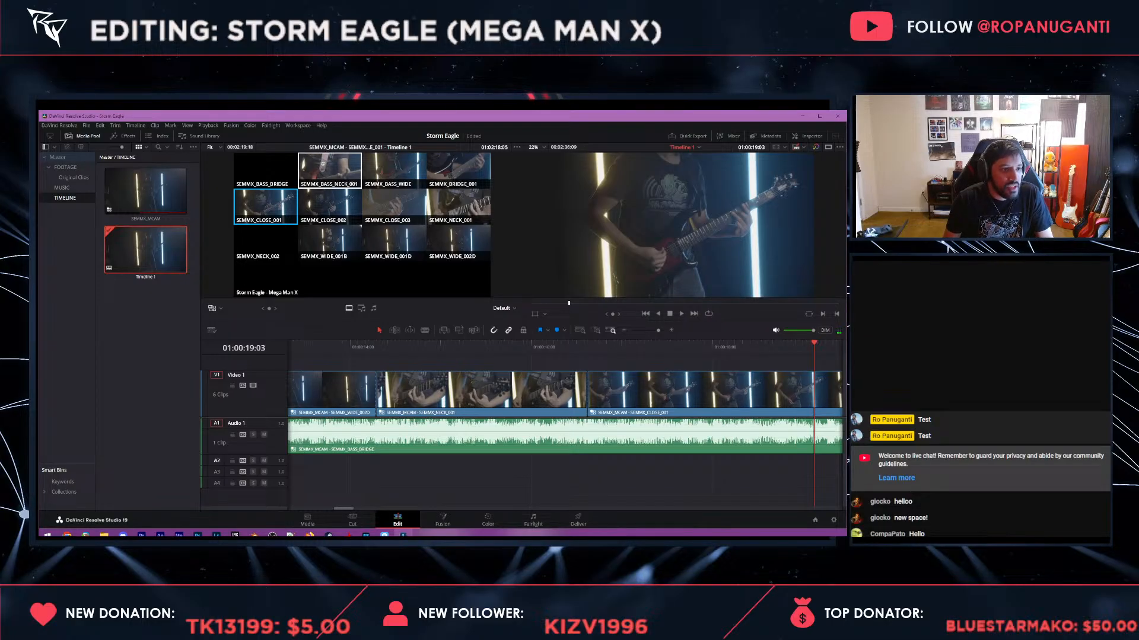
left_click(330, 171)
key("space")
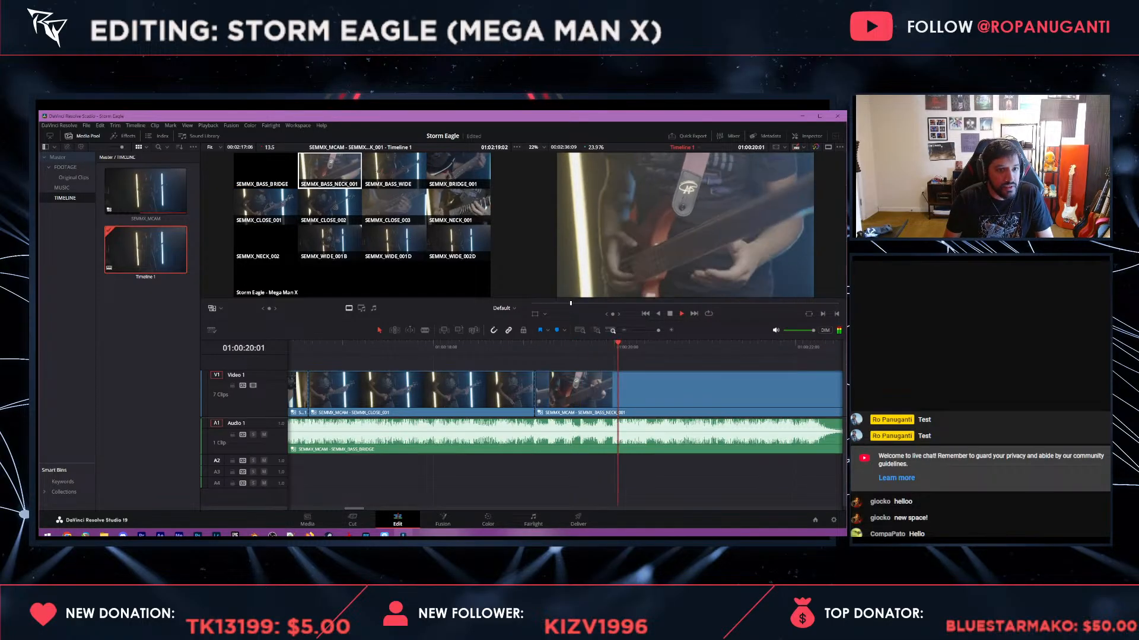
key("space")
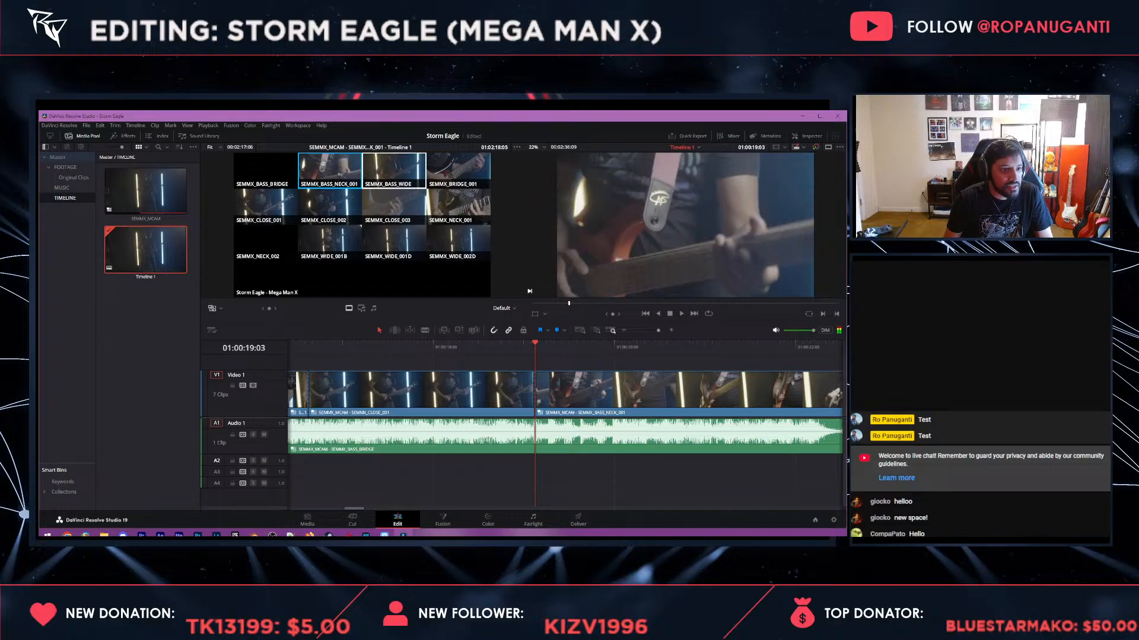
- Try the SEMMX_BASS_WIDE angle on the clip starting at 01:00:19:03 and preview it
left_click(393, 171)
key("space")
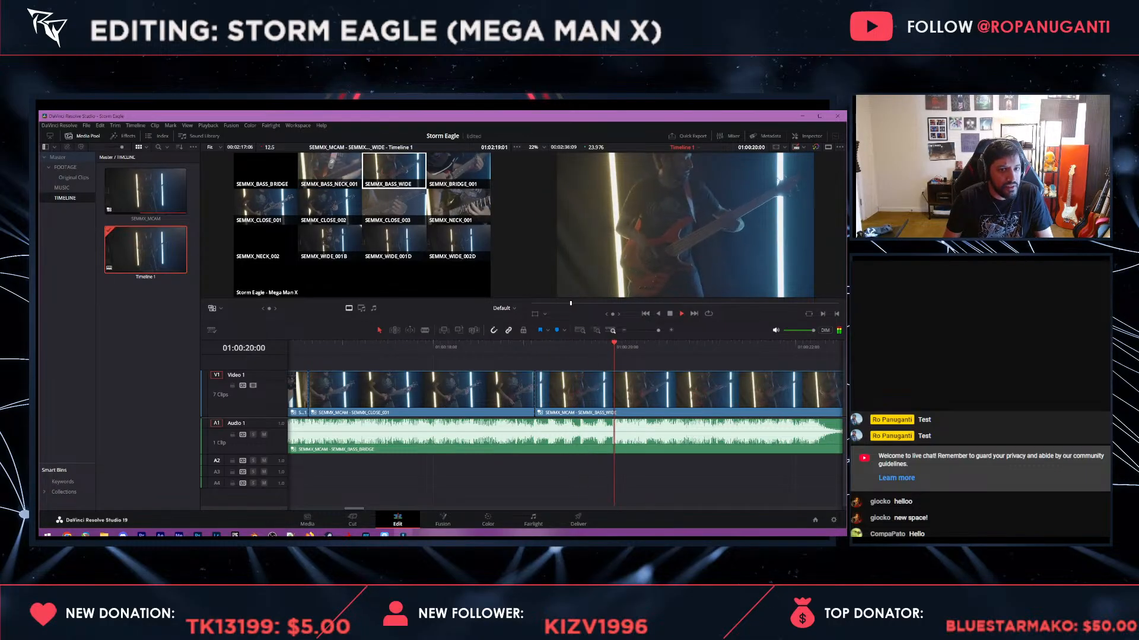
key("space")
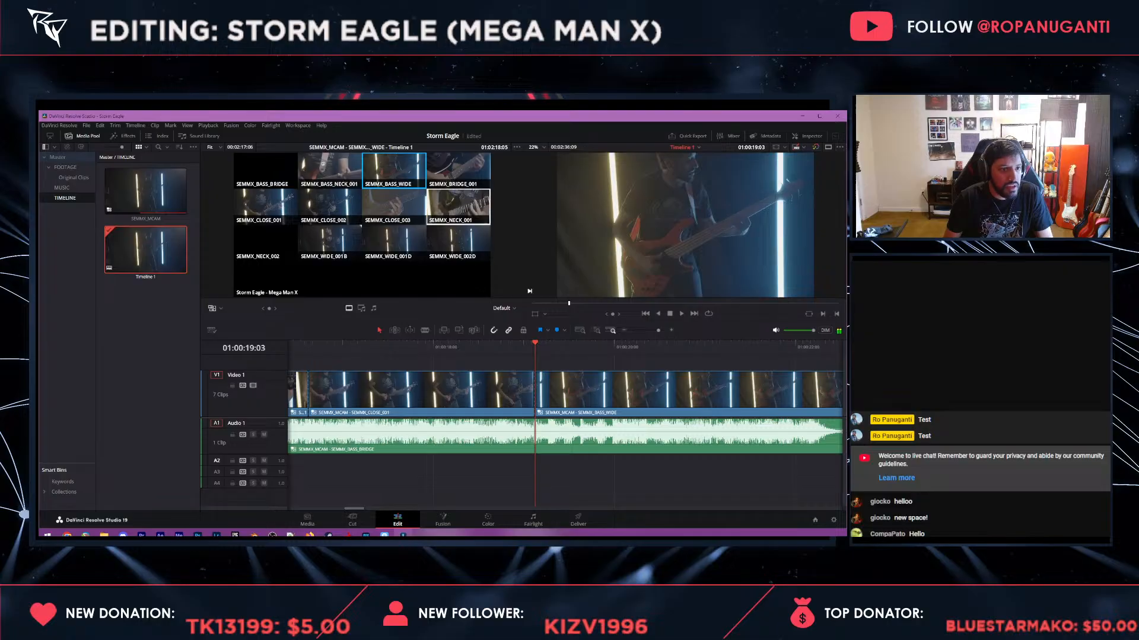
- Switch the clip starting at 01:00:19:03 to the SEMMX_NECK_001 angle and preview the transition into it
left_click(458, 205)
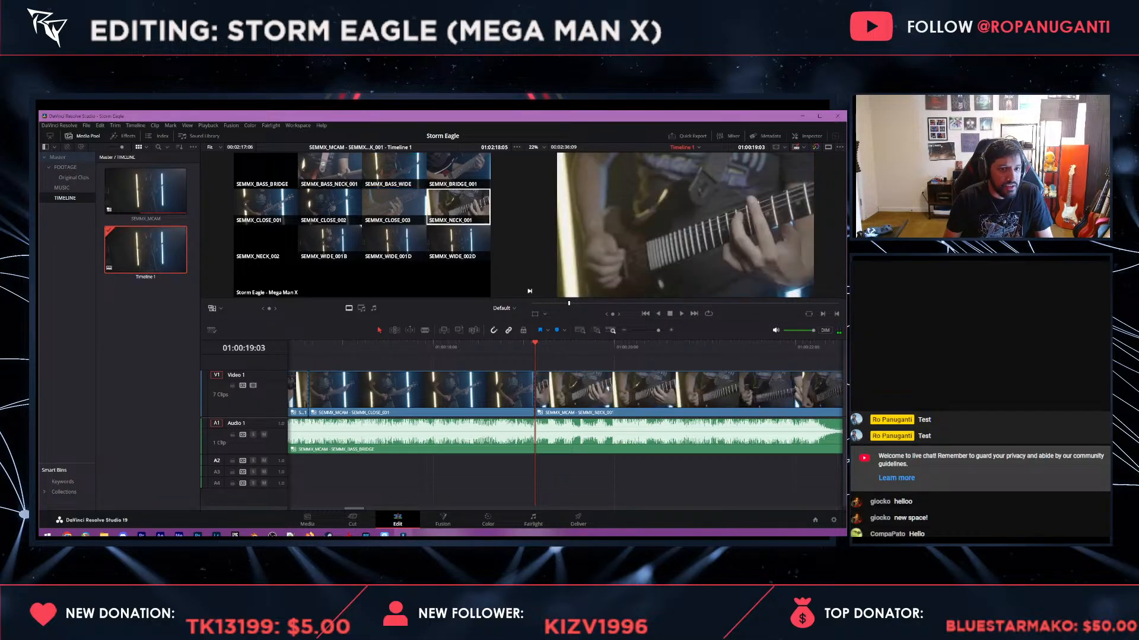
key("space")
key("space")
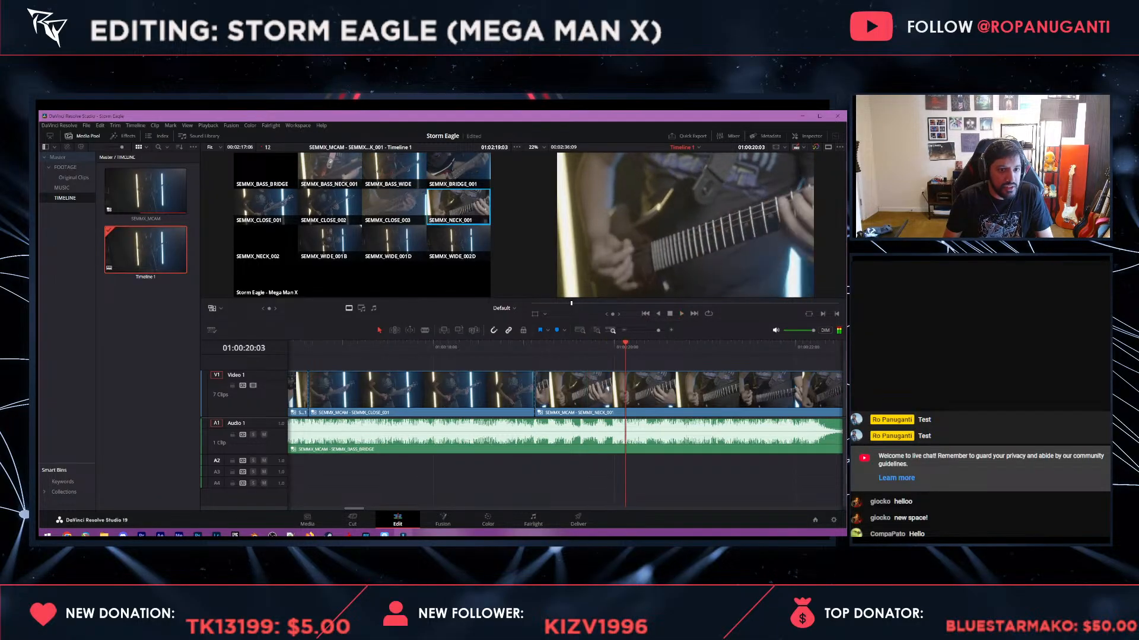
left_click(479, 346)
key("space")
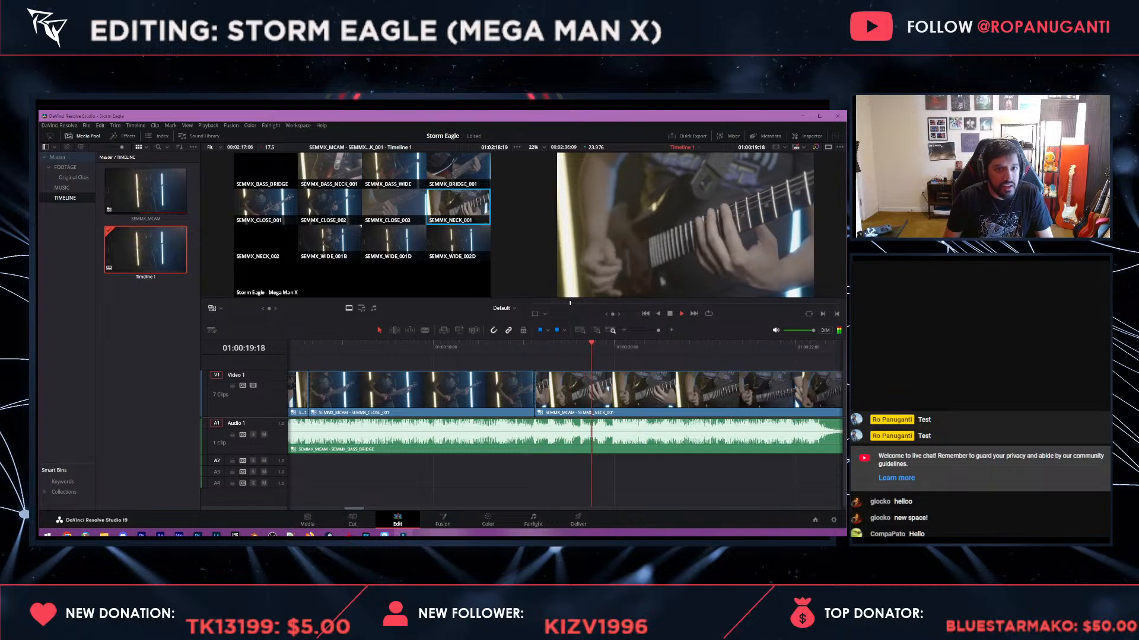
- Cut the video to SEMMX_WIDE_002D at 01:00:20:00
key("Left")
key("Left")
key("Left")
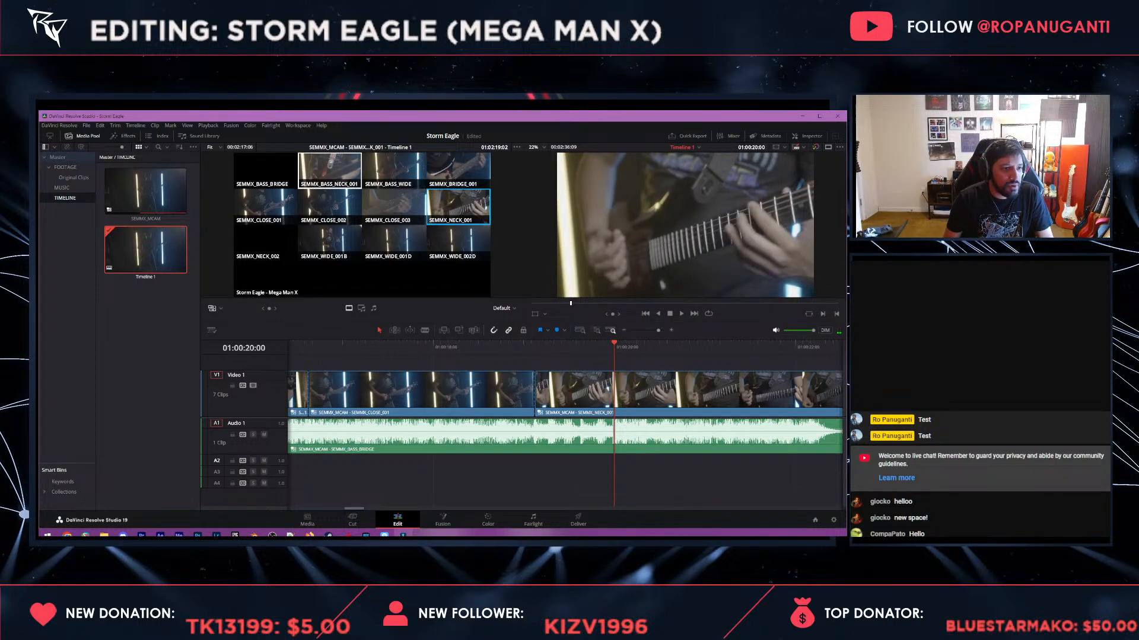
left_click(458, 242)
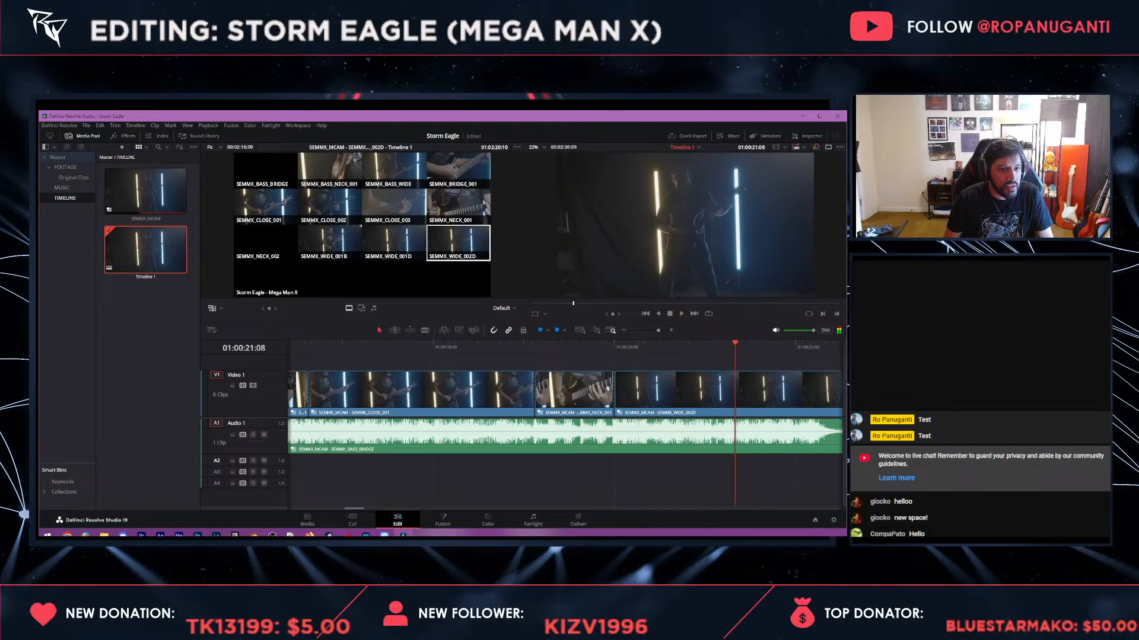
- Cut the video at 01:00:21:08 and try the SEMMX_WIDE_001B and SEMMX_CLOSE_002 angles on the new shot
left_click(329, 244)
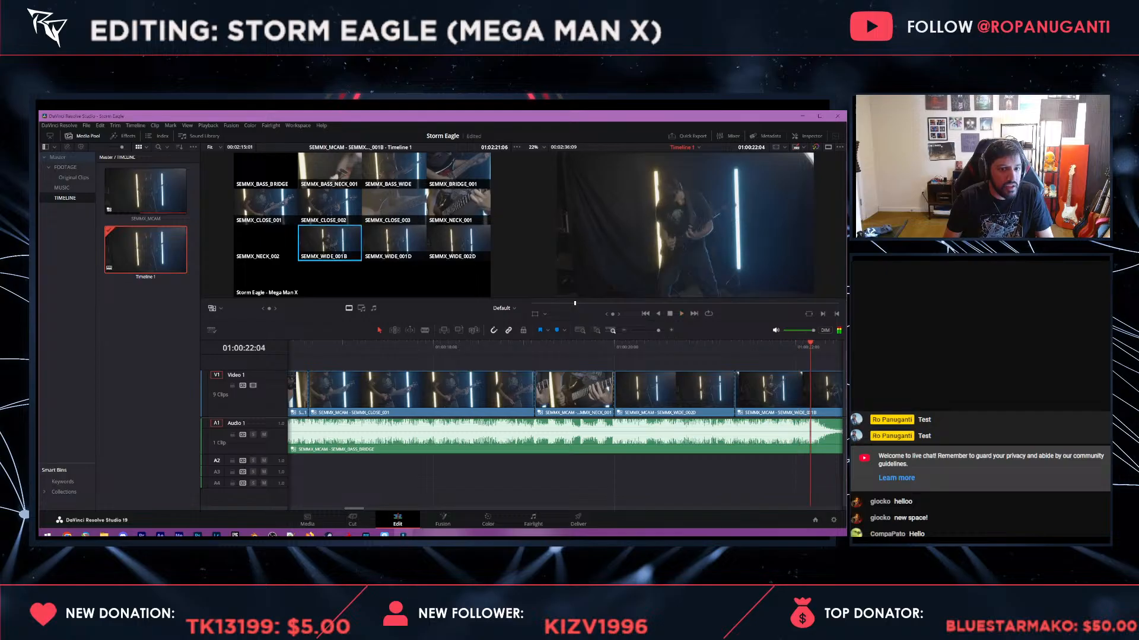
left_click(329, 206)
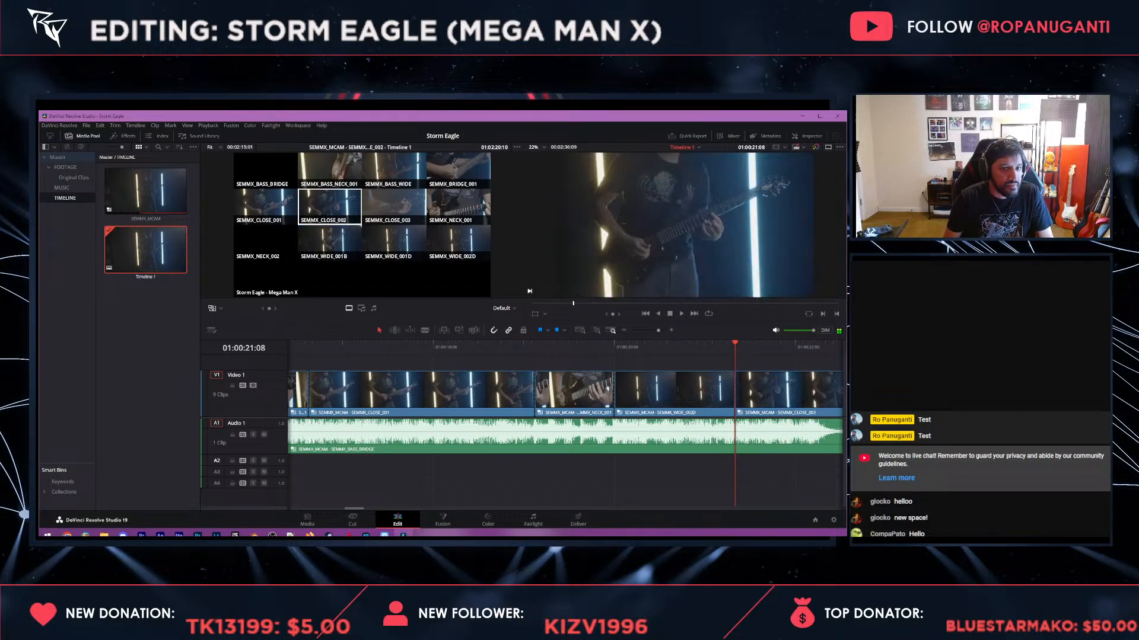
key("space")
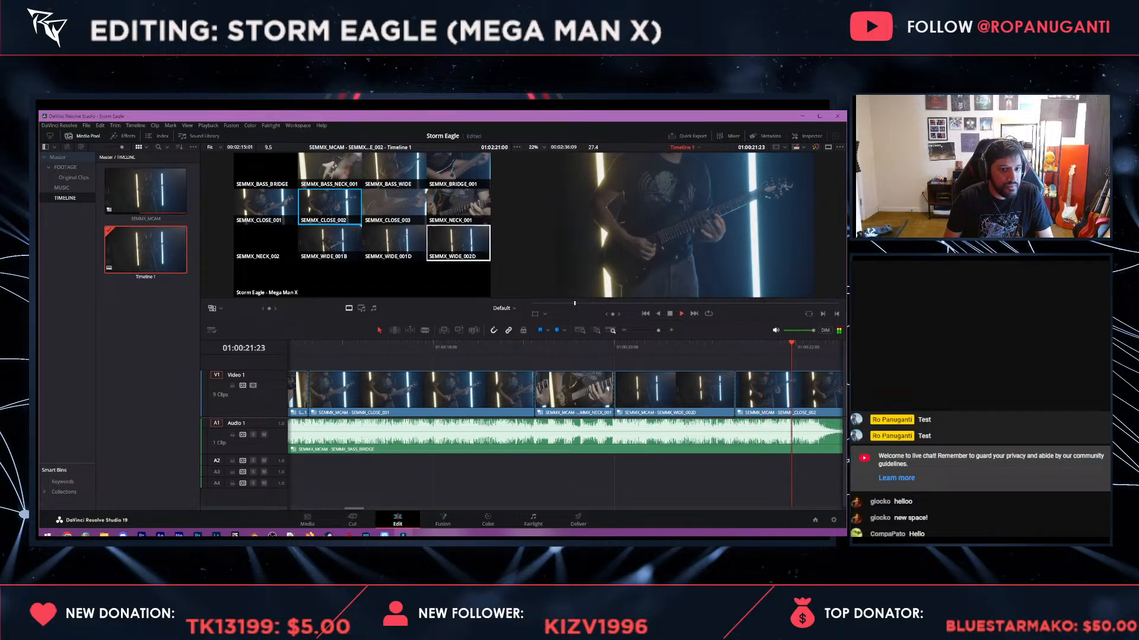
left_click_drag(807, 344, 735, 344)
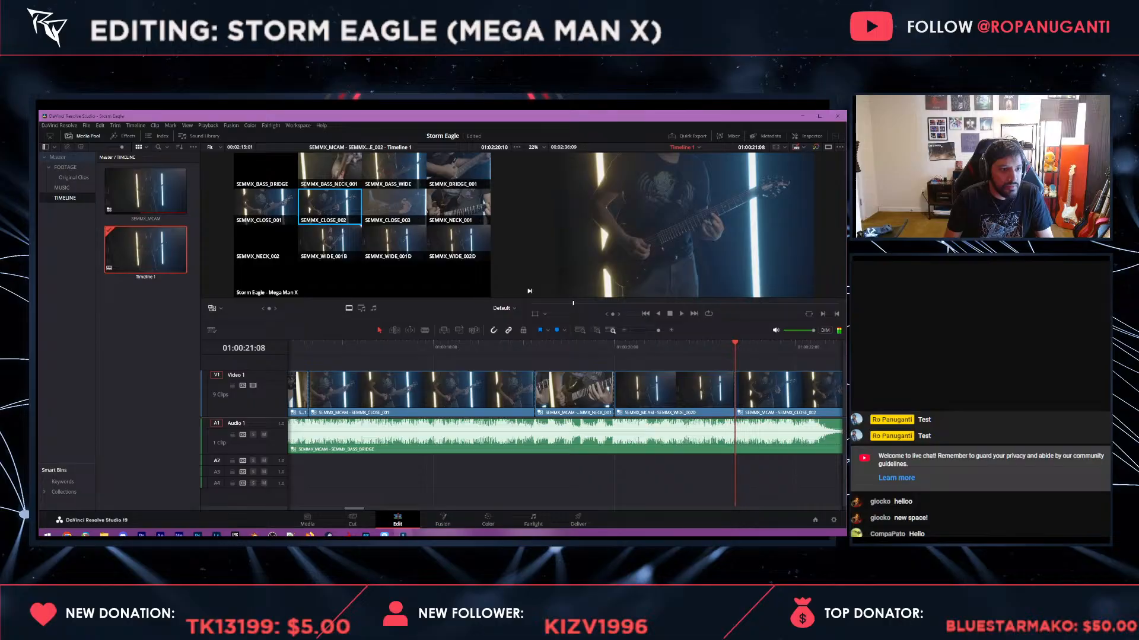
- Try the SEMMX_CLOSE_001 angle on the clip starting at 01:00:21:08 and preview the cut into it
left_click(265, 207)
key("space")
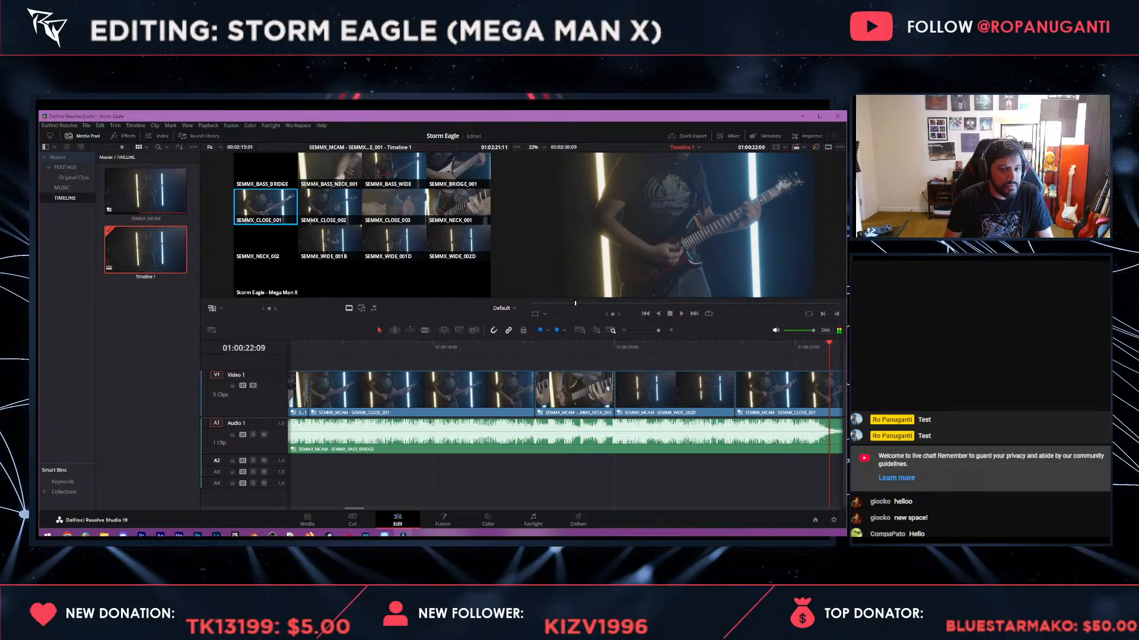
left_click(681, 346)
key("space")
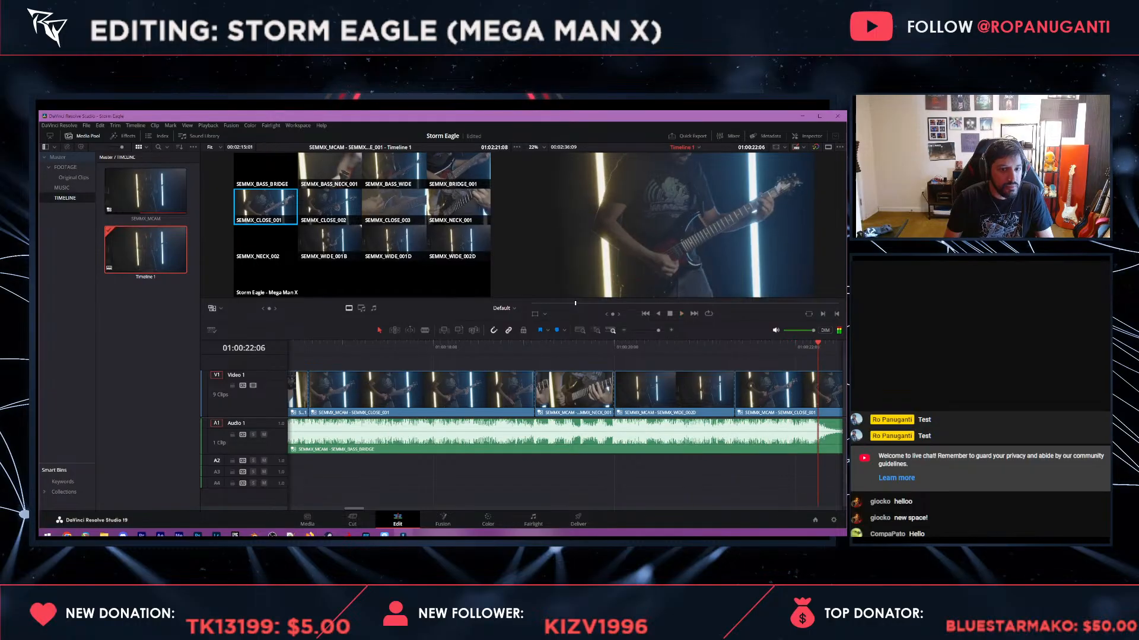
- Switch the clip starting at 01:00:20:00 to the SEMMX_WIDE_001B angle and preview it
left_click_drag(655, 346, 614, 346)
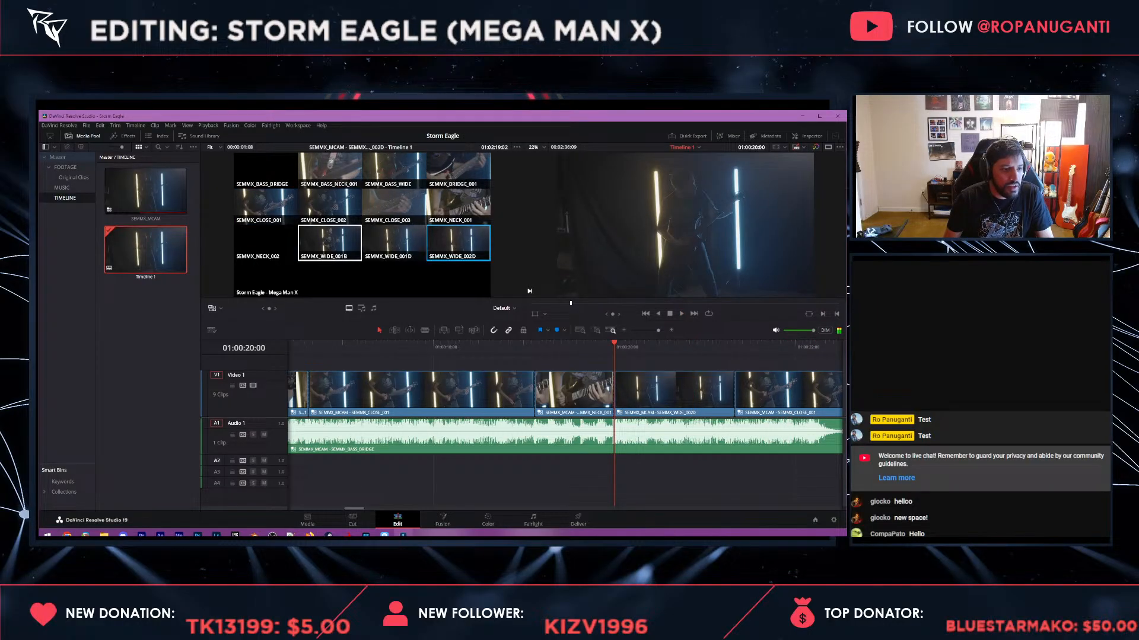
left_click(329, 242)
key("space")
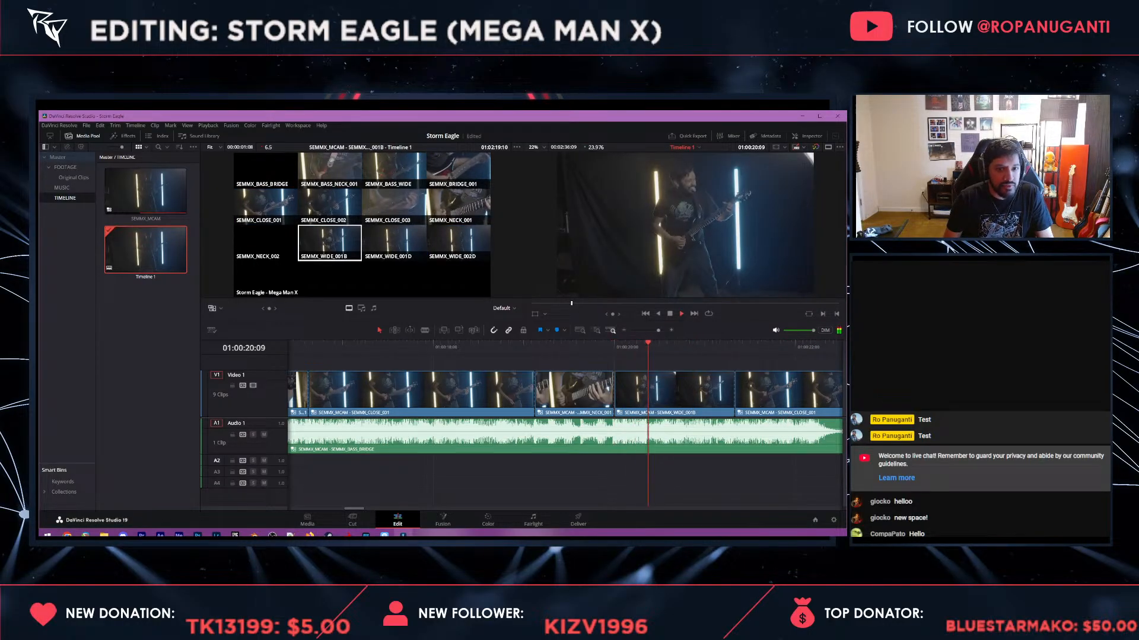
key("space")
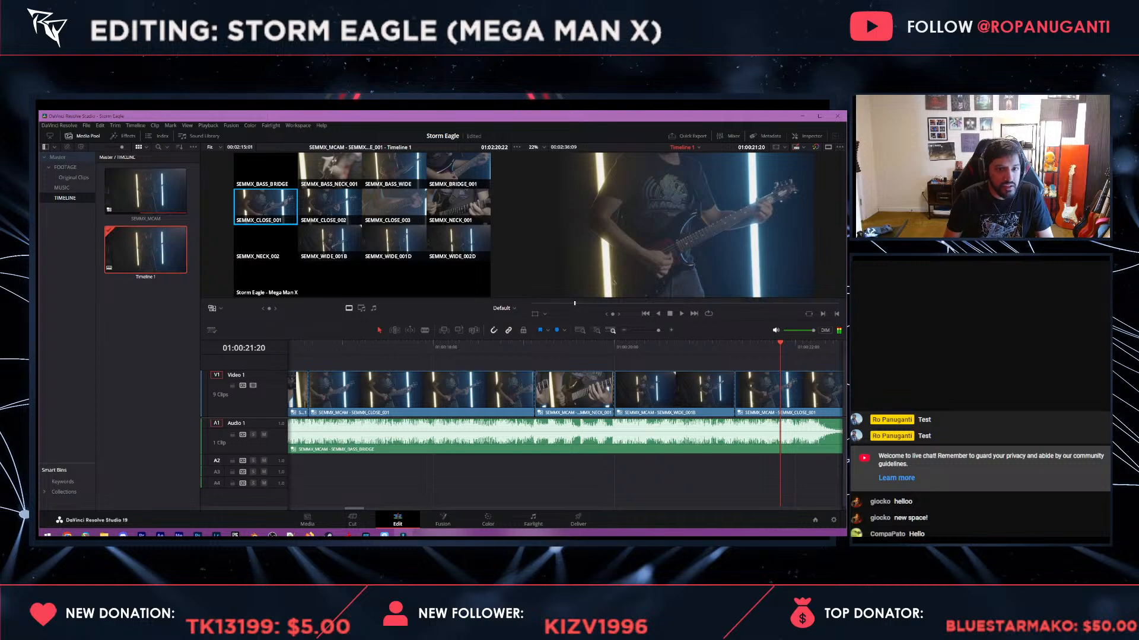
- Switch the clip starting at 01:00:21:08 to the SEMMX_BRIDGE_001 angle, preview it, and park the playhead at 01:00:21:15
left_click_drag(761, 346, 742, 345)
left_click(458, 170)
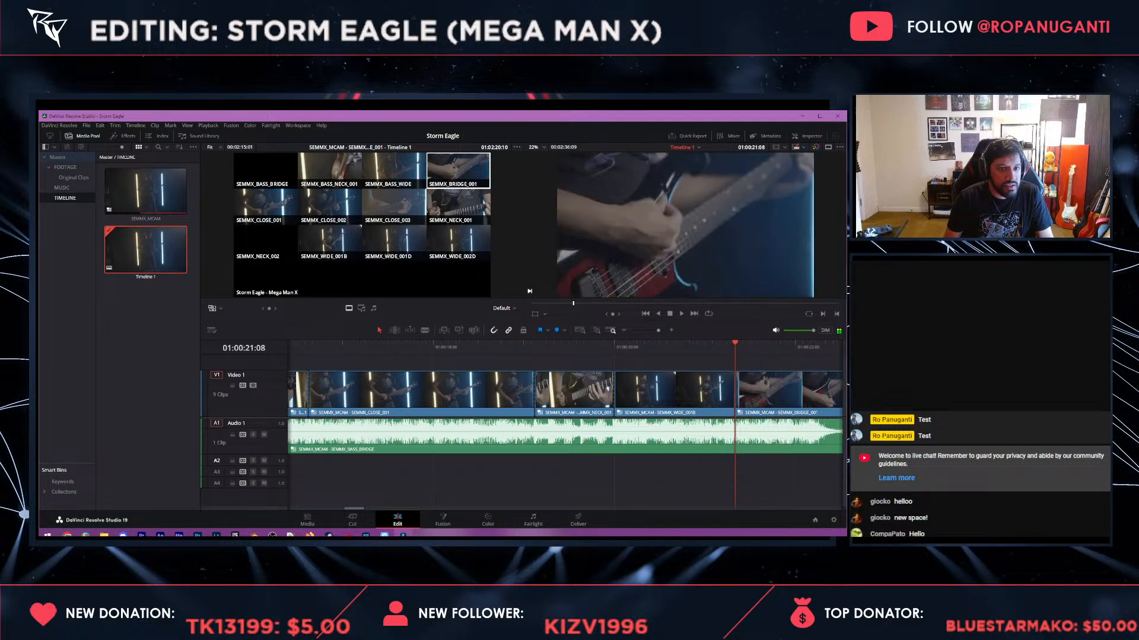
key("space")
key("space")
key("Left")
key("Left")
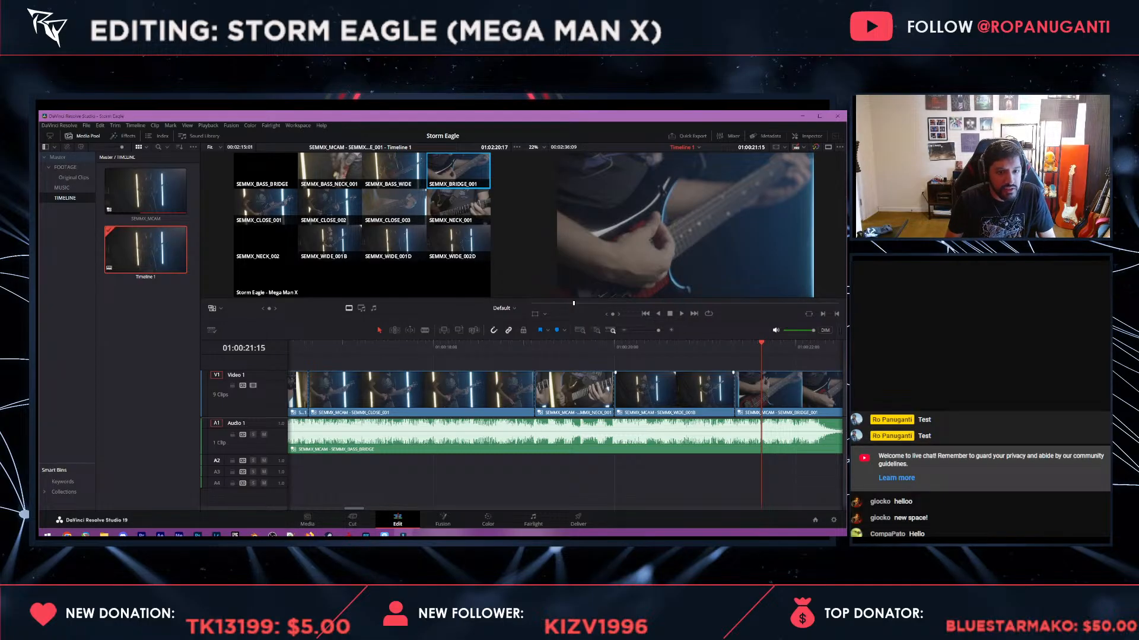
- Cut the multicam edit to SEMMX_NECK_001 at 01:00:21:15 and to SEMMX_CLOSE_002 at 01:00:21:21
scroll(565, 415, "right", 3)
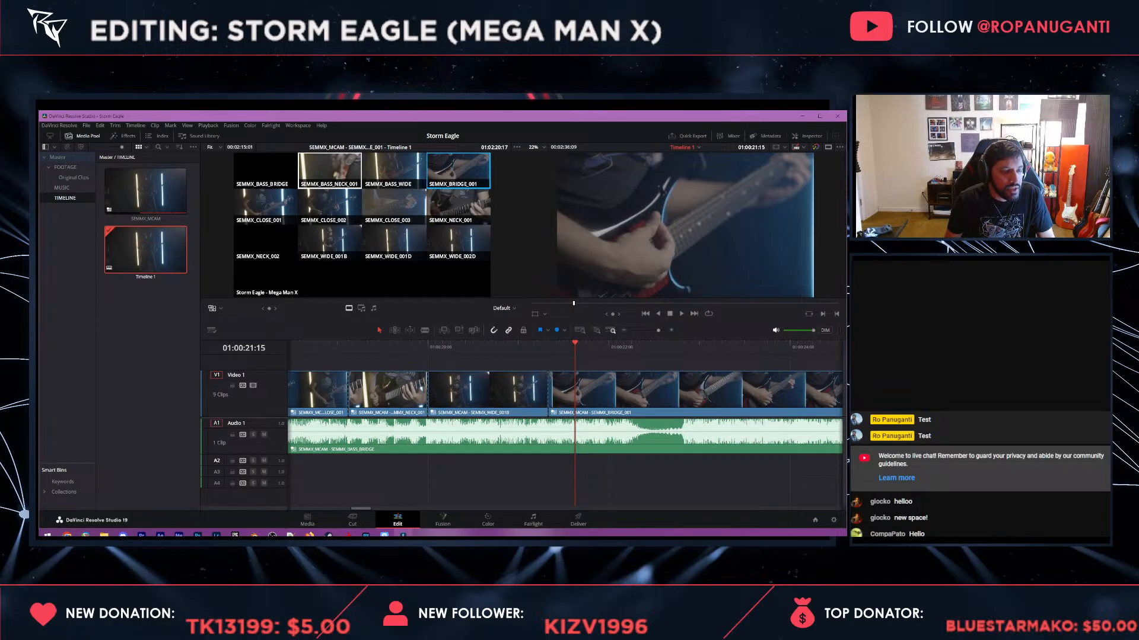
left_click(459, 207)
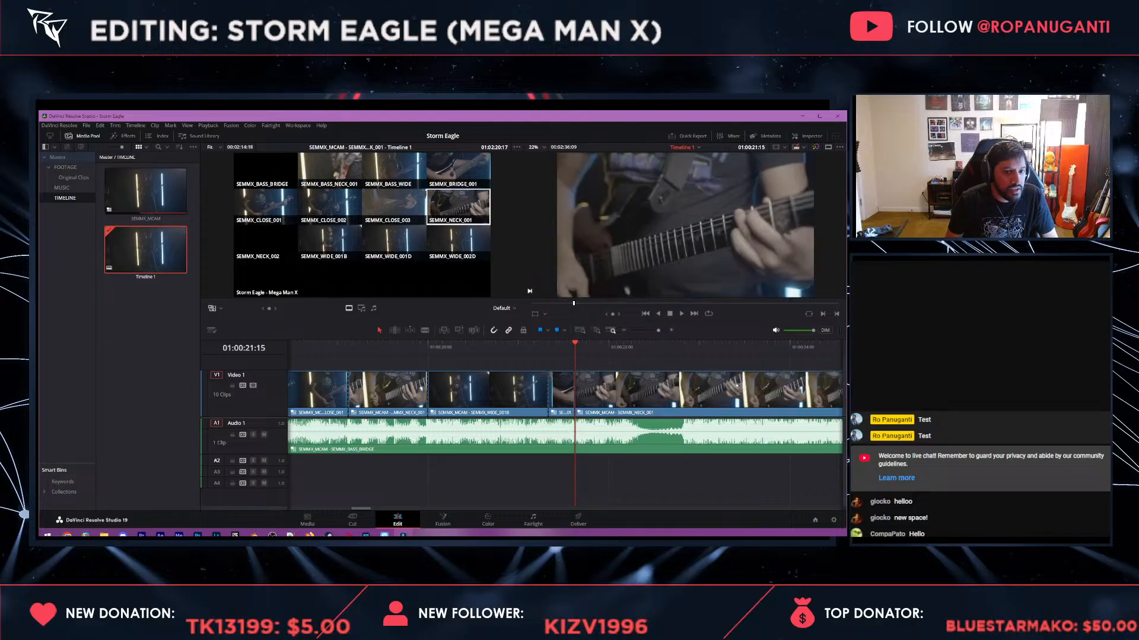
left_click(504, 348)
key("space")
key("space")
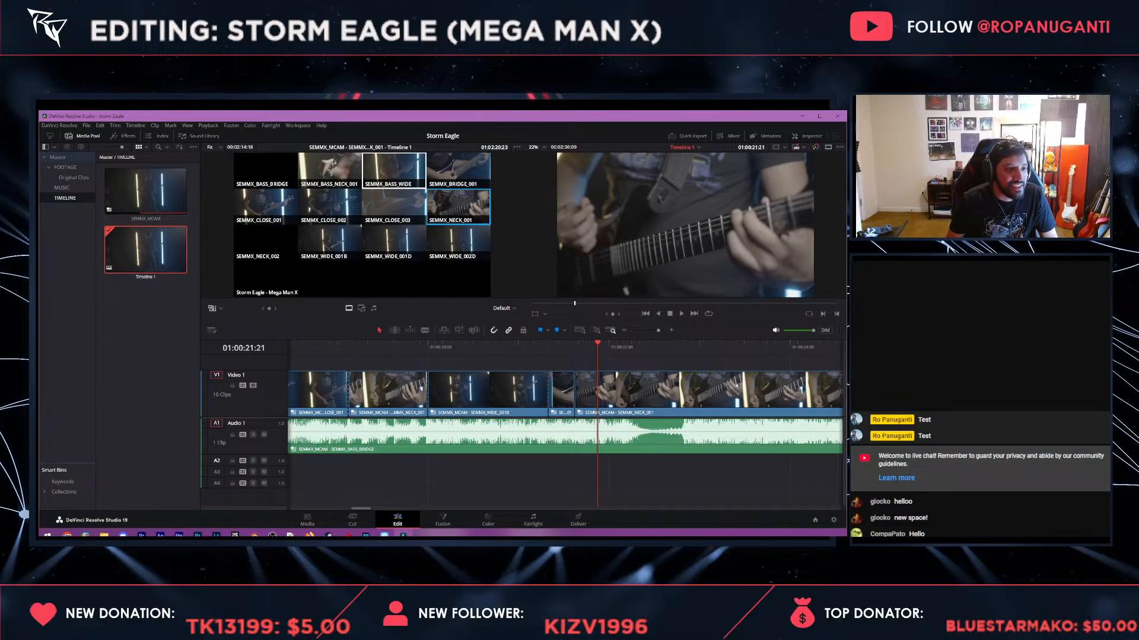
left_click(330, 206)
- Play on from the last cut and cut the multicam edit to SEMMX_WIDE_001B at 01:00:22:20
key("space")
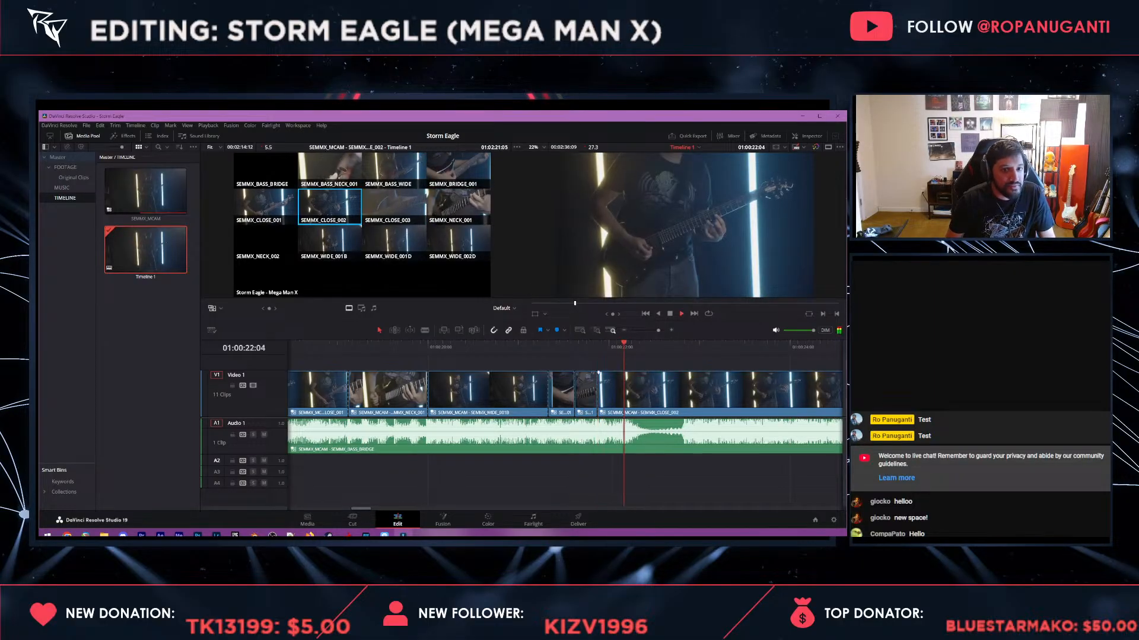
key("Left")
key("Left")
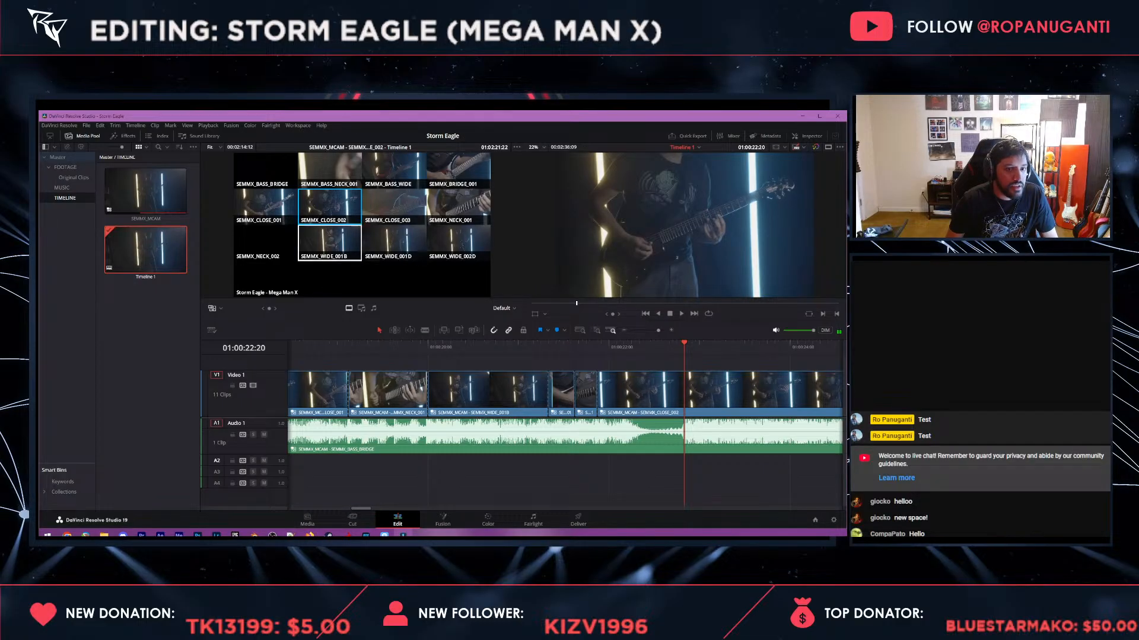
left_click(329, 242)
- Add a timeline marker at 01:00:22:08 and name it "Stutter?"
left_click(639, 348)
key("m")
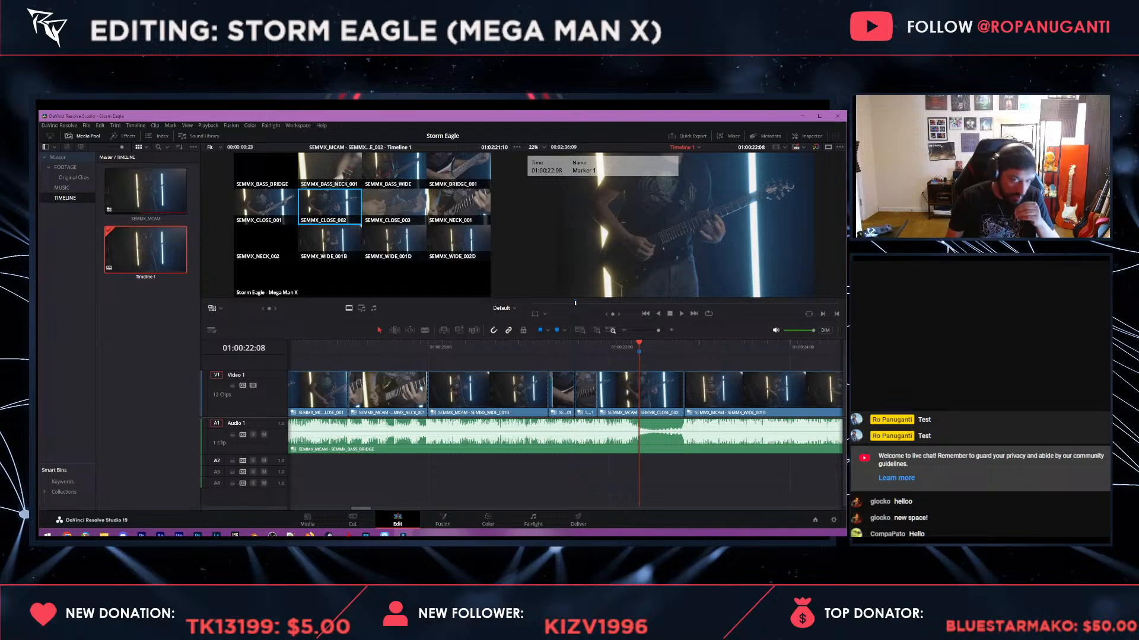
double_click(638, 351)
type("S")
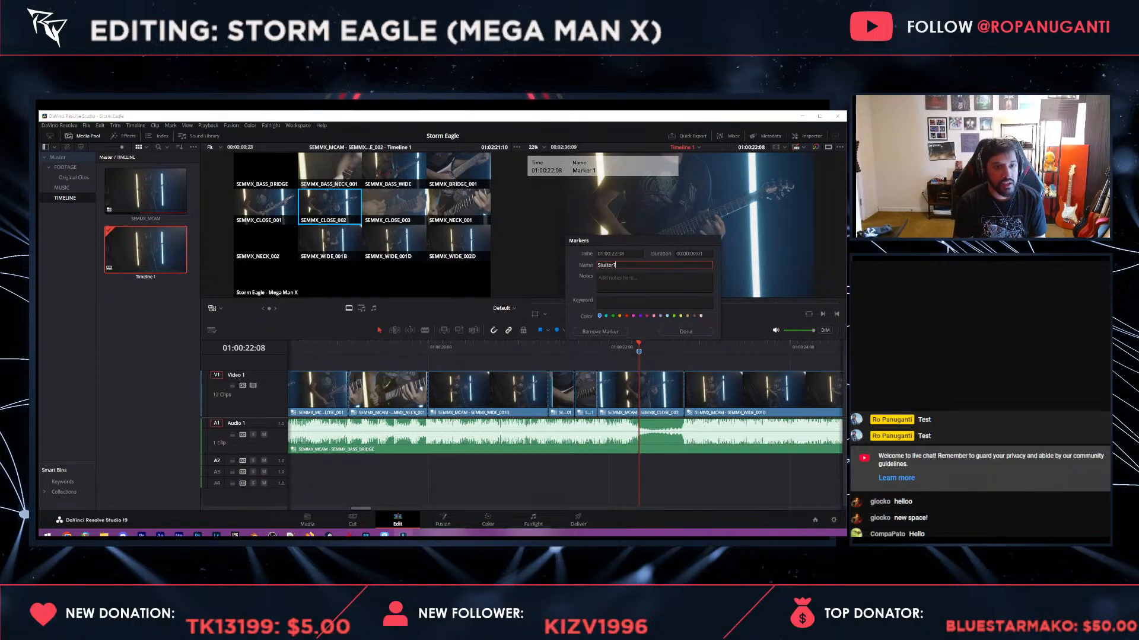
type("tutter?")
key("Return")
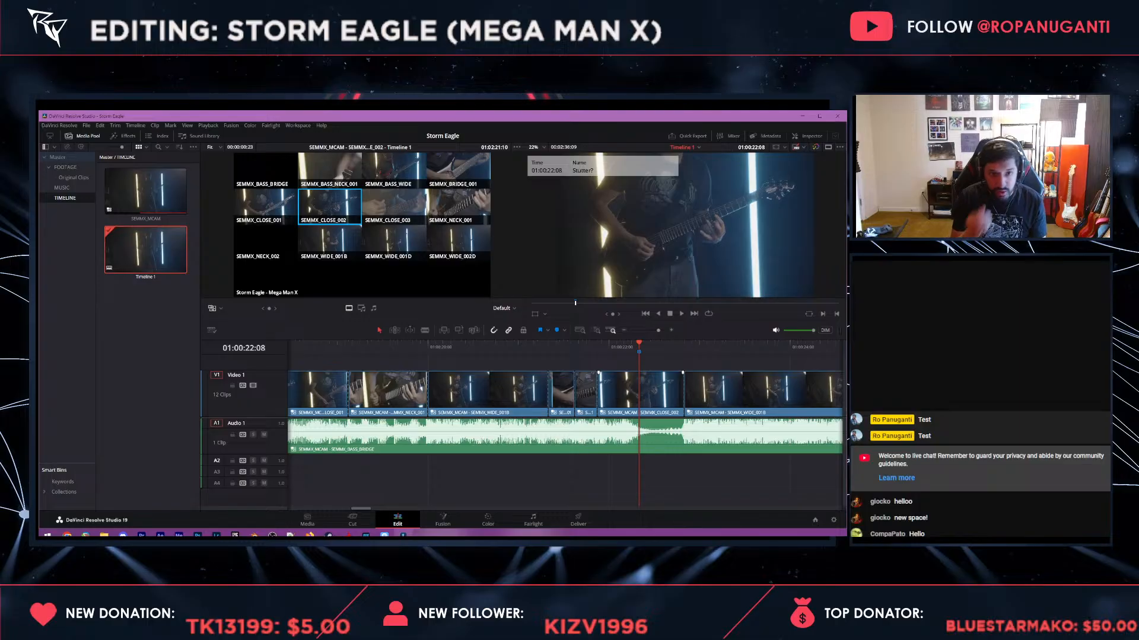
- Split the SEMMX_CLOSE_002 clip at 01:00:22:08 and place a shortened uni.Glitch Transition on its cut to SEMMX_WIDE_001B
key("ctrl+b")
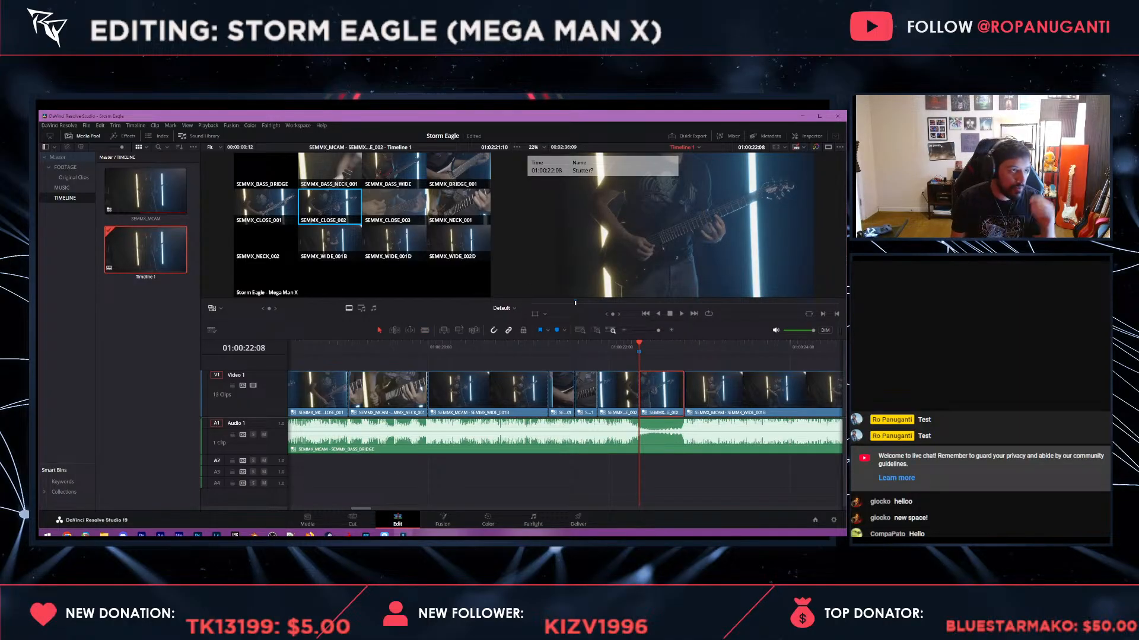
left_click(123, 136)
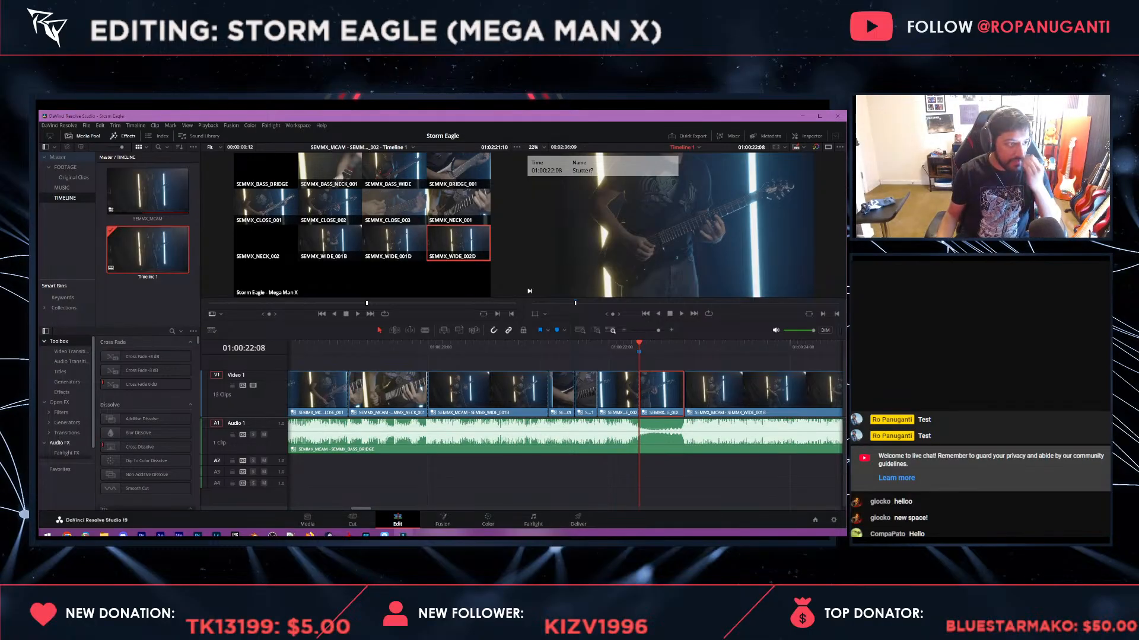
left_click(60, 402)
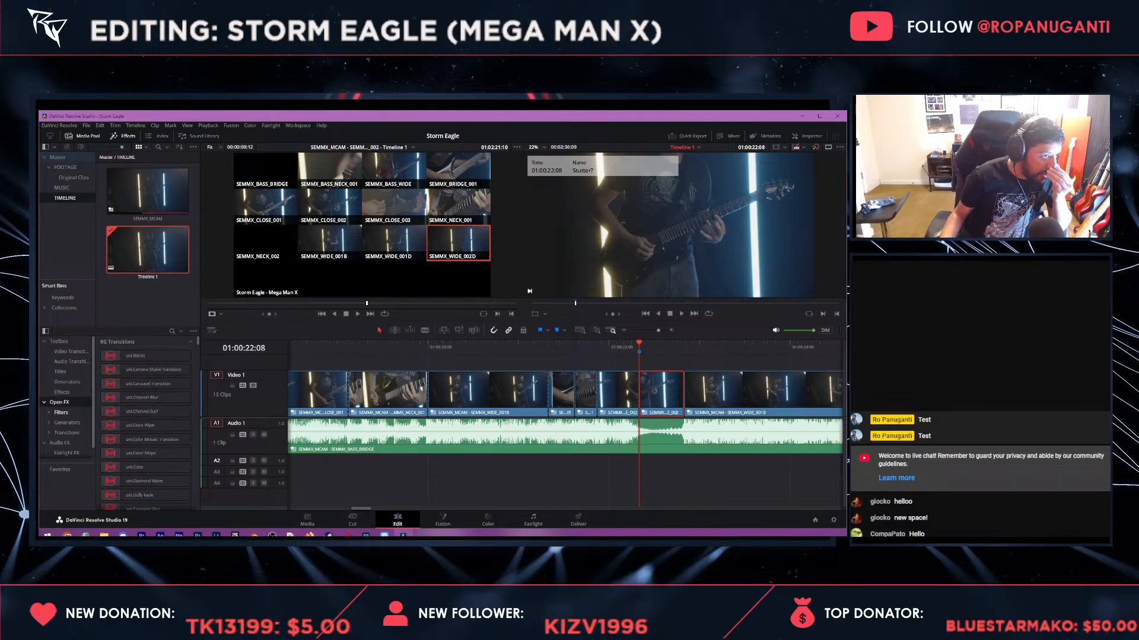
scroll(146, 426, "down", 5)
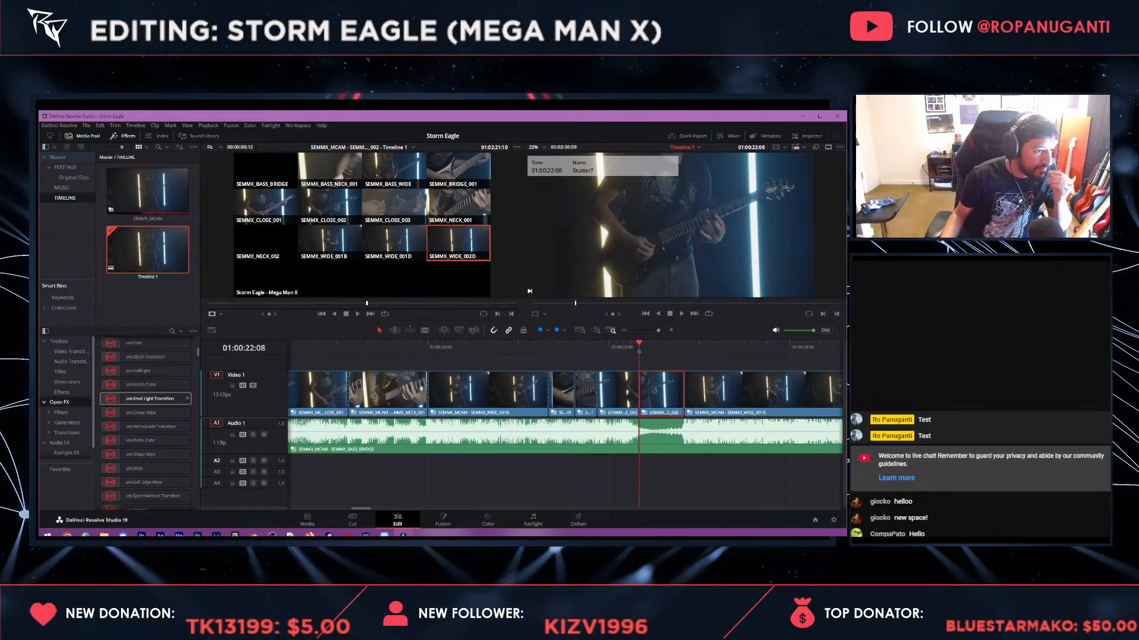
left_click_drag(145, 357, 647, 389)
left_click_drag(716, 399, 693, 397)
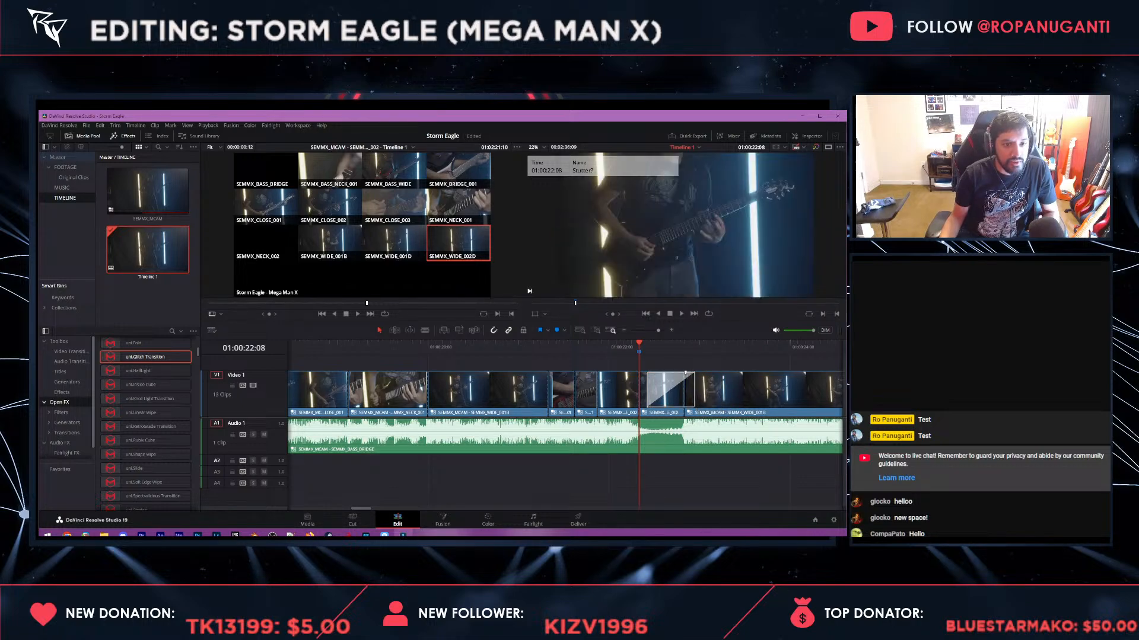
- Play through the glitch transition and set the source viewer back to Multicam mode
key("space")
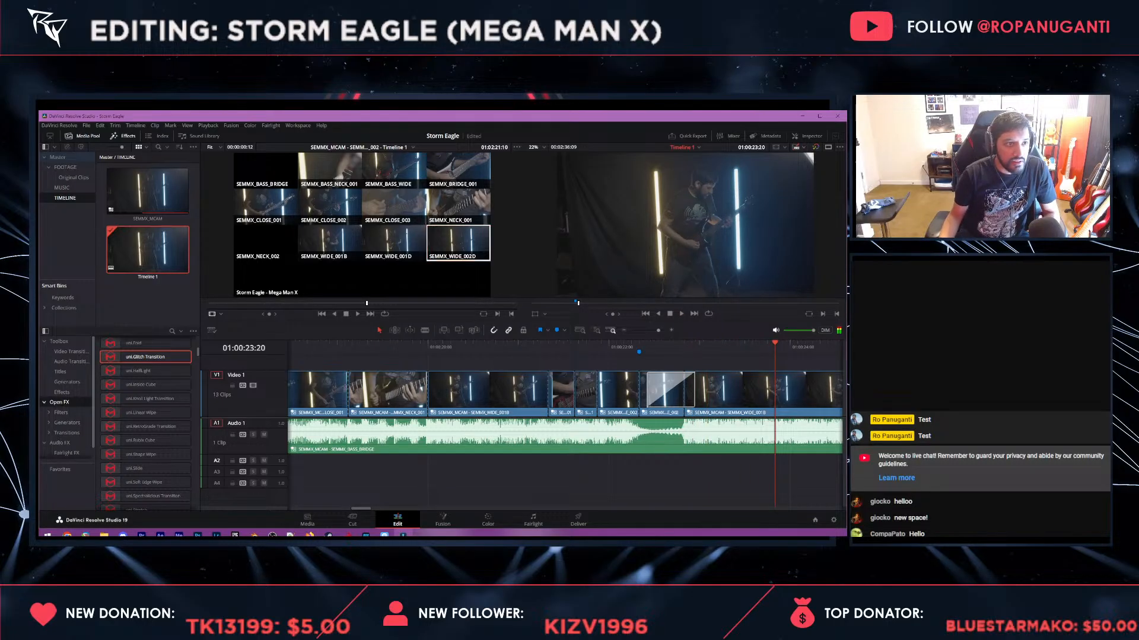
key("ctrl+minus")
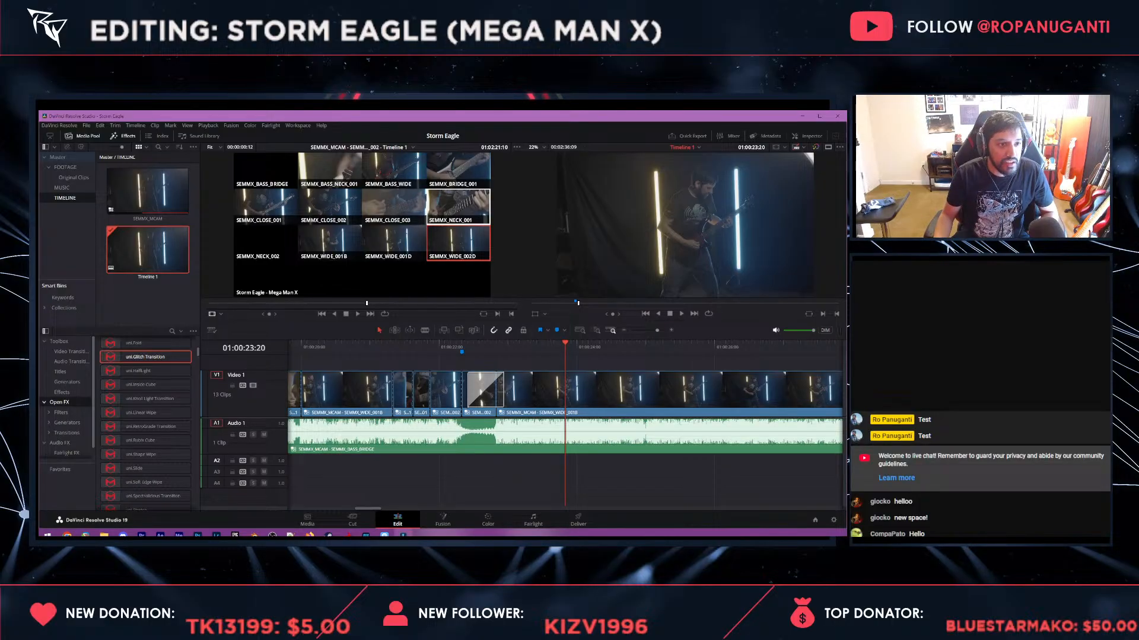
left_click(458, 206)
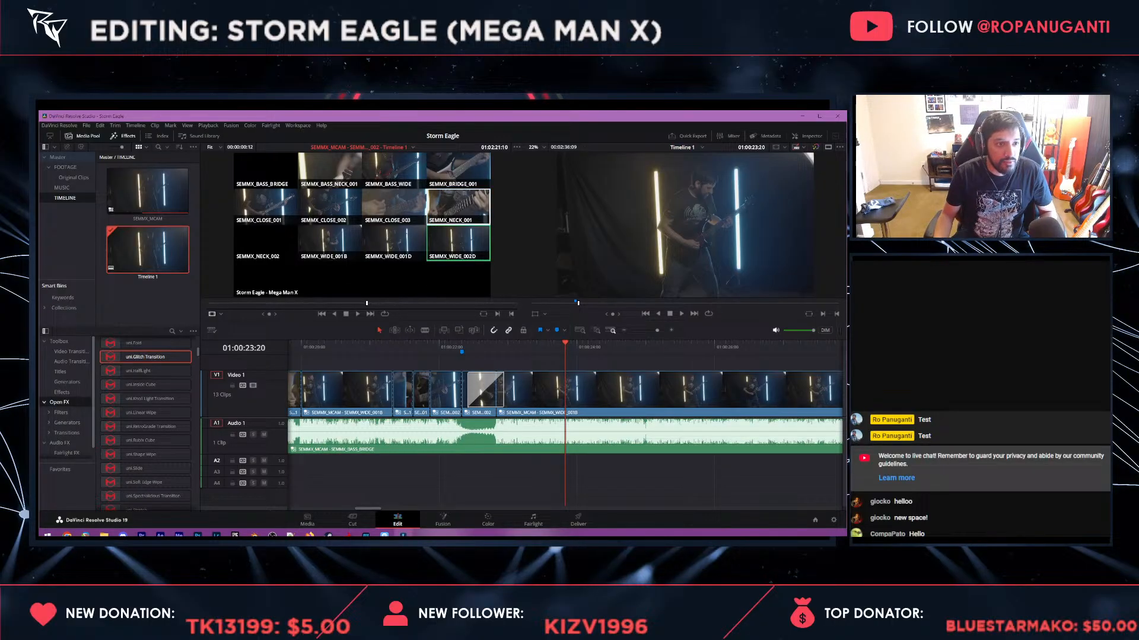
left_click_drag(522, 347, 491, 347)
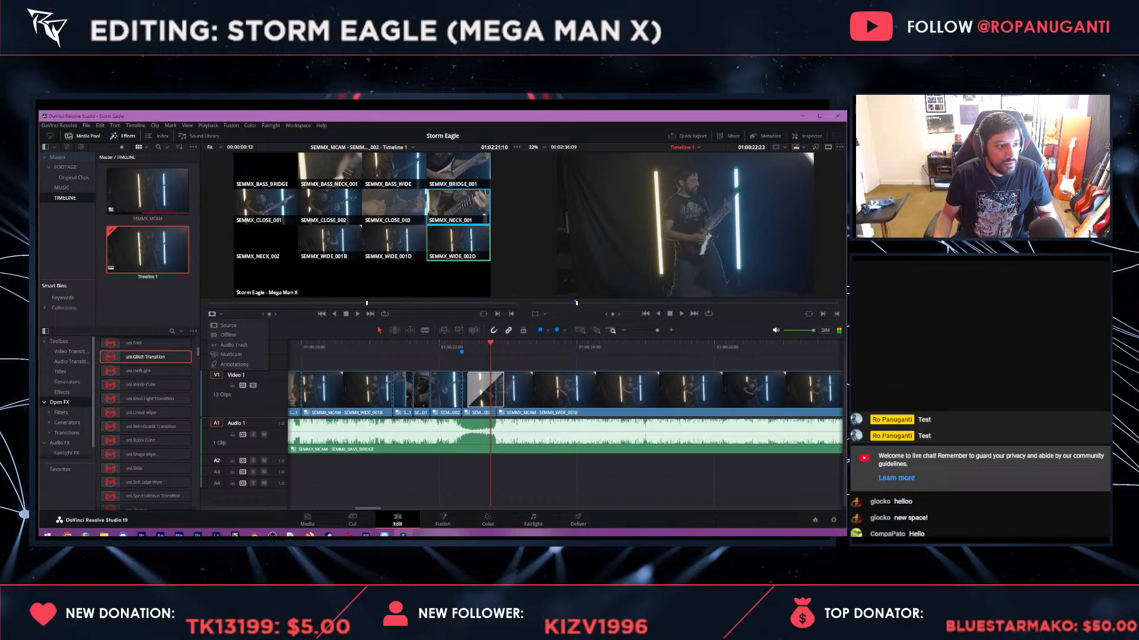
left_click_drag(491, 347, 498, 347)
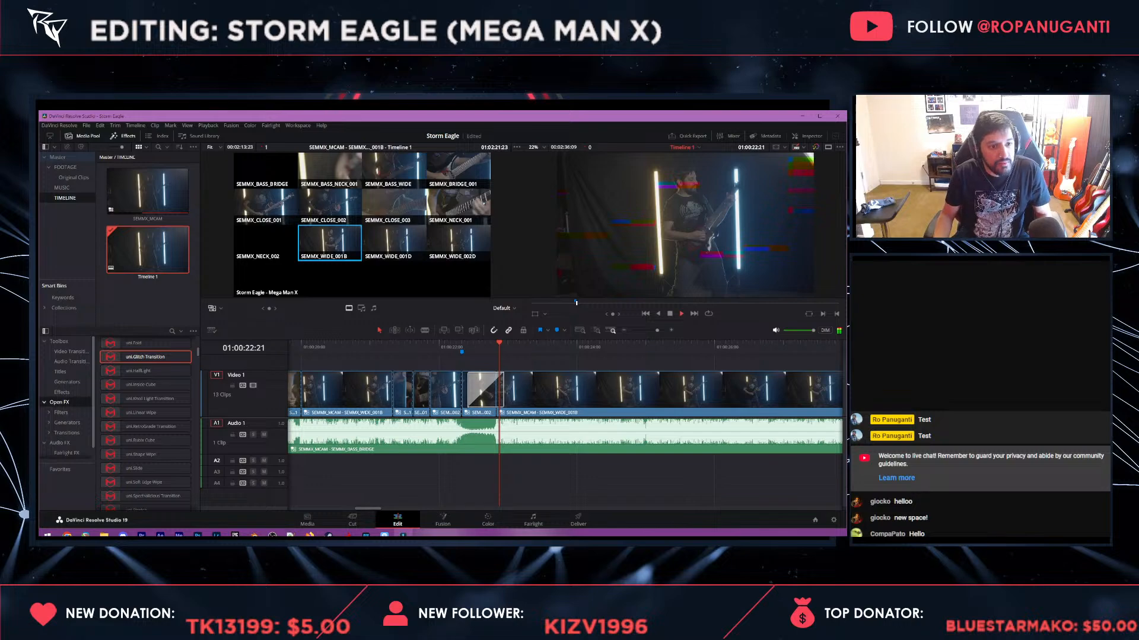
- Cut the multicam edit to SEMMX_NECK_001 at 01:00:23:20
key("space")
key("Left")
key("Left")
key("Left")
key("Right")
key("Right")
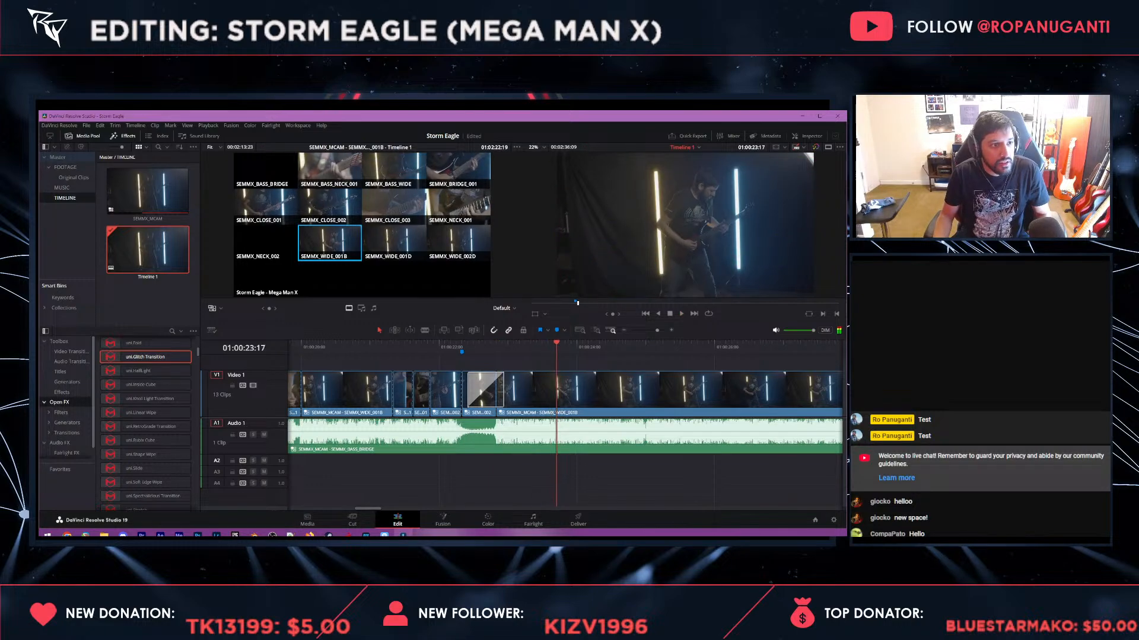
key("Right")
key("Right")
key("Right")
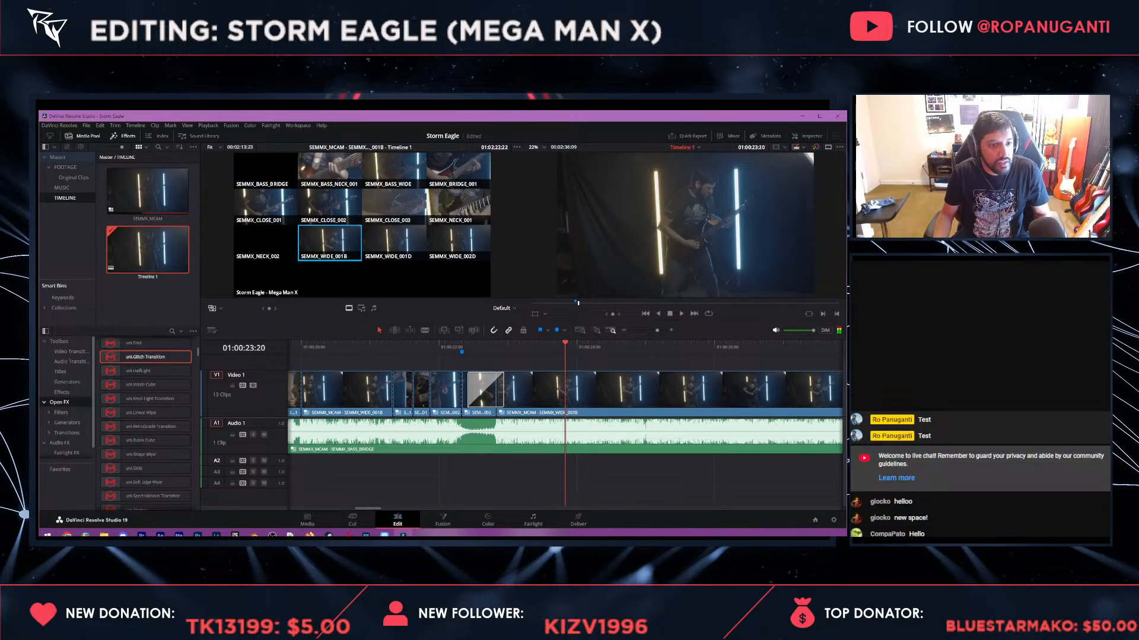
left_click(458, 204)
- Cut the multicam edit to SEMMX_BRIDGE_001 at 01:00:25:18 and to SEMMX_WIDE_001B at 01:00:28:15
key("space")
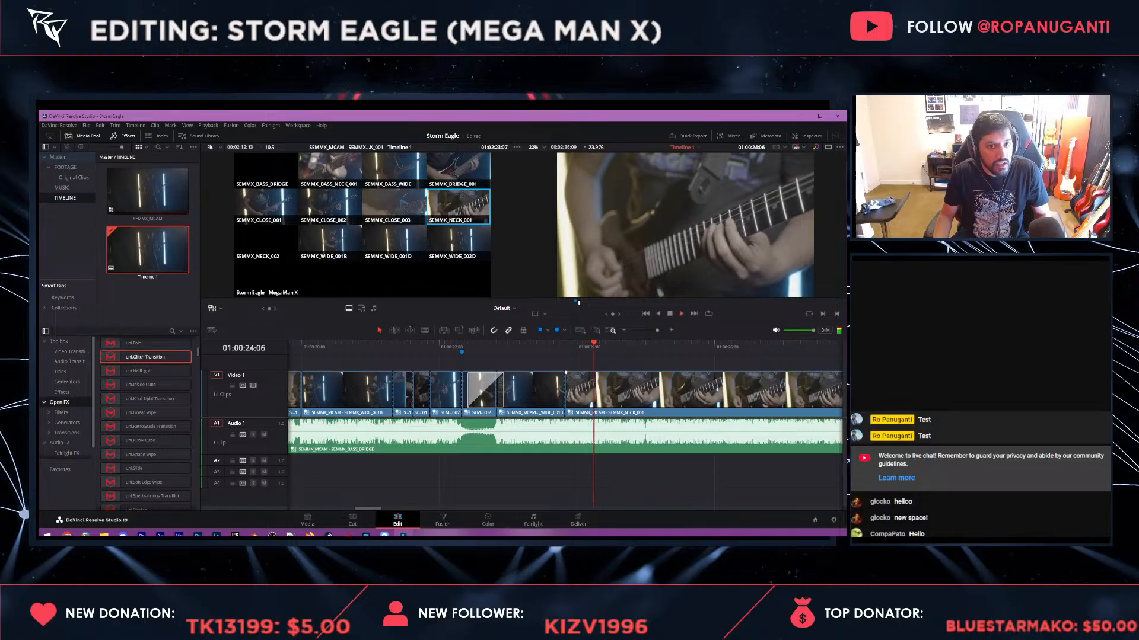
key("space")
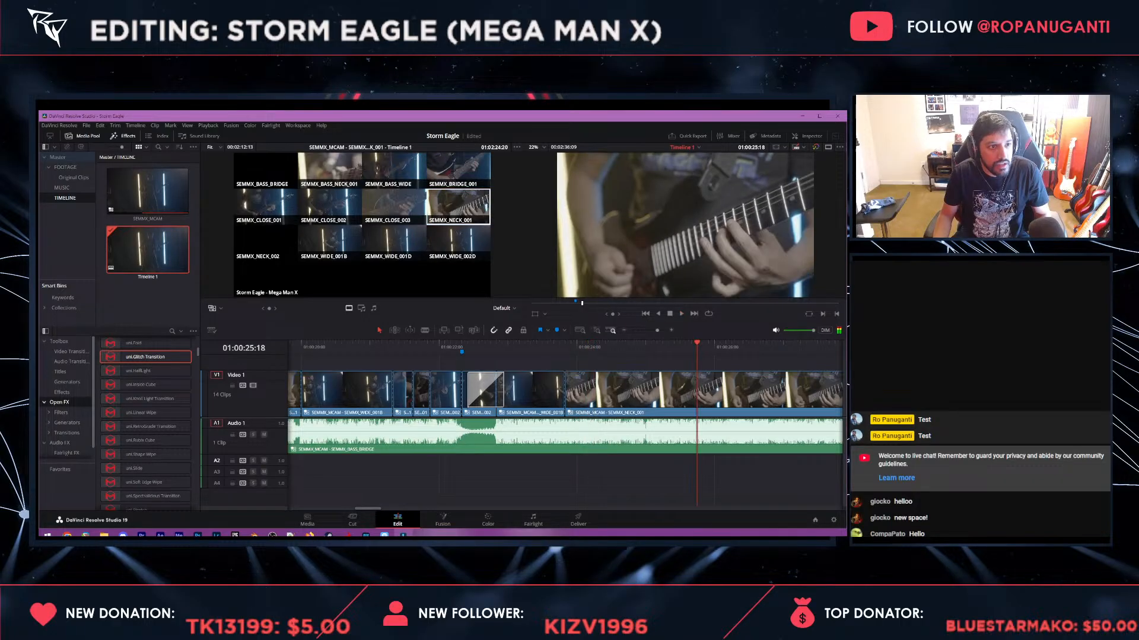
left_click(458, 171)
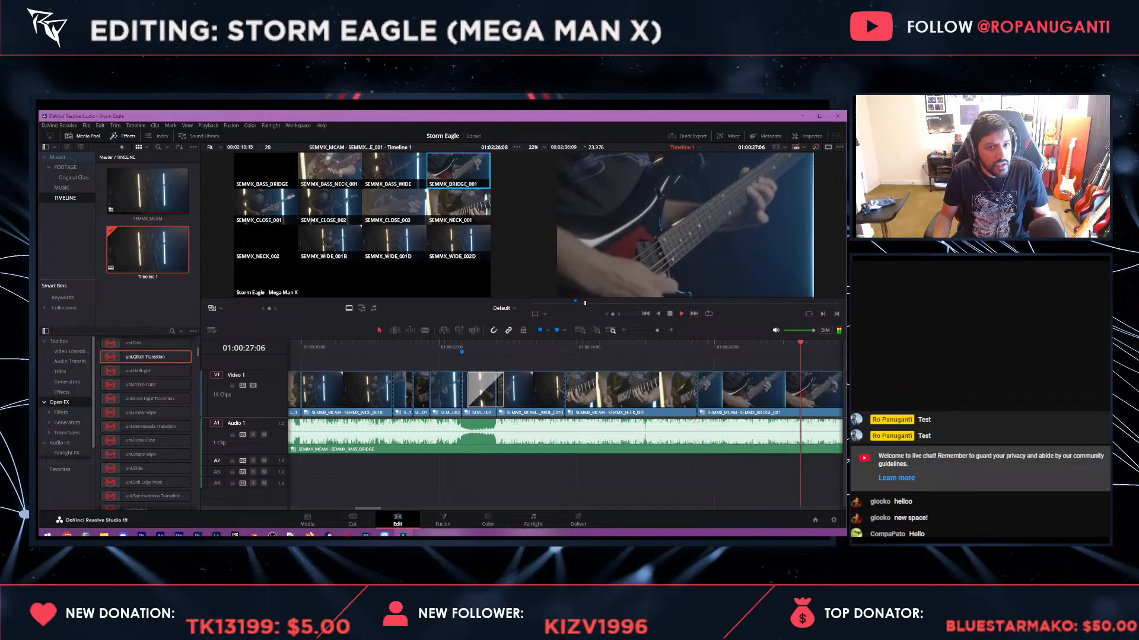
key("space")
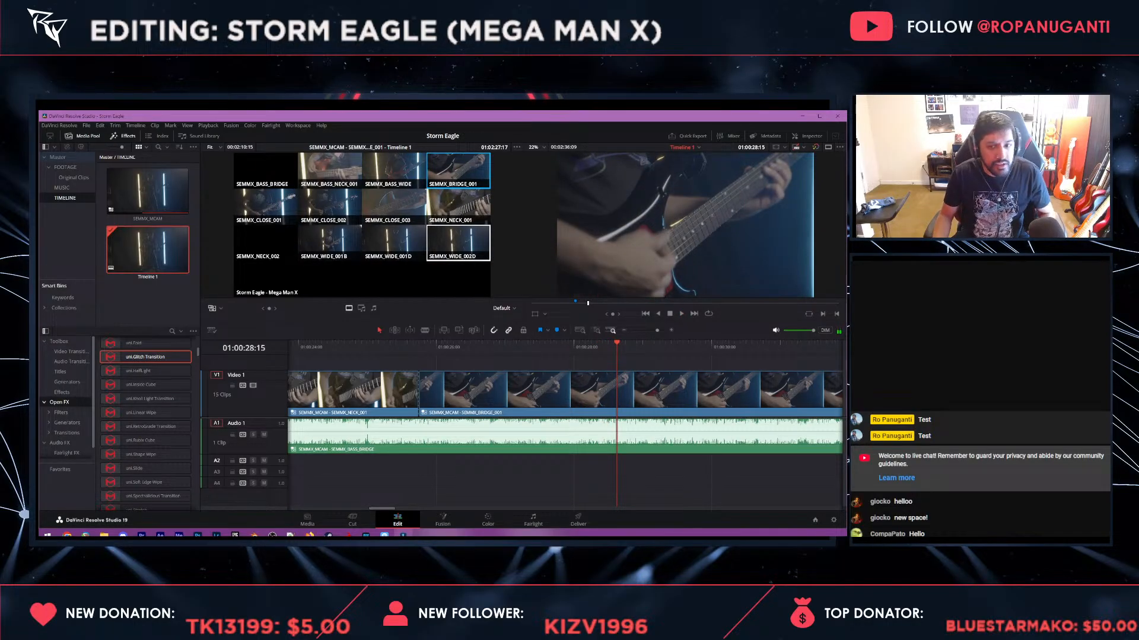
left_click(329, 242)
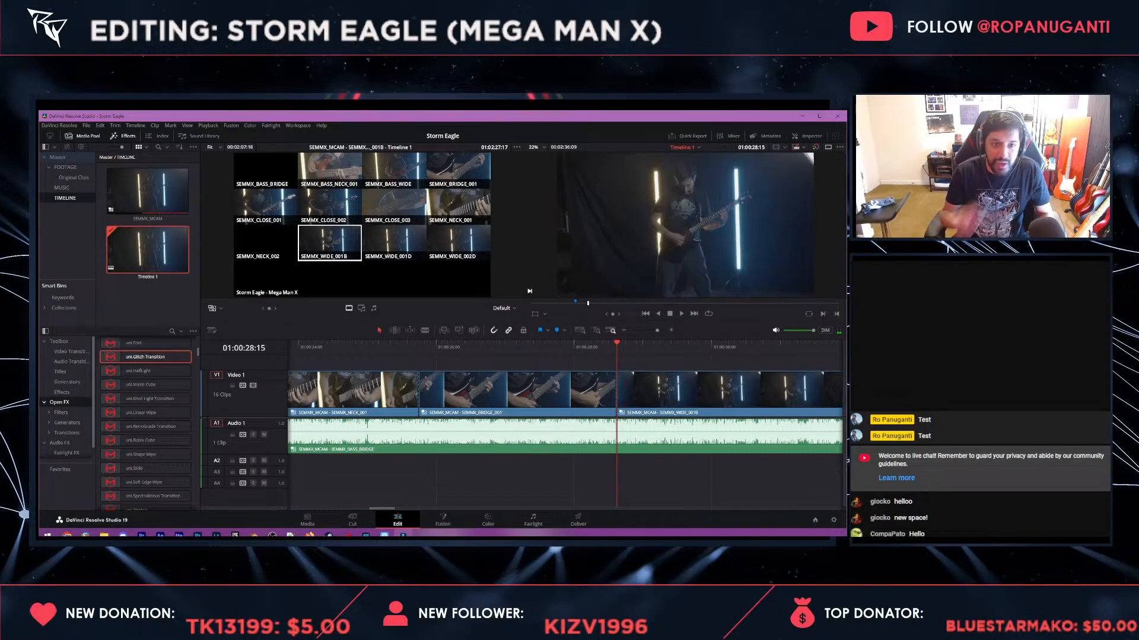
- Cut the multicam edit at 01:00:31:11, trying SEMMX_CLOSE_002 and settling on the SEMMX_BRIDGE_001 angle
key("space")
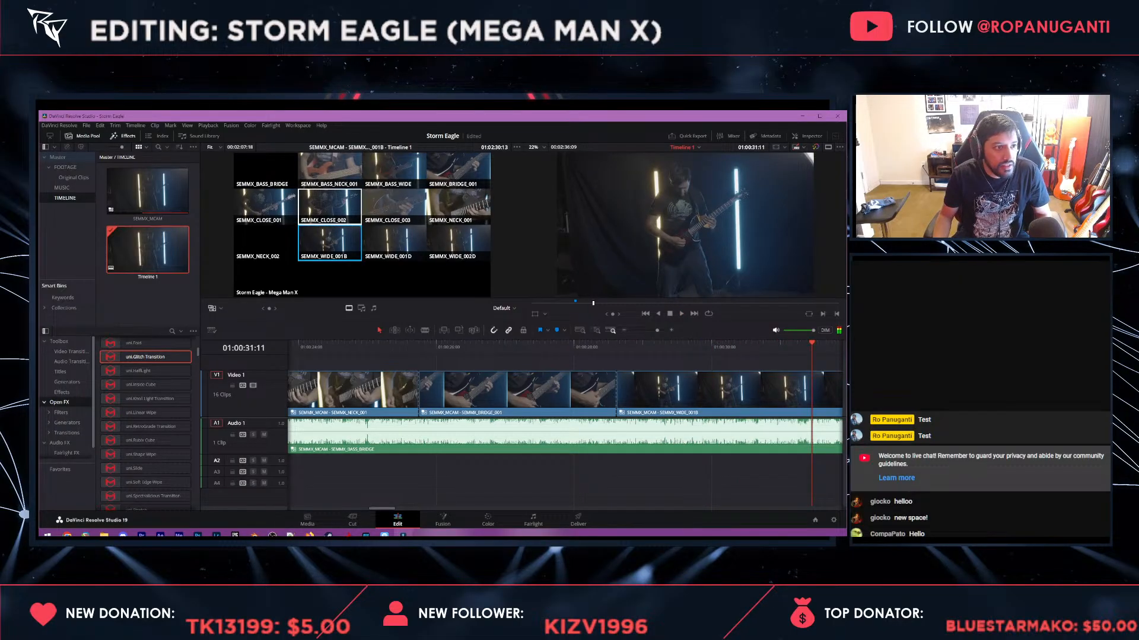
left_click(329, 206)
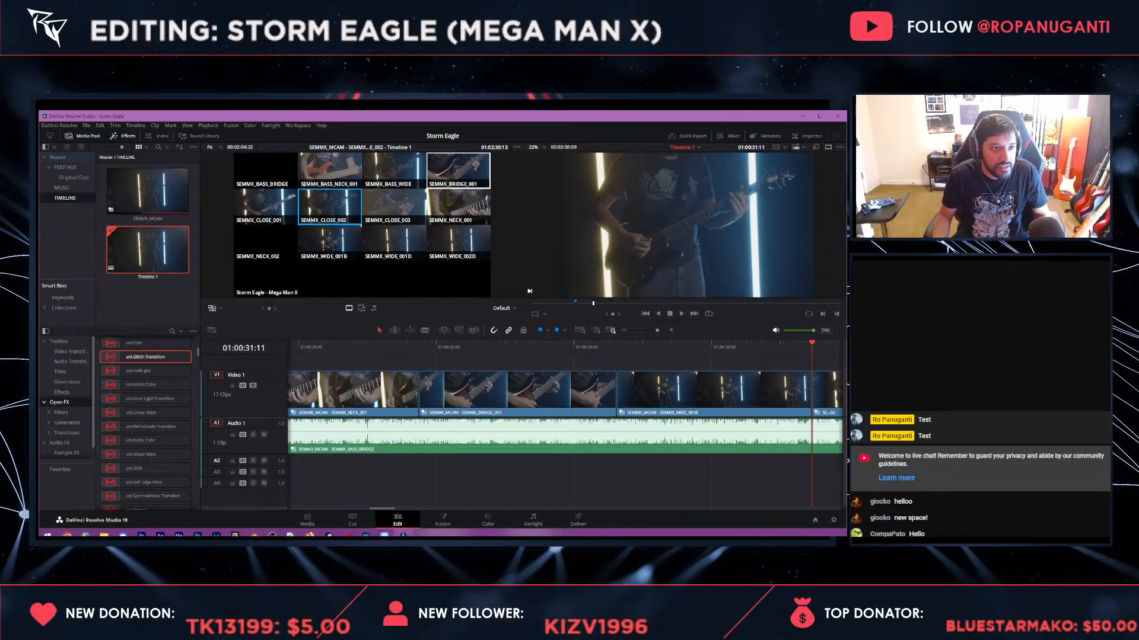
left_click(458, 170)
- Cut the multicam edit to SEMMX_CLOSE_002 at 01:00:32:21
key("ctrl+minus")
key("ctrl+minus")
key("ctrl+minus")
key("ctrl+minus")
key("ctrl+minus")
key("ctrl+minus")
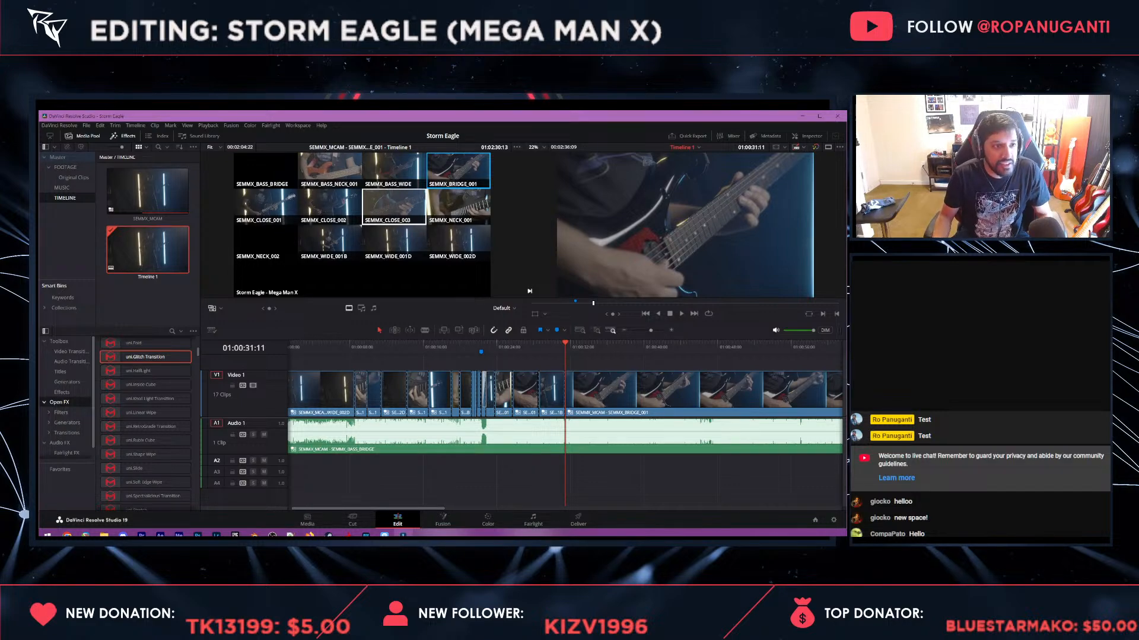
key("space")
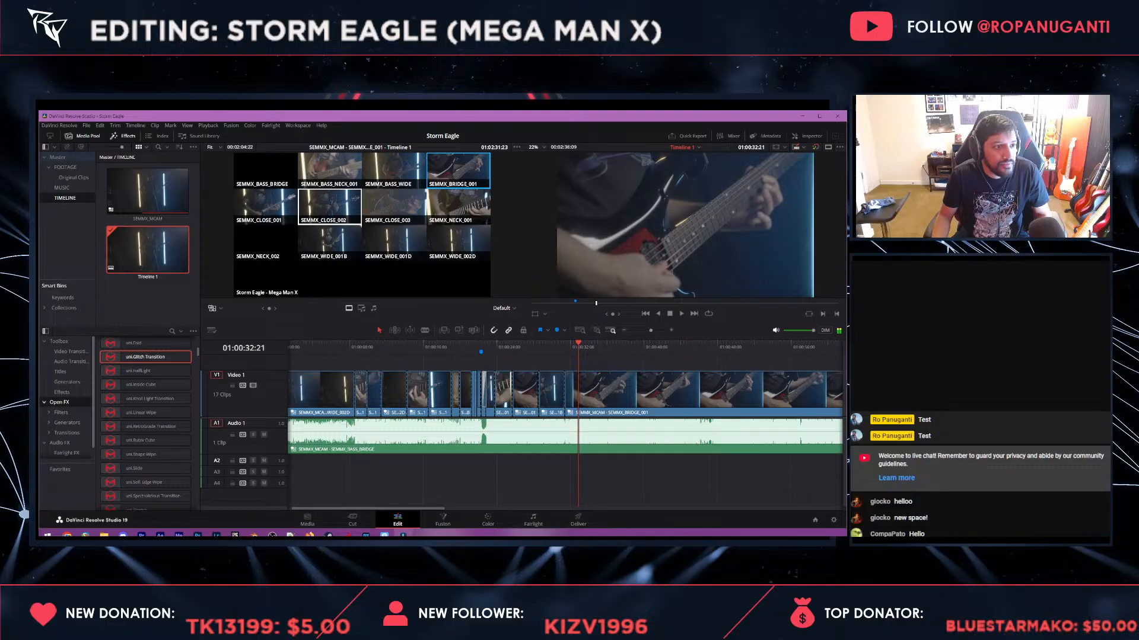
key("6")
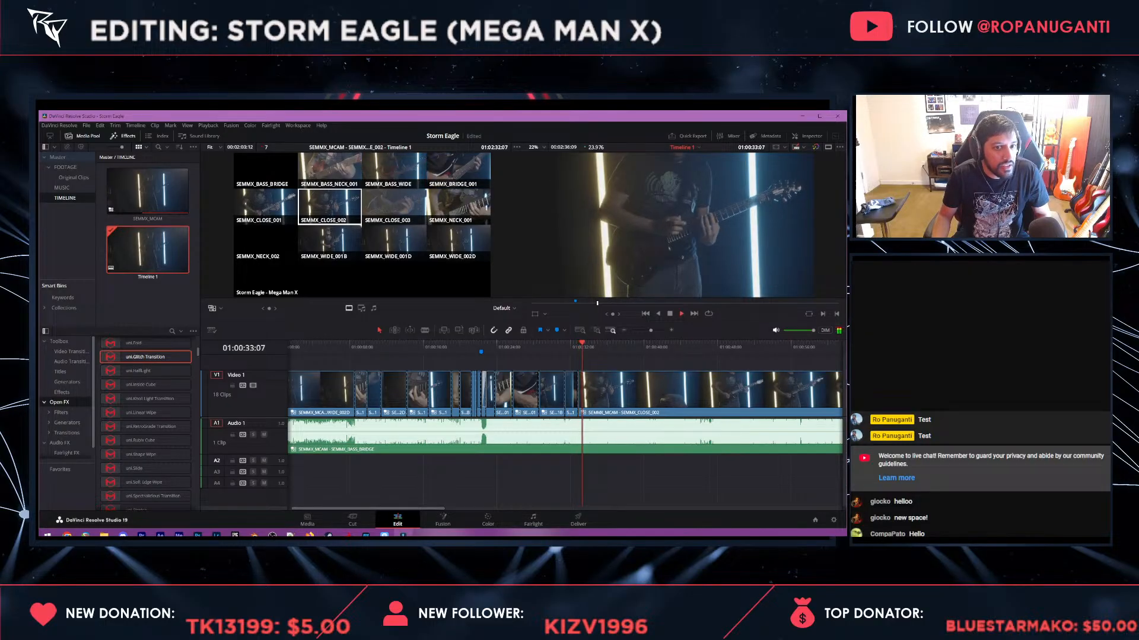
key("space")
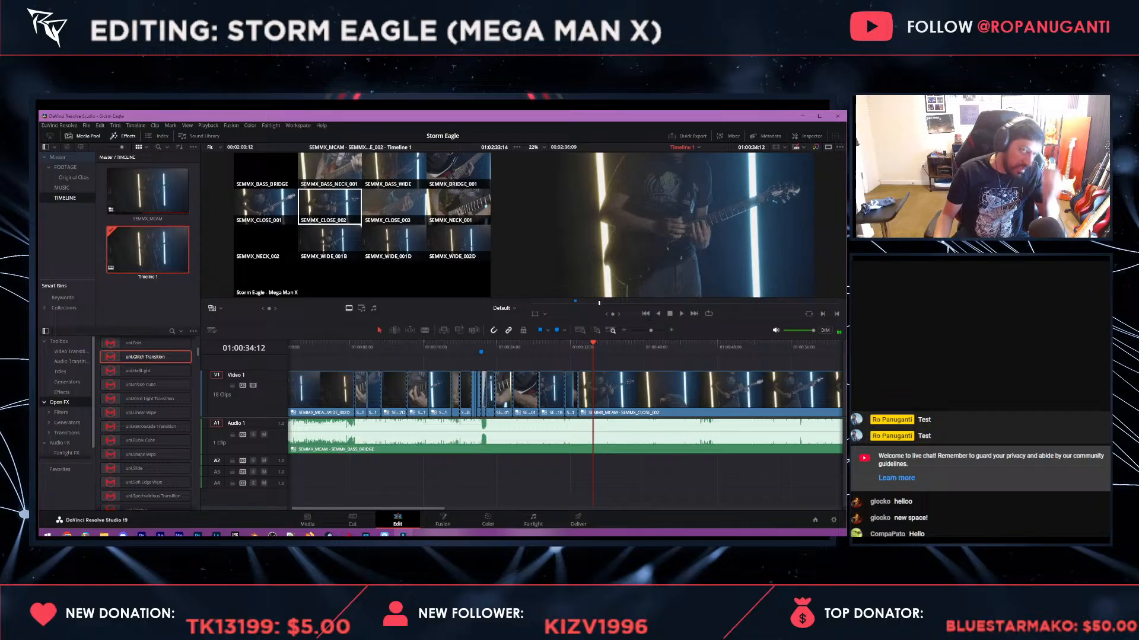
key("5")
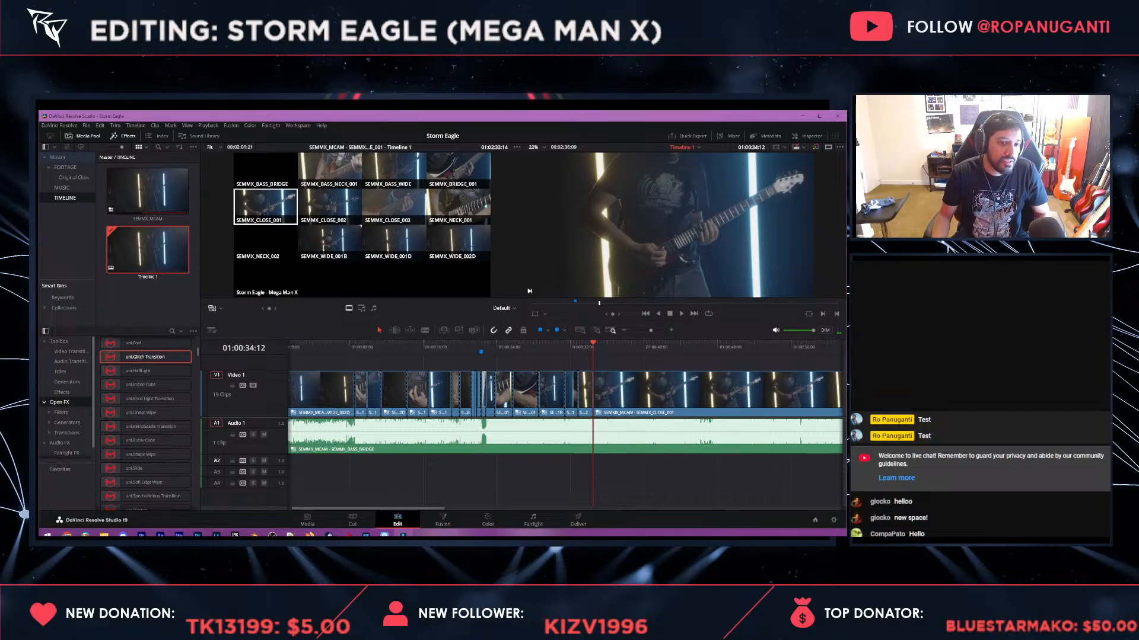
key("Up")
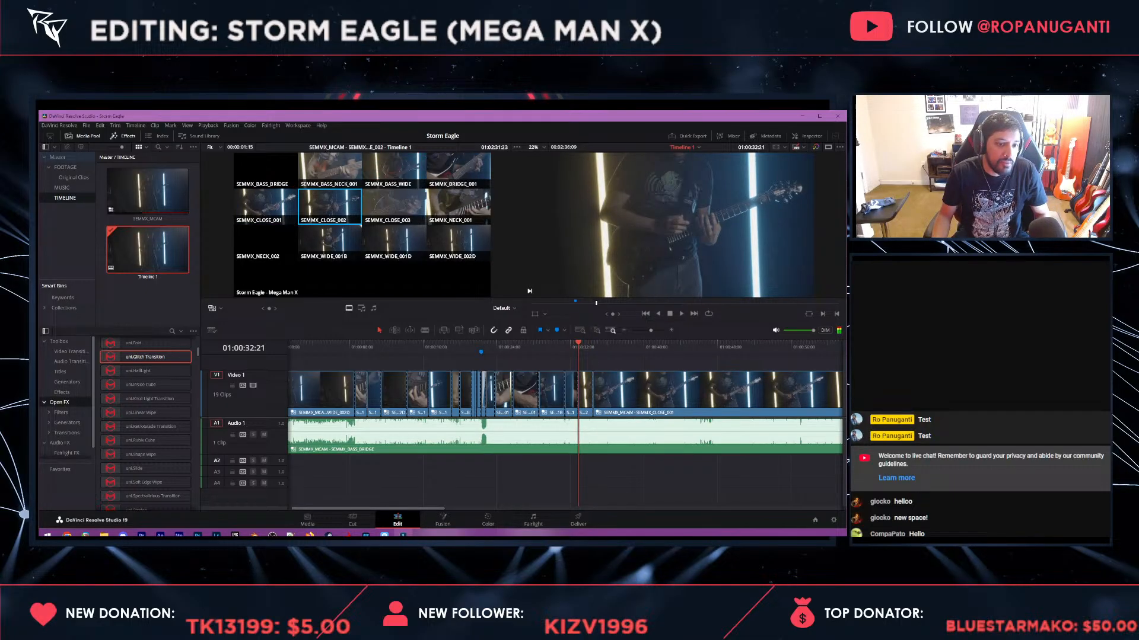
key("ctrl+z")
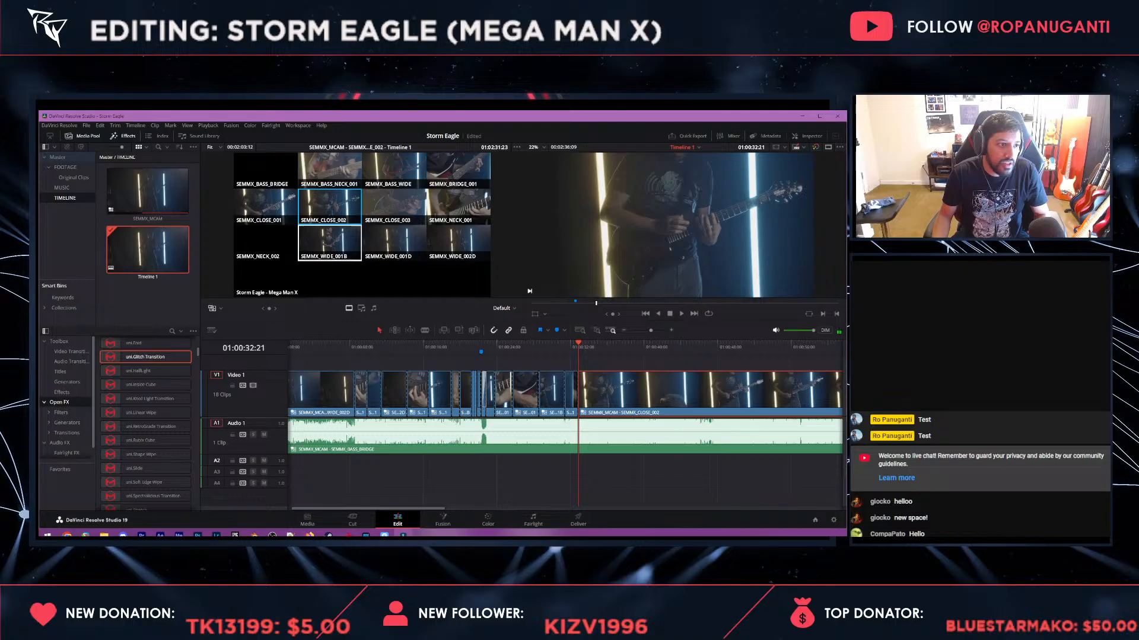
- Switch the multicam clip starting at 01:00:32:21 to the SEMMX_CLOSE_001 angle and play it back
left_click(265, 206)
key("space")
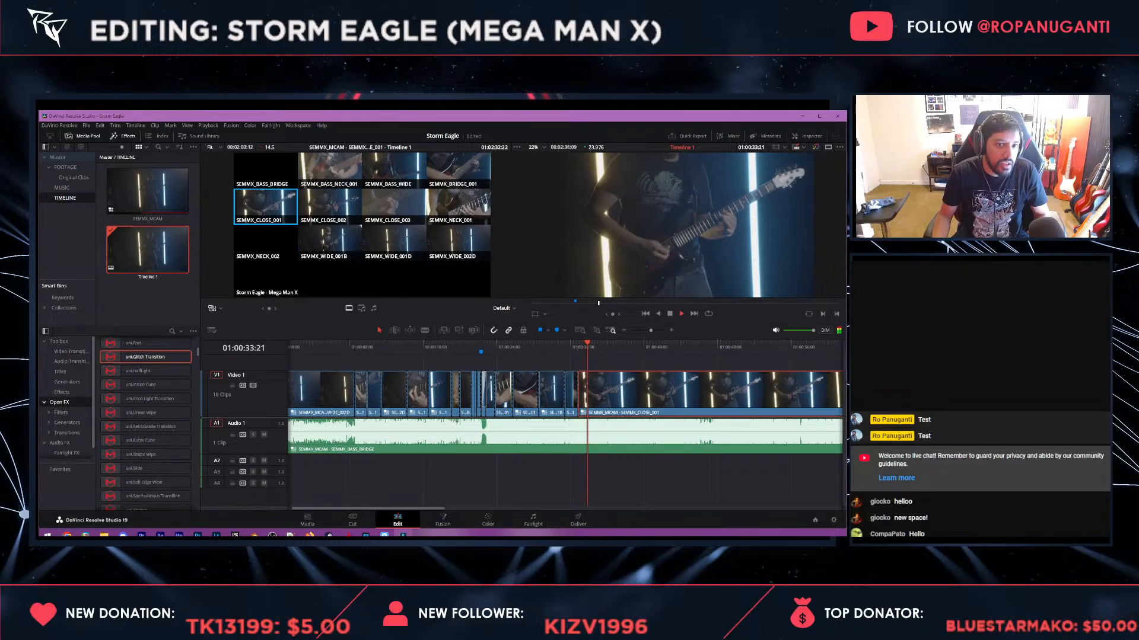
- Cut the multicam edit to the SEMMX_WIDE_001B angle at 01:00:34:07
key("space")
key("Left")
key("Left")
key("Left")
key("Left")
key("Left")
key("Left")
key("Left")
key("Left")
key("Left")
key("Left")
key("Left")
key("Left")
key("Left")
key("Left")
key("Left")
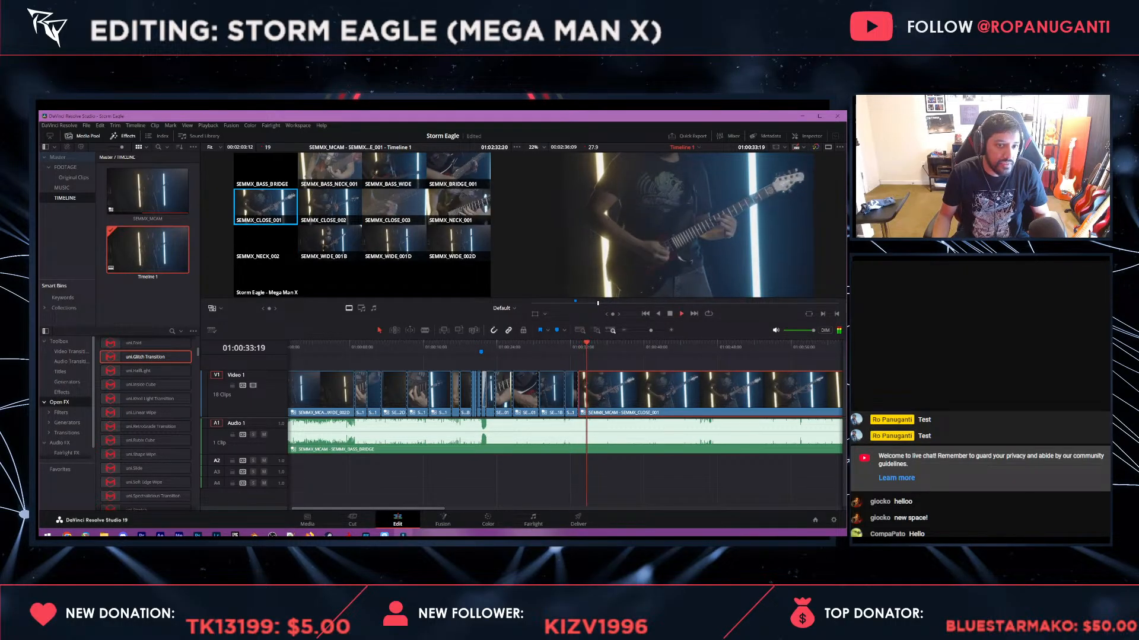
key("space")
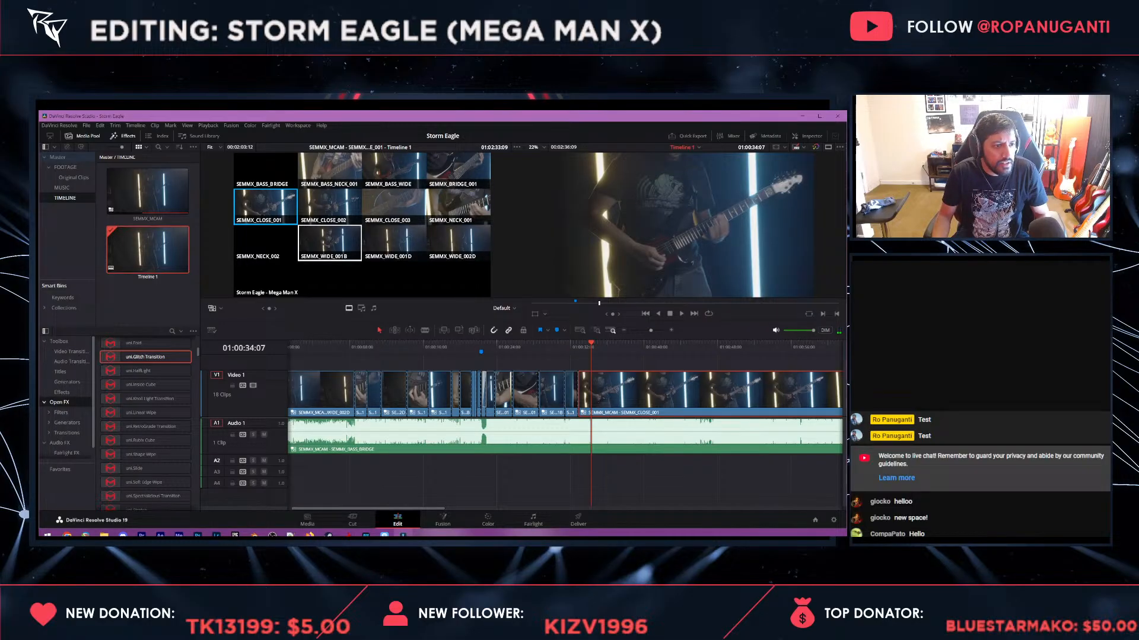
left_click(330, 241)
key("space")
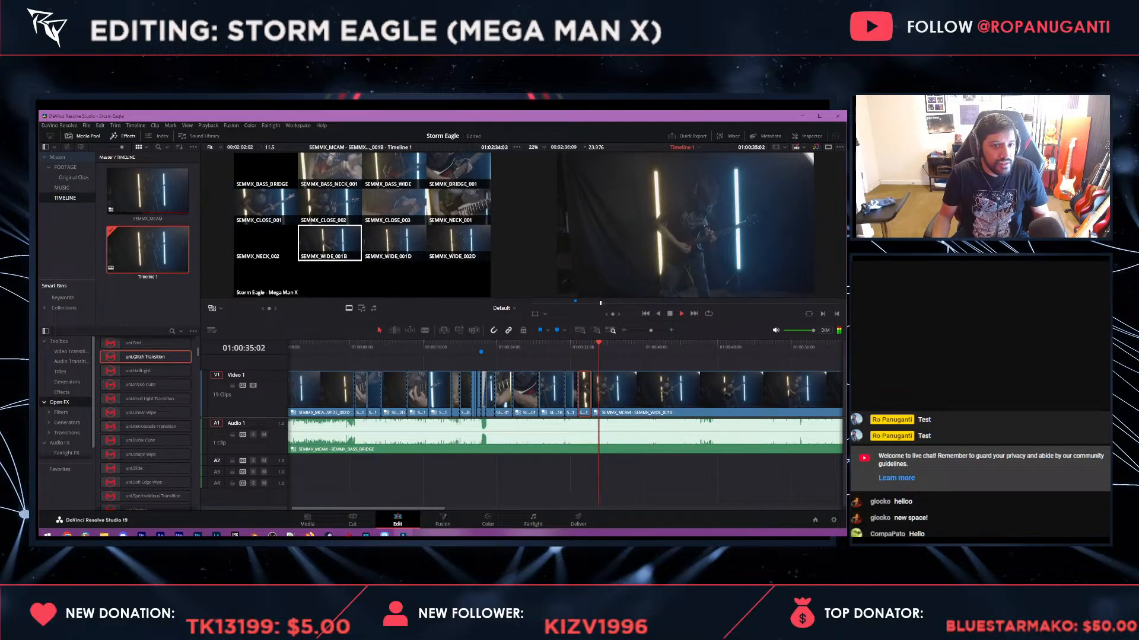
- Cut the multicam edit to the SEMMX_NECK_001 angle at 01:00:35:19
key("space")
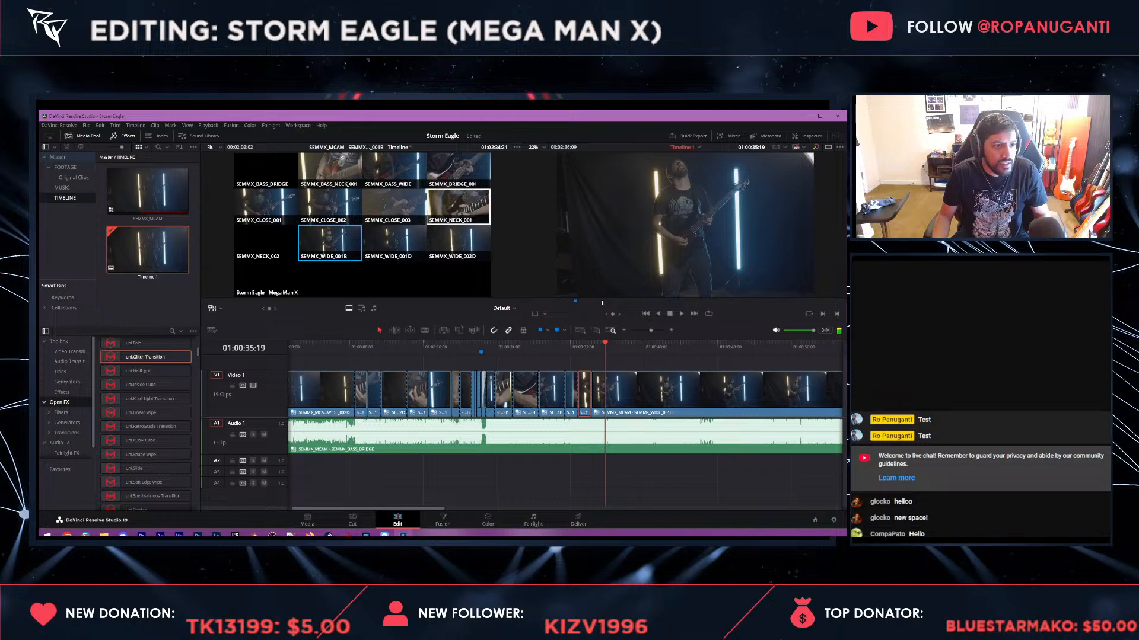
left_click(457, 206)
key("space")
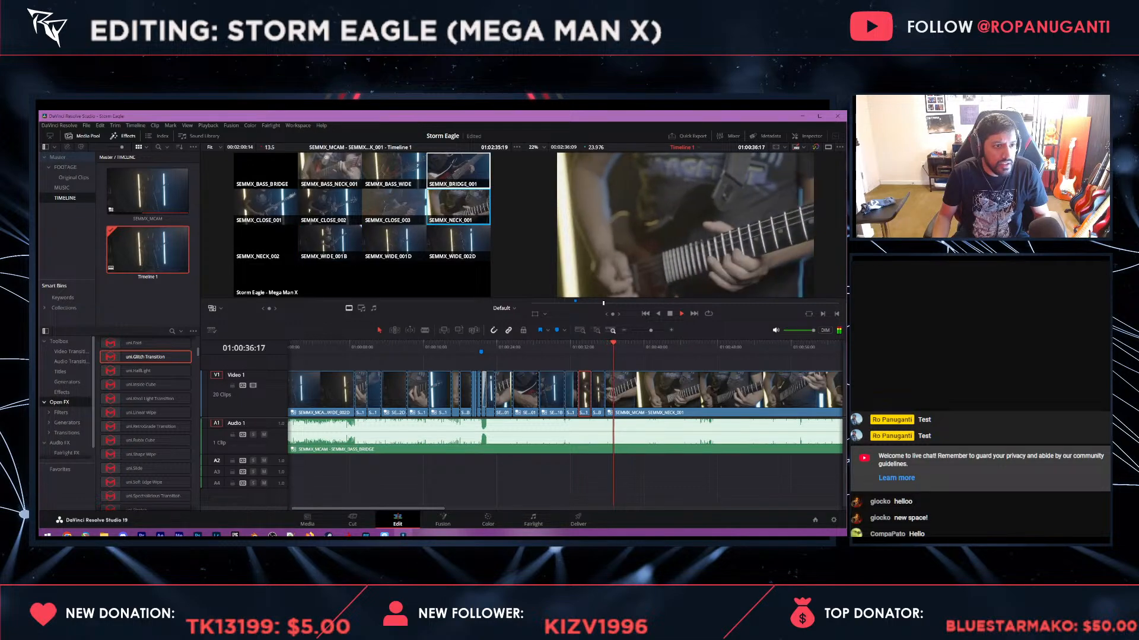
- Cut away from the SEMMX_NECK_001 clip, trying SEMMX_BRIDGE_001 and settling on the SEMMX_CLOSE_003 angle, and replay it
left_click(458, 171)
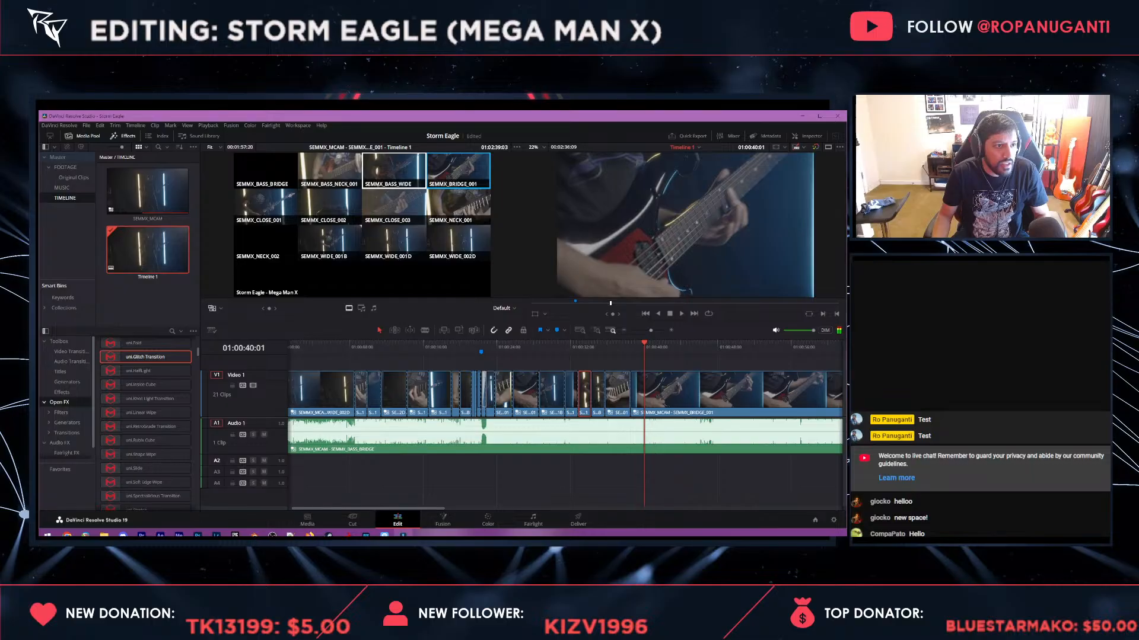
left_click(363, 223)
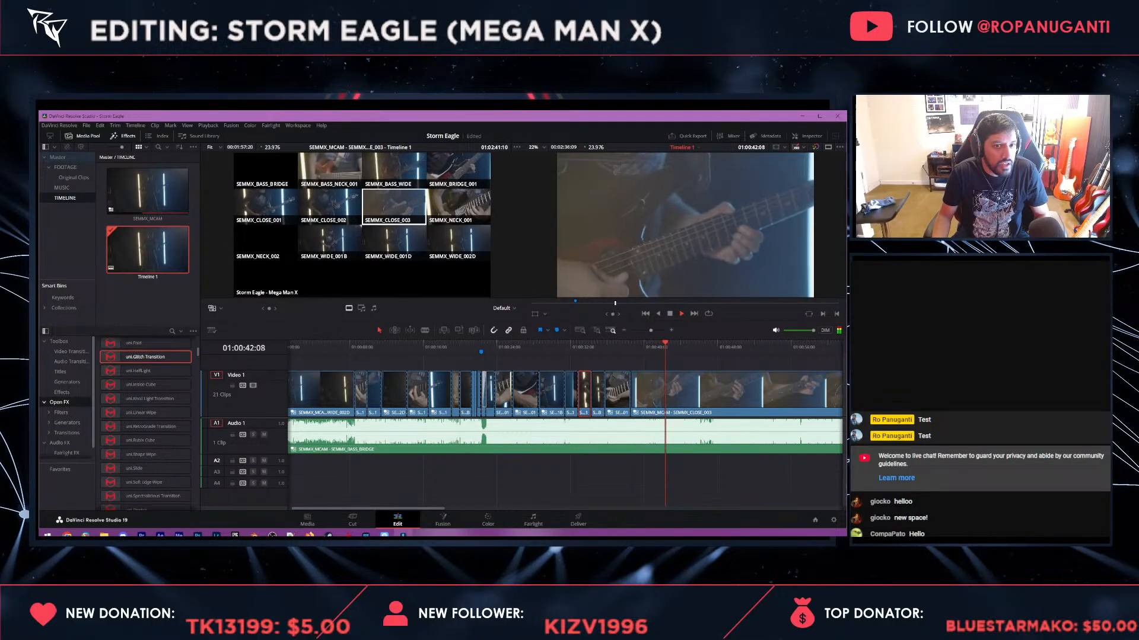
key("shift+Left")
key("shift+Left")
key("space")
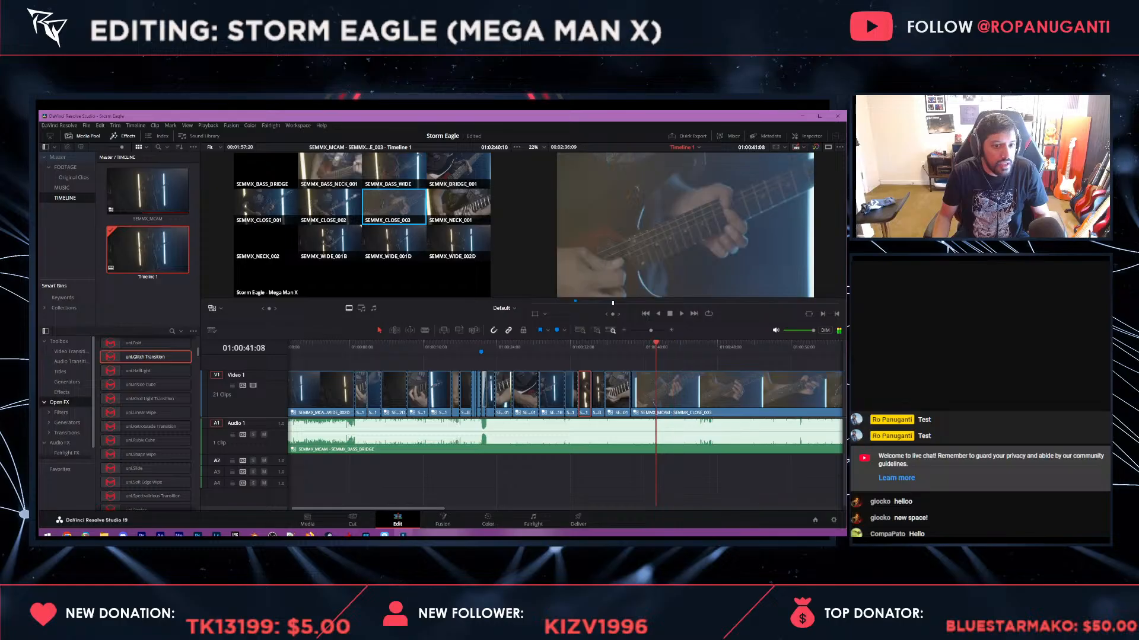
- Cut the multicam edit to SEMMX_WIDE_001B at 01:00:42:01 and to SEMMX_BRIDGE_001 at about 01:00:44
key("space")
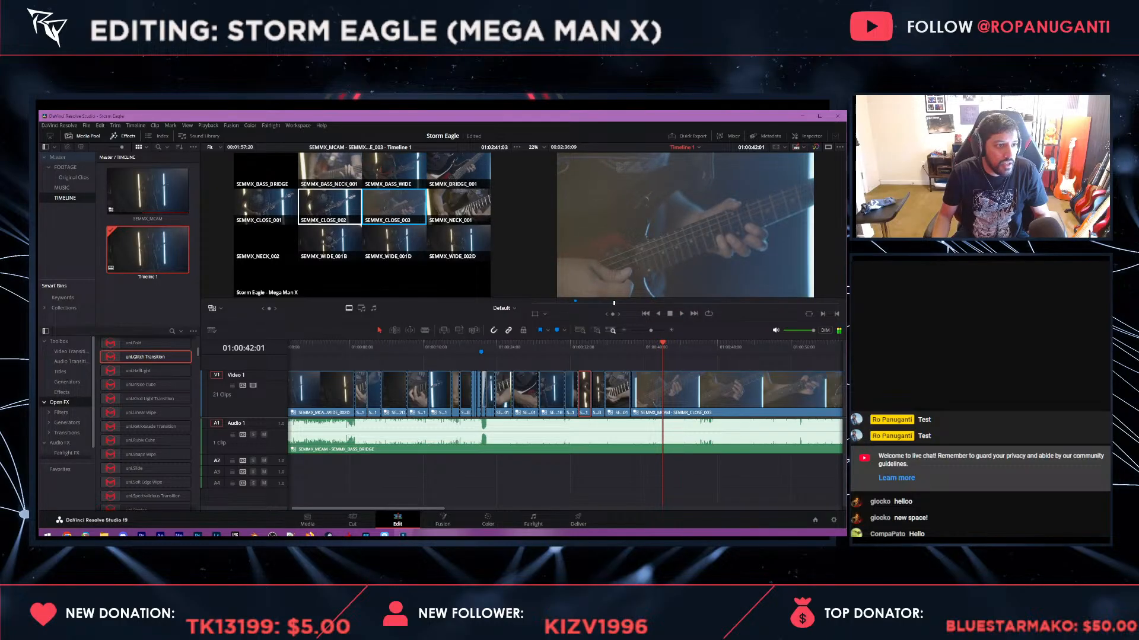
left_click(329, 243)
key("space")
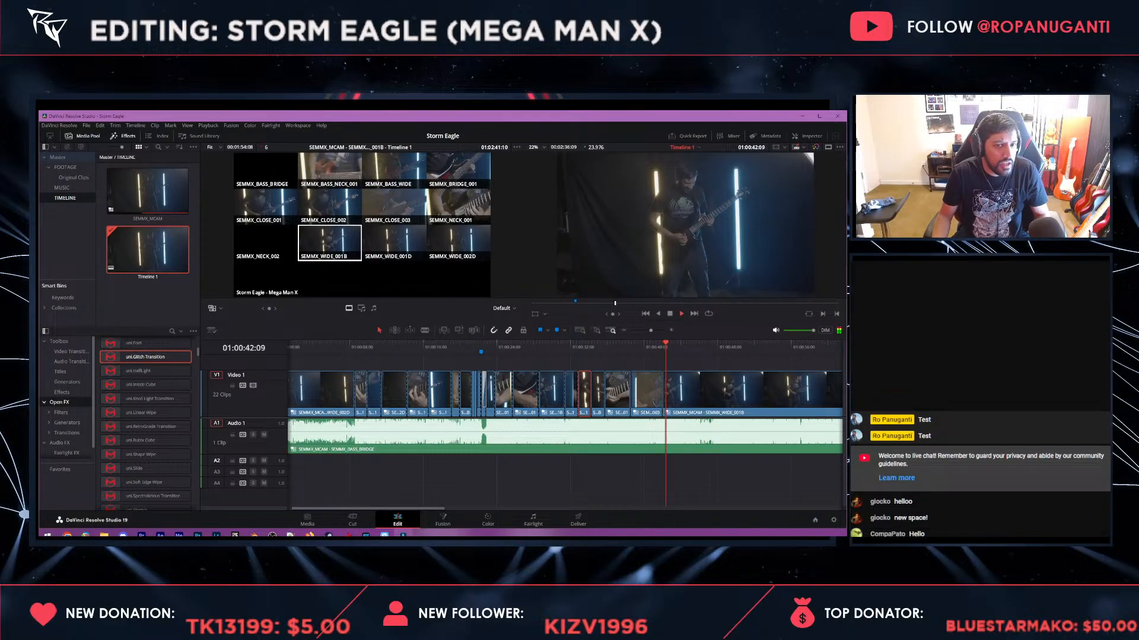
key("space")
key("space")
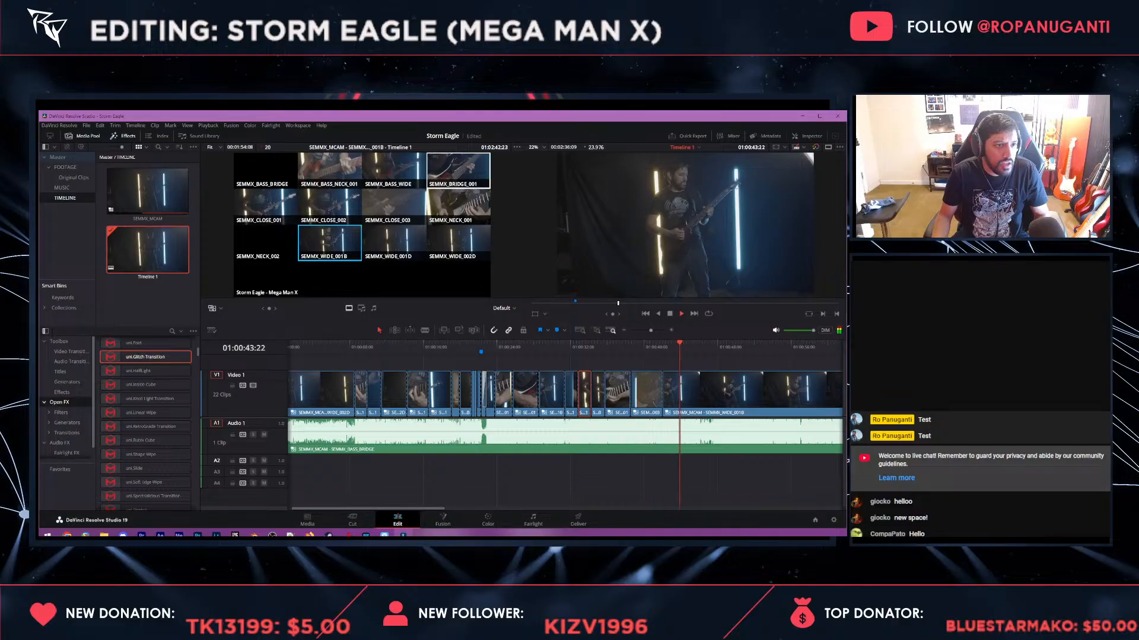
key("space")
left_click(458, 171)
key("space")
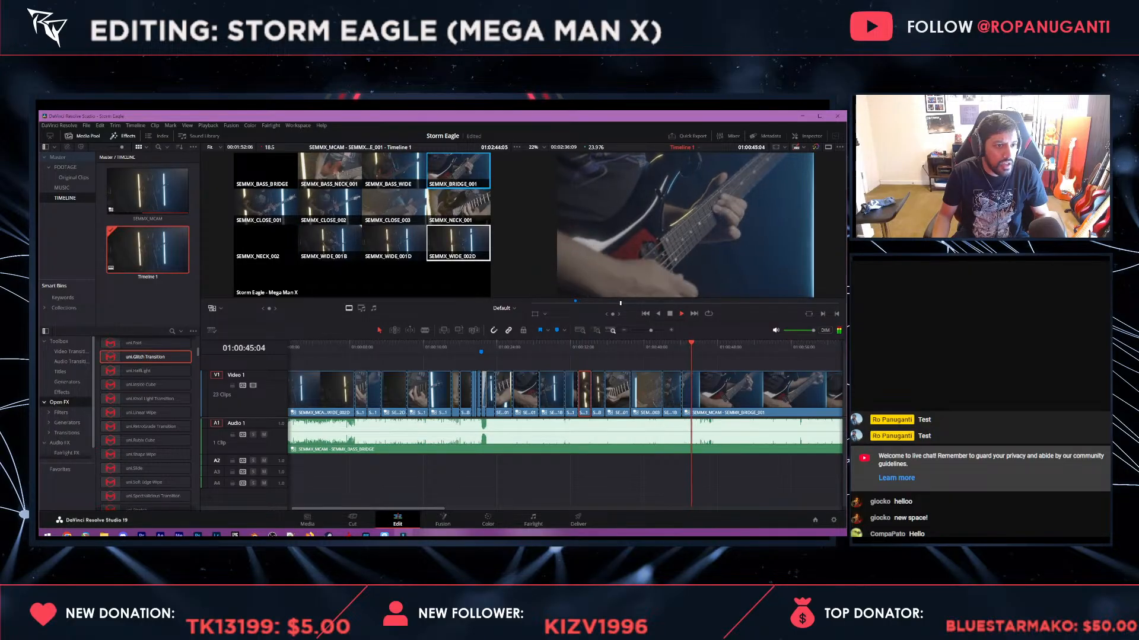
- Cut the multicam edit to SEMMX_NECK_001 at 01:00:45:20 and to SEMMX_CLOSE_002 at 01:00:47:18
key("space")
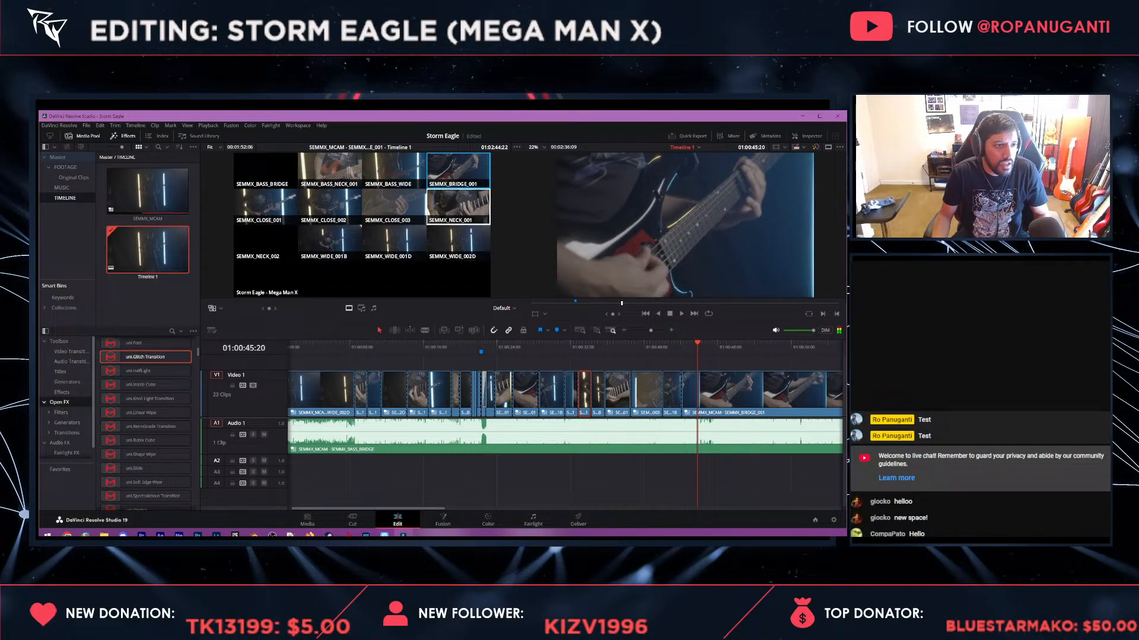
left_click(458, 206)
key("space")
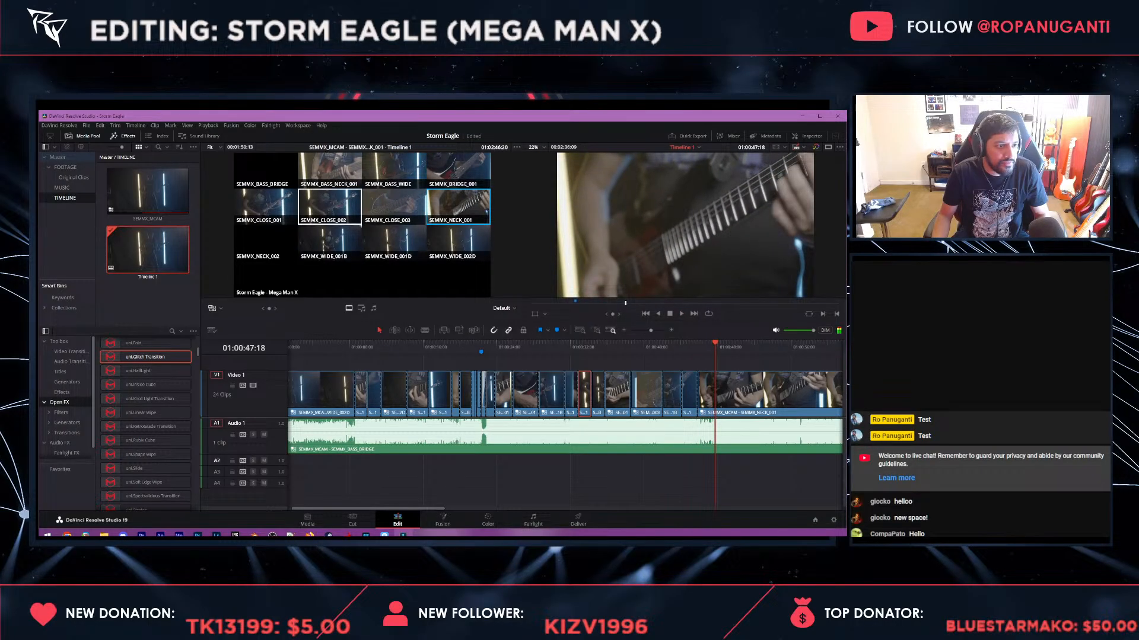
left_click(329, 206)
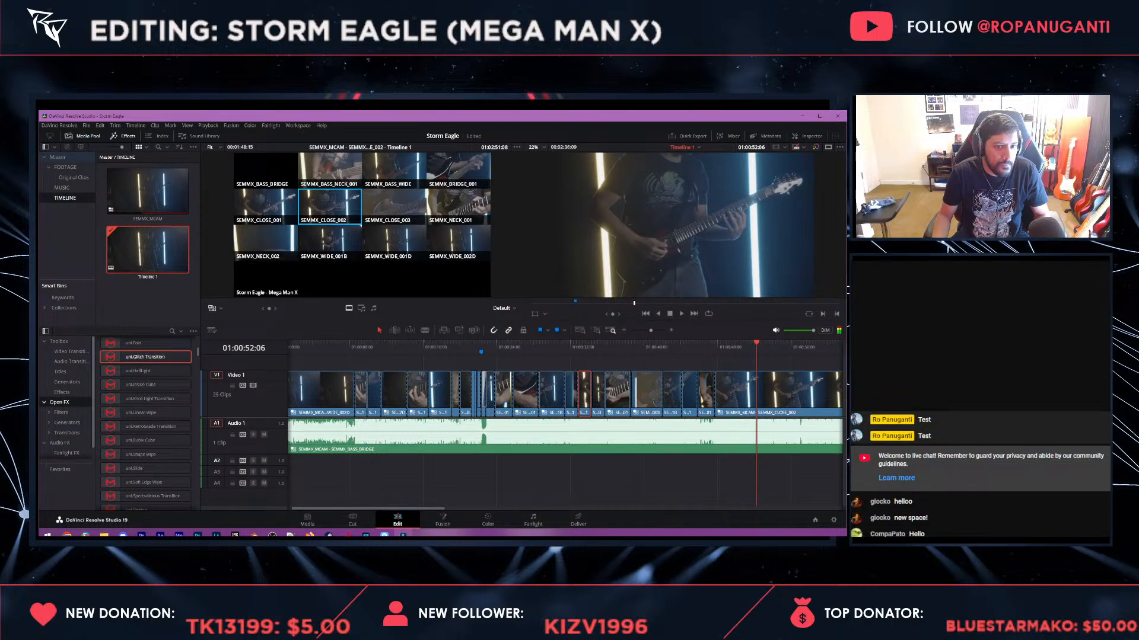
- Cut the multicam edit to the SEMMX_BRIDGE_001 angle at 01:00:49:17 and play it to 01:00:51:06
left_click(720, 347)
key("space")
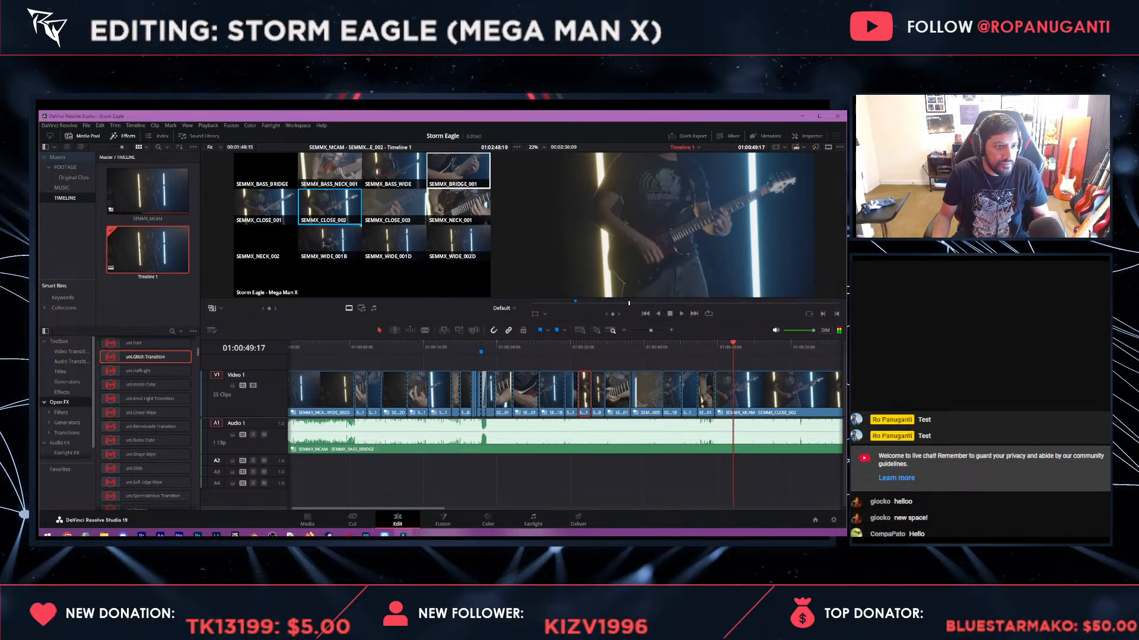
left_click(458, 172)
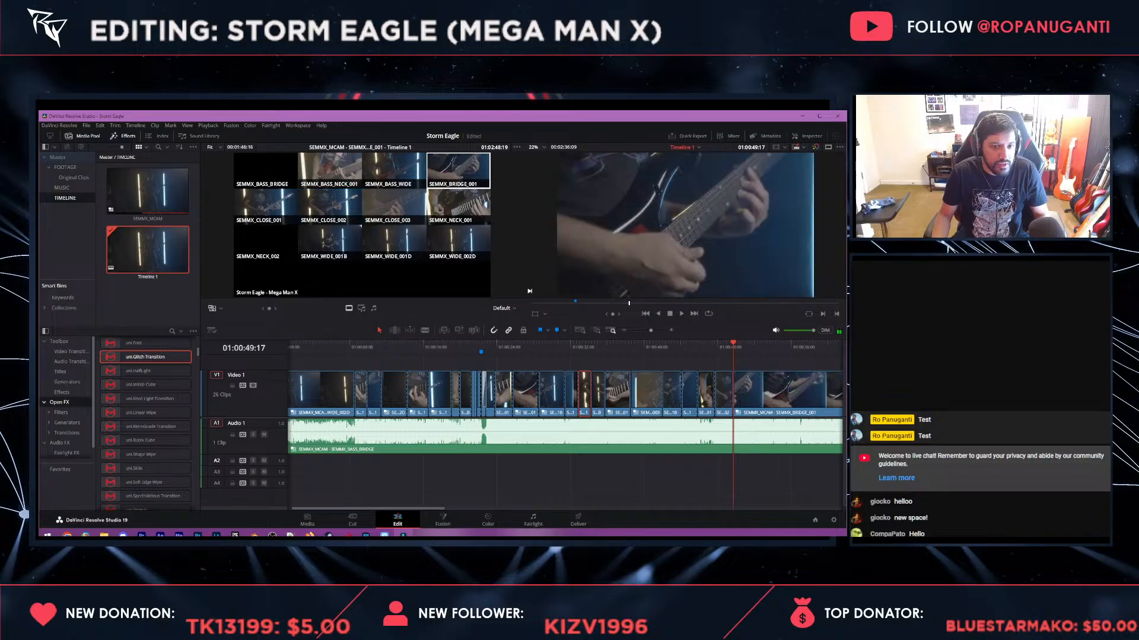
key("space")
key("space")
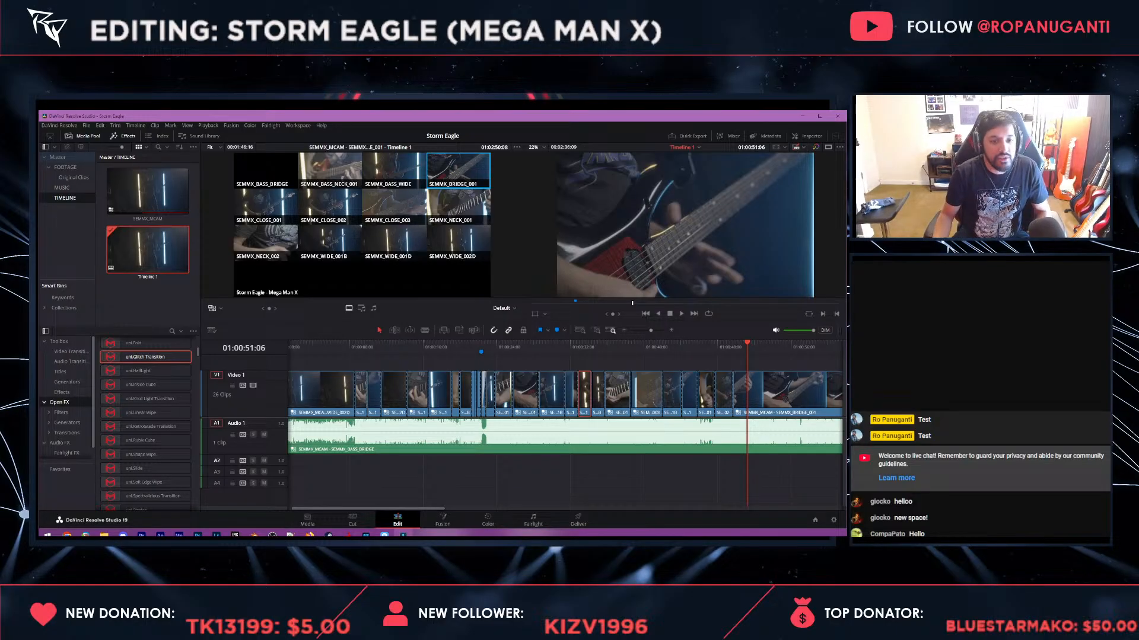
- Cut the multicam edit to SEMMX_WIDE_001B at 01:00:51:06 and play back the new clip
key("shift+z")
key("ctrl+equal")
key("ctrl+equal")
key("ctrl+equal")
key("ctrl+equal")
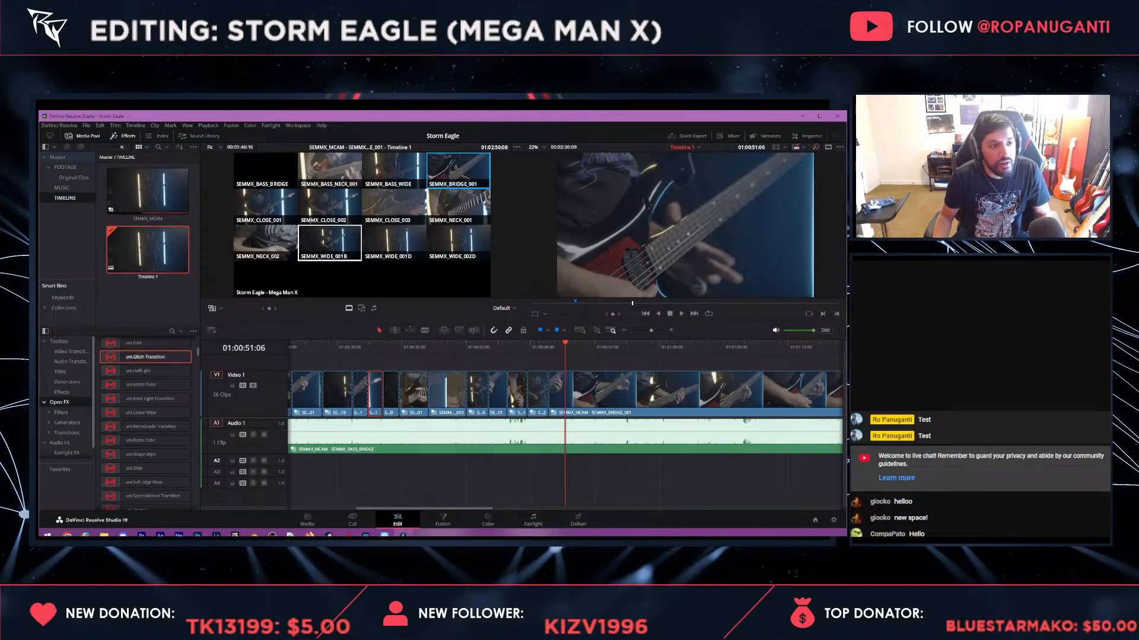
left_click(329, 243)
key("space")
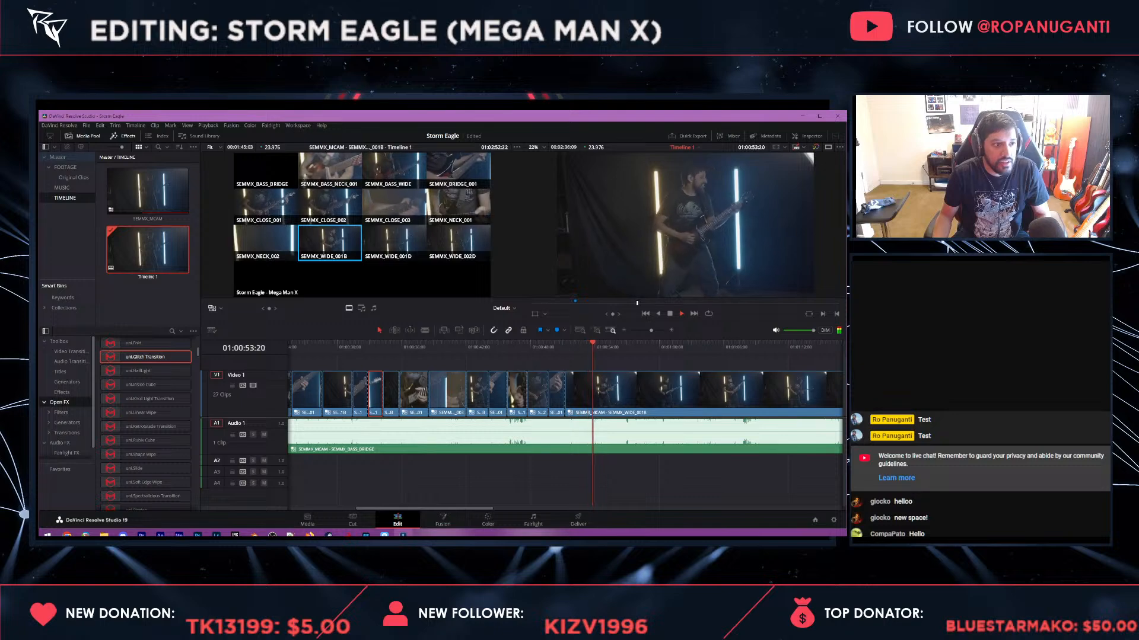
key("space")
key("Up")
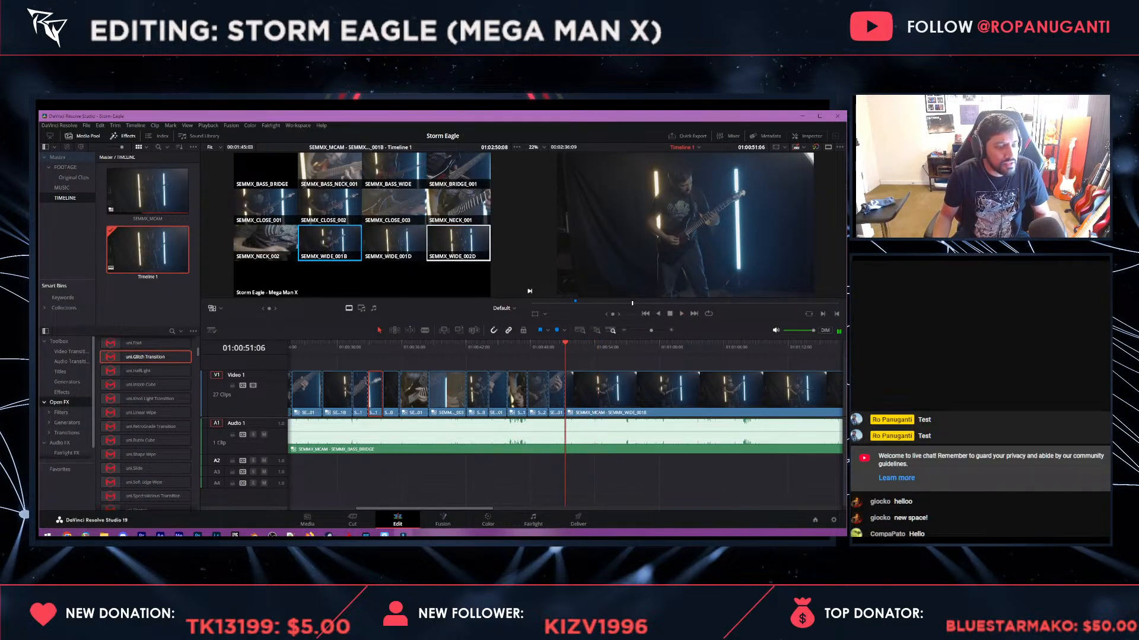
key("space")
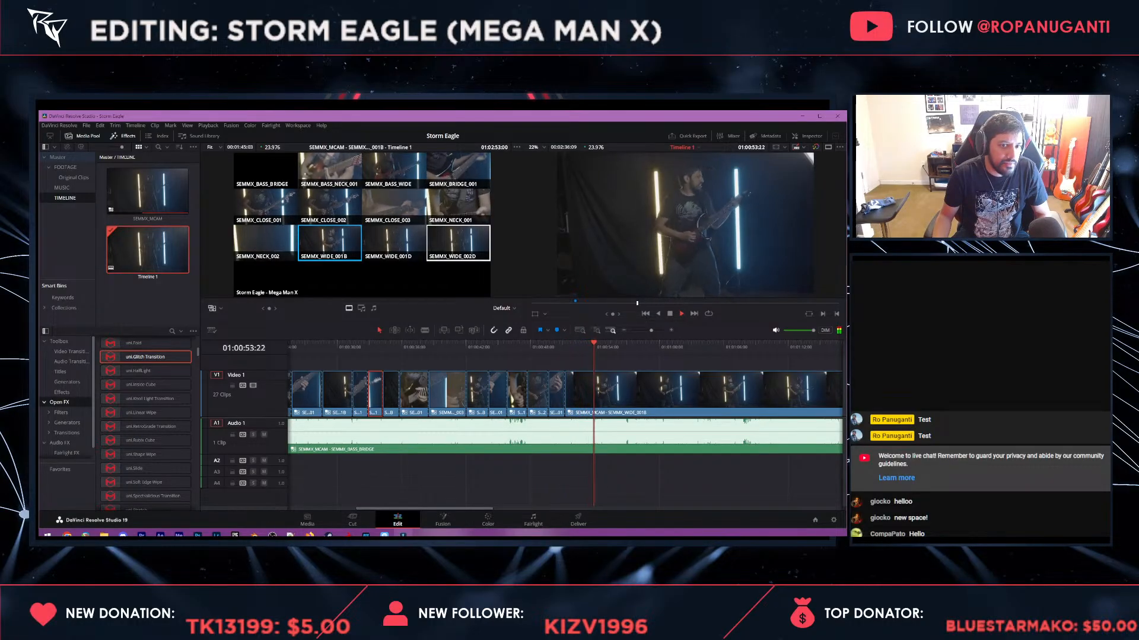
- Switch the multicam clip starting at 01:00:51:06 to the SEMMX_CLOSE_003 angle and play it back
key("space")
key("Up")
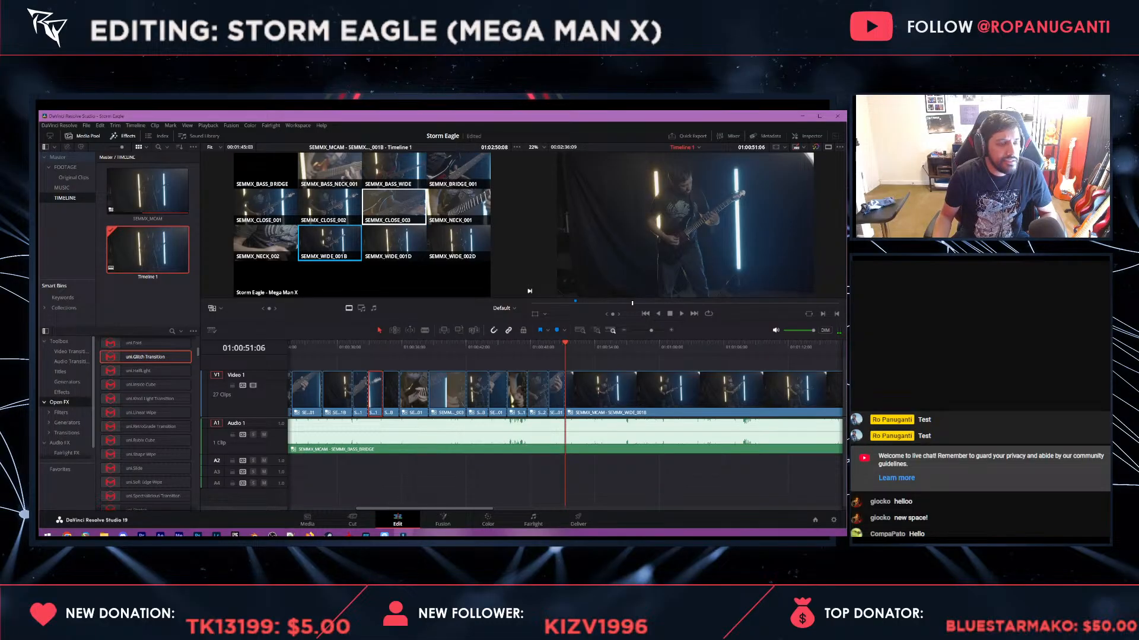
left_click(361, 224)
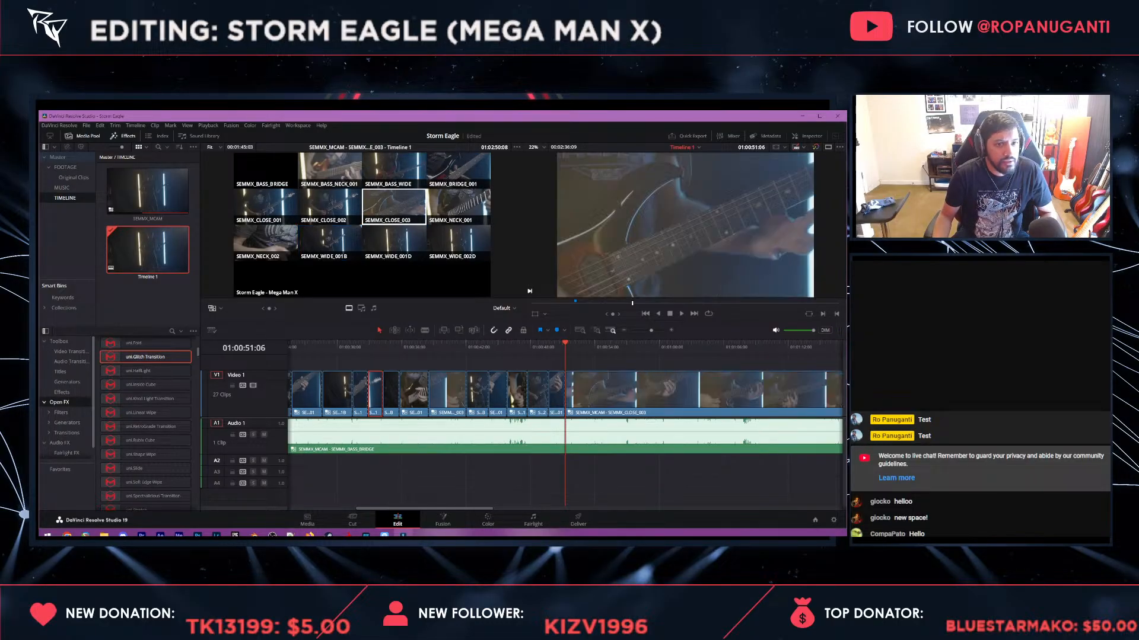
key("space")
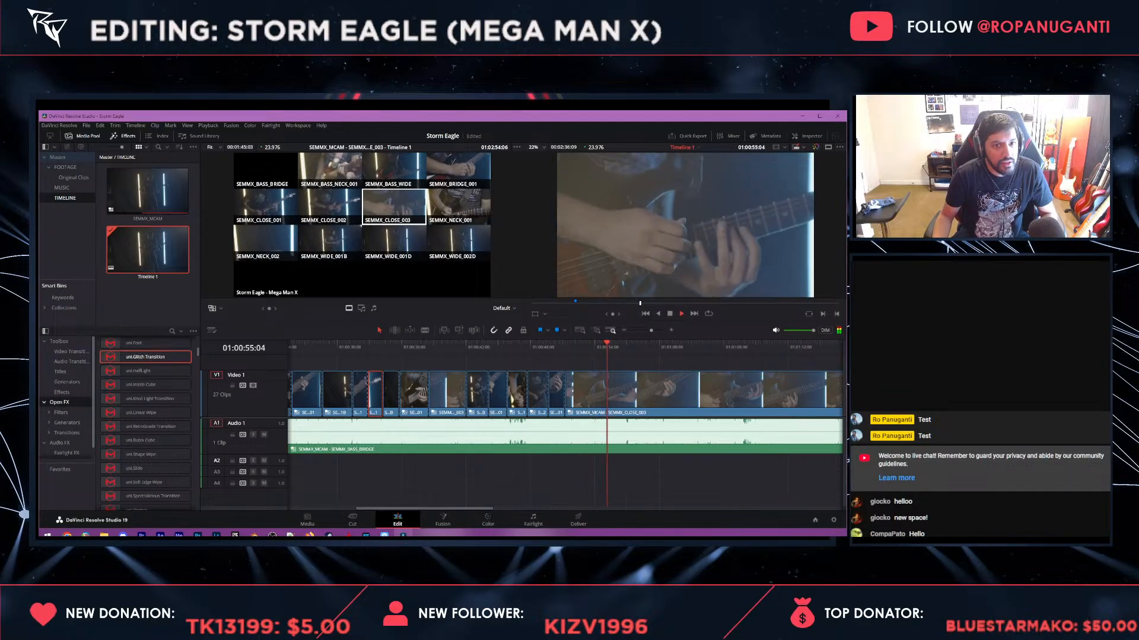
- Cut the multicam edit to the SEMMX_WIDE_001B angle at 01:00:54:09
key("space")
left_click_drag(607, 347, 593, 347)
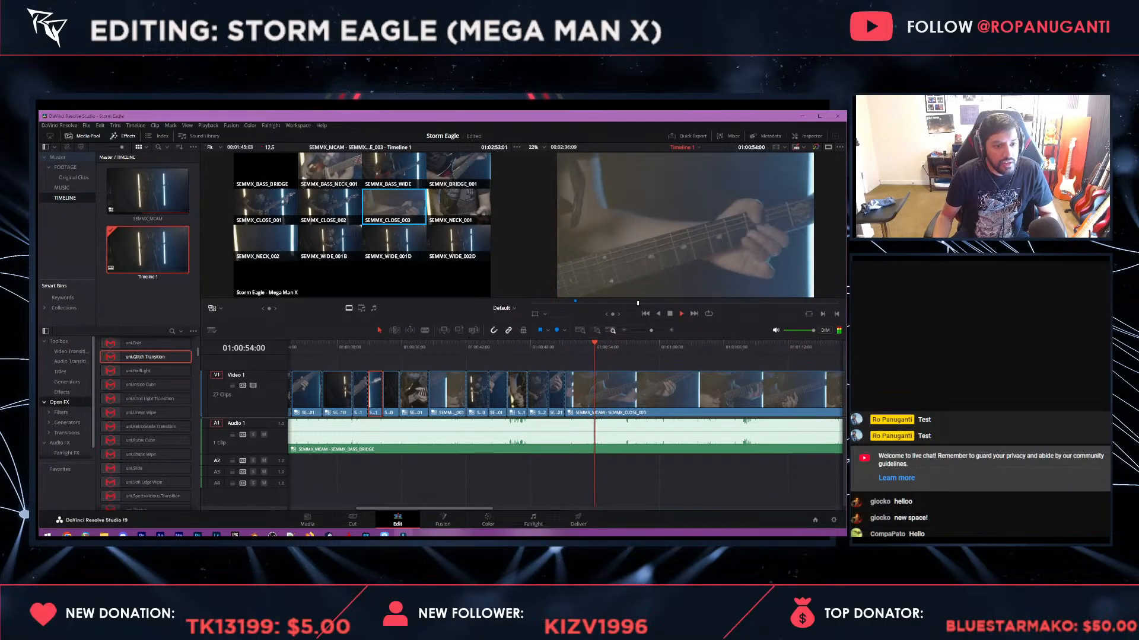
key("space")
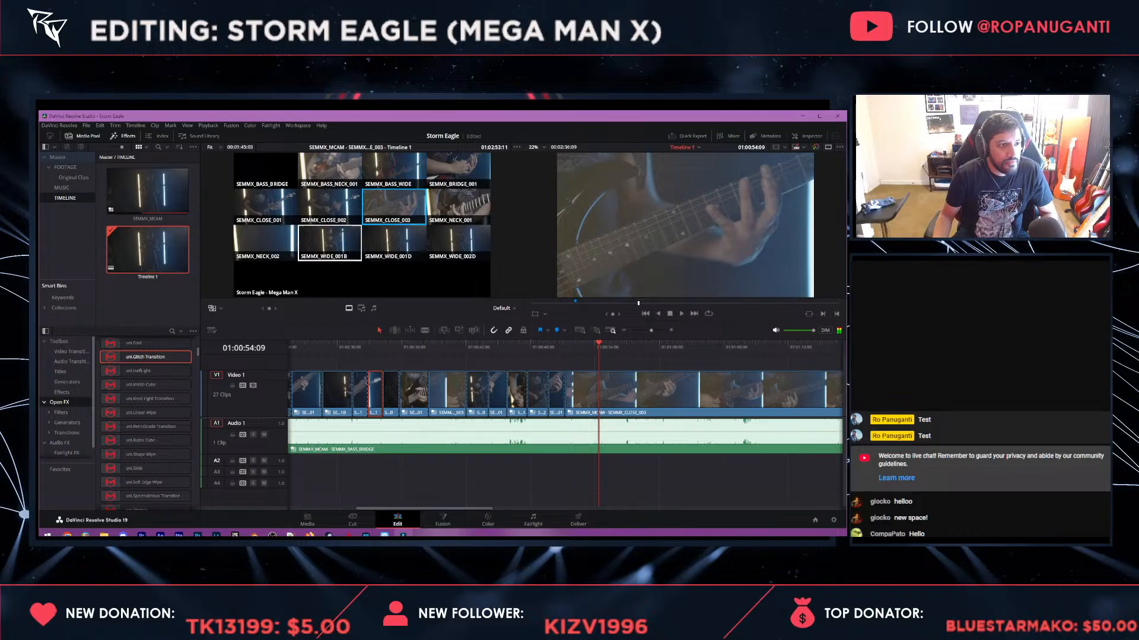
left_click(330, 243)
key("space")
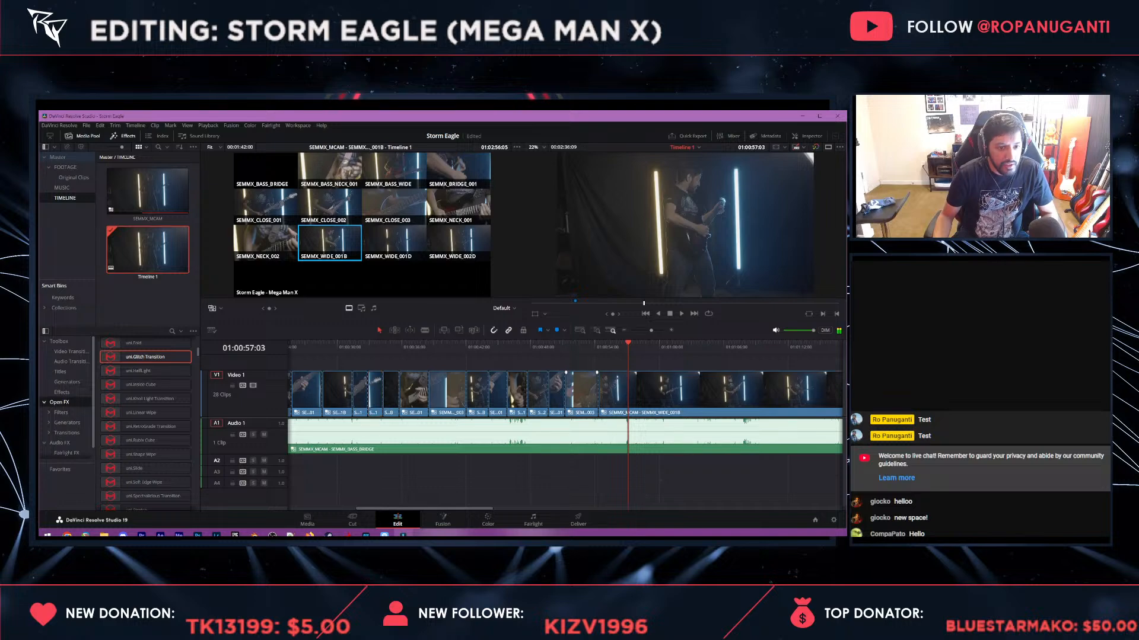
- Add a timeline marker at 01:00:57:03 and split the multicam video clip there
key("m")
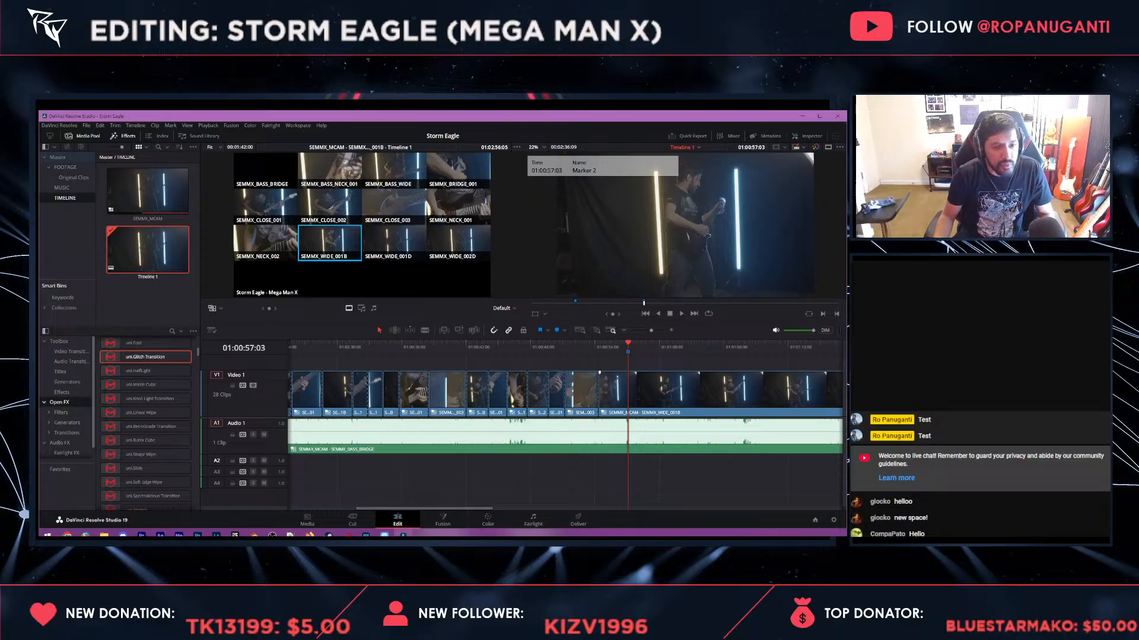
left_click(628, 397)
key("a")
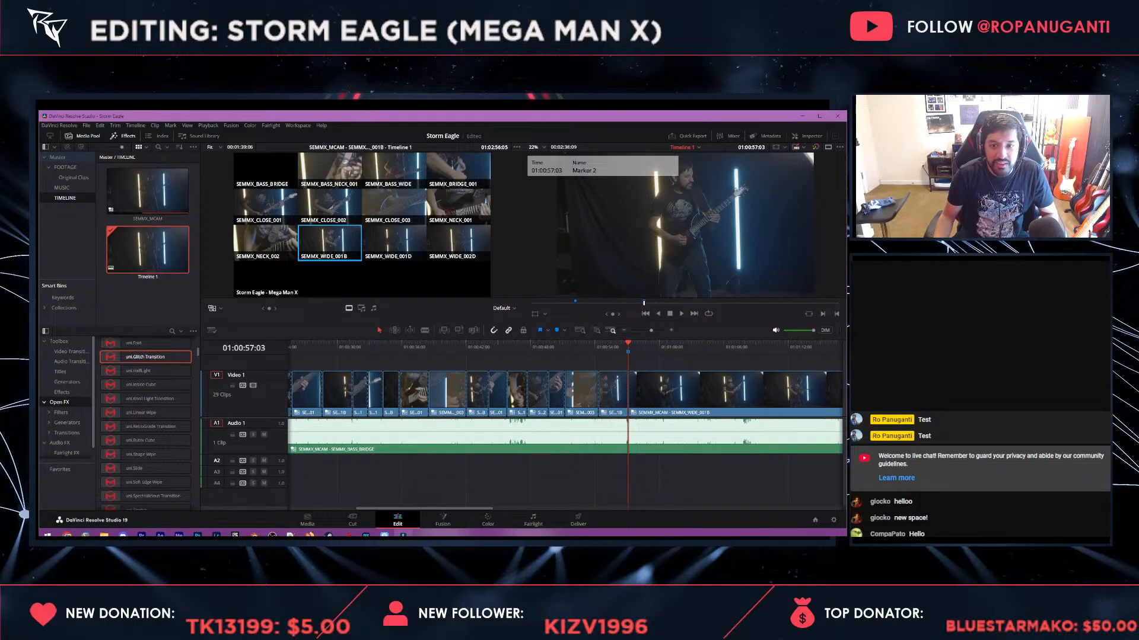
- Save the project and play back across the split at 01:00:57:03
key("ctrl+s")
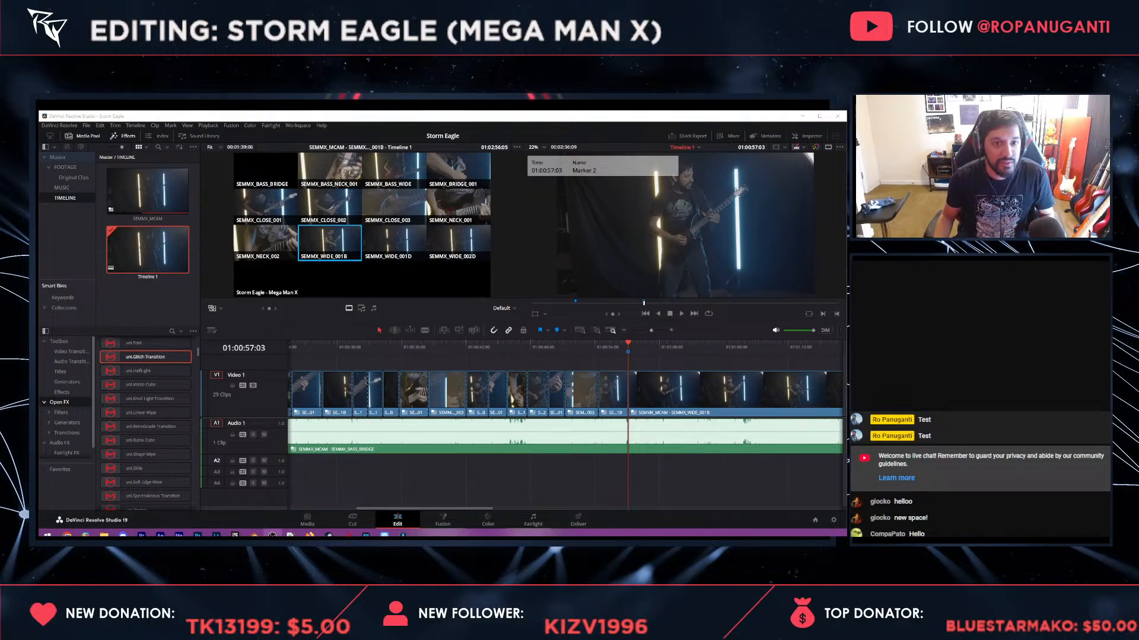
key("alt+Tab")
key("j")
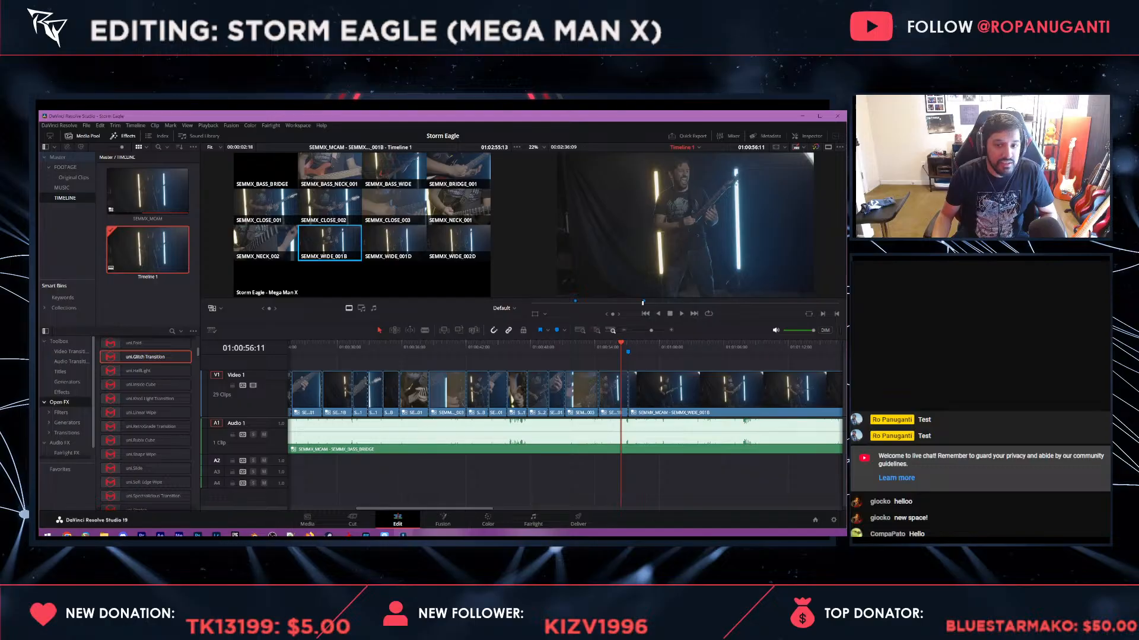
key("space")
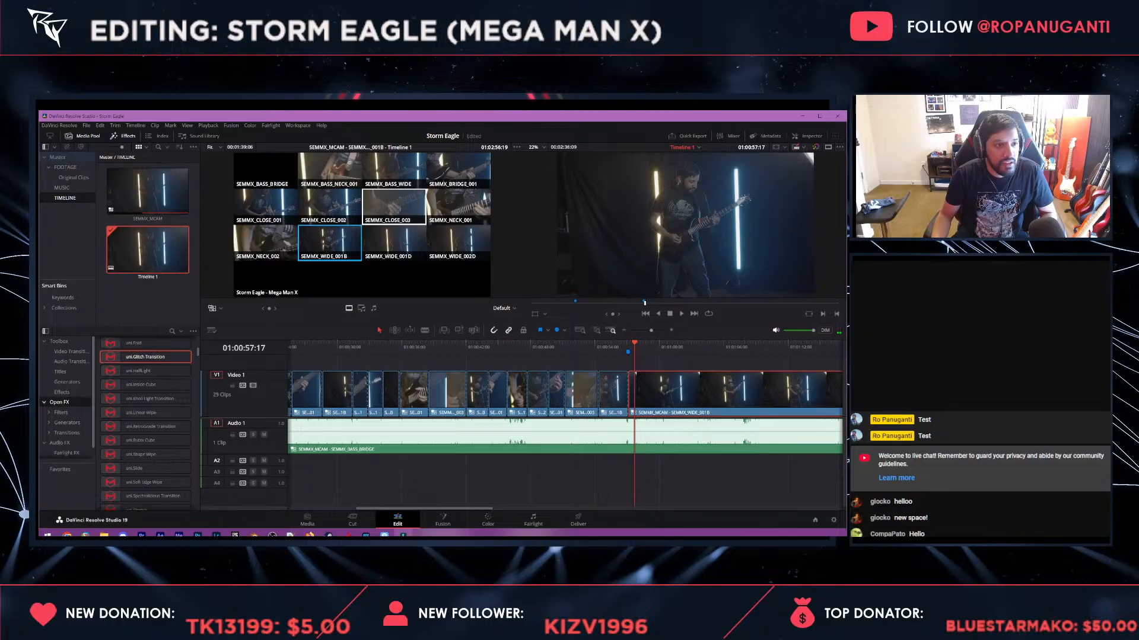
- Switch the multicam clip after the 01:00:57:03 marker to SEMMX_CLOSE_003 and play it back from the marker
left_click(394, 207, "alt")
left_click(628, 352)
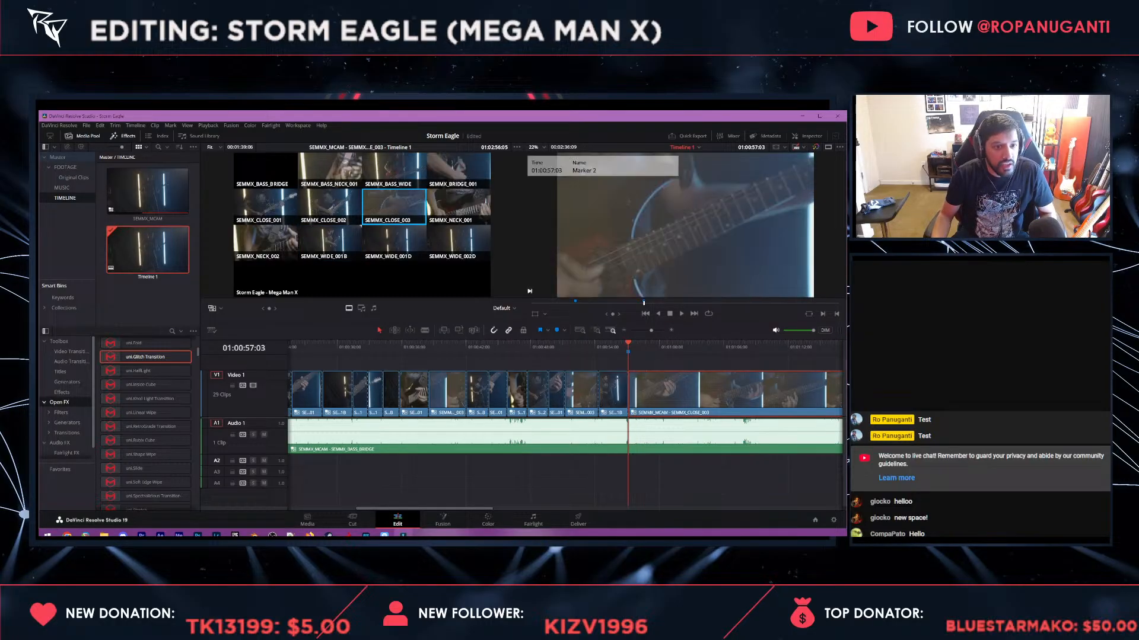
key("space")
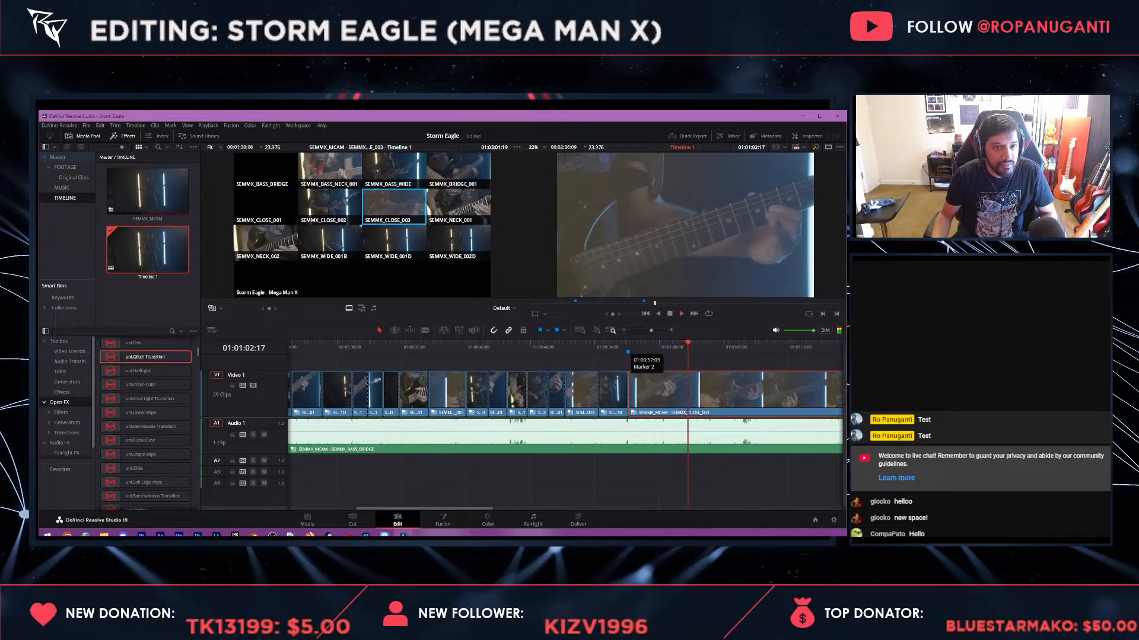
- Cut the multicam edit to SEMMX_NECK_002 at 01:01:02:23 and to SEMMX_WIDE_001B at about 01:01:07
key("space")
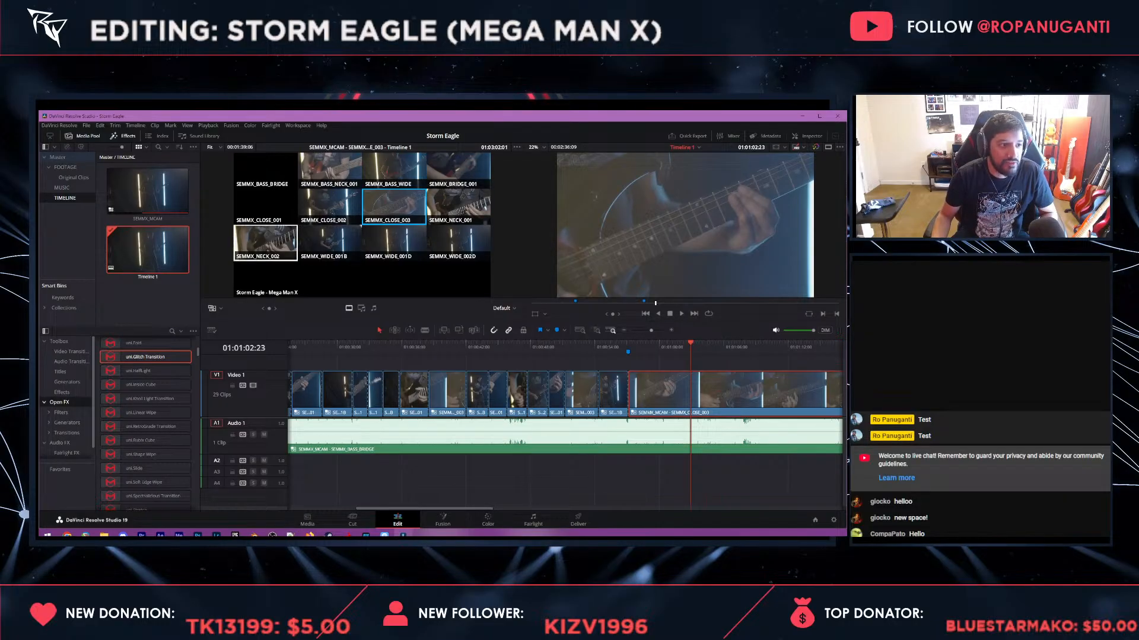
left_click(265, 243)
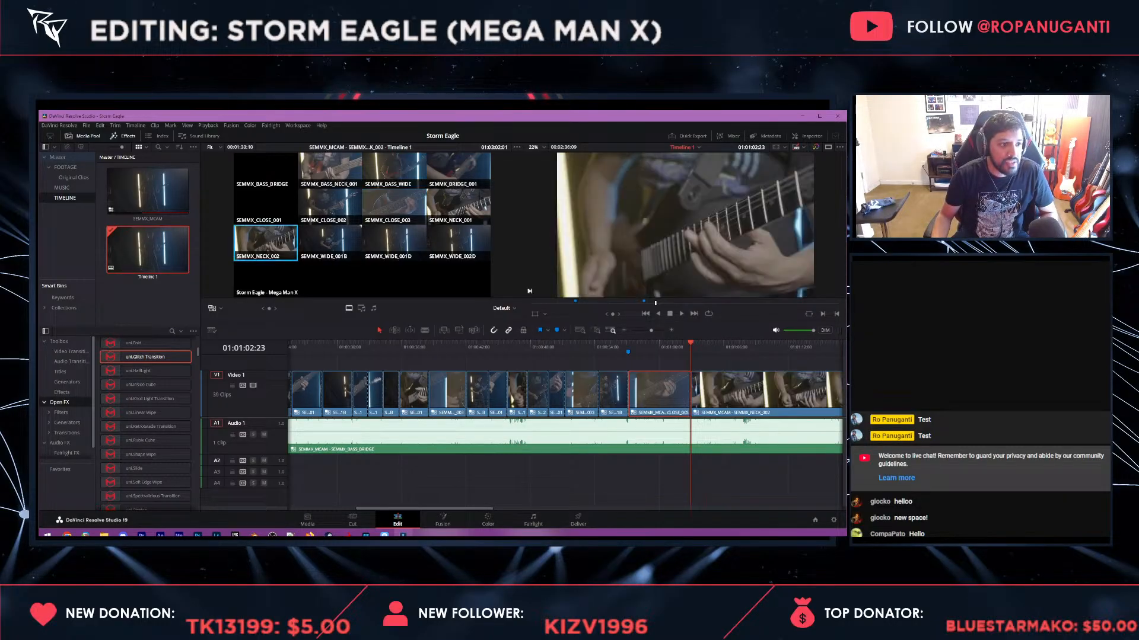
key("space")
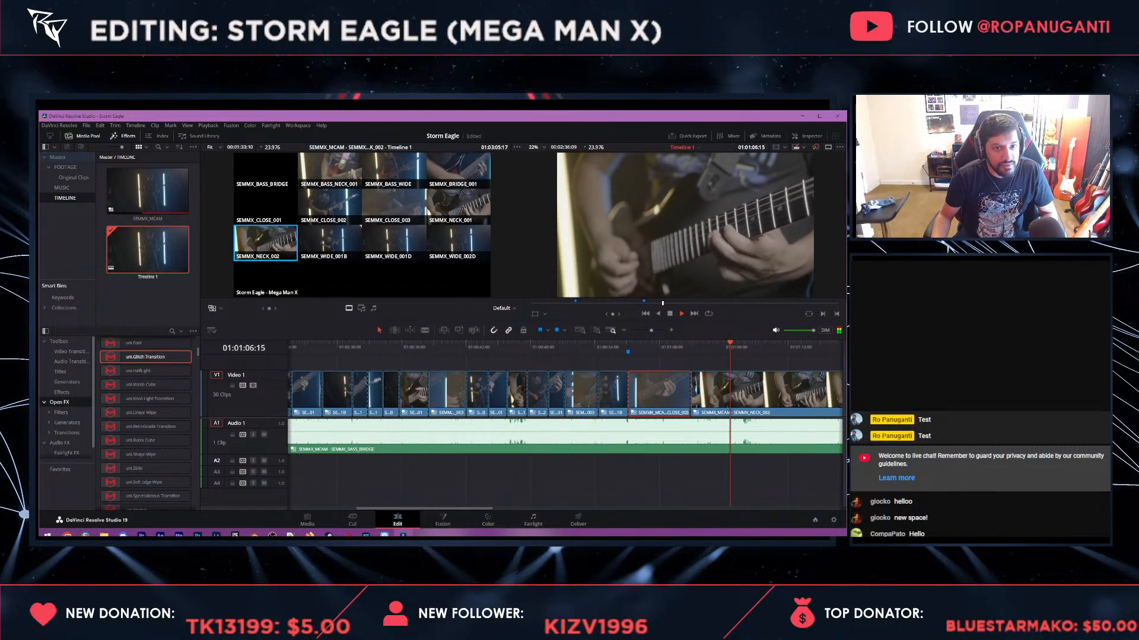
left_click(329, 243)
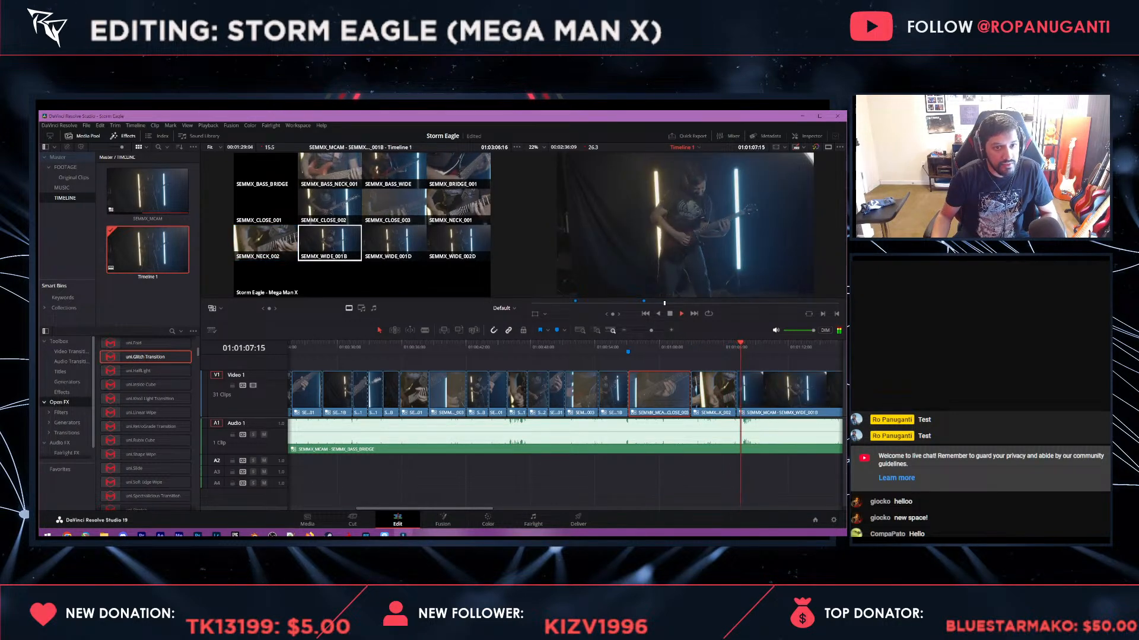
- Replay the start of the new SEMMX_WIDE_001B clip and add a timeline marker at 01:01:07:23
key("space")
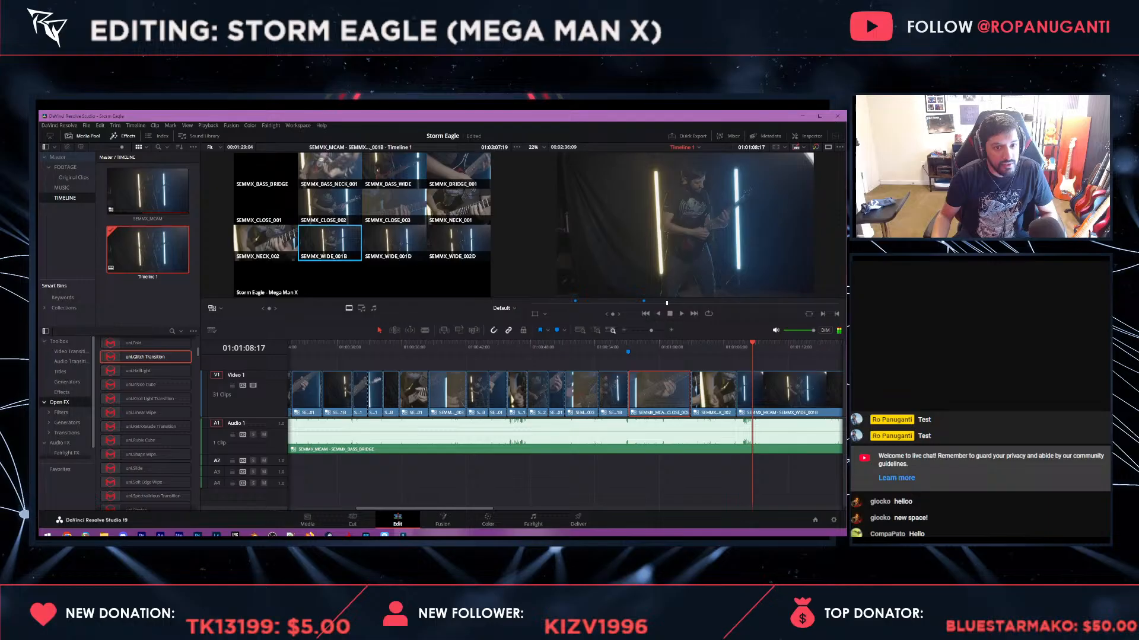
key("Up")
key("space")
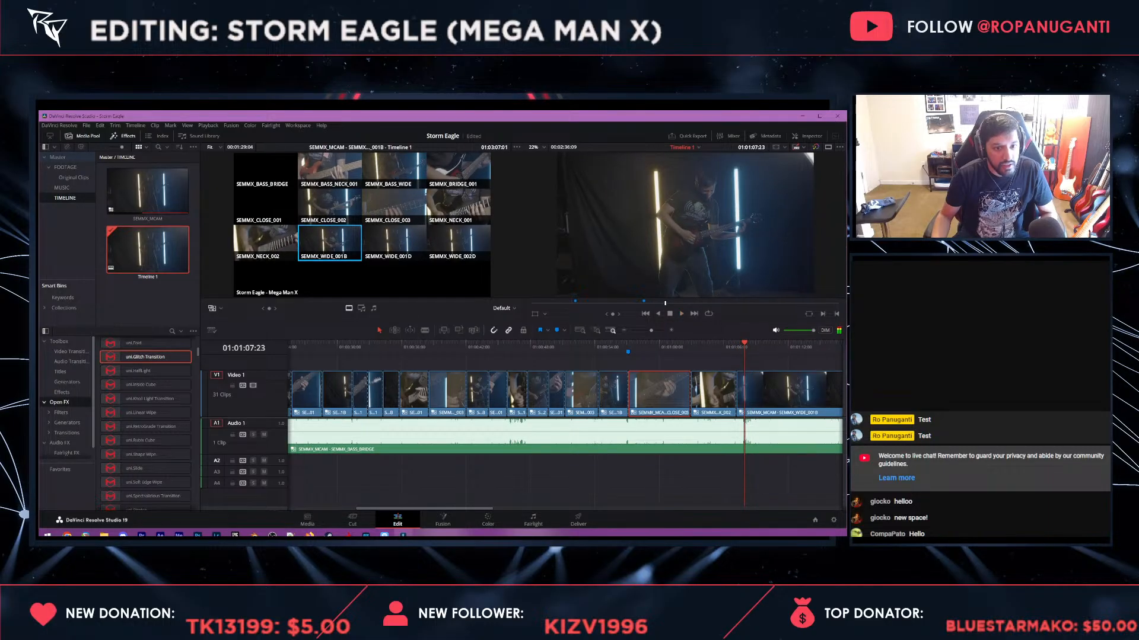
key("ctrl+equal")
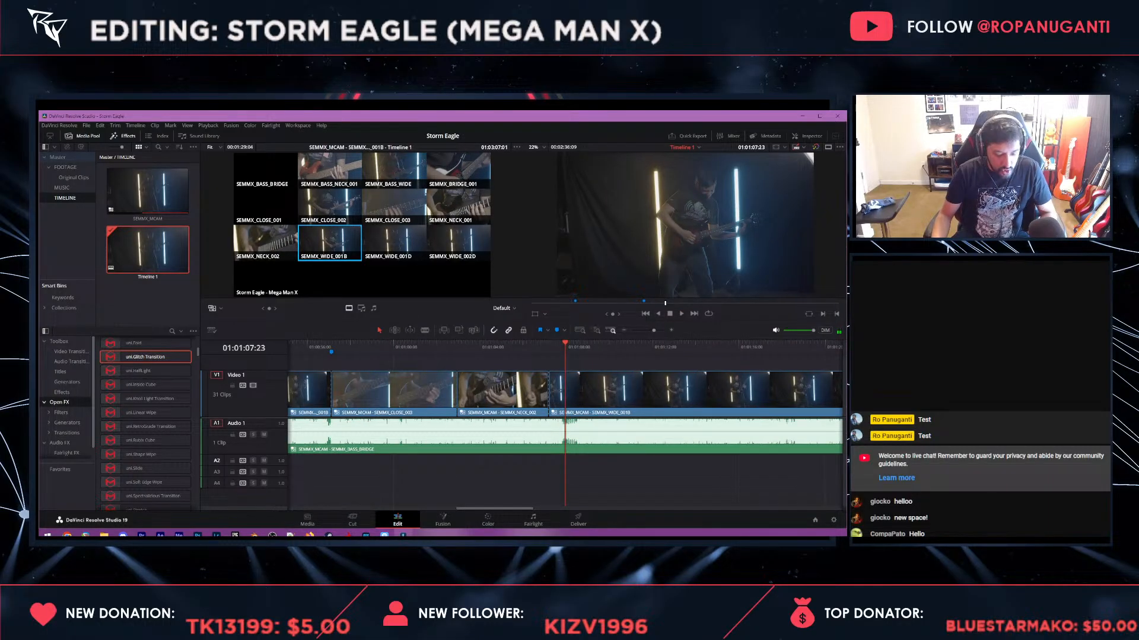
key("m")
- Cut the multicam edit to the SEMMX_CLOSE_003 angle at 01:01:08:13, just past the 01:01:07:23 marker
key("space")
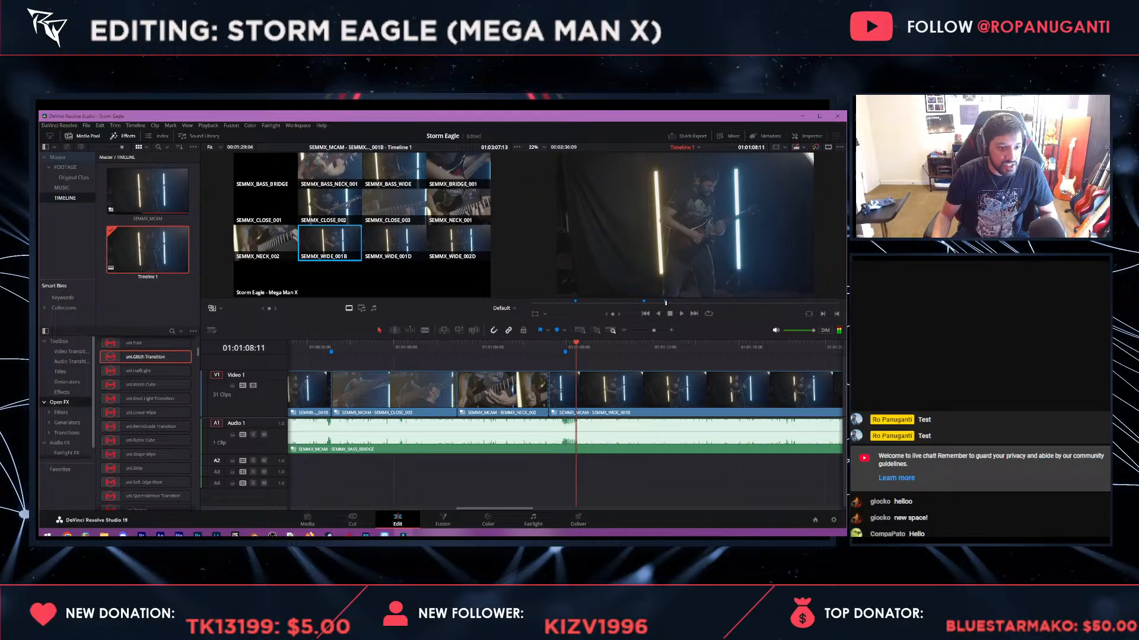
key("space")
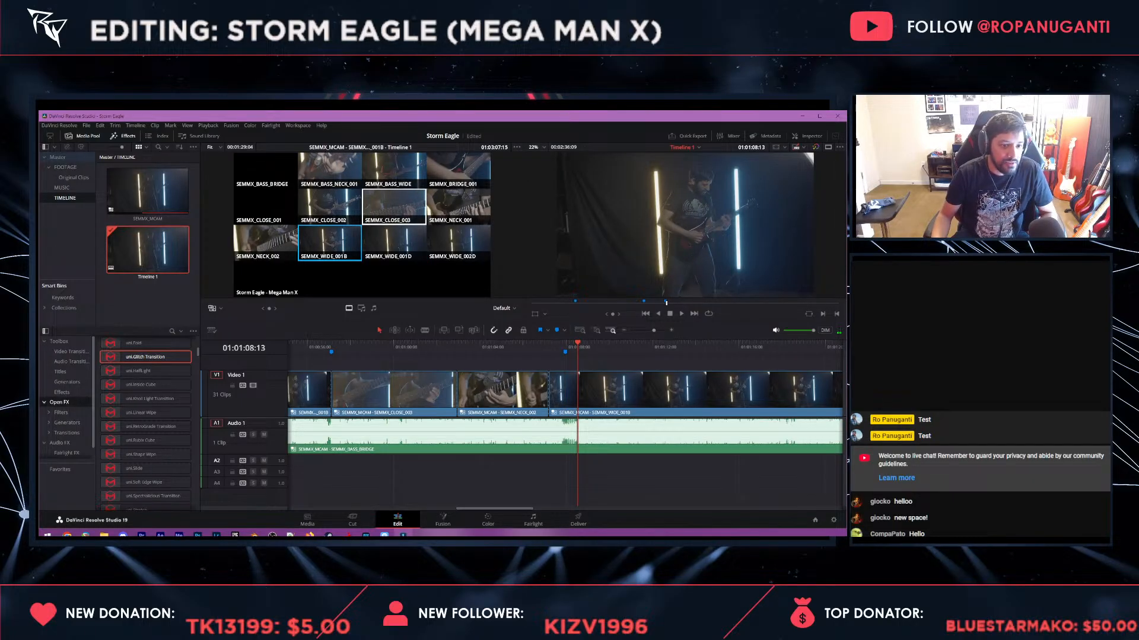
left_click(393, 207)
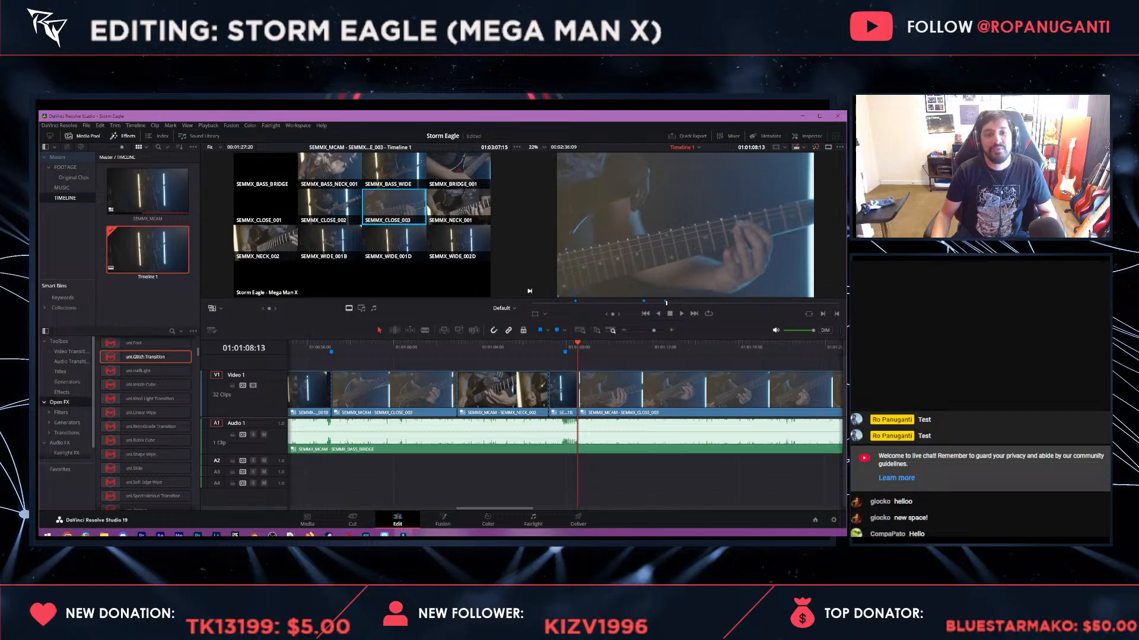
- Play back the SEMMX_CLOSE_003 clip and cut to the SEMMX_BRIDGE_001 angle at 01:01:11:08
key("space")
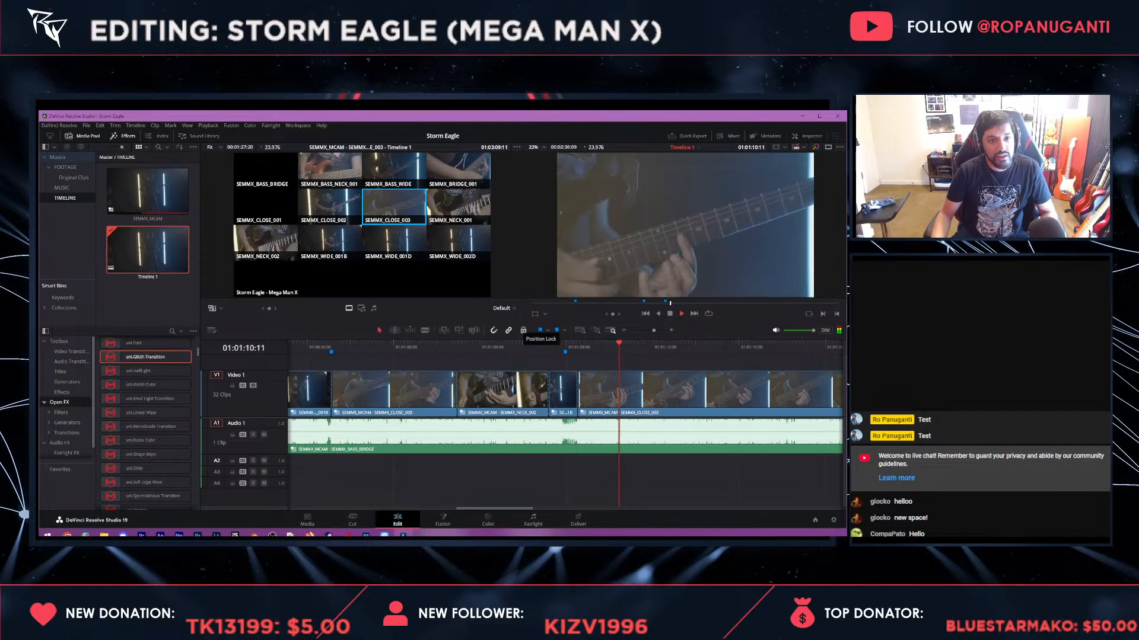
key("space")
left_click_drag(589, 348, 577, 348)
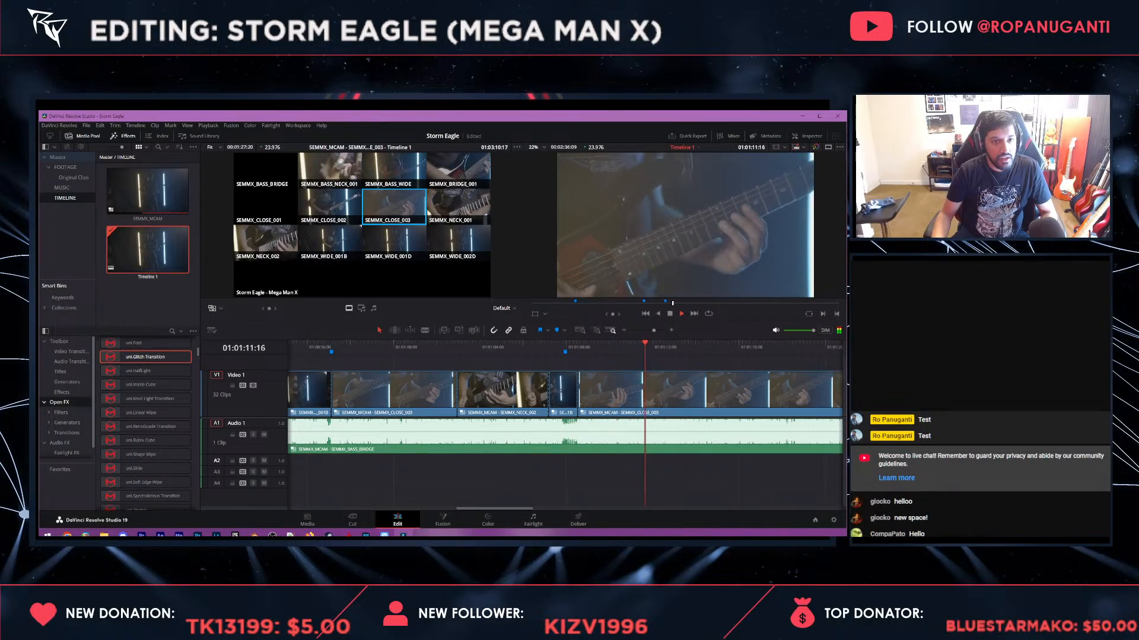
key("space")
mouse_move(658, 346)
left_mouse_down()
mouse_move(627, 347)
mouse_move(637, 347)
left_mouse_up()
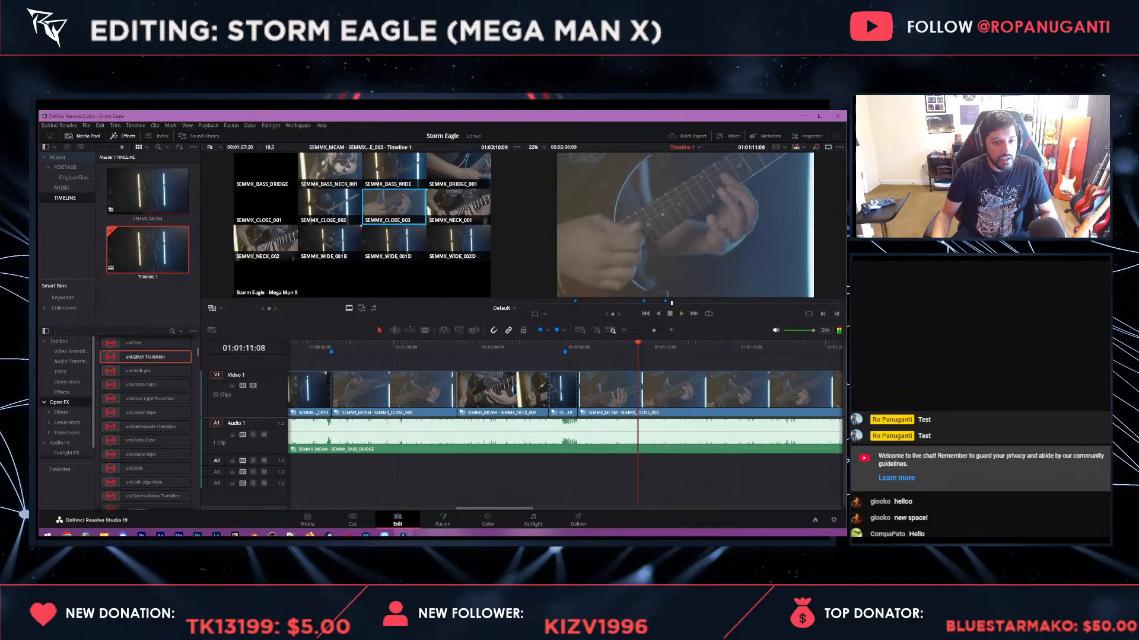
left_click(458, 171)
- Review the SEMMX_BRIDGE_001 clip and cut to the SEMMX_WIDE_001B angle shortly after 01:01:12
key("space")
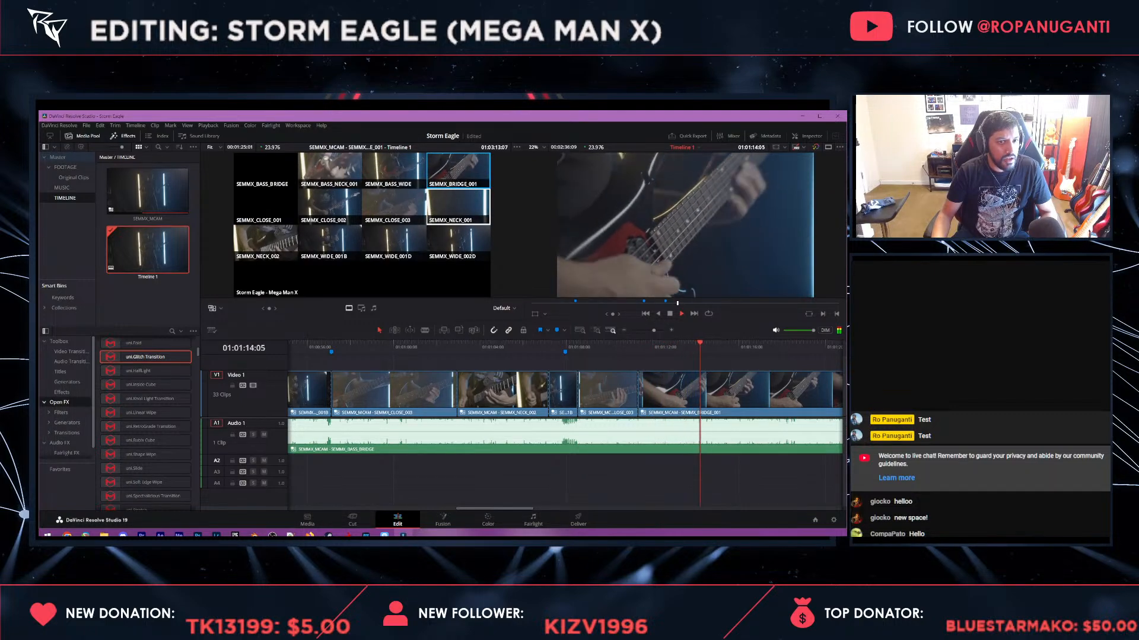
key("space")
left_click_drag(656, 347, 638, 347)
key("space")
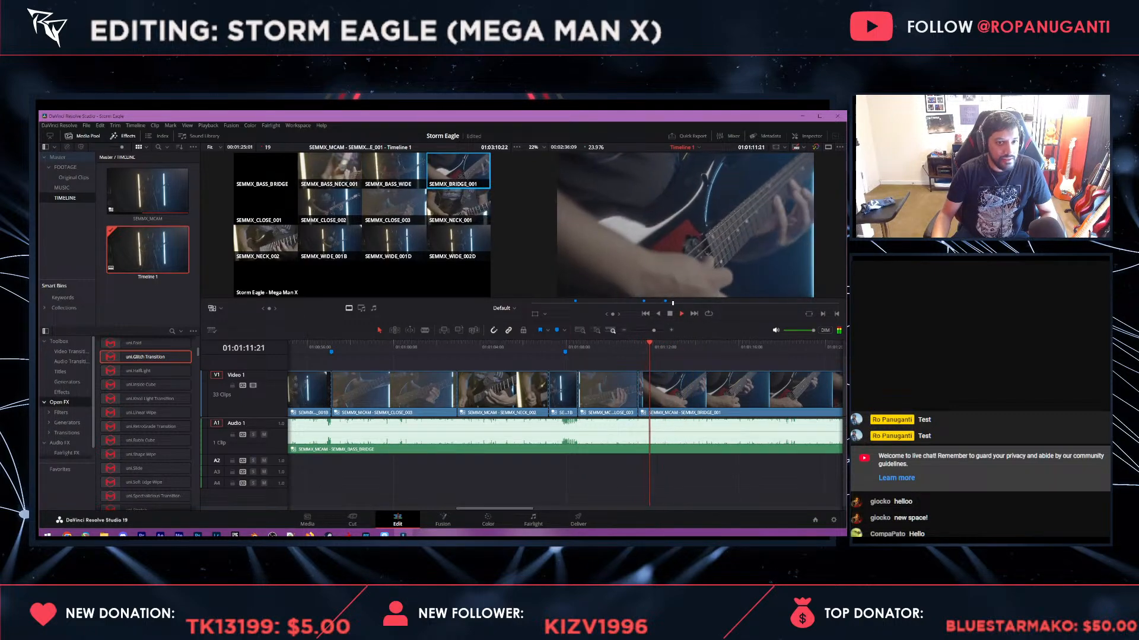
left_click(329, 243)
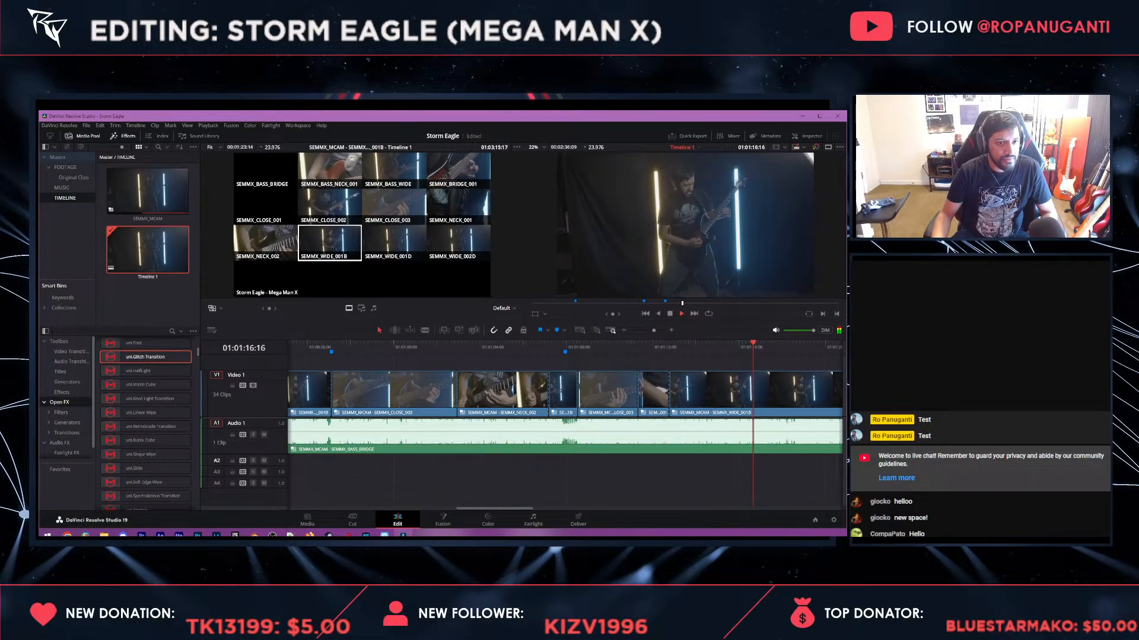
- Try a cut to SEMMX_CLOSE_003 at 01:01:15:15, play it back and undo the cut
left_click(727, 347)
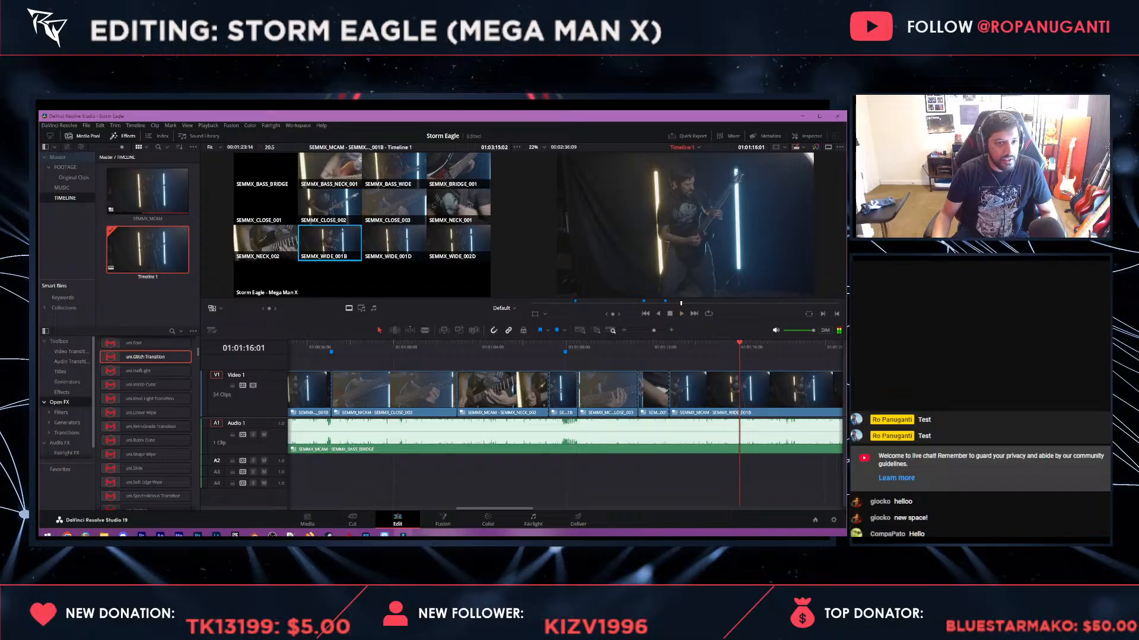
left_click_drag(724, 347, 714, 347)
key("space")
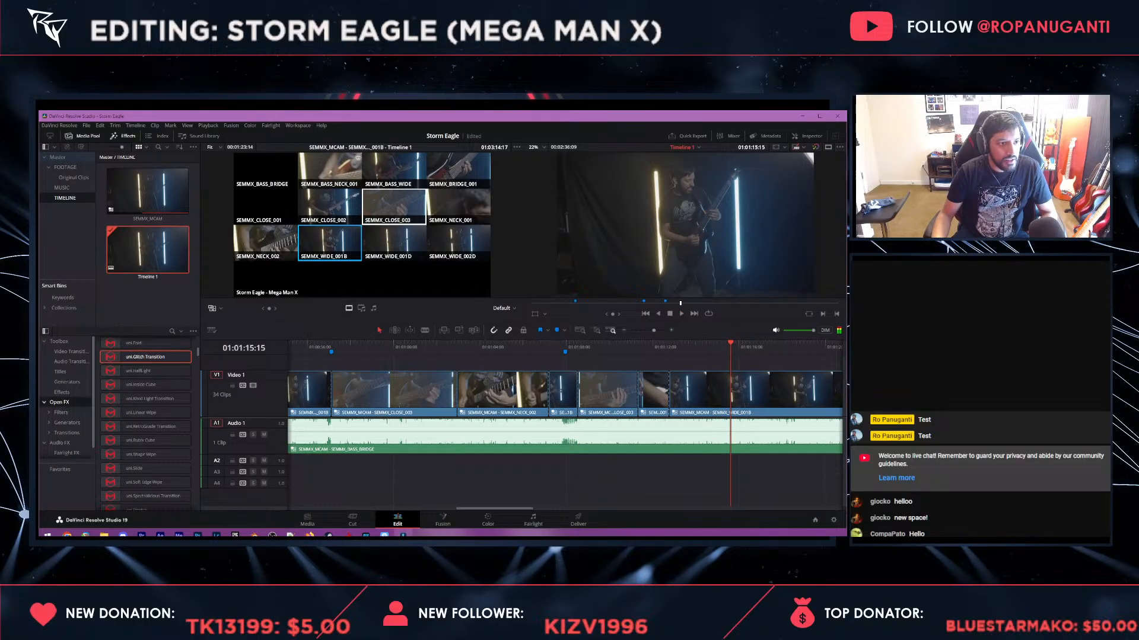
left_click(363, 223)
key("space")
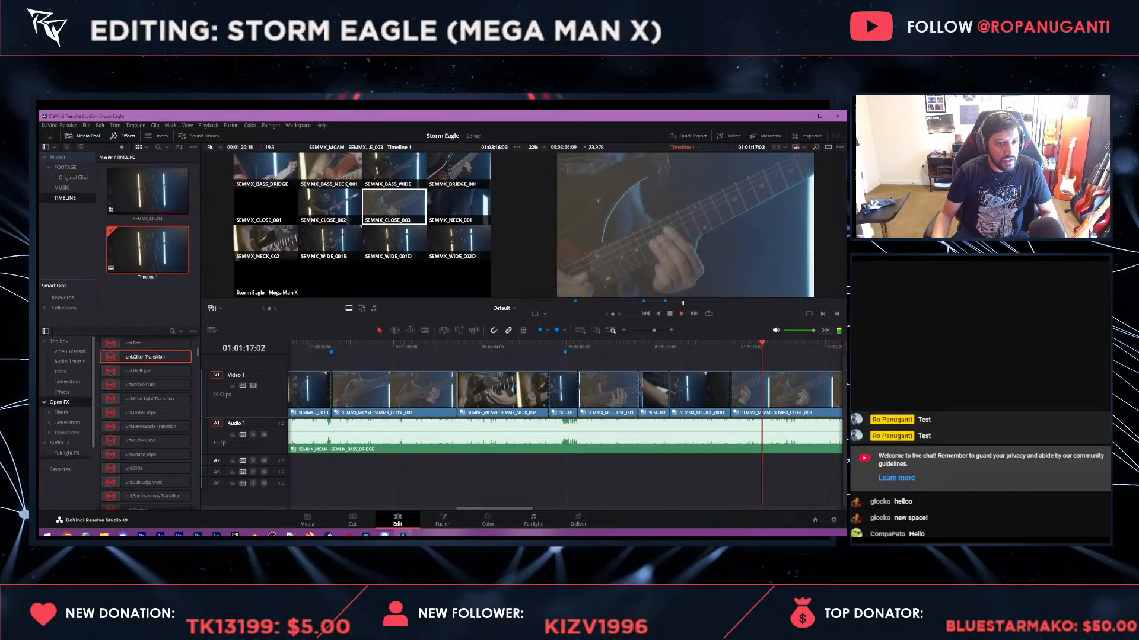
key("space")
key("ctrl+z")
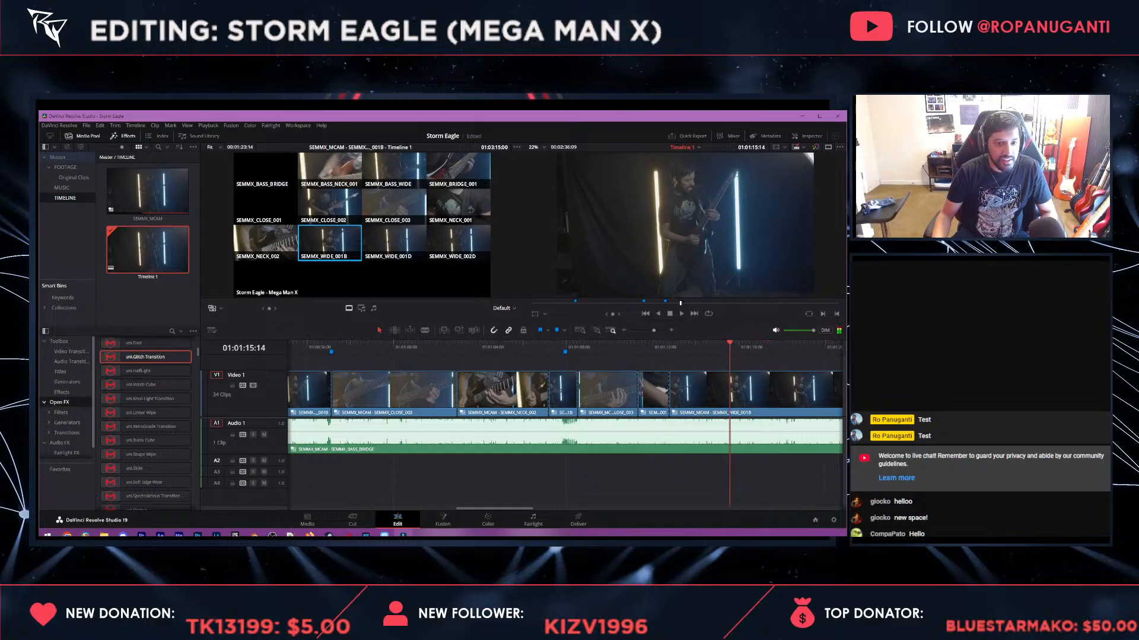
- Cut the multicam edit to the SEMMX_WIDE_002D angle at 01:01:17:04 and play it back
key("space")
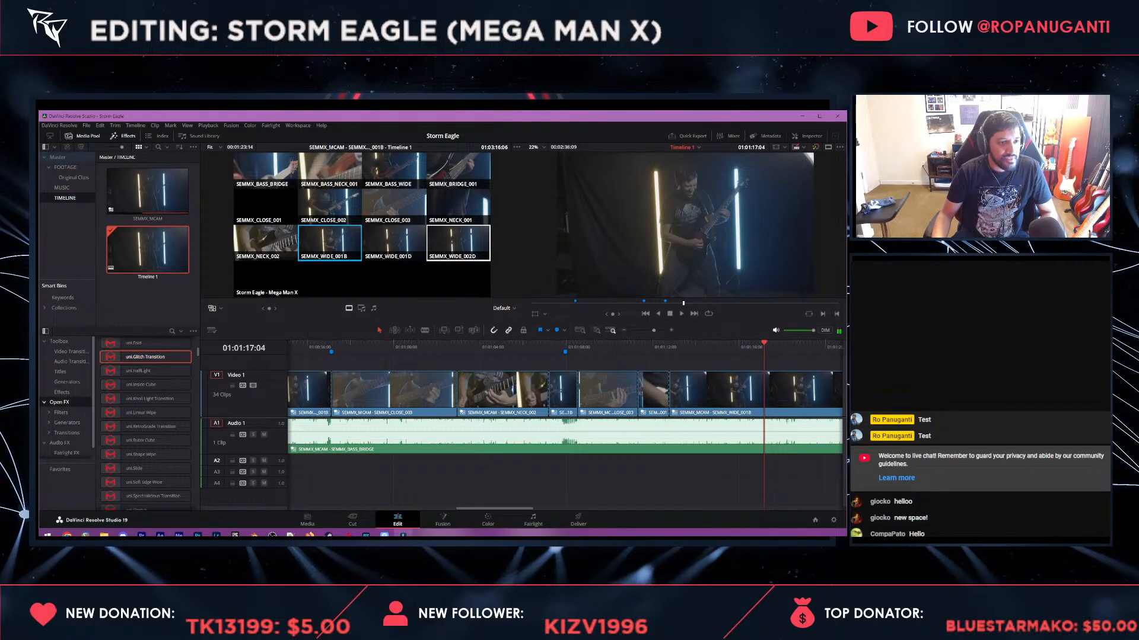
left_click(458, 243)
key("space")
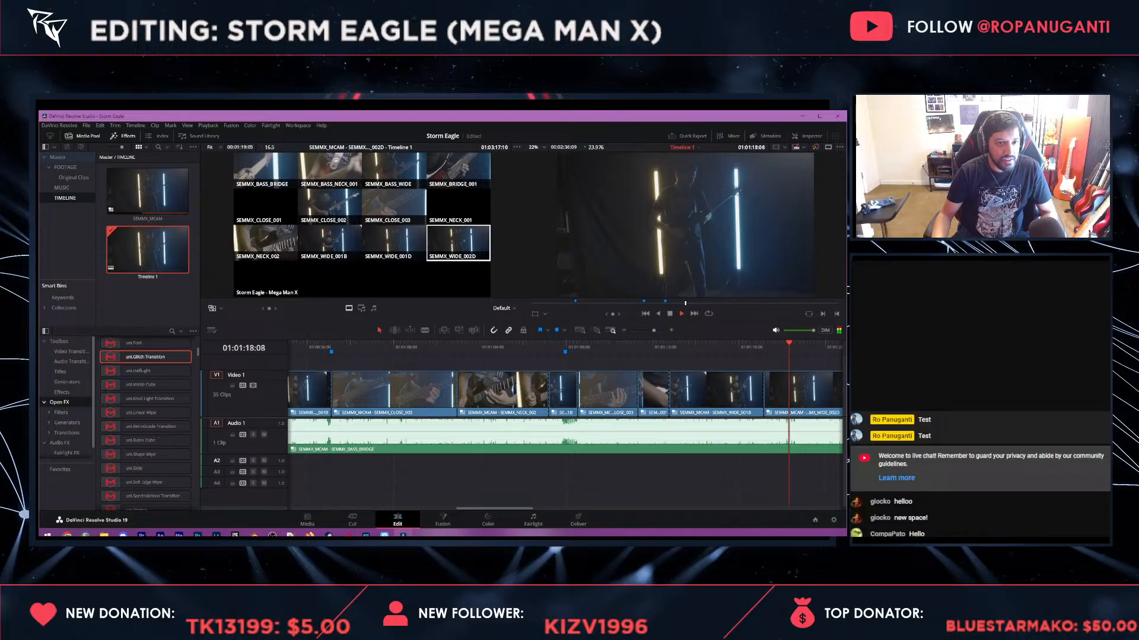
- Cut to the SEMMX_BRIDGE_001 angle at 01:01:15:17, ahead of the SEMMX_WIDE_002D clip
key("space")
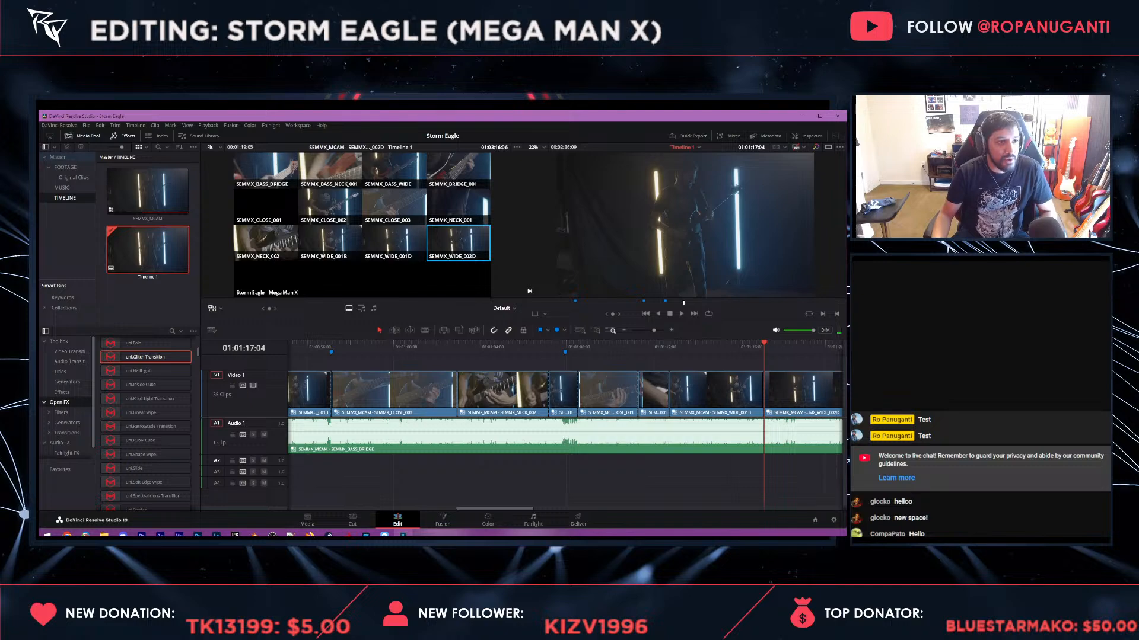
left_click_drag(656, 348, 643, 348)
key("space")
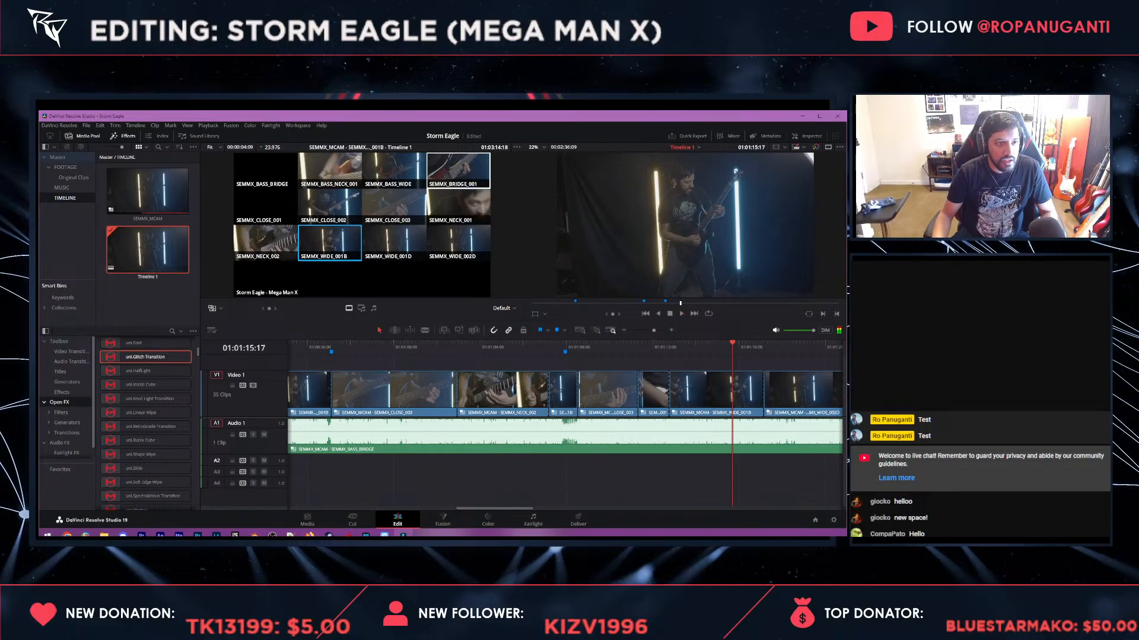
left_click(458, 171)
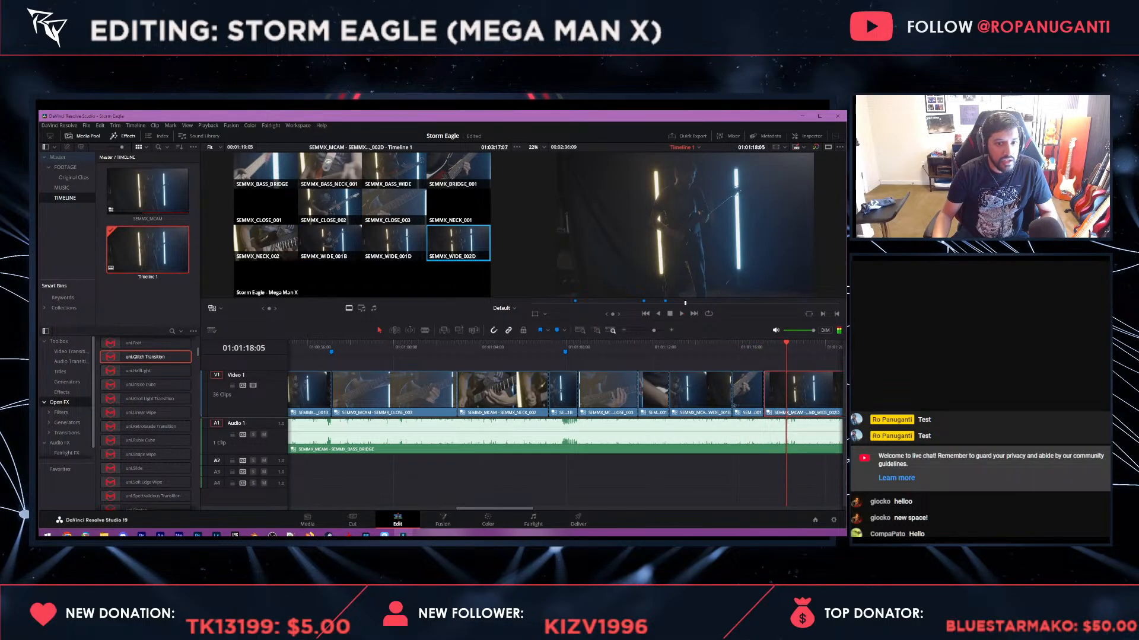
- Undo the trial cut to SEMMX_WIDE_001B, try that angle on the whole clip starting at 01:01:17:04 and play it back
left_click(329, 243)
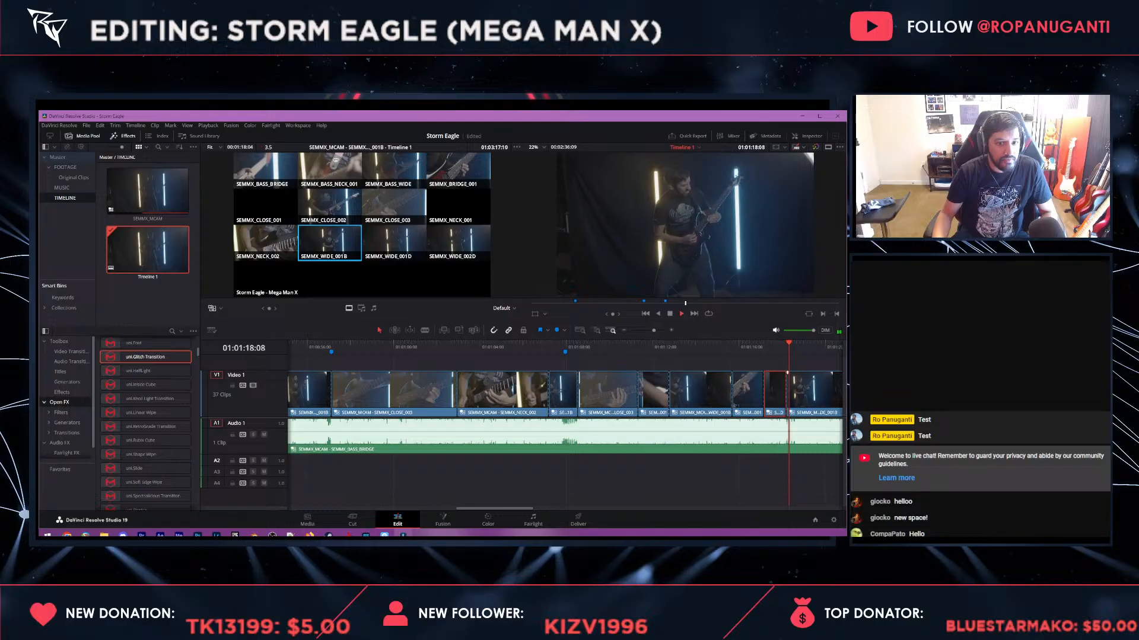
key("ctrl+z")
left_click(329, 243, "alt")
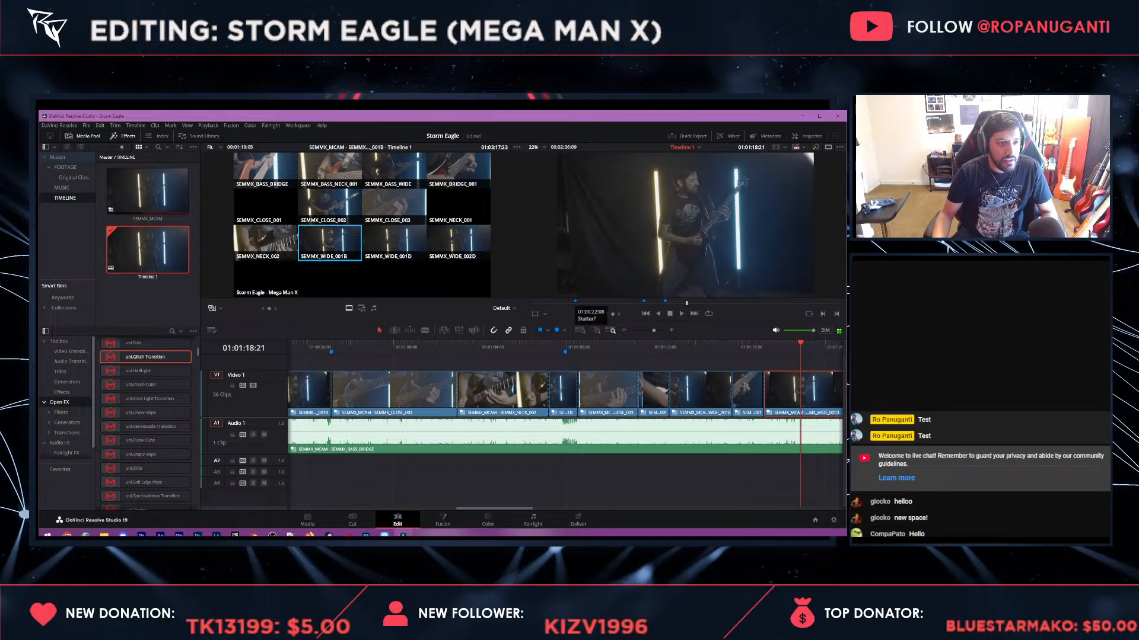
left_click(754, 346)
key("space")
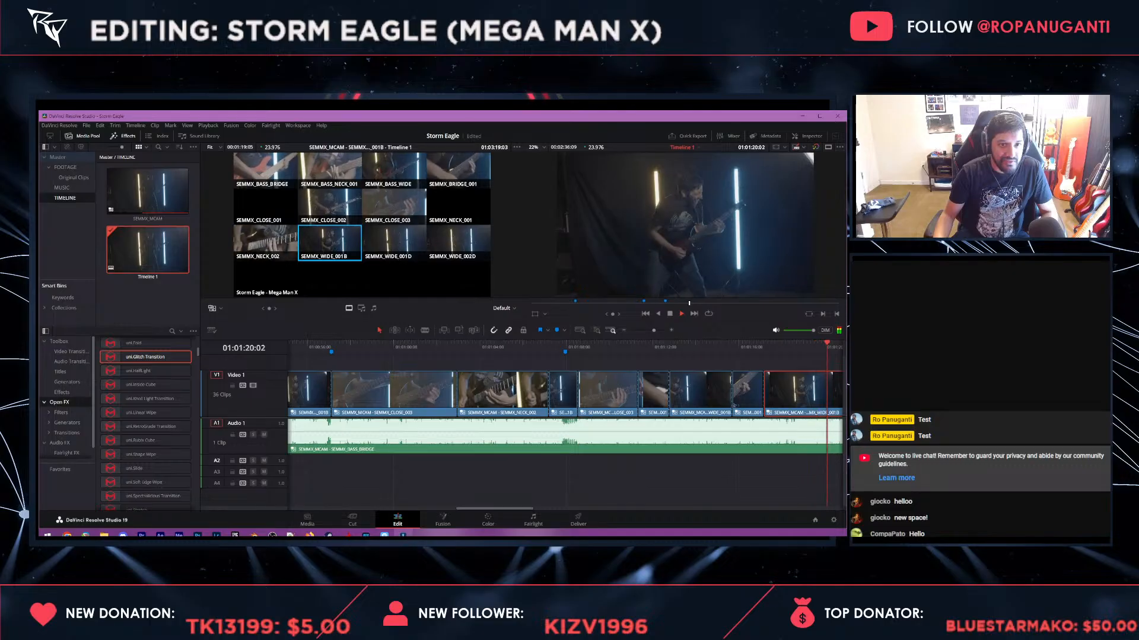
- Switch the clip starting at 01:01:17:04 to SEMMX_NECK_002 without a new cut and play it back
key("space")
left_click(773, 347)
key("space")
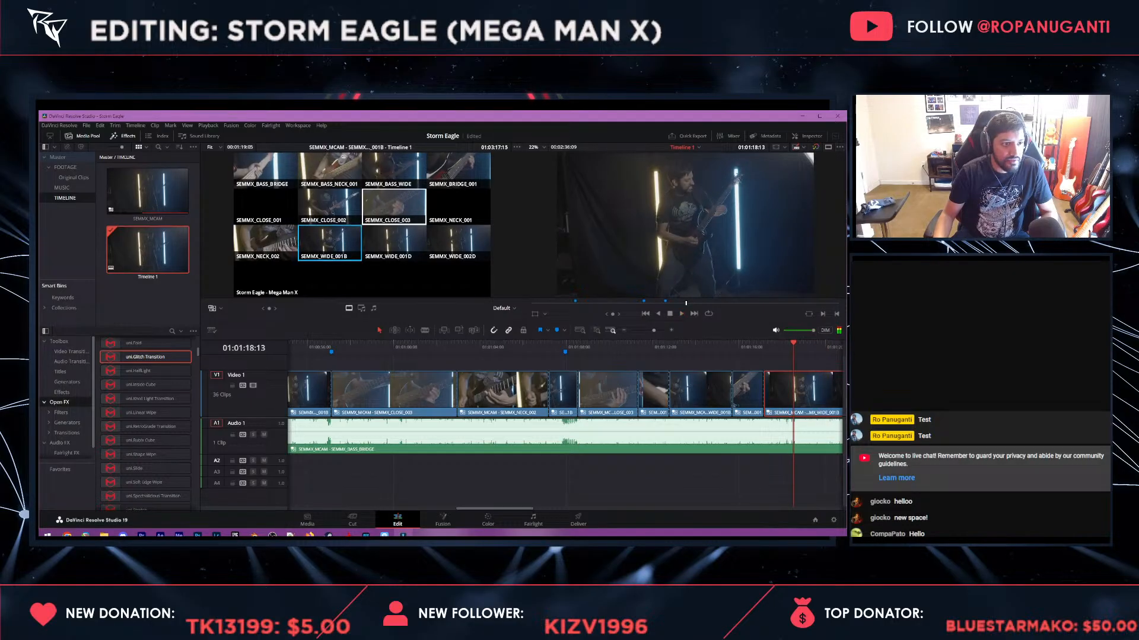
left_click(265, 242, "alt")
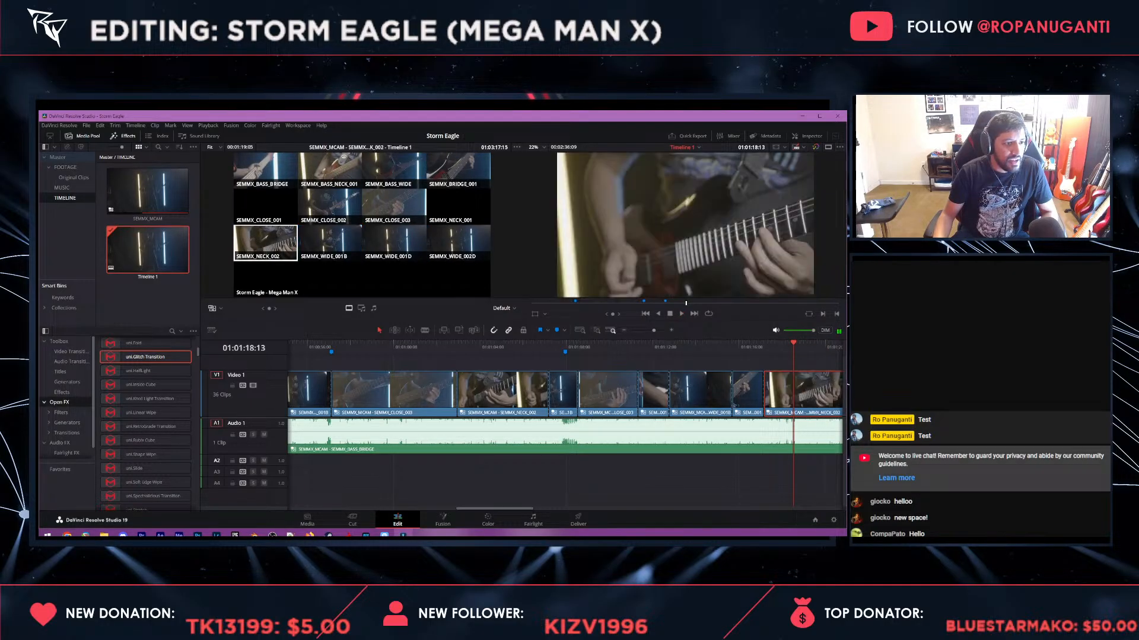
key("space")
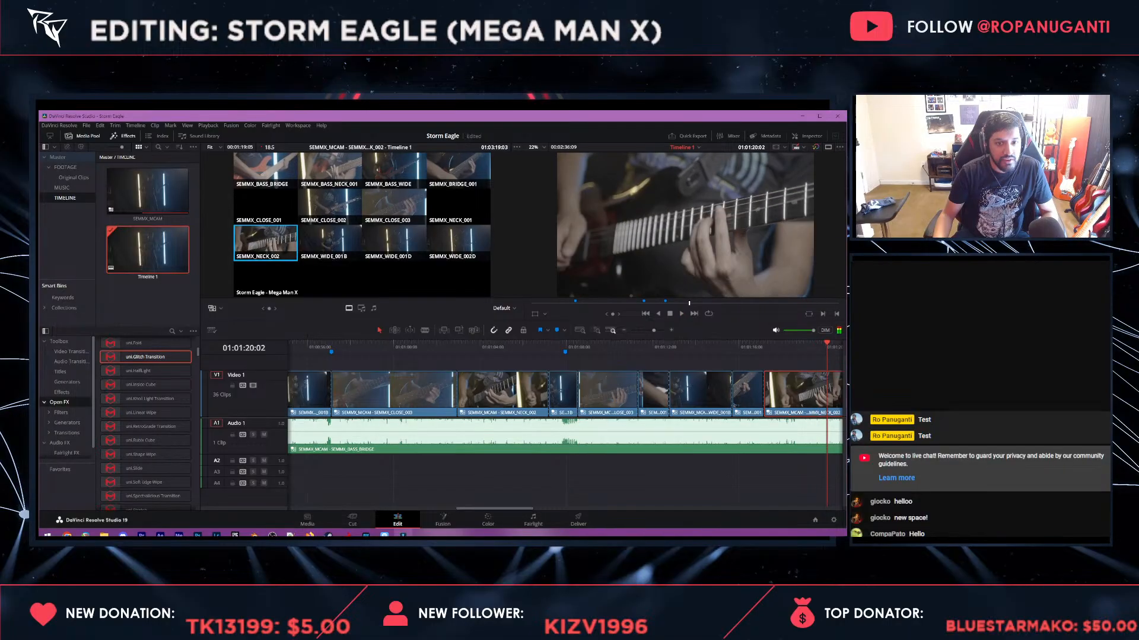
- Cut to the SEMMX_BASS_WIDE angle at 01:01:20:02, add a timeline marker there and play on from it
key("ctrl+minus")
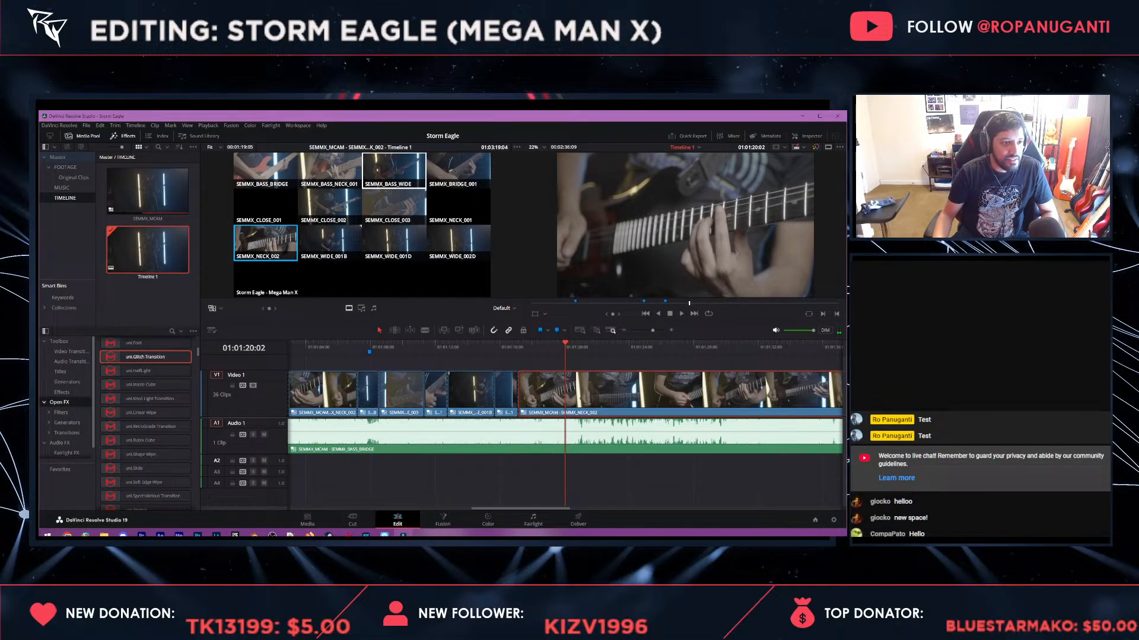
left_click(394, 170)
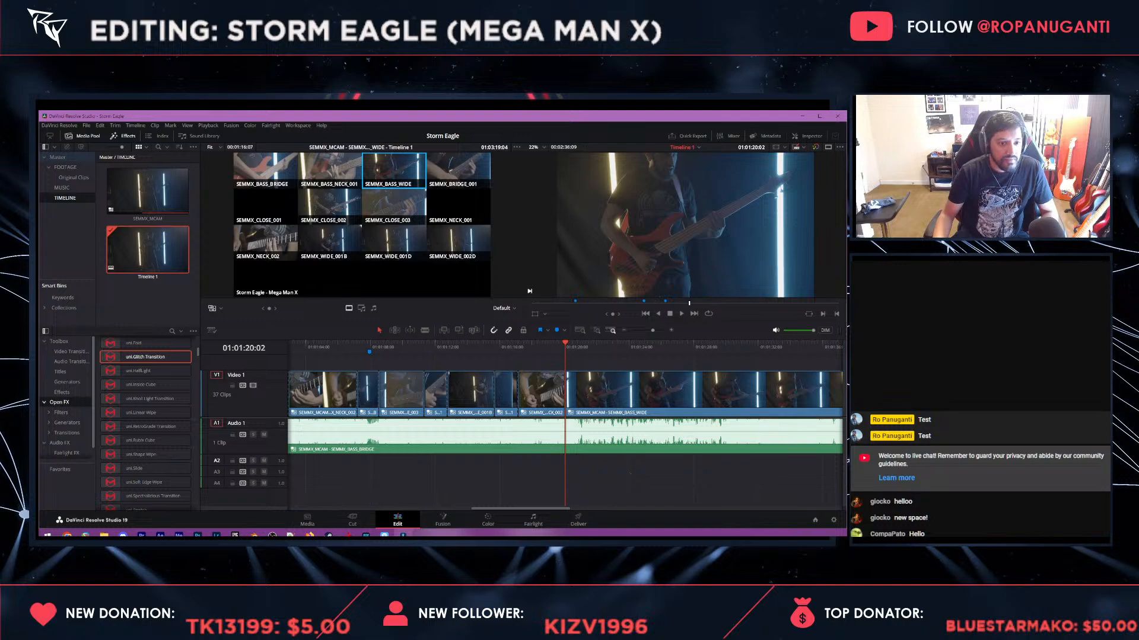
key("m")
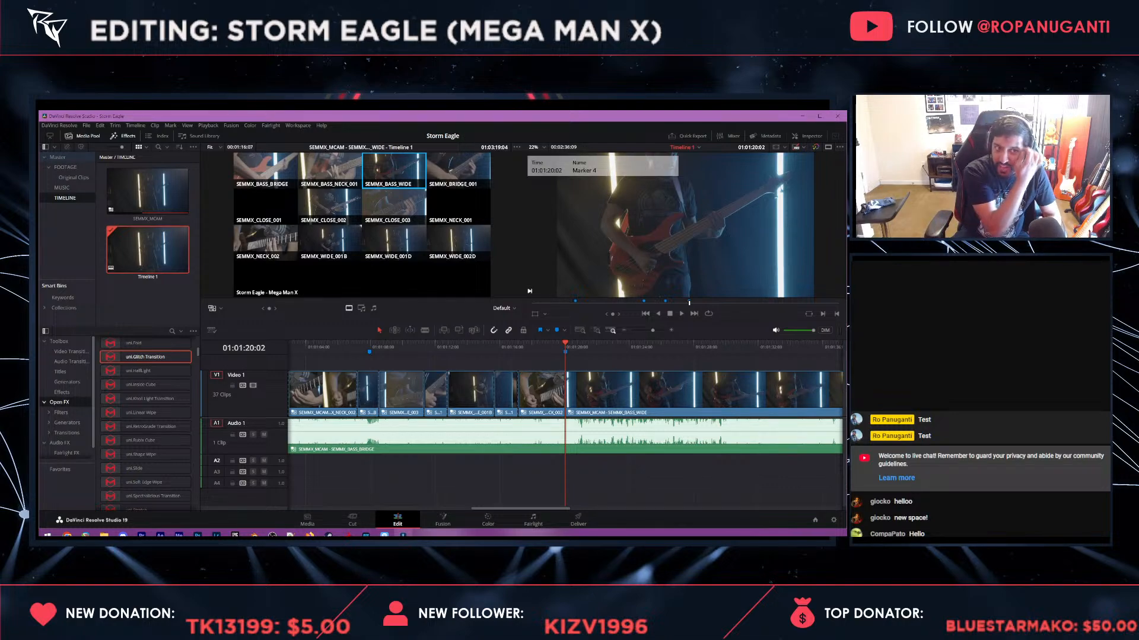
key("space")
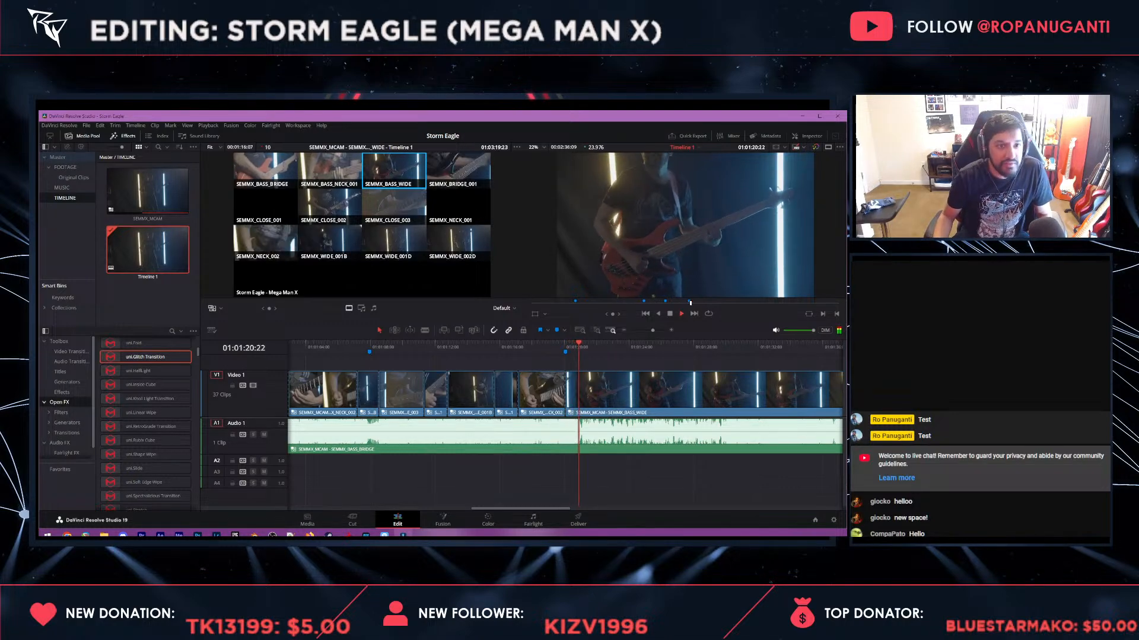
- Cut to the SEMMX_BASS_NECK_001 angle at about 01:01:22 during playback and stop at 01:01:24:23
left_click(330, 170)
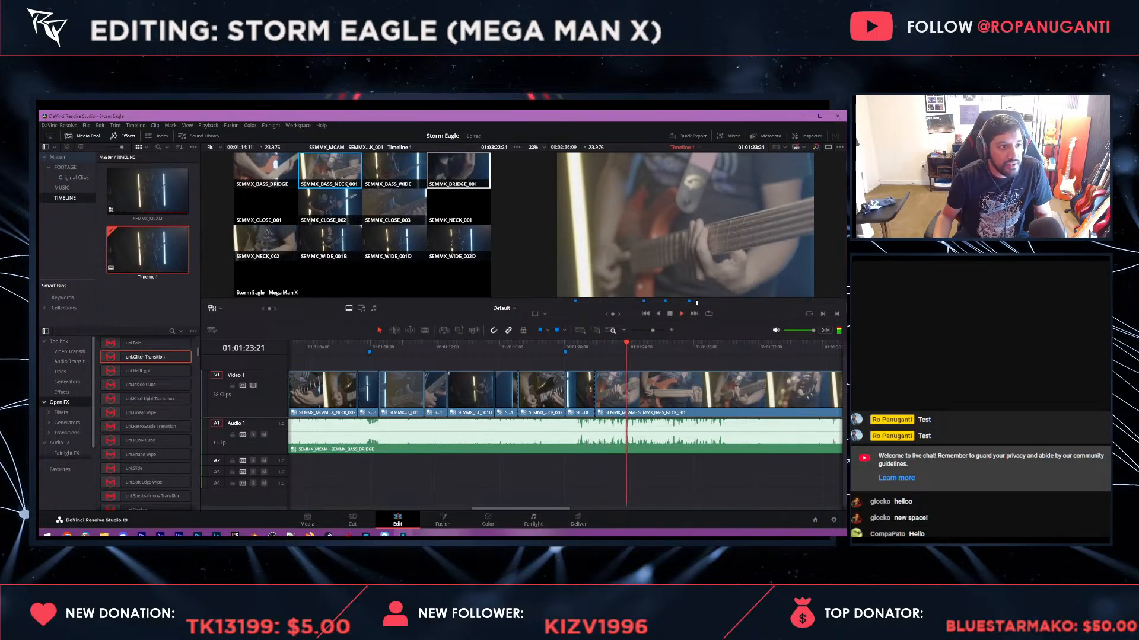
key("space")
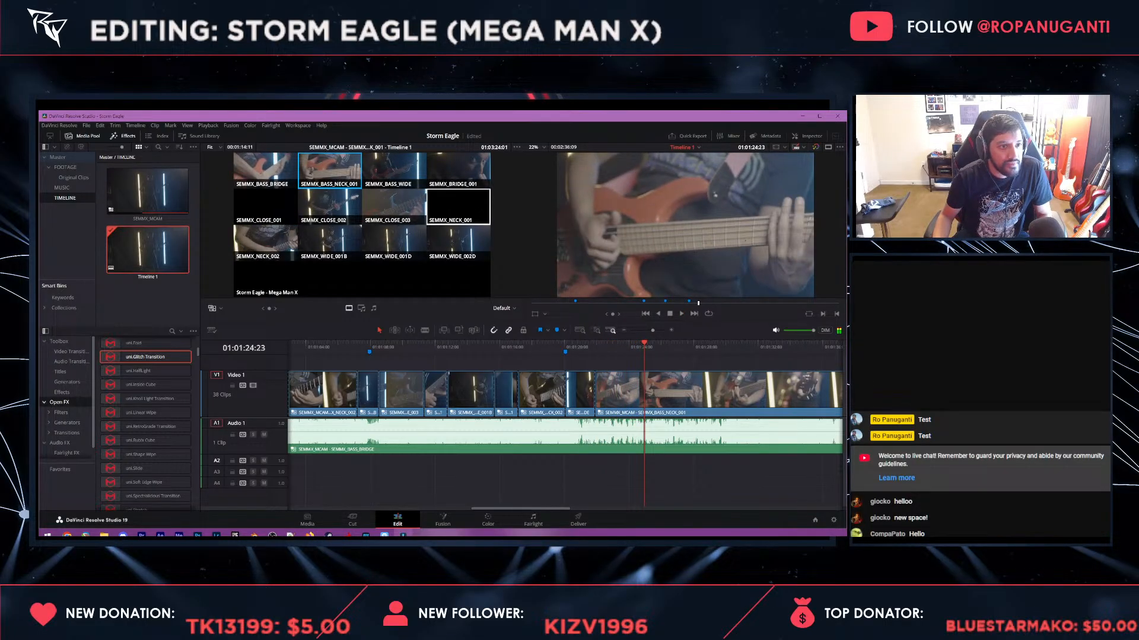
- Try cutting to the SEMMX_BRIDGE_001 angle at about 01:01:25, play it and go back to SEMMX_BASS_NECK_001
left_click(459, 170)
key("space")
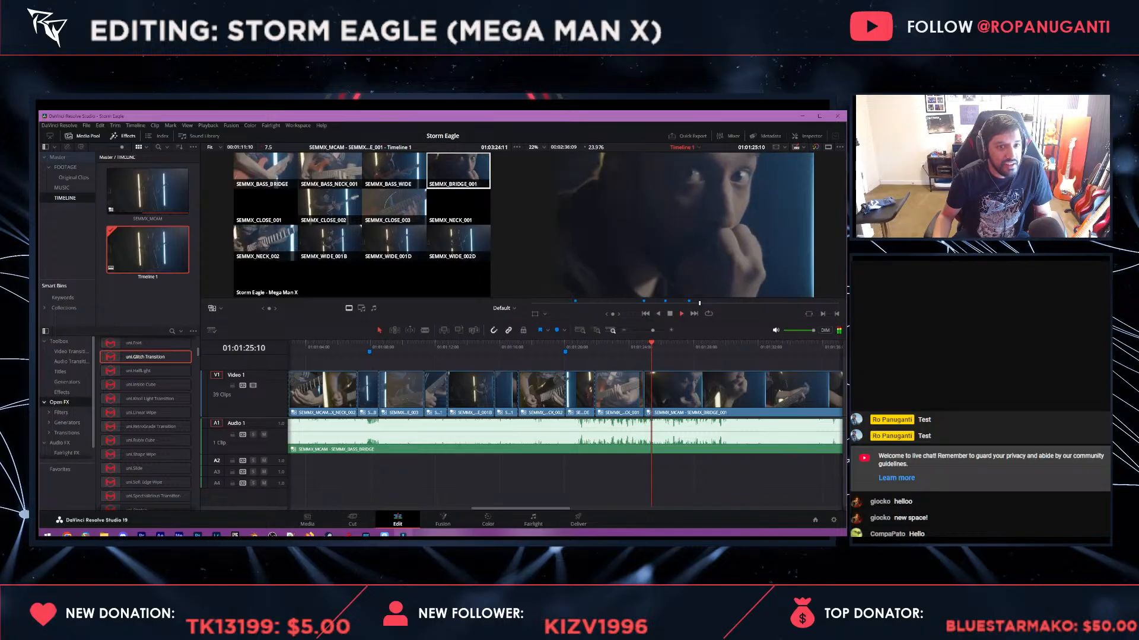
key("space")
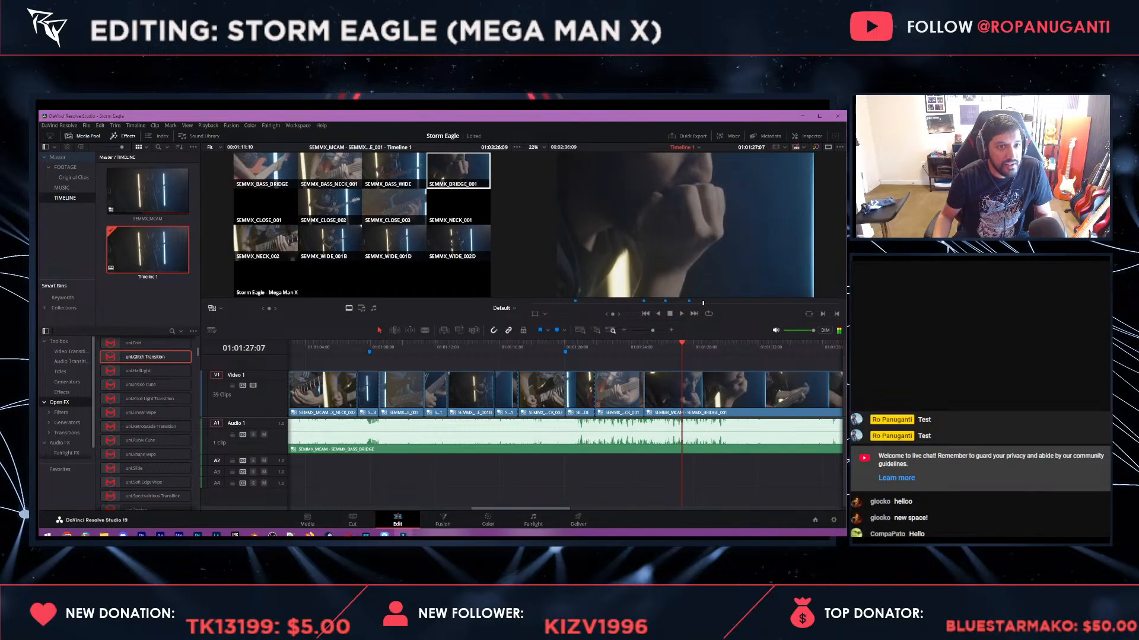
left_click(329, 170)
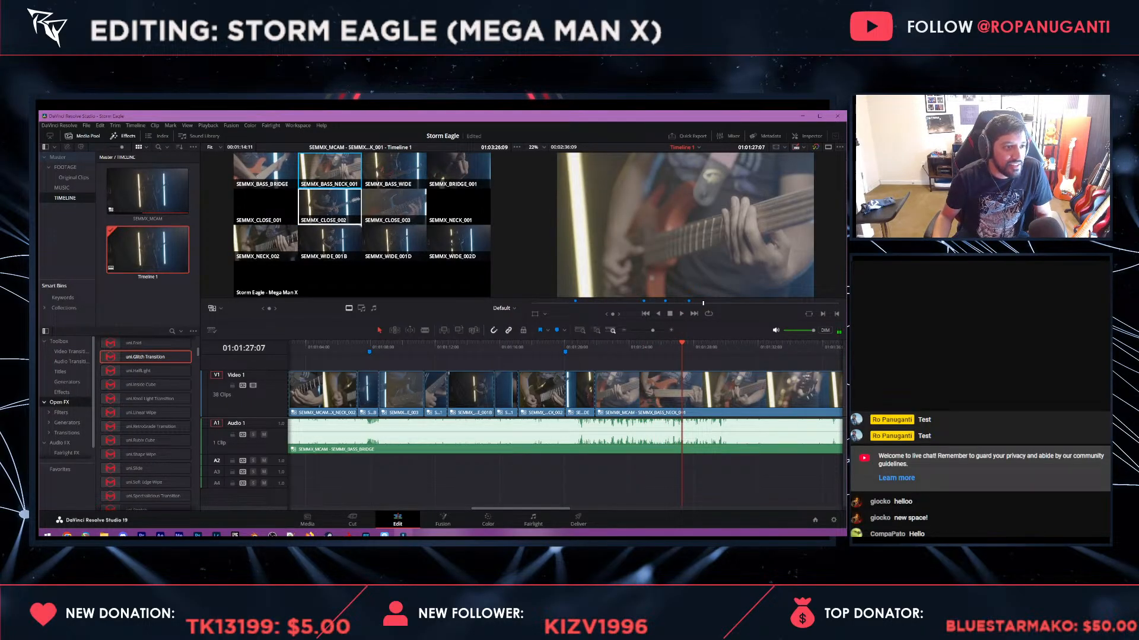
- Play from 01:01:21:22 and cut to SEMMX_BASS_BRIDGE at about 01:01:23, SEMMX_BASS_WIDE at about 01:01:25:16 and SEMMX_BASS_NECK_001 at about 01:01:28
left_click_drag(682, 344, 595, 344)
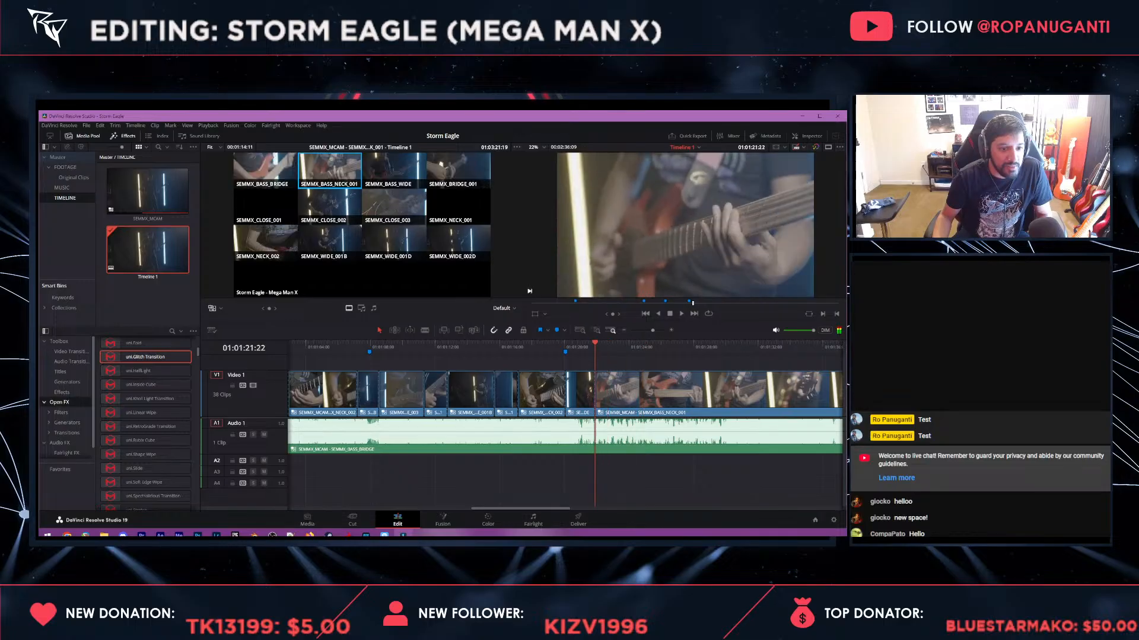
key("space")
left_click(265, 170)
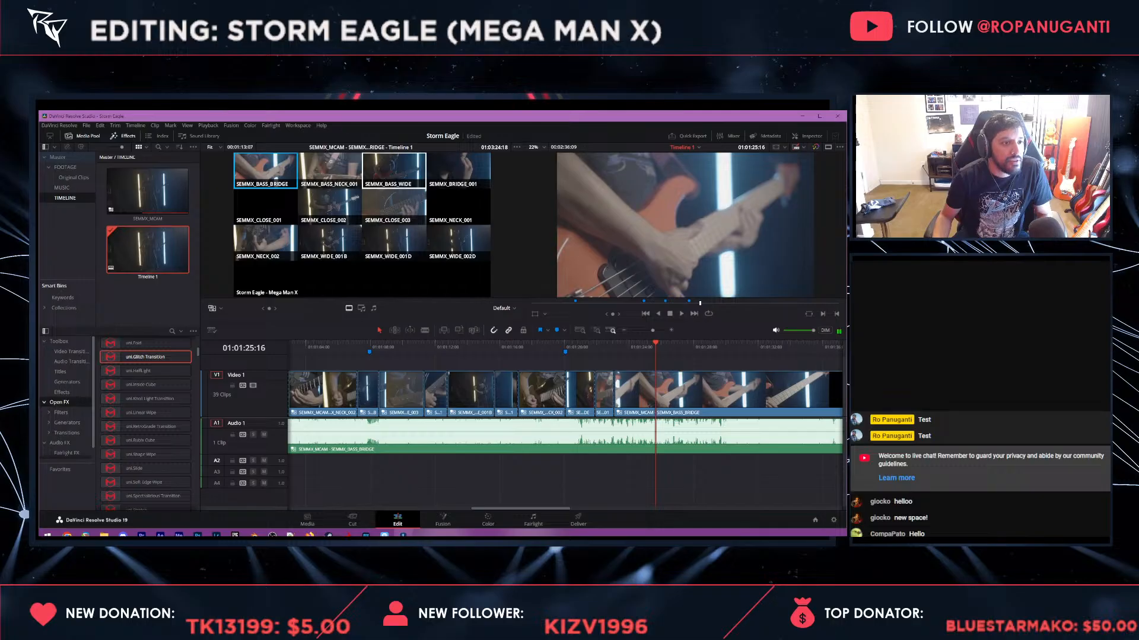
left_click(394, 171)
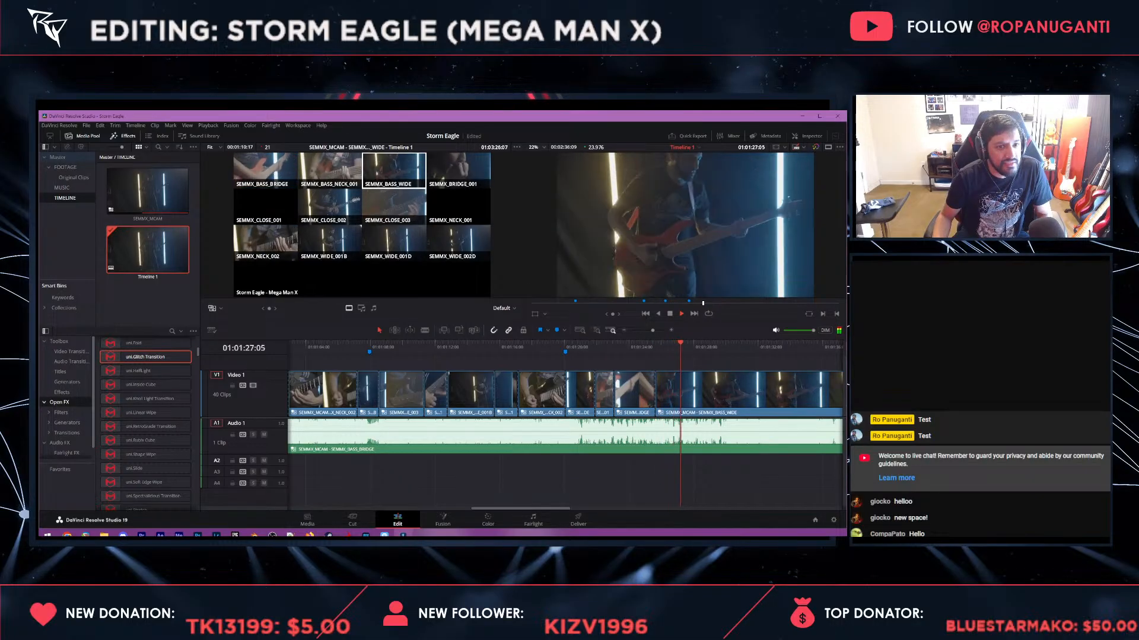
left_click(329, 170)
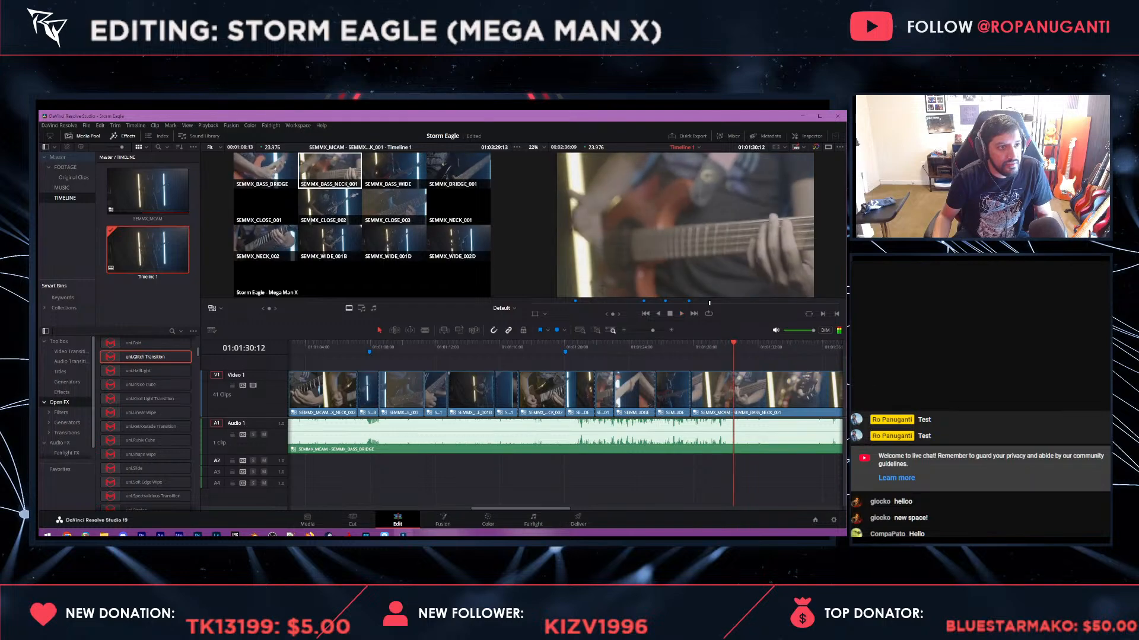
- Cut to SEMMX_BASS_BRIDGE at about 01:01:30:12, add a timeline marker at 01:01:31:09 and save the project
key("1")
key("space")
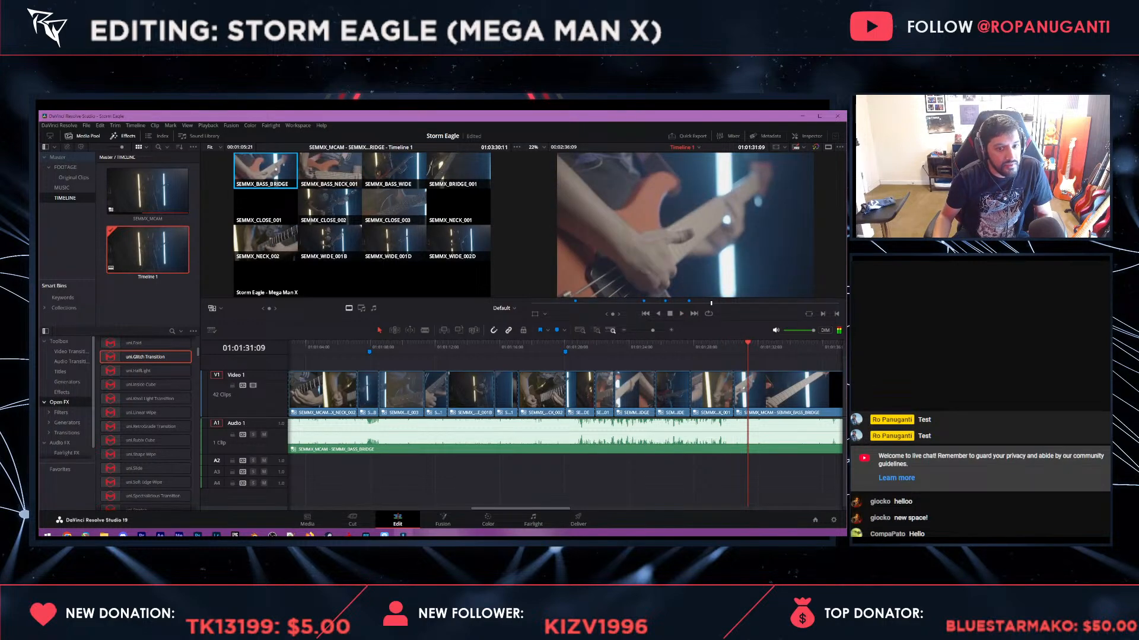
key("m")
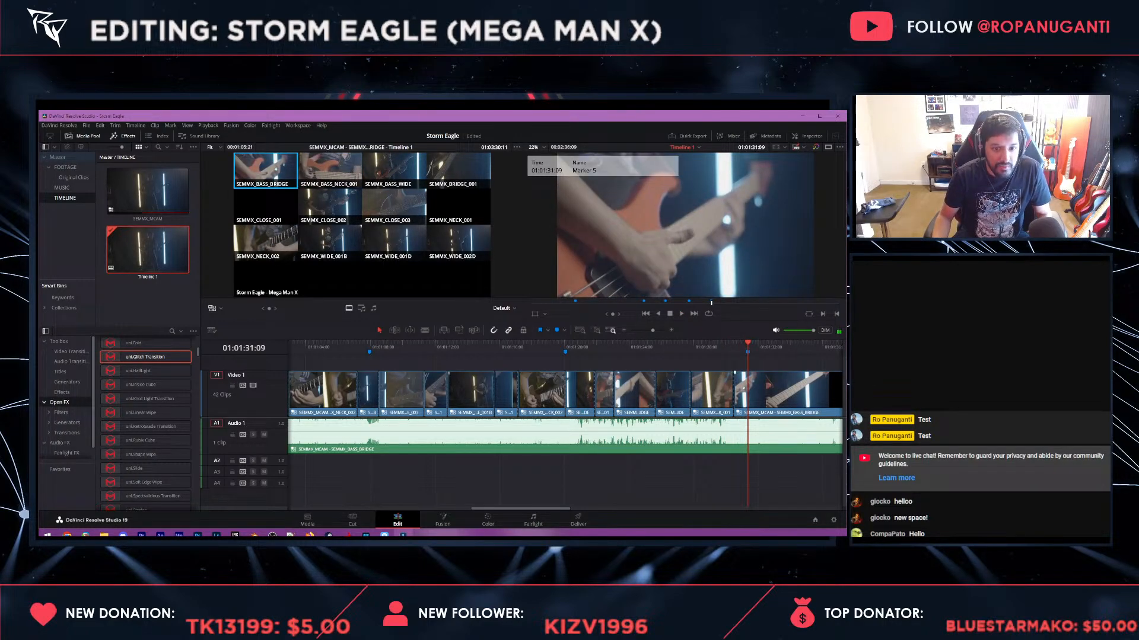
key("ctrl+s")
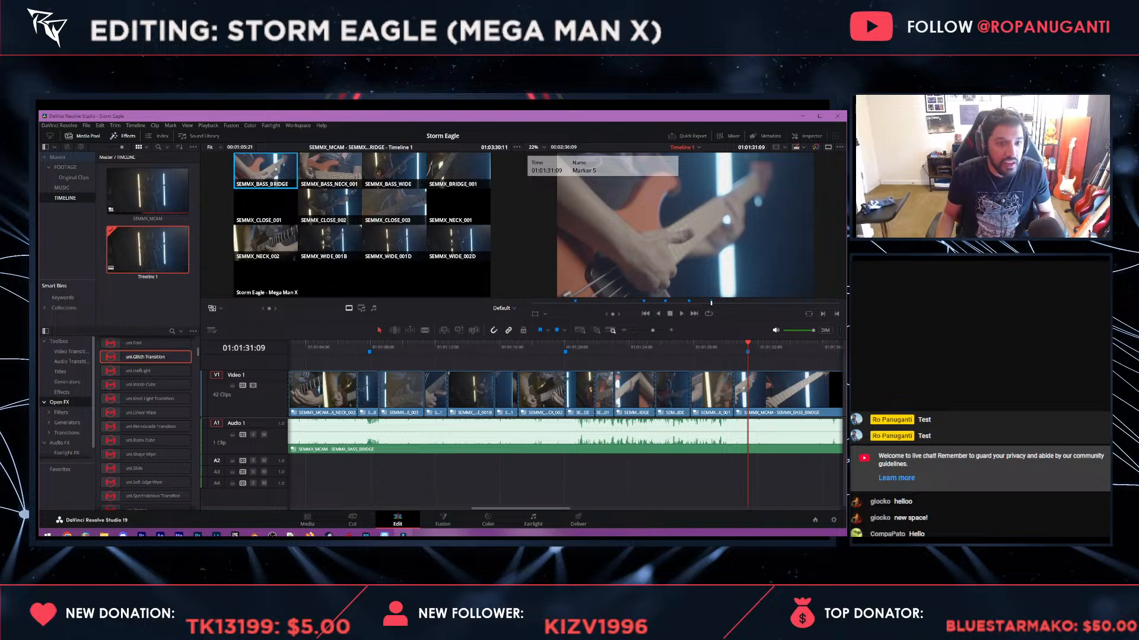
- Replay the passage leading into the 01:01:31:09 marker and cut to the SEMMX_WIDE_001B angle at 01:01:31:10
key("ctrl+minus")
key("ctrl+minus")
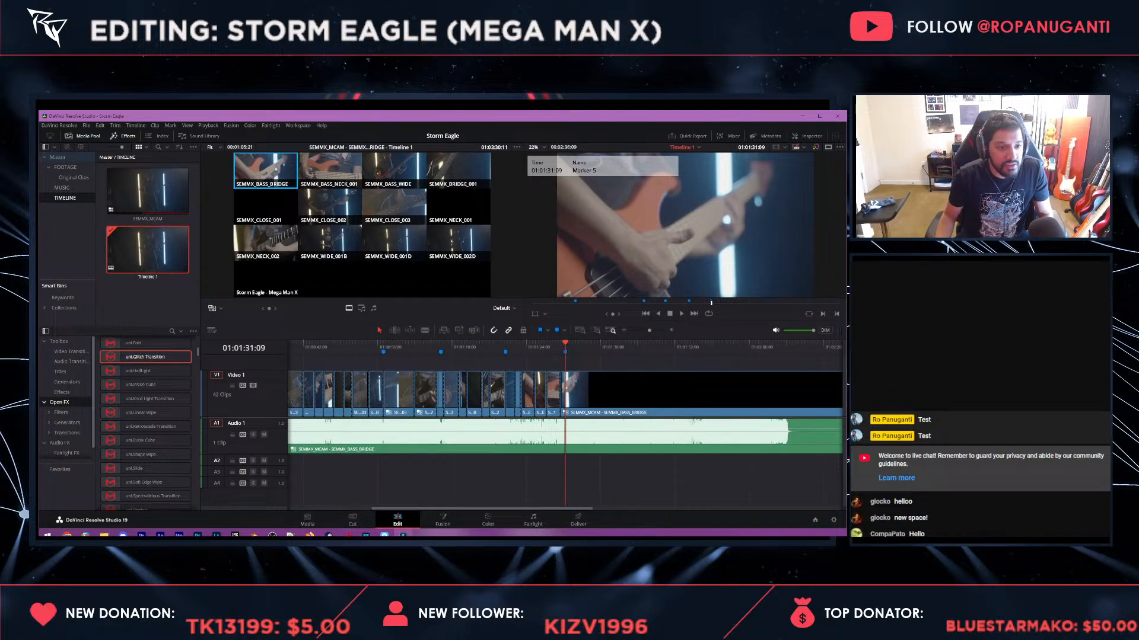
key("space")
key("space")
key("ctrl+equal")
key("ctrl+equal")
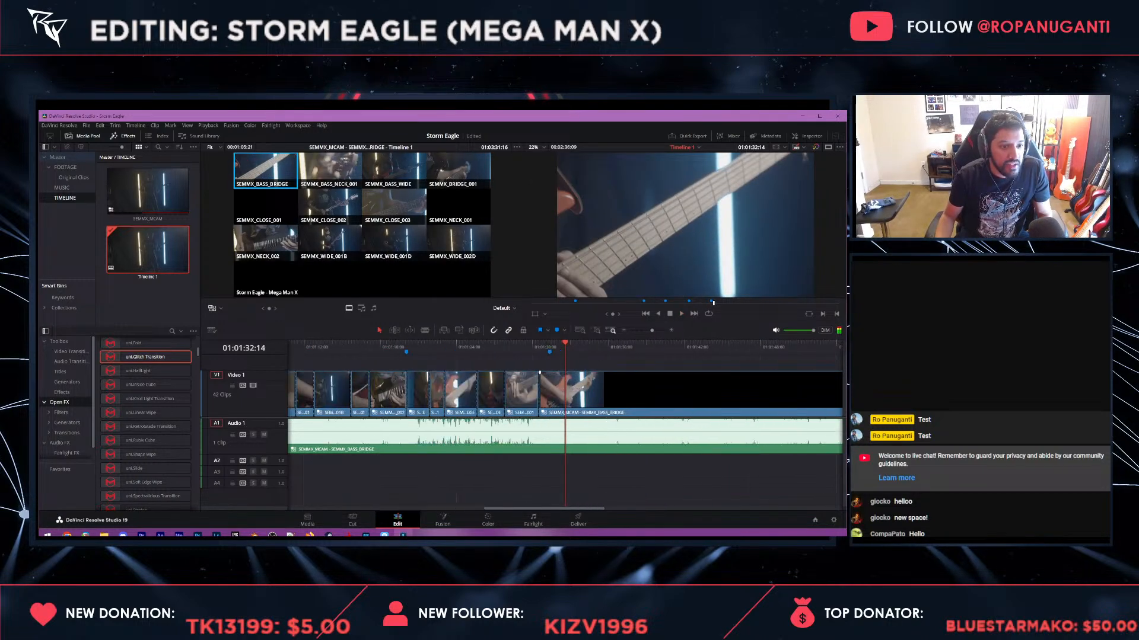
left_click_drag(565, 347, 488, 347)
key("space")
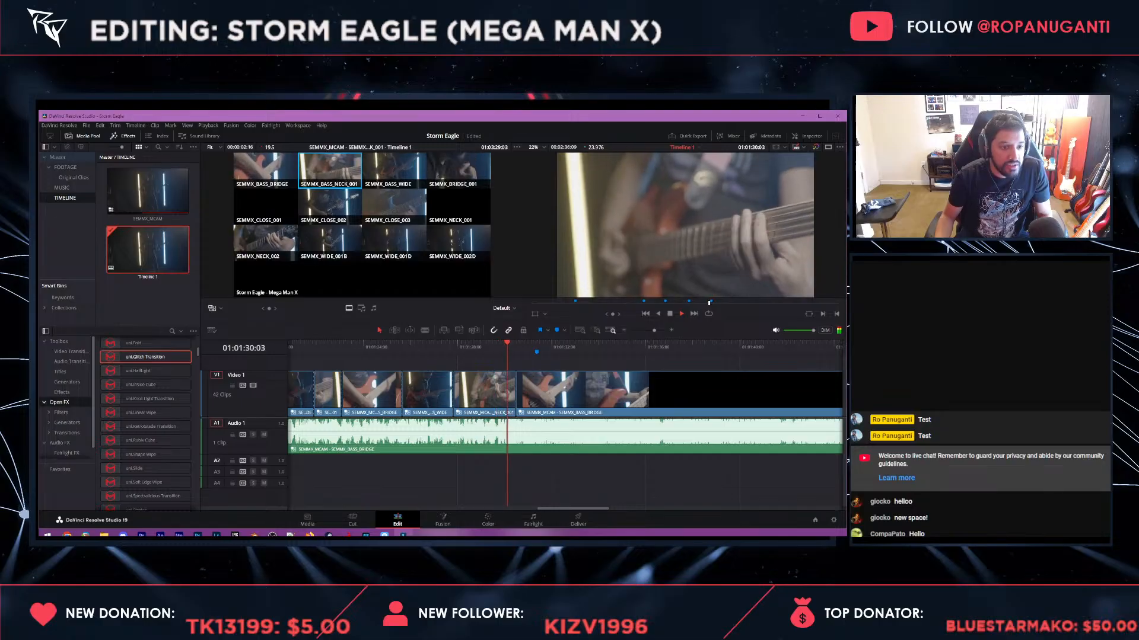
key("space")
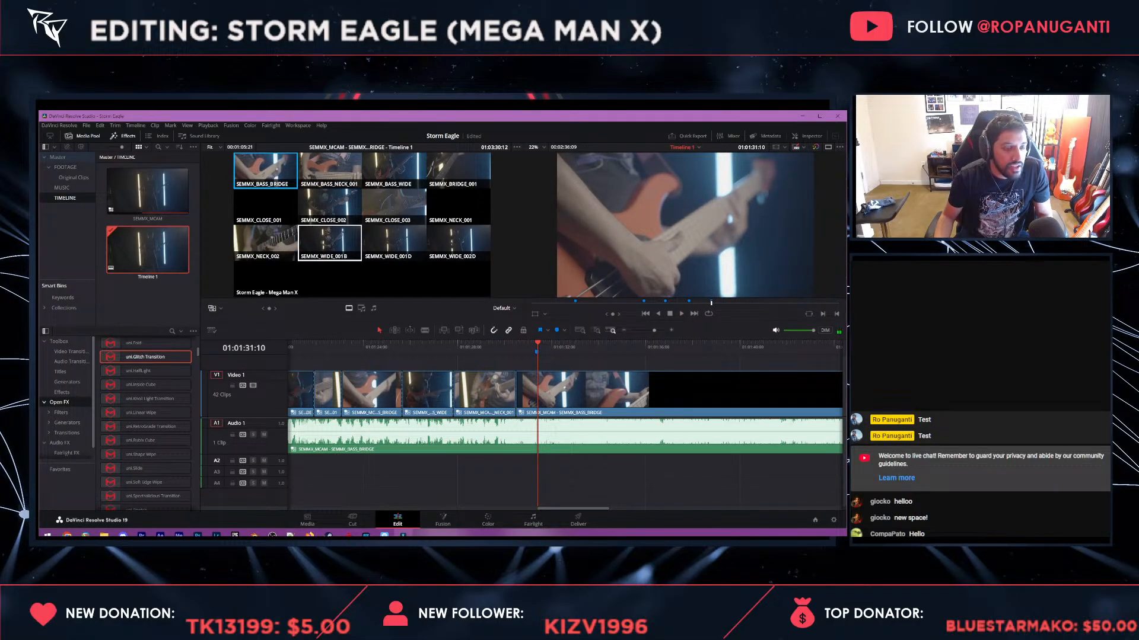
left_click(329, 243)
key("space")
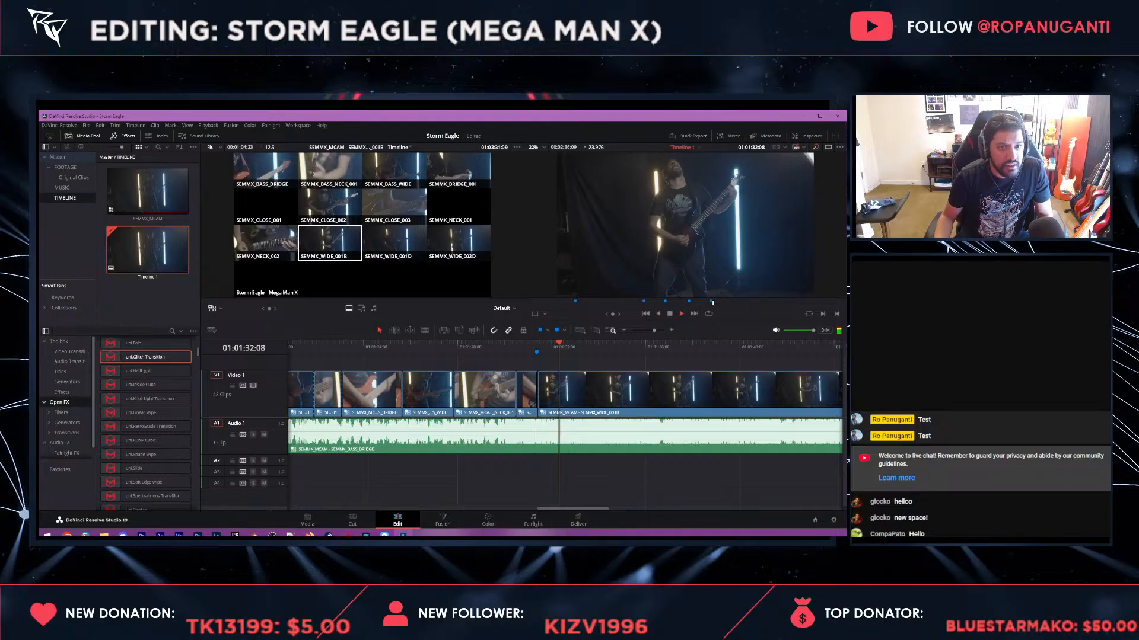
- Try a cut to the SEMMX_WIDE_002D angle at 01:01:34:03, play it and undo it
key("space")
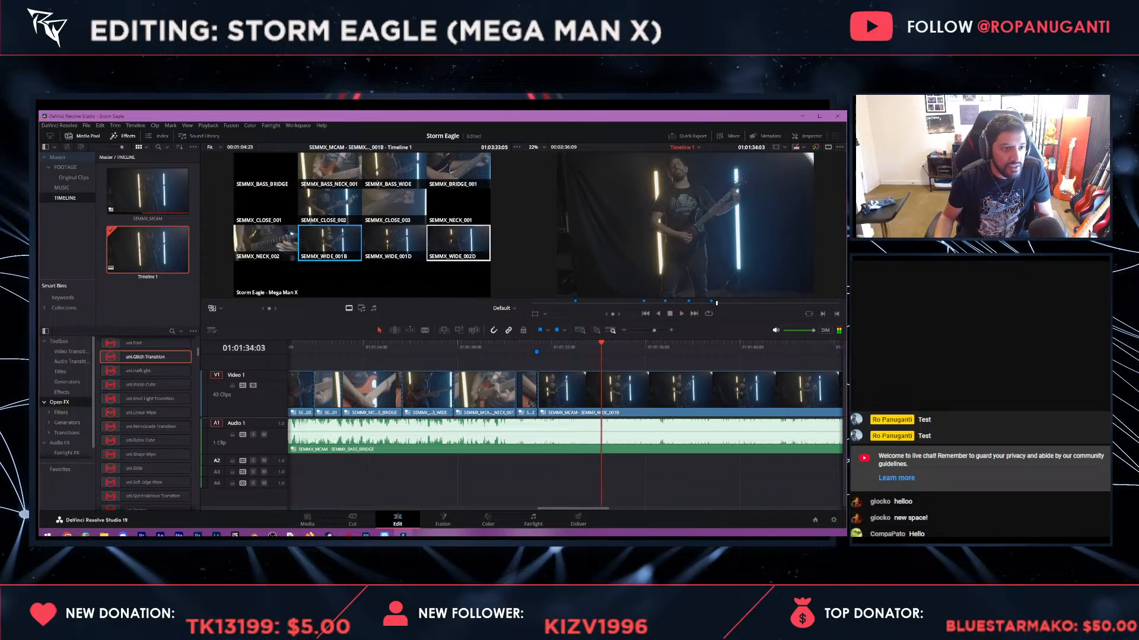
left_click(458, 243)
key("space")
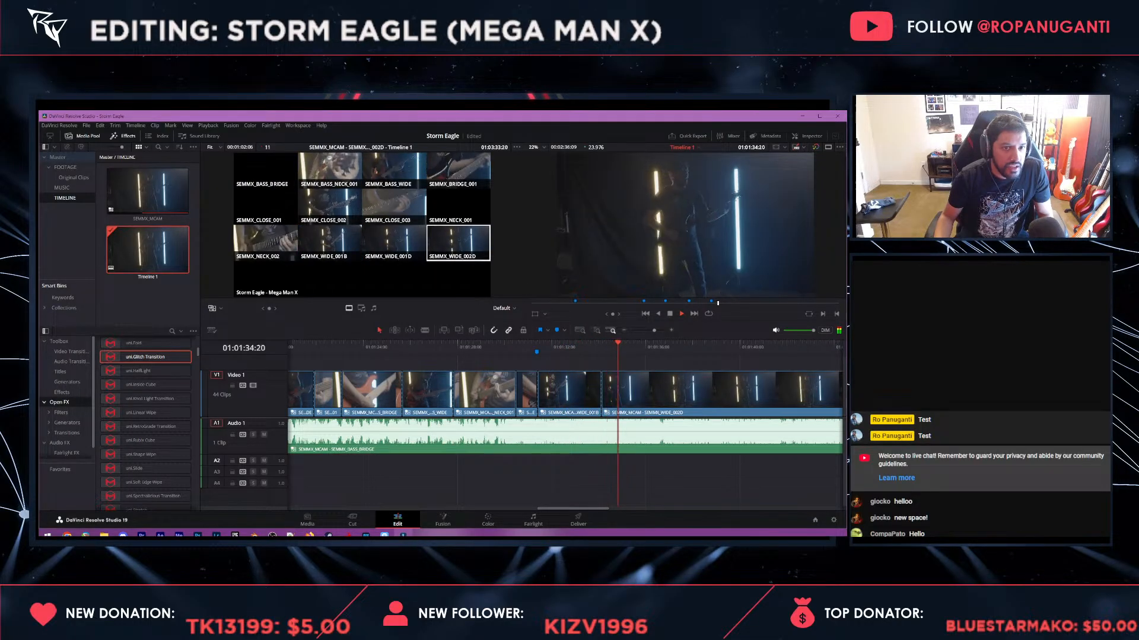
key("space")
key("ctrl+z")
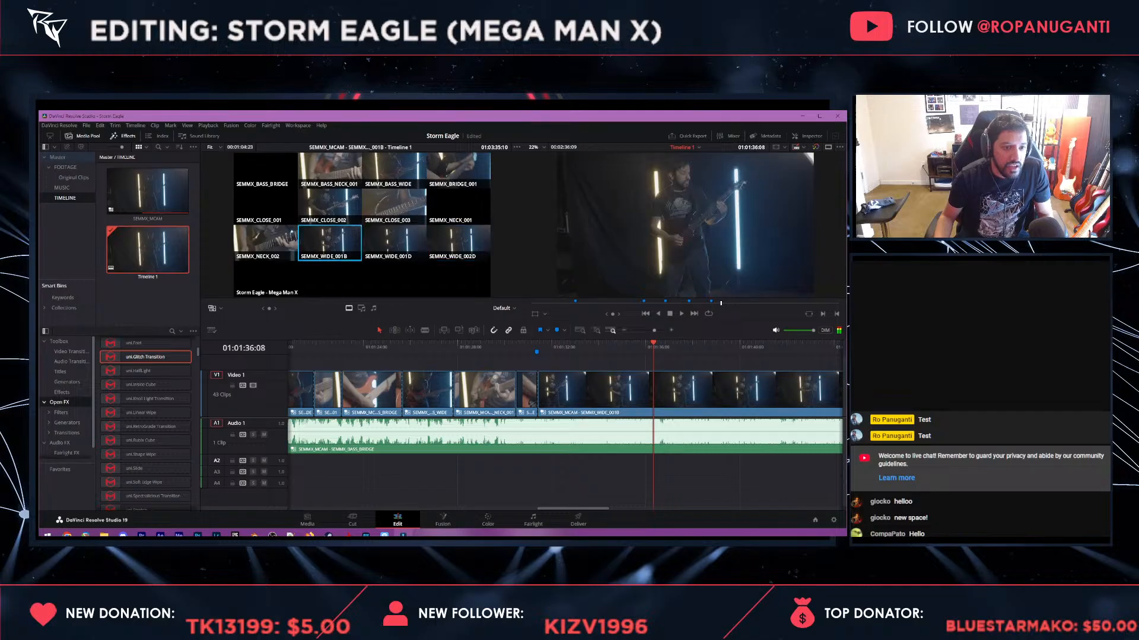
- Switch the whole clip starting at 01:01:31:10 to SEMMX_WIDE_002D without a new cut and play it from its start
left_click(459, 243)
key("Up")
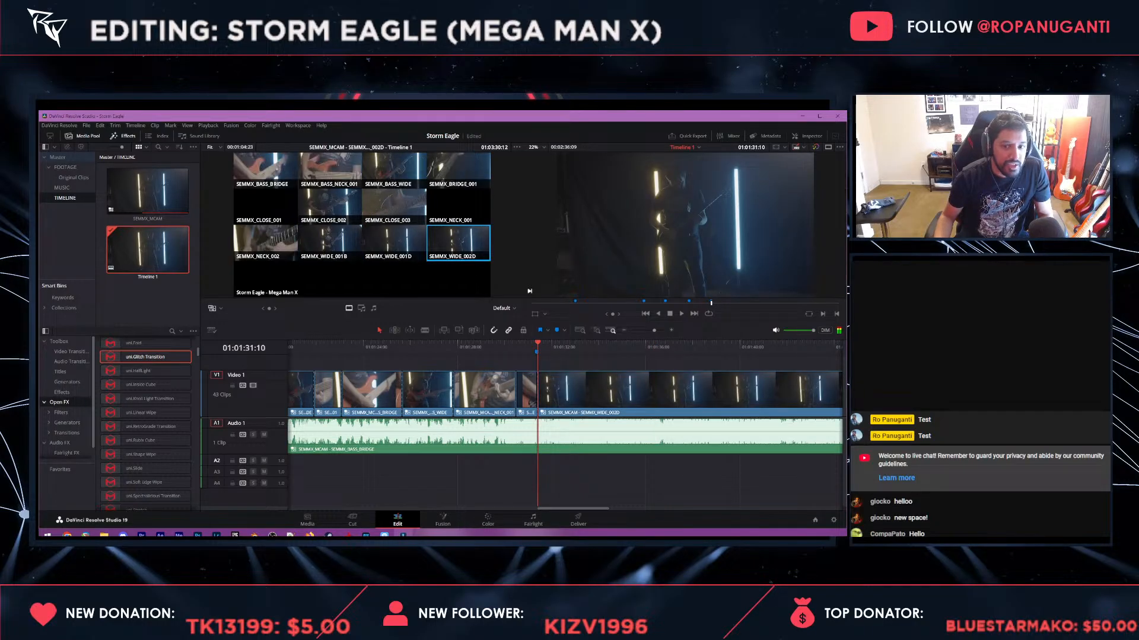
key("space")
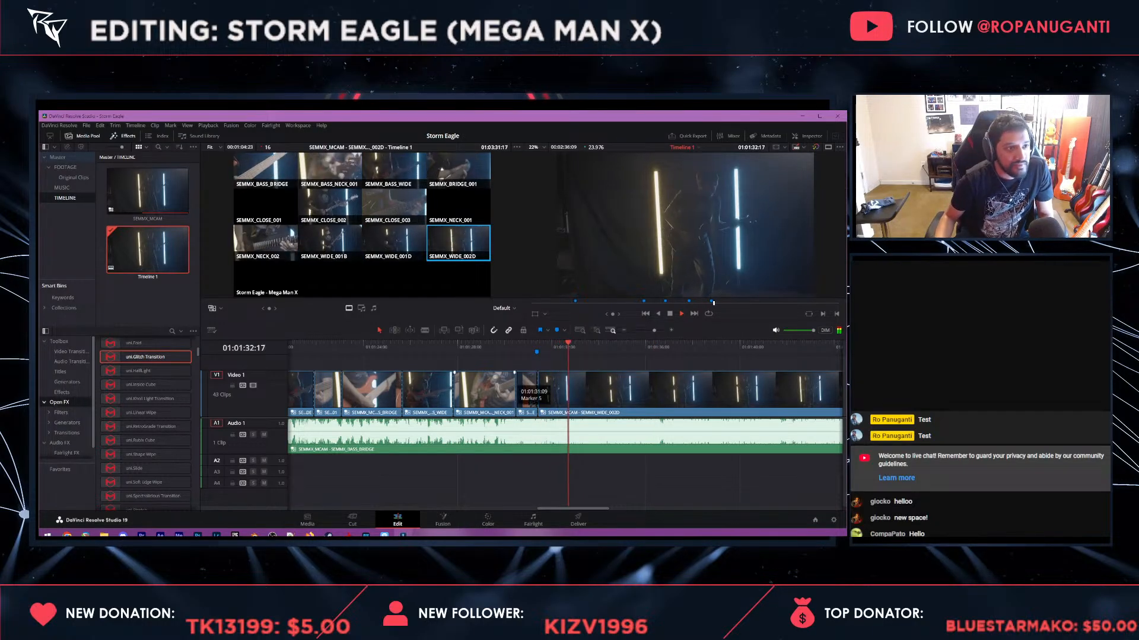
- Cut to the SEMMX_CLOSE_003 angle at 01:01:34:14 and to SEMMX_NECK_002 shortly before 01:01:42 during playback
key("space")
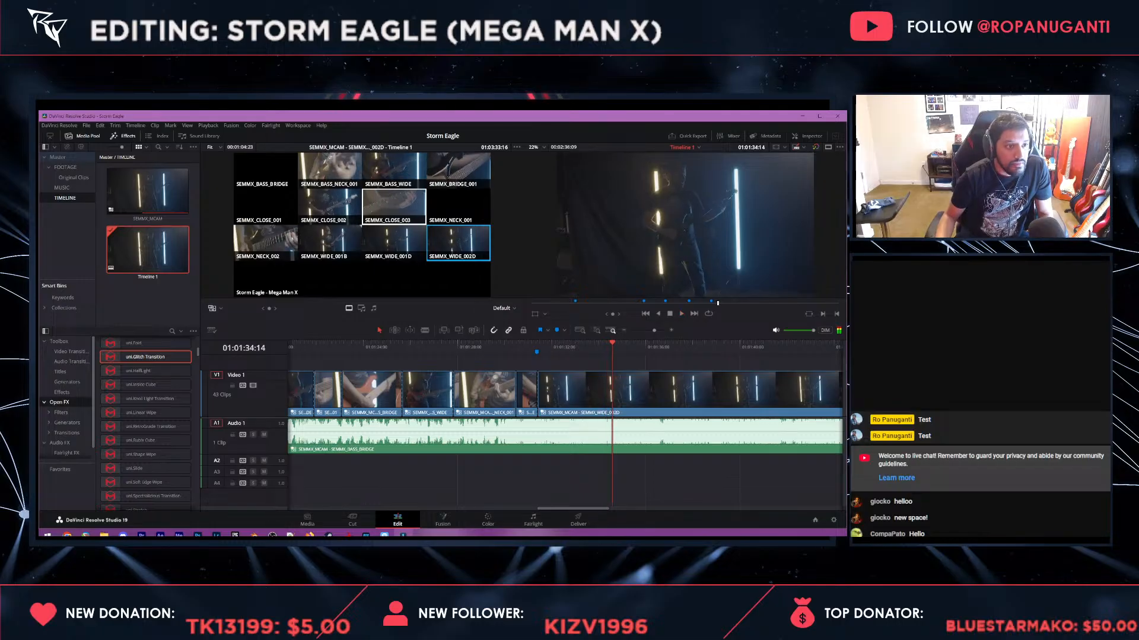
left_click(361, 224)
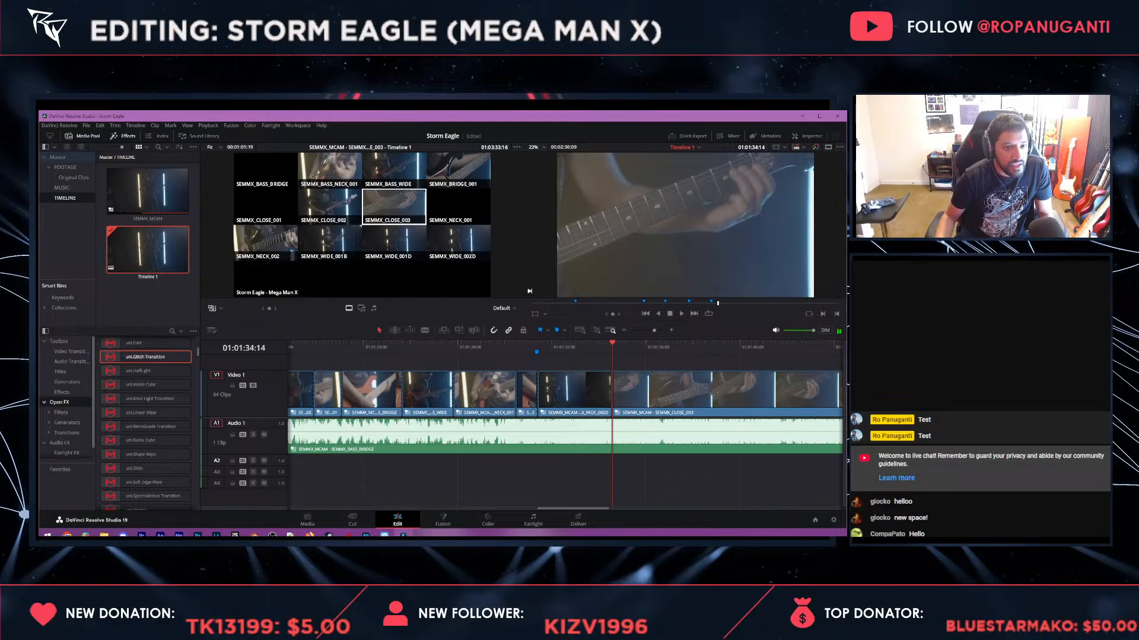
key("space")
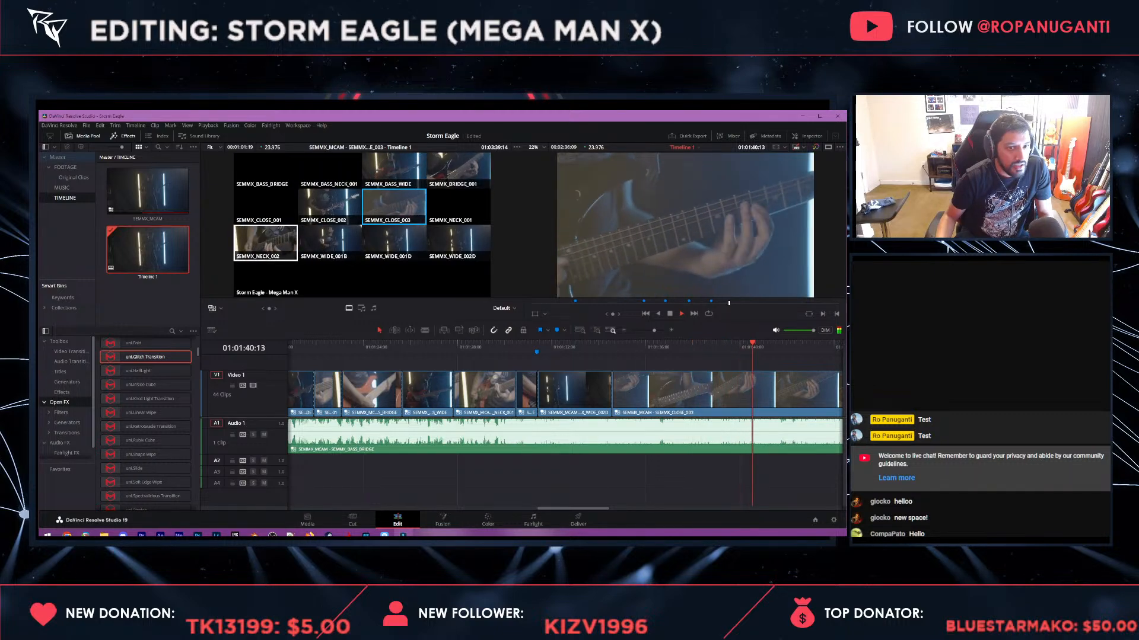
left_click(265, 242)
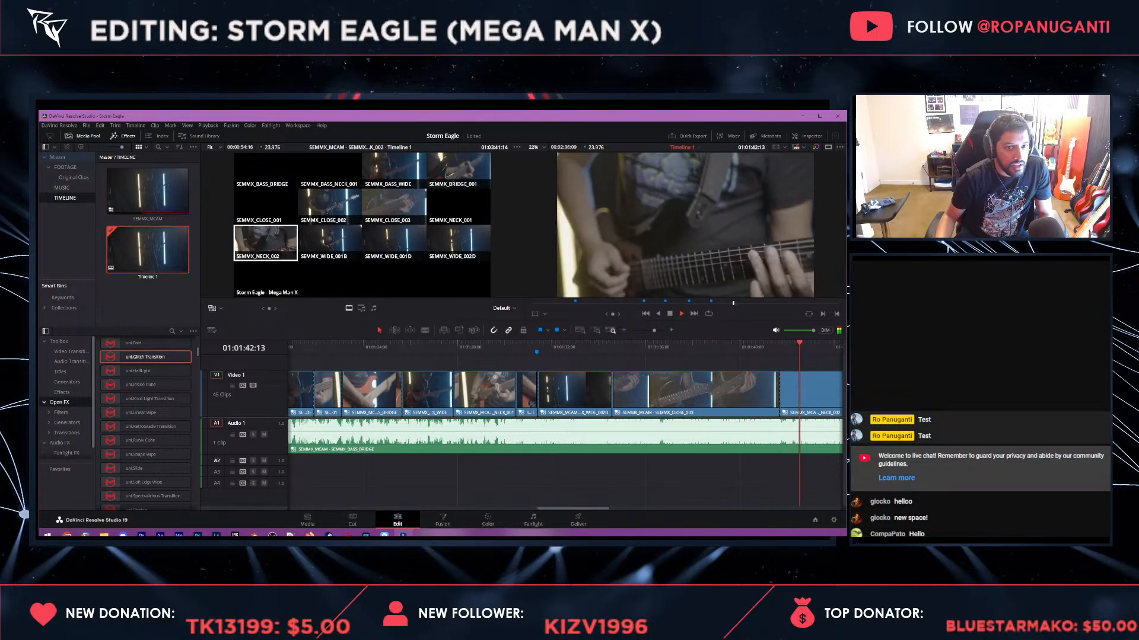
key("space")
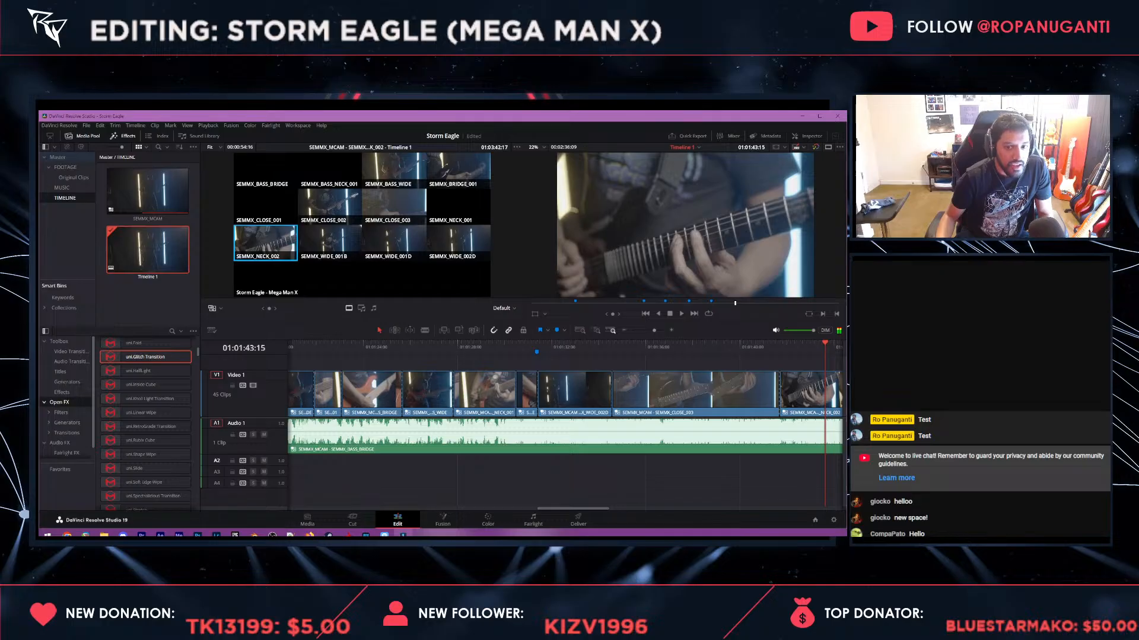
- Replay the SEMMX_NECK_002 clip from its start and split it at 01:01:44:14
key("ctrl+minus")
key("ctrl+equal")
key("ctrl+equal")
key("ctrl+equal")
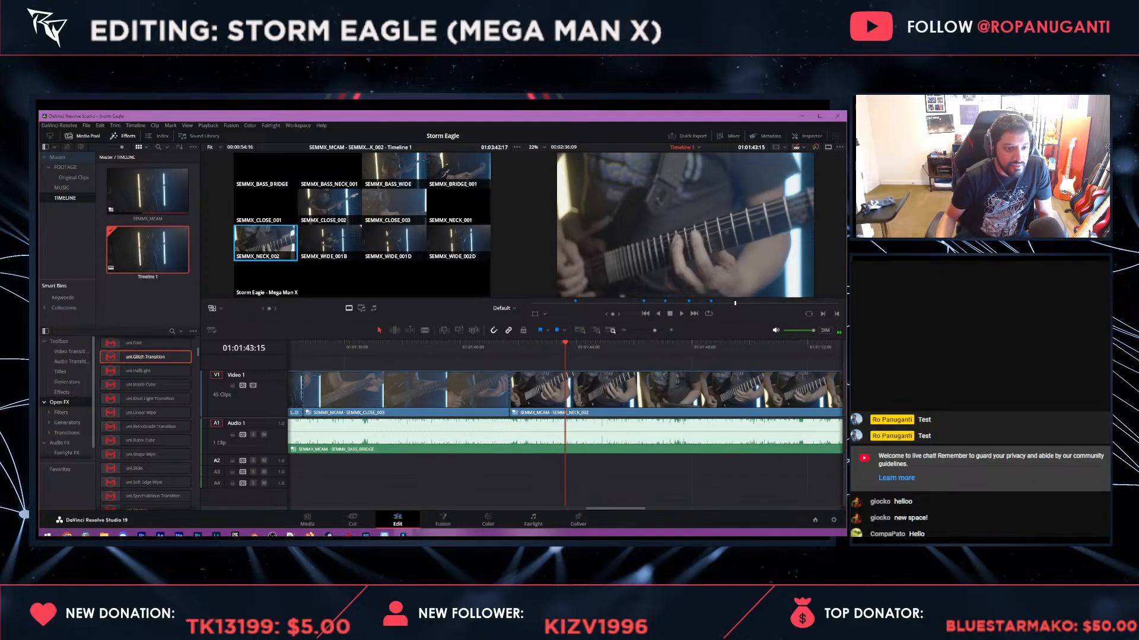
key("Up")
key("space")
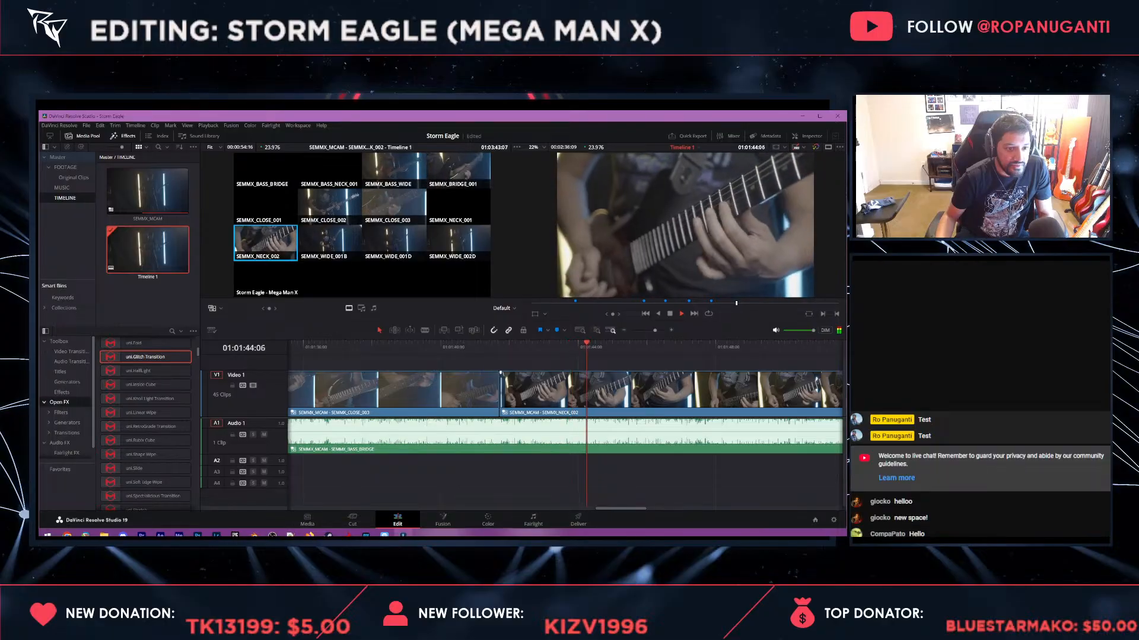
key("space")
key("ctrl+b")
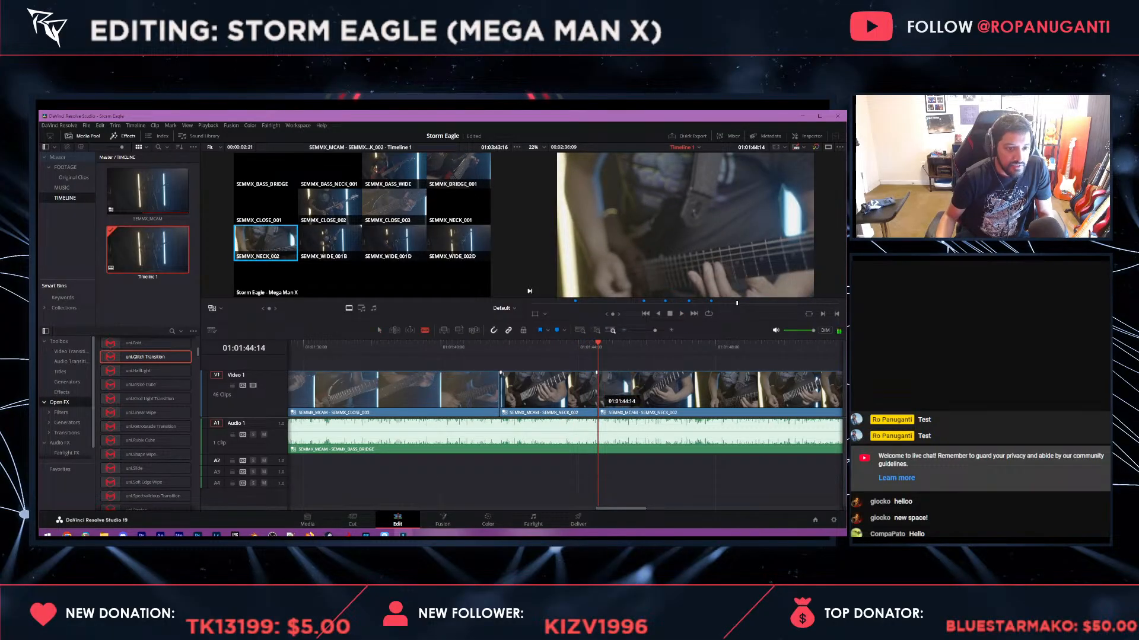
- Move the SEMMX_NECK_002 piece before the 01:01:44:14 split up to track V2 and enlarge the timeline area
left_click(549, 393)
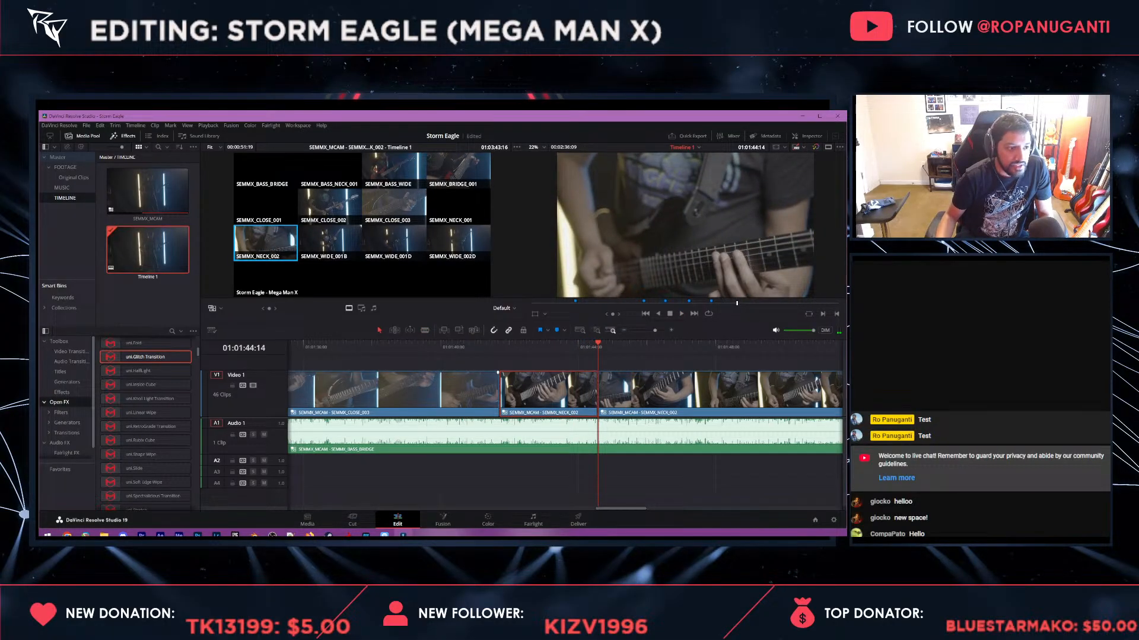
key("ctrl+minus")
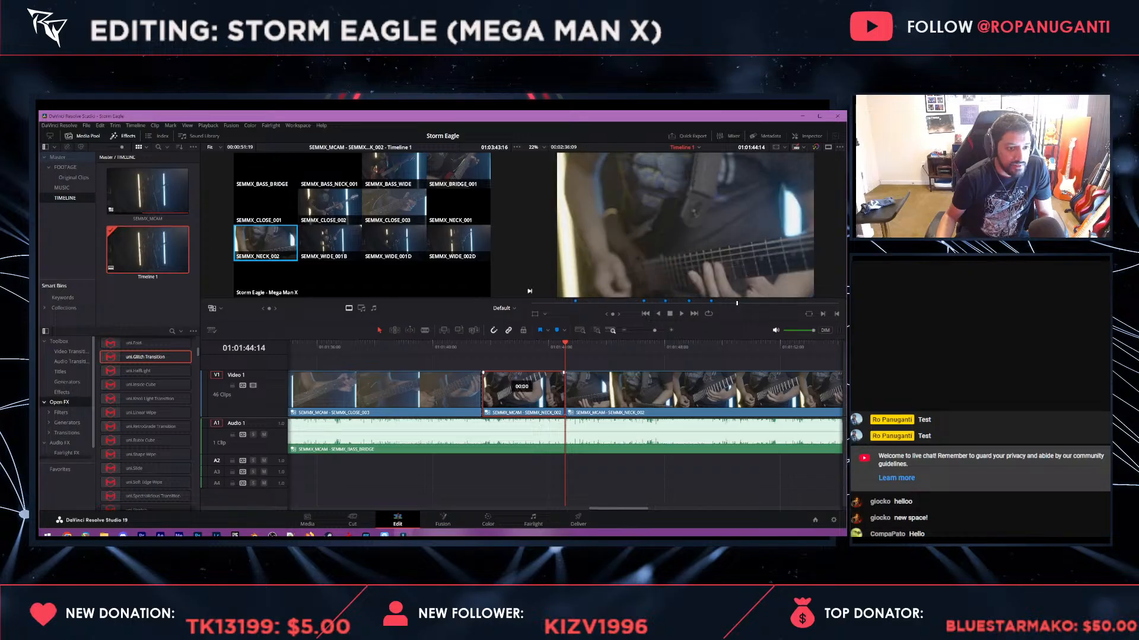
key("alt+Up")
left_click_drag(523, 324, 523, 287)
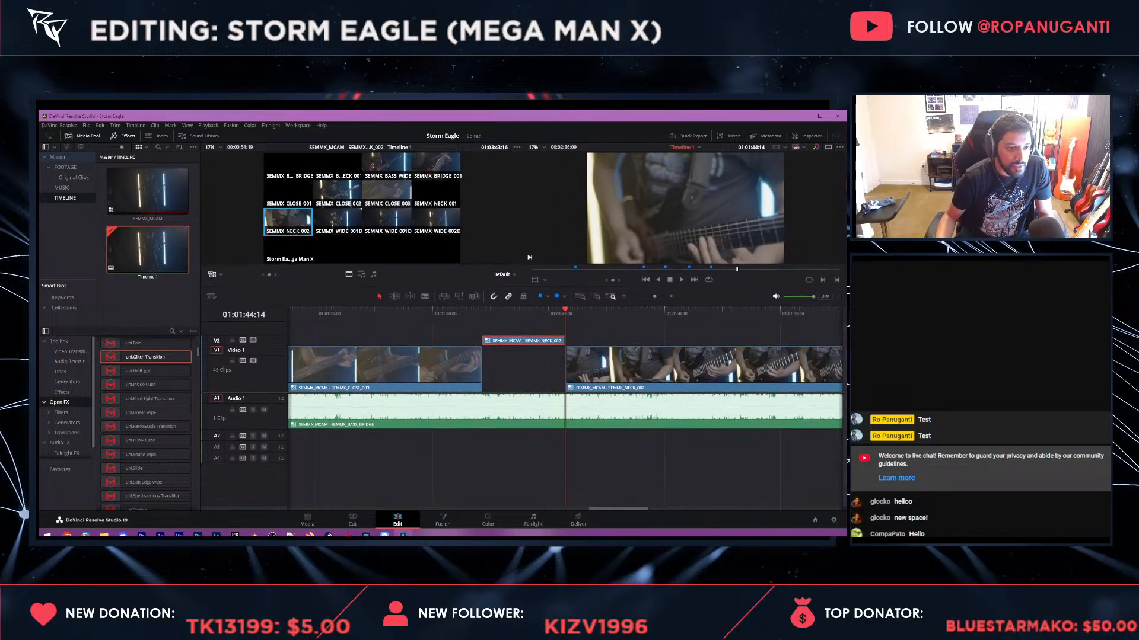
- Replay the SEMMX_NECK_002 clip on V2 from its start and try trimming its beginning to about 01:01:42:17
key("n")
key("Up")
key("space")
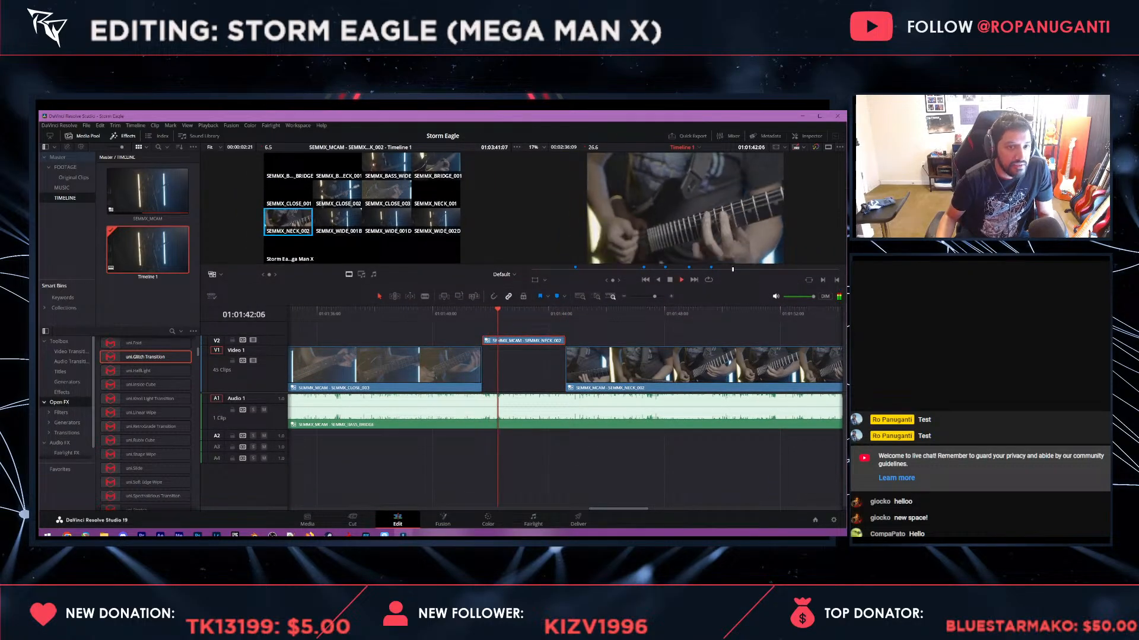
key("space")
left_click(502, 310)
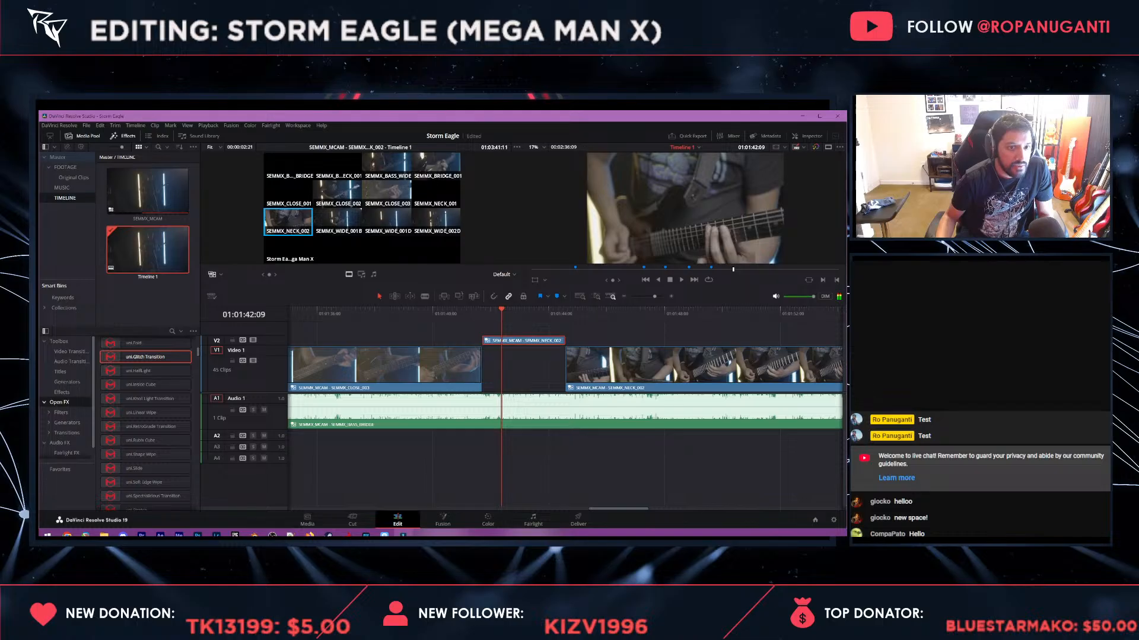
key("space")
key("space")
left_click_drag(484, 340, 512, 340)
key("space")
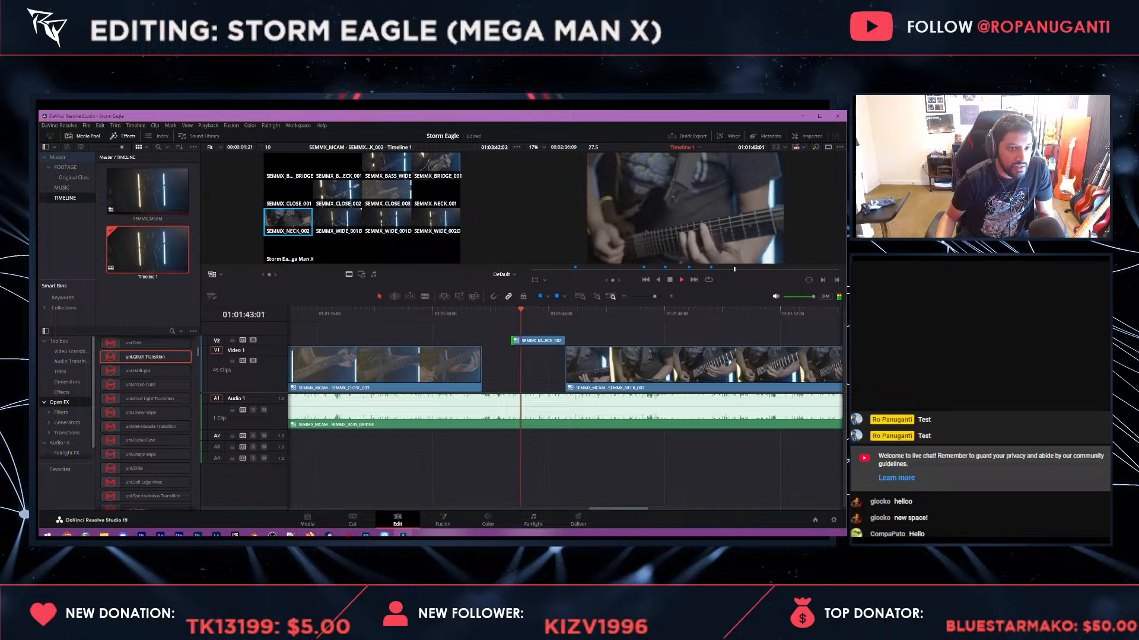
- Trim the end of the V2 SEMMX_NECK_002 clip, with its start kept at the SEMMX_CLOSE_003 cut, to about 01:01:42:18
key("space")
left_click_drag(565, 341, 506, 341)
left_click(470, 314)
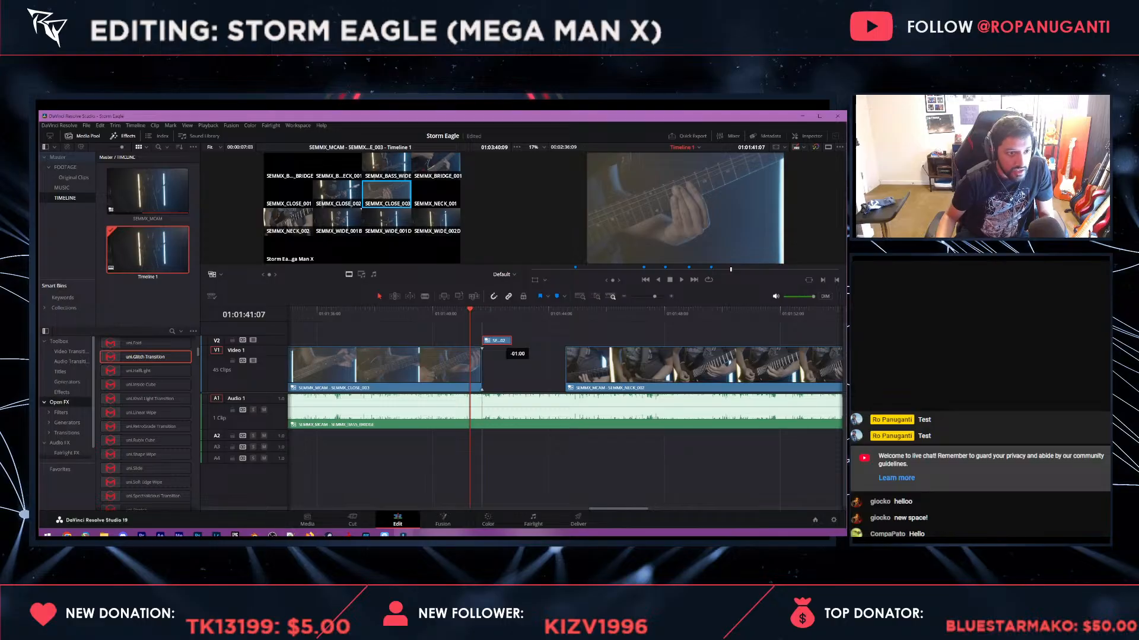
key("space")
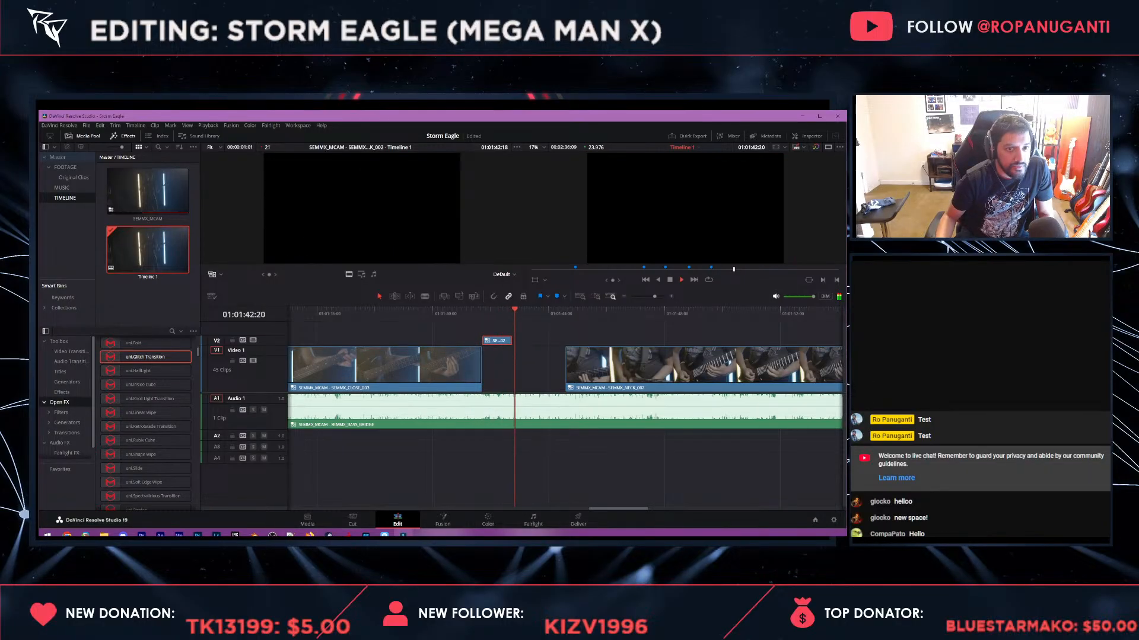
left_click_drag(511, 340, 509, 341)
key("Up")
key("Up")
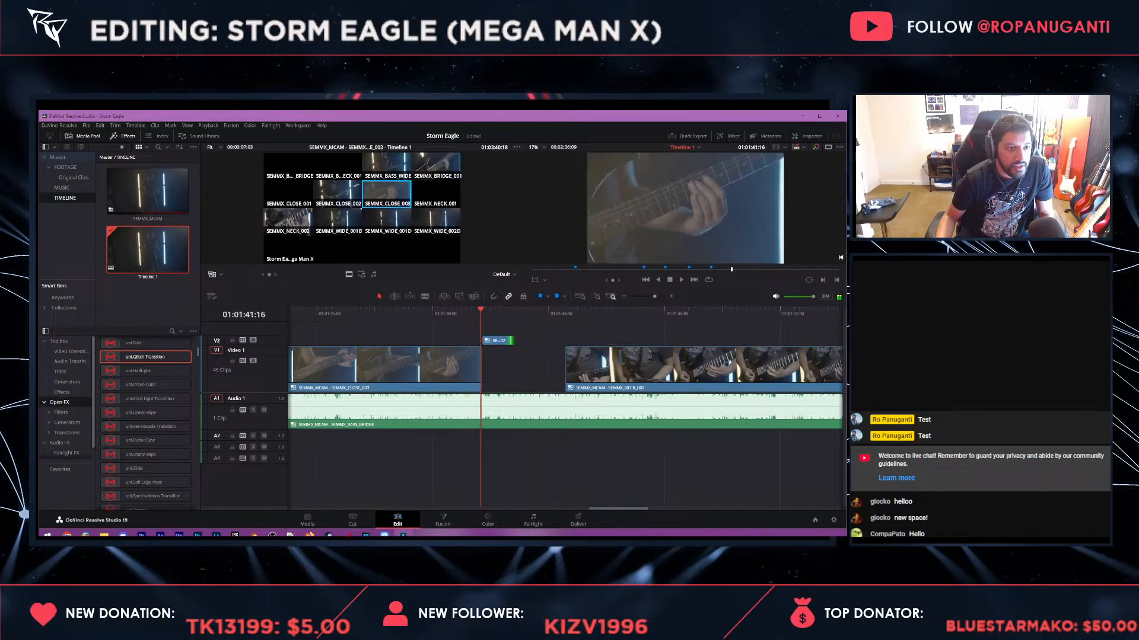
- Put the short V2 clip back on V1 and extend the following SEMMX_NECK_002 clip back to meet it at 01:01:42:18
key("space")
key("space")
left_click_drag(566, 368, 499, 366)
left_click(541, 367)
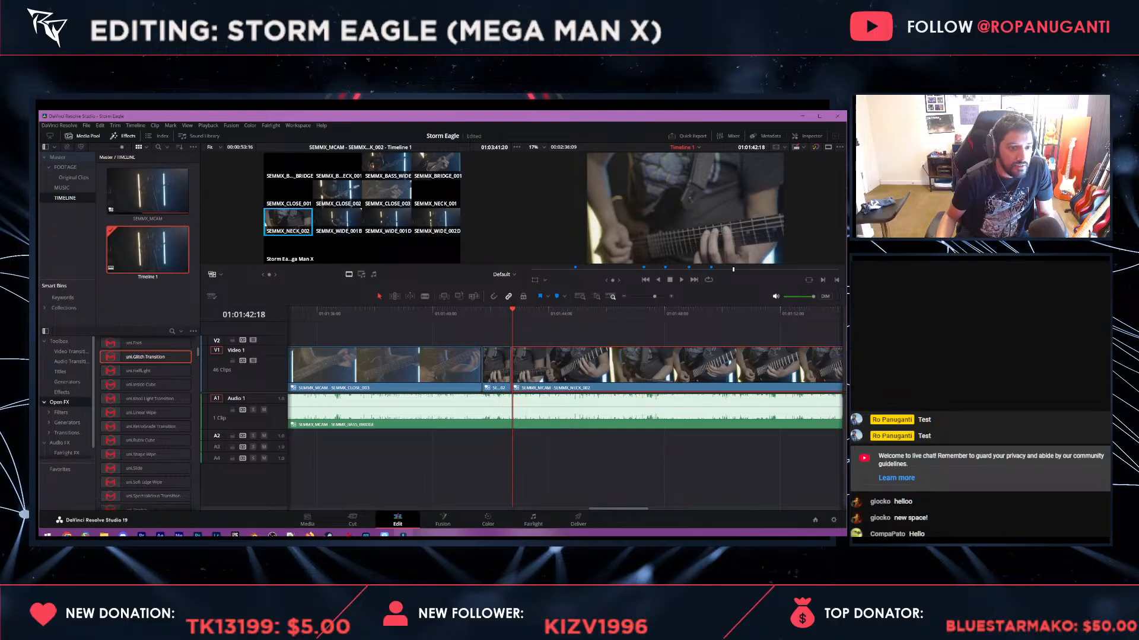
- Enlarge the viewer area and set the clip color of the short SEMMX_NECK_002 piece before 01:01:42:18 to orange
left_click_drag(522, 288, 522, 355)
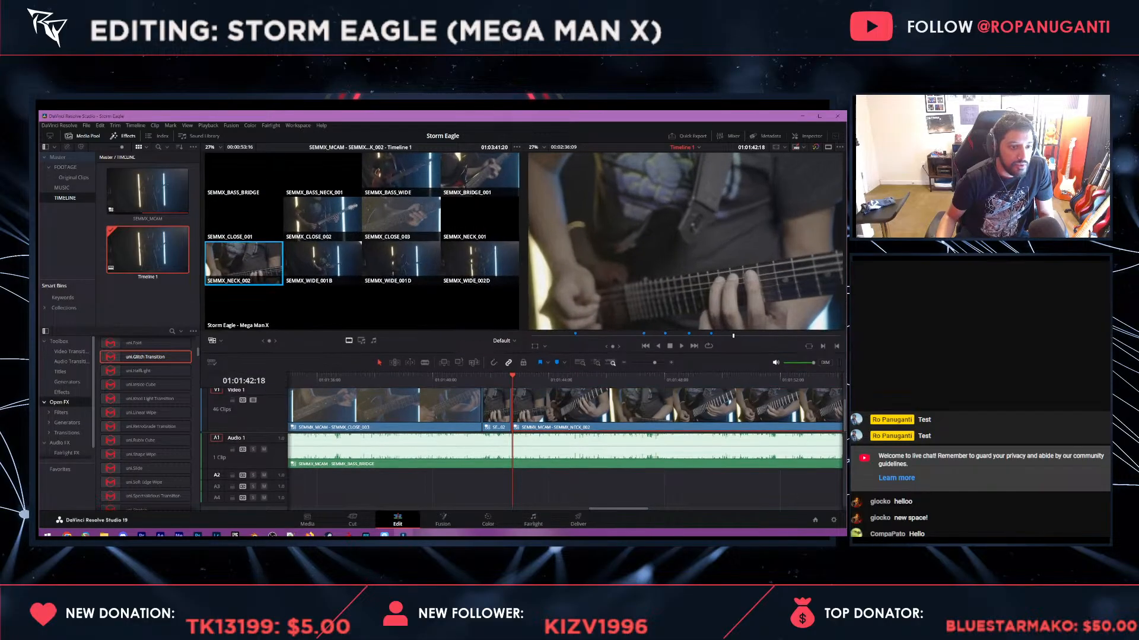
right_click(499, 408)
mouse_move(563, 330)
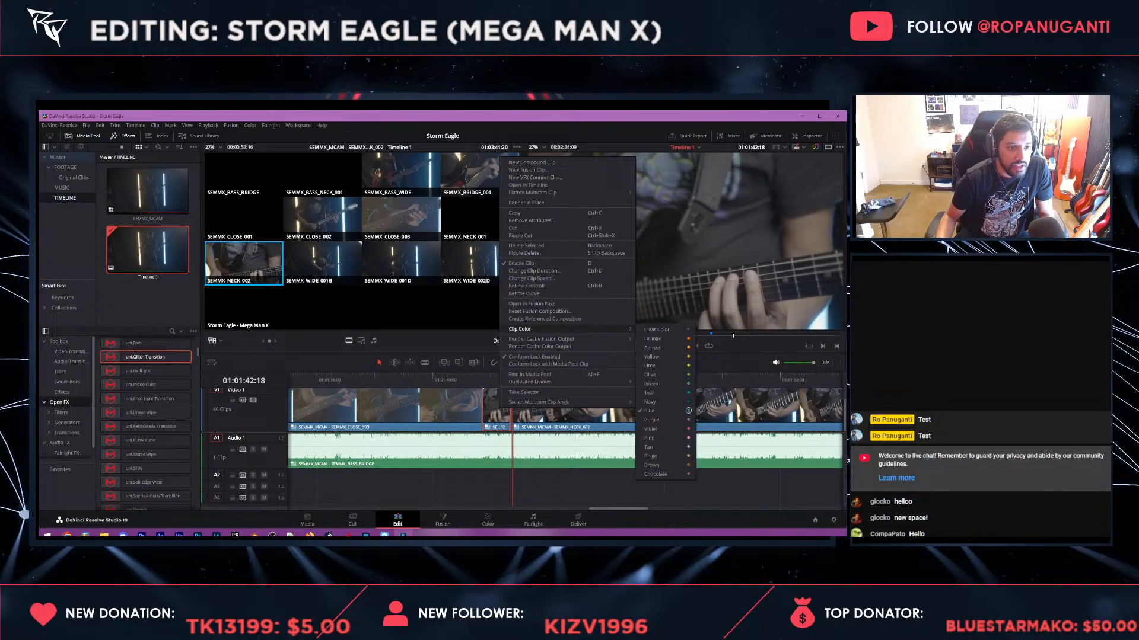
left_click(658, 356)
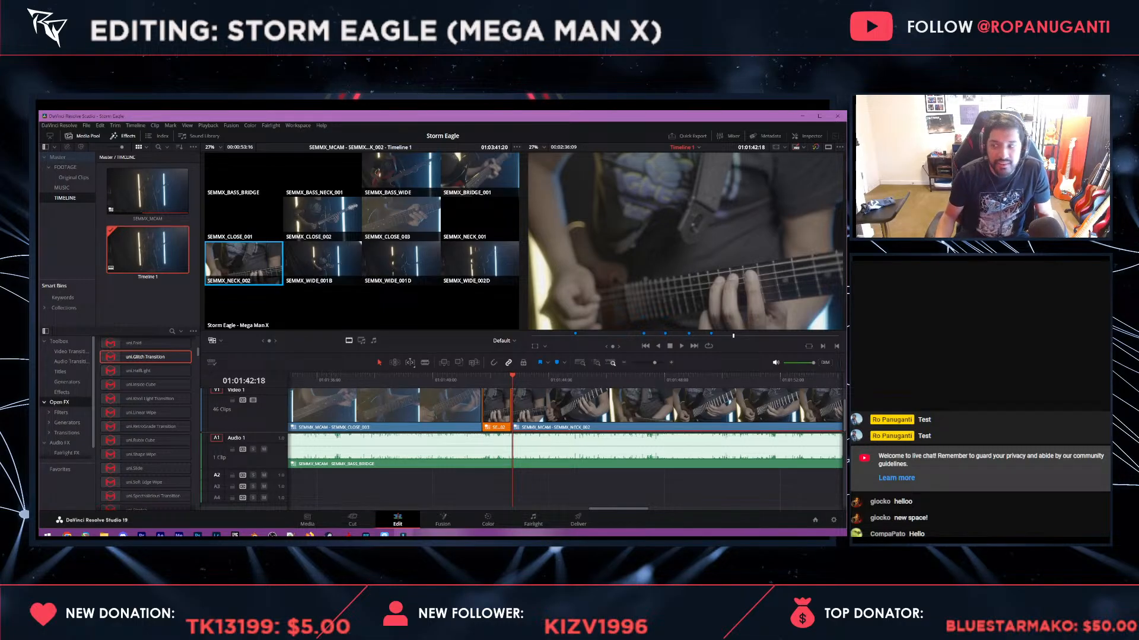
- Switch the clip starting at 01:01:42:18 to SEMMX_BRIDGE_001 and cut to the SEMMX_CLOSE_002 angle at 01:01:46:15
key("space")
key("4")
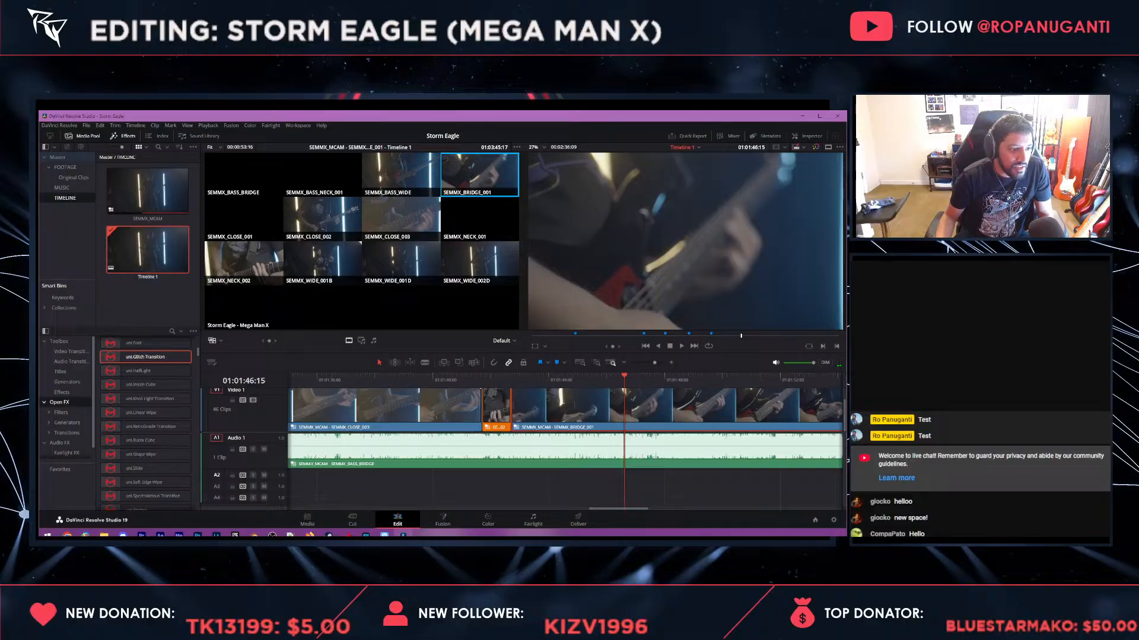
scroll(463, 418, "up", 2)
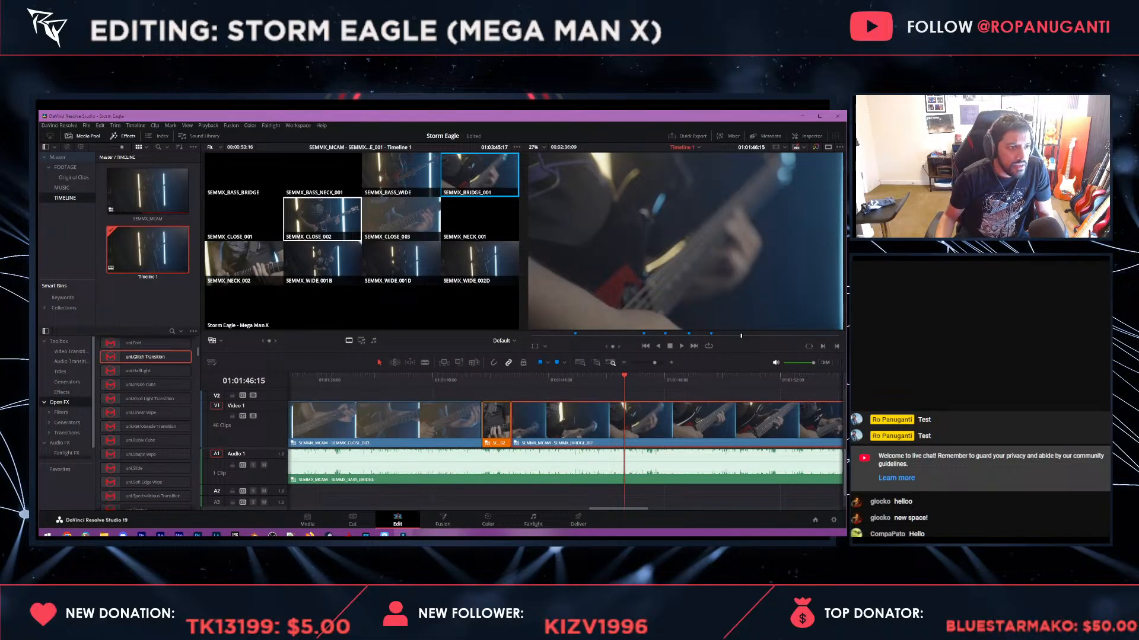
left_click(322, 218)
- Replay the SEMMX_BRIDGE_001 clip and trim its end back to about 01:01:45:04
left_click(543, 379)
key("space")
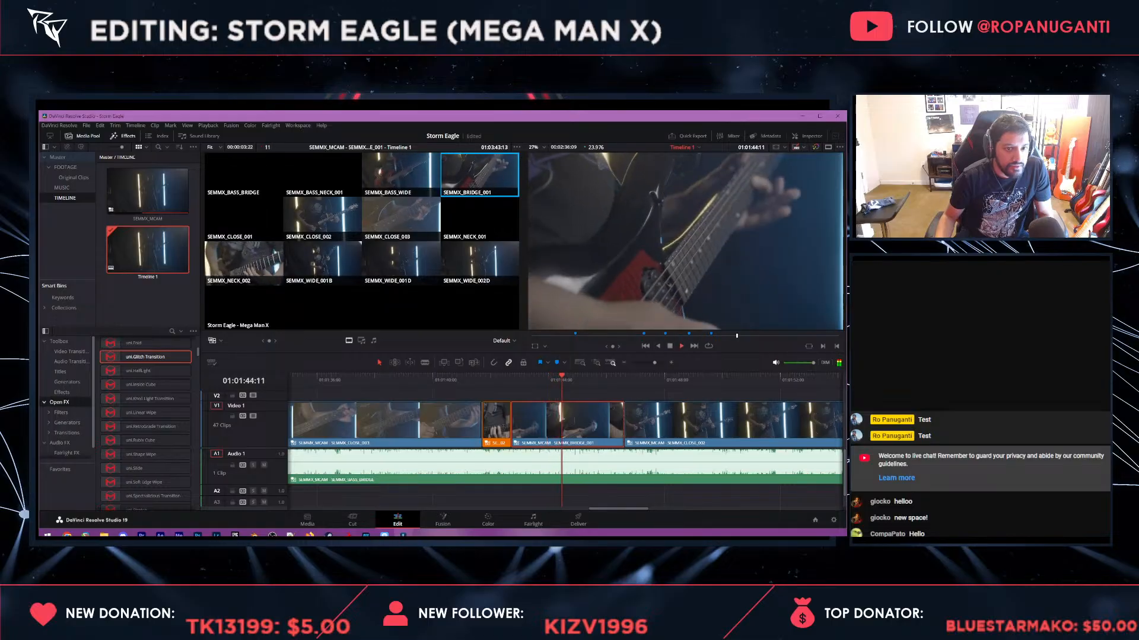
key("space")
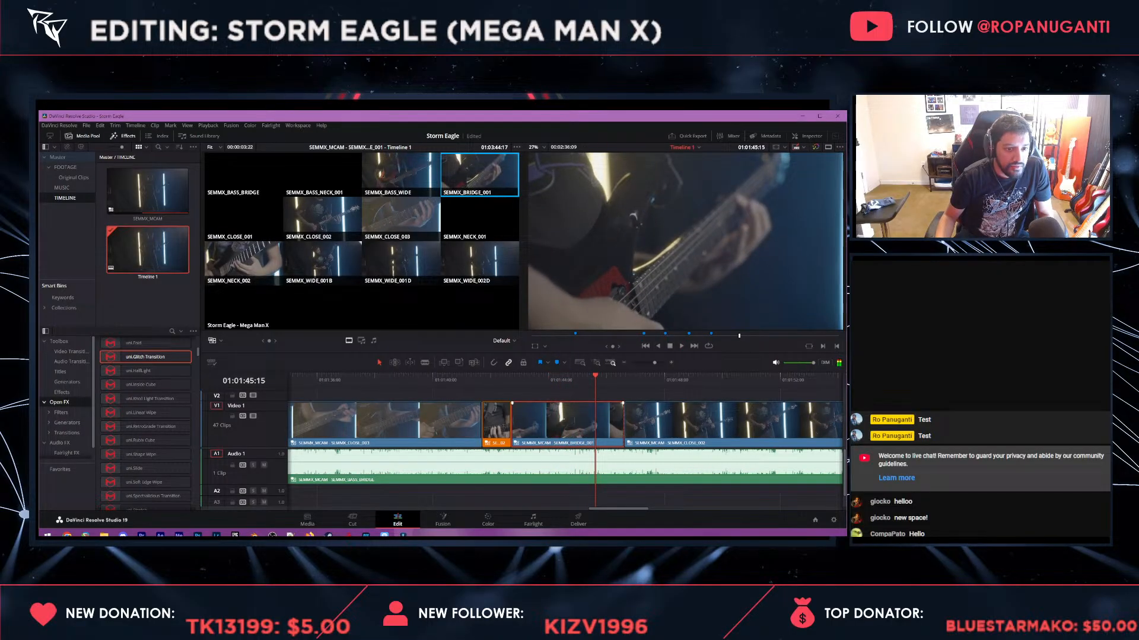
key("space")
key("space")
left_click_drag(622, 422, 583, 422)
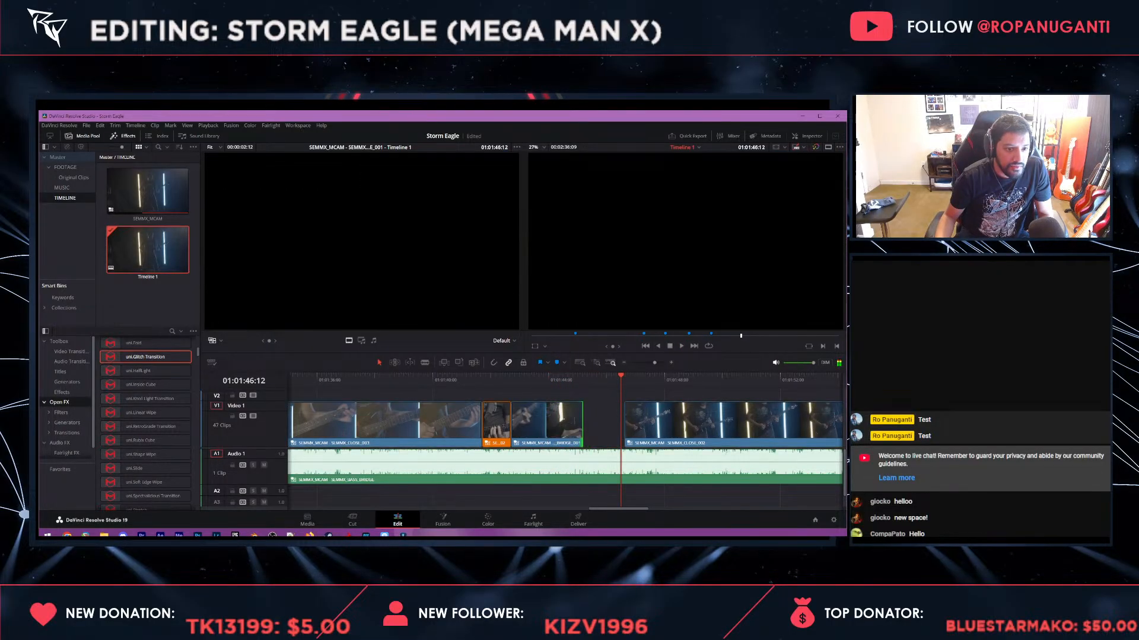
- Adjust the end of the SEMMX_BRIDGE_001 clip to 01:01:45:09 and extend the SEMMX_CLOSE_002 clip back to meet it
left_click(542, 379)
key("space")
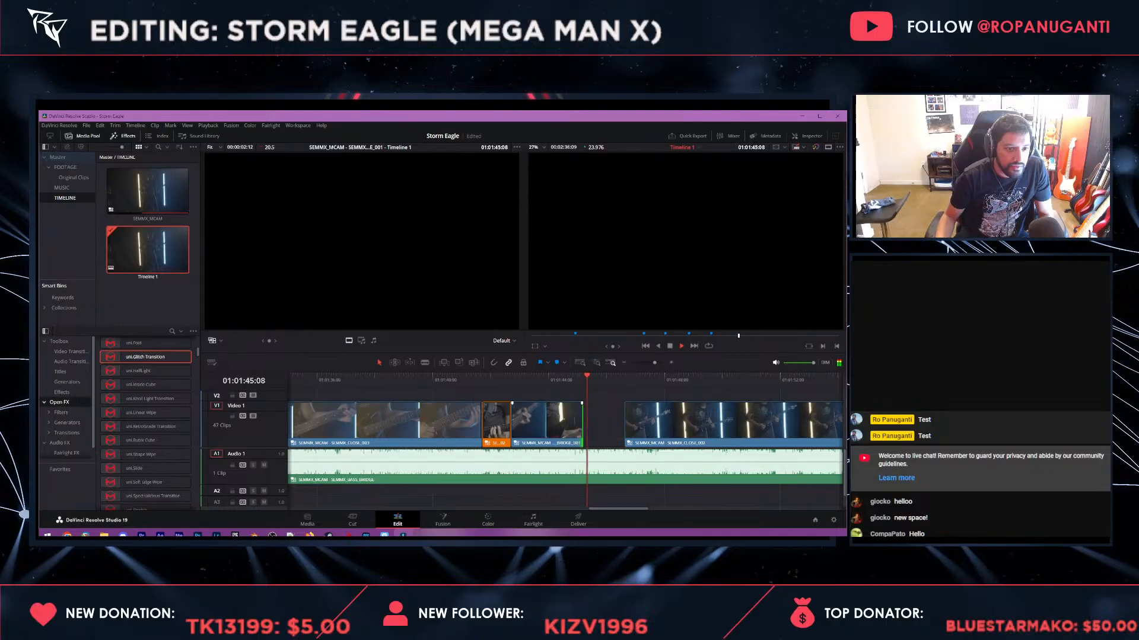
key("space")
left_click_drag(582, 437, 587, 440)
key("Left")
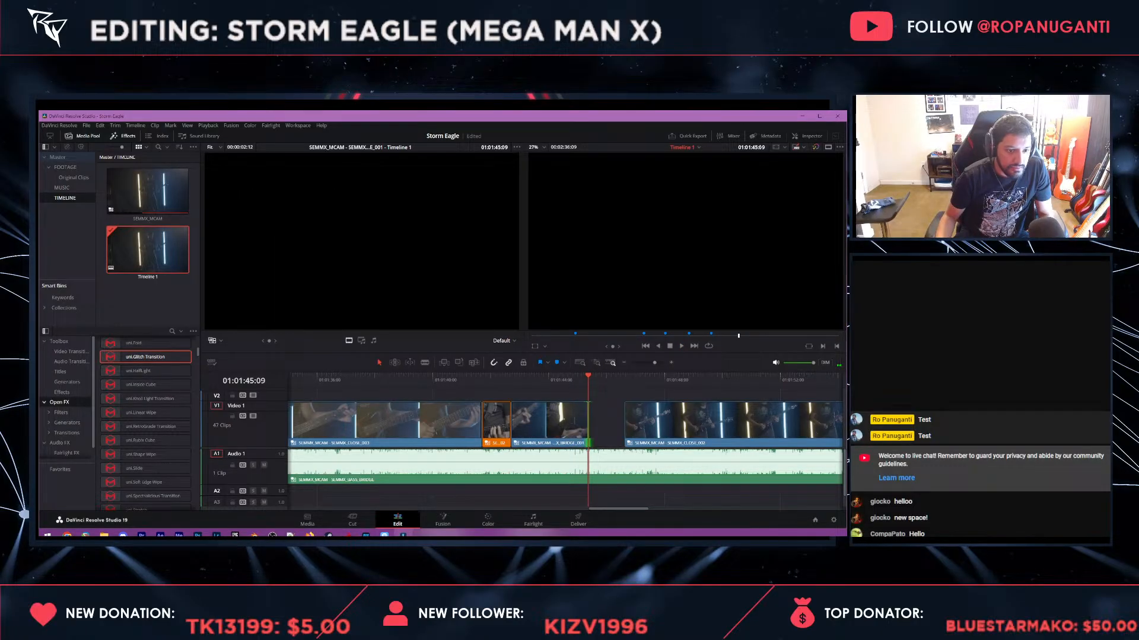
- Play through the SEMMX_CLOSE_002 clip and cut to the SEMMX_NECK_002 angle at 01:01:47:14
key("space")
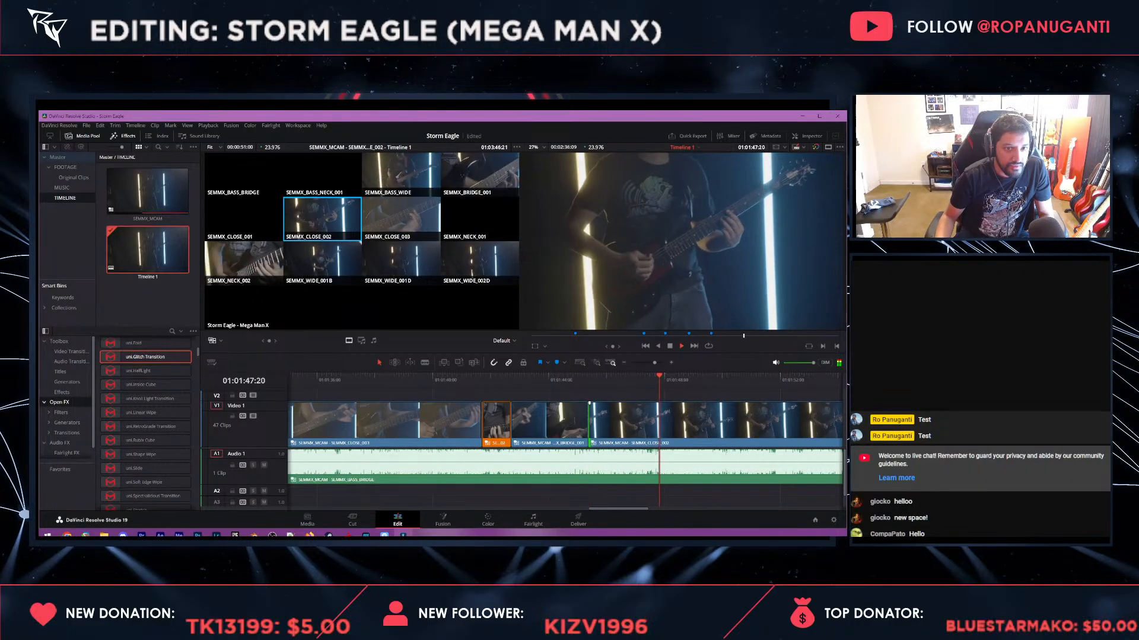
key("space")
key("shift+Left")
key("space")
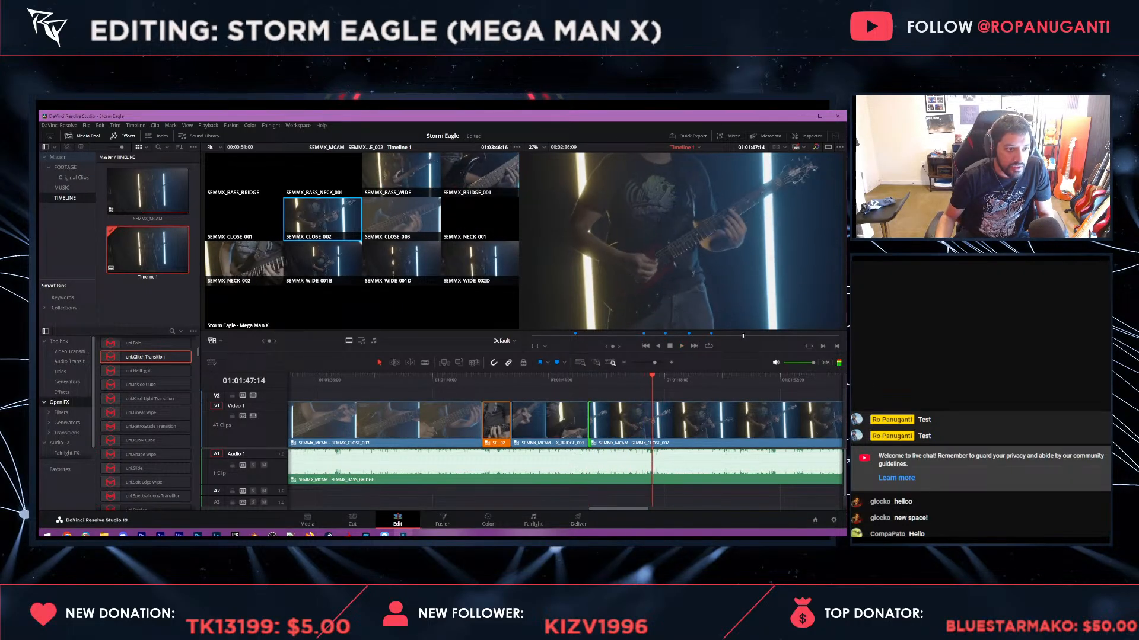
key("9")
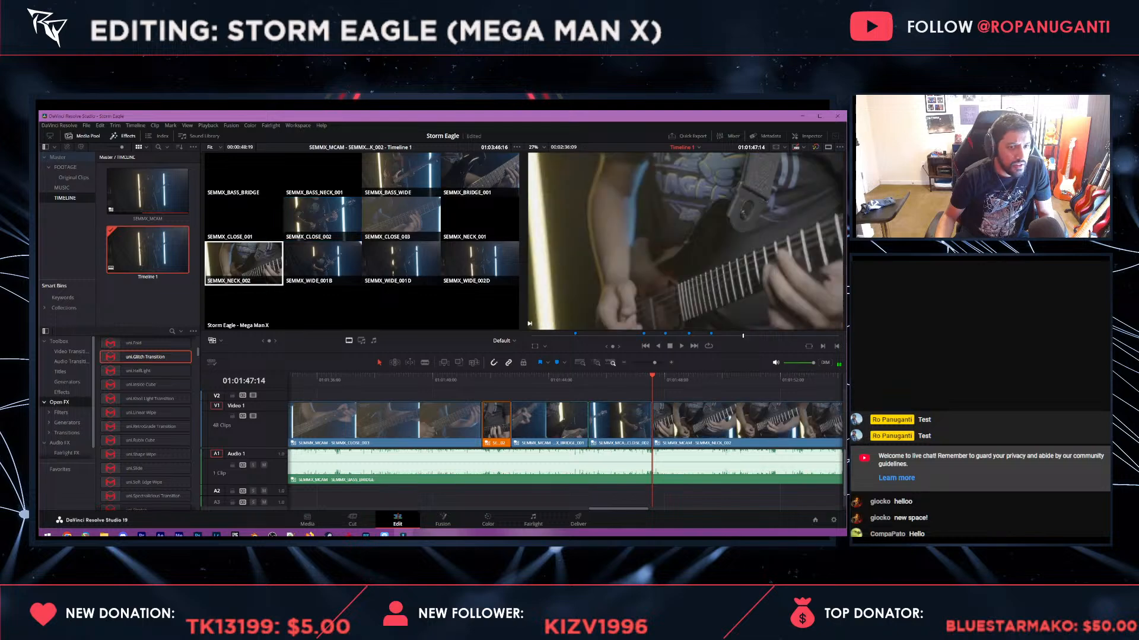
- Replay the SEMMX_NECK_002 clip from 01:01:47:14 and cut to the SEMMX_CLOSE_003 angle at 01:01:50:01
key("space")
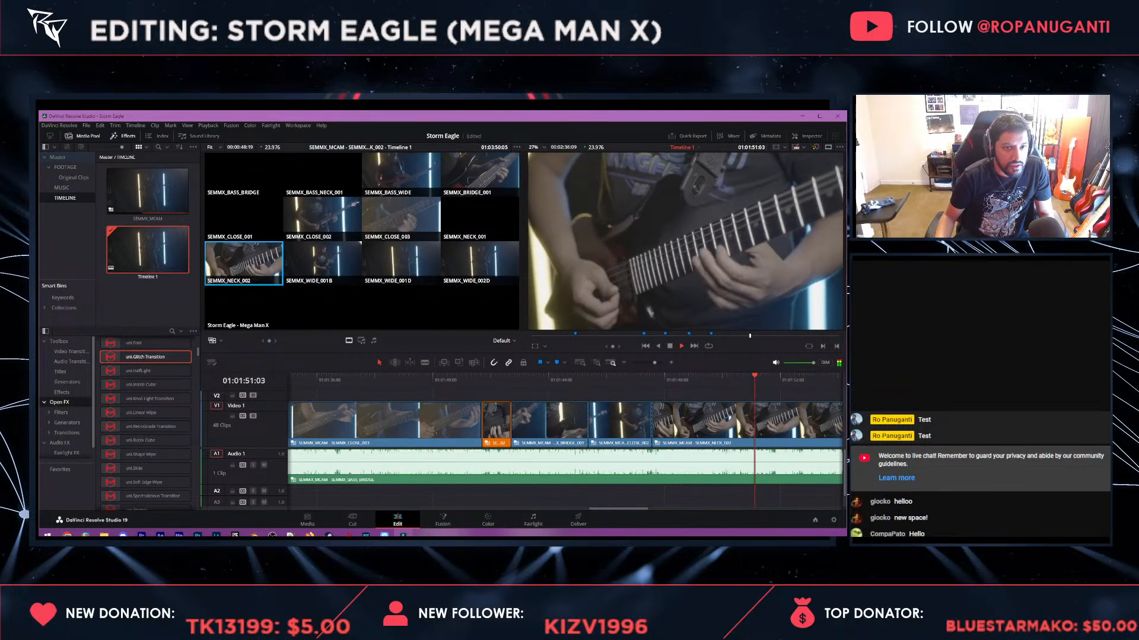
key("space")
key("Up")
key("space")
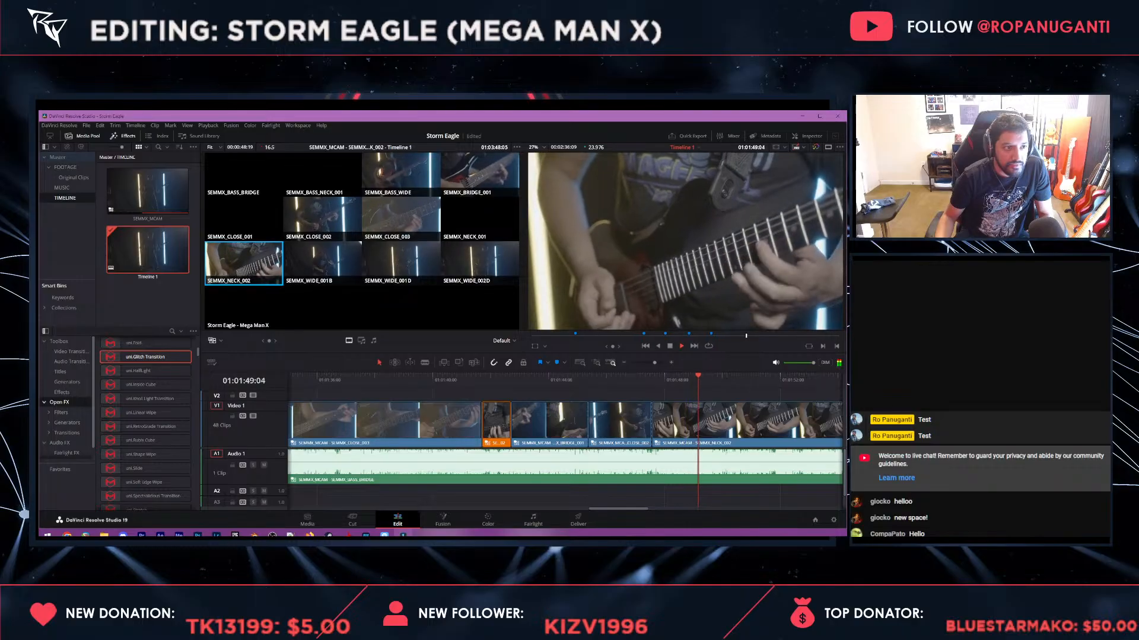
key("space")
key("b")
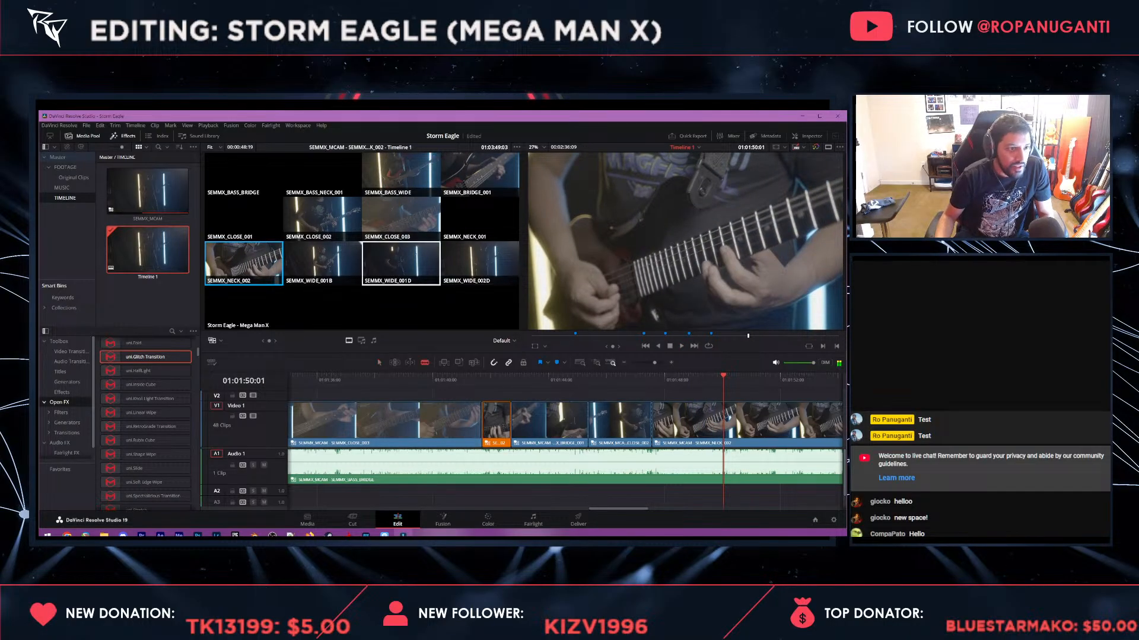
left_click(401, 219)
- Play the SEMMX_CLOSE_003 clip and cut to the SEMMX_BASS_WIDE angle at 01:01:52:22
key("space")
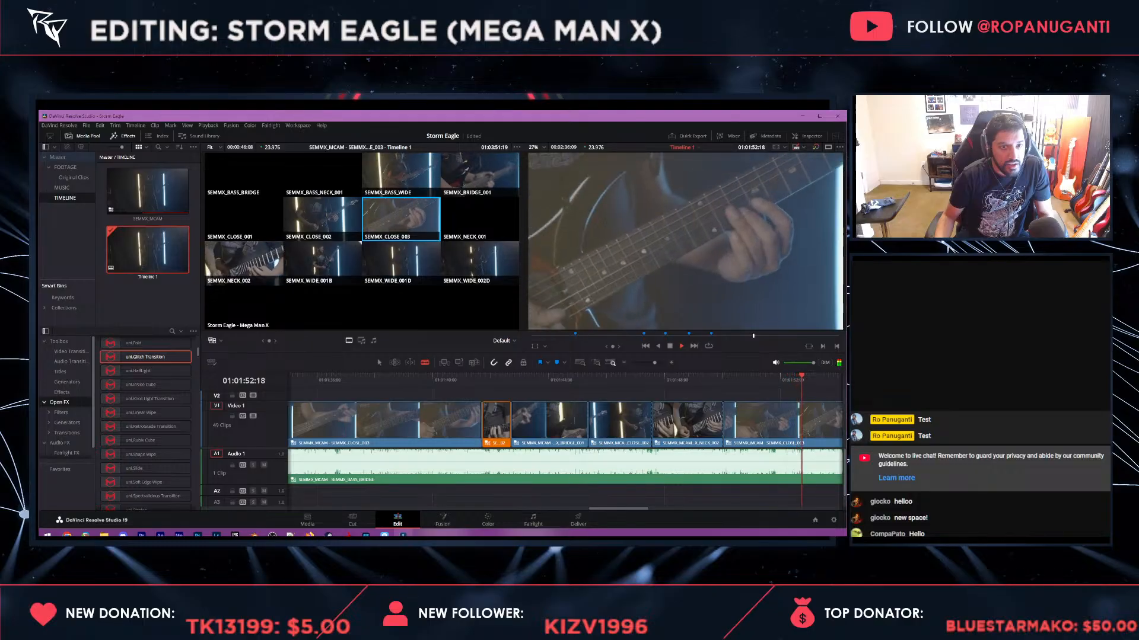
key("space")
key("shift+Left")
key("space")
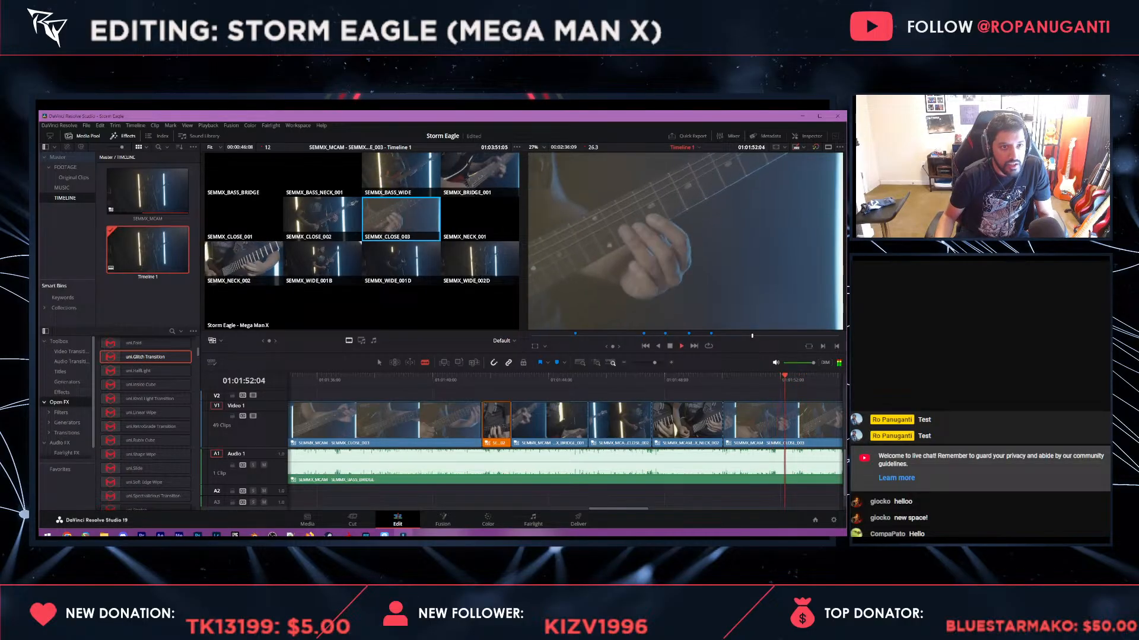
key("space")
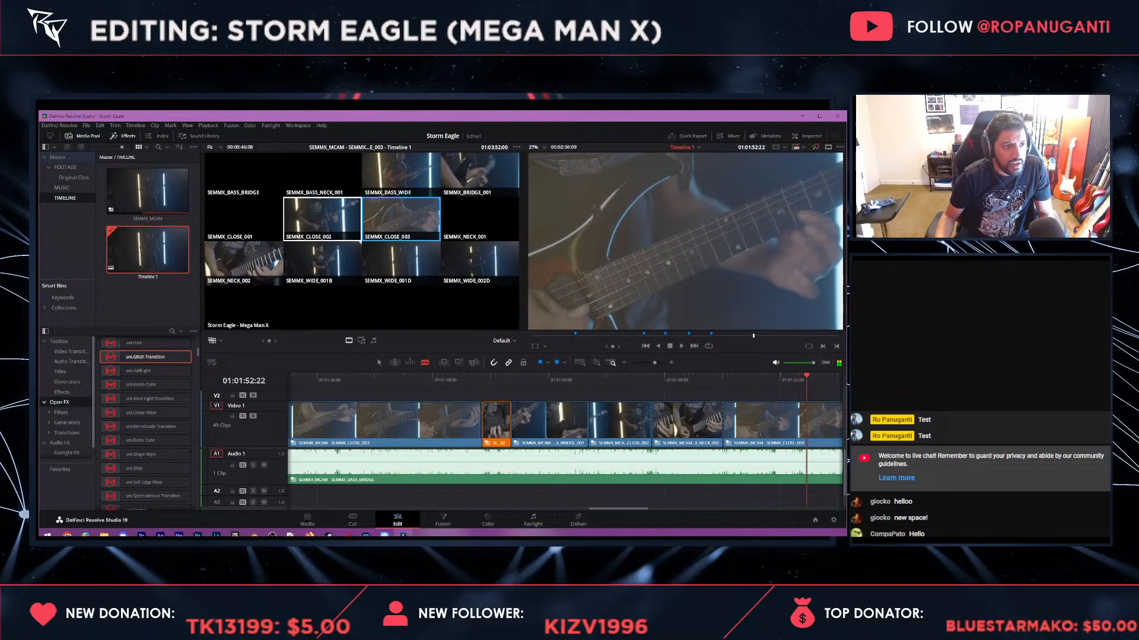
left_click(401, 173)
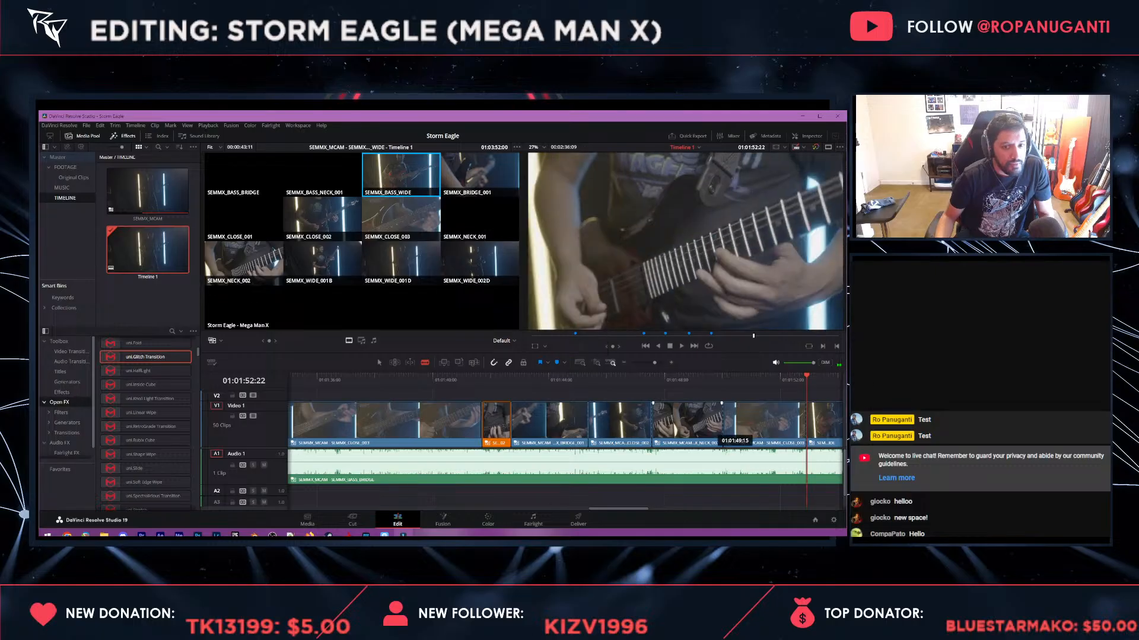
- Play on from 01:01:52:22 and cut from SEMMX_BASS_WIDE to the SEMMX_BRIDGE_001 angle at 01:01:54:02
scroll(735, 427, "down", 2)
key("space")
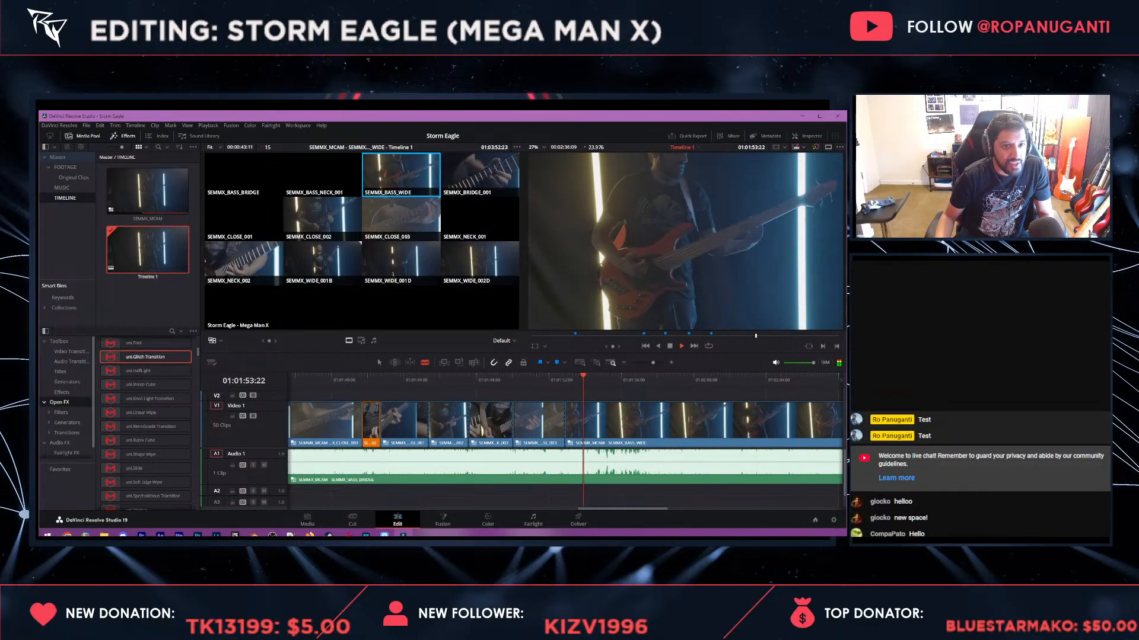
key("space")
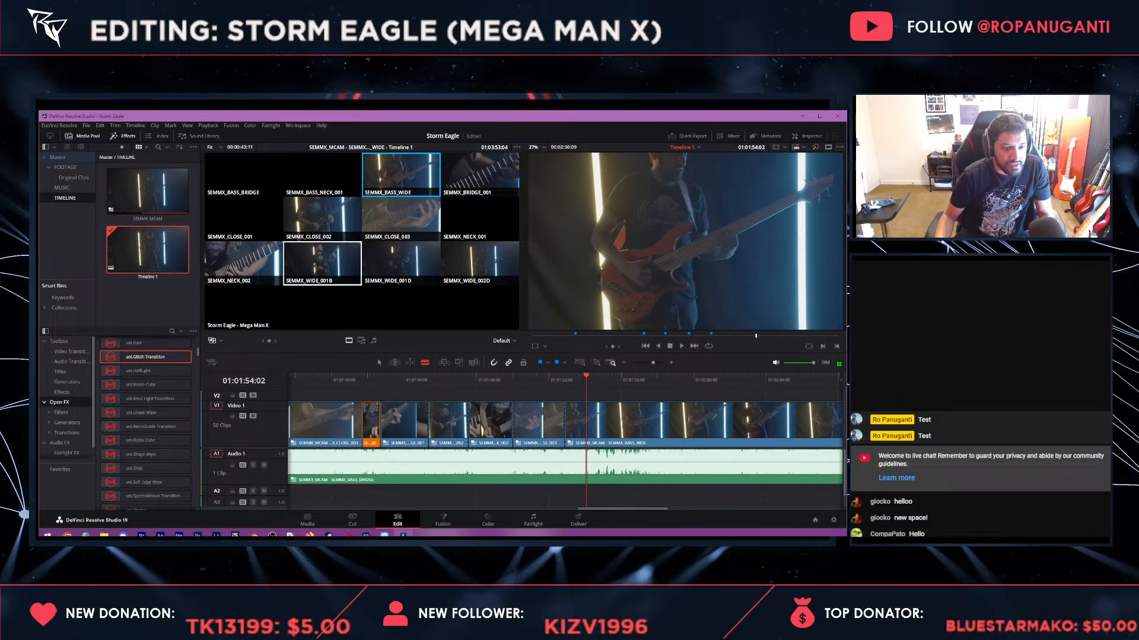
left_click(480, 176)
- Play to 01:01:55:23, save the project, and switch the whole clip starting at 01:01:54:02 to SEMMX_CLOSE_003 without a new cut
key("space")
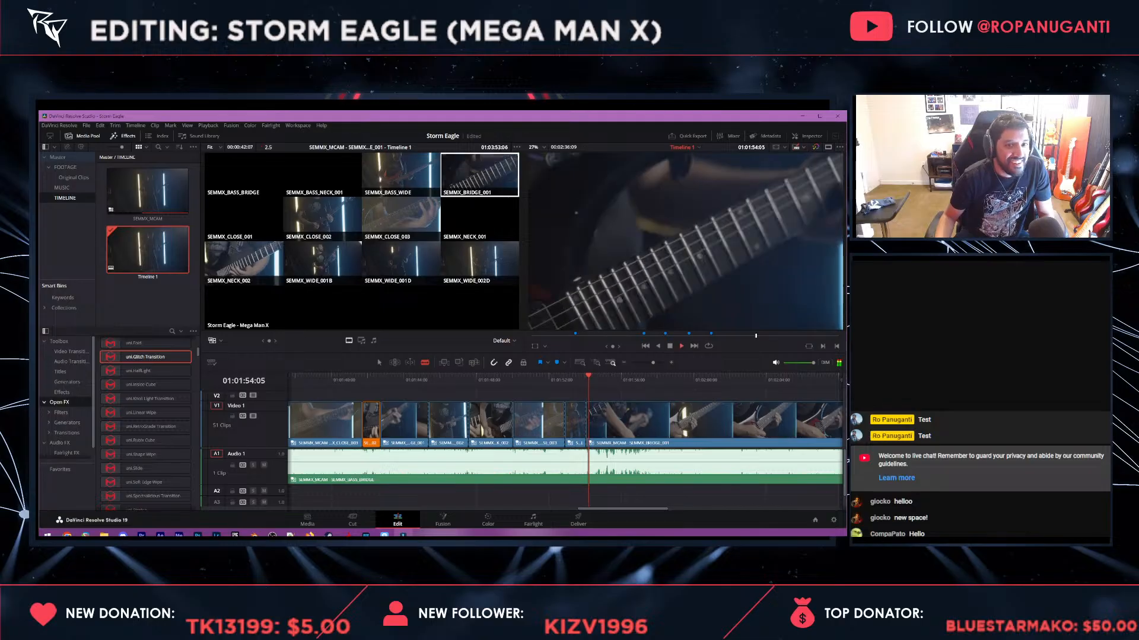
key("space")
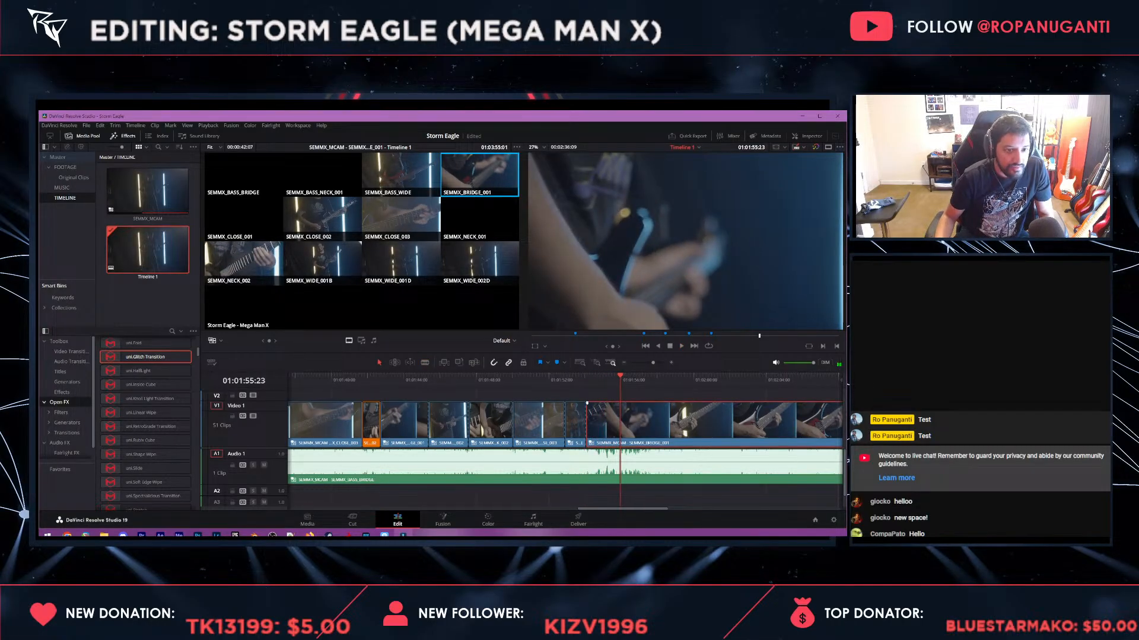
key("ctrl+s")
left_click(400, 218)
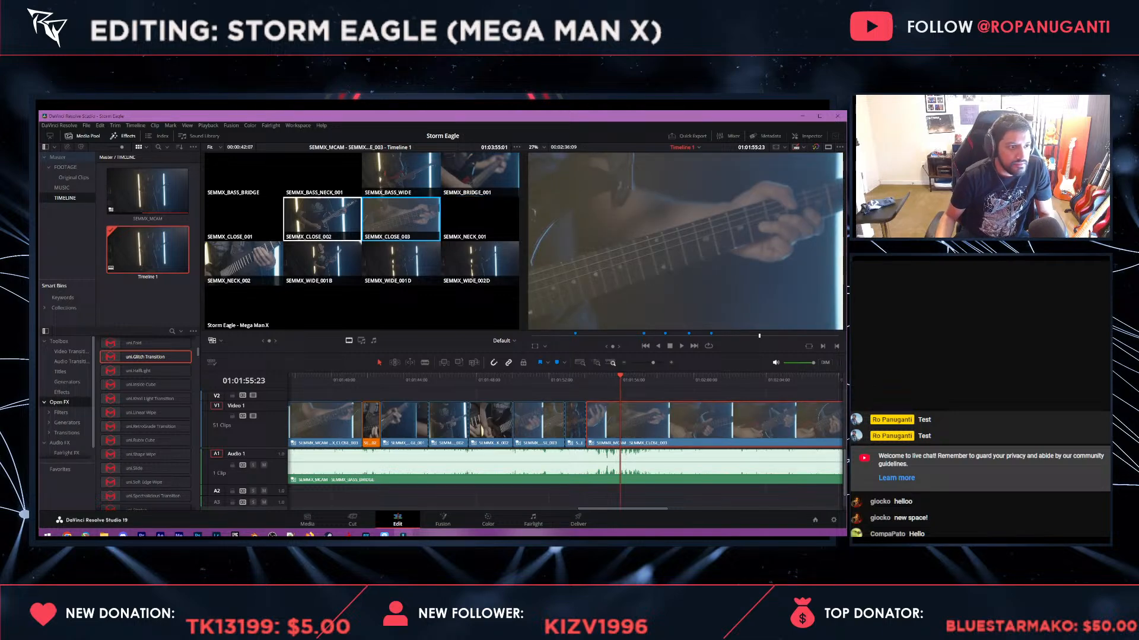
- Cut to the SEMMX_NECK_002 angle at 01:01:55:23 and replay the edit around the new cut
left_click(244, 260)
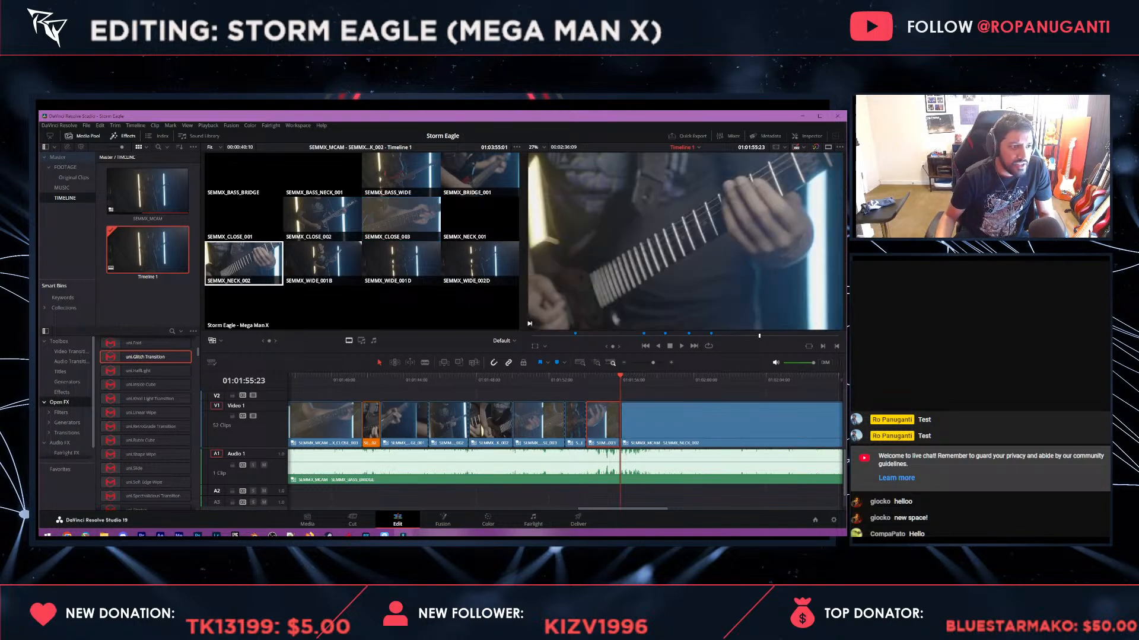
left_click_drag(583, 379, 572, 379)
key("space")
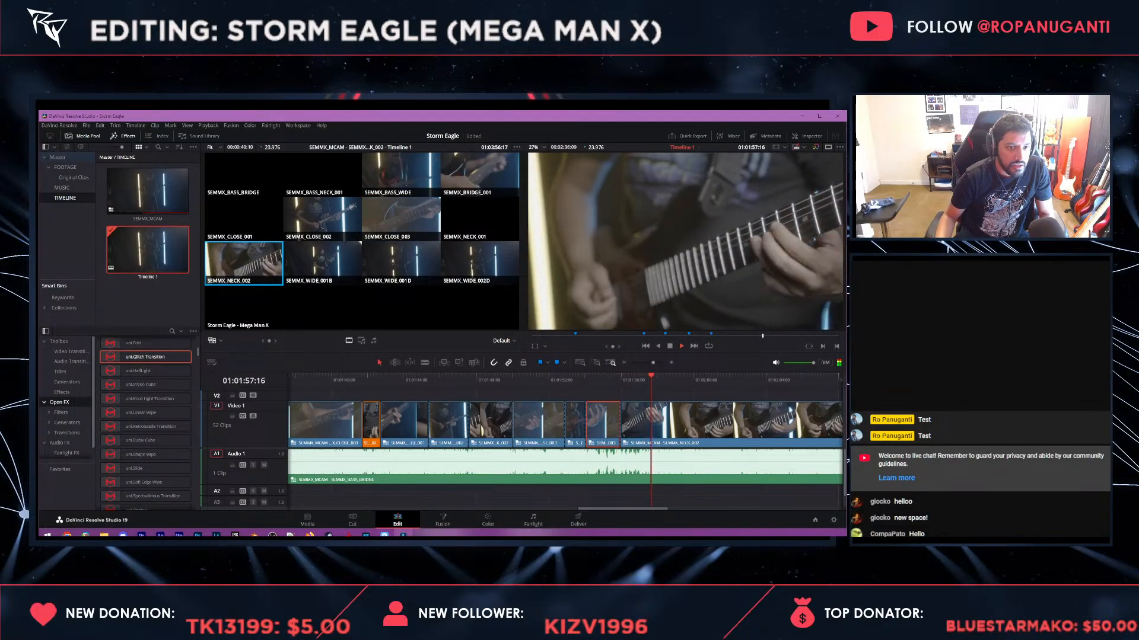
key("space")
left_click_drag(655, 379, 624, 379)
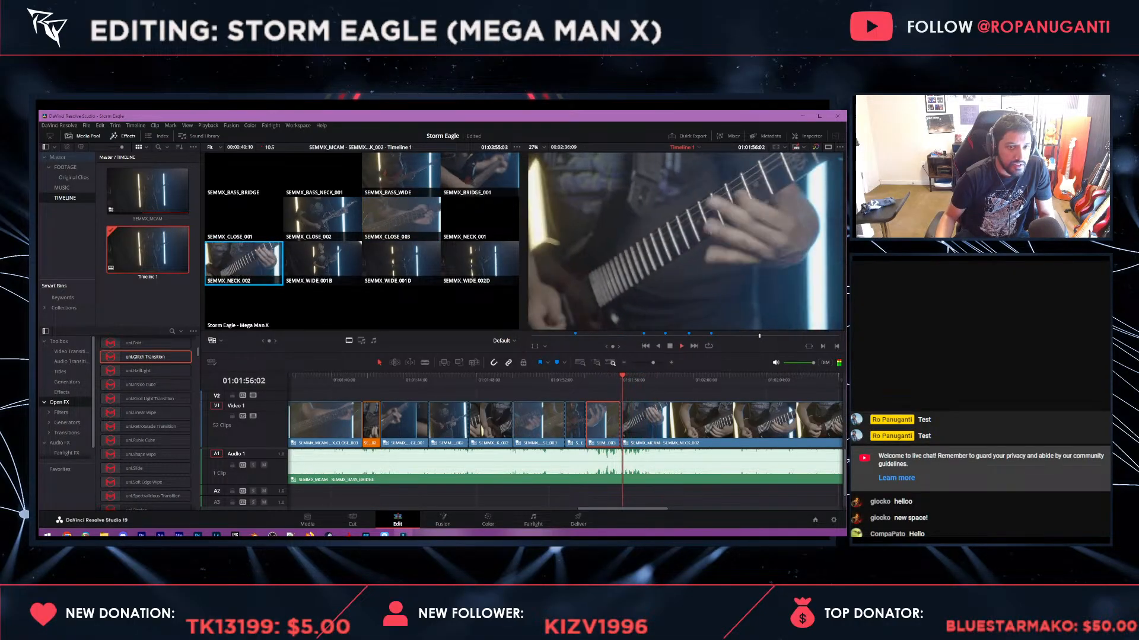
- Play on to 01:01:57:04 and cut to the SEMMX_BASS_WIDE angle there
key("space")
key("space")
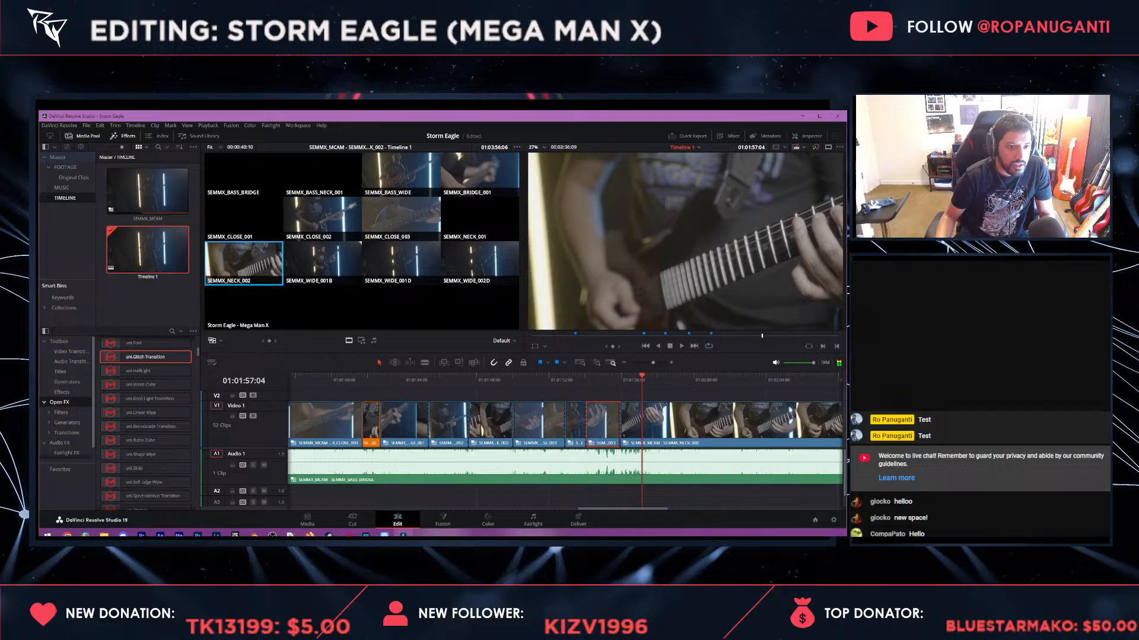
left_click(400, 174)
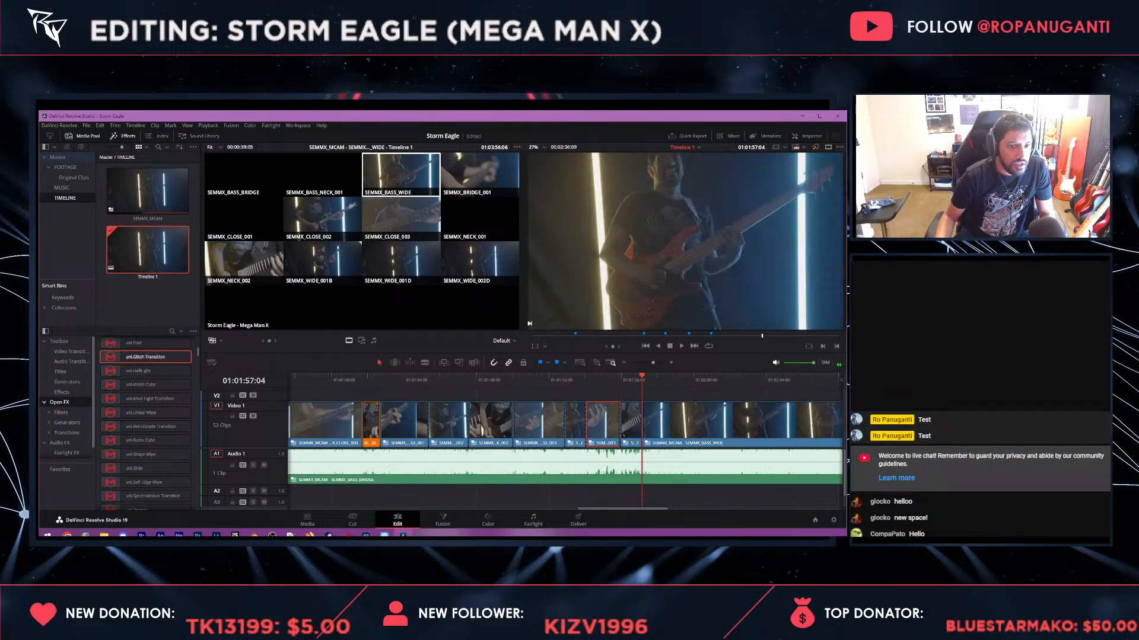
key("ctrl+z")
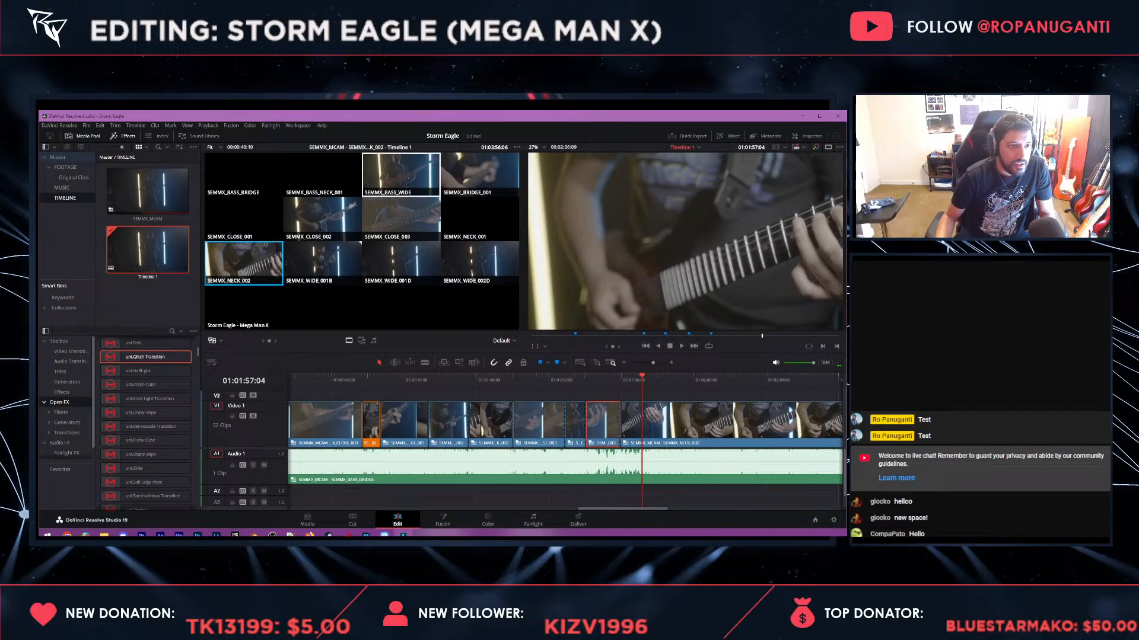
left_click(401, 174)
- Play to 01:01:57:22, add a marker, split the multicam clip there and switch the following part to the SEMMX_WIDE_001B angle
key("space")
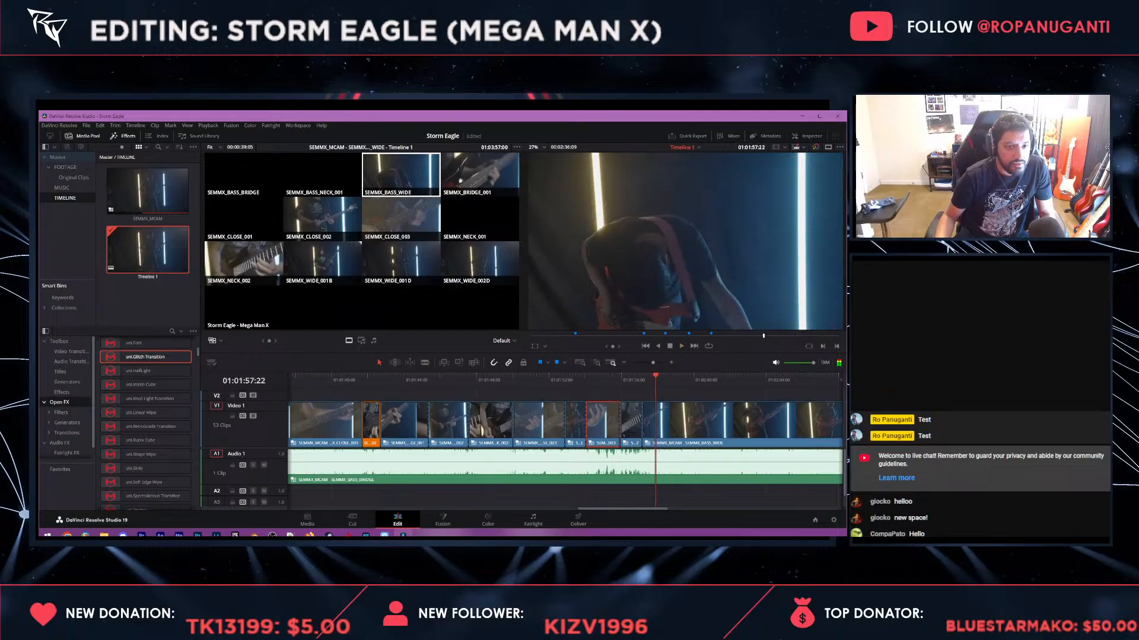
key("m")
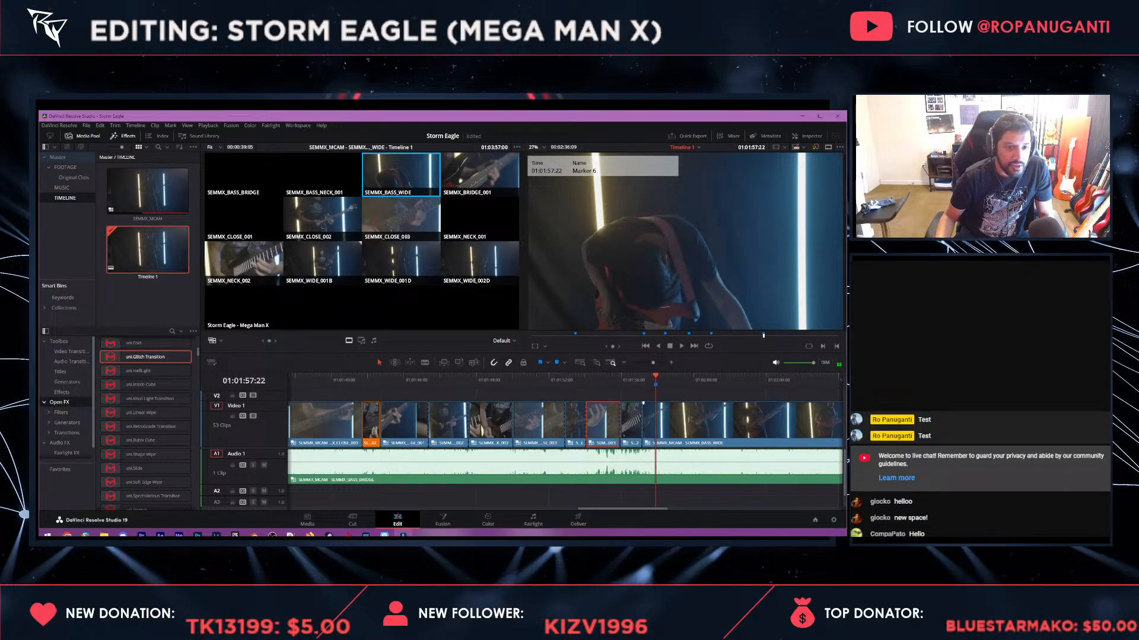
key("ctrl+b")
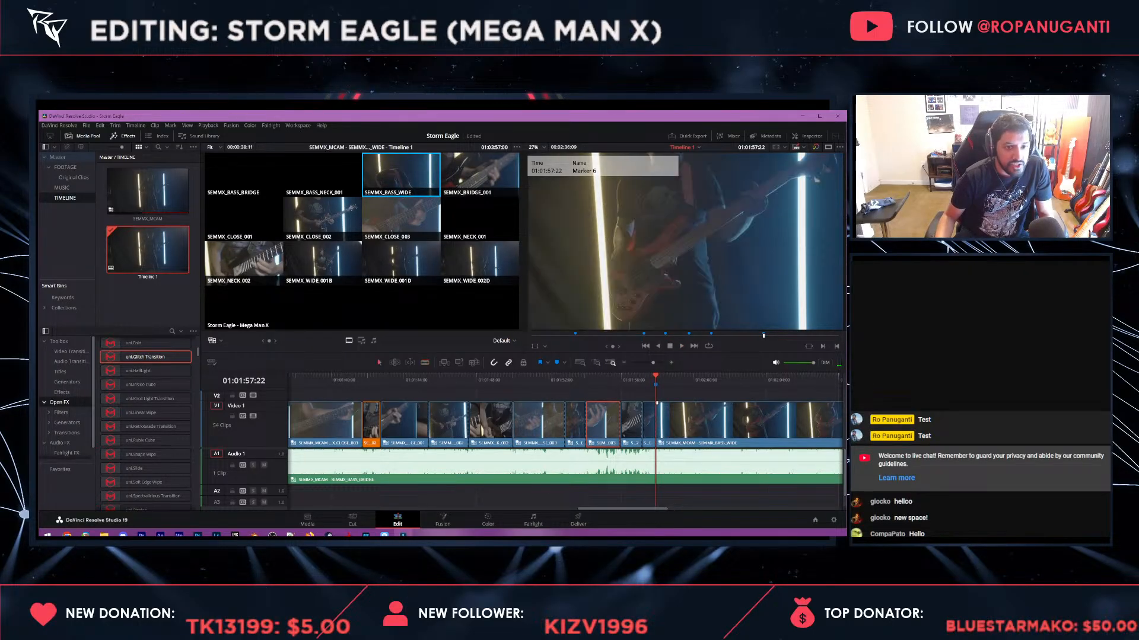
left_click(322, 219)
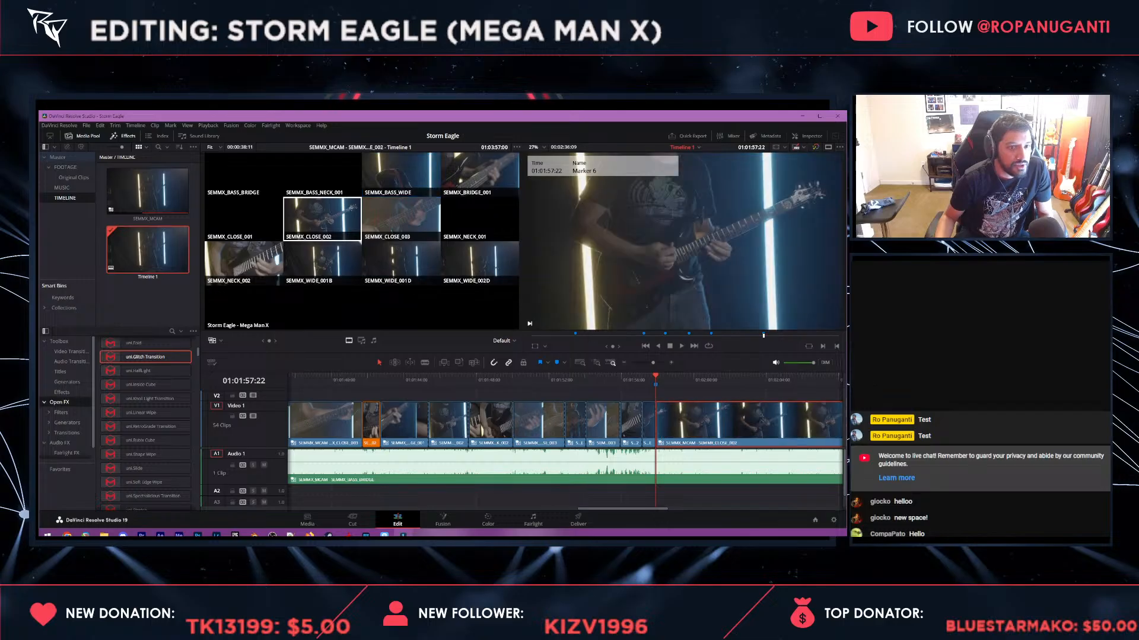
left_click(322, 263)
- Cut live during playback to SEMMX_BRIDGE_001, SEMMX_NECK_002, SEMMX_CLOSE_003, SEMMX_WIDE_001B, SEMMX_BRIDGE_001 and SEMMX_CLOSE_002 in time with the music
key("space")
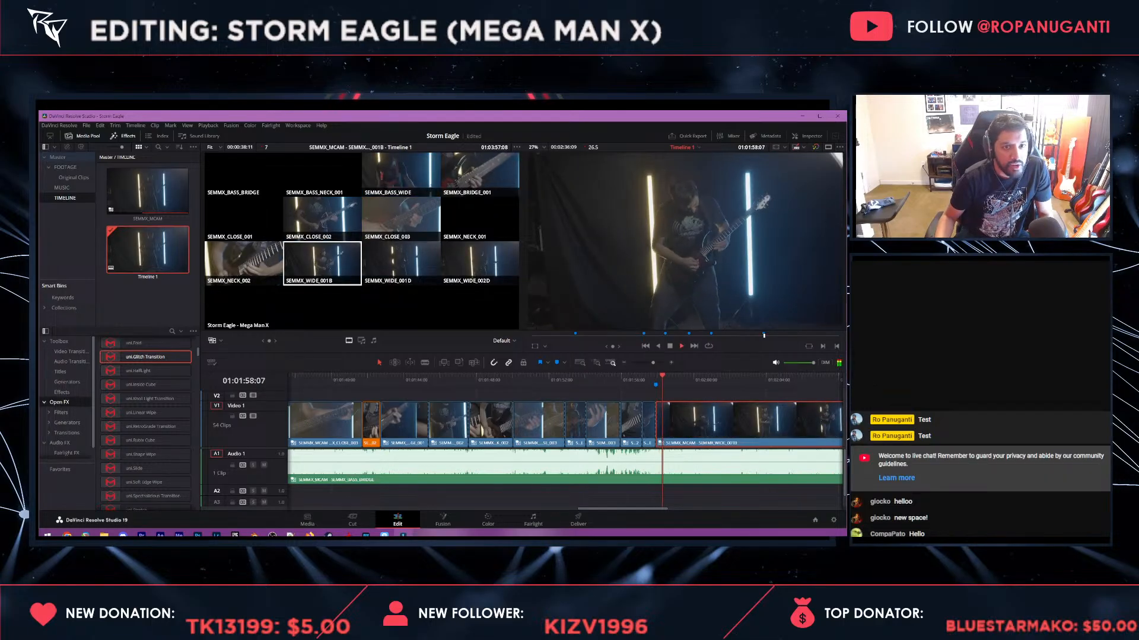
left_click(480, 173)
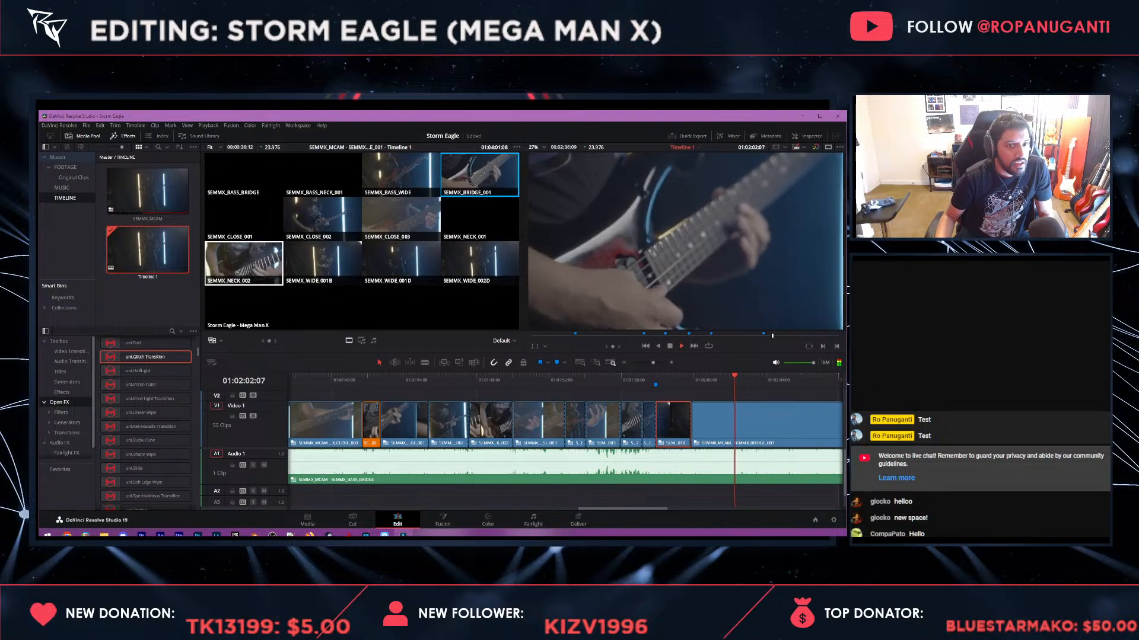
left_click(243, 263)
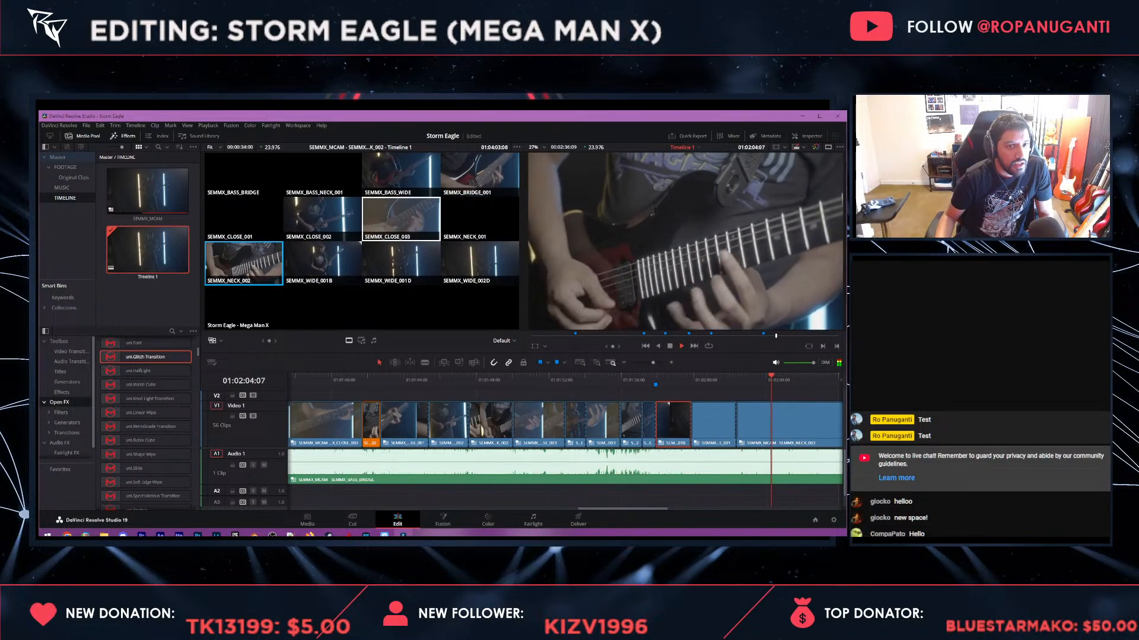
left_click(401, 219)
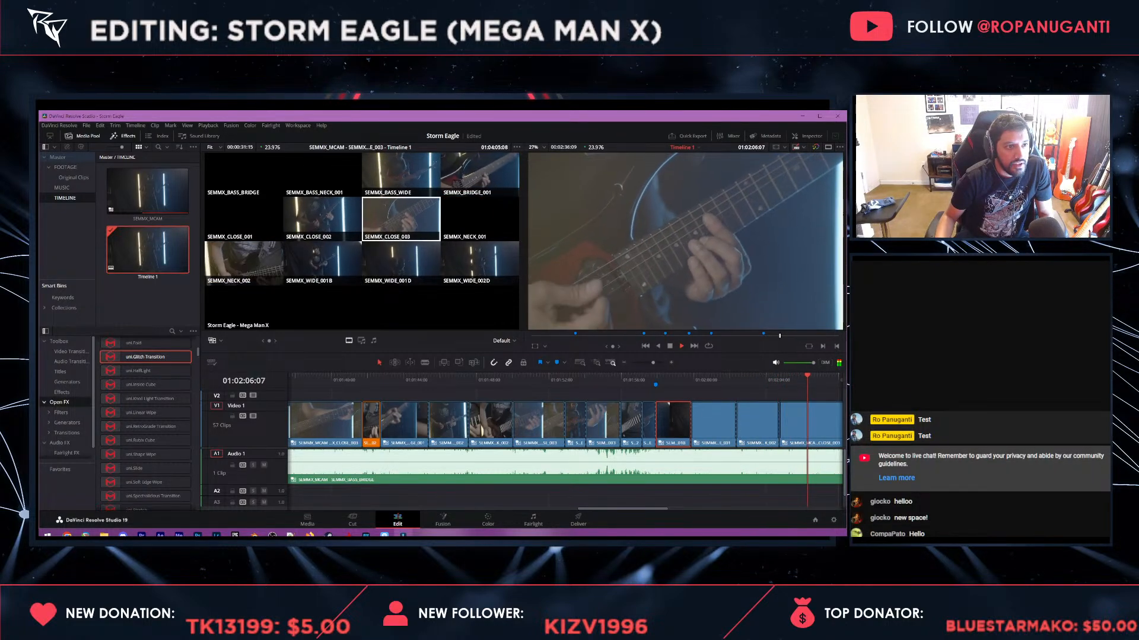
left_click(322, 263)
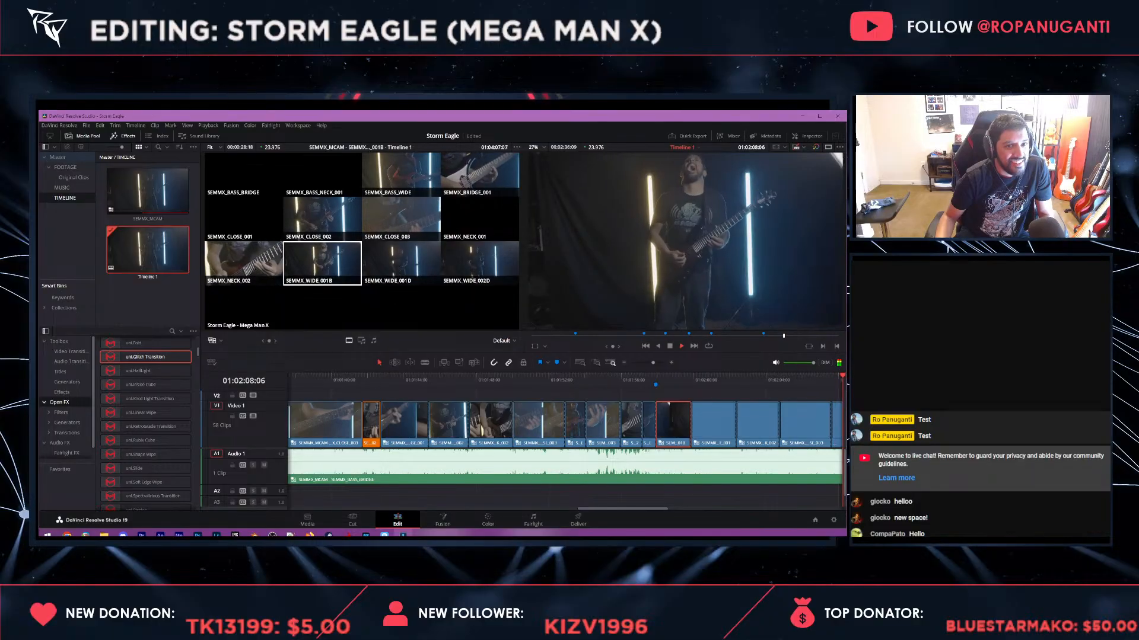
left_click(479, 174)
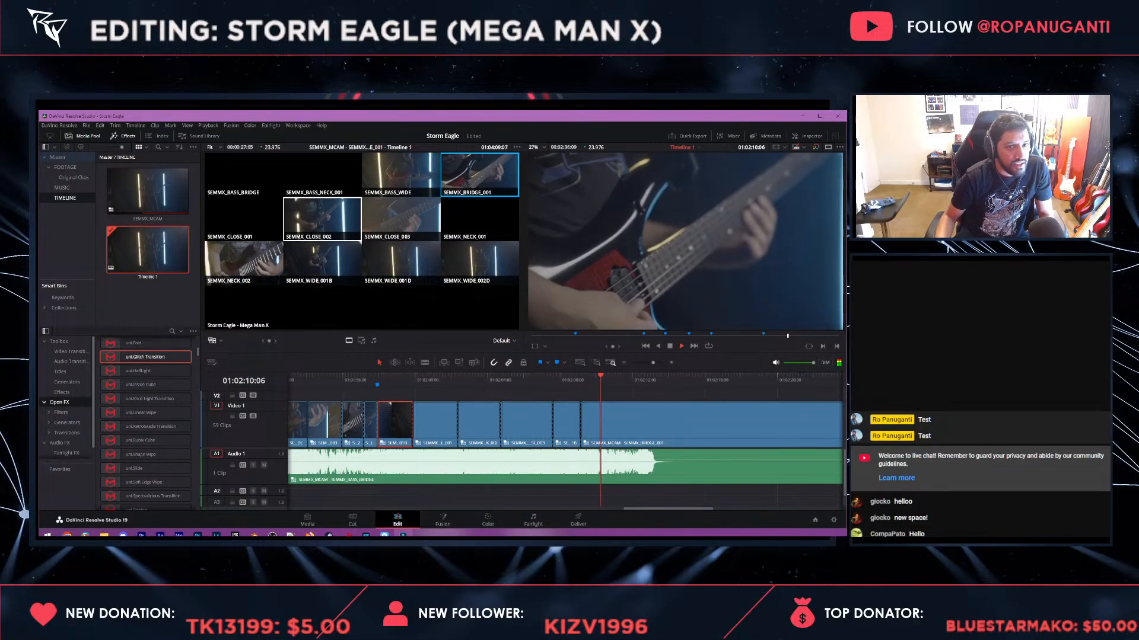
left_click(322, 219)
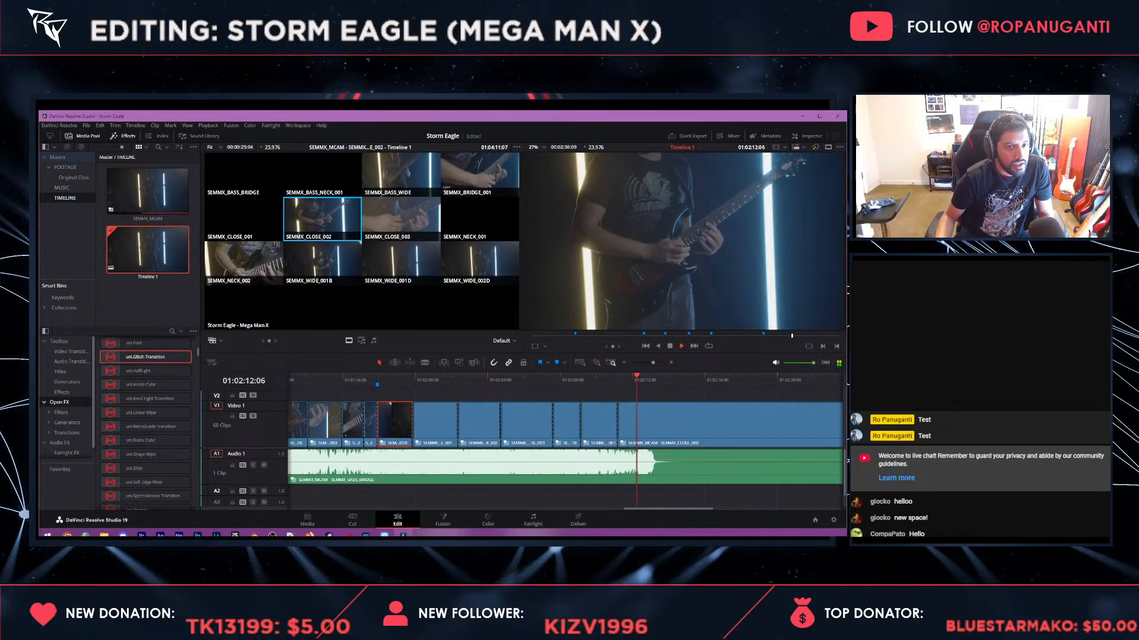
- Roll the cut between the last SEMMX_BRIDGE_001 and SEMMX_CLOSE_002 clips slightly earlier, to about 01:02:10:19, and replay it
left_click(584, 380)
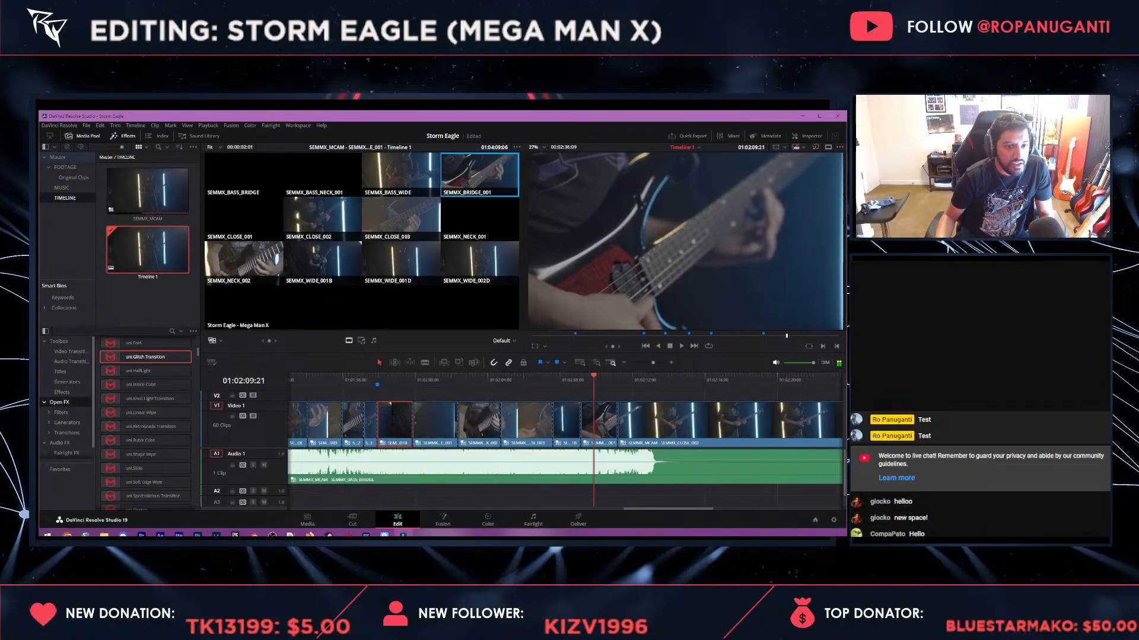
key("space")
left_click_drag(615, 423, 612, 423)
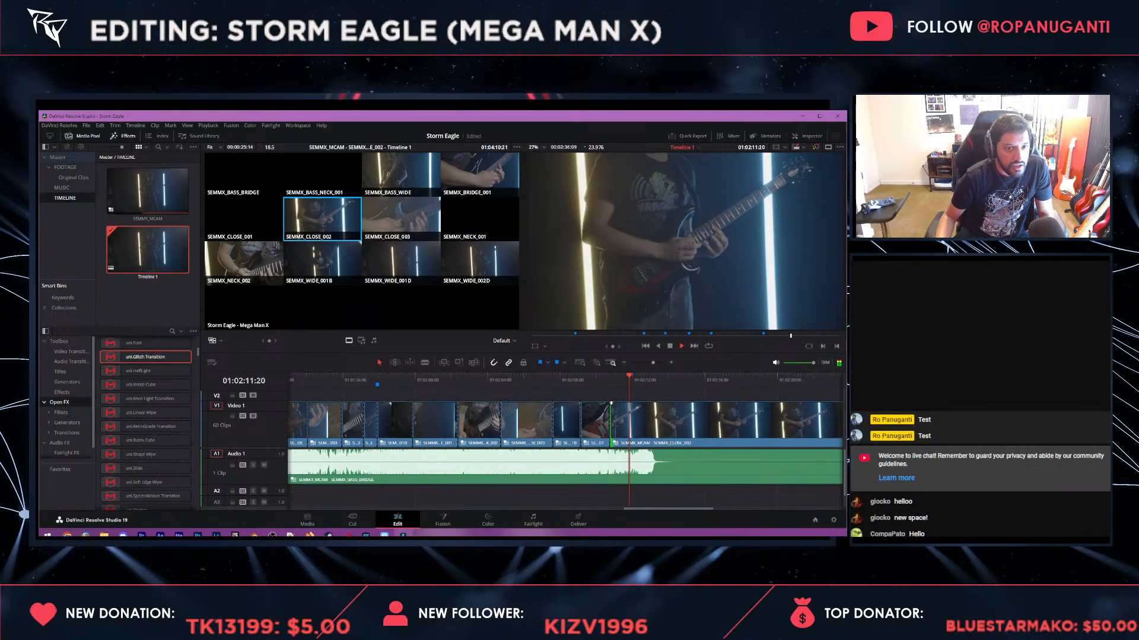
key("space")
key("Up")
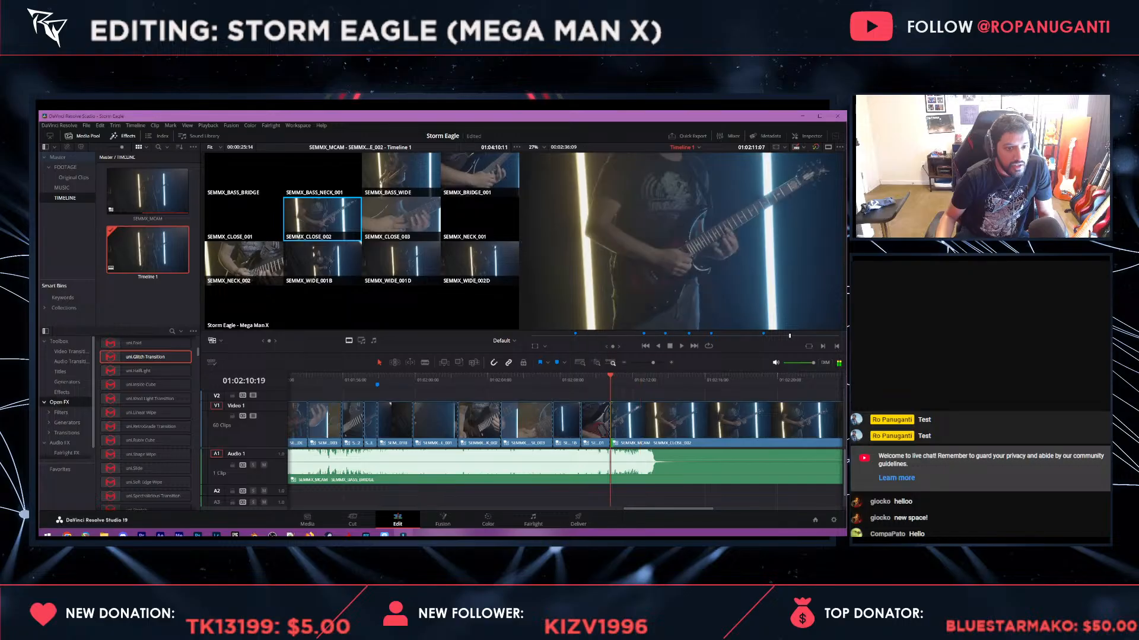
- Cut to the SEMMX_CLOSE_003 angle at 01:02:12:00 and to SEMMX_WIDE_001B for the ending just after 01:02:13:05
key("space")
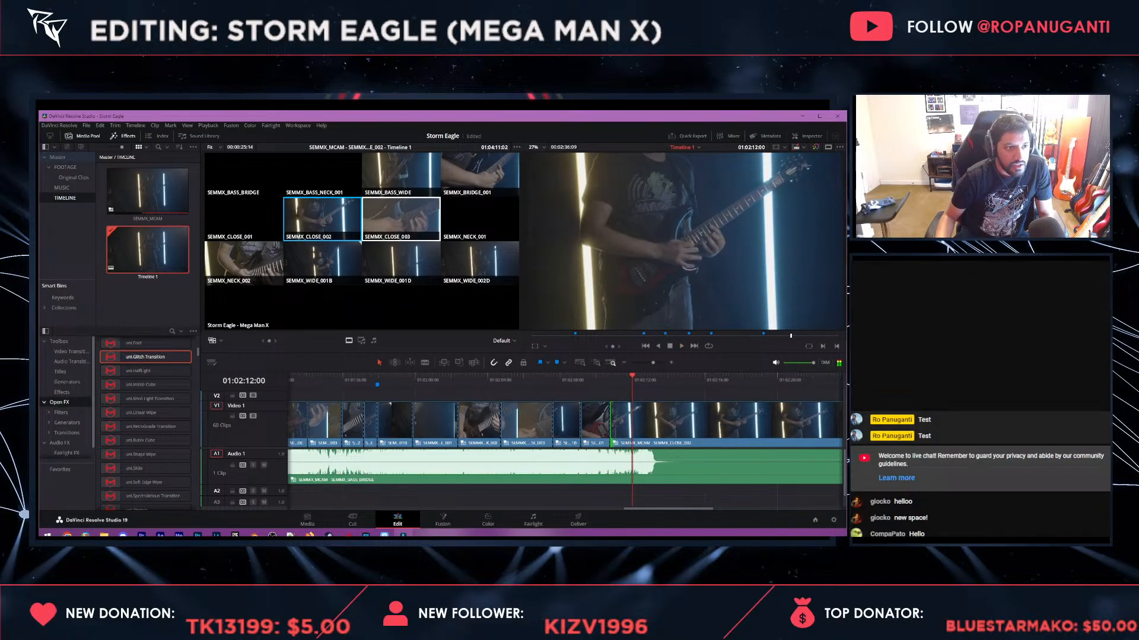
key("7")
key("space")
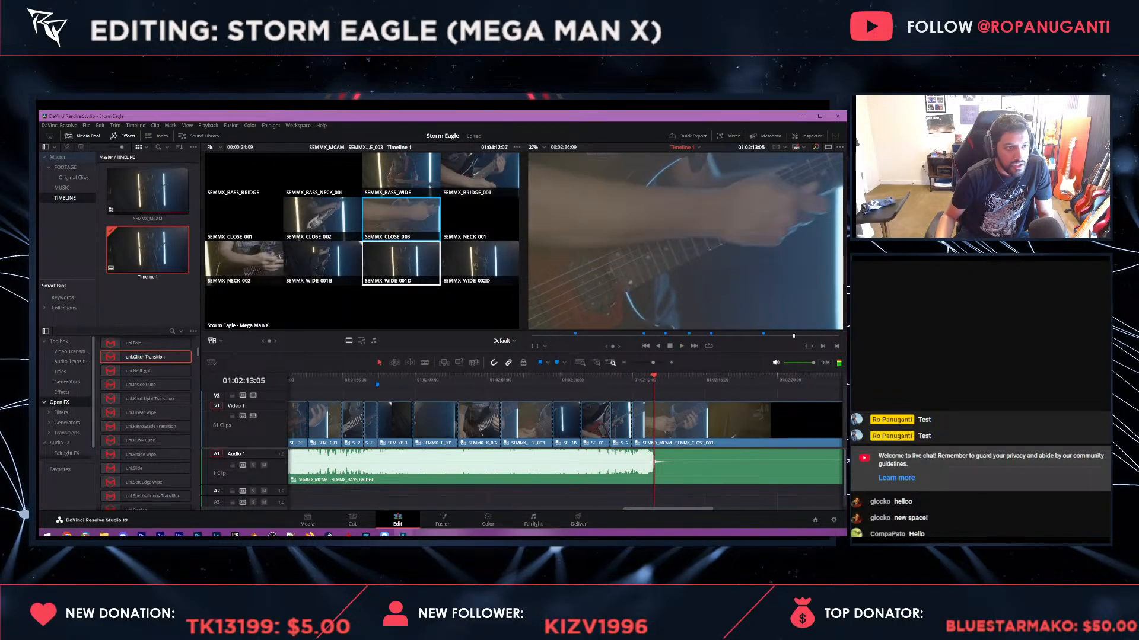
key("space")
left_click(322, 263)
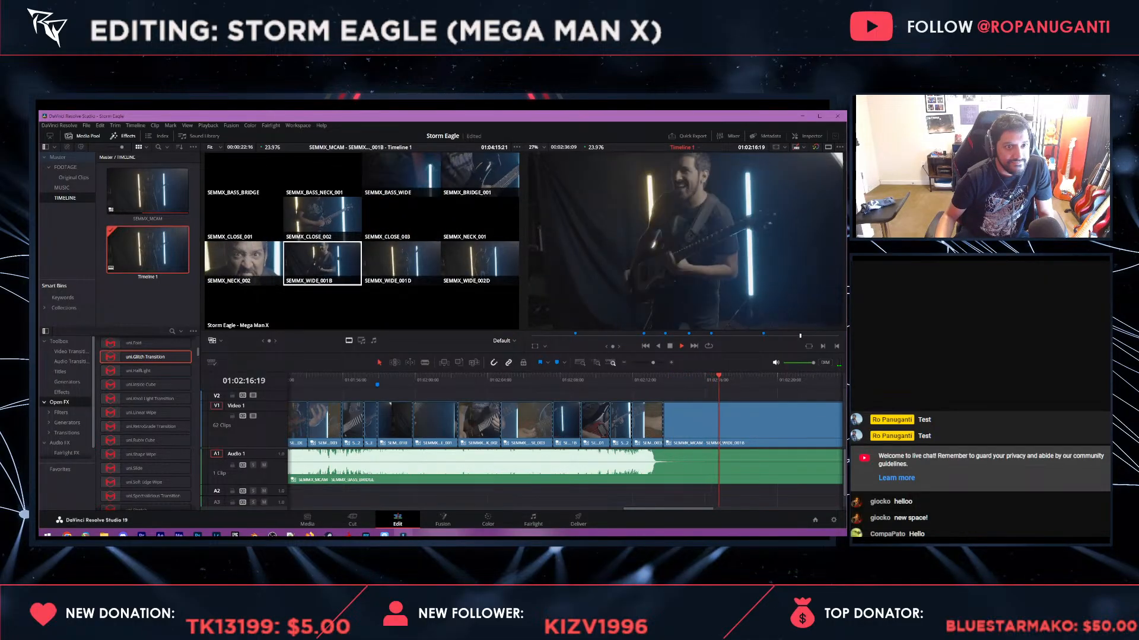
key("space")
- Split the final SEMMX_WIDE_001B clip at 01:02:15:03 and move the leftover part further along video track 1, leaving a gap
left_click(688, 378)
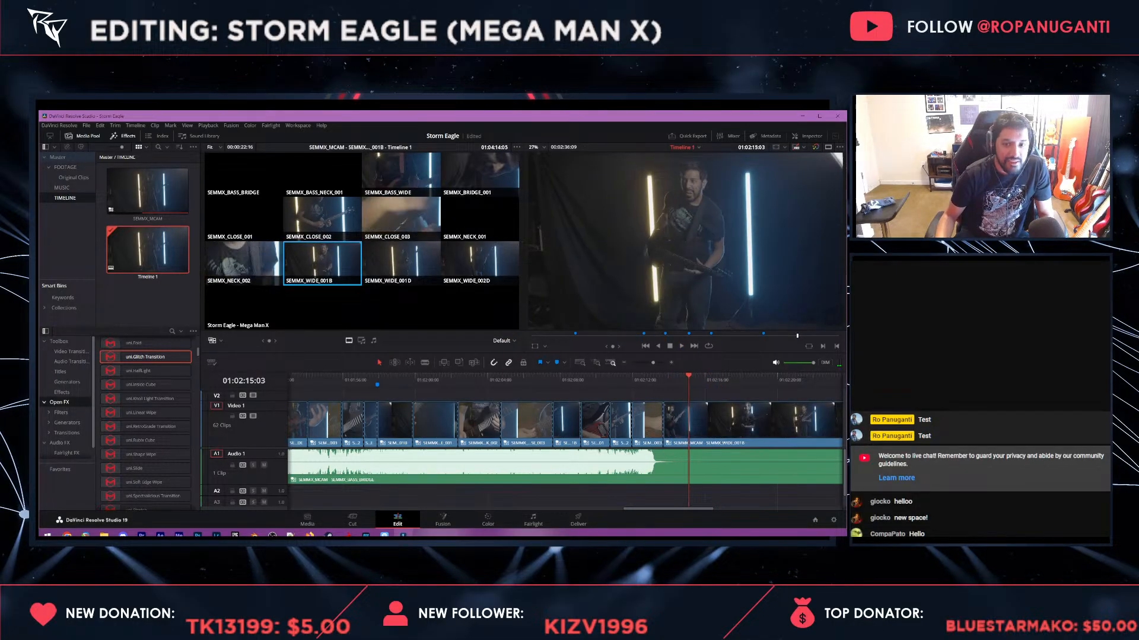
key("ctrl+minus")
key("b")
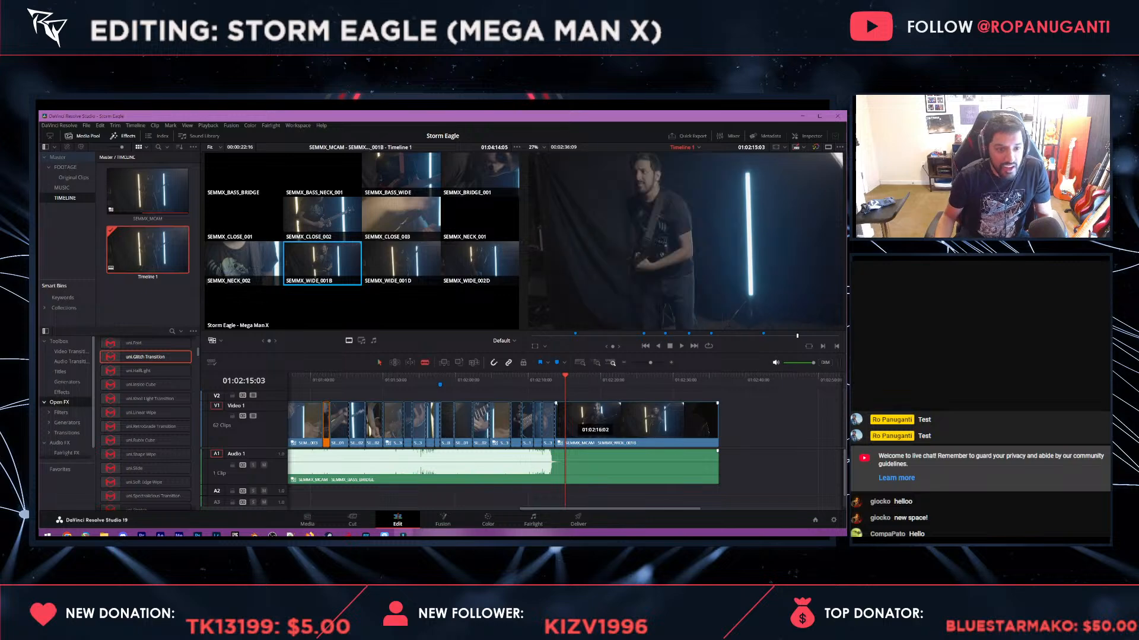
left_click(565, 427)
key("Delete")
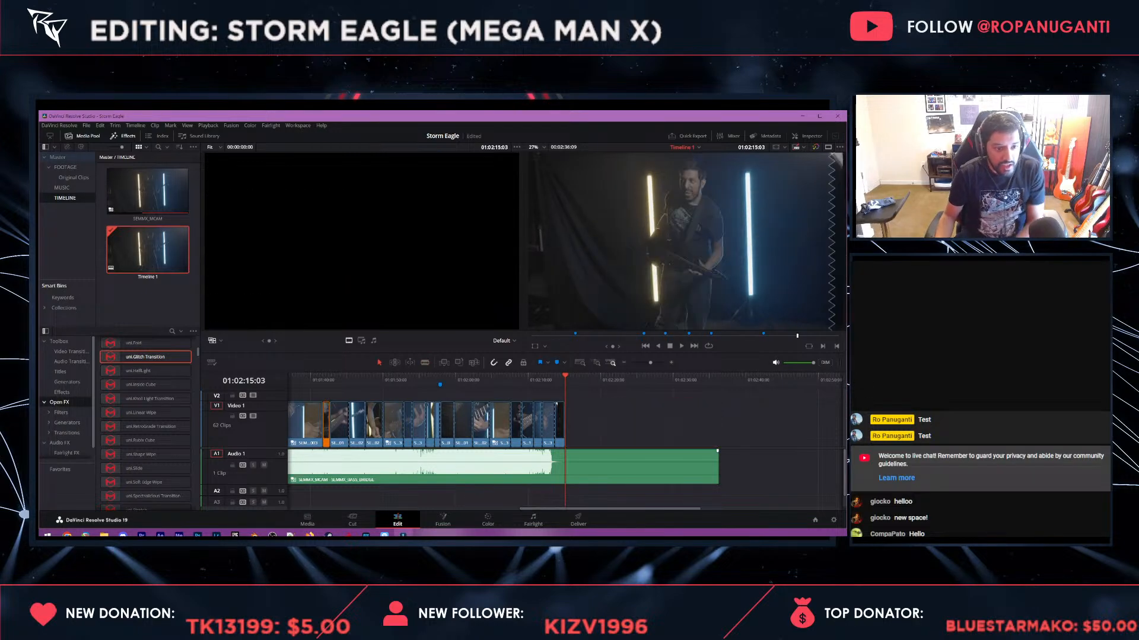
key("ctrl+z")
left_click_drag(613, 424, 777, 424)
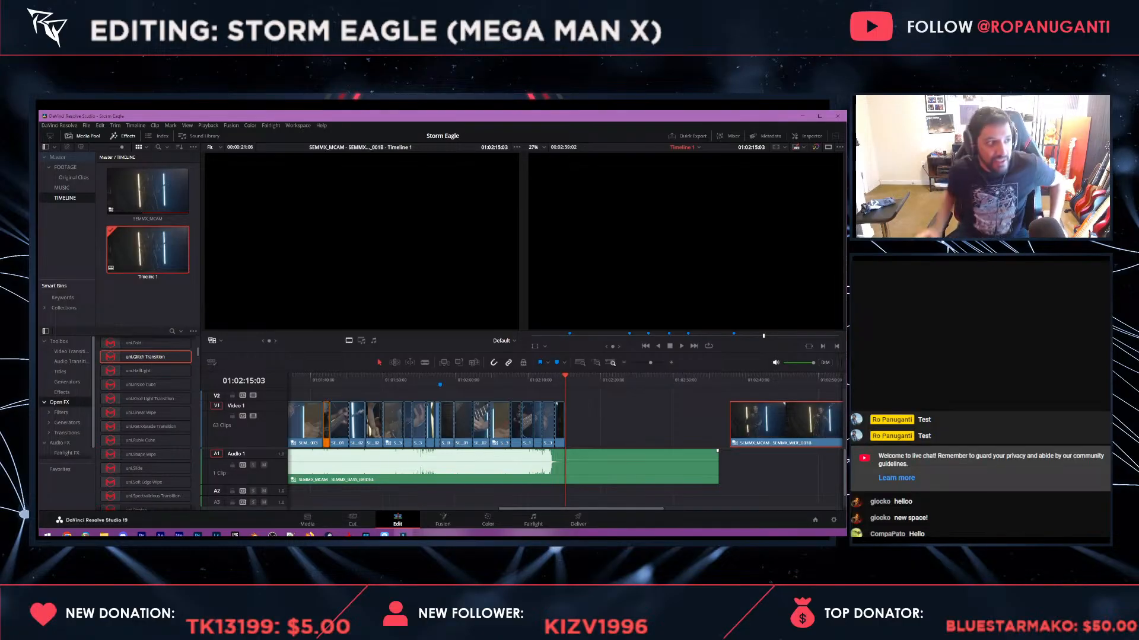
- Import ENDSLATE_2024_FEB.mp4 into the FOOTAGE bin
left_click(65, 167)
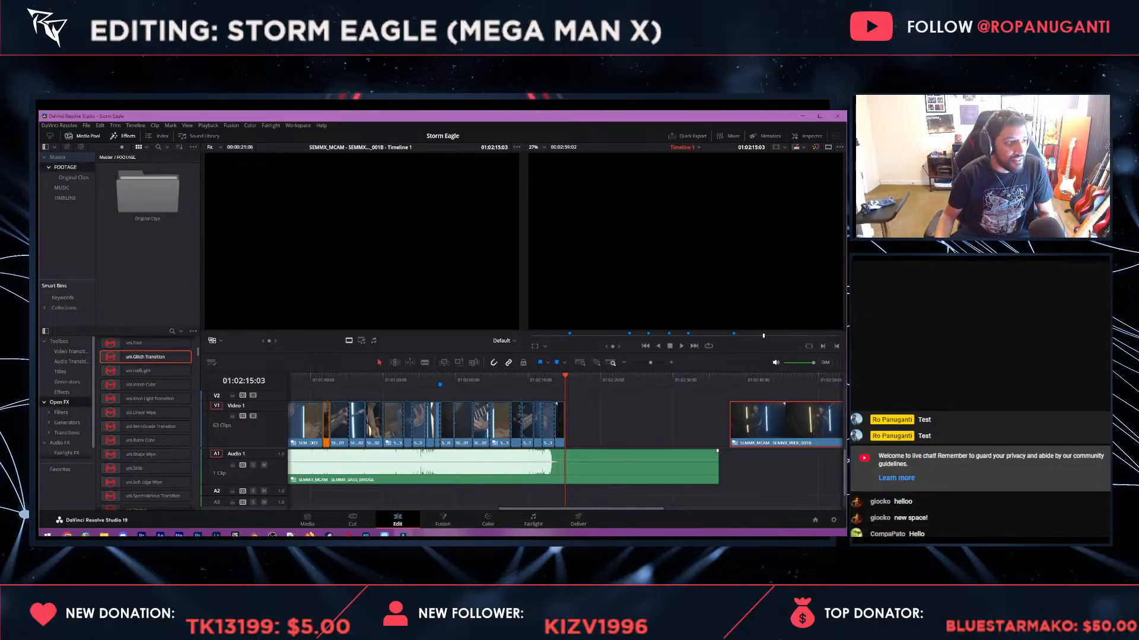
right_click(145, 282)
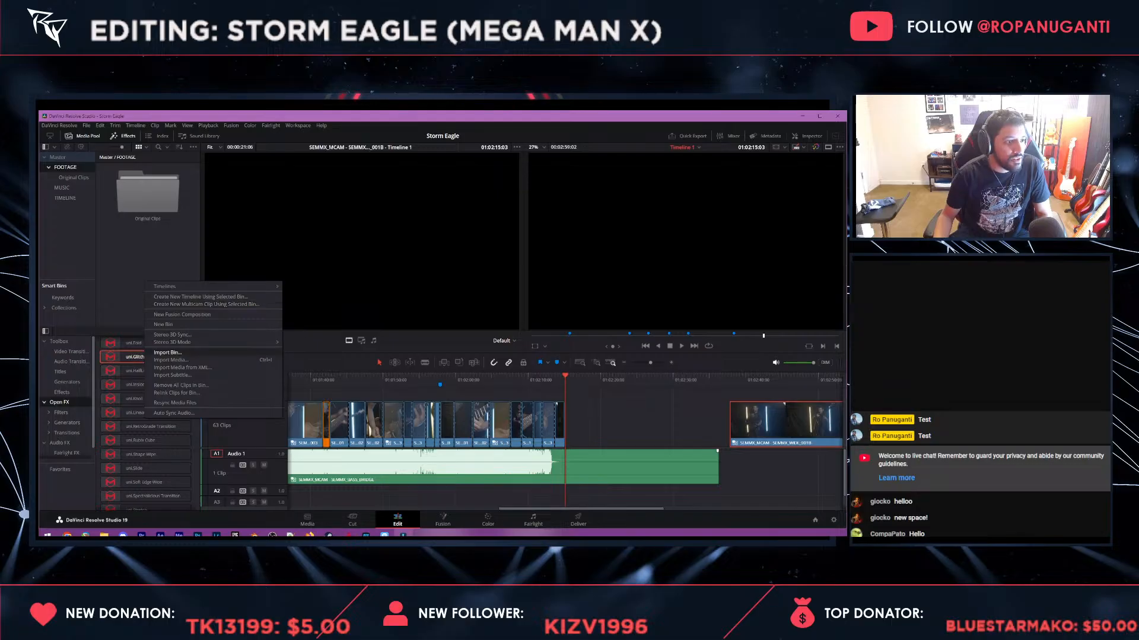
left_click(171, 360)
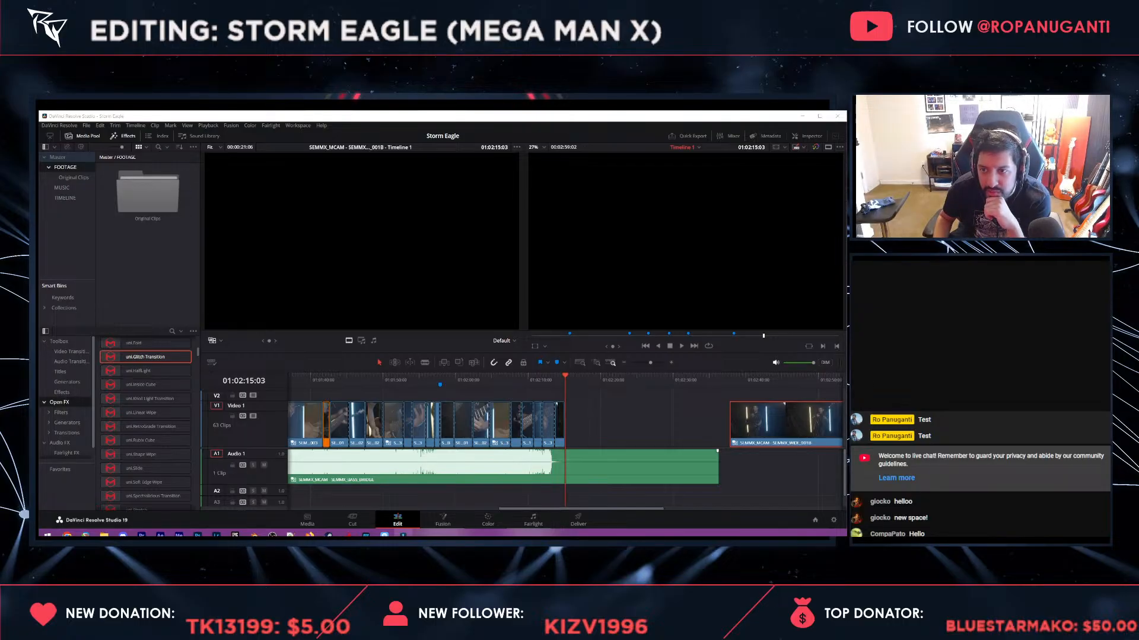
- Place the video of ENDSLATE_2024_FEB.mp4, starting from 00:00:10:01, on video track 1 at 01:02:15:03
left_click_drag(40, 196, 564, 404)
key("ctrl+z")
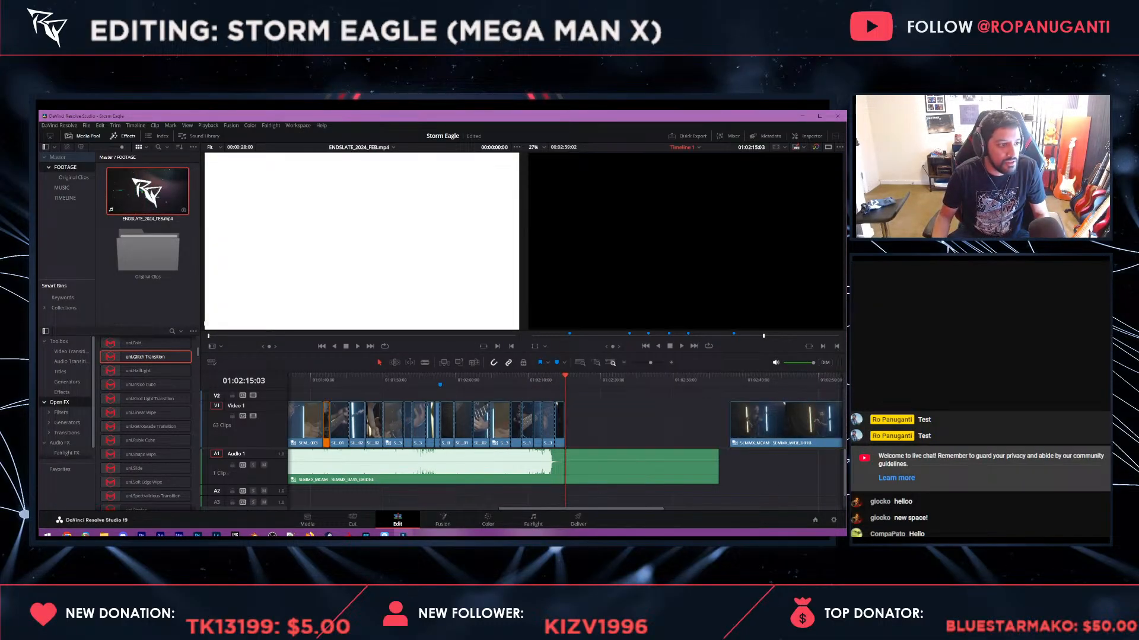
left_click_drag(208, 336, 695, 377)
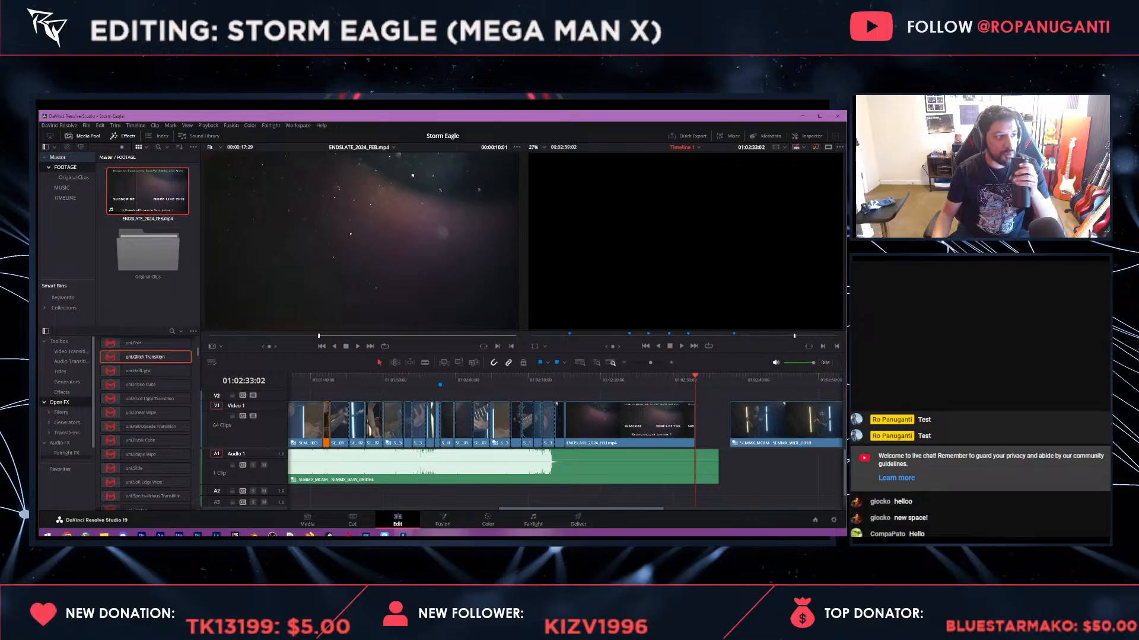
- Add an FX Overlay bin inside the FOOTAGE bin
right_click(130, 296)
left_click(154, 349)
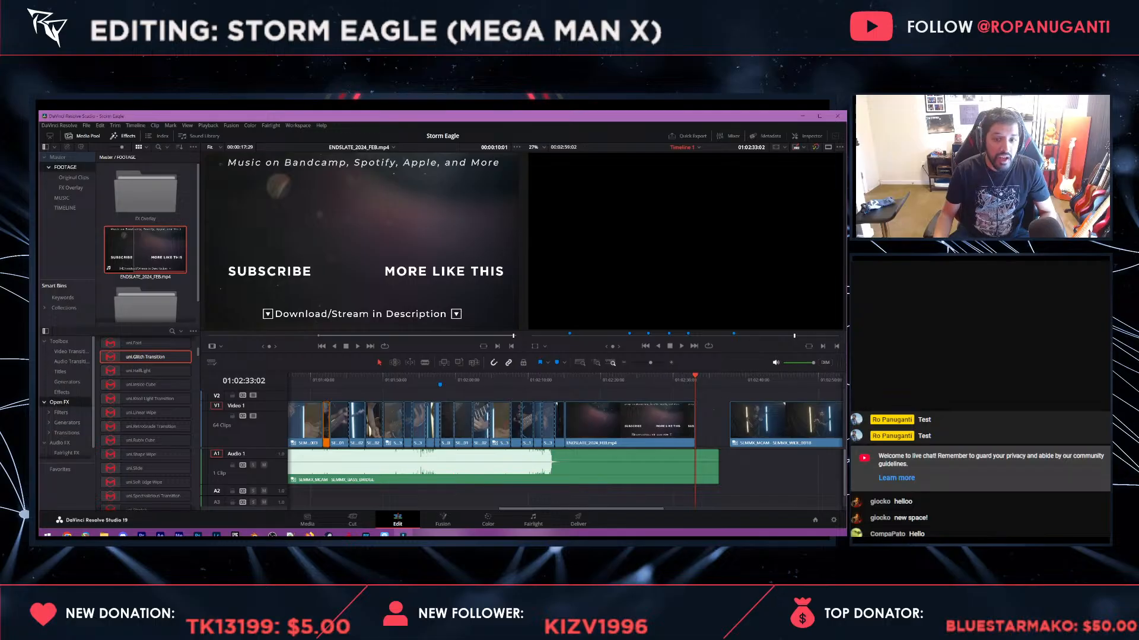
- Try to delete the gap after the end slate clip on video track 1, and lock that track
left_click(714, 419)
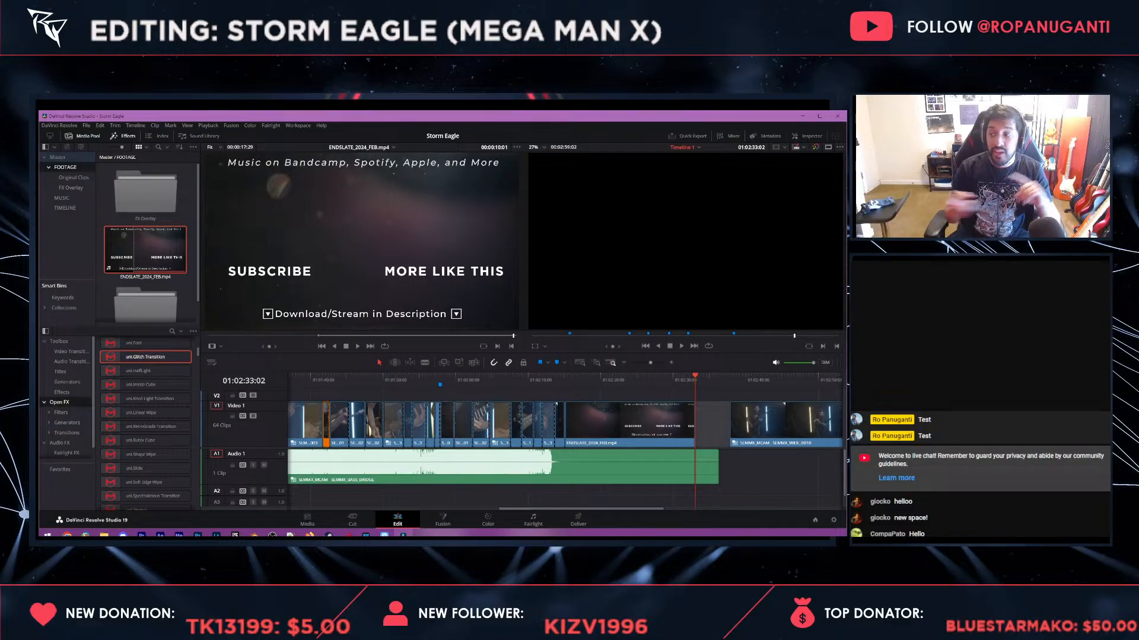
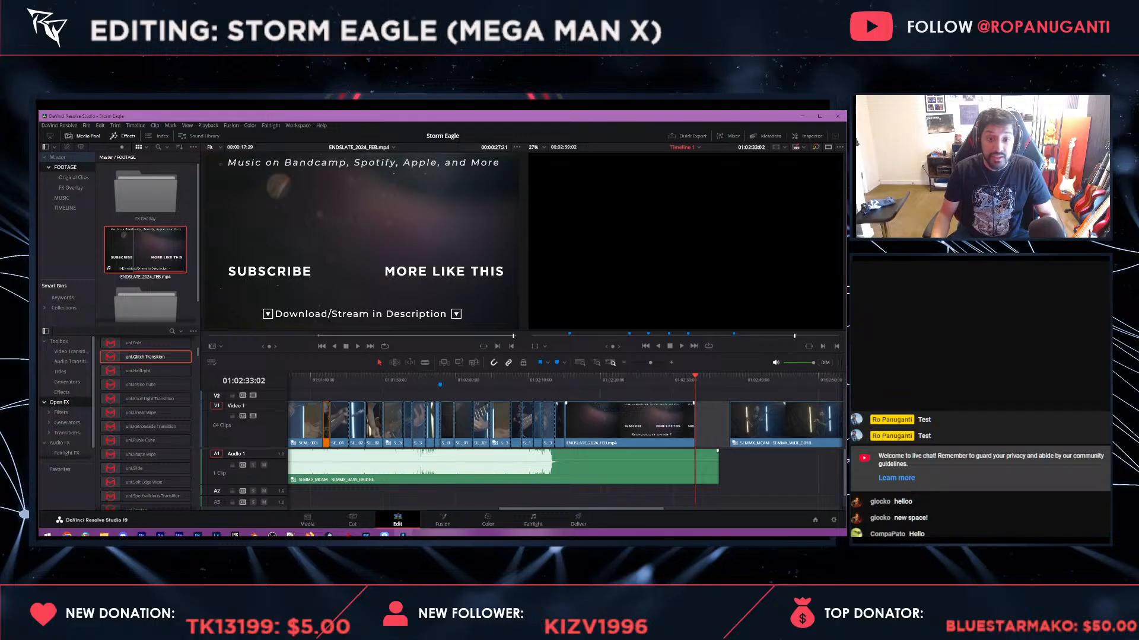
key("Delete")
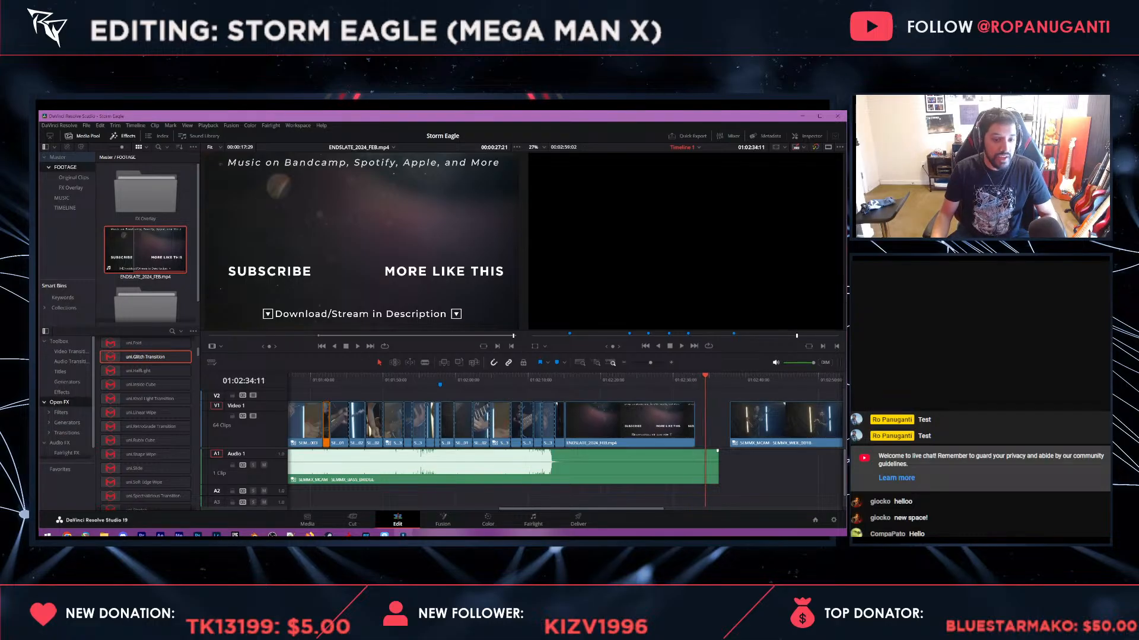
key("ctrl+minus")
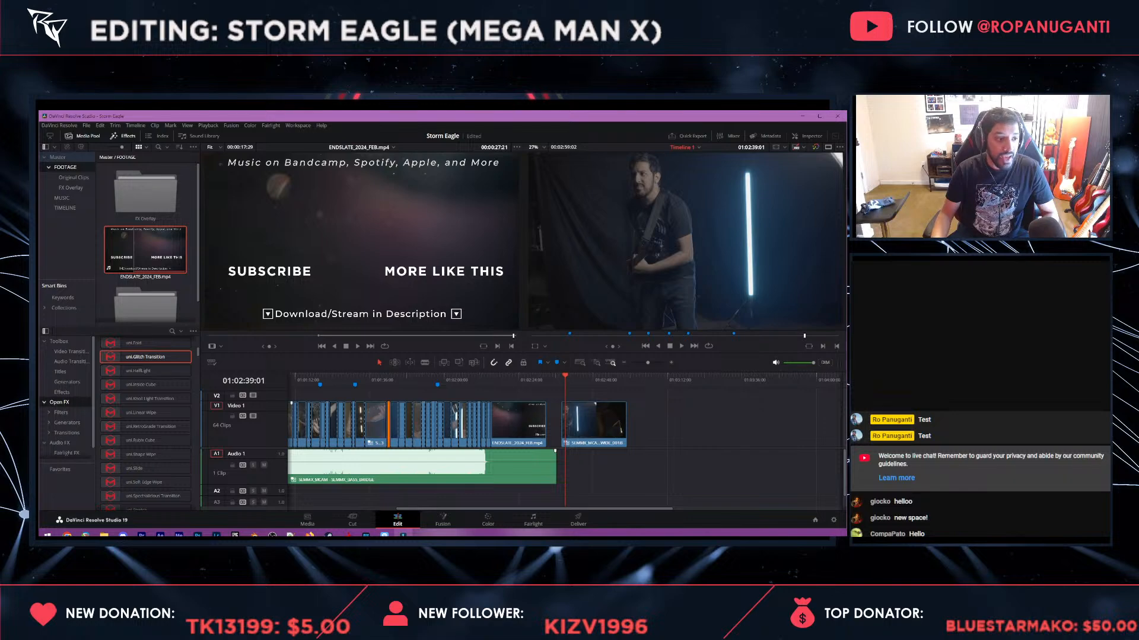
left_click(232, 416)
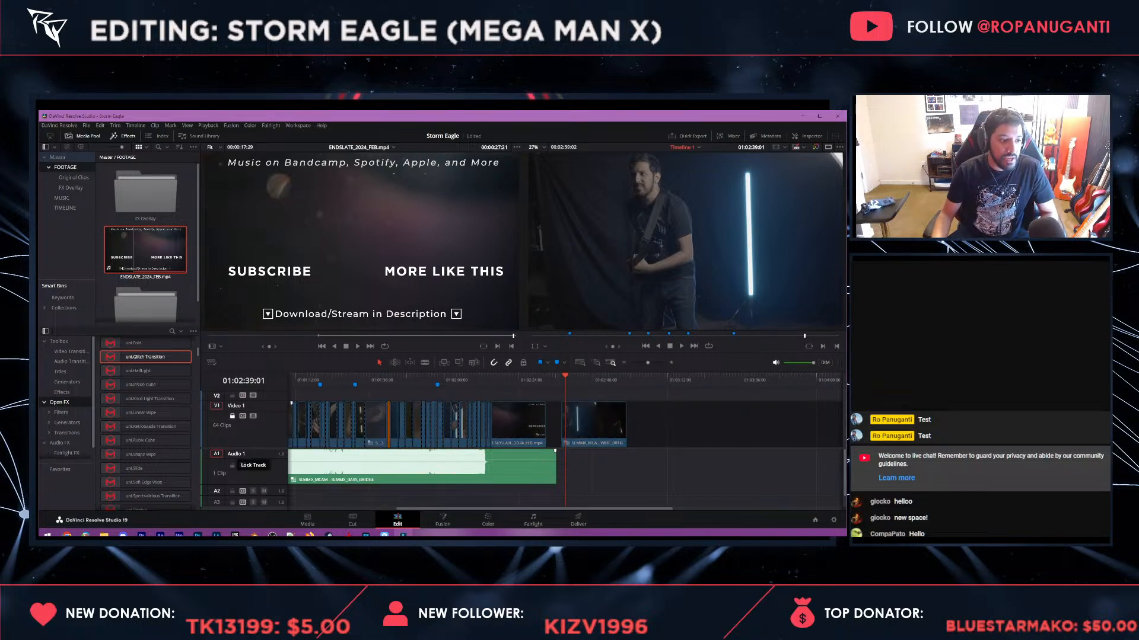
- Lock the Audio 1 track and move the playhead to 01:02:50:01 on the last multicam clip
left_click(232, 465)
left_click_drag(551, 380, 599, 380)
key("o")
key("ctrl+equal")
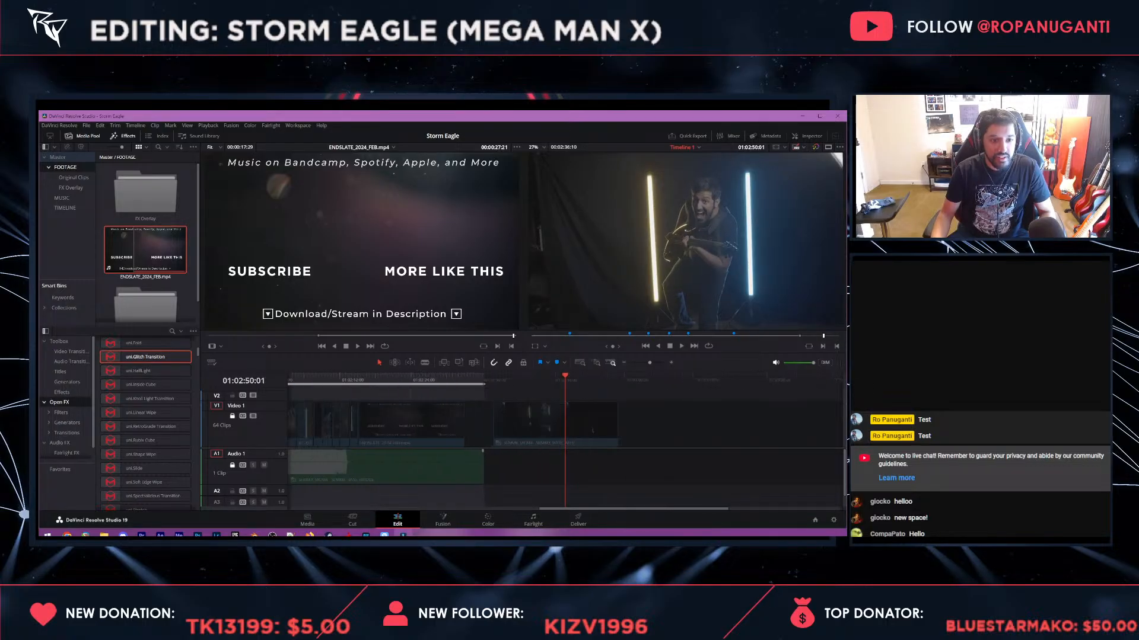
- Open the Color page and apply the grade of the last PowerGrade 1 still to clip 64
left_click(487, 520)
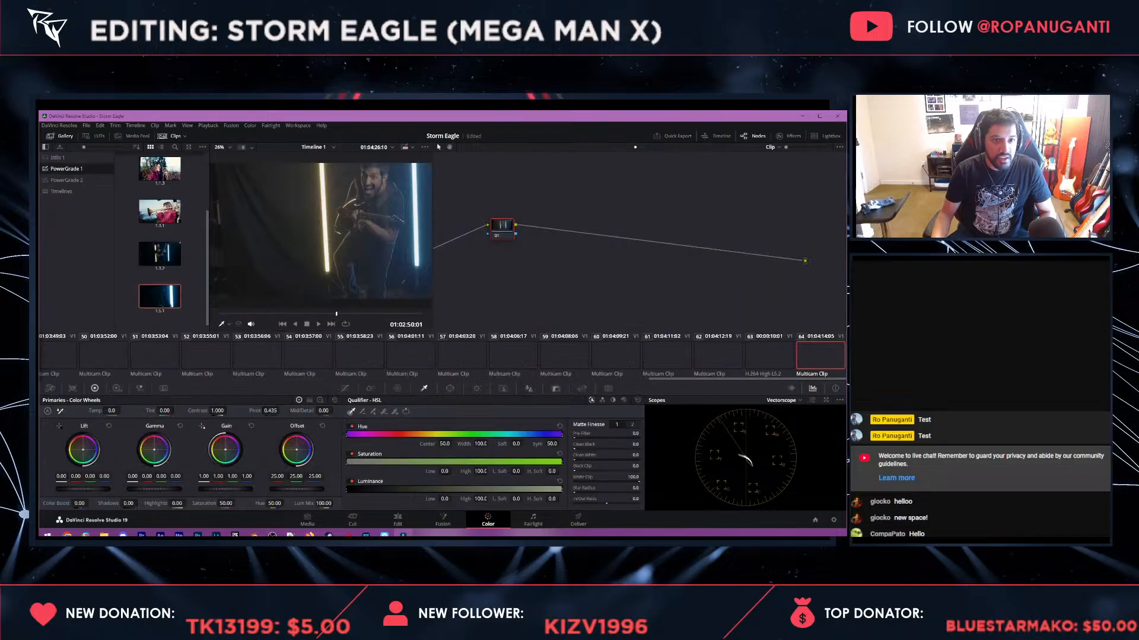
right_click(170, 305)
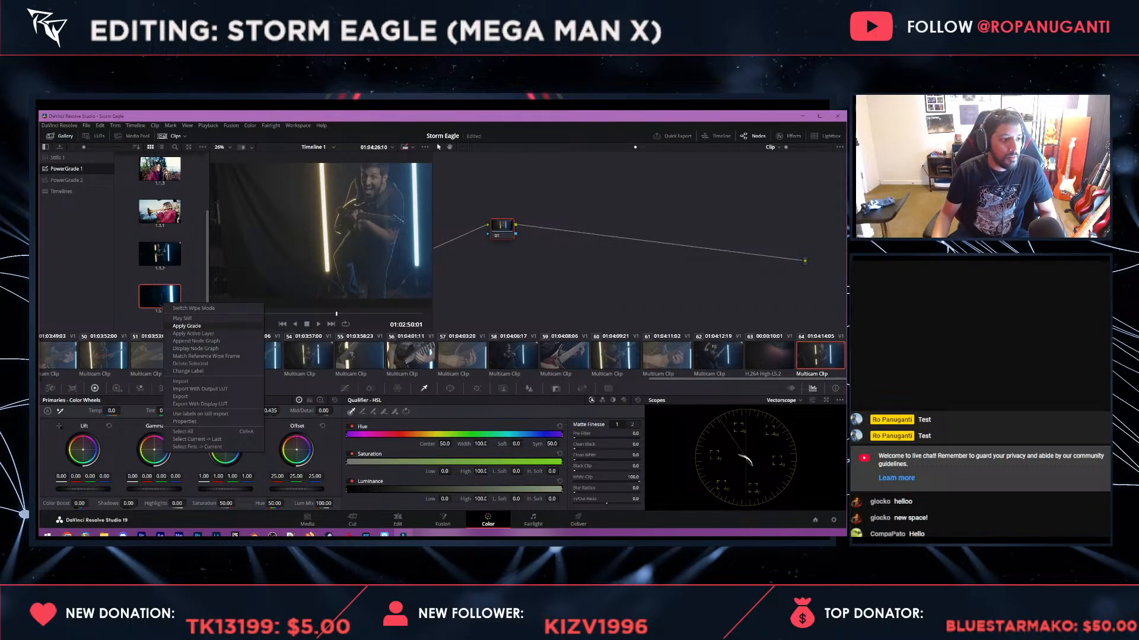
left_click(187, 326)
left_click_drag(355, 222, 313, 238)
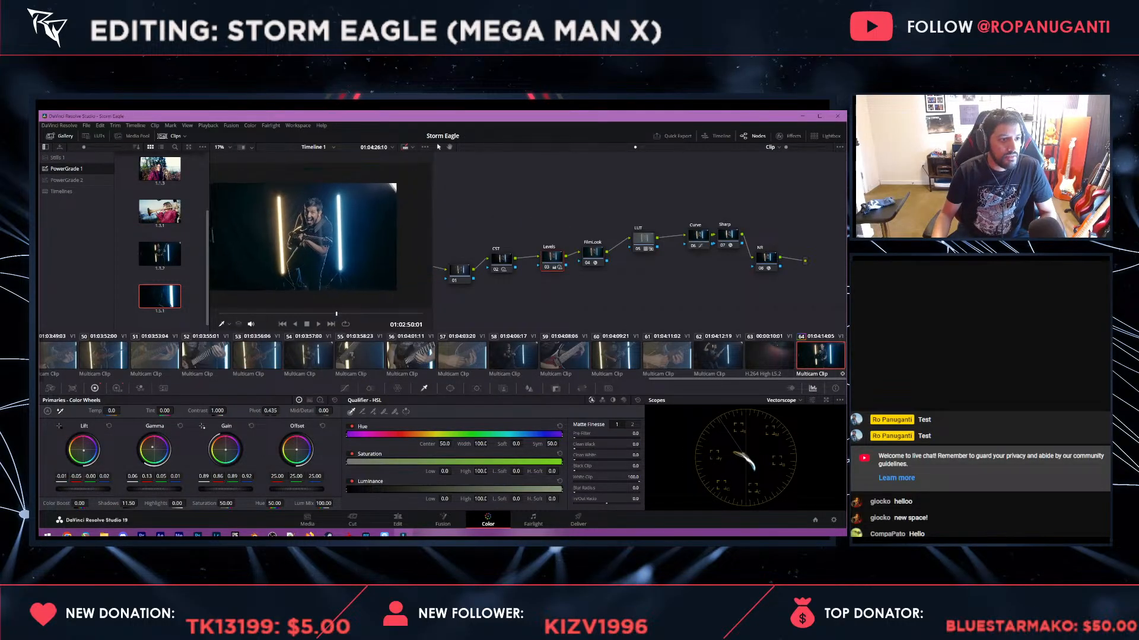
scroll(321, 236, "up", 5)
scroll(299, 245, "down", 4)
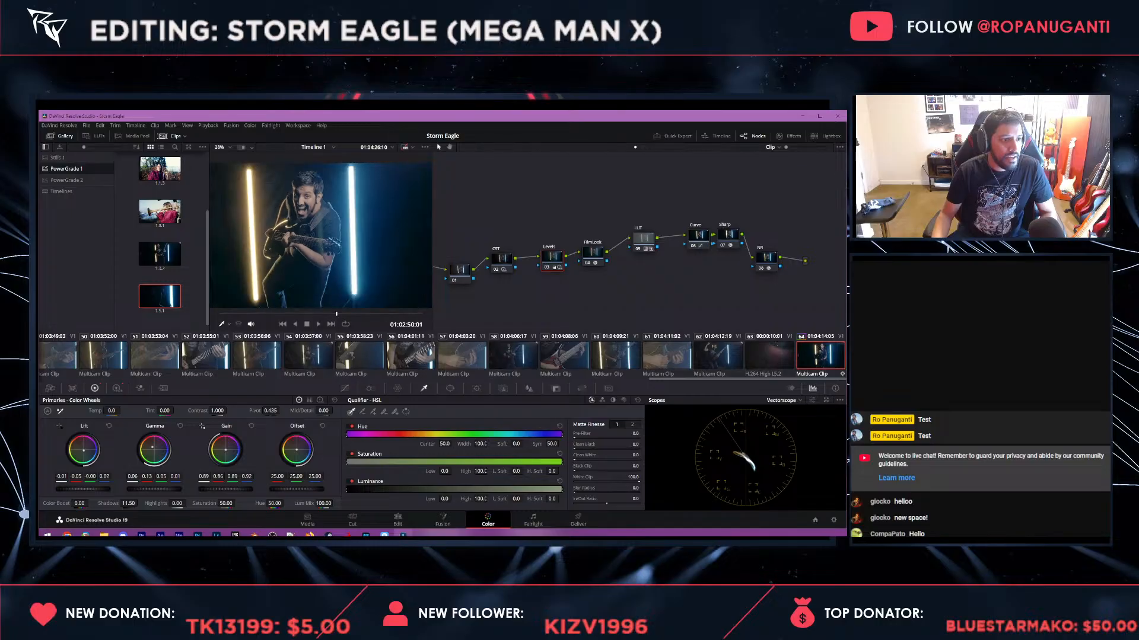
- Compare clip 64 with its grading nodes off and on, first all of them, and also the CST node alone
right_click(298, 245)
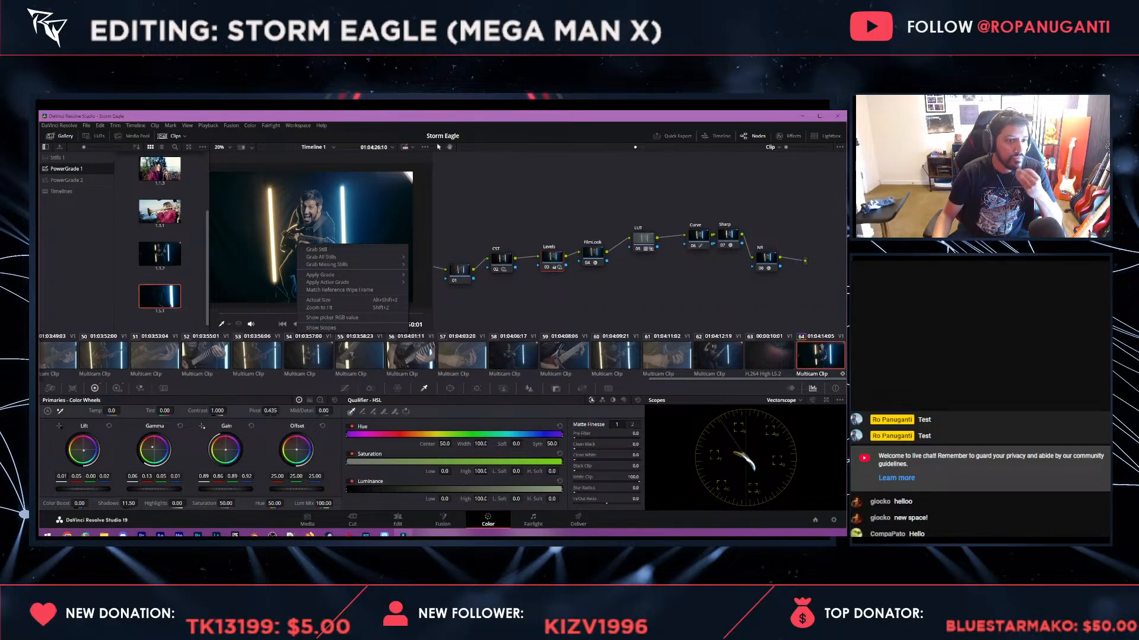
left_click(325, 233)
left_click_drag(629, 193, 810, 291)
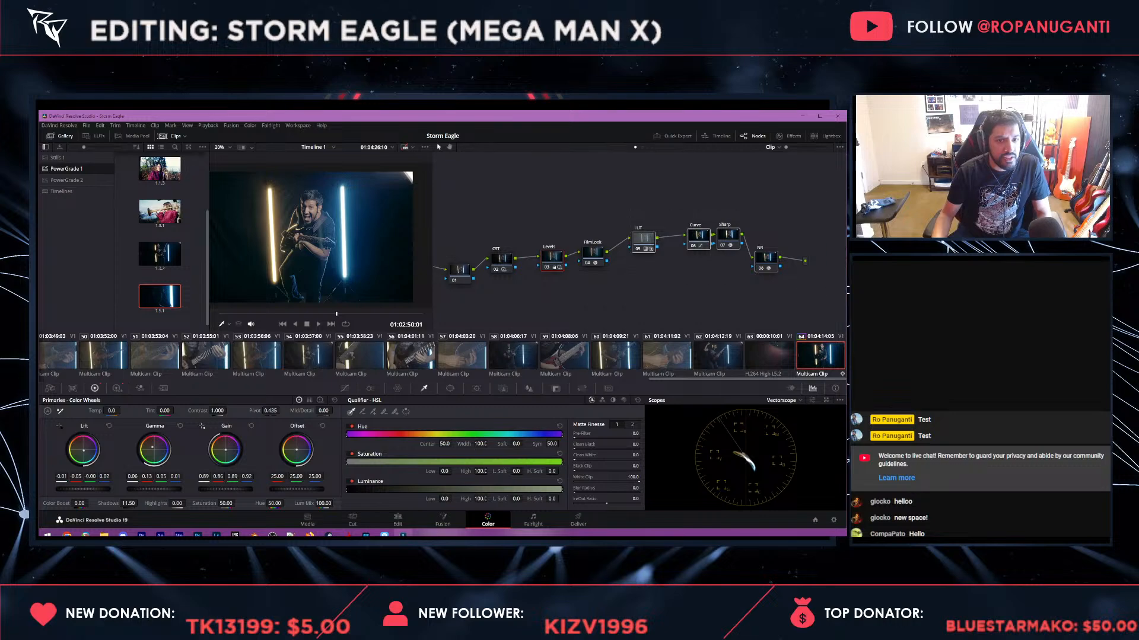
key("ctrl+d")
key("ctrl+d")
left_click(694, 287)
left_click_drag(694, 287, 759, 268)
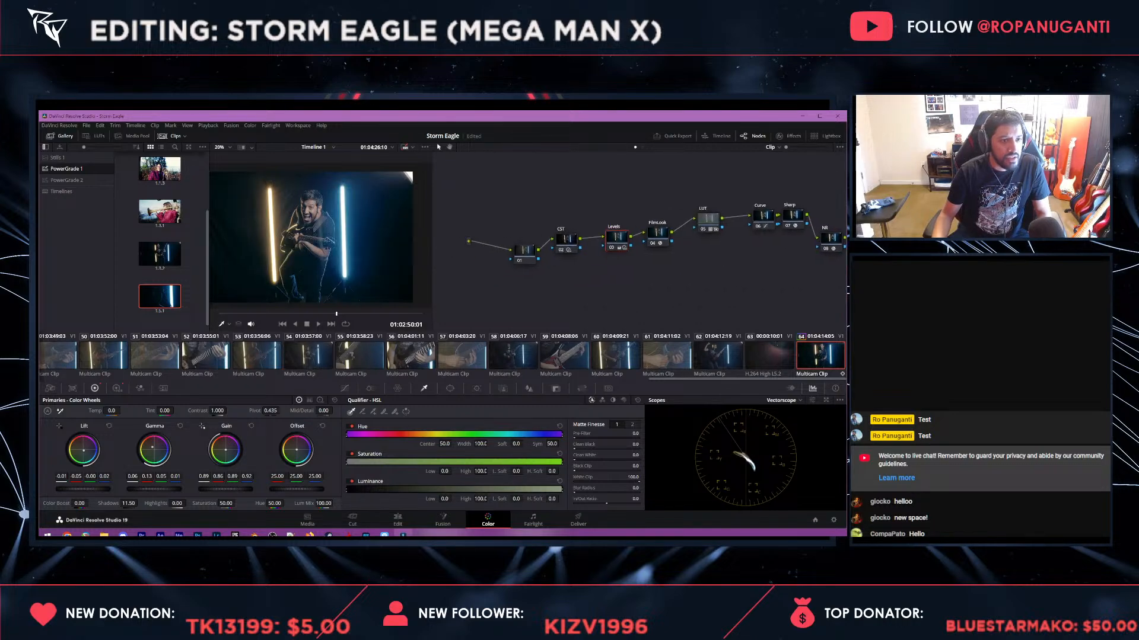
left_click_drag(566, 239, 570, 239)
key("ctrl+d")
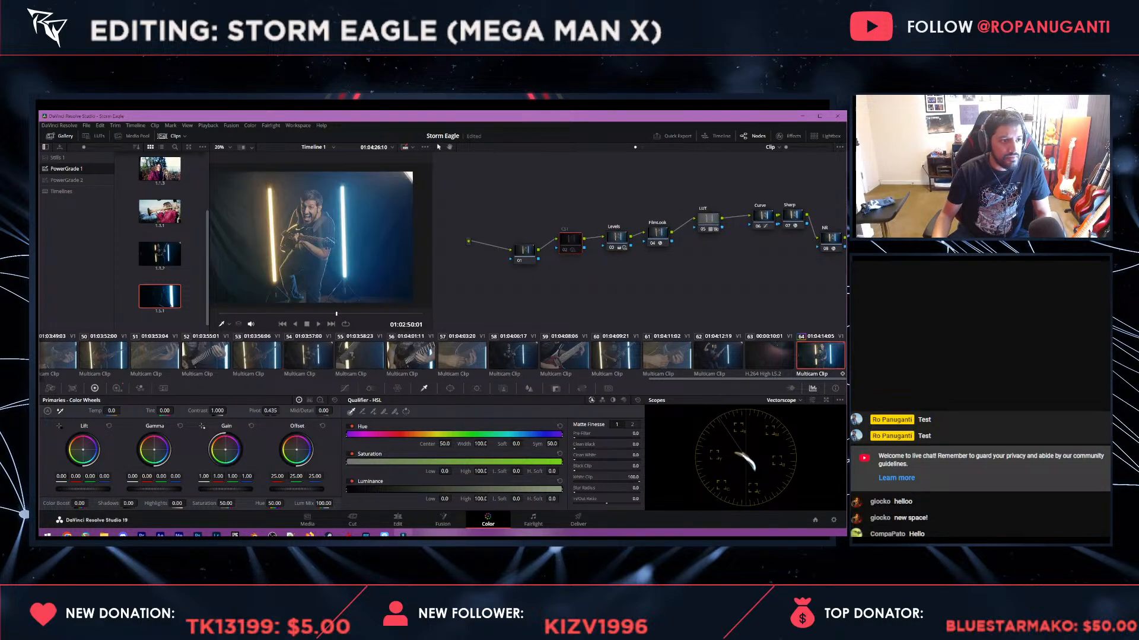
key("ctrl+d")
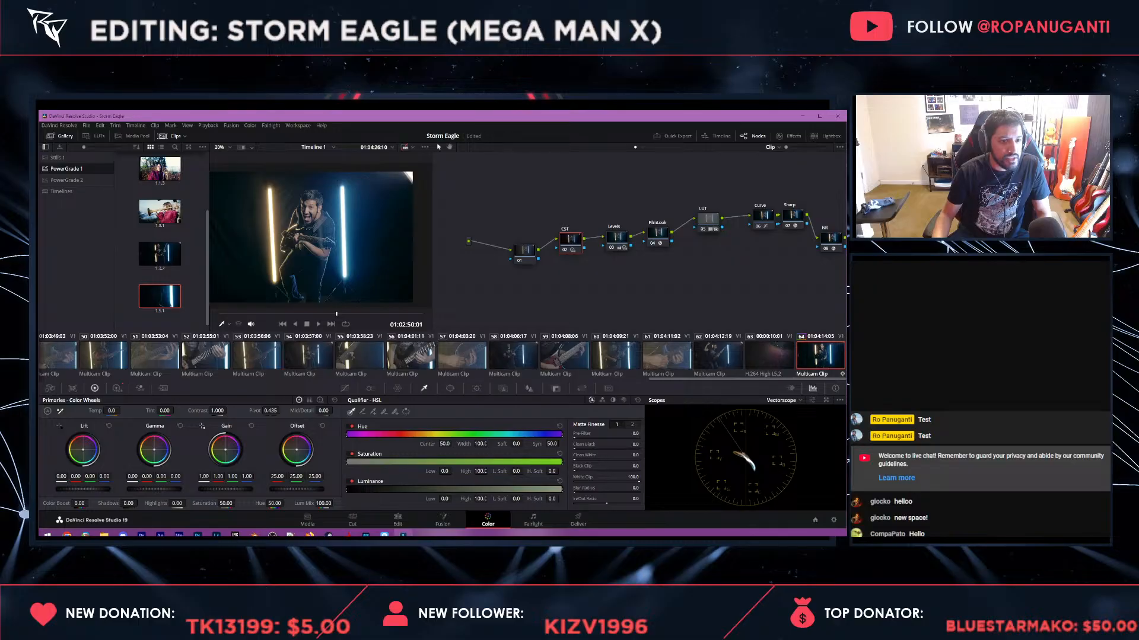
- Save the project and widen the viewer beside the node graph
key("ctrl+s")
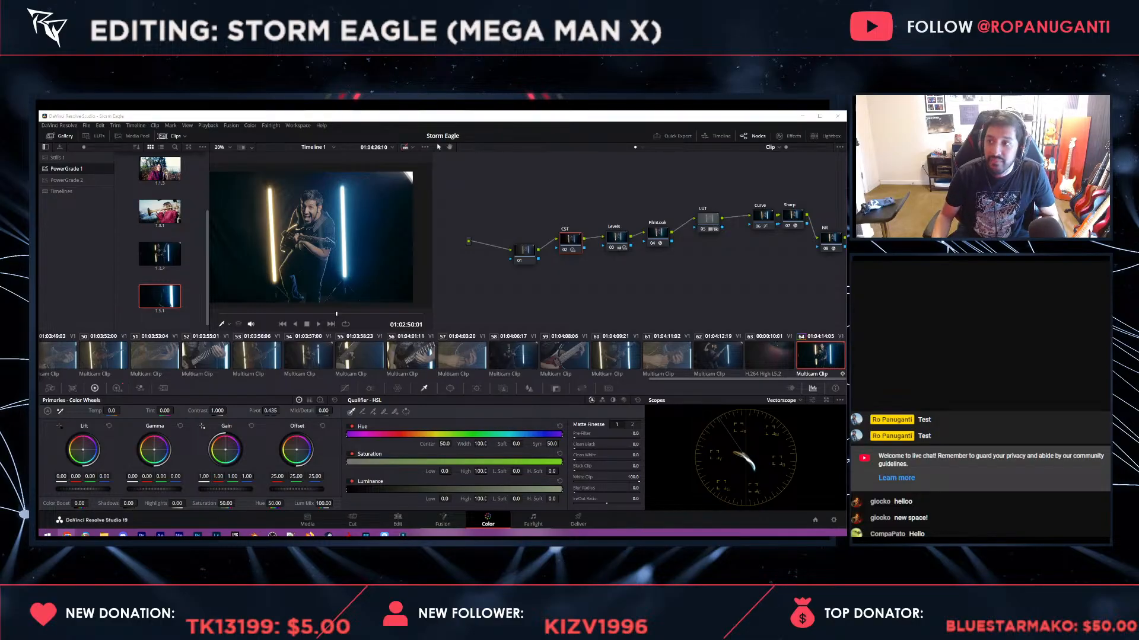
key("alt+Tab")
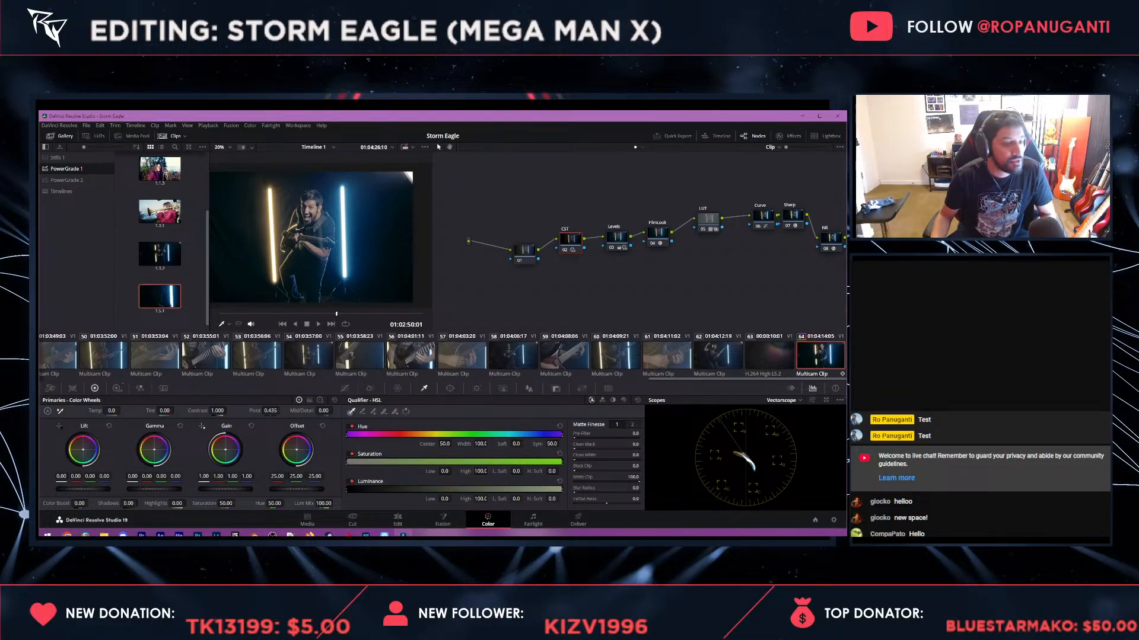
scroll(320, 237, "up", 3)
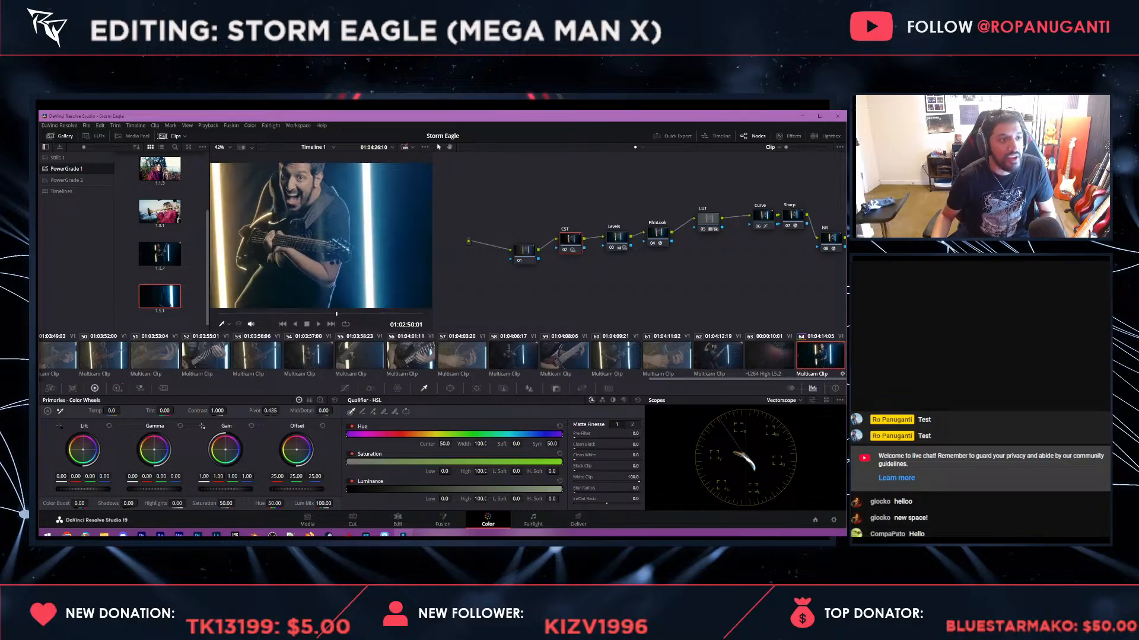
left_click_drag(432, 237, 581, 238)
scroll(395, 237, "down", 2)
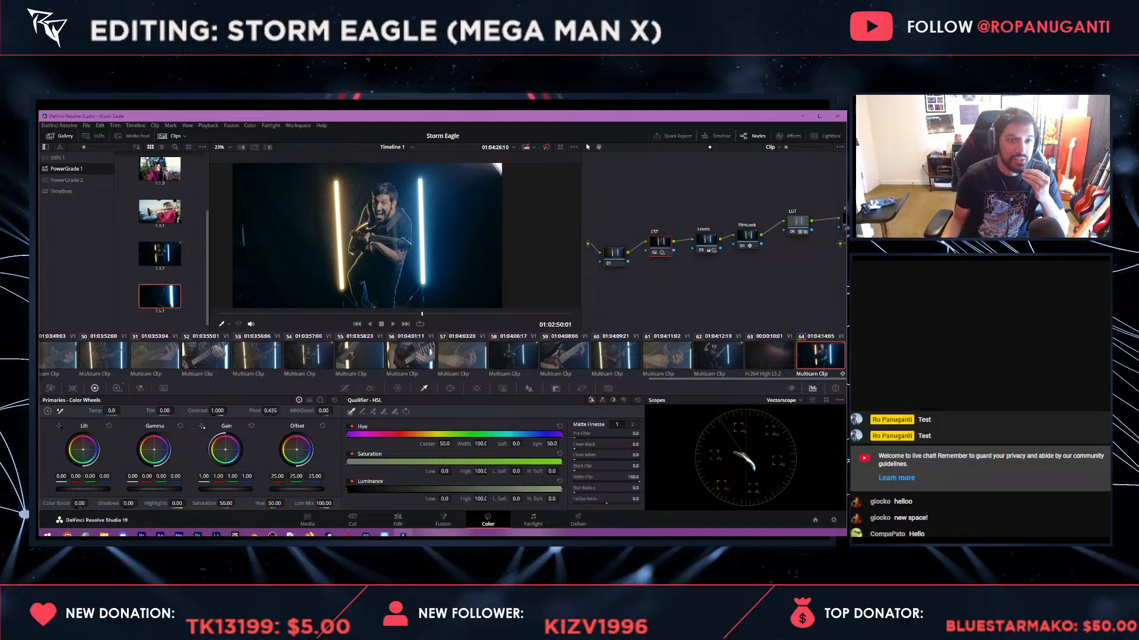
left_click_drag(714, 284, 706, 284)
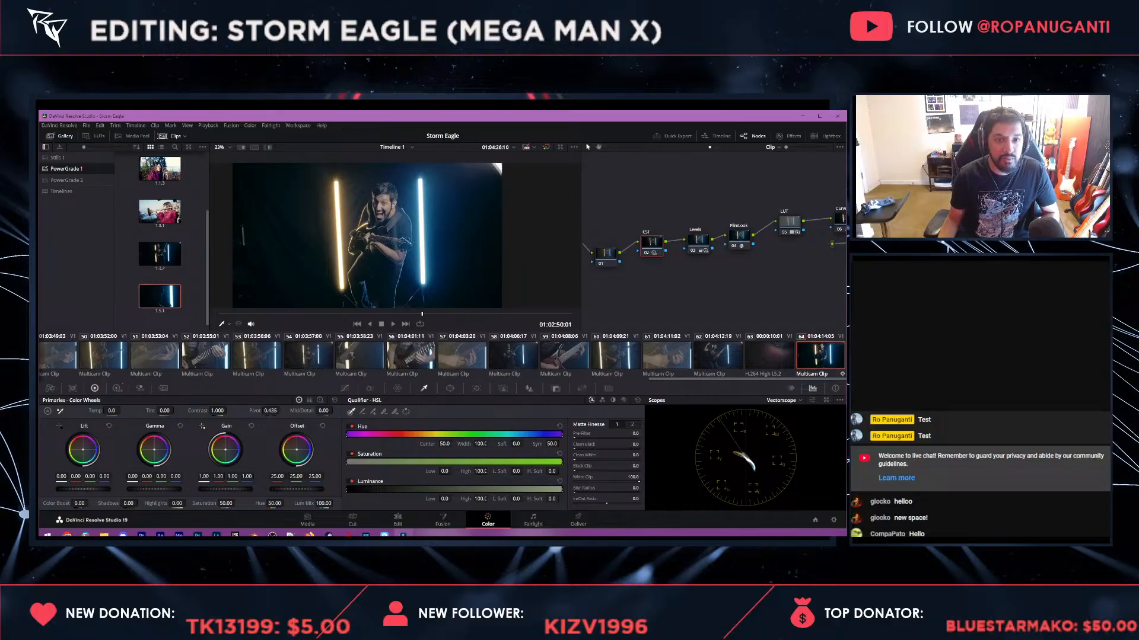
scroll(714, 279, "down", 1)
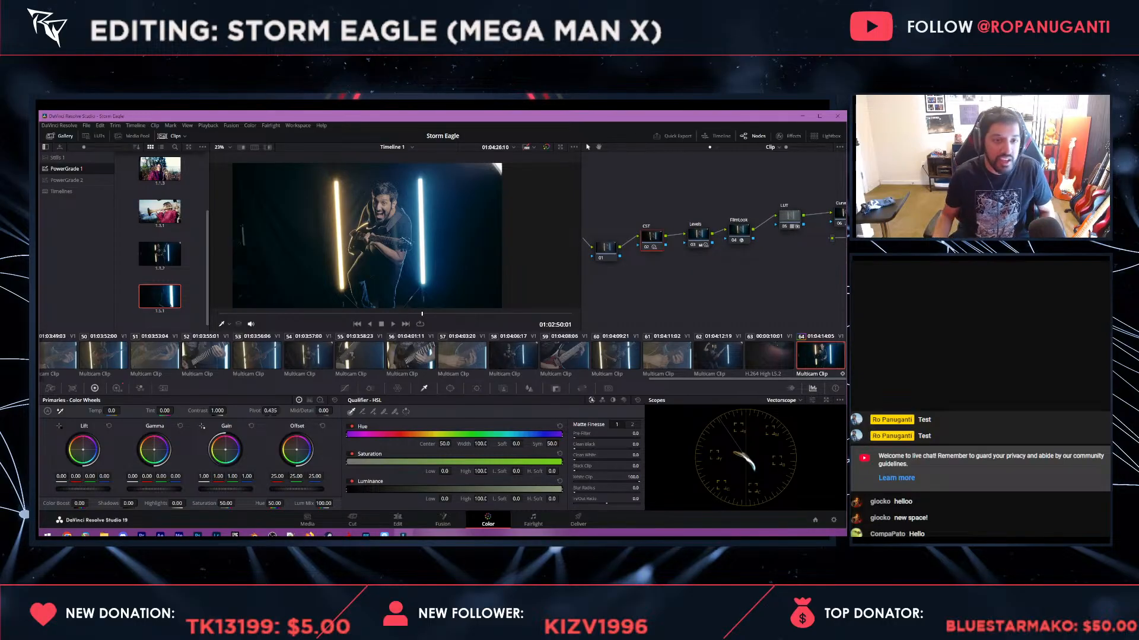
left_click_drag(714, 279, 679, 296)
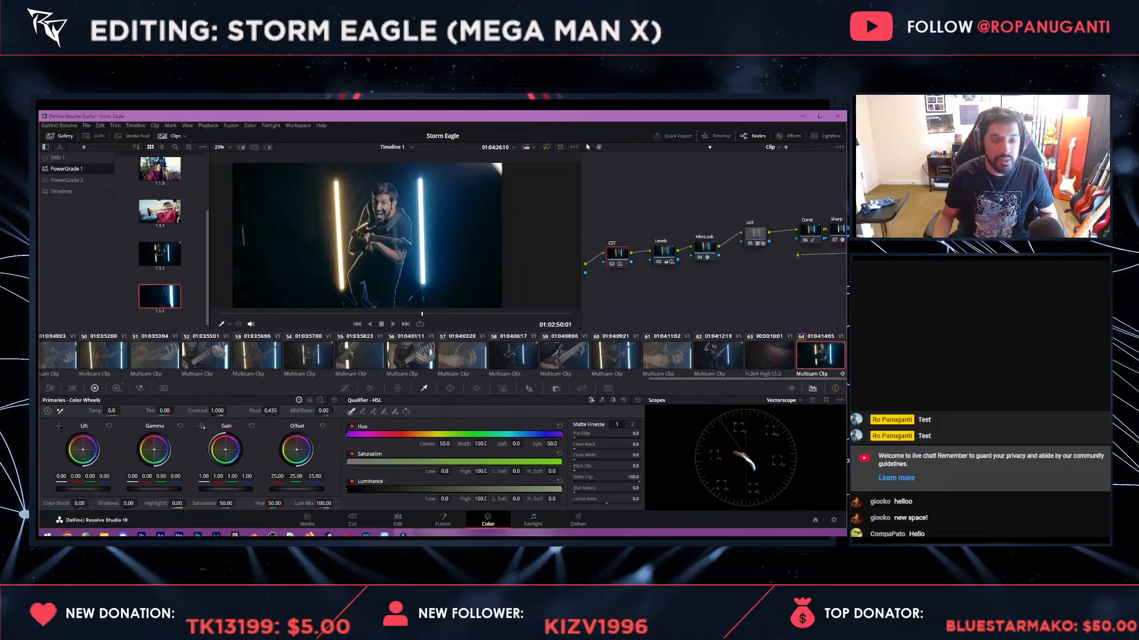
scroll(360, 211, "up", 1)
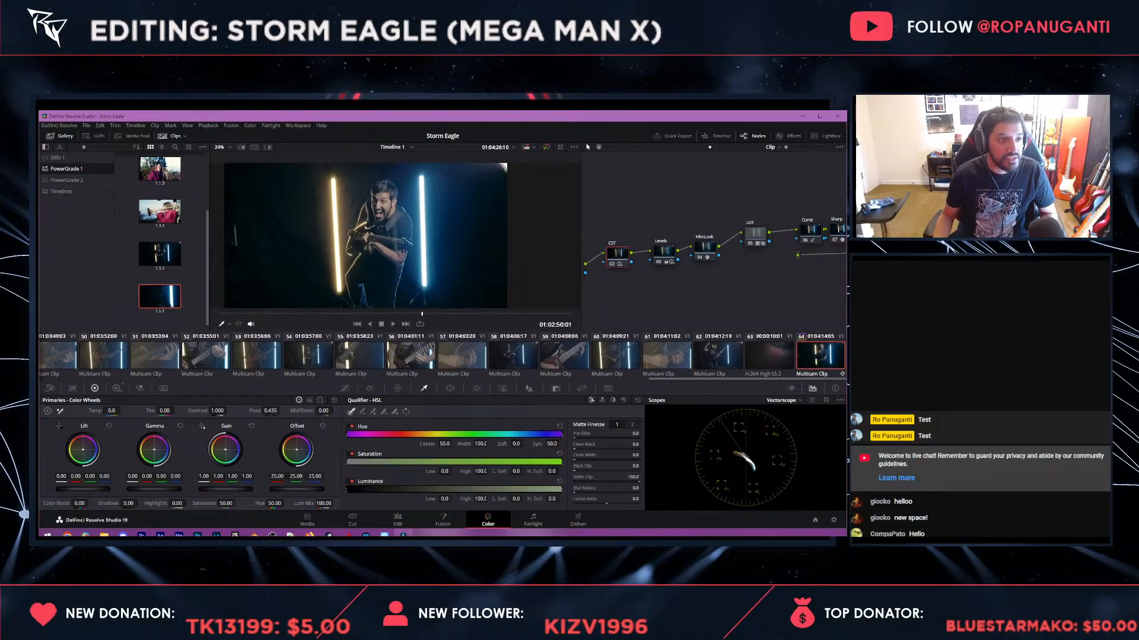
- Grab a still of the graded frame into PowerGrade 1 and export it
right_click(360, 211)
left_click(378, 215)
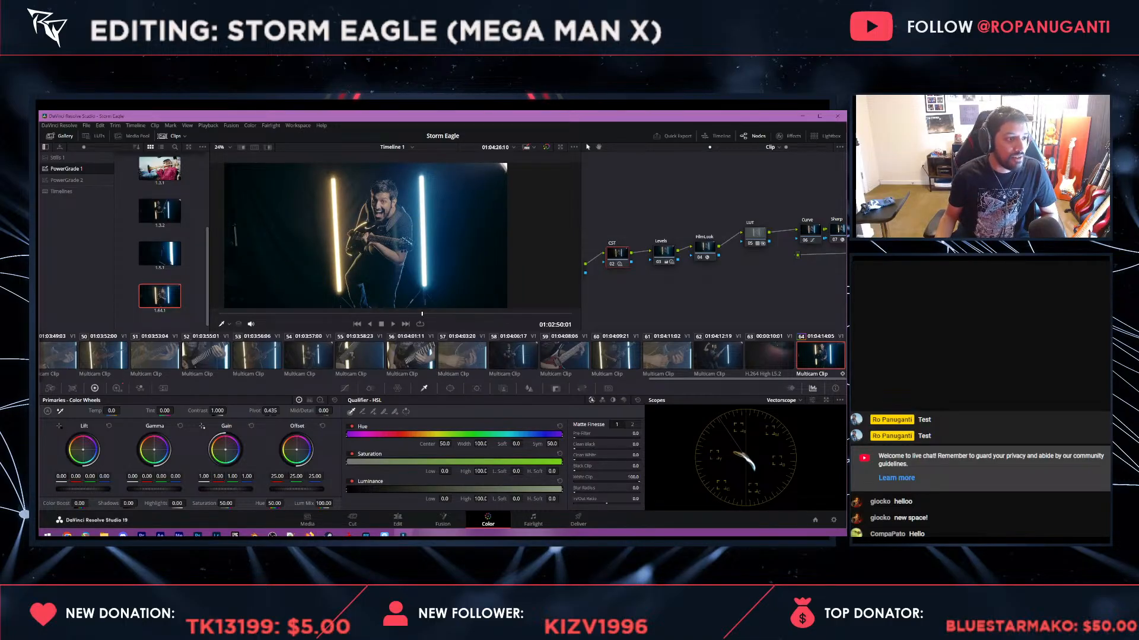
right_click(160, 295)
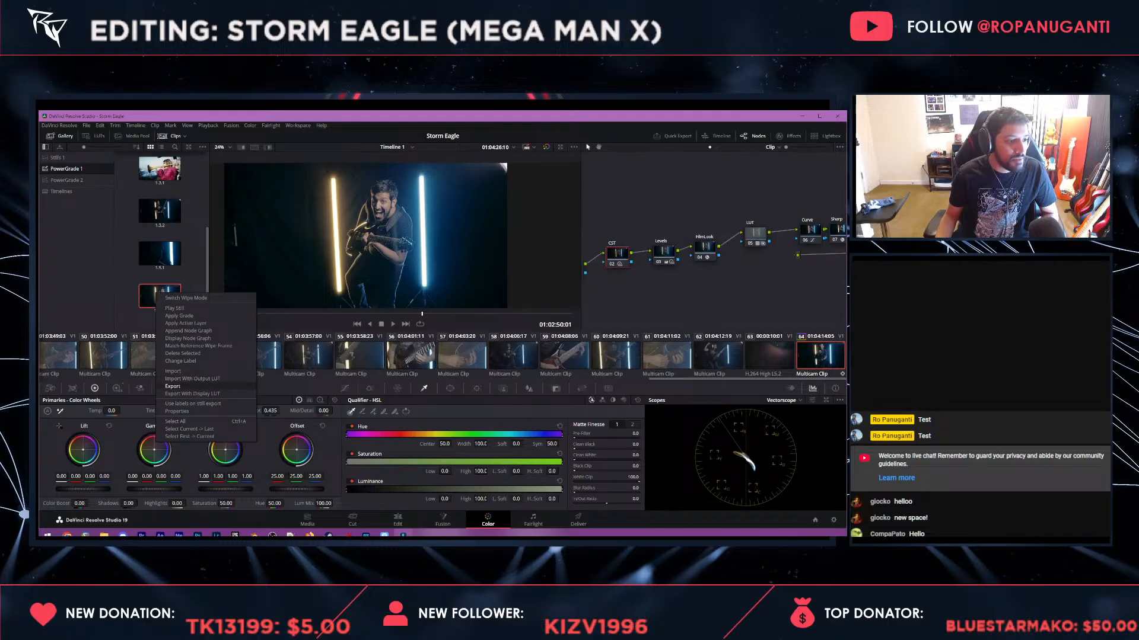
left_click(172, 386)
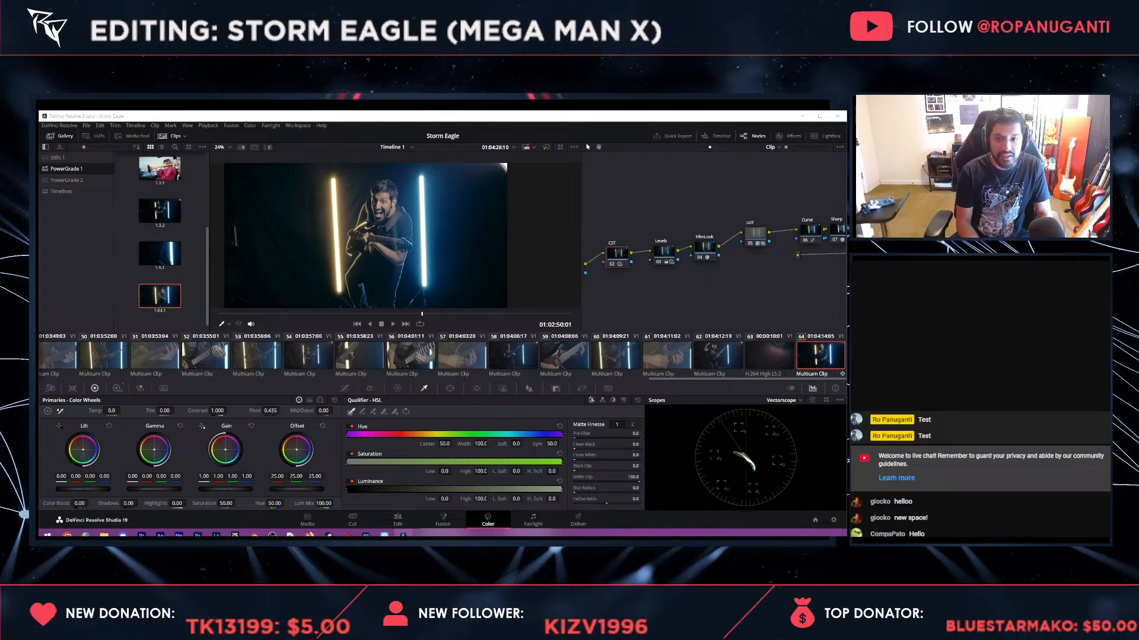
key("alt+Tab")
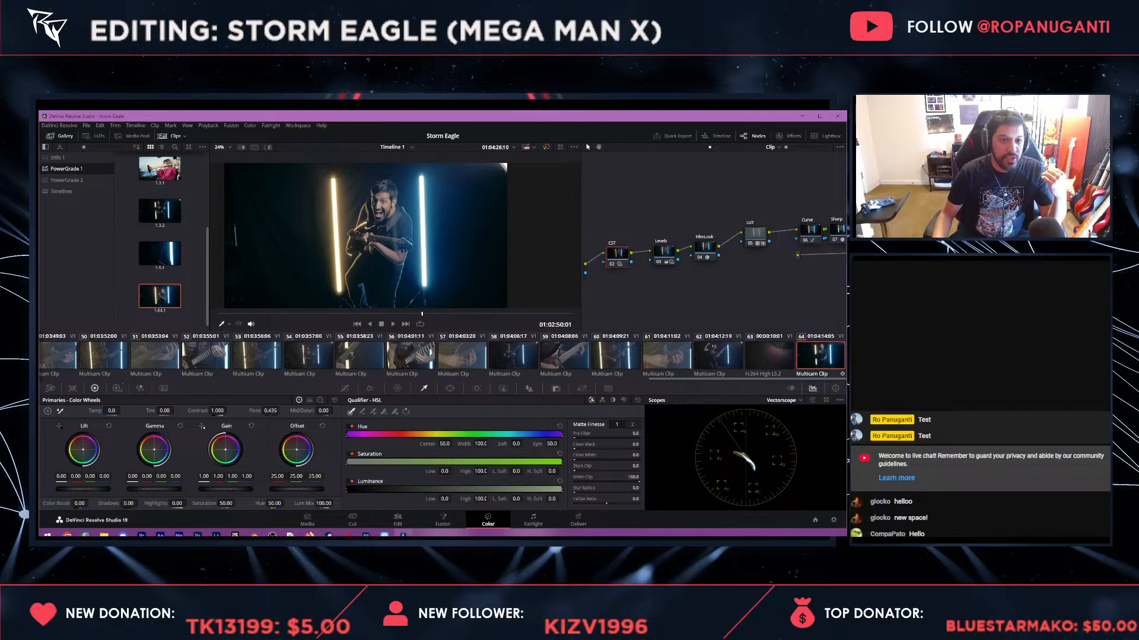
- Return to the Edit page, hide the effects library and play the timeline from its start
scroll(713, 243, "down", 1)
left_click_drag(712, 279, 769, 271)
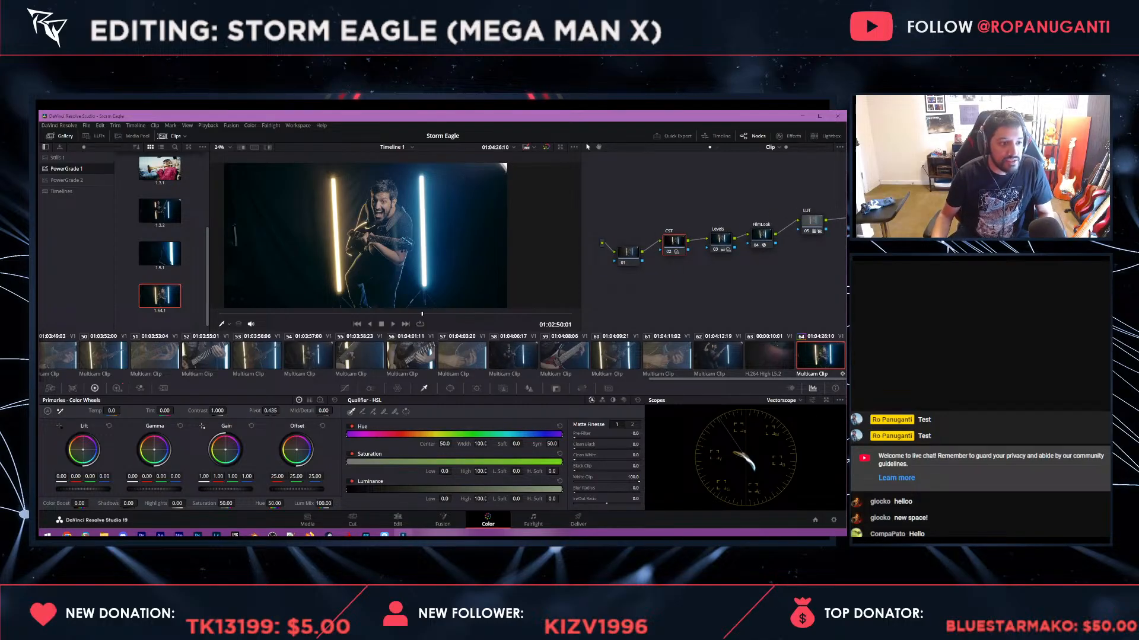
left_click(397, 520)
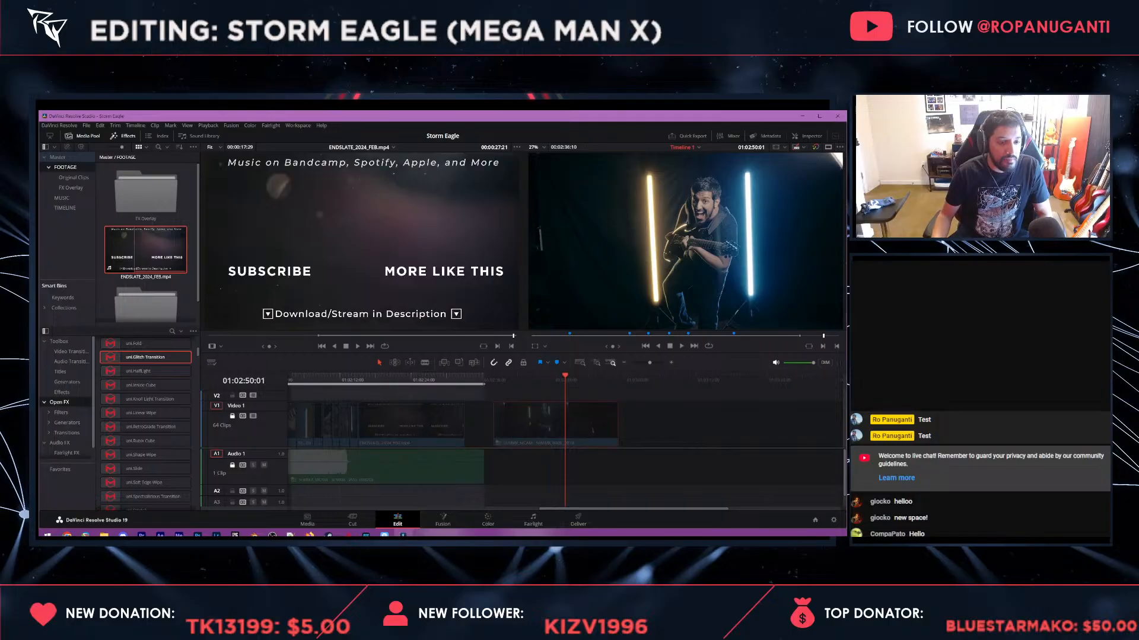
key("Home")
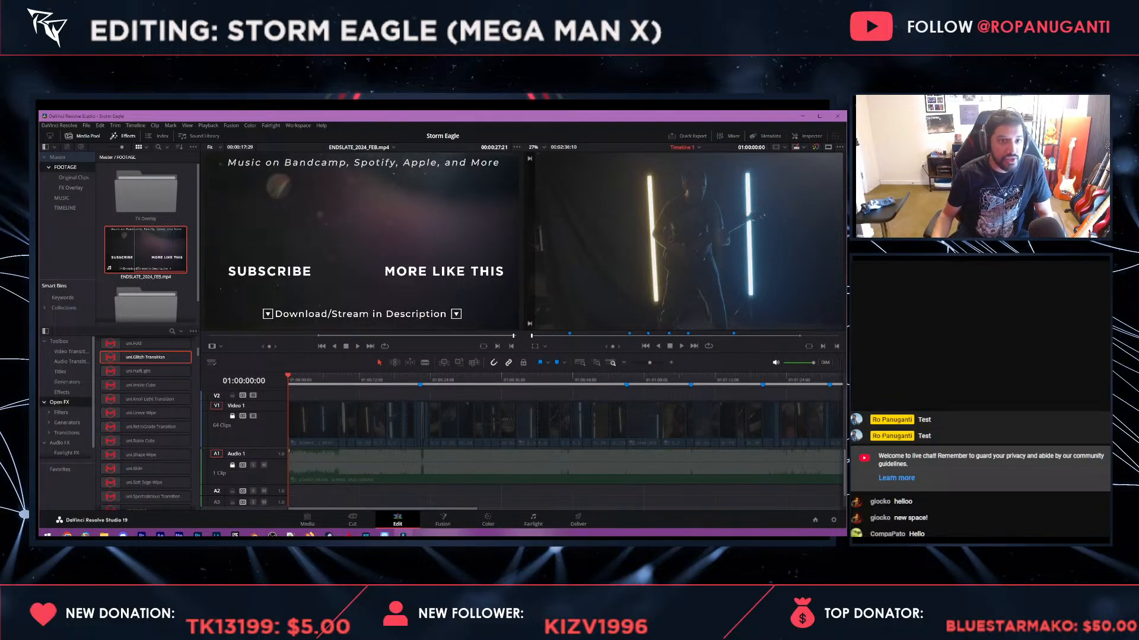
key("ctrl+minus")
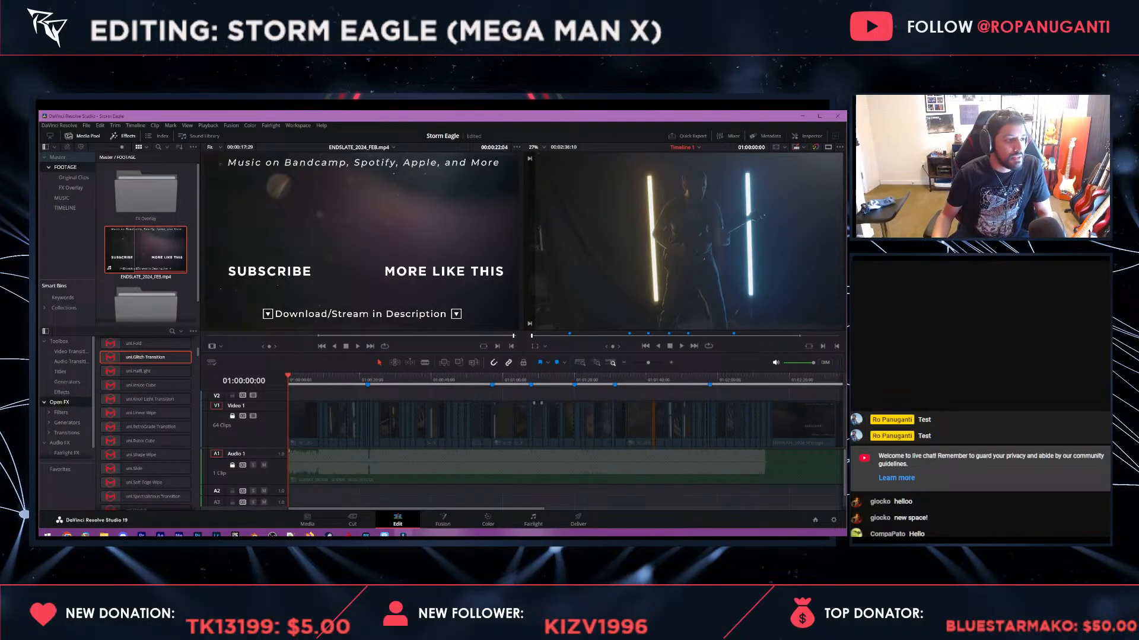
left_click(123, 136)
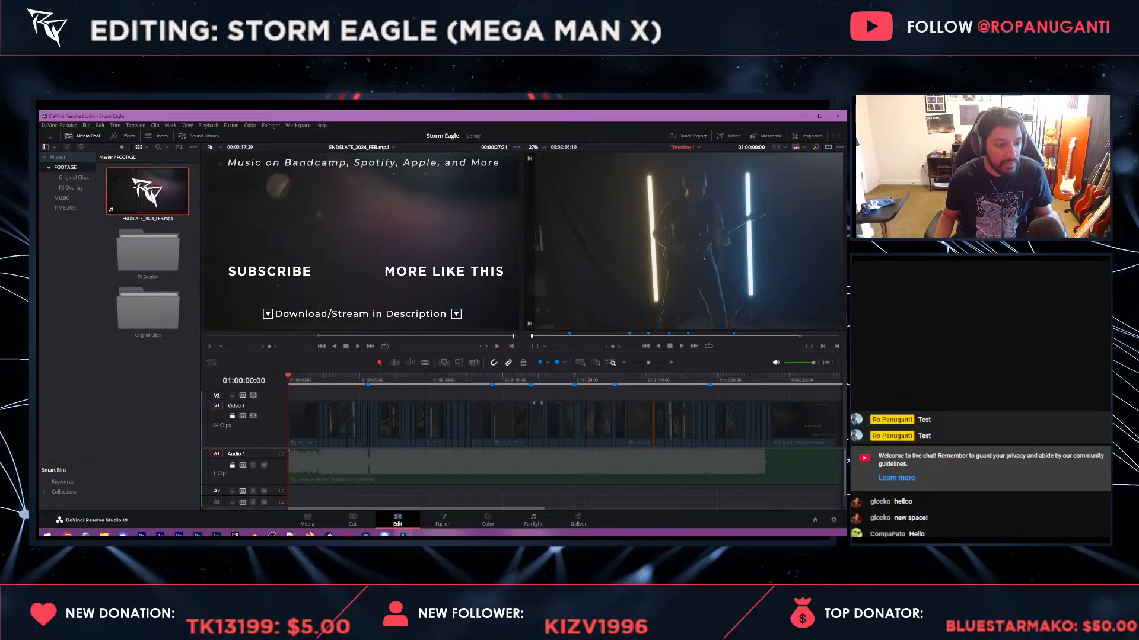
key("space")
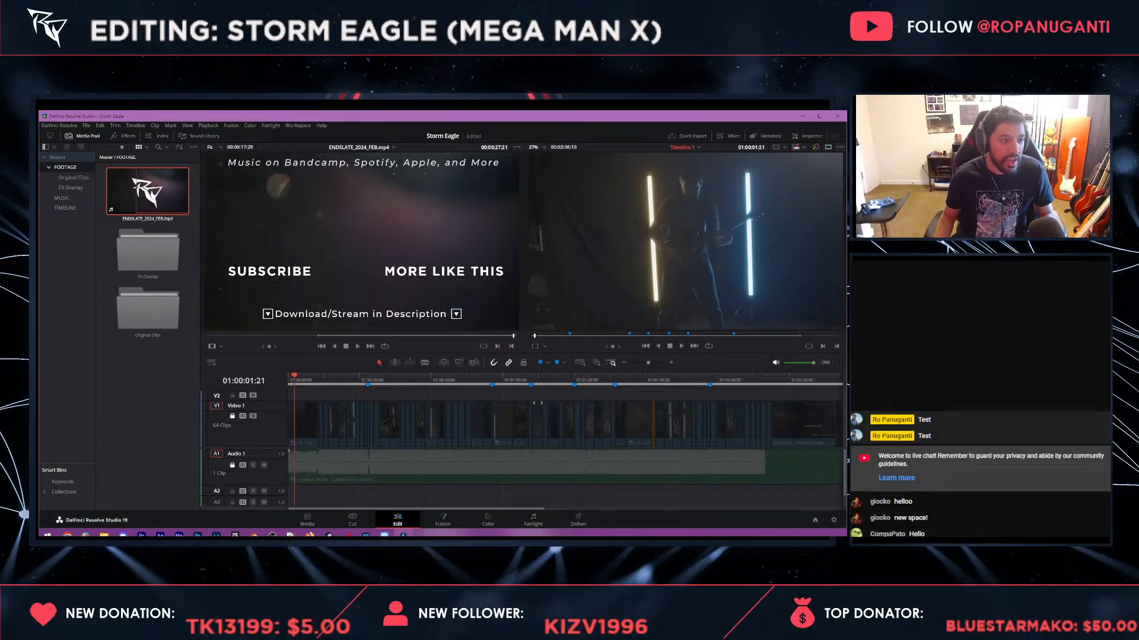
- Open the SEMMX_MCAM multicam clip from the TIMELINE bin in the timeline
left_click(64, 208)
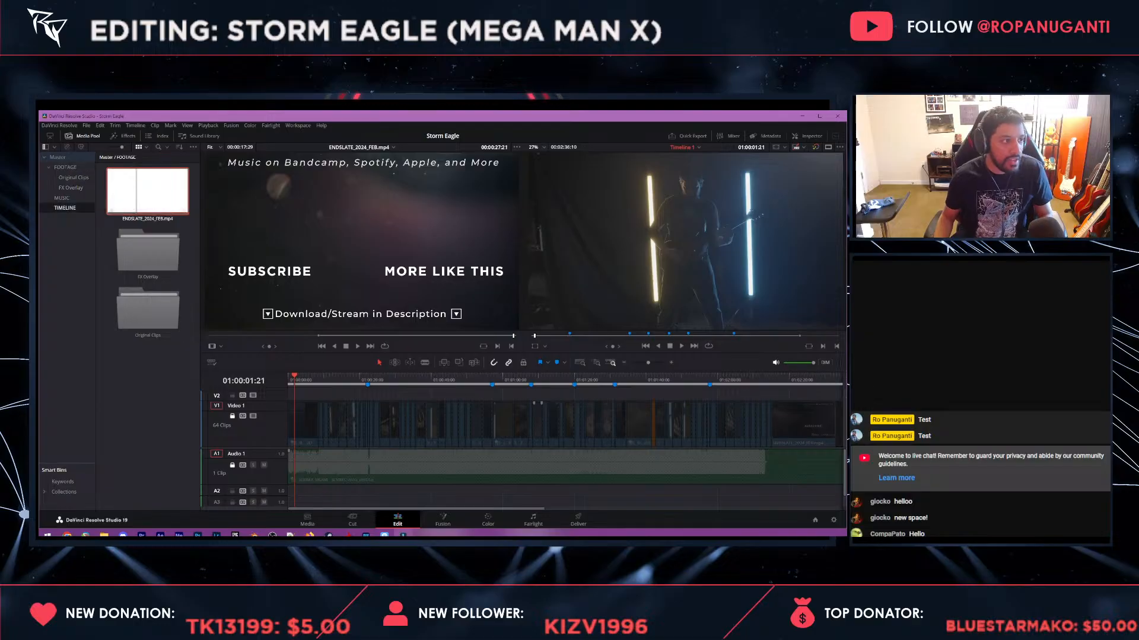
double_click(147, 191)
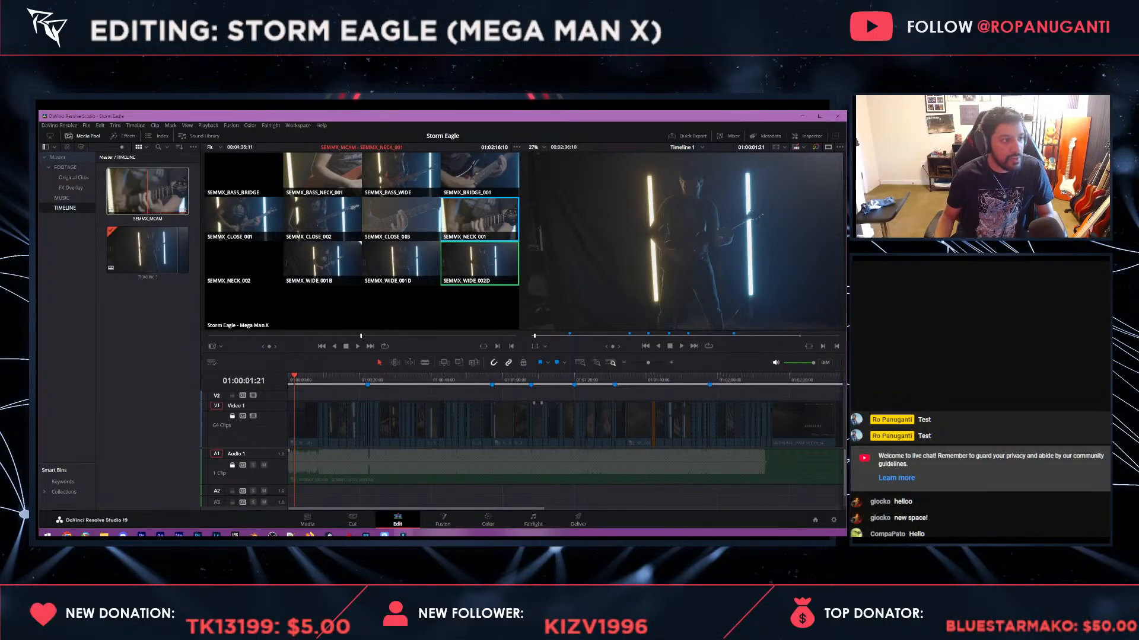
right_click(149, 198)
left_click(177, 224)
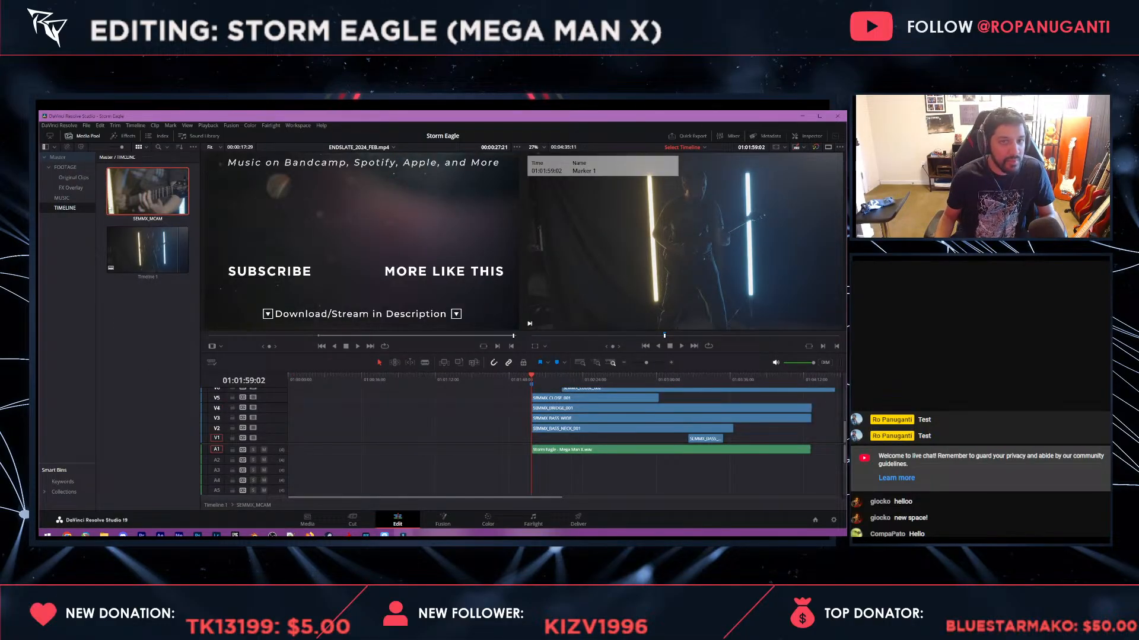
- Switch to a single viewer and enlarge the video track area to show the multicam's angle tracks
left_click(828, 147)
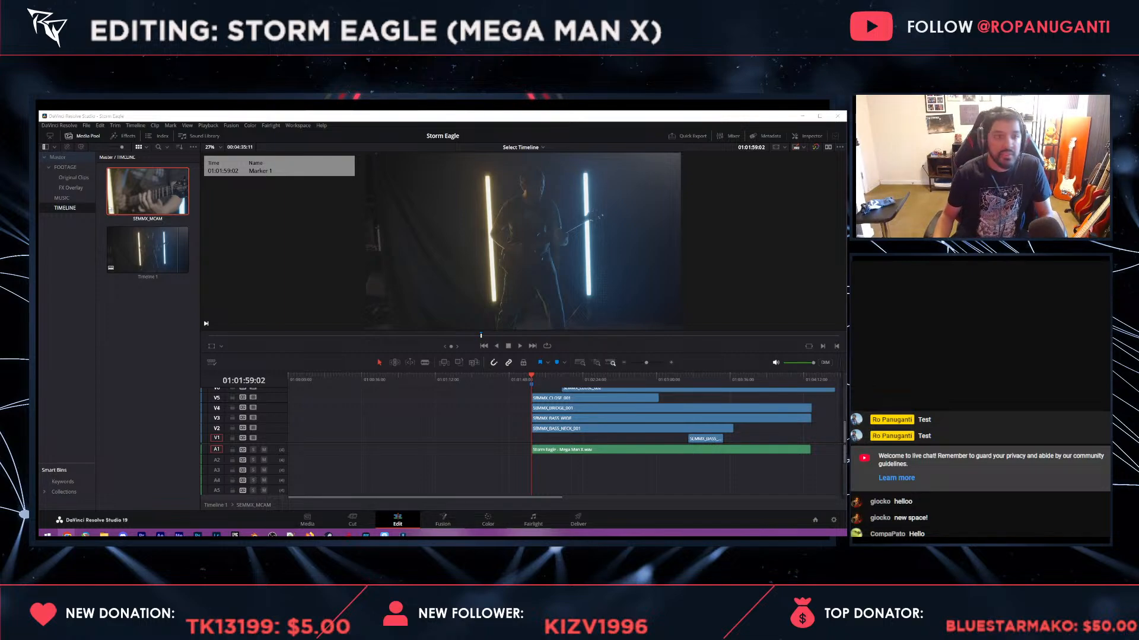
key("alt+Tab")
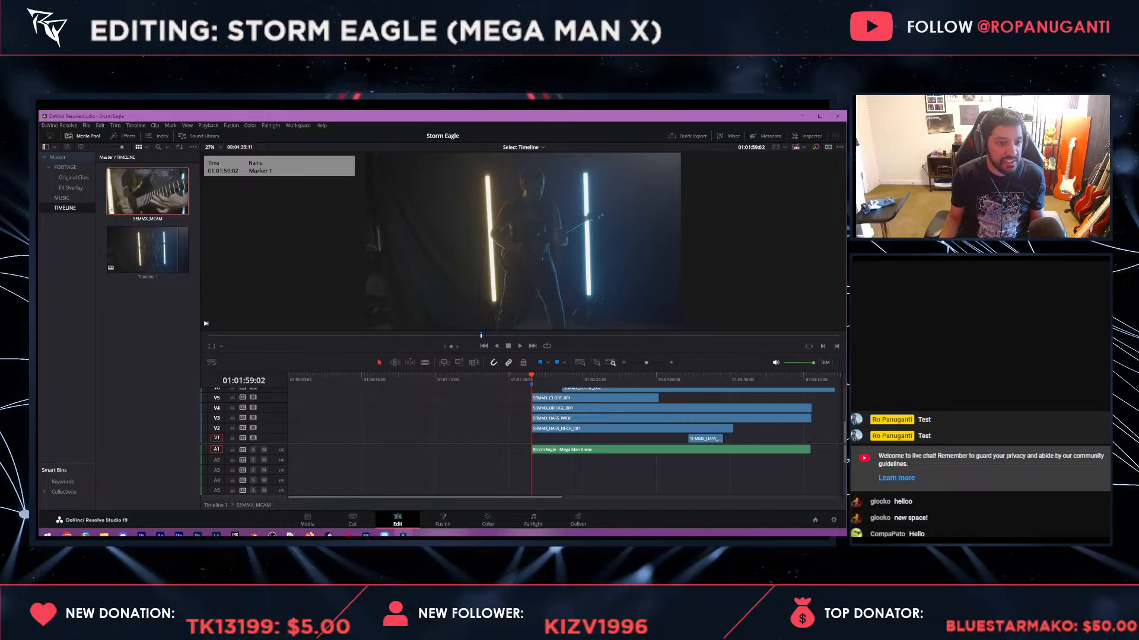
scroll(533, 415, "up", 3)
scroll(534, 415, "right", 3)
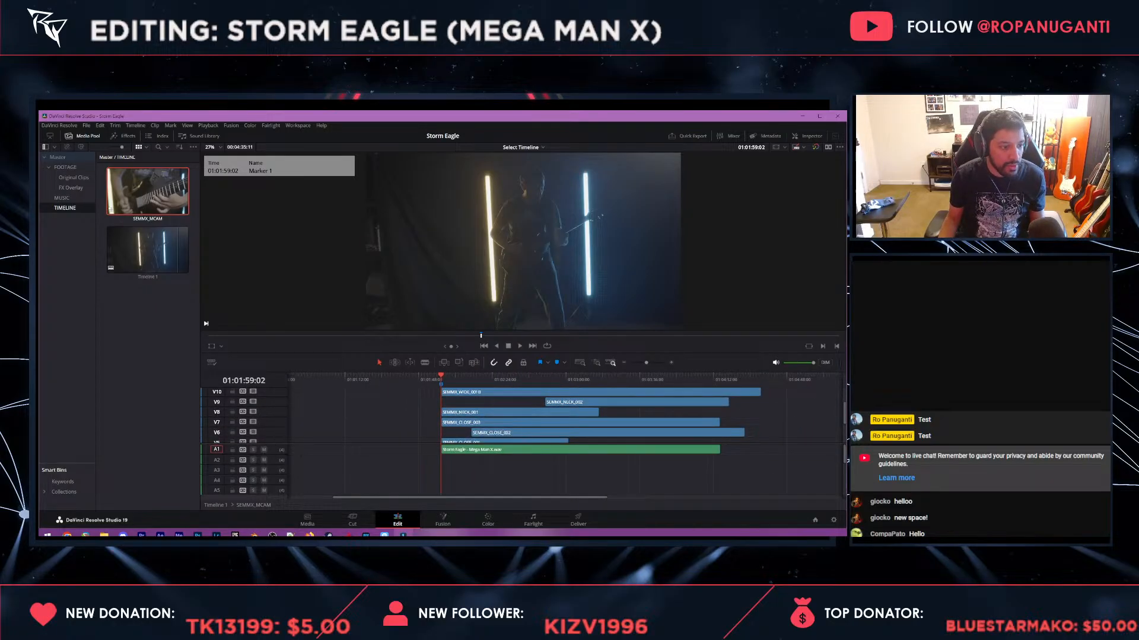
left_click_drag(380, 445, 379, 478)
scroll(533, 427, "down", 1)
scroll(534, 427, "right", 1)
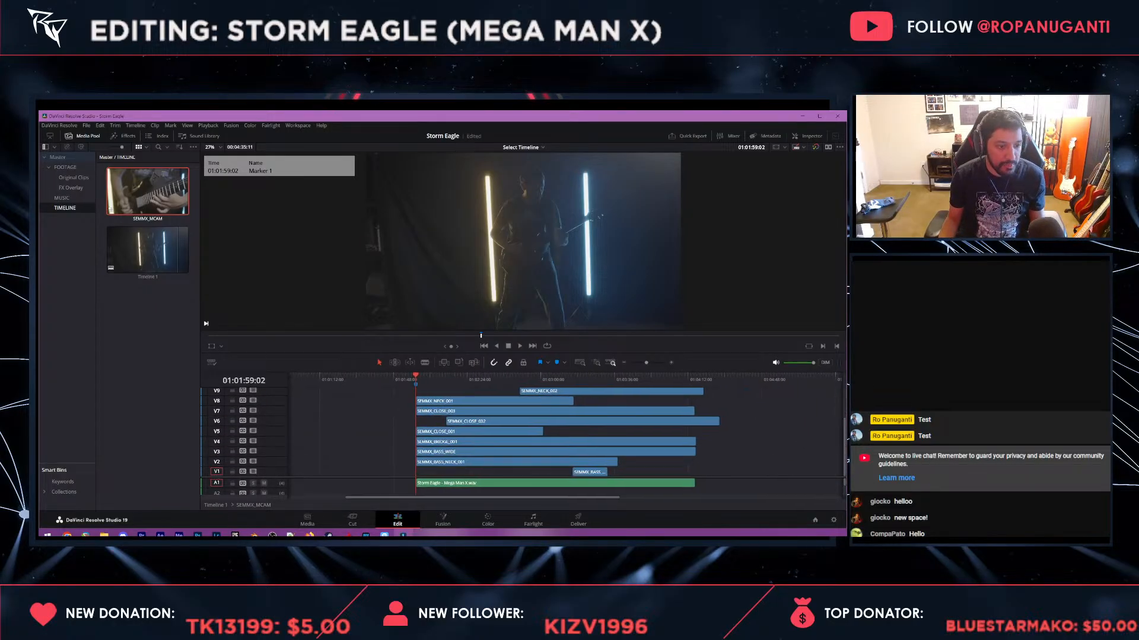
- Select the wide-angle clip on track V12 with the playhead at 01:02:16:09 and open it on the Color page
scroll(533, 427, "up", 2)
left_click(460, 379)
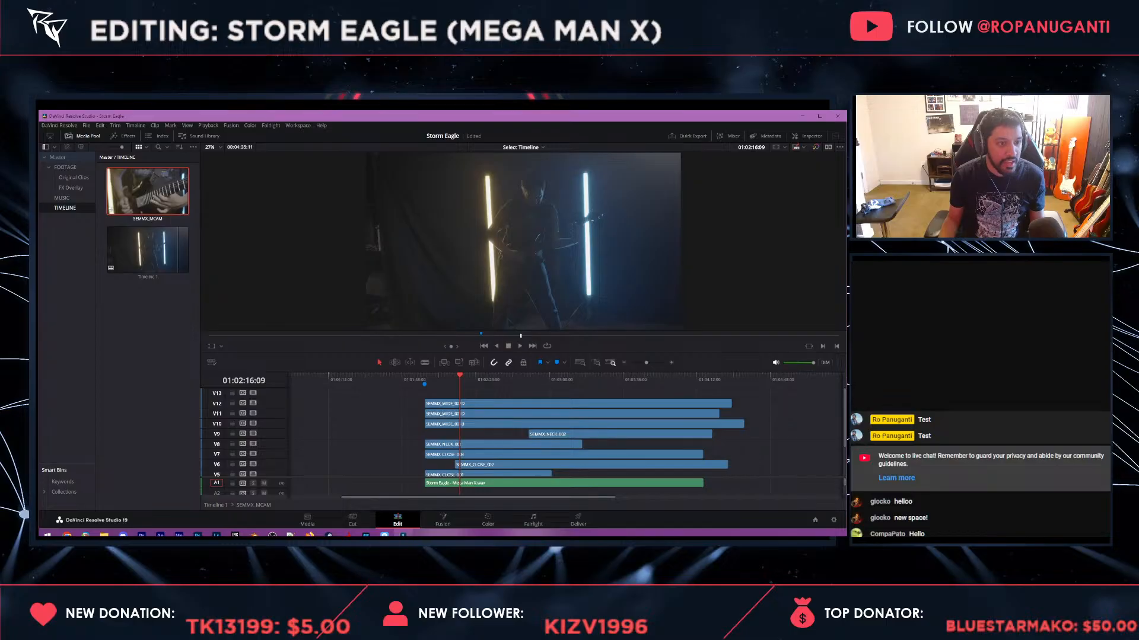
left_click(534, 404)
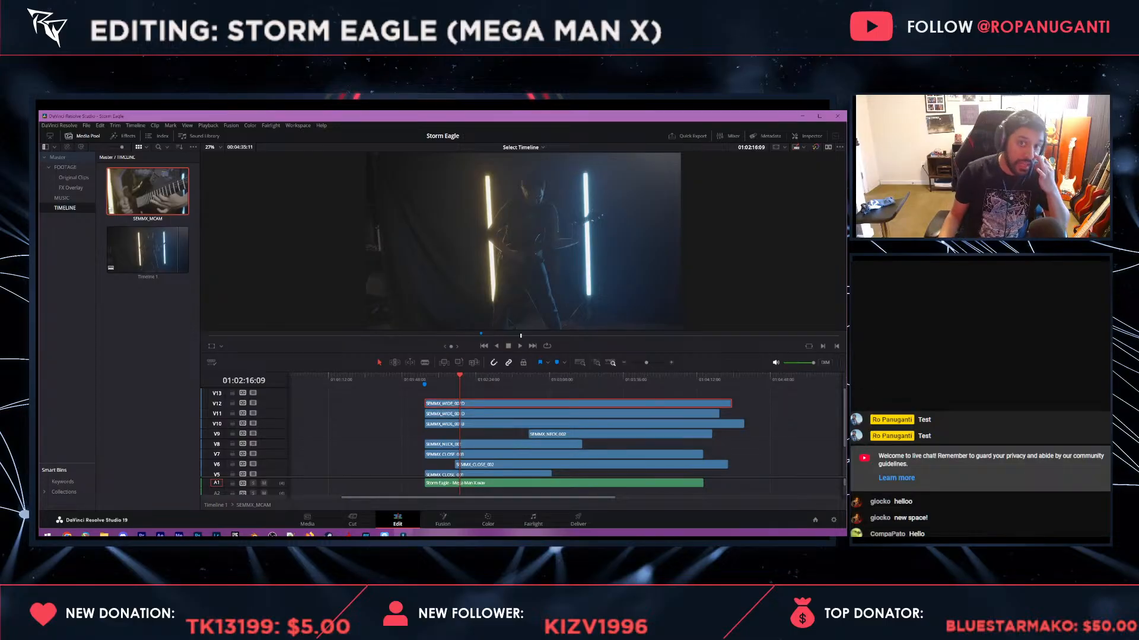
left_click(797, 147)
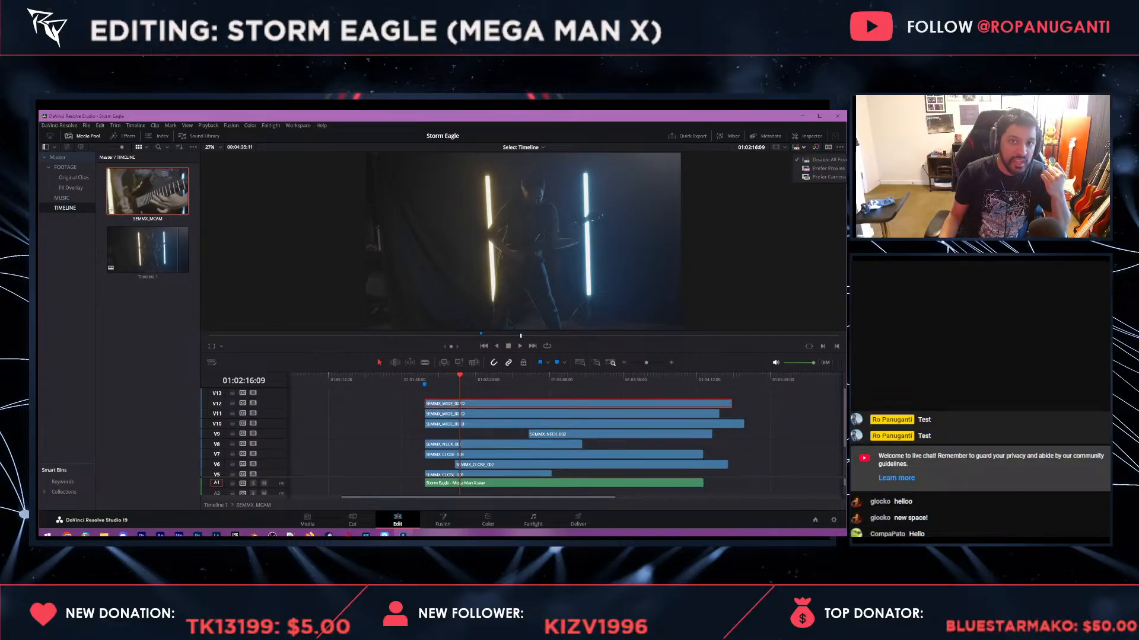
key("Escape")
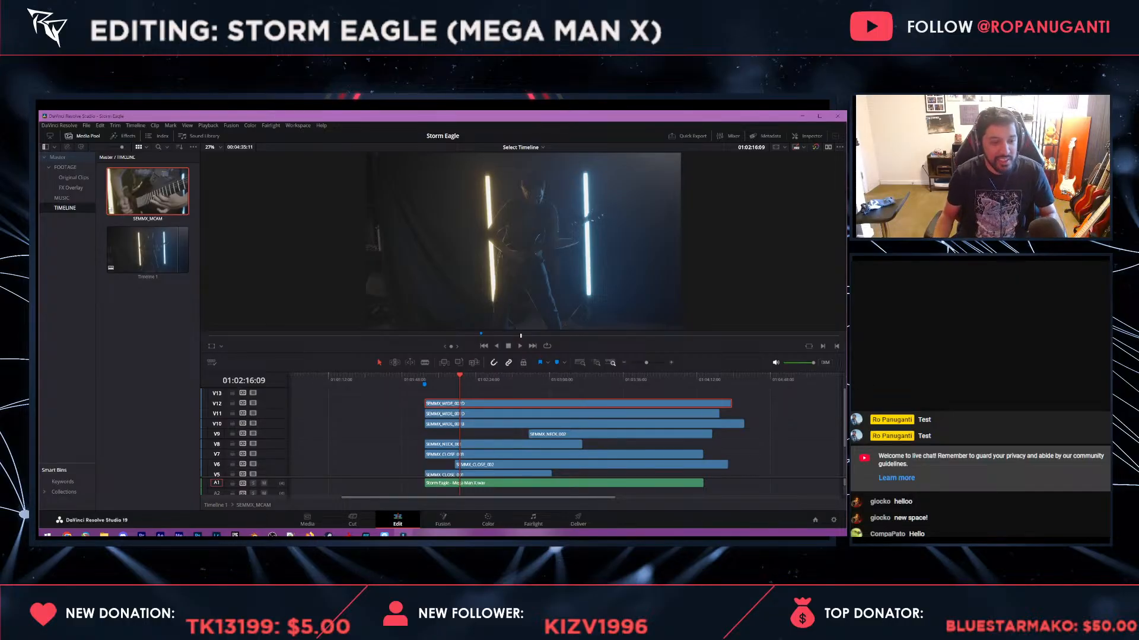
key("shift+6")
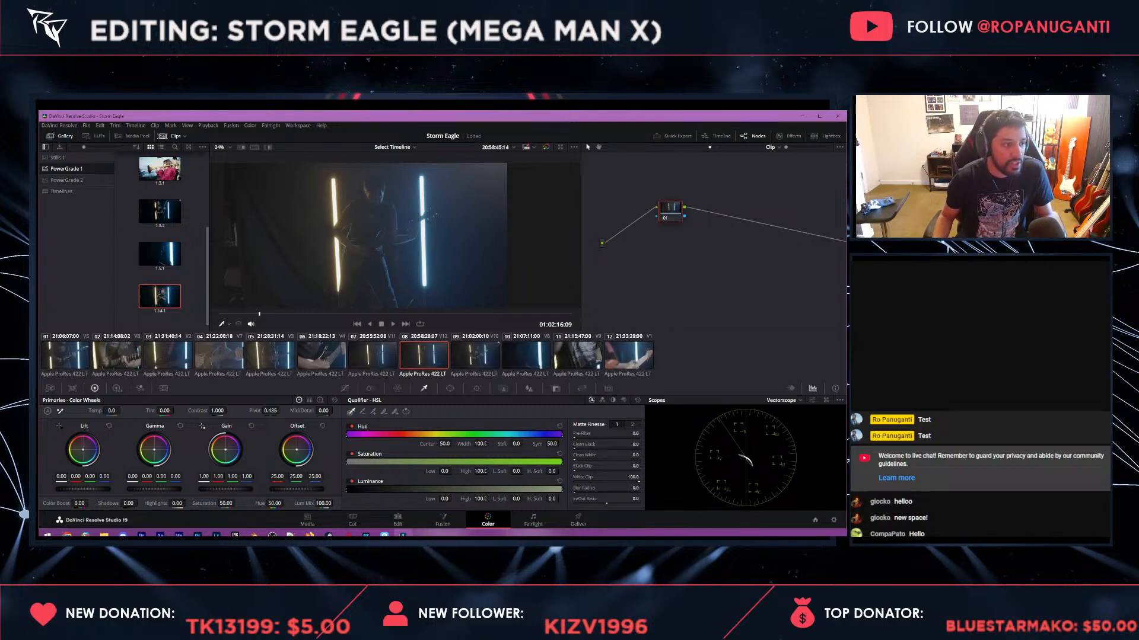
right_click(159, 300)
left_click(178, 323)
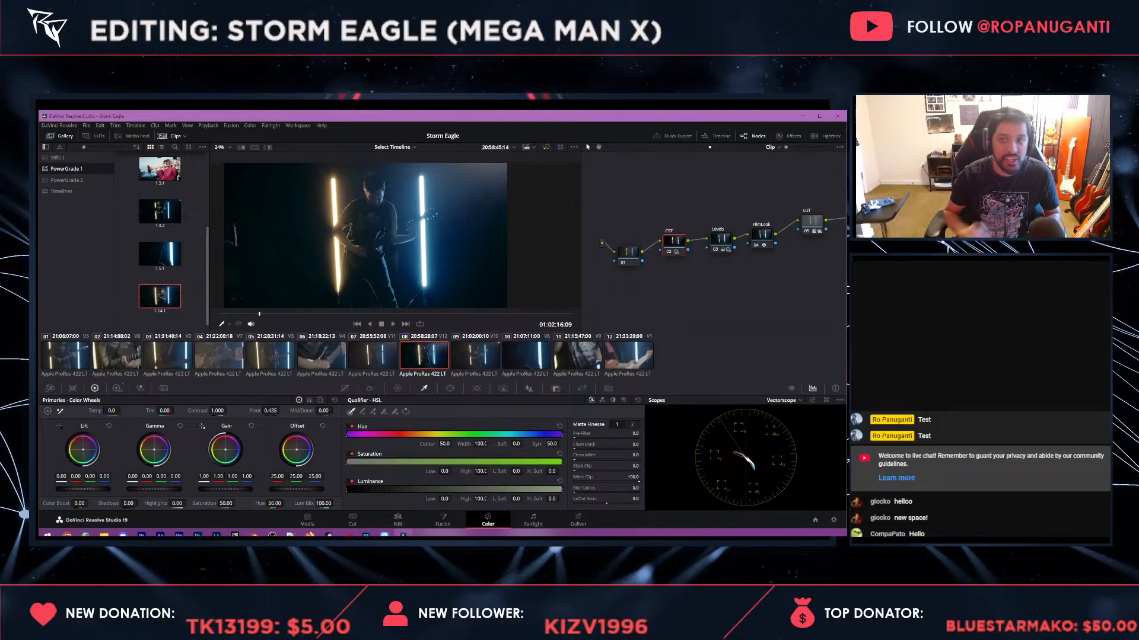
key("ctrl+z")
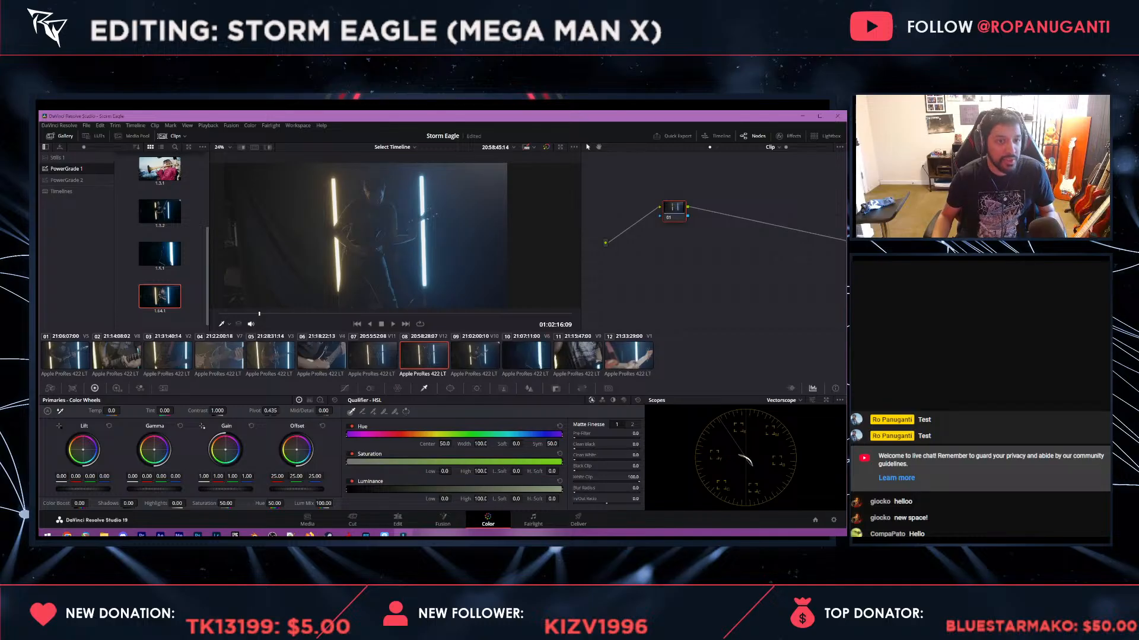
- Apply the grade of the last still in PowerGrade 1 to clip 08
scroll(395, 236, "down", 1)
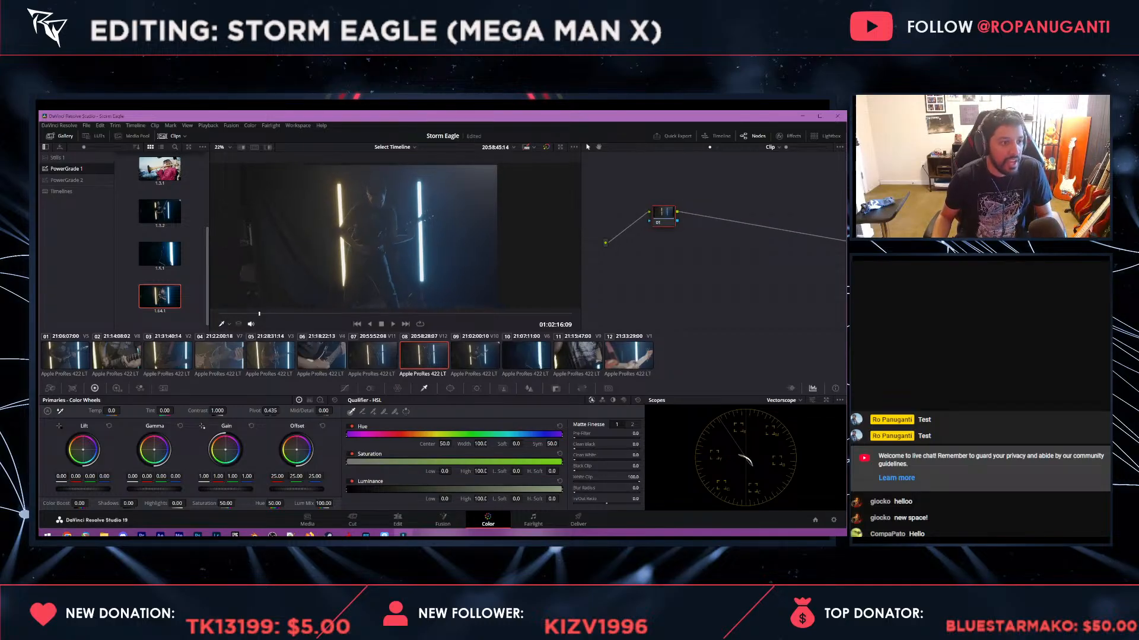
left_click_drag(395, 236, 424, 232)
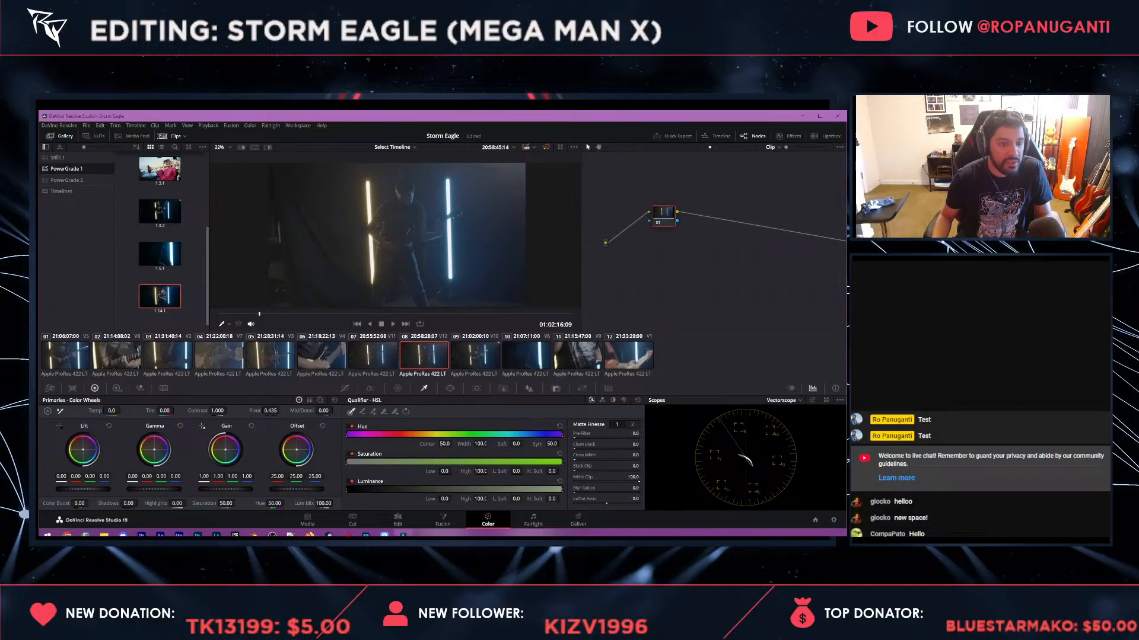
right_click(169, 295)
left_click(191, 320)
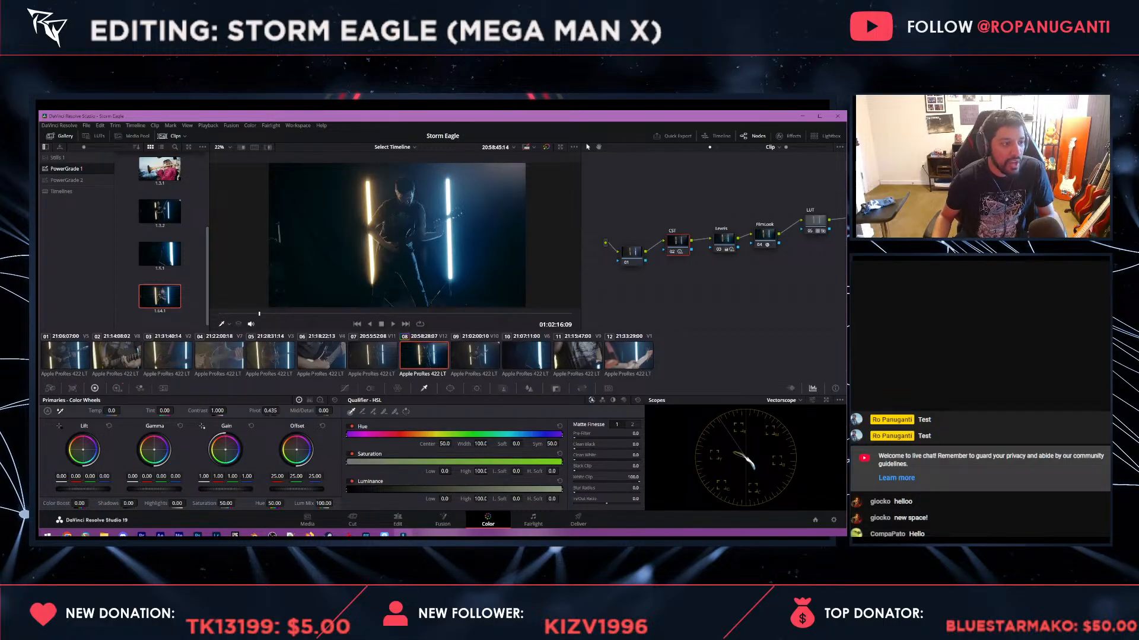
- Browse the gallery albums and review the saved stills in PowerGrade 2, then bring back the clip thumbnails
left_click(171, 136)
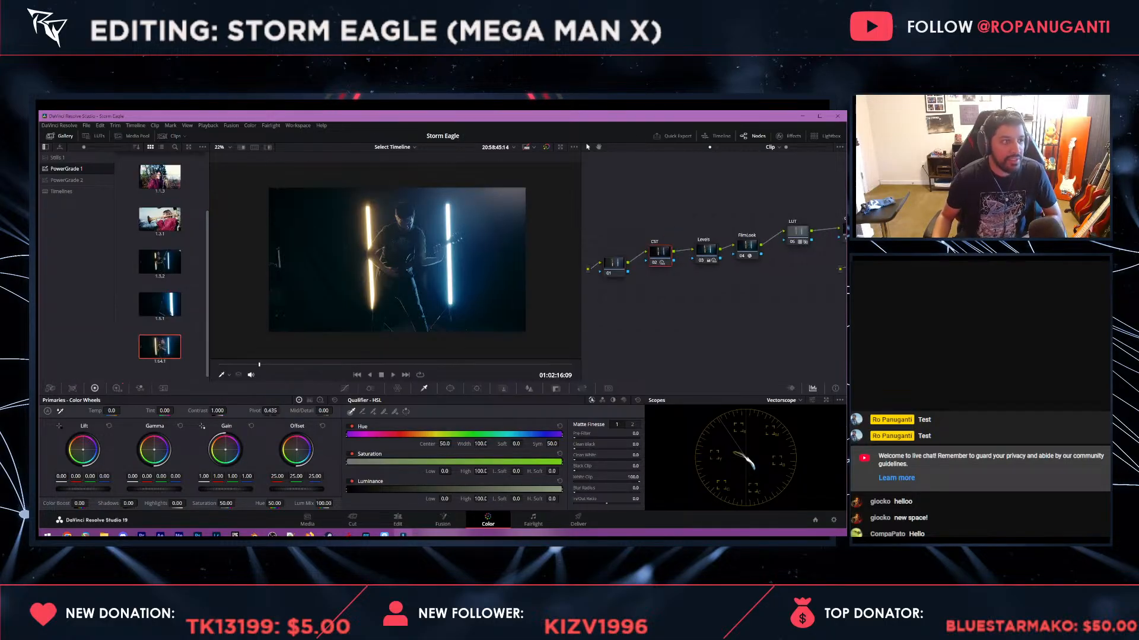
left_click(51, 136)
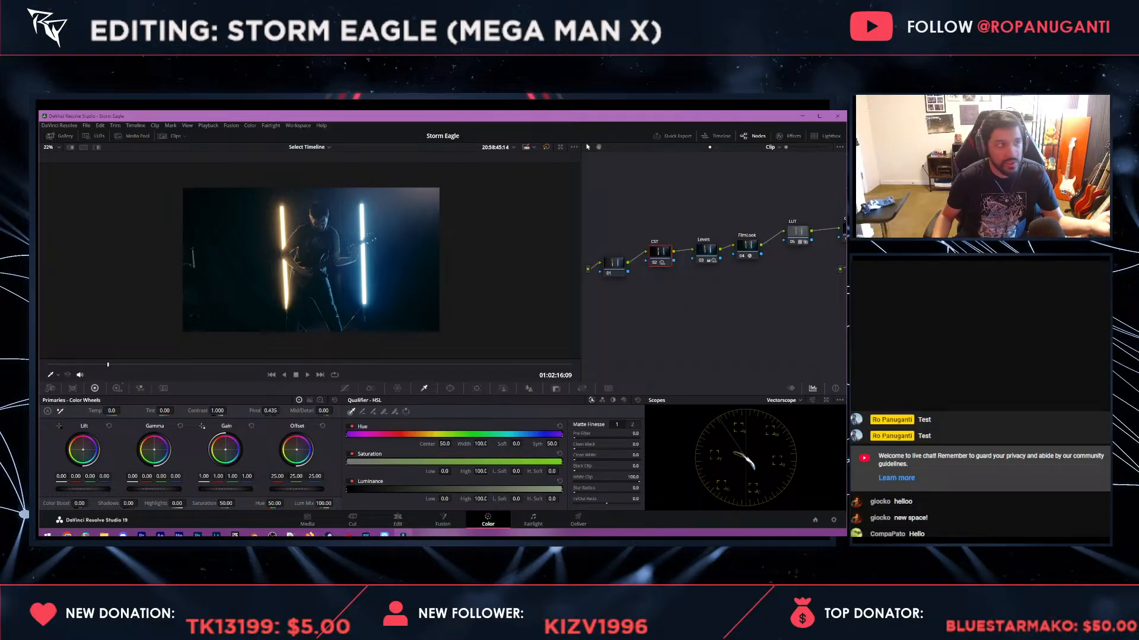
left_click(52, 137)
left_click(58, 158)
left_click(65, 169)
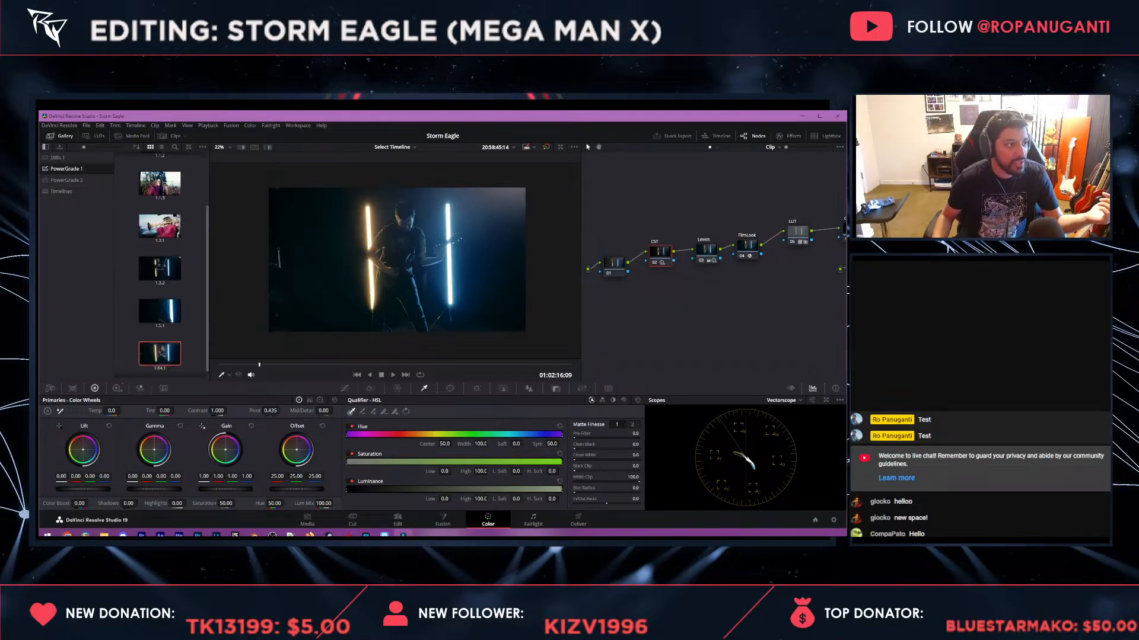
left_click(67, 180)
left_click(62, 192)
left_click(67, 180)
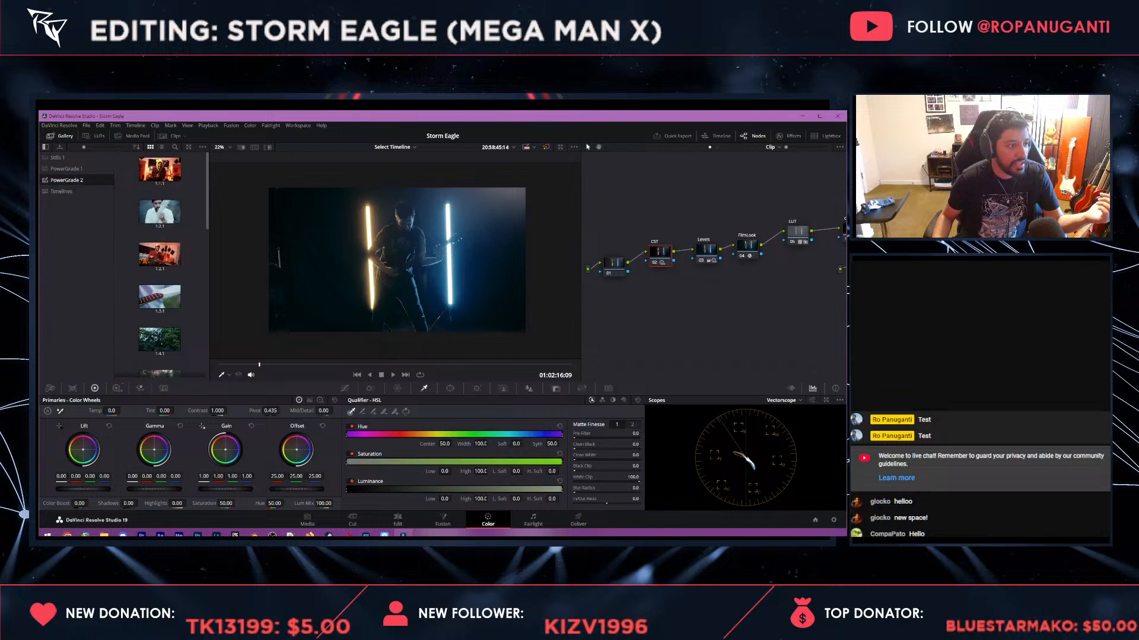
scroll(159, 261, "down", 5)
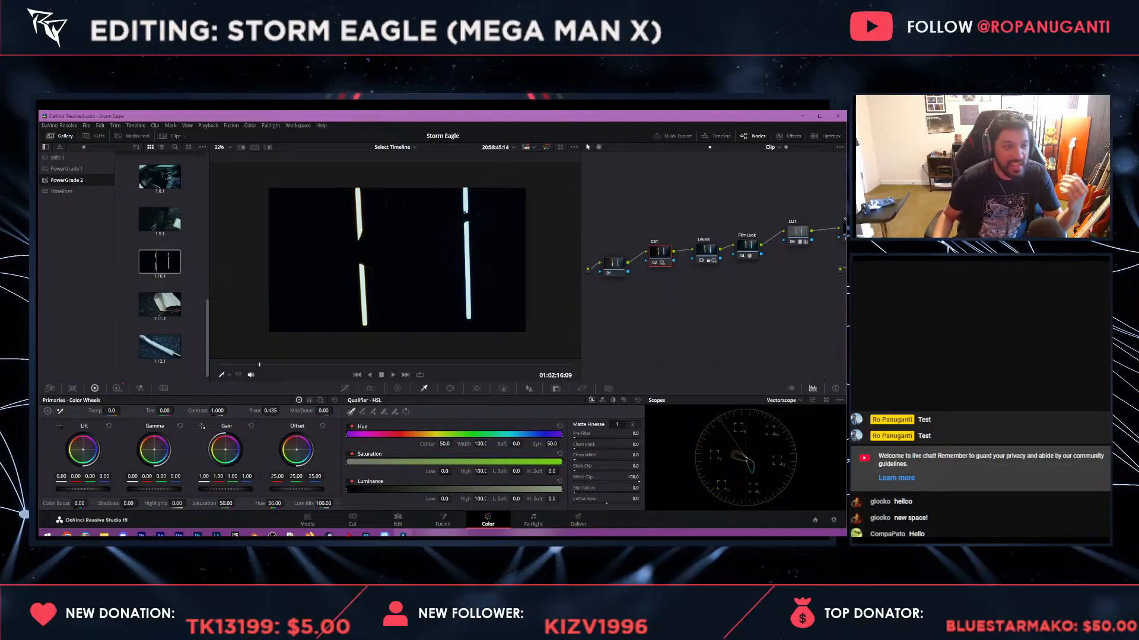
scroll(160, 261, "up", 3)
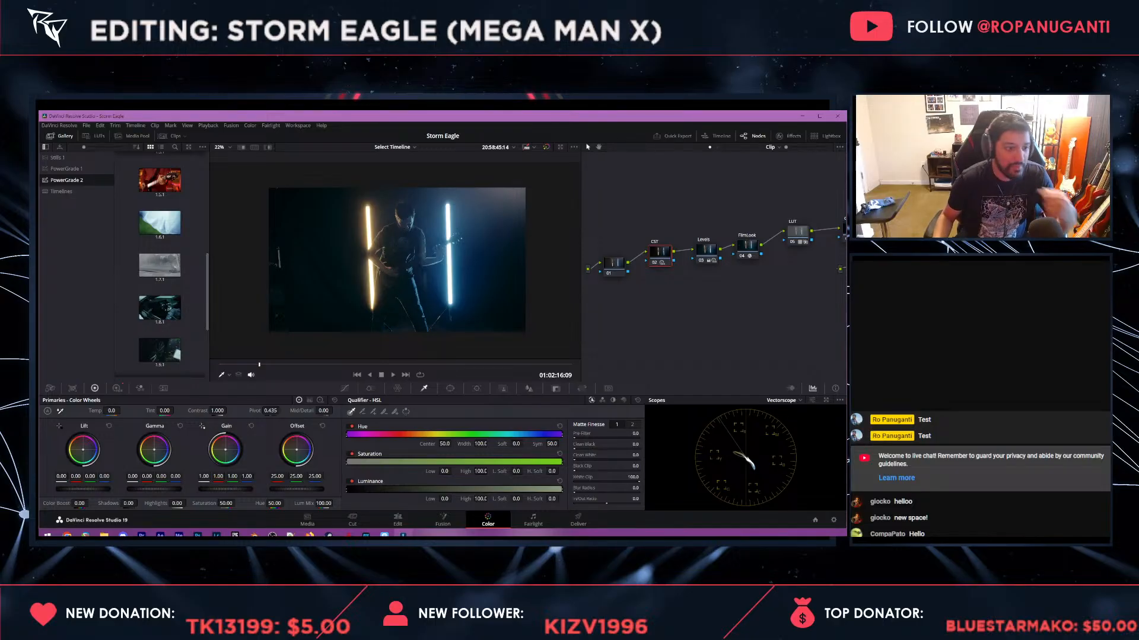
left_click(161, 136)
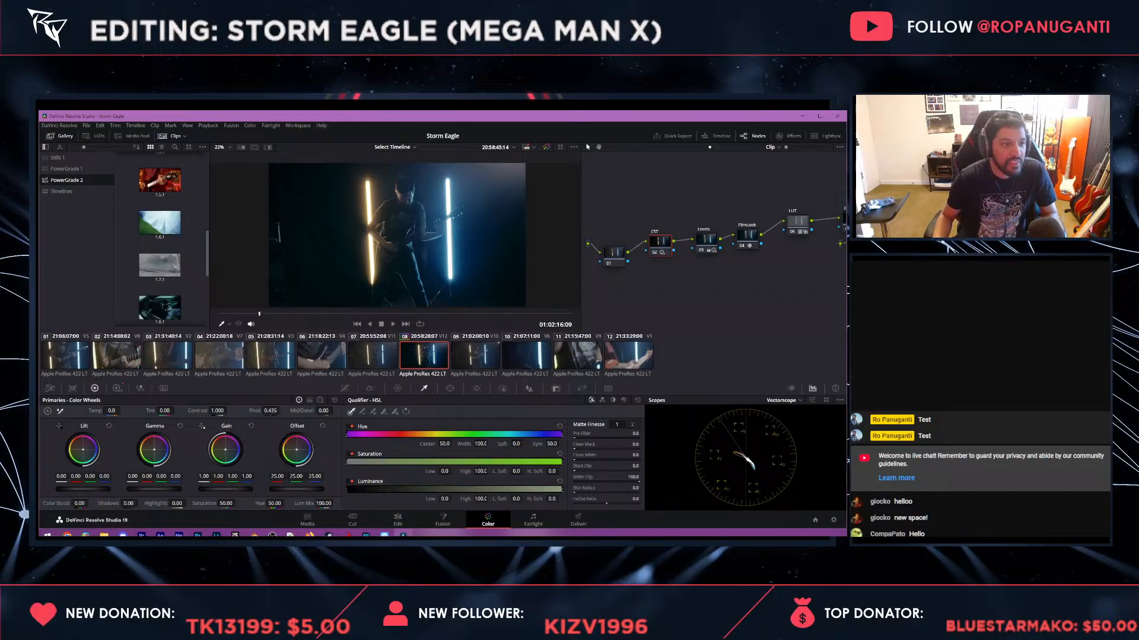
- Reposition the Curve, Sharp and NR nodes near the LUT node and place node 01 closer to the CST node
left_click_drag(705, 285, 738, 276)
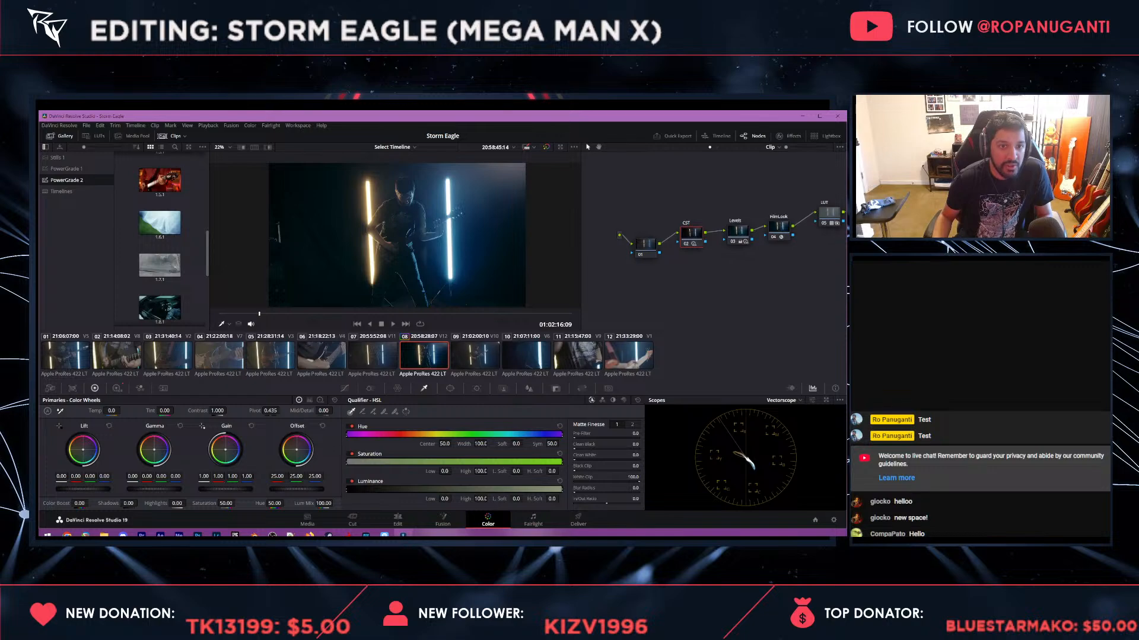
left_click(753, 136)
left_click(753, 136)
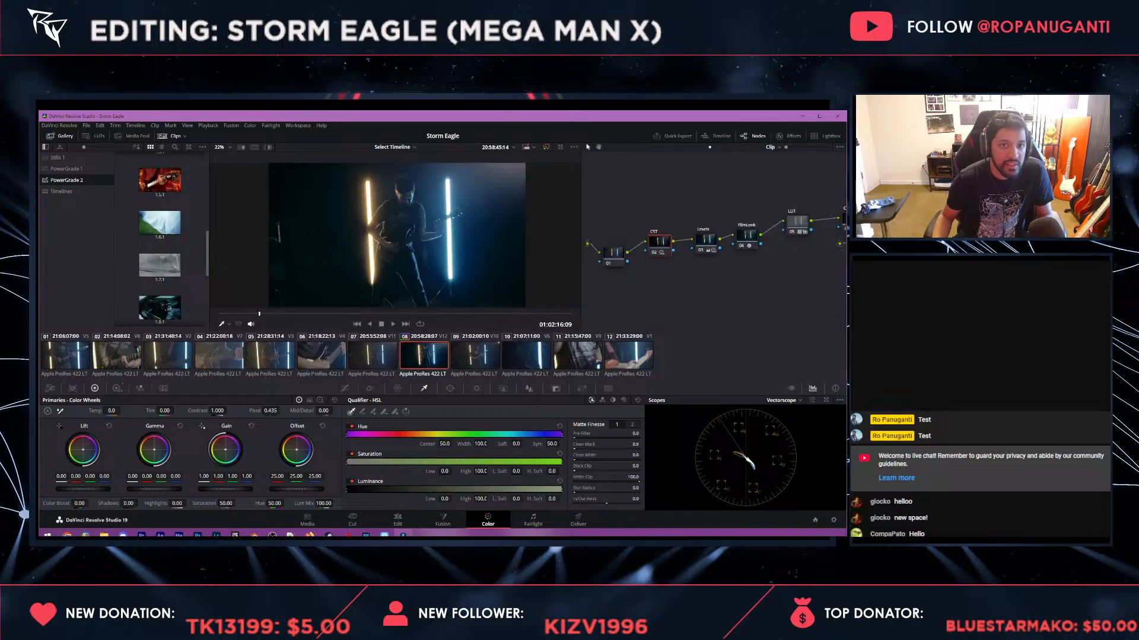
left_click_drag(738, 276, 669, 282)
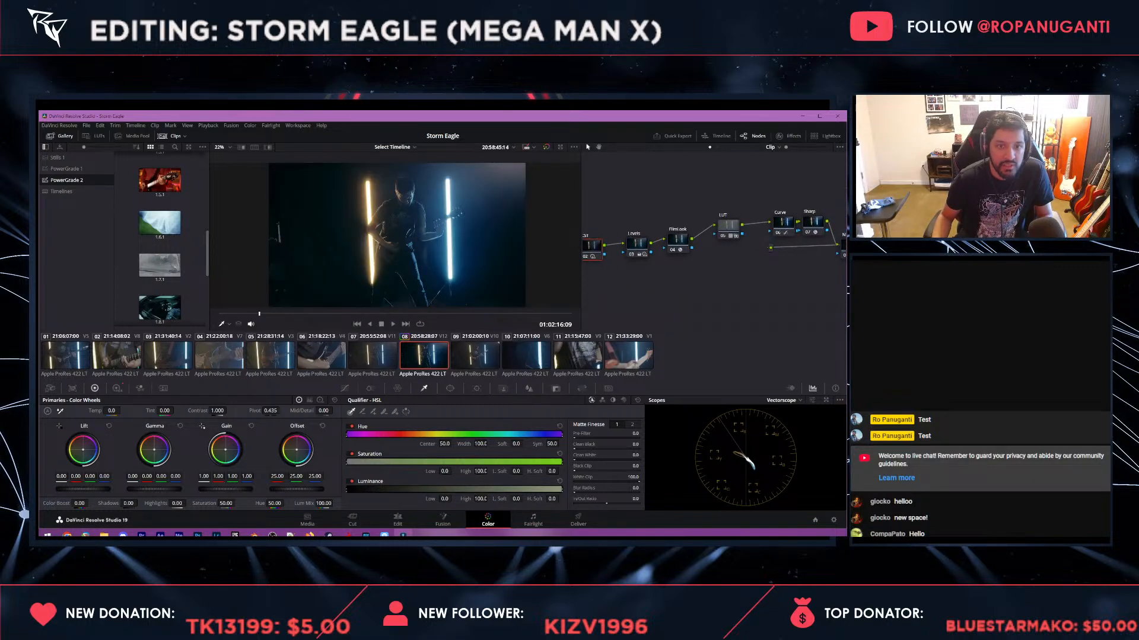
right_click(696, 173)
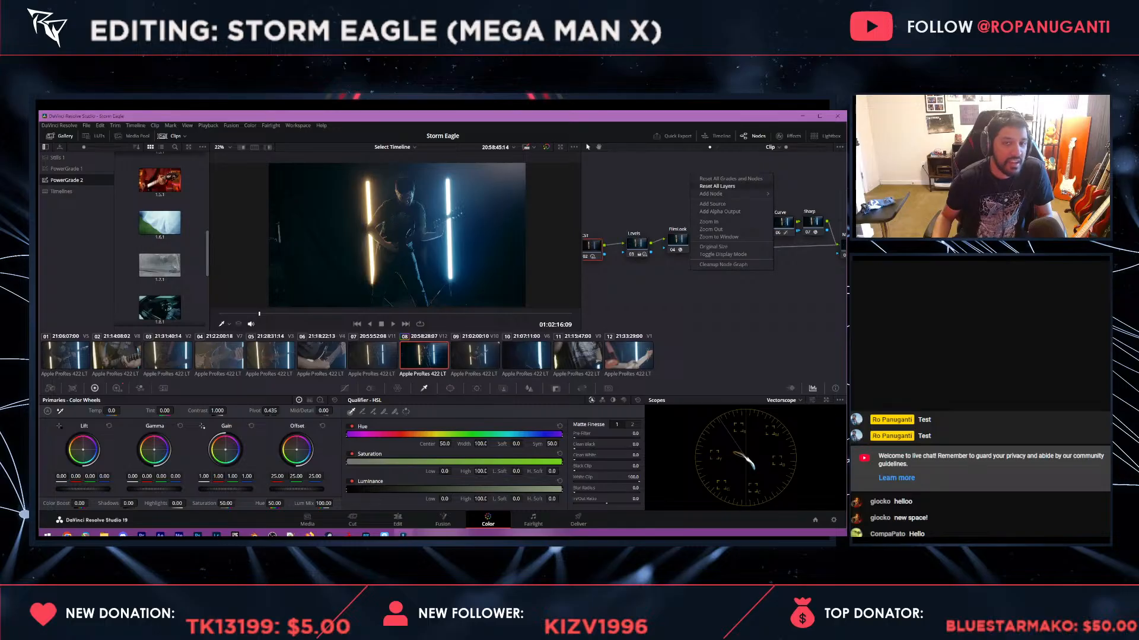
key("Escape")
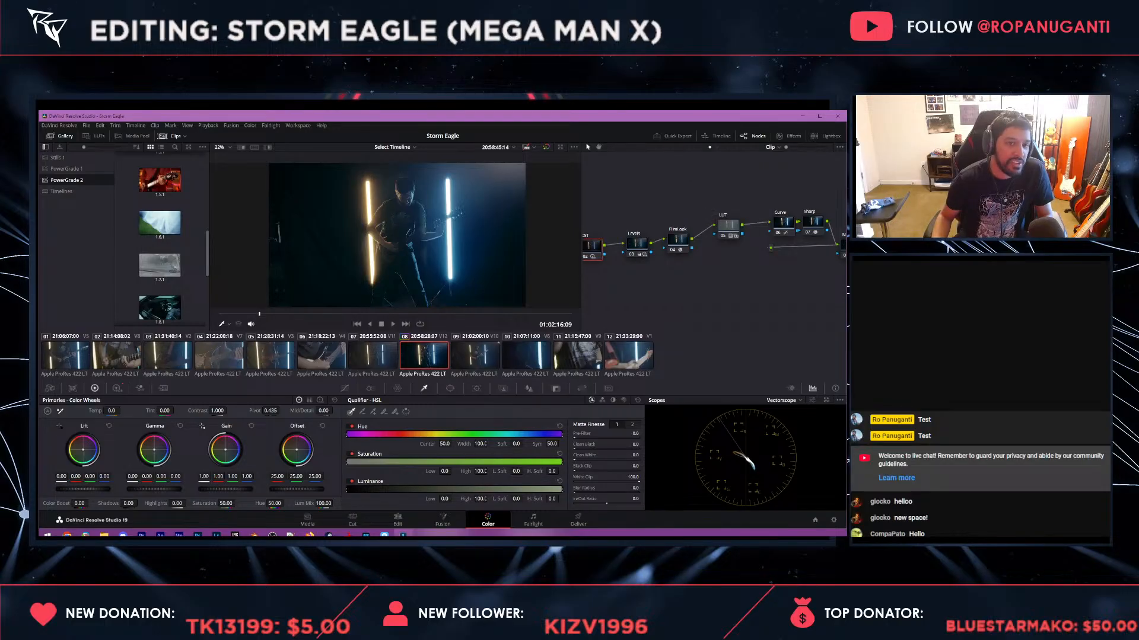
left_click_drag(730, 277, 673, 280)
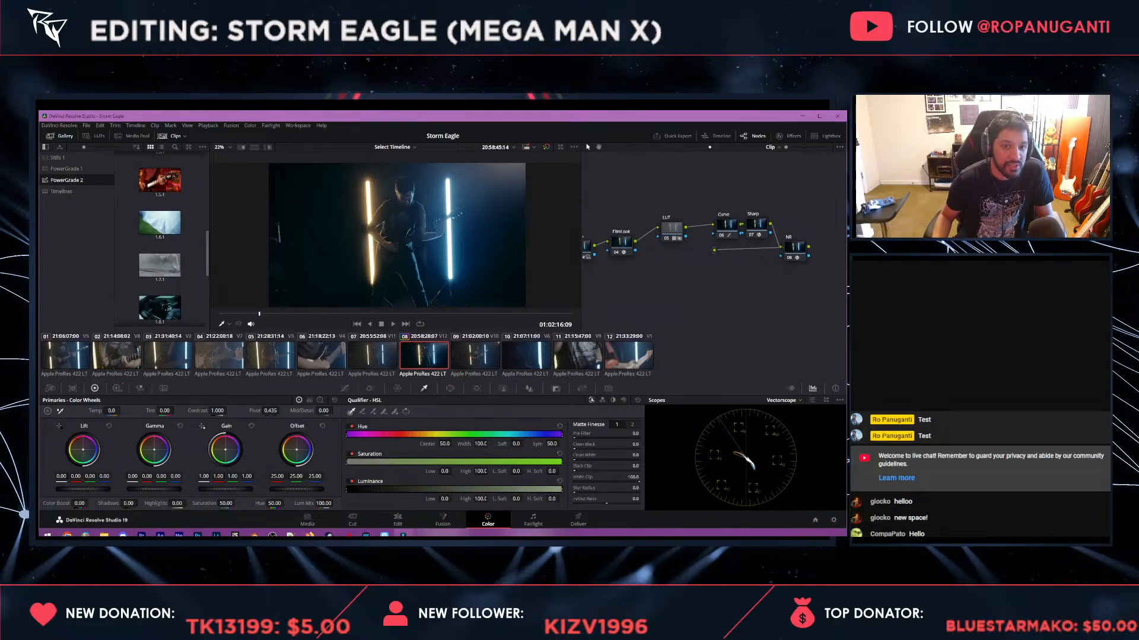
left_click_drag(795, 250, 680, 186)
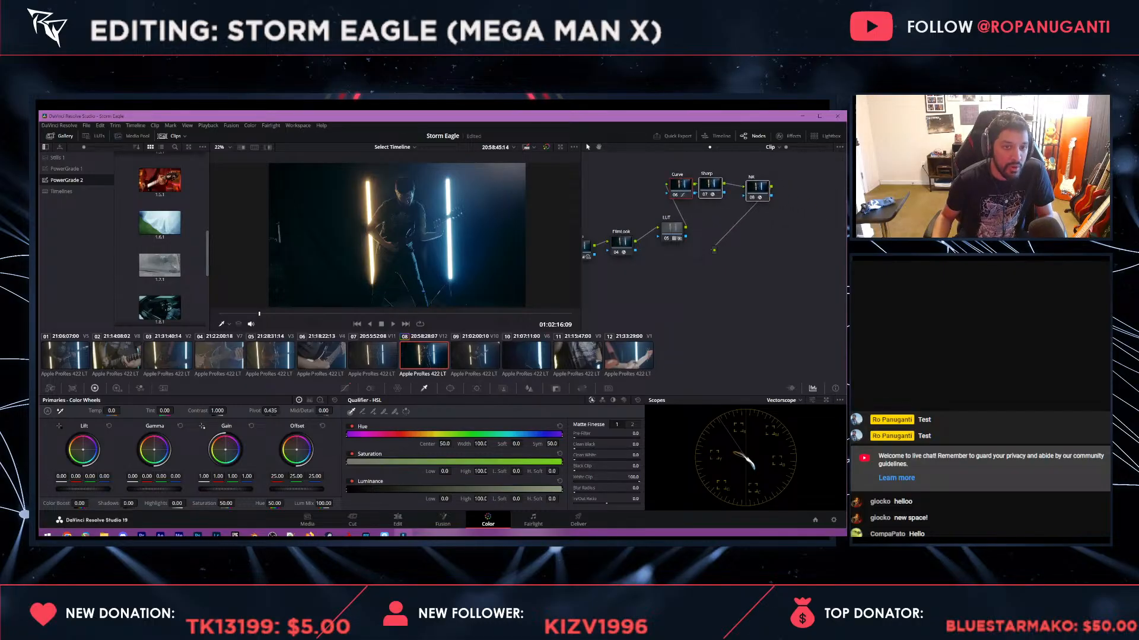
left_click_drag(700, 237, 622, 194)
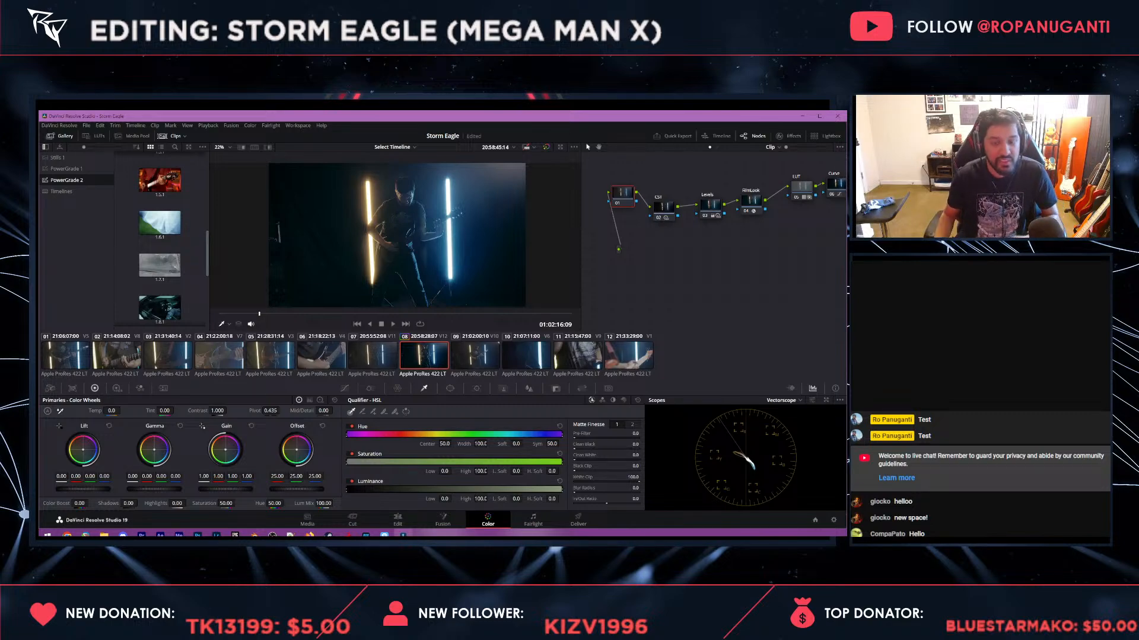
left_click_drag(711, 267, 720, 276)
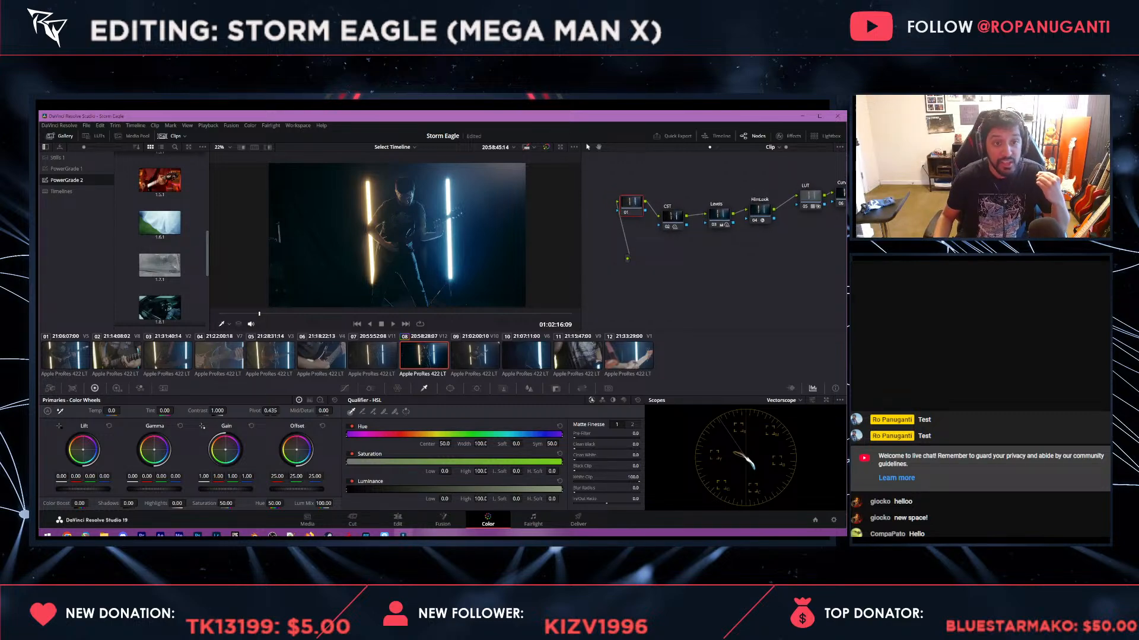
left_click_drag(630, 204, 635, 208)
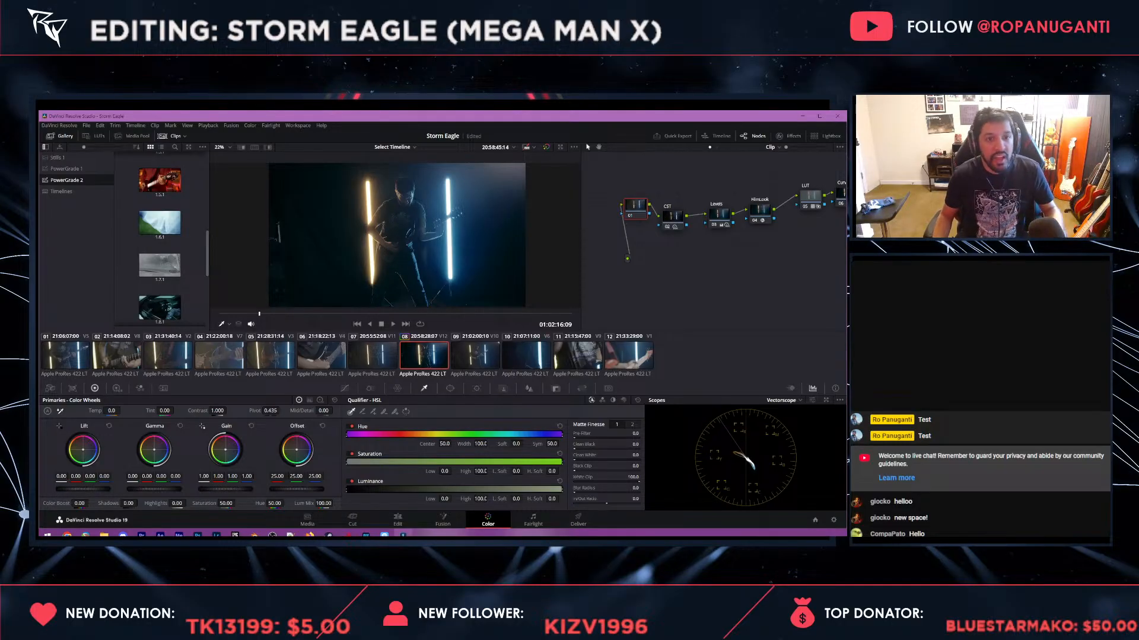
- Disable the CST, Levels, FilmLook, LUT, Curve, Sharp and NR nodes to bypass the grade on clip 08
left_click_drag(735, 255, 643, 285)
left_click_drag(829, 225, 816, 205)
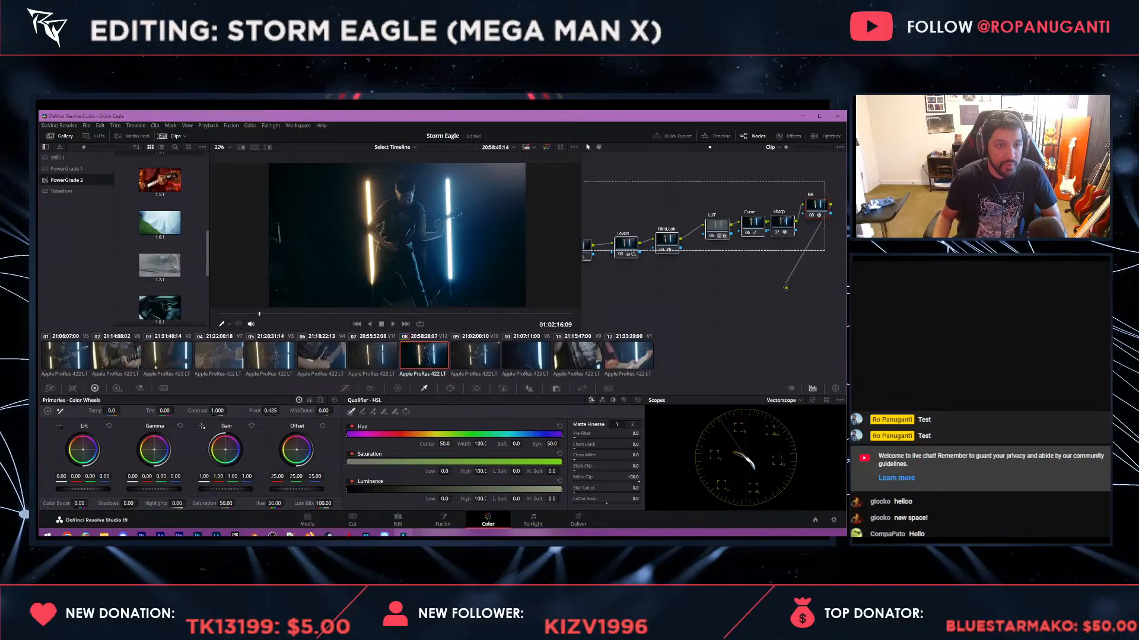
left_click_drag(700, 279, 777, 284)
key("ctrl+d")
left_click(656, 250)
left_click_drag(664, 278, 681, 273)
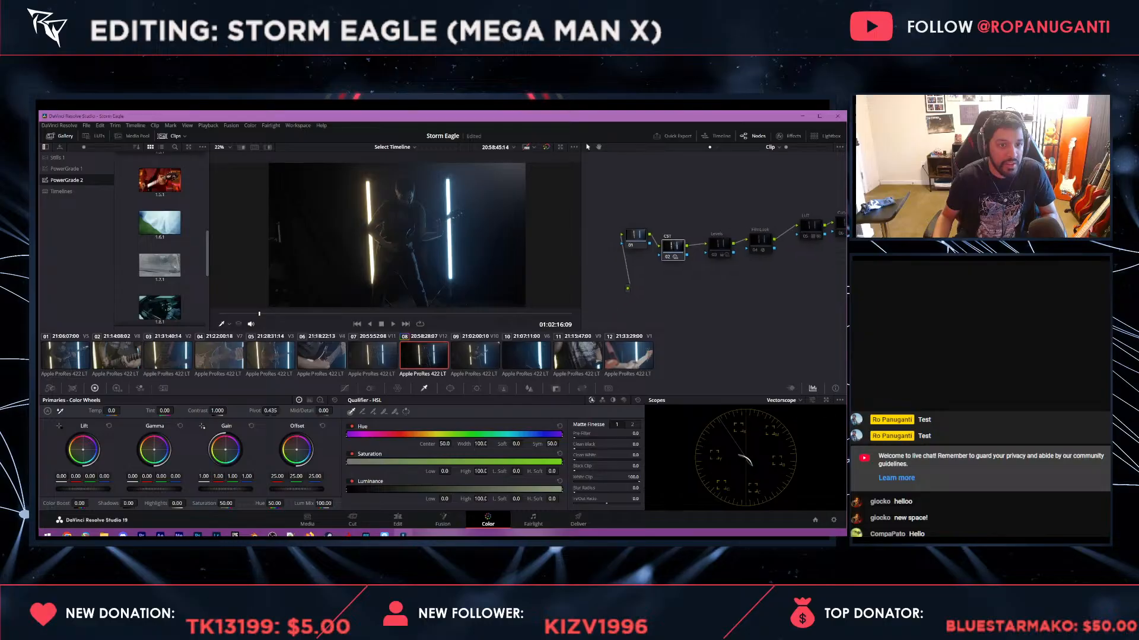
key("ctrl+d")
- Inspect the ungraded image up close, move the playhead to 01:03:05:05 and save the project
scroll(398, 235, "up", 5)
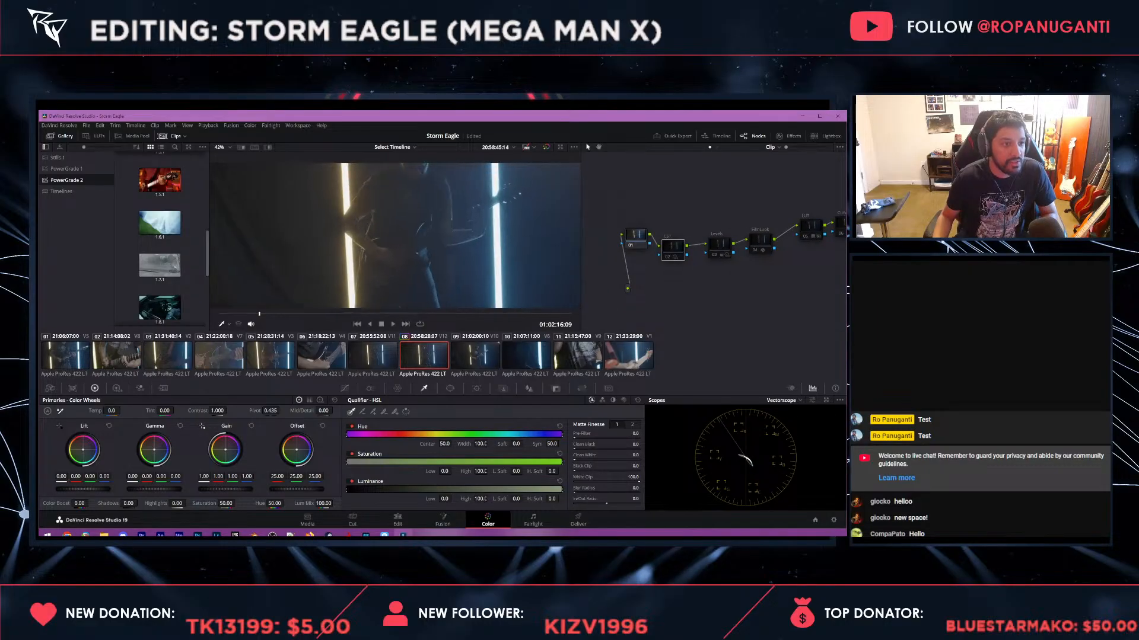
left_click_drag(259, 313, 373, 313)
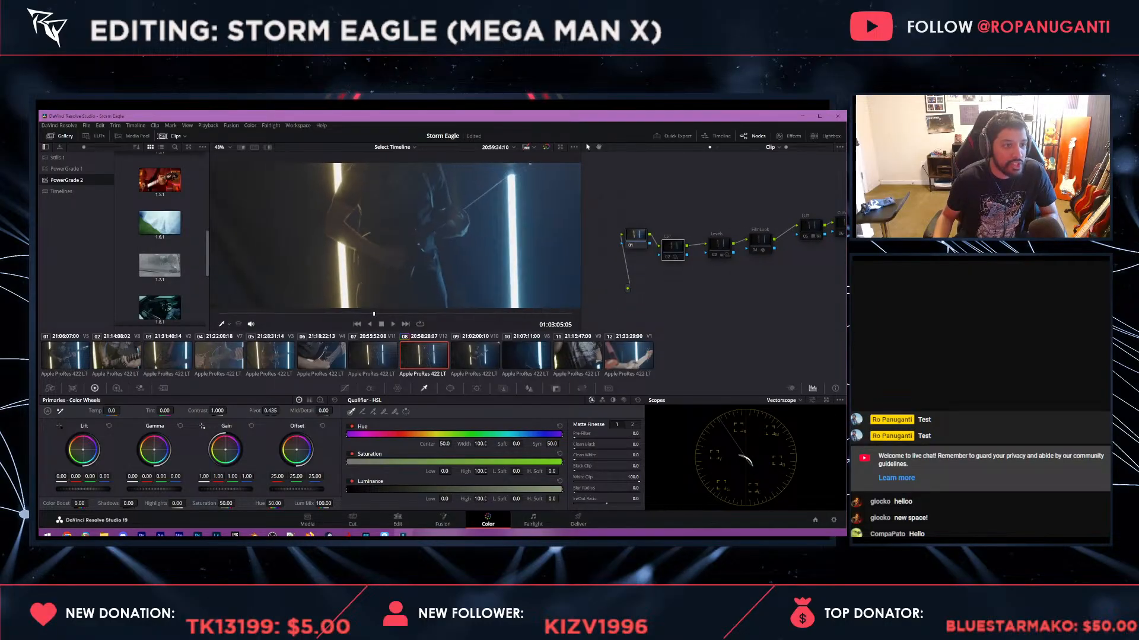
scroll(395, 238, "down", 4)
scroll(395, 237, "down", 2)
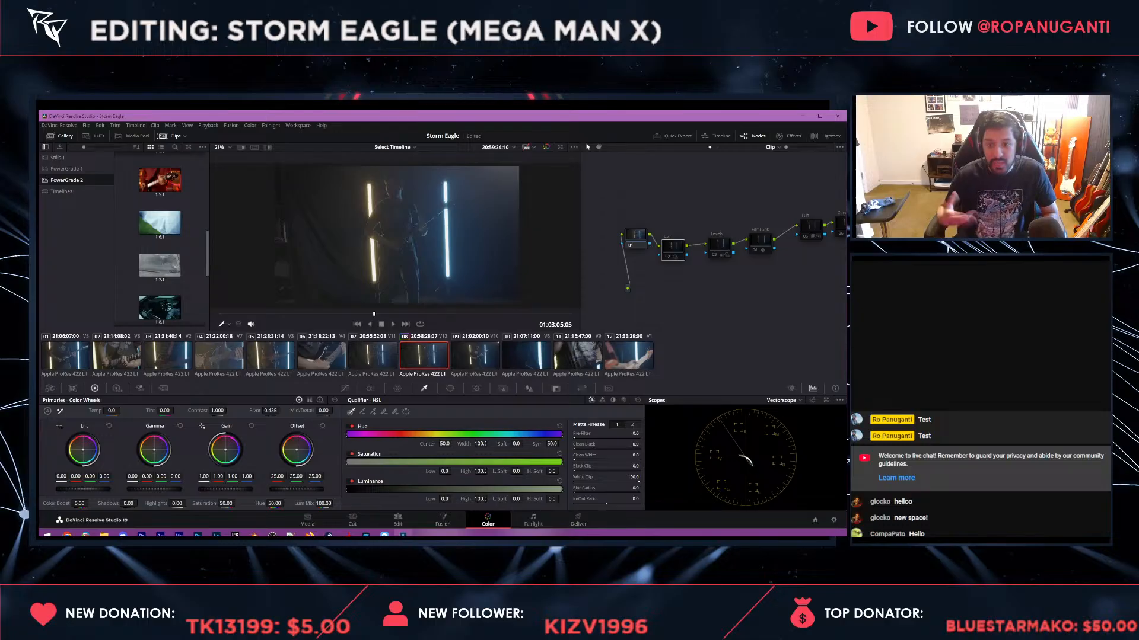
key("ctrl+s")
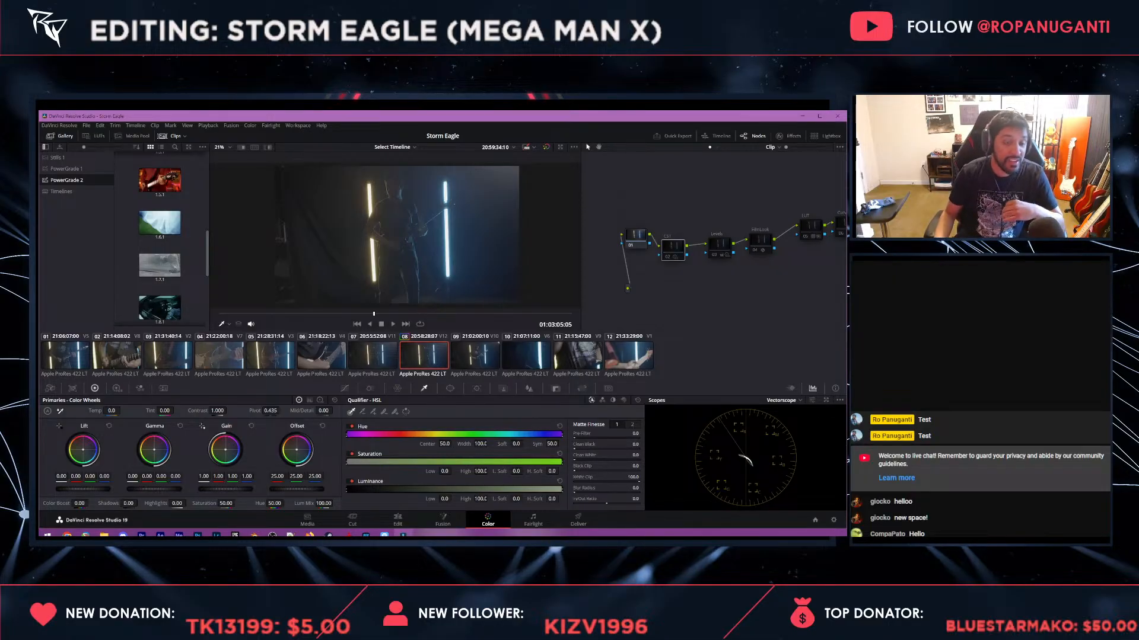
- Move the CST node above the other nodes and re-enable it
left_click(635, 237)
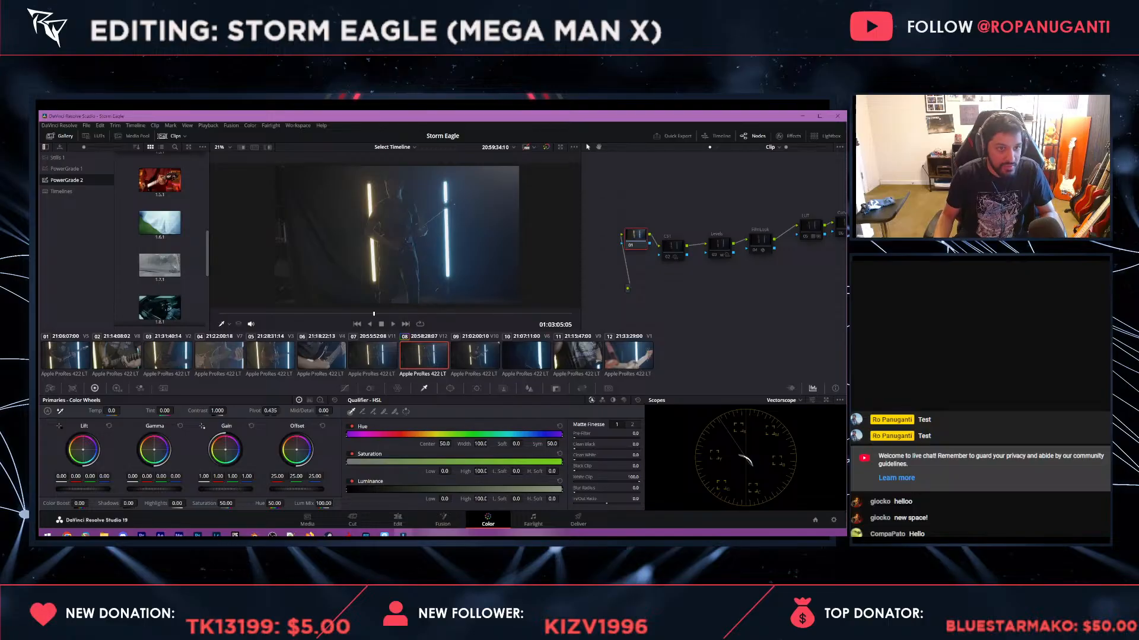
left_click_drag(673, 245, 674, 207)
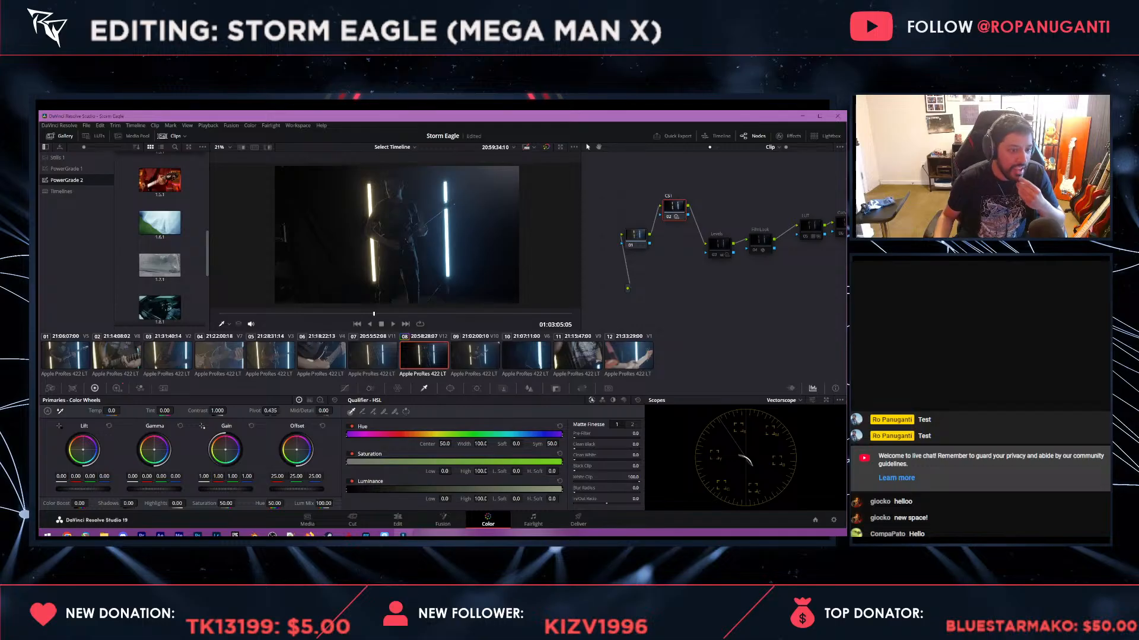
- Show the High Dynamic Range color wheels for the CST node on clip 08
left_click(788, 135)
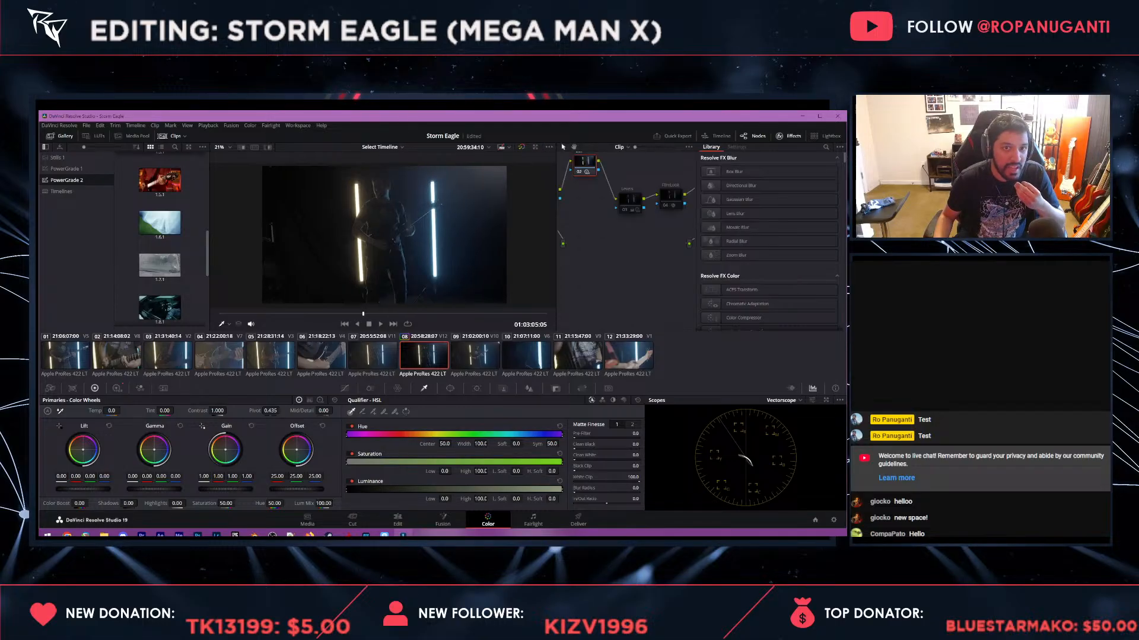
left_click(788, 135)
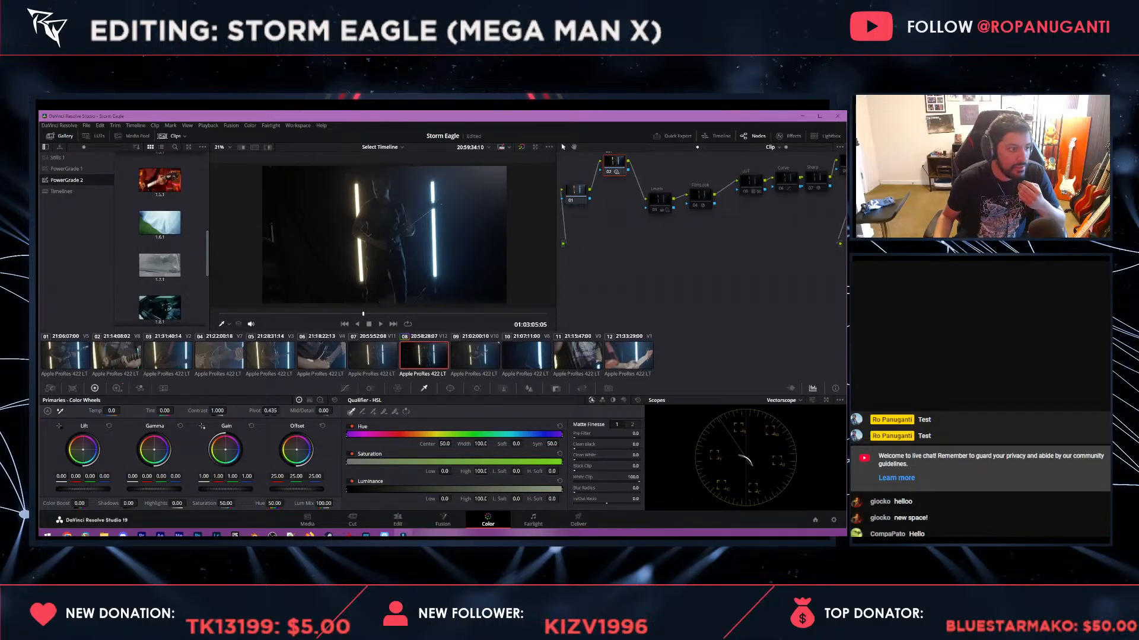
left_click(117, 388)
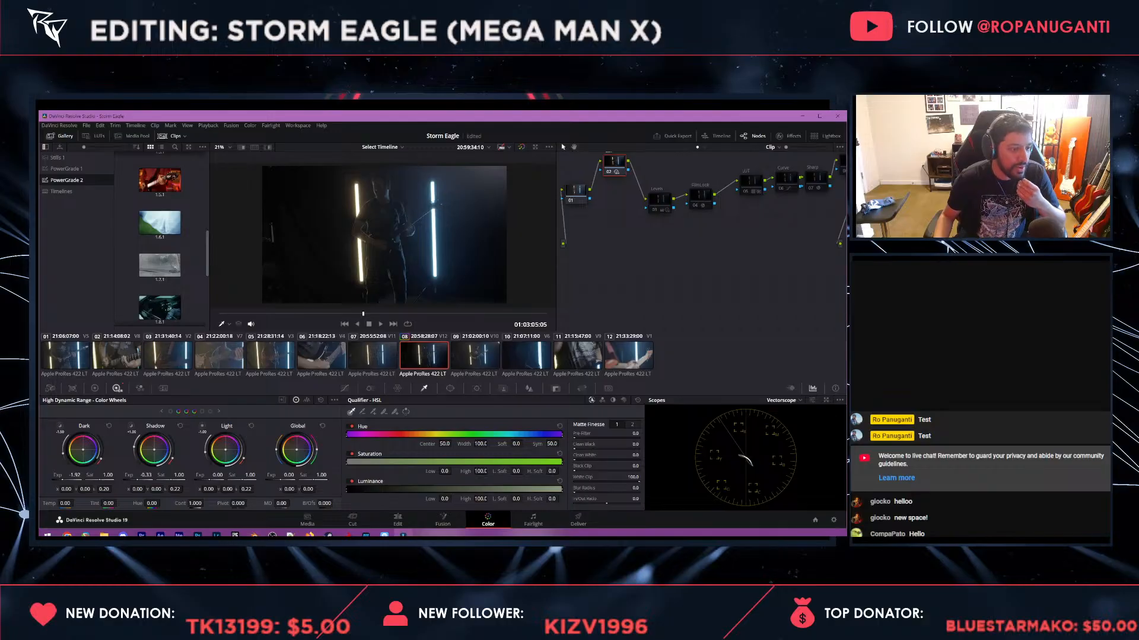
left_click_drag(409, 232, 436, 255)
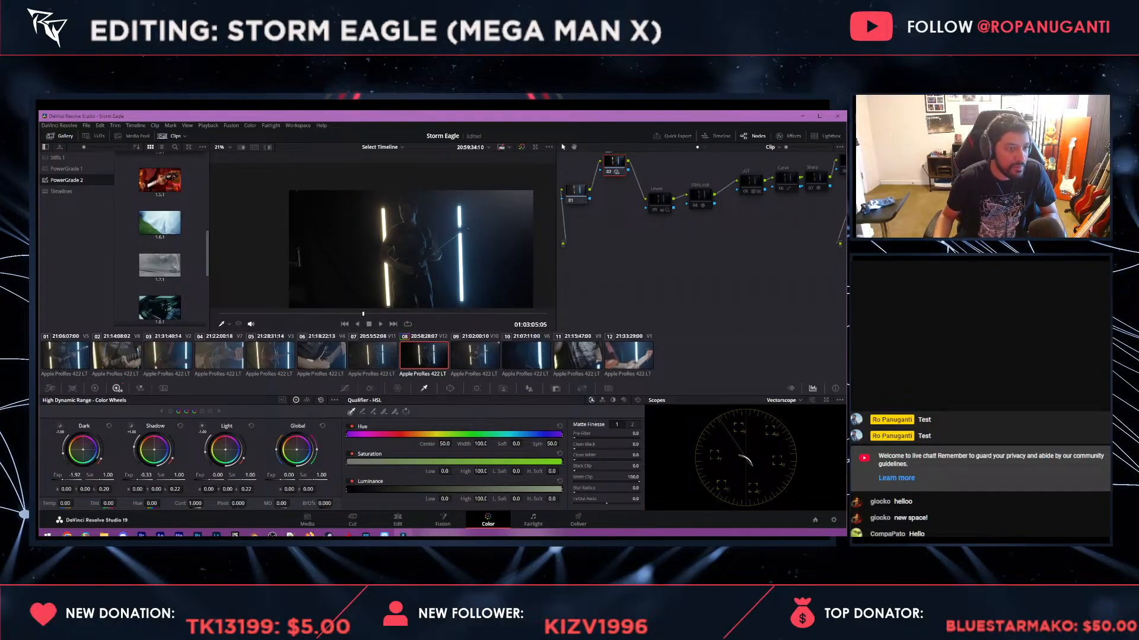
left_click(320, 400)
key("ctrl+z")
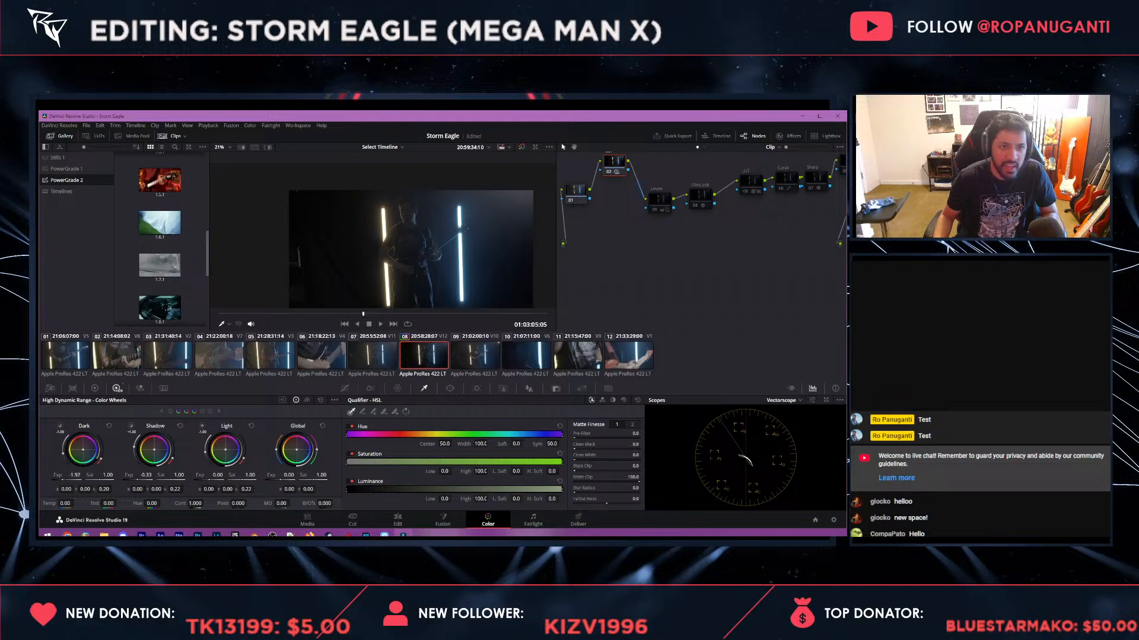
- Try renaming the CST node to Contrast and lowering it in line with node 01
left_click_drag(629, 231, 646, 249)
left_click_drag(632, 180, 639, 202)
double_click(633, 192)
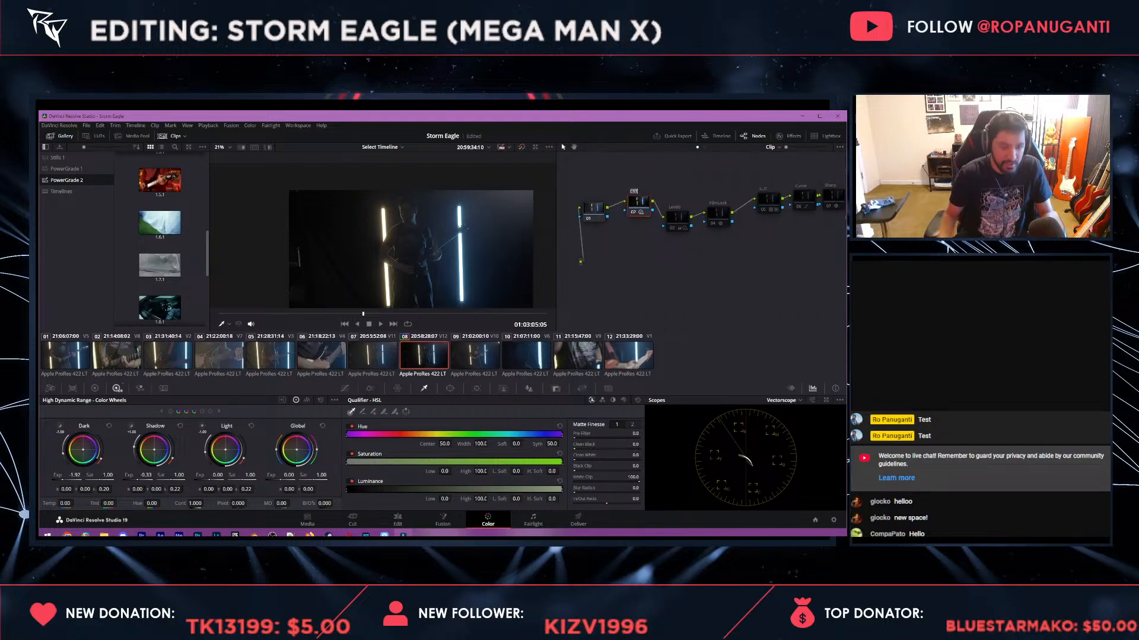
type("Contrast")
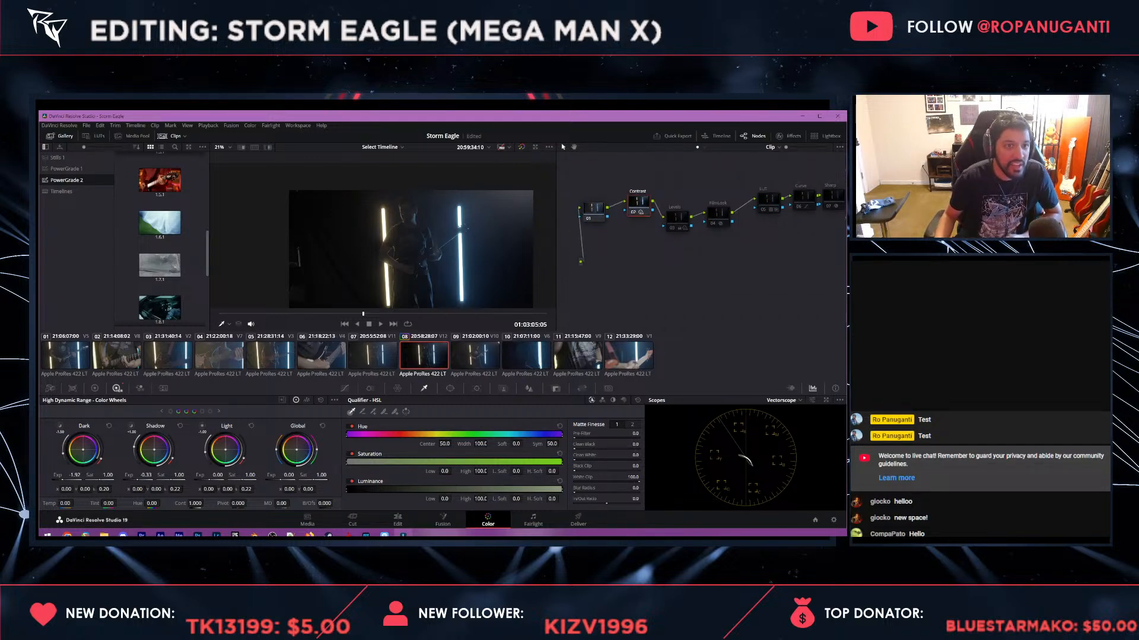
- Hide the gallery and the clip thumbnails to enlarge the viewer, and inspect the guitarist up close
left_click_drag(415, 249, 406, 215)
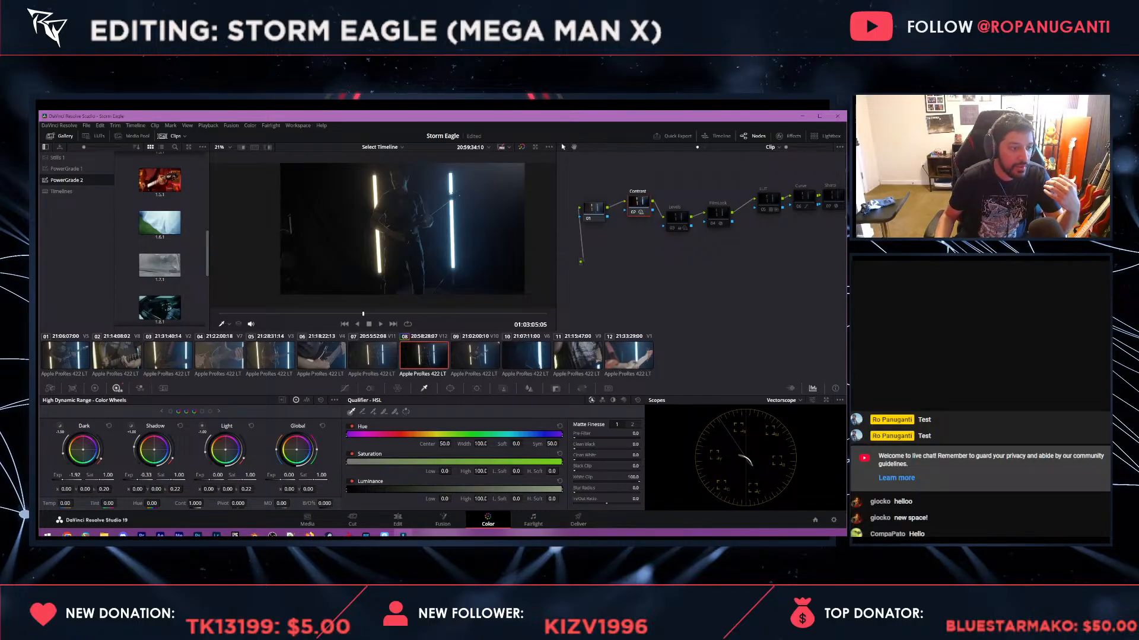
scroll(402, 207, "up", 8)
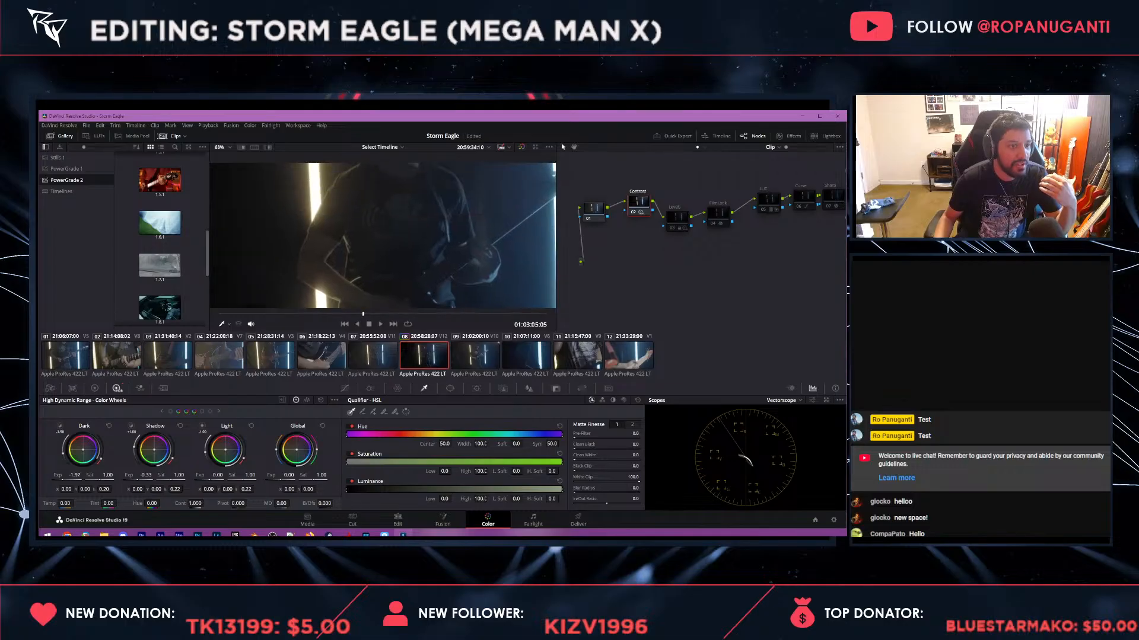
left_click_drag(391, 213, 383, 287)
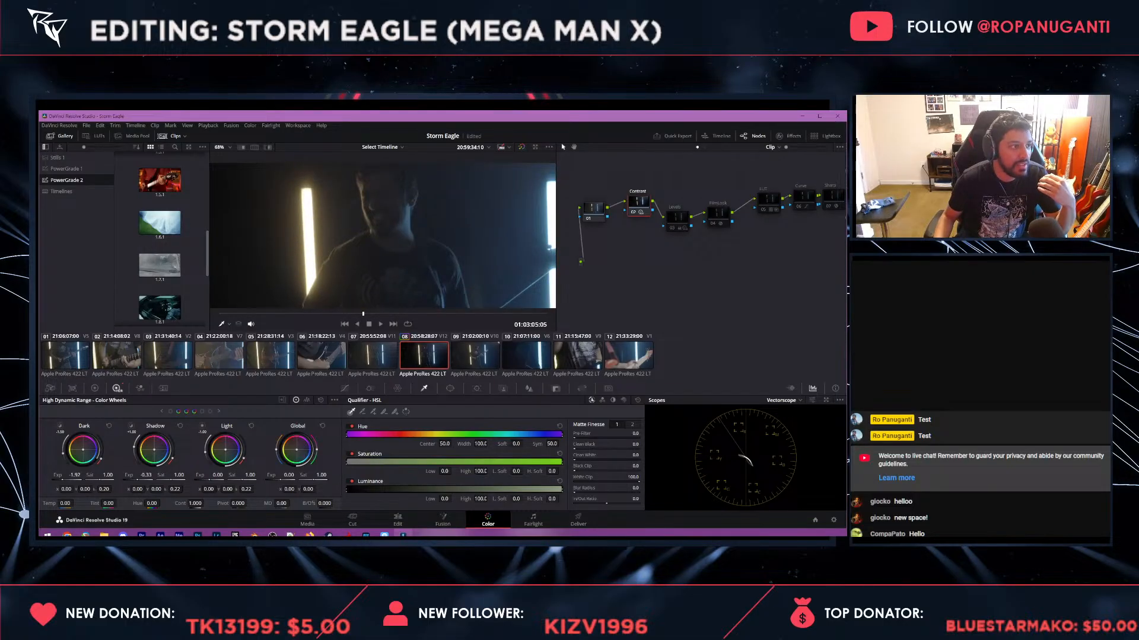
left_click(61, 135)
left_click(171, 135)
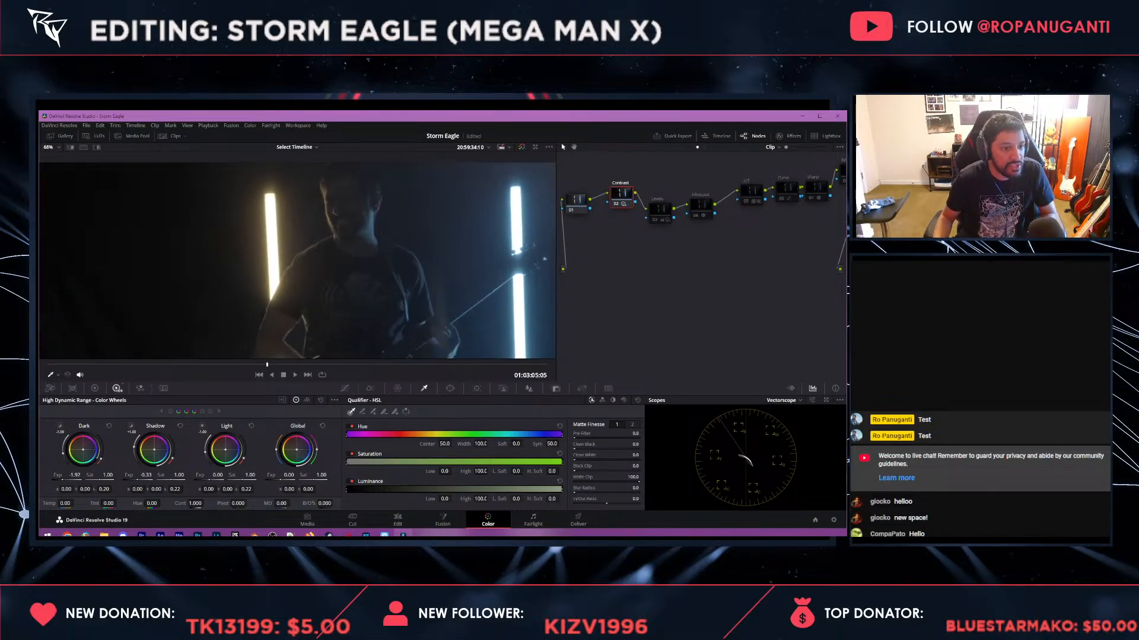
scroll(297, 261, "down", 3)
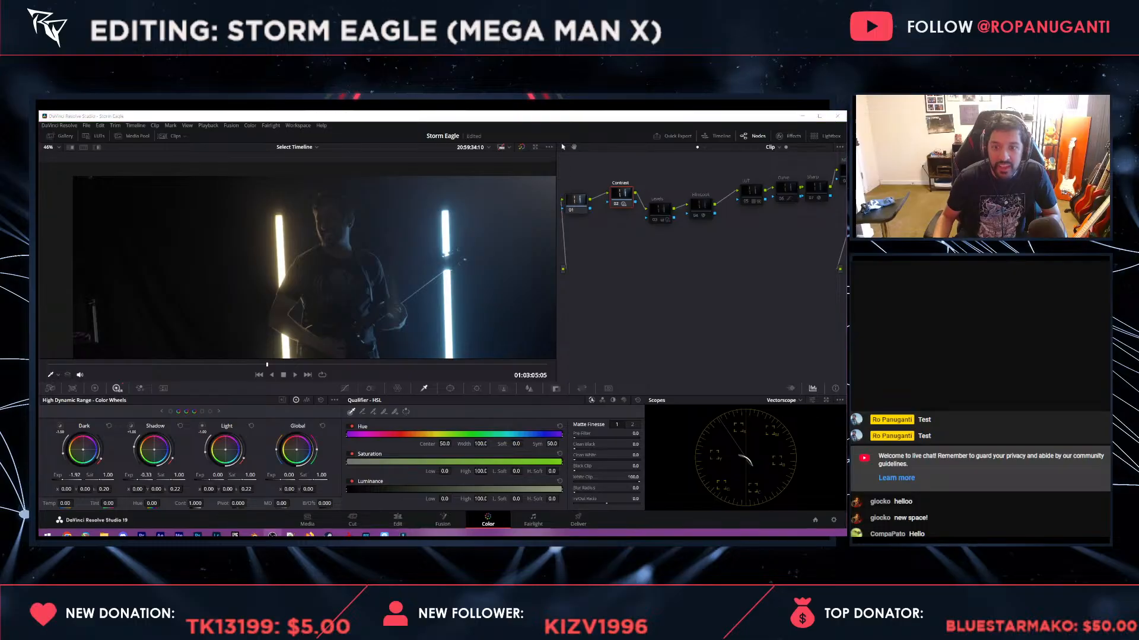
left_click_drag(356, 267, 363, 224)
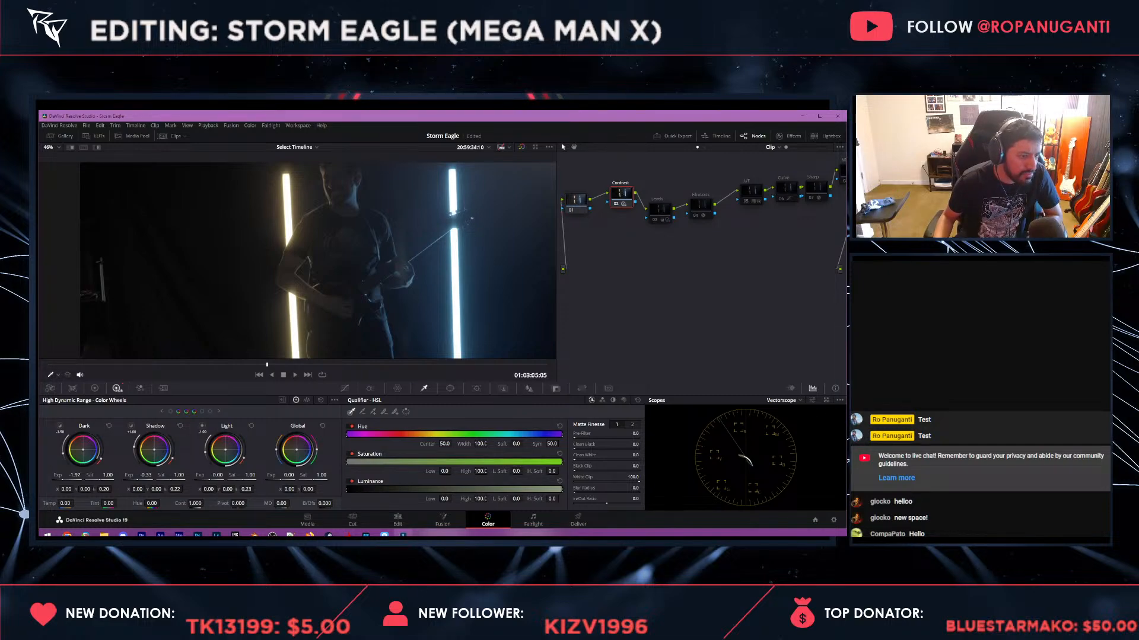
- Set the Light wheel's falloff to 0.22 and undo the renaming and move of the CST node
double_click(246, 490)
type("0")
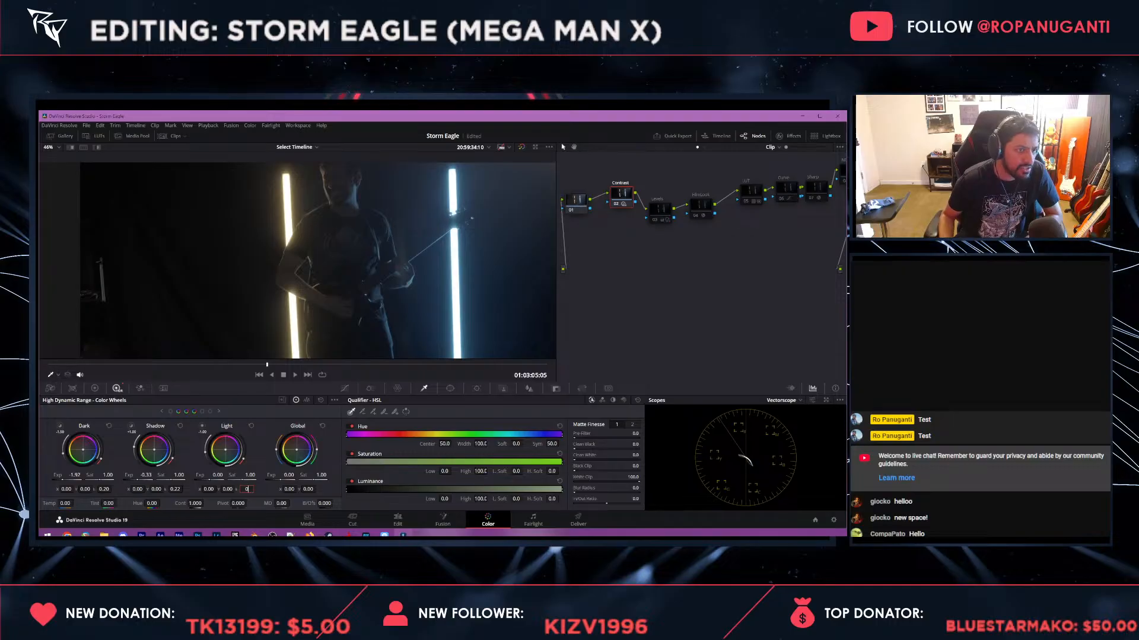
key("Return")
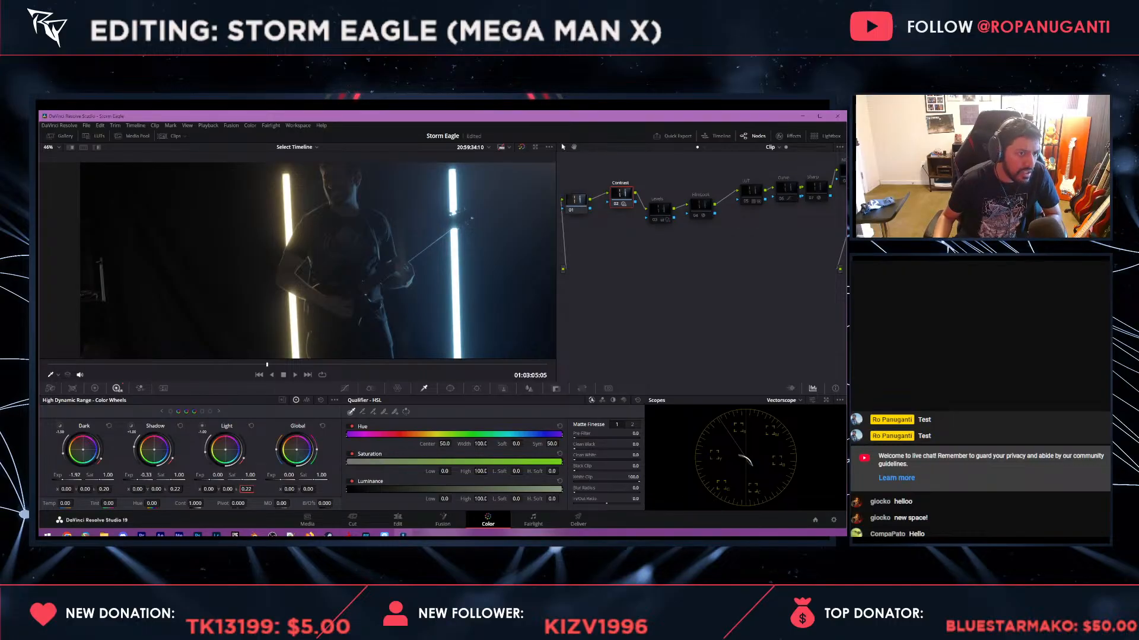
scroll(299, 263, "up", 5)
key("Down")
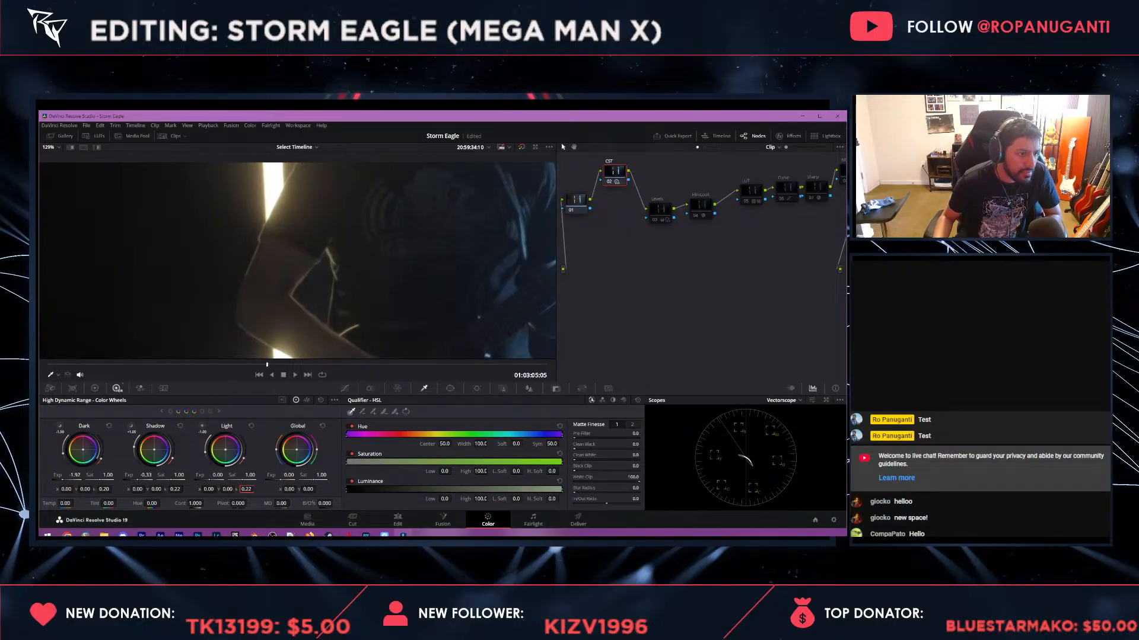
type("0")
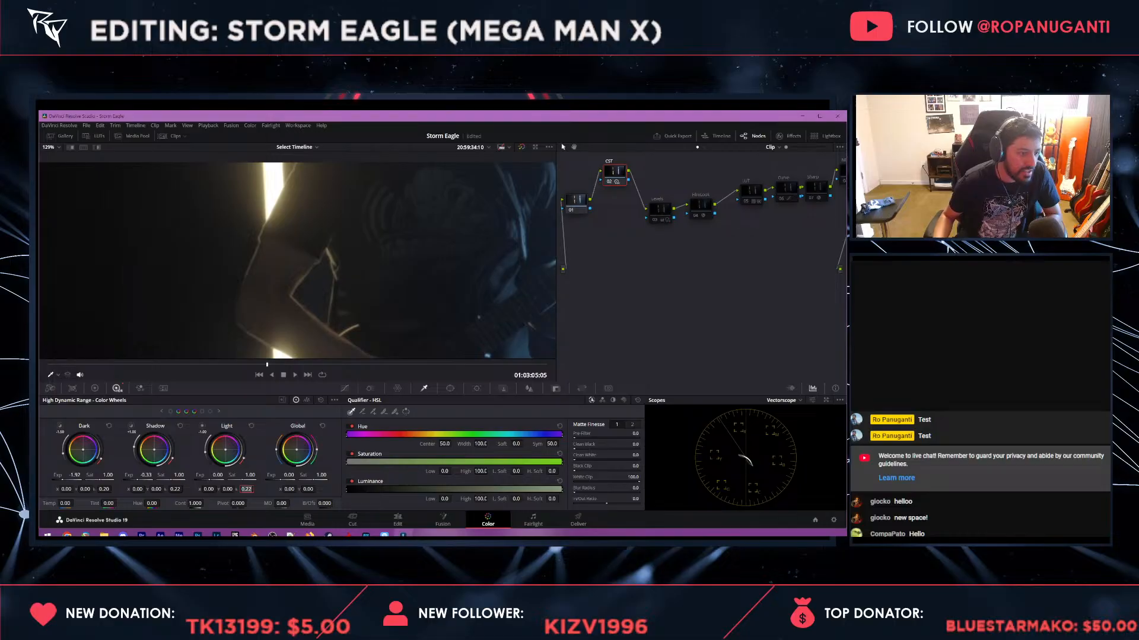
key("Return")
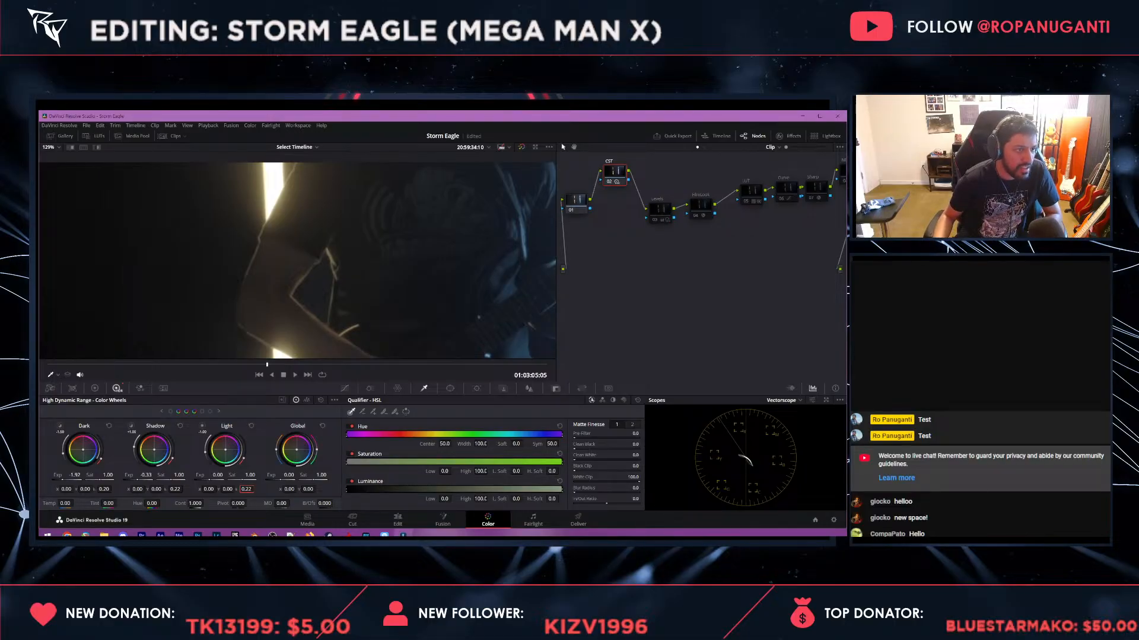
- Inspect the hands, guitar and full frame of clip 08 at several magnifications and save the project
left_click_drag(379, 297, 217, 218)
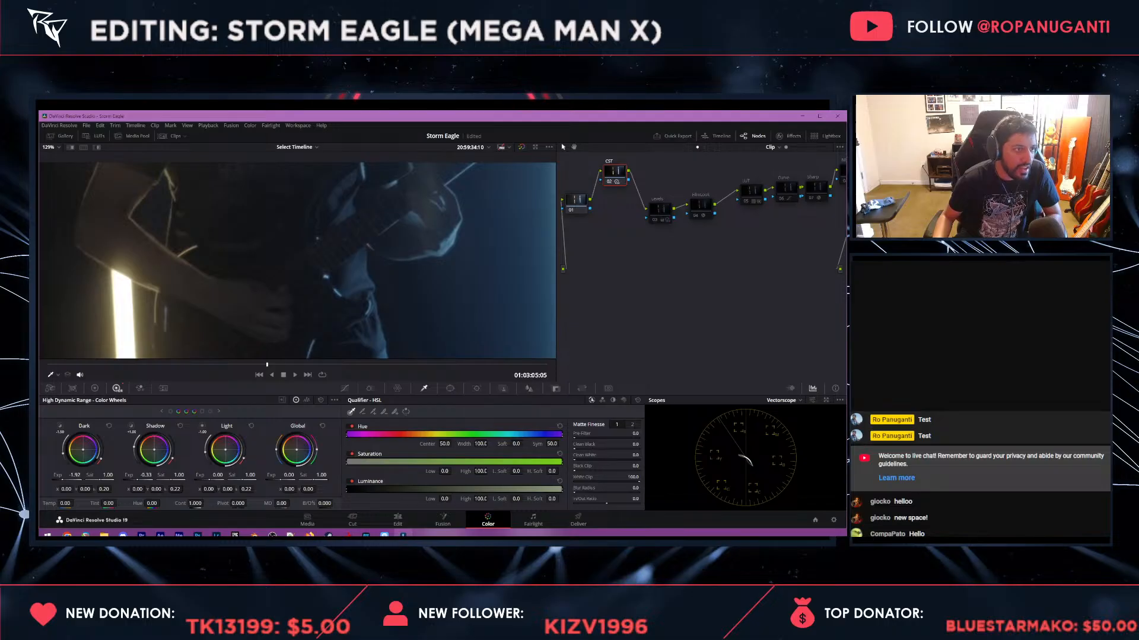
scroll(297, 261, "down", 5)
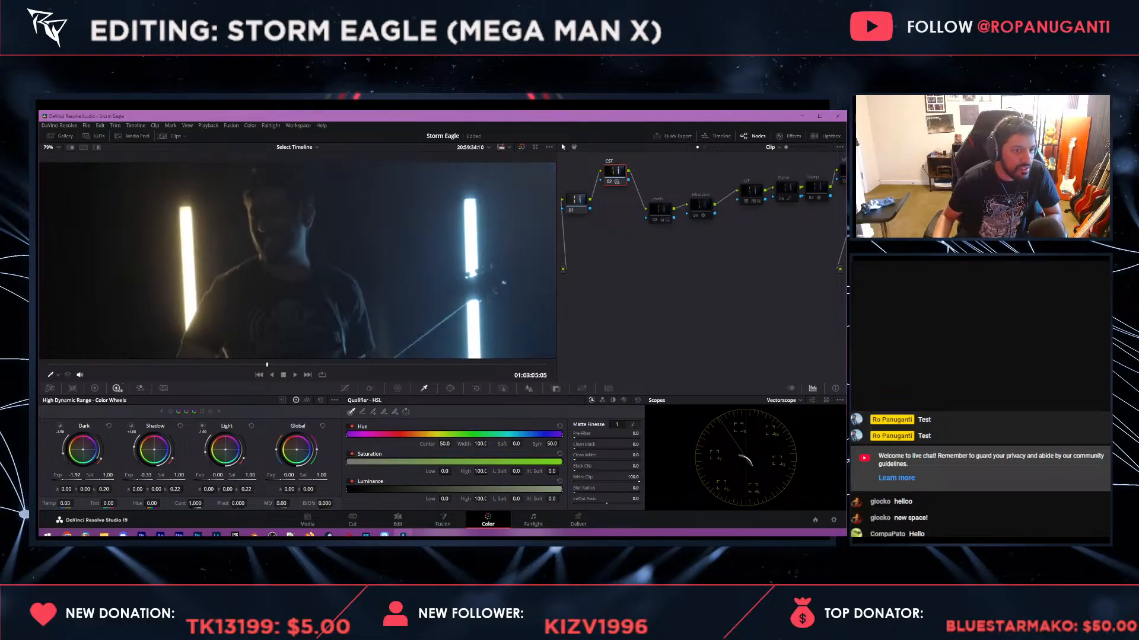
scroll(297, 261, "down", 3)
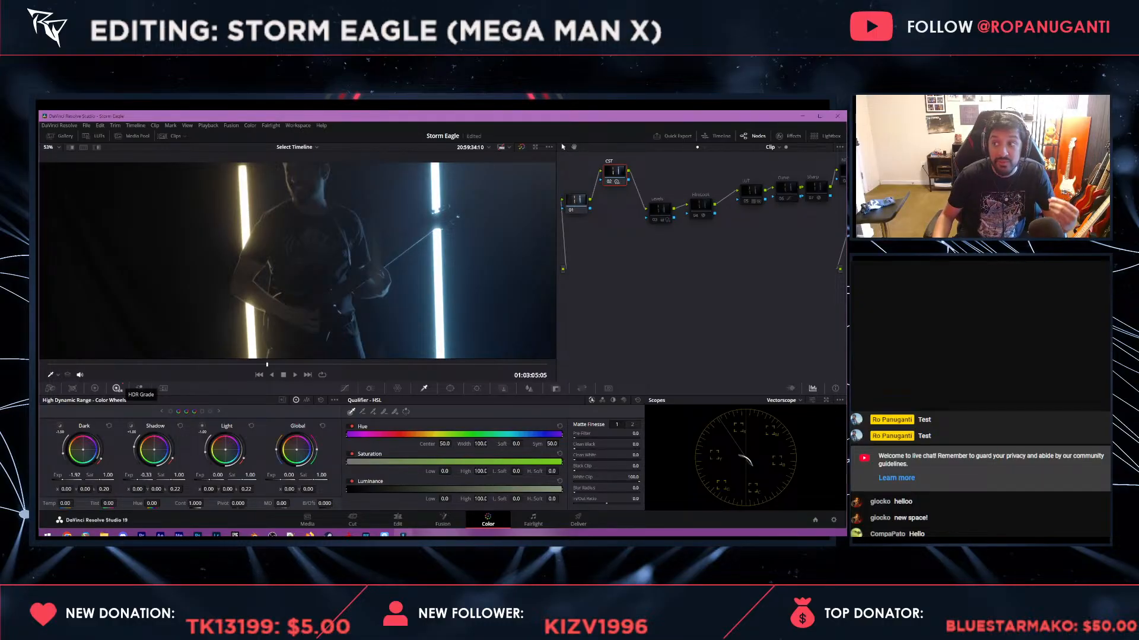
scroll(57, 354, "down", 3)
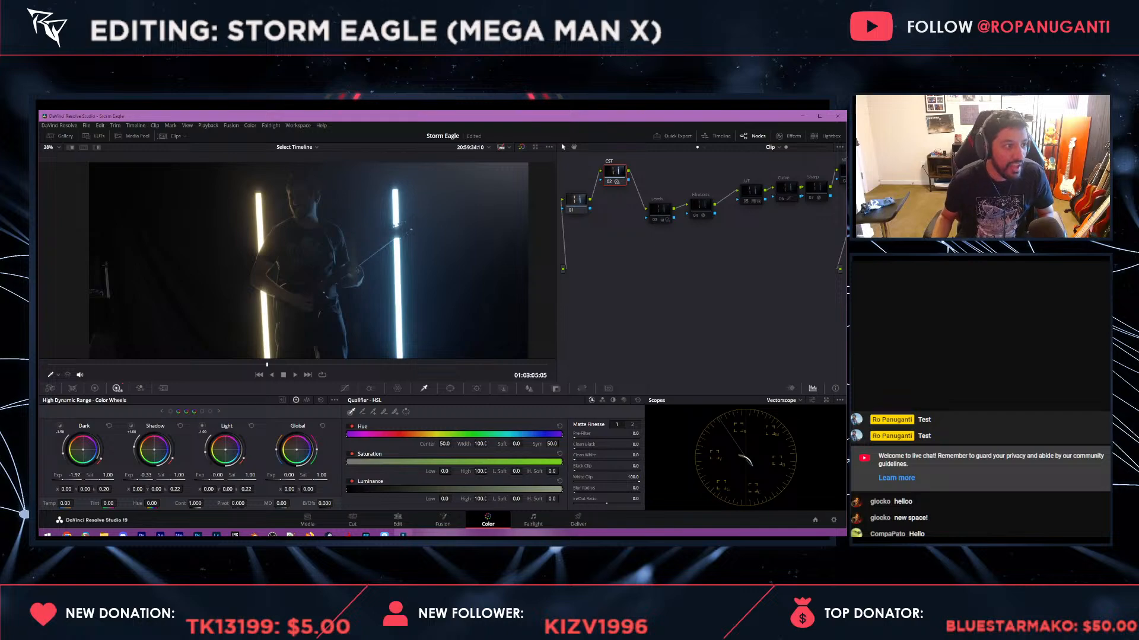
scroll(297, 261, "down", 3)
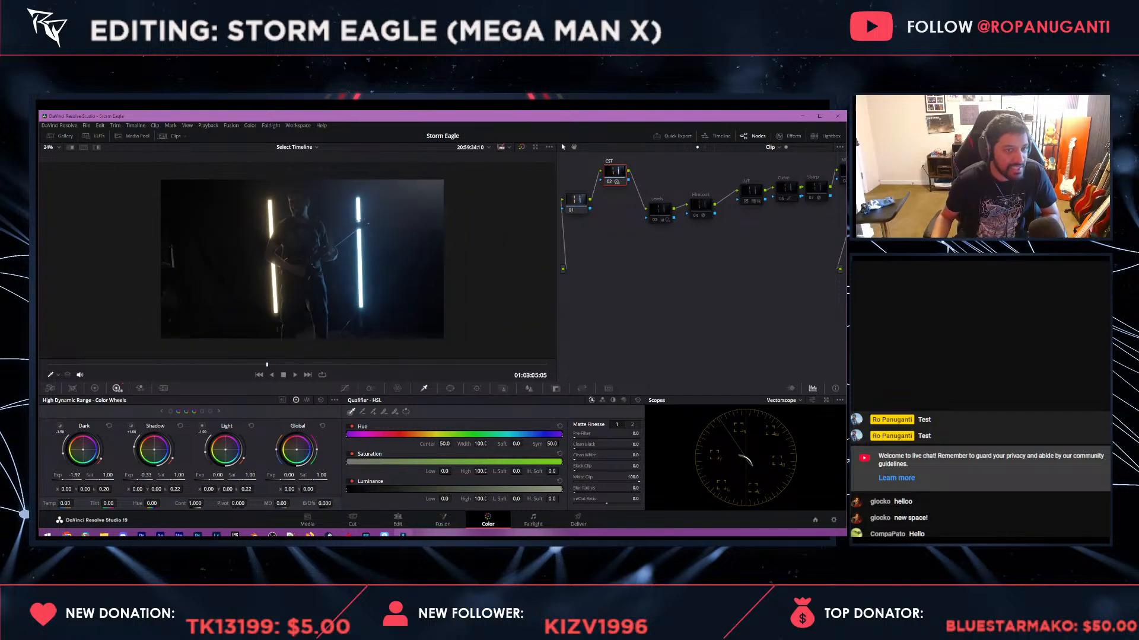
- Align the CST and Levels nodes in a row and re-enable Levels, showing its primaries color wheels
left_click_drag(700, 267, 699, 284)
left_click_drag(614, 188, 616, 207)
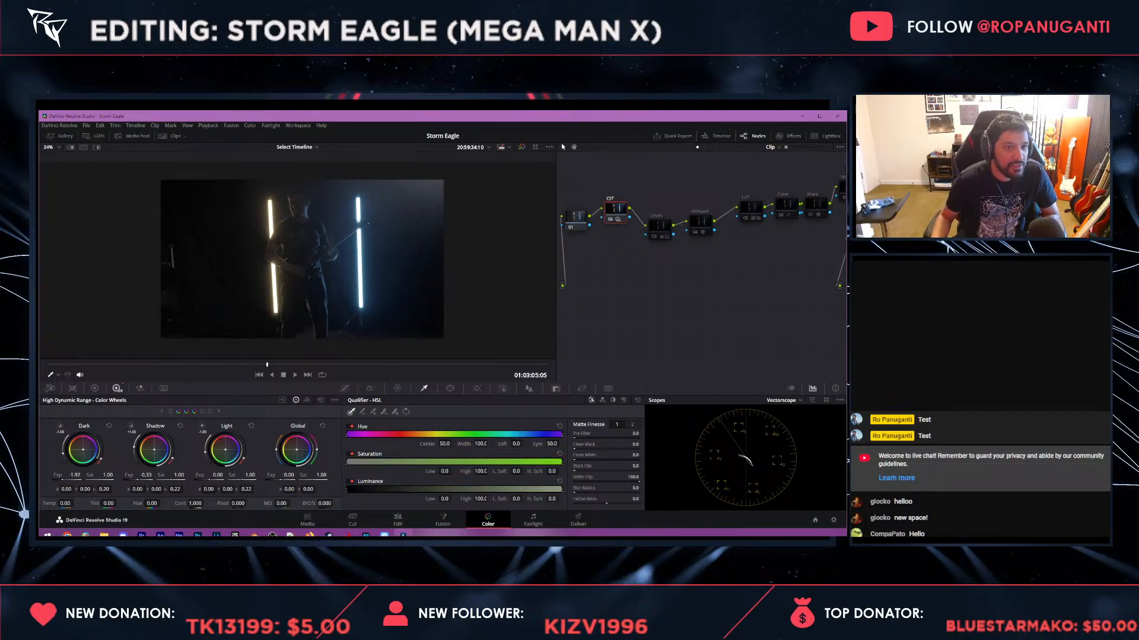
key("ctrl+d")
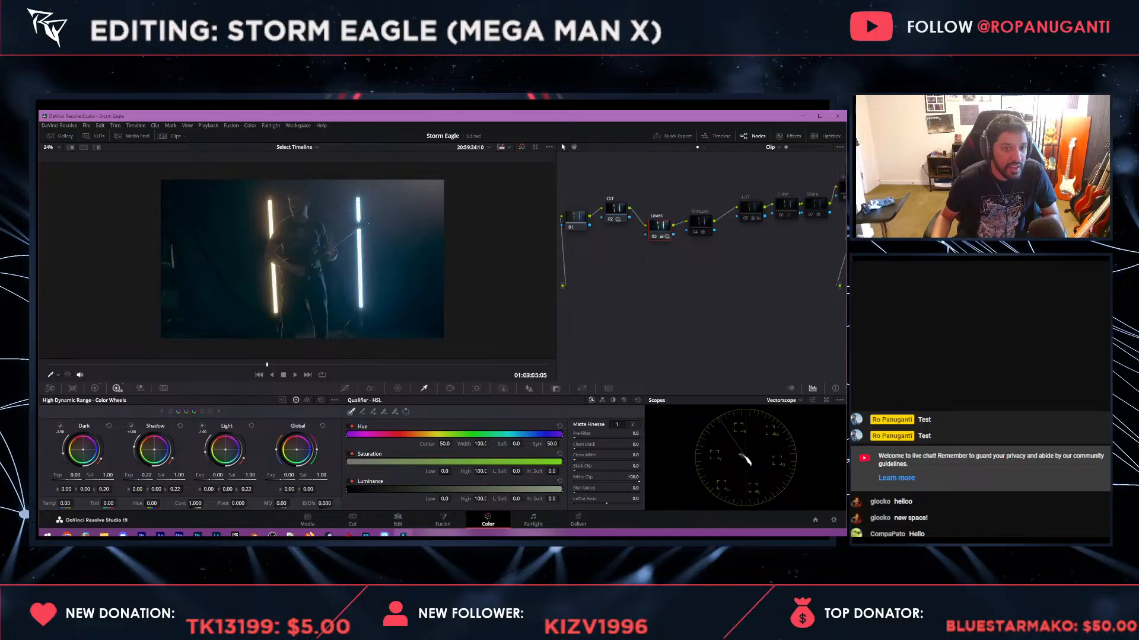
left_click_drag(660, 227, 660, 207)
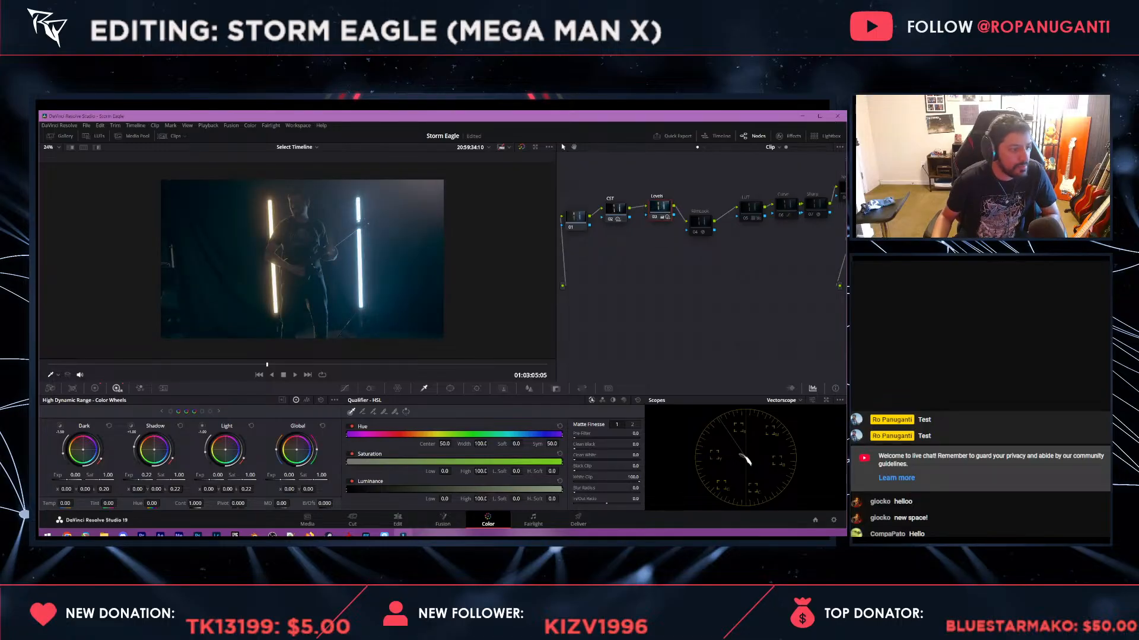
left_click(94, 388)
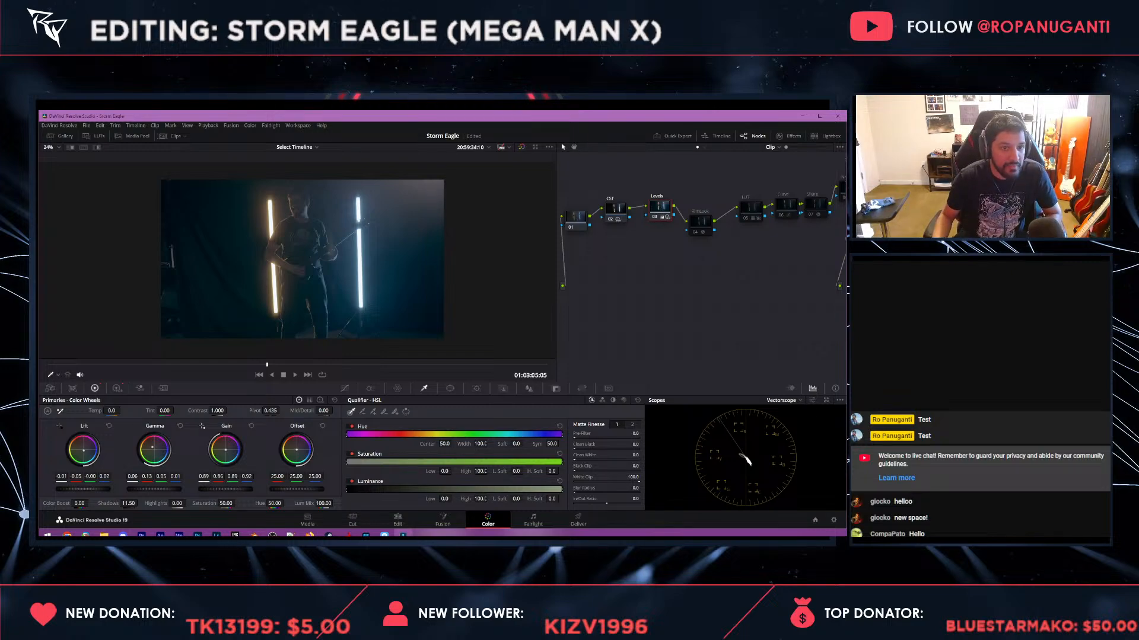
- Re-enable the FilmLook node and move it higher than the Levels node
left_click(700, 222)
key("ctrl+d")
left_click_drag(700, 261, 650, 287)
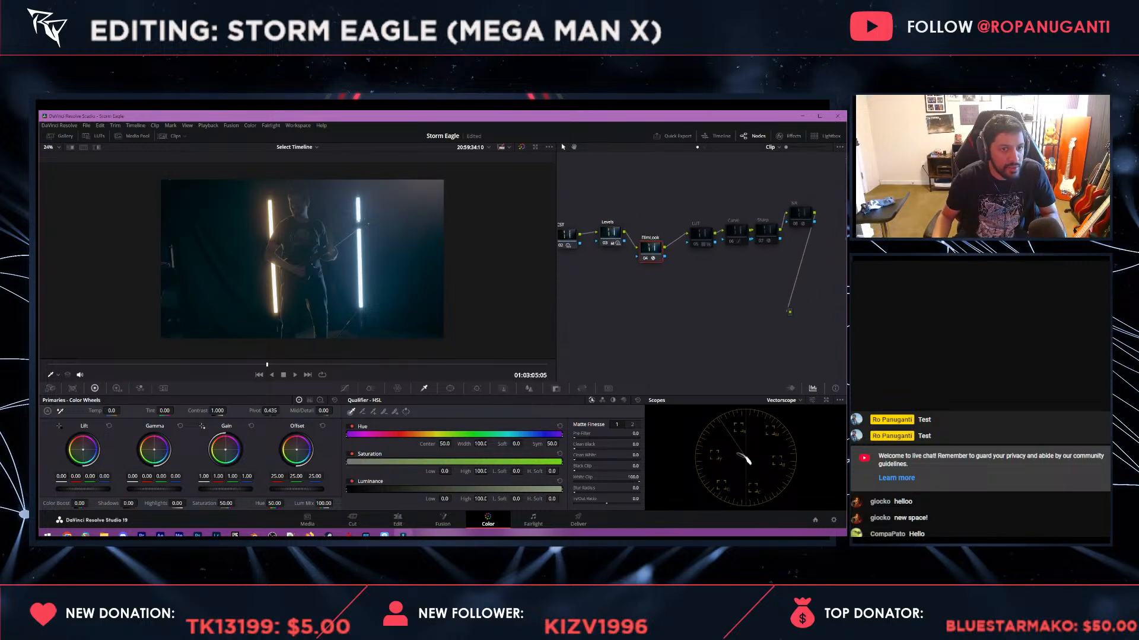
left_click_drag(651, 248, 656, 212)
- Open the FilmLook node's Film Look Creator settings and examine the Halation options
double_click(657, 212)
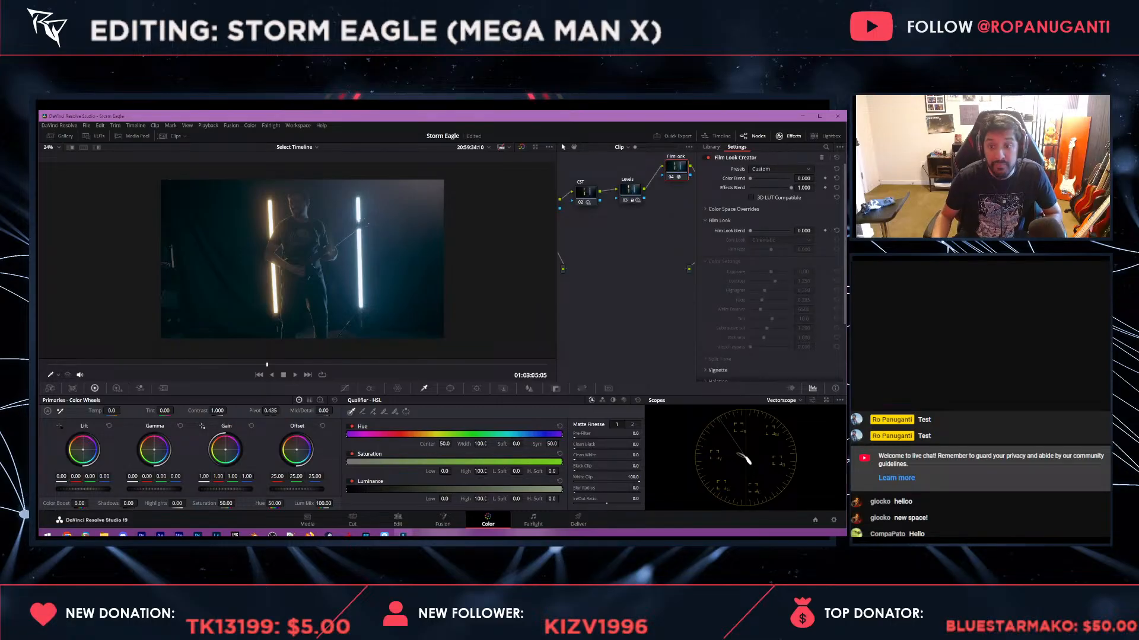
scroll(771, 273, "down", 3)
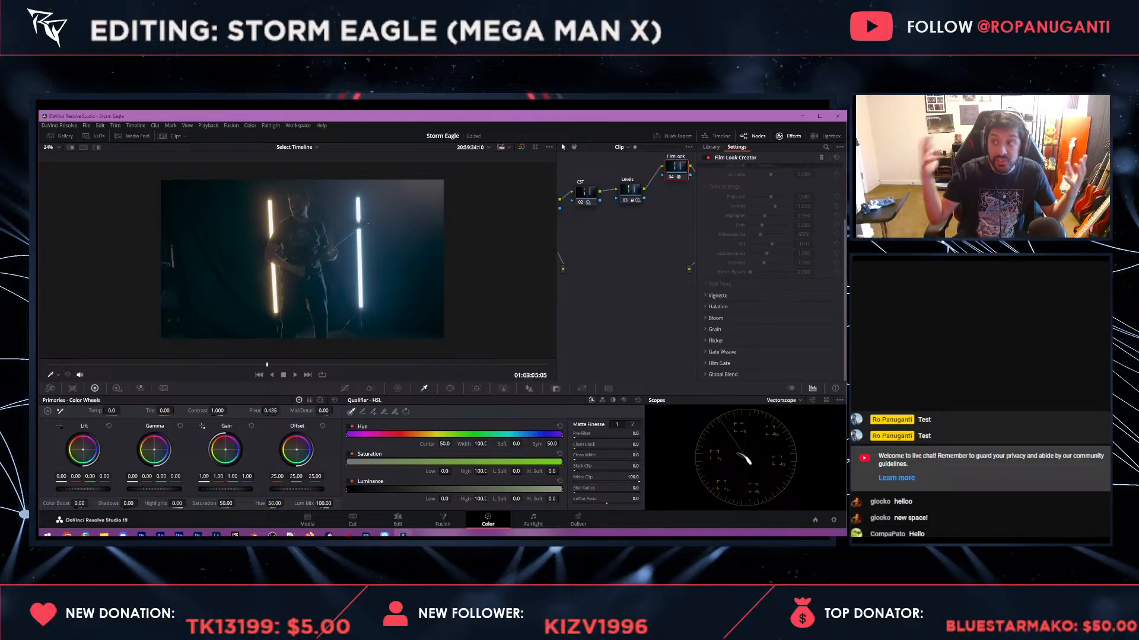
left_click(717, 306)
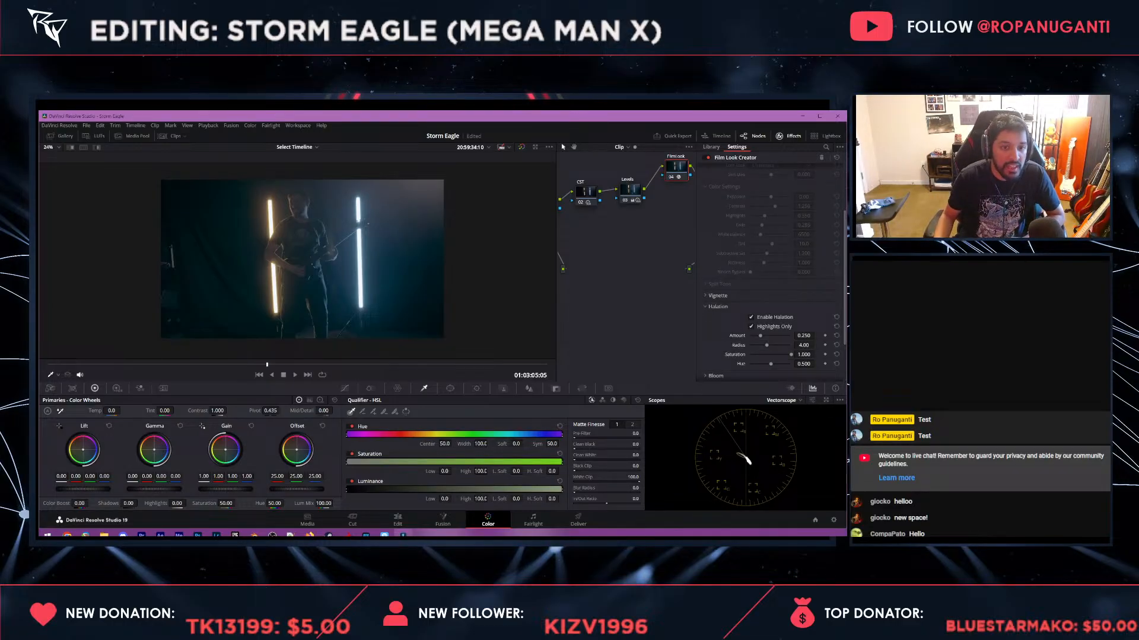
left_click(717, 306)
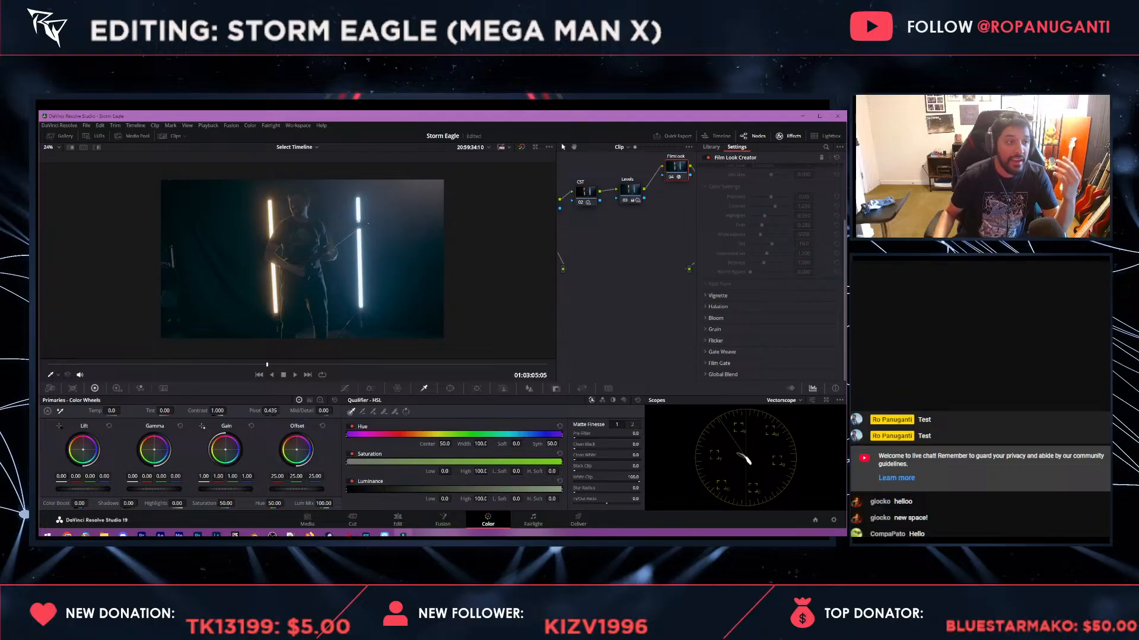
- Disable Bloom in the FilmLook node's Film Look Creator settings and inspect the light tube up close
left_click(716, 318)
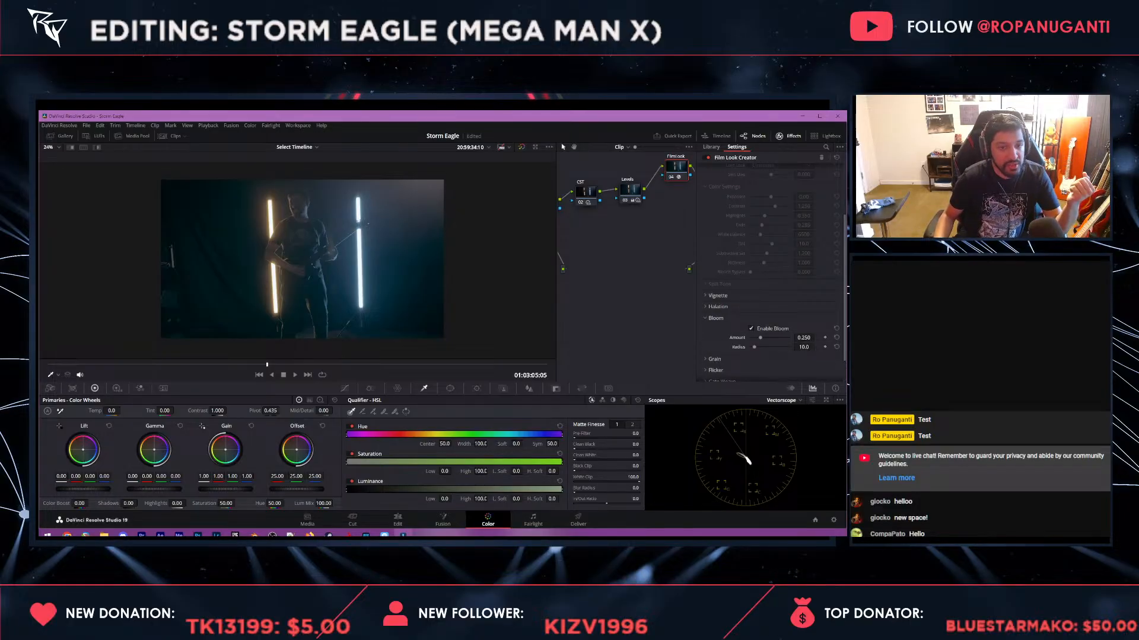
left_click(751, 328)
scroll(297, 260, "up", 10)
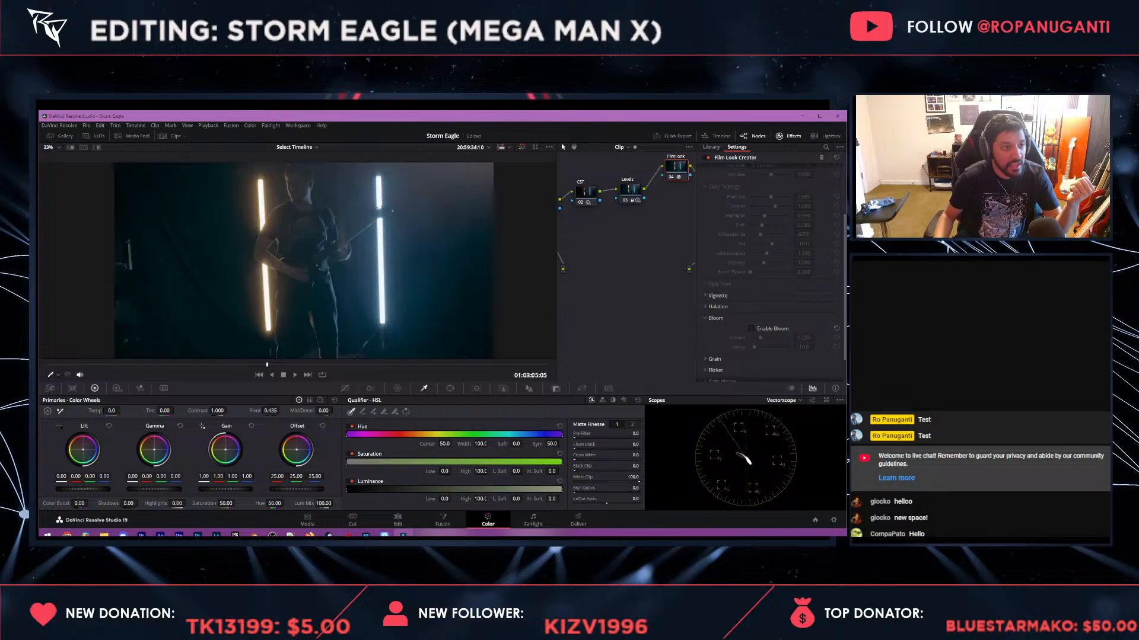
scroll(297, 261, "up", 8)
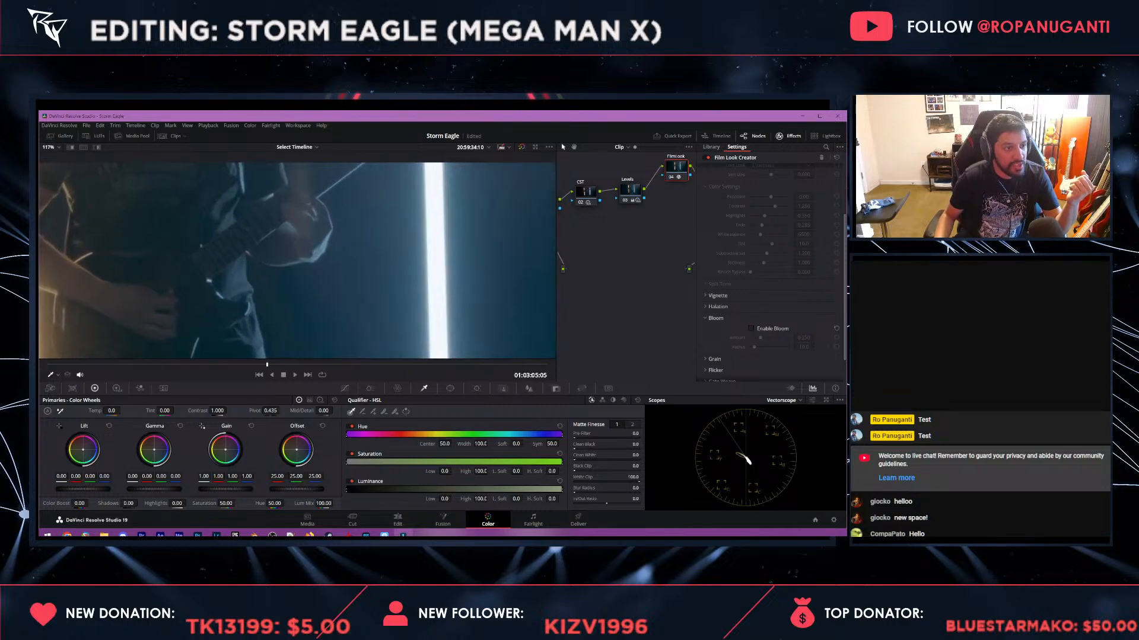
- Toggle the FilmLook node's Bloom effect to compare it on the light tubes and across the wider frame, leaving it enabled
left_click(750, 328)
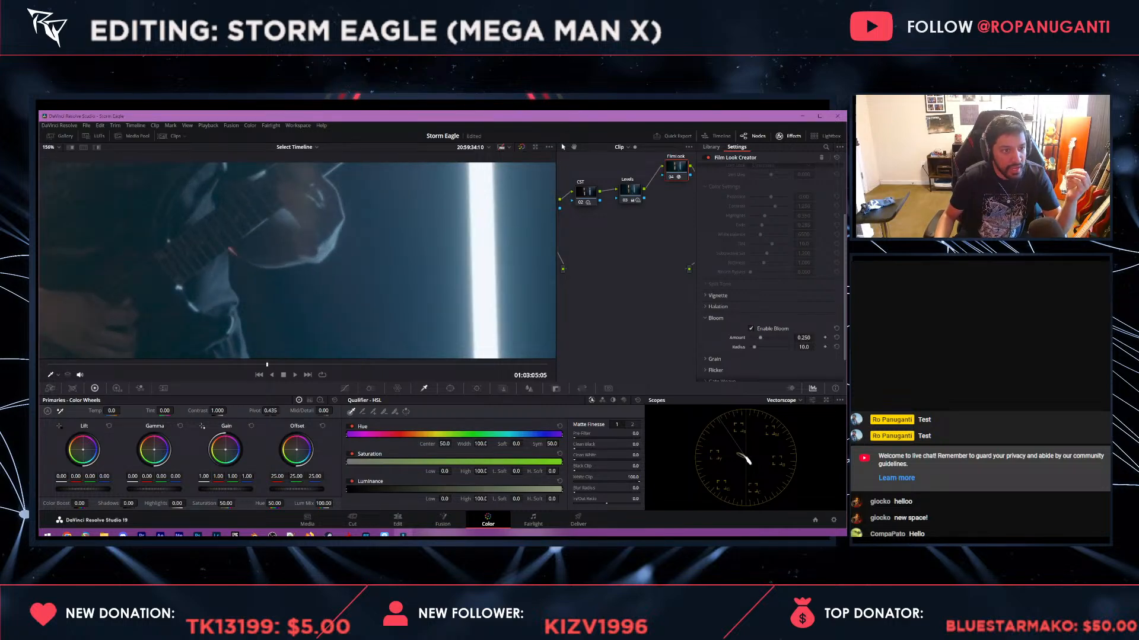
left_click(751, 329)
left_click(751, 328)
left_click(751, 329)
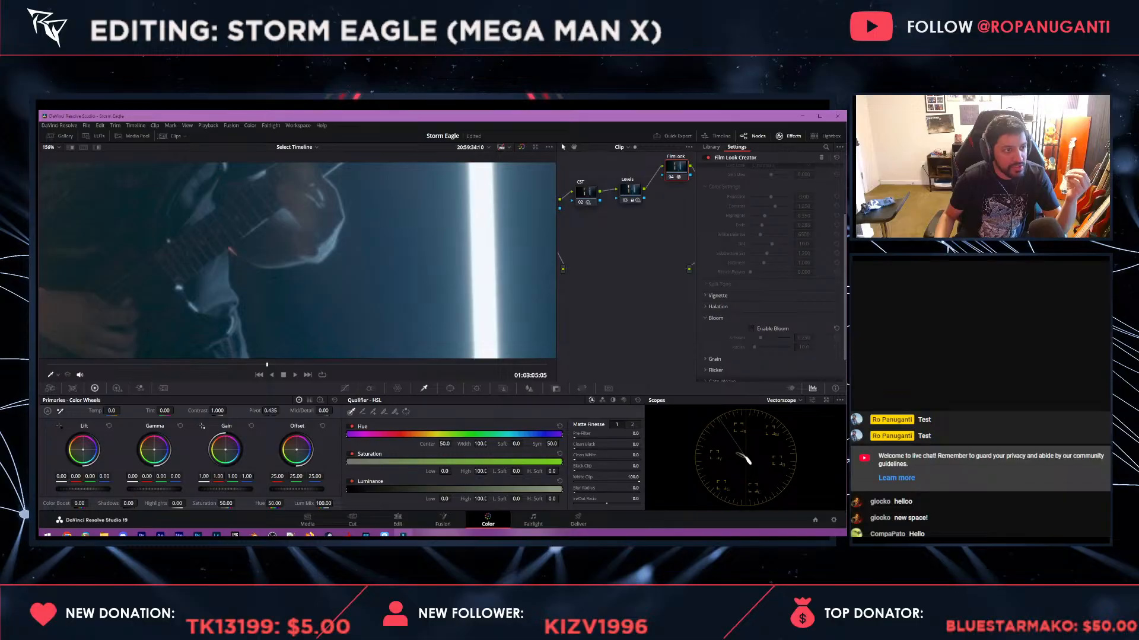
left_click(750, 329)
left_click(750, 329)
left_click(751, 328)
scroll(297, 261, "down", 4)
scroll(297, 261, "down", 2)
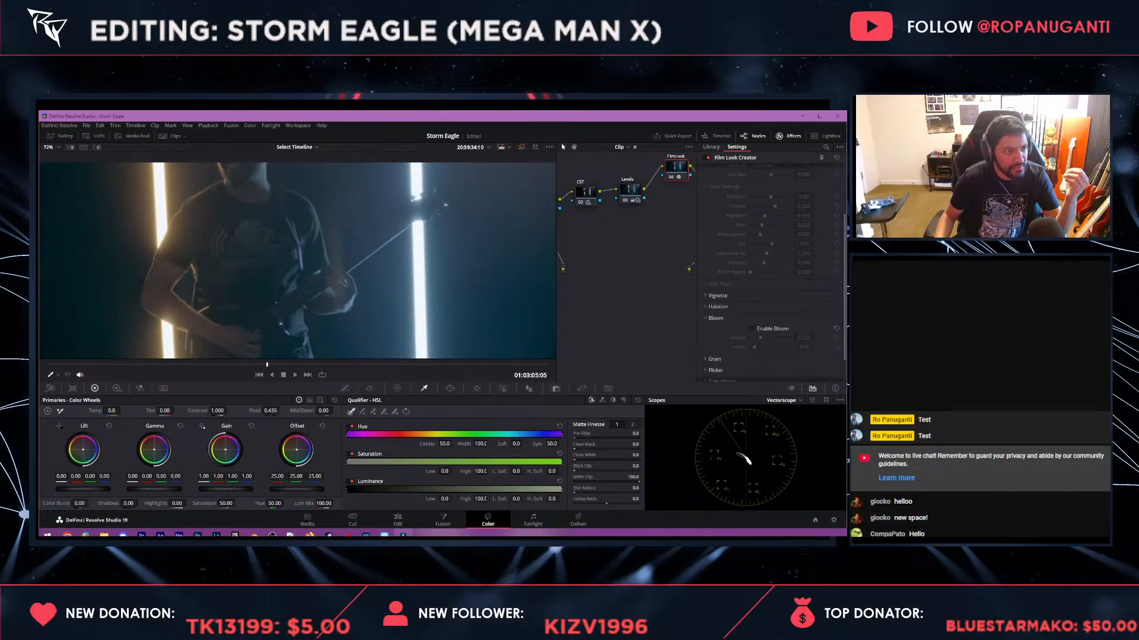
scroll(297, 261, "down", 3)
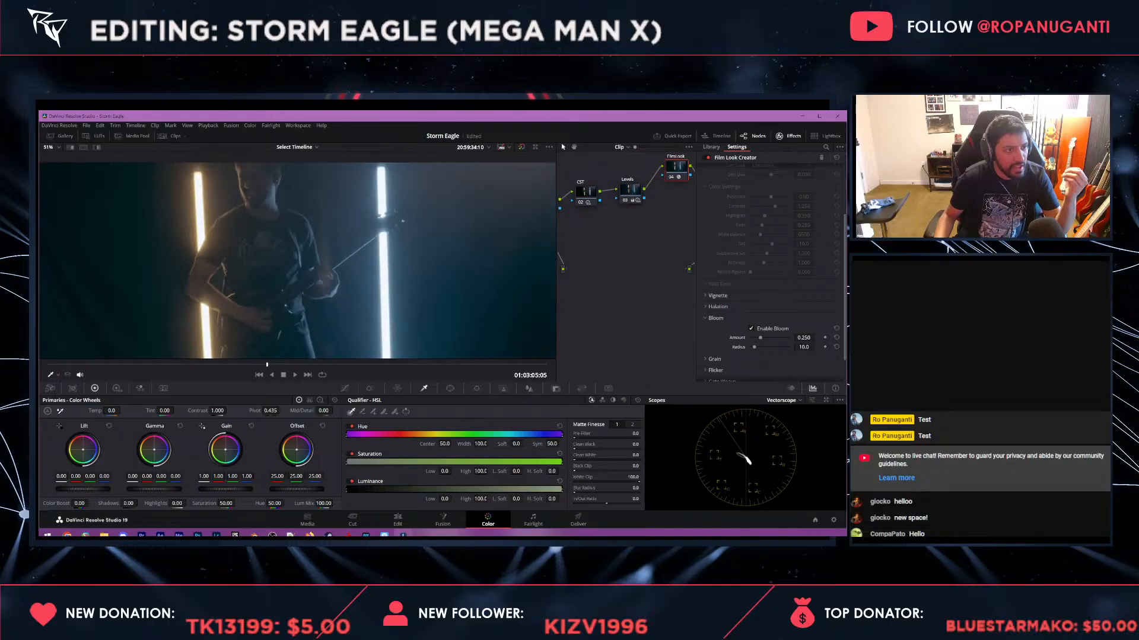
left_click_drag(297, 261, 316, 242)
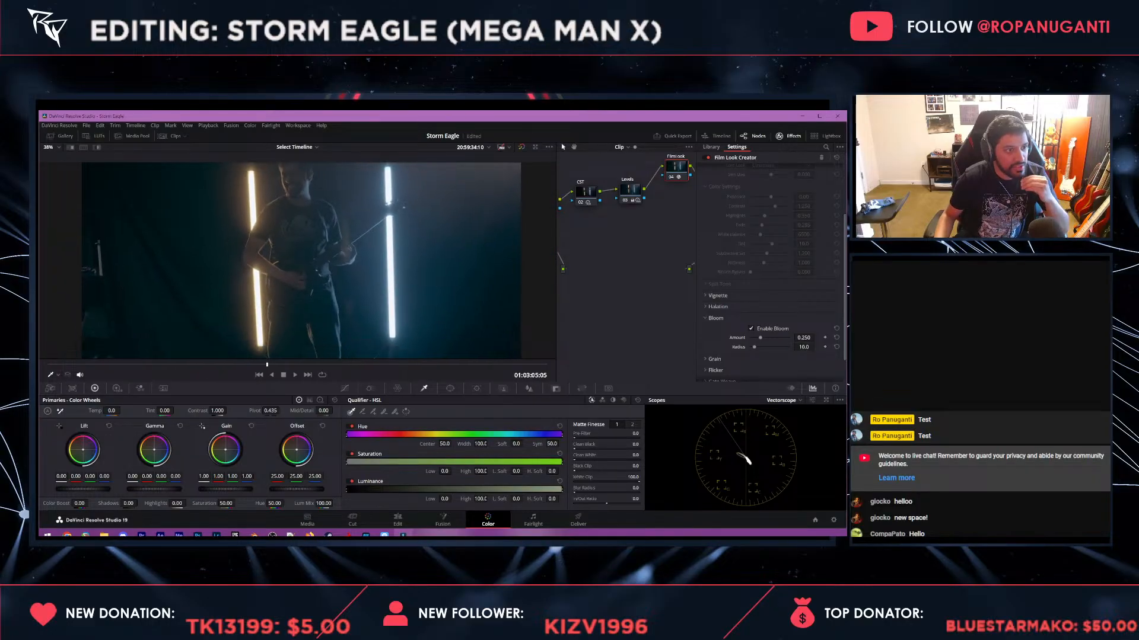
- Examine the Flicker and Grain options in the FilmLook node's Film Look Creator and collapse the Grain, Bloom and Film Look sections
scroll(770, 279, "down", 2)
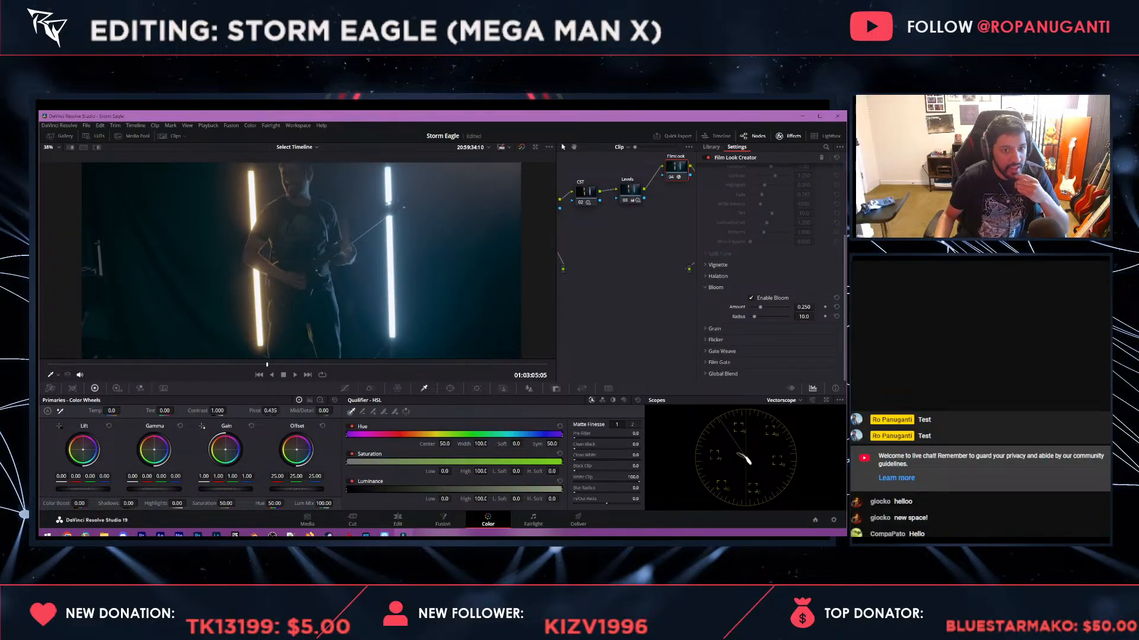
left_click(715, 340)
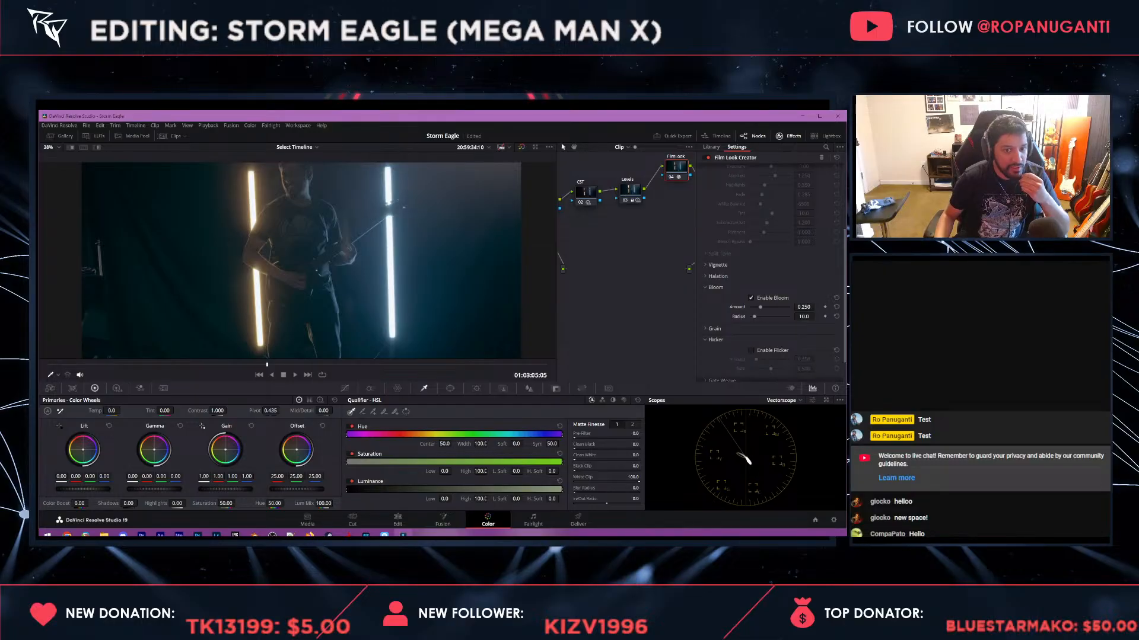
left_click(751, 351)
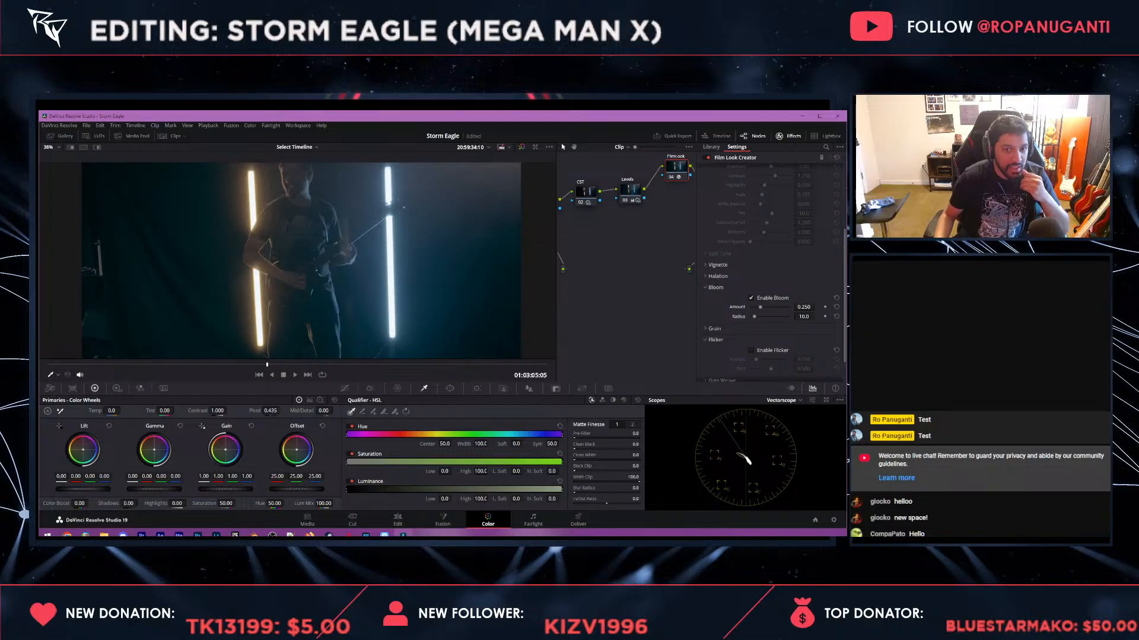
left_click(715, 329)
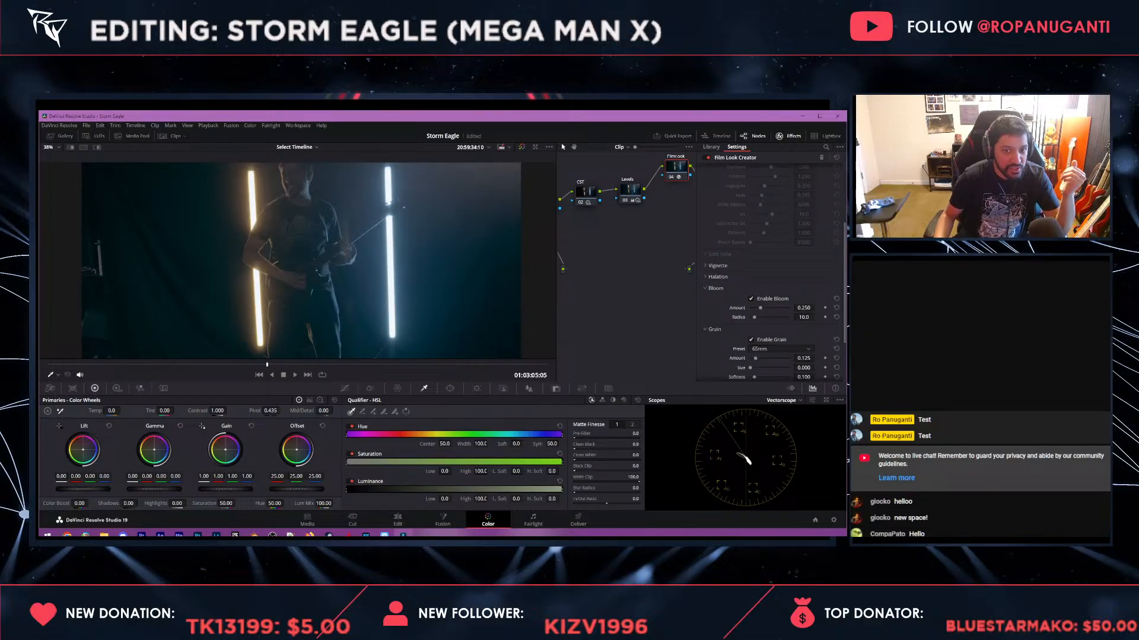
left_click(714, 329)
scroll(715, 328, "up", 3)
scroll(715, 326, "down", 2)
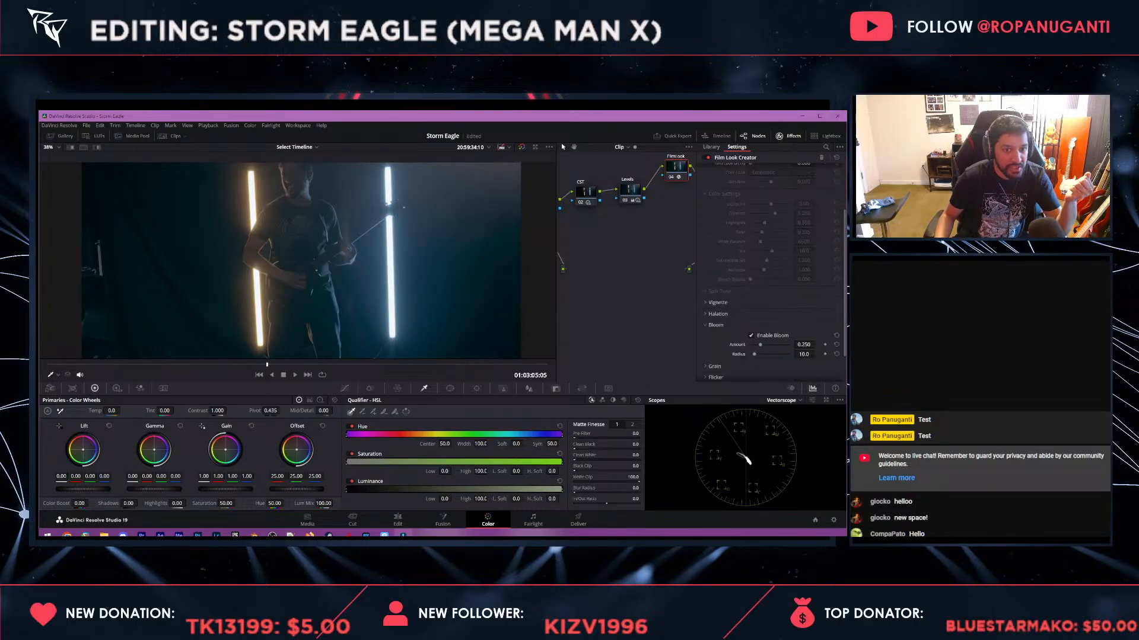
left_click(715, 325)
scroll(715, 325, "up", 3)
left_click(718, 220)
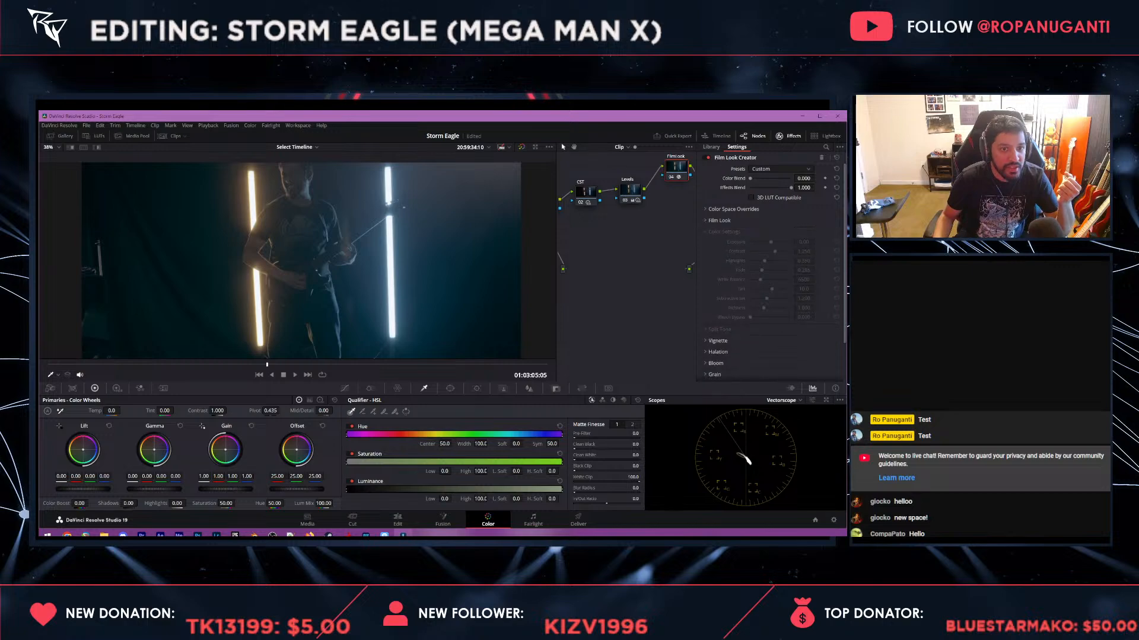
- Enable the LUT node that follows FilmLook and look through the folders of the LUT library
left_click_drag(670, 231, 608, 243)
left_click(657, 232)
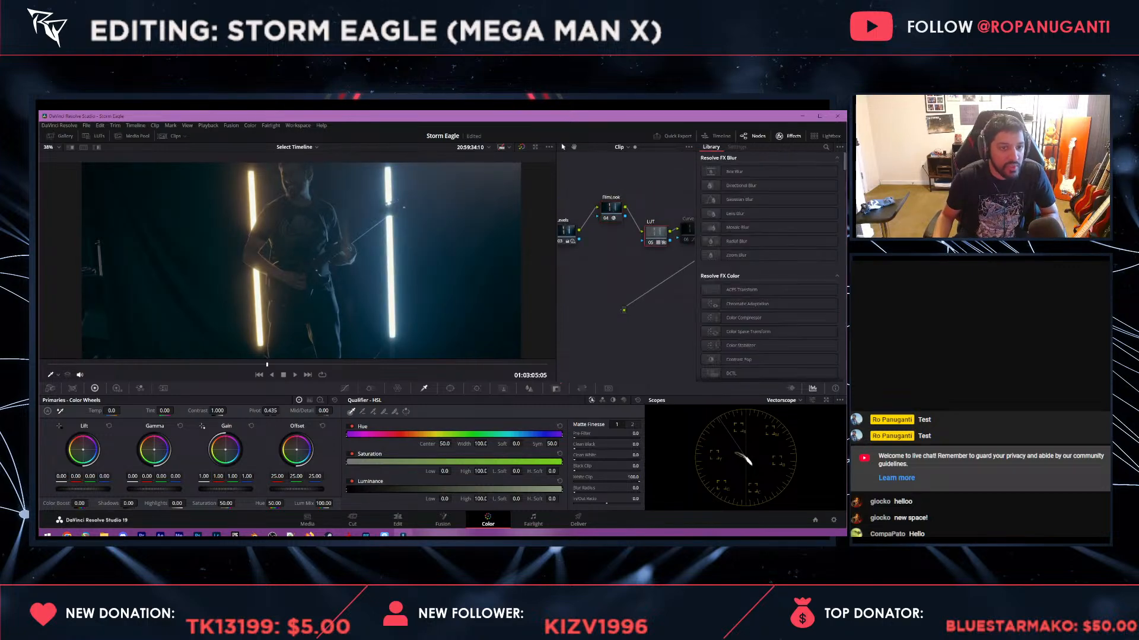
left_click(89, 136)
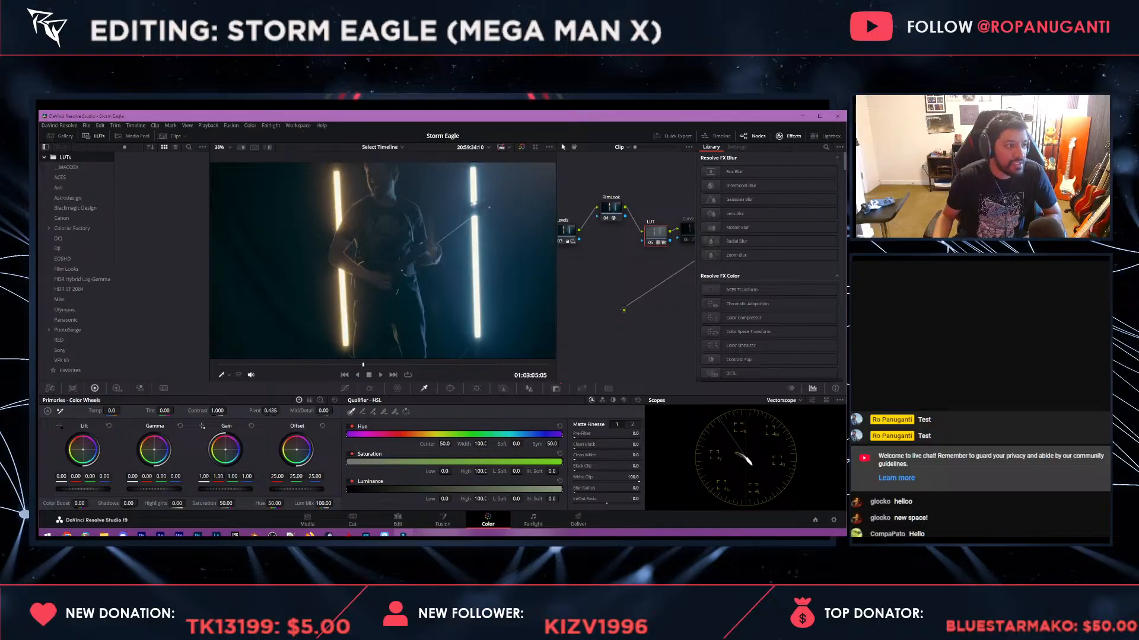
left_click(89, 136)
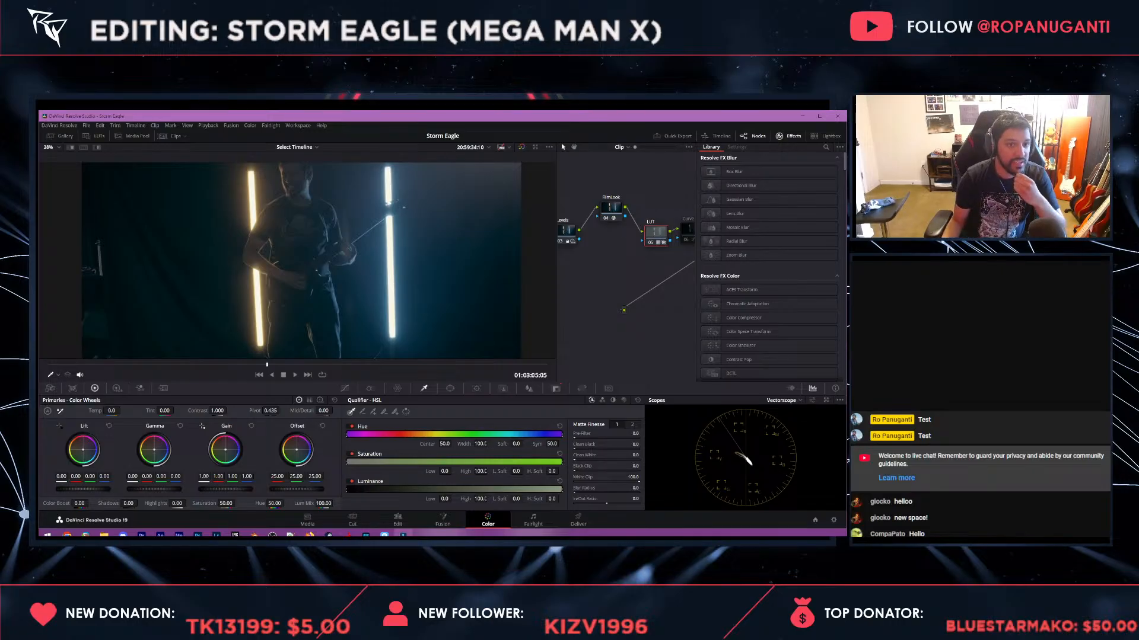
- Try a key output gain of 1.344 on the LUT node and undo the change
left_click_drag(634, 266, 606, 296)
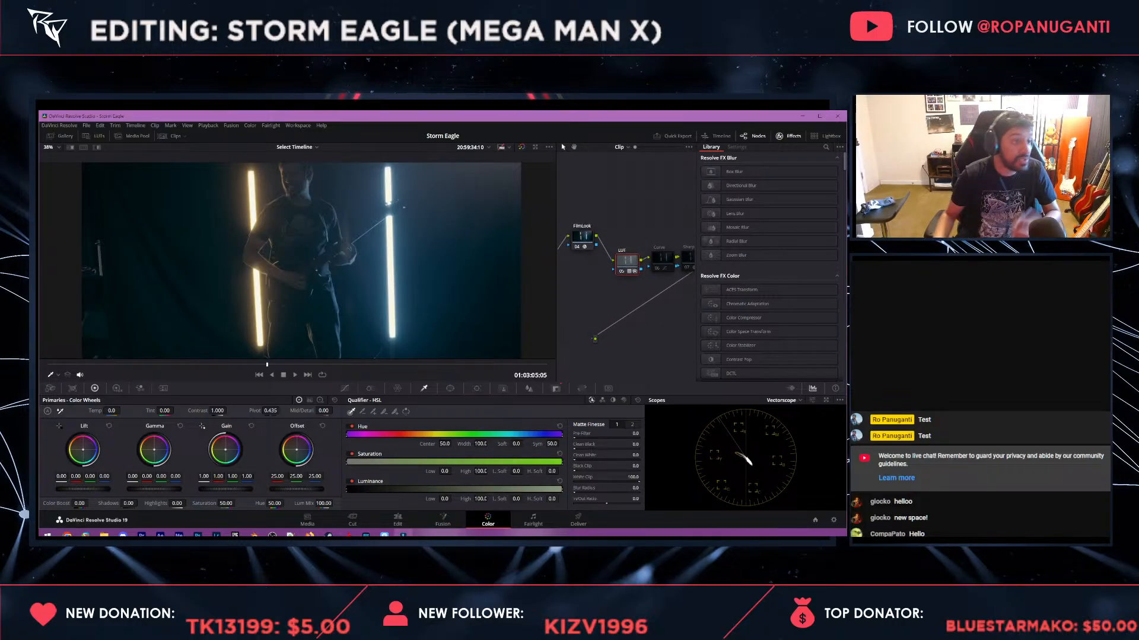
left_click_drag(645, 296, 606, 296)
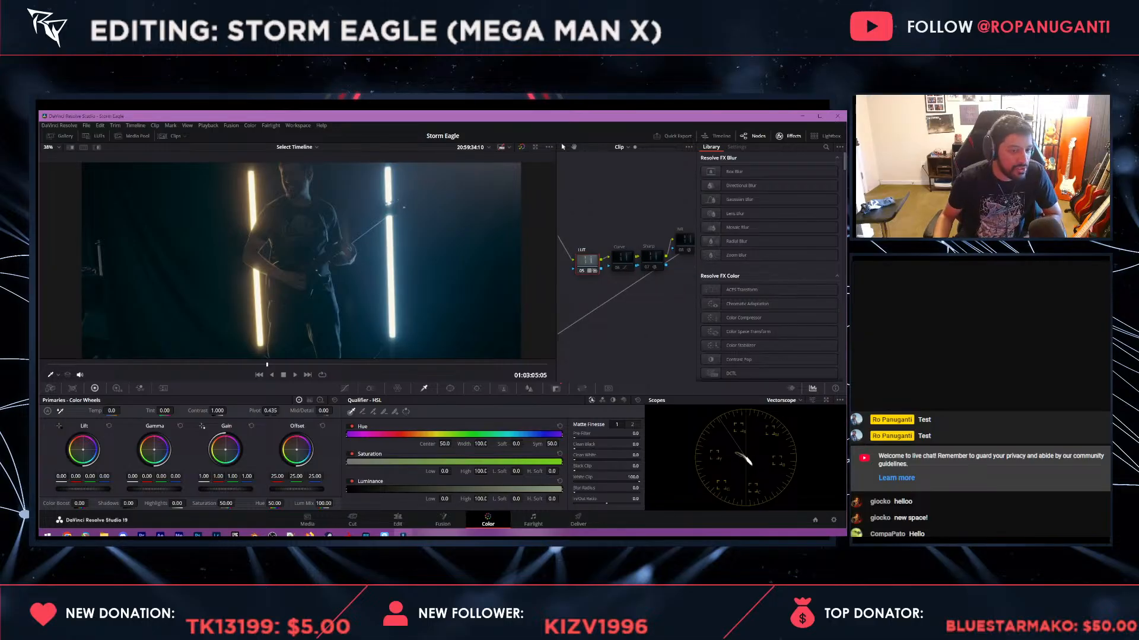
left_click(556, 389)
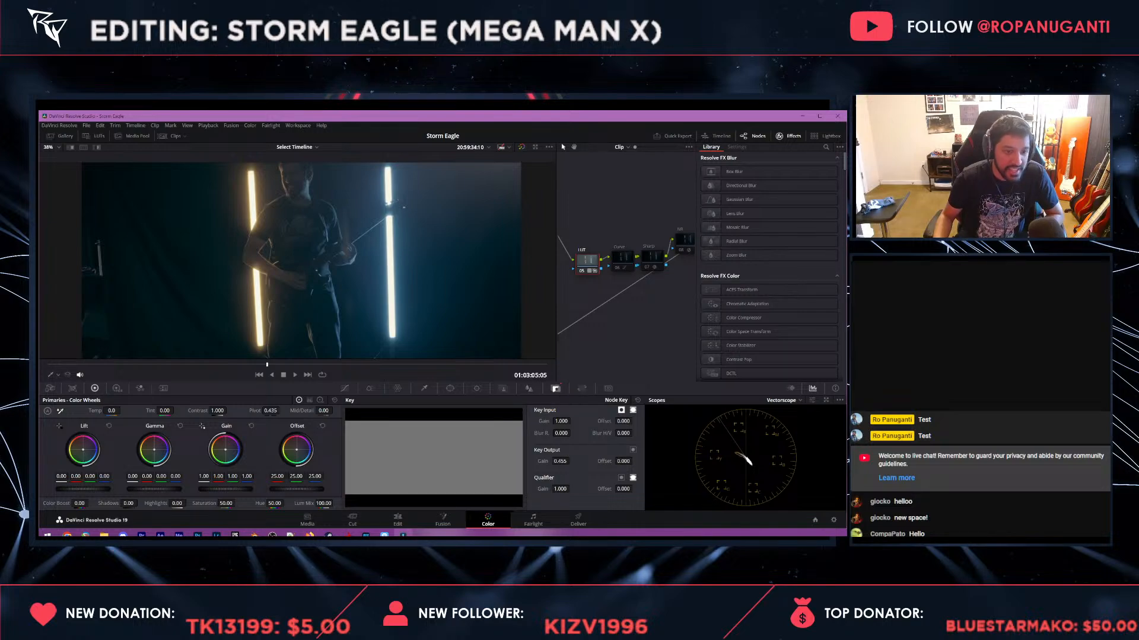
left_click_drag(559, 461, 571, 461)
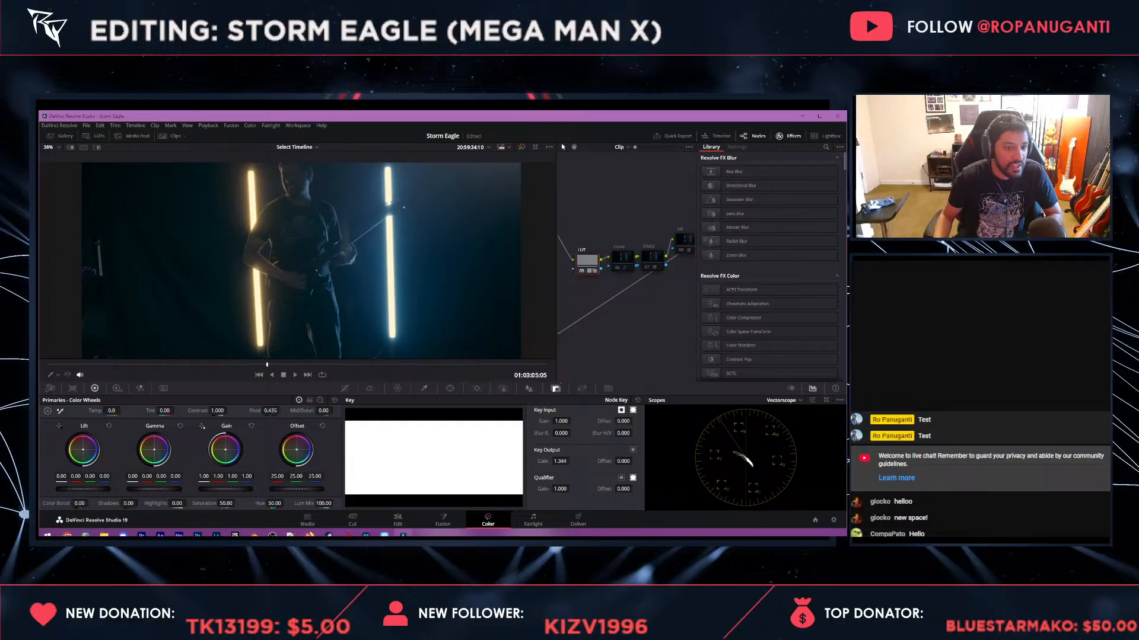
key("ctrl+z")
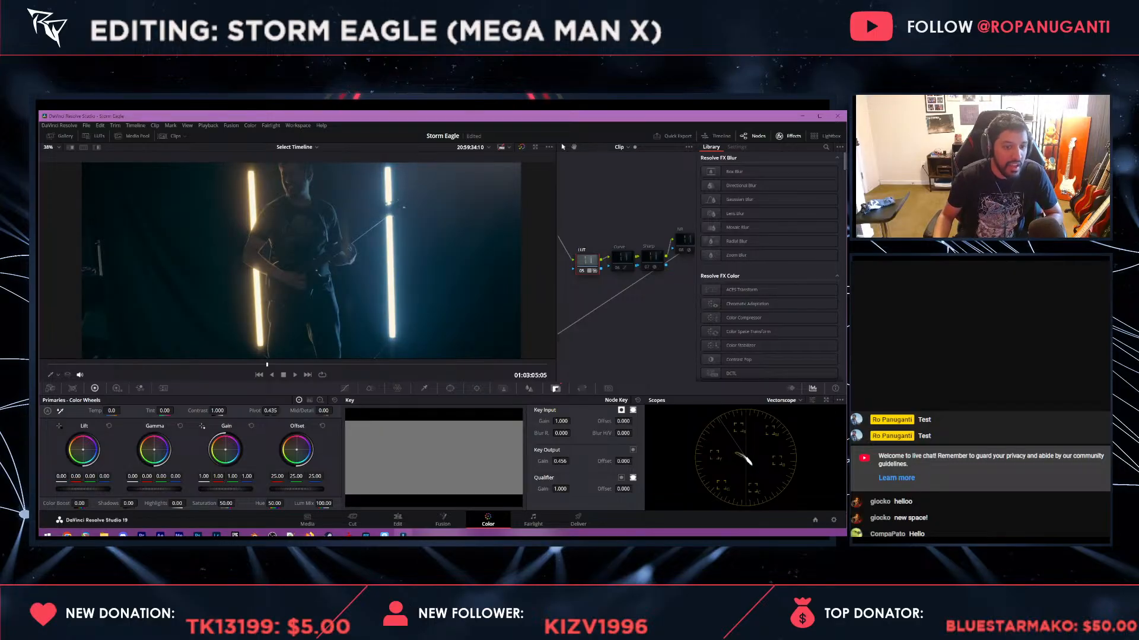
- Enable the Curve node that follows the LUT node and show its custom curve
scroll(300, 260, "down", 2)
left_click_drag(626, 308, 622, 318)
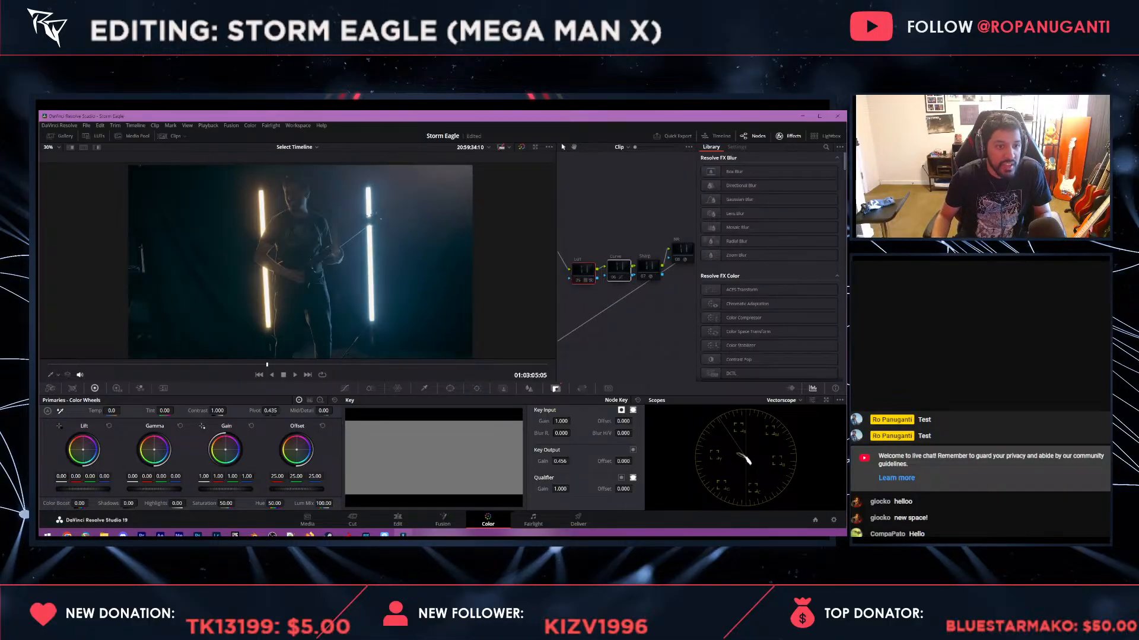
left_click(613, 277)
left_click_drag(622, 309, 668, 308)
left_click(344, 388)
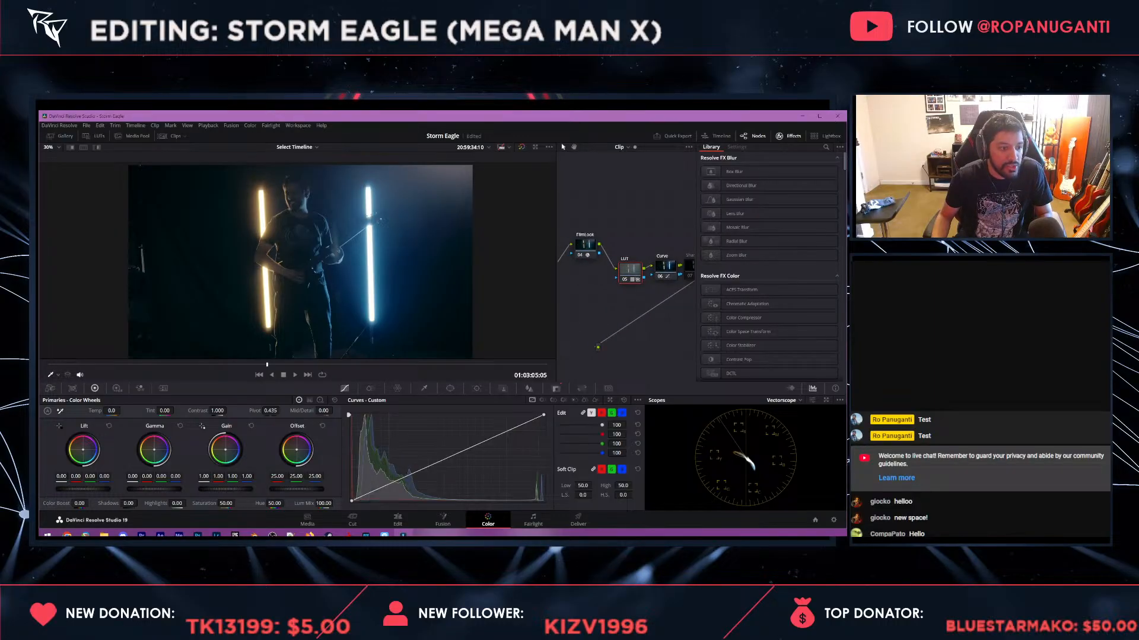
left_click(665, 267)
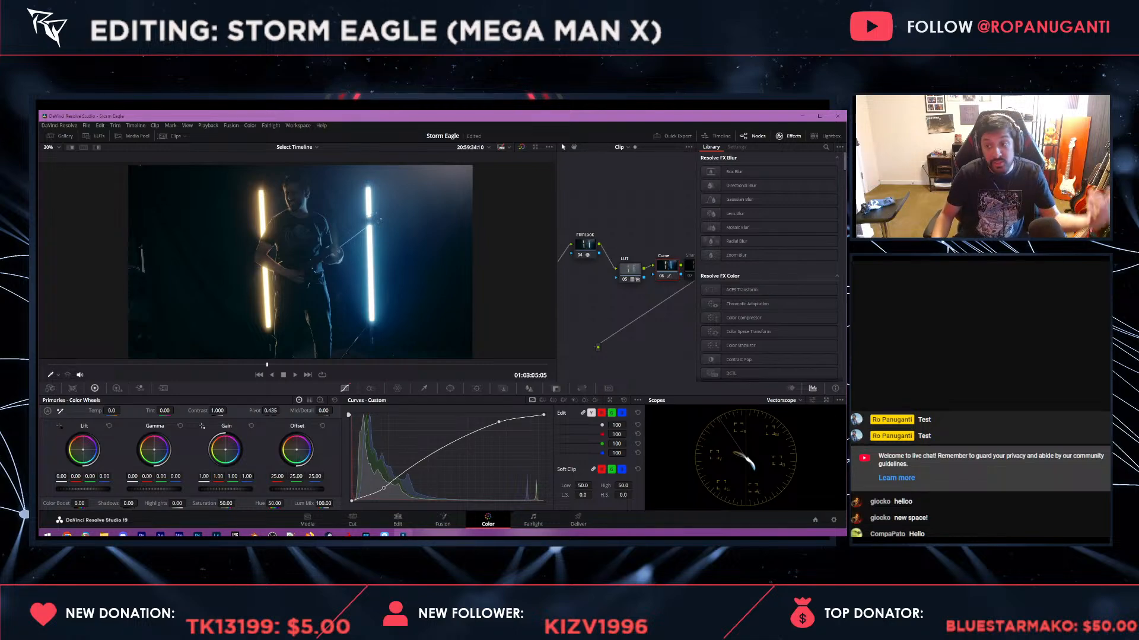
- Enable the Sharp node that follows the Curve node and show its Sharpen effect settings
left_click_drag(632, 315, 591, 316)
scroll(300, 261, "down", 2)
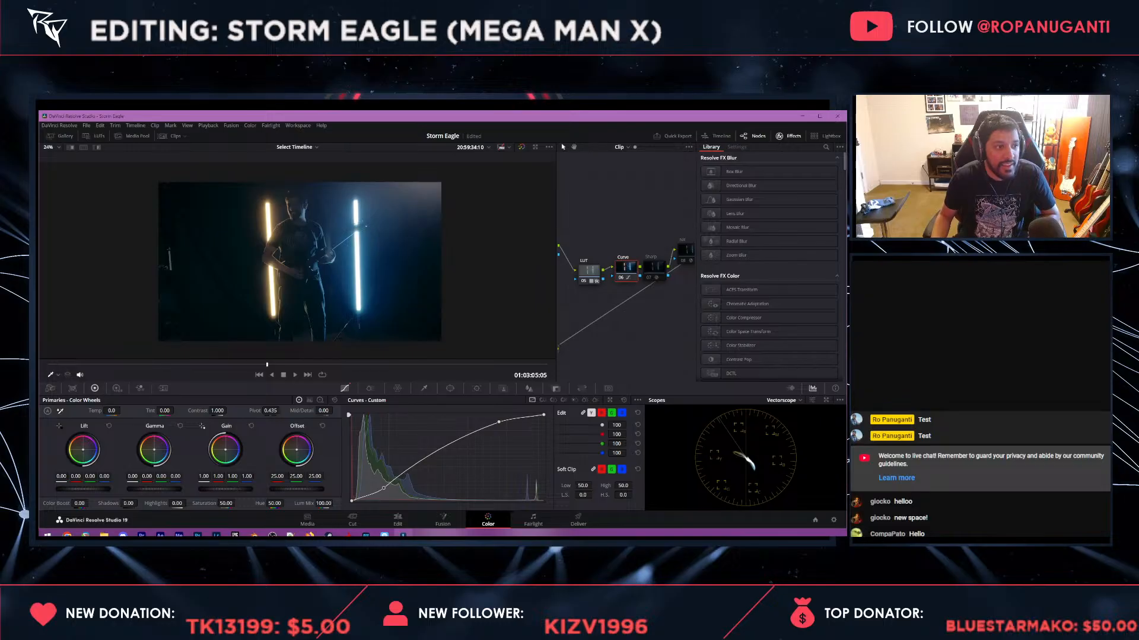
left_click(654, 268)
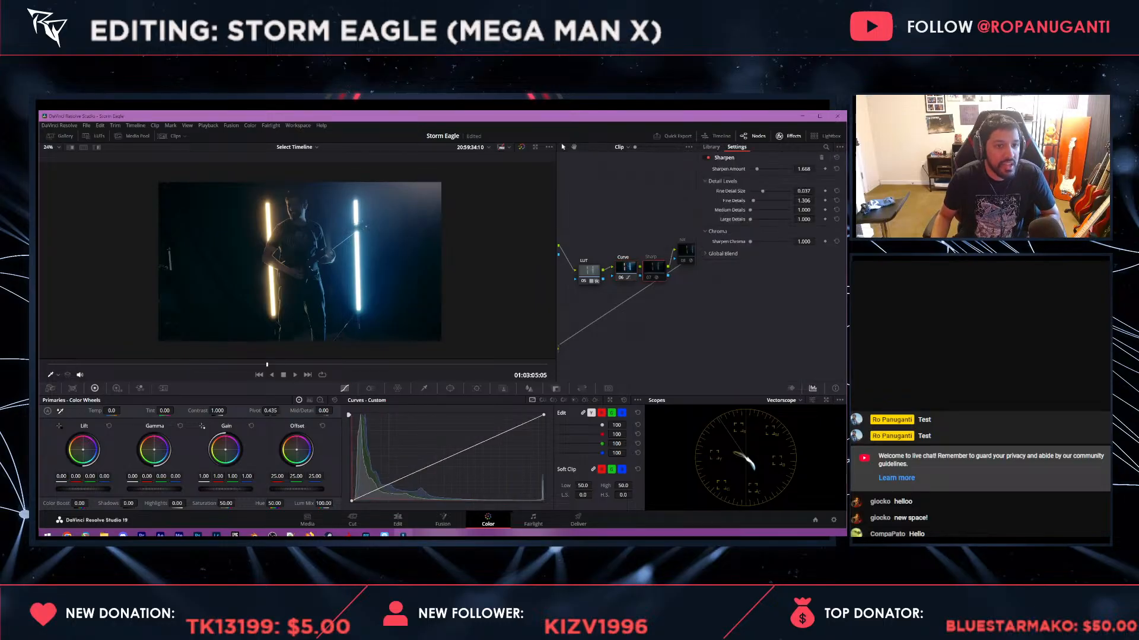
left_click_drag(645, 308, 631, 304)
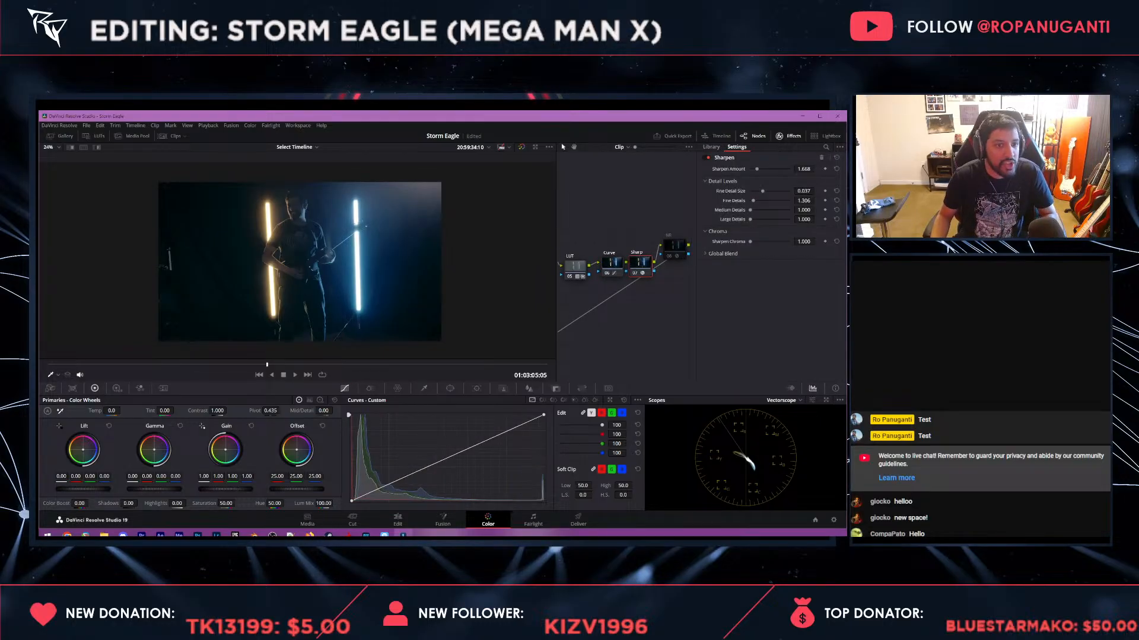
- Compare the enlarged image with the Sharp node off and on, and save the project
scroll(298, 261, "up", 6)
scroll(299, 260, "up", 2)
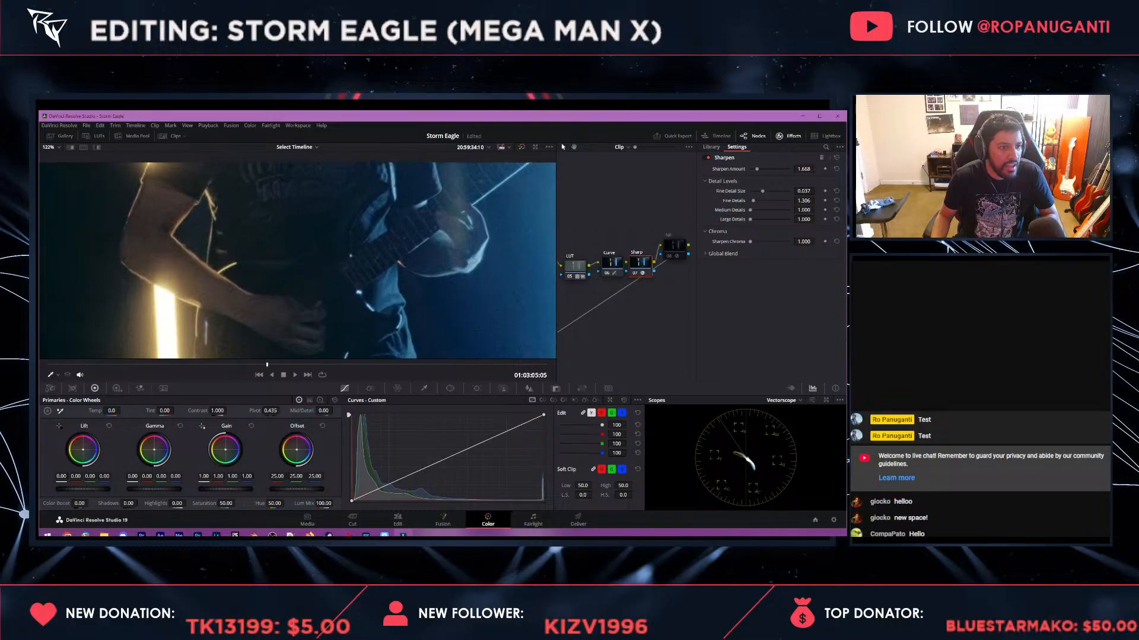
key("ctrl+d")
key("ctrl+d")
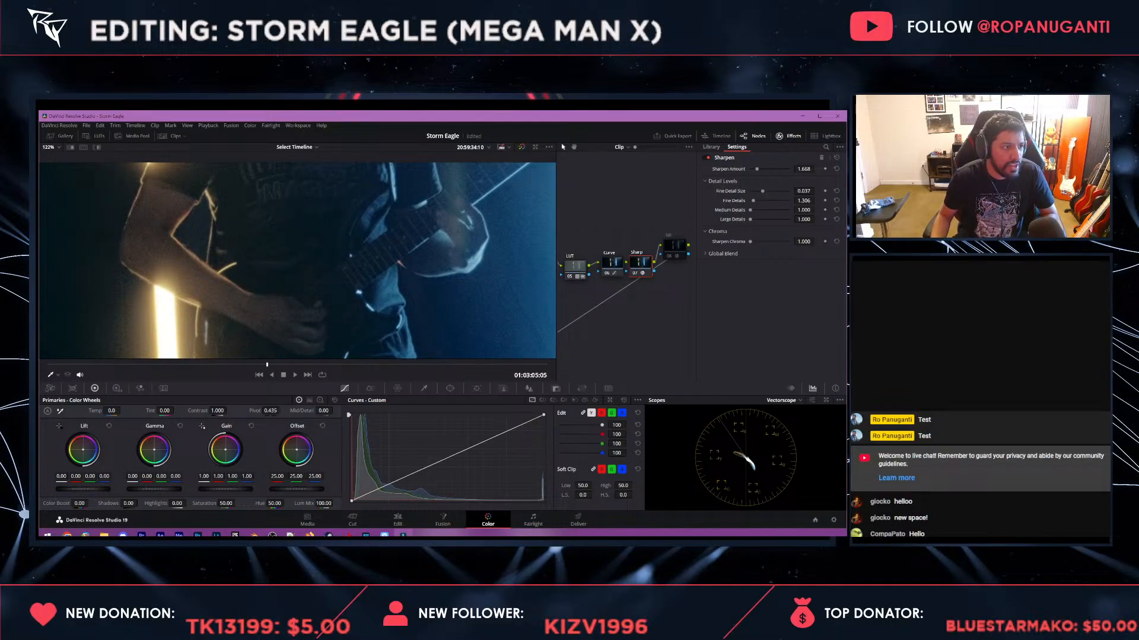
scroll(298, 261, "down", 4)
key("ctrl+s")
- Enable the NR noise reduction node and reposition it beside the Sharp node
left_click(675, 247)
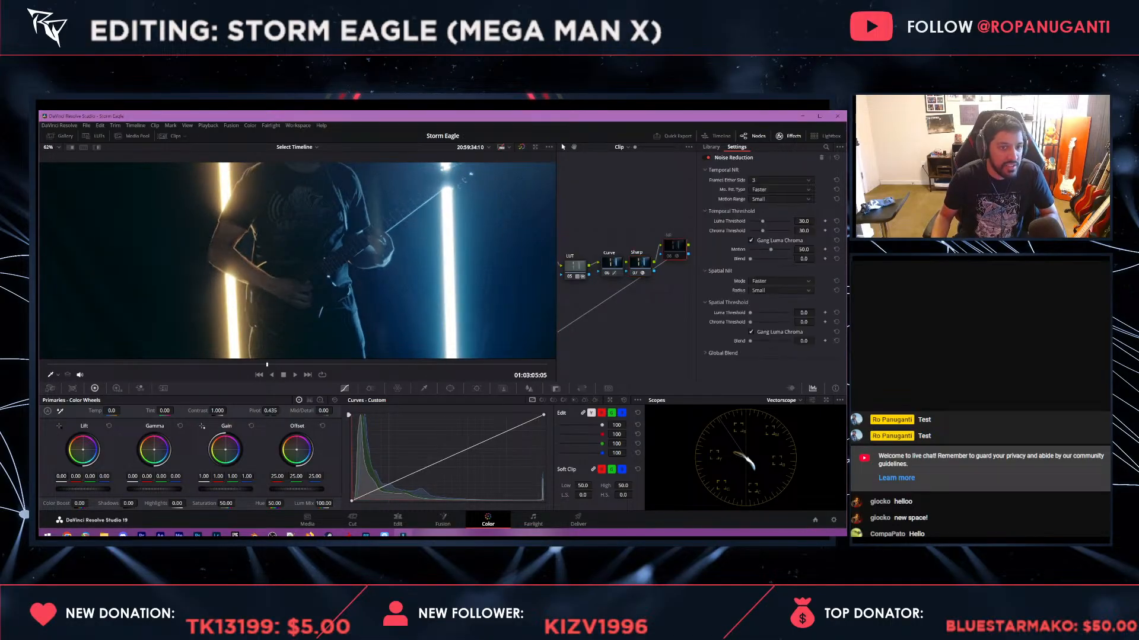
key("ctrl+d")
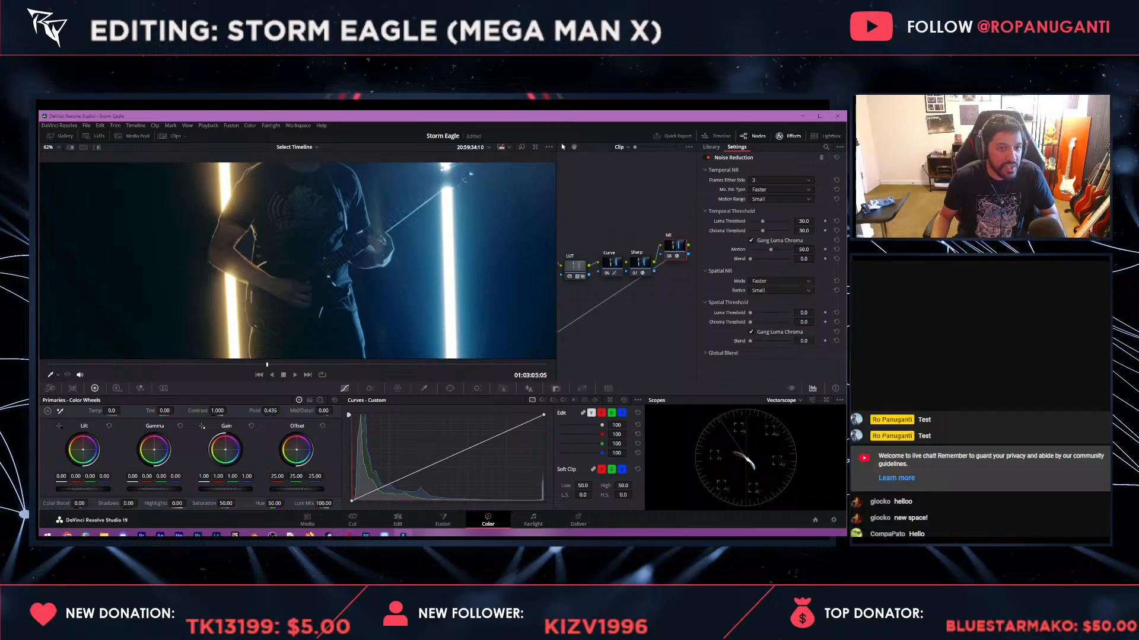
left_click_drag(675, 246, 656, 234)
- Compare fine image detail with the NR node off and on, and save the project with it enabled
scroll(299, 261, "up", 8)
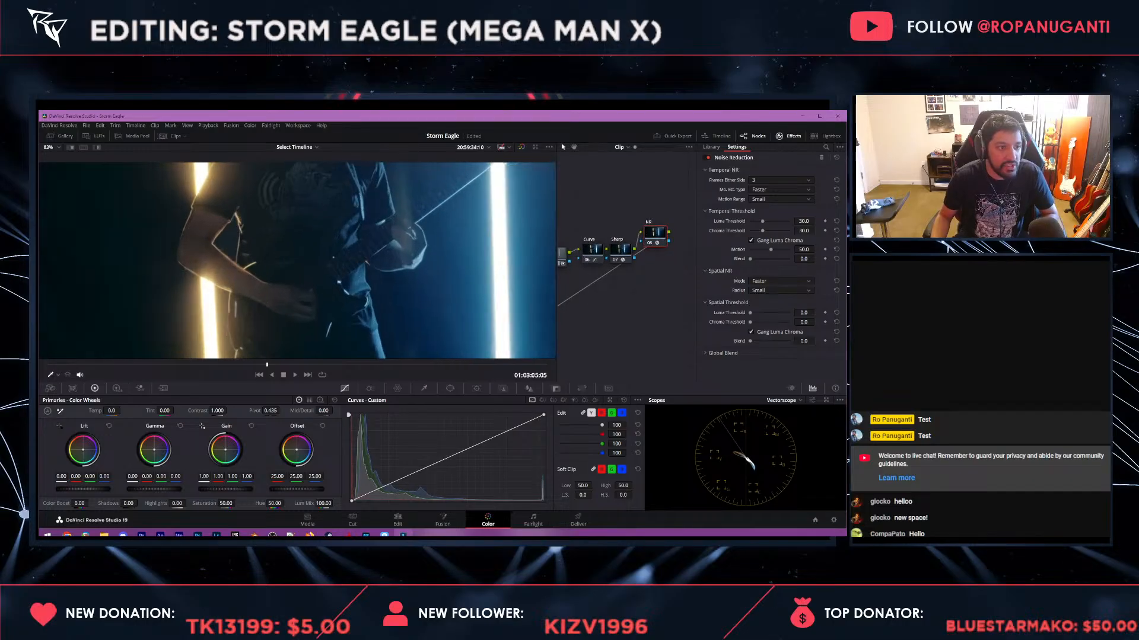
scroll(298, 261, "up", 6)
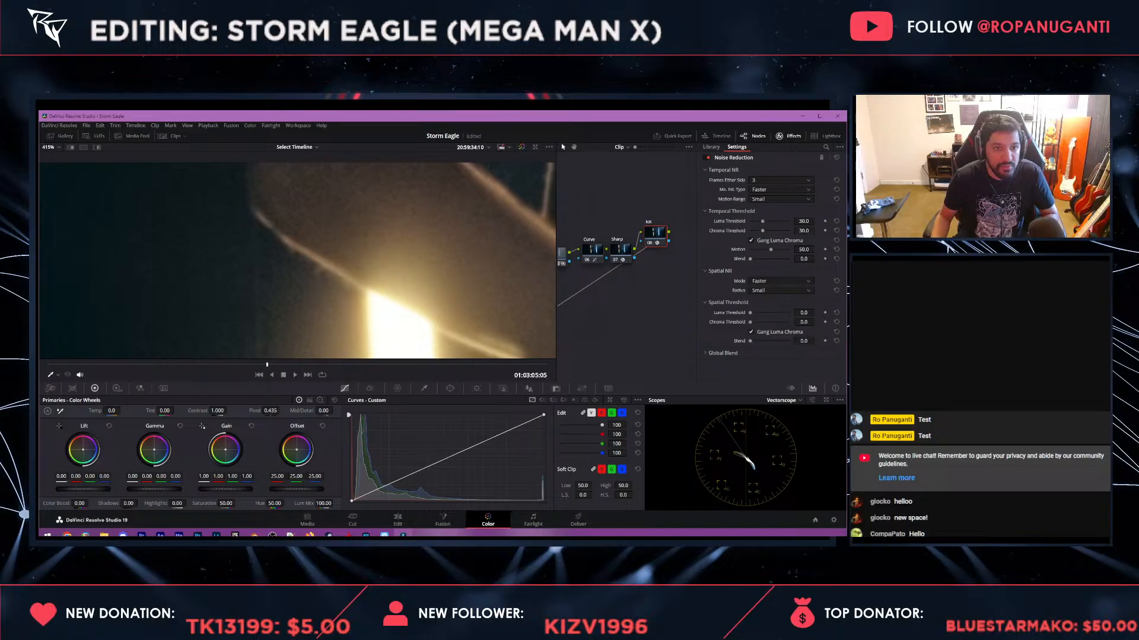
left_click_drag(655, 232, 675, 264)
key("ctrl+d")
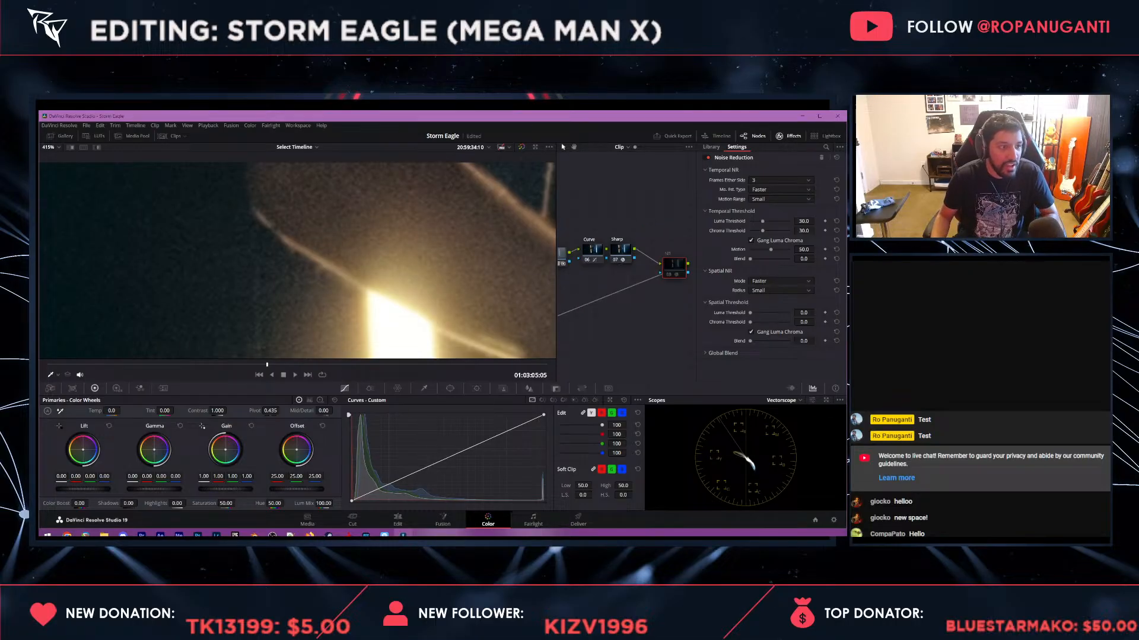
key("ctrl+d")
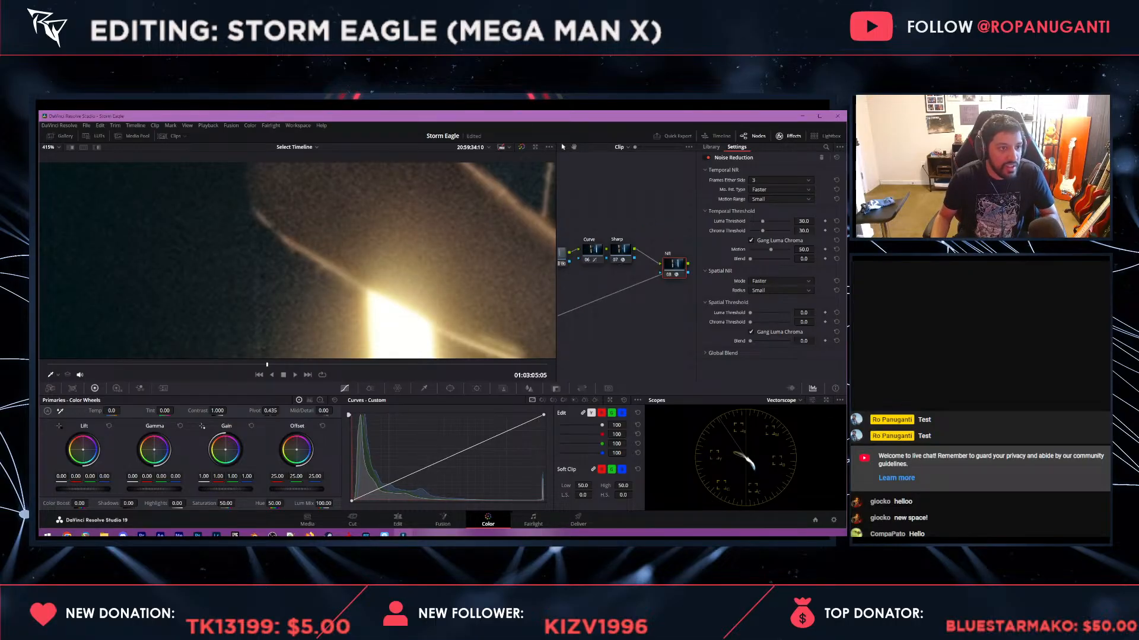
scroll(298, 260, "down", 15)
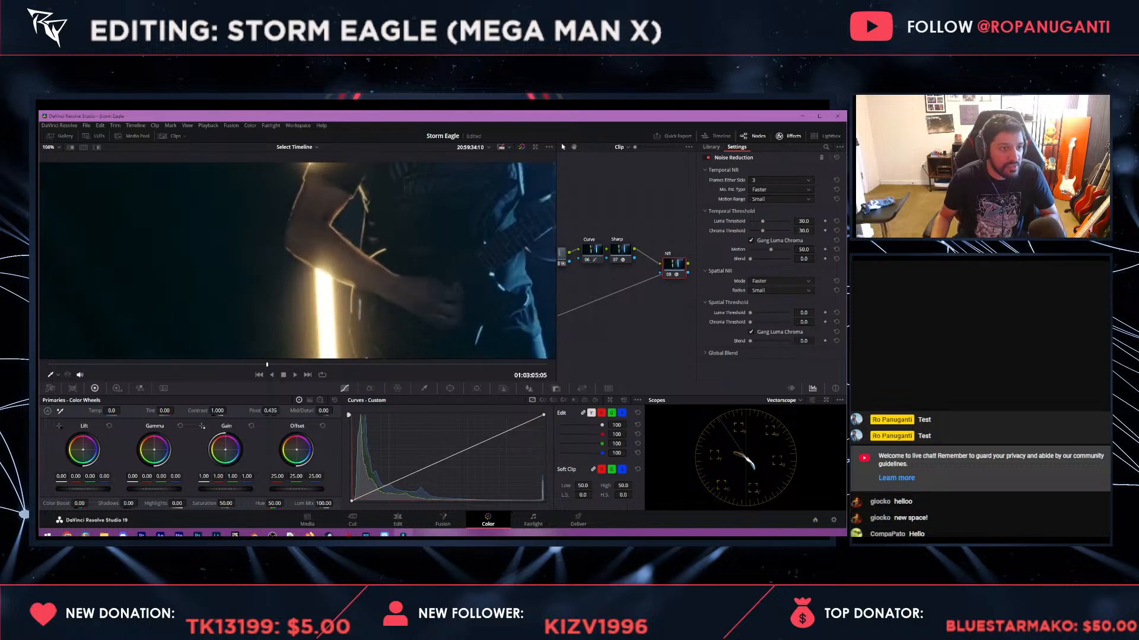
scroll(298, 261, "up", 2)
key("ctrl+s")
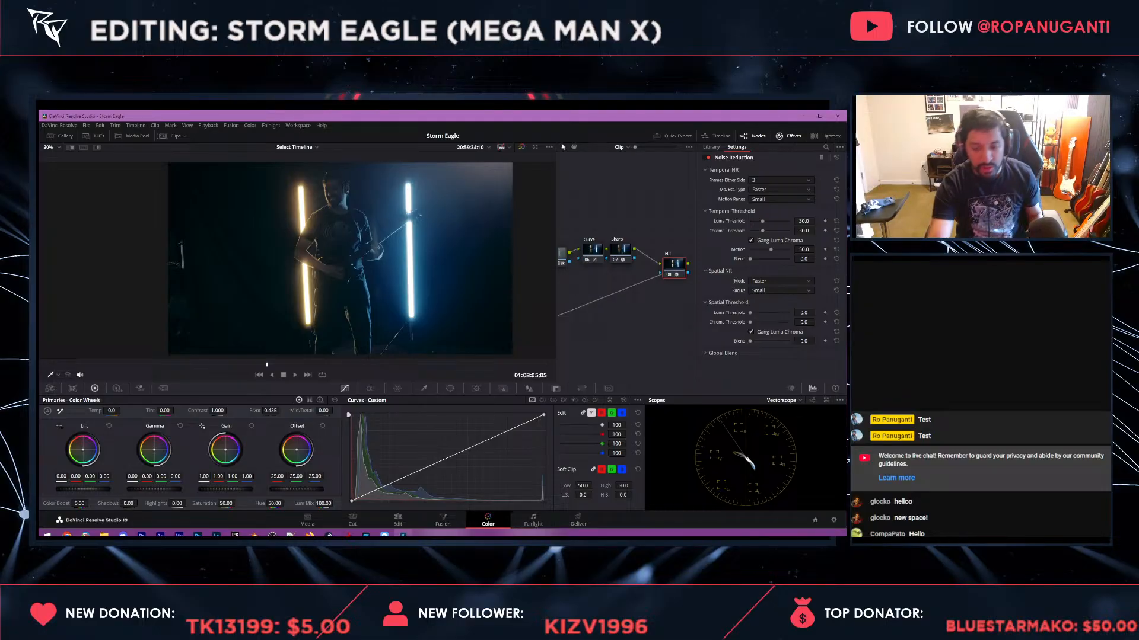
- Grab a still of the graded frame and bring up the PowerGrade 1 album in the gallery
right_click(316, 281)
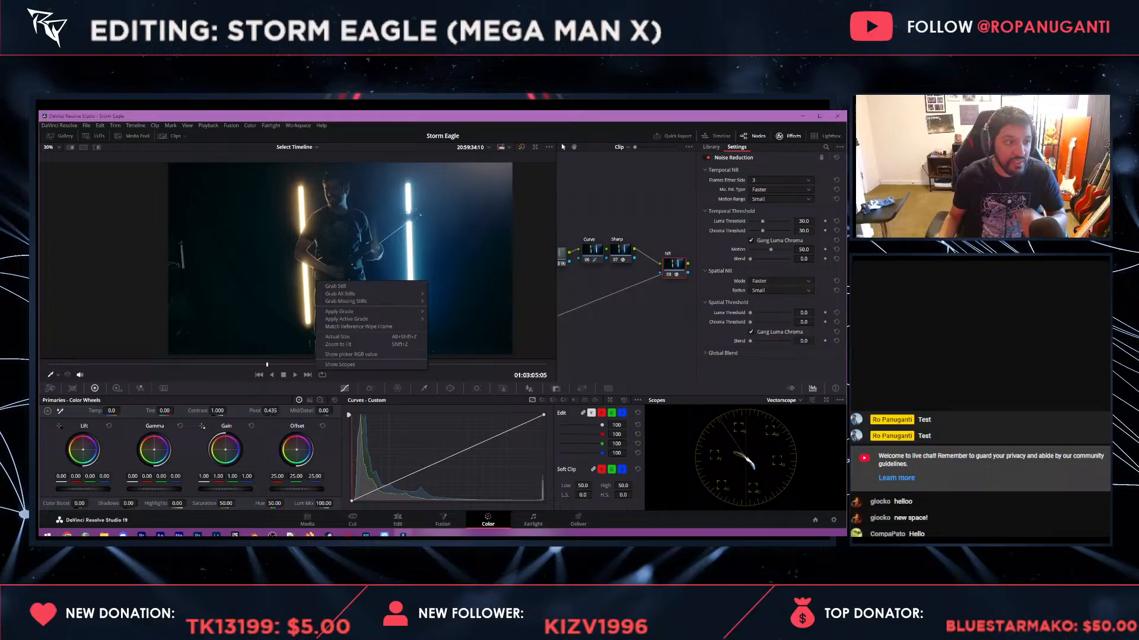
left_click(336, 285)
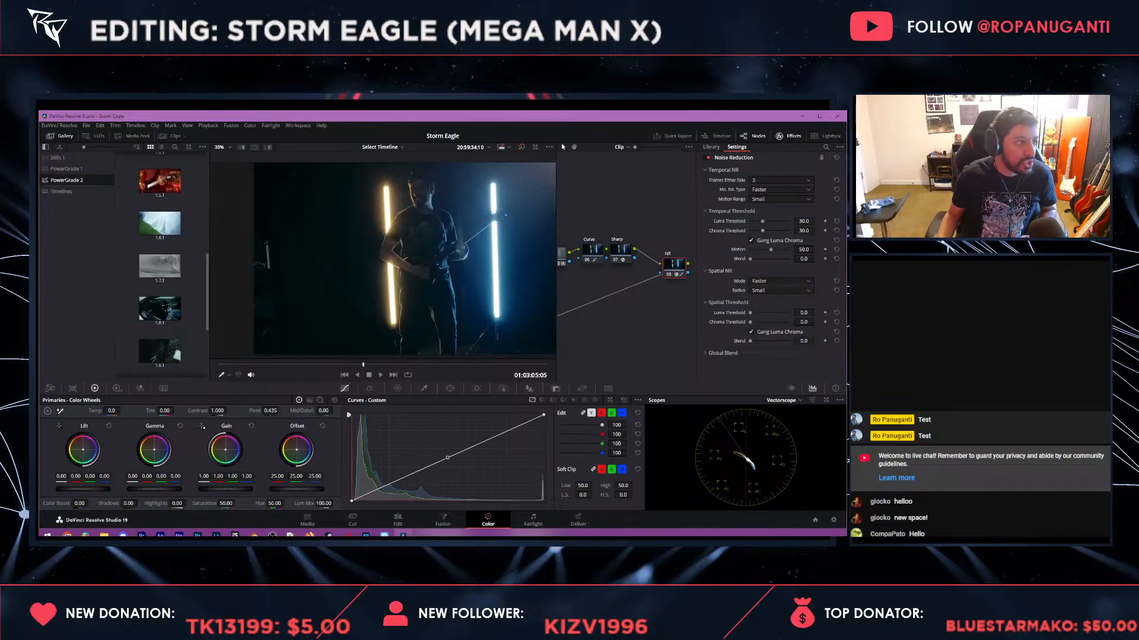
left_click(57, 157)
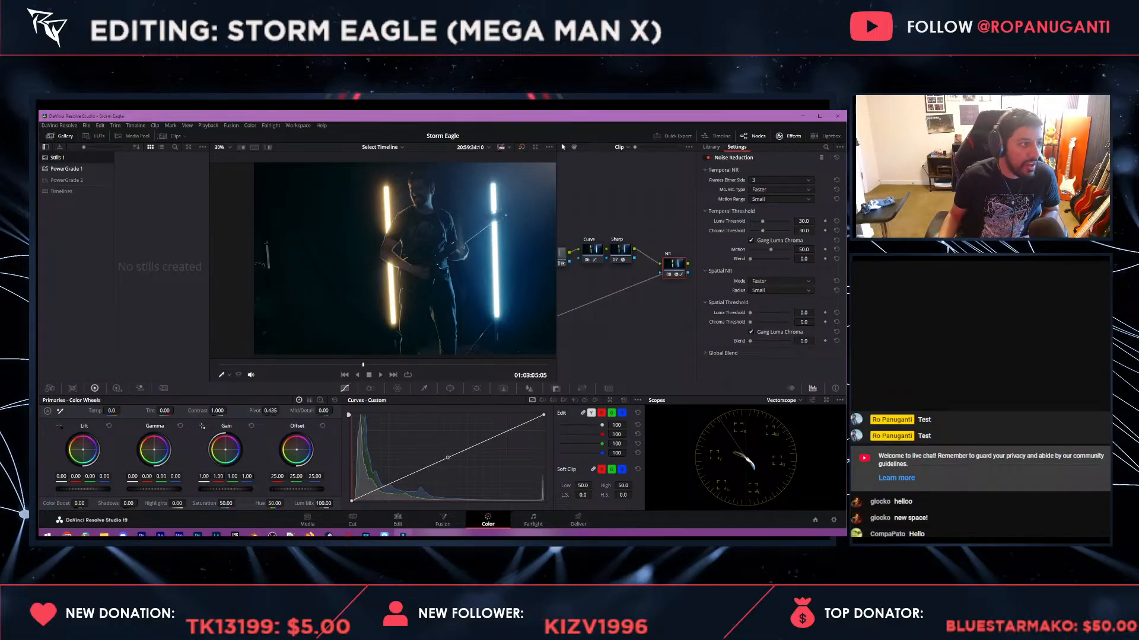
left_click(67, 181)
scroll(159, 267, "up", 5)
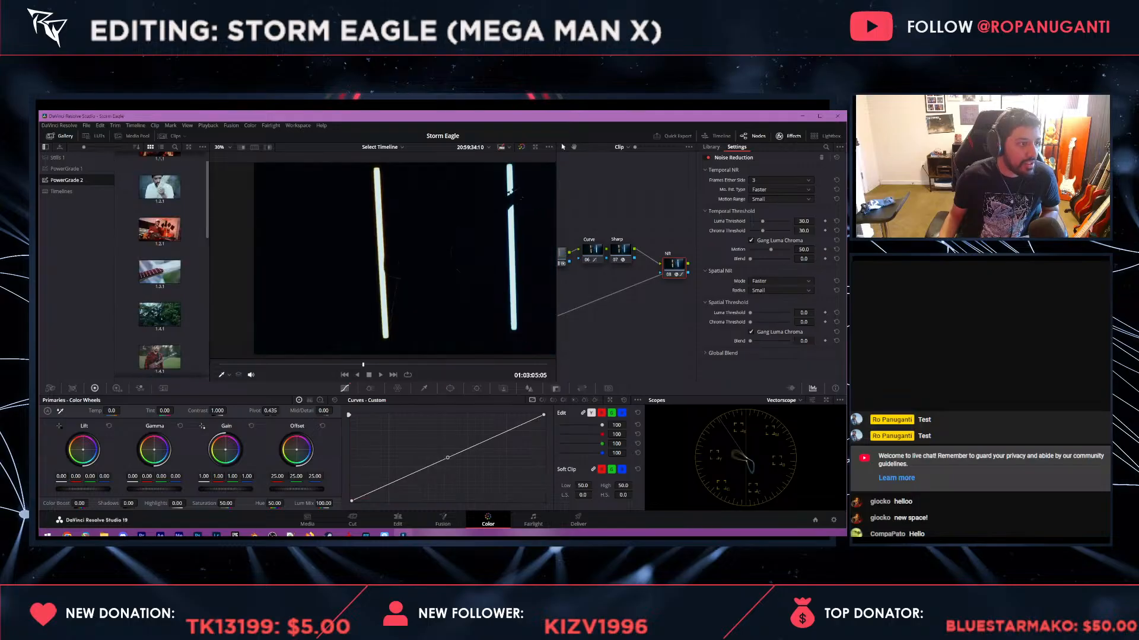
scroll(160, 267, "up", 1)
mouse_move(160, 170)
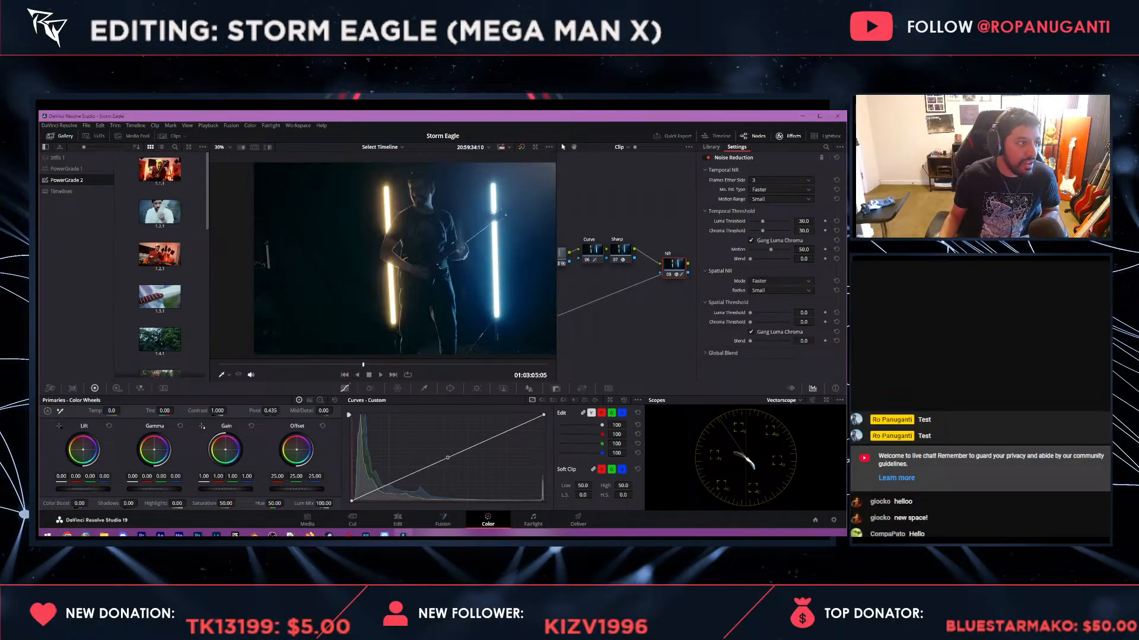
left_click(66, 168)
mouse_move(160, 346)
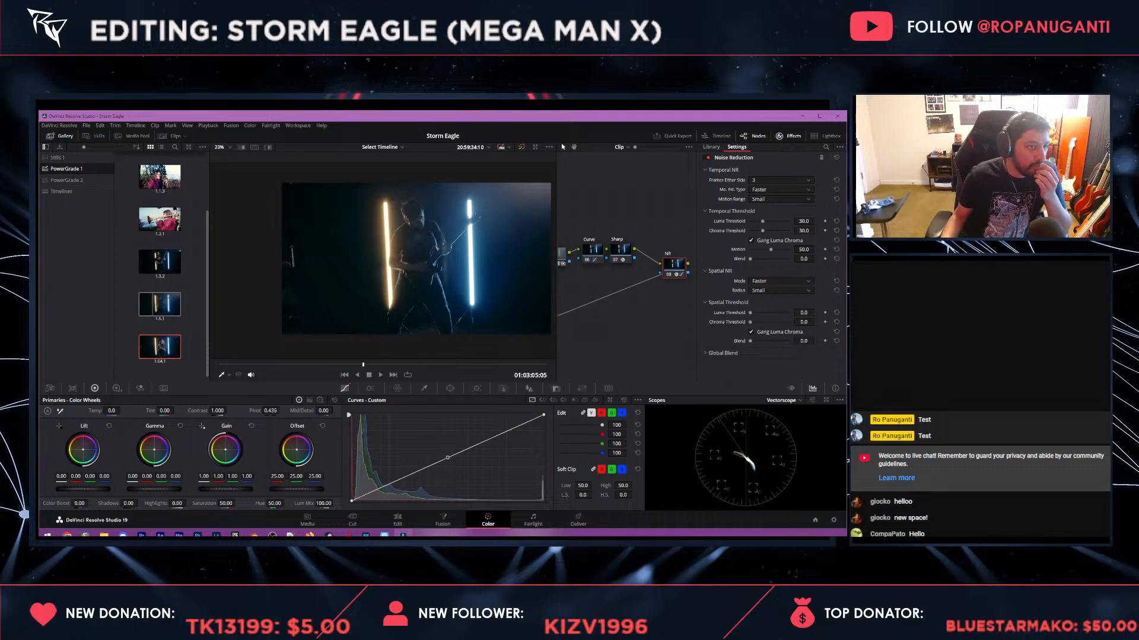
scroll(161, 267, "up", 2)
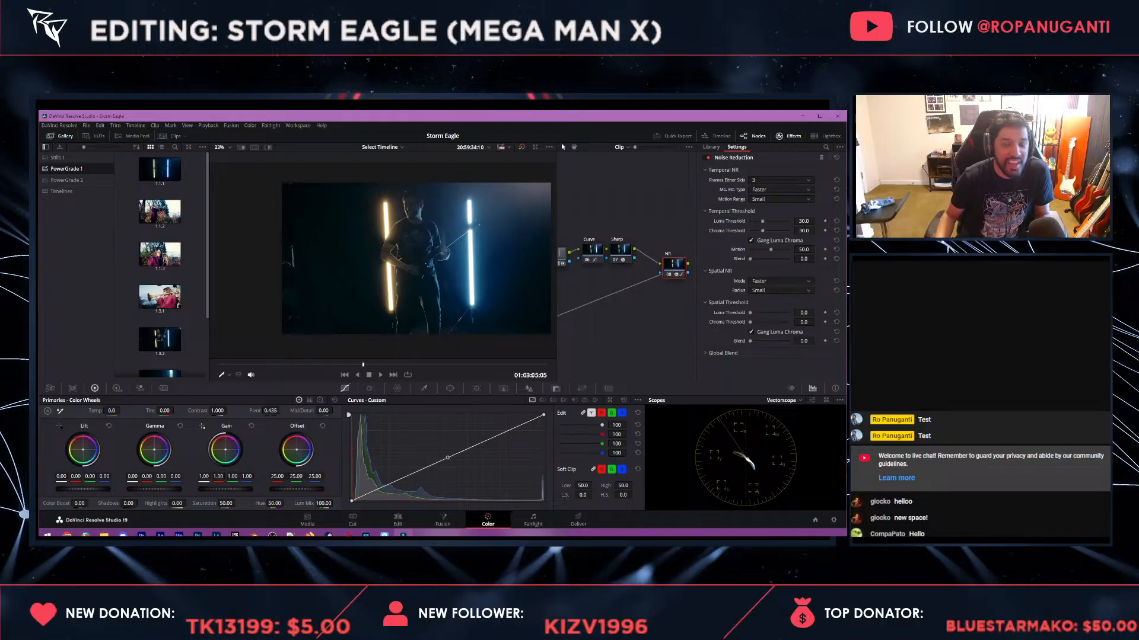
- Compare the image without and with noise reduction, and hide the effect settings to reveal the whole node graph
key("ctrl+d")
key("ctrl+d")
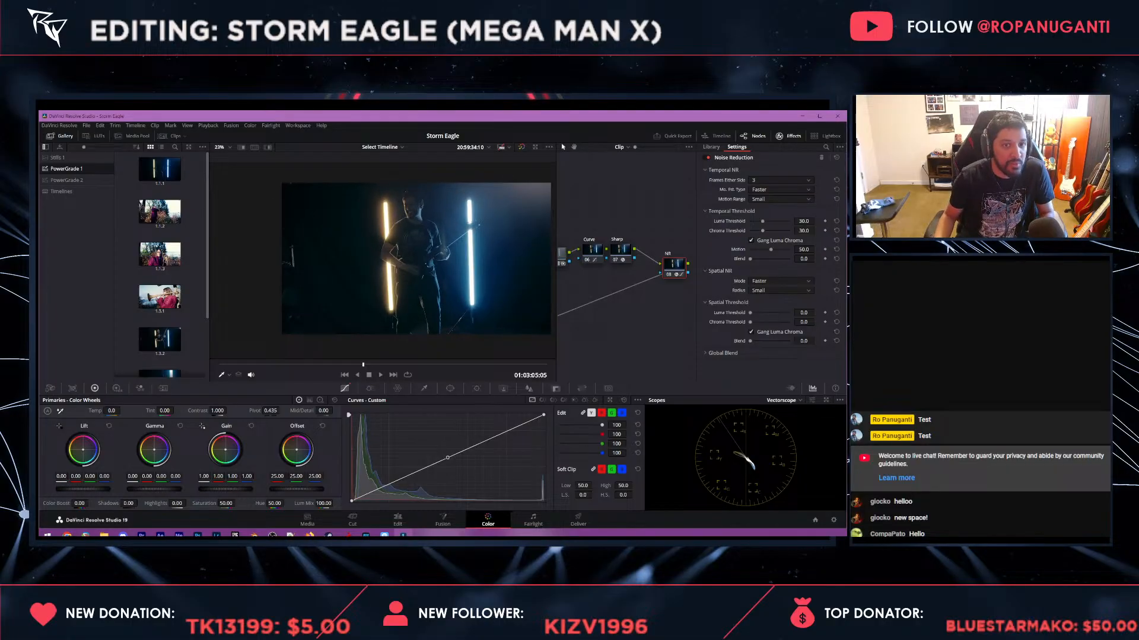
left_click(789, 137)
left_click_drag(699, 273, 712, 308)
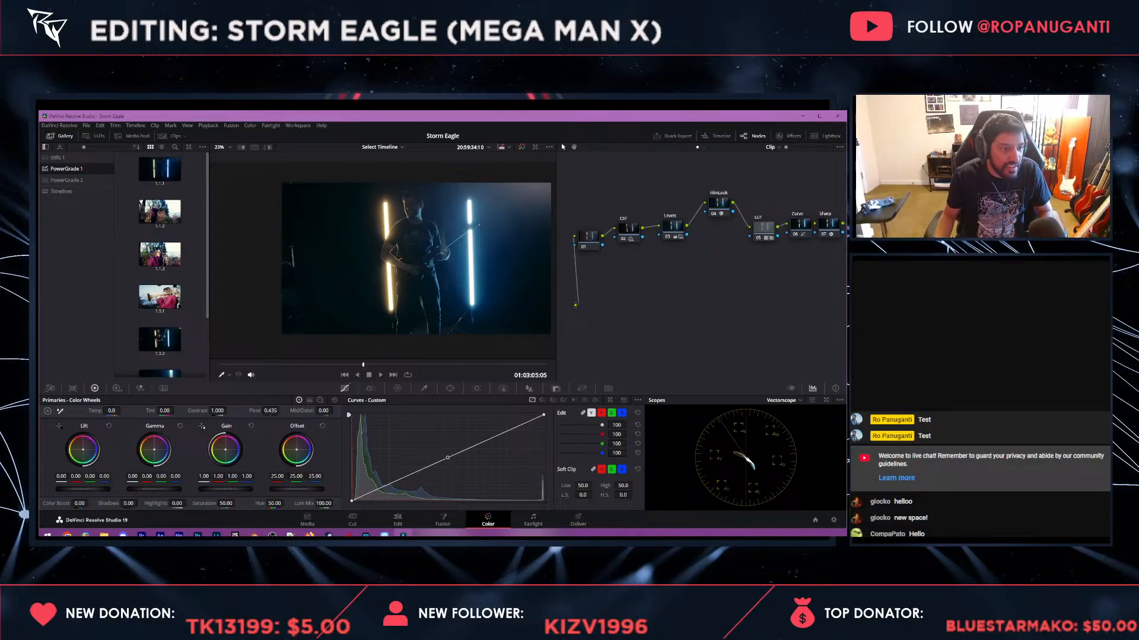
- Show the clip thumbnails and apply the grade of the last PowerGrade 1 still to clip 01, previewing another frame
left_click(59, 135)
left_click(172, 136)
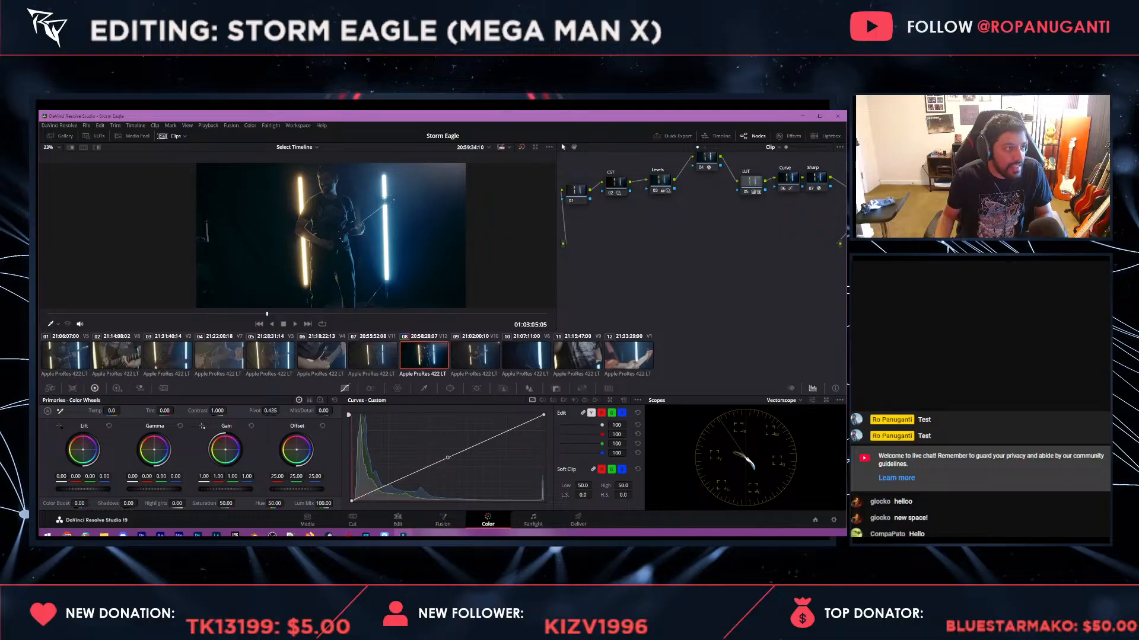
left_click(65, 356)
left_click(60, 136)
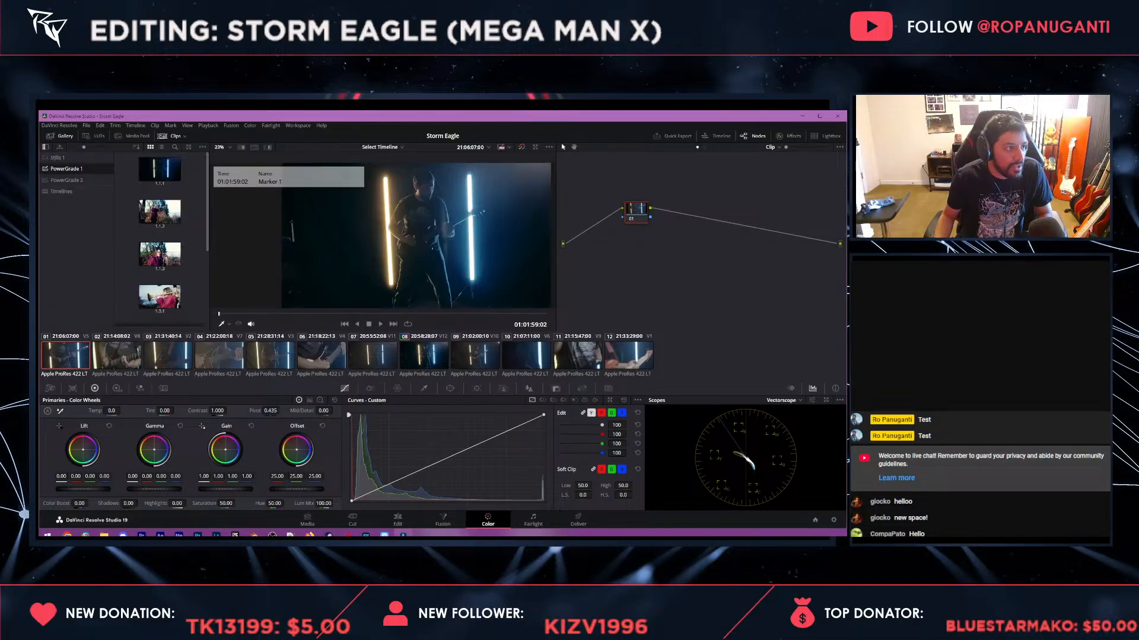
scroll(160, 232, "down", 3)
scroll(160, 297, "down", 1)
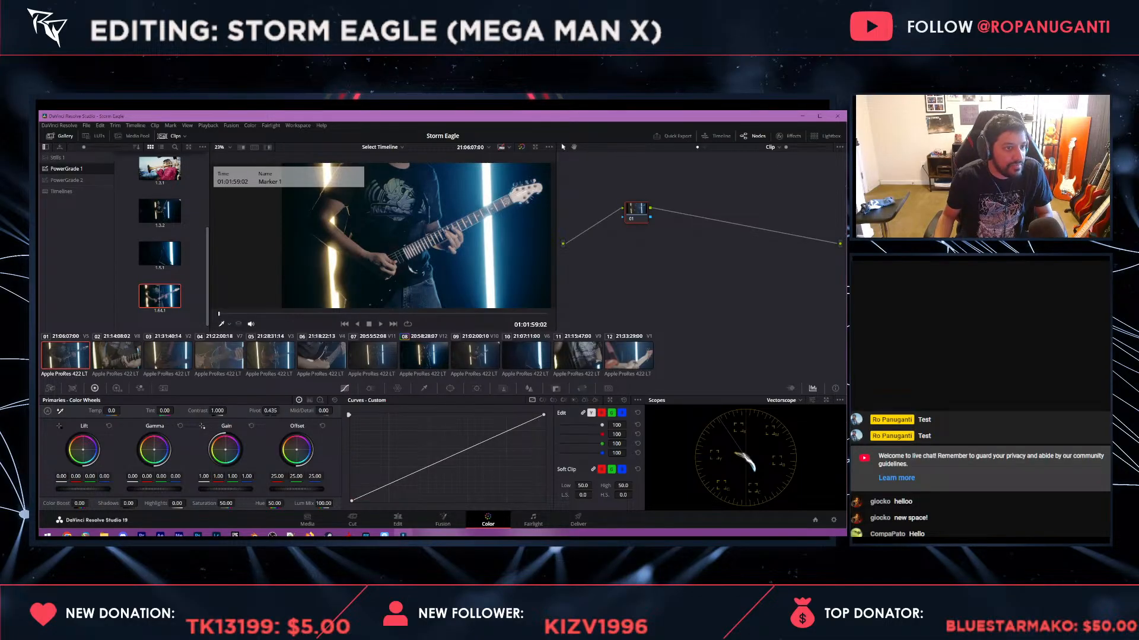
scroll(160, 255, "up", 5)
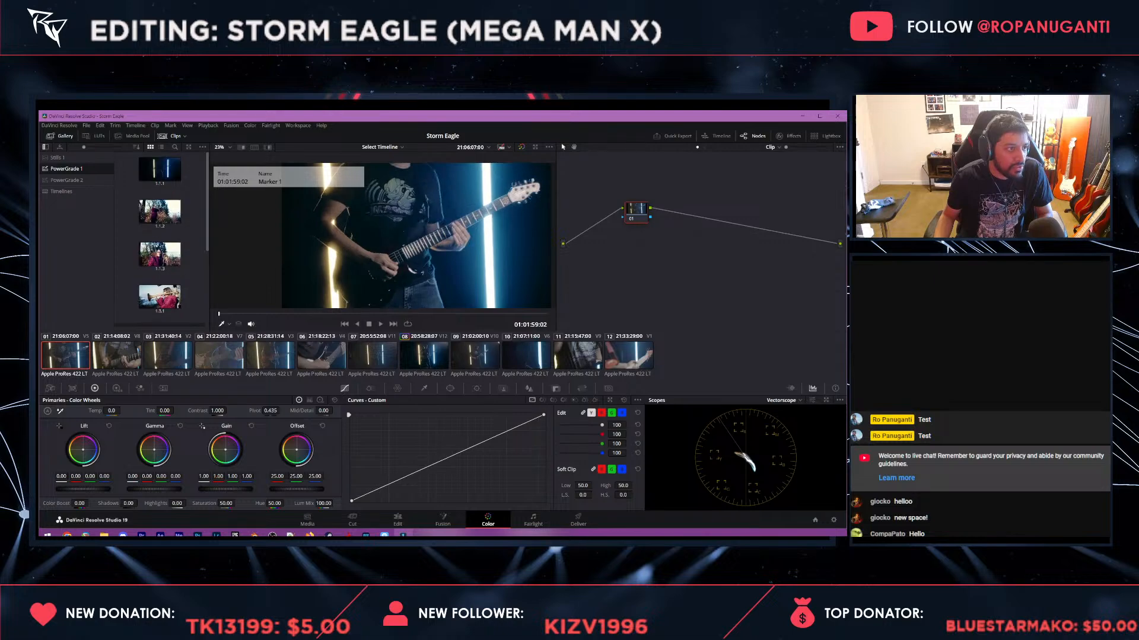
scroll(160, 237, "down", 2)
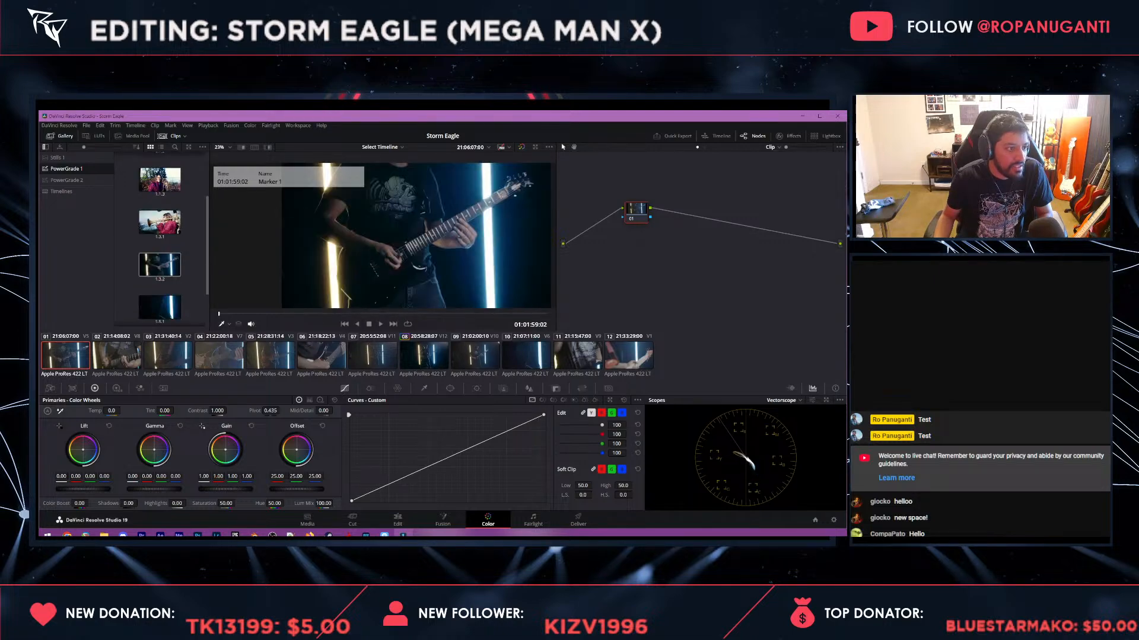
scroll(160, 295, "down", 1)
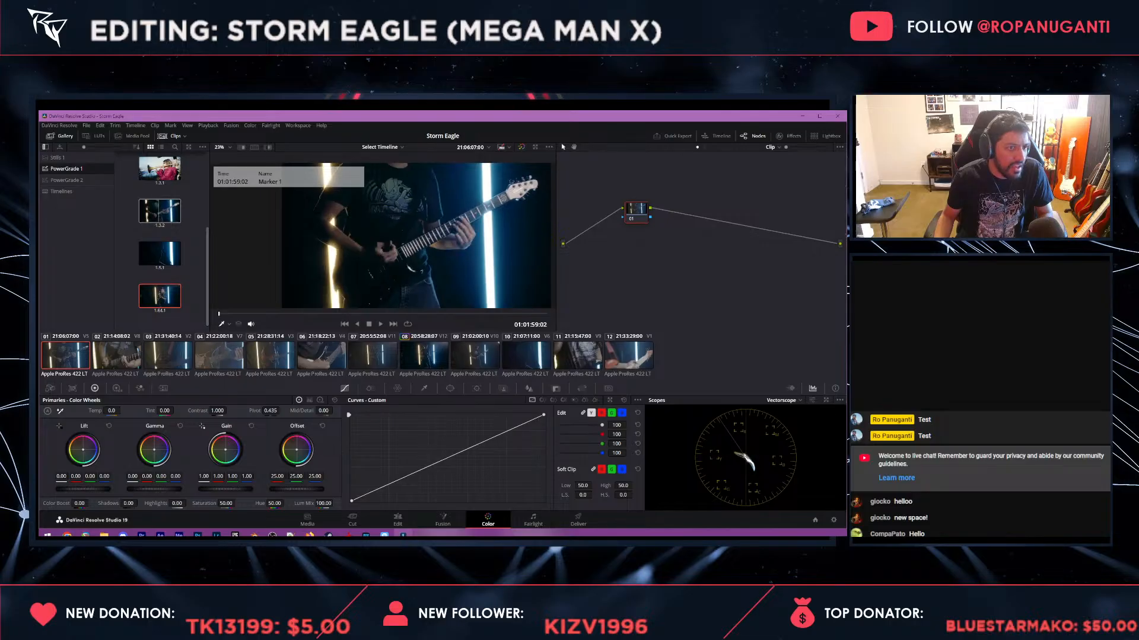
right_click(168, 300)
left_click(190, 323)
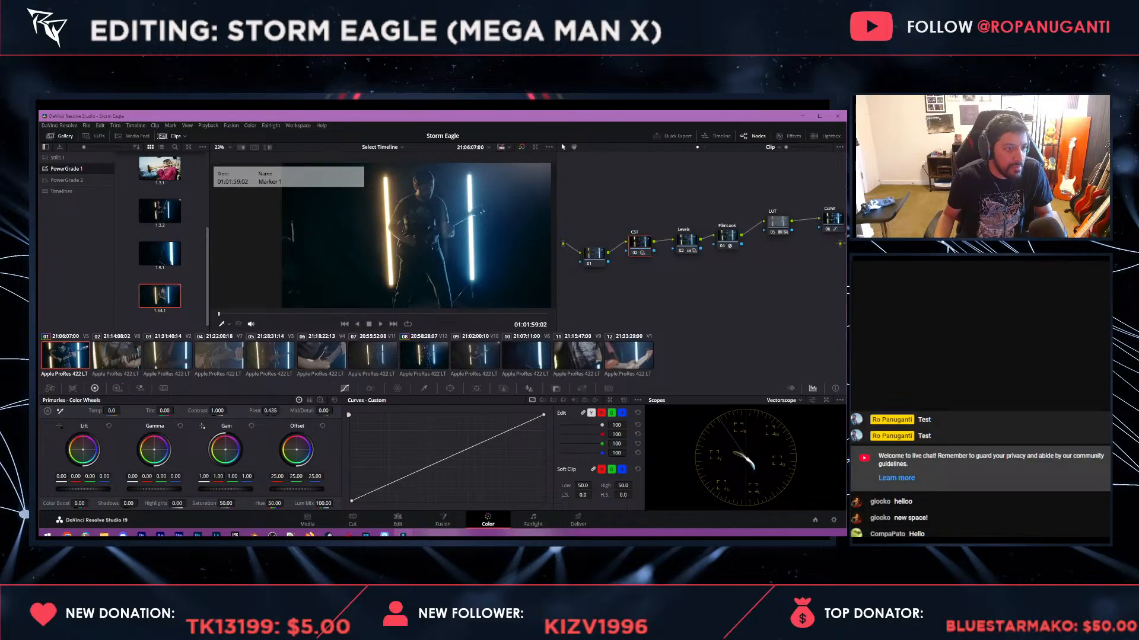
left_click_drag(218, 314, 496, 314)
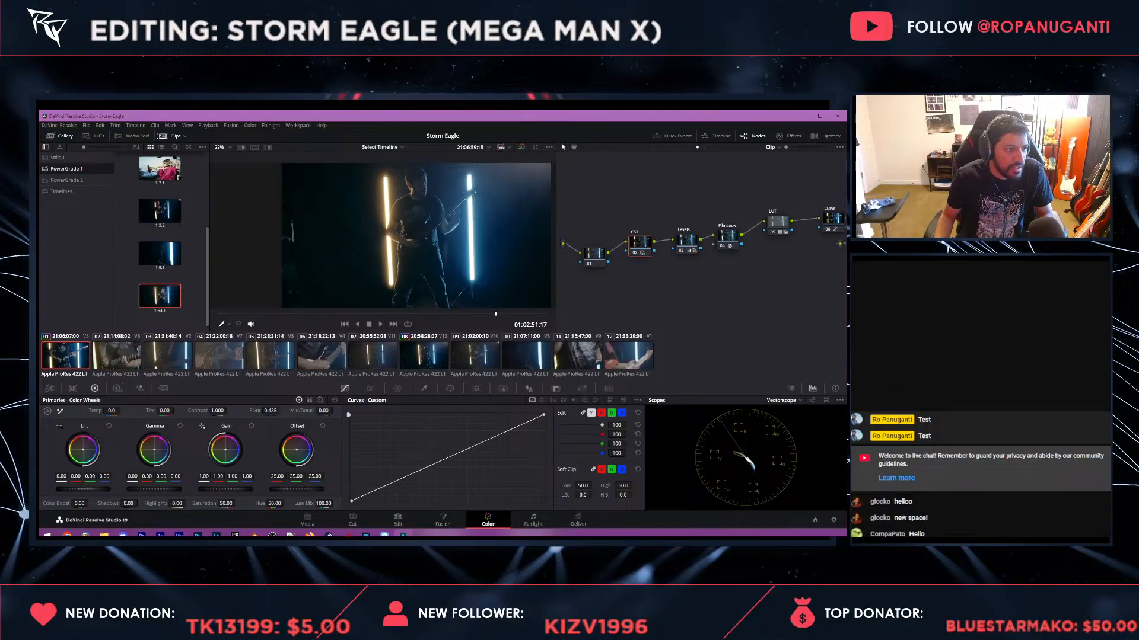
- Apply the grade of the last PowerGrade 1 still to clip 02 and preview a frame further into the clip
left_click(393, 324)
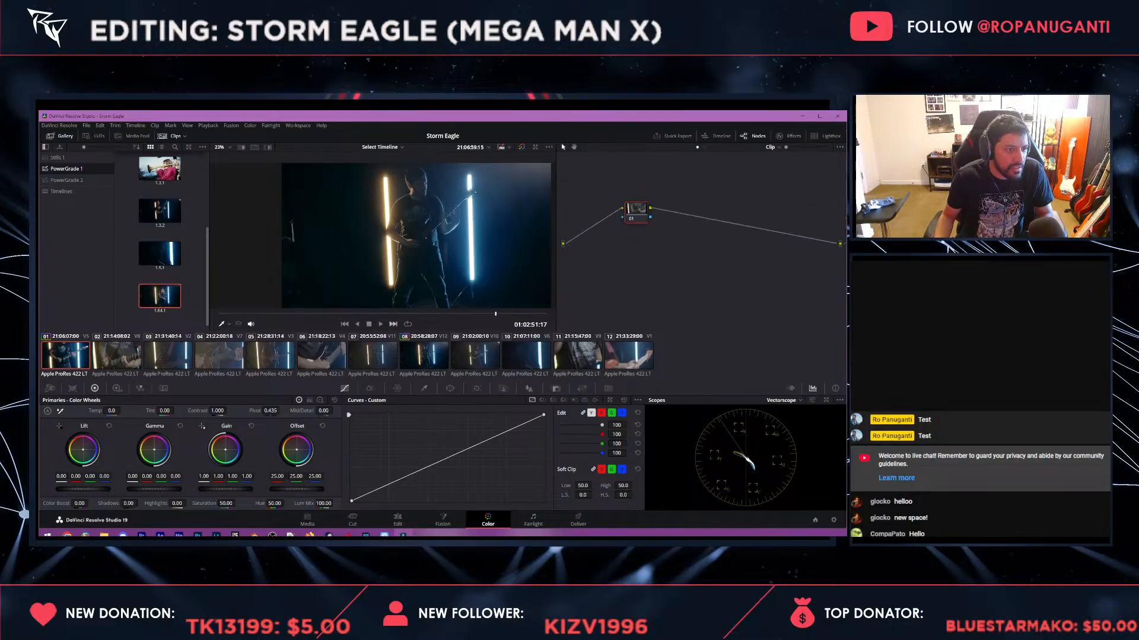
right_click(161, 296)
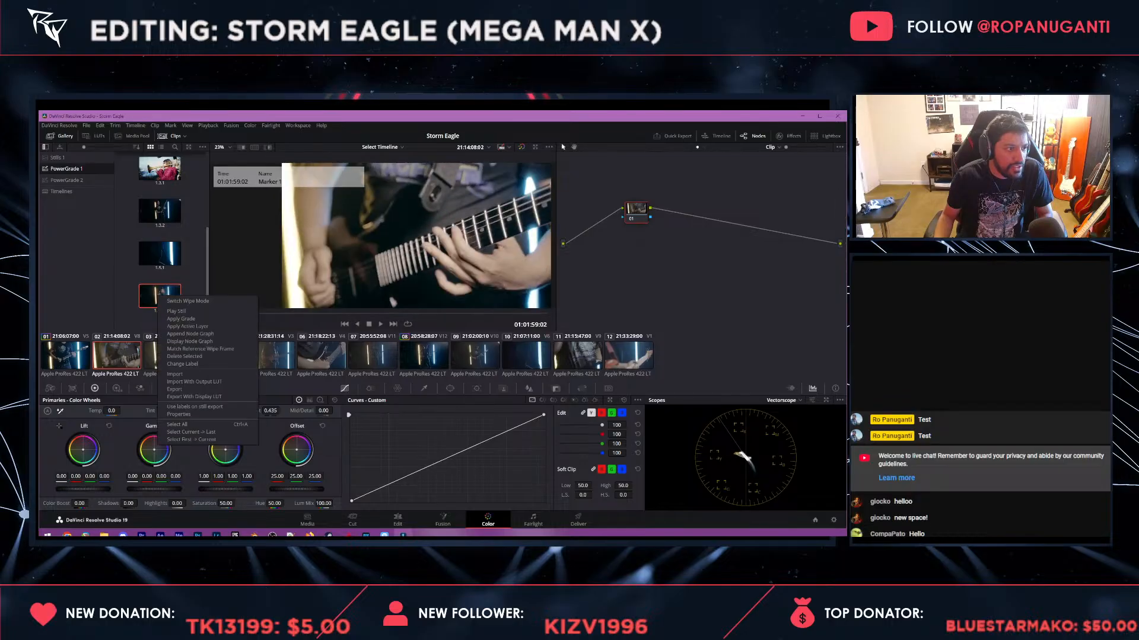
left_click(183, 303)
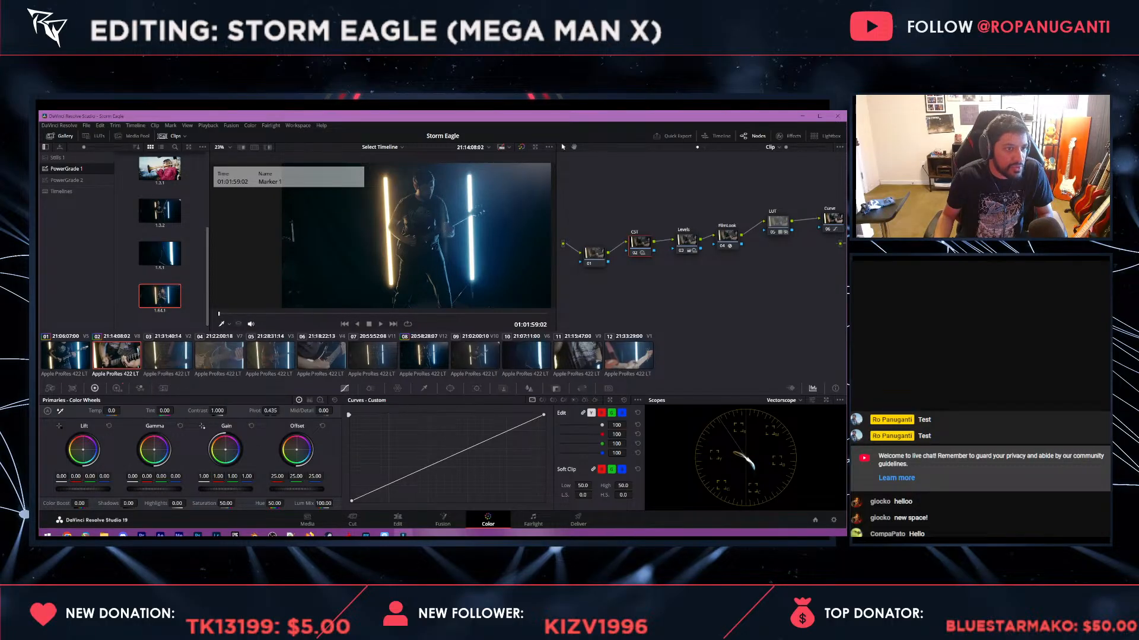
left_click(389, 314)
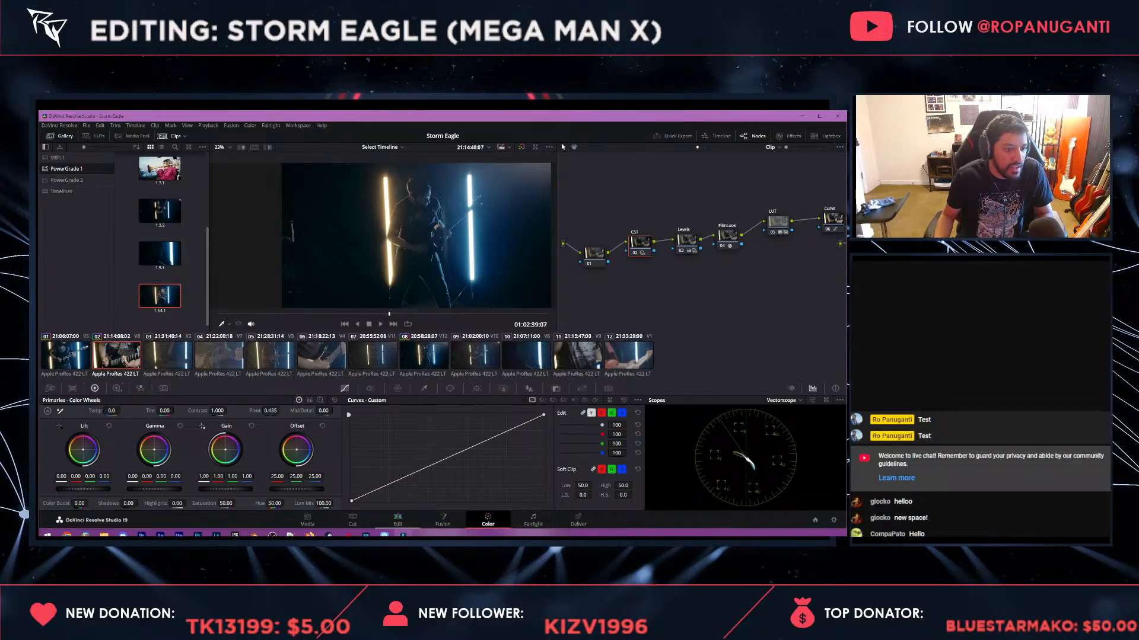
- Check the stacked video tracks in the edit timeline, then return to color grading and go to clip 06
left_click(398, 520)
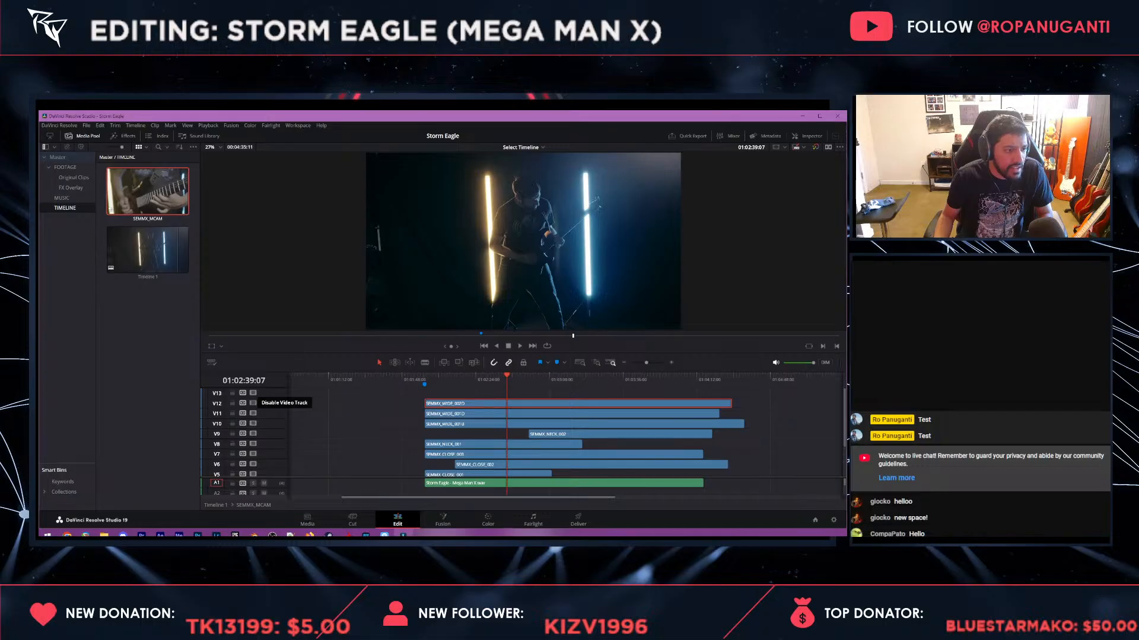
left_click(487, 520)
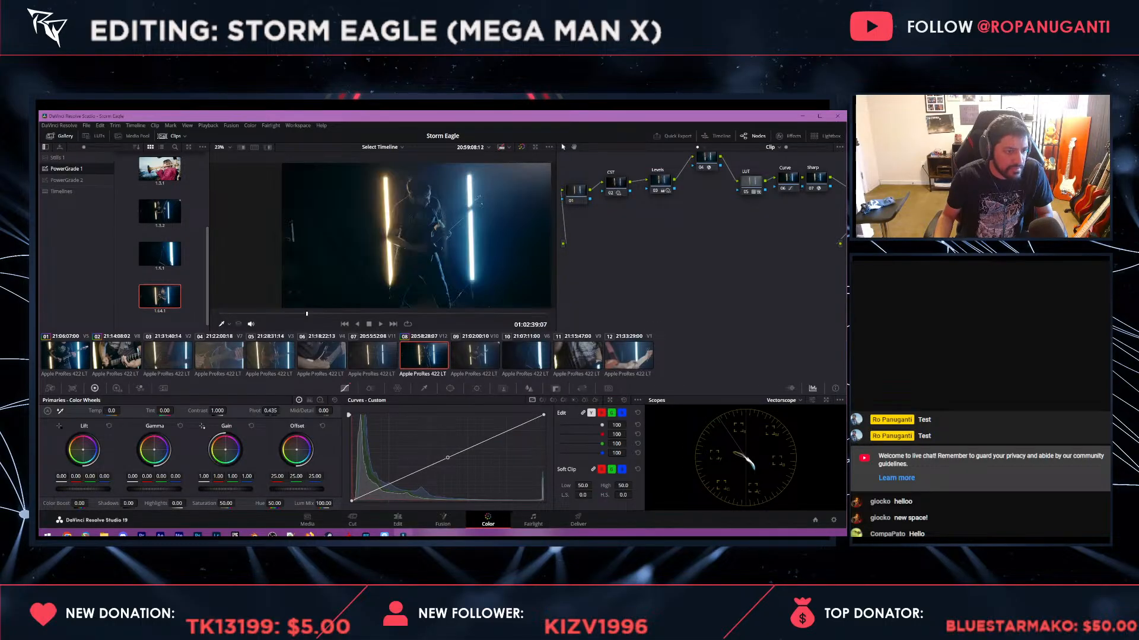
key("Left")
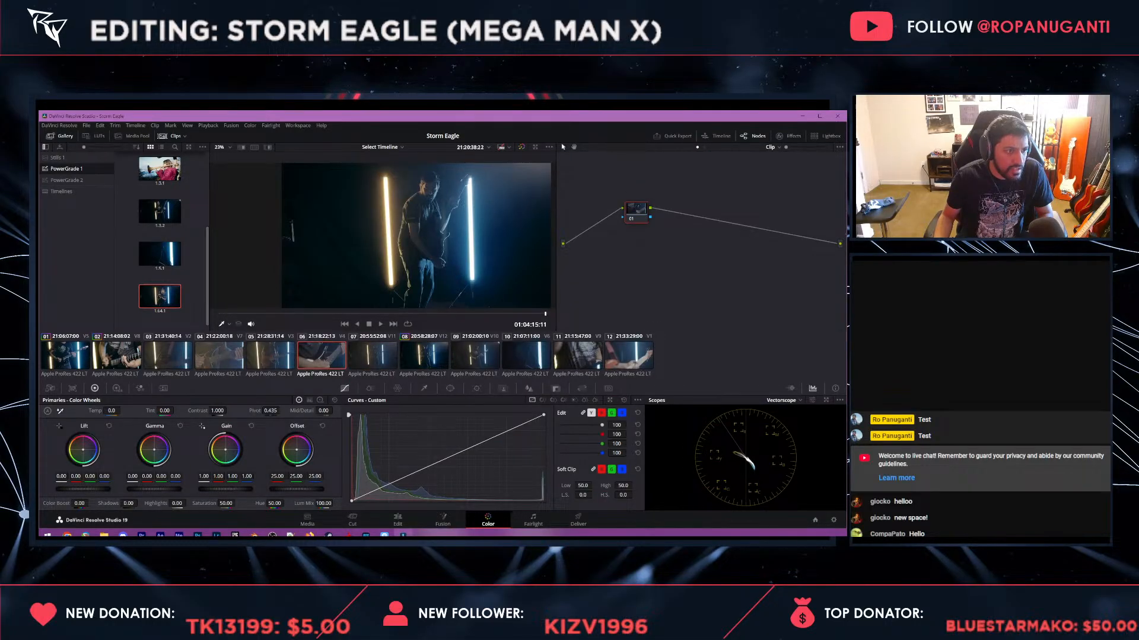
key("Up")
key("Down")
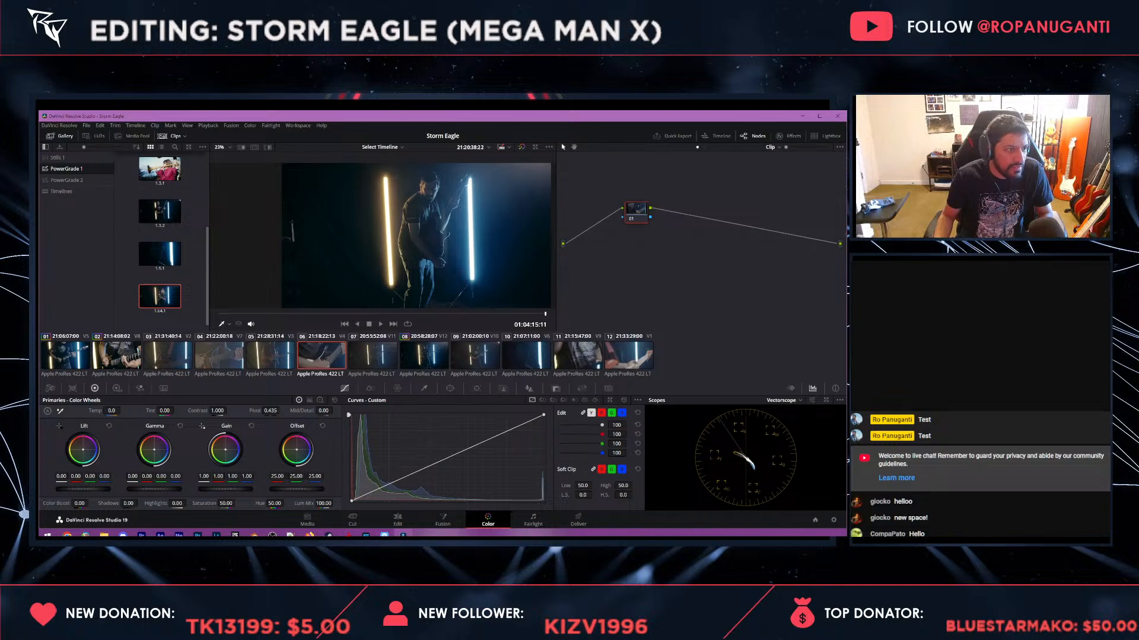
- Apply the grade of the last PowerGrade 1 still to clip 06
right_click(168, 294)
left_click(189, 308)
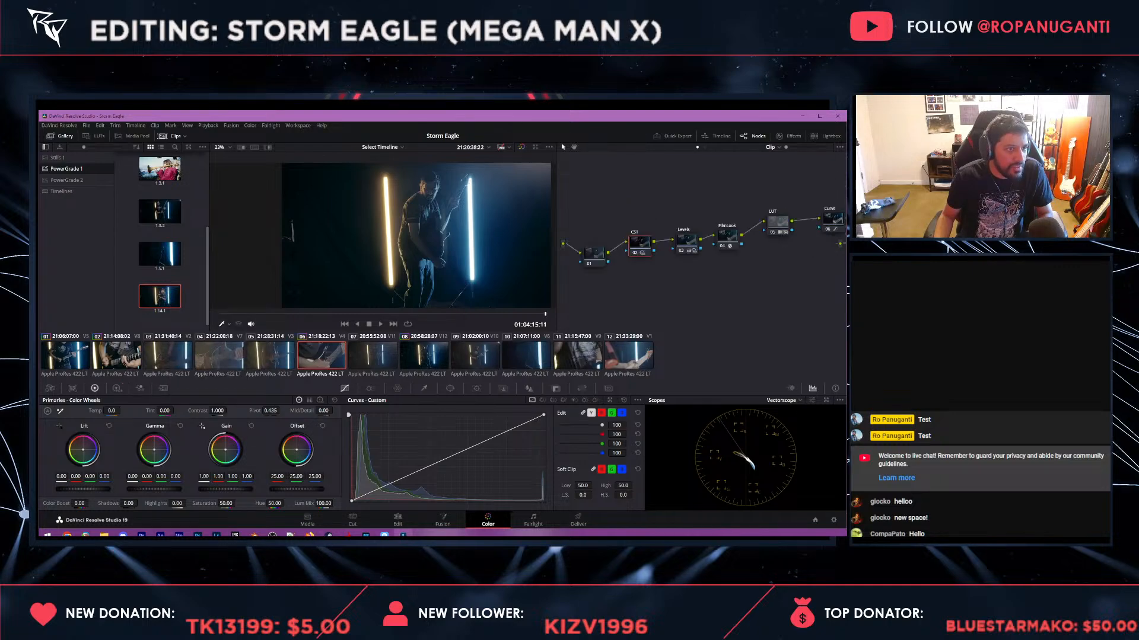
- Switch the grading view to Timeline 1 and look through the gallery's Timelines thumbnails and Stills 1 album
left_click(382, 147)
left_click(384, 158)
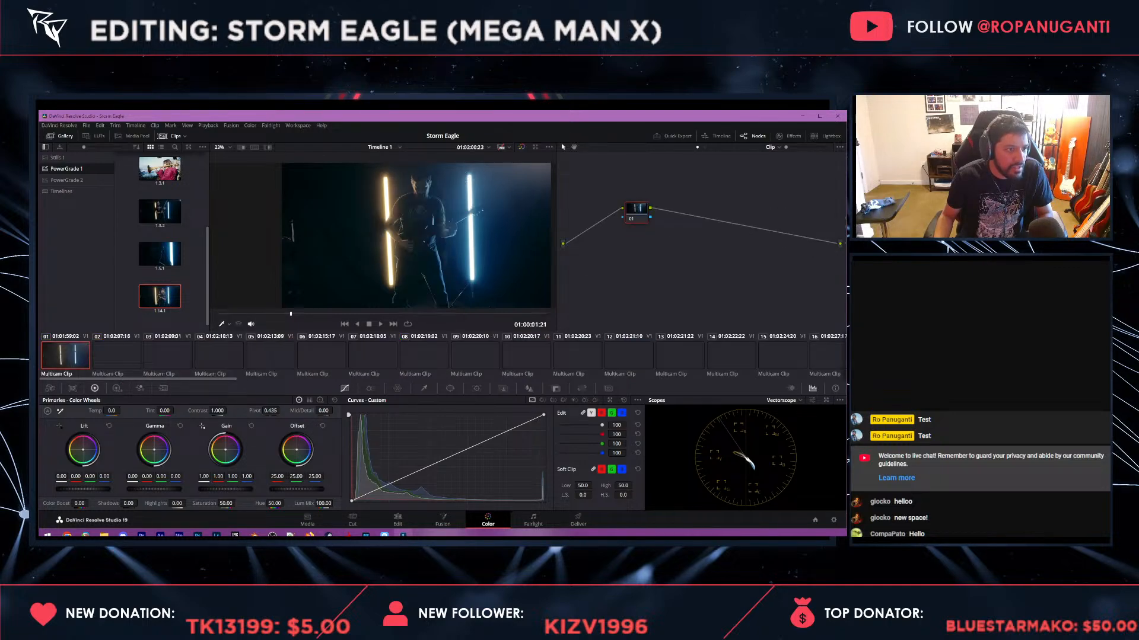
left_click(61, 192)
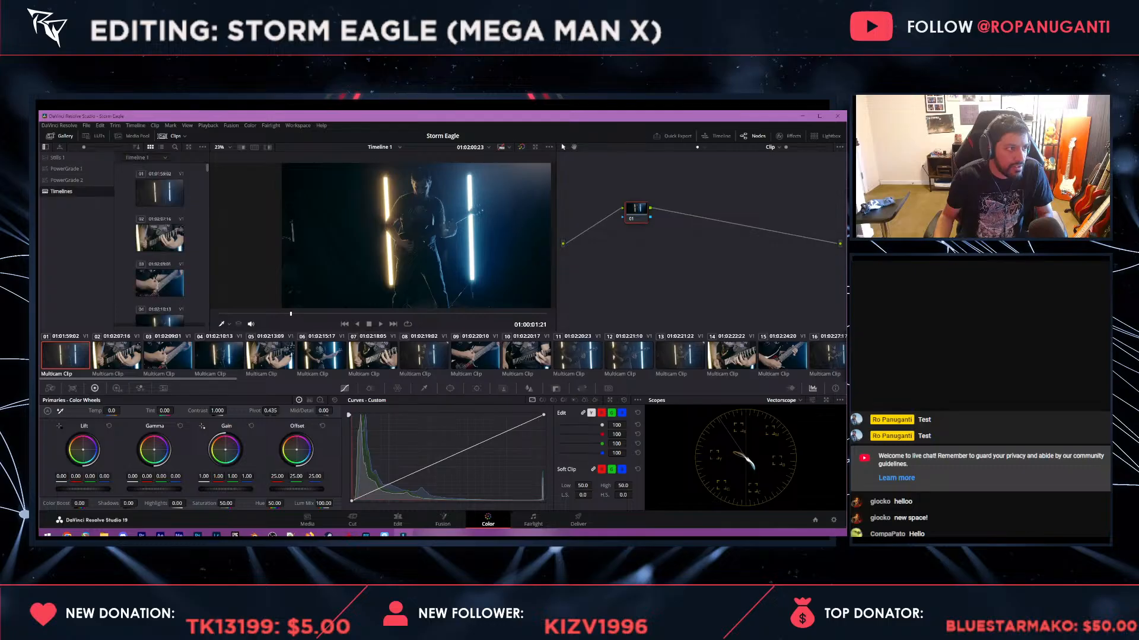
scroll(160, 244, "down", 12)
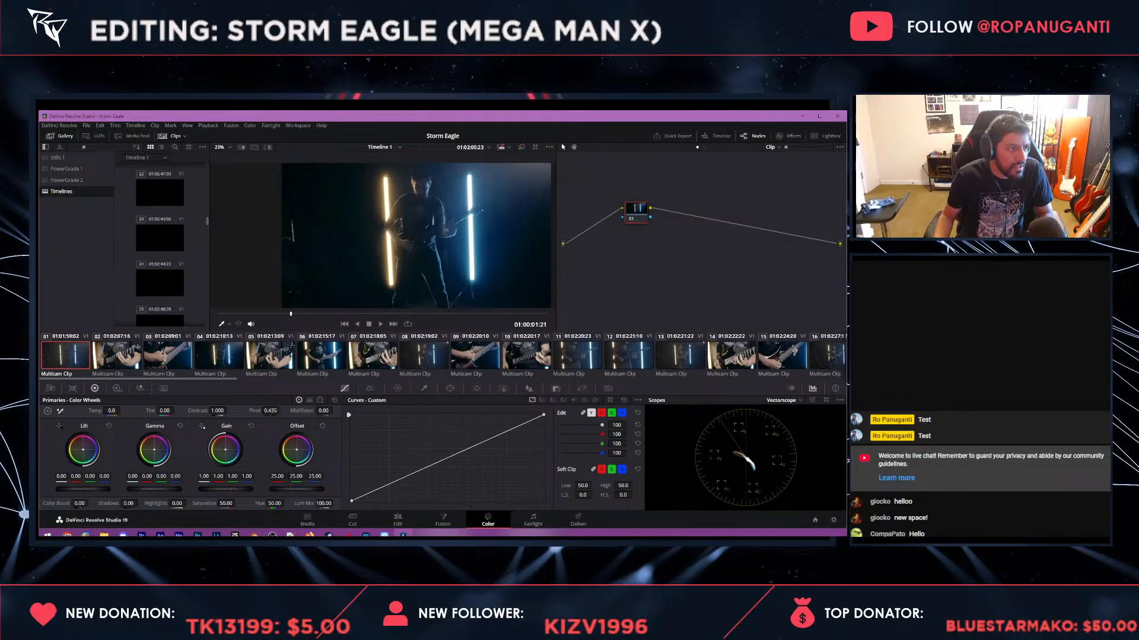
scroll(160, 243, "down", 15)
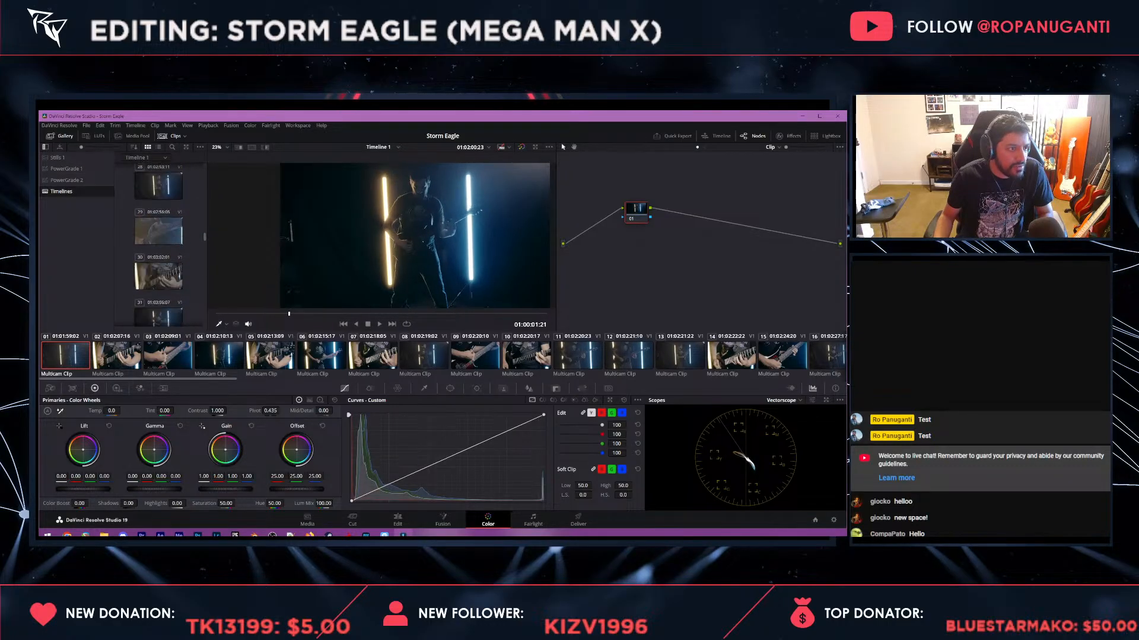
left_click_drag(204, 322, 205, 166)
left_click(57, 158)
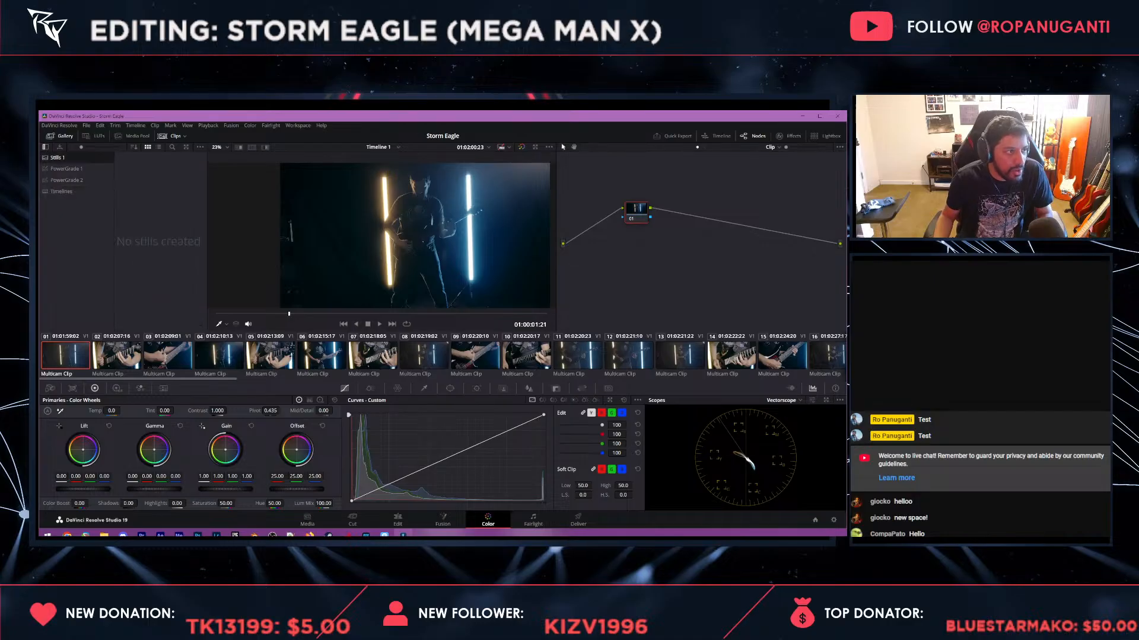
- Return to editing and open the SEMMX_MCAM multicam clip in the timeline to reveal its stacked tracks
left_click(397, 520)
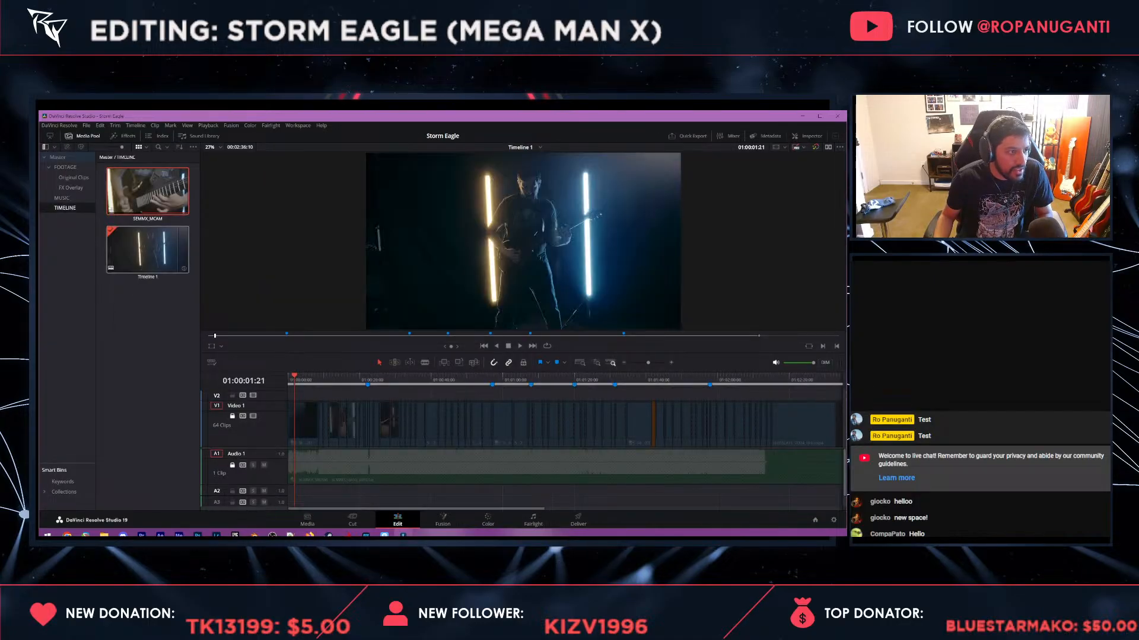
right_click(156, 261)
left_click(180, 238)
right_click(178, 213)
left_click(204, 232)
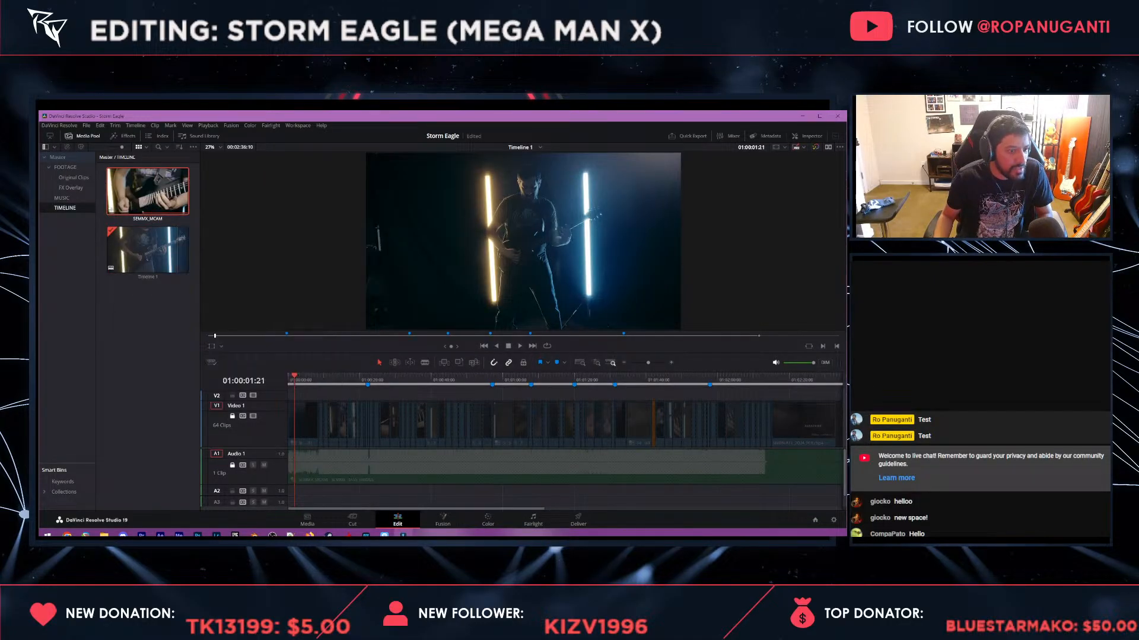
- Preview the multicam timeline at 01:02:23:00 and disable video track V12
left_click(665, 378)
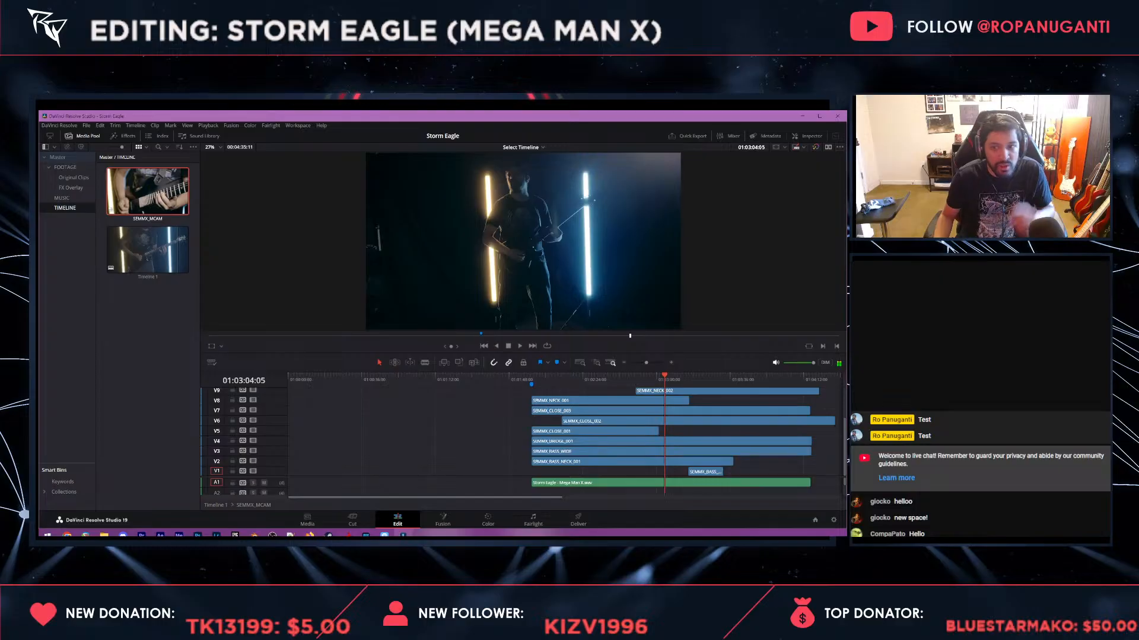
left_click(578, 379)
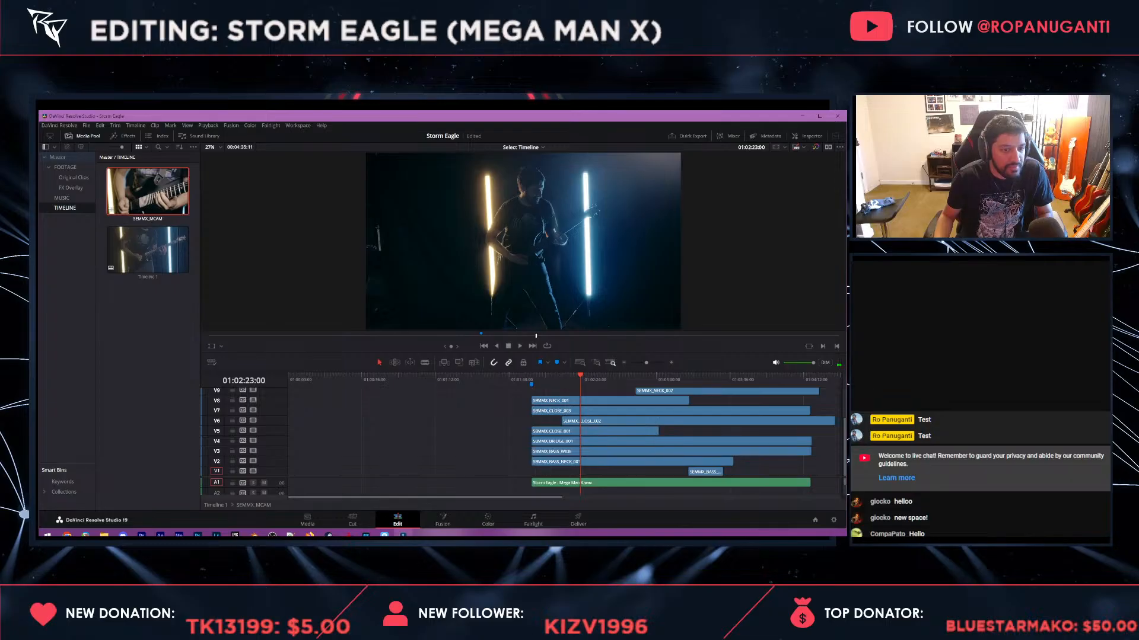
scroll(593, 433, "up", 2)
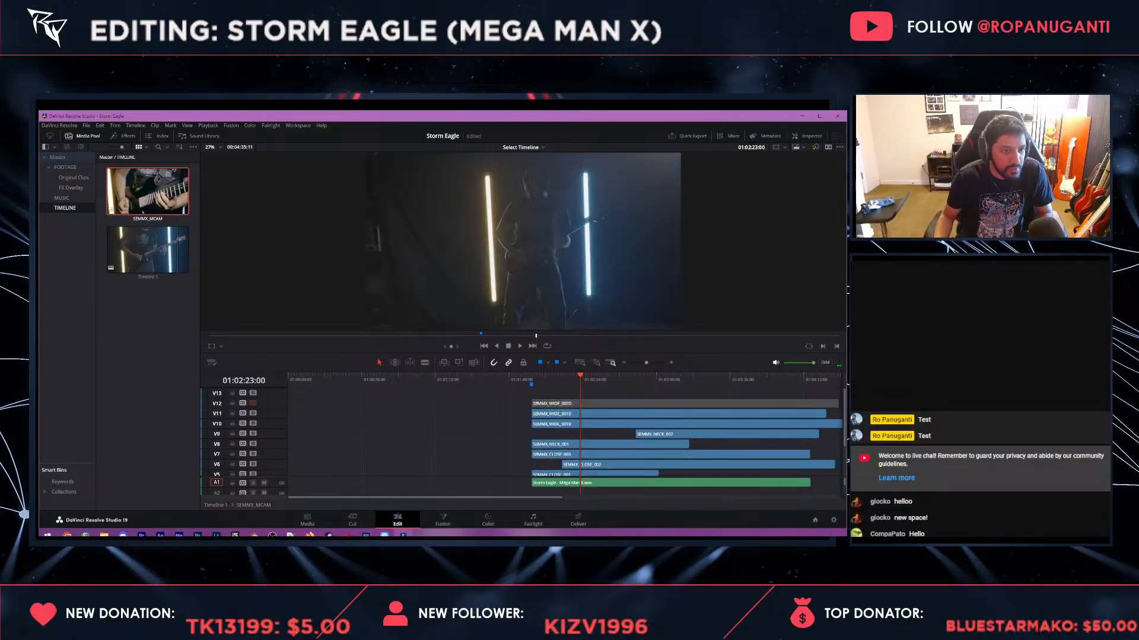
- Return to color grading and apply the grade of the last PowerGrade 1 still to clip 07
left_click(487, 520)
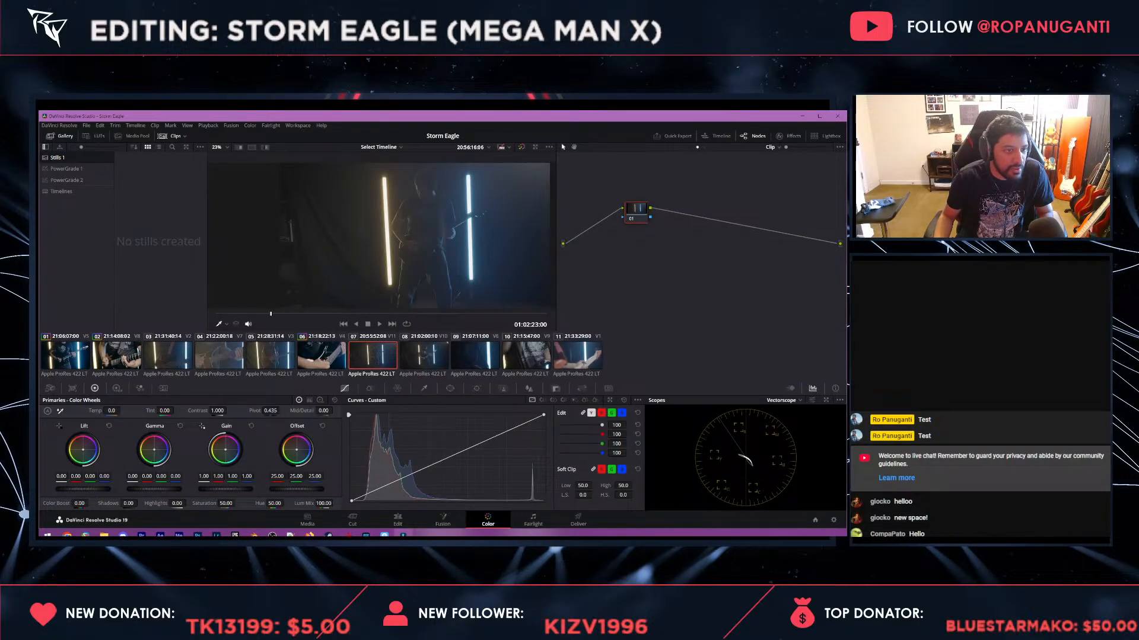
left_click(321, 356)
left_click(373, 356)
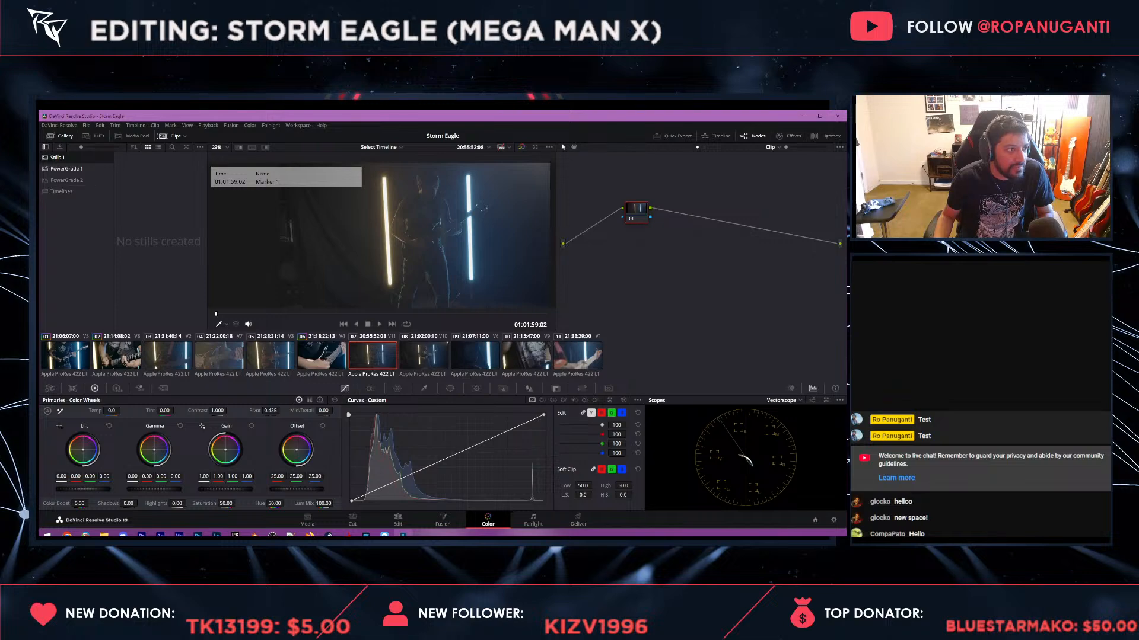
left_click(66, 169)
right_click(167, 293)
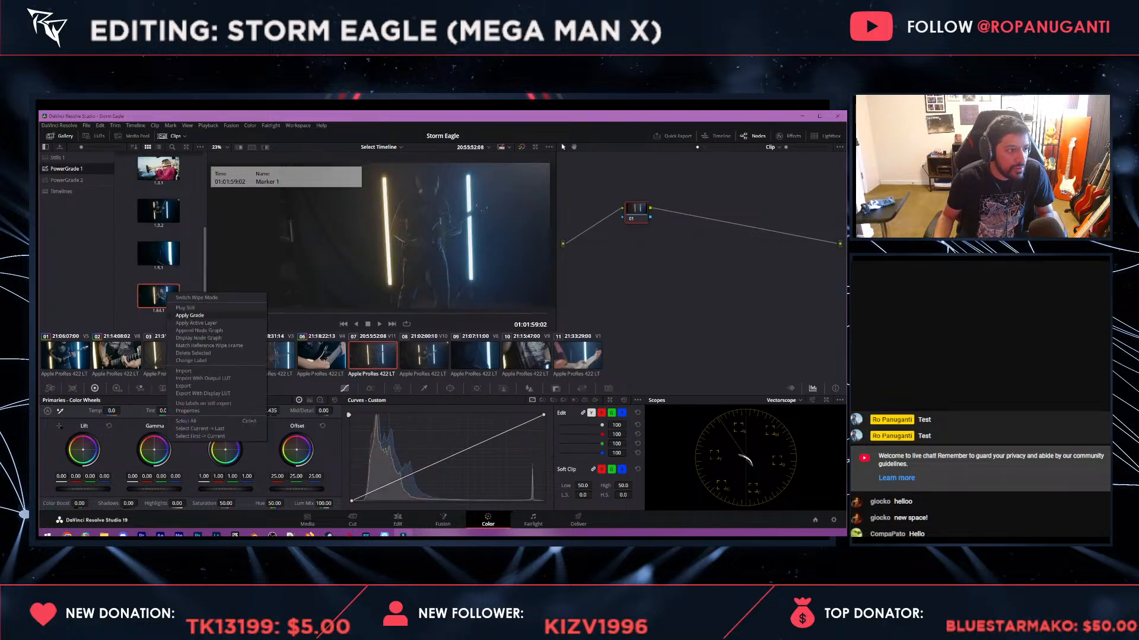
left_click(188, 316)
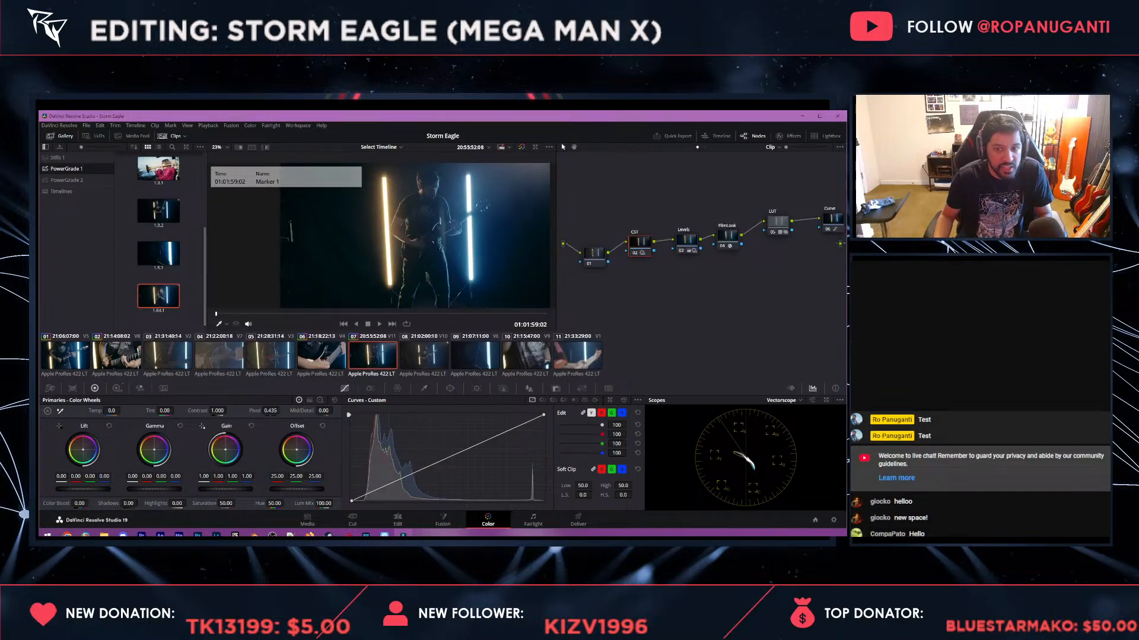
- Disable video track V11 in the multicam timeline and move the playhead to 01:02:19:03
left_click(397, 520)
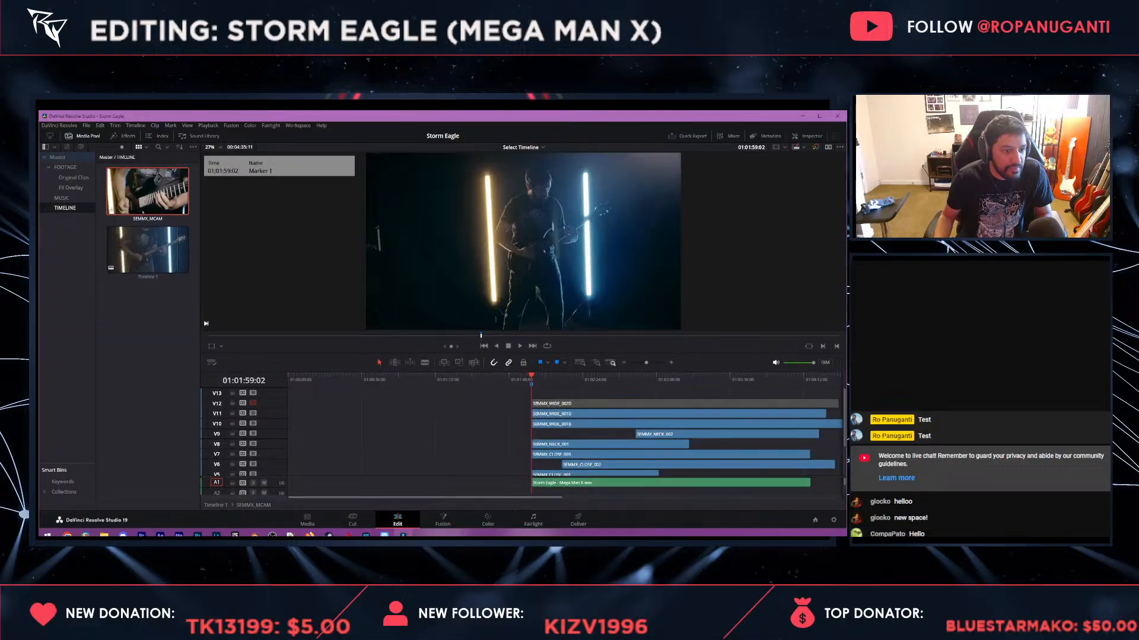
left_click(254, 413)
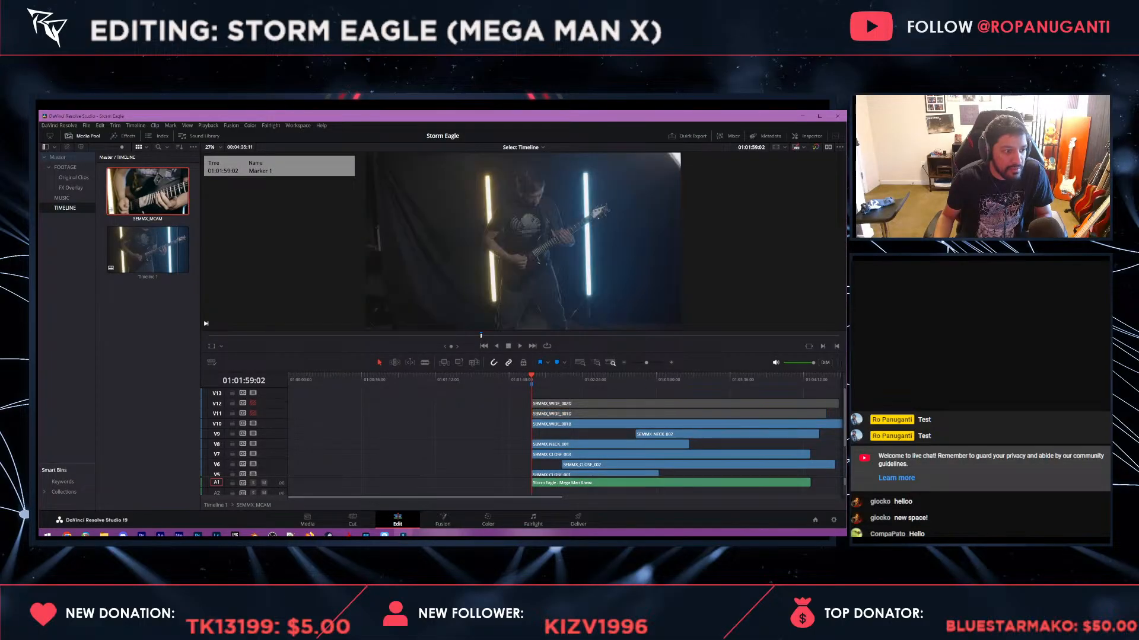
left_click(573, 378)
- Apply the grade of the last PowerGrade 1 still to the wide clip on V10, now clip 07 in color grading
left_click(487, 520)
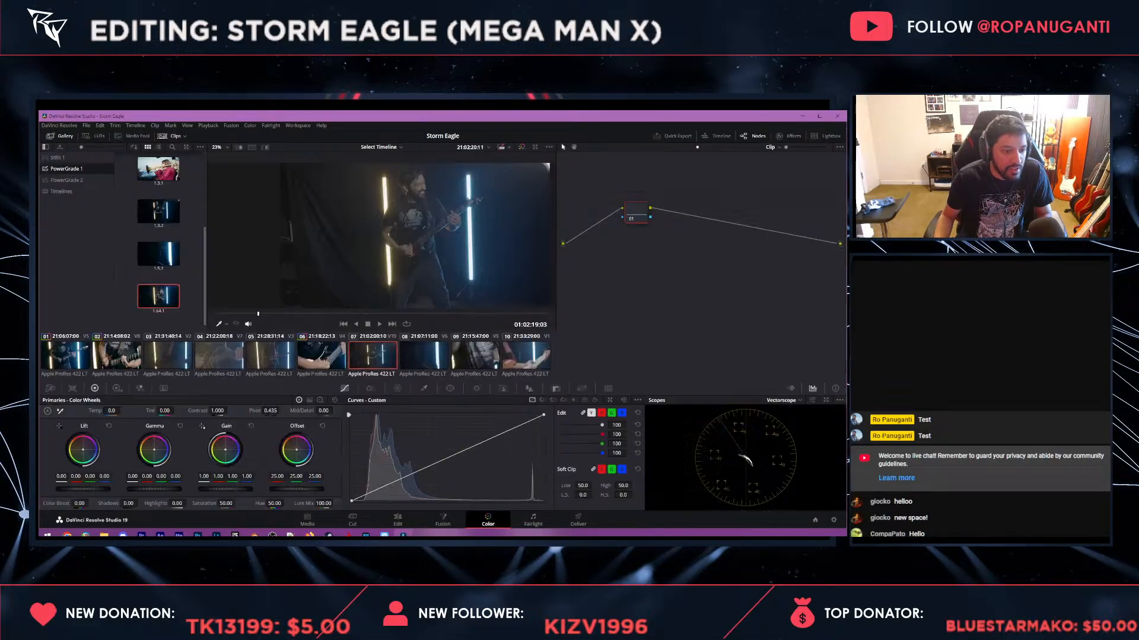
right_click(164, 299)
left_click(183, 321)
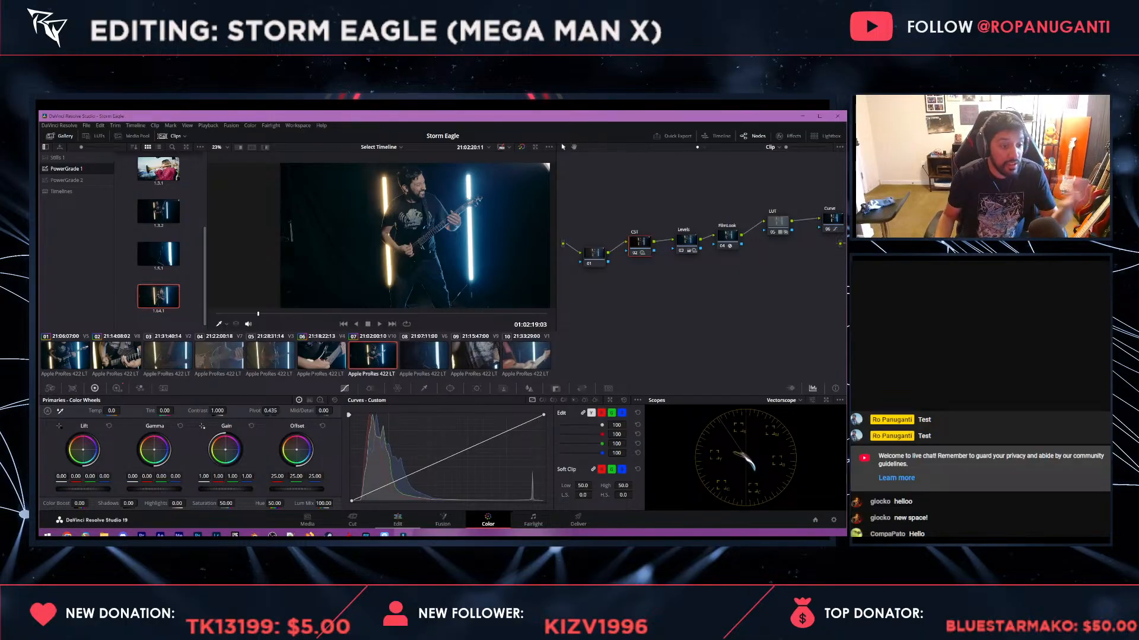
- Disable video track V10 in the multicam timeline and save the project, placing the playhead at 01:03:01:12 over the V9 clip
left_click(398, 520)
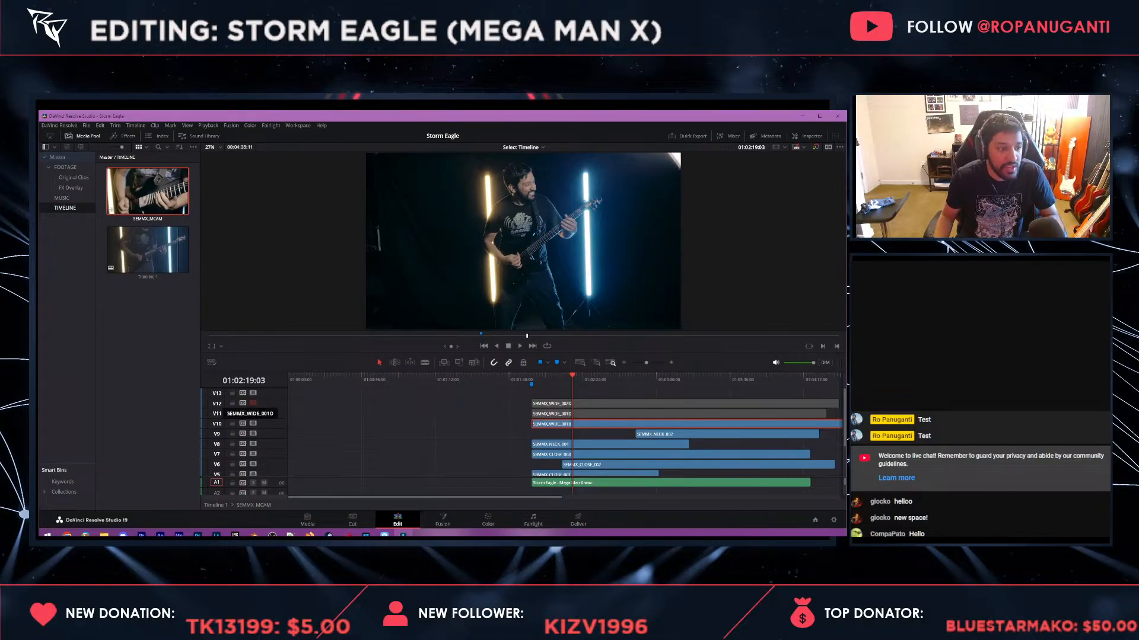
left_click(253, 423)
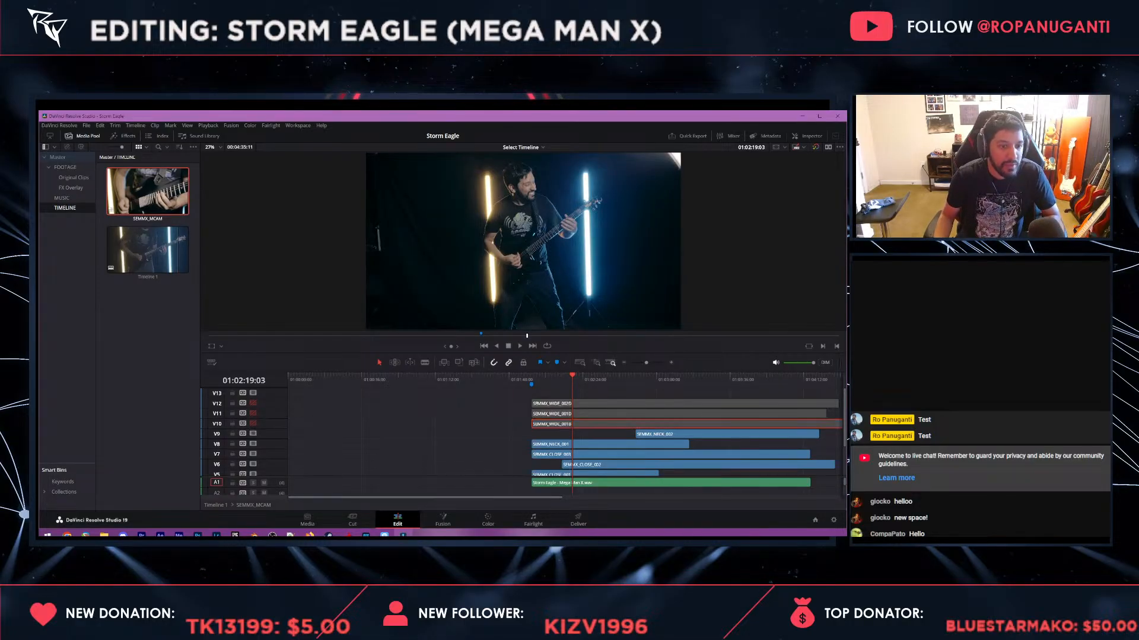
key("Down")
key("ctrl+s")
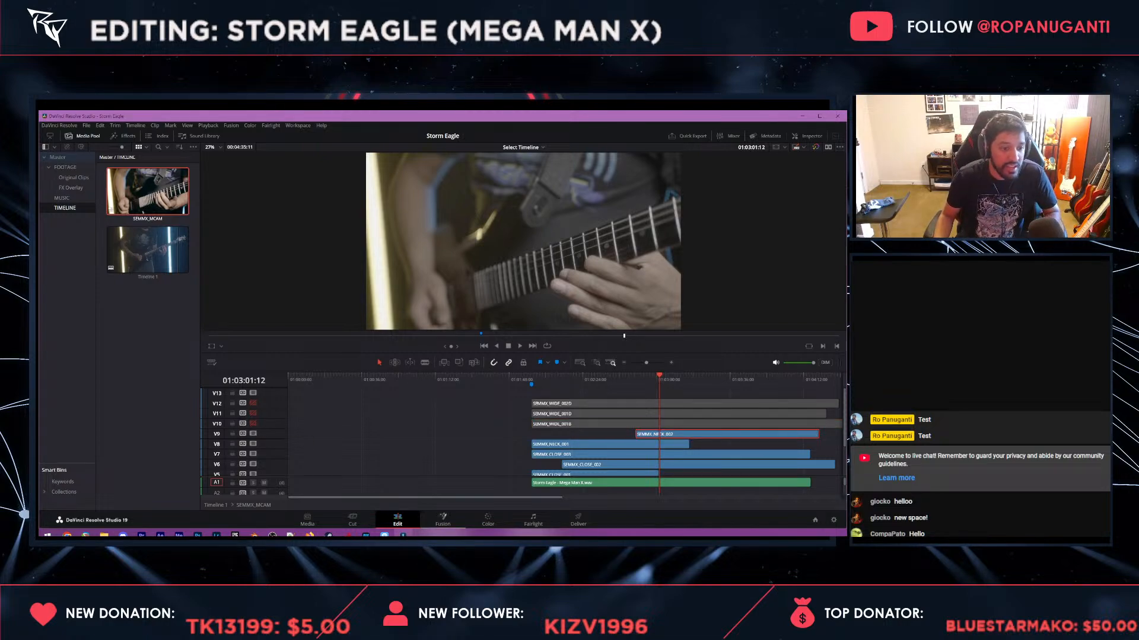
- Apply the grade of the last PowerGrade 1 still to clip 08 and preview the frame at 01:03:34:01
left_click(487, 520)
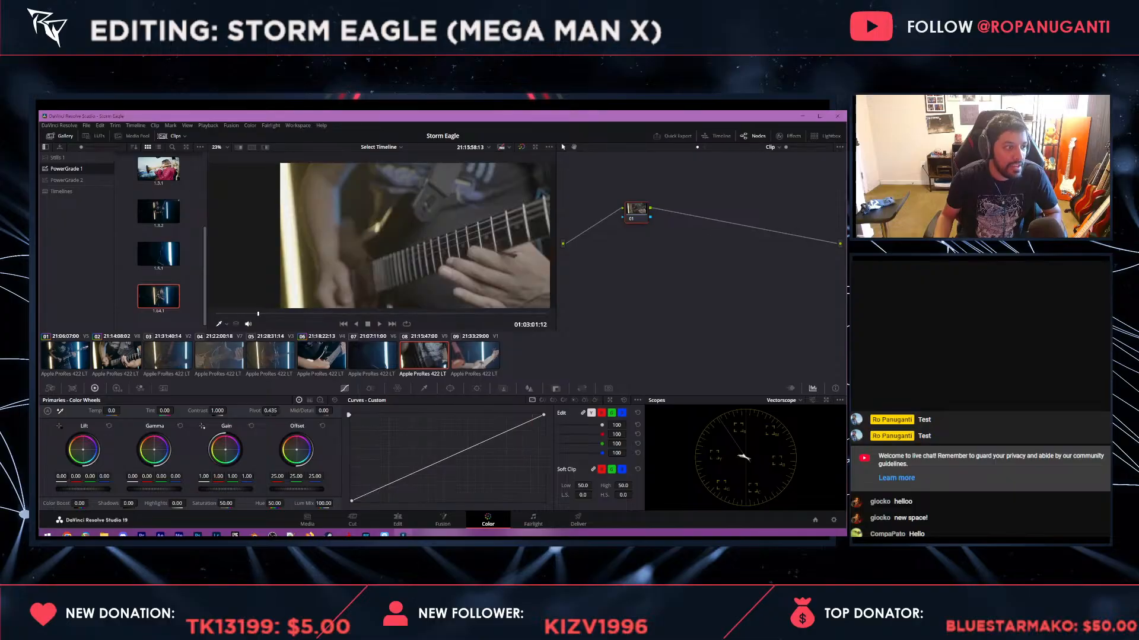
right_click(158, 296)
left_click(177, 335)
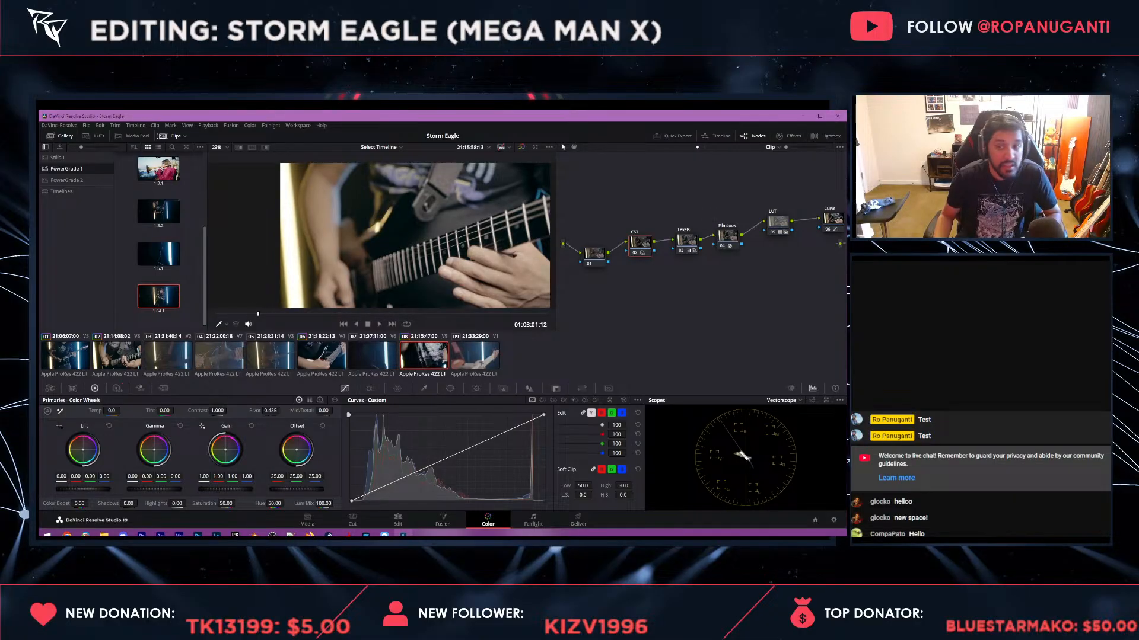
left_click(378, 313)
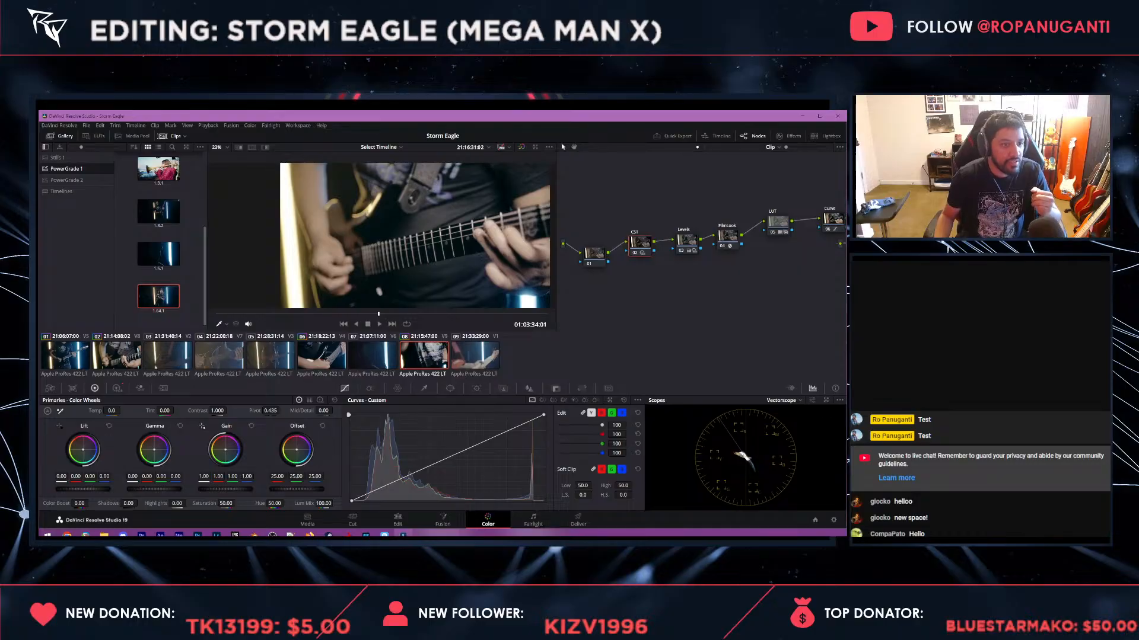
- Check the node graph of clip 09, then return to clip 08 and preview the frame at 01:03:48:10
left_click_drag(712, 285, 669, 276)
left_click(475, 356)
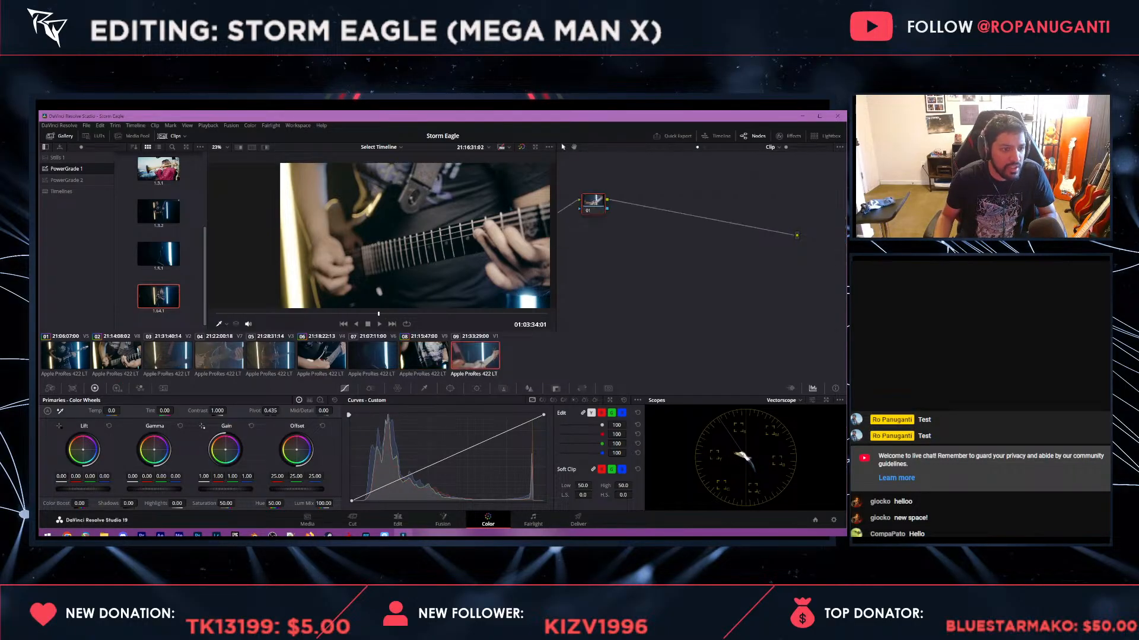
left_click(423, 355)
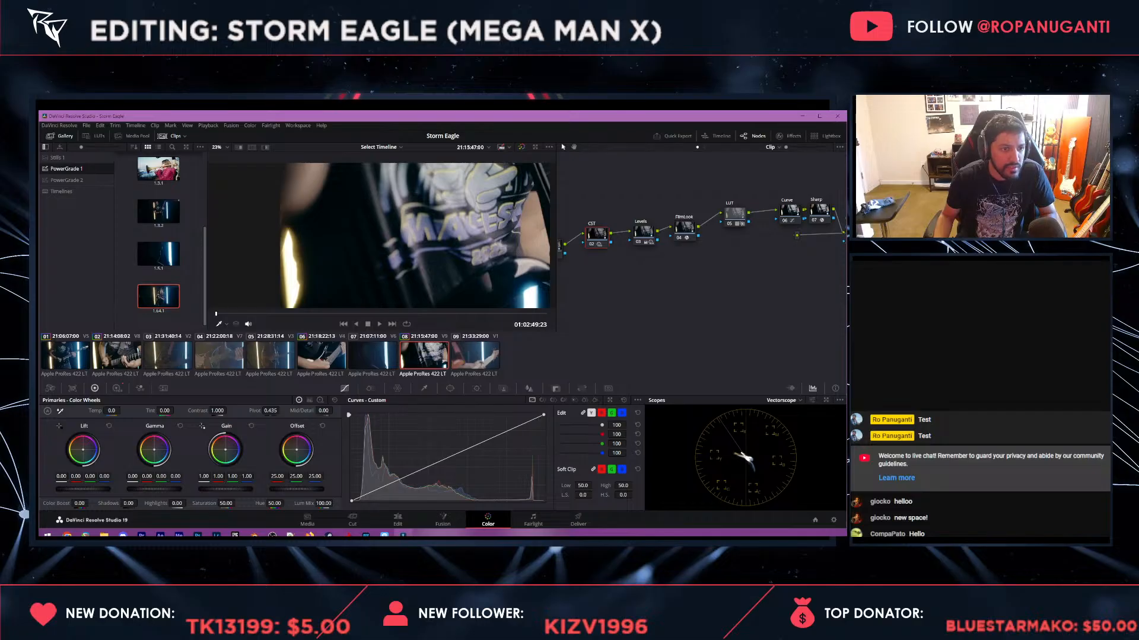
left_click(432, 313)
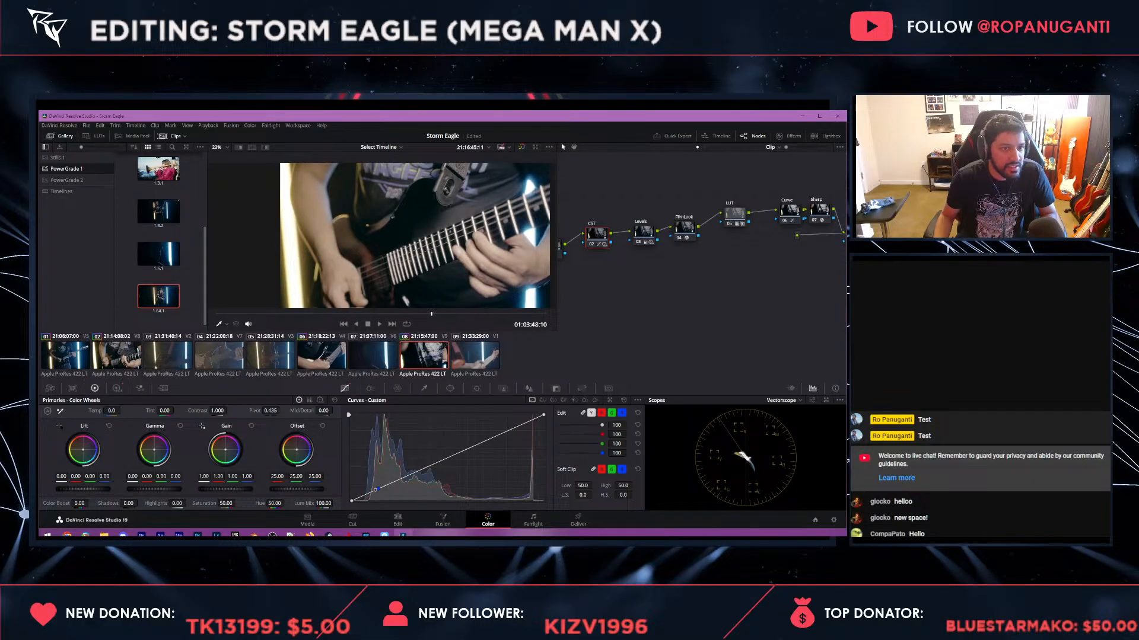
- Add a serial node after the Levels node of clip 08 and label it Skin
left_click_drag(664, 278, 700, 289)
left_click_drag(680, 244, 695, 187)
key("alt+s")
double_click(695, 177)
type("Skin")
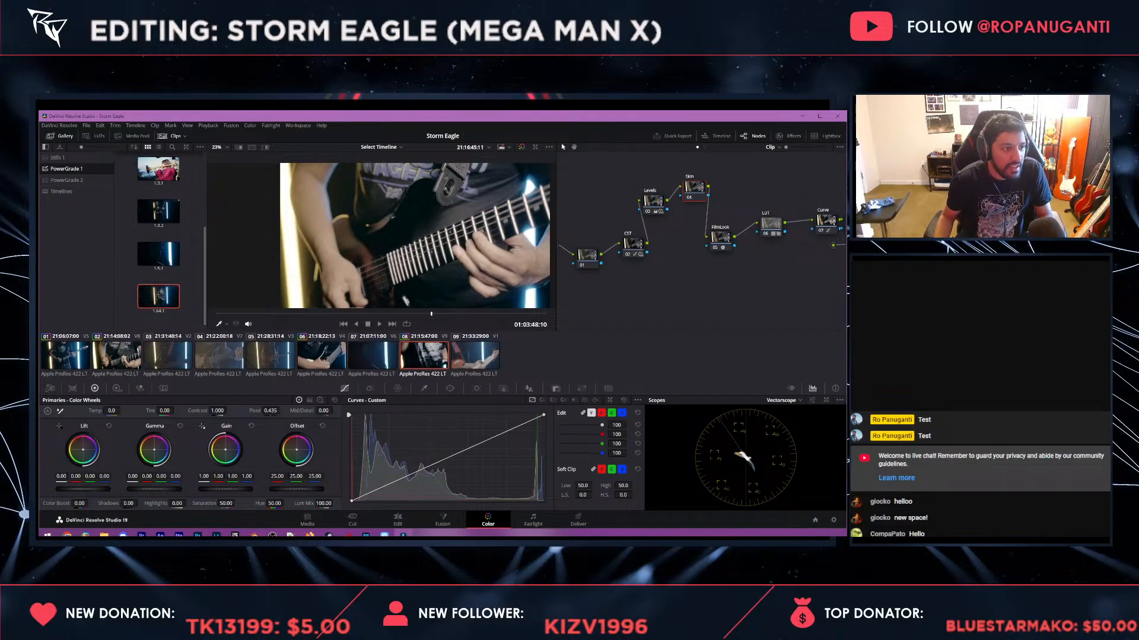
- Sample the skin of the fretting hand with the HSL Qualifier on the Skin node and highlight the selection as a matte
left_click(424, 389)
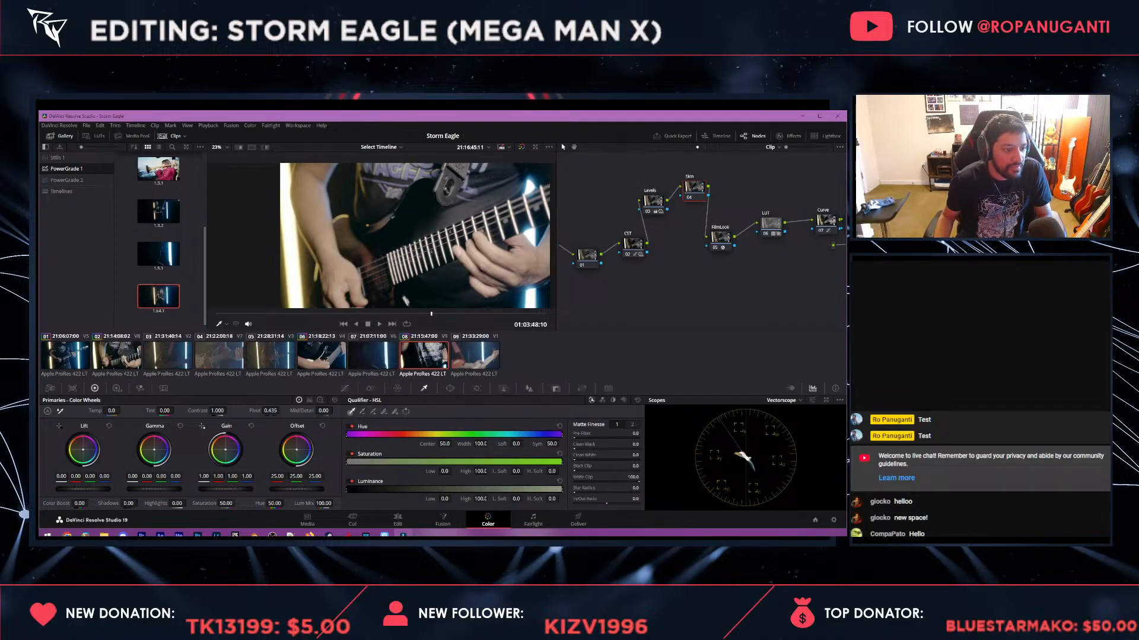
left_click(483, 259)
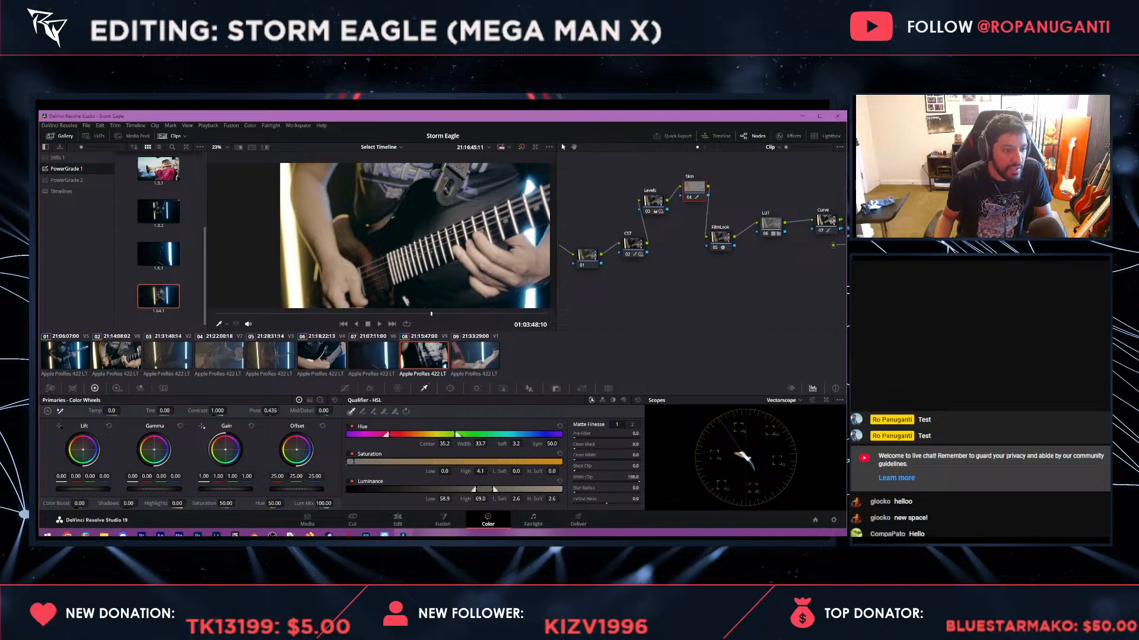
left_click_drag(712, 279, 661, 292)
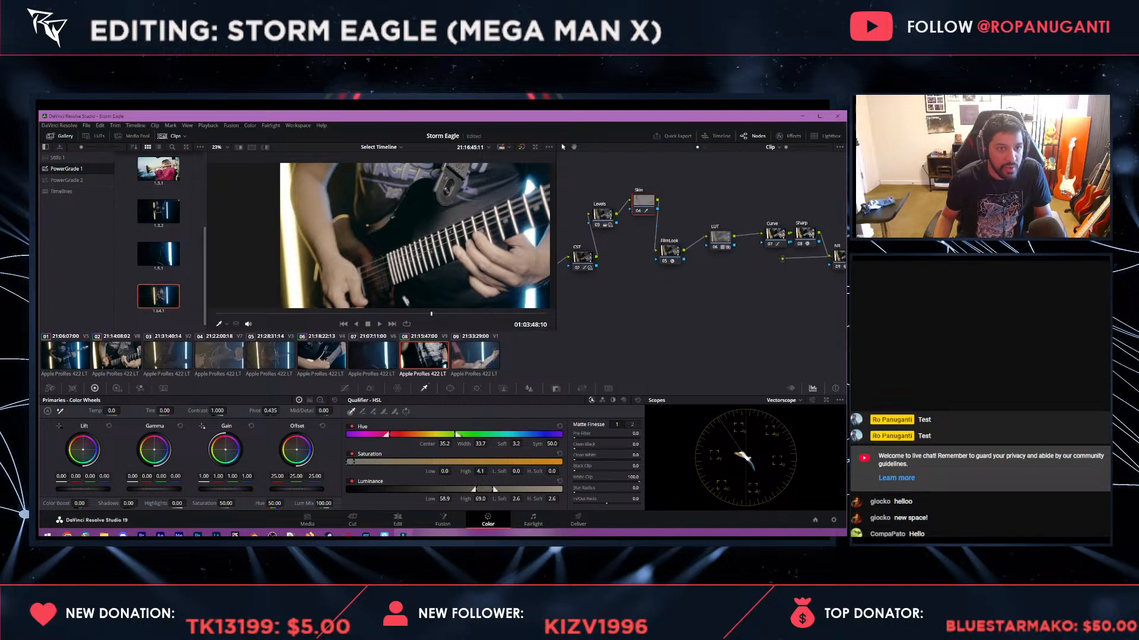
key("shift+h")
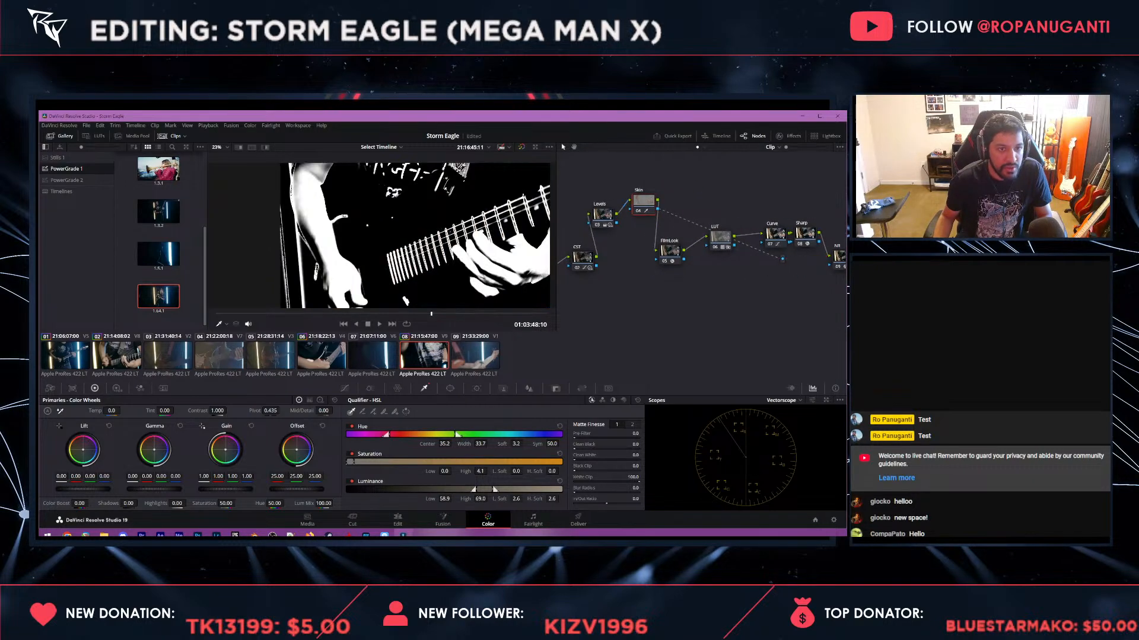
- Move the Skin node below the chain and tighten its qualifier to the hands, with luminance low 58.2 and high 67.4, and save the project
left_click_drag(643, 200, 639, 295)
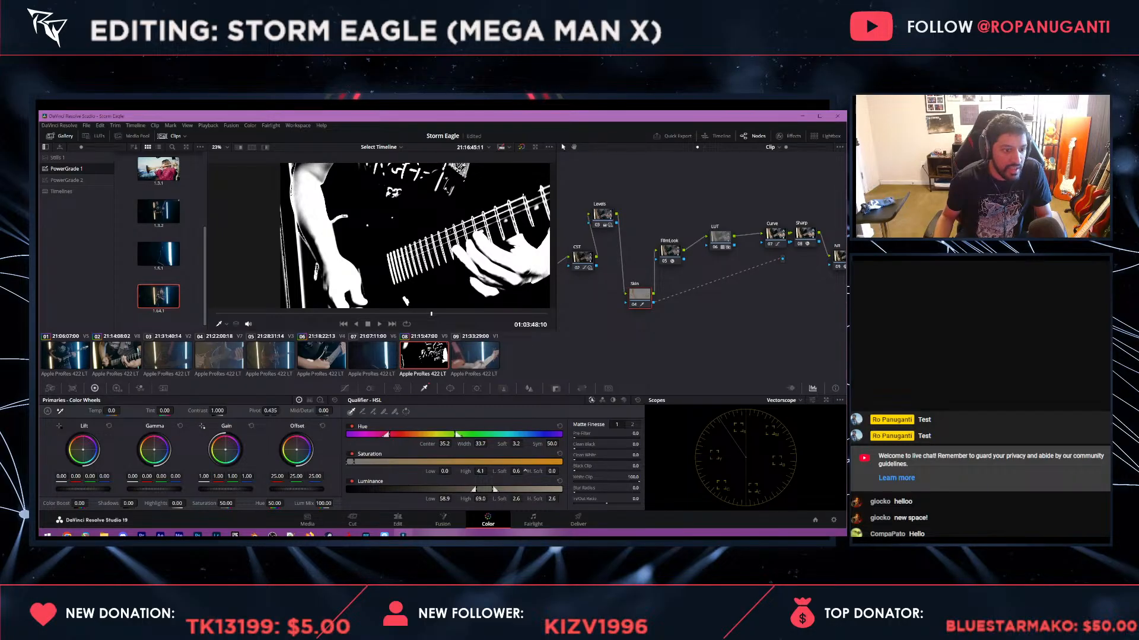
left_click_drag(525, 471, 561, 472)
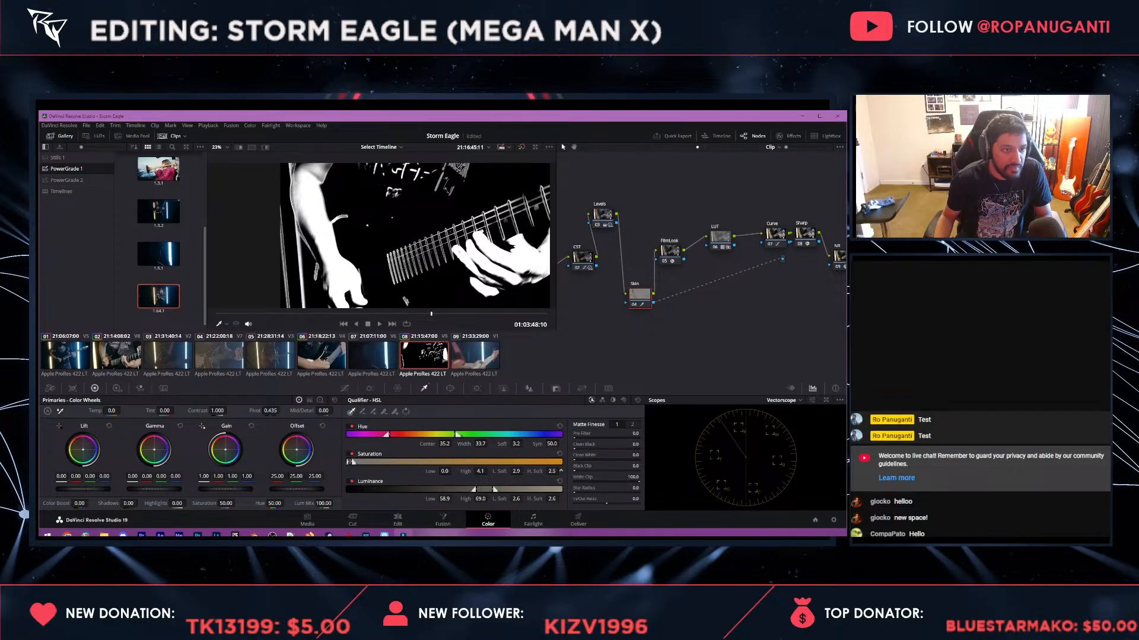
left_click_drag(491, 472, 574, 499)
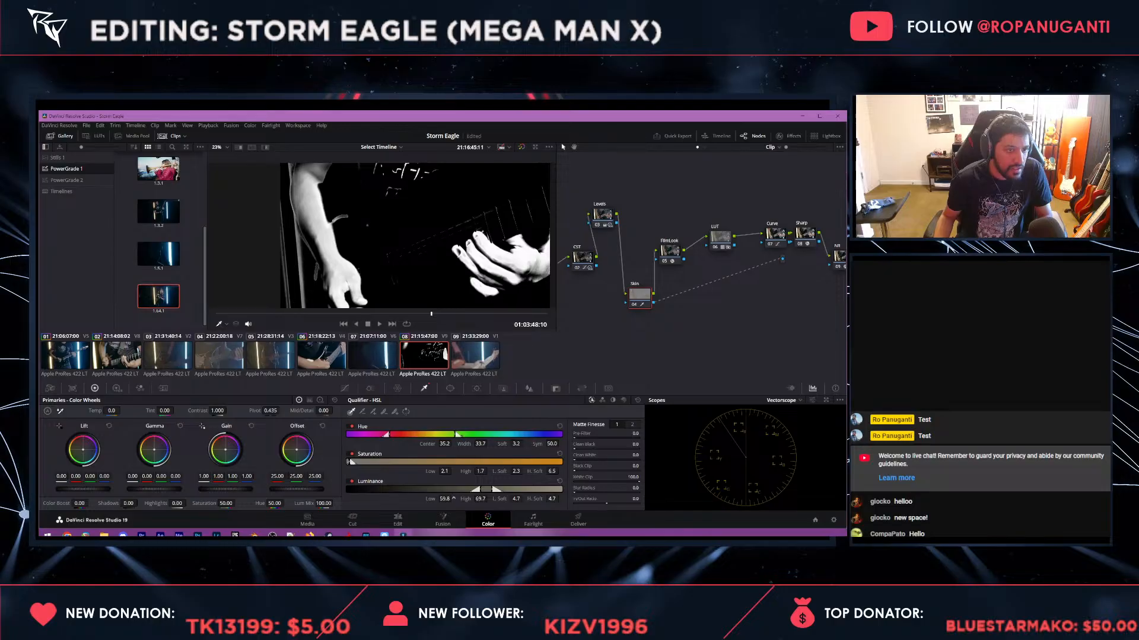
left_click_drag(452, 499, 489, 500)
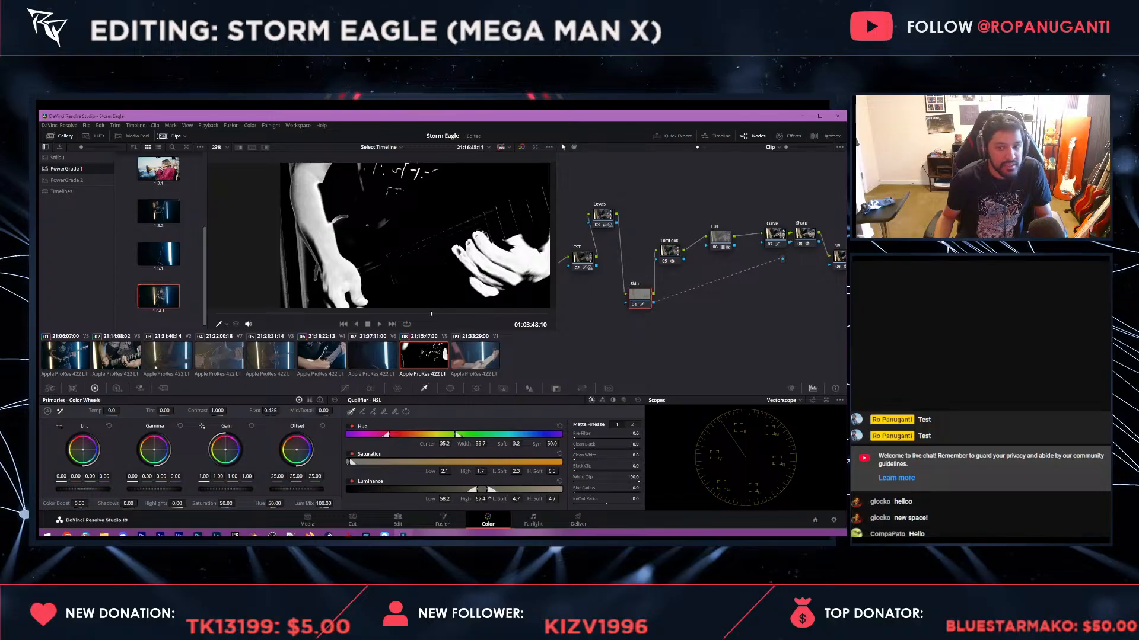
key("ctrl+s")
- Turn off the matte highlight and rearrange clip 08's node graph, raising the FilmLook-to-NR nodes and placing Skin beneath the gap between Levels and FilmLook
left_click_drag(729, 290, 685, 292)
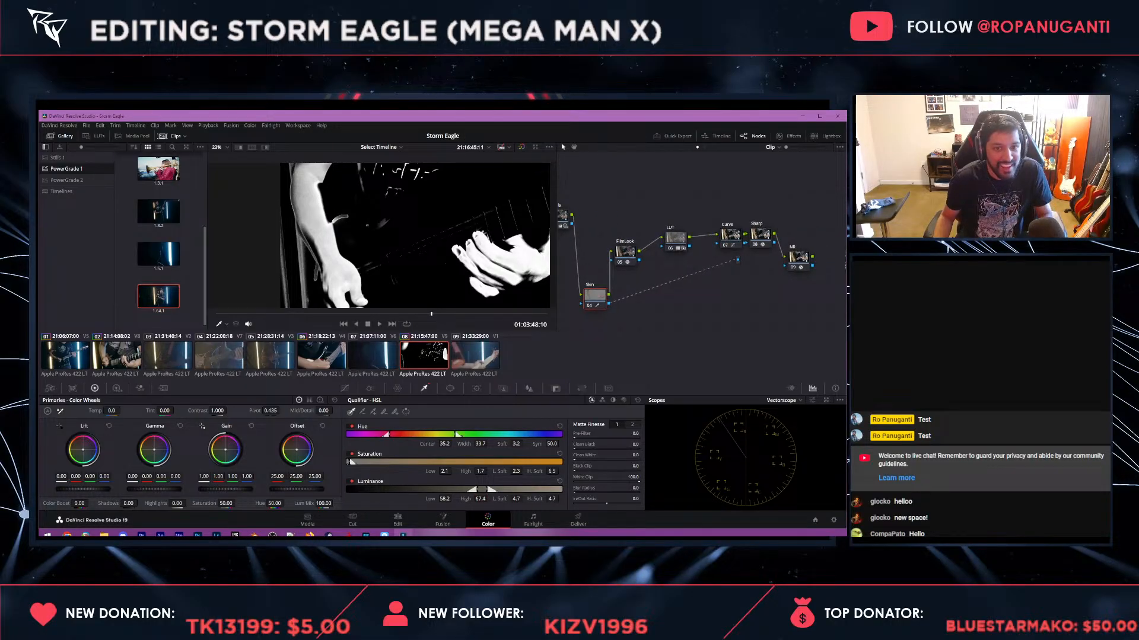
left_click_drag(738, 260, 788, 258)
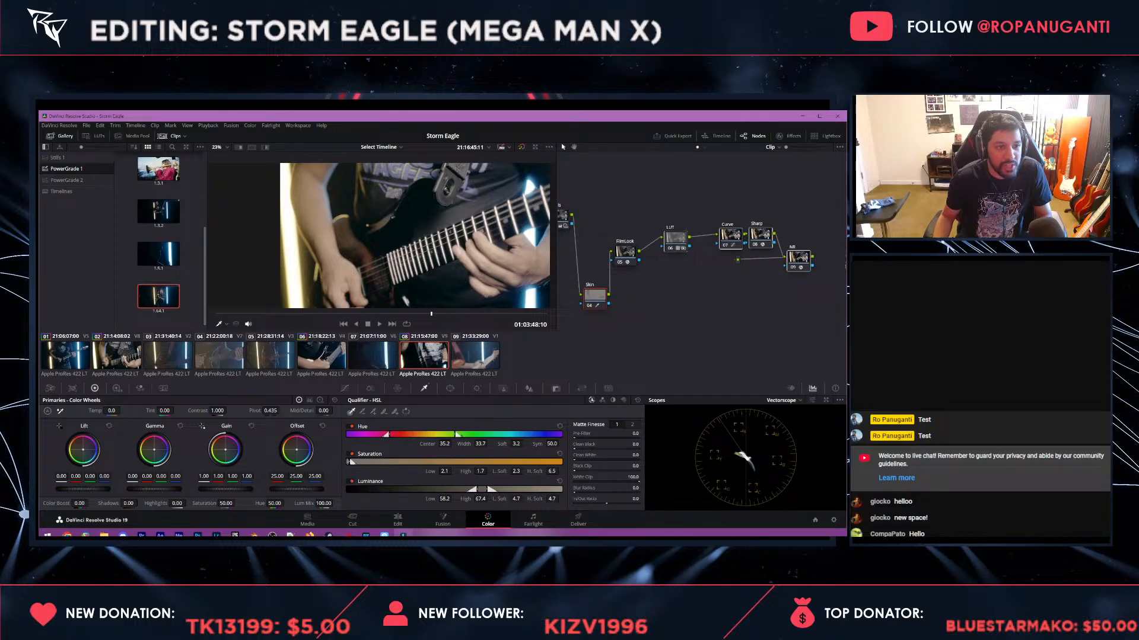
left_click_drag(674, 238, 672, 193)
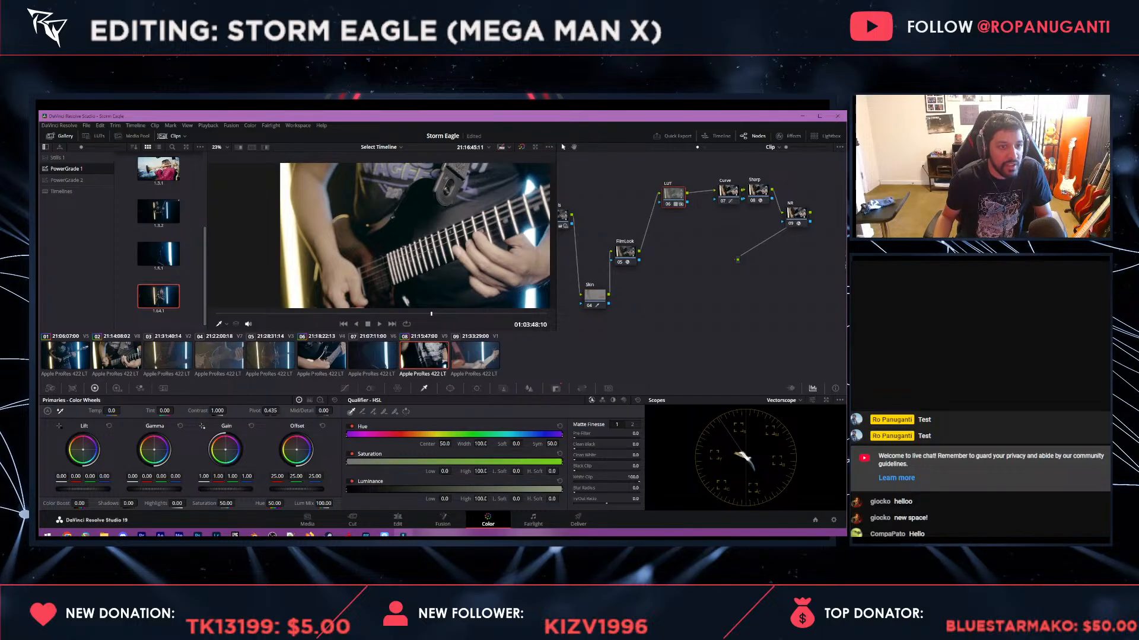
left_click_drag(625, 252, 629, 220)
left_click_drag(595, 296, 652, 274)
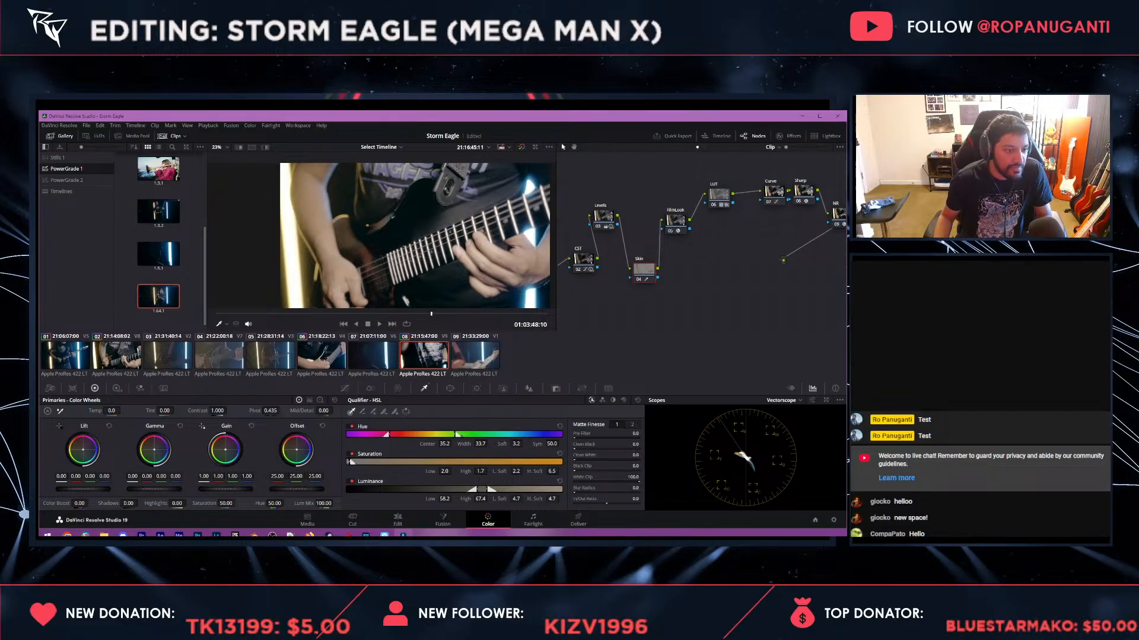
- Warm the Skin node's gamma to 0.02 red and 0.01 green, and compare the fretting hand up close with the node off and on
left_click(369, 388)
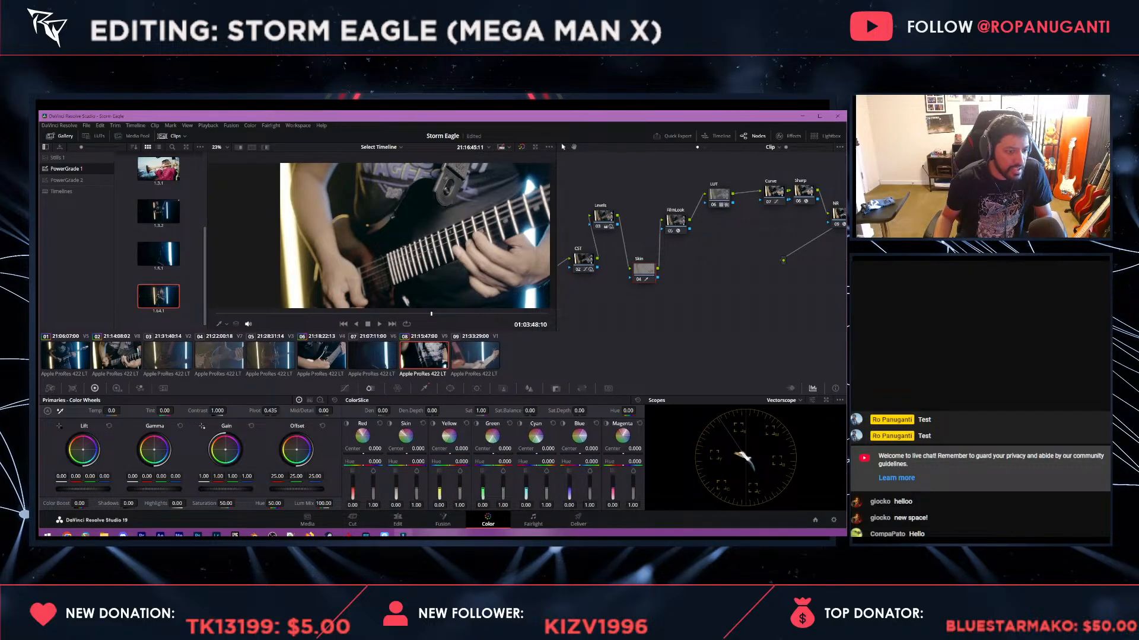
left_click_drag(417, 478, 416, 485)
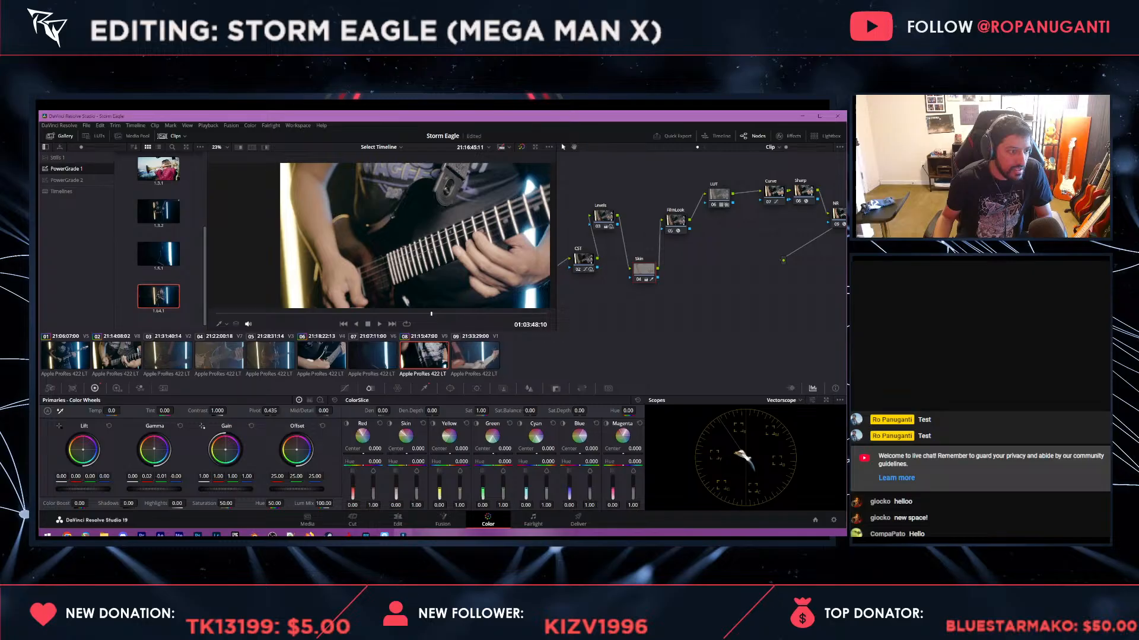
scroll(382, 237, "up", 2)
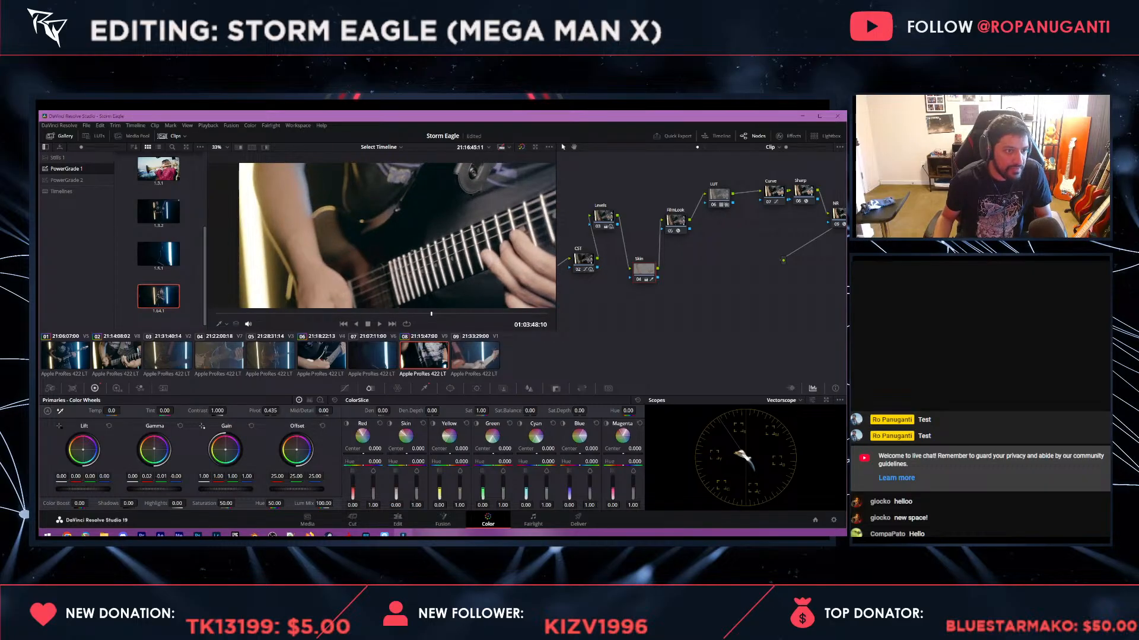
key("ctrl+d")
left_click_drag(474, 255, 300, 215)
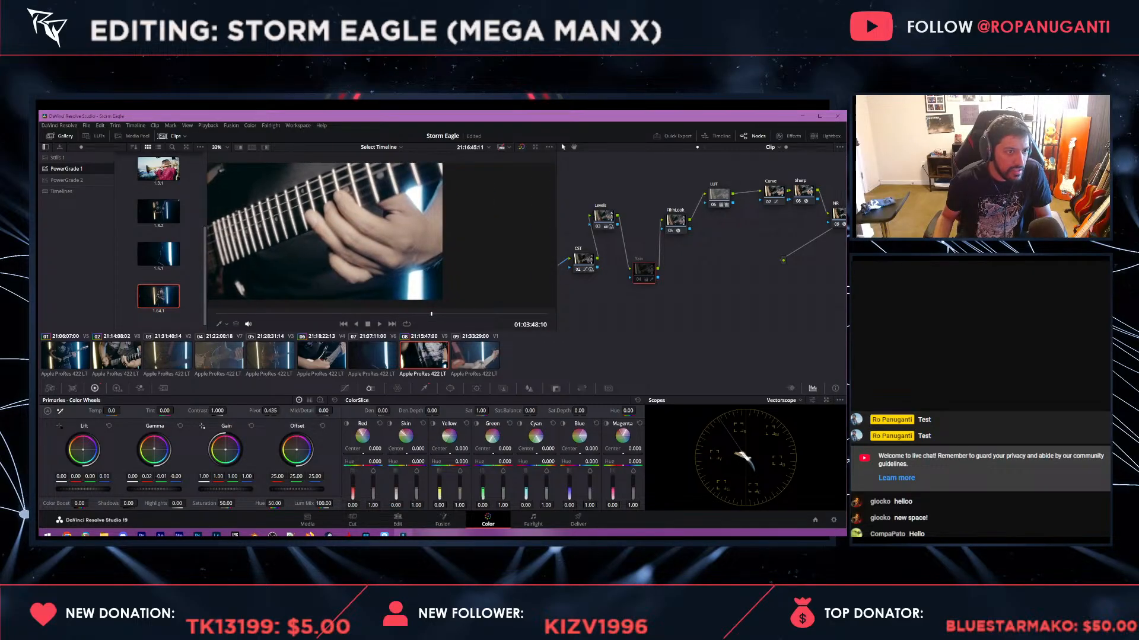
key("ctrl+d")
scroll(325, 234, "up", 4)
key("ctrl+d")
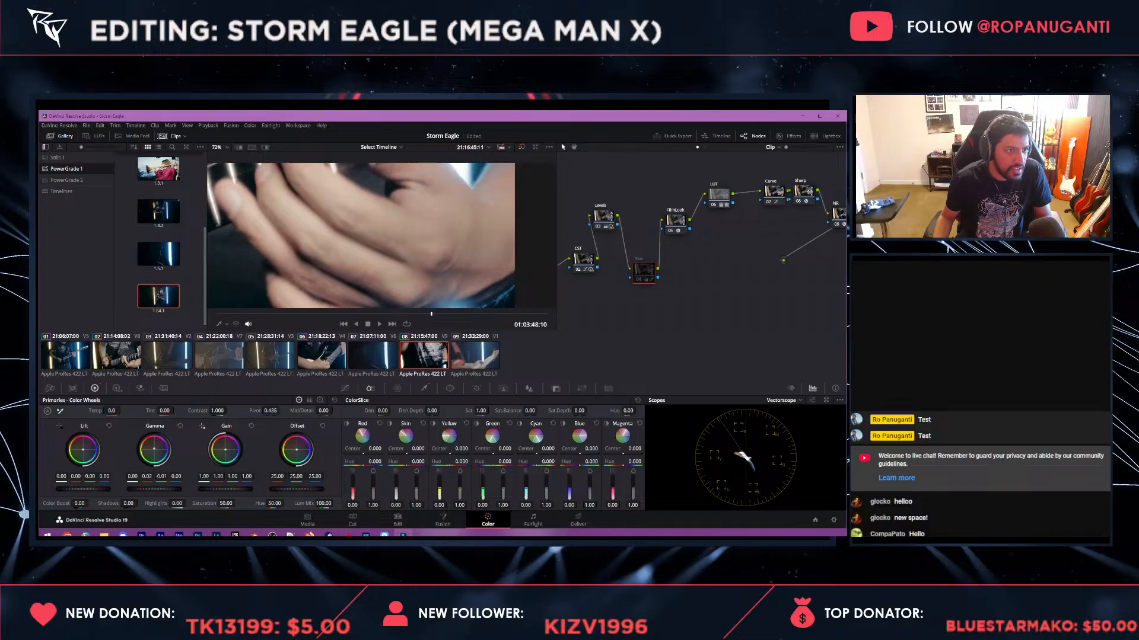
- Re-enable the Skin node, set its gamma red to 0.05 and check the whole frame
key("ctrl+d")
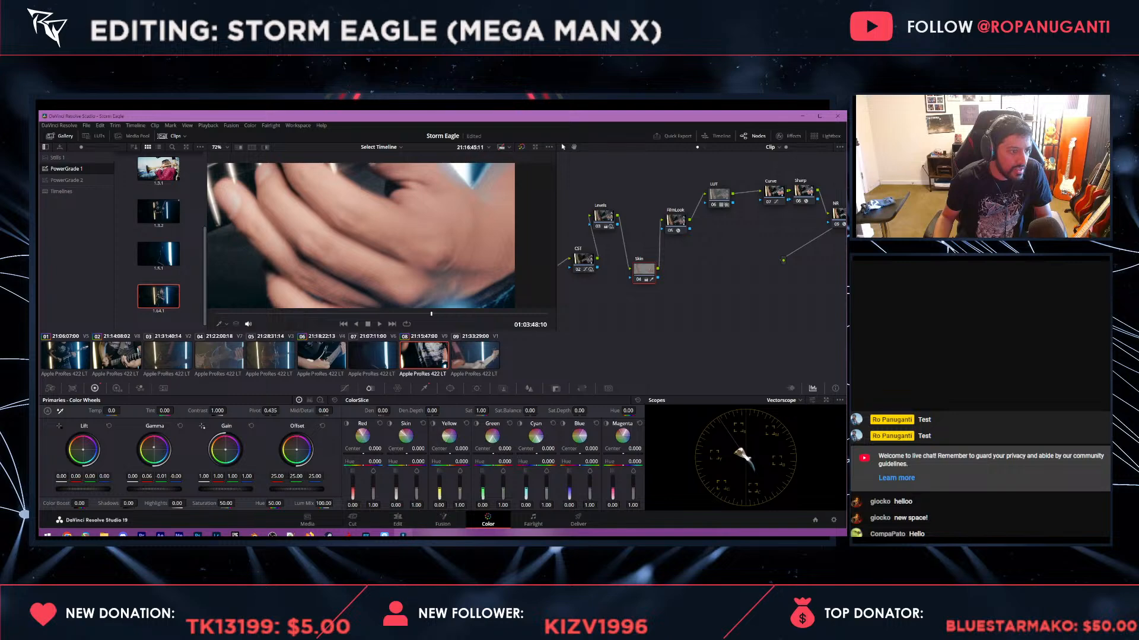
scroll(360, 235, "down", 2)
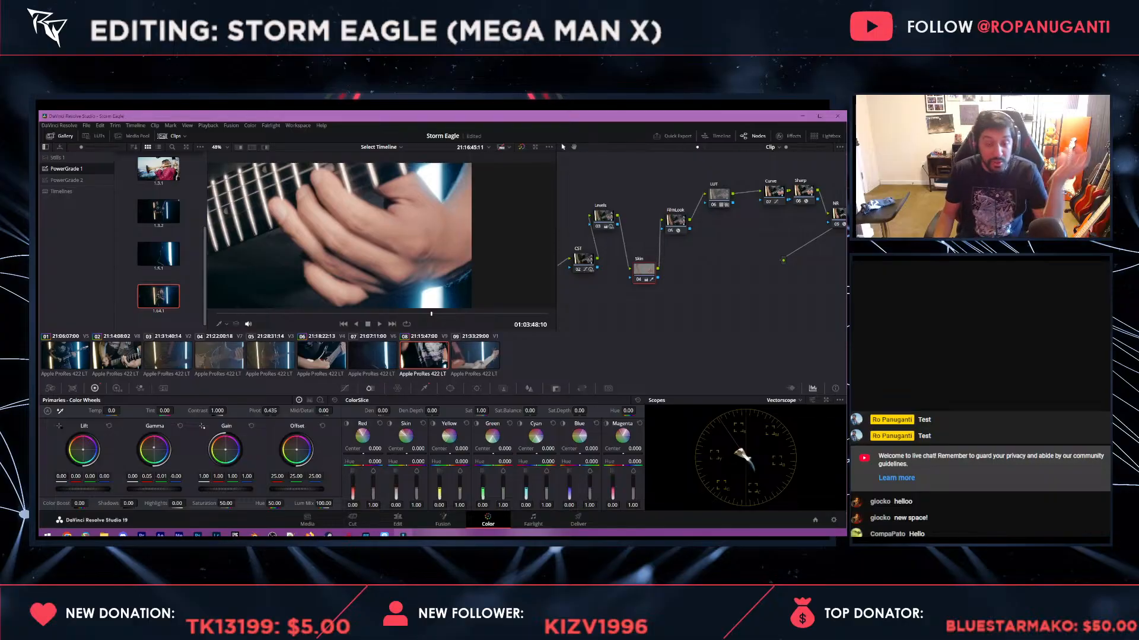
scroll(360, 235, "down", 4)
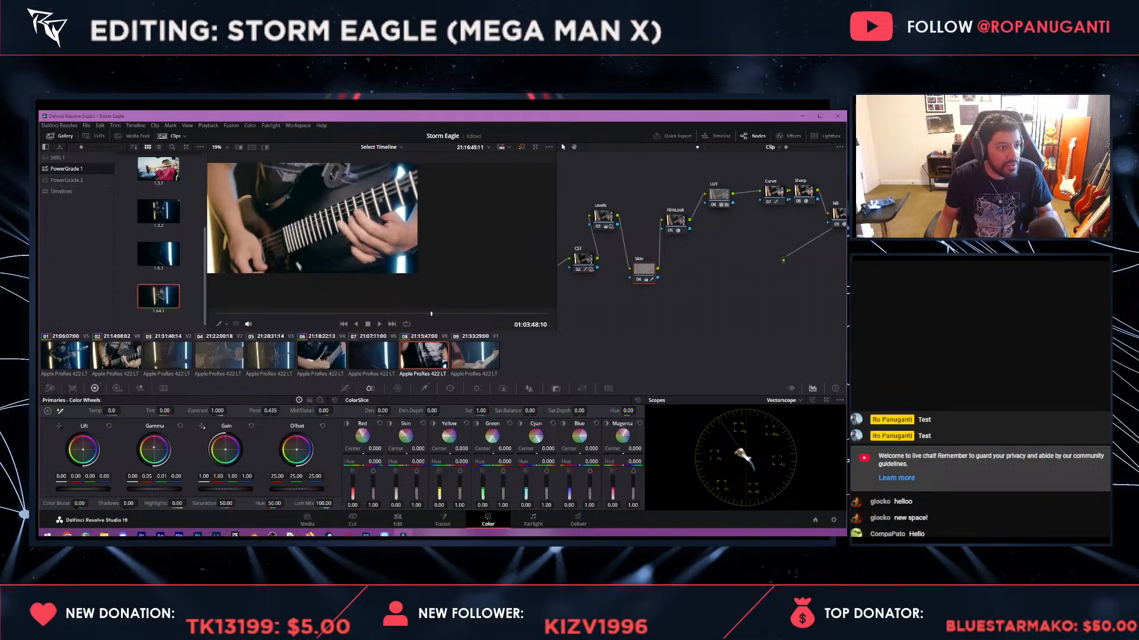
- Save the project and grab a still of clip 08's finished grade into PowerGrade 1
key("ctrl+s")
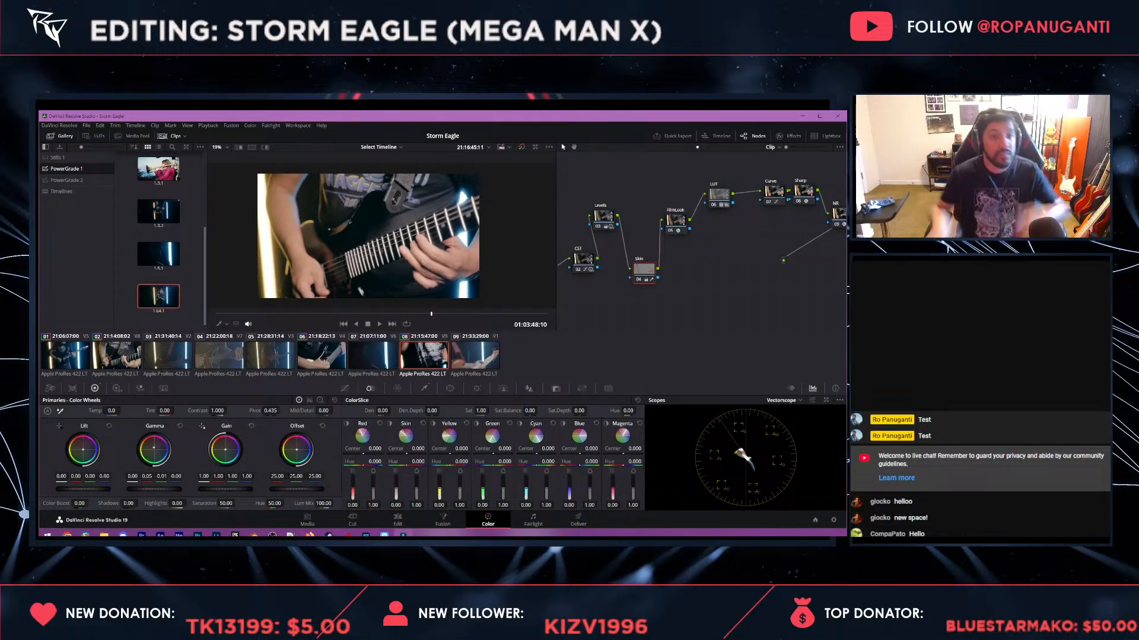
right_click(349, 222)
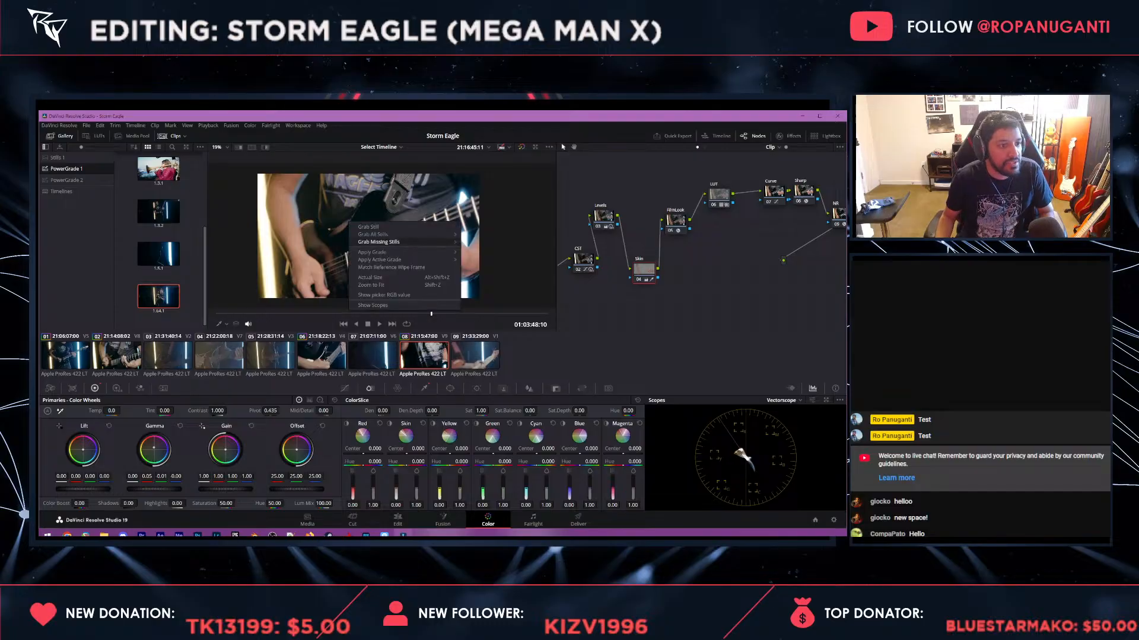
left_click(380, 242)
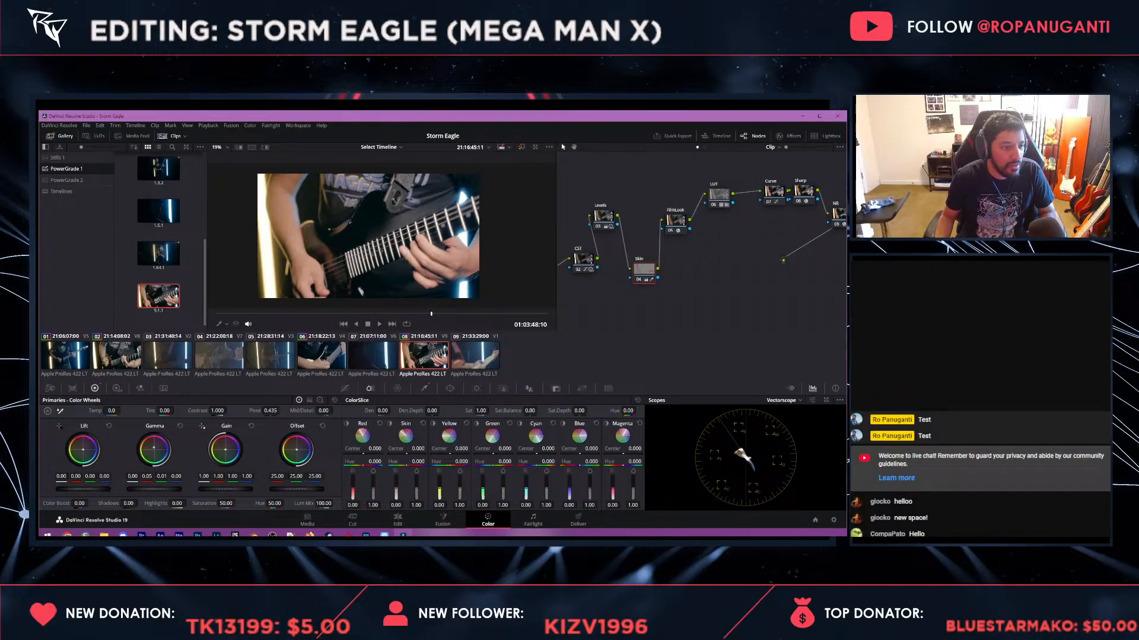
- On the Edit page, disable video track V9 and place the playhead at 01:02:17:16 over the V8 neck clip
left_click(398, 520)
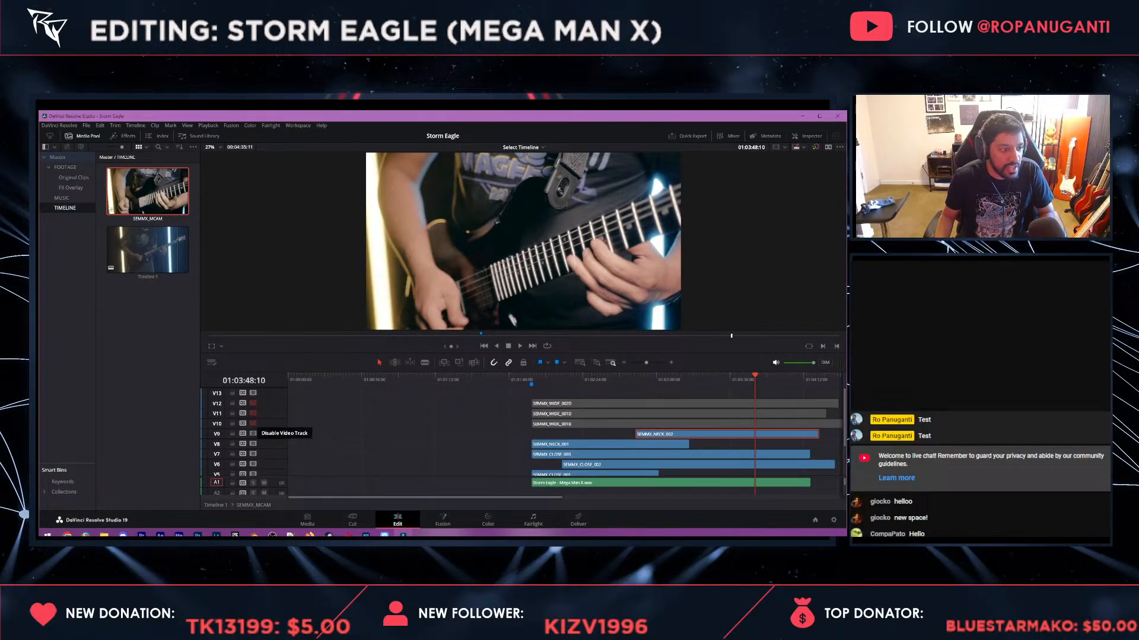
left_click(254, 433)
left_click(568, 379)
key("space")
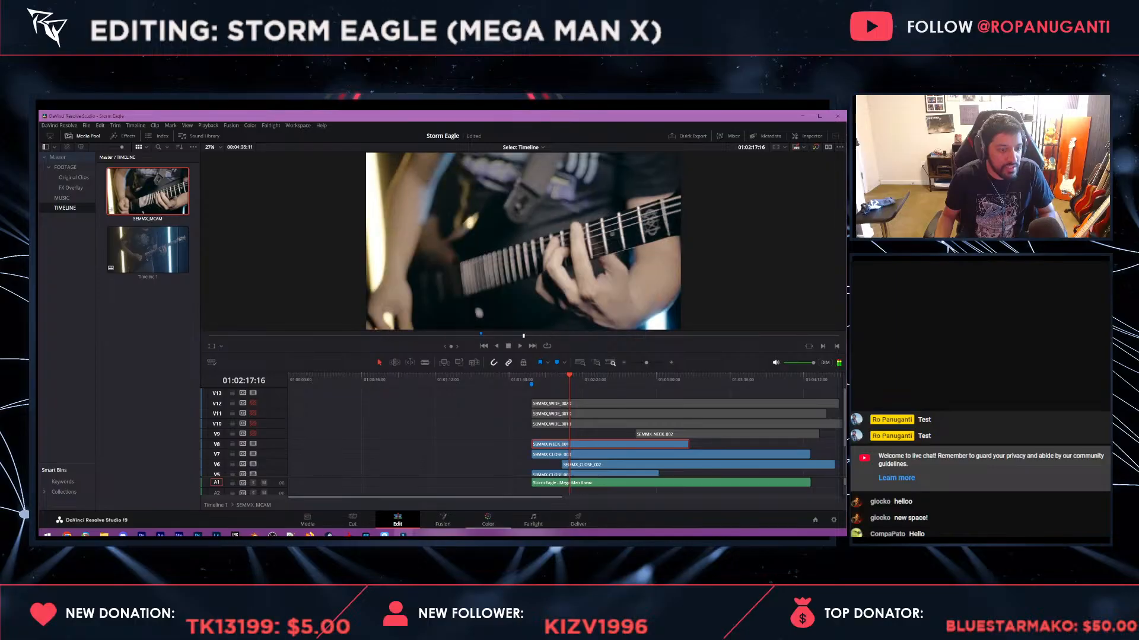
- On the Color page, apply the grade of the newly grabbed PowerGrade 1 still to clip 02
left_click(488, 520)
right_click(173, 291)
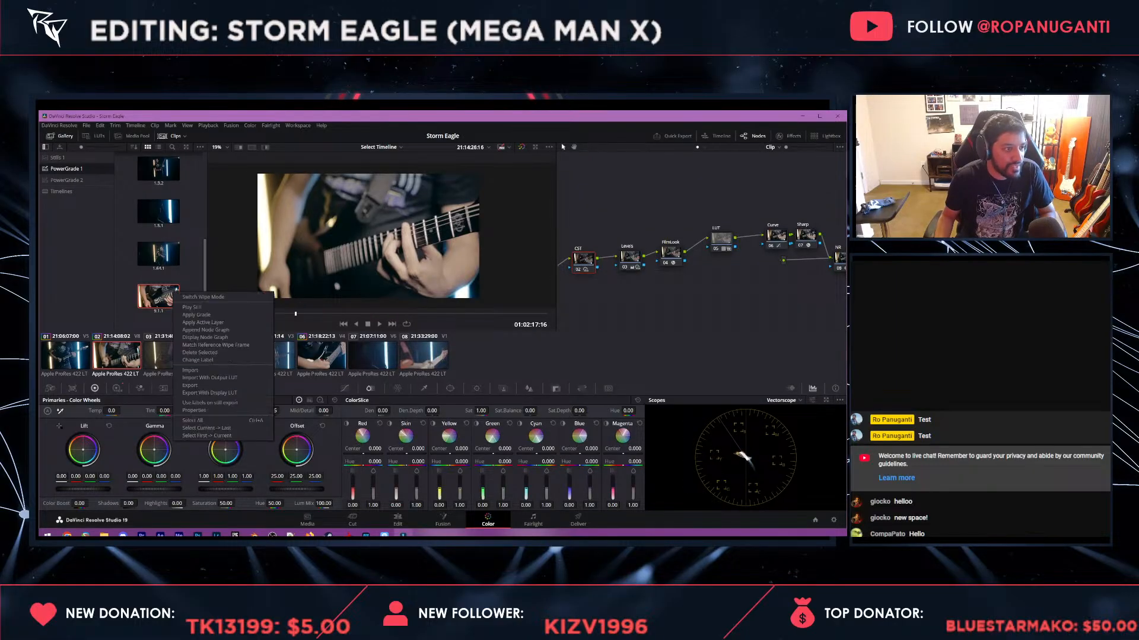
left_click(195, 315)
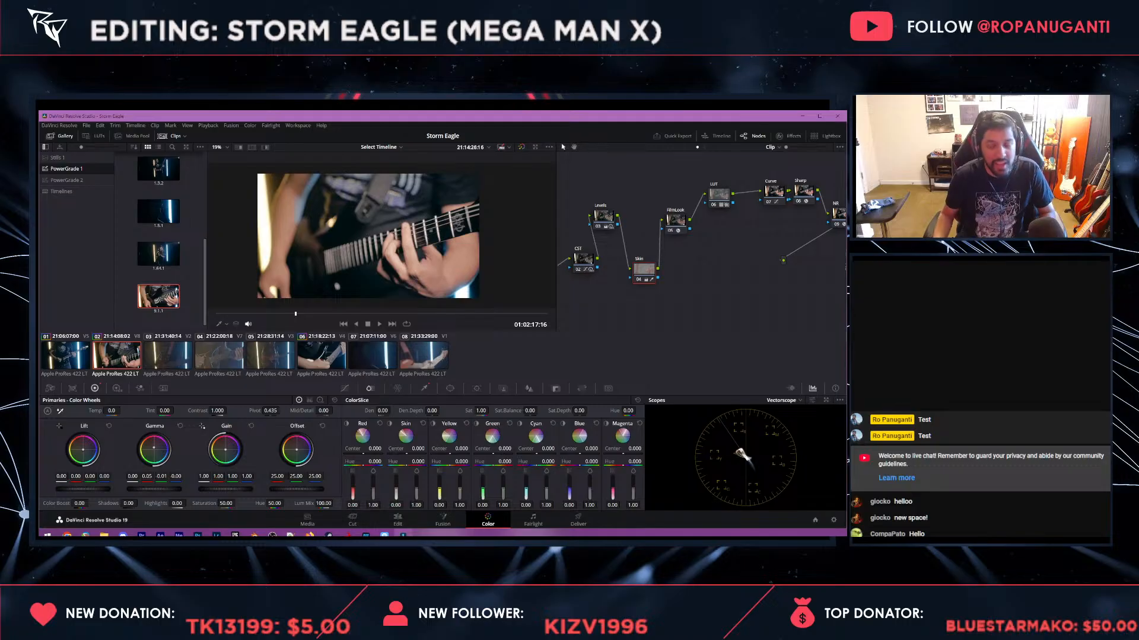
- Disable video track V8 on the Edit page and apply the newest PowerGrade 1 still's grade to the V7 close-up clip on the Color page
left_click(397, 521)
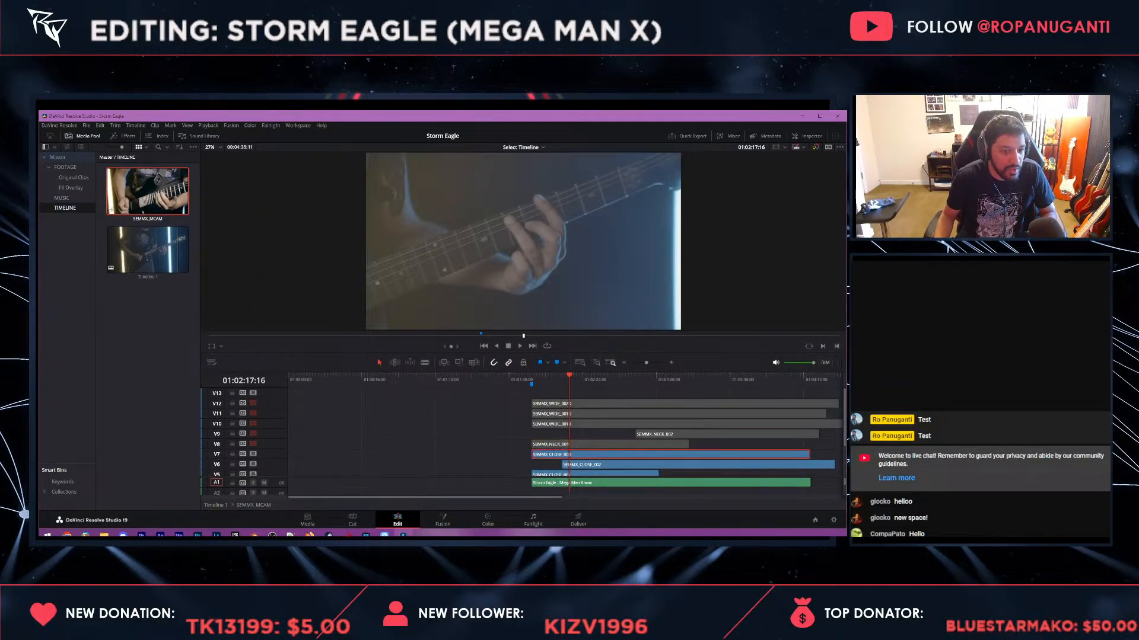
left_click(488, 521)
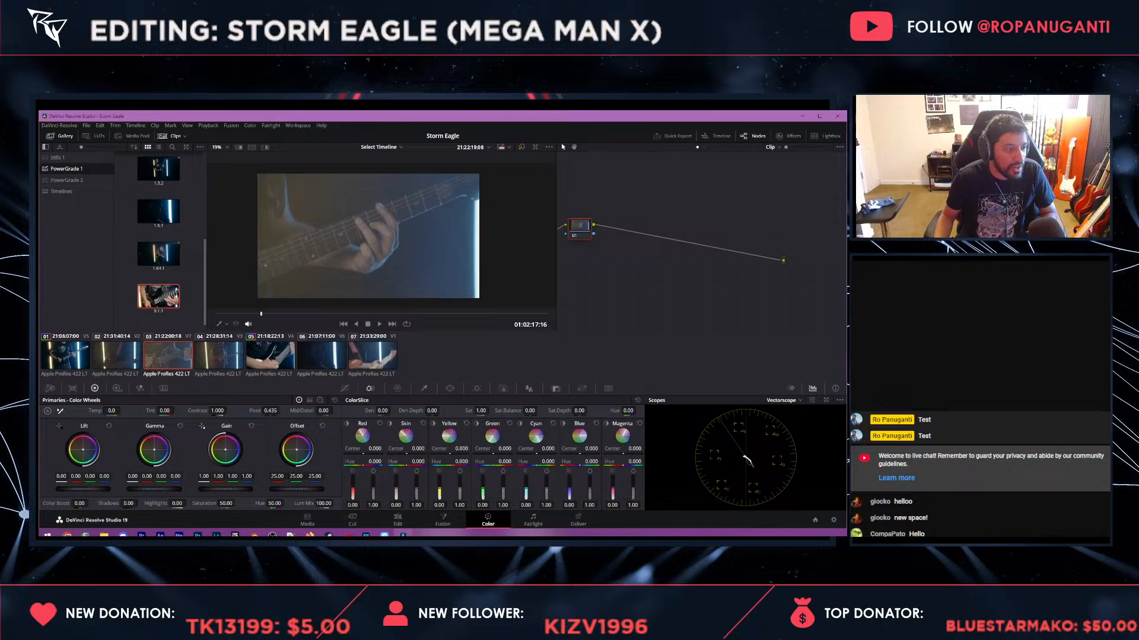
right_click(162, 298)
left_click(185, 321)
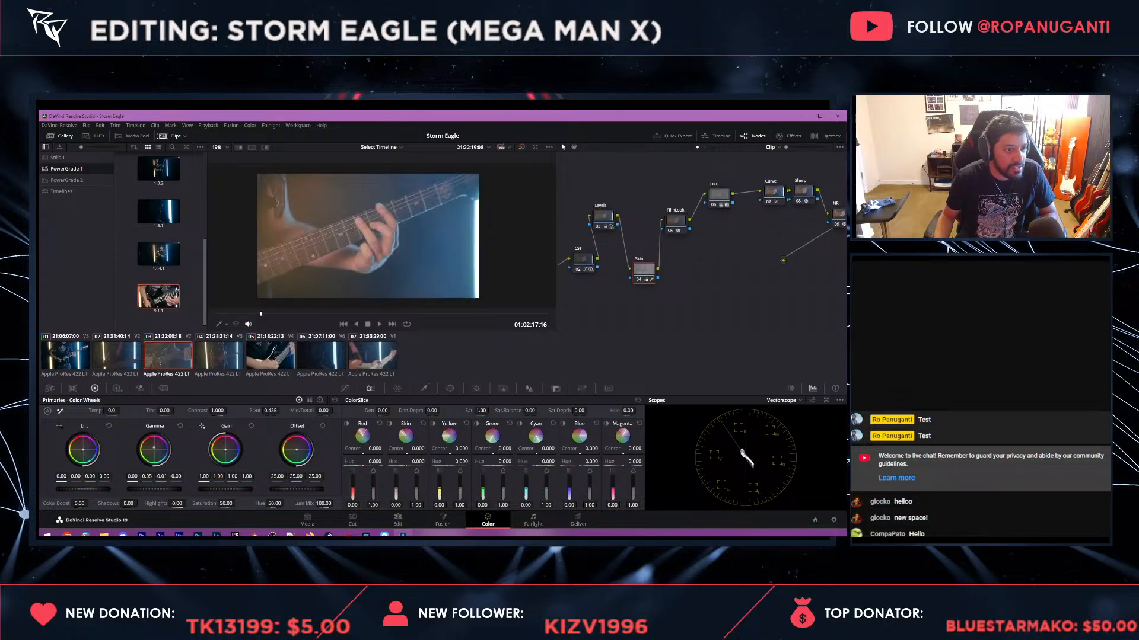
- Move clip 03's Skin node above the chain and lower the Levels node's lift to -0.07 at frame 01:02:49:13
left_click_drag(643, 269, 647, 178)
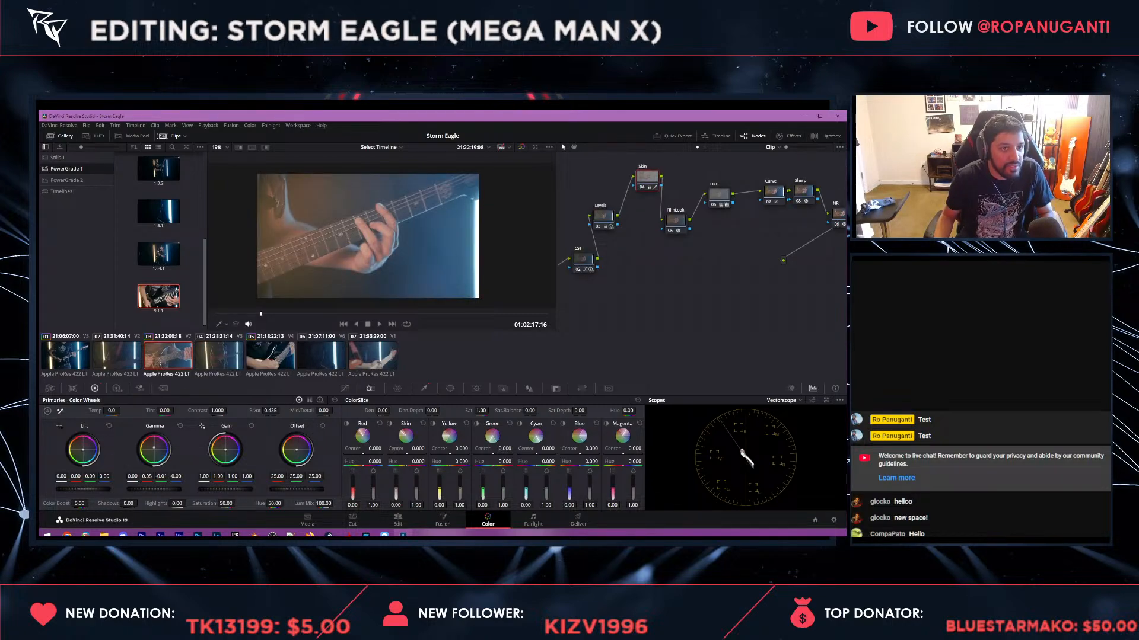
left_click(603, 217)
left_click(339, 313)
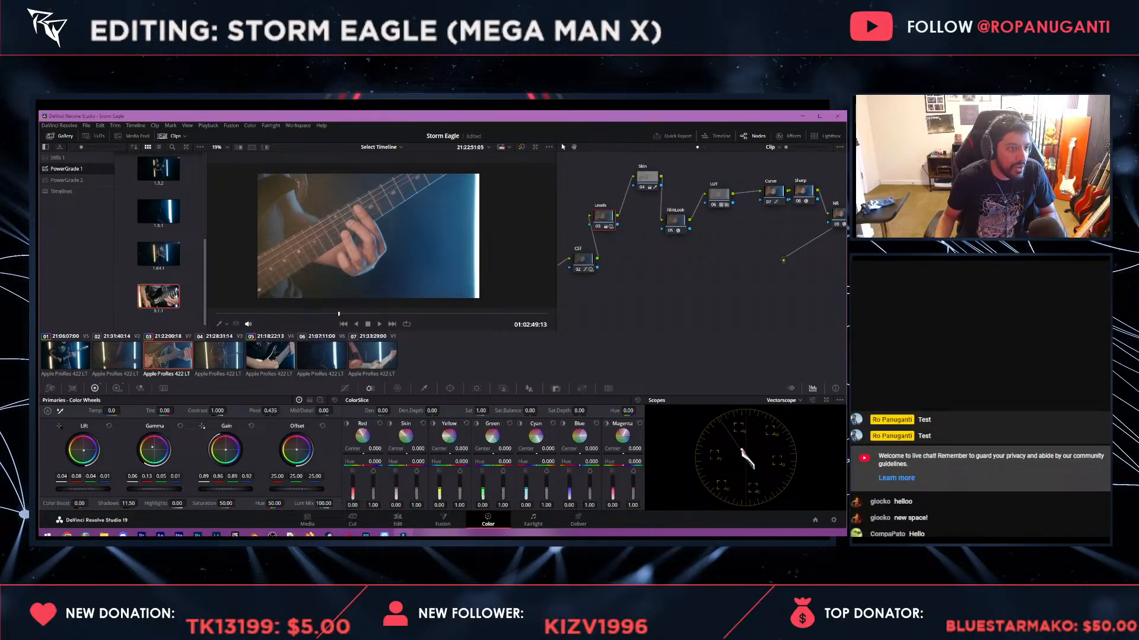
left_click_drag(83, 489, 73, 489)
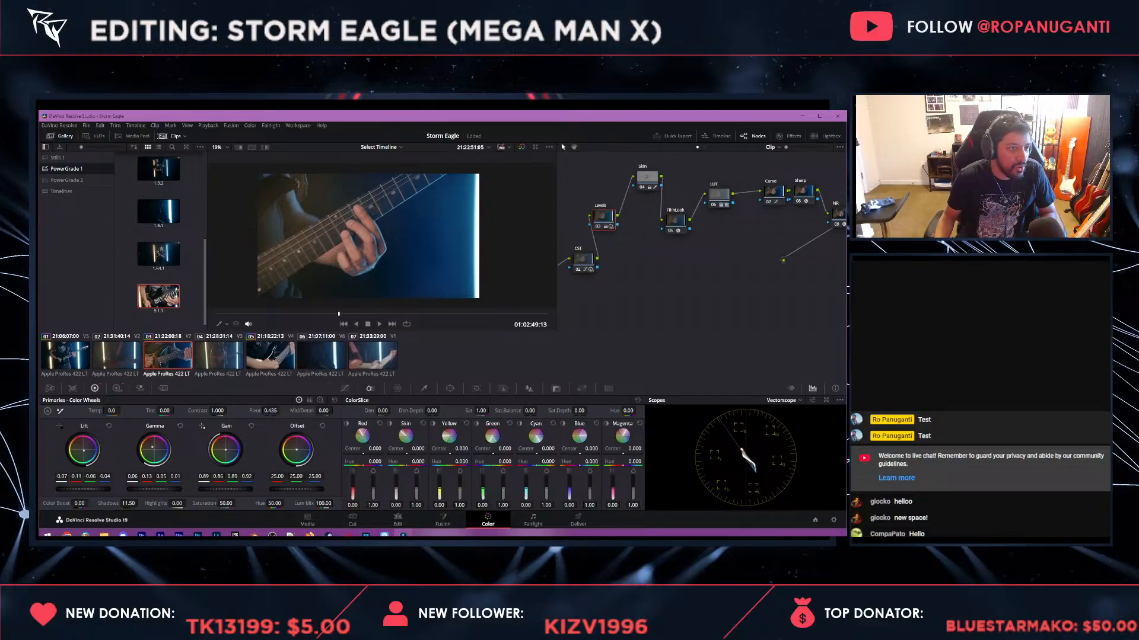
- Raise the Levels node's gamma to 0.07 on clip 03 and preview frames through to 01:03:55:16
left_click(405, 314)
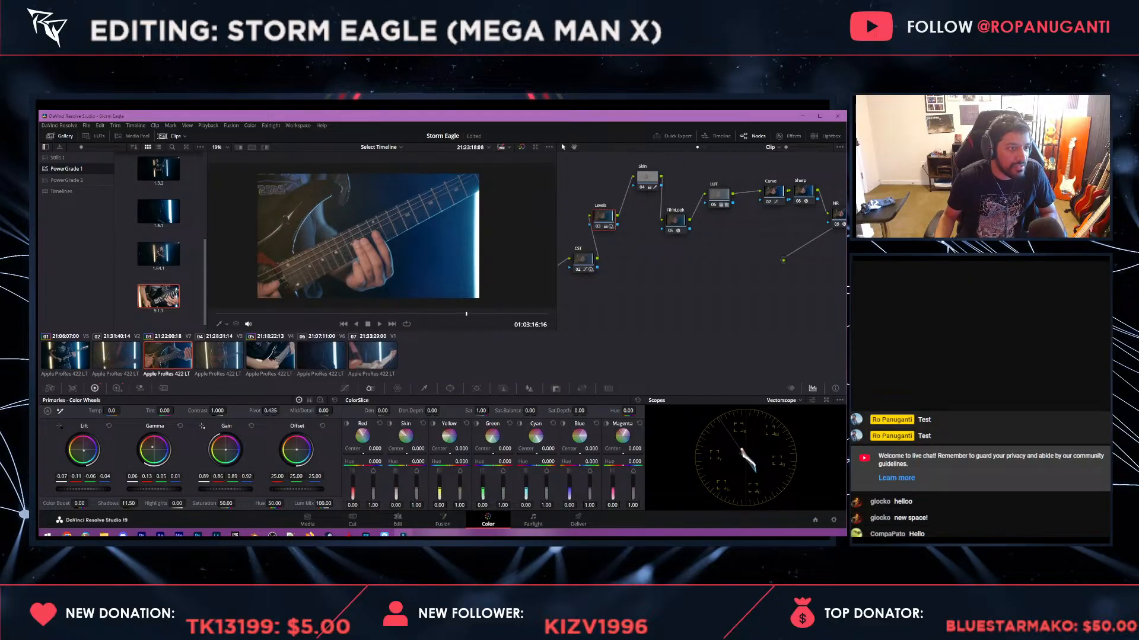
left_click_drag(466, 313, 468, 313)
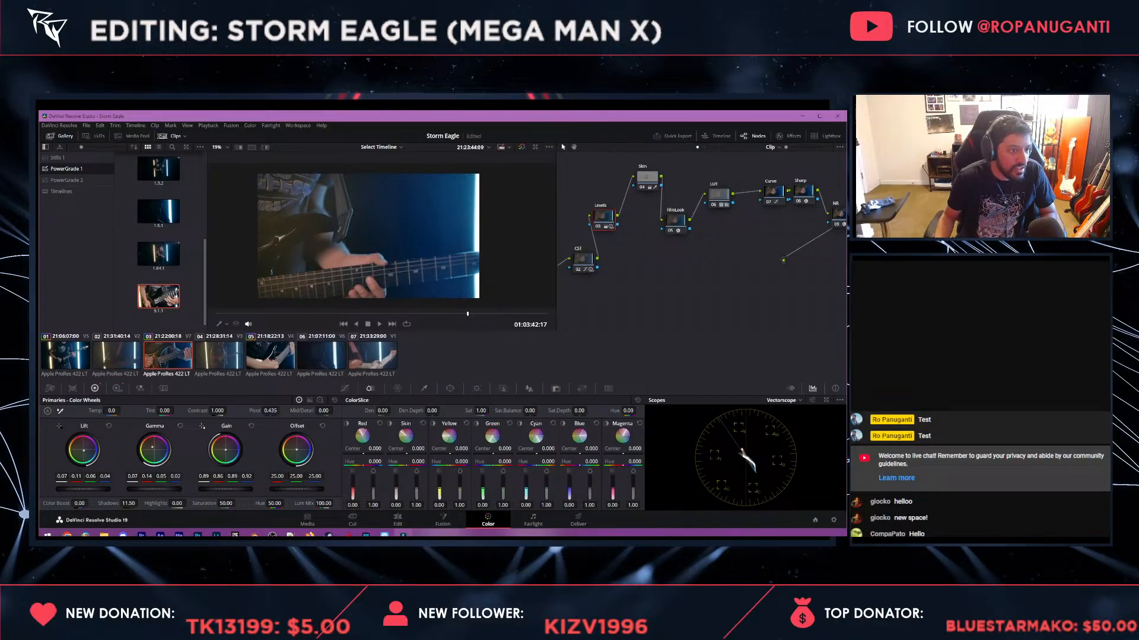
left_click(499, 314)
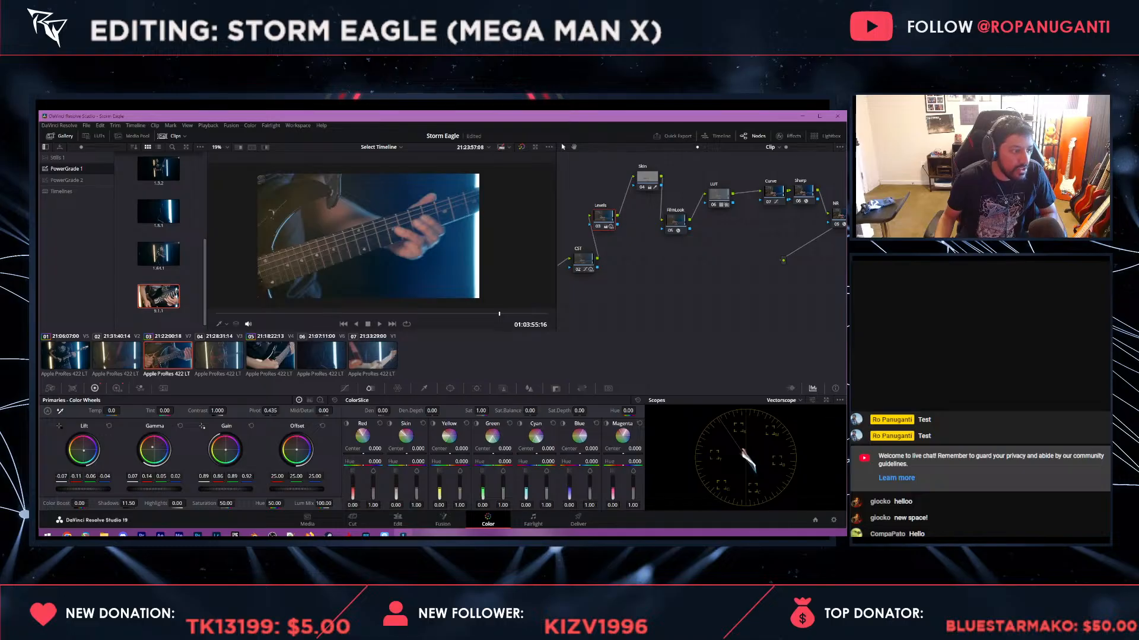
- Set the Levels node's HDR exposure to -0.81 for Dark and 0.23 for Shadow, checking the frame at 01:02:54:10
left_click(116, 388)
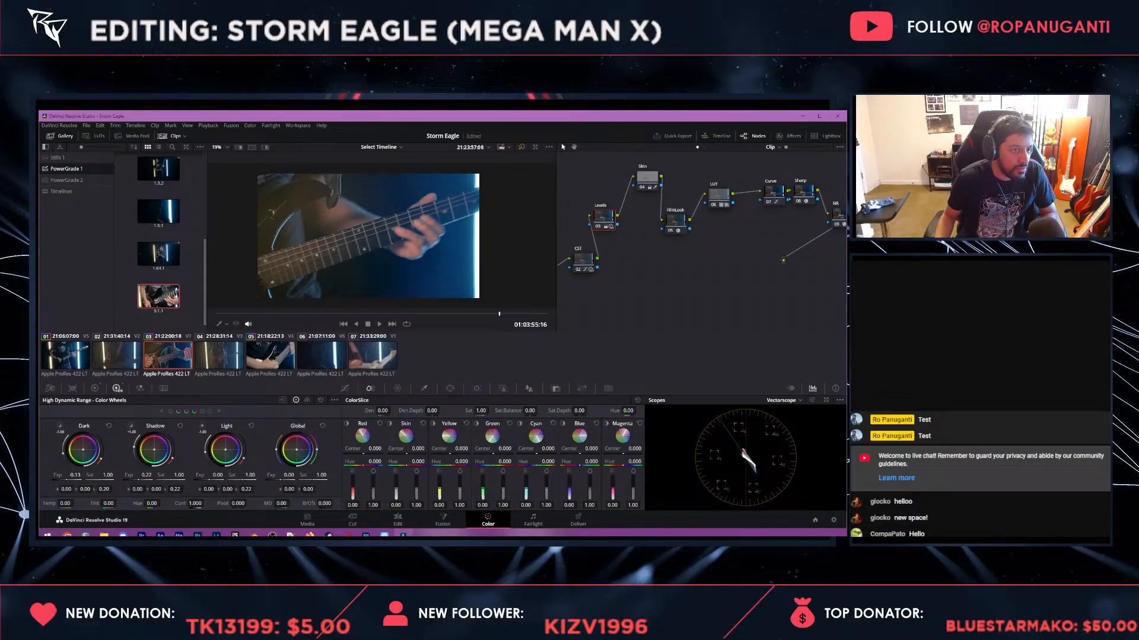
left_click_drag(75, 475, 73, 475)
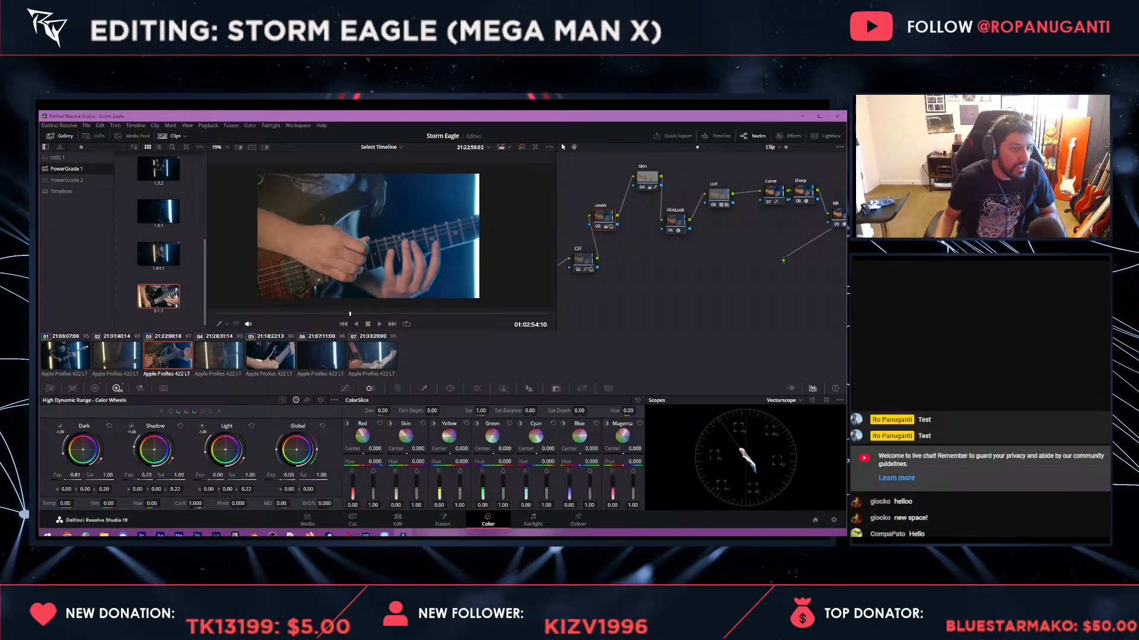
left_click(73, 475)
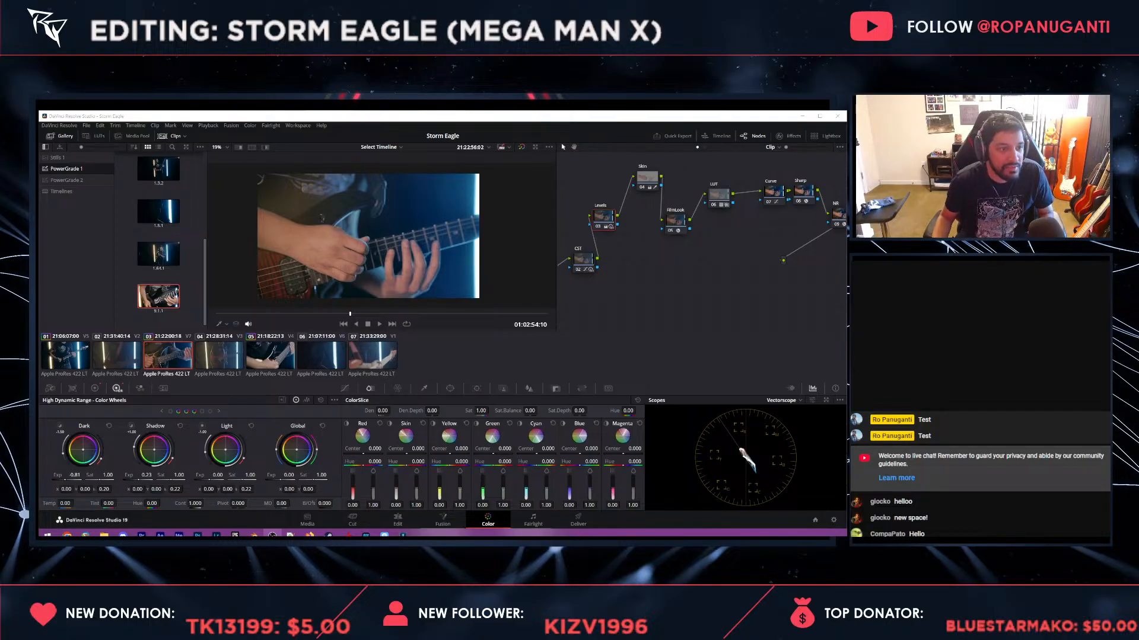
- Preview clip 03 at 01:03:40:22 and 01:04:01:19, disable V7 on the Edit page, and return to the Color page
left_click(463, 313)
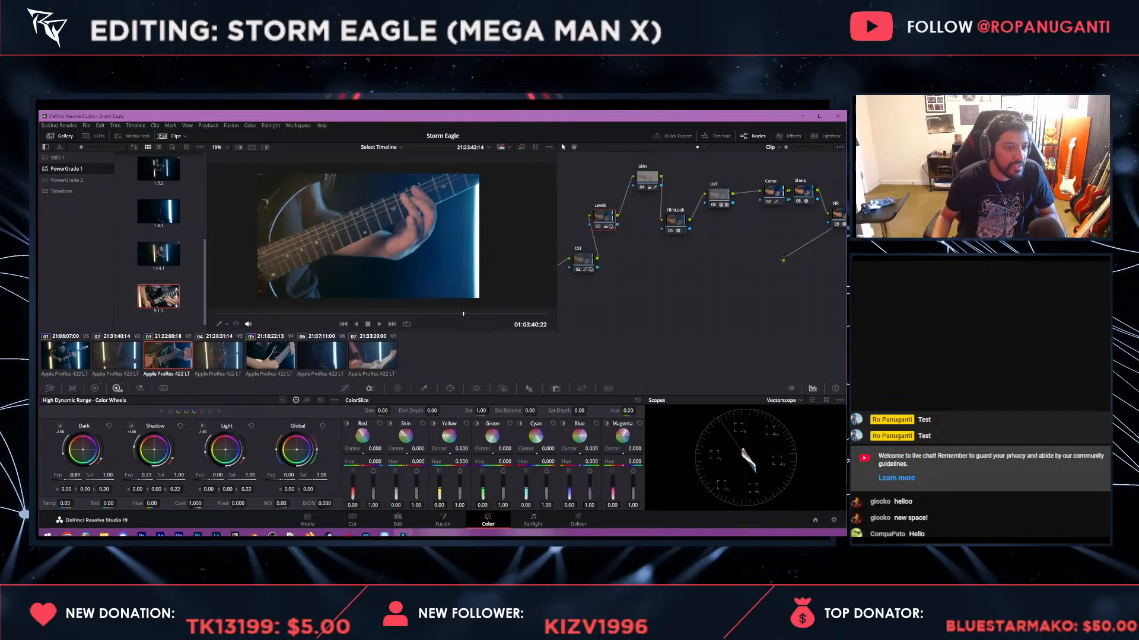
left_click(514, 314)
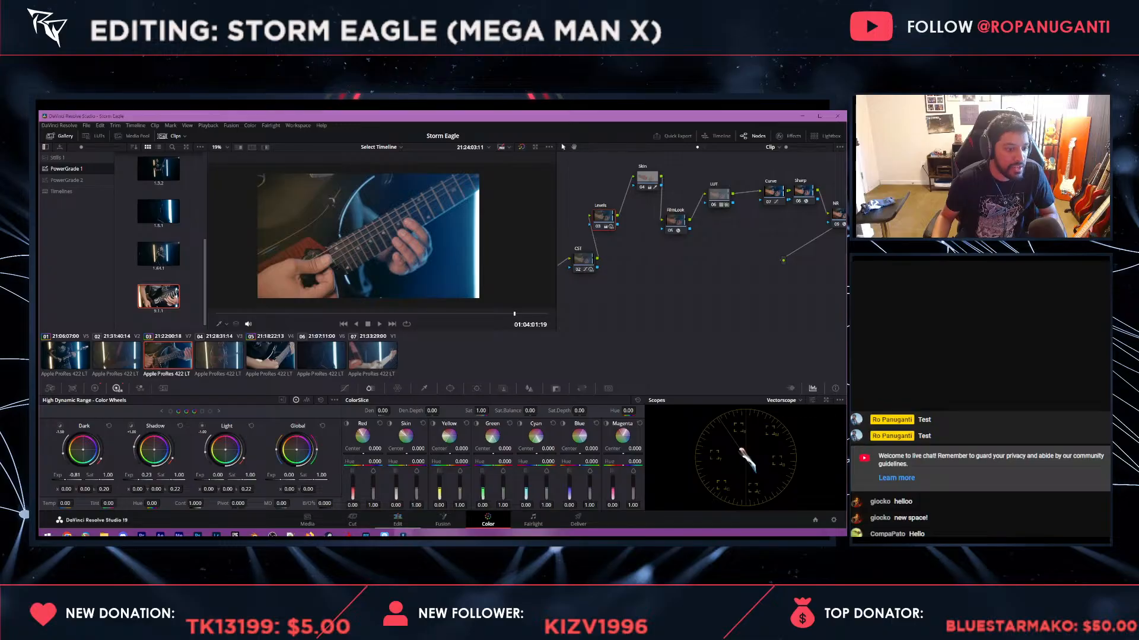
left_click(397, 520)
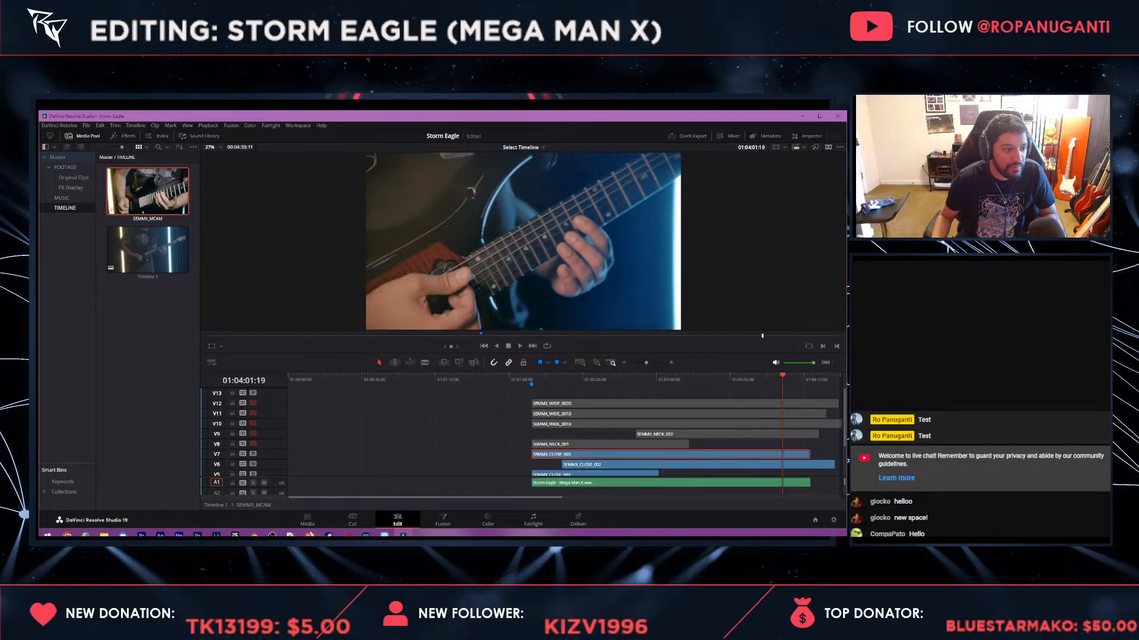
key("d")
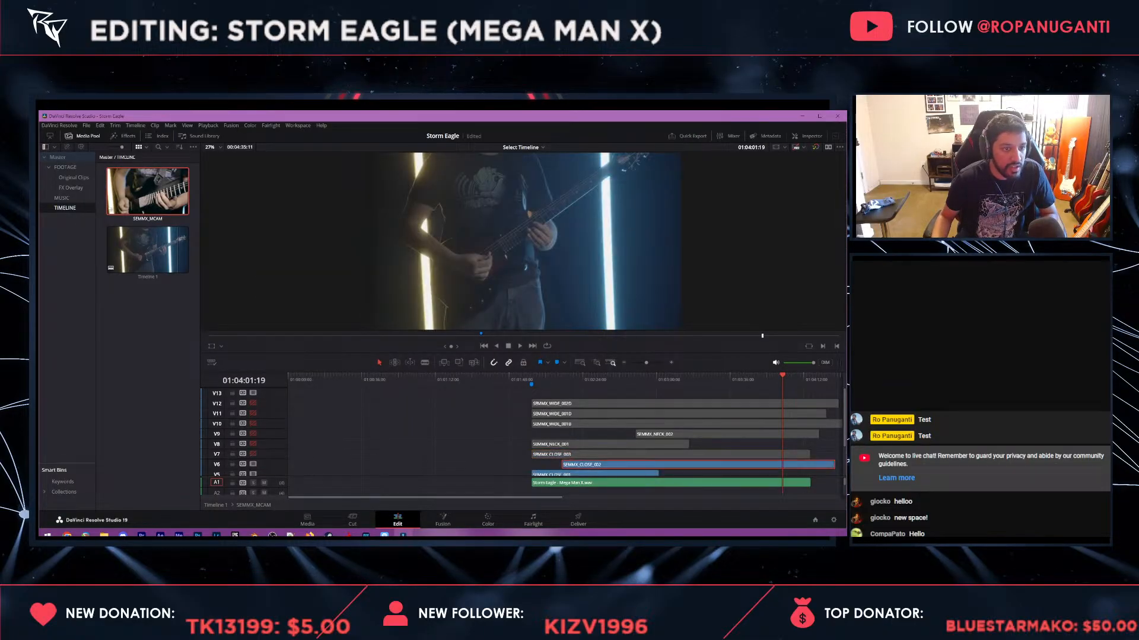
left_click(488, 520)
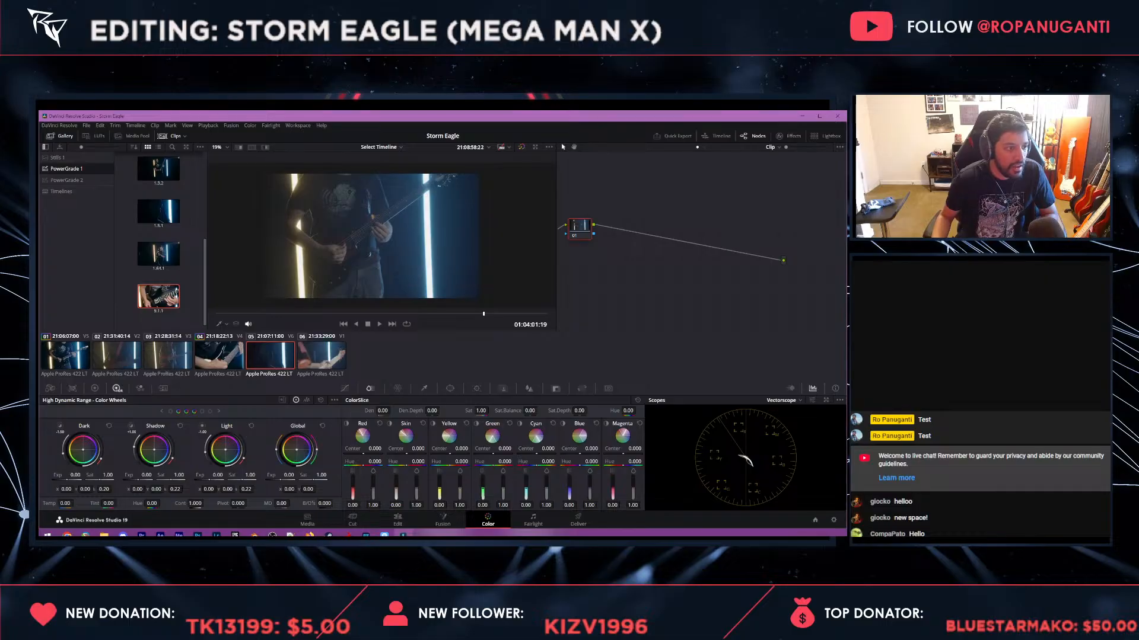
- Try the grade of the second-newest PowerGrade 1 still on the V6 close-up clip
right_click(161, 304)
right_click(156, 254)
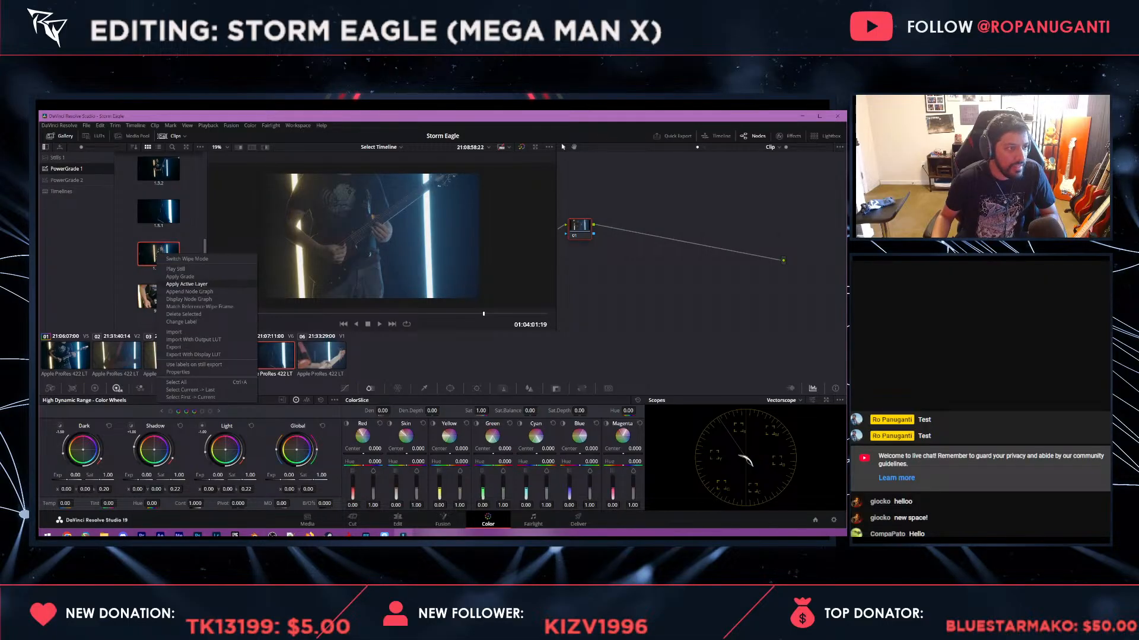
left_click(181, 275)
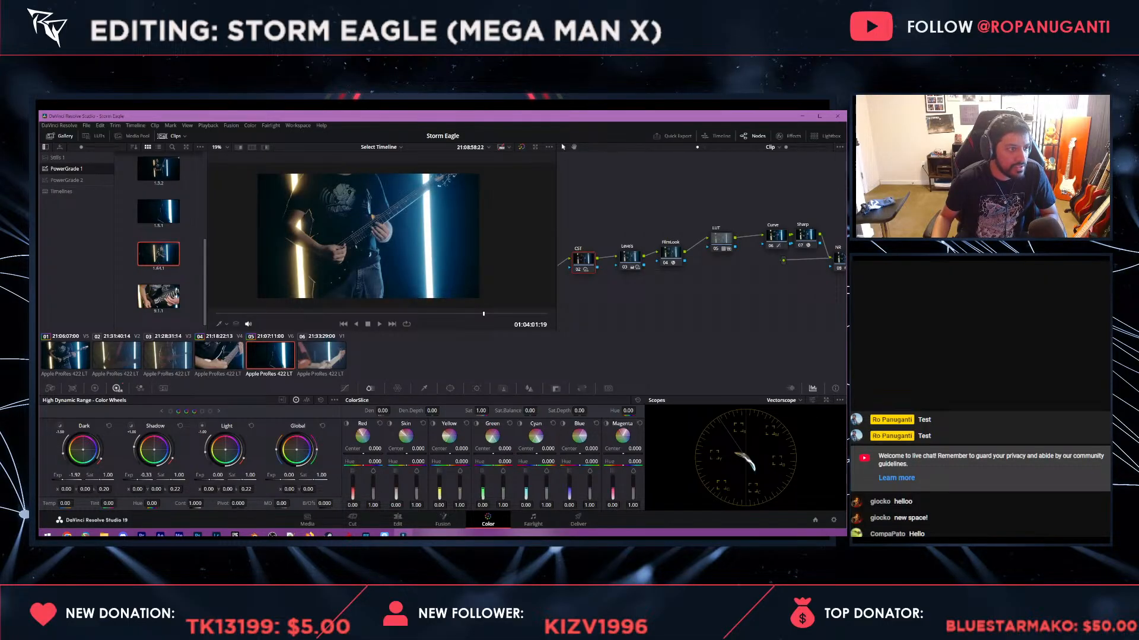
- Apply the newest PowerGrade 1 still's grade to the V6 close-up clip and move its Skin node above the chain
right_click(165, 296)
left_click(184, 318)
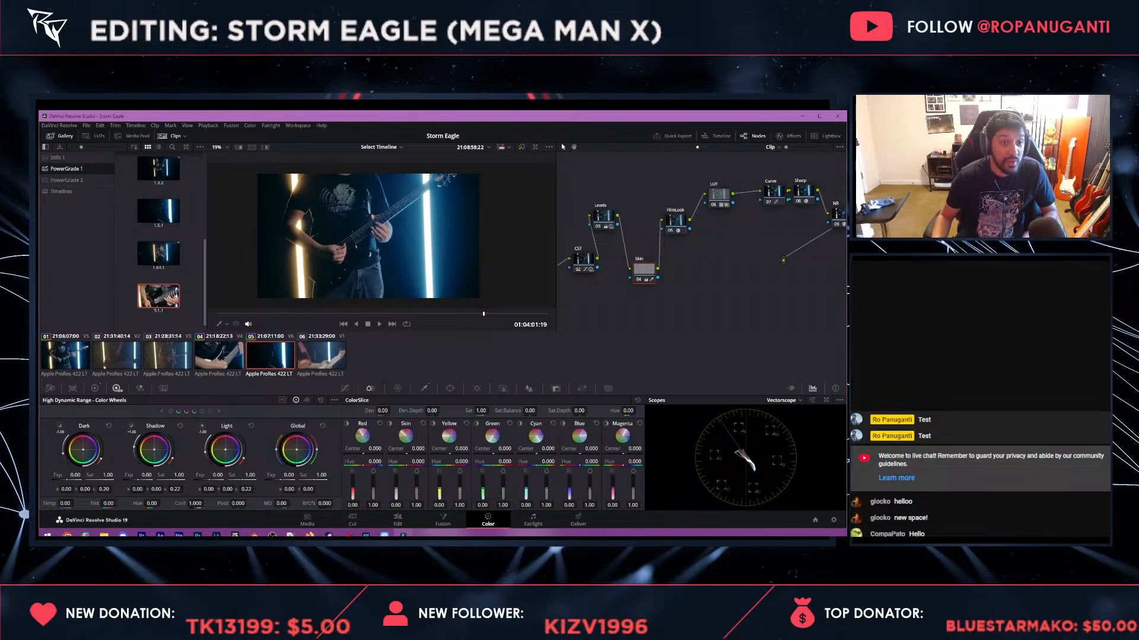
left_click_drag(644, 270, 636, 187)
- Toggle the V6 close-up's Skin node and examine the skin tones on both hands and the arm up close
key("ctrl+d")
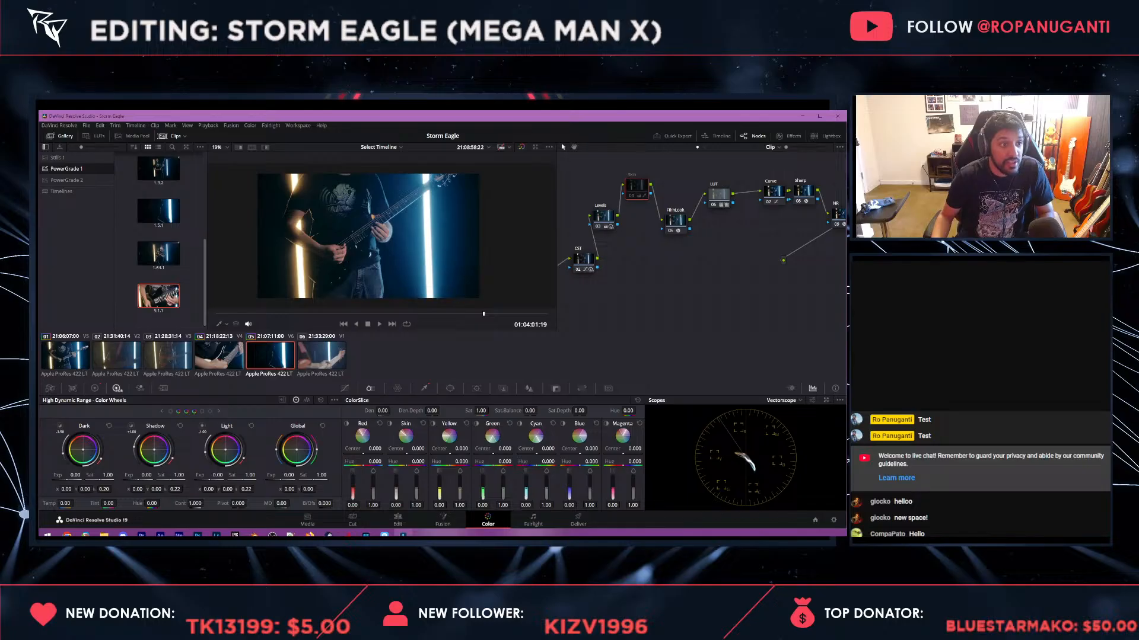
scroll(382, 234, "up", 5)
scroll(382, 236, "up", 3)
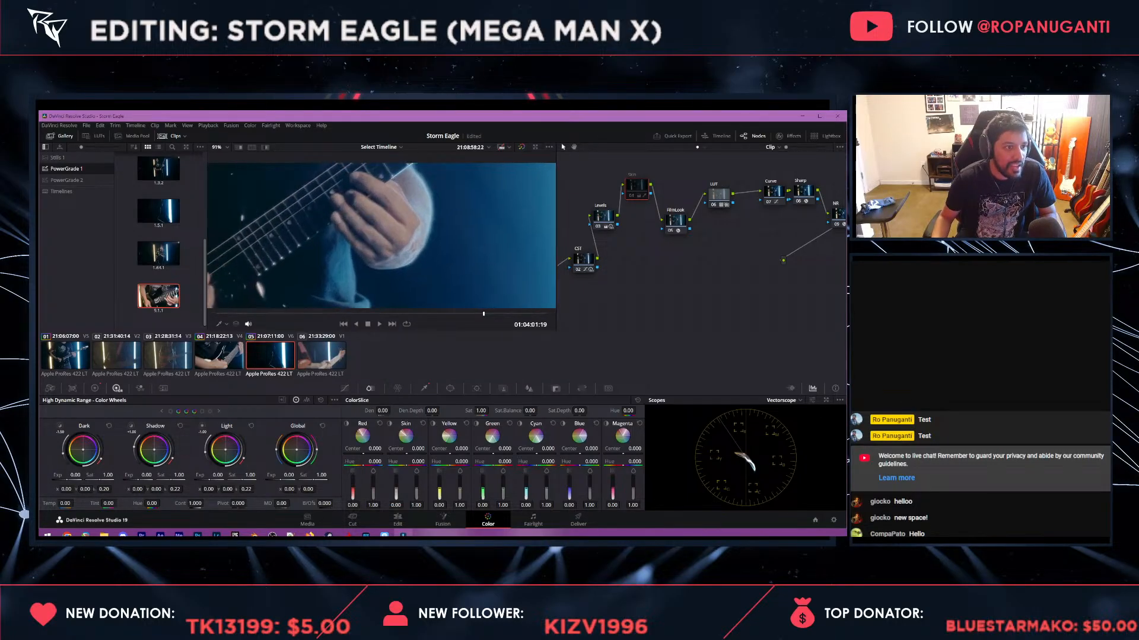
scroll(381, 235, "down", 3)
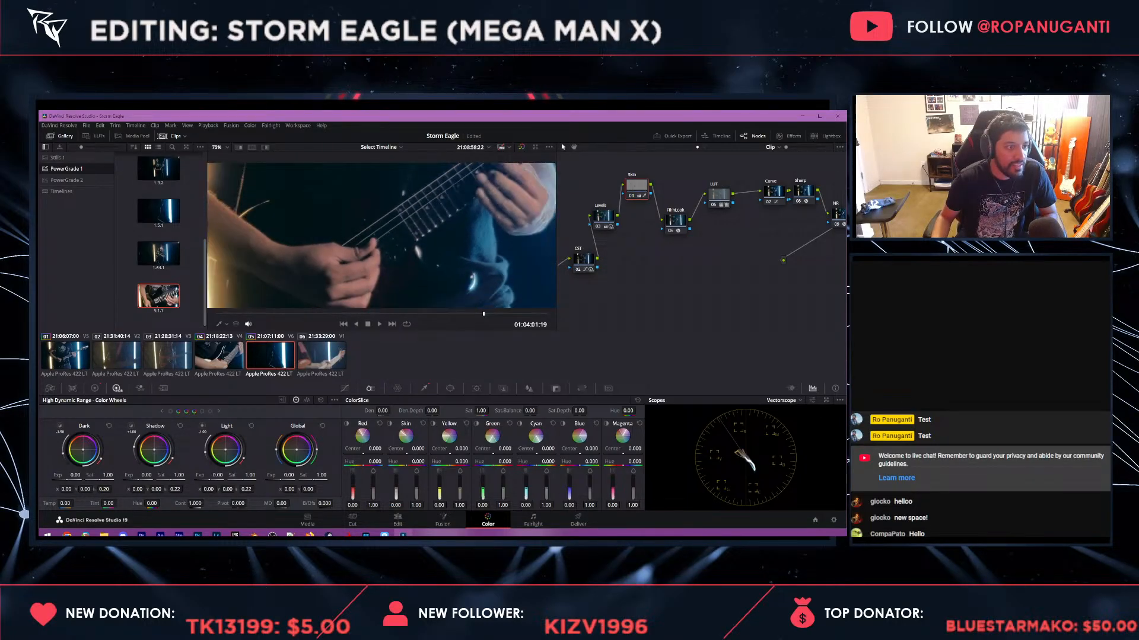
scroll(381, 235, "up", 3)
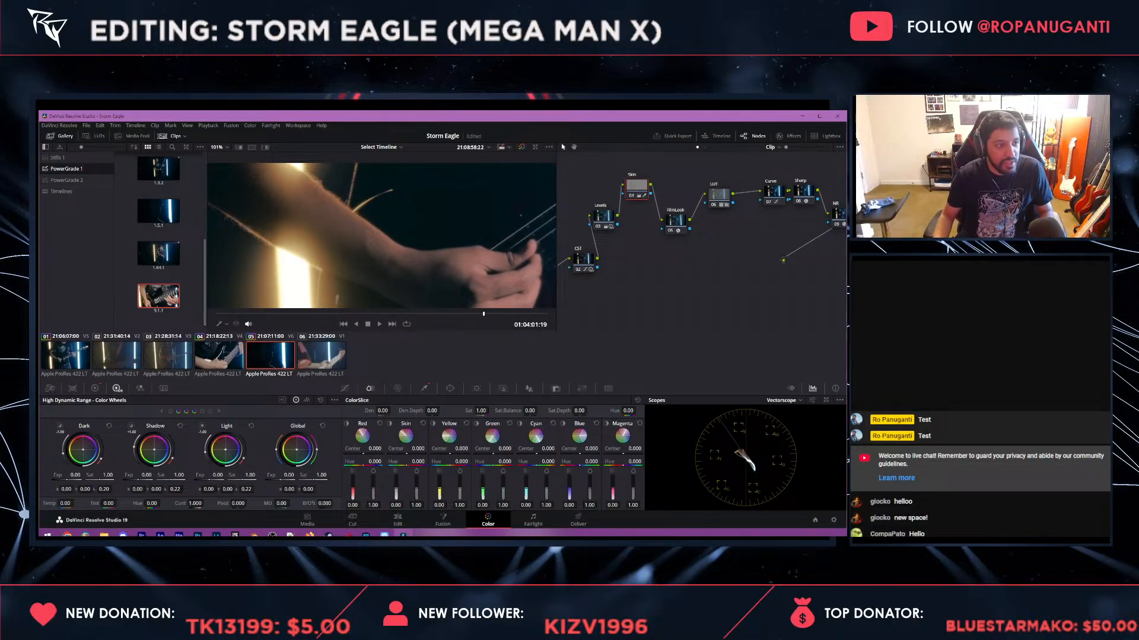
scroll(382, 235, "down", 3)
scroll(381, 235, "down", 3)
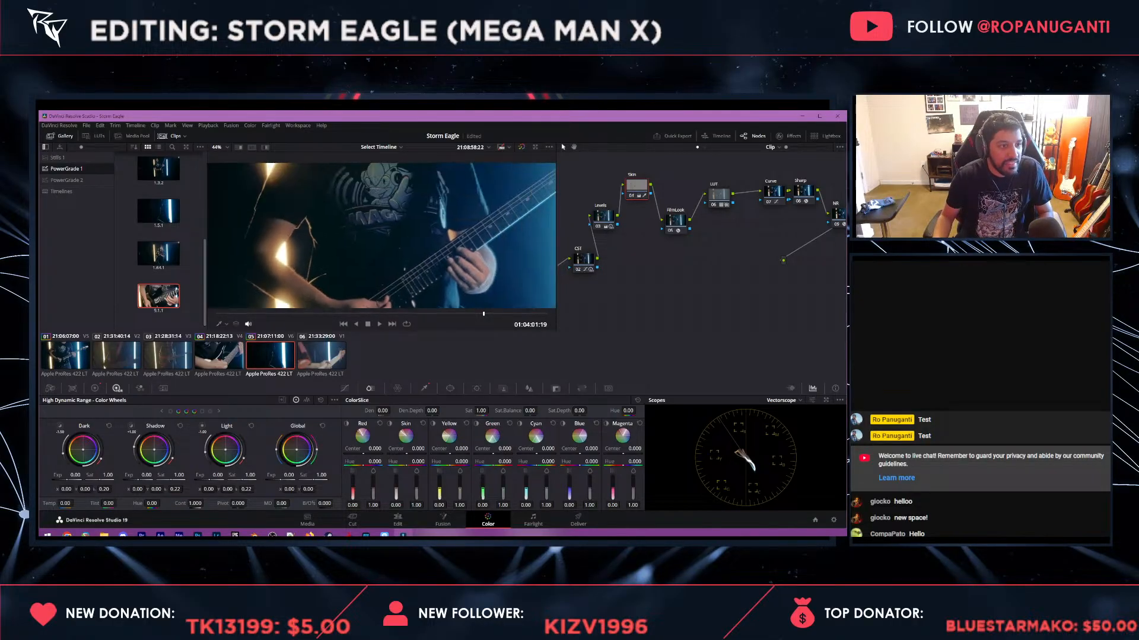
key("ctrl+d")
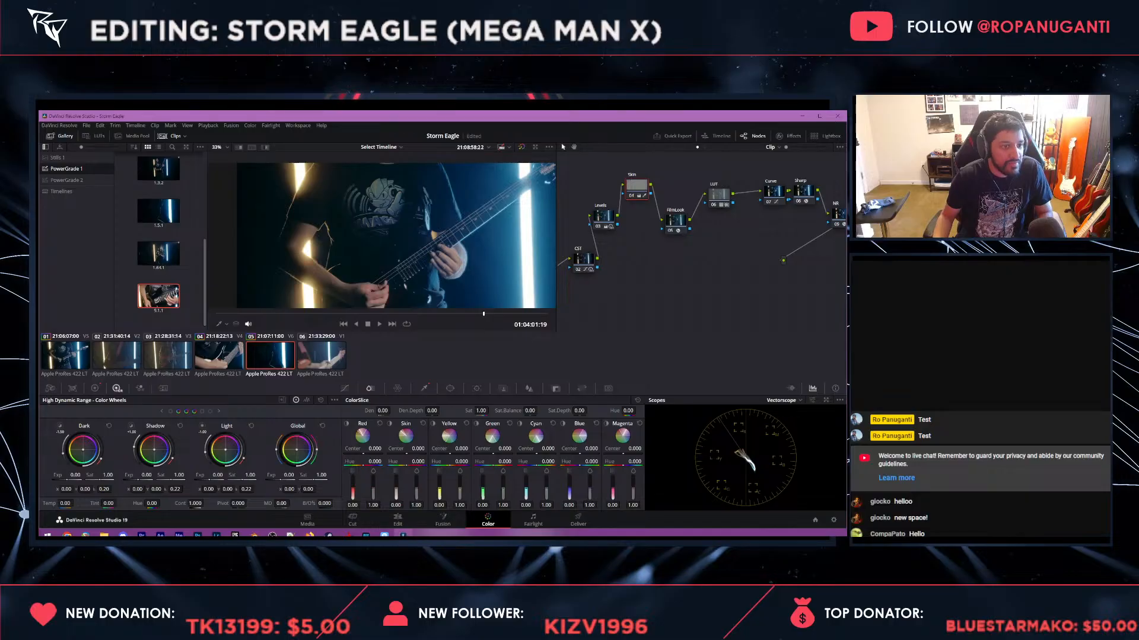
left_click_drag(381, 236, 322, 184)
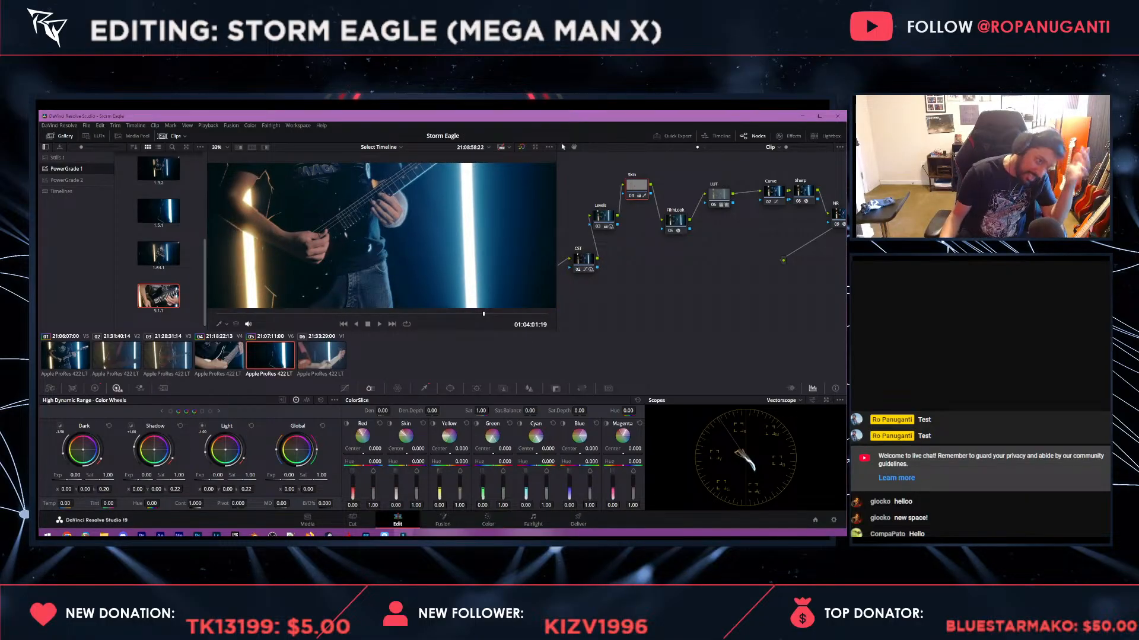
- Disable video track V6 and apply the newest PowerGrade 1 still's grade to the V5 close-up clip at 01:02:30:13
left_click(397, 520)
left_click(253, 464)
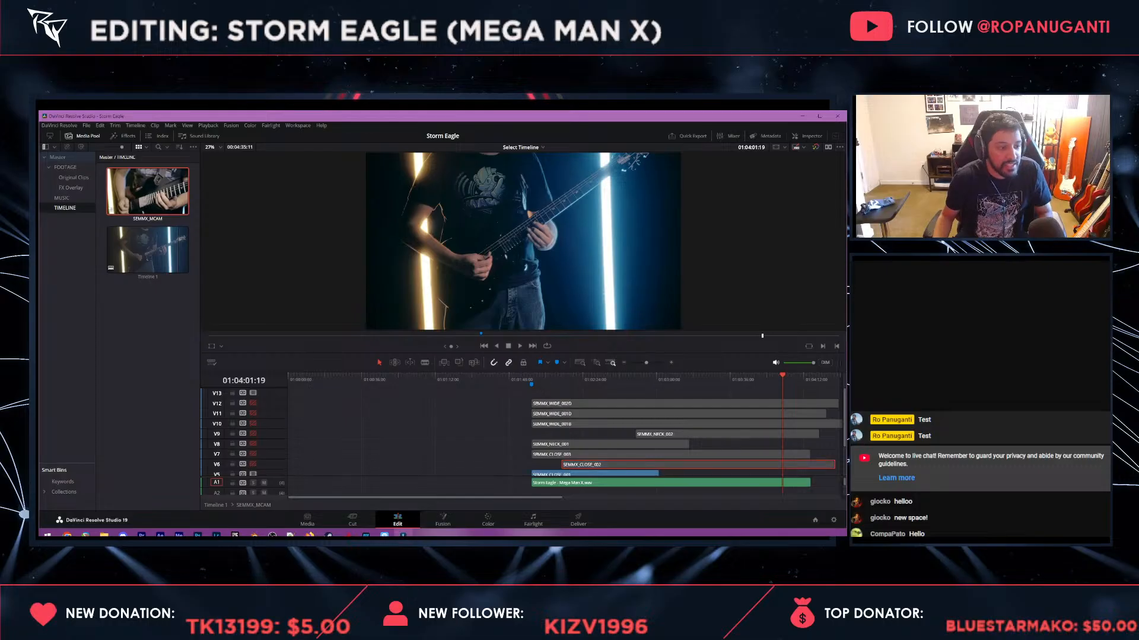
scroll(563, 439, "down", 3)
left_click(589, 379)
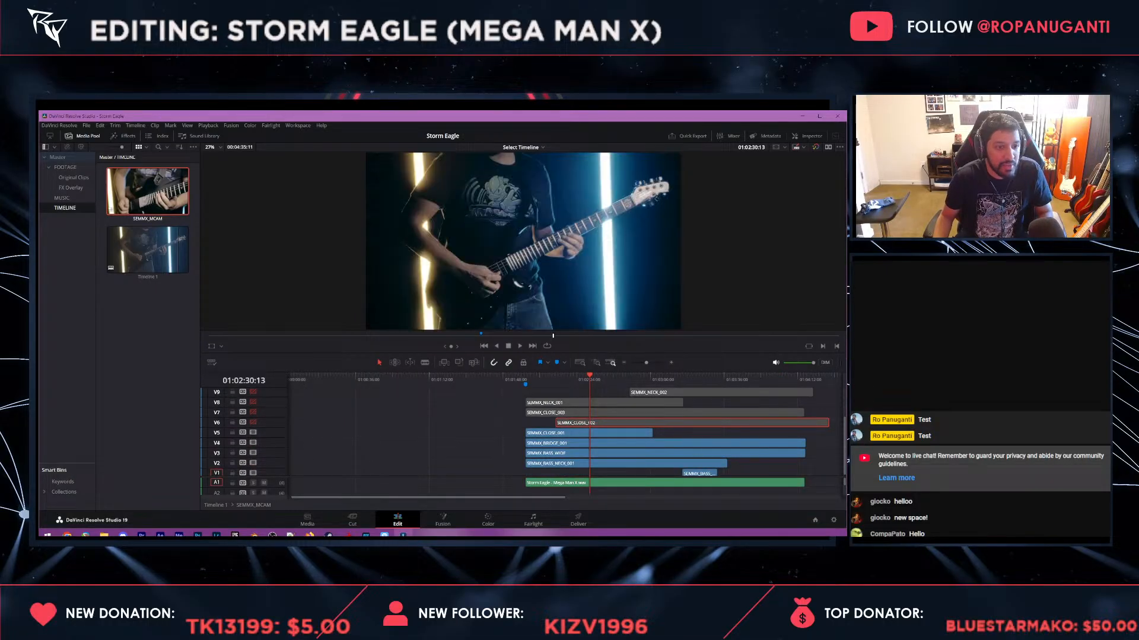
left_click(598, 433)
left_click(487, 520)
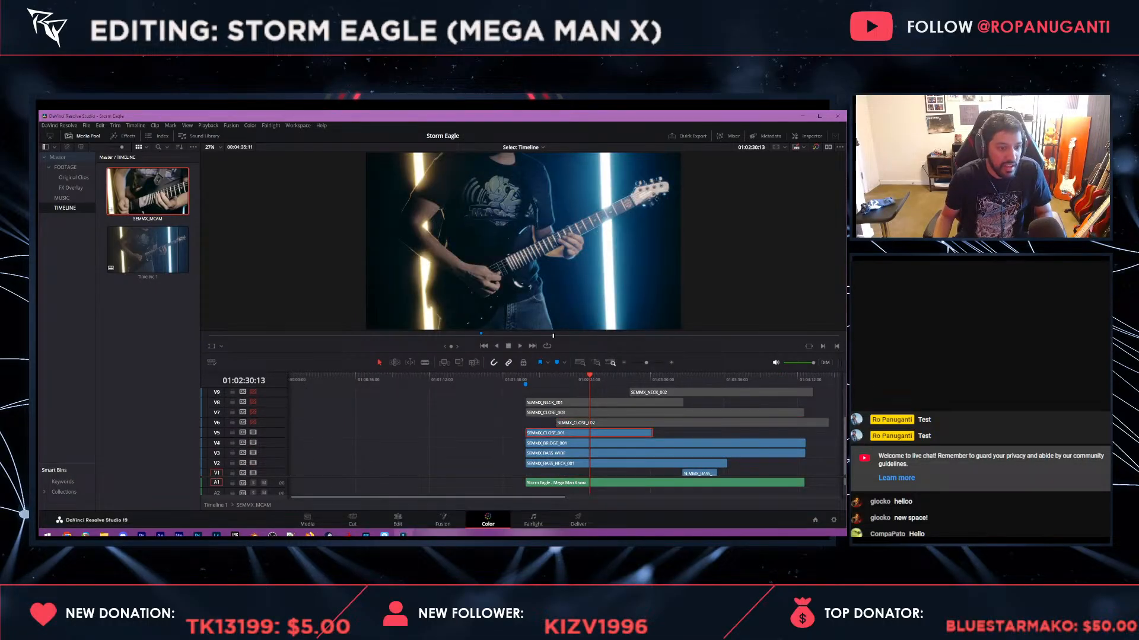
right_click(166, 302)
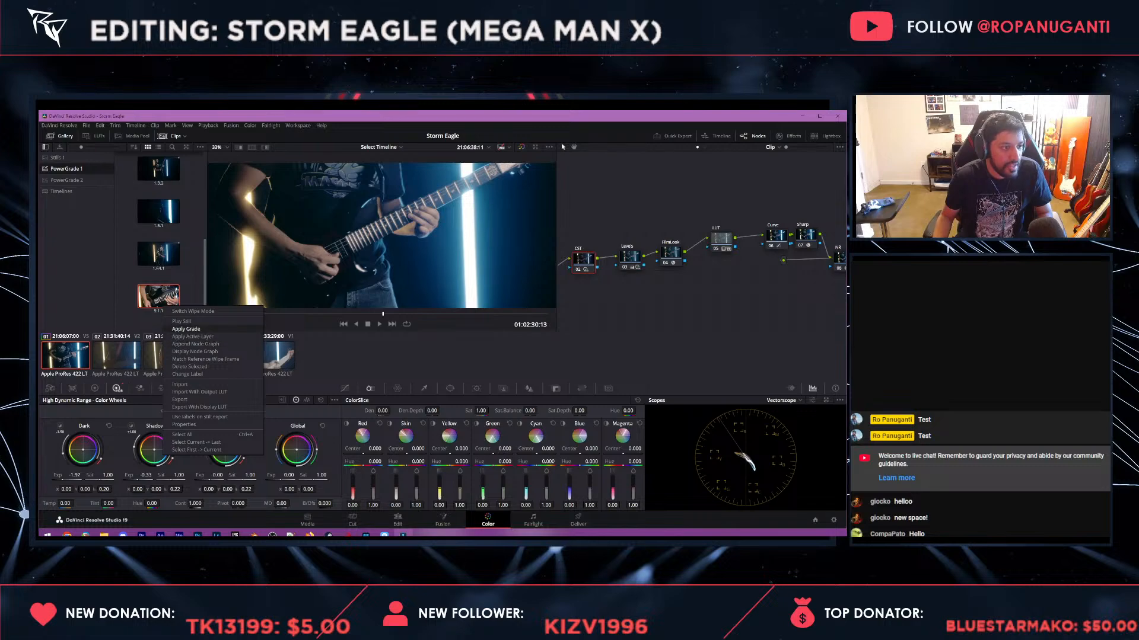
left_click(189, 330)
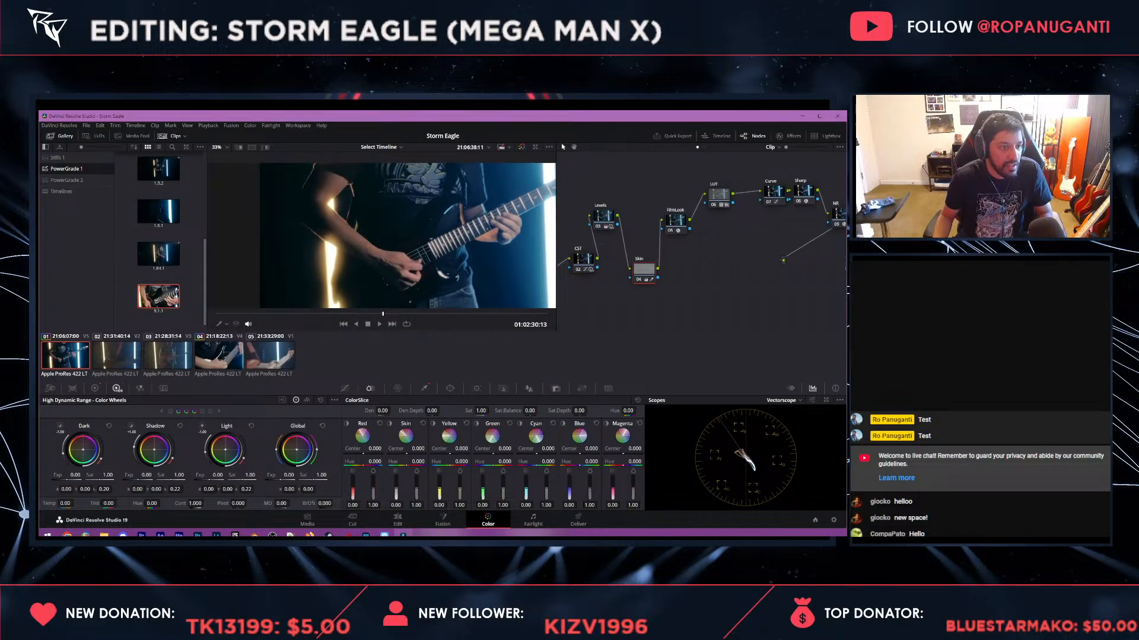
- Disable video tracks V5 and V4 and apply the newest PowerGrade 1 still's grade to the V3 bass wide clip
left_click(398, 522)
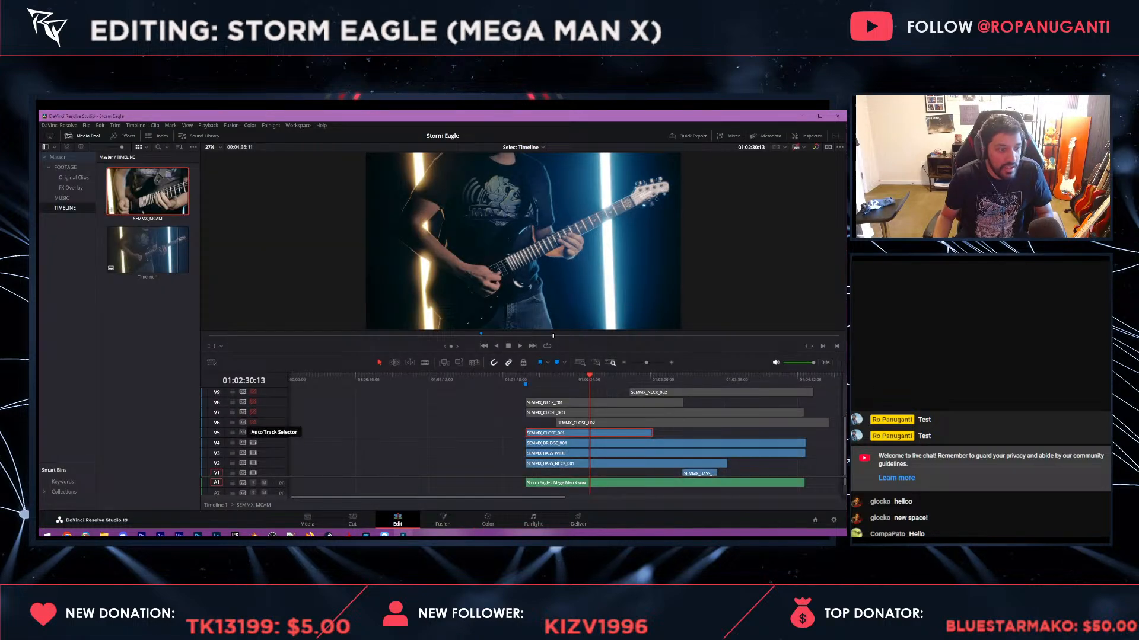
left_click(252, 432)
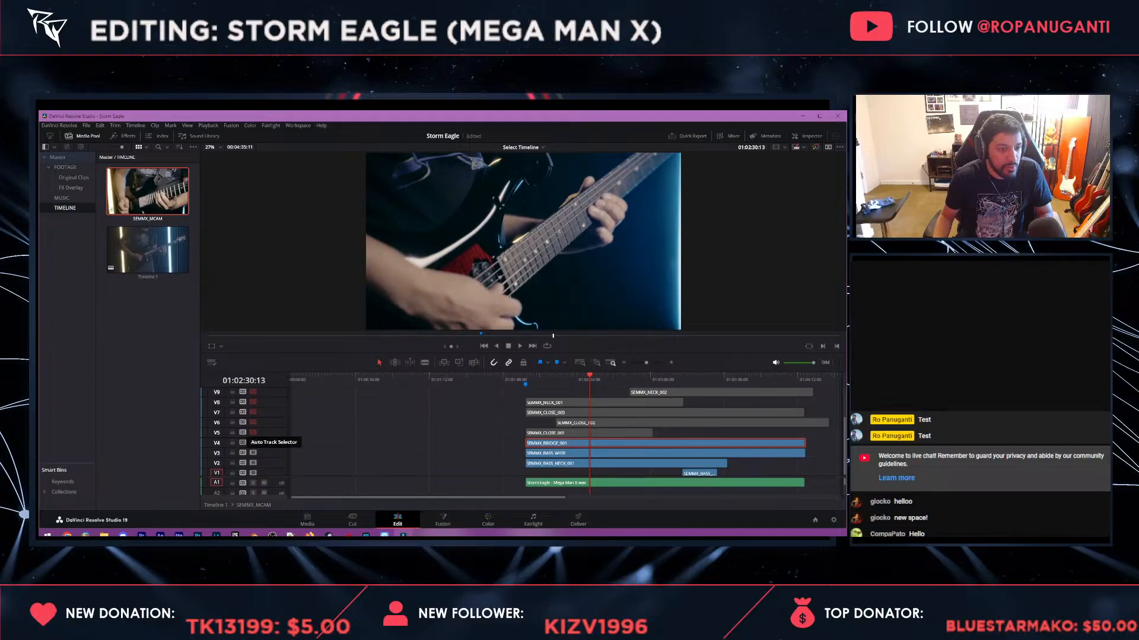
left_click(253, 443)
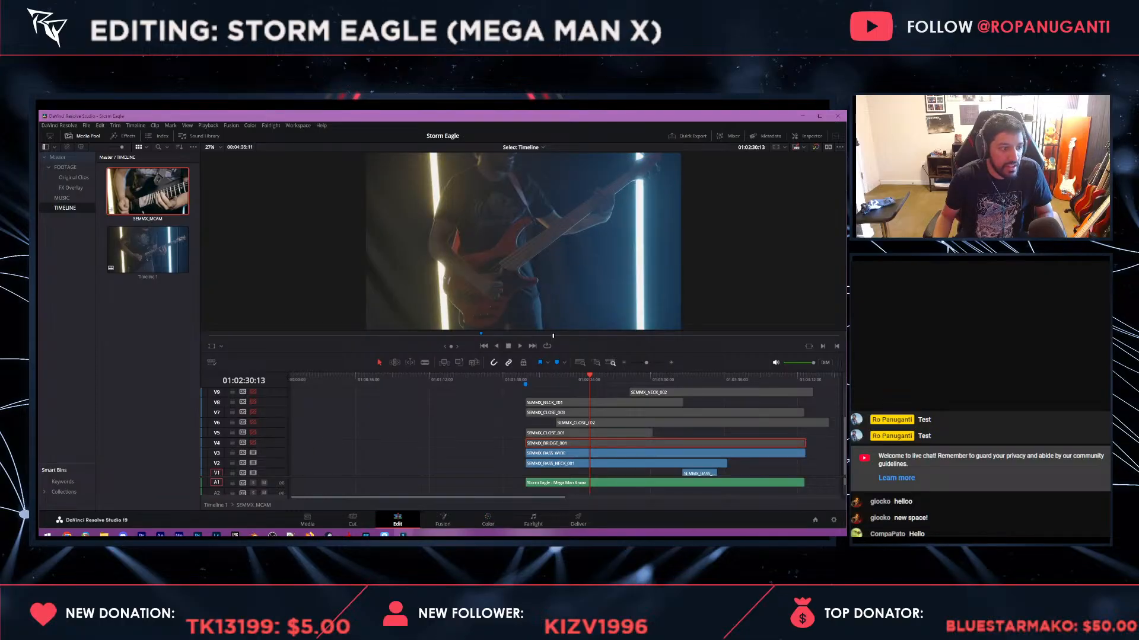
left_click(488, 521)
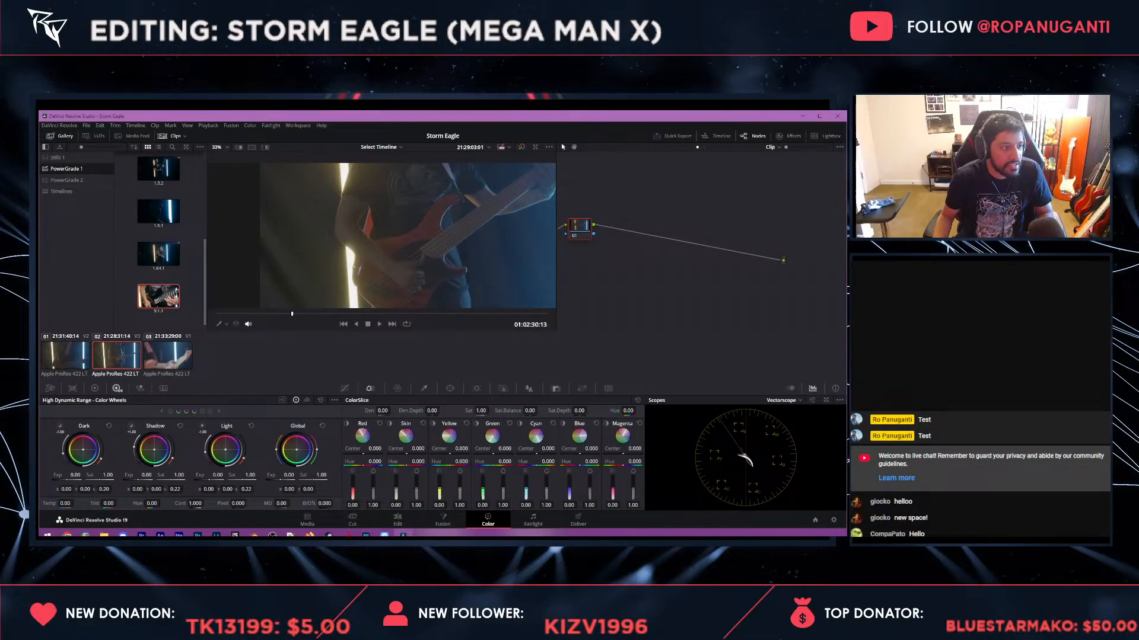
right_click(170, 298)
left_click(188, 320)
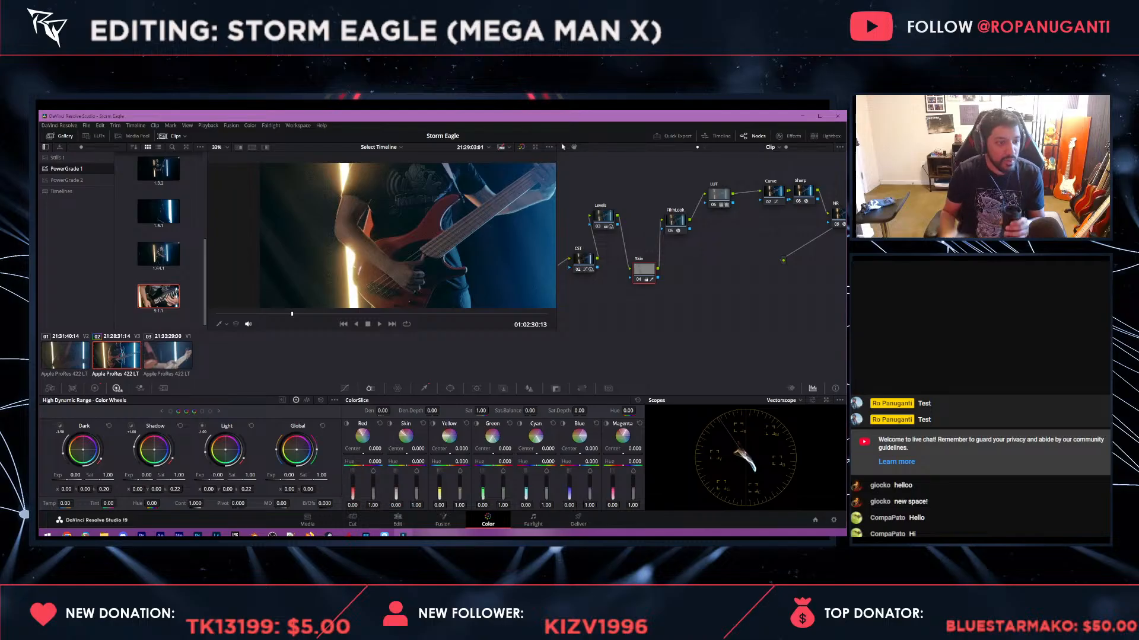
- Disable video track V3 and apply the newest PowerGrade 1 still's grade to the V2 bass neck clip
left_click(397, 520)
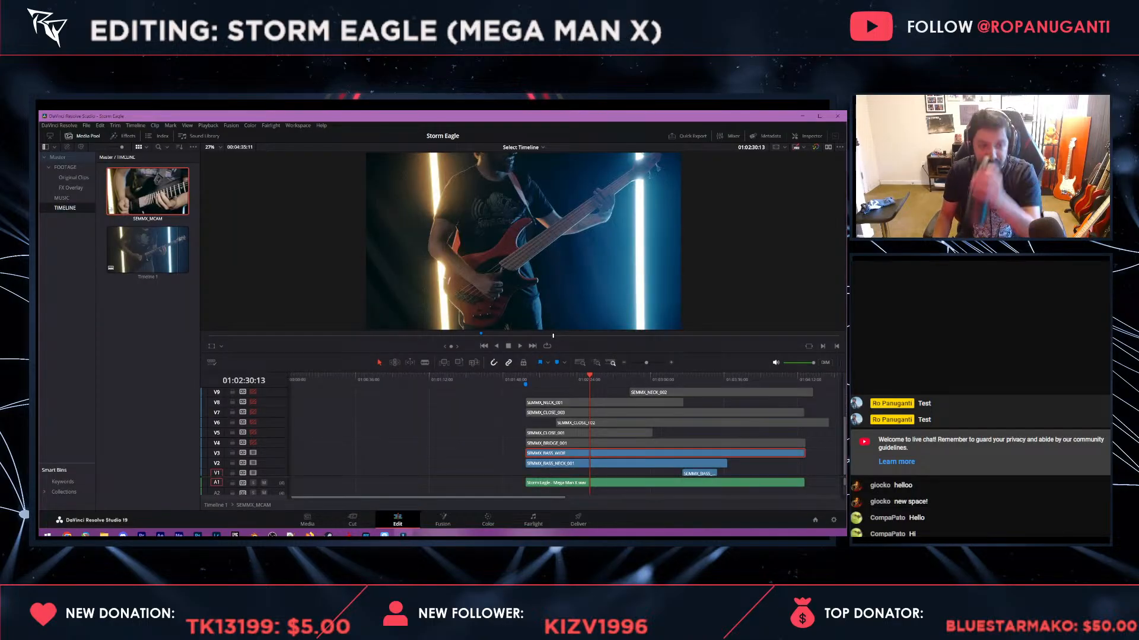
left_click(253, 453)
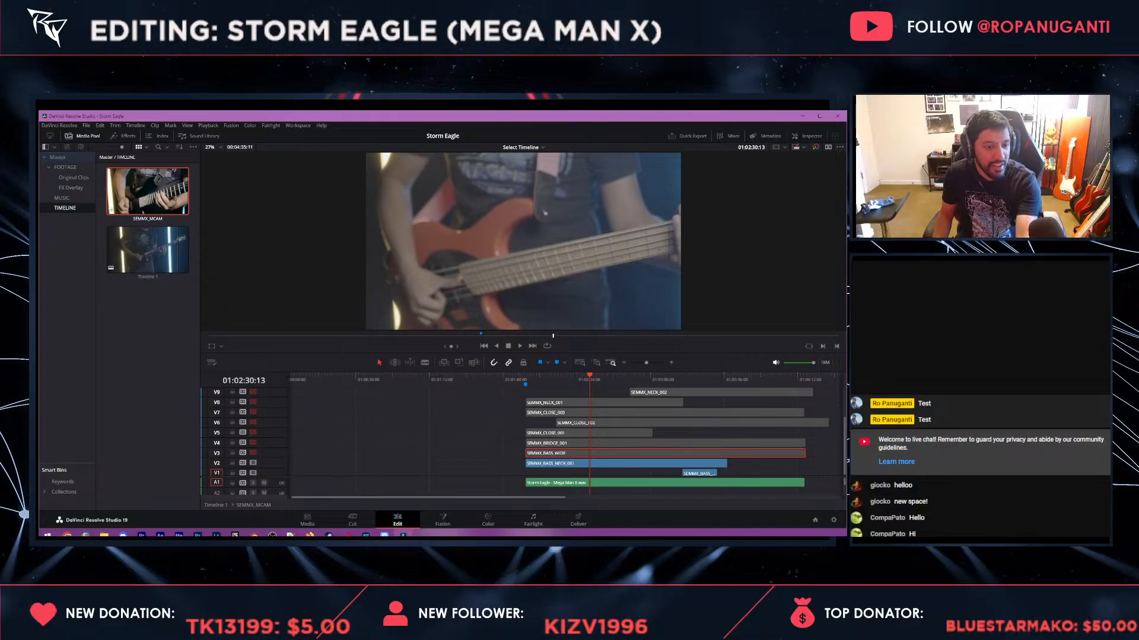
left_click(627, 464)
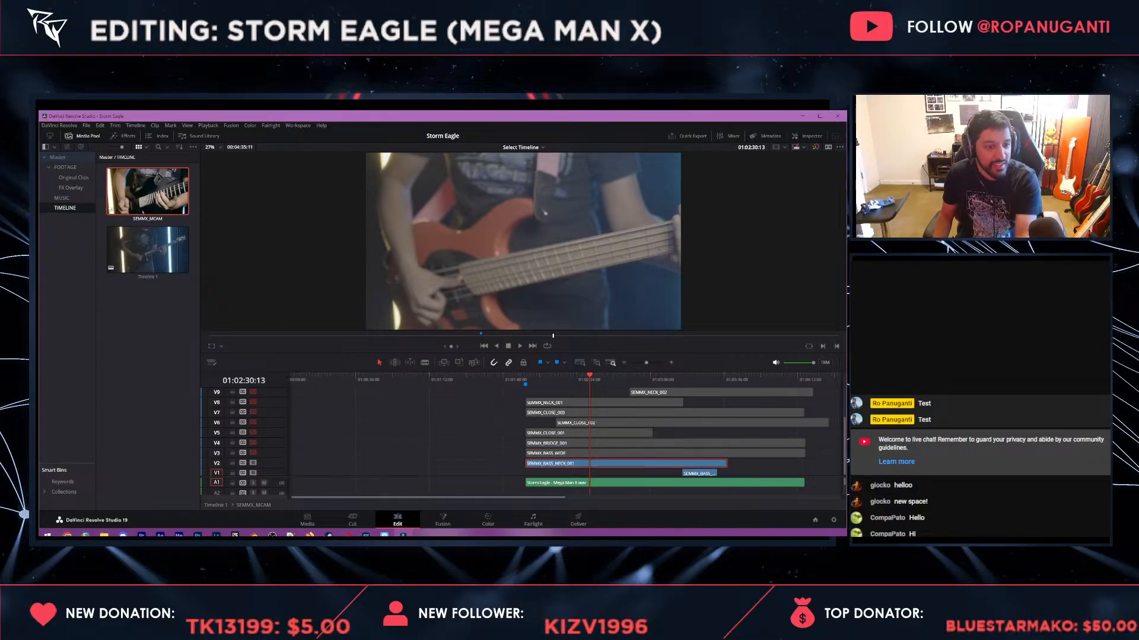
key("shift+6")
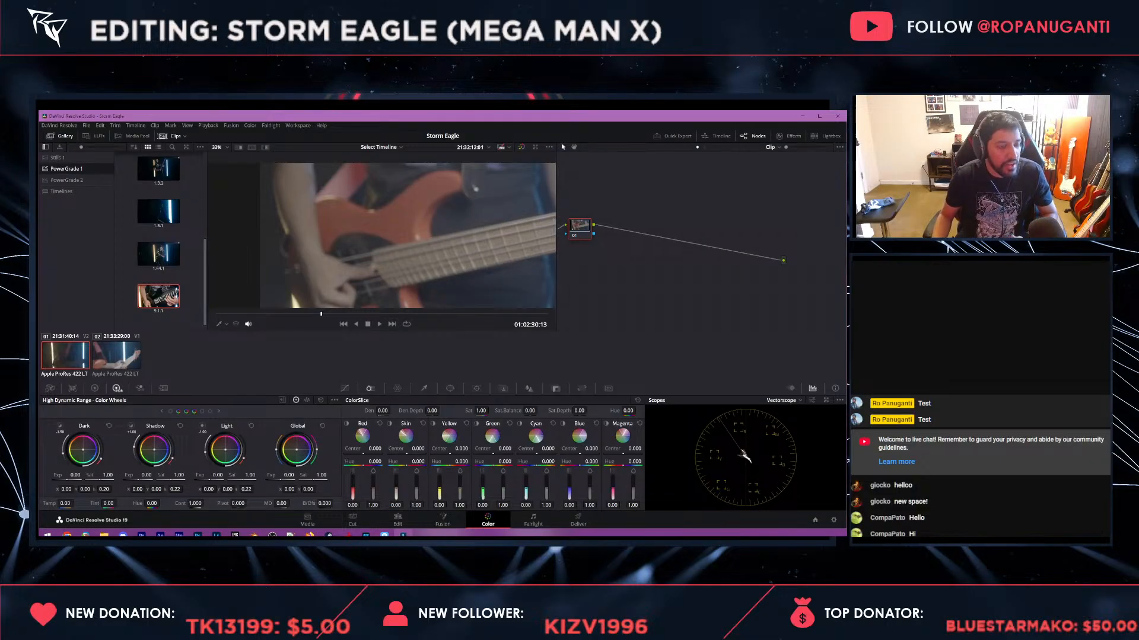
right_click(166, 288)
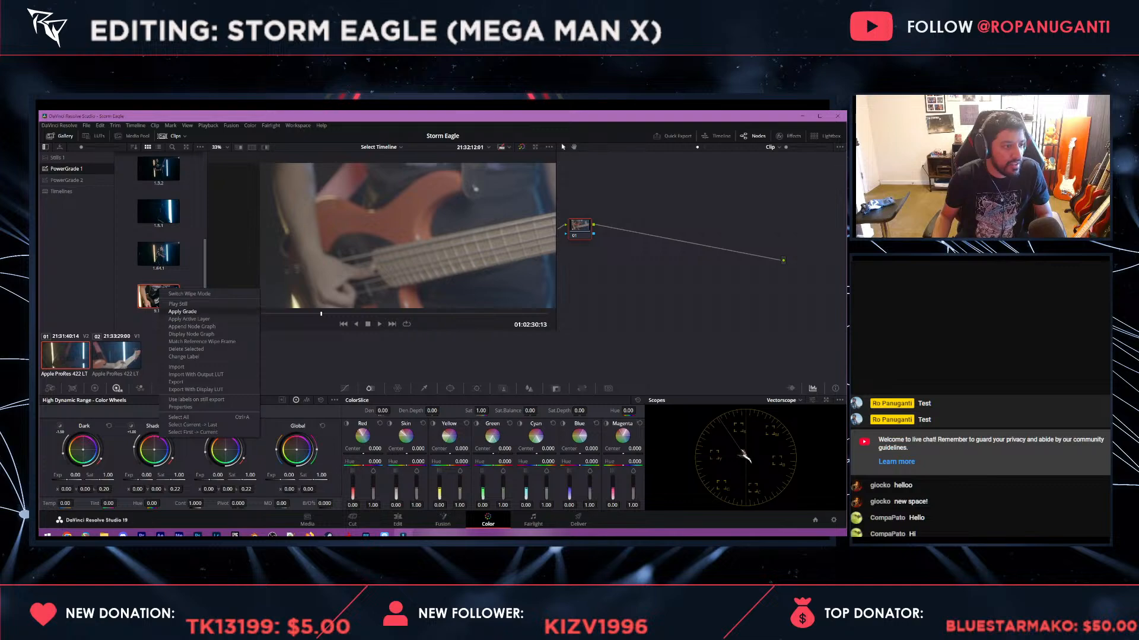
left_click(189, 312)
- Move the V2 bass neck clip's Skin node above the chain and check the frame at 01:02:43:15
scroll(384, 232, "down", 2)
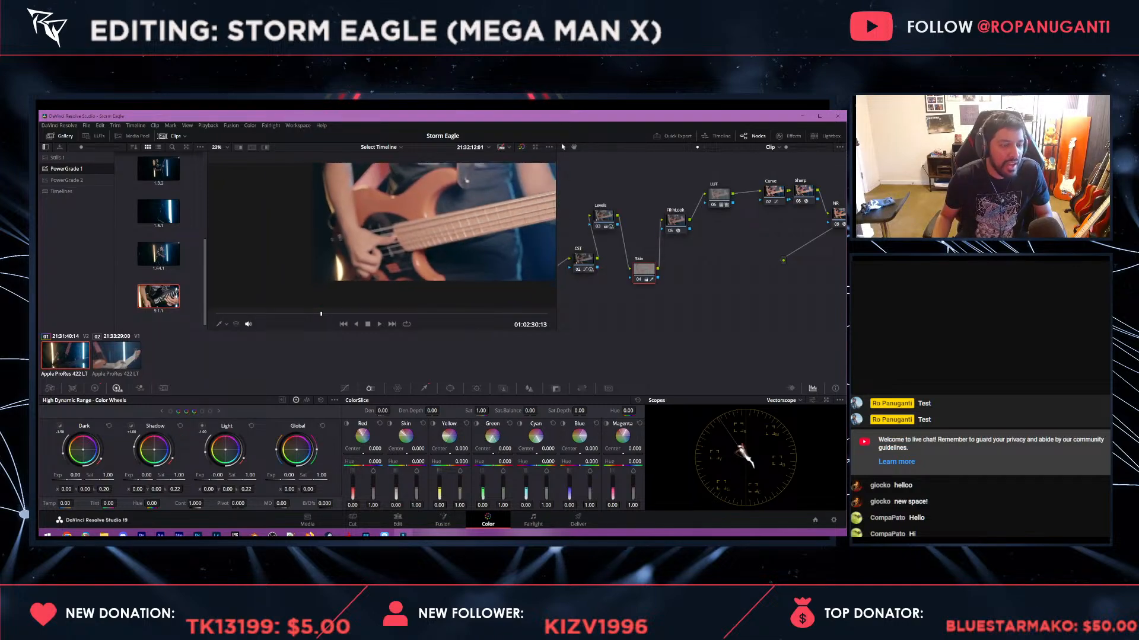
left_click_drag(384, 232, 330, 251)
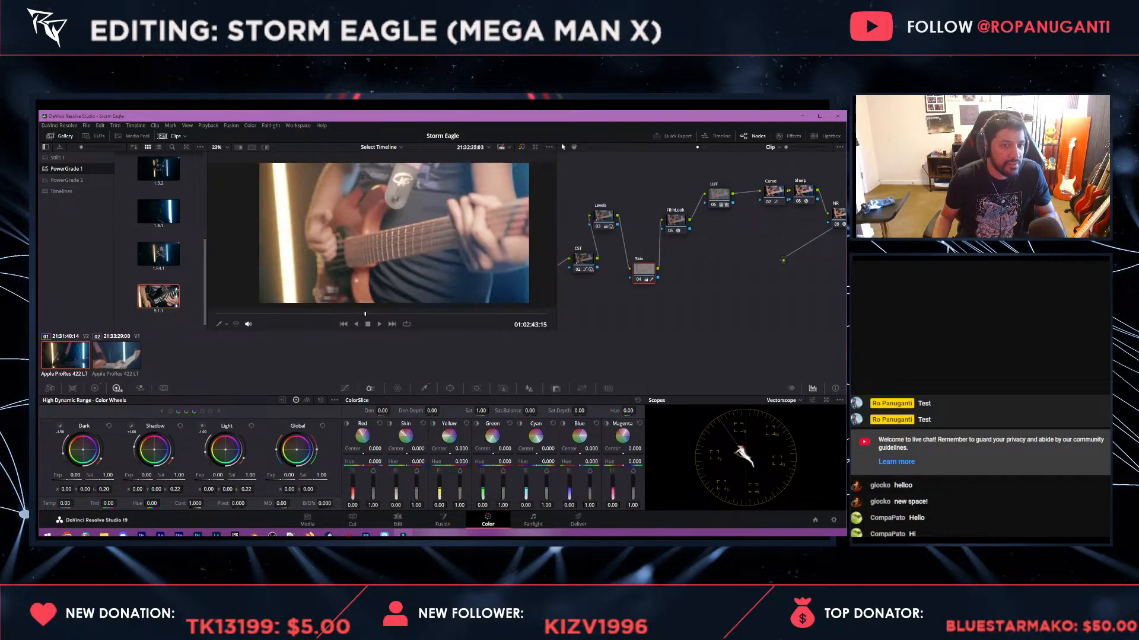
left_click_drag(644, 270, 642, 173)
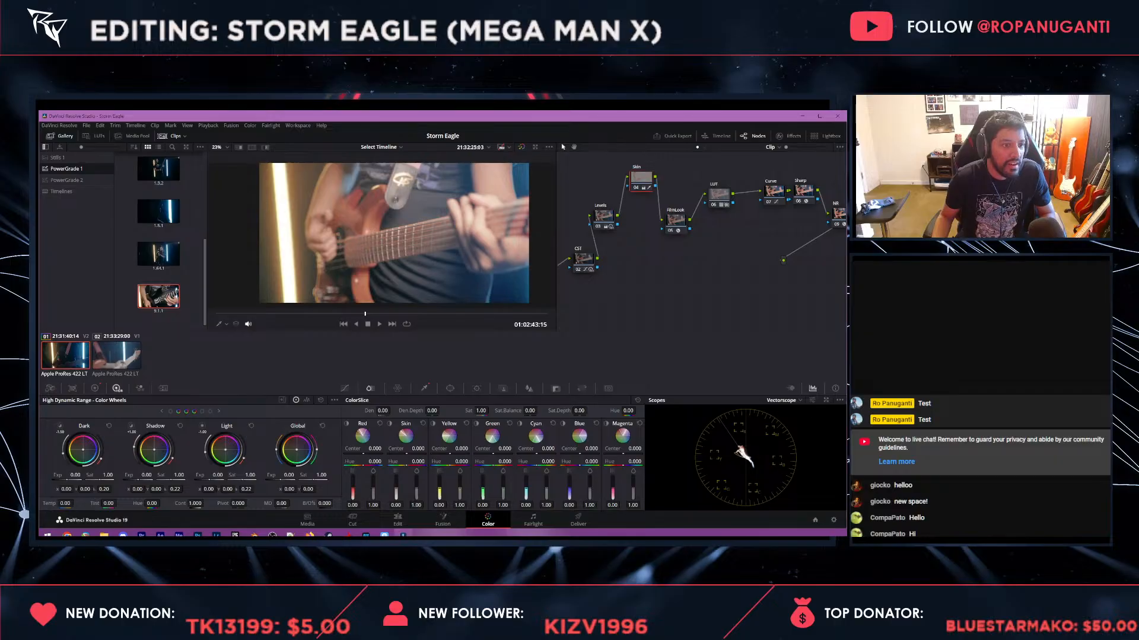
left_click_drag(394, 233, 356, 243)
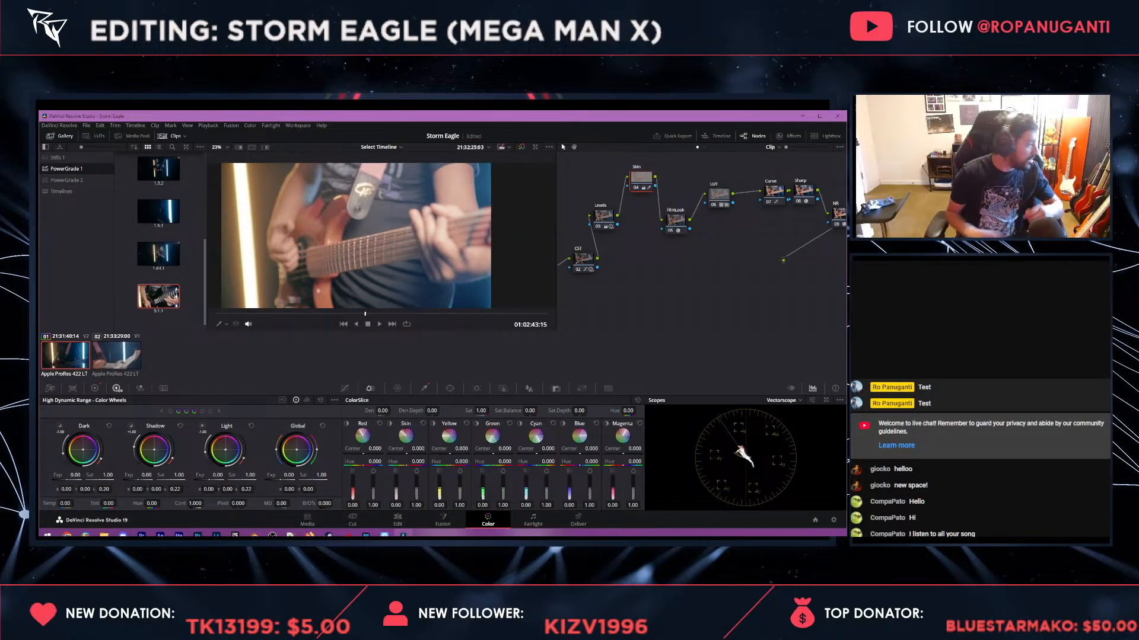
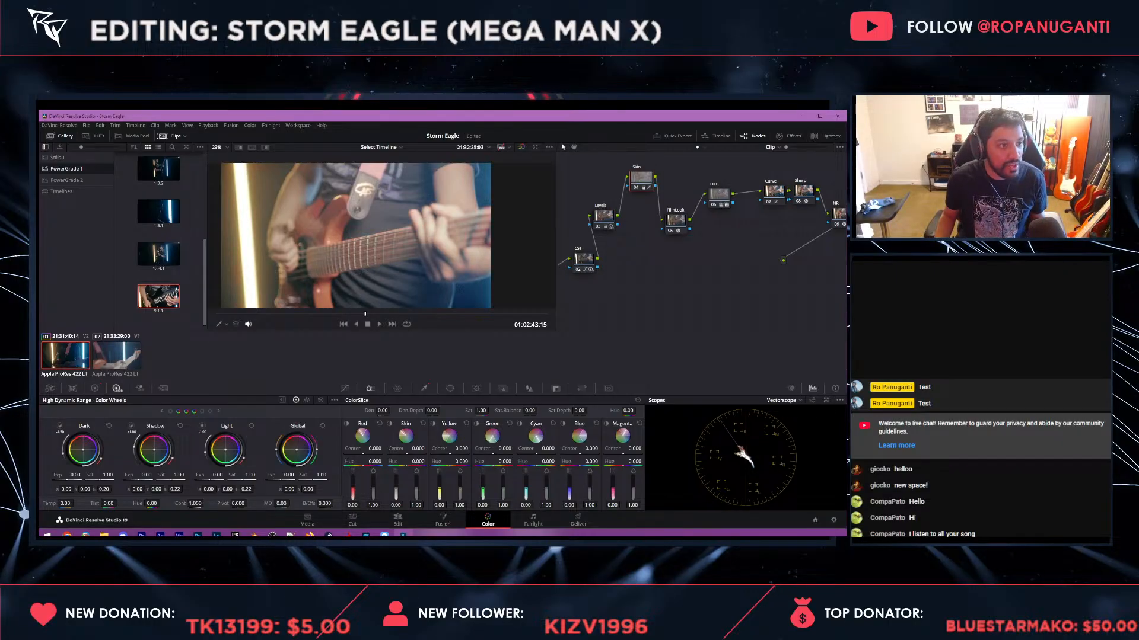
- Disable the V2 bass neck clip's nodes from FilmLook onward, move the CST node level with Levels, and select Levels
left_click(604, 217)
left_click_drag(664, 171, 829, 287)
key("ctrl+d")
left_click_drag(712, 279, 790, 278)
left_click(653, 230)
key("ctrl+d")
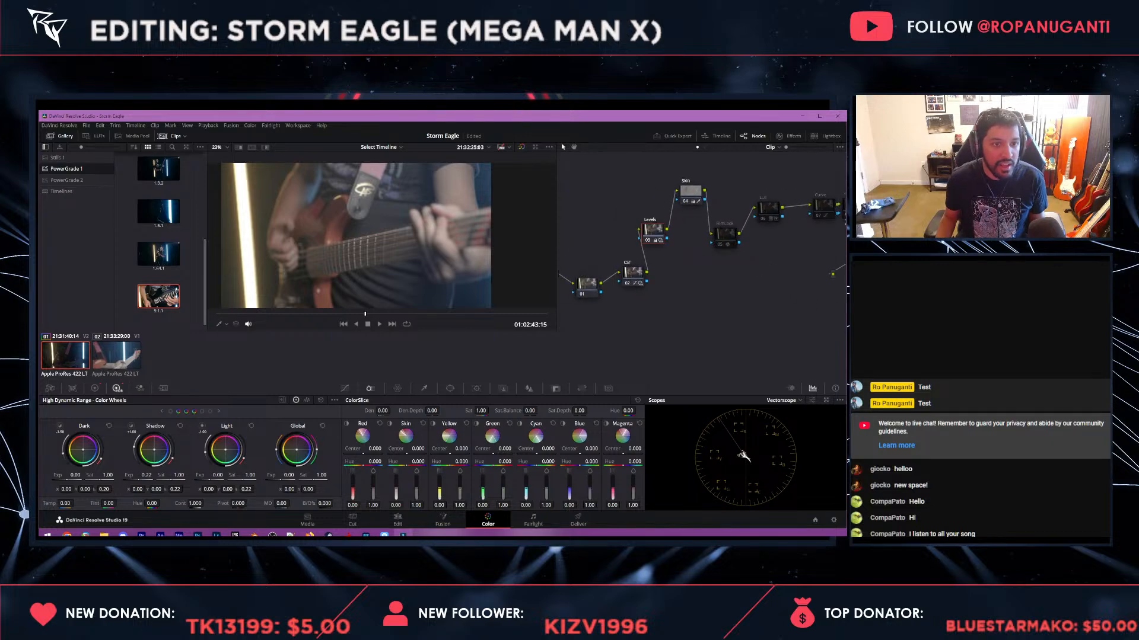
left_click_drag(633, 273, 599, 237)
left_click(653, 231)
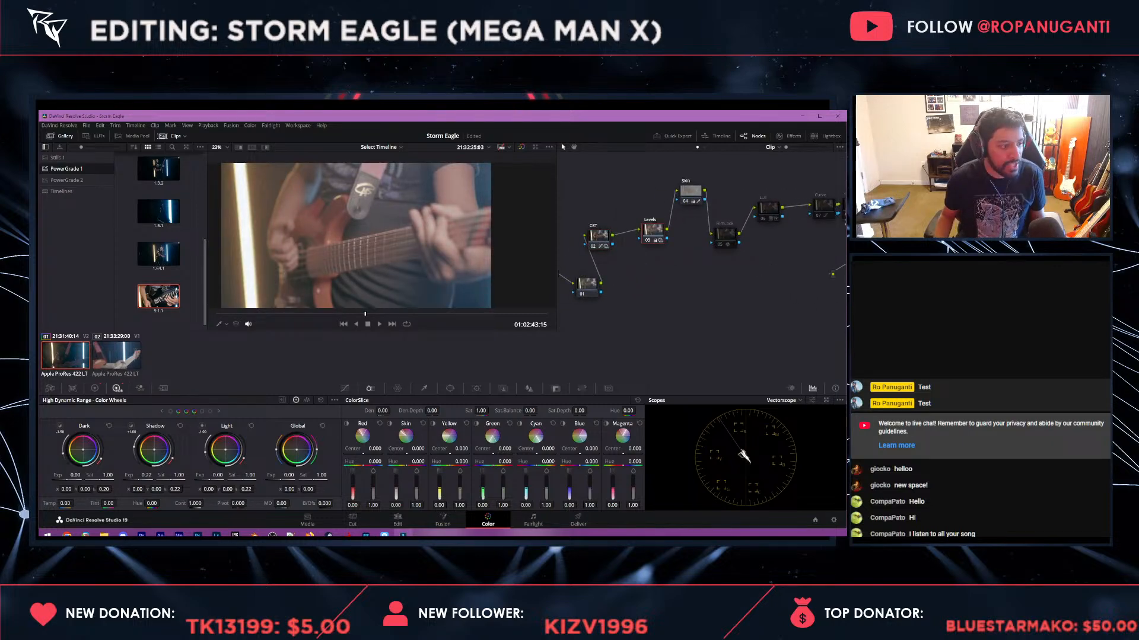
- Lower the Levels node's HDR Dark exposure to about -1.95 and Shadow exposure to about -0.96
left_click_drag(76, 475, 74, 475)
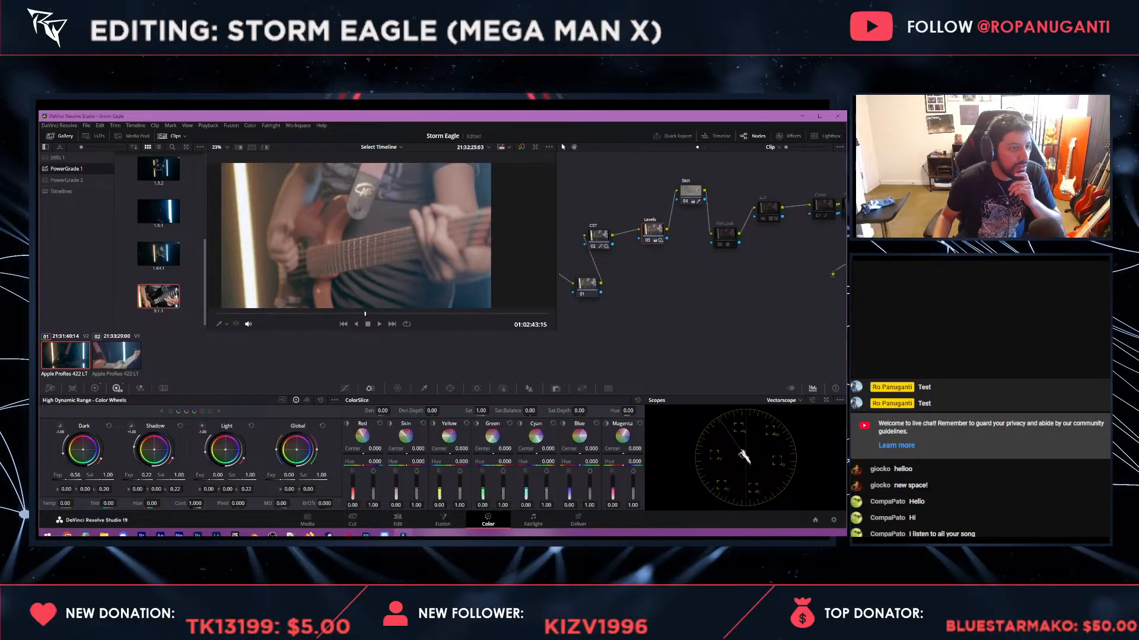
left_click_drag(75, 475, 60, 475)
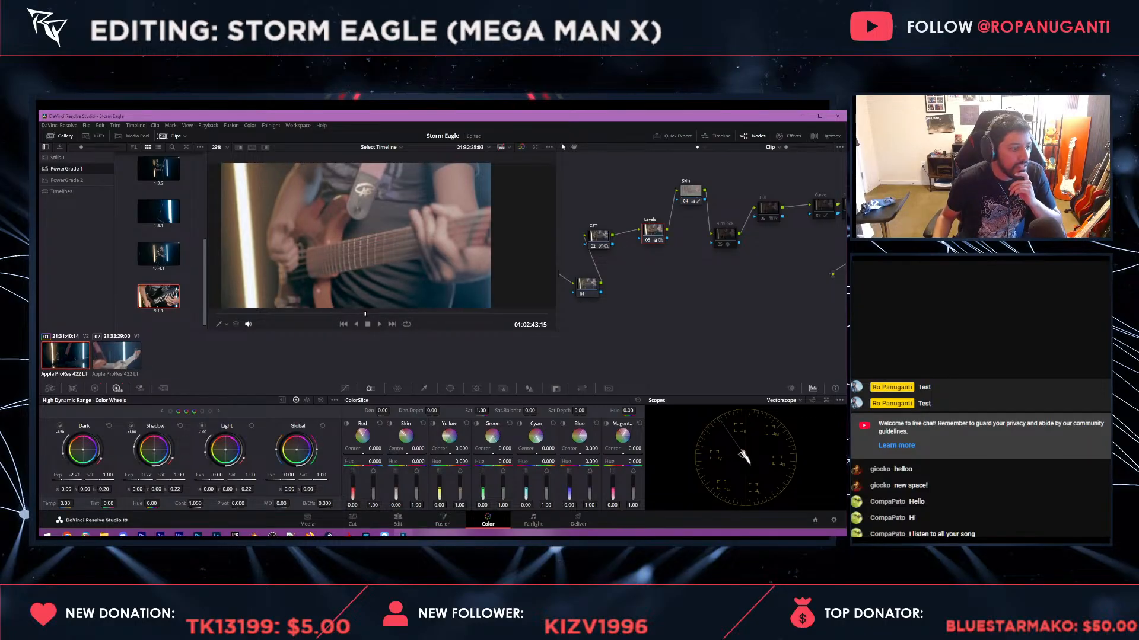
left_click_drag(146, 475, 131, 475)
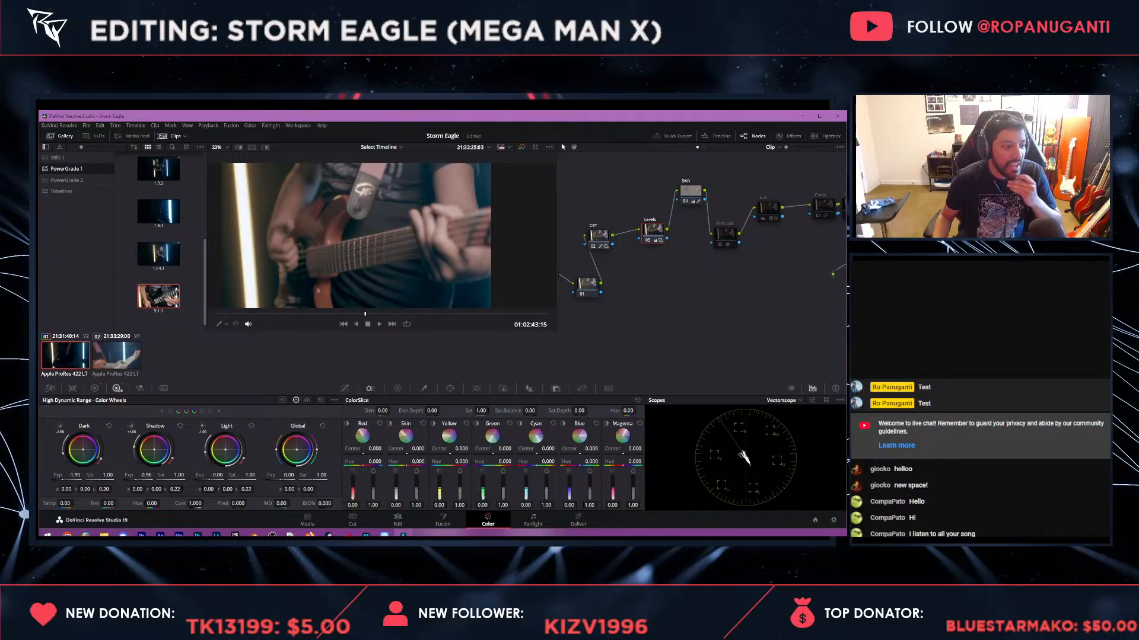
- Set the Levels node's Primaries saturation to 50
left_click(94, 388)
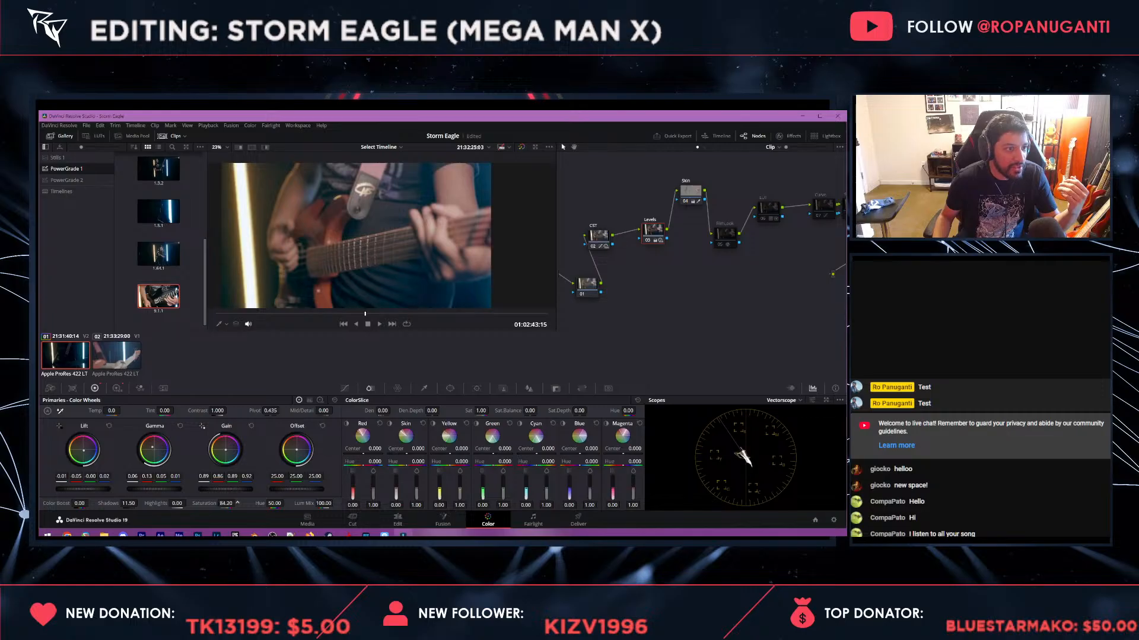
mouse_move(226, 504)
left_mouse_down()
mouse_move(249, 504)
mouse_move(234, 503)
left_mouse_up()
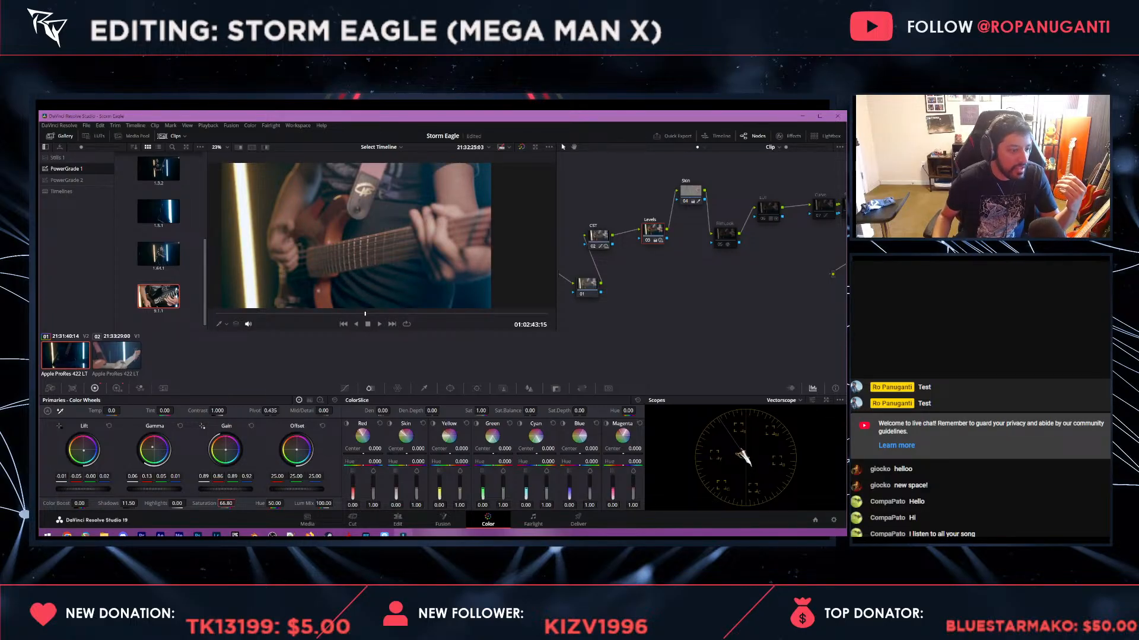
double_click(226, 503)
type("50")
key("Return")
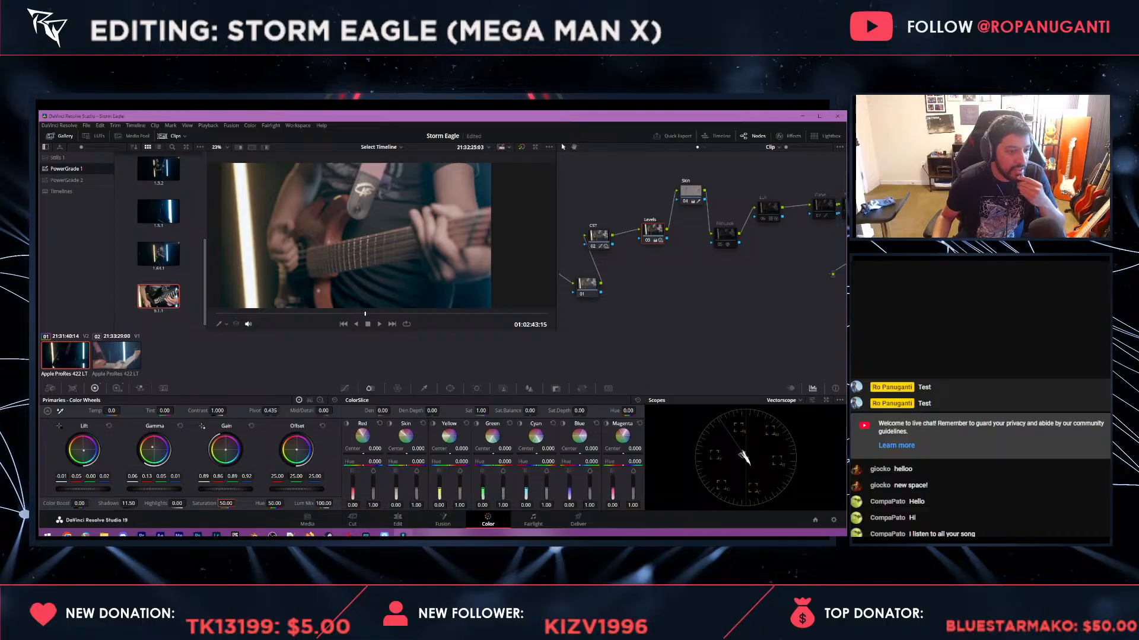
- Set ColorSlice red density to 0.04 and saturation to 1.75, shift the Color Warper red point to hue 0.02, saturation 0.81, and save
left_click_drag(353, 488, 353, 486)
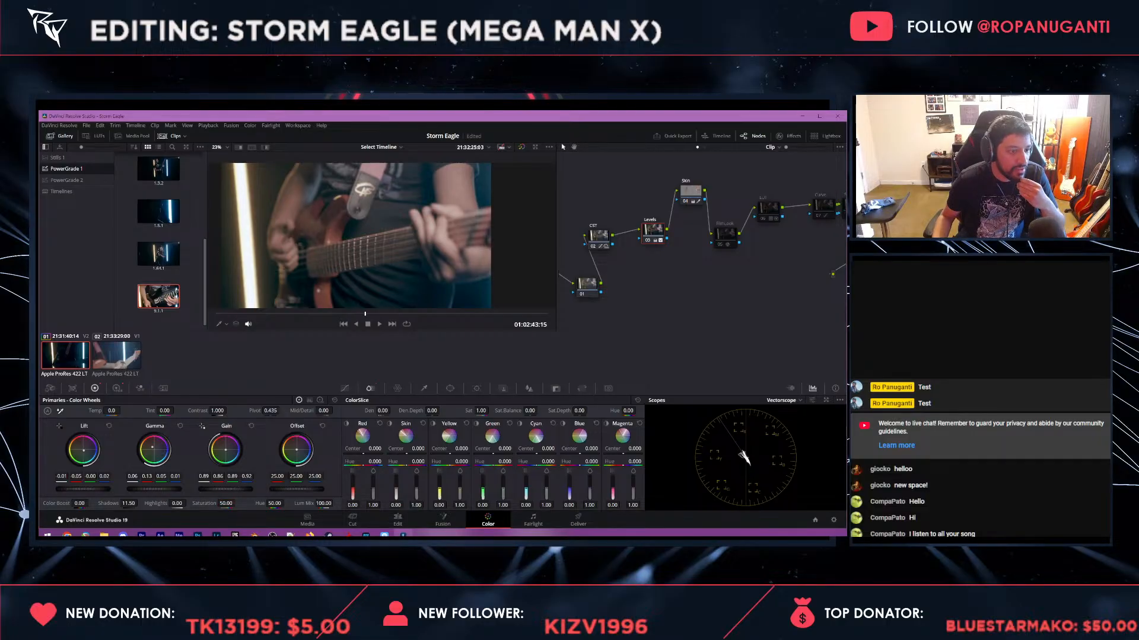
left_click_drag(373, 482, 373, 476)
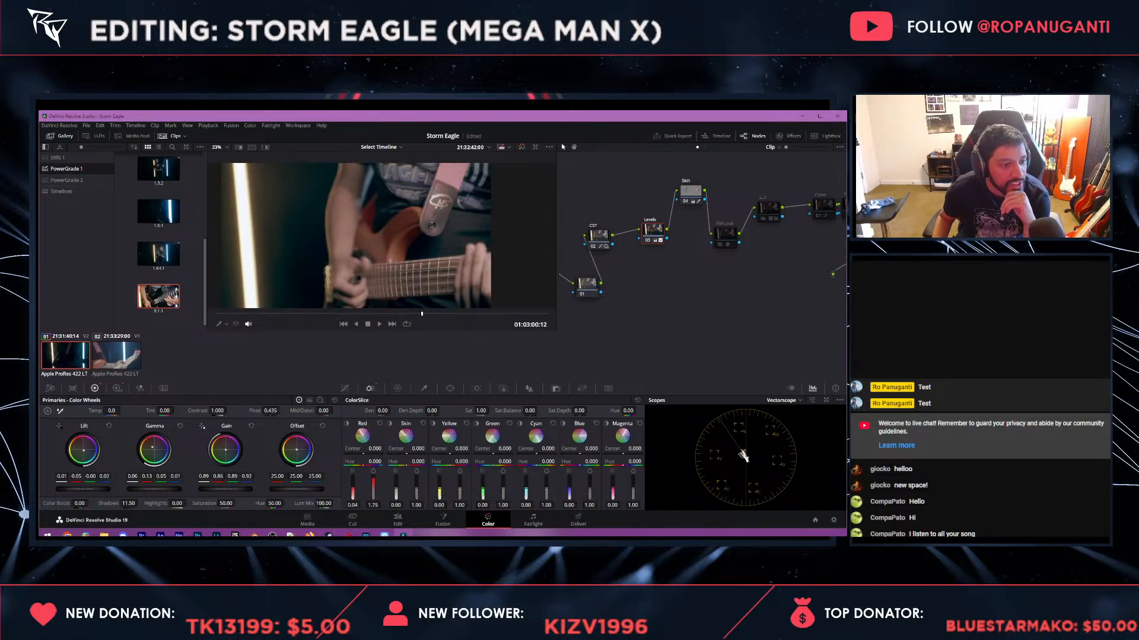
left_click(398, 388)
left_click_drag(425, 416, 424, 409)
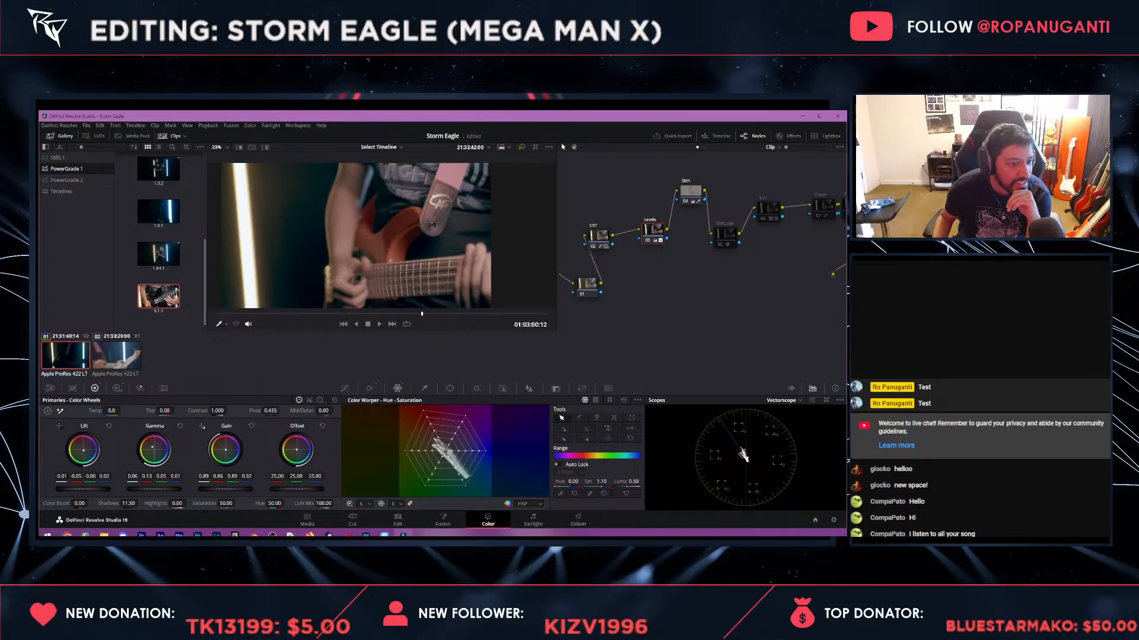
left_click_drag(426, 418, 434, 427)
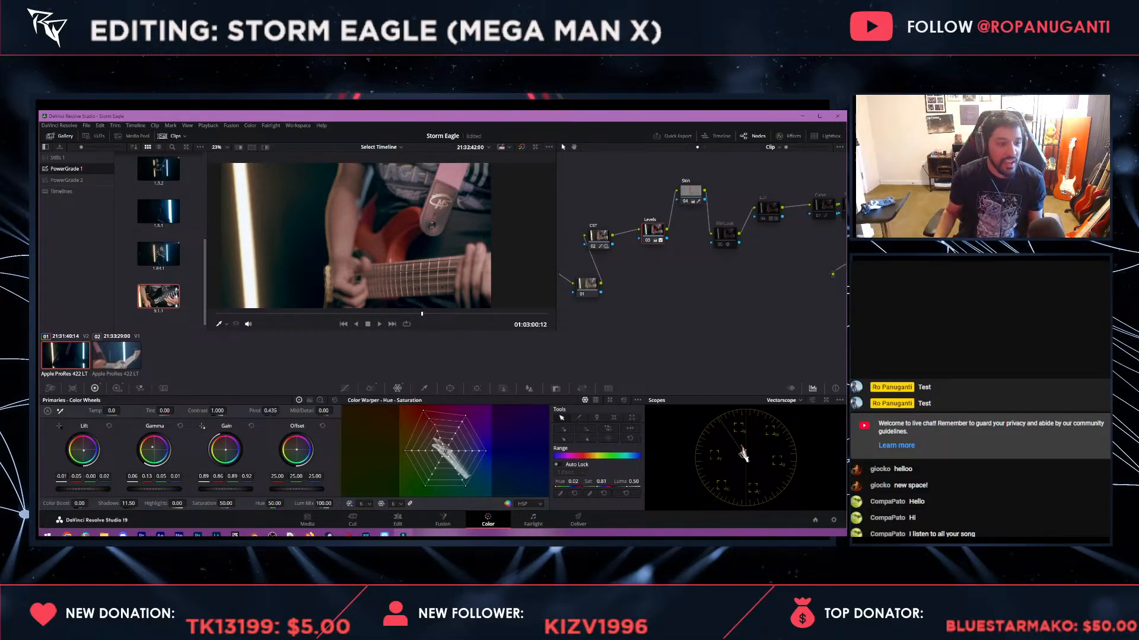
key("ctrl+s")
- Compare the frame at 01:02:32:06 with the Levels node disabled and enabled
left_click(327, 314)
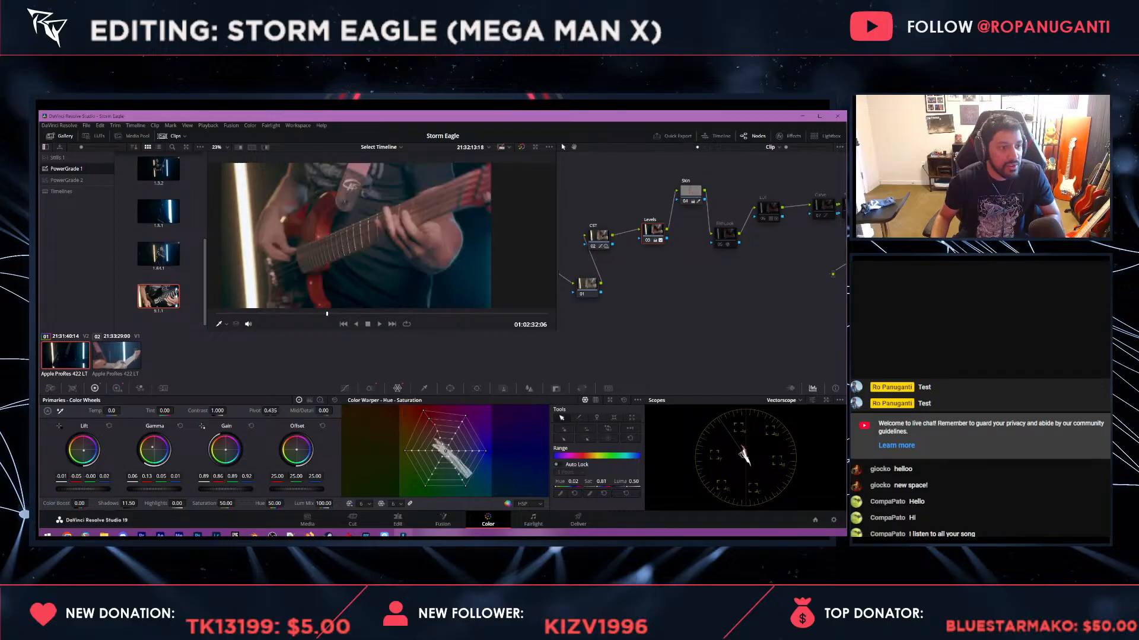
scroll(381, 235, "up", 4)
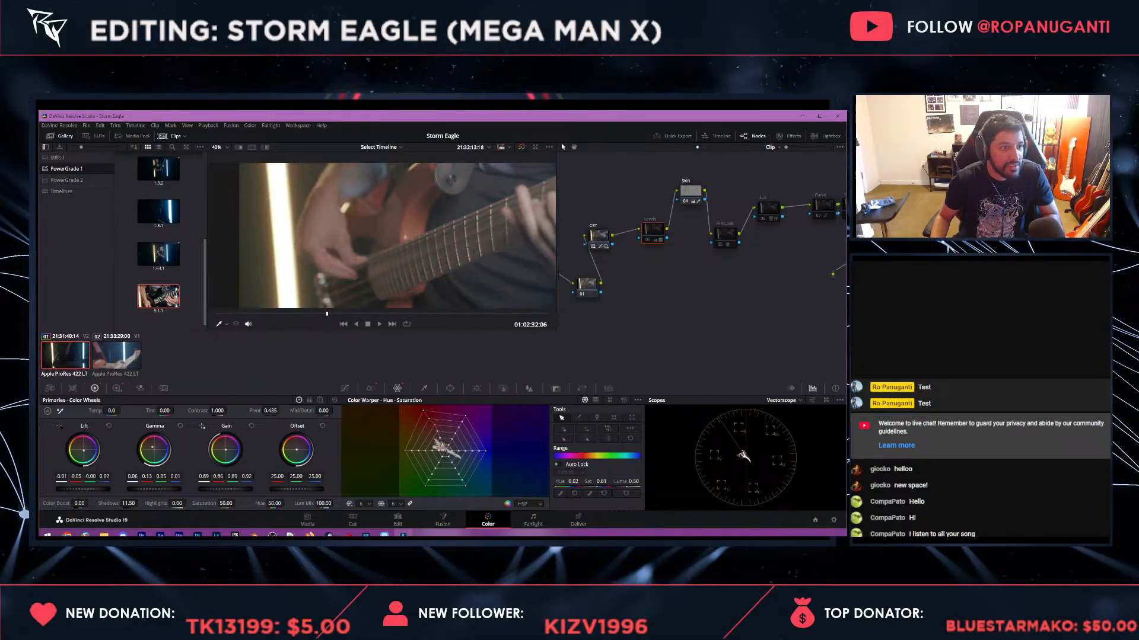
scroll(381, 235, "down", 5)
key("ctrl+d")
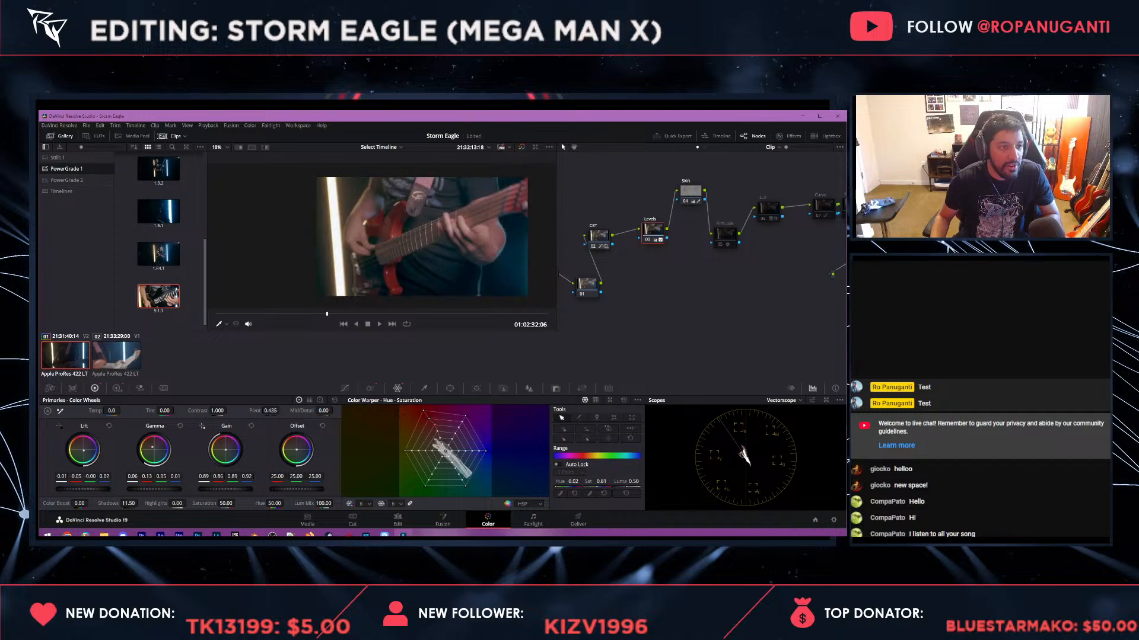
- Re-enable the V2 bass neck clip's nodes from FilmLook onward and inspect the full grade up close
left_click_drag(717, 272, 825, 181)
key("ctrl+d")
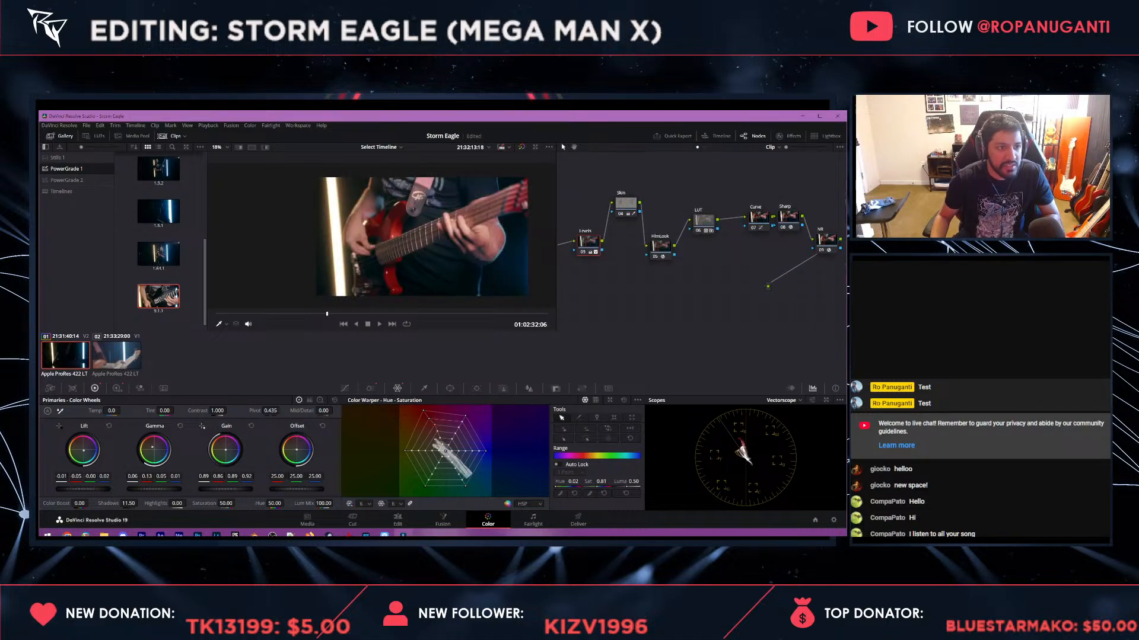
left_click_drag(717, 280, 756, 271)
scroll(375, 235, "up", 2)
scroll(380, 235, "up", 2)
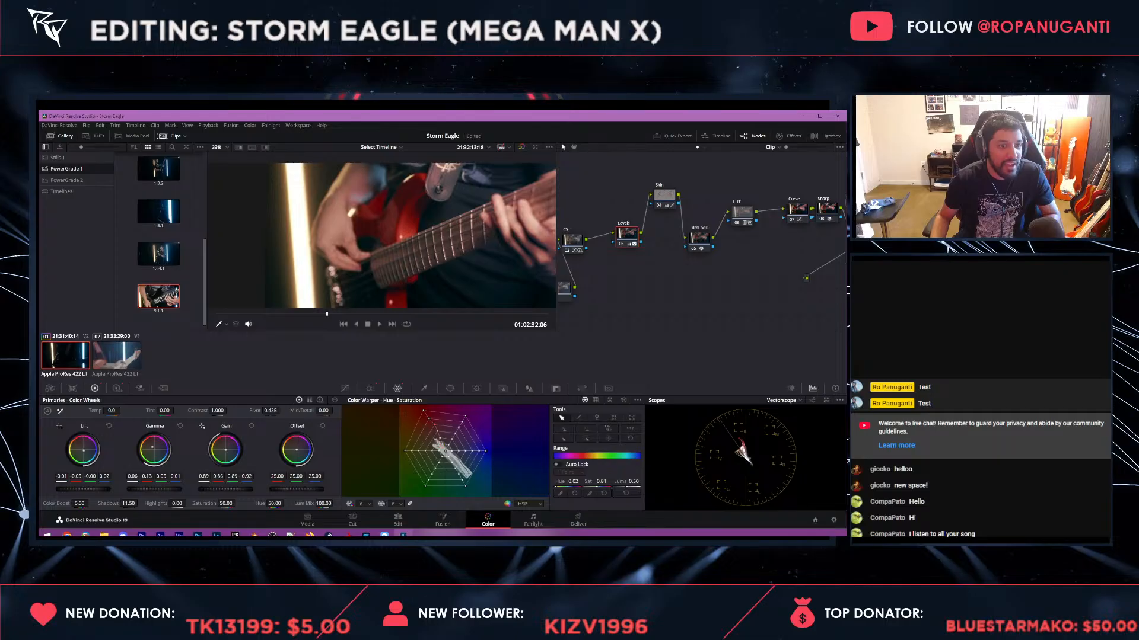
- Set the Levels node's HDR Dark exposure to -1.25 and Shadow exposure to about -1.13, and save the project
left_click_drag(661, 281, 687, 278)
left_click(651, 230)
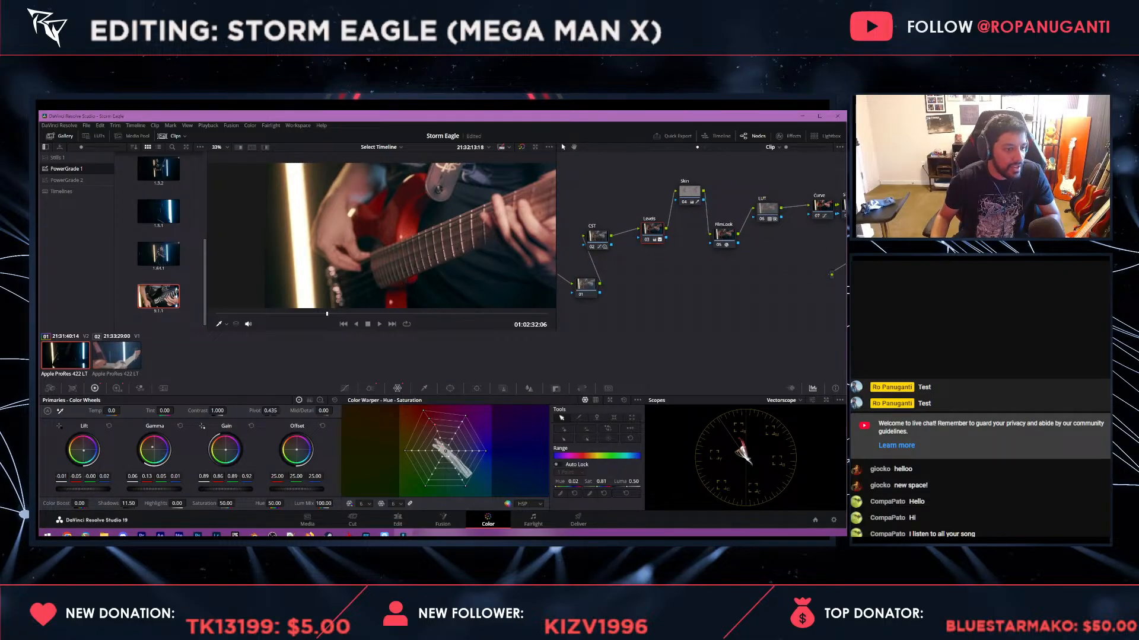
left_click(117, 388)
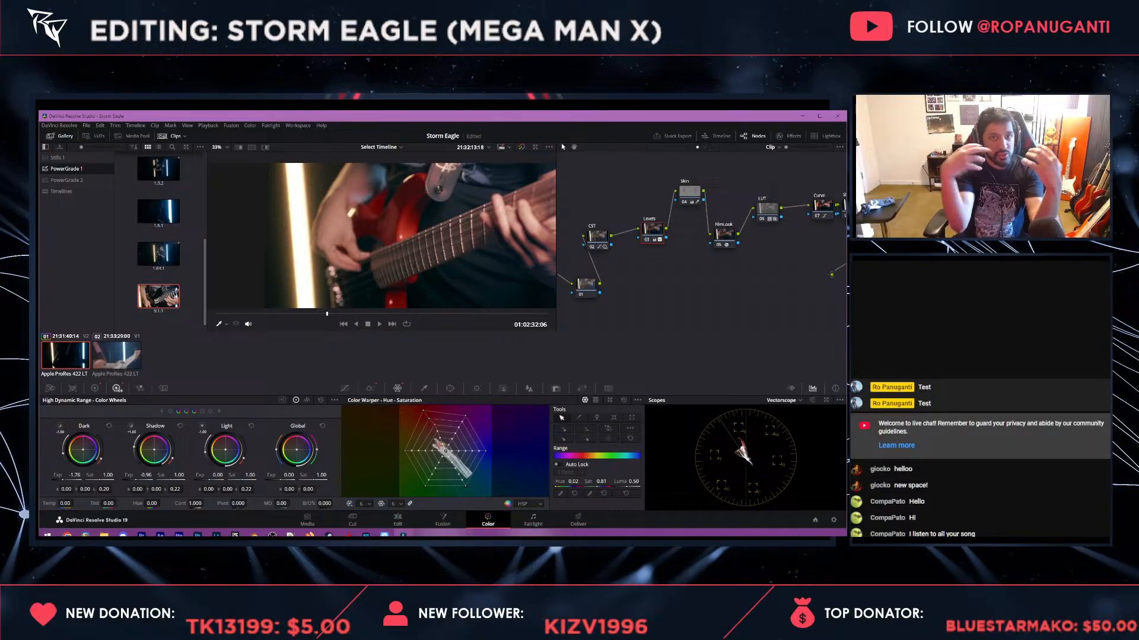
scroll(392, 267, "up", 3)
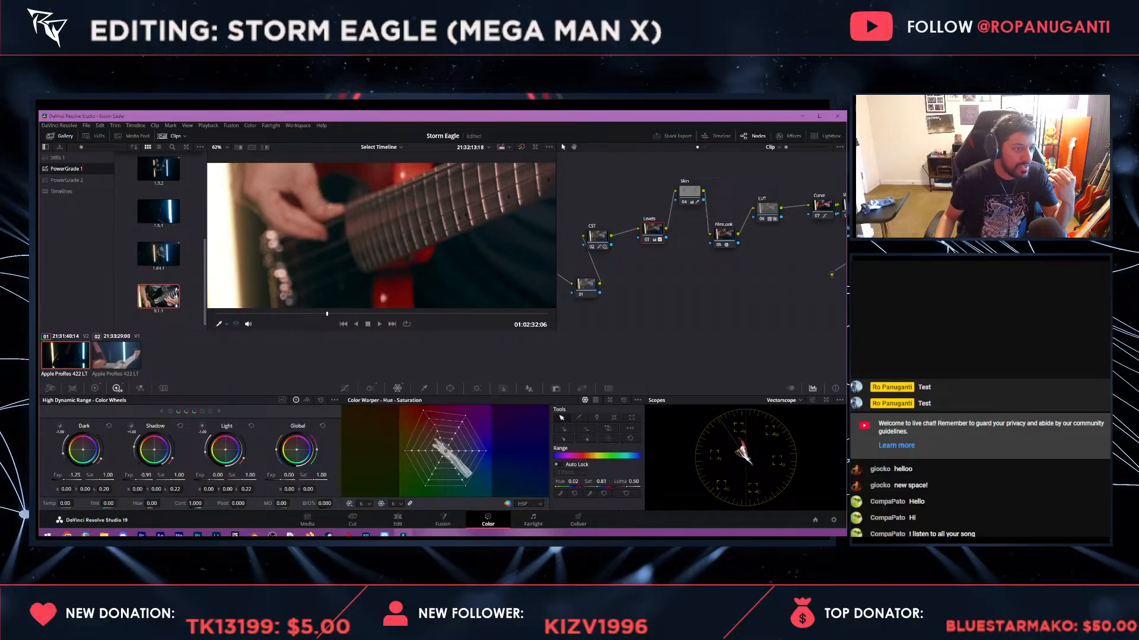
left_click_drag(145, 475, 128, 475)
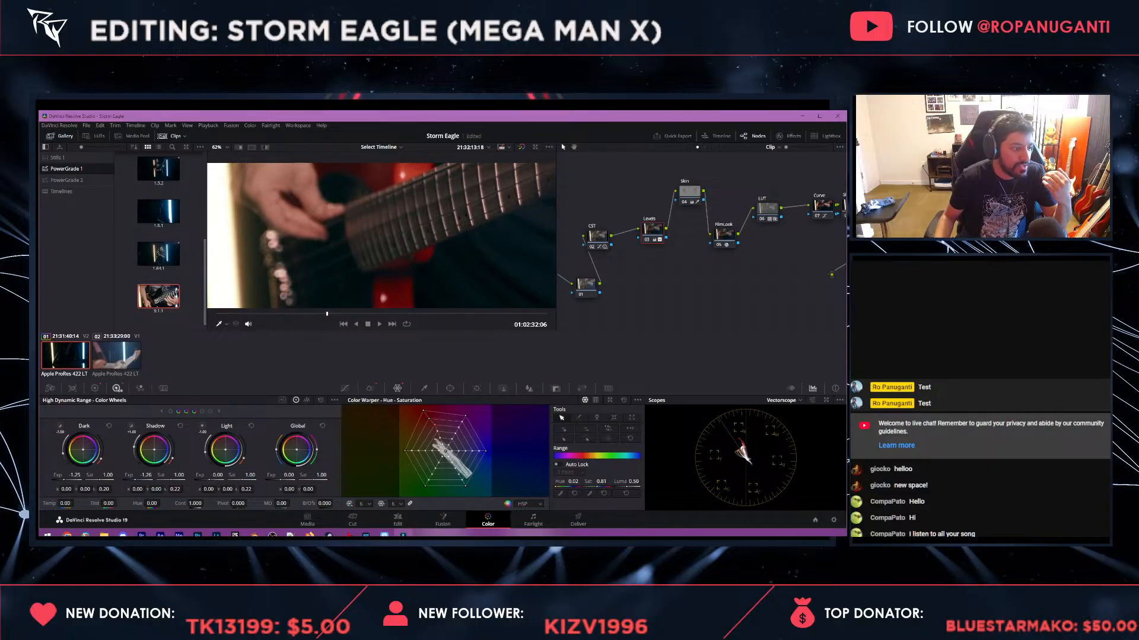
scroll(382, 237, "down", 3)
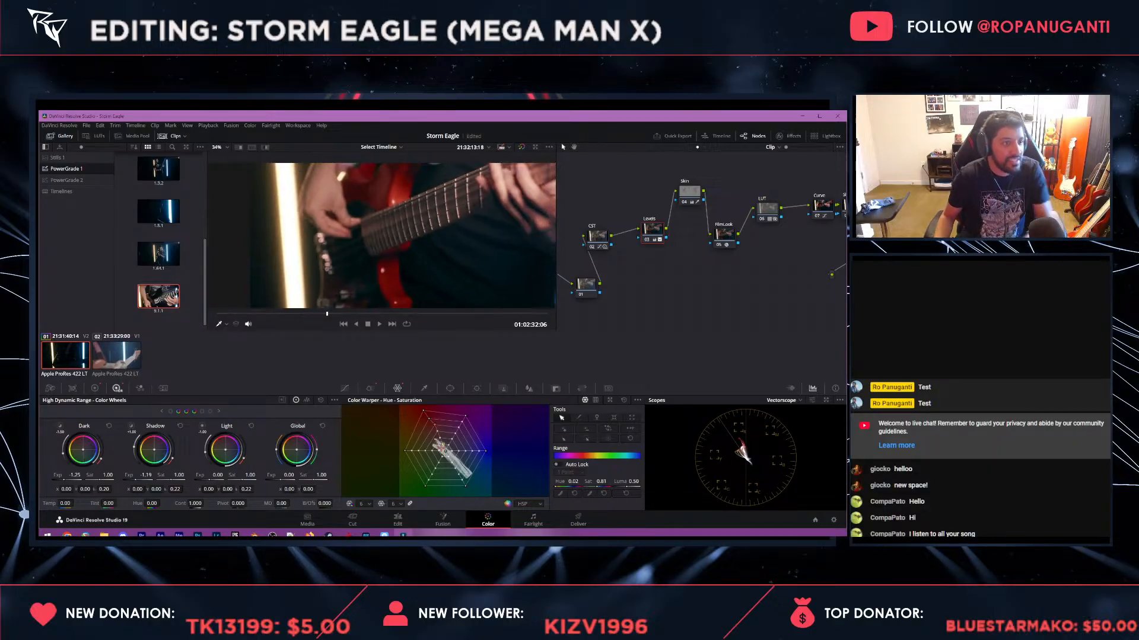
key("ctrl+s")
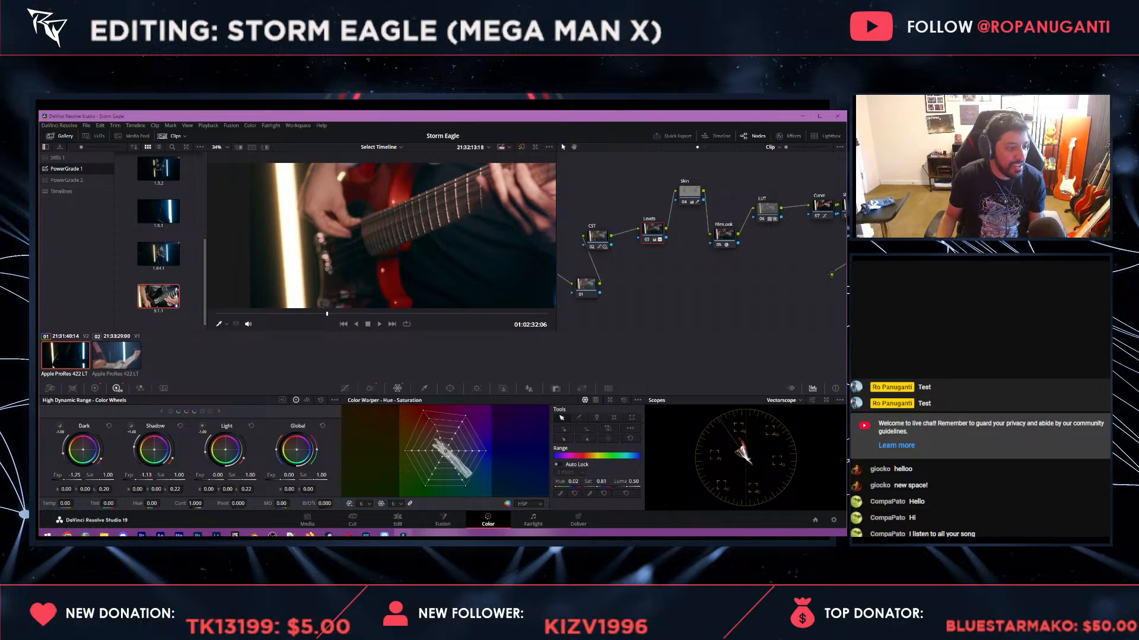
- Raise the Levels node's HDR Shadow exposure to about -0.80 and grab the graded bass frame as a still in PowerGrade 1
left_click_drag(146, 475, 147, 475)
scroll(439, 228, "down", 2)
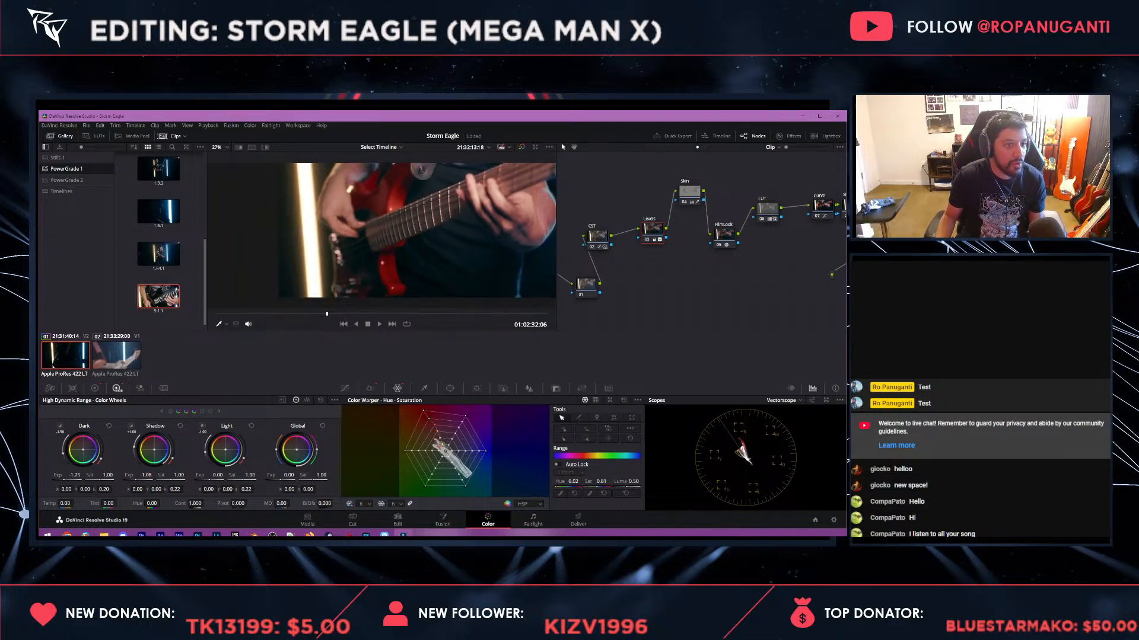
left_click_drag(438, 228, 372, 249)
scroll(360, 269, "down", 2)
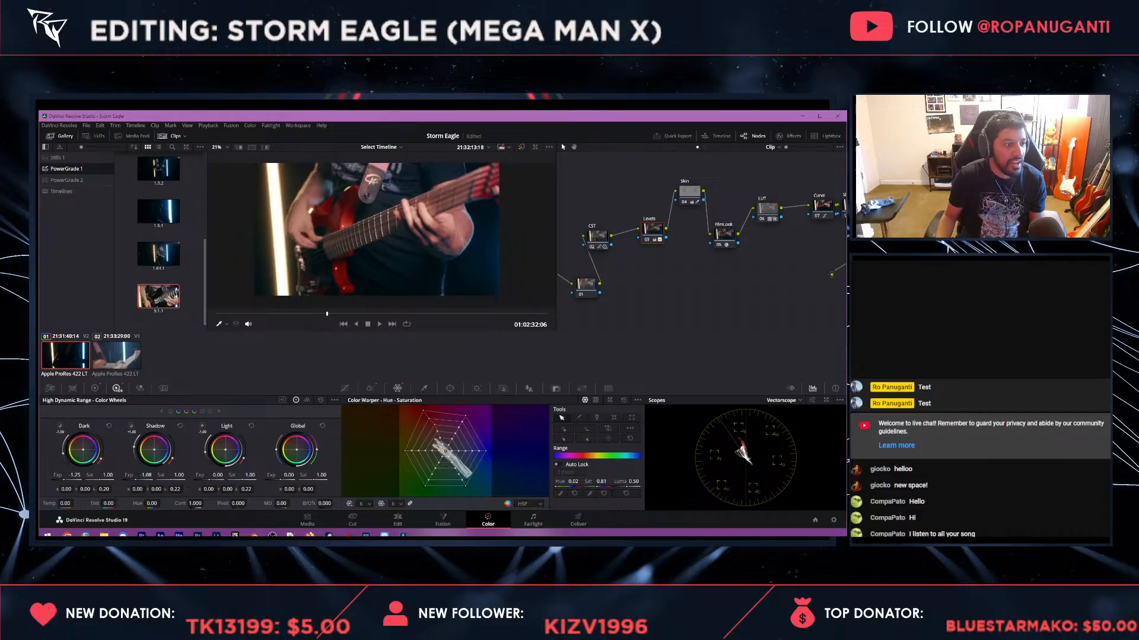
key("ctrl+s")
right_click(358, 230)
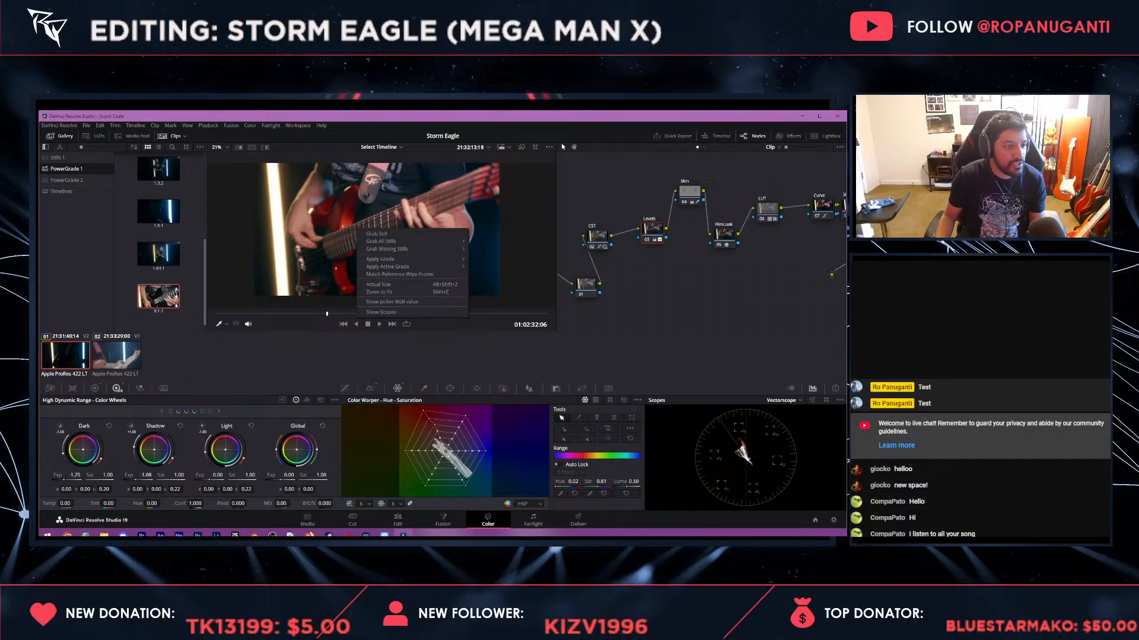
key("Escape")
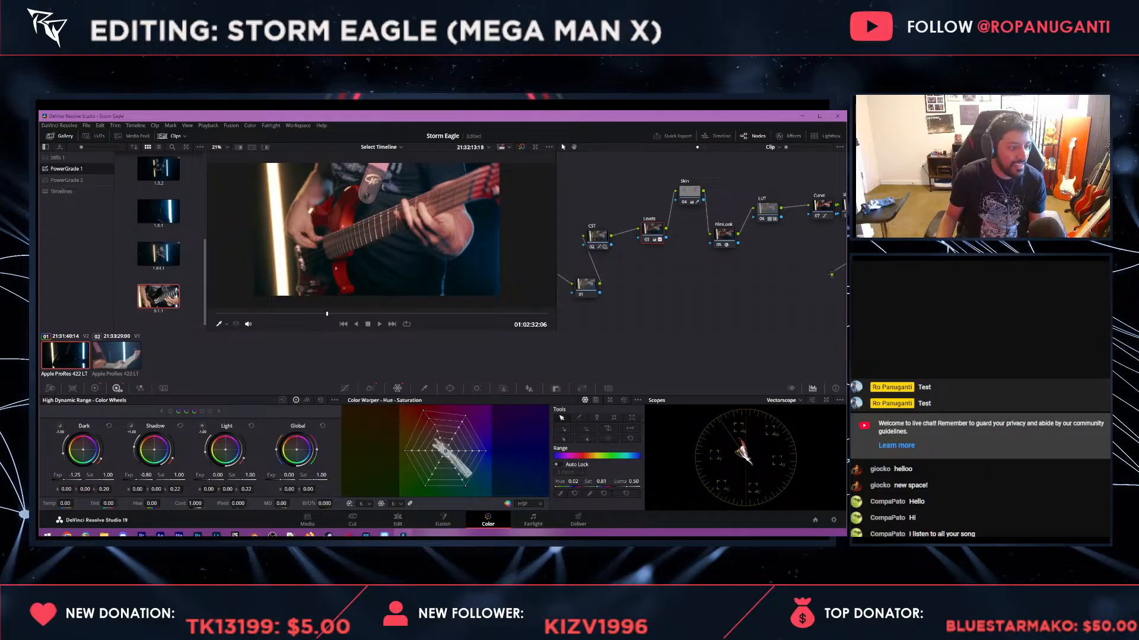
right_click(420, 225)
left_click(441, 229)
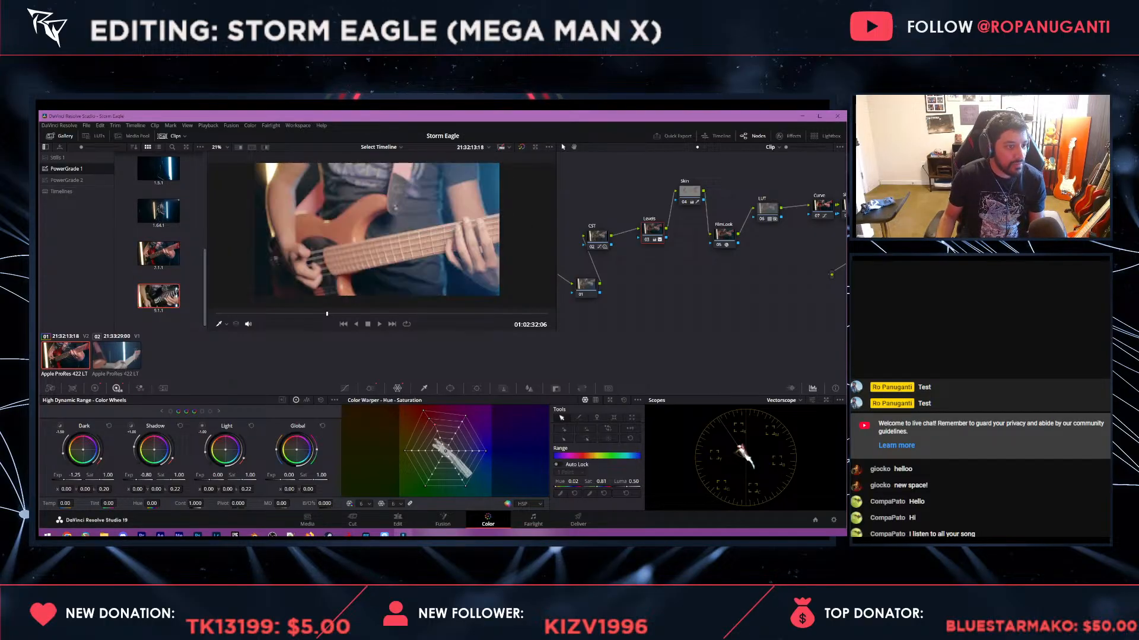
- Disable video track V2 and open the V1 bass clip for grading at 01:03:22:02
key("shift+4")
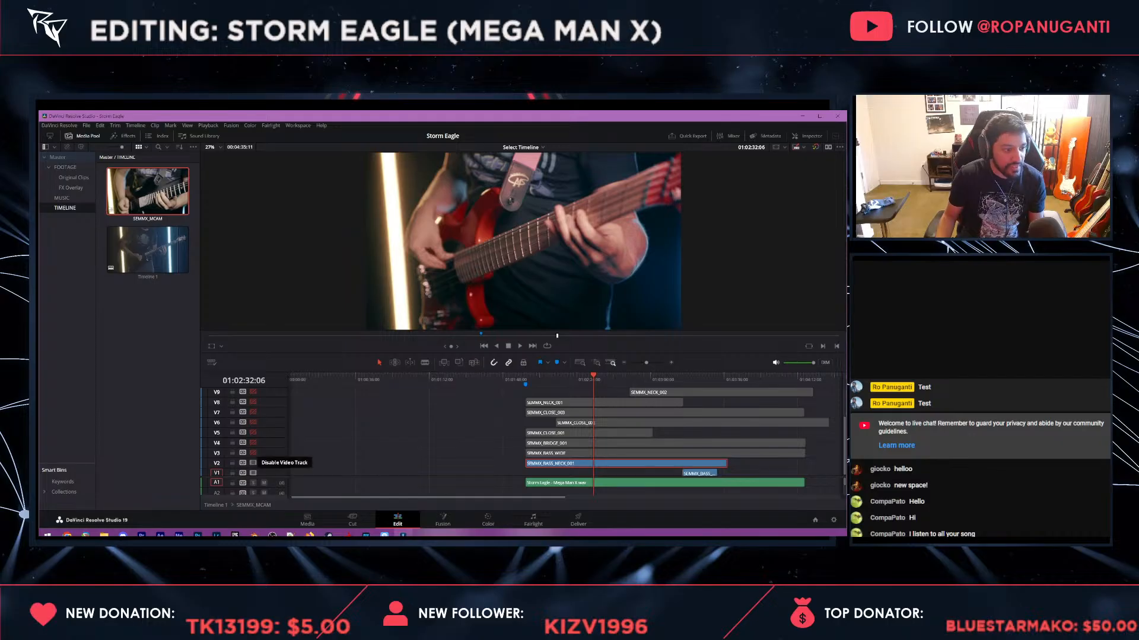
left_click(253, 463)
left_click(695, 380)
left_click(699, 473)
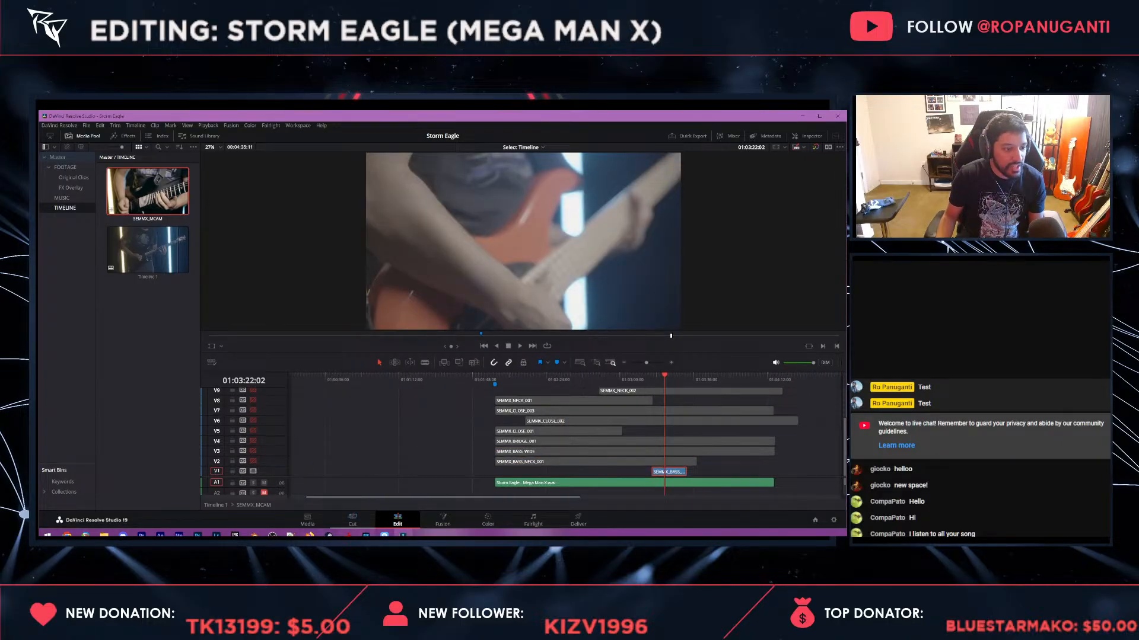
key("shift+6")
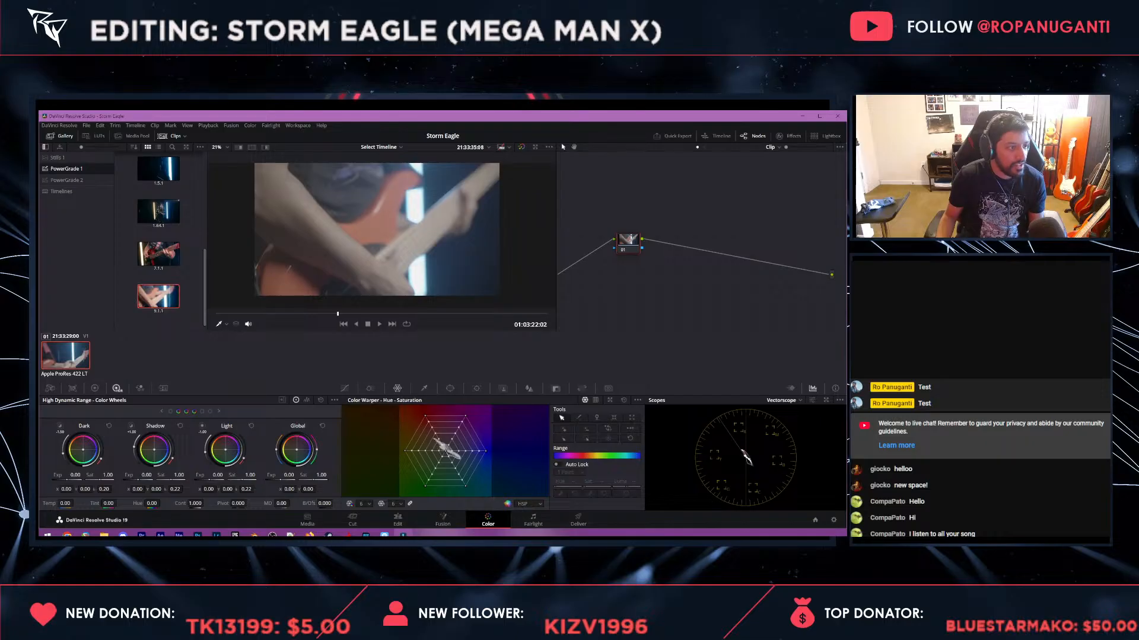
- Apply the newly grabbed PowerGrade 1 red bass still's grade to the V1 bass clip
right_click(159, 297)
left_click(190, 322)
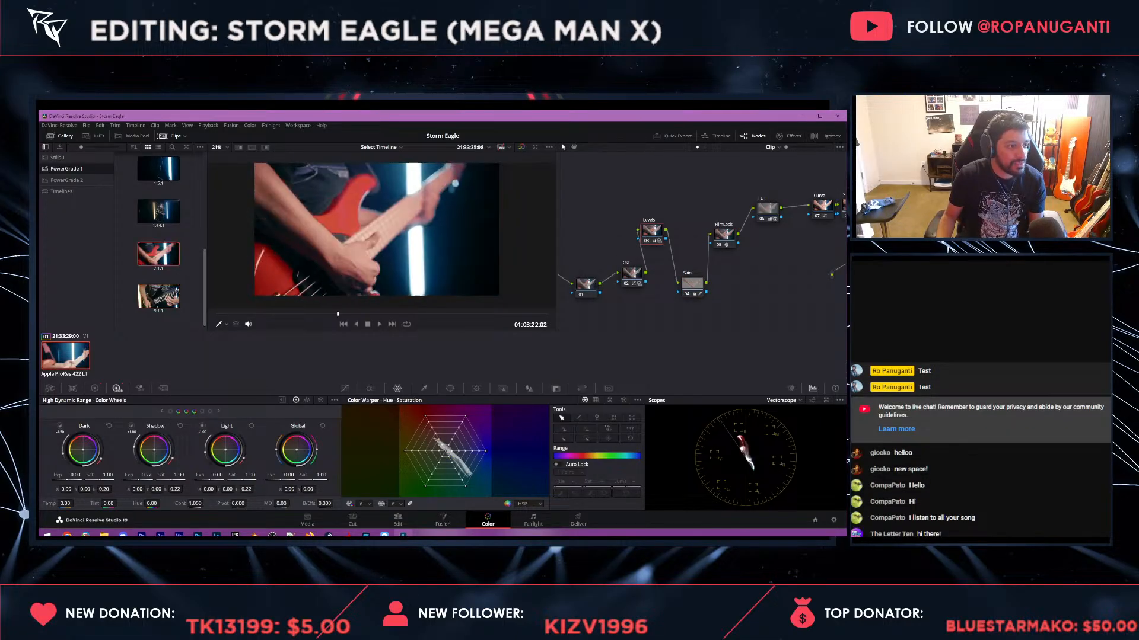
right_click(168, 254)
left_click(188, 275)
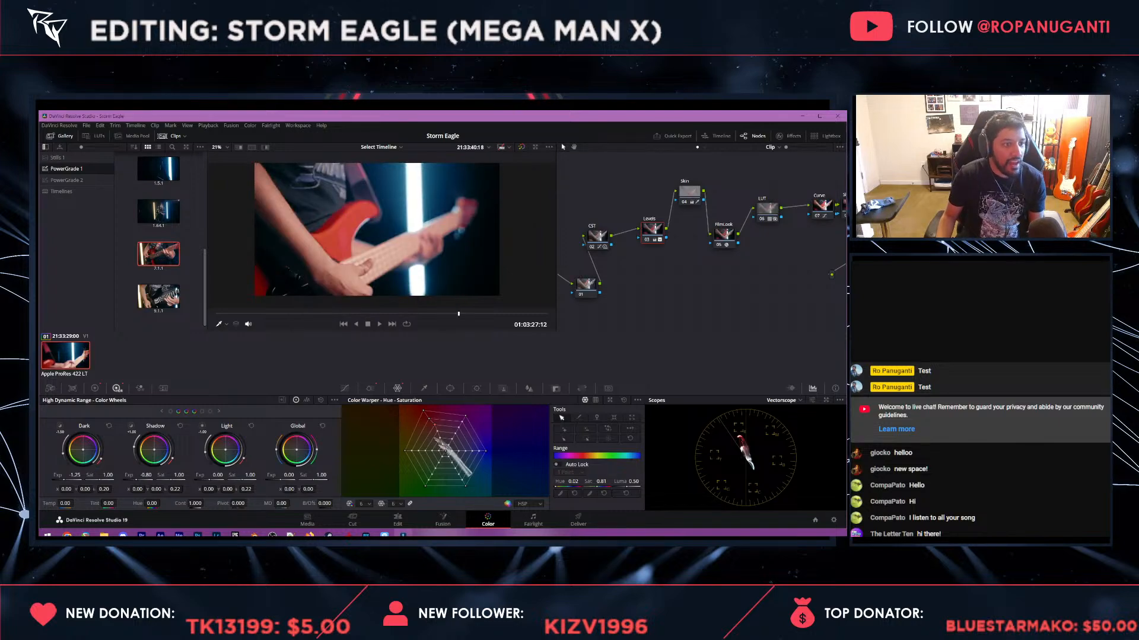
- Check the V1 bass clip around 01:03:19:22 and set the Levels node's primary saturation to 39
left_click_drag(523, 315, 295, 314)
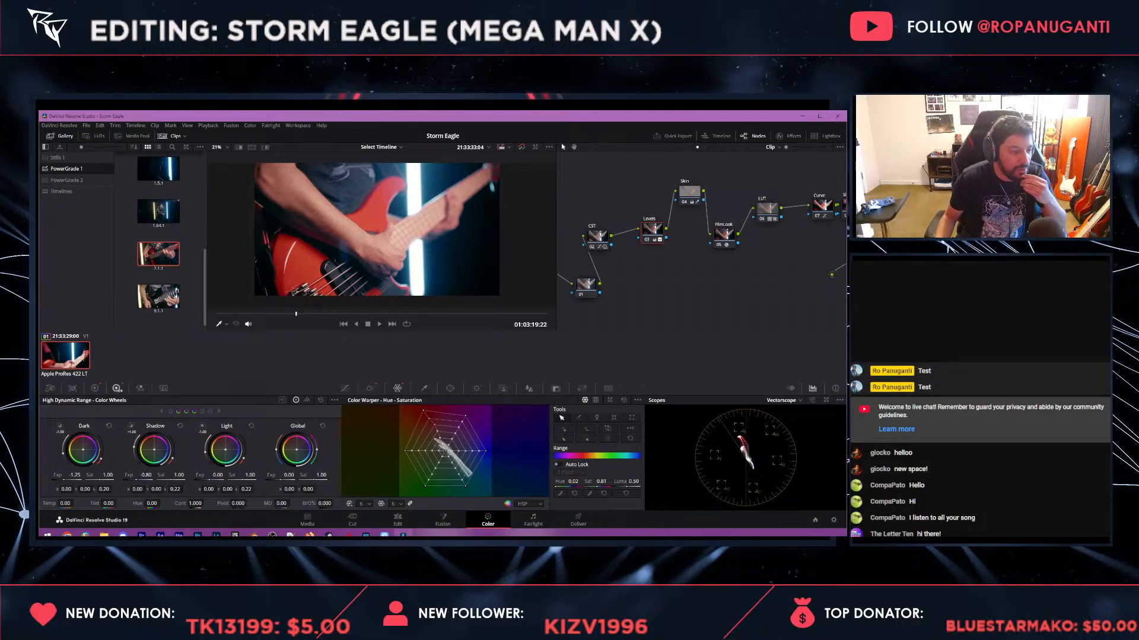
left_click(94, 388)
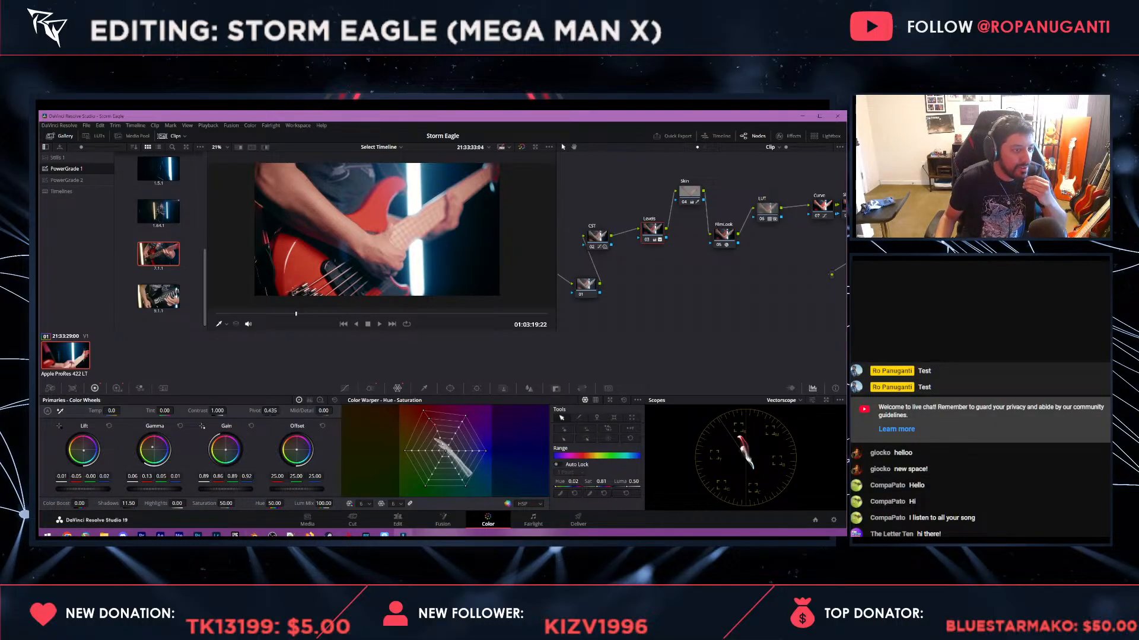
mouse_move(226, 504)
left_mouse_down()
mouse_move(203, 503)
mouse_move(226, 503)
left_mouse_up()
double_click(227, 503)
type("38")
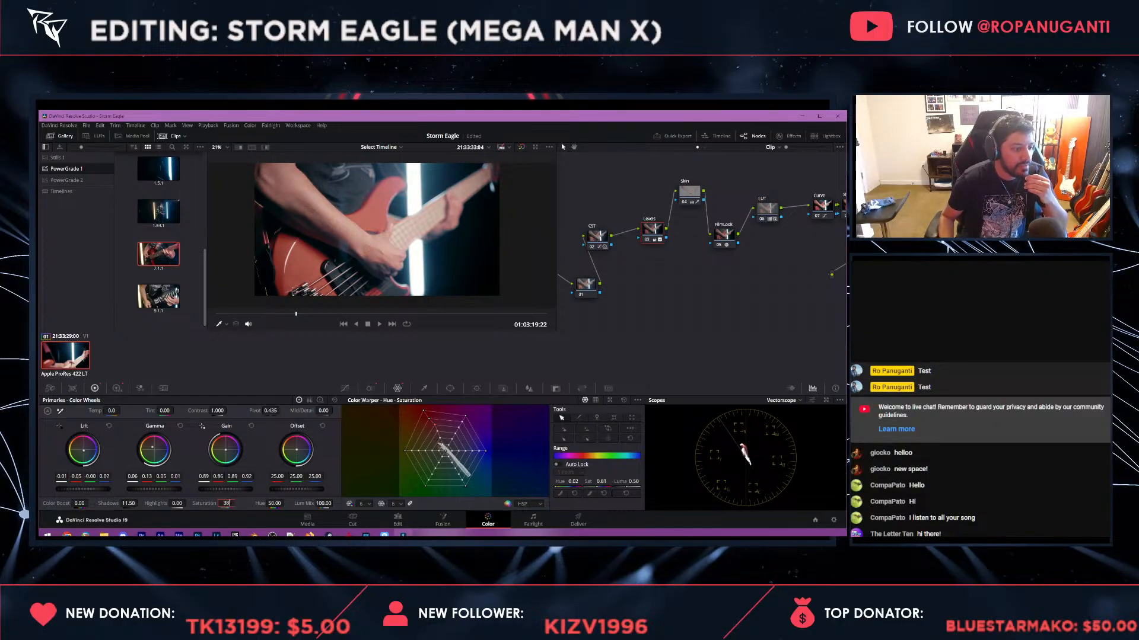
key("Return")
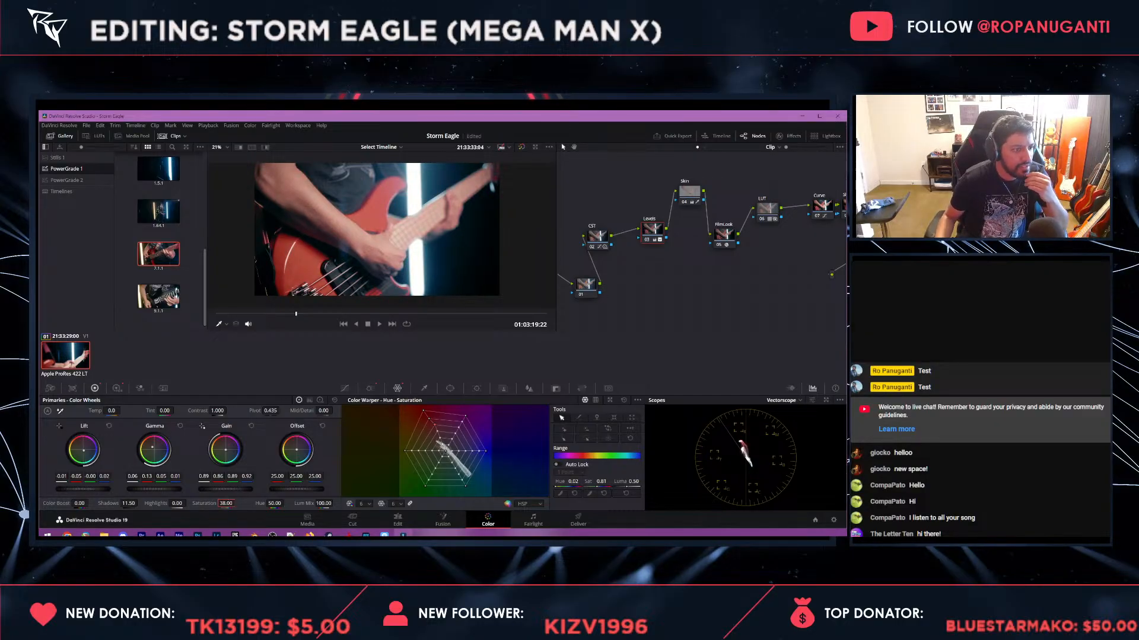
double_click(227, 504)
type("39")
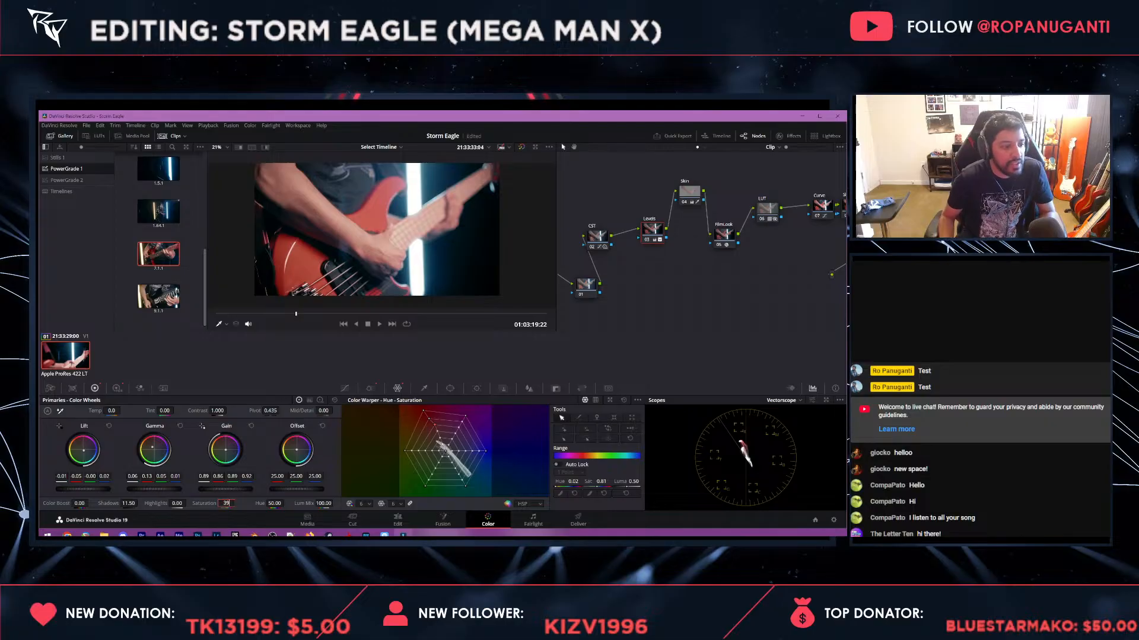
key("Return")
- Return to editing the multicam timeline, move the playhead to 01:02:21:13 and enable all video tracks
left_click(397, 520)
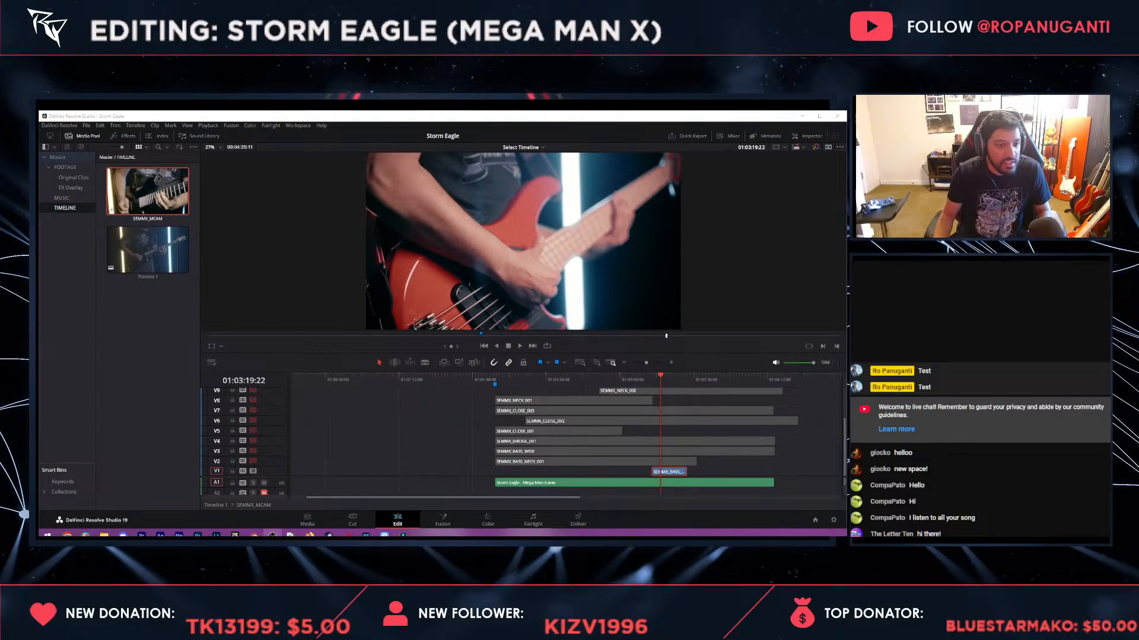
left_click(540, 378)
left_click(253, 451, "shift")
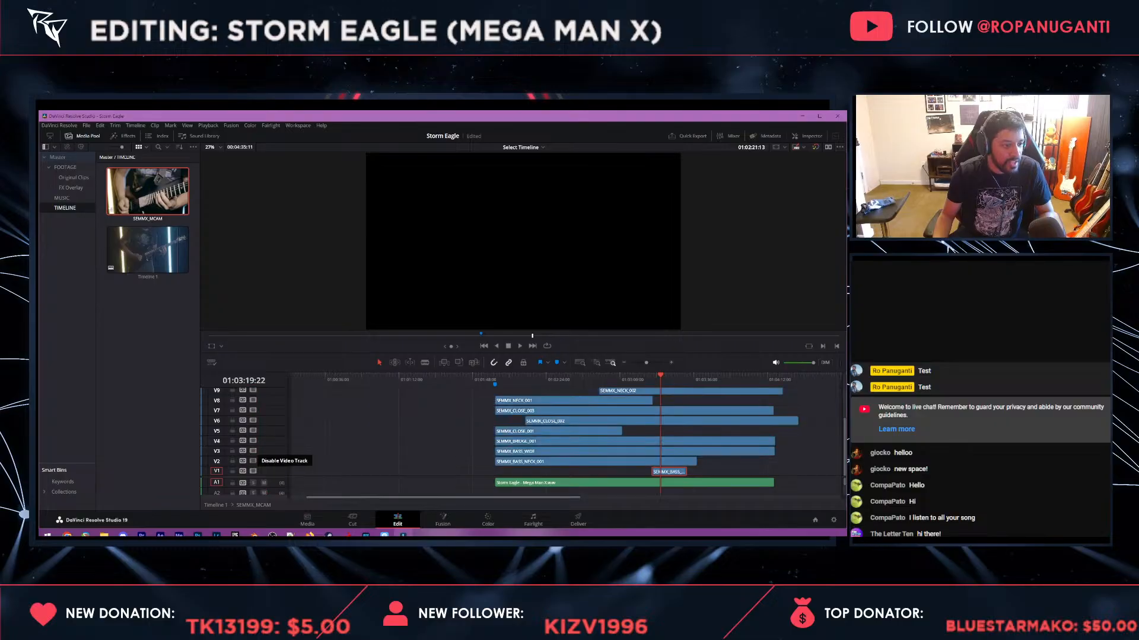
scroll(253, 444, "up", 3)
scroll(249, 433, "down", 3)
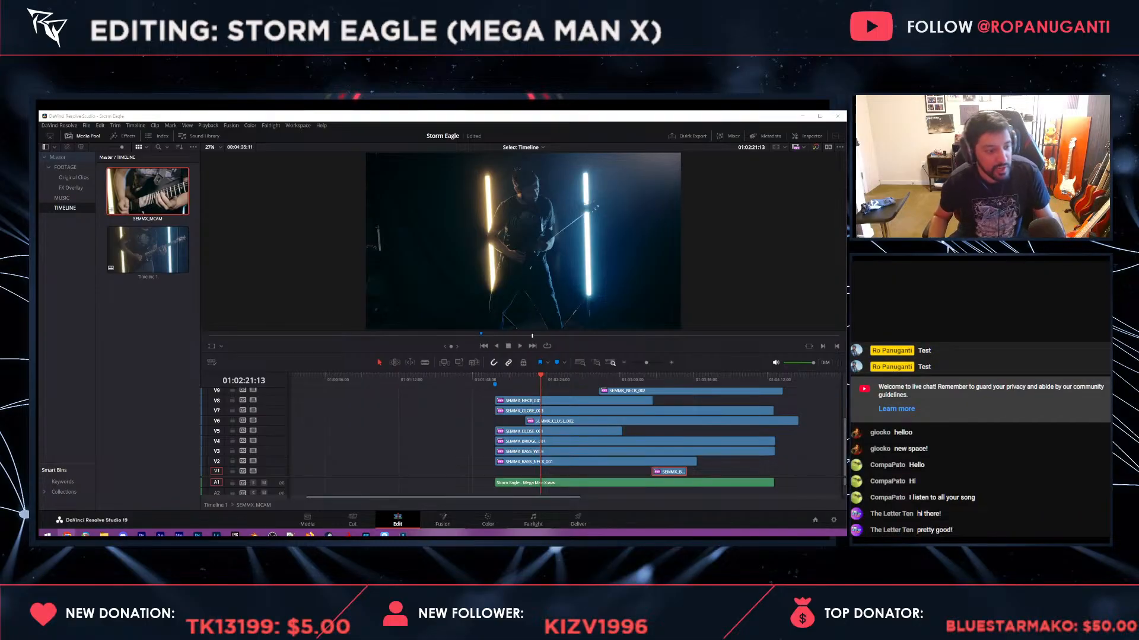
- Open Timeline 1, reduce the height of its video tracks and fit the whole edit in view
left_click(146, 251)
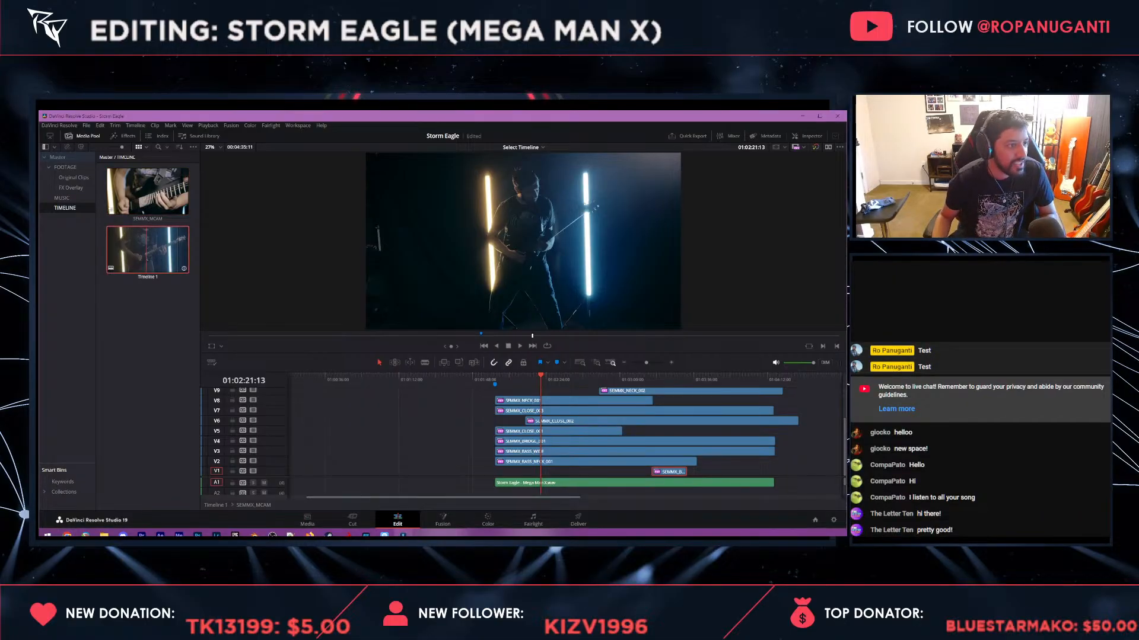
double_click(147, 251)
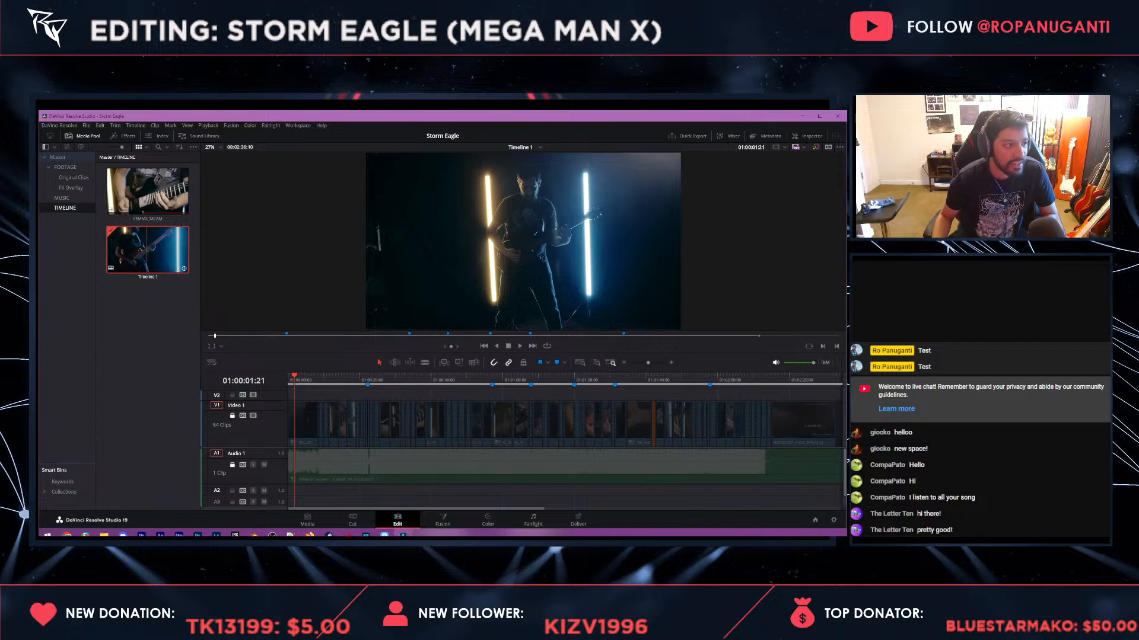
scroll(564, 441, "right", 2)
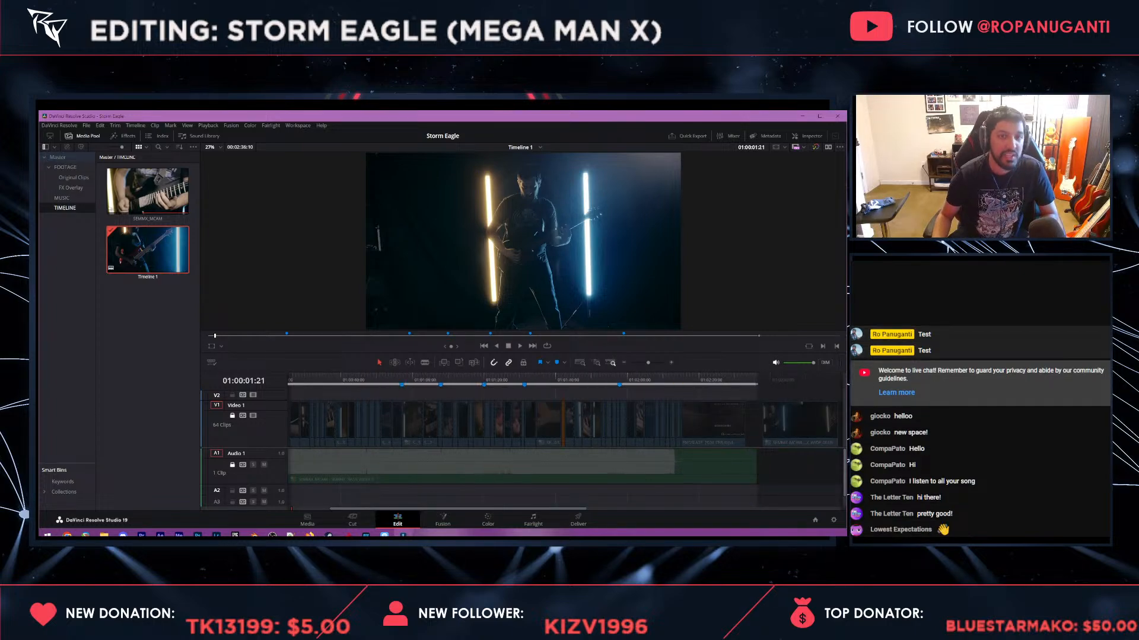
scroll(564, 441, "left", 2)
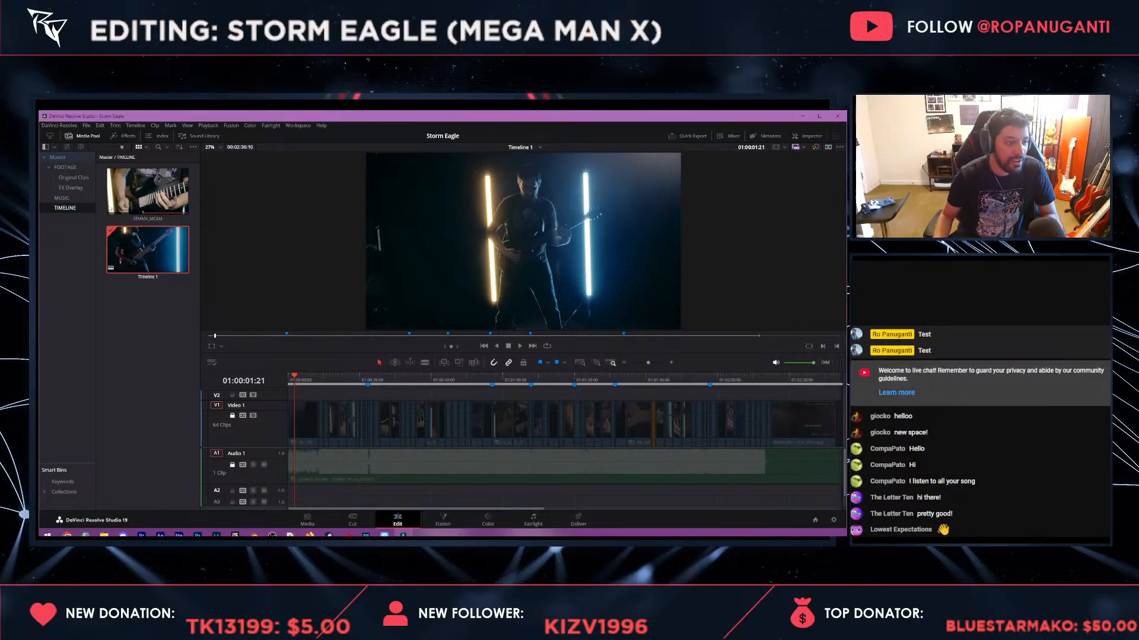
scroll(565, 441, "down", 3)
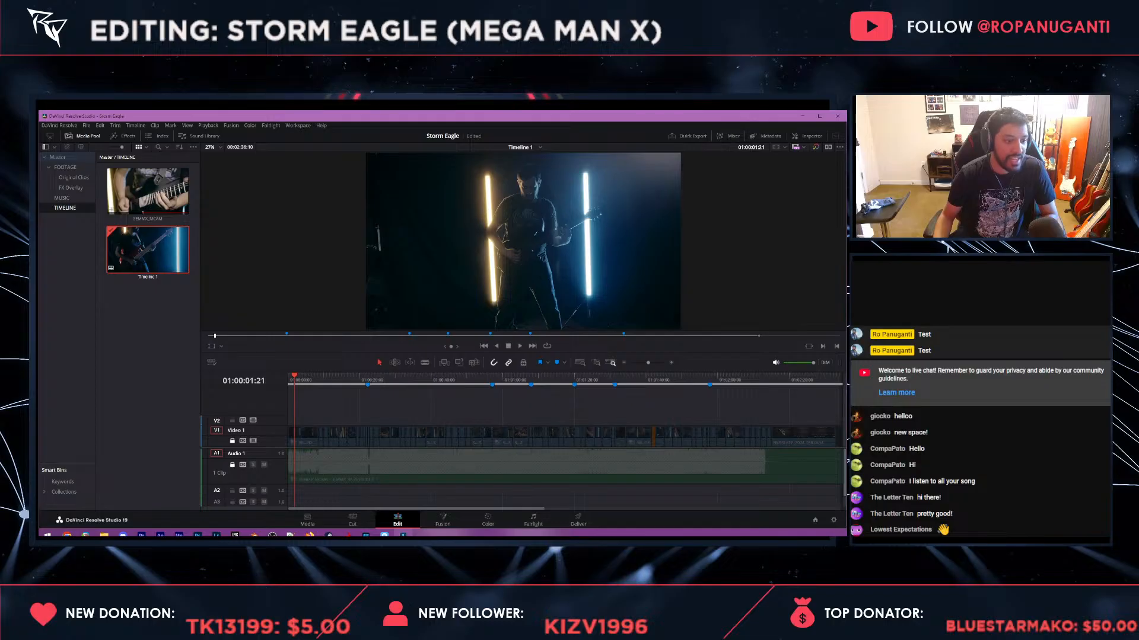
scroll(411, 385, "down", 3)
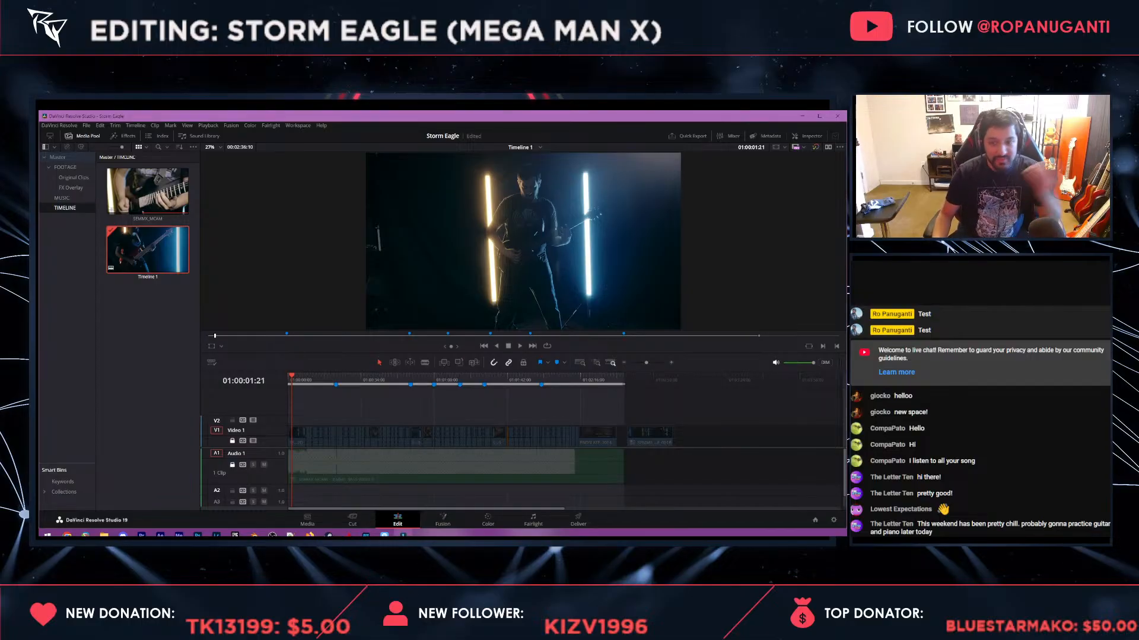
- Review the graded footage in Timeline 1, playing the cuts around the Stutter7 marker at 01:00:22:08
left_click(343, 377)
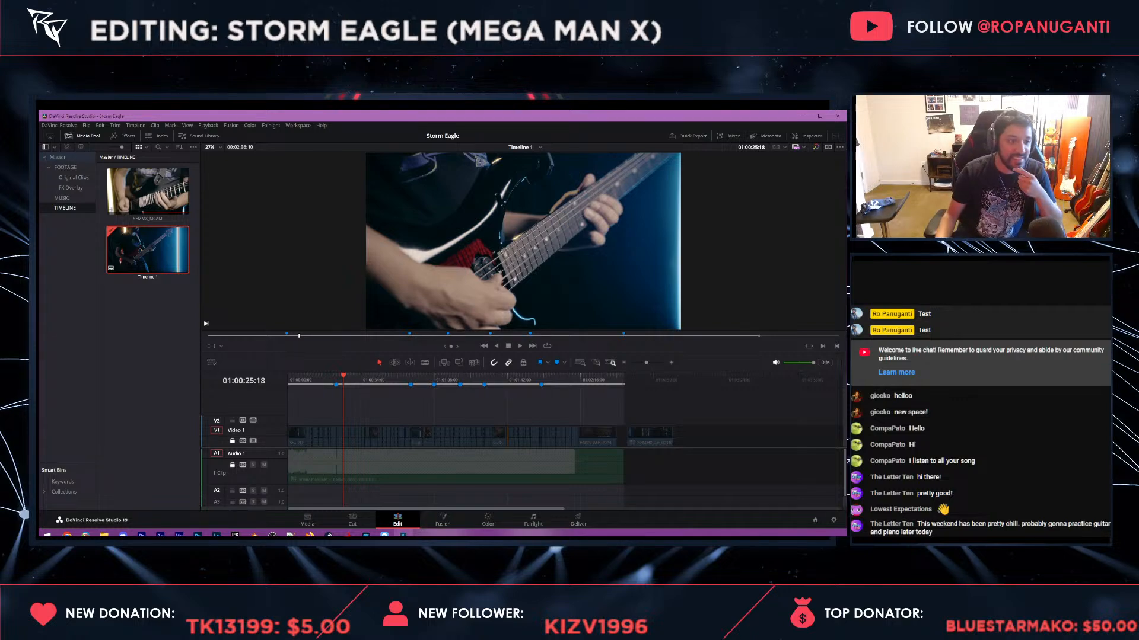
left_click(359, 377)
key("space")
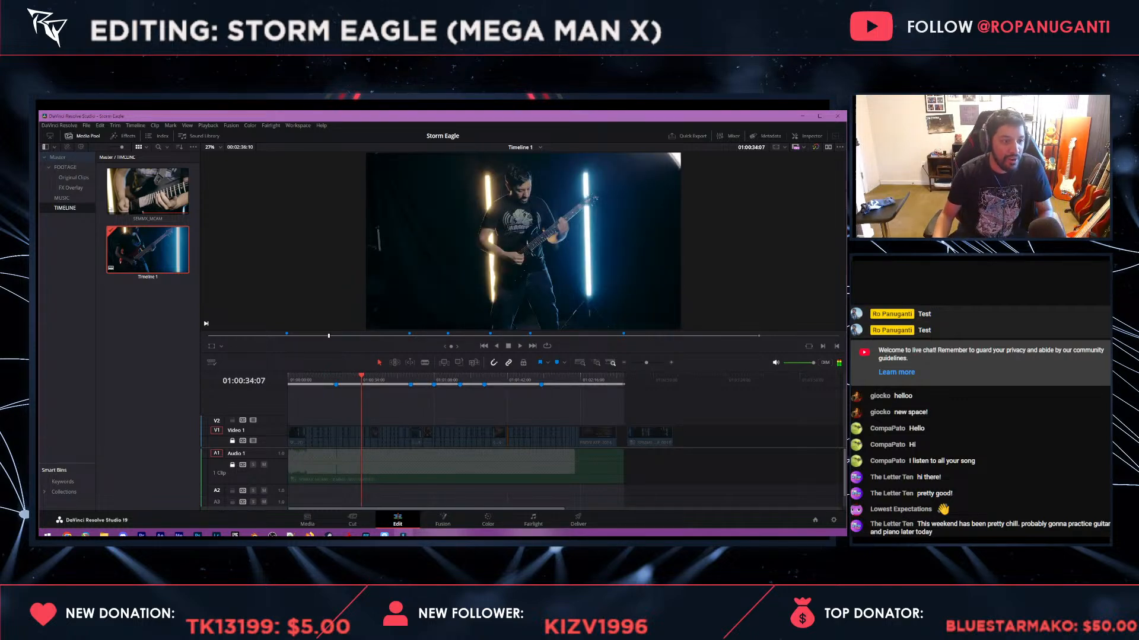
scroll(565, 439, "up", 10)
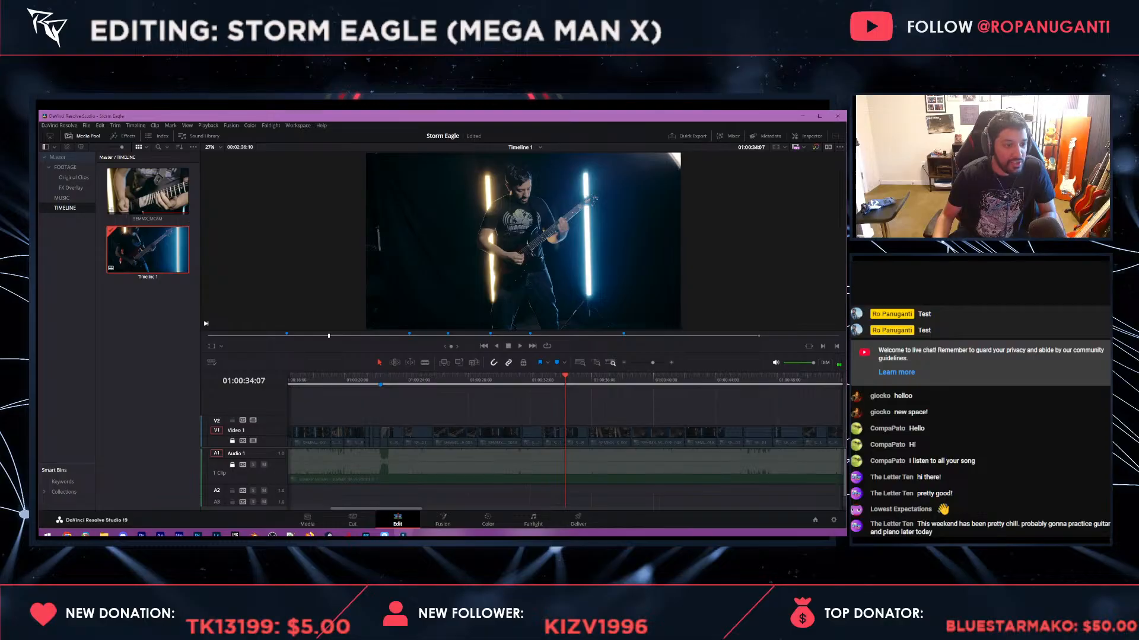
left_click(381, 384)
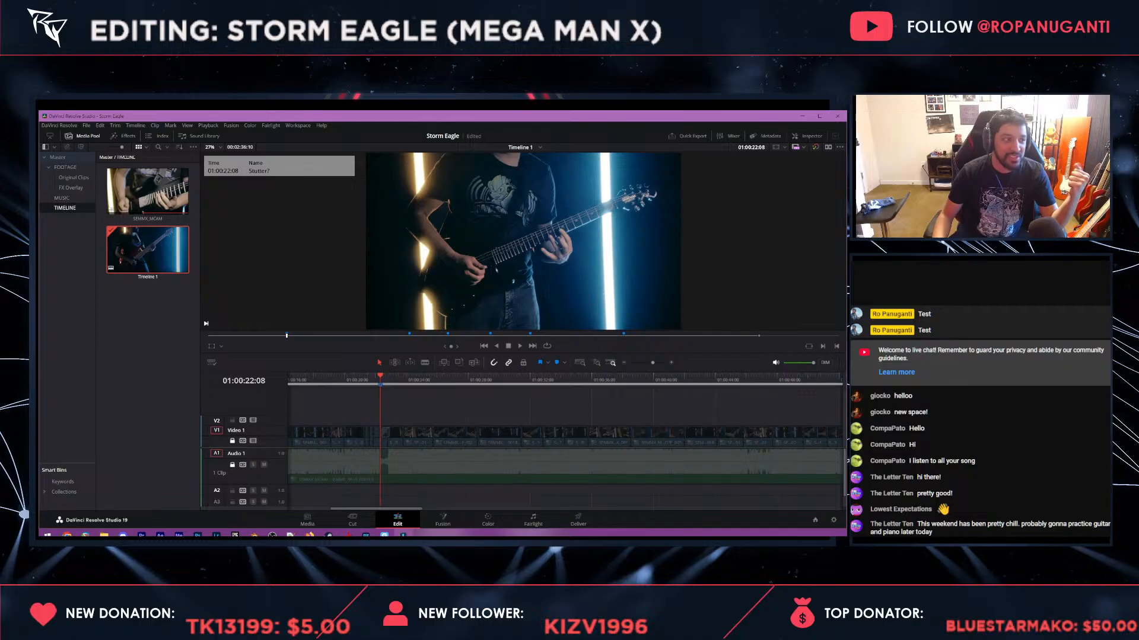
key("Up")
key("Up")
key("Up")
key("space")
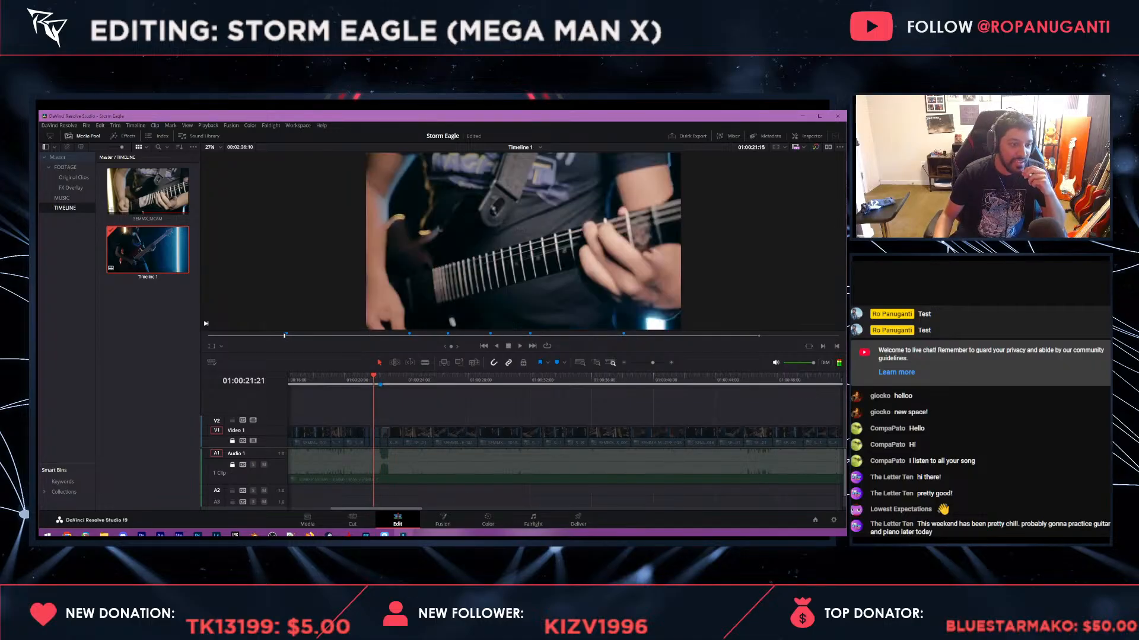
key("ctrl+equal")
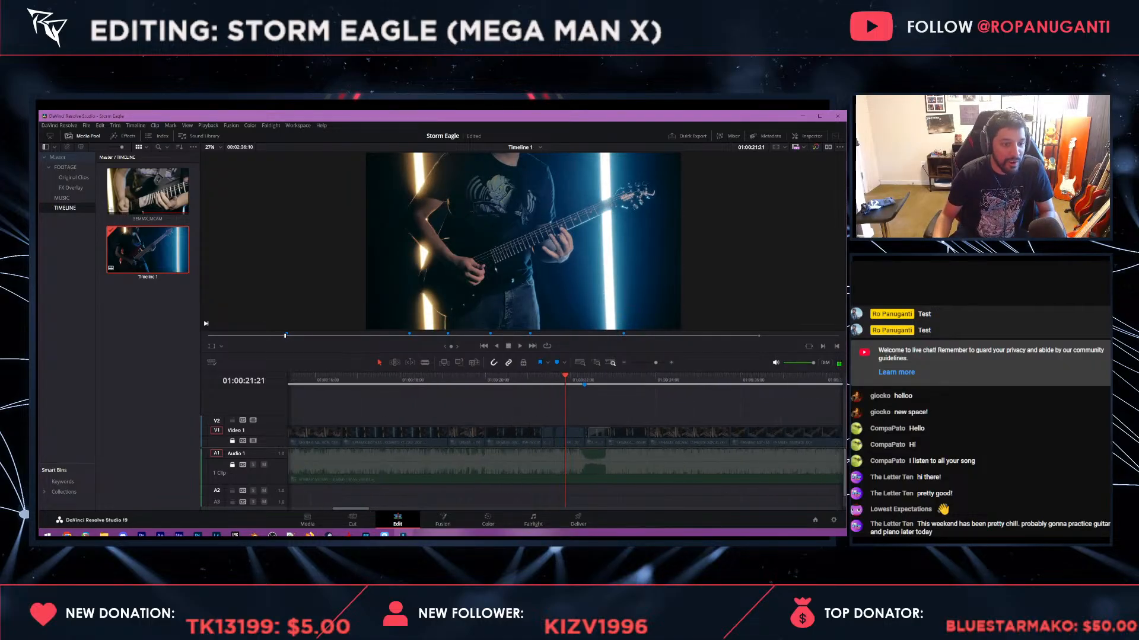
key("ctrl+minus")
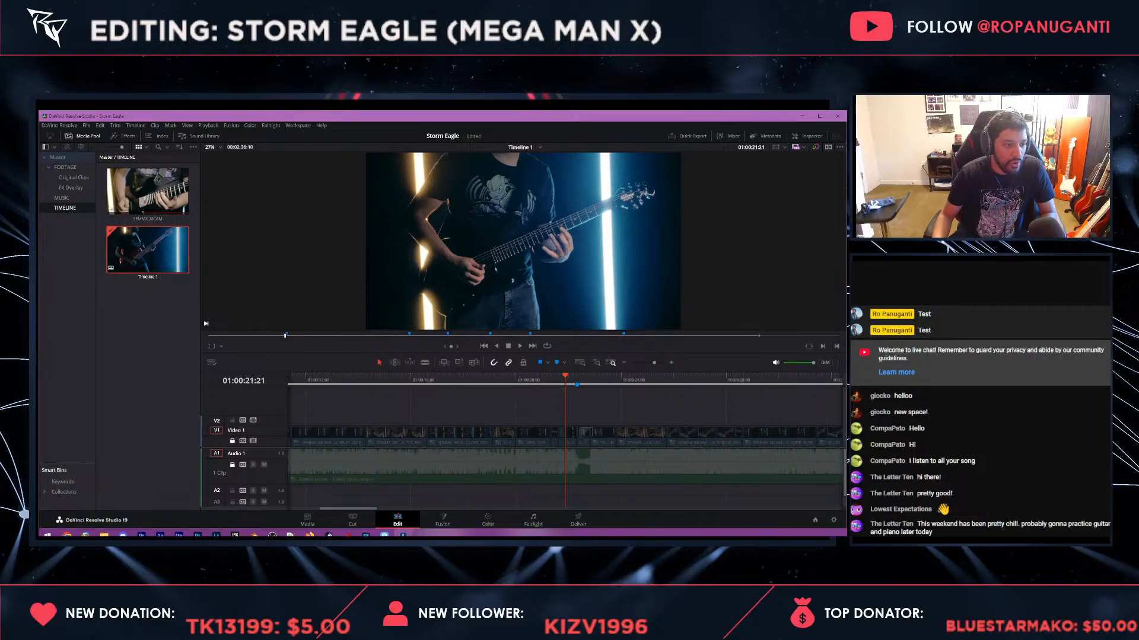
- Import the FootageCrate 4K Anamorphic Transition 7 and VHS Blue Leak clips into the FX Overlay bin
left_click(70, 188)
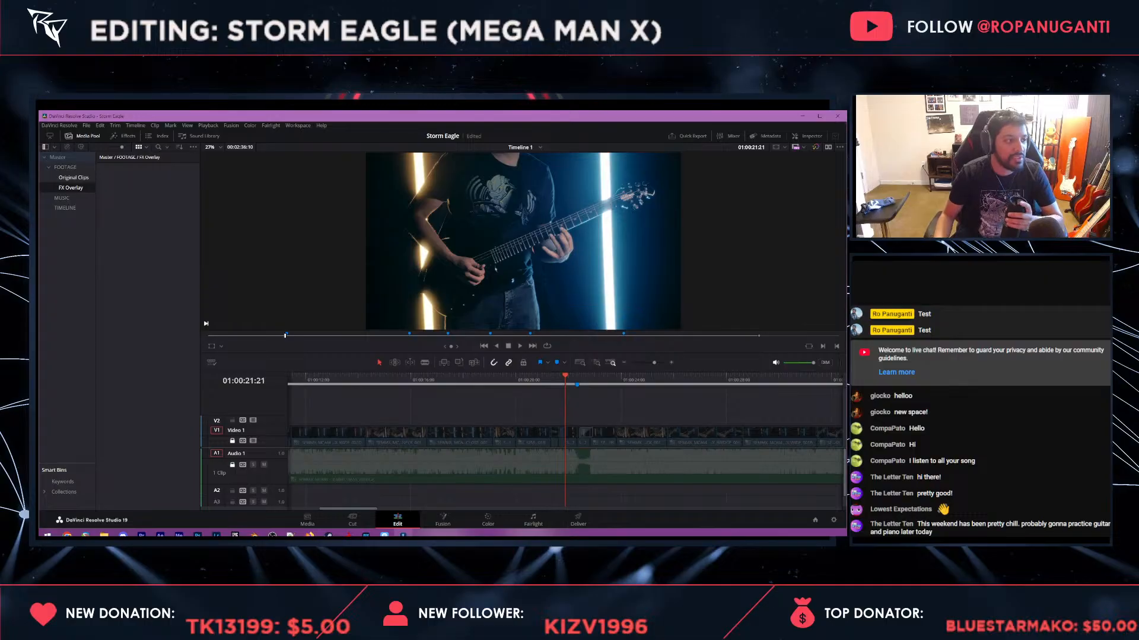
right_click(110, 249)
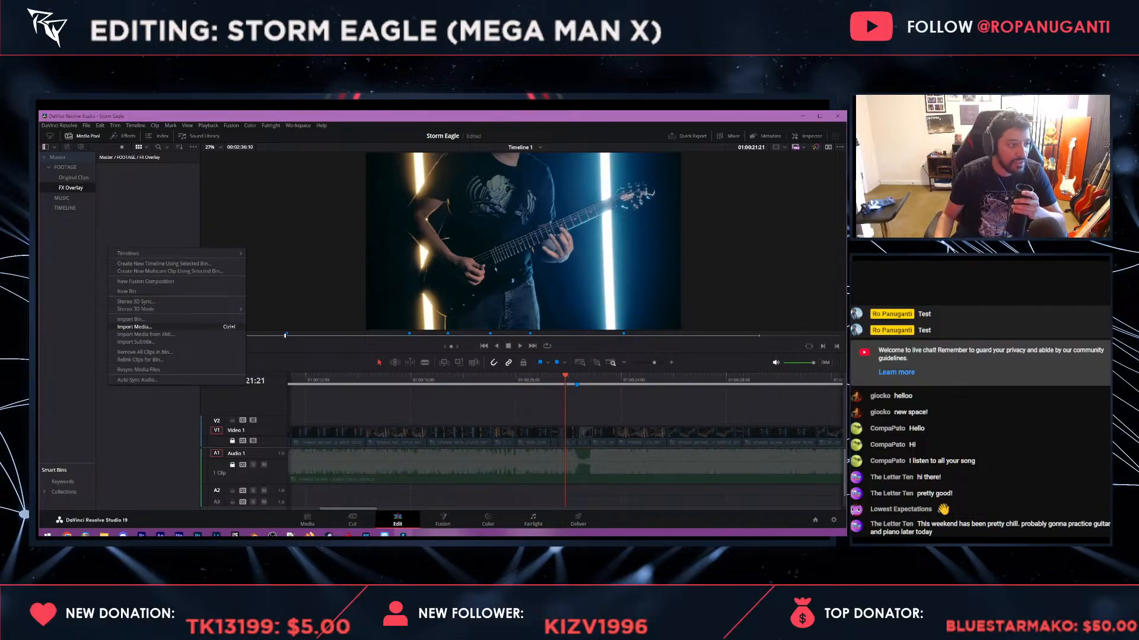
left_click(135, 327)
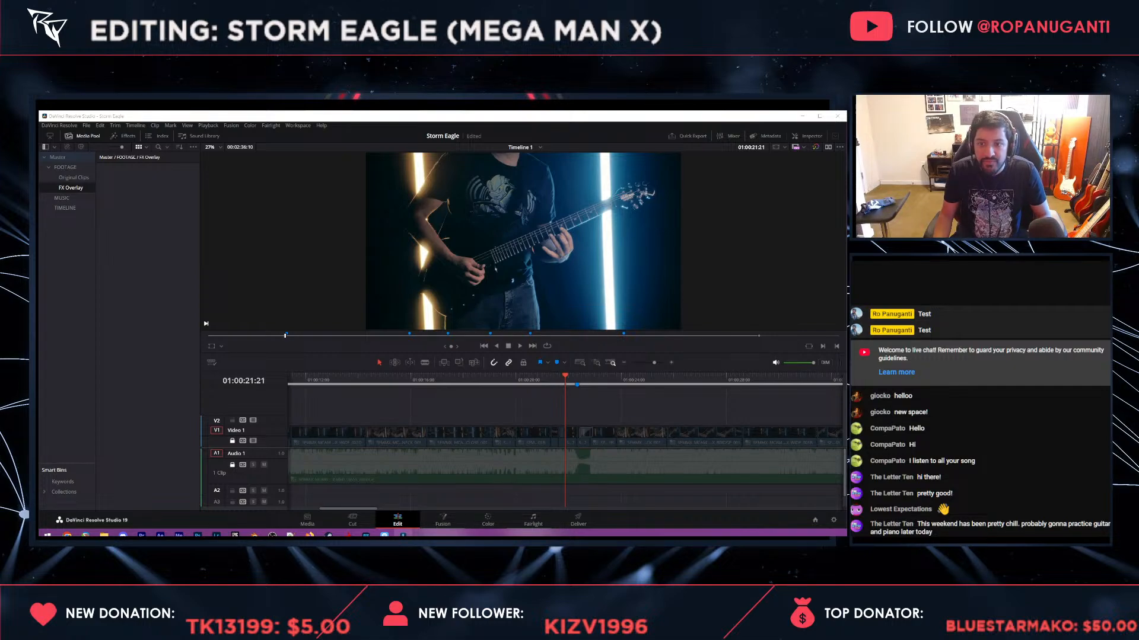
double_click(142, 249)
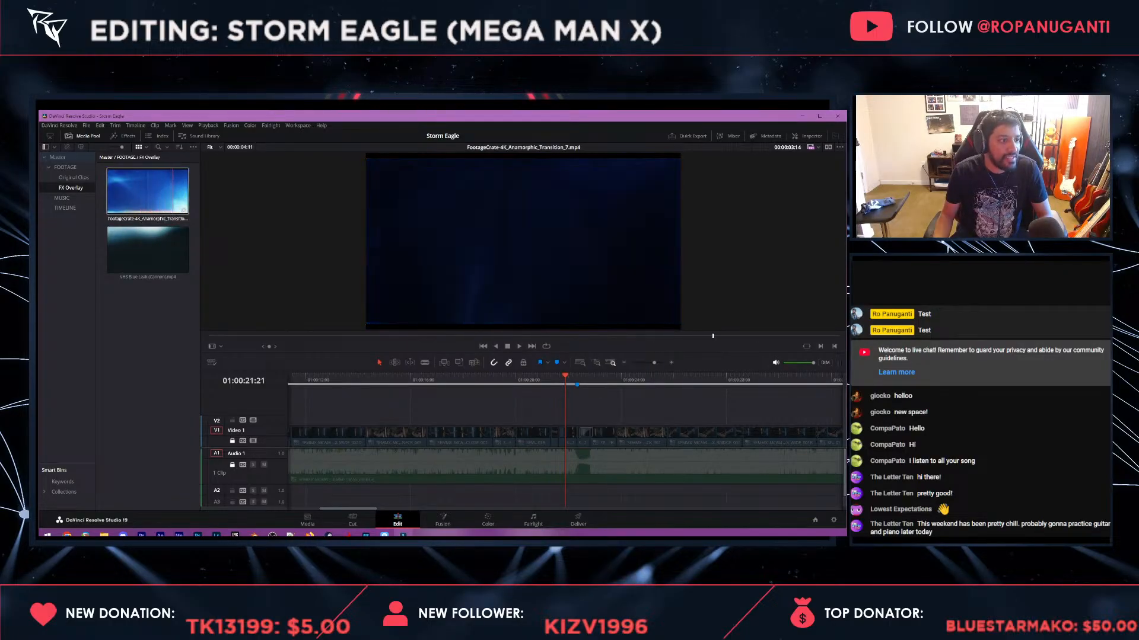
- Import the two 4K_Warm overlay clips into the FX Overlay bin
right_click(160, 317)
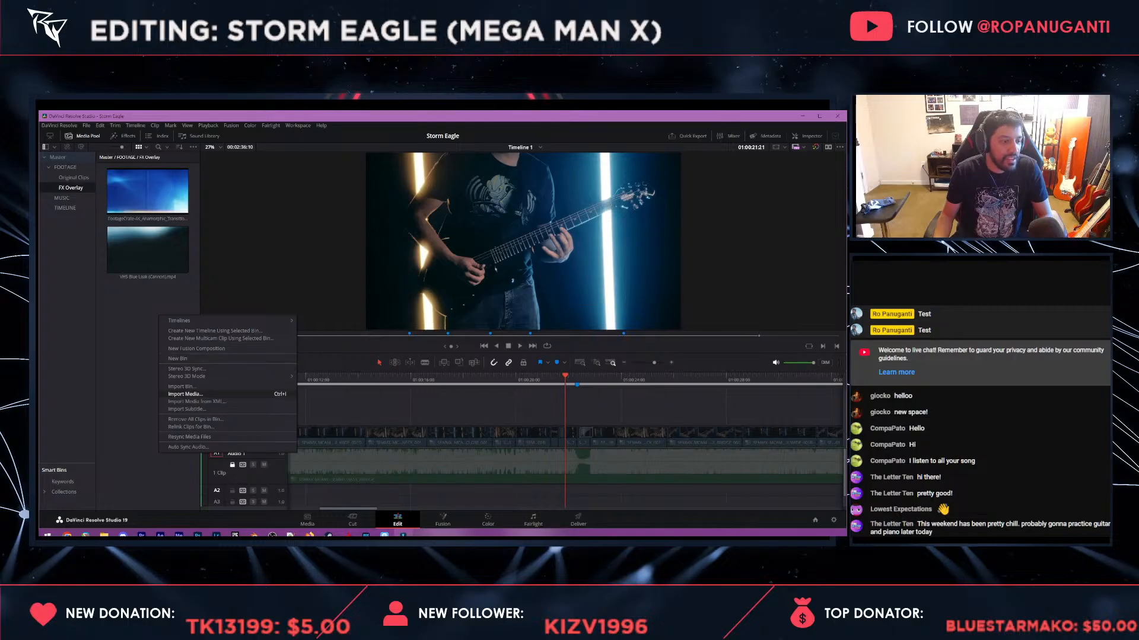
left_click(185, 394)
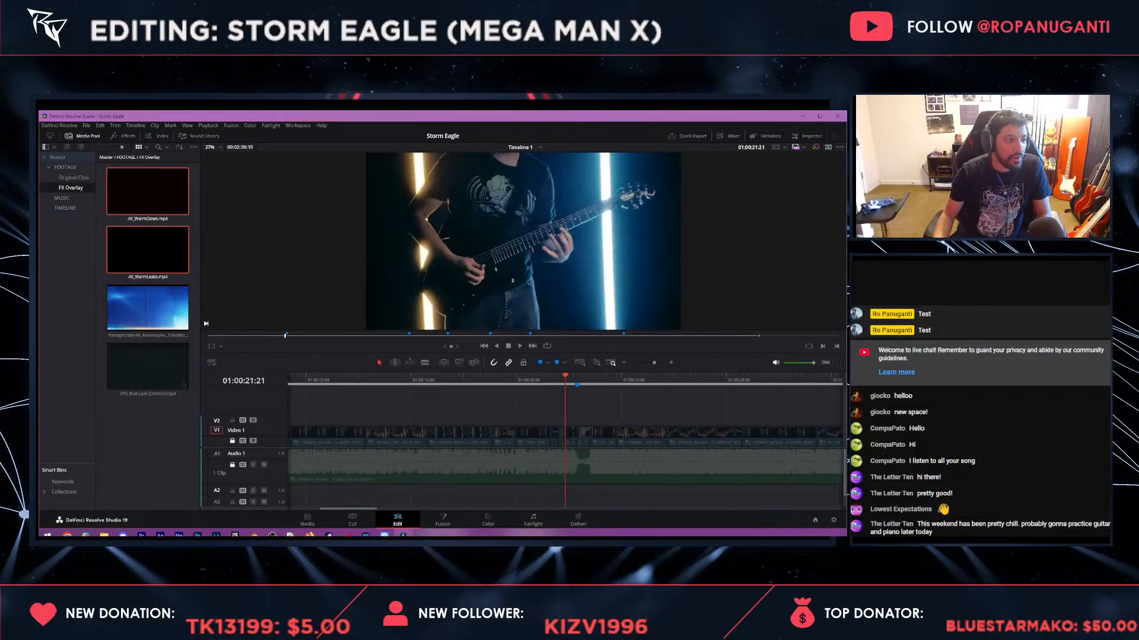
double_click(149, 249)
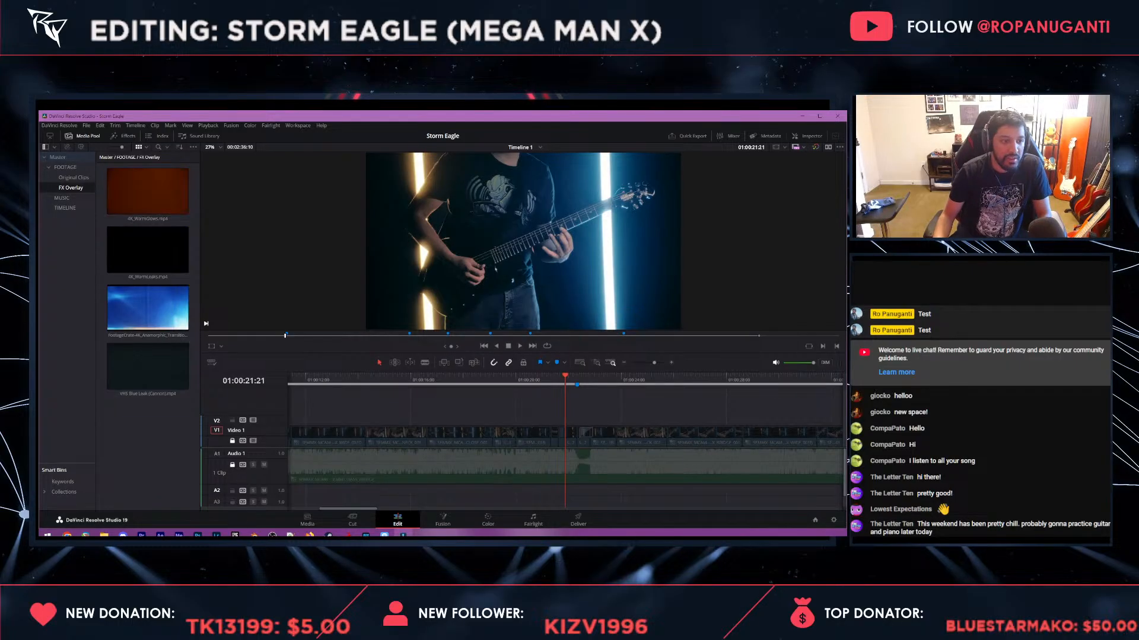
- Return to the start of Timeline 1, collapse the audio track heights and play the opening
left_click(420, 379)
key("ctrl+minus")
key("ctrl+minus")
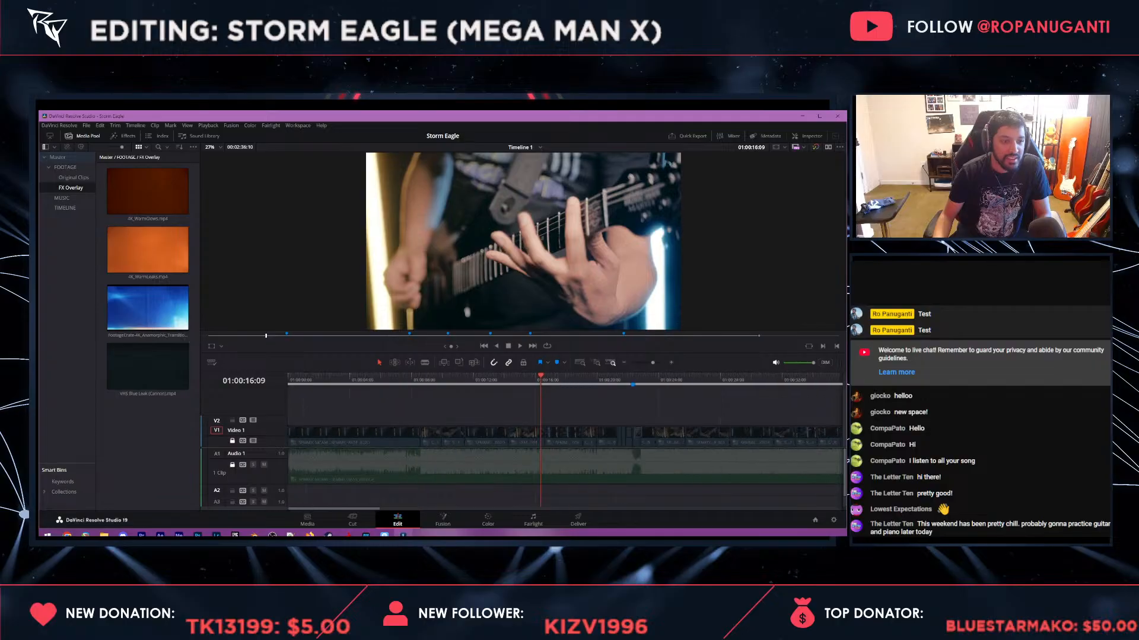
key("Home")
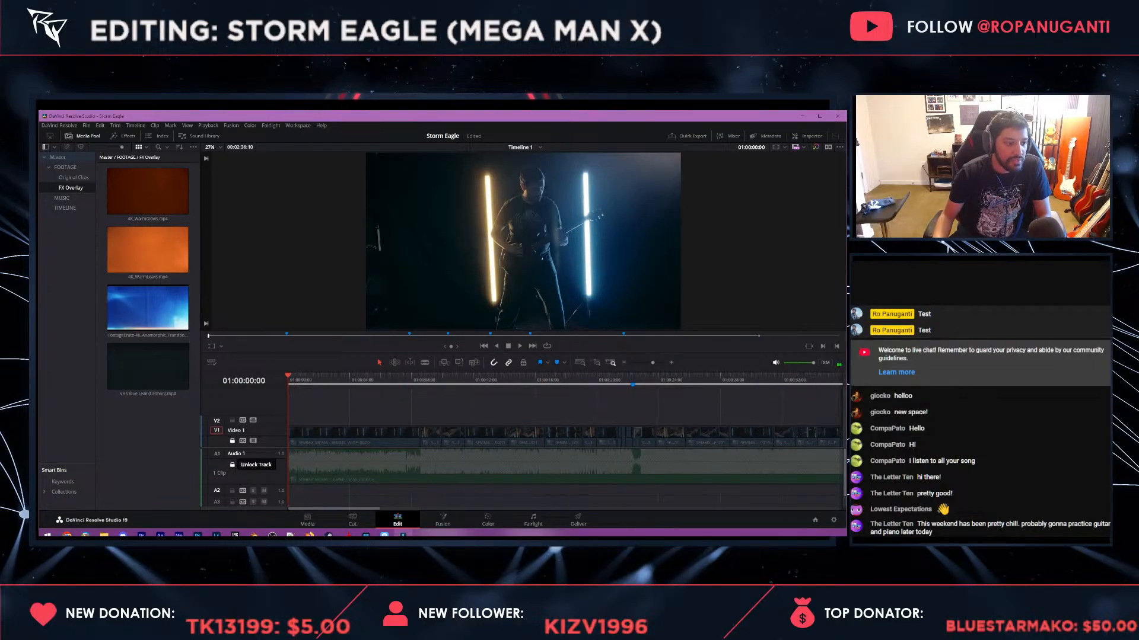
double_click(236, 456)
key("ctrl+equal")
key("ctrl+equal")
key("ctrl+equal")
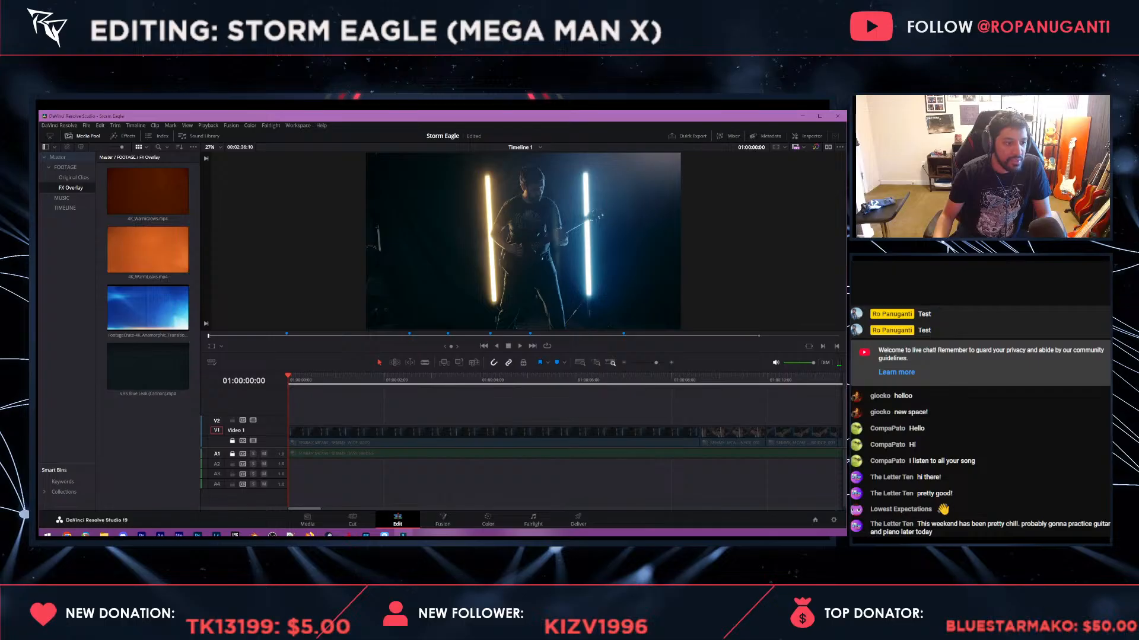
key("space")
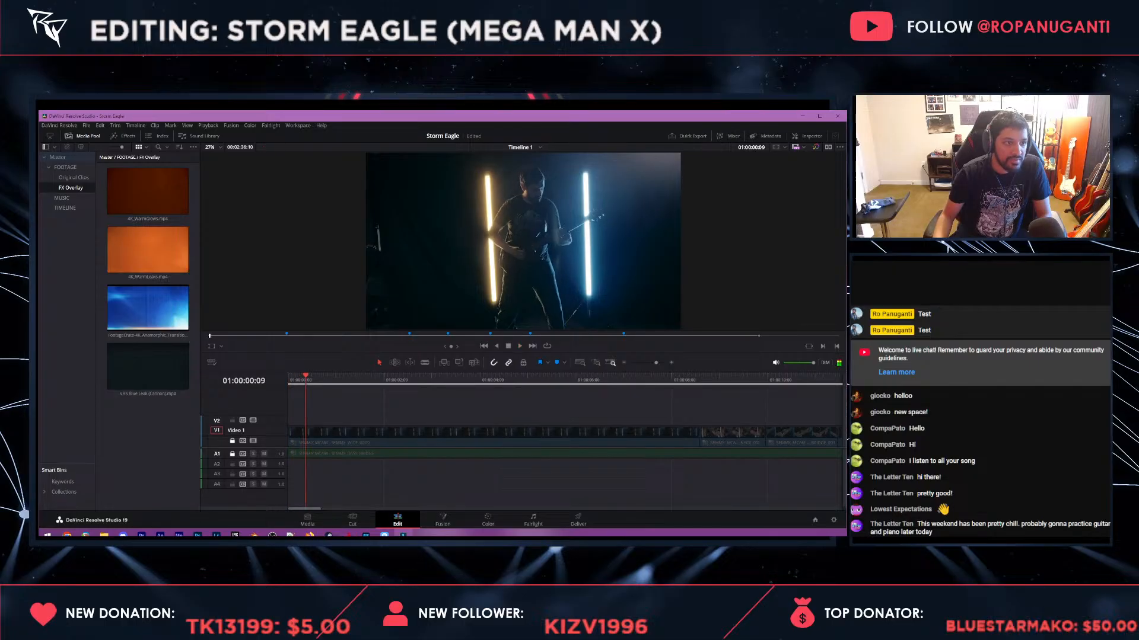
- Show the Inspector and open the SEMMX_MCAM multicam clip from the TIMELINE bin as a timeline
key("ctrl+9")
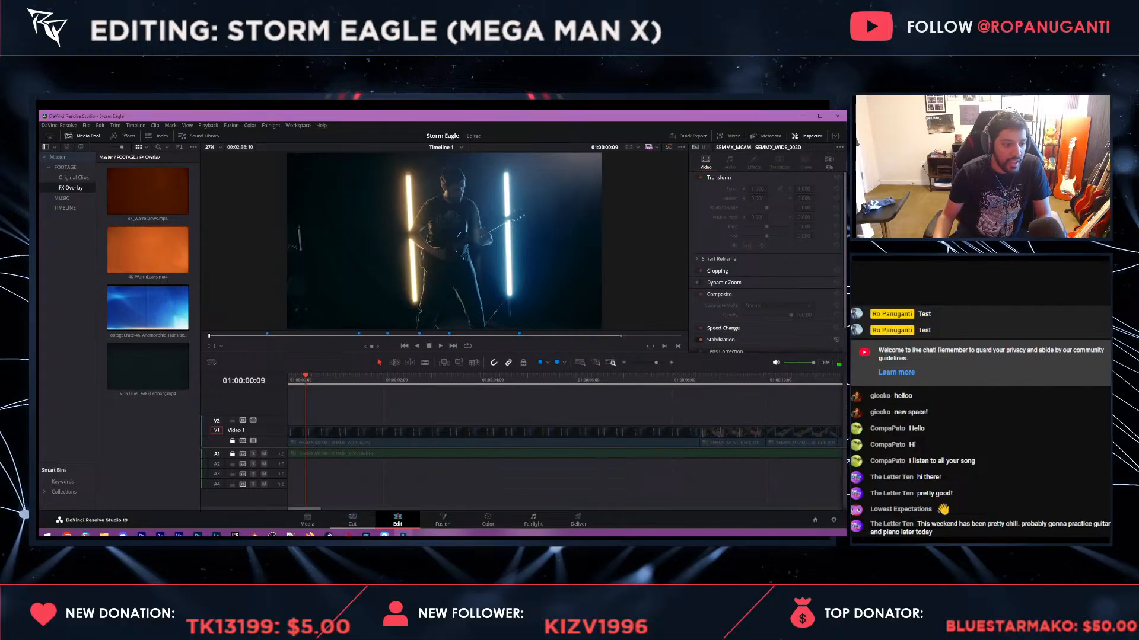
left_click(307, 520)
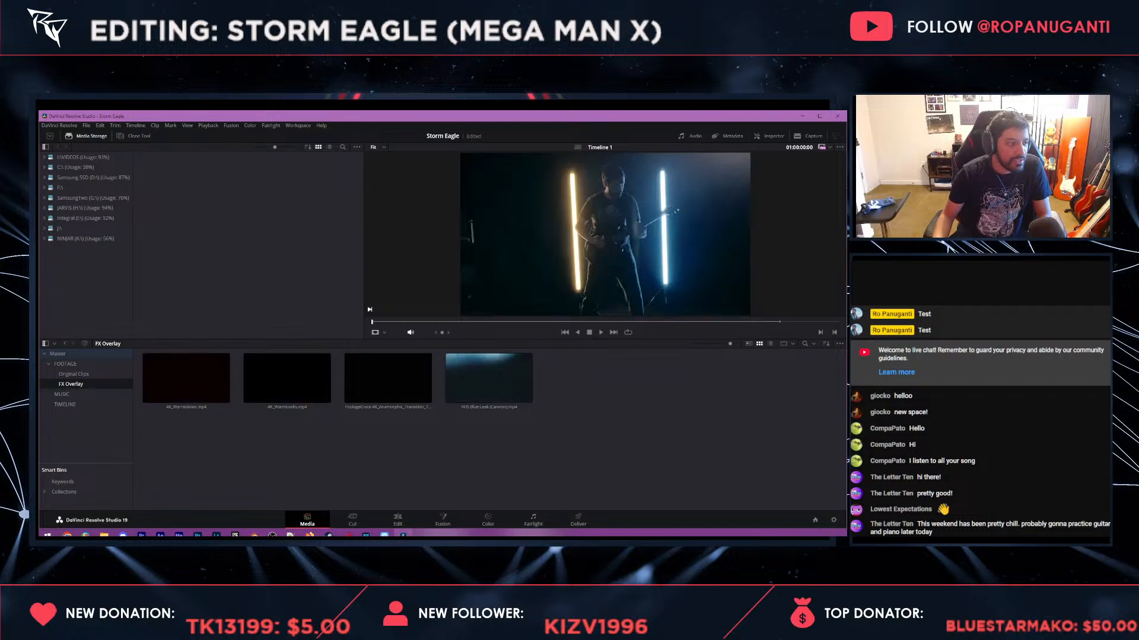
left_click(62, 394)
left_click(65, 404)
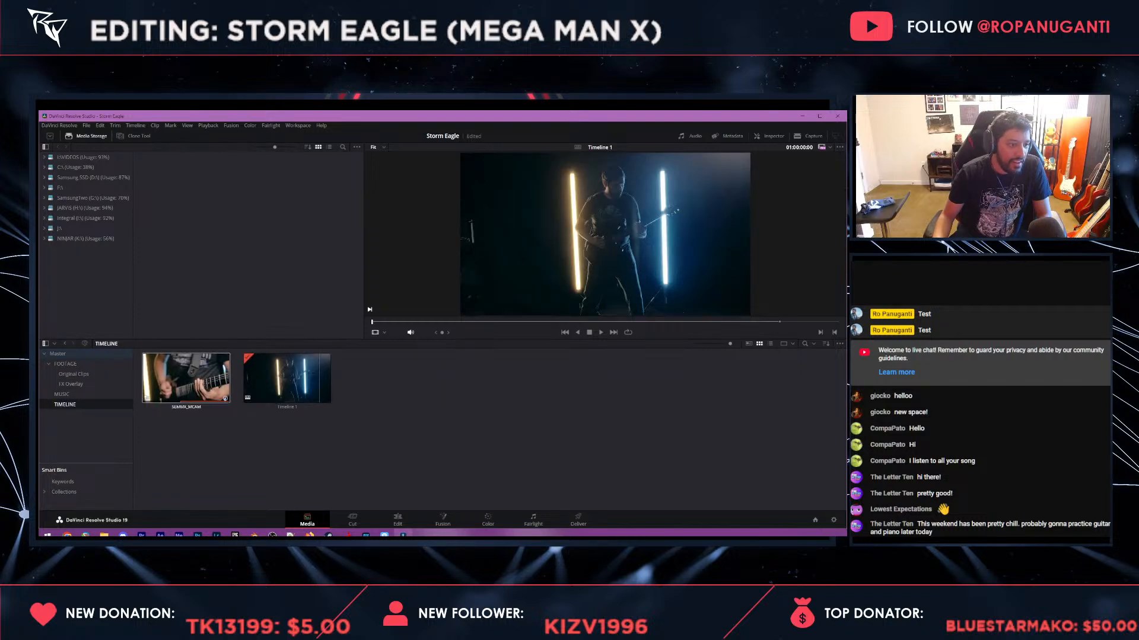
right_click(174, 382)
left_click(202, 397)
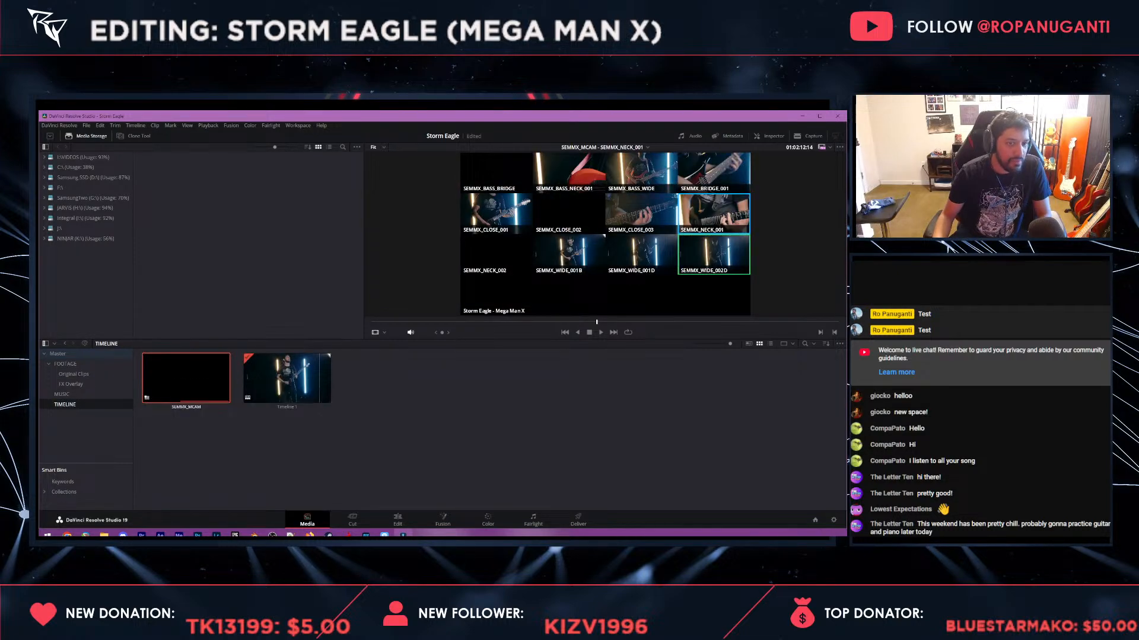
scroll(566, 439, "up", 3)
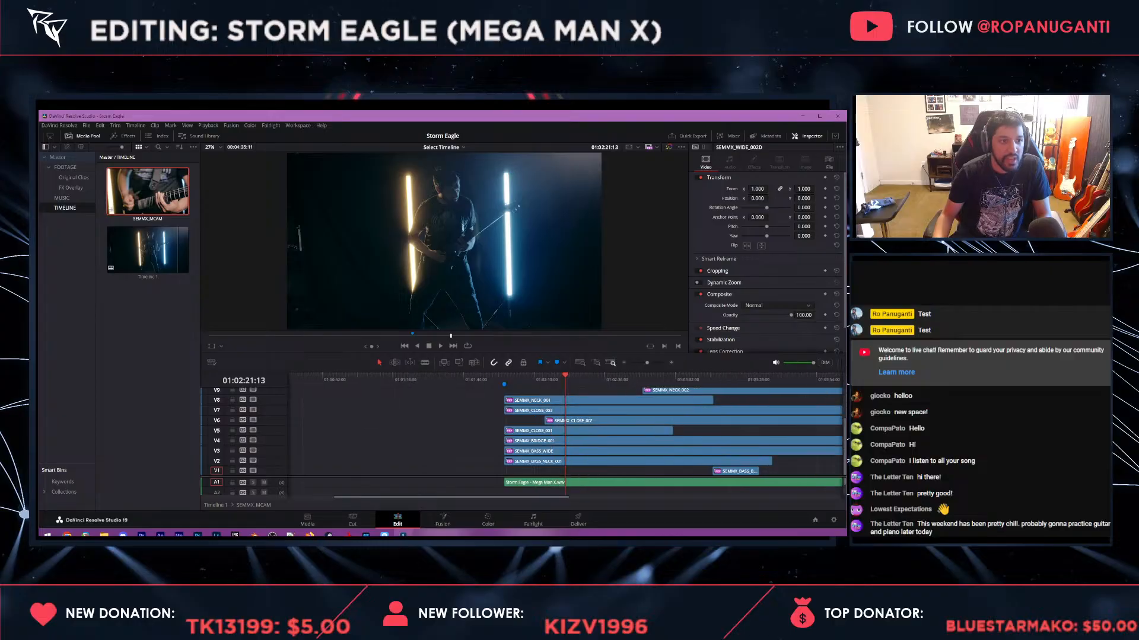
- Try enlarging the SEMMX_WIDE_002D clip to a zoom of 1.090, undo the change and save the project
scroll(444, 241, "up", 2)
scroll(444, 242, "up", 4)
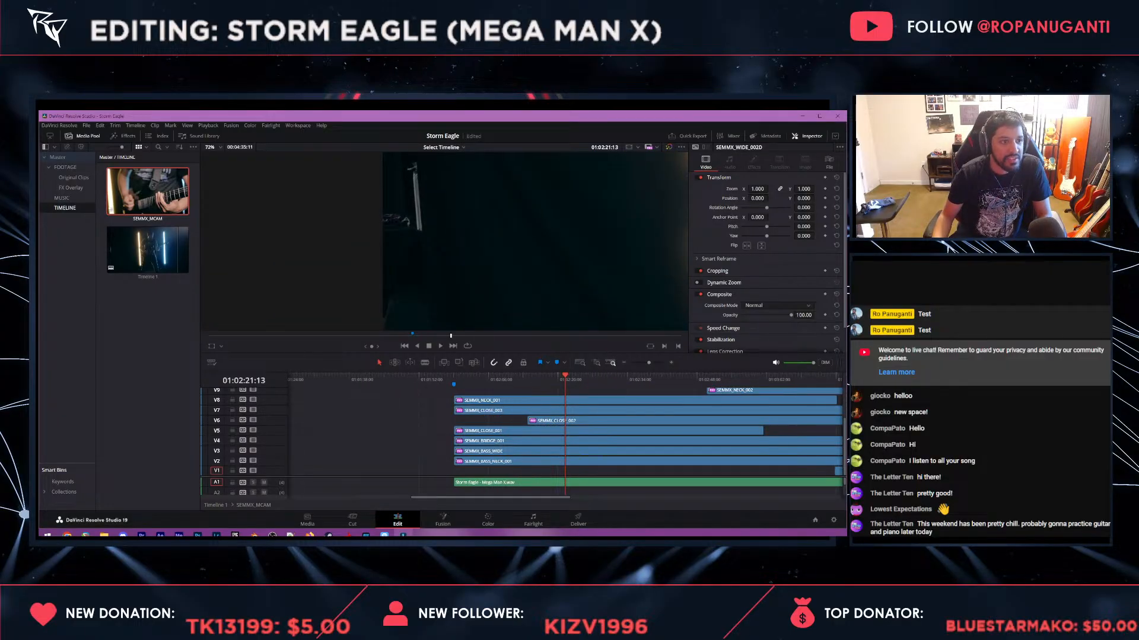
scroll(444, 241, "down", 6)
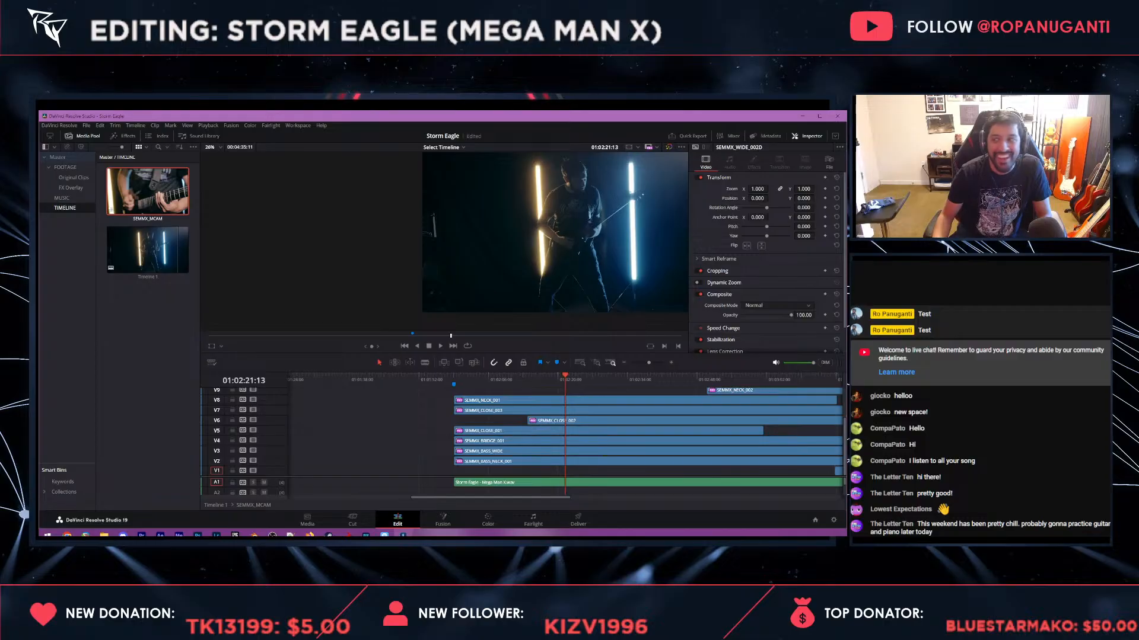
left_click_drag(571, 228, 466, 233)
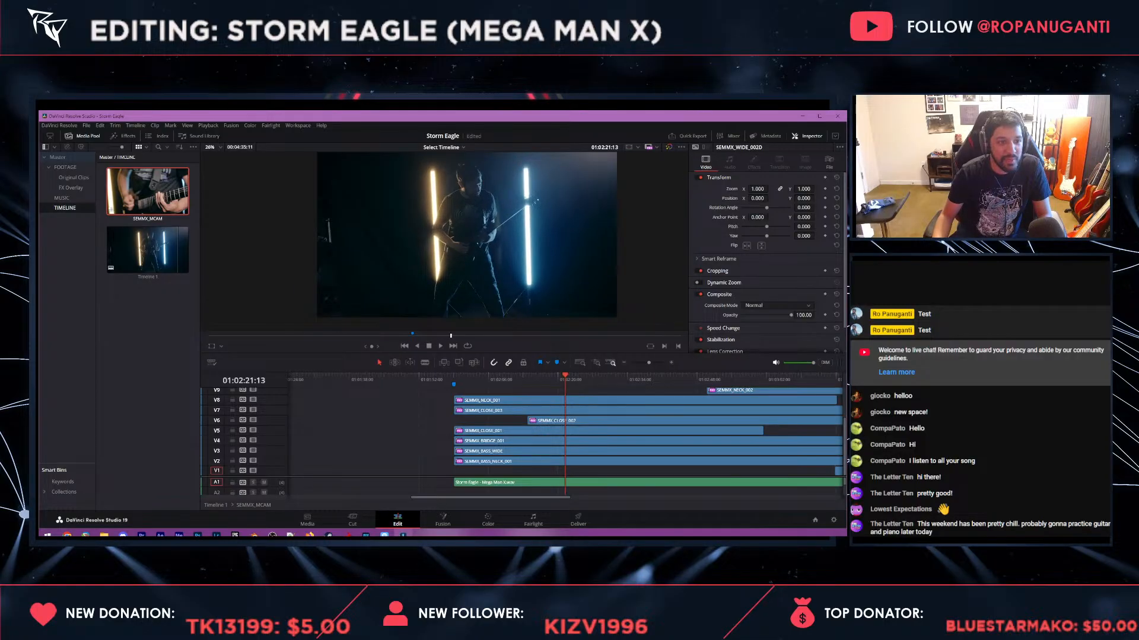
scroll(647, 429, "up", 2)
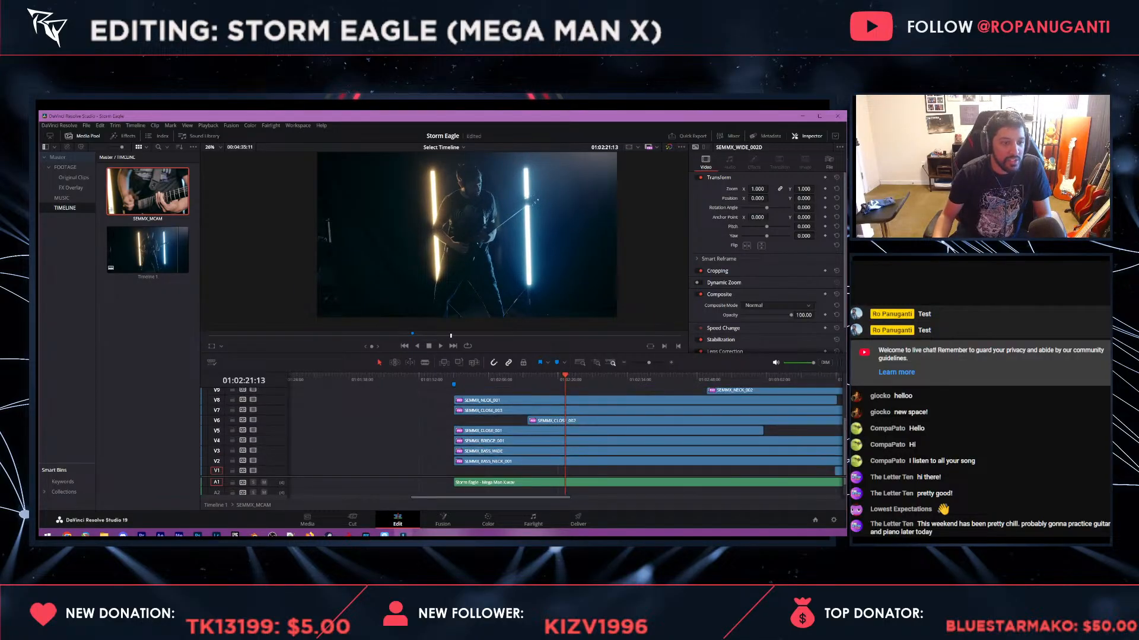
scroll(646, 430, "up", 2)
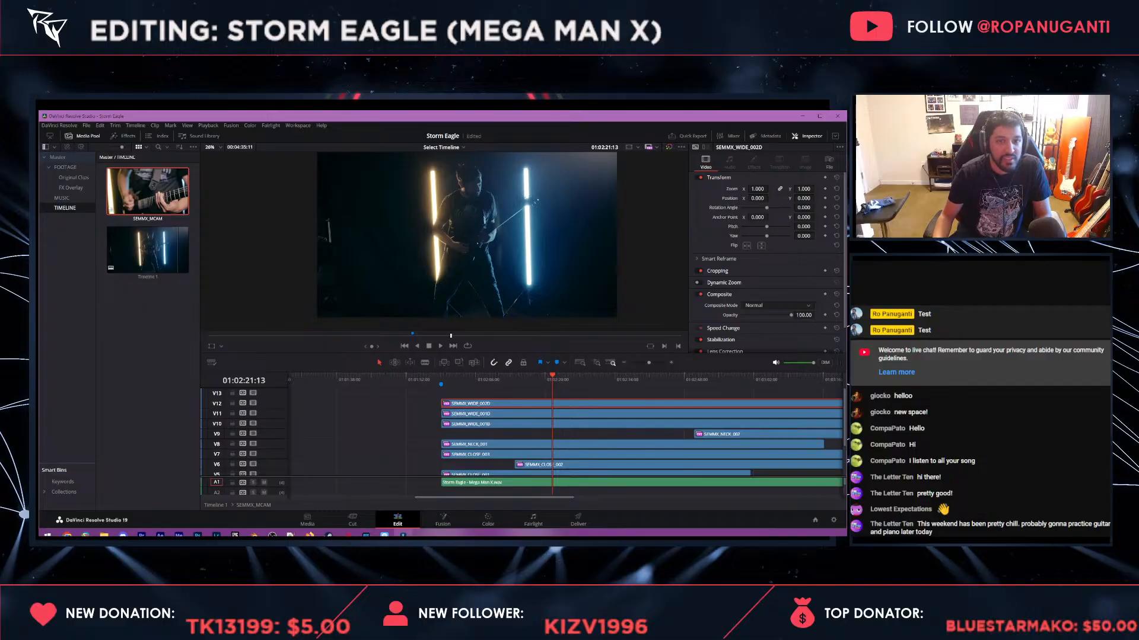
mouse_move(770, 188)
left_mouse_down()
mouse_move(798, 188)
mouse_move(769, 189)
left_mouse_up()
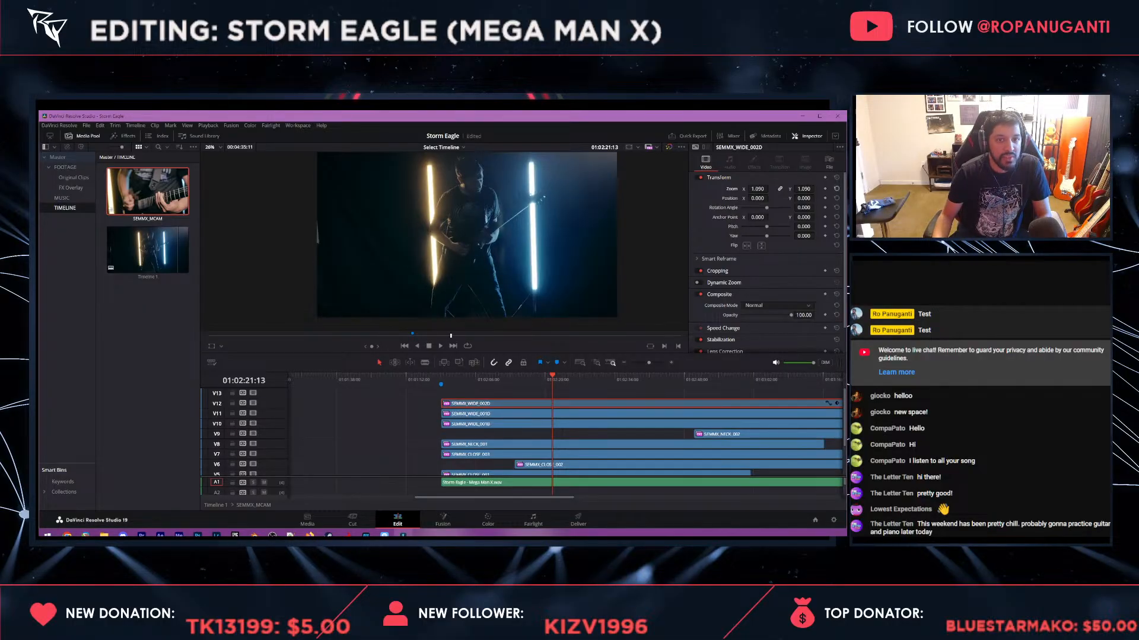
key("ctrl+s")
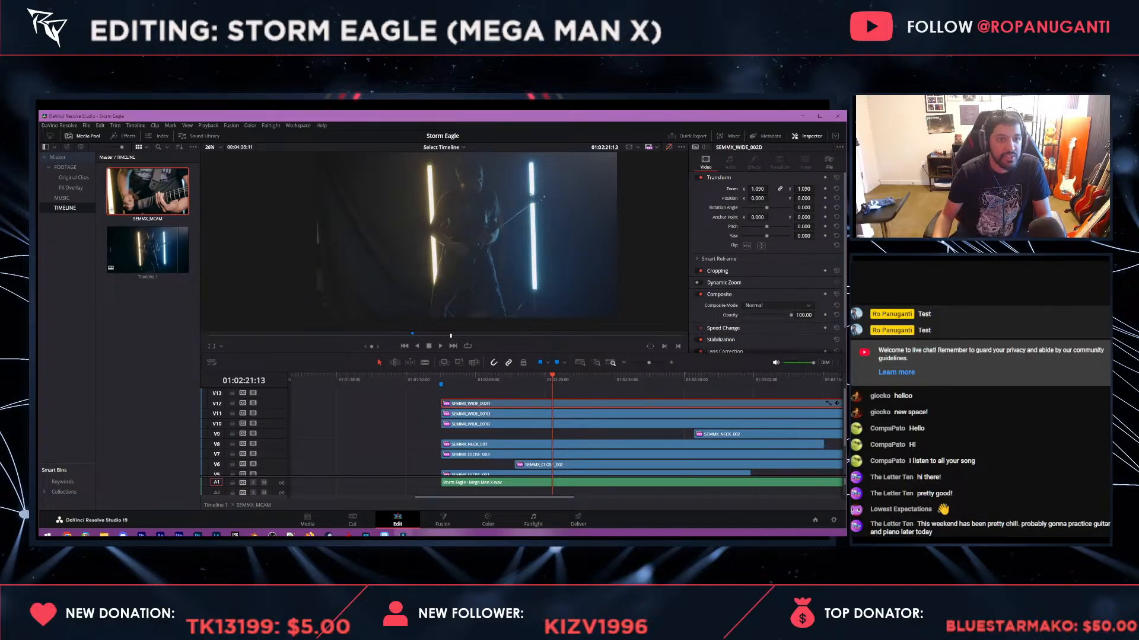
key("ctrl+z")
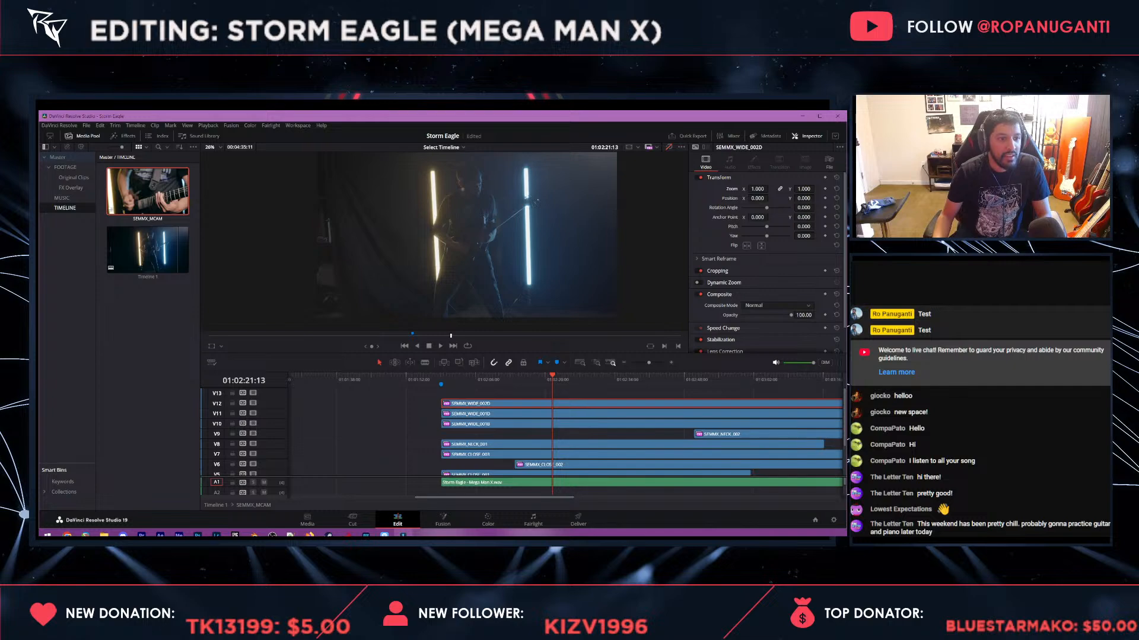
key("ctrl+s")
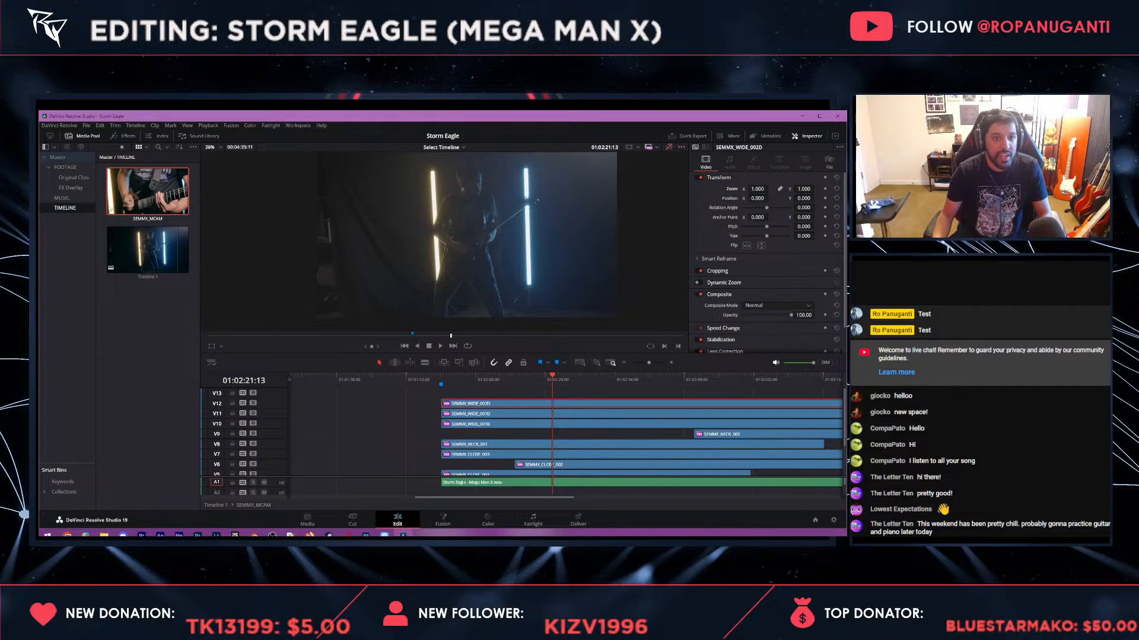
- Overlay the 1.33 frame with the center safe area guide on the viewer, trying the title and action guides too
left_click(628, 147)
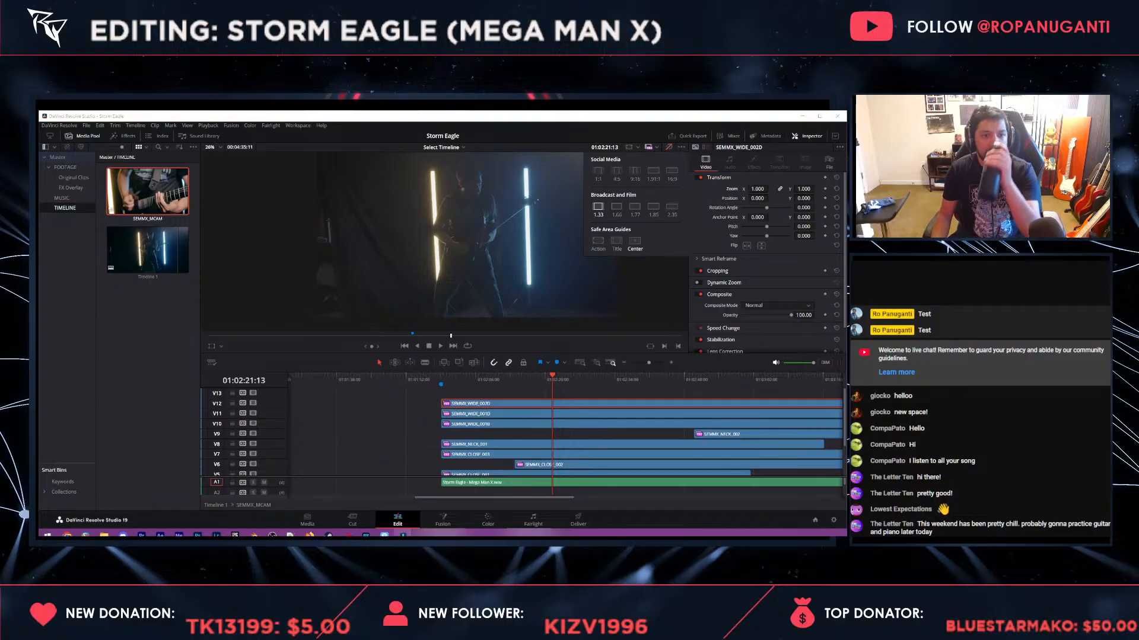
left_click(635, 241)
left_click(616, 242)
left_click(598, 240)
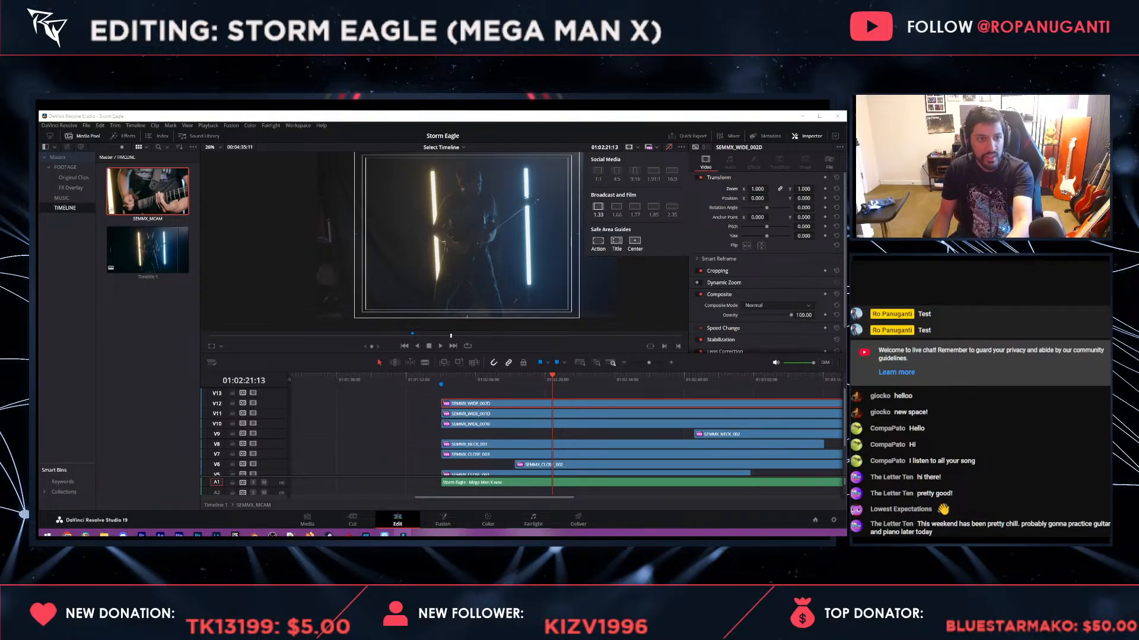
left_click(598, 240)
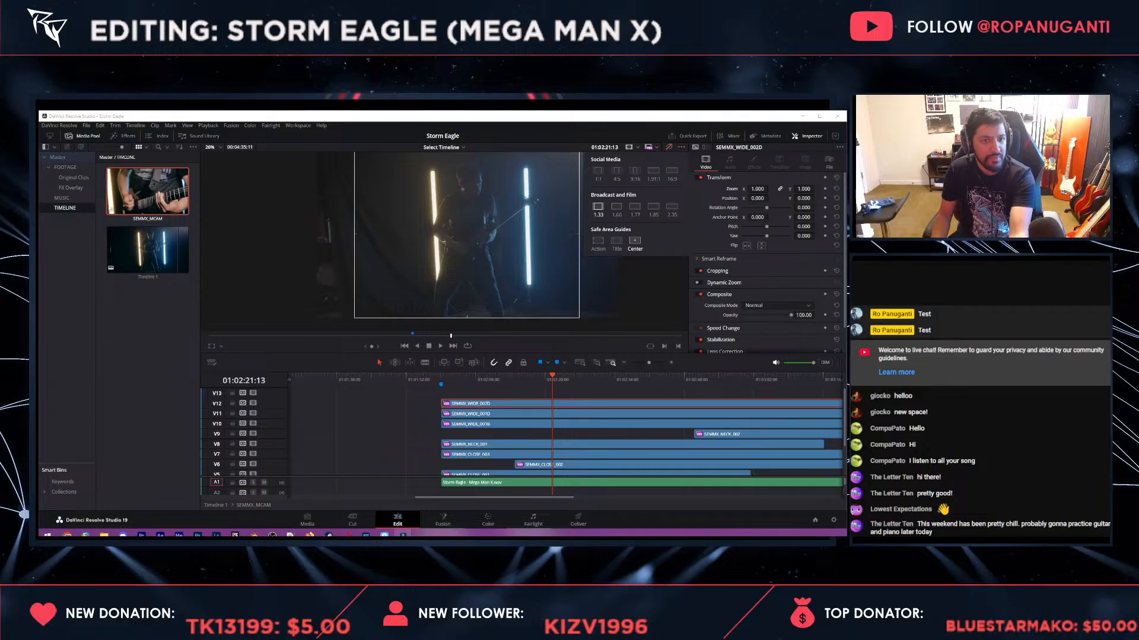
scroll(444, 242, "down", 2)
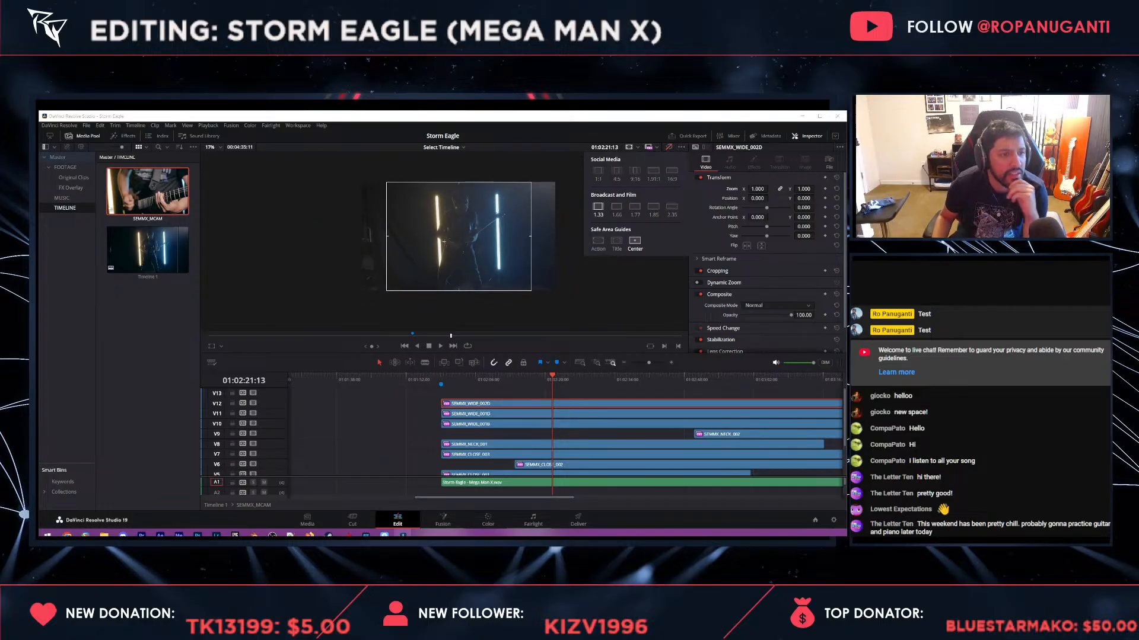
left_click(443, 242)
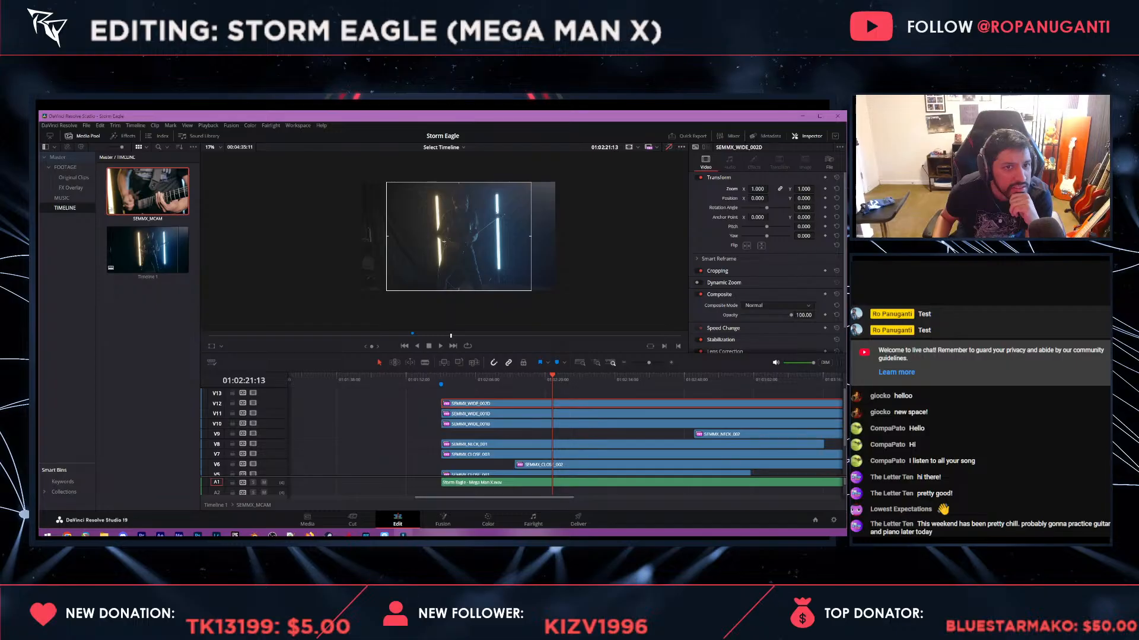
- Add the 16:9 and 1.85 frame guides to the viewer with the title safe area, trying the 2.35 frame as well
left_click(637, 148)
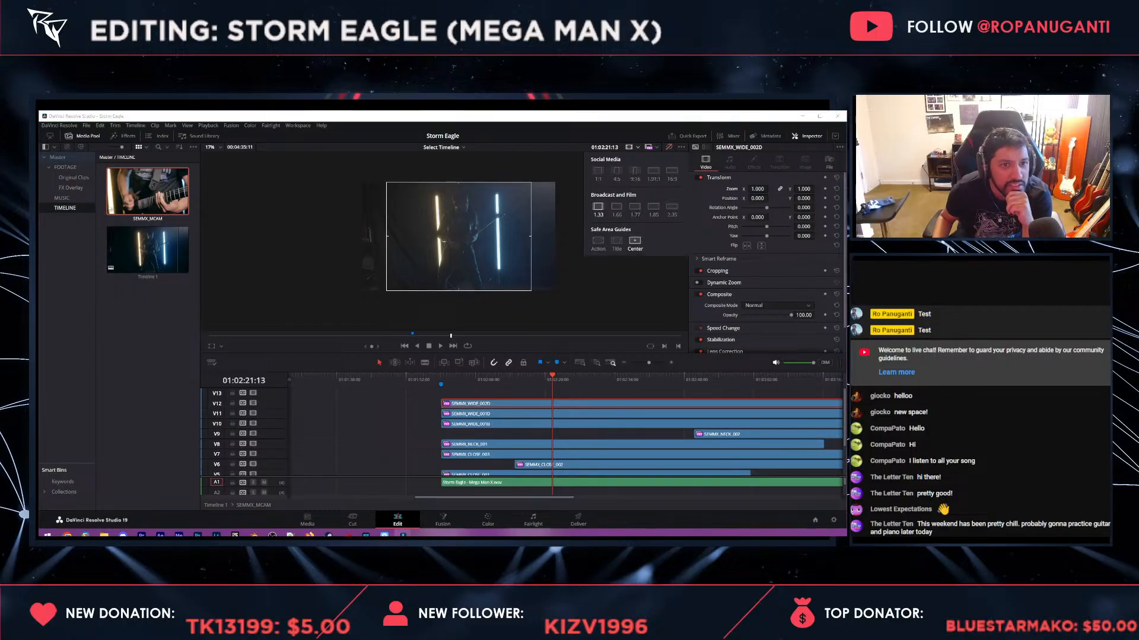
left_click(671, 172)
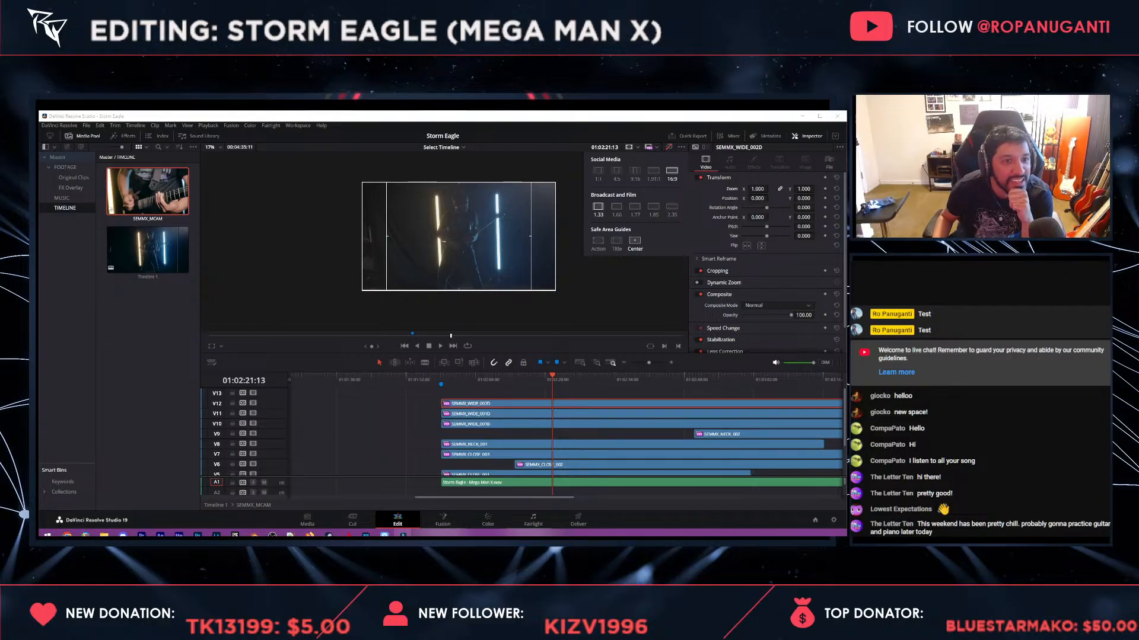
left_click(617, 241)
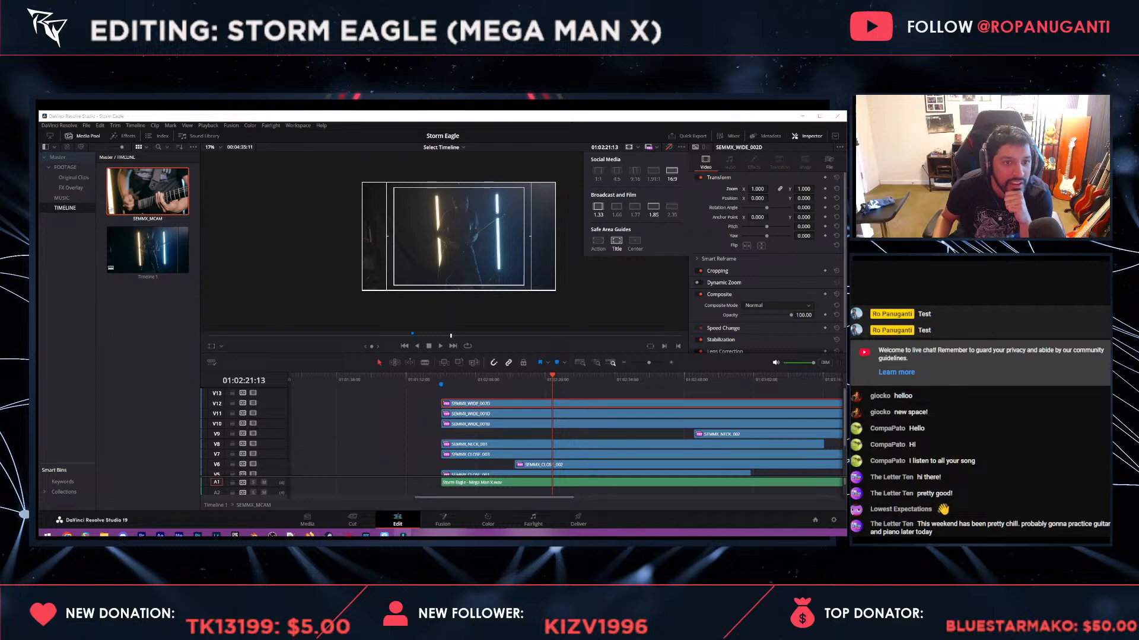
left_click(671, 206)
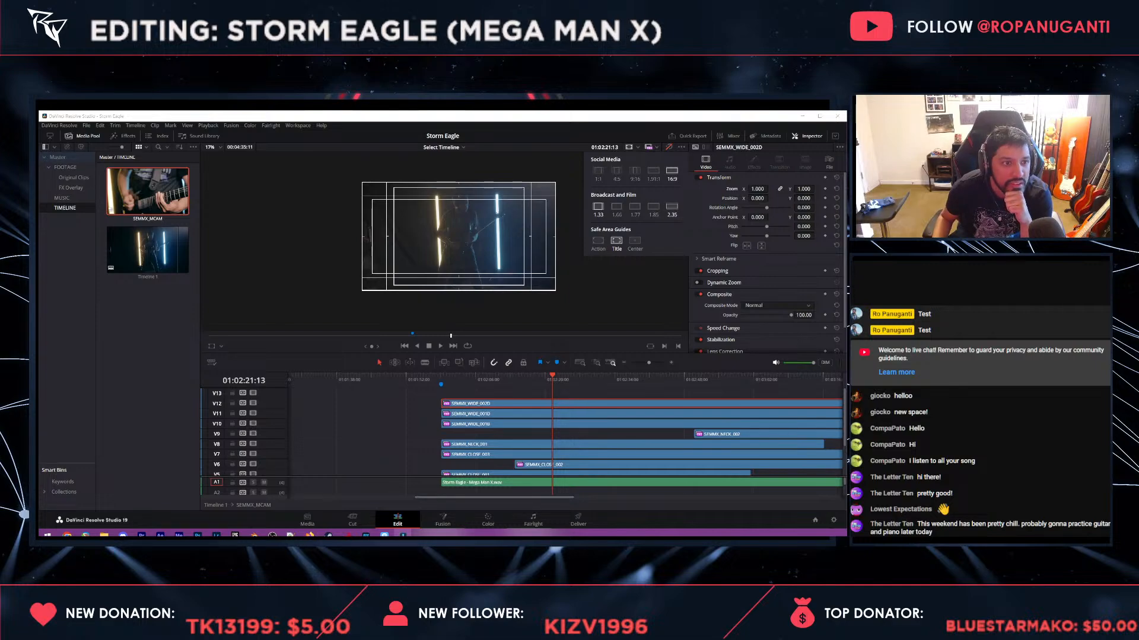
left_click(671, 207)
left_click(653, 207)
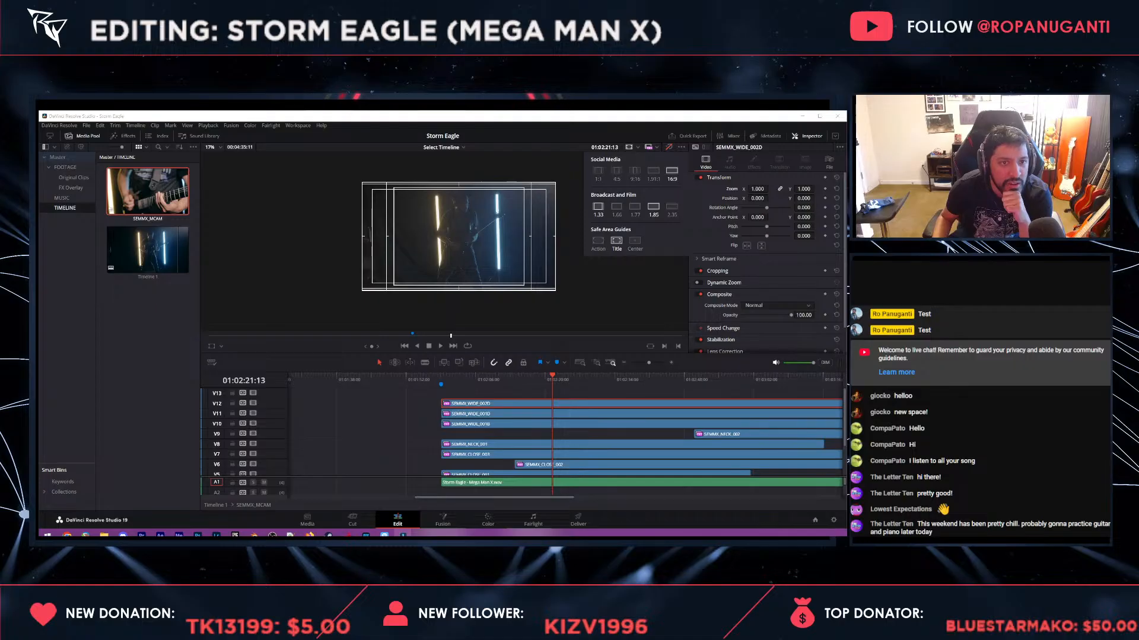
- Set the SEMMX_WIDE_002D clip's position X to -185, rotation angle to -2.300 and zoom to 1.130, hide the guides and compare with track V12 disabled
left_click_drag(803, 208, 700, 198)
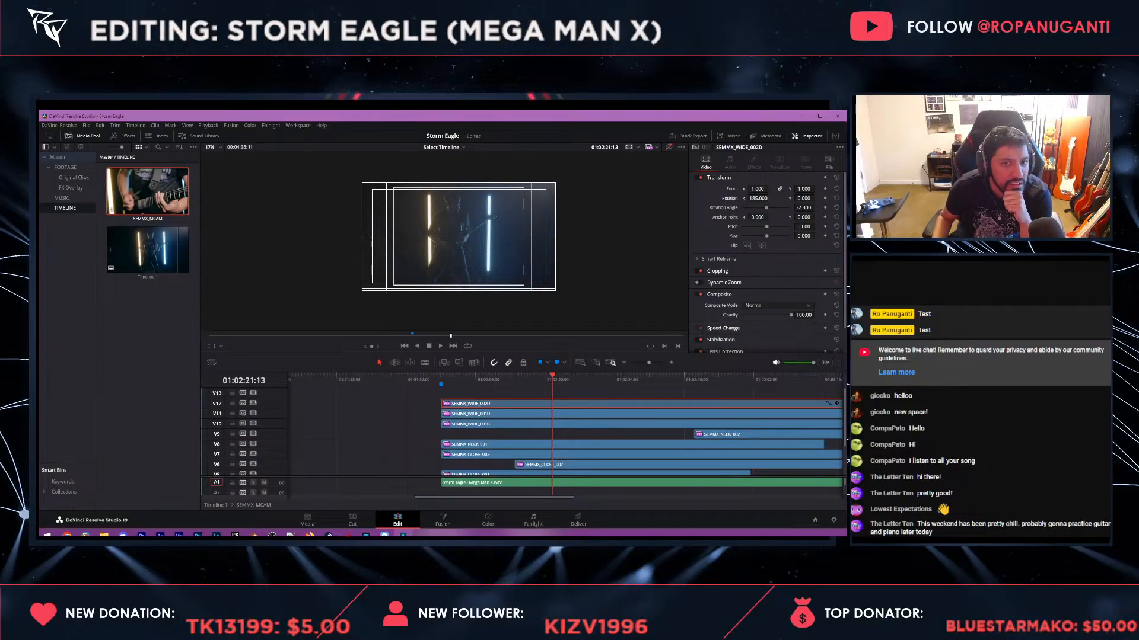
left_click(629, 147)
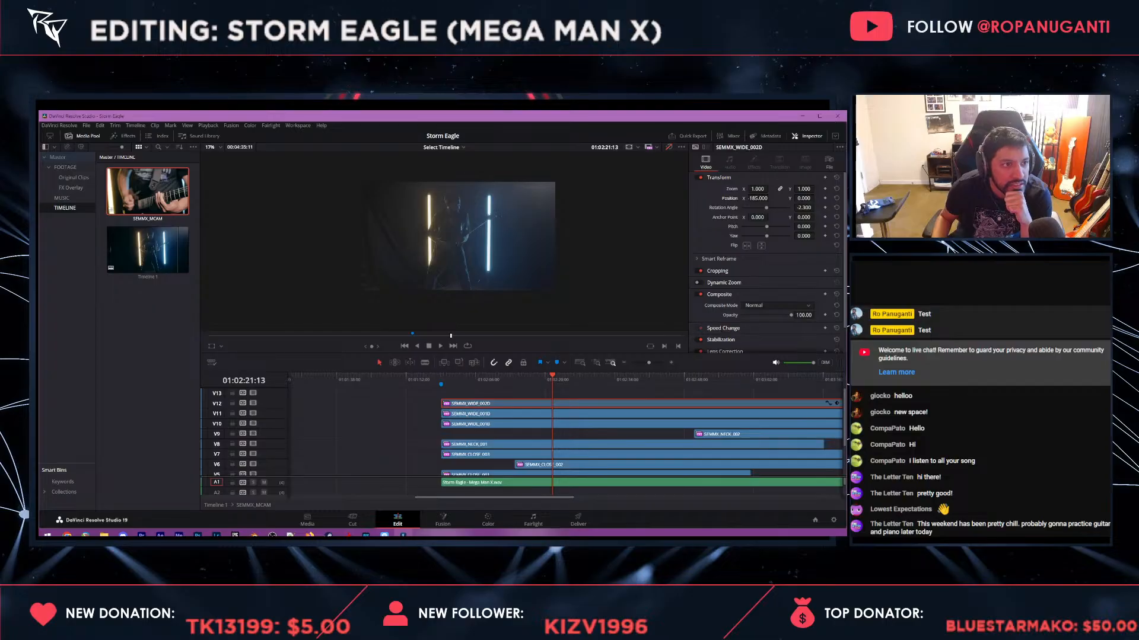
left_click_drag(757, 188, 785, 189)
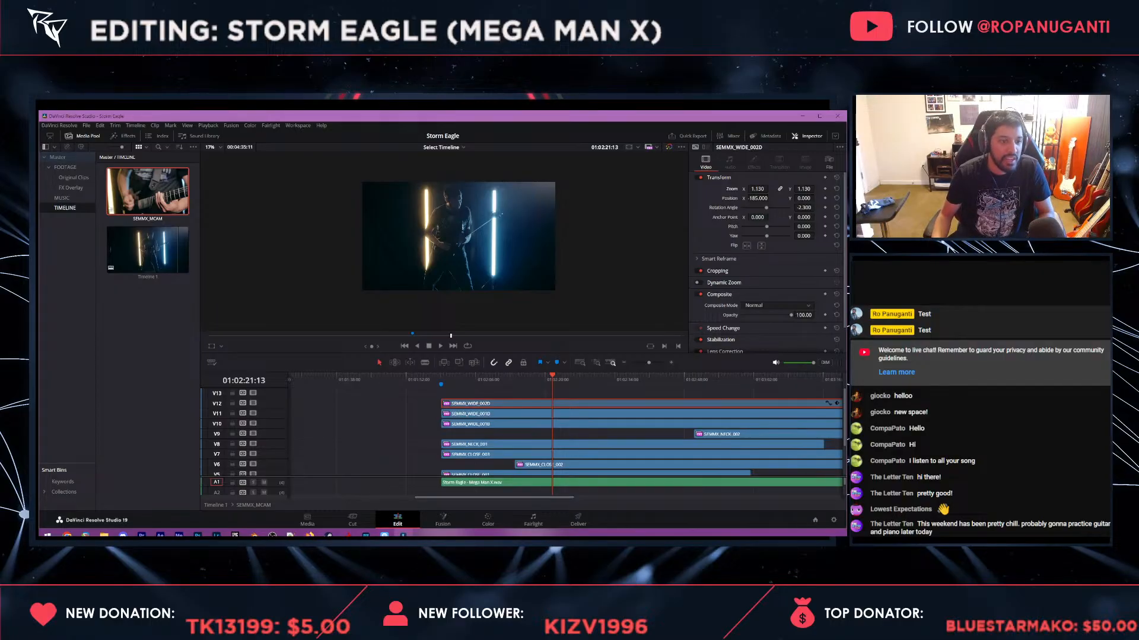
left_click(253, 403)
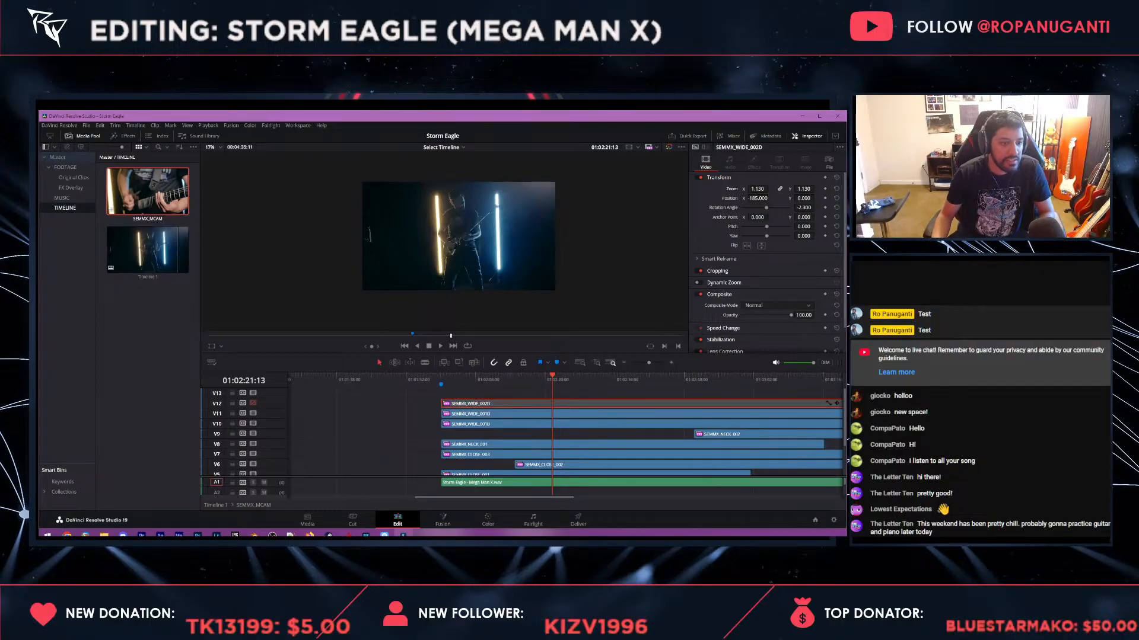
left_click(252, 403)
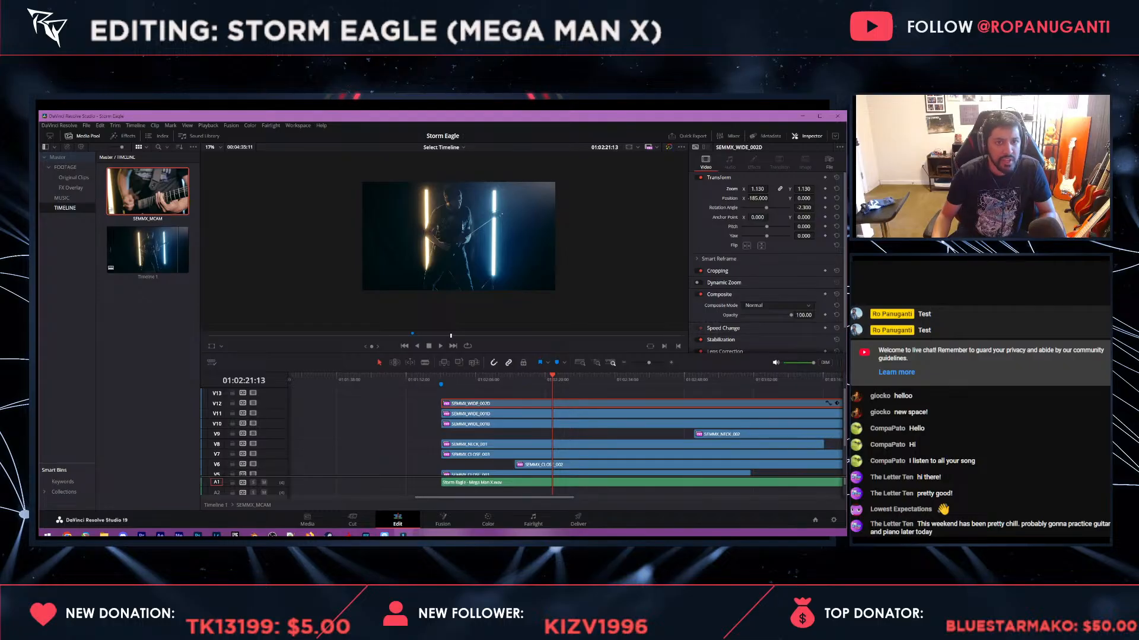
- Find the clip copy and attribute commands and copy the adjusted SEMMX_WIDE_002D clip on track V12
right_click(712, 163)
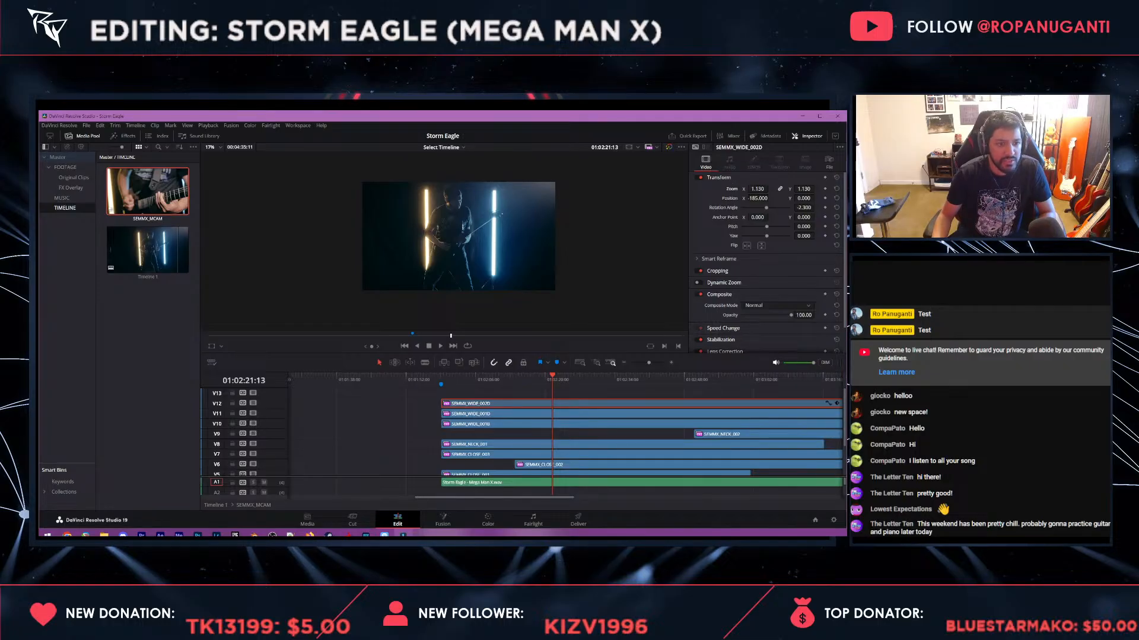
right_click(545, 403)
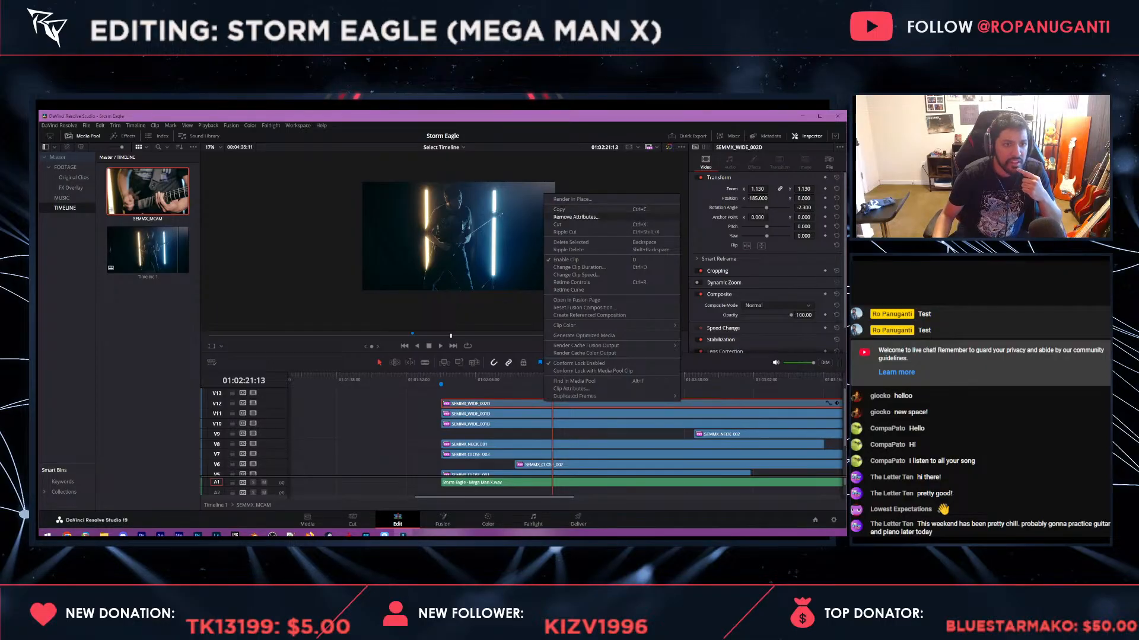
left_click(100, 125)
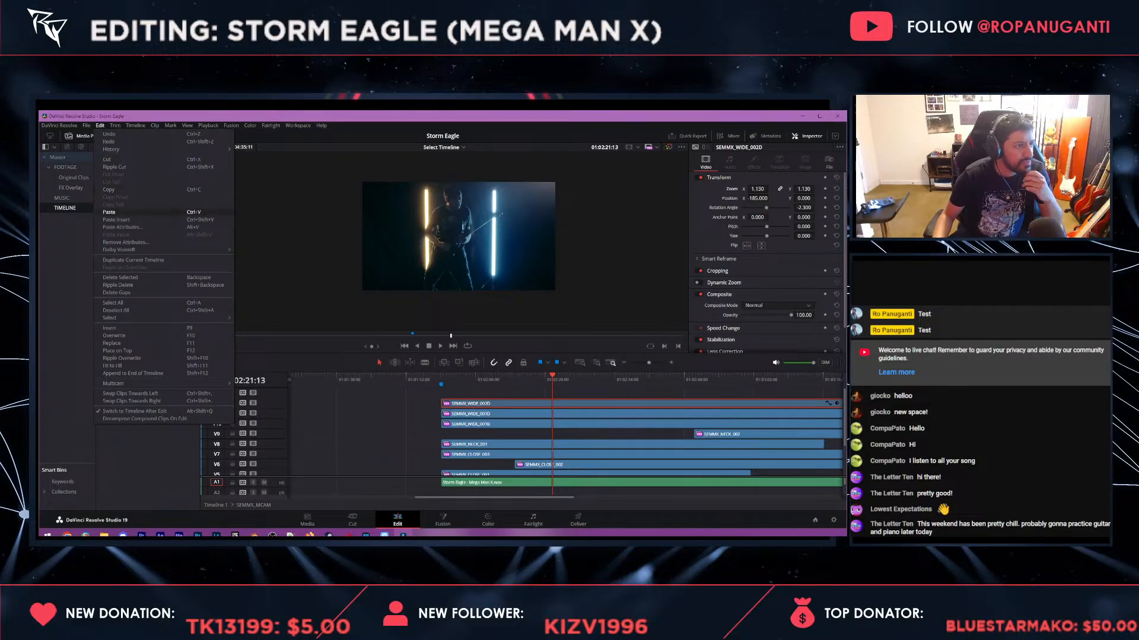
mouse_move(137, 250)
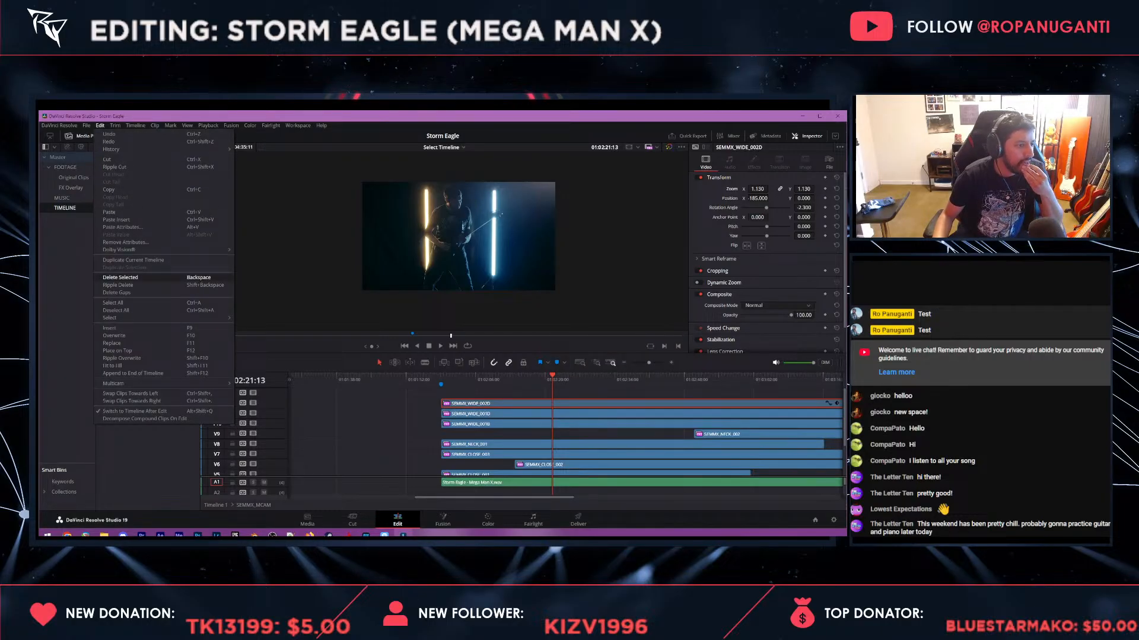
key("alt+Tab")
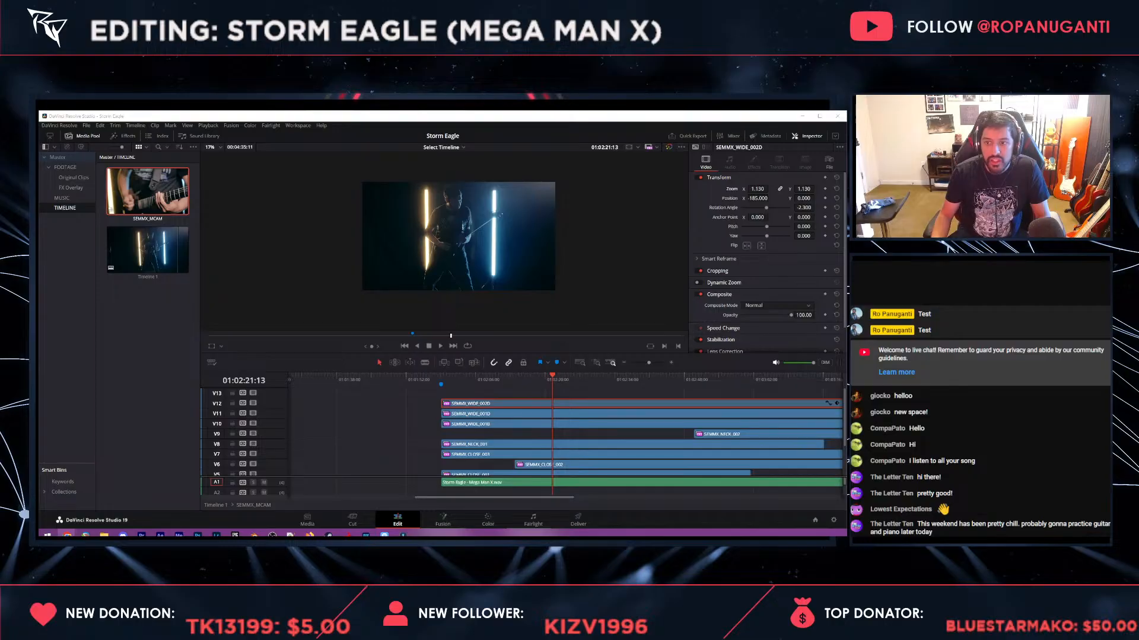
right_click(504, 405)
left_click(535, 220)
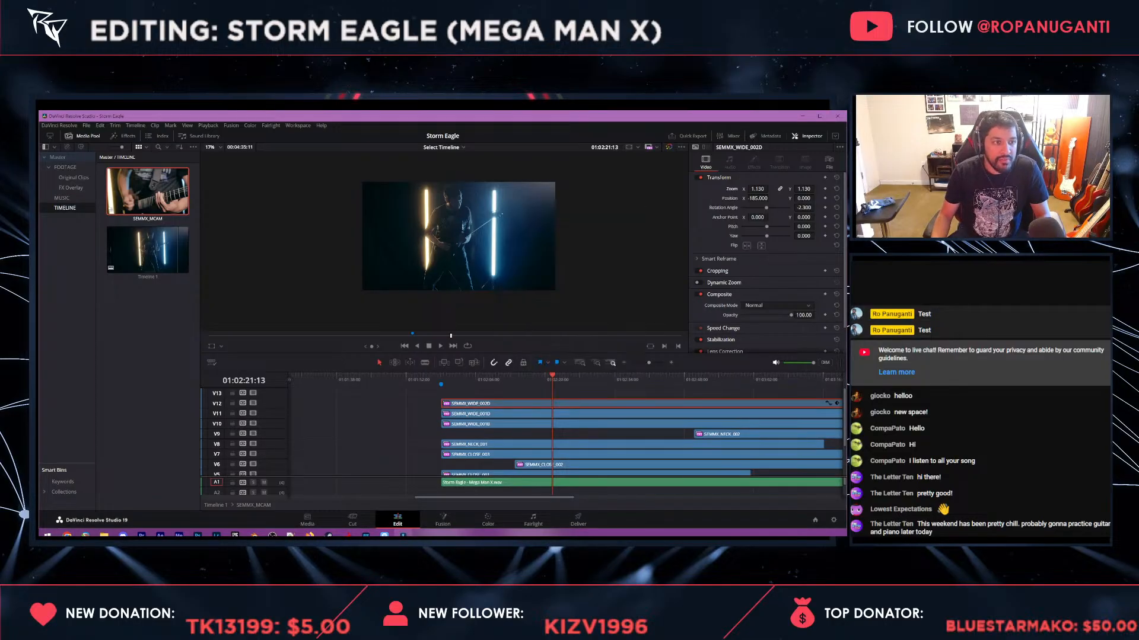
- Paste all video attributes of the copied clip onto SEMMX_WIDE_001D on track V11, with keyframes maintaining timing, and disable track V11
right_click(522, 414)
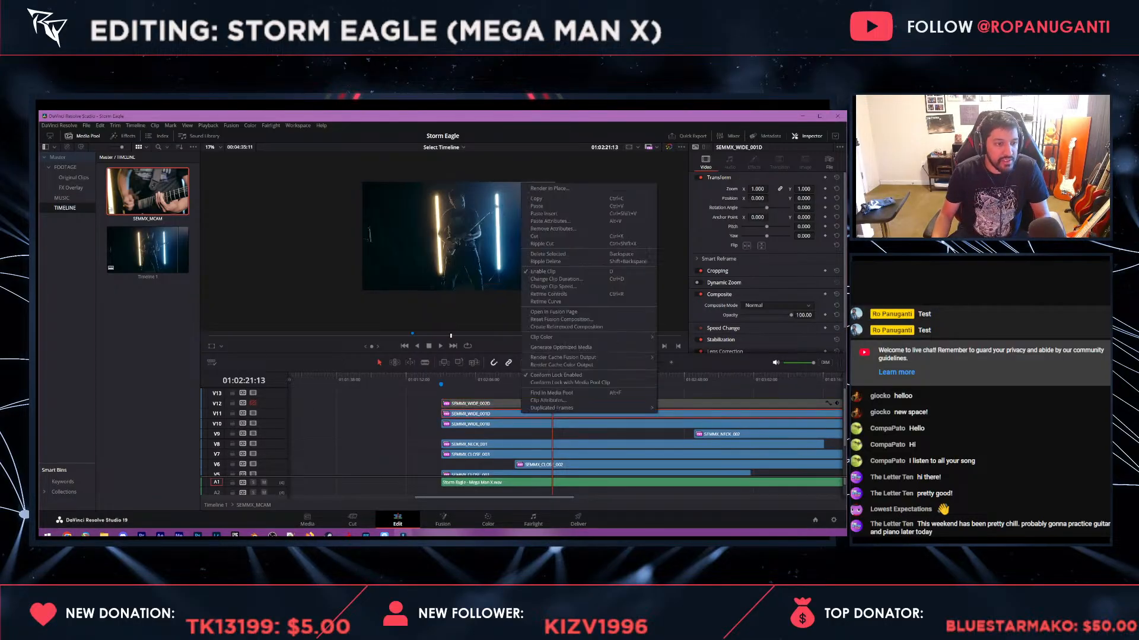
left_click(551, 221)
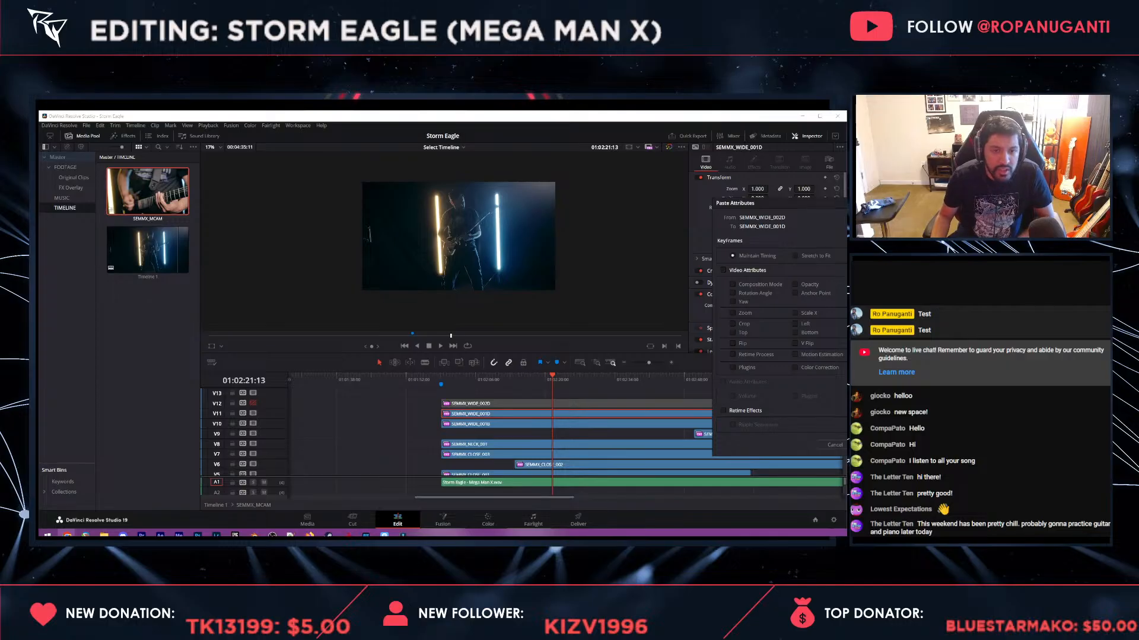
left_click(723, 270)
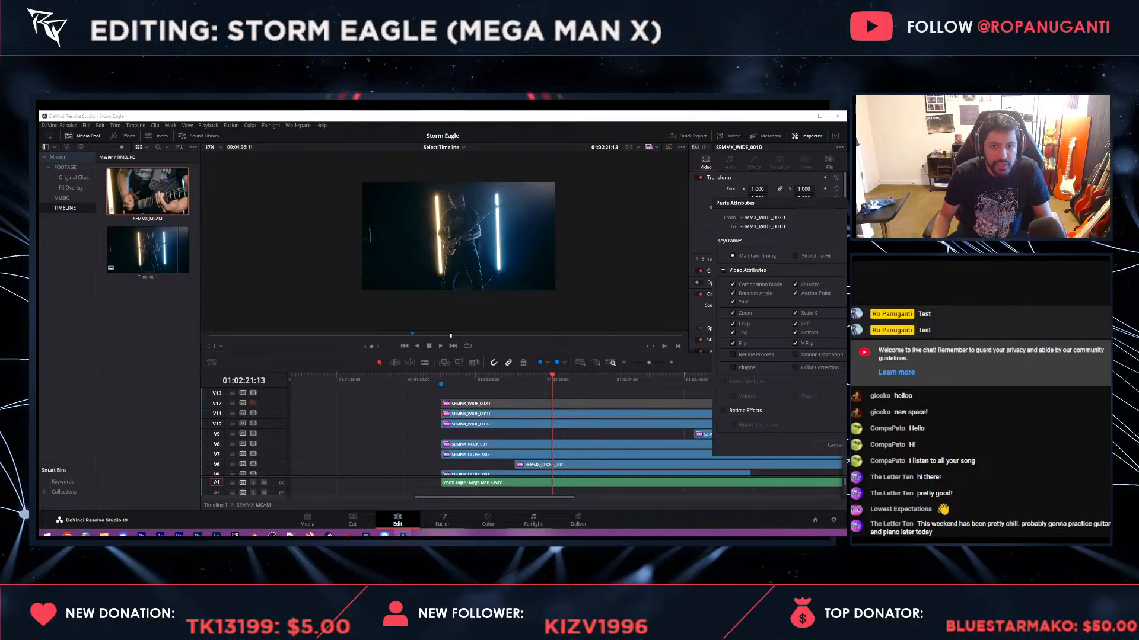
key("Return")
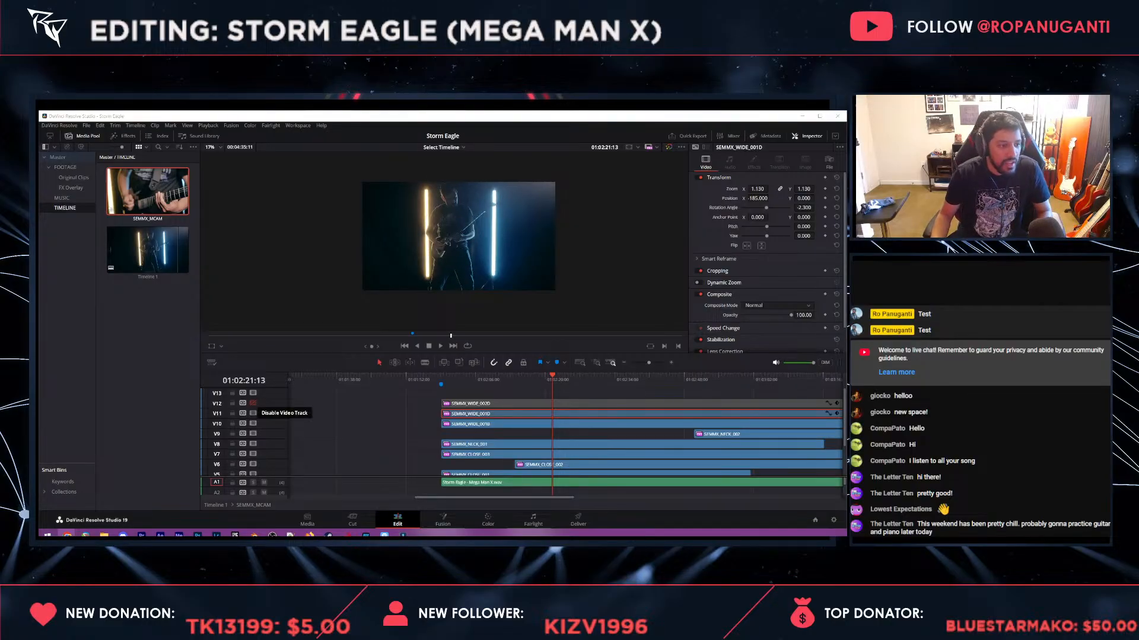
left_click(253, 413)
- Paste the same video attributes onto the SEMMX_WIDE_001B clip on track V10
right_click(516, 424)
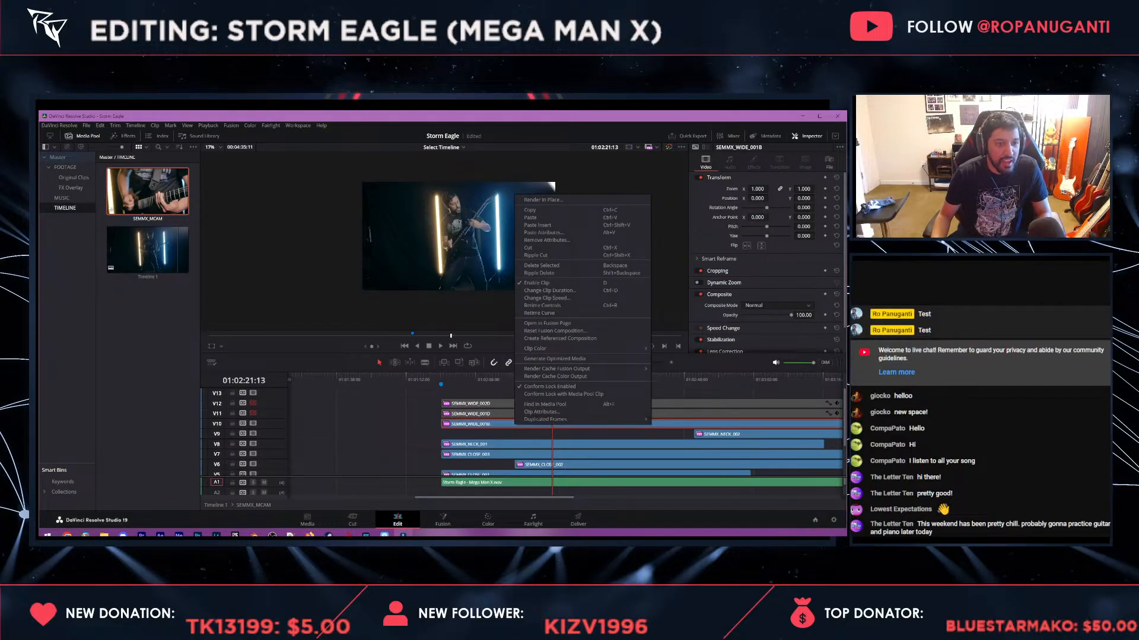
key("Escape")
key("alt+v")
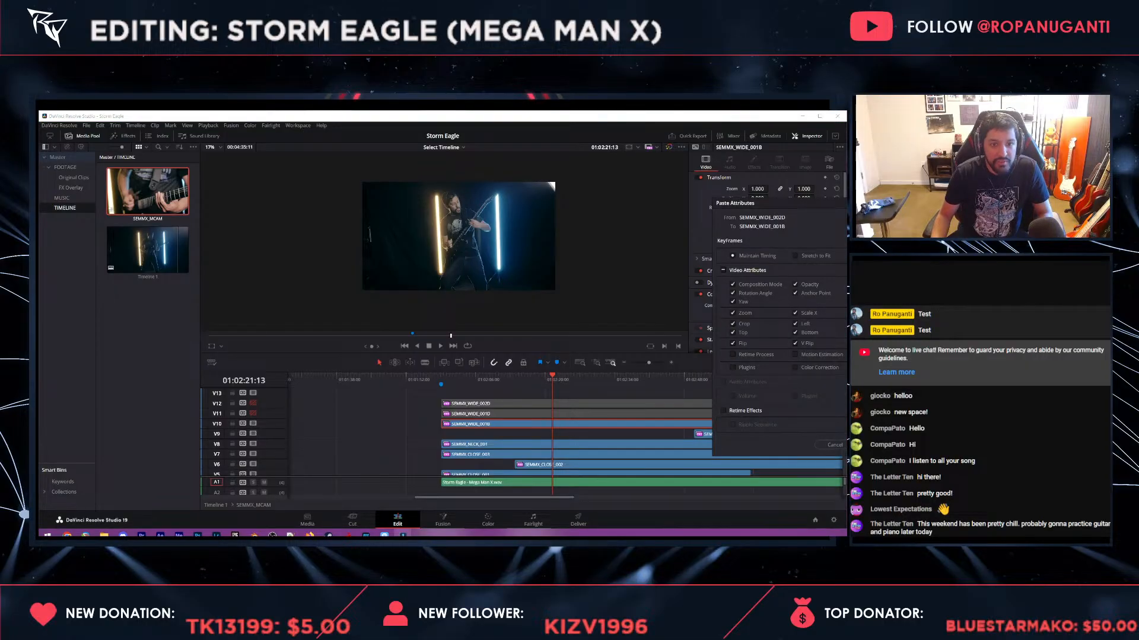
key("Return")
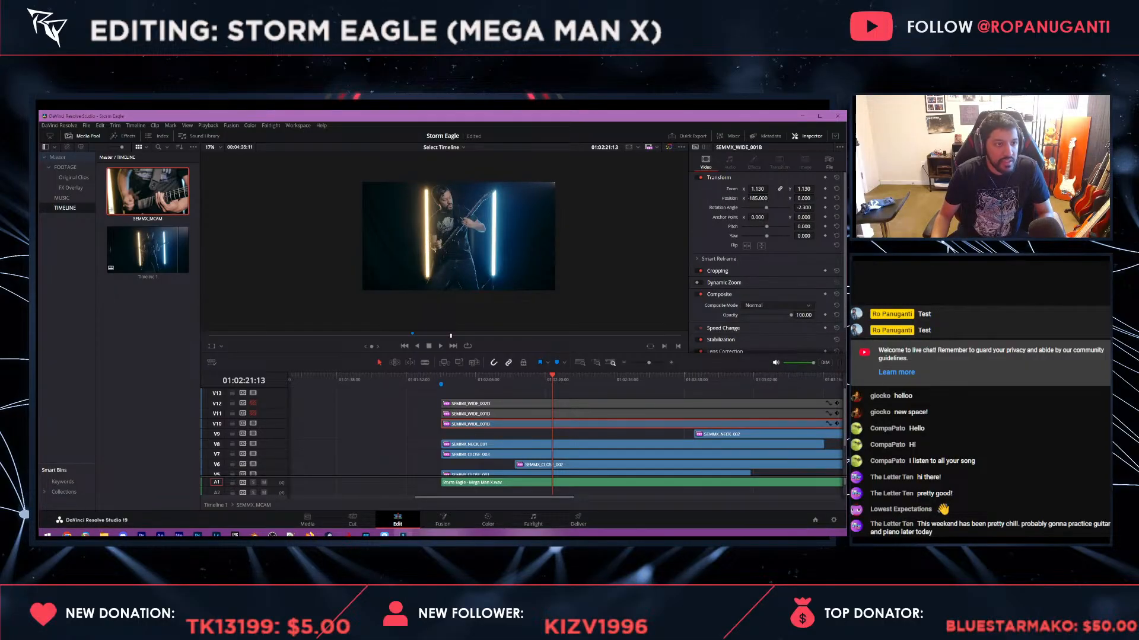
- Try resetting the zoom and position of the SEMMX_WIDE_001B clip on track V10, and undo both resets
key("ctrl+s")
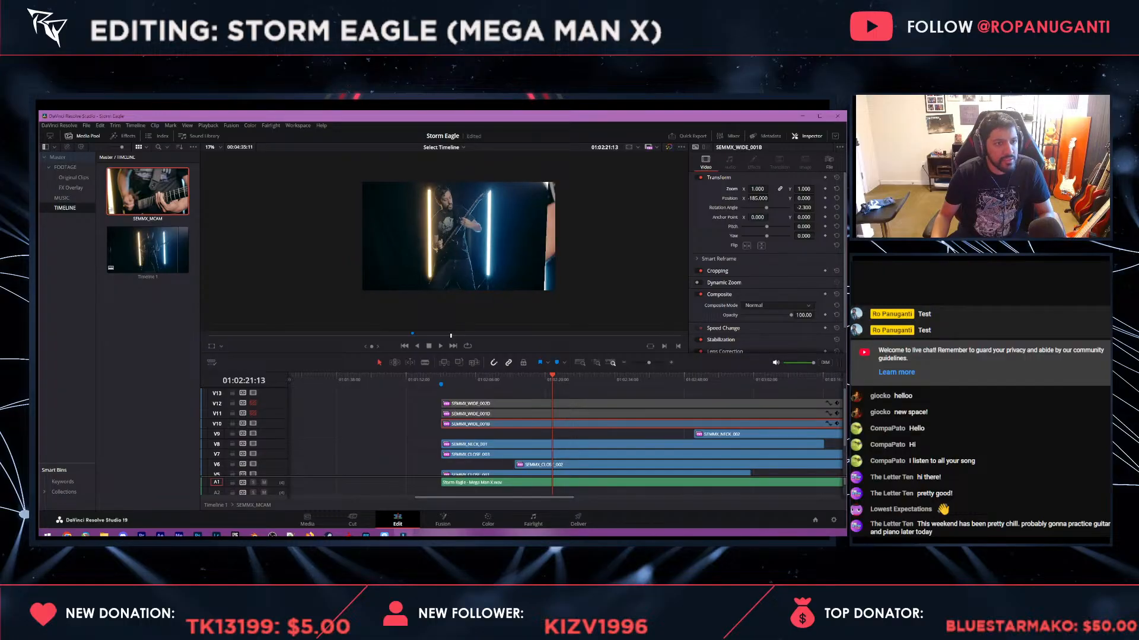
key("ctrl+s")
left_click(836, 198)
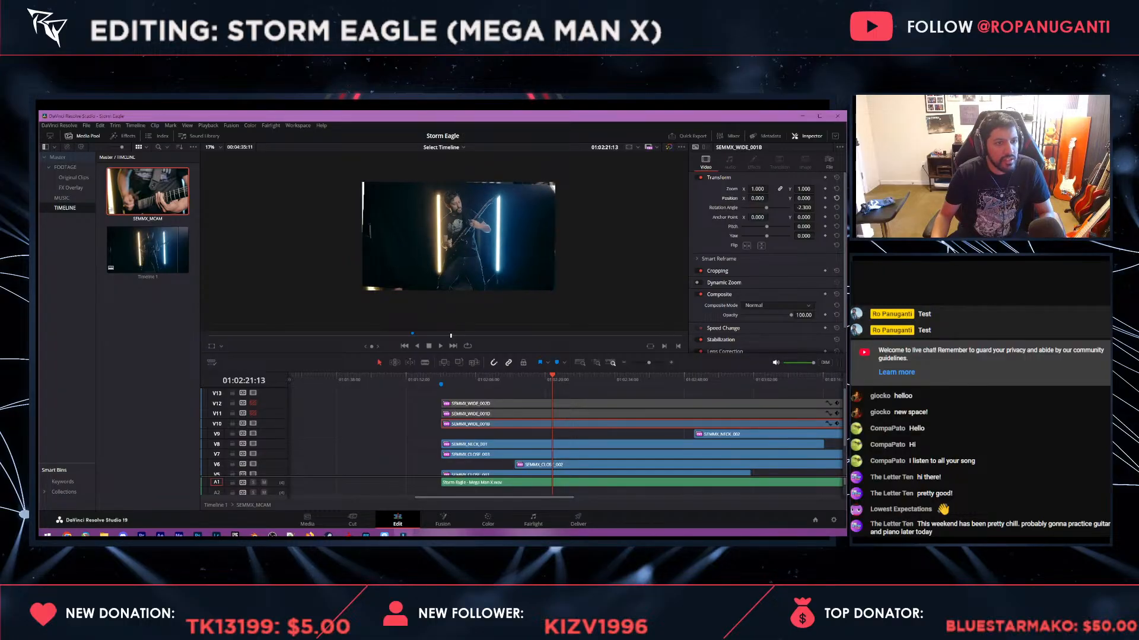
key("ctrl+s")
key("ctrl+z")
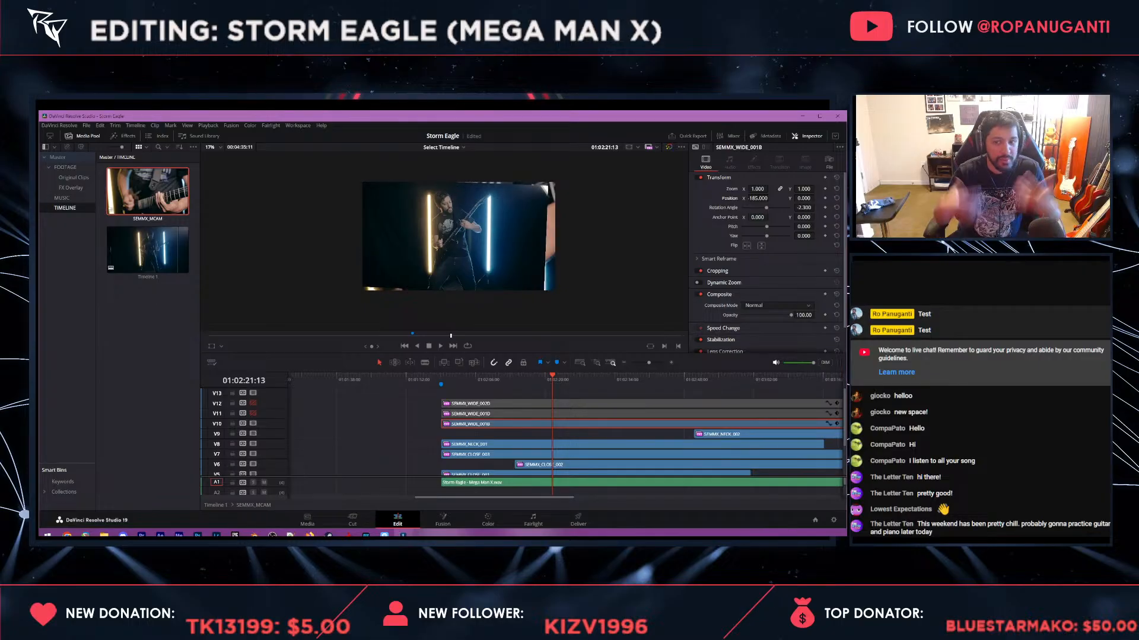
key("ctrl+s")
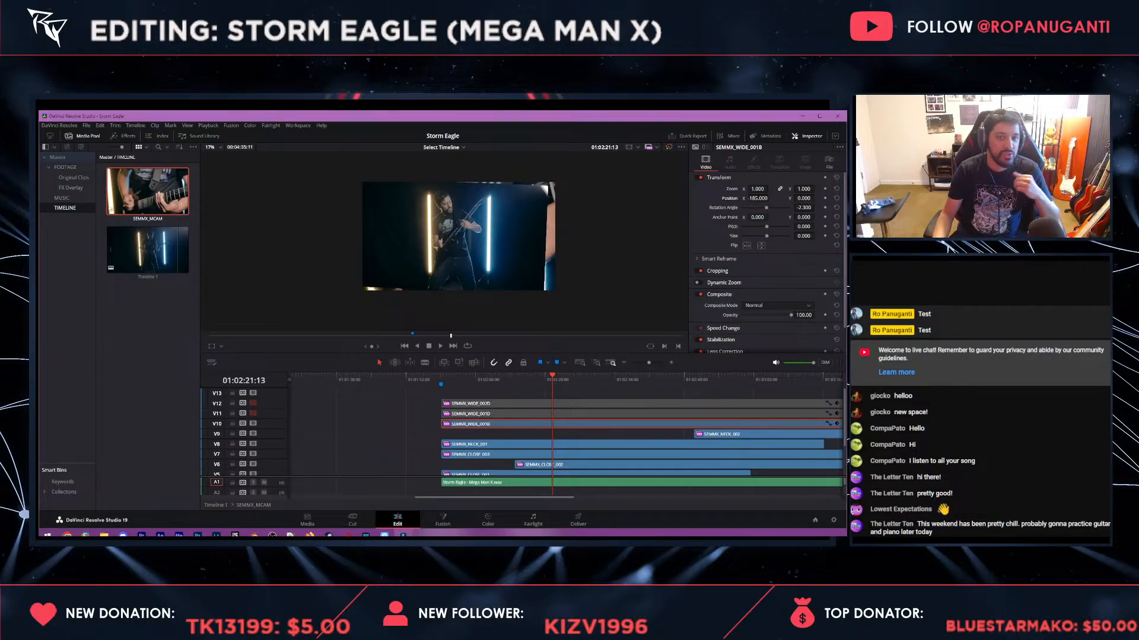
left_click_drag(803, 188, 810, 188)
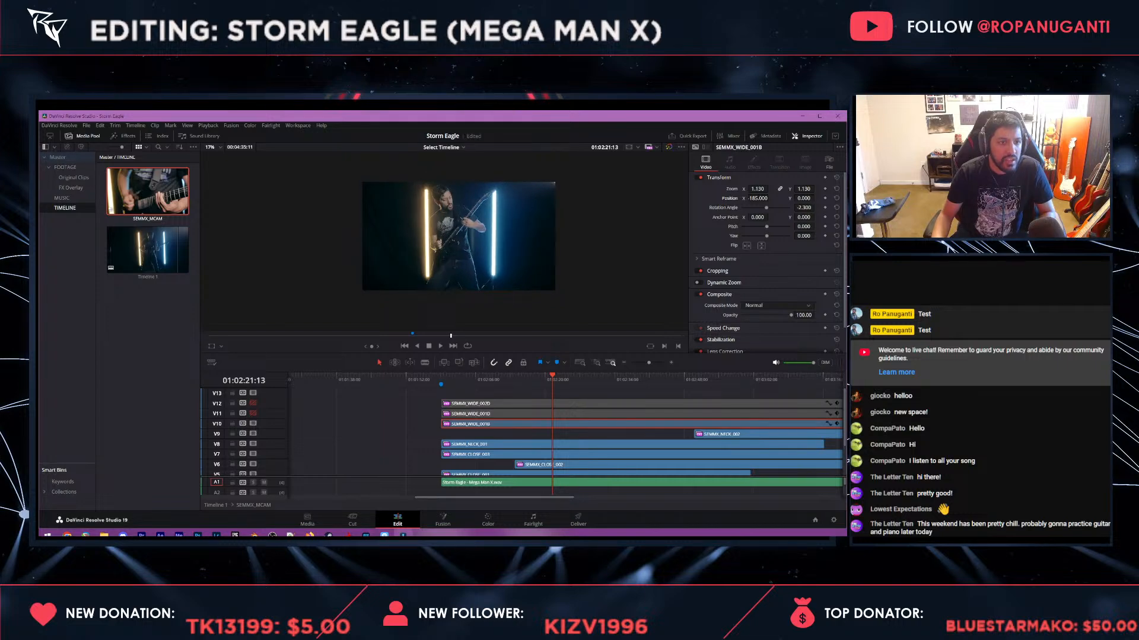
- Save the project and disable video tracks V10 to V6 one by one to check the angles beneath at 01:02:20:04
key("ctrl+s")
left_click(252, 423)
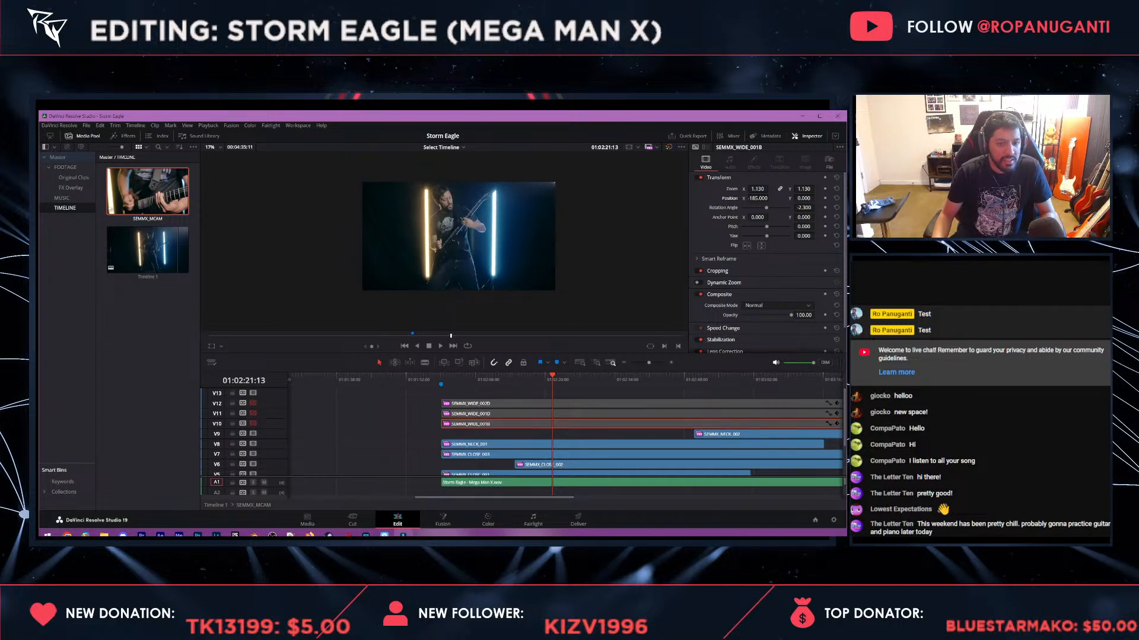
left_click(717, 377)
left_click(545, 378)
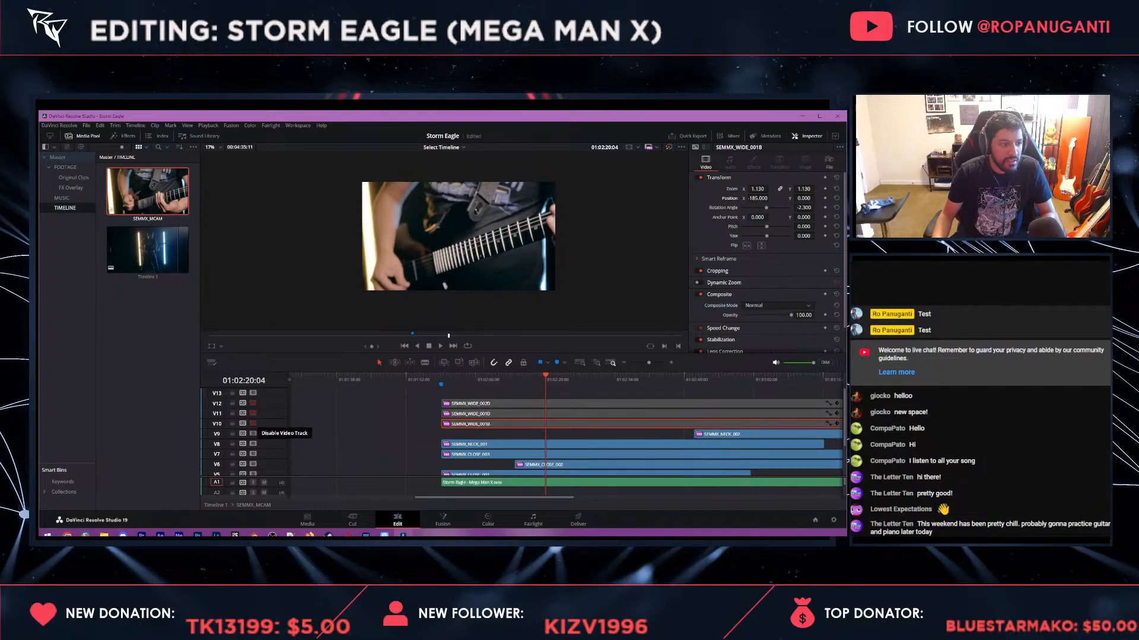
left_click(252, 434)
left_click(253, 444)
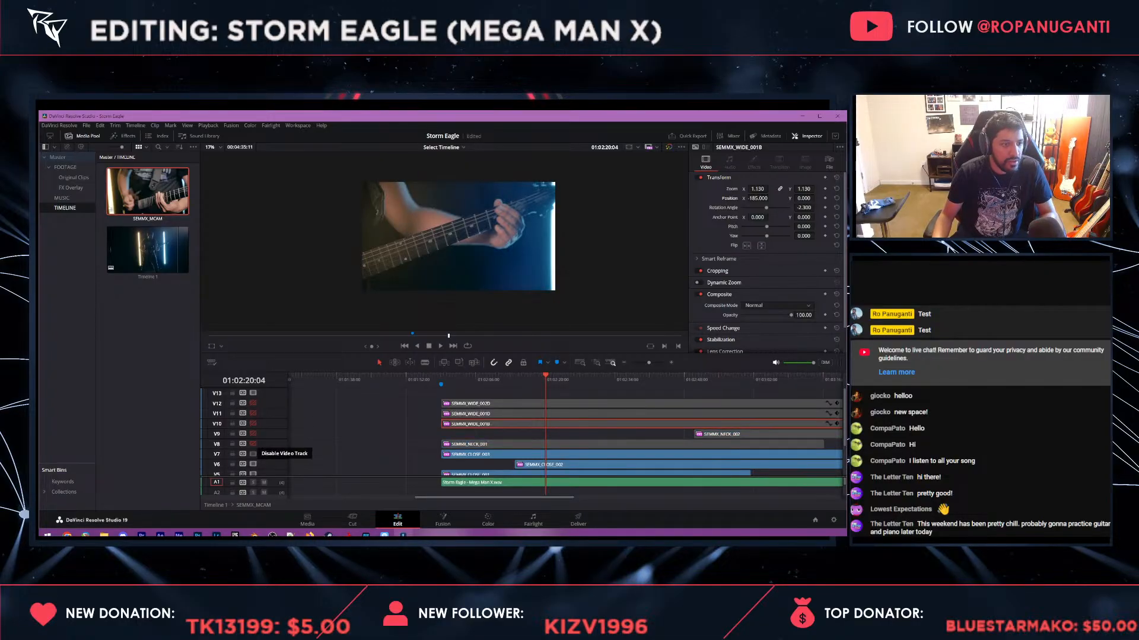
left_click(252, 453)
left_click(253, 464)
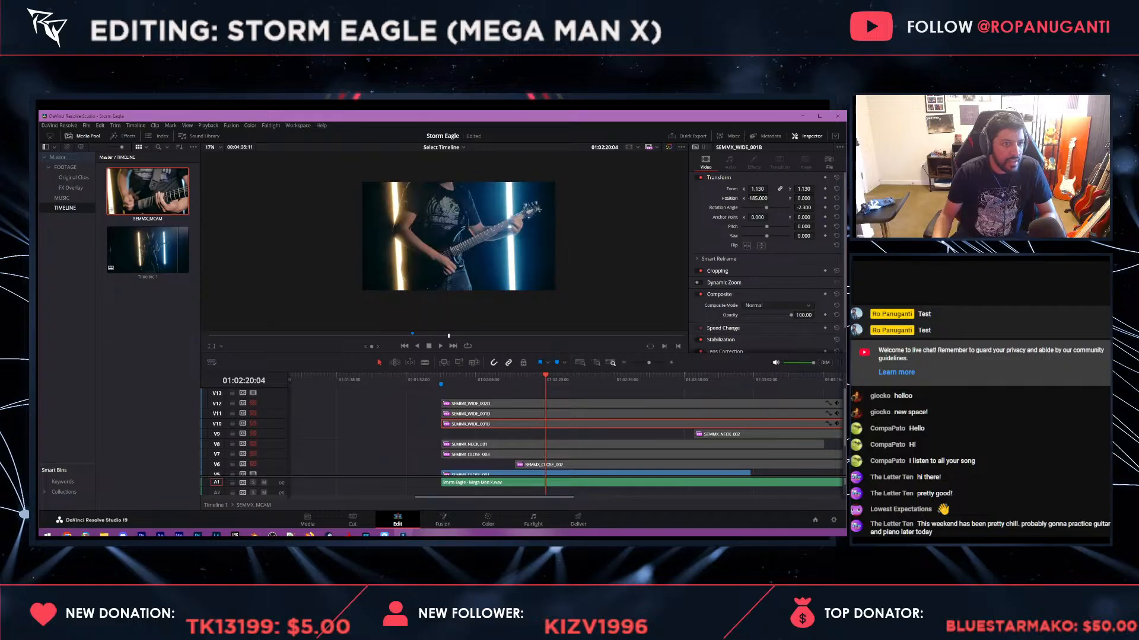
- Disable tracks V5 and V4 to inspect the SEMMX_BASS_WIDE clip on track V3, and re-enable all video tracks
scroll(253, 464, "down", 3)
left_click(253, 430)
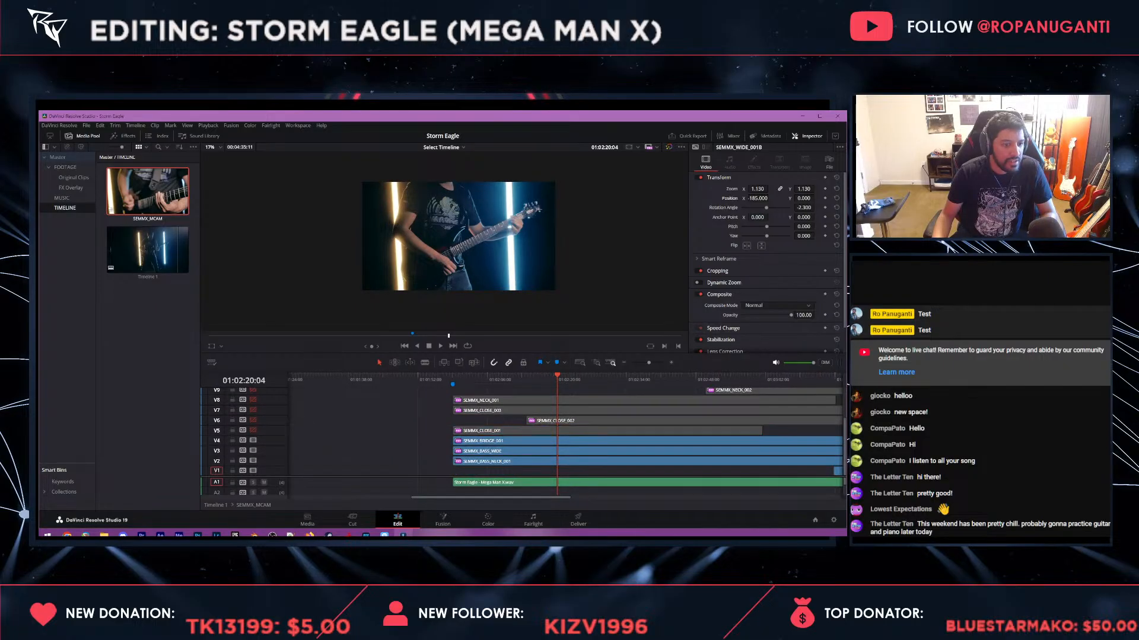
left_click(253, 440)
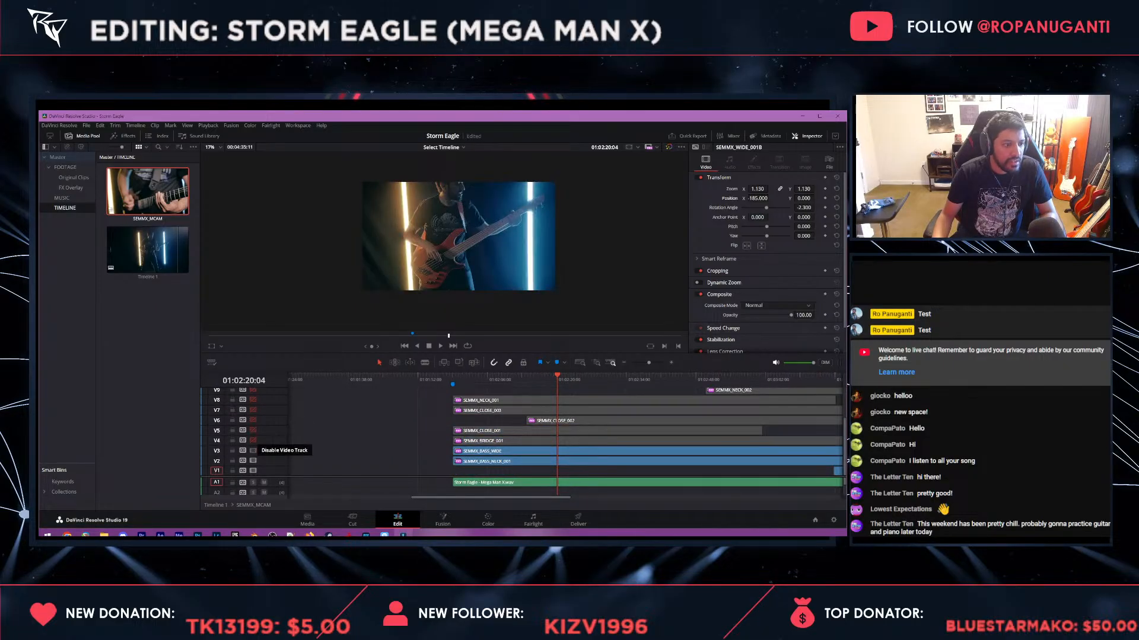
left_click(252, 451)
left_click(253, 451)
left_click(495, 452)
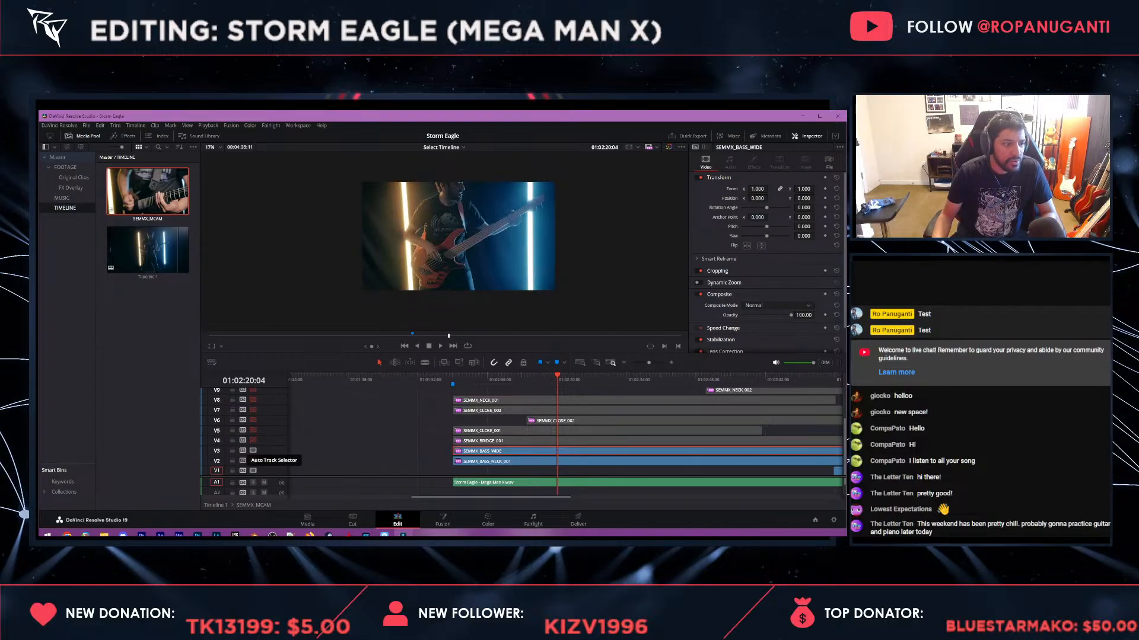
left_click(254, 441, "shift")
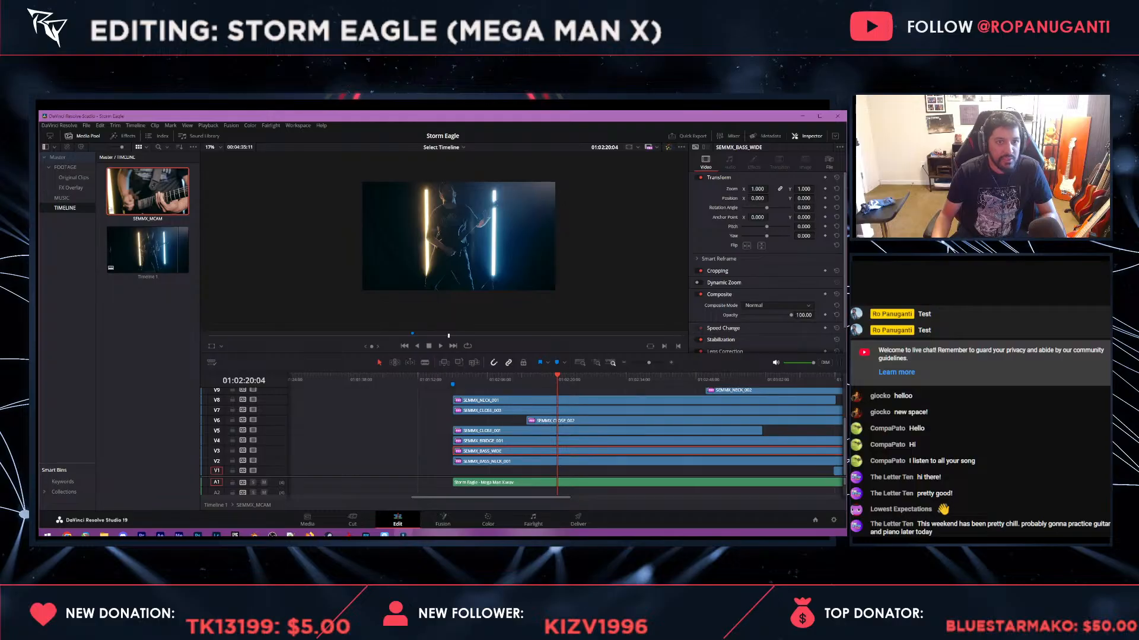
- Open Timeline 1, unlock its Video 1 track and show the Inspector for the opening SEMMX_WIDE_002D clip
key("shift+d")
left_click(807, 137)
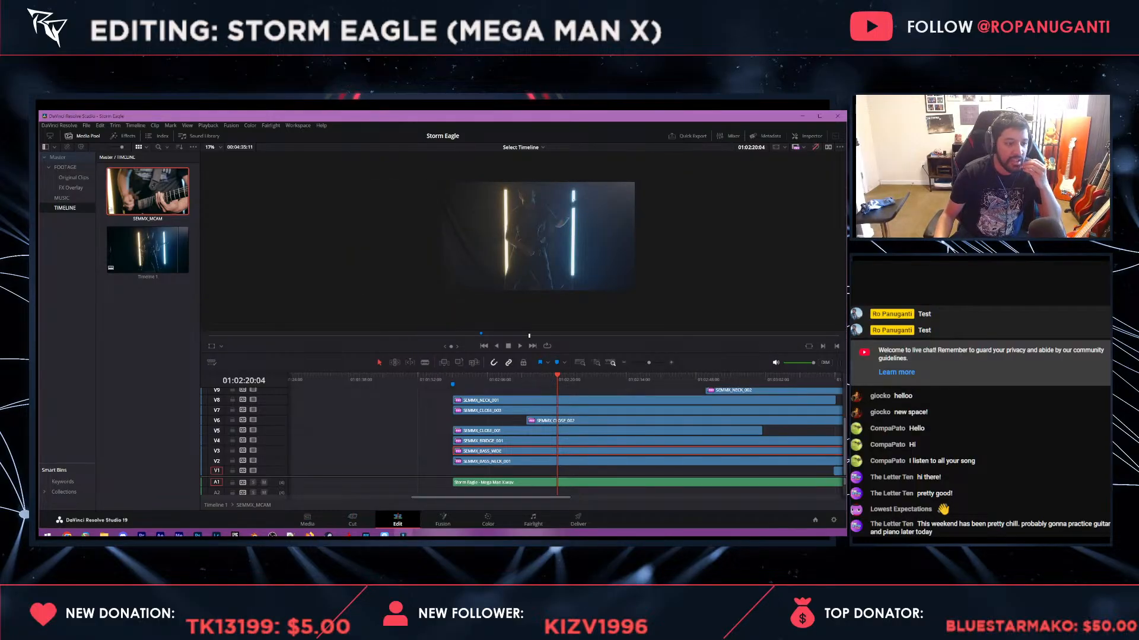
double_click(147, 249)
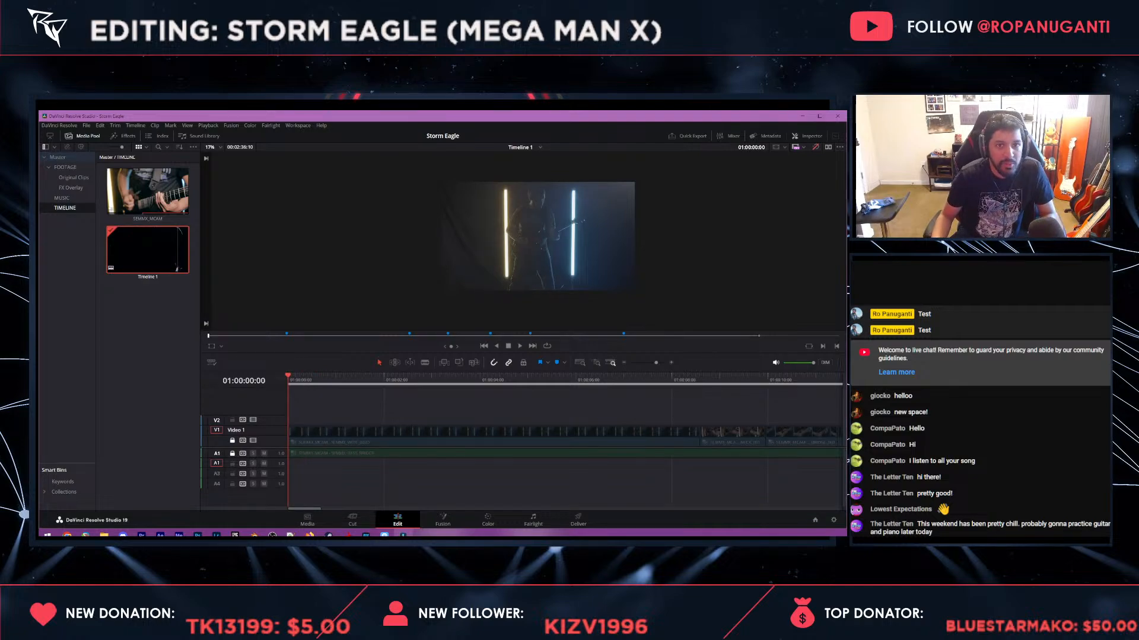
scroll(551, 438, "down", 2)
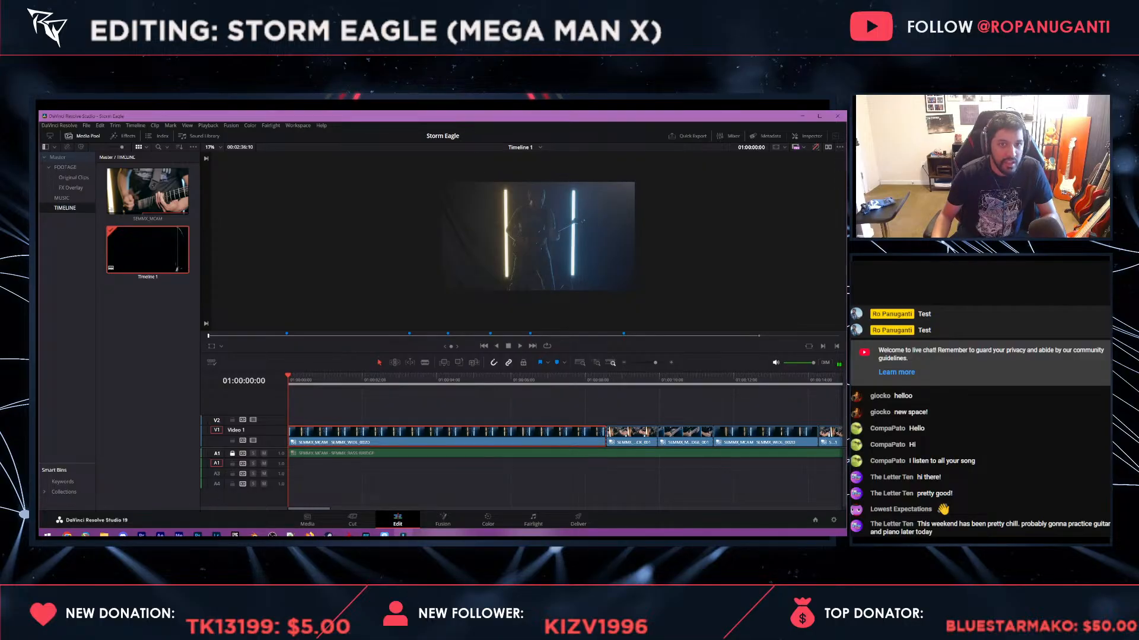
key("ctrl+9")
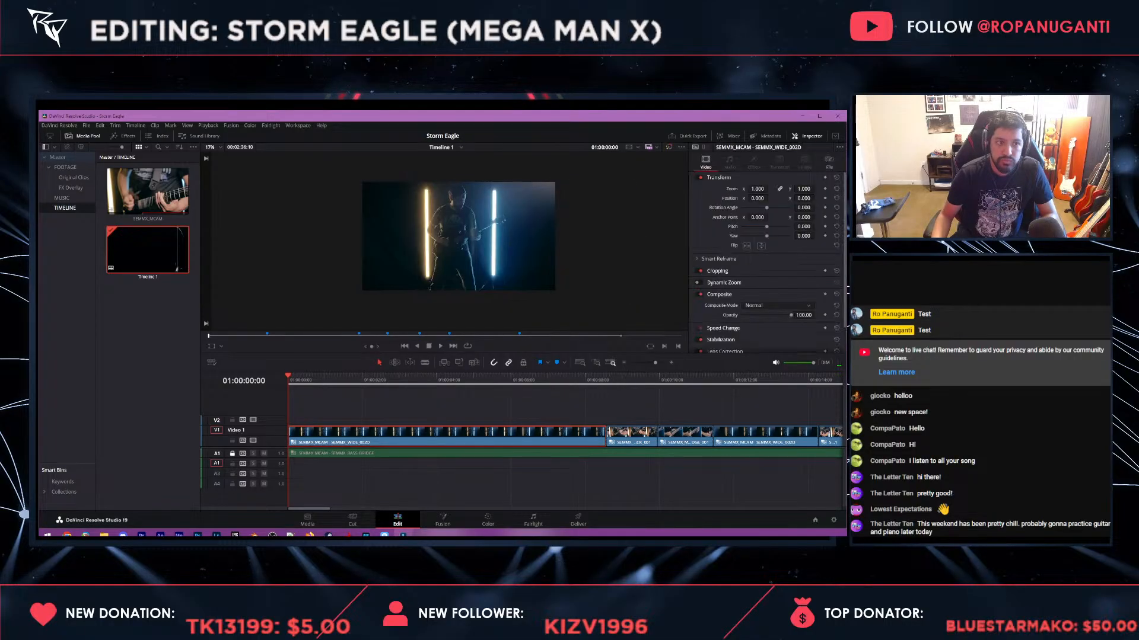
- Keyframe the opening clip's zoom from 1.000 at its start to 1.170 on its last frame at 01:00:08:13
left_click(825, 188)
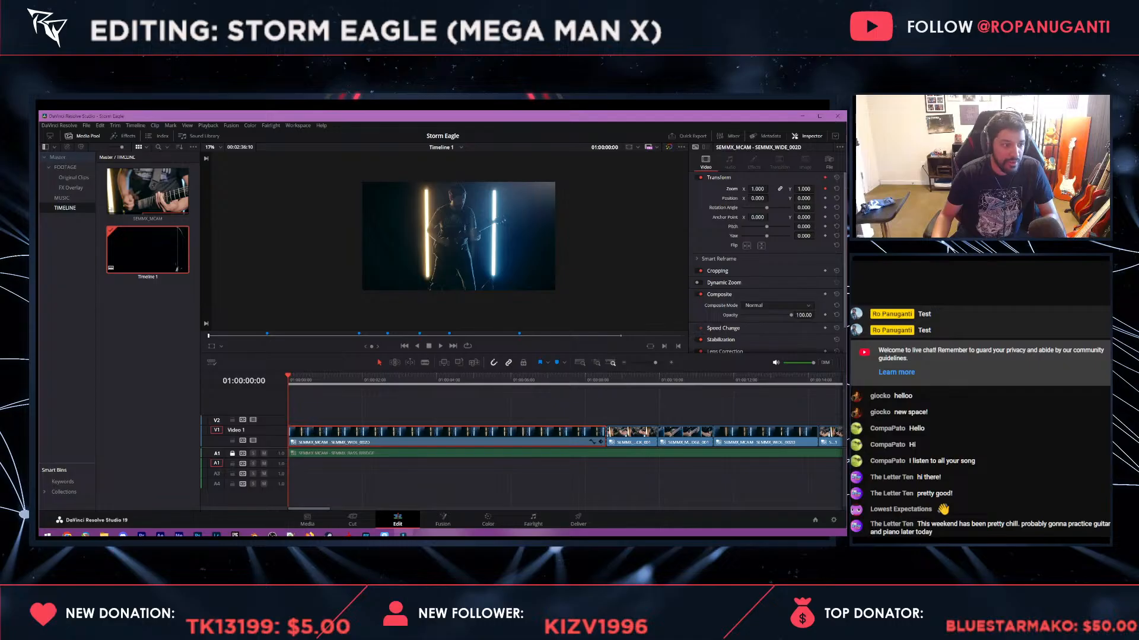
left_click_drag(289, 377, 606, 377)
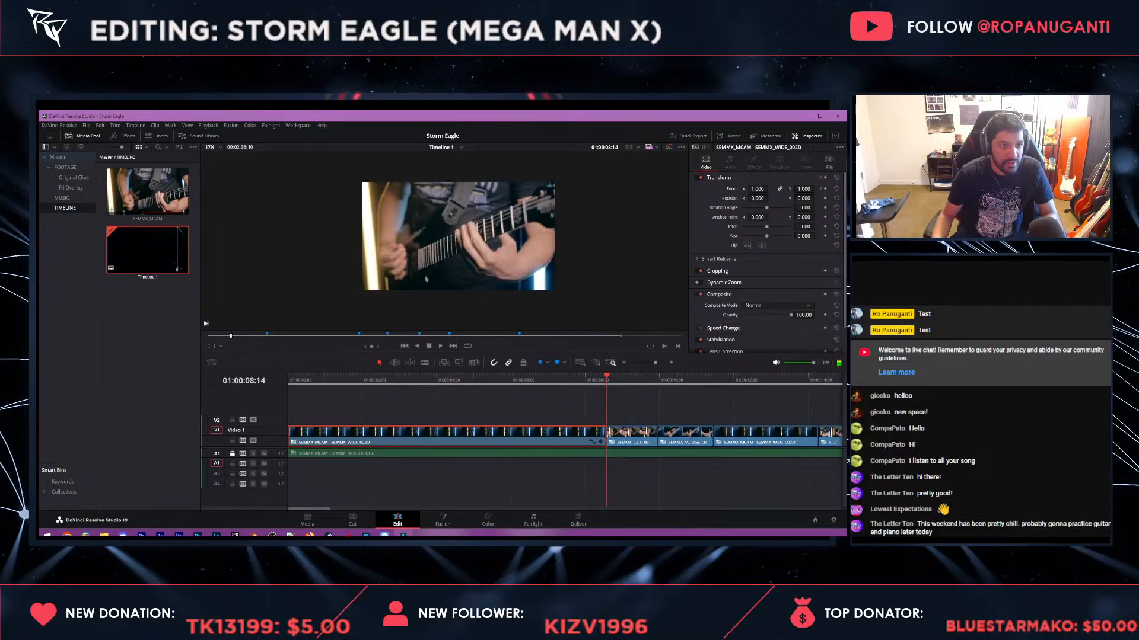
key("Left")
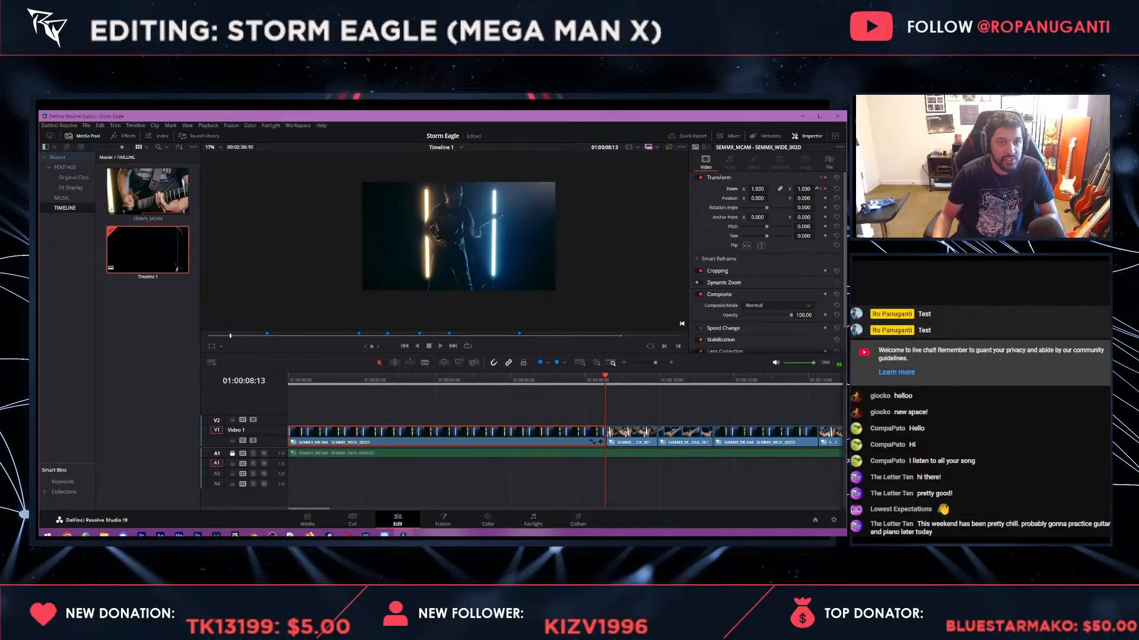
left_click_drag(758, 188, 764, 189)
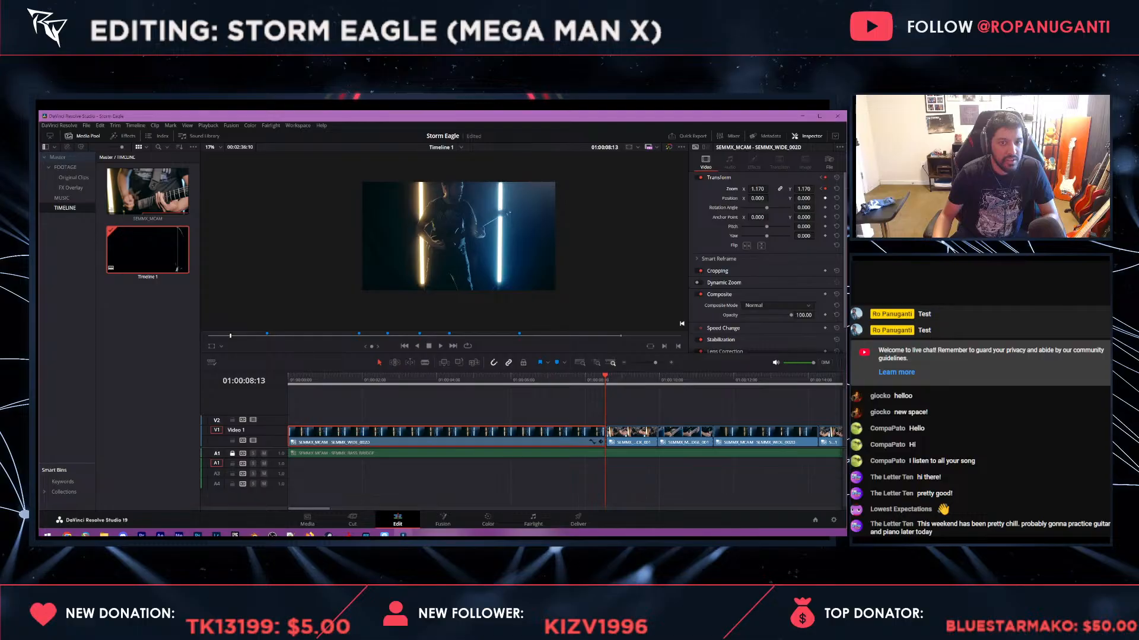
- Keyframe the opening clip's position from its start to Y -170 on its last frame at 01:00:08:13
key("Home")
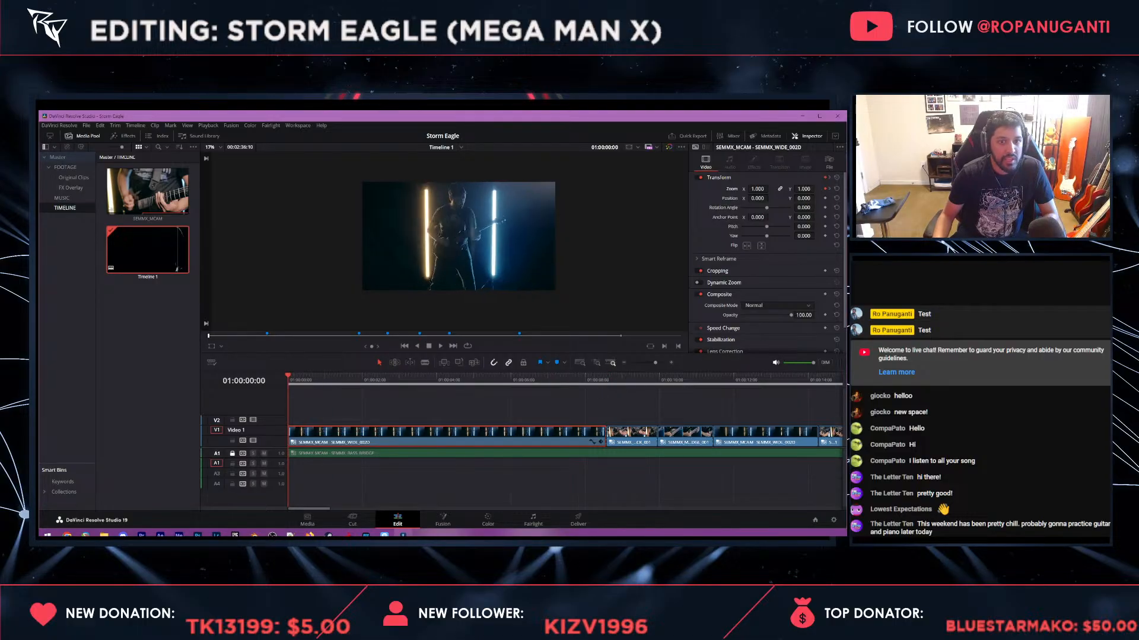
left_click_drag(593, 380, 606, 380)
key("Left")
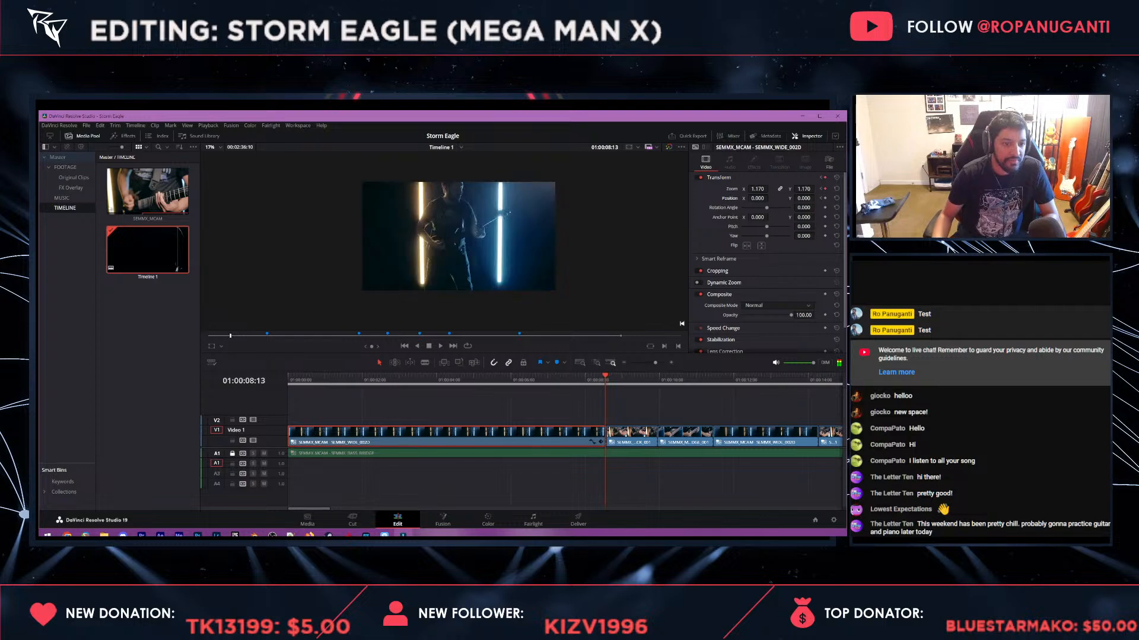
left_click_drag(816, 189, 815, 189)
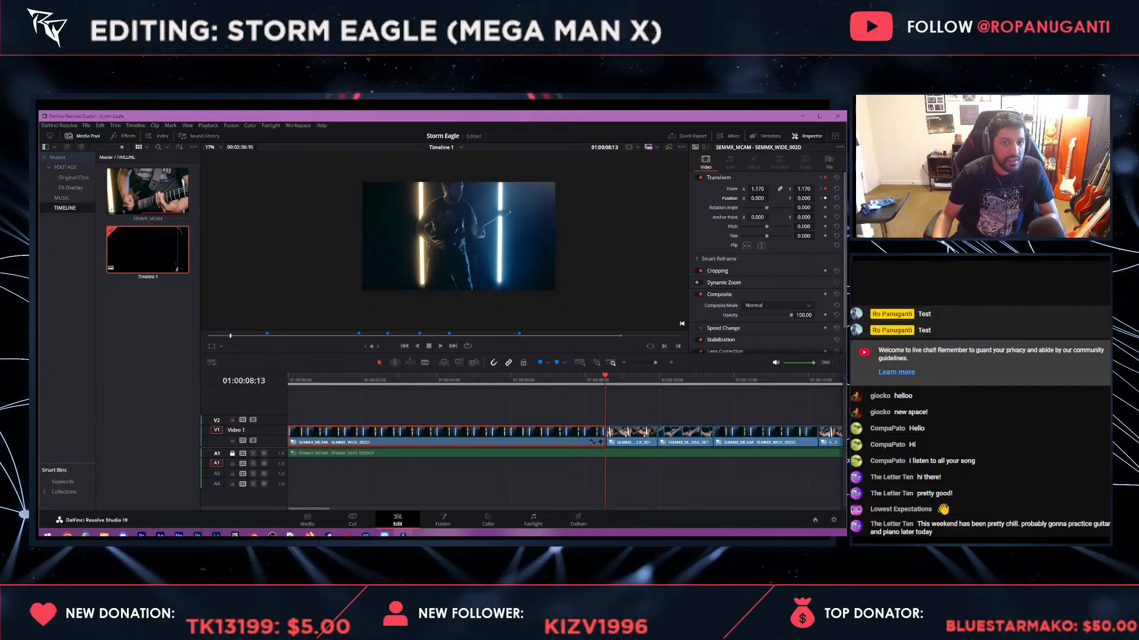
left_click_drag(817, 198, 818, 198)
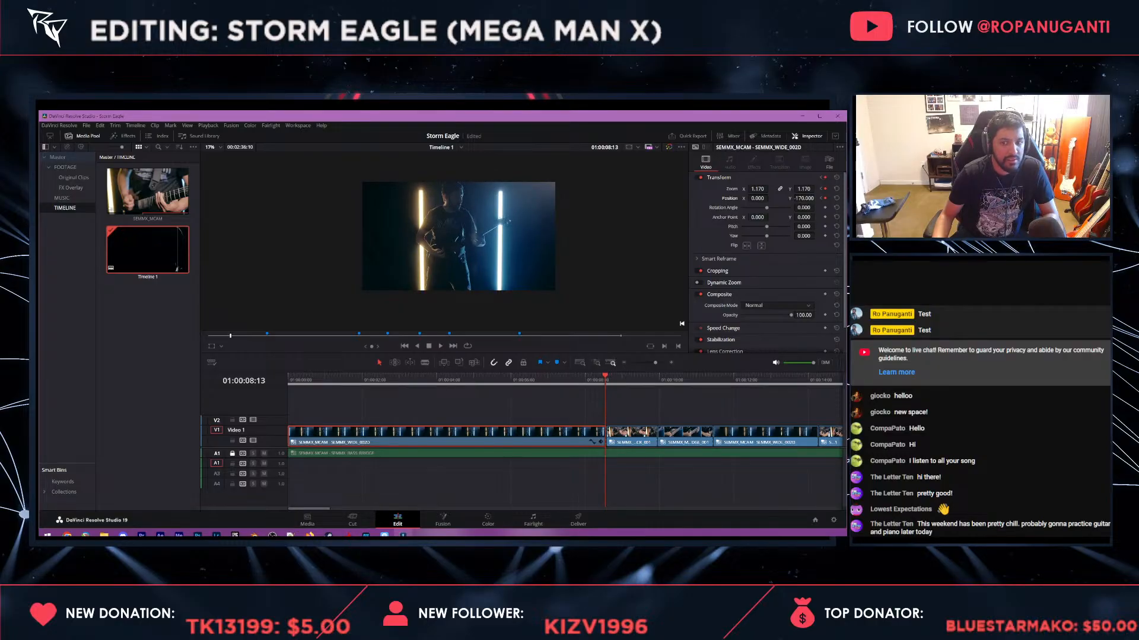
- Park the playhead on the cut at 01:00:11:11 on the Video 1 track and hide the Inspector
left_click_drag(606, 377, 634, 376)
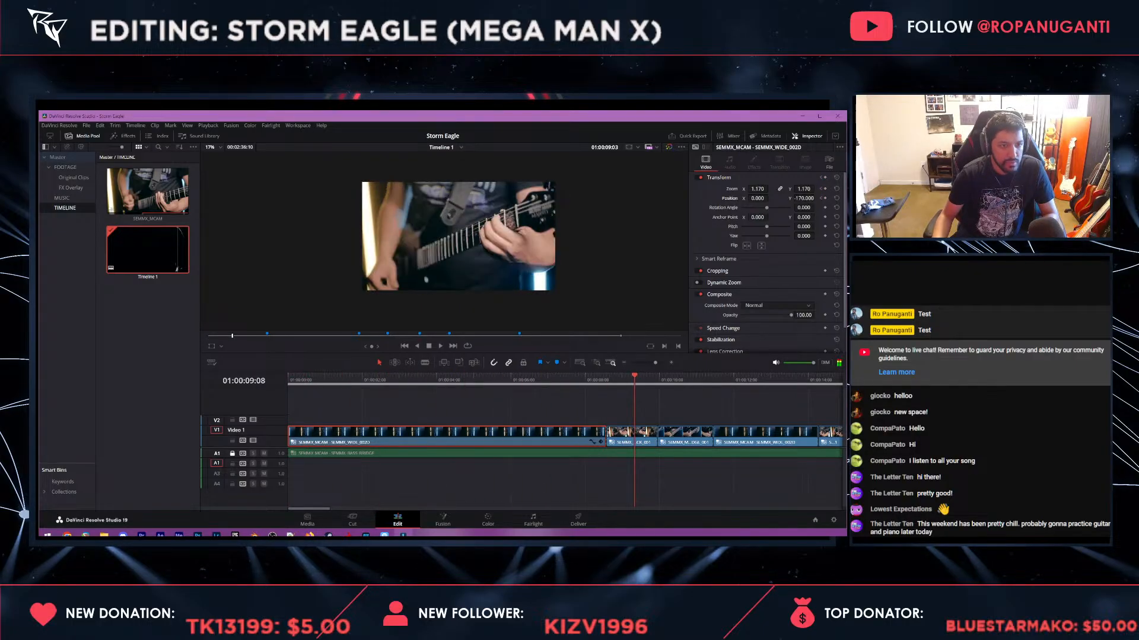
scroll(635, 377, "down", 2)
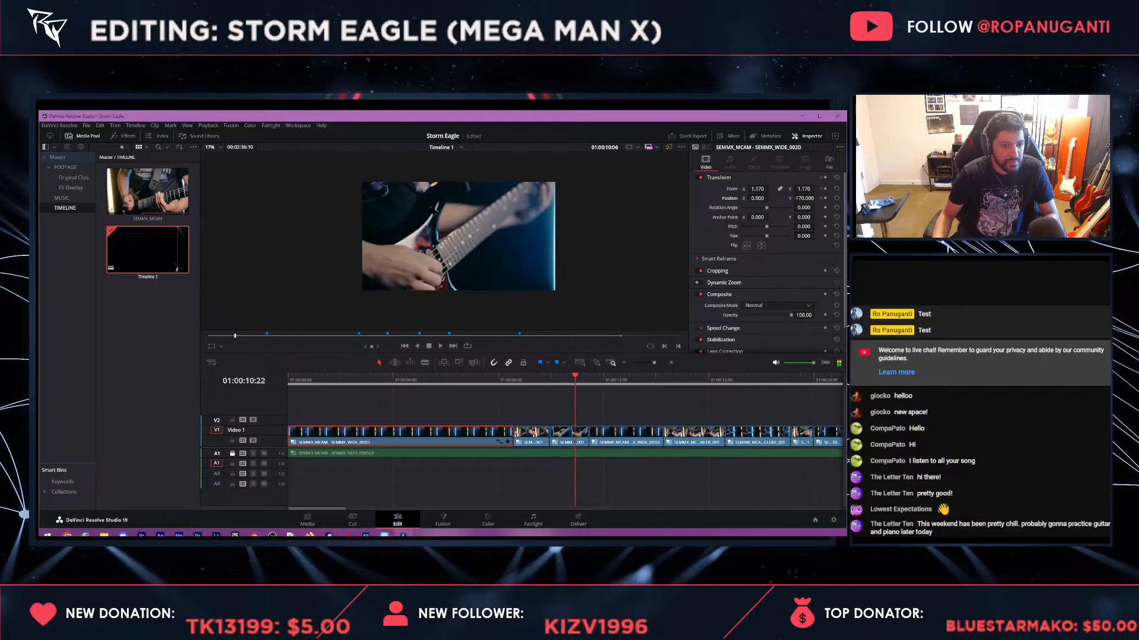
left_click_drag(589, 376, 589, 376)
key("ctrl+9")
key("ctrl+equal")
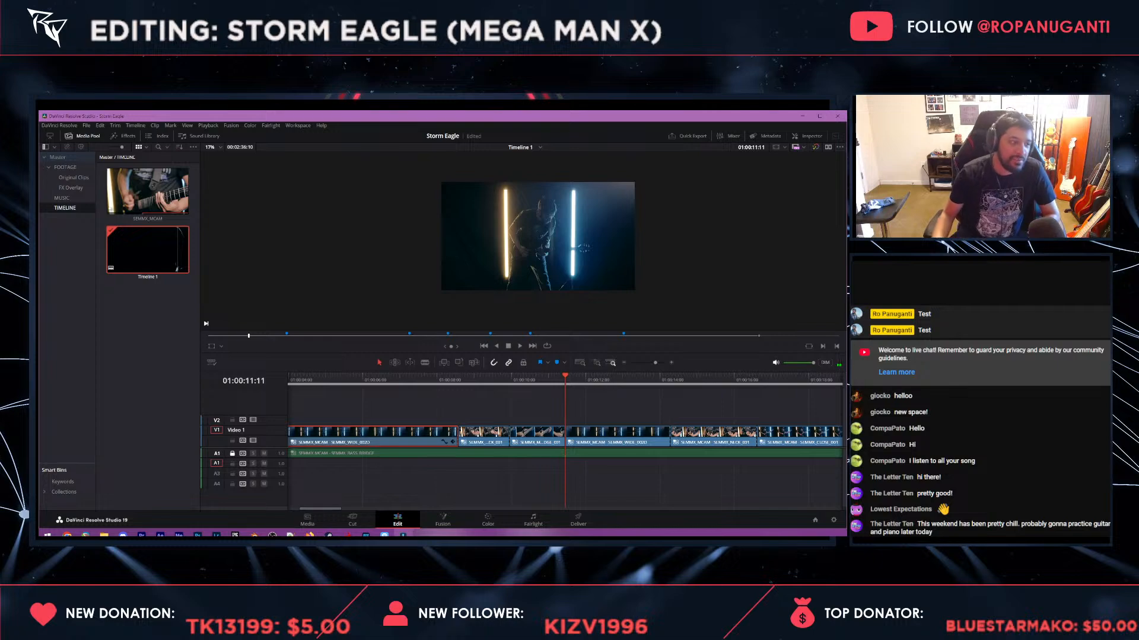
- Browse the Toolbox's video transitions, including the Fusion transitions, for one that suits the cut at 01:00:11:11
left_click(83, 136)
left_click(125, 136)
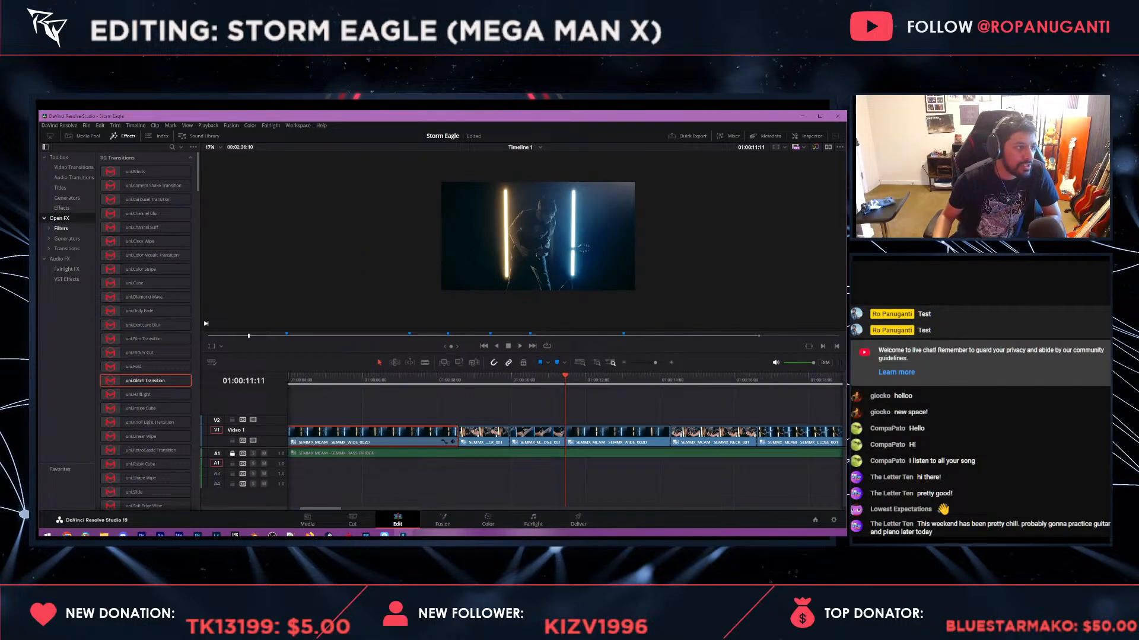
left_click(74, 167)
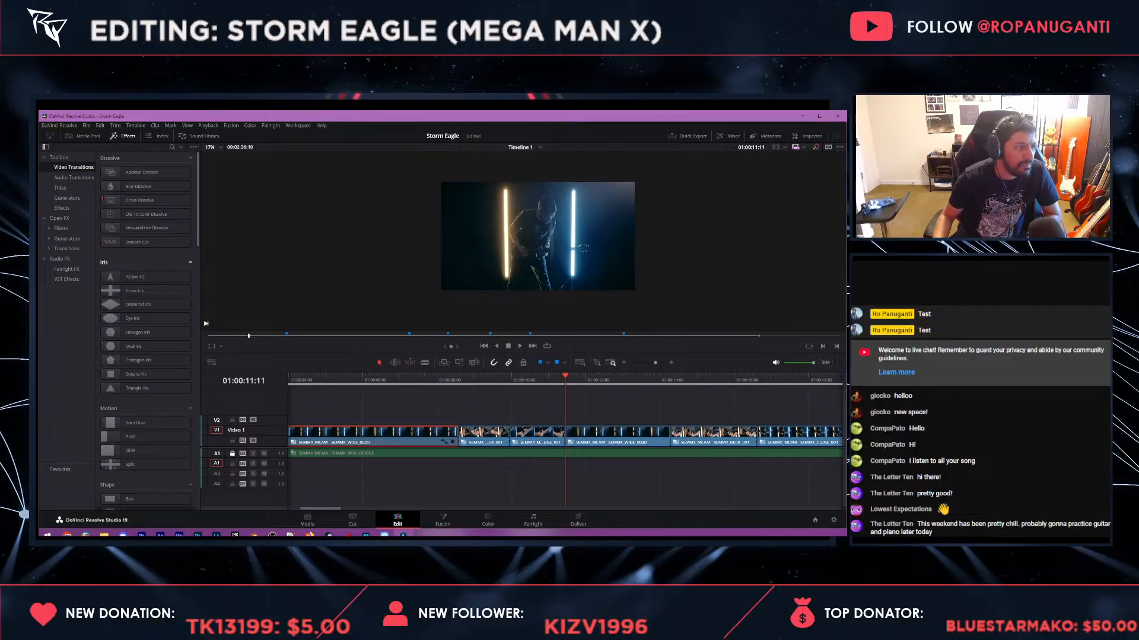
scroll(145, 296, "down", 10)
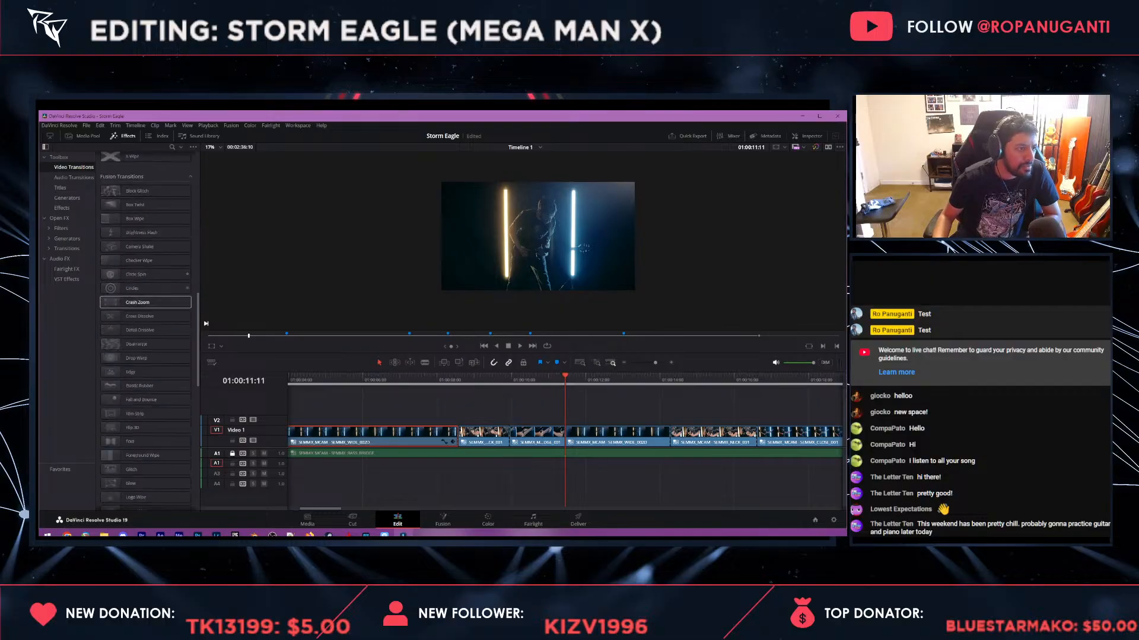
scroll(145, 320, "down", 10)
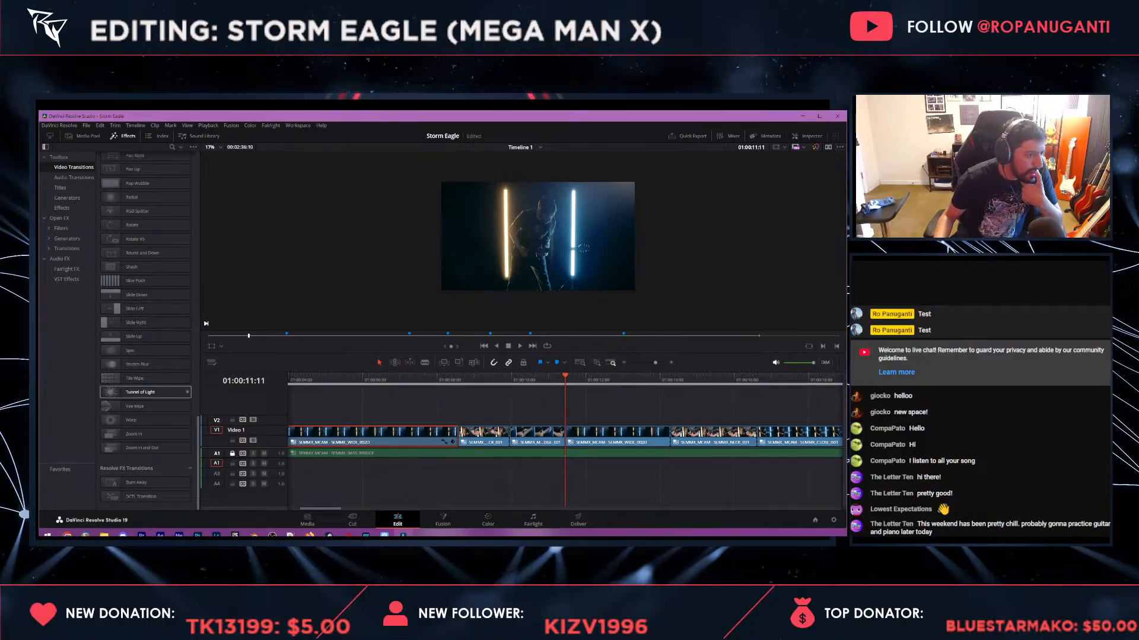
scroll(156, 392, "up", 3)
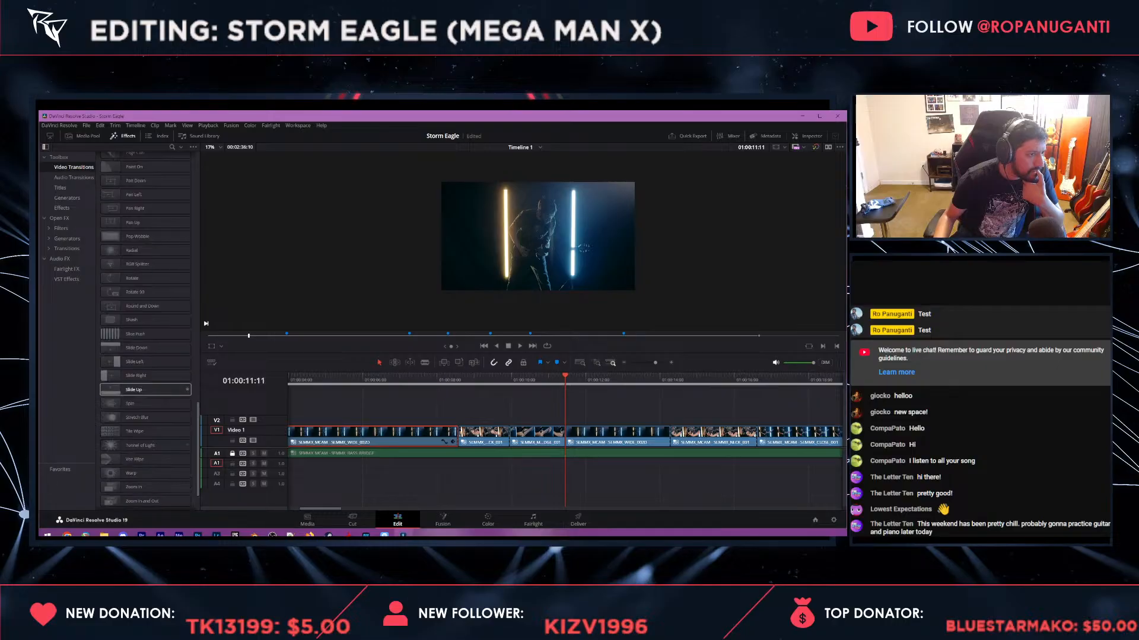
scroll(146, 392, "up", 9)
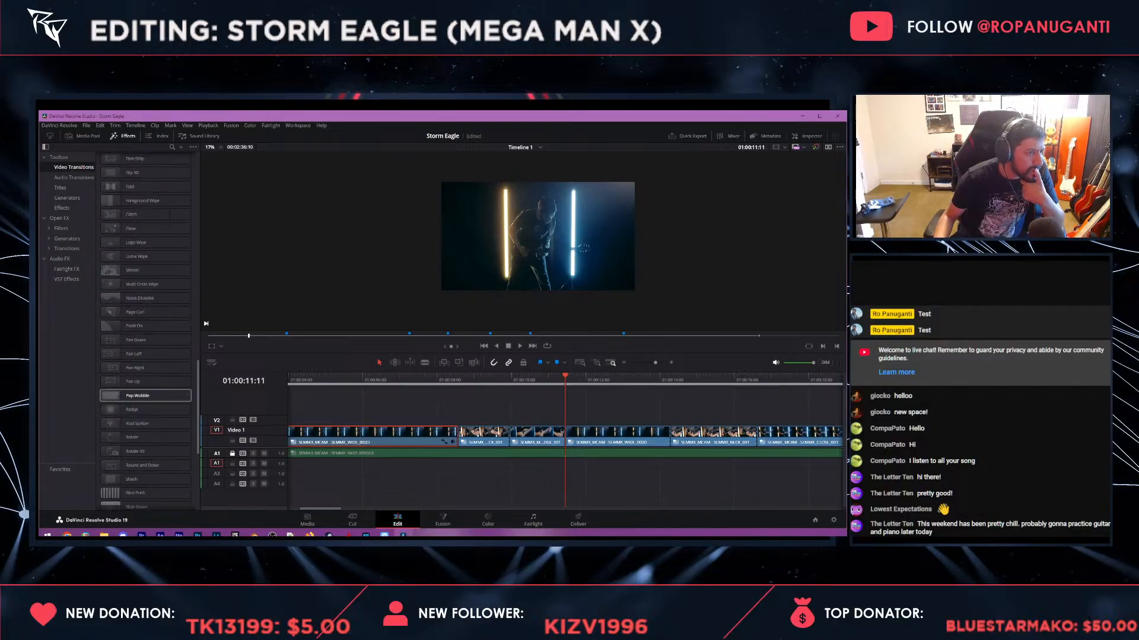
scroll(143, 356, "up", 3)
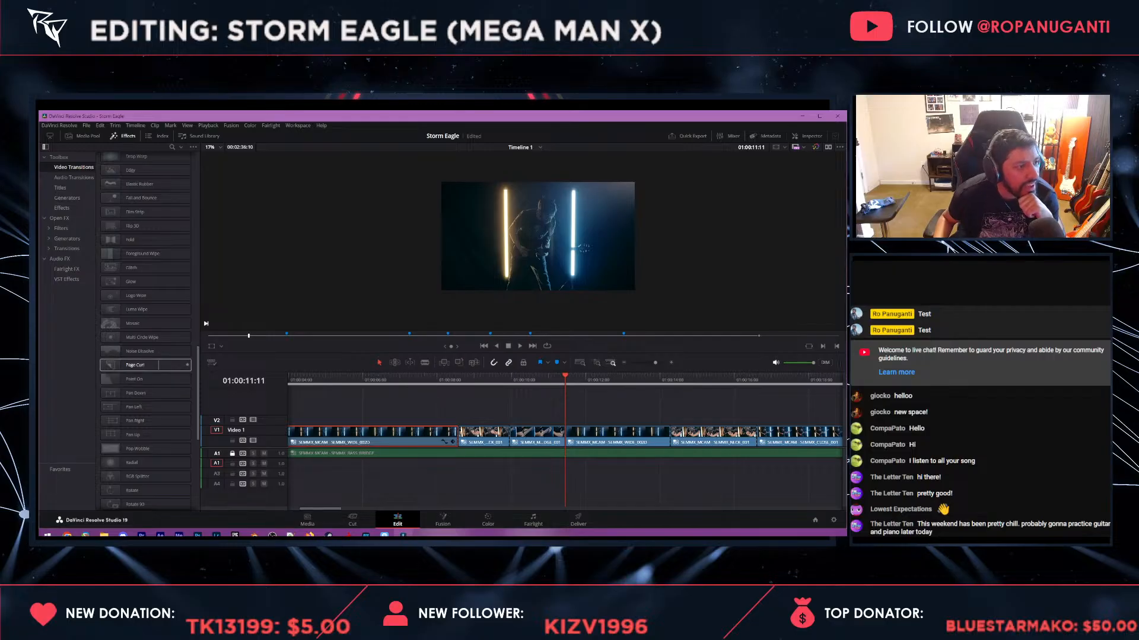
scroll(145, 307, "up", 3)
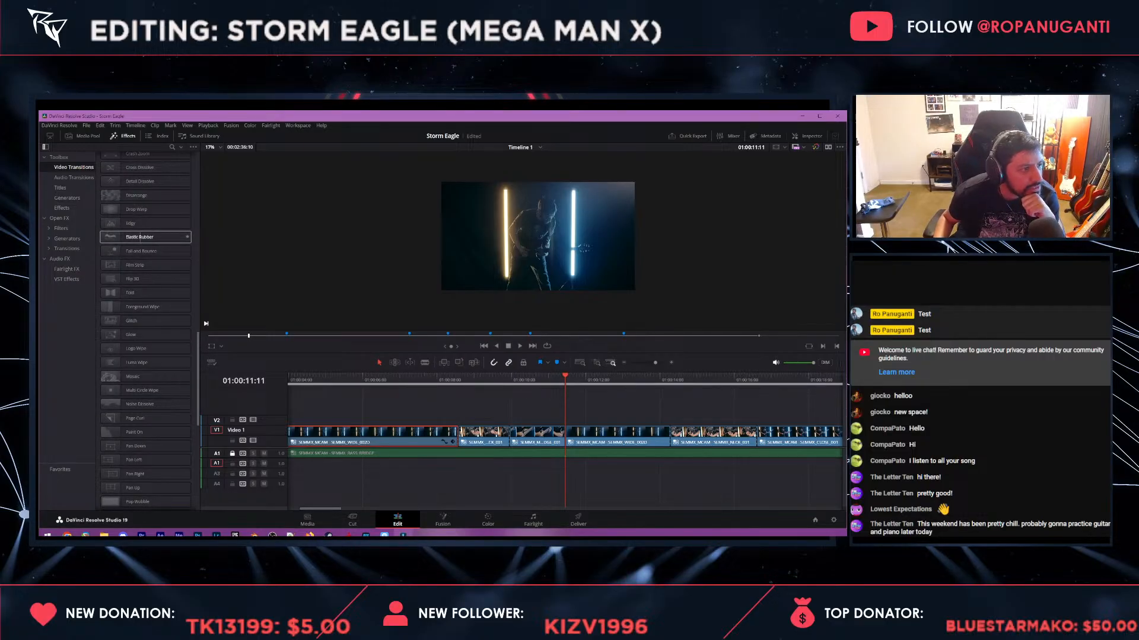
scroll(139, 237, "up", 3)
scroll(143, 249, "up", 3)
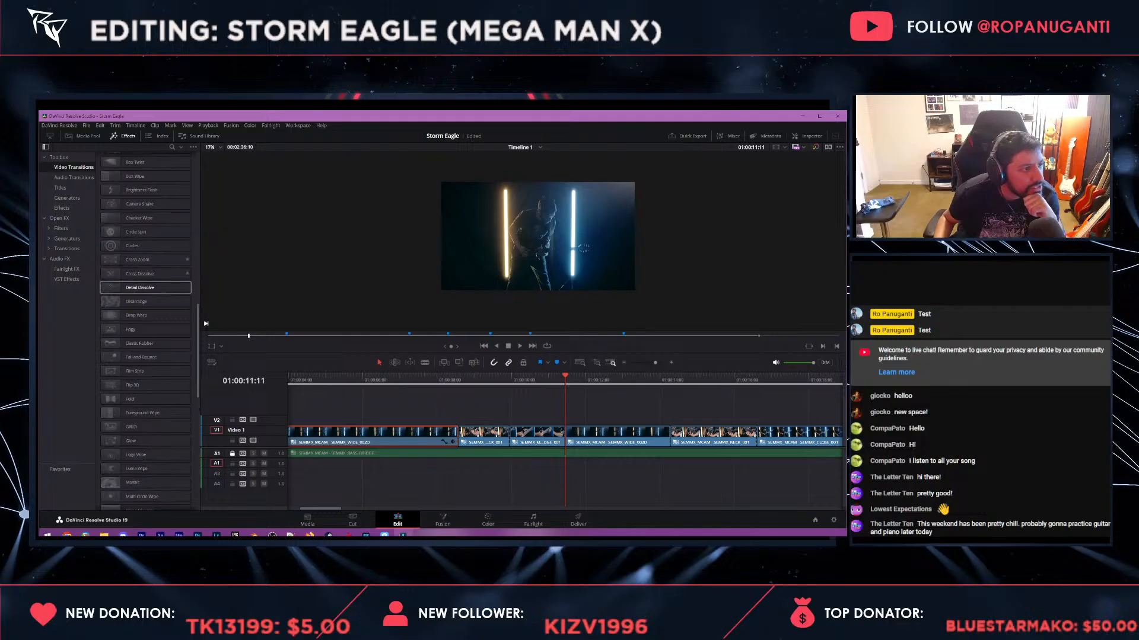
- Try the Fusion Camera Shake transition on the cut at 01:00:11:11 and play across it from 01:00:11:05
left_click_drag(139, 203, 563, 432)
left_click(557, 378)
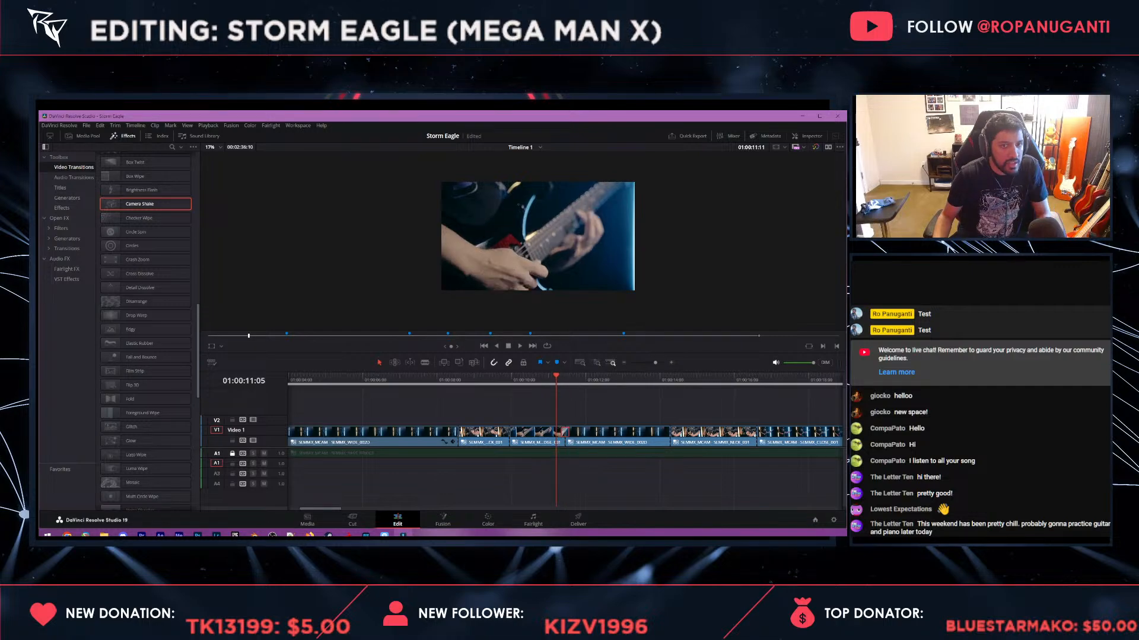
key("space")
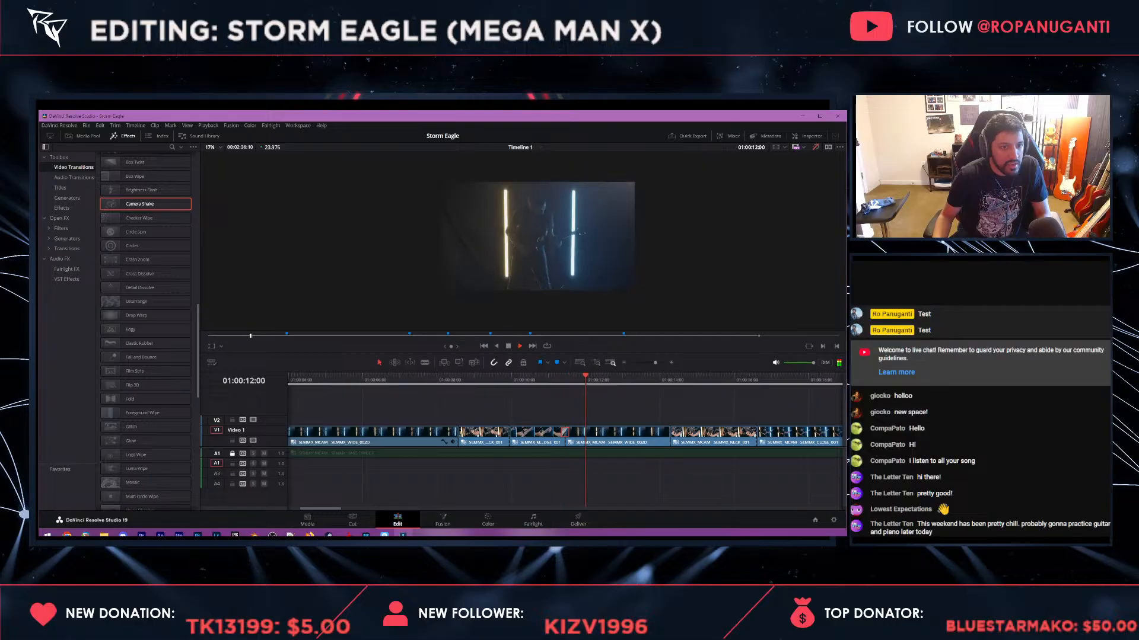
key("space")
- Lengthen the Camera Shake transition at the 01:00:11:11 cut on both sides and play across it
scroll(564, 432, "up", 3)
left_click(521, 378)
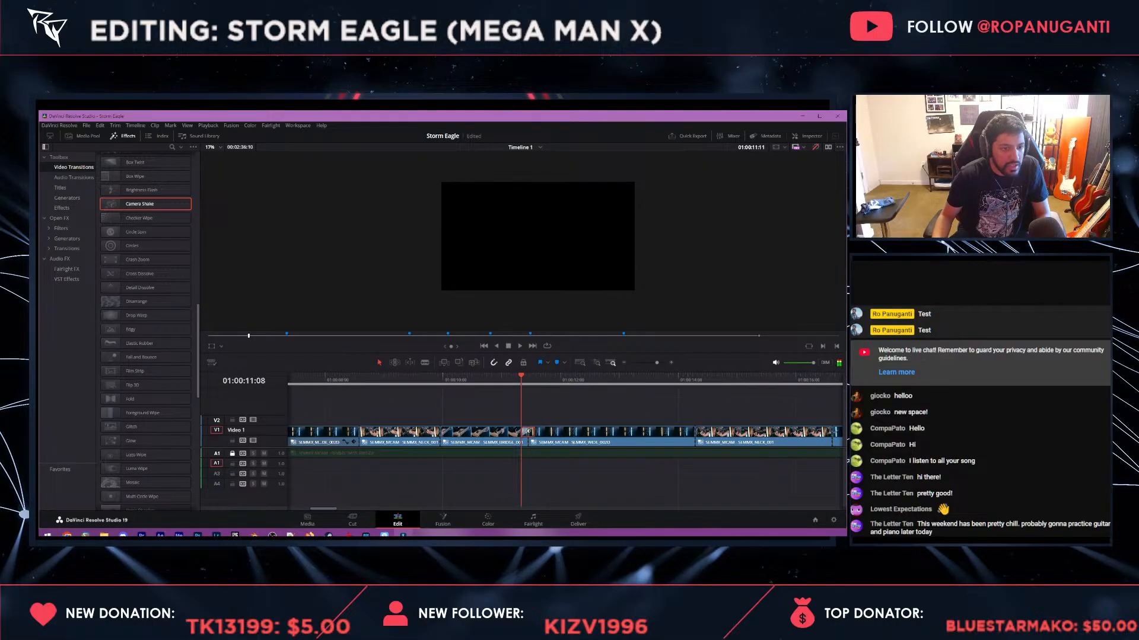
left_click_drag(521, 432, 499, 433)
left_click_drag(503, 377, 467, 377)
key("space")
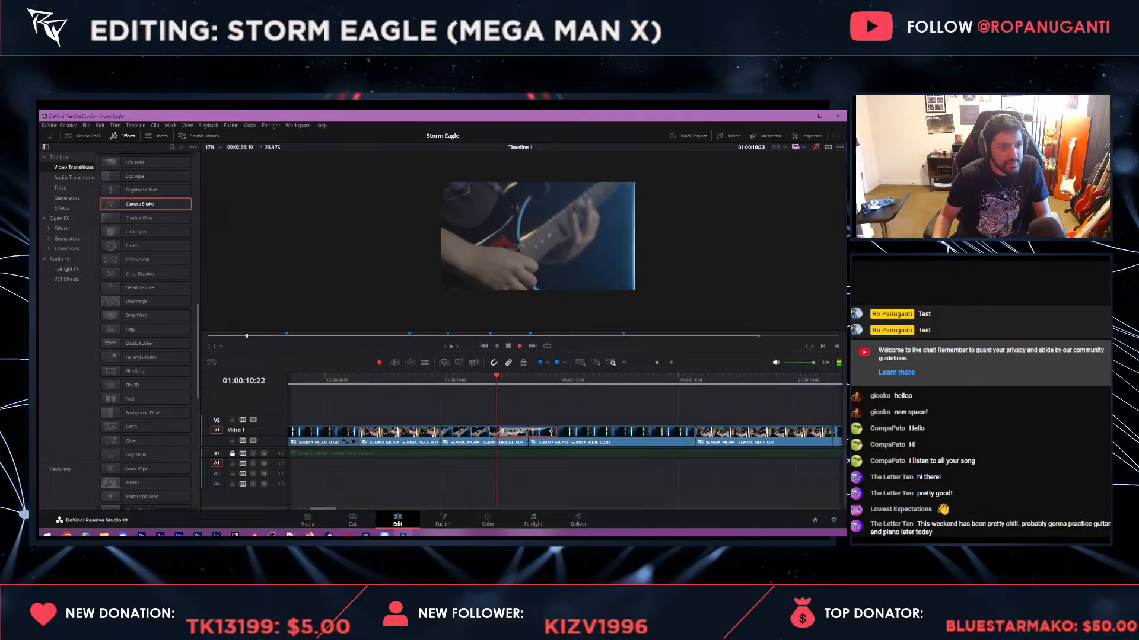
key("space")
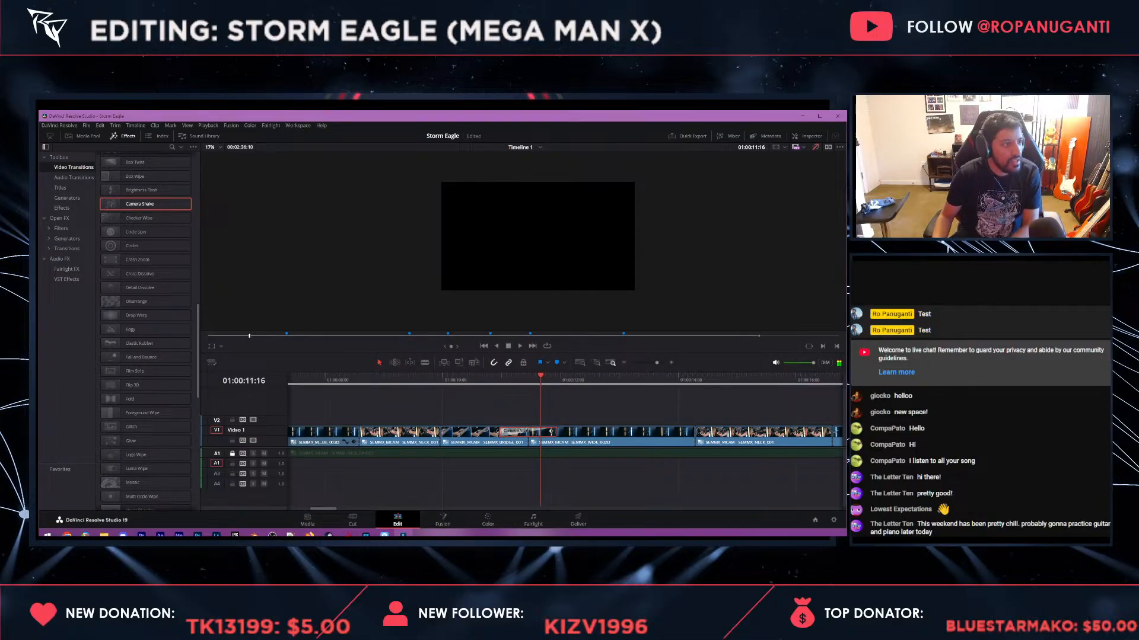
- Delete the Camera Shake transition from the cut at 01:00:11:11 and save the project
key("ctrl+s")
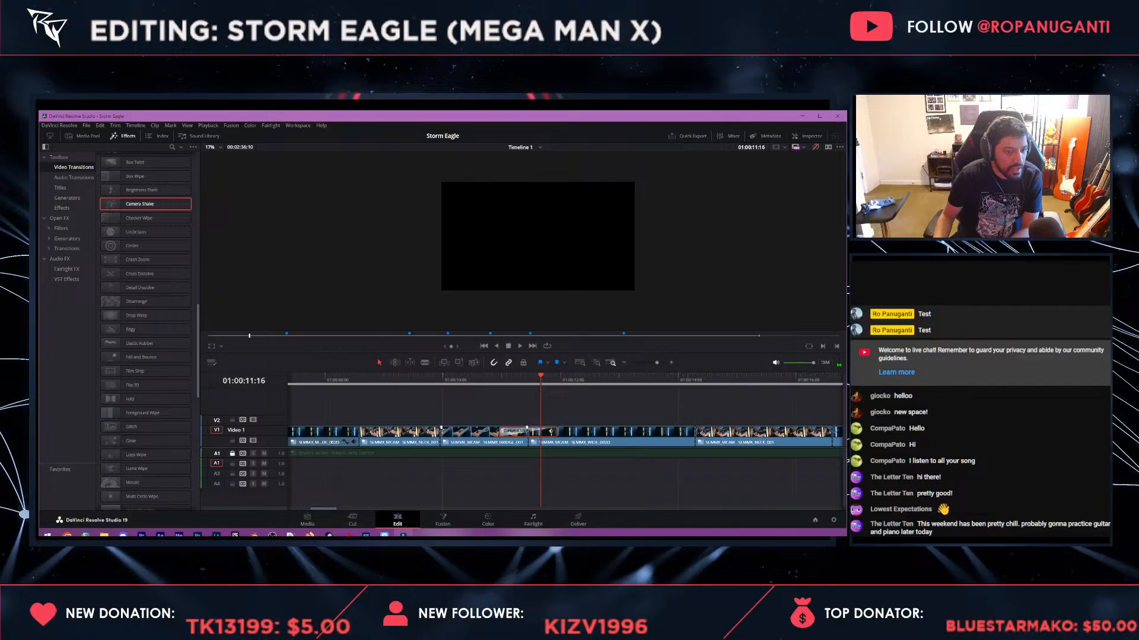
key("Delete")
key("ctrl+s")
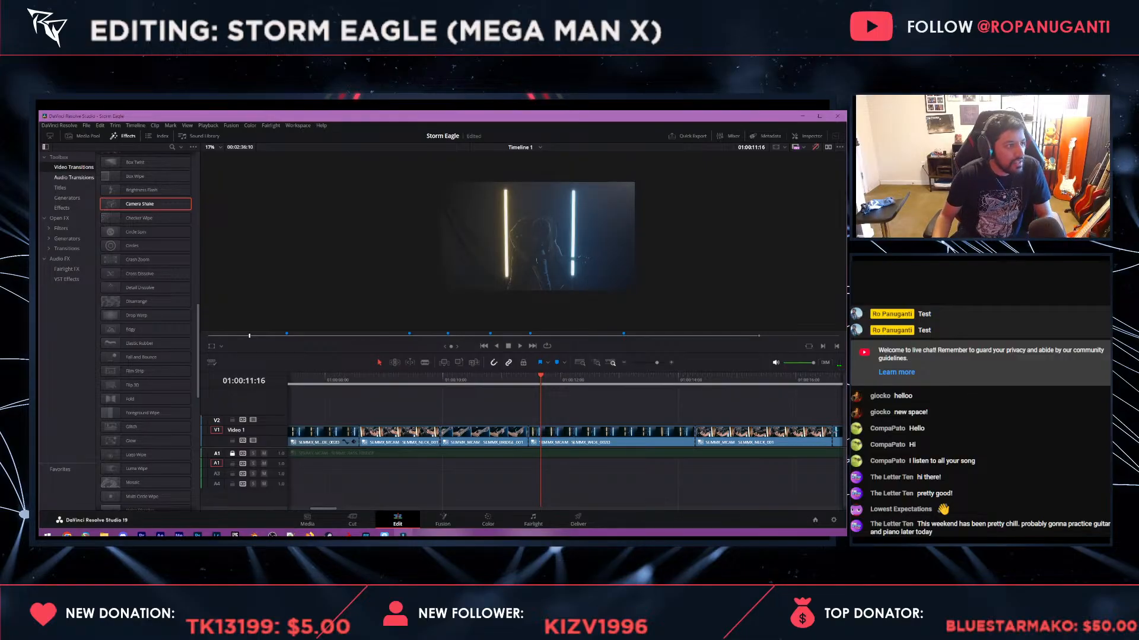
- Apply the Open FX uni.Camera Shake Transition to the cut at 01:00:11:11, save the project and preview the cut
left_click(60, 218)
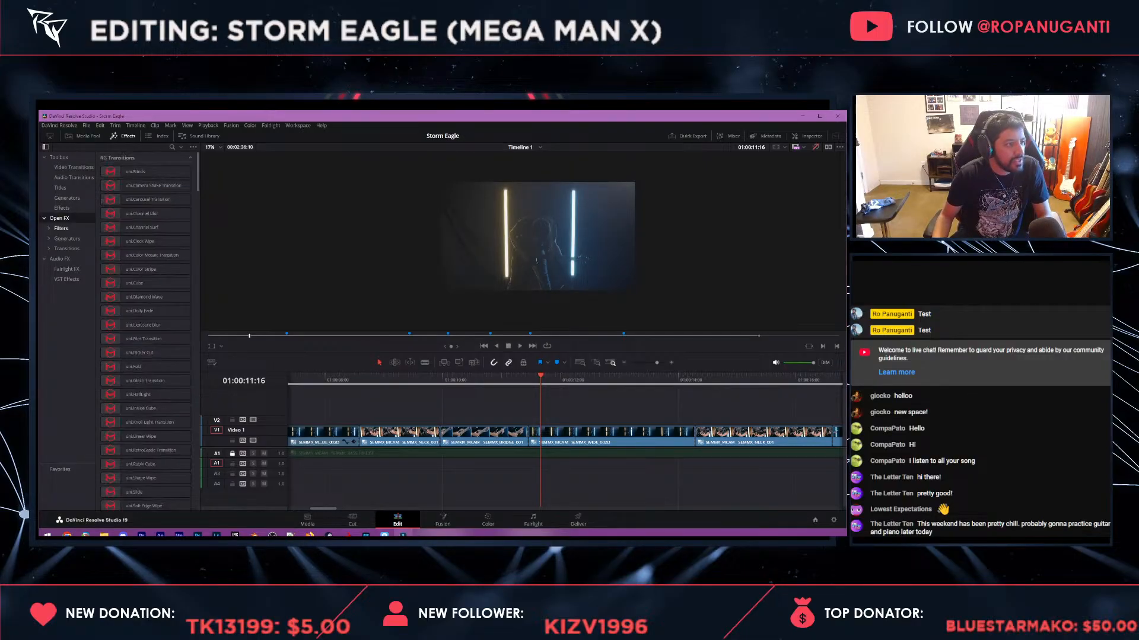
left_click_drag(153, 185, 534, 432)
key("ctrl+s")
key("shift+Left")
key("space")
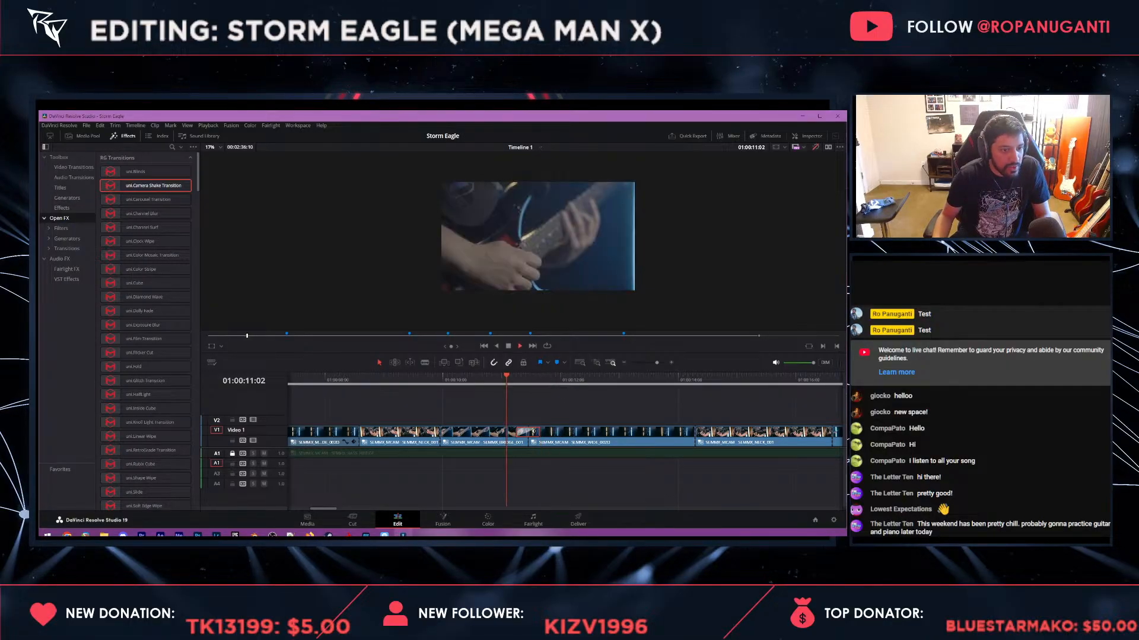
key("space")
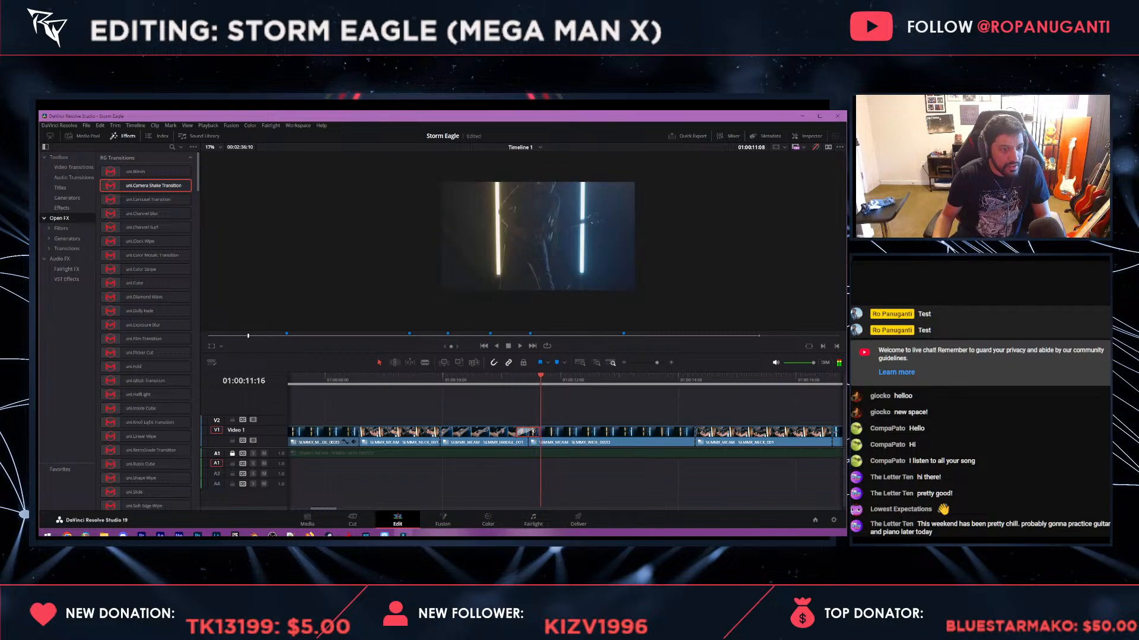
- Play the group of short clips and the glitch effect around 01:00:22:09
key("ctrl+minus")
key("ctrl+minus")
key("ctrl+minus")
key("ctrl+minus")
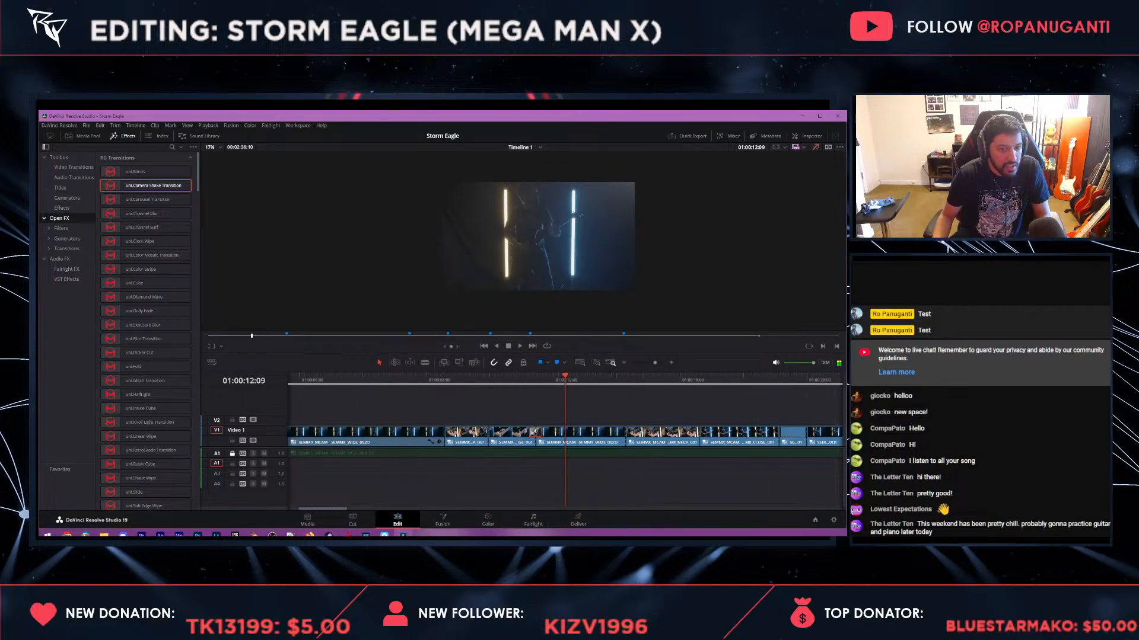
left_click(494, 379)
key("space")
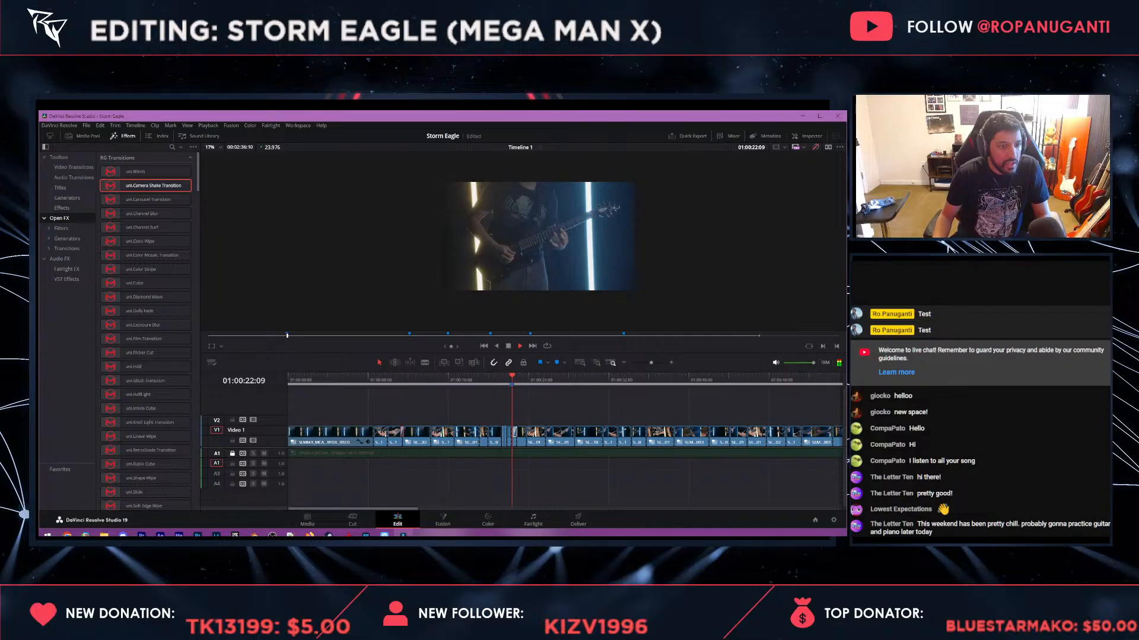
key("space")
- Play Timeline 1 from 01:00:09:23 across the uni.Camera Shake Transition
left_click(388, 379)
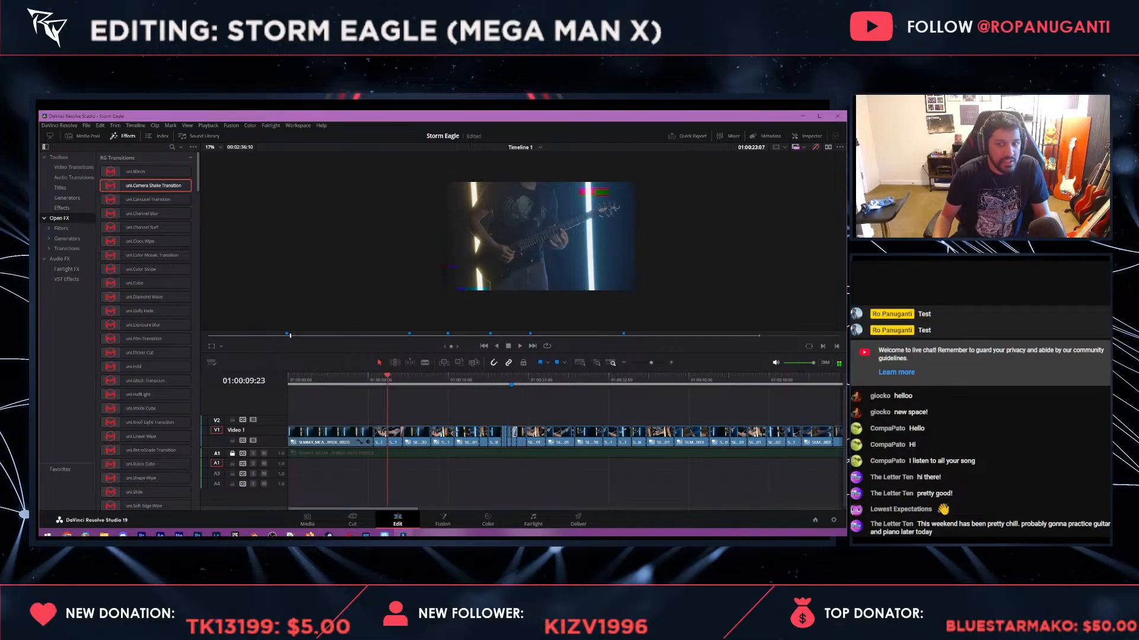
key("ctrl+equal")
key("ctrl+equal")
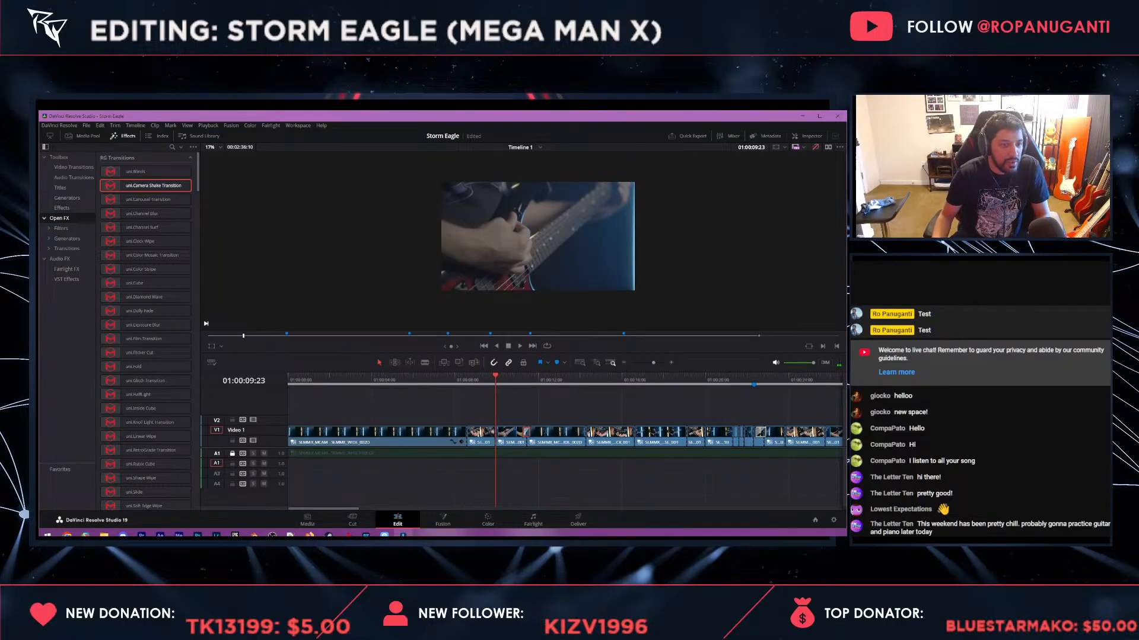
key("space")
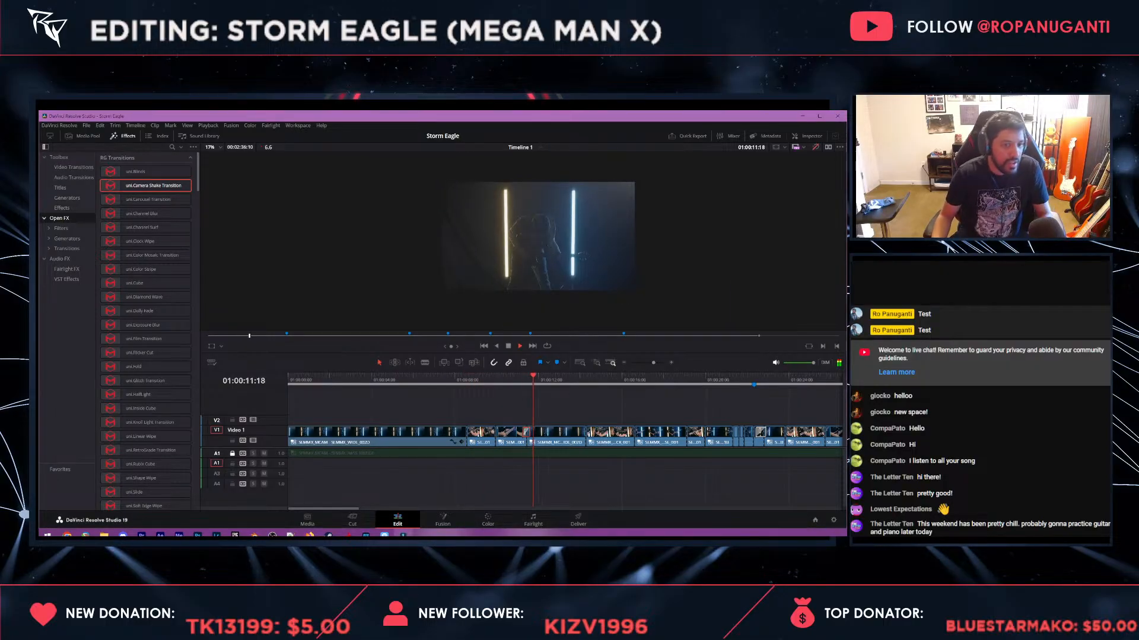
key("space")
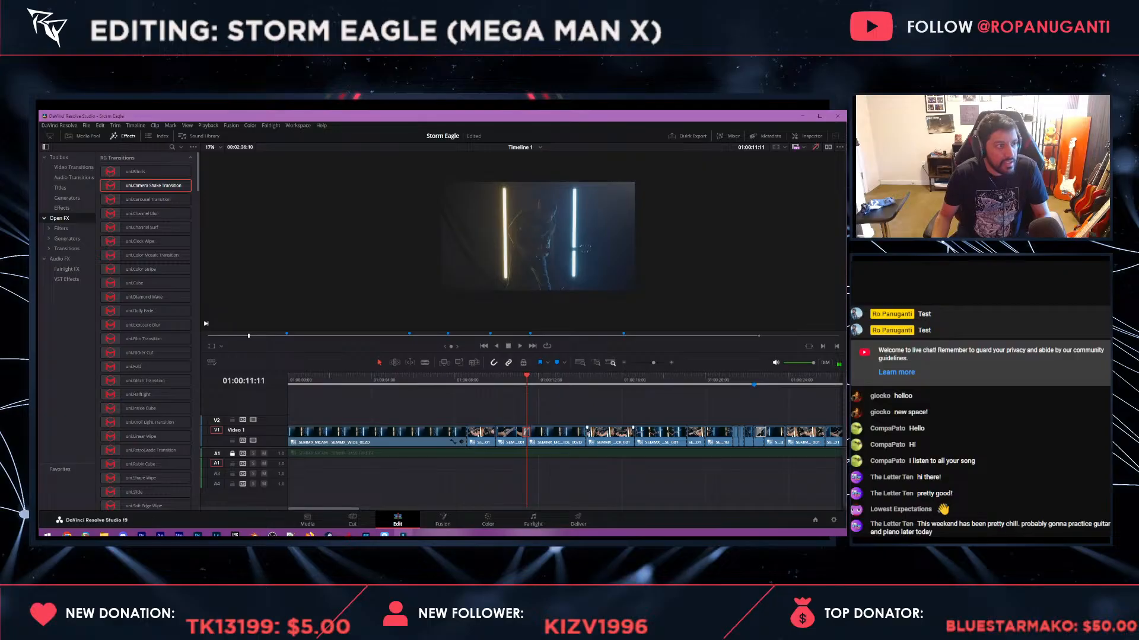
- Review playback from the "Stutter?" marker at 01:00:22:08 through the following cuts to 01:00:28:15
key("ctrl+minus")
left_click(633, 384)
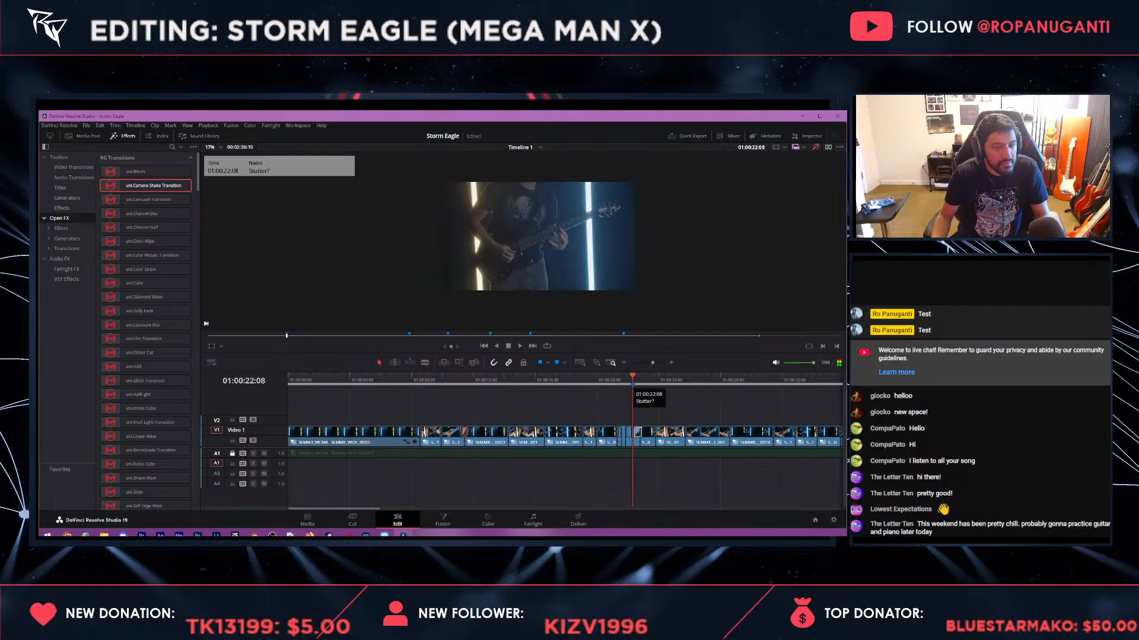
key("space")
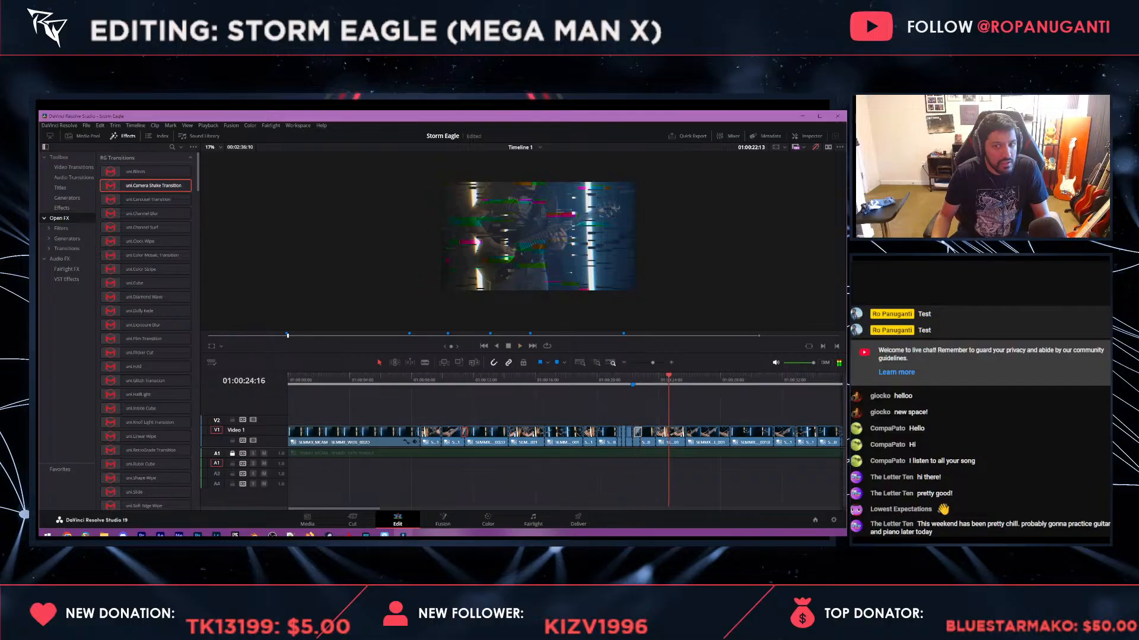
key("space")
key("space")
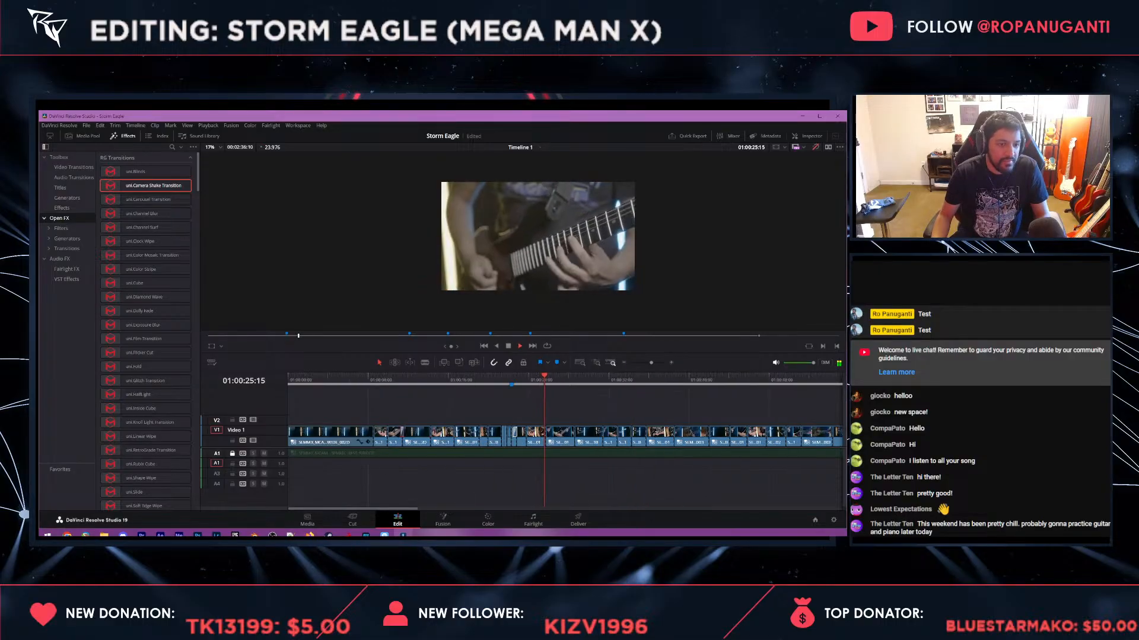
key("ctrl+minus")
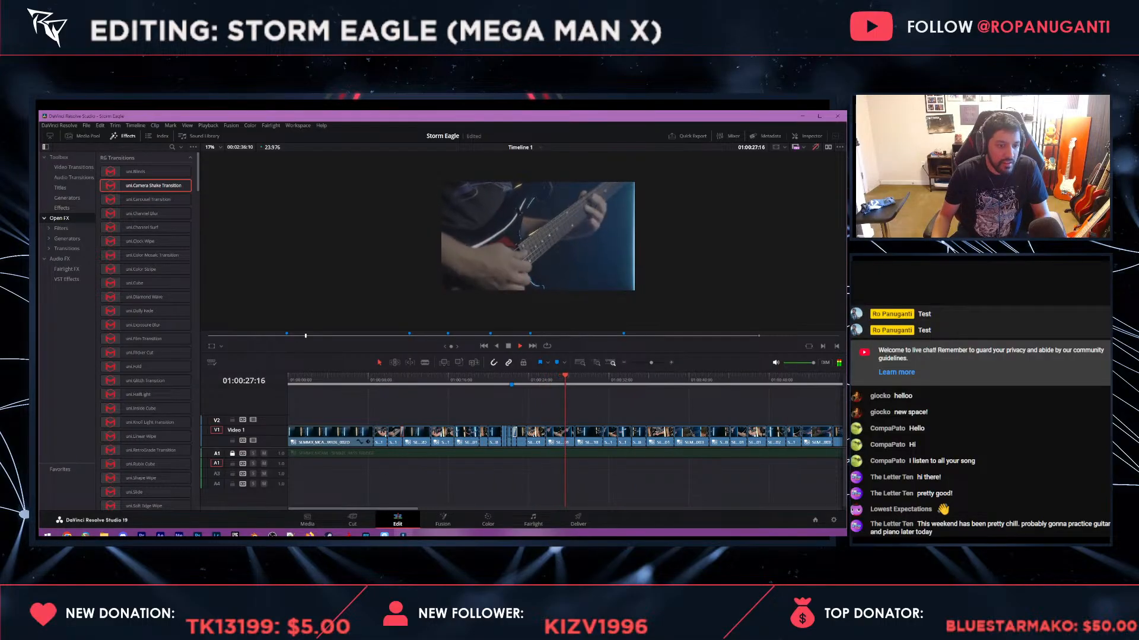
key("space")
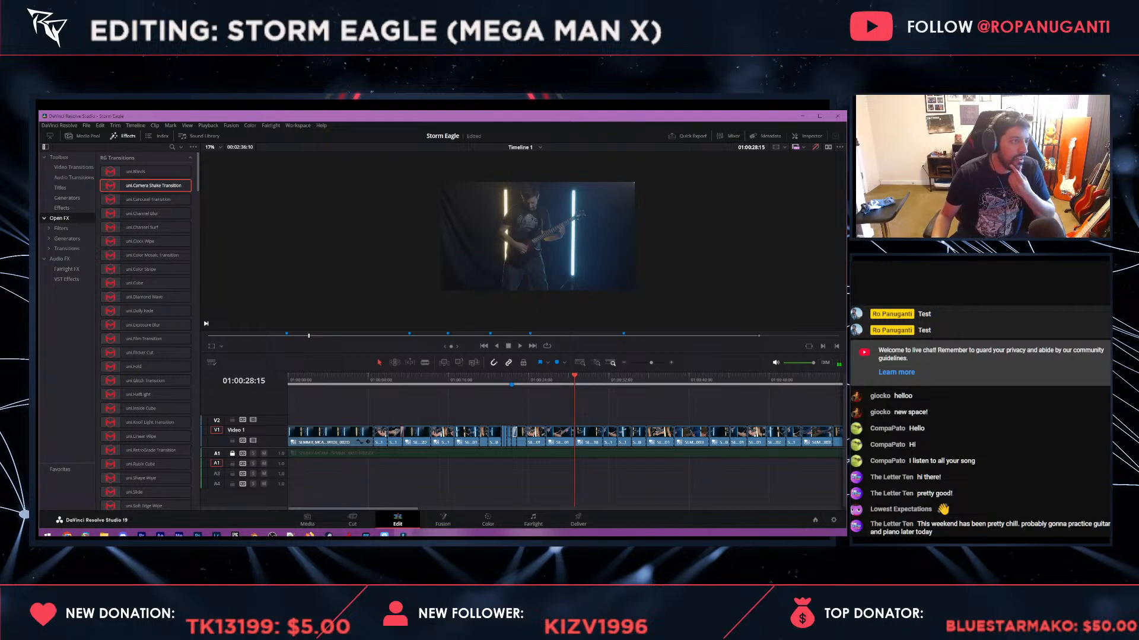
- Place FootageCrate-4K_Anamorphic_Transition_7.mp4 from the FX Overlay bin on track V2, starting at 01:00:28:15
left_click(83, 137)
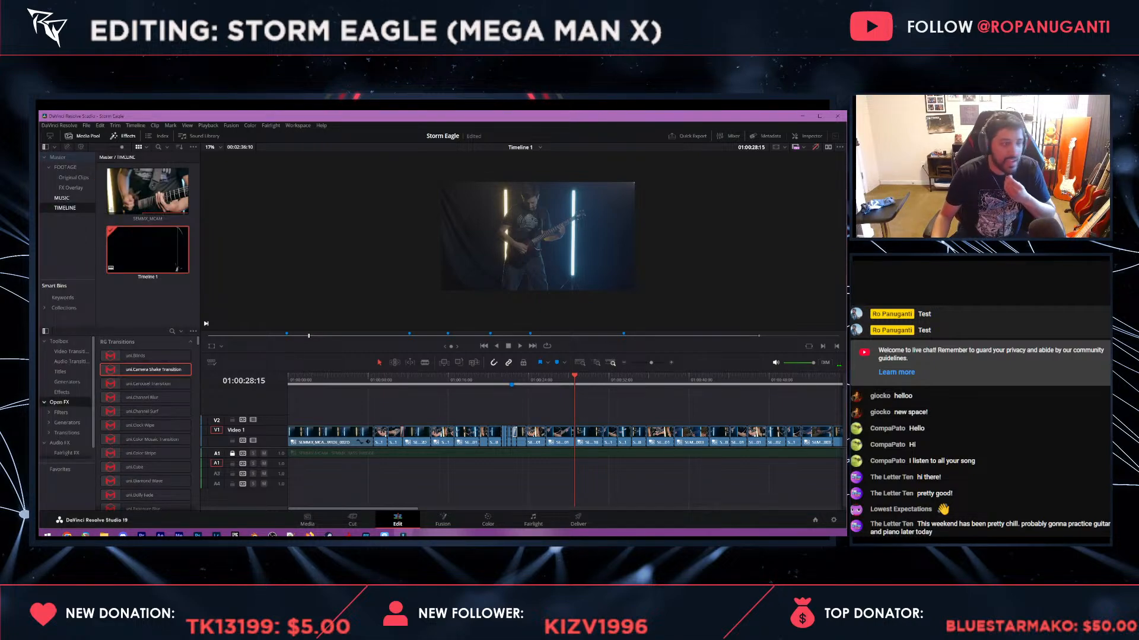
left_click(62, 198)
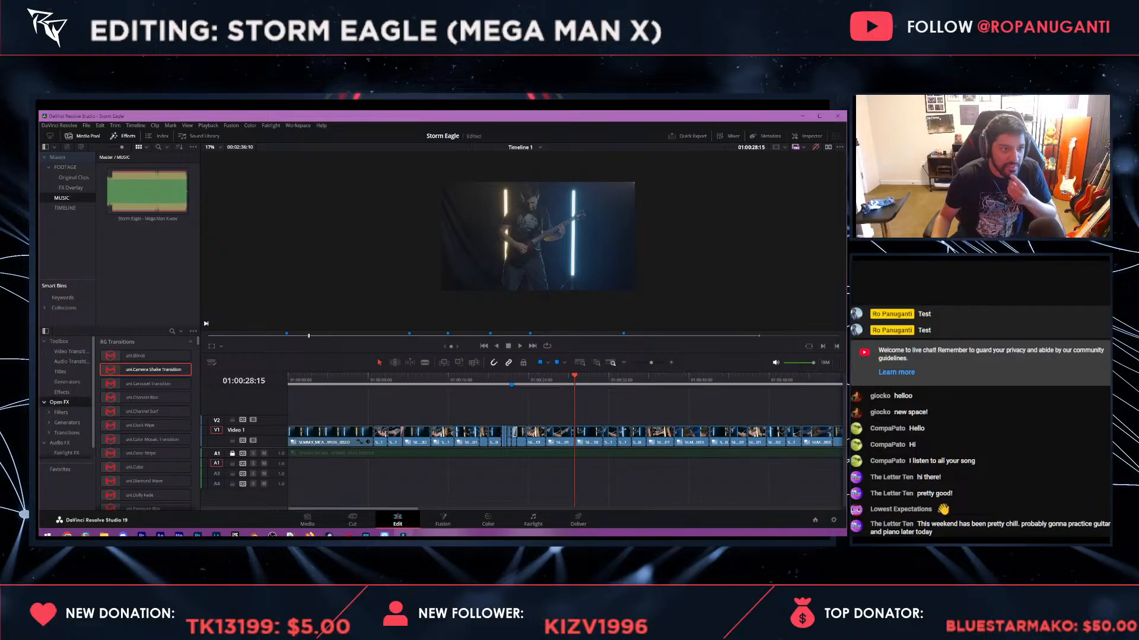
left_click(71, 187)
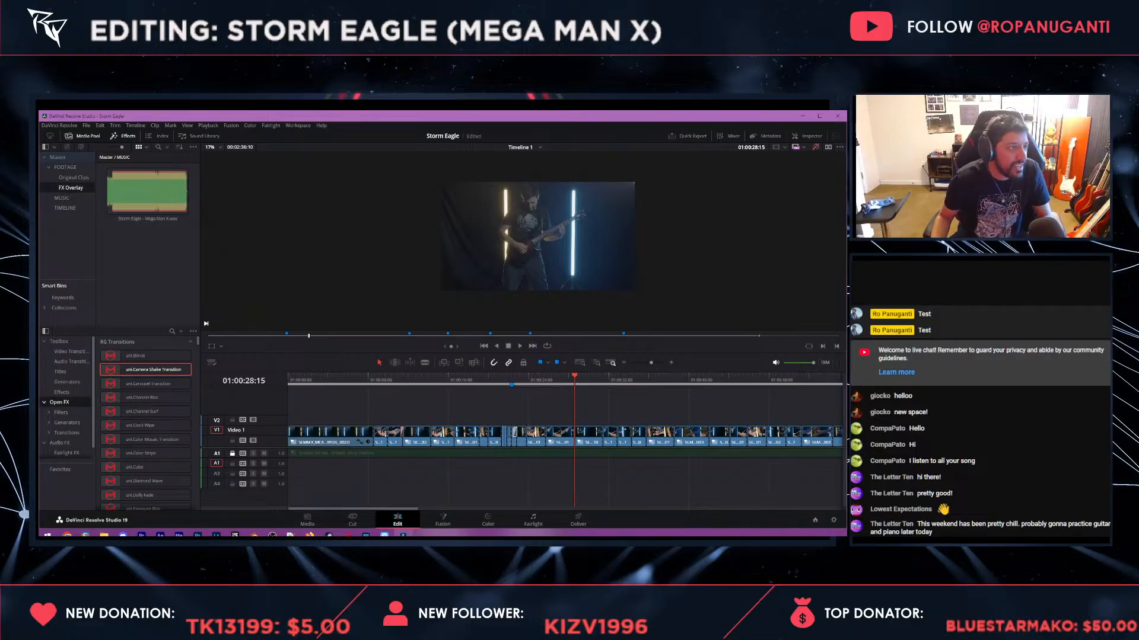
double_click(139, 227)
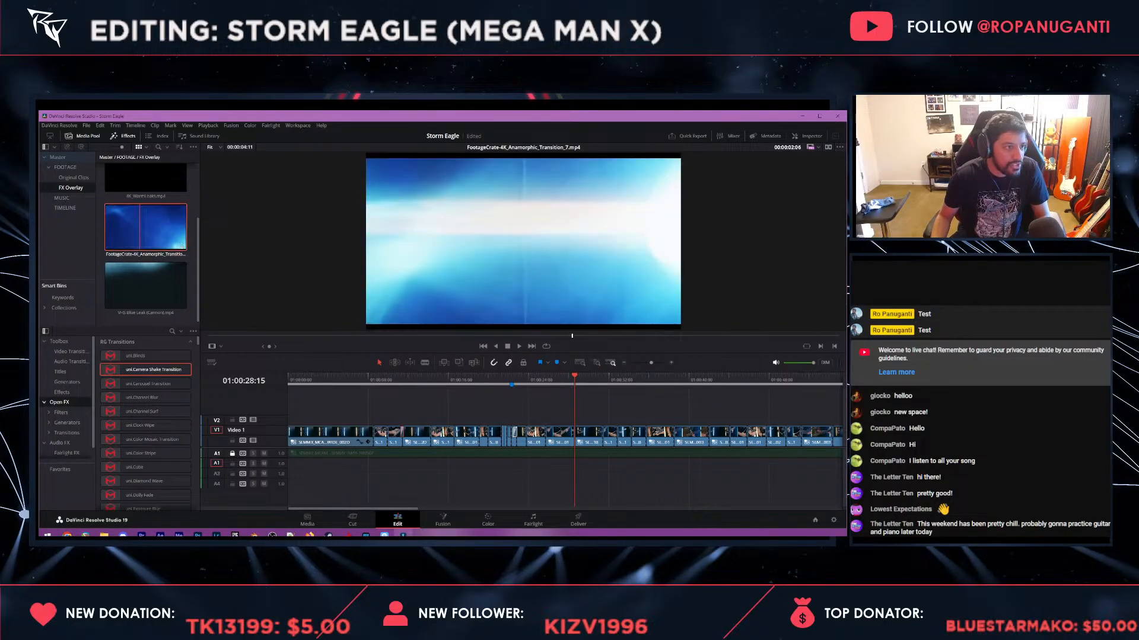
left_click_drag(166, 231, 576, 417)
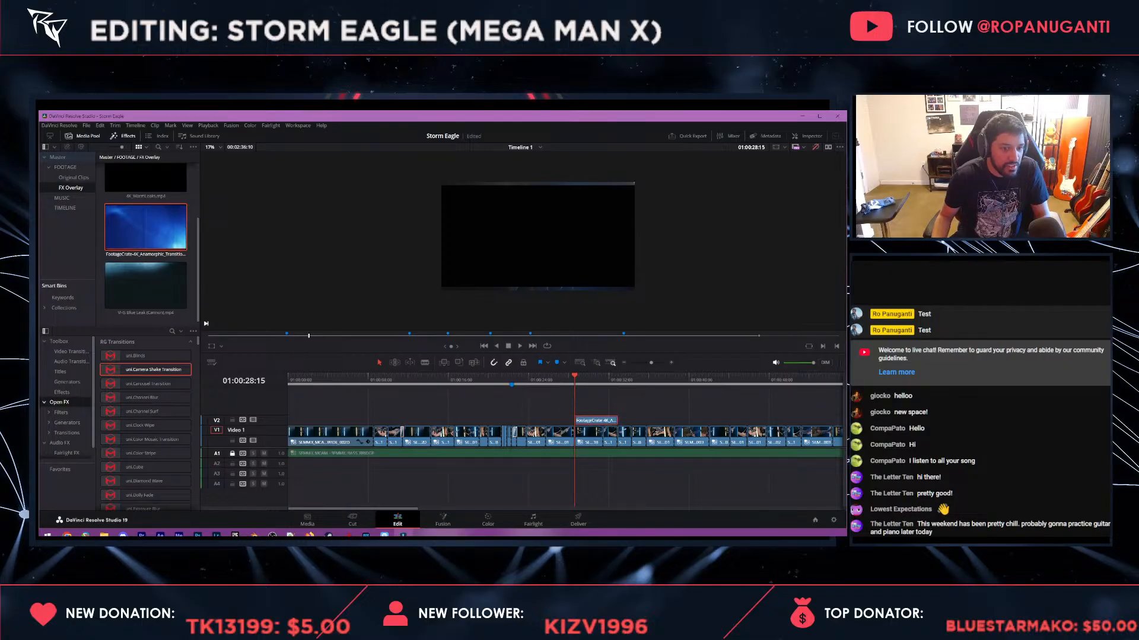
- Set the anamorphic overlay's composite mode to Screen, preview it, and scale it to a zoom of 1.090
key("ctrl+9")
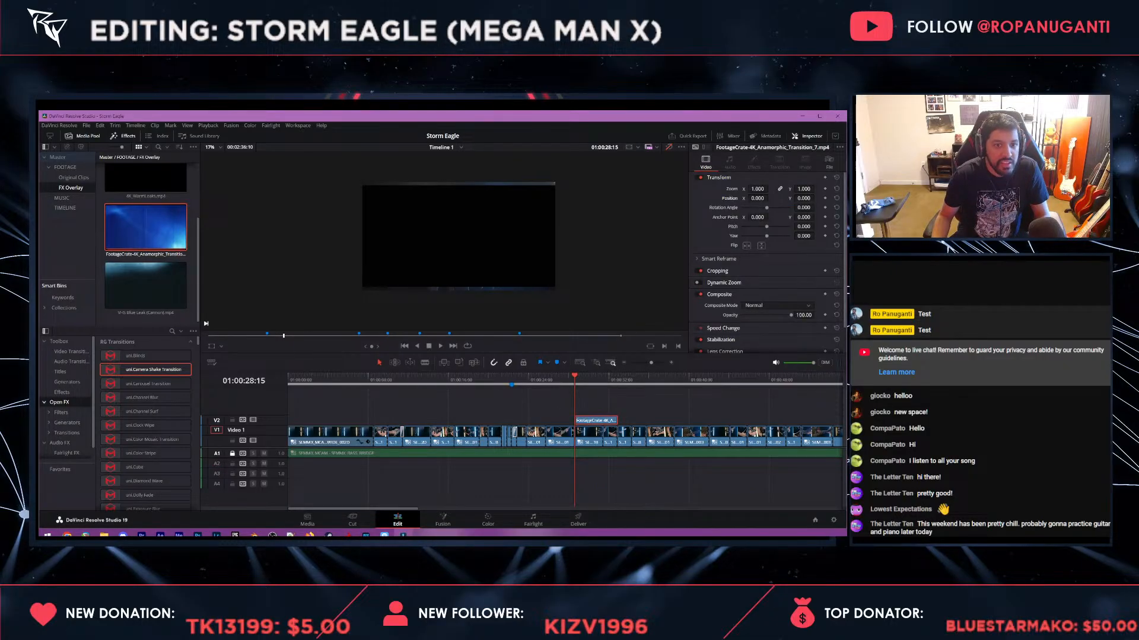
left_click(776, 306)
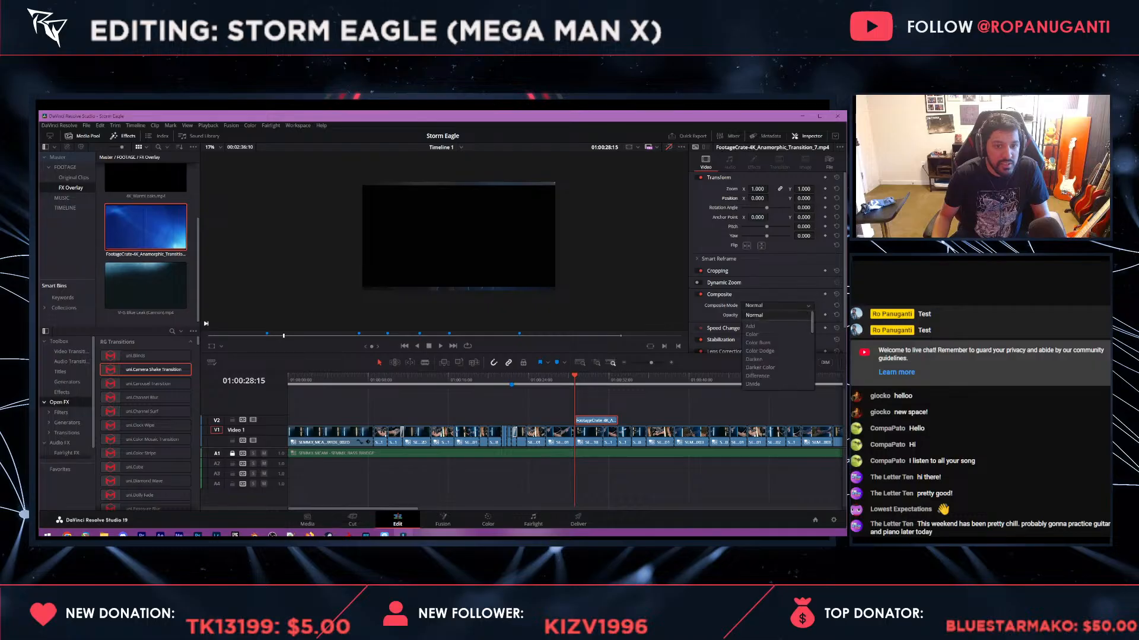
scroll(770, 348, "down", 3)
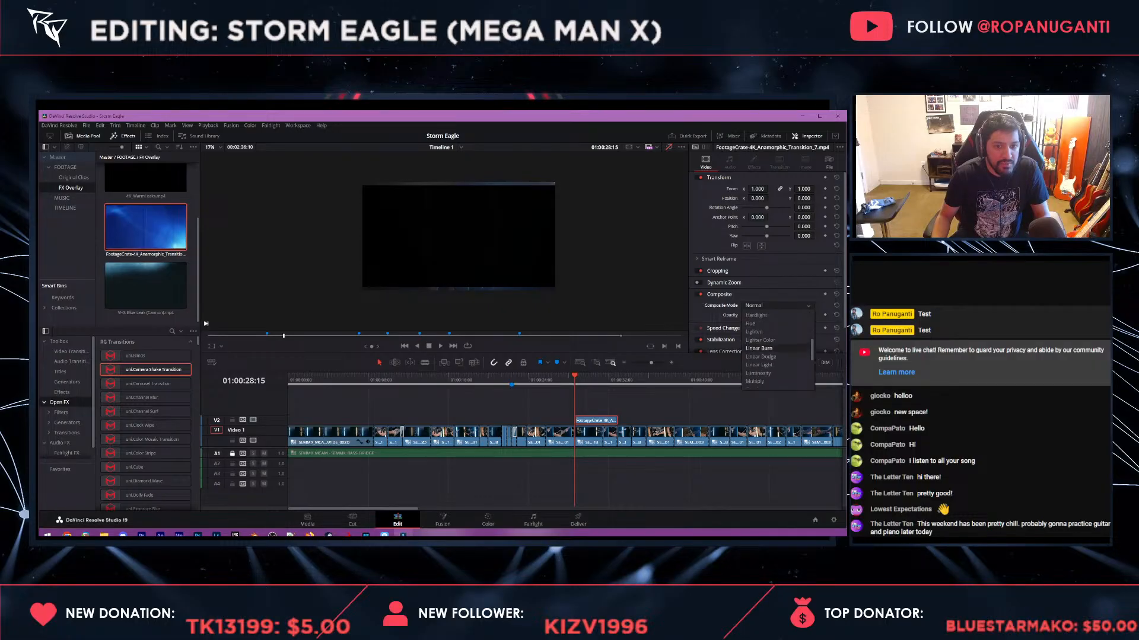
left_click(762, 365)
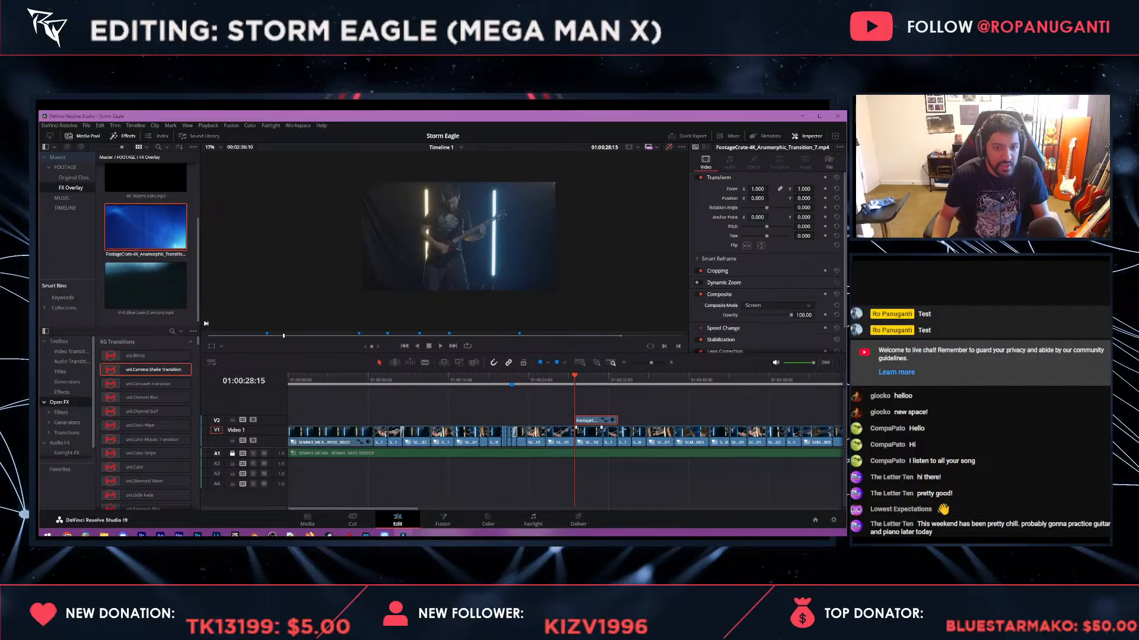
key("ctrl+equal")
key("ctrl+equal")
key("space")
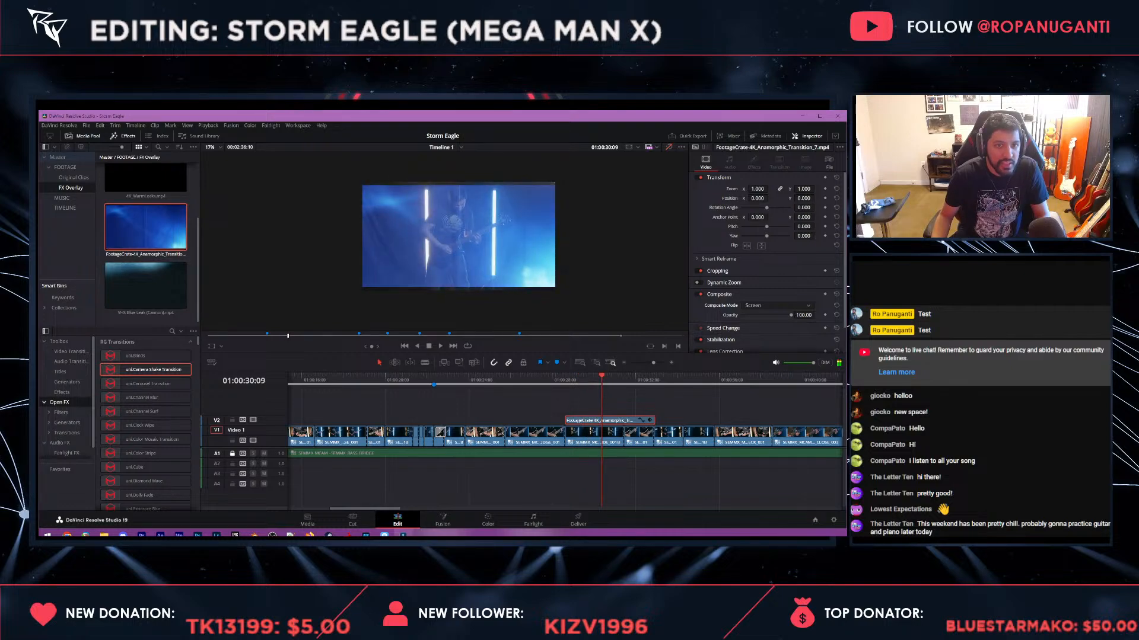
left_click_drag(758, 188, 770, 189)
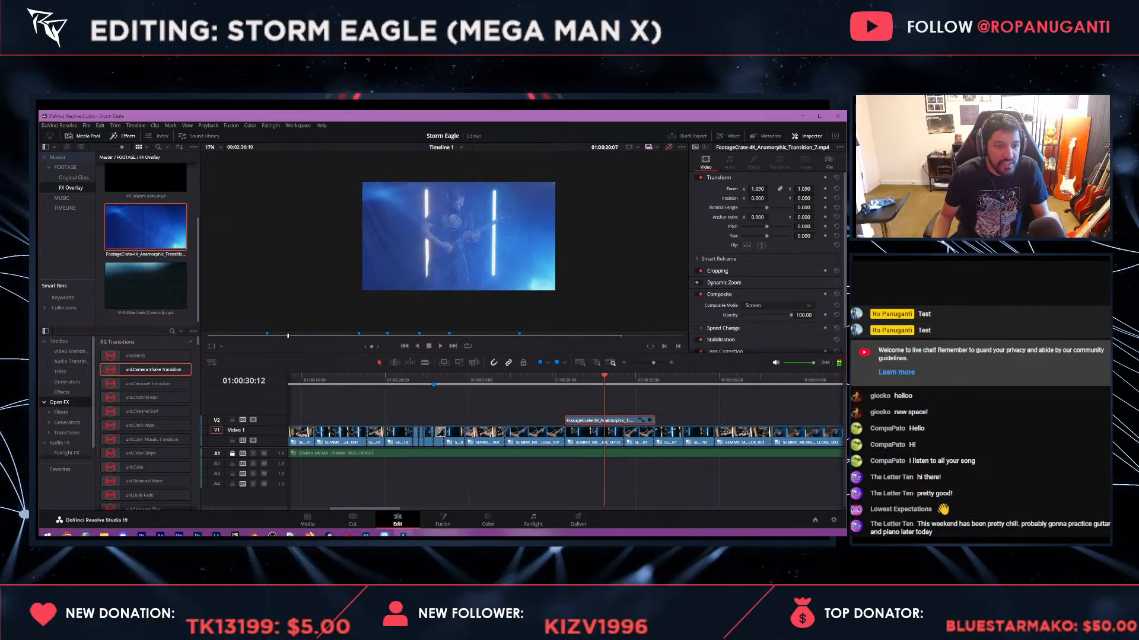
- Move the anamorphic overlay earlier on V2 and step through frames to check its flash against the cut at 01:00:28:15
left_click(493, 378)
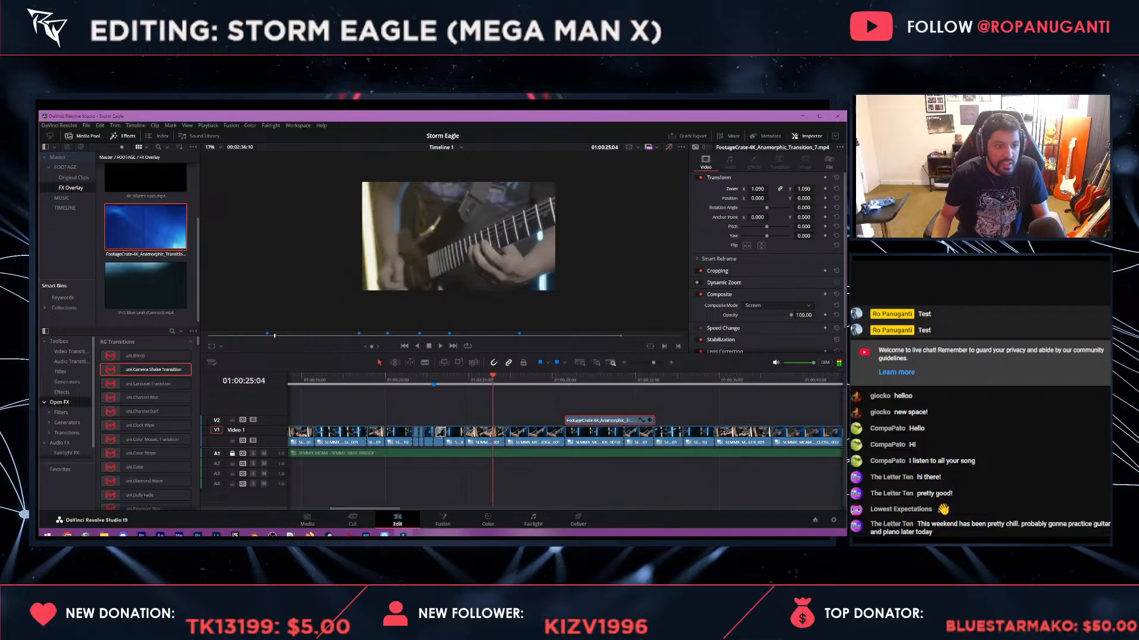
left_click_drag(604, 420, 562, 421)
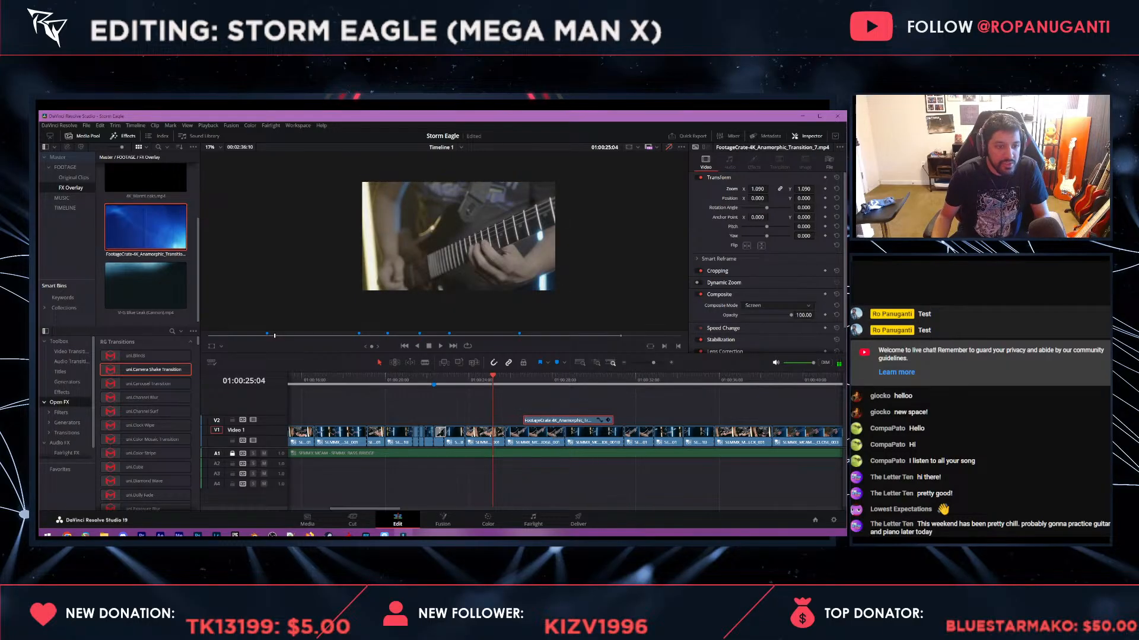
left_click_drag(534, 378, 539, 378)
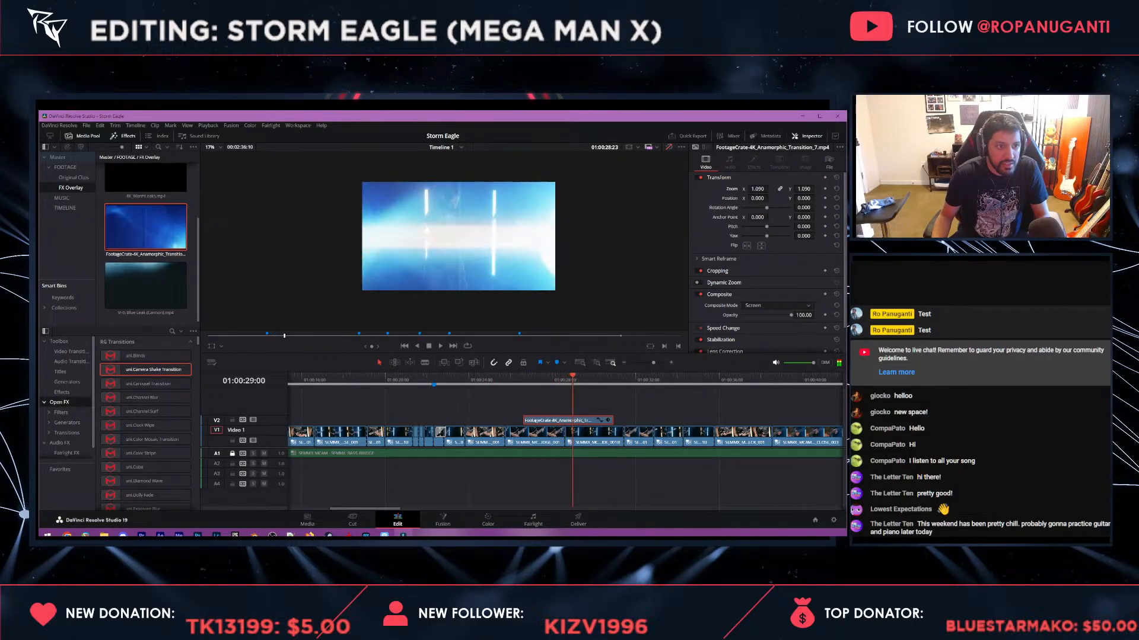
key("Left")
key("Left")
key("Left")
key("Left")
key("Left")
key("Left")
key("Left")
key("Left")
key("Left")
key("Left")
key("Left")
key("Right")
key("Right")
key("Right")
key("Right")
key("Right")
key("Right")
key("Right")
key("Right")
key("Right")
key("Right")
key("Right")
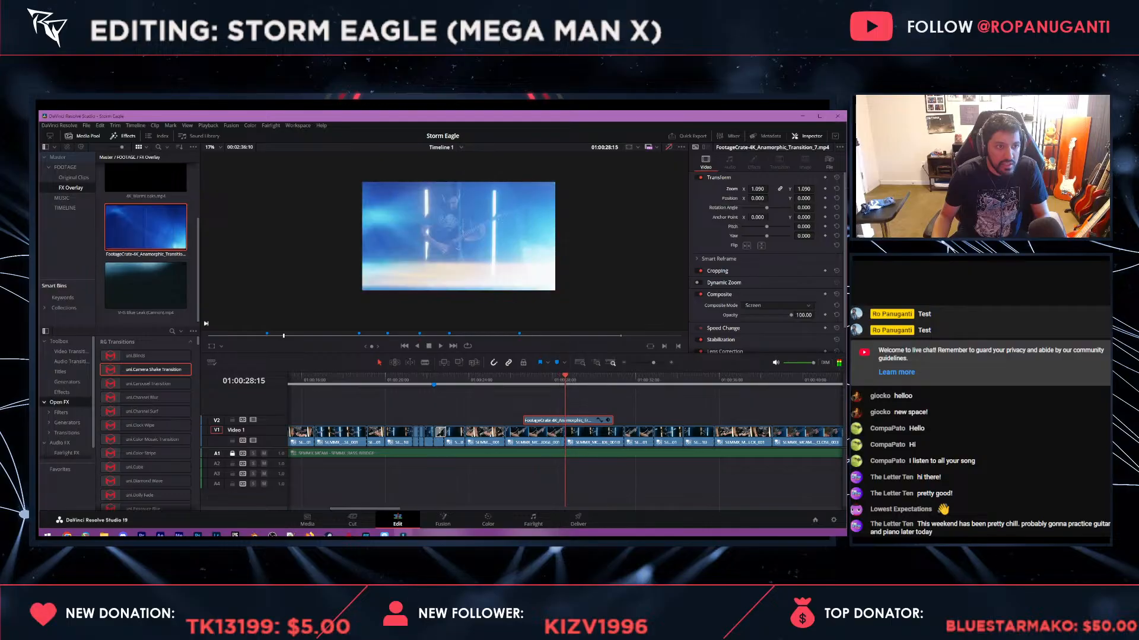
- Nudge the anamorphic overlay slightly later on V2 and play the timeline through the cut
left_click_drag(577, 421, 583, 421)
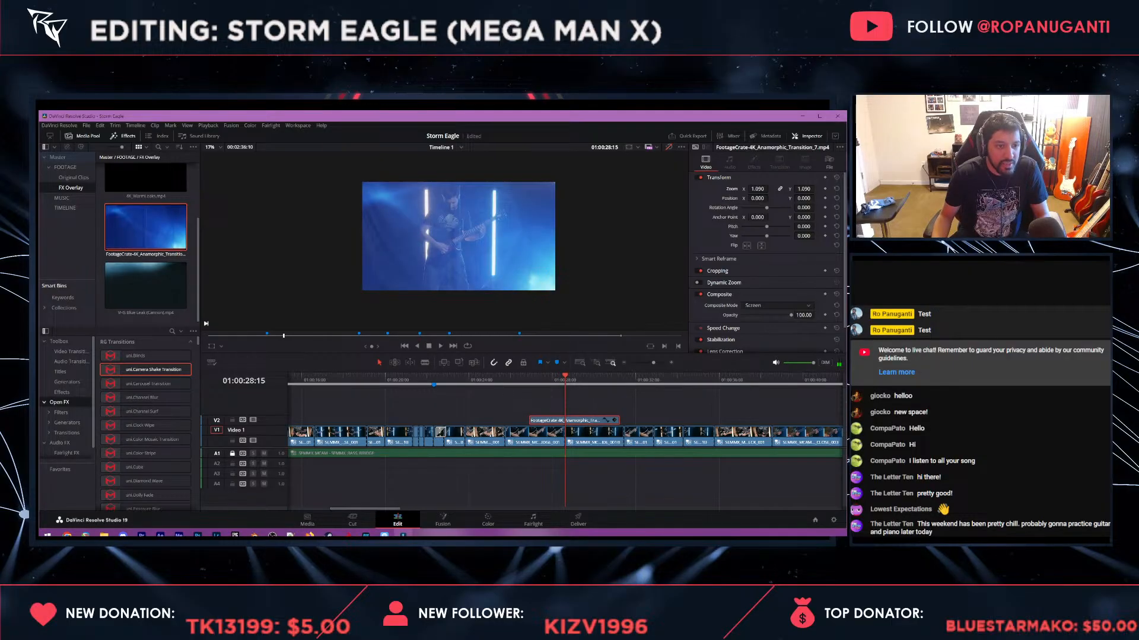
left_click_drag(536, 379, 530, 378)
key("space")
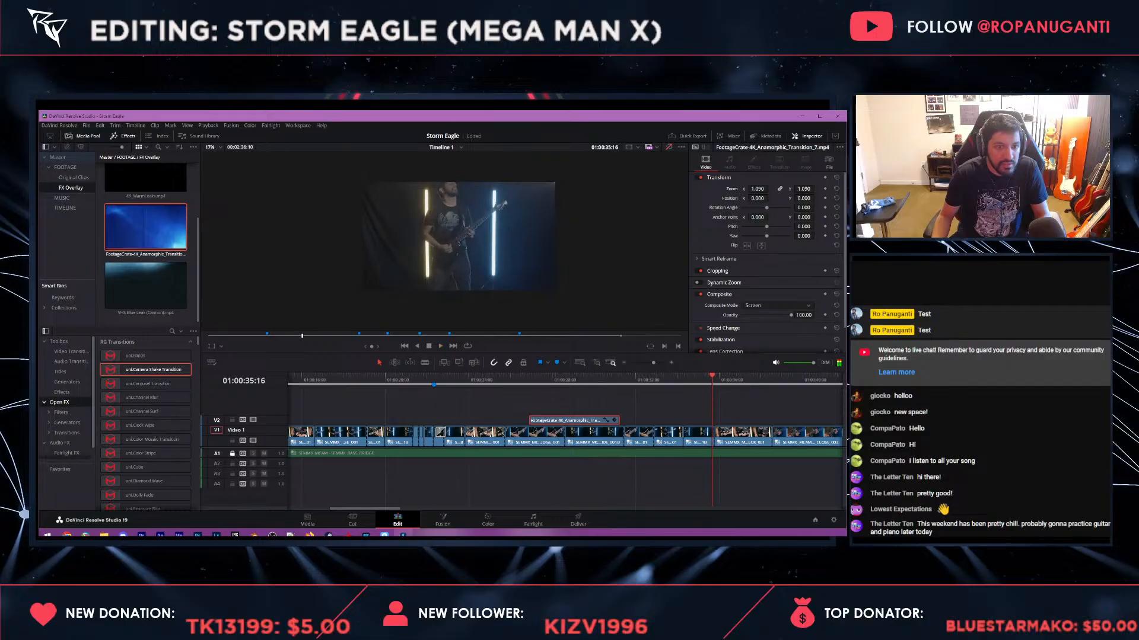
- Find uni.HalfLight among the RG Transitions and apply it to the V1 cut at about 01:00:34:07
left_click(675, 380)
left_click(669, 436)
key("ctrl+=")
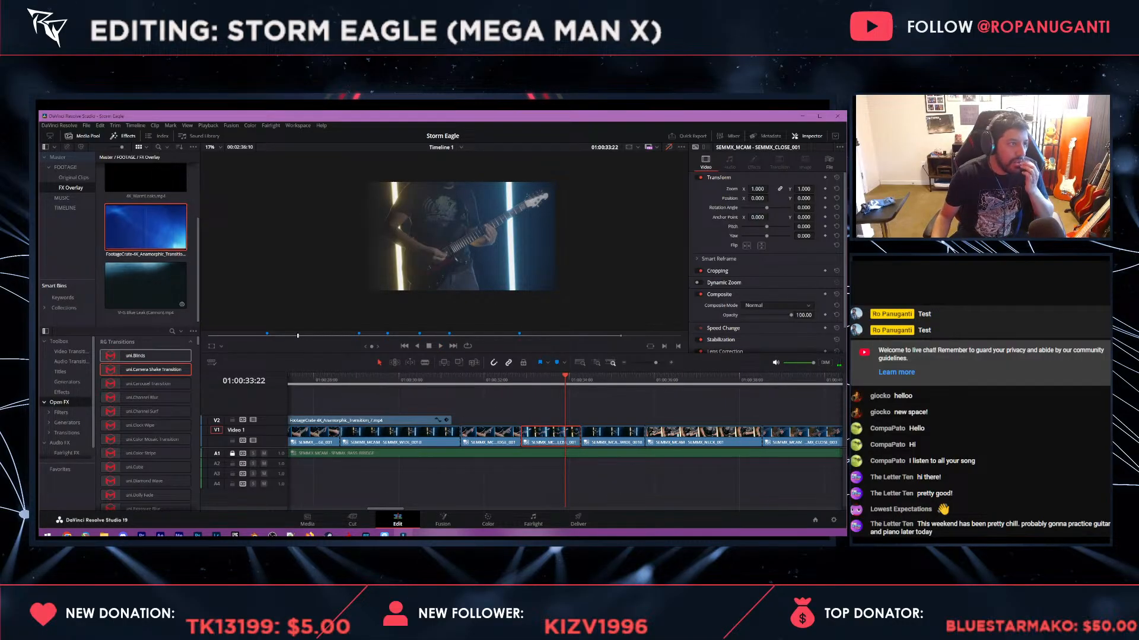
scroll(148, 384, "down", 5)
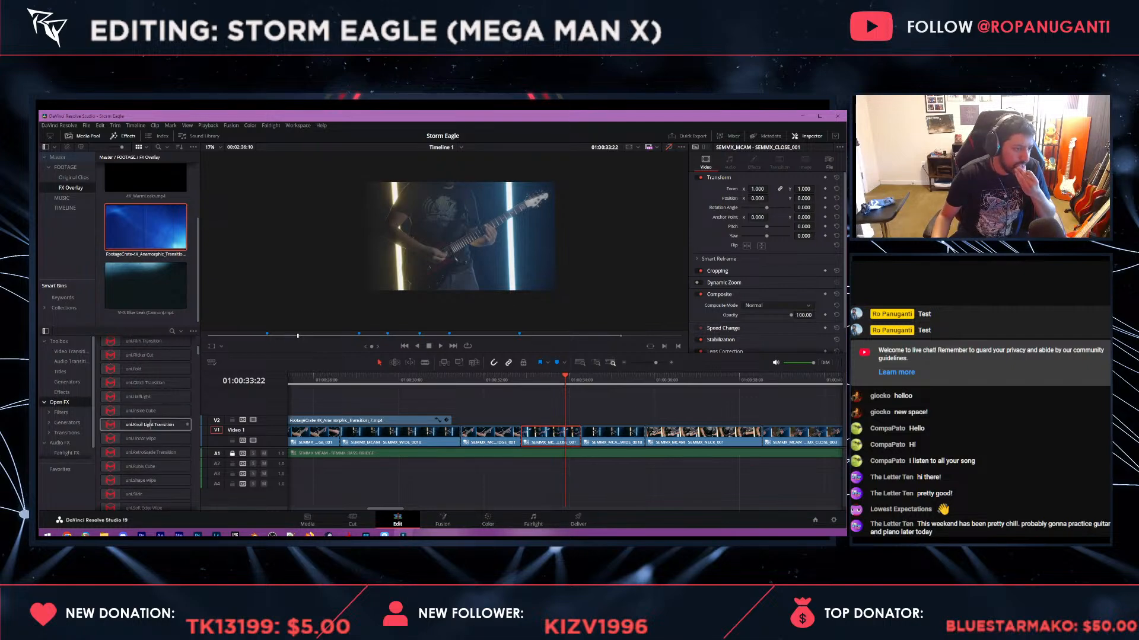
scroll(149, 442, "down", 2)
scroll(148, 442, "down", 3)
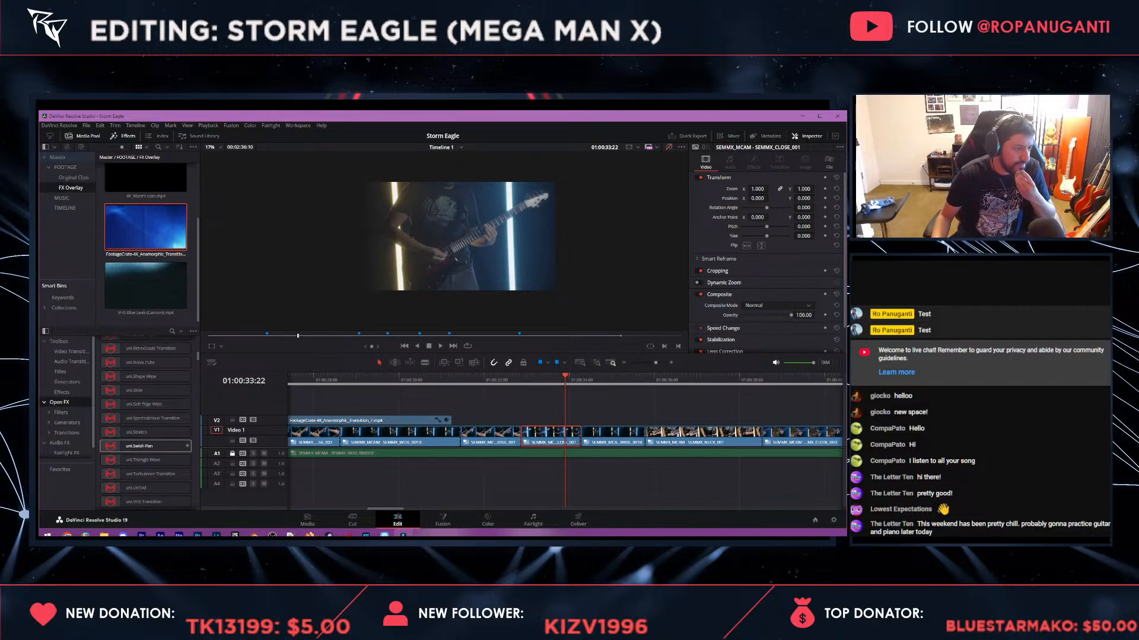
scroll(148, 445, "down", 3)
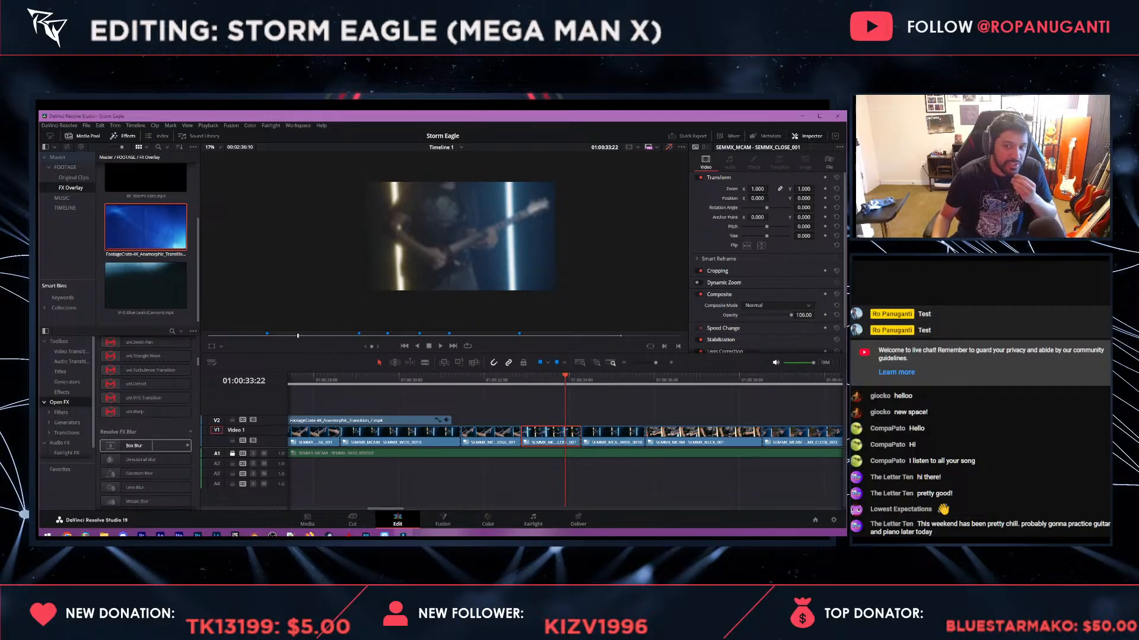
scroll(149, 442, "up", 6)
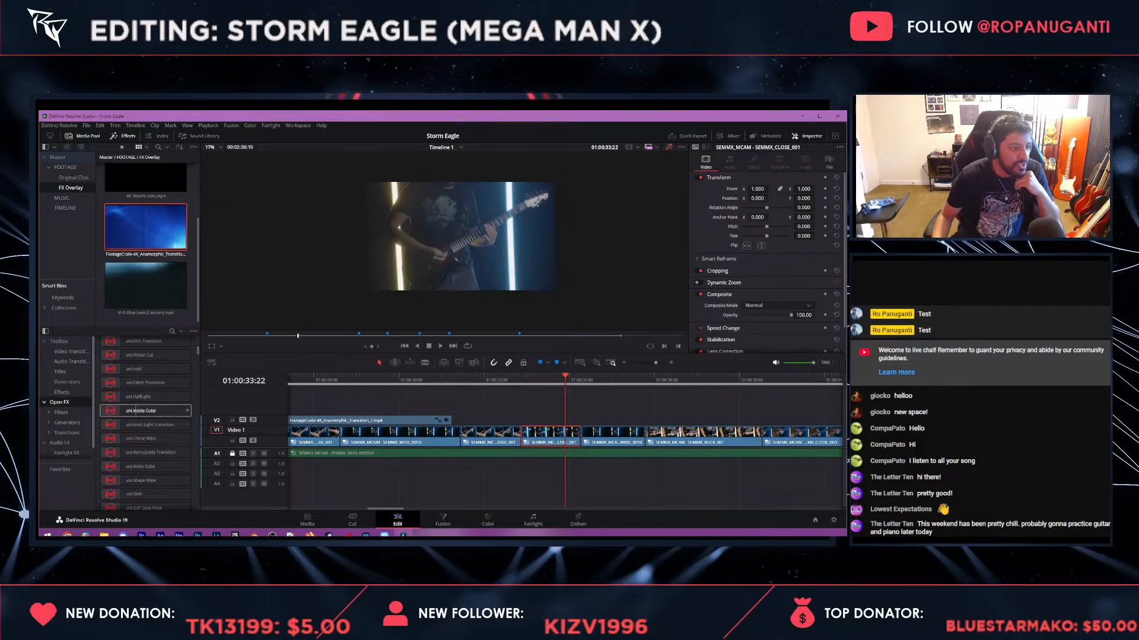
left_click_drag(137, 396, 573, 433)
left_click(575, 433)
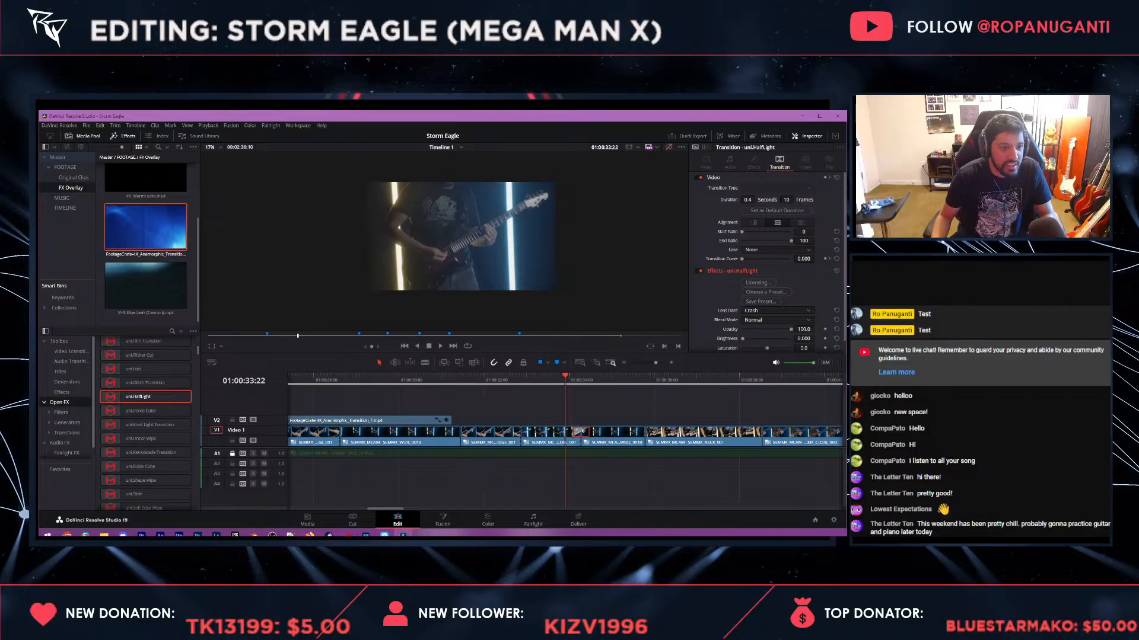
- Park the playhead mid-transition and set uni.HalfLight's Lens Flare to Wipe Beam, with Brightness 0.388 and Saturation 56.6
key("Down")
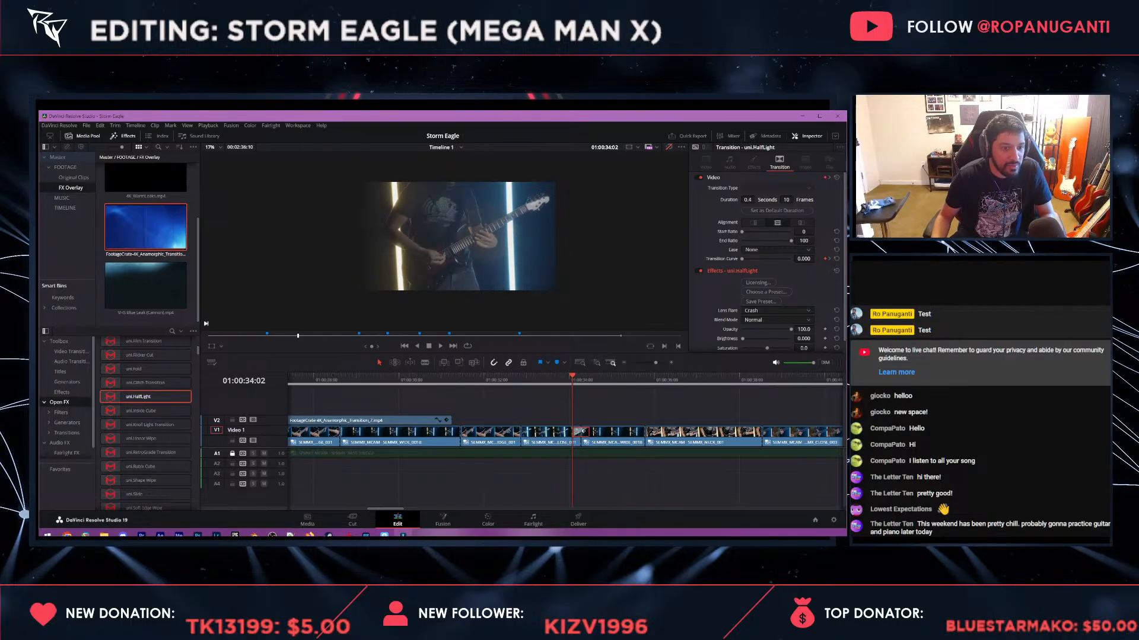
key("space")
scroll(771, 267, "down", 1)
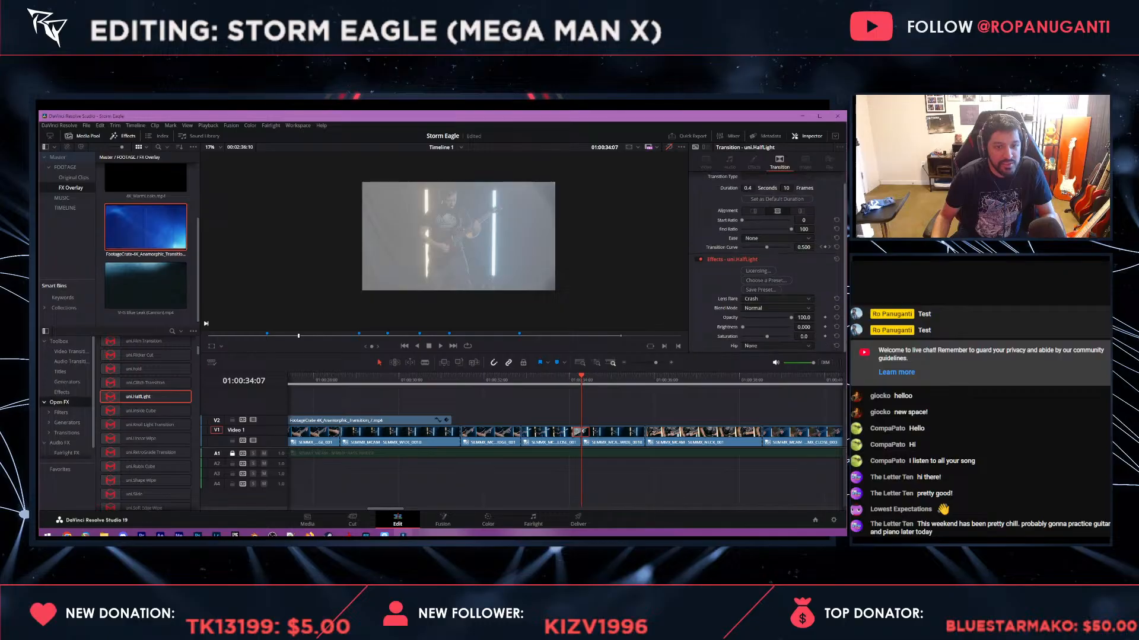
left_click(777, 298)
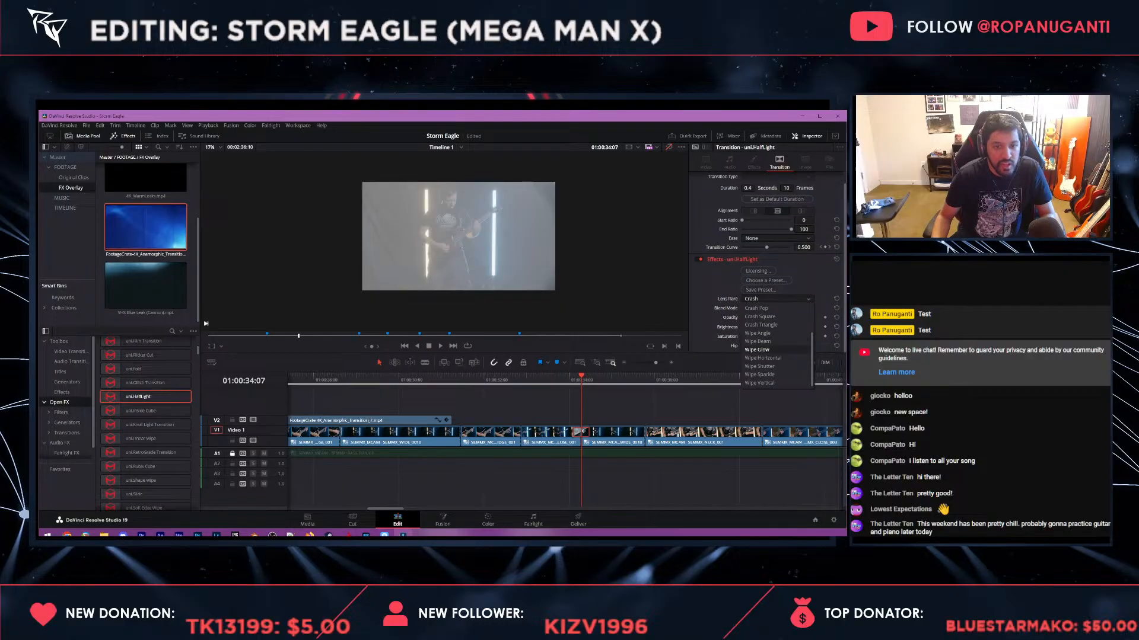
left_click(759, 342)
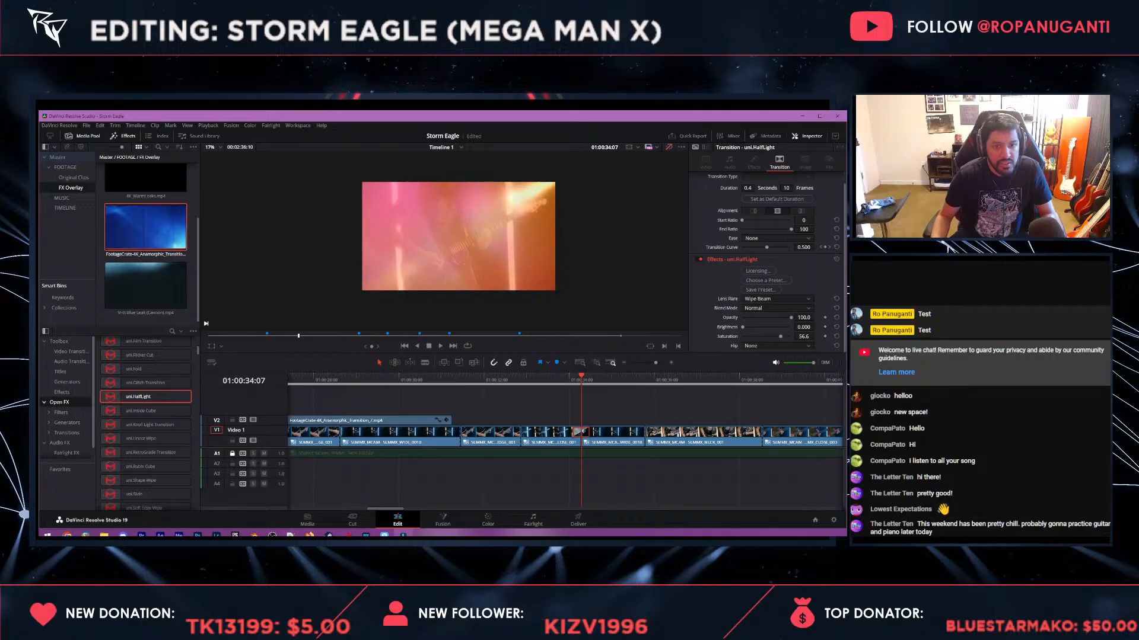
left_click_drag(742, 328, 752, 328)
scroll(752, 327, "up", 1)
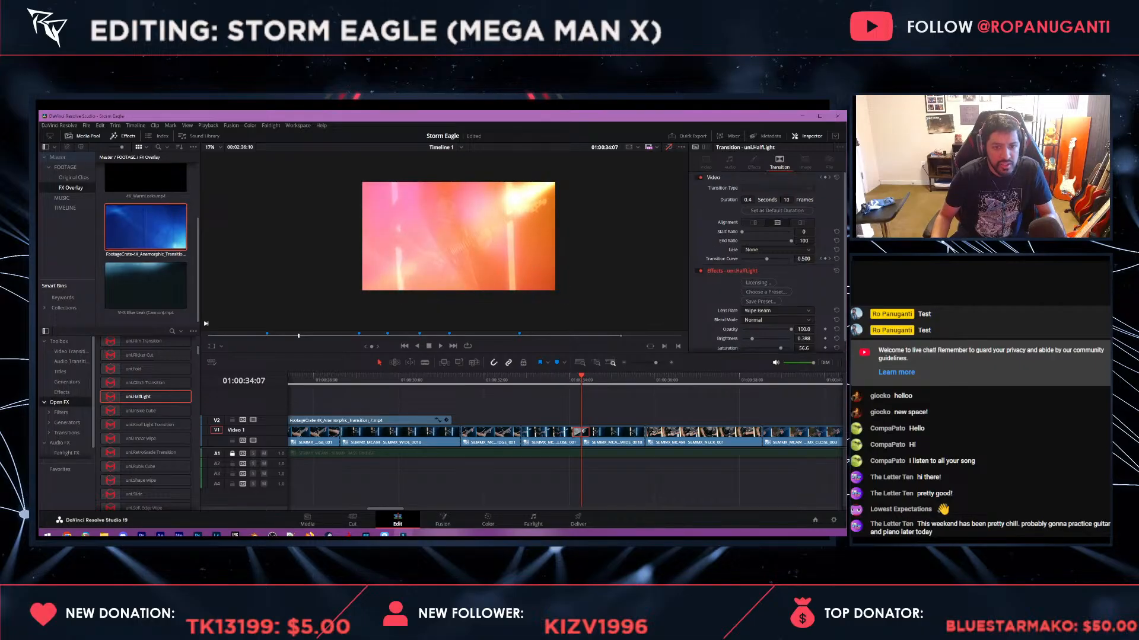
- Look over the uni.HalfLight presets and close them without applying one
scroll(752, 328, "down", 1)
left_click(761, 281)
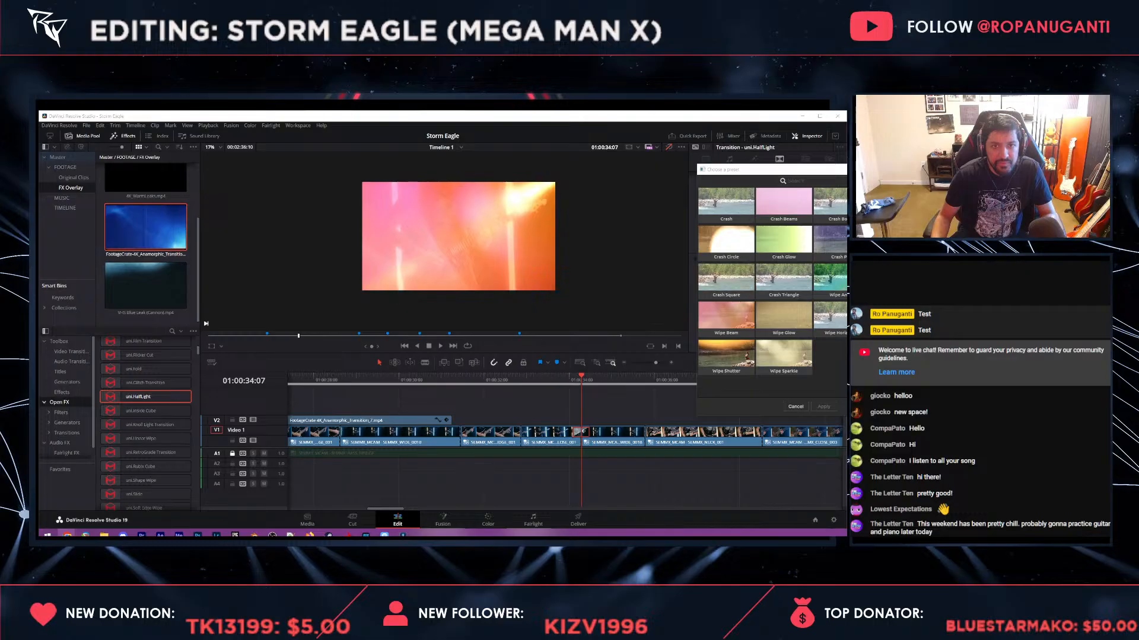
left_click(795, 407)
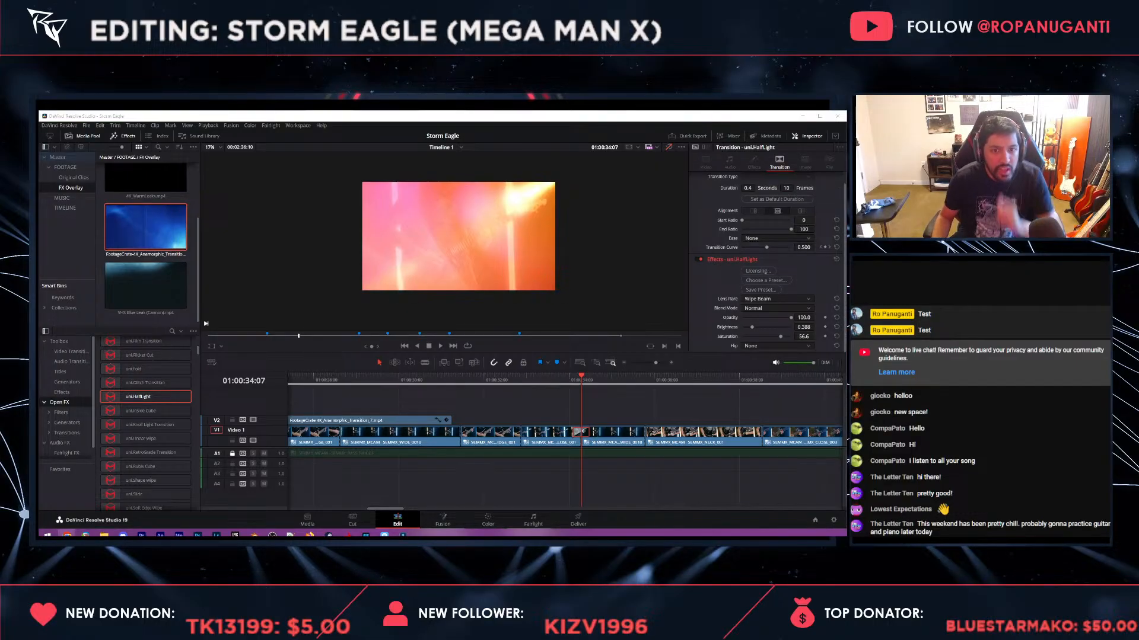
- Set the uni.HalfLight transition's Blend Mode to Add and its Saturation to 11.6
left_click(776, 308)
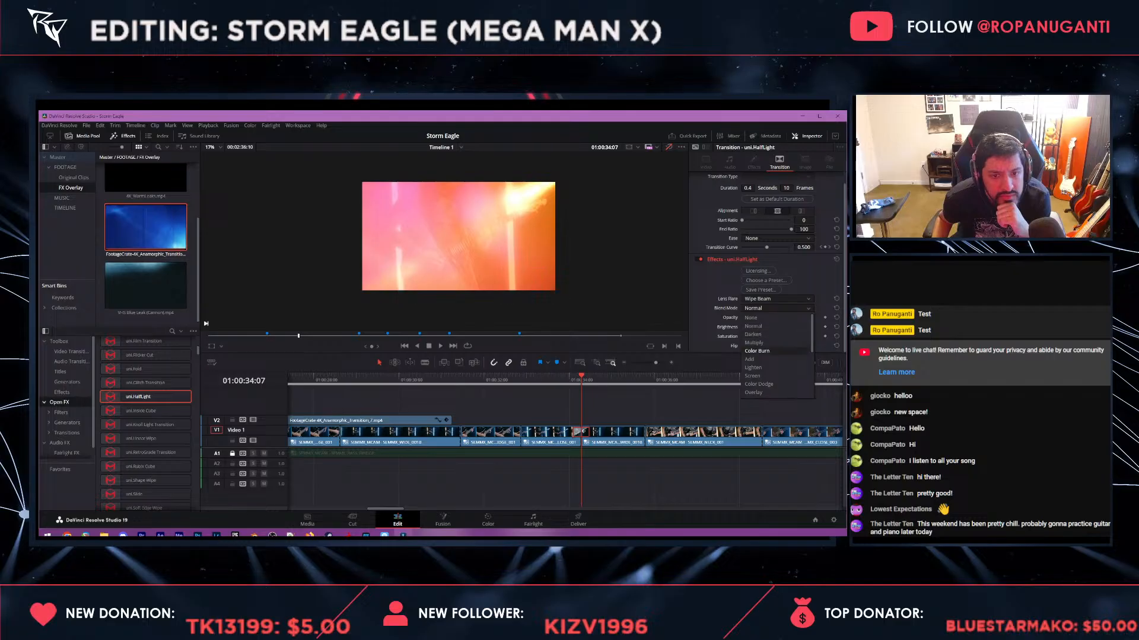
left_click(776, 351)
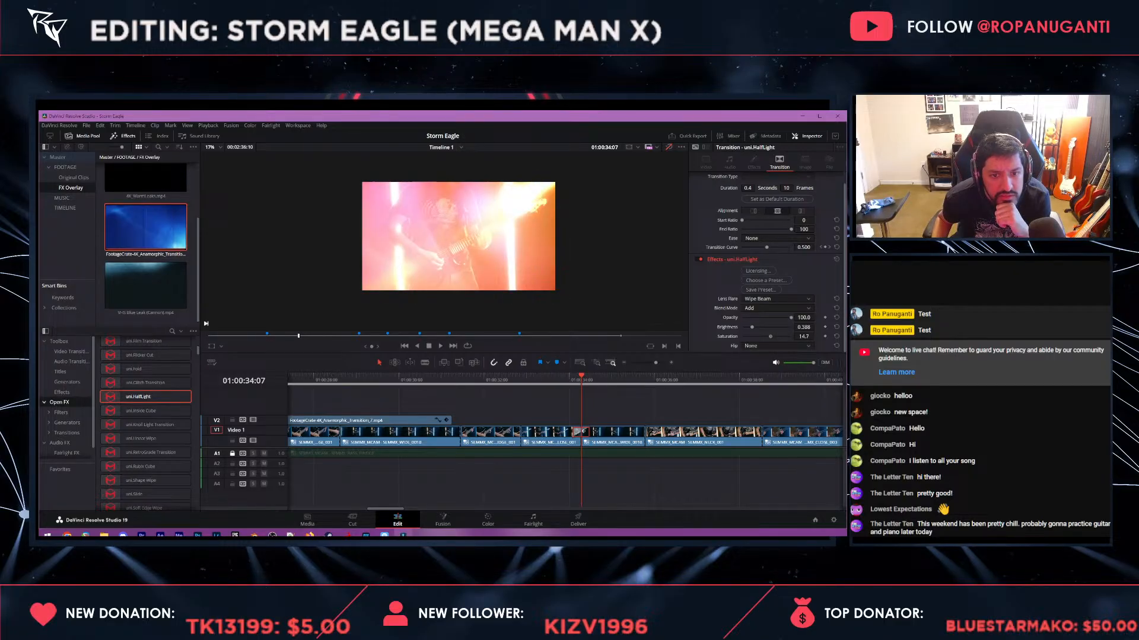
mouse_move(770, 337)
left_mouse_down()
mouse_move(755, 337)
mouse_move(771, 336)
left_mouse_up()
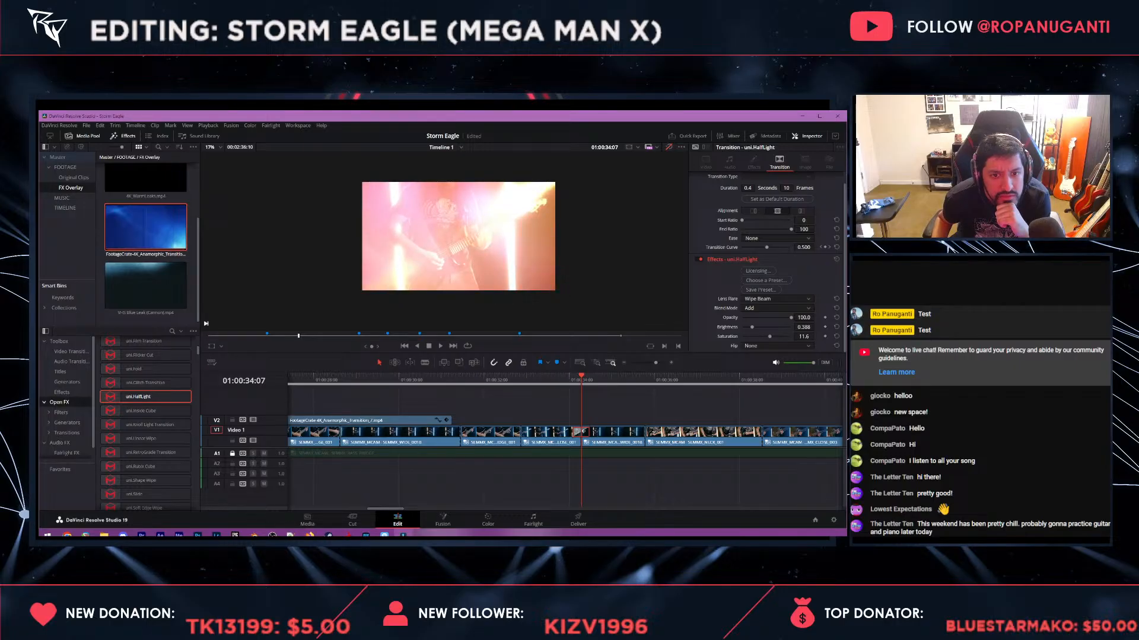
scroll(767, 261, "up", 1)
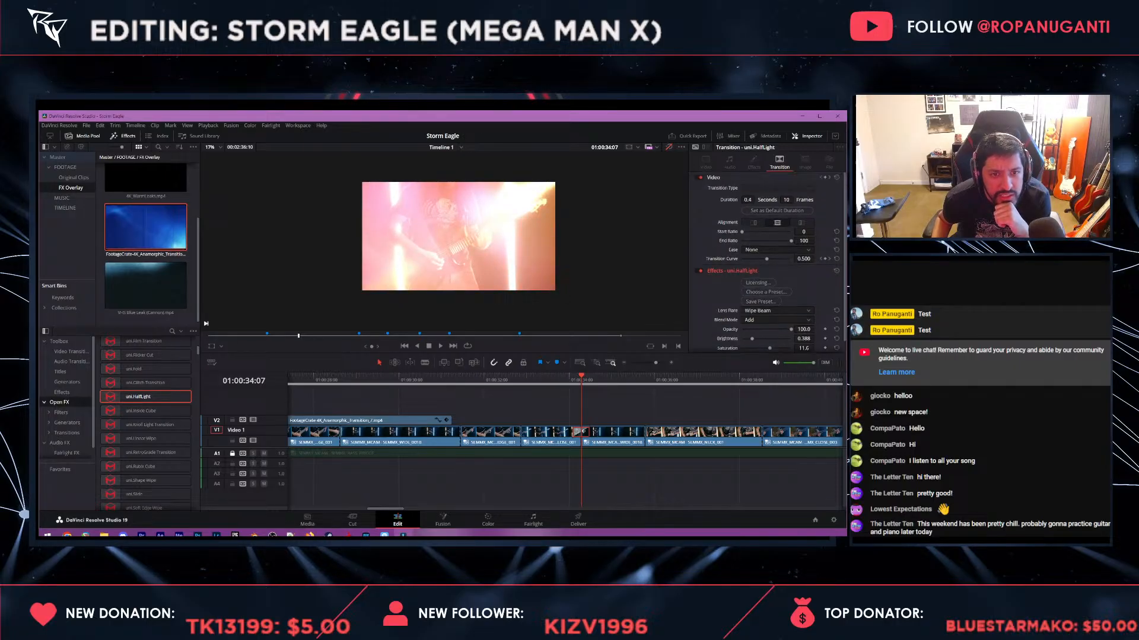
scroll(767, 261, "down", 1)
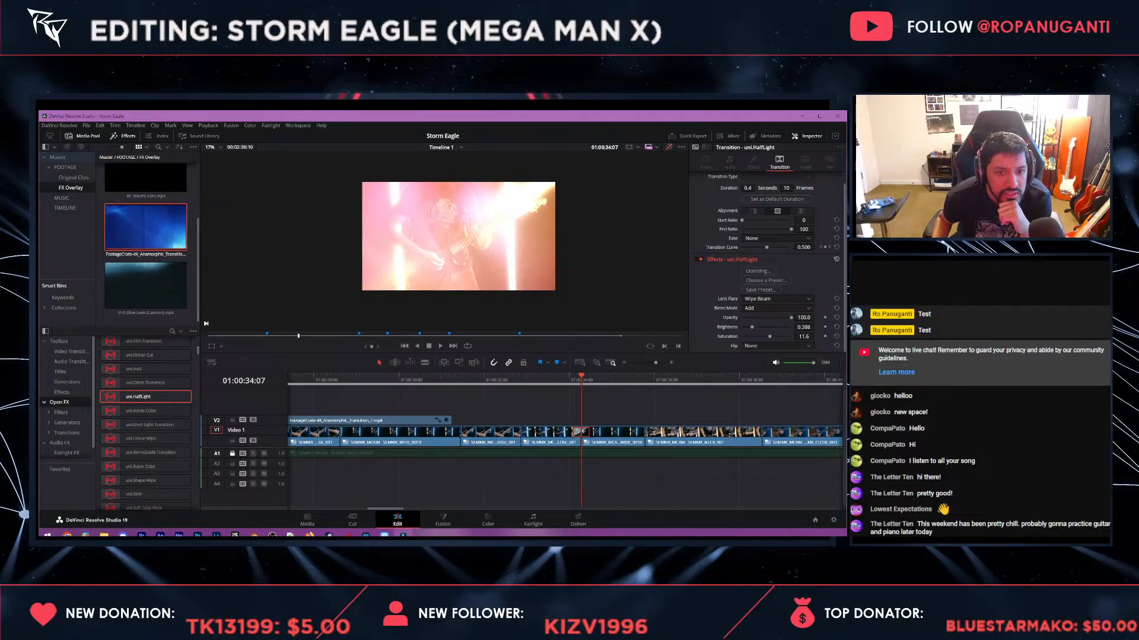
key("ctrl+equal")
key("ctrl+equal")
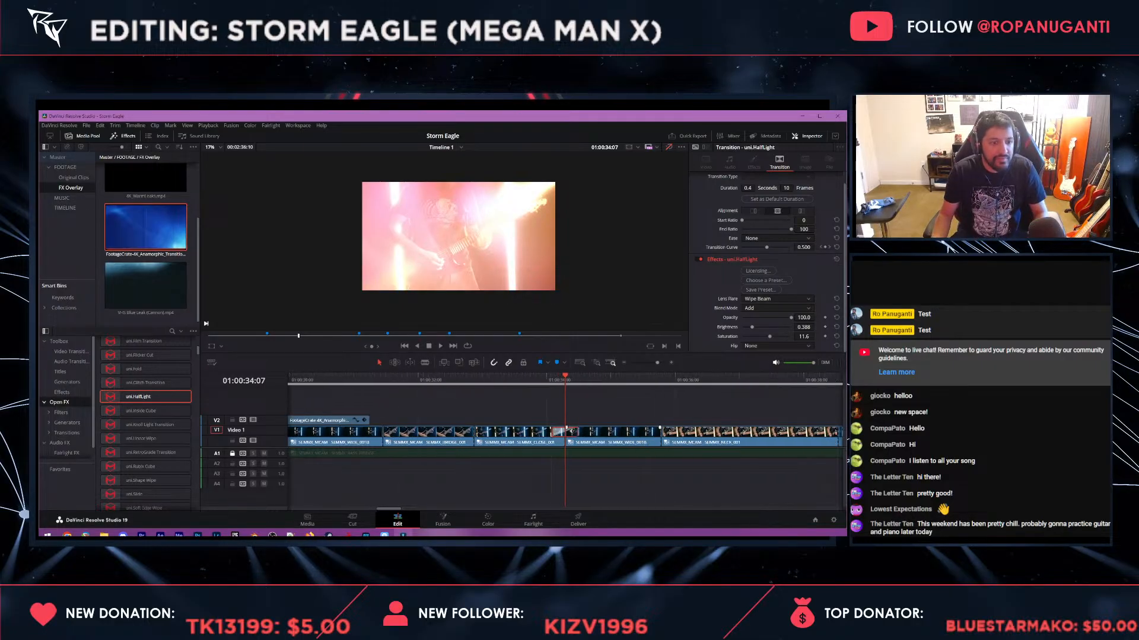
- Play back and scrub through the section around the uni.HalfLight transition and the clips that follow it
left_click(529, 380)
key("space")
left_click_drag(546, 379, 682, 379)
key("ctrl+minus")
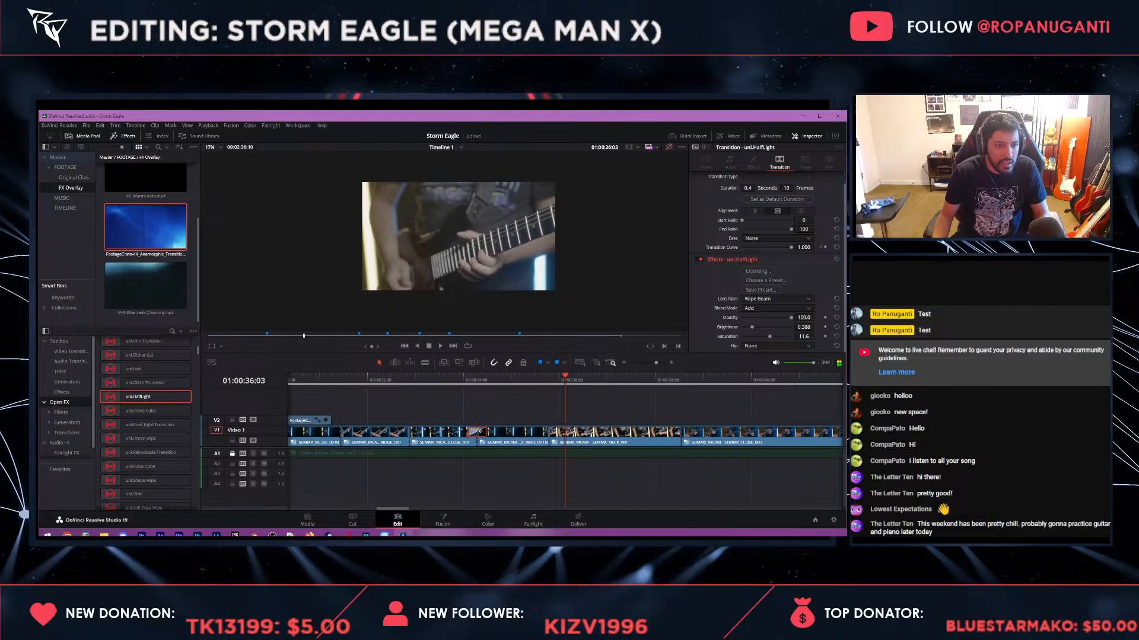
key("ctrl+minus")
key("ctrl+minus")
key("ctrl+minus")
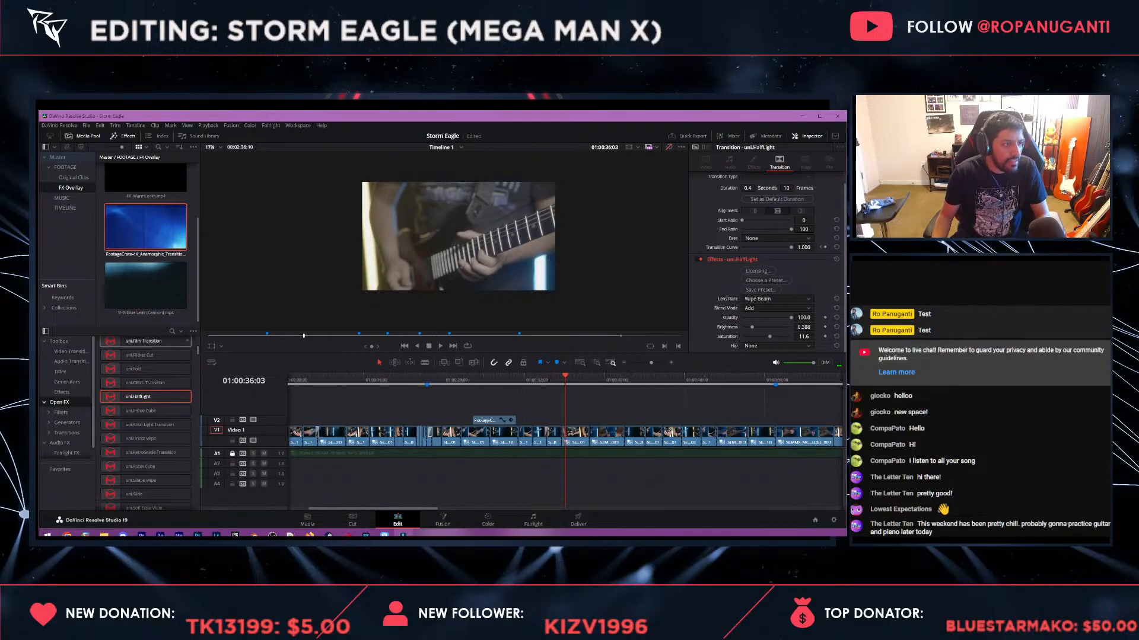
- Import additional overlay clips, including Crystal - 200mm_Long_1.mov, into the FX Overlay bin
left_click(145, 230)
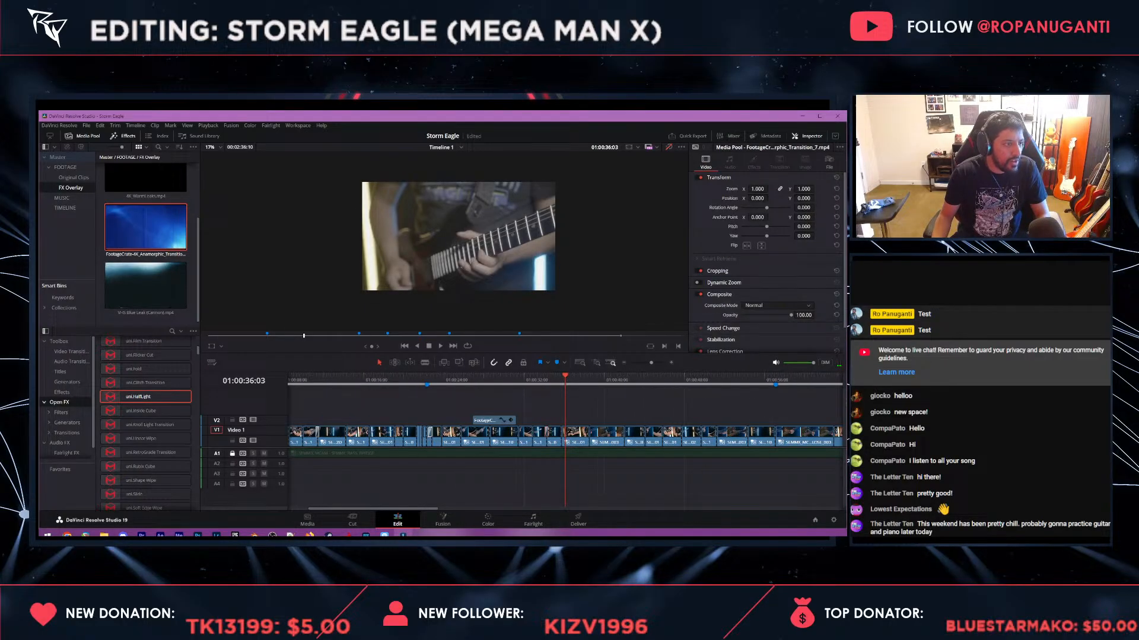
scroll(145, 249, "up", 2)
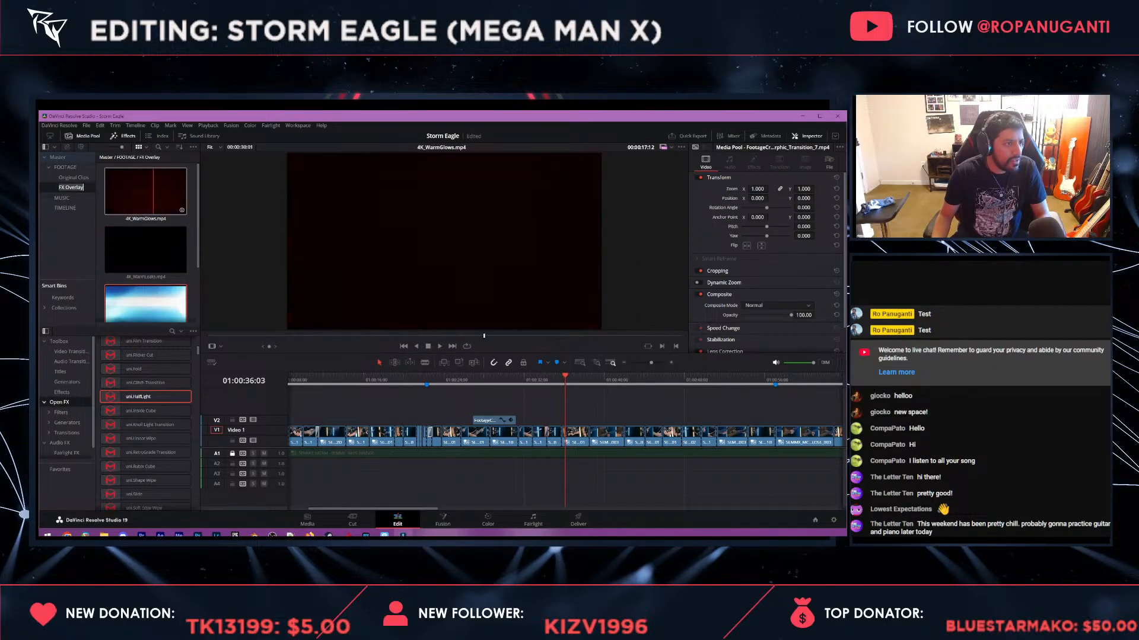
right_click(154, 169)
left_click(179, 255)
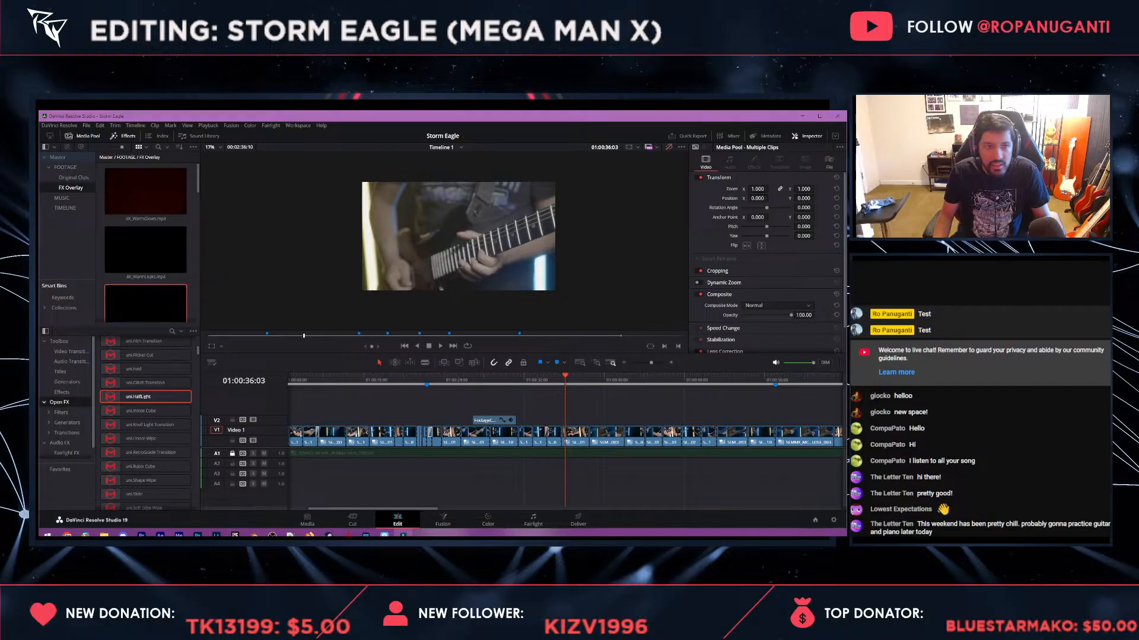
scroll(147, 252, "down", 1)
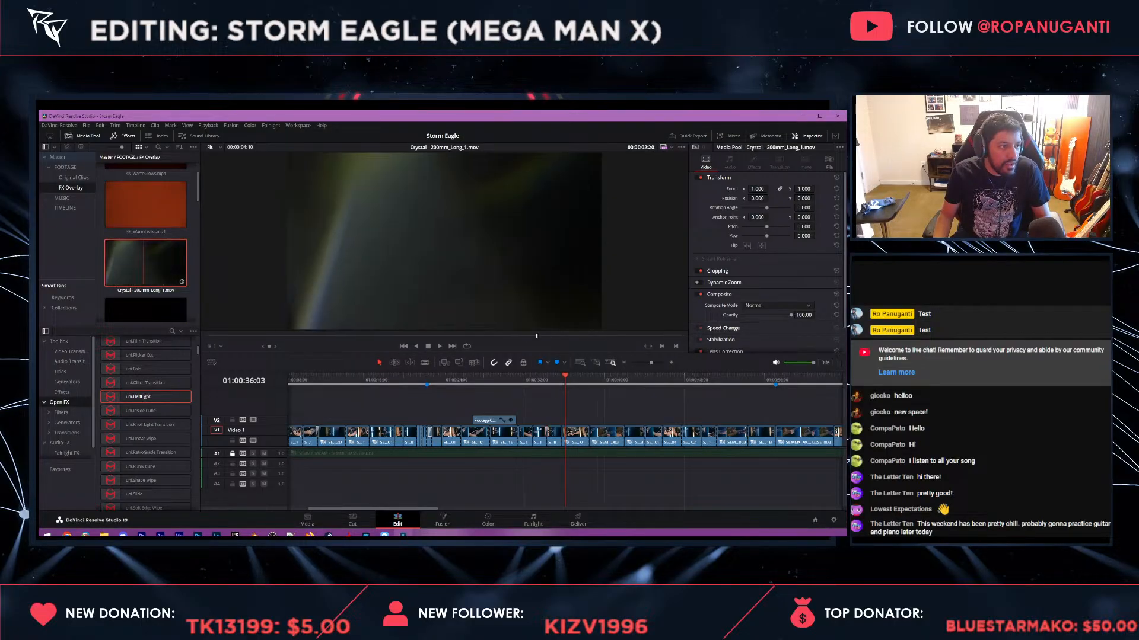
- Try placing Crystal - 200mm_Long_1.mov directly on video track 1, and undo the placement
left_click_drag(152, 263, 535, 434)
left_click(509, 379)
key("space")
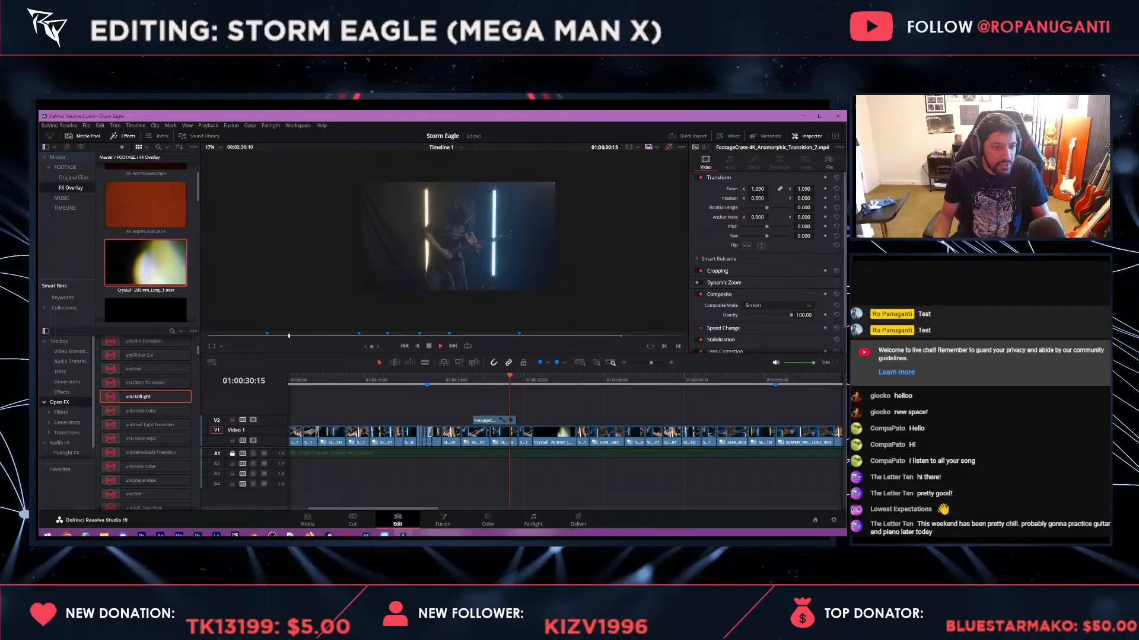
key("ctrl+z")
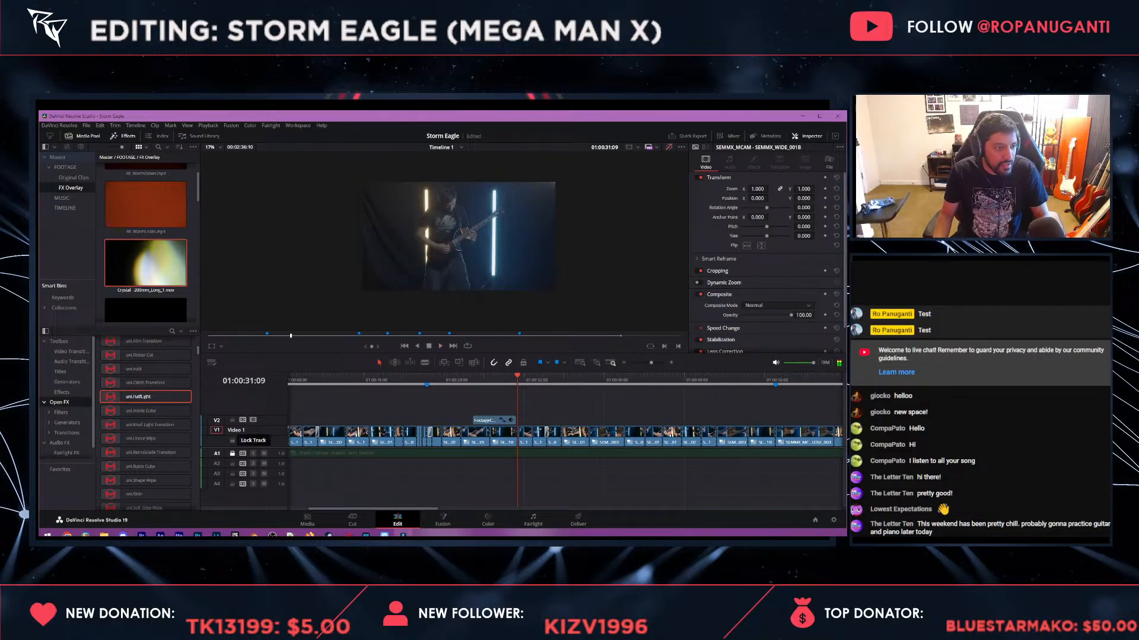
- Lock video track 1 and place Crystal - 200mm_Long_1.mov on video track 2, starting at the uni.HalfLight transition
left_click(232, 441)
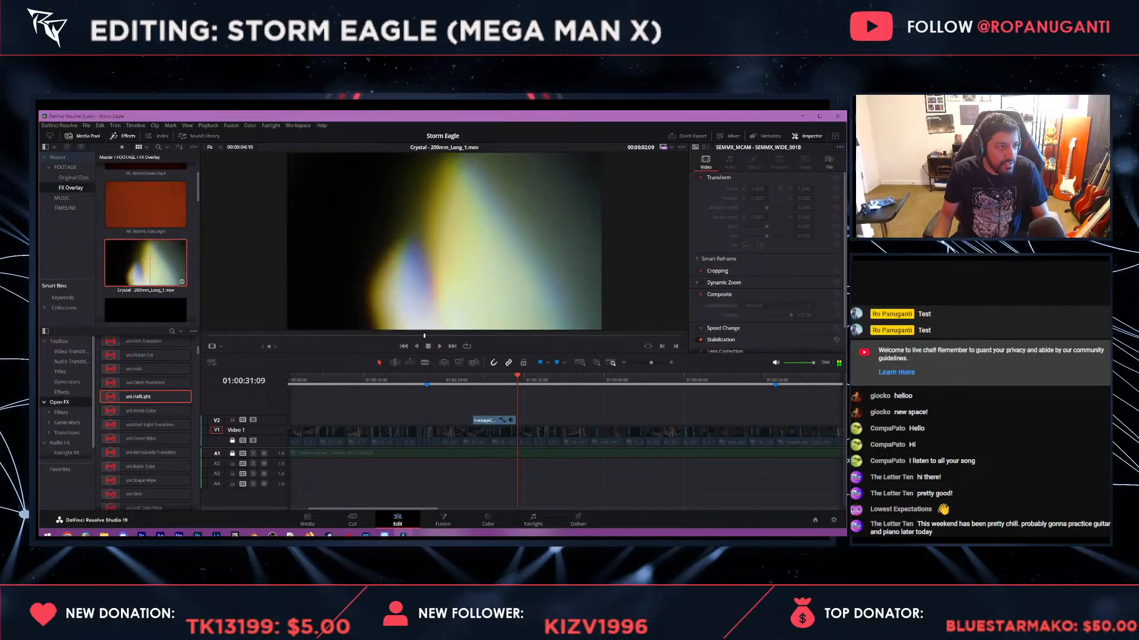
left_click_drag(145, 264, 568, 418)
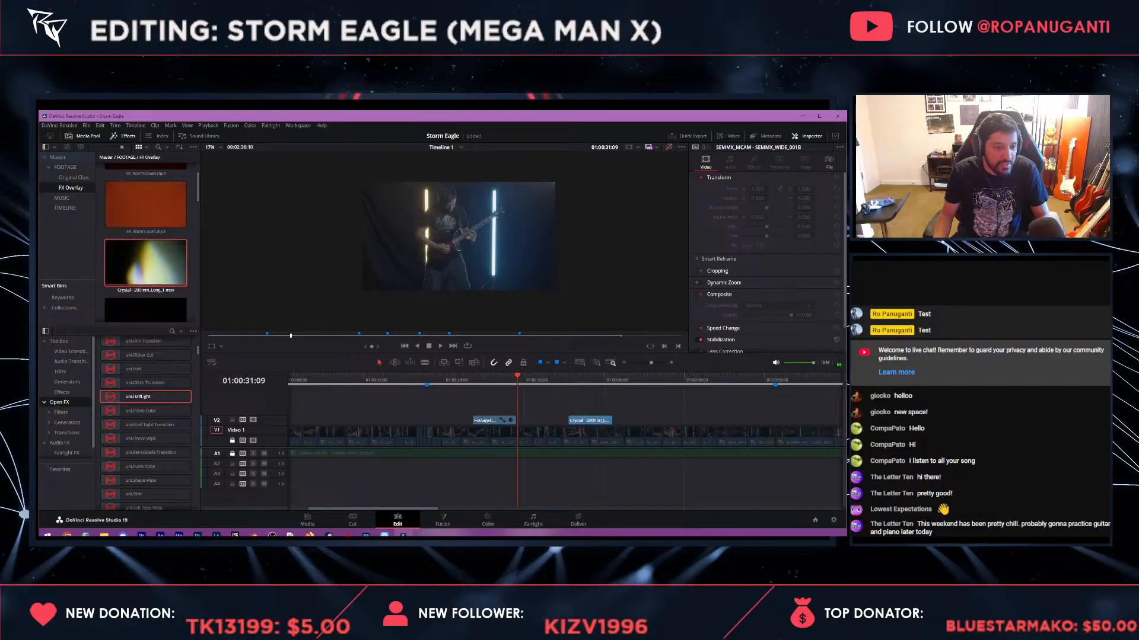
left_click(545, 380)
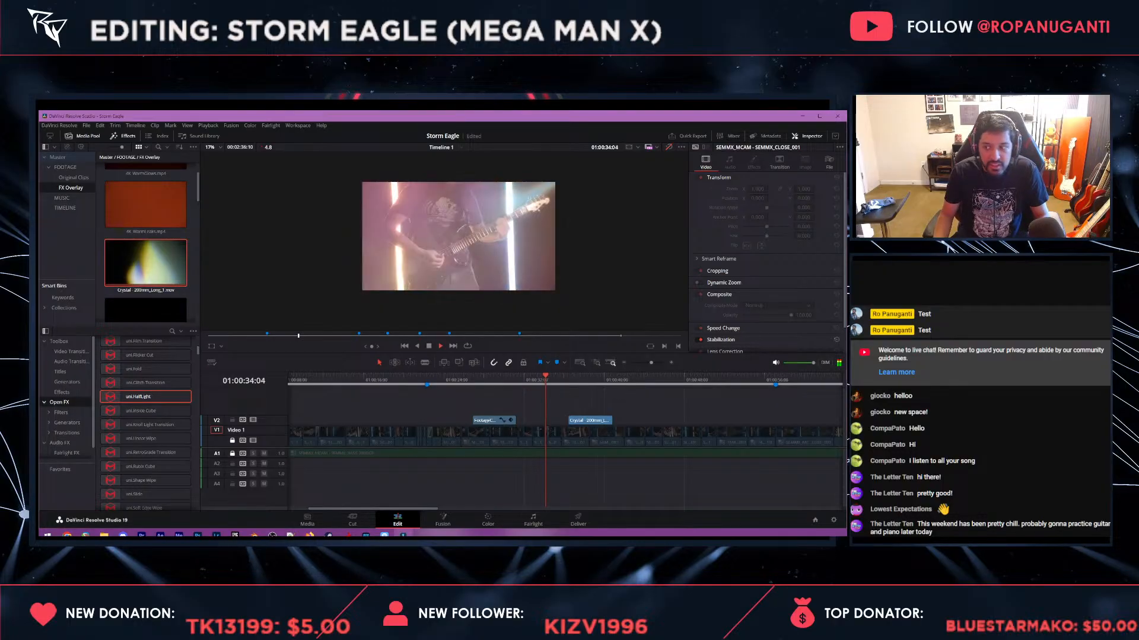
key("space")
left_click_drag(589, 421, 566, 421)
key("space")
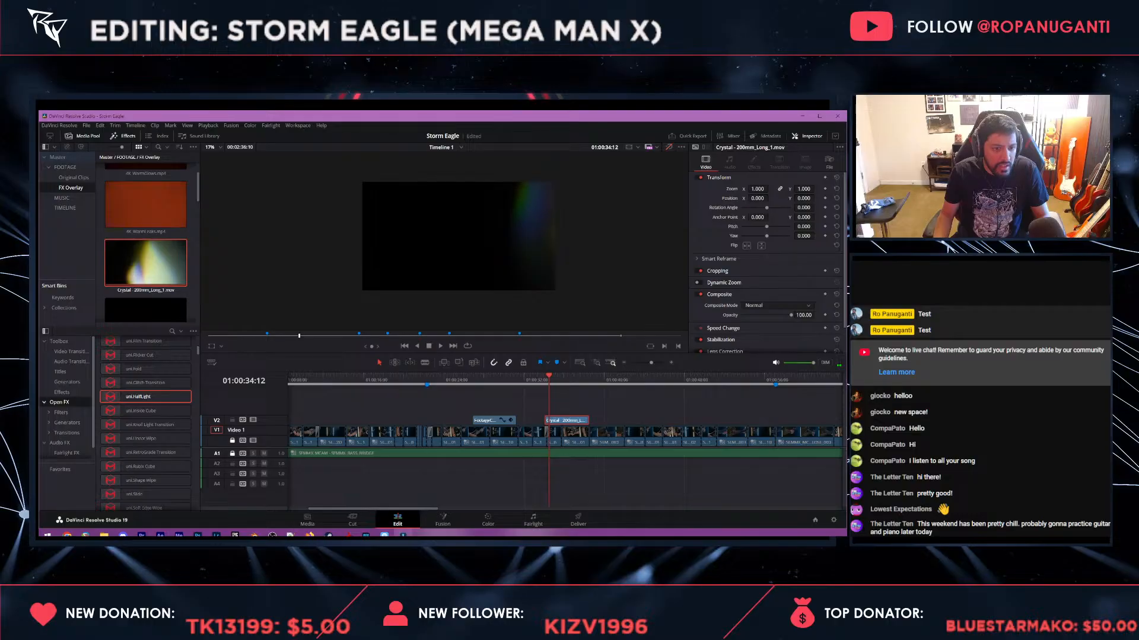
- Set the Crystal overlay clip's composite mode to Screen and play back the result
left_click(777, 305)
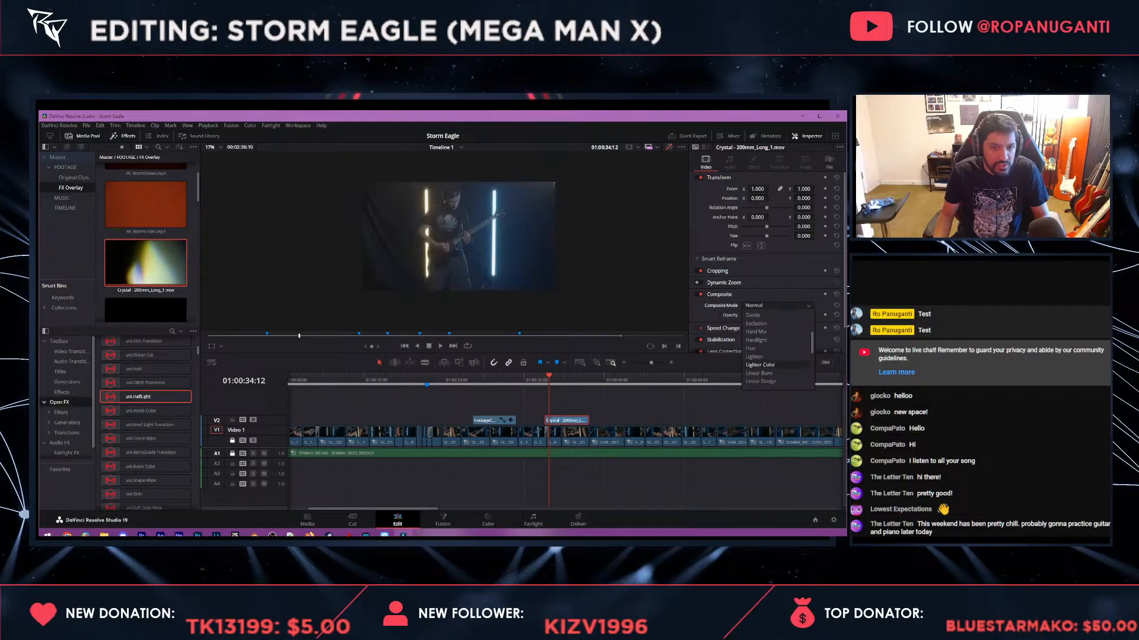
left_click(753, 365)
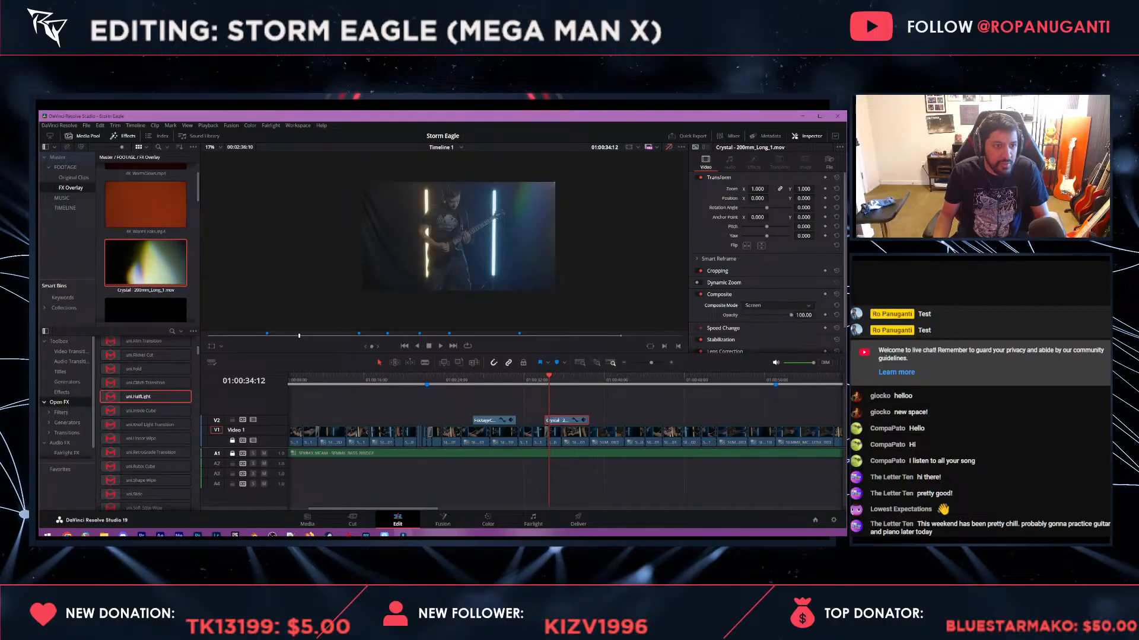
key("space")
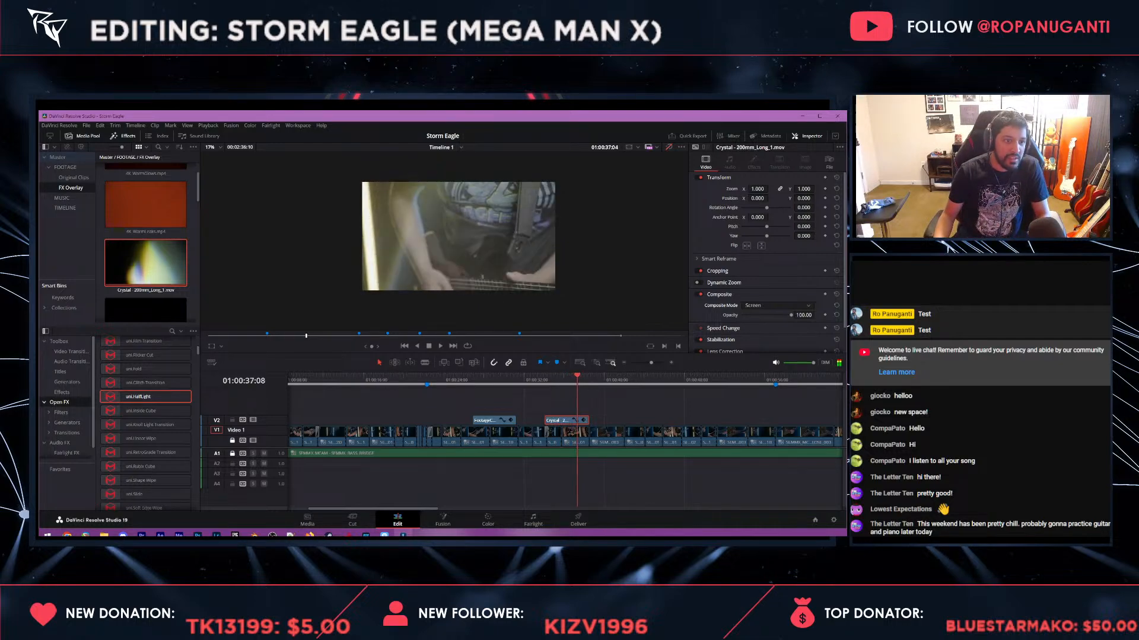
left_click_drag(573, 376, 548, 376)
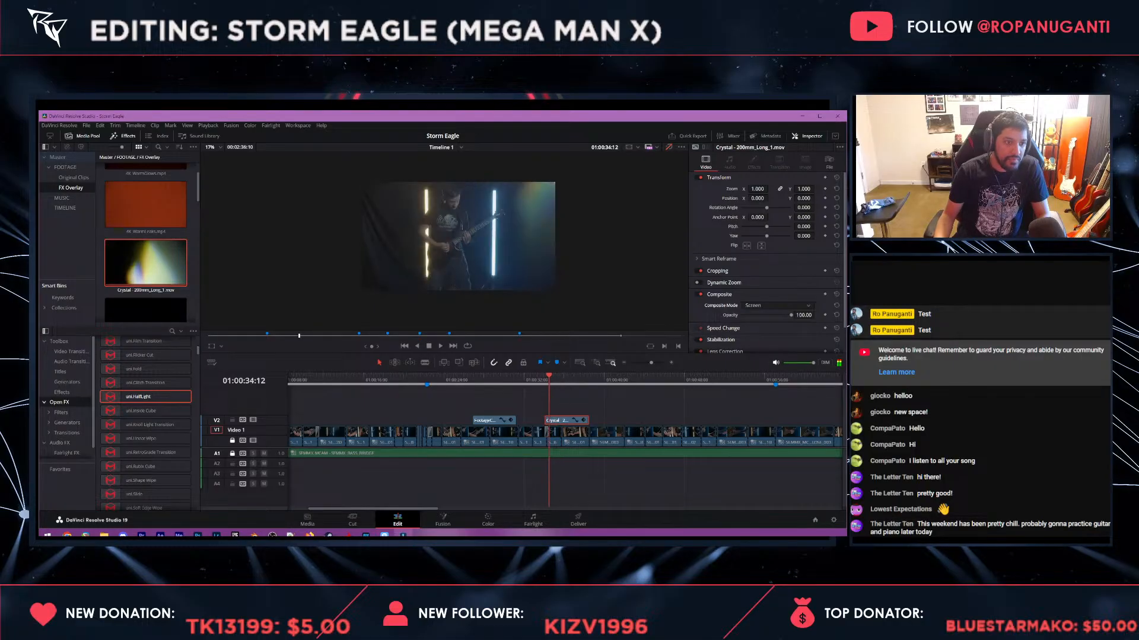
- Search the effects Toolbox for a tint effect for the Crystal overlay clip
key("ctrl+equal")
key("ctrl+equal")
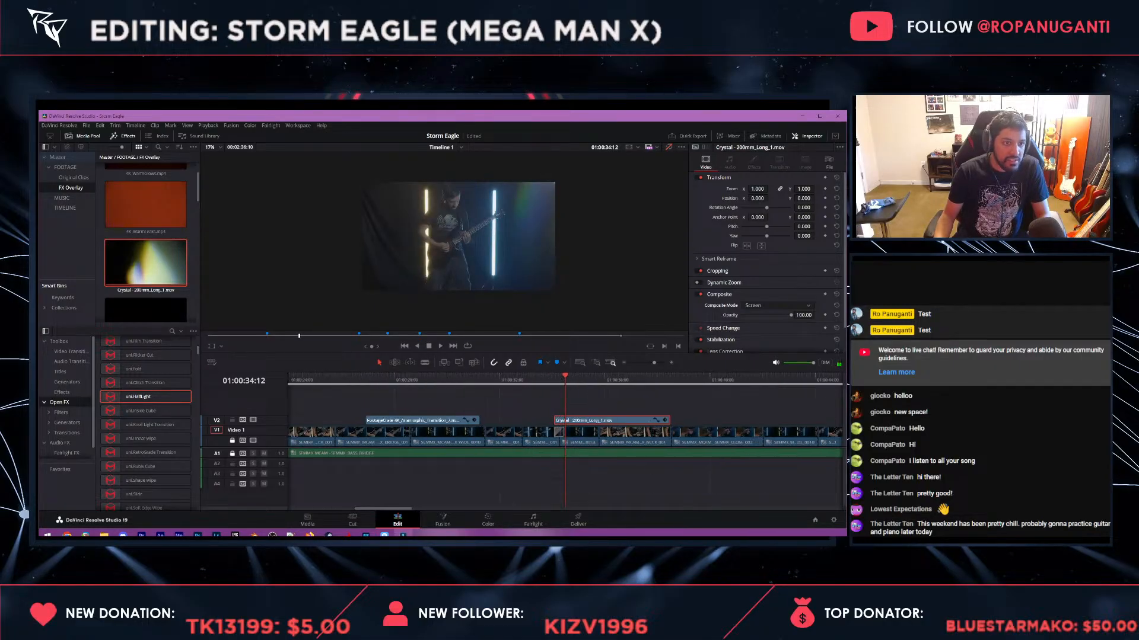
scroll(148, 396, "up", 5)
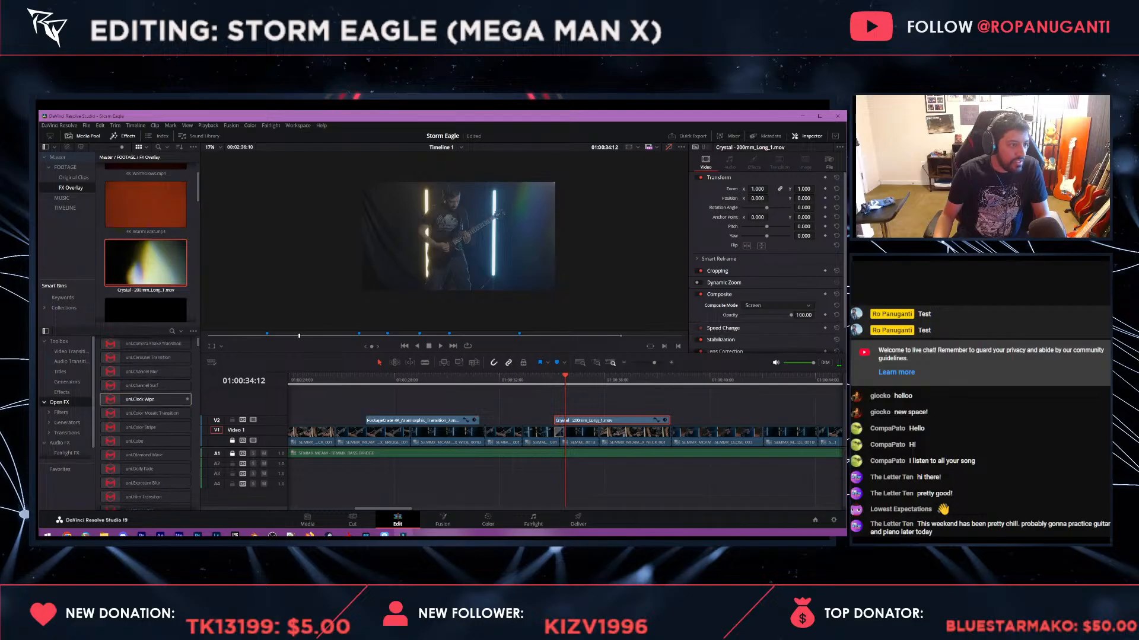
left_click(59, 340)
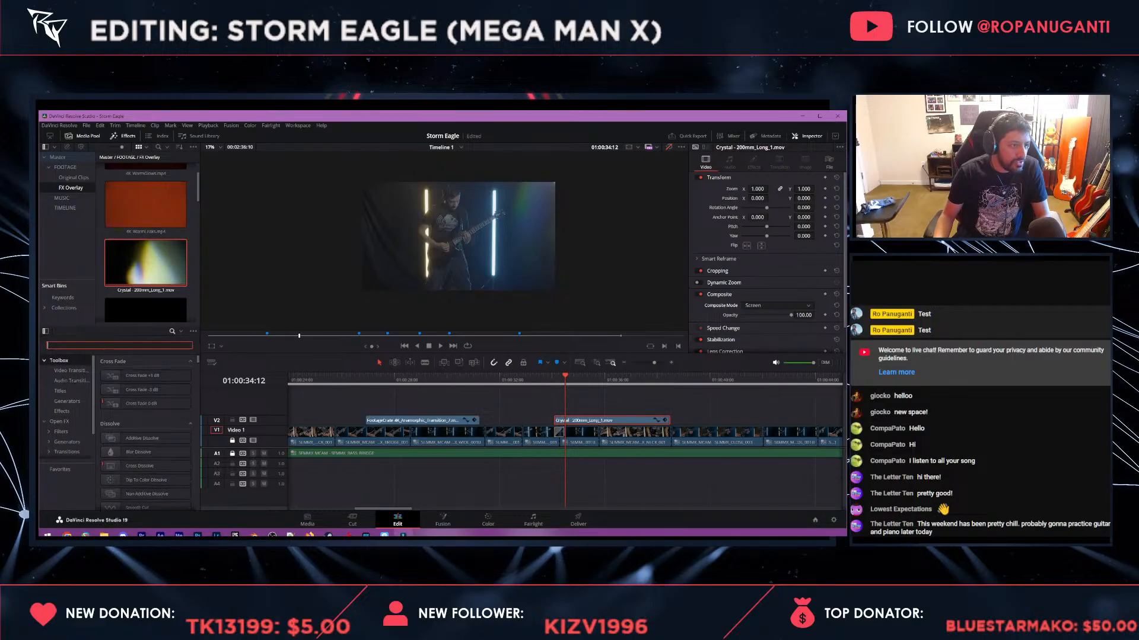
left_click(172, 331)
type("tnt")
type("t")
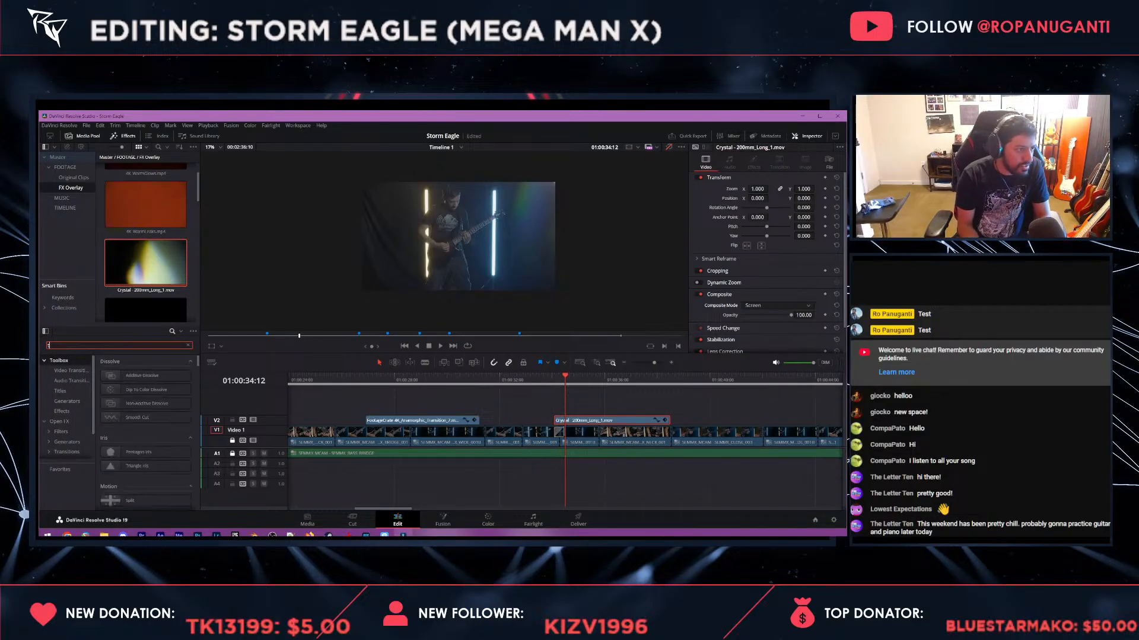
key("BackSpace")
key("BackSpace")
key("BackSpace")
key("BackSpace")
- Search the effects library for "color" and look through the matching Open FX effects
type("chang")
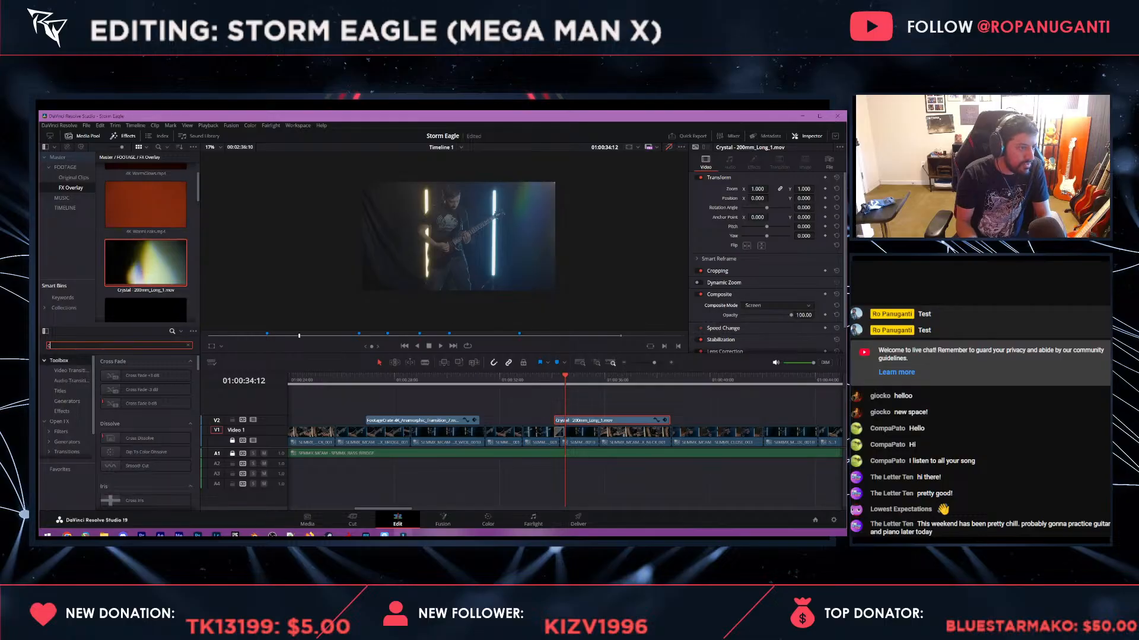
type("e")
key("BackSpace")
key("BackSpace")
key("BackSpace")
key("BackSpace")
key("BackSpace")
type("olo")
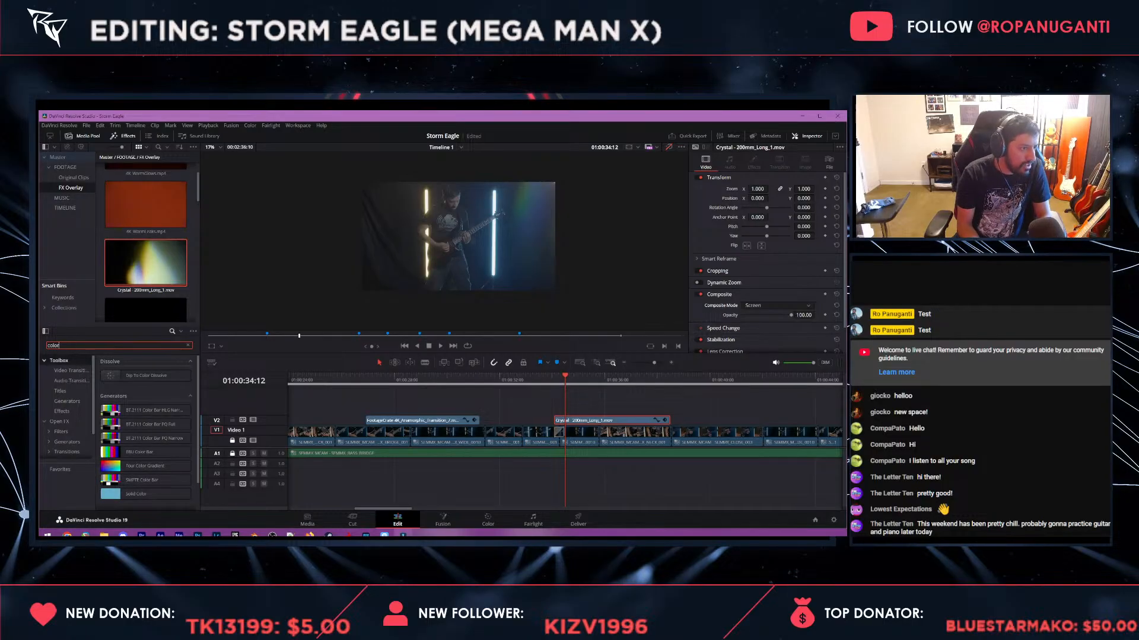
type("r")
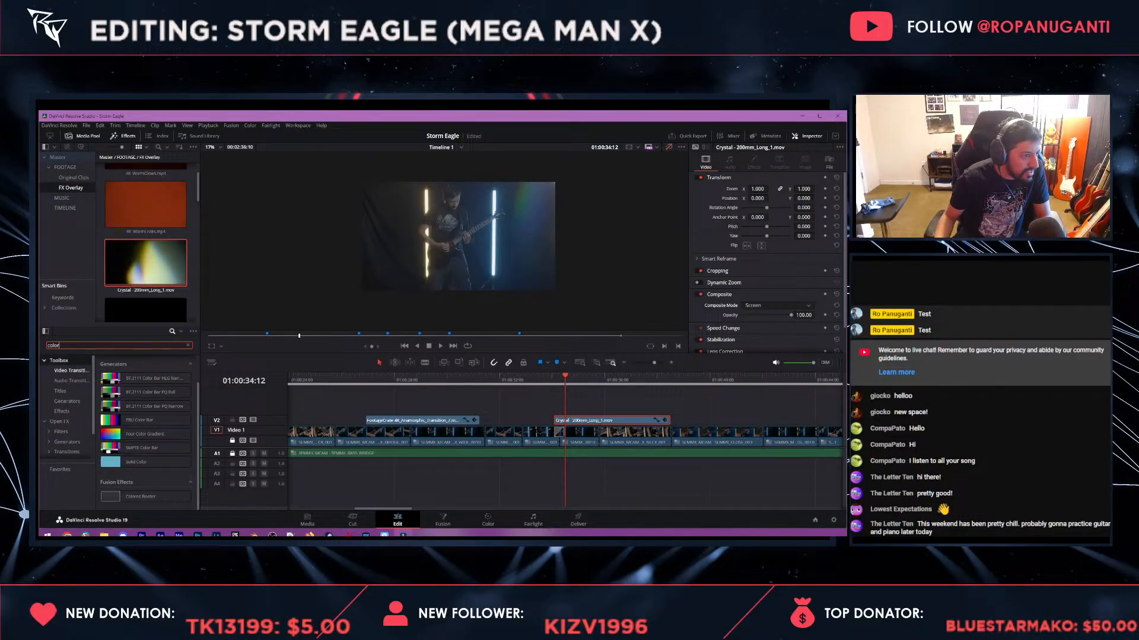
left_click(59, 422)
scroll(141, 433, "down", 3)
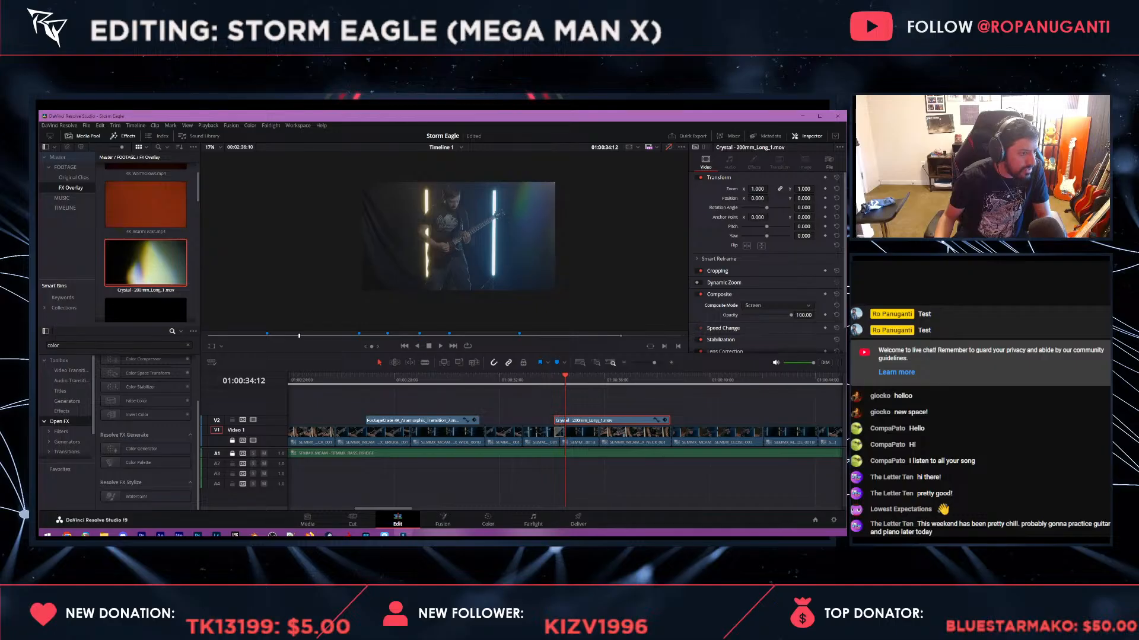
- Search the Open FX effects for "tint"
left_click(112, 345)
type("tint")
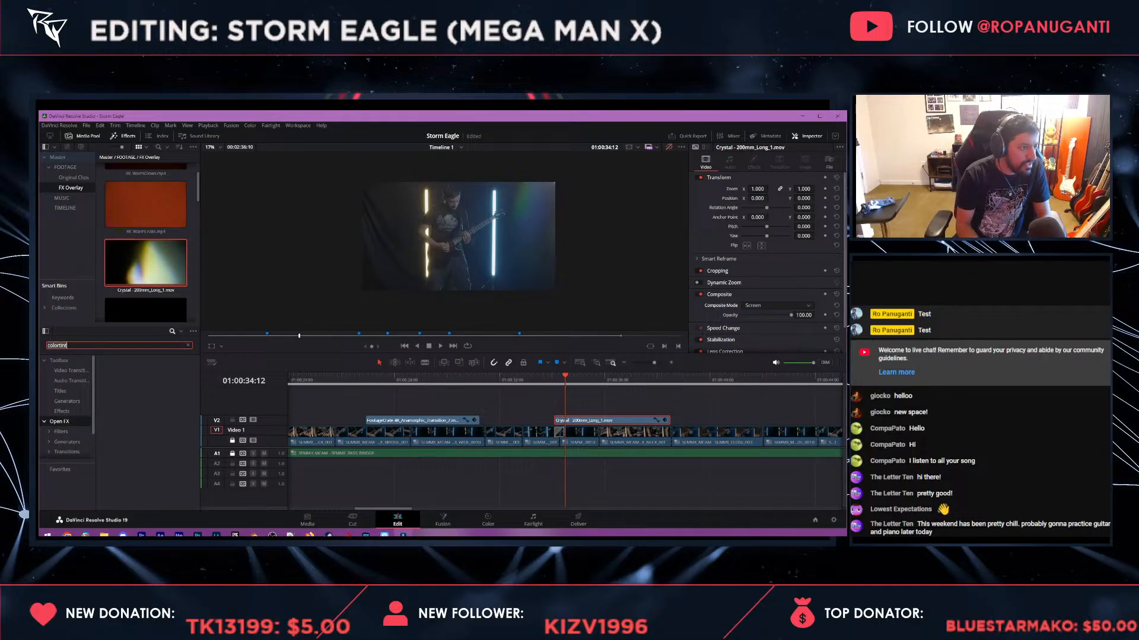
key("ctrl+a")
type("tnt")
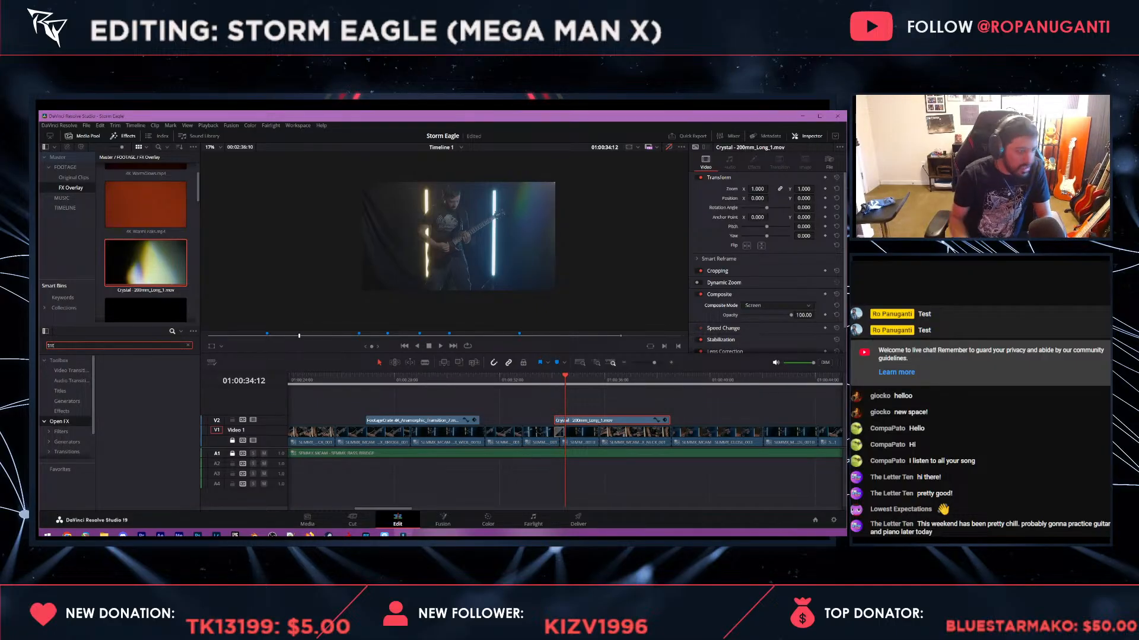
key("BackSpace")
key("BackSpace")
key("BackSpace")
type("tnt")
- Clear the effects search and browse the full Open FX library for an effect that can tint the Crystal overlay clip
key("ctrl+a")
key("BackSpace")
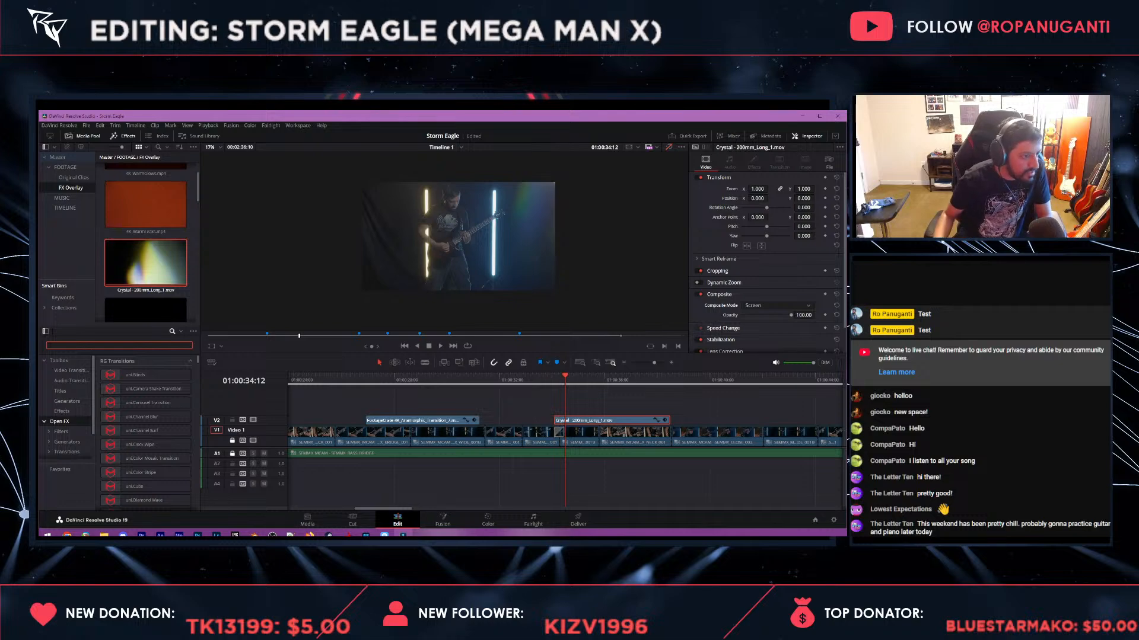
scroll(145, 433, "down", 10)
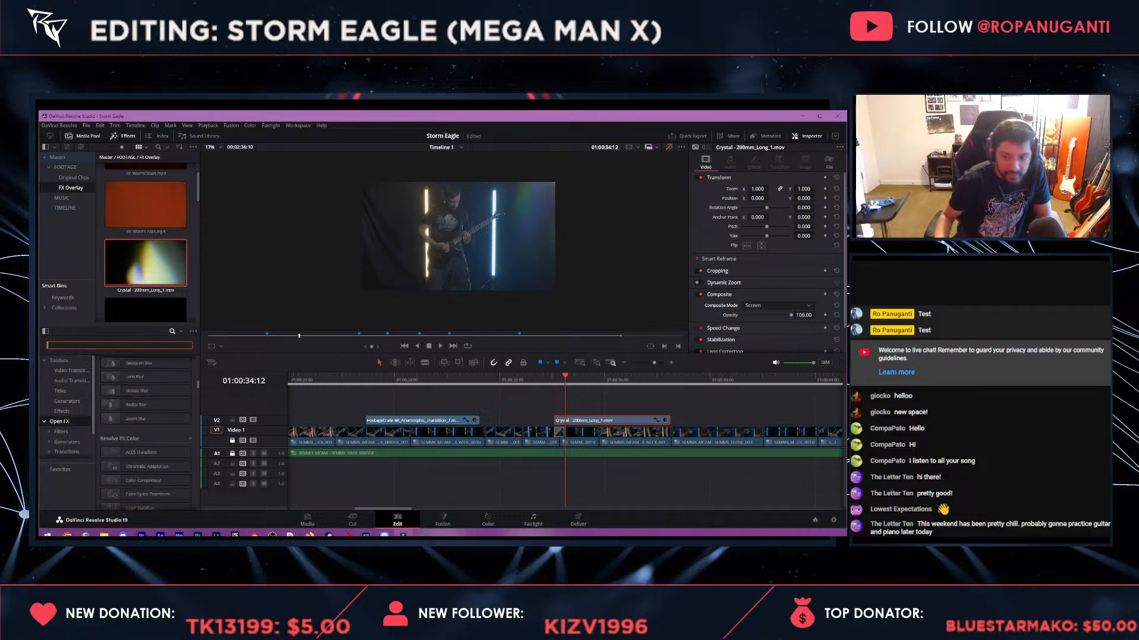
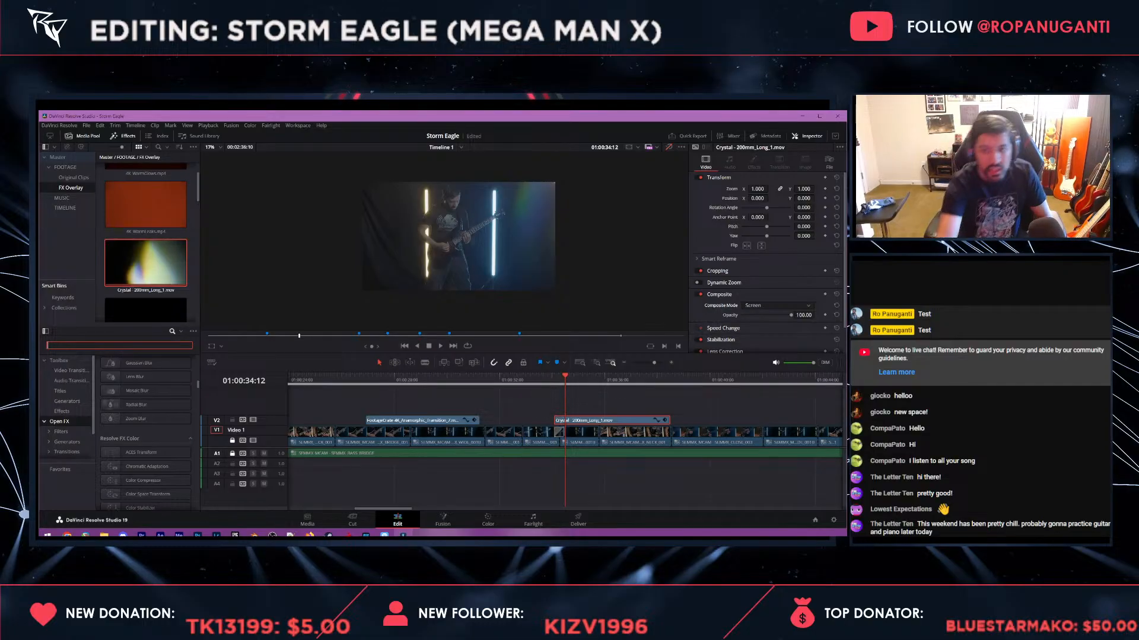
scroll(145, 415, "down", 5)
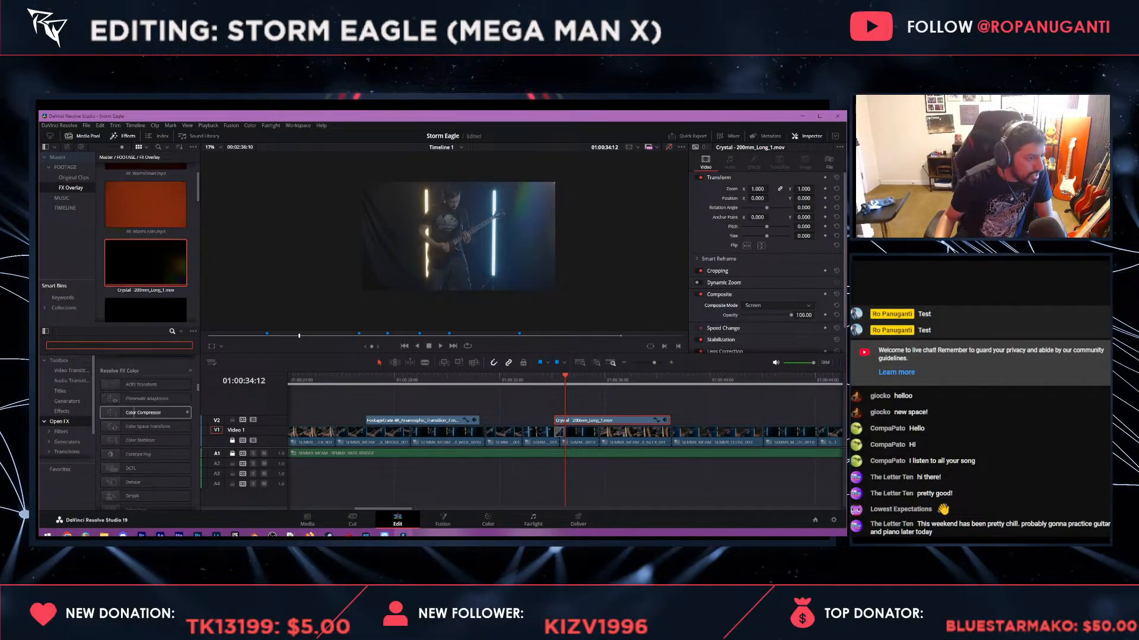
scroll(145, 423, "down", 5)
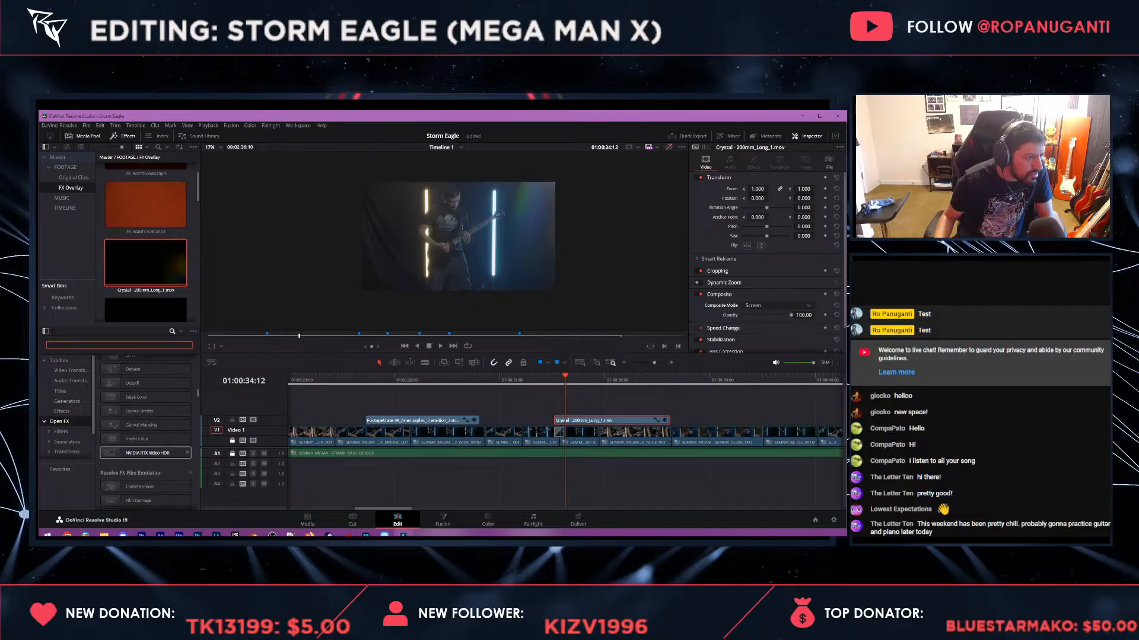
scroll(145, 427, "down", 5)
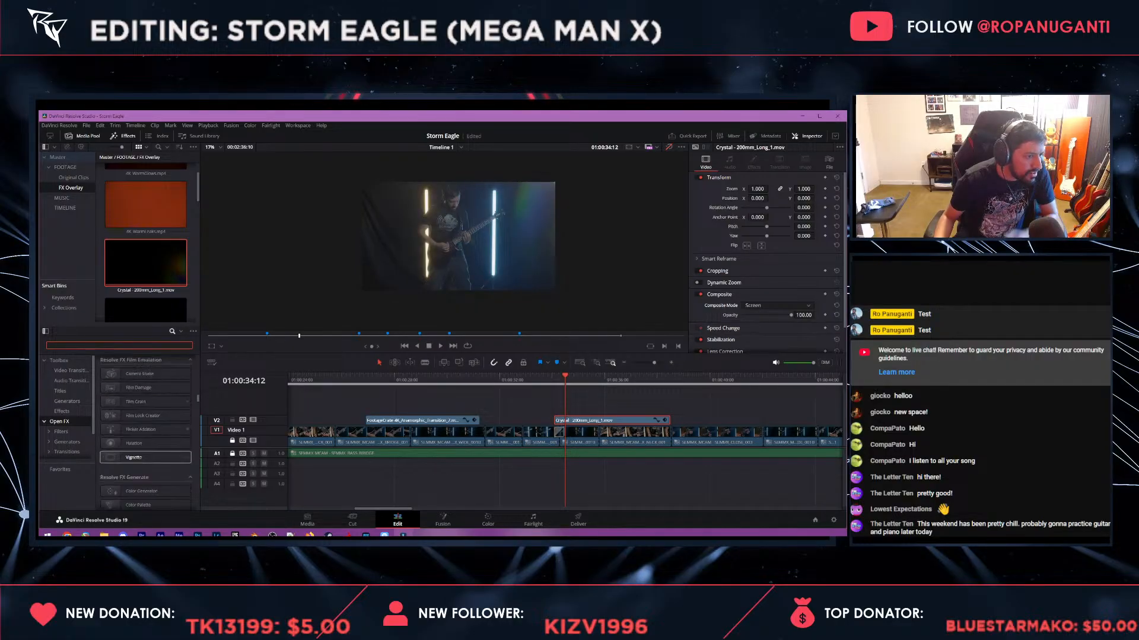
scroll(146, 421, "down", 5)
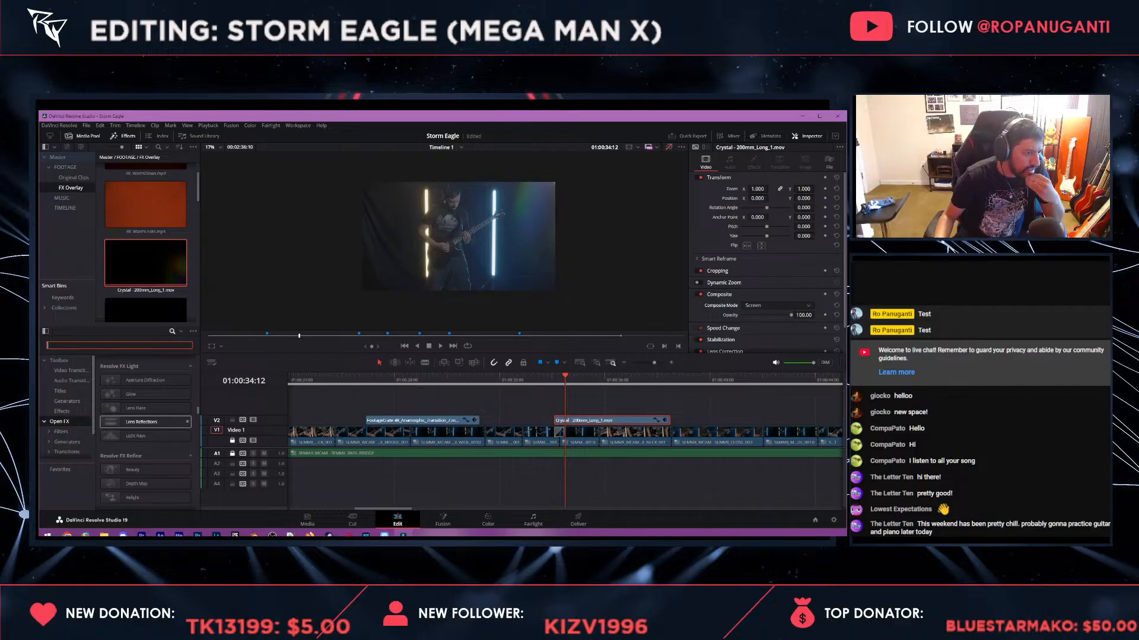
scroll(145, 422, "down", 3)
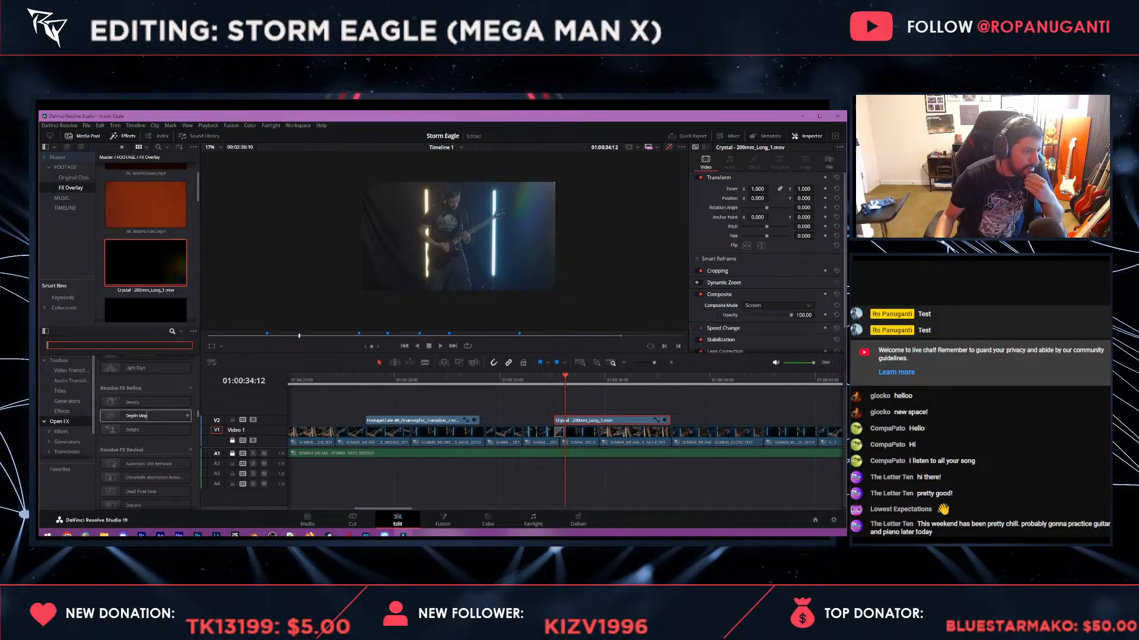
scroll(146, 422, "down", 3)
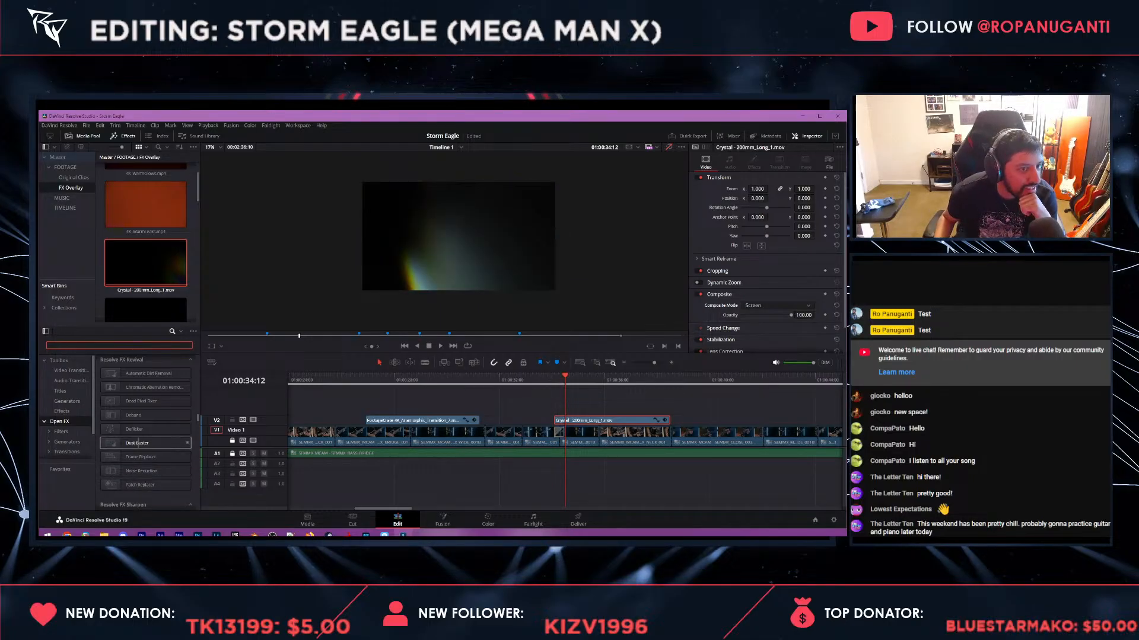
scroll(151, 445, "down", 3)
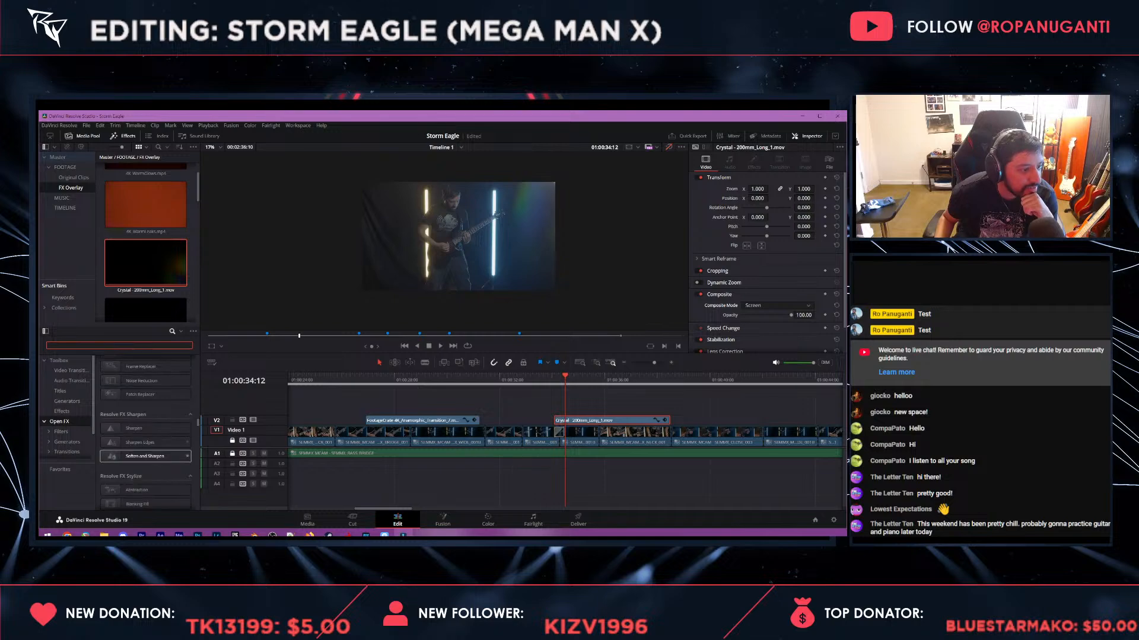
scroll(145, 444, "down", 3)
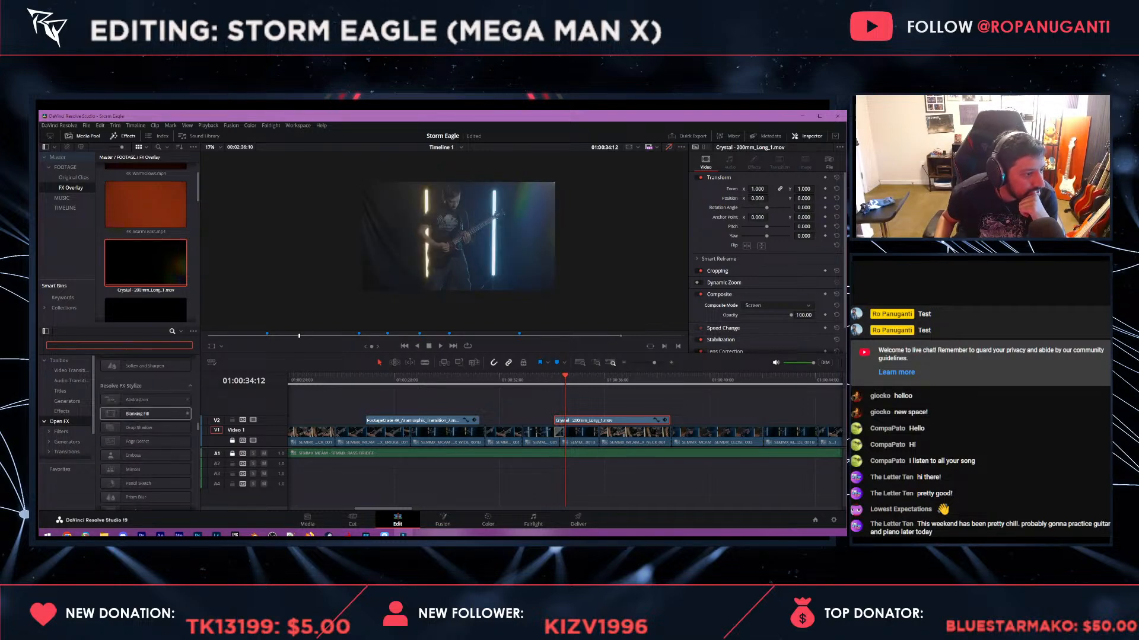
scroll(148, 414, "down", 3)
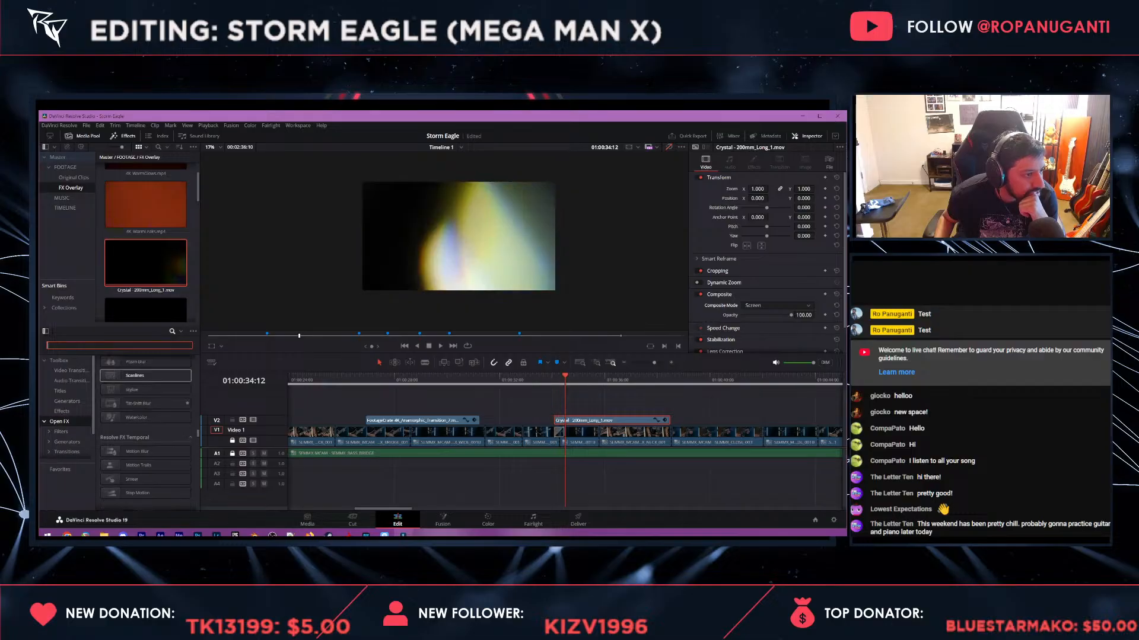
scroll(145, 403, "up", 2)
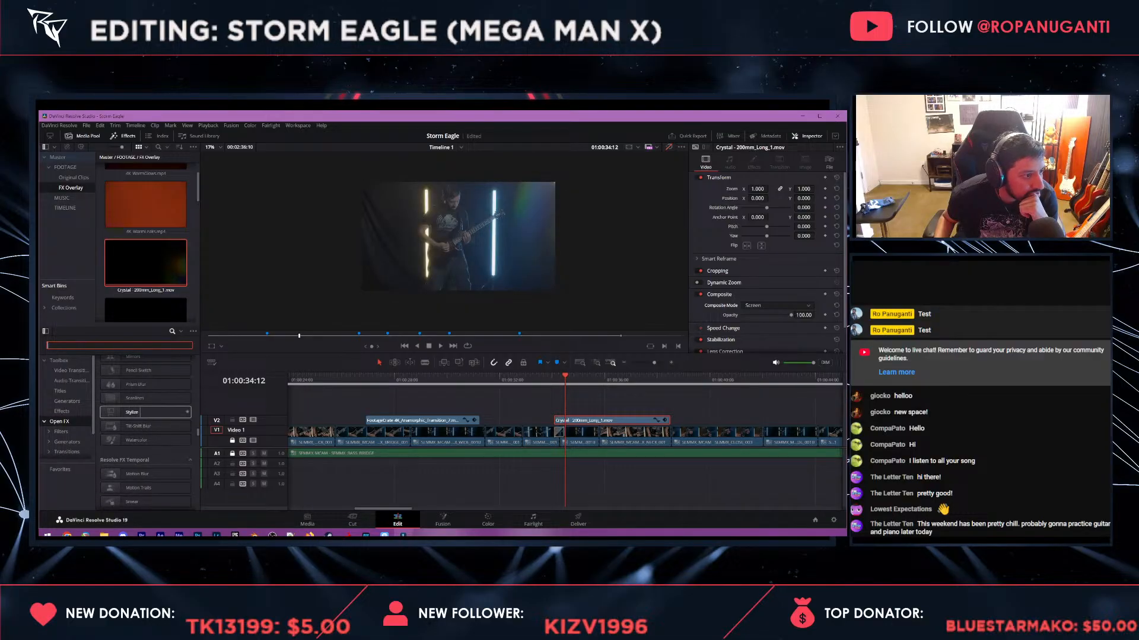
scroll(145, 412, "down", 3)
scroll(145, 415, "down", 2)
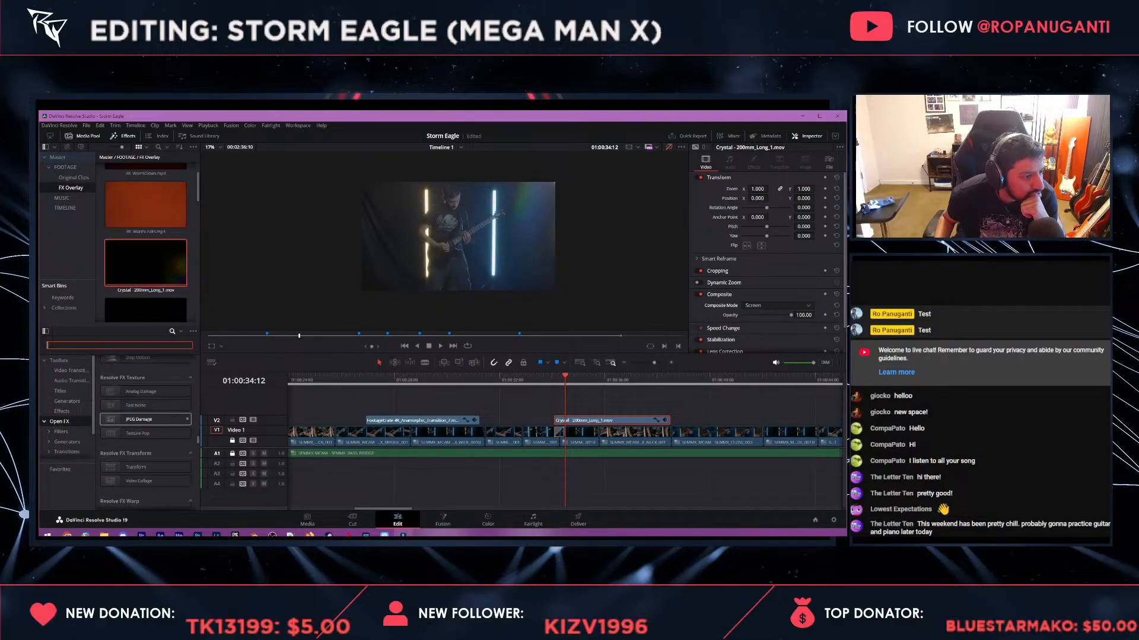
scroll(145, 421, "down", 4)
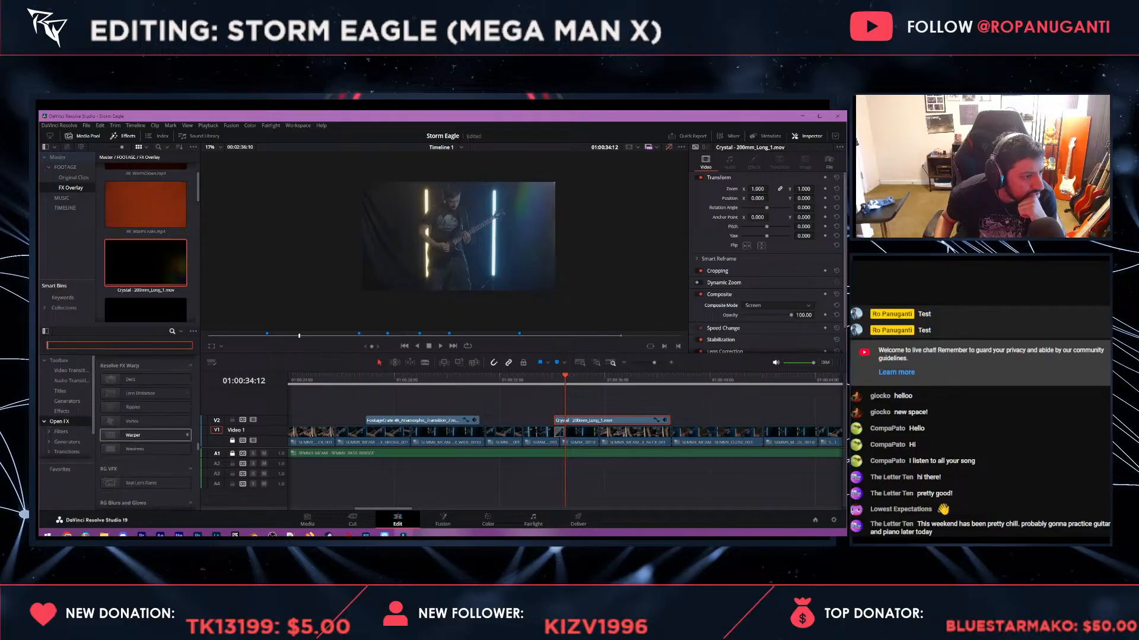
scroll(145, 442, "down", 2)
scroll(146, 448, "down", 5)
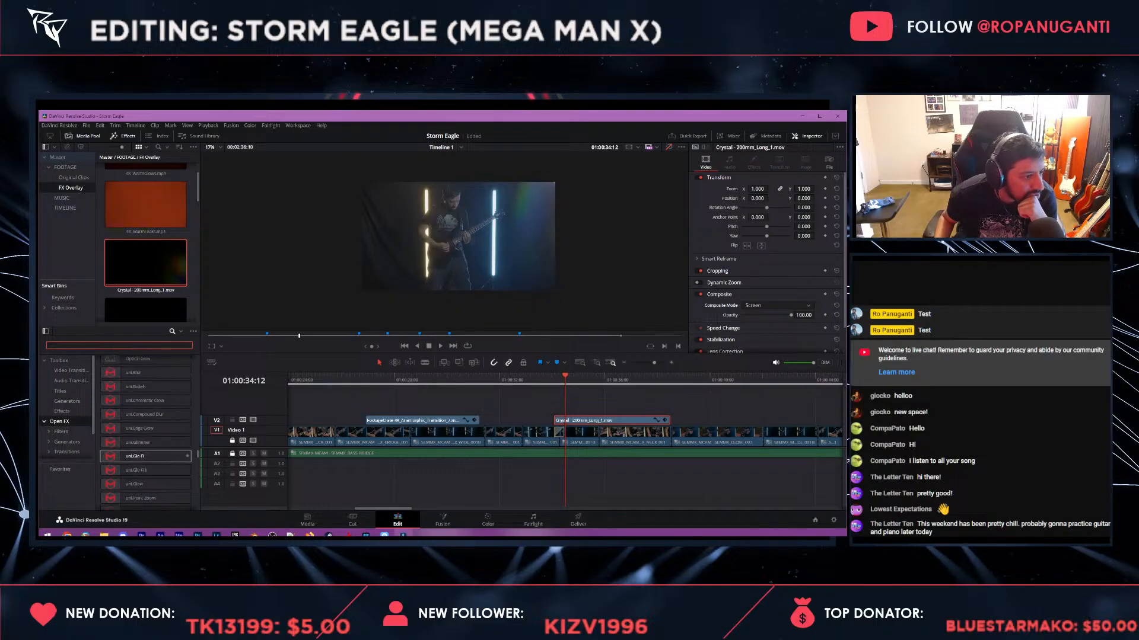
scroll(145, 451, "down", 6)
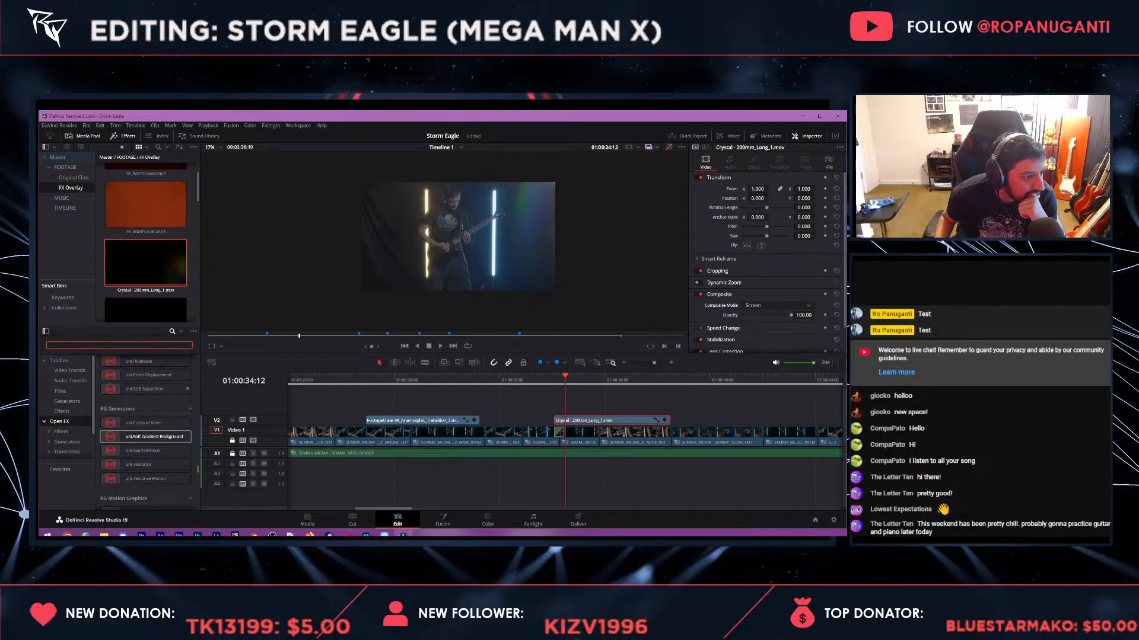
scroll(145, 453, "down", 4)
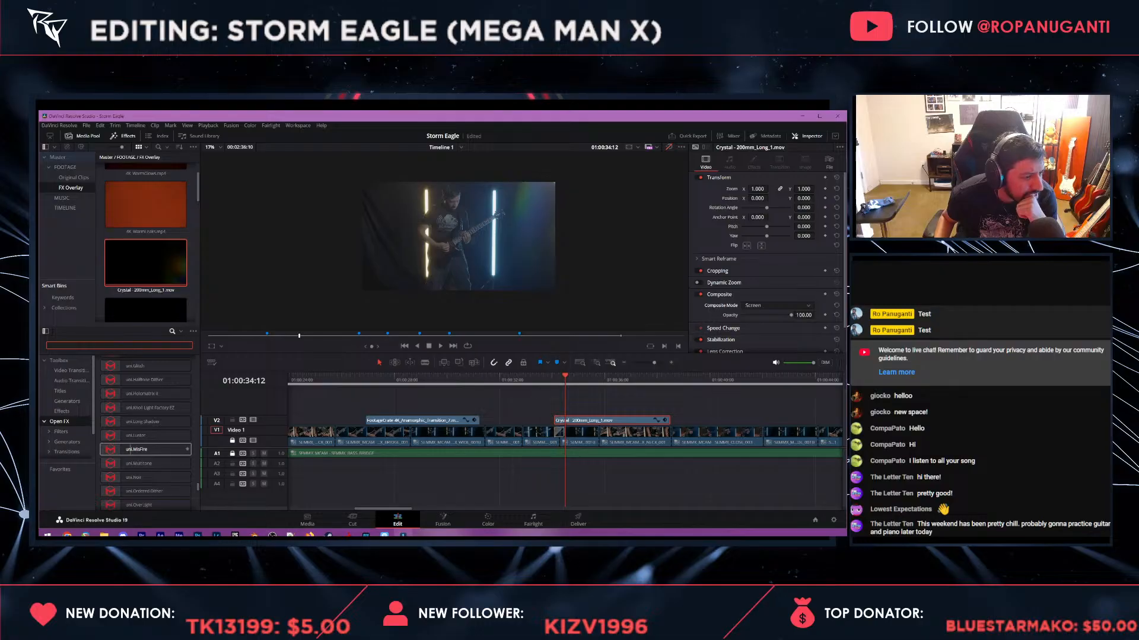
- Apply the uni.Multitone effect to the Crystal overlay clip with a blue highlight, a dark yellow shadow and contrast of about 21.7
left_click_drag(130, 463, 574, 420)
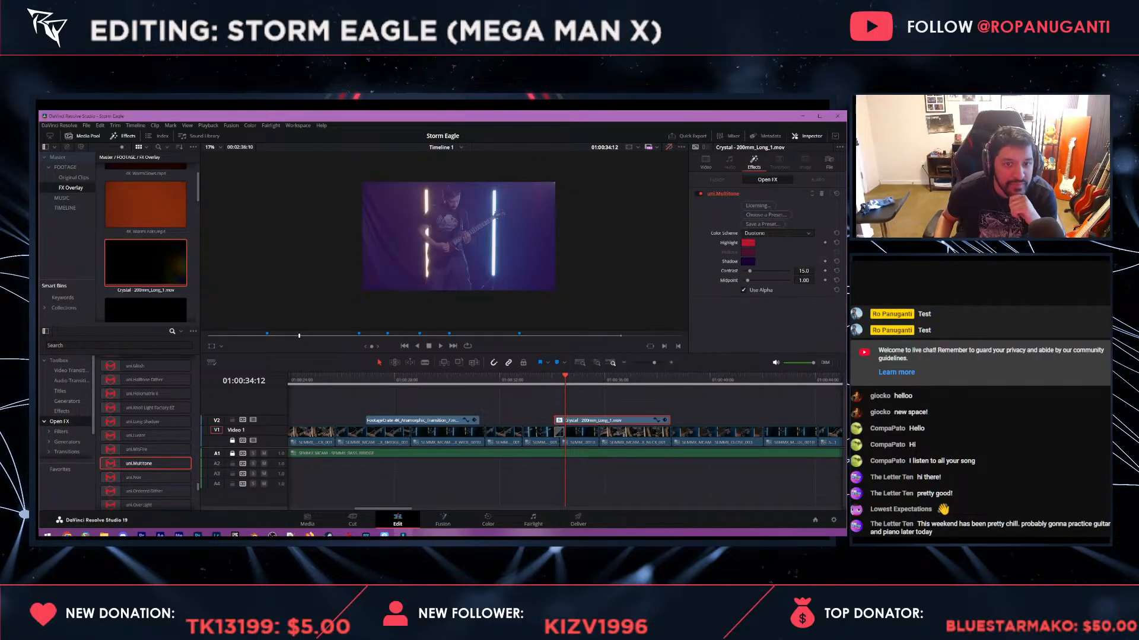
left_click(747, 243)
left_click_drag(797, 261, 870, 263)
key("Return")
left_click(748, 261)
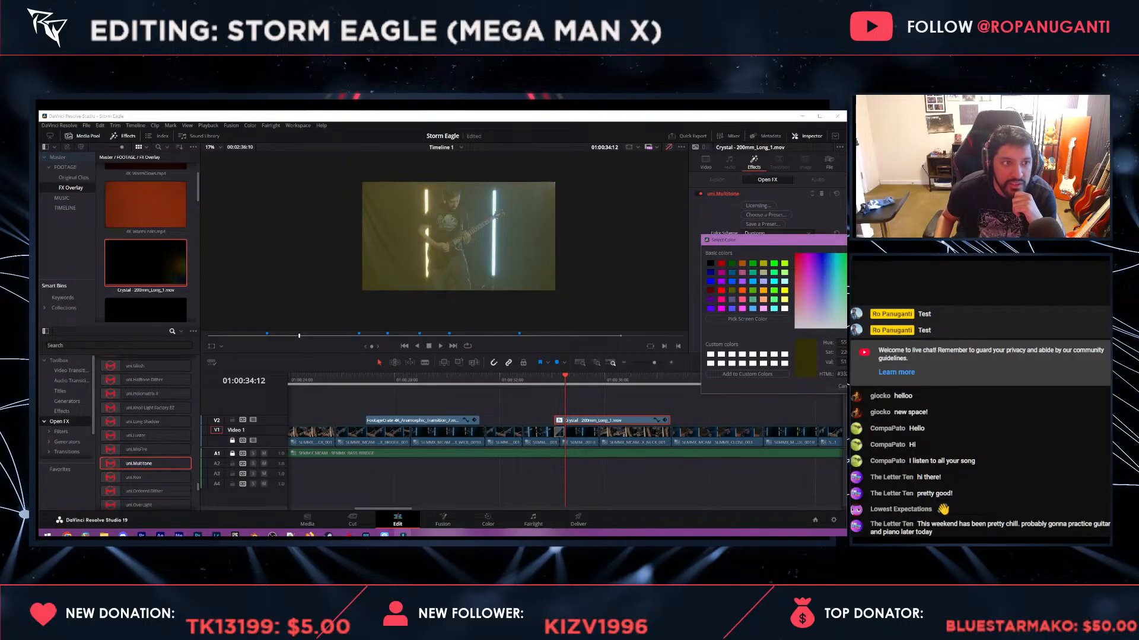
key("Return")
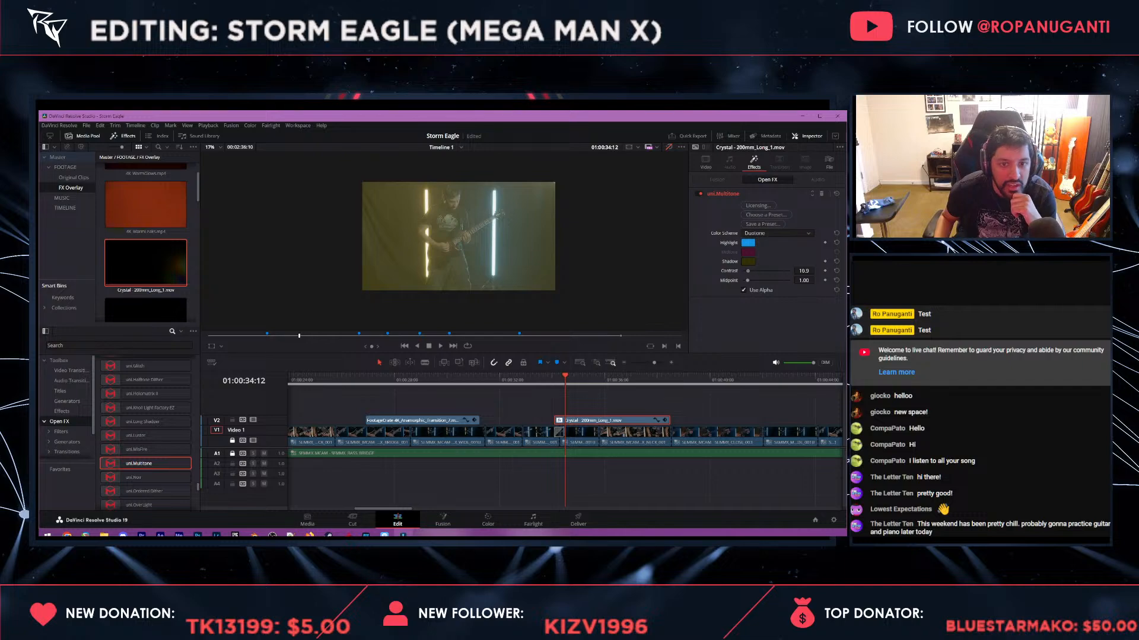
left_click_drag(769, 271, 748, 271)
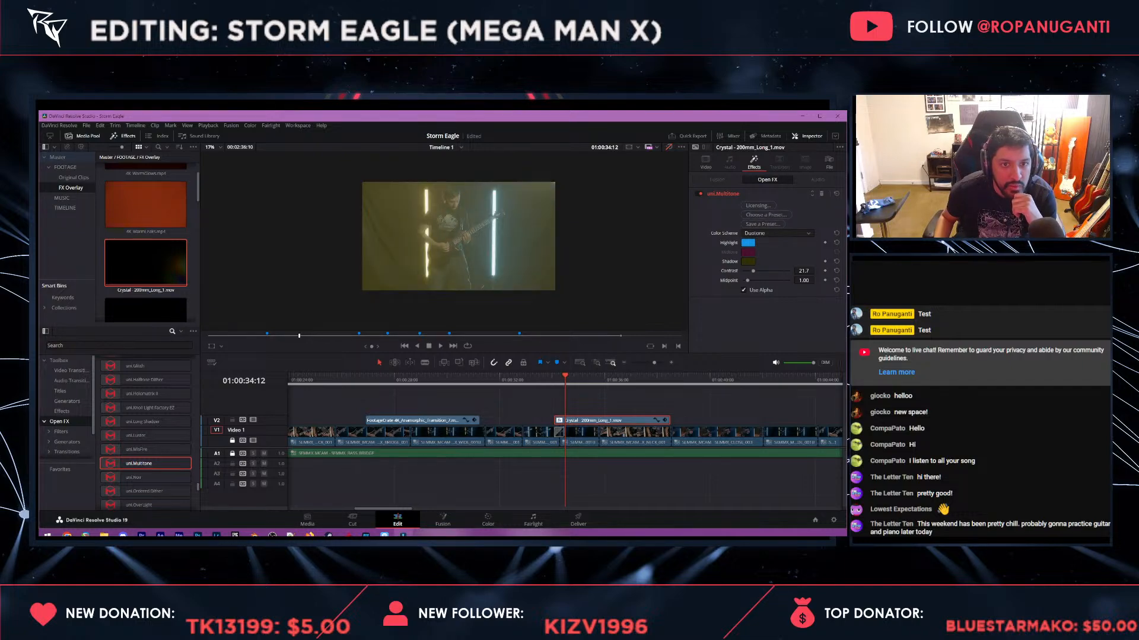
- Lower the Crystal overlay clip's opacity to about 24.43, checking the blend in playback, and save the project
left_click(705, 162)
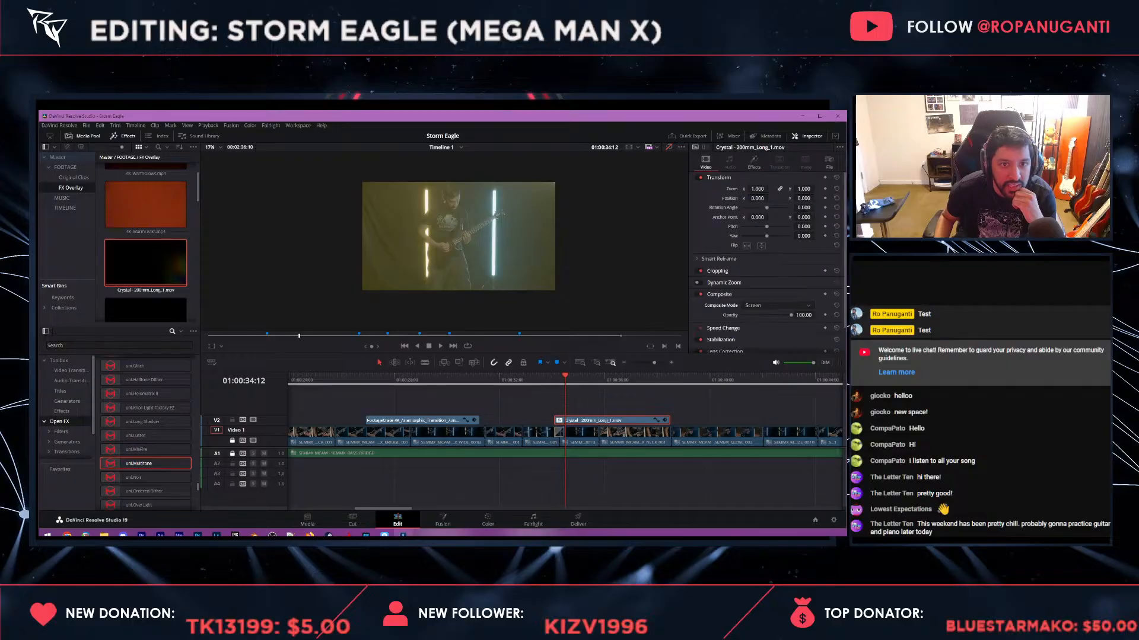
left_click_drag(780, 315, 747, 316)
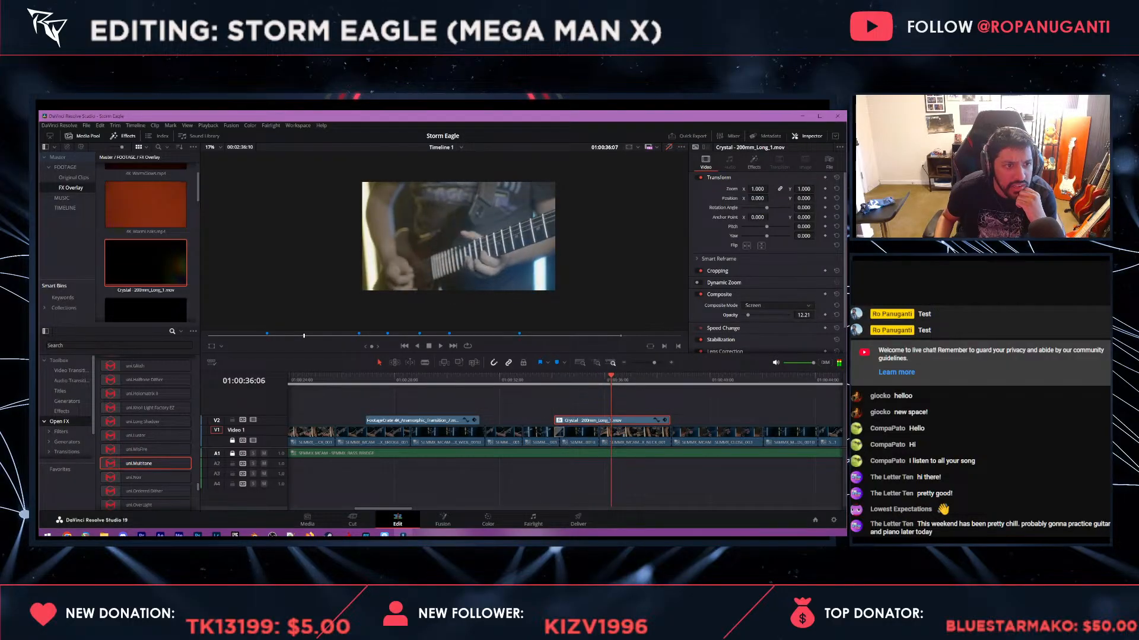
key("space")
left_click_drag(750, 315, 756, 315)
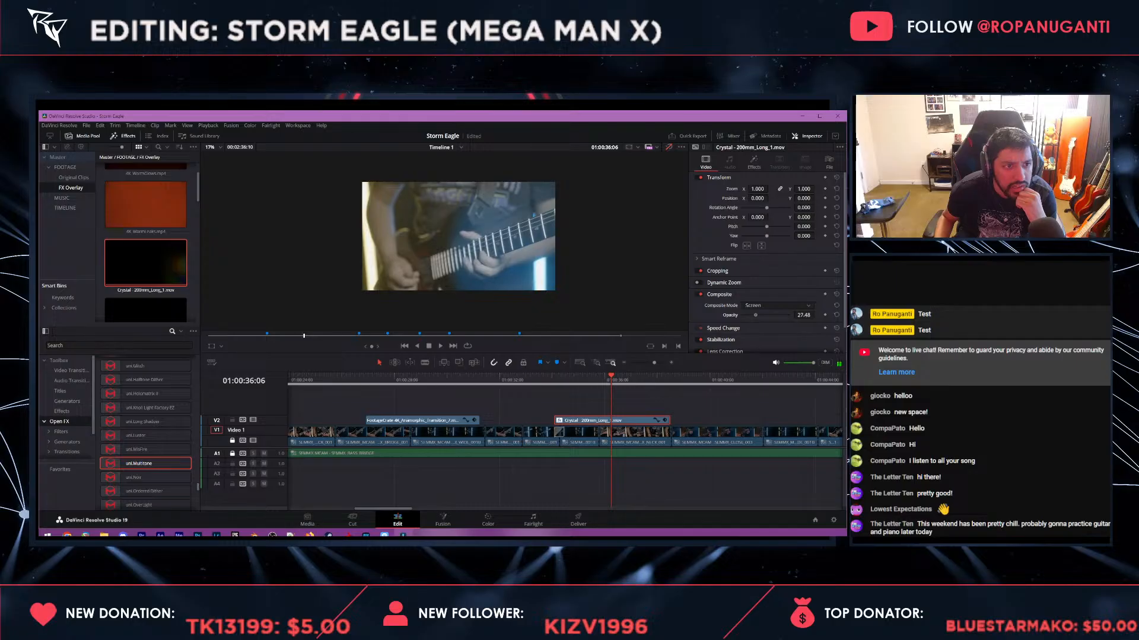
key("space")
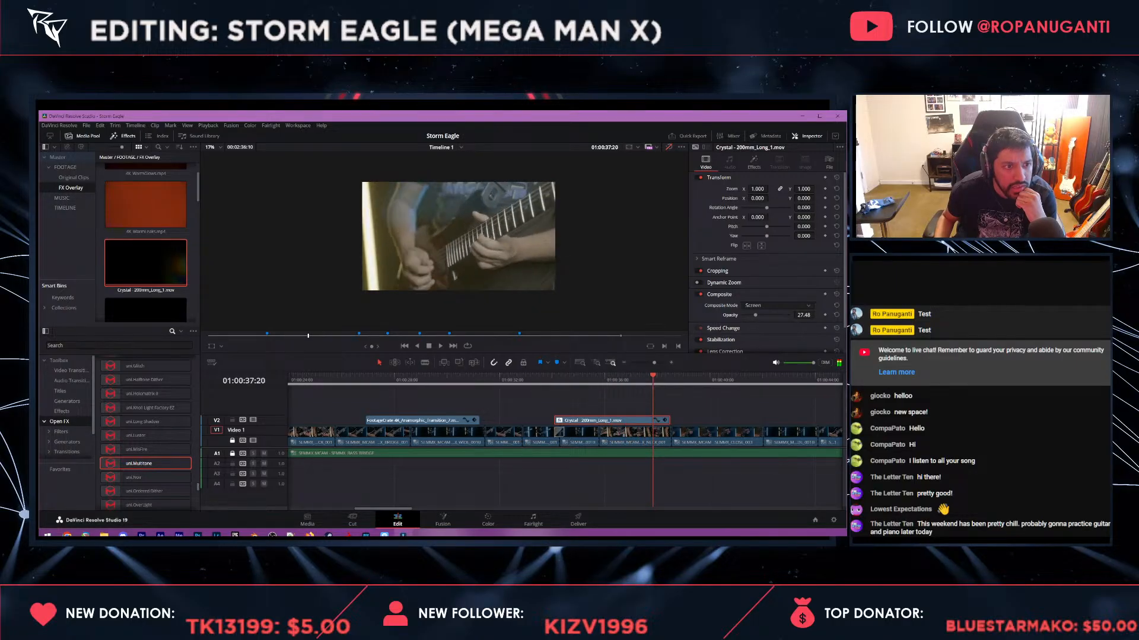
key("space")
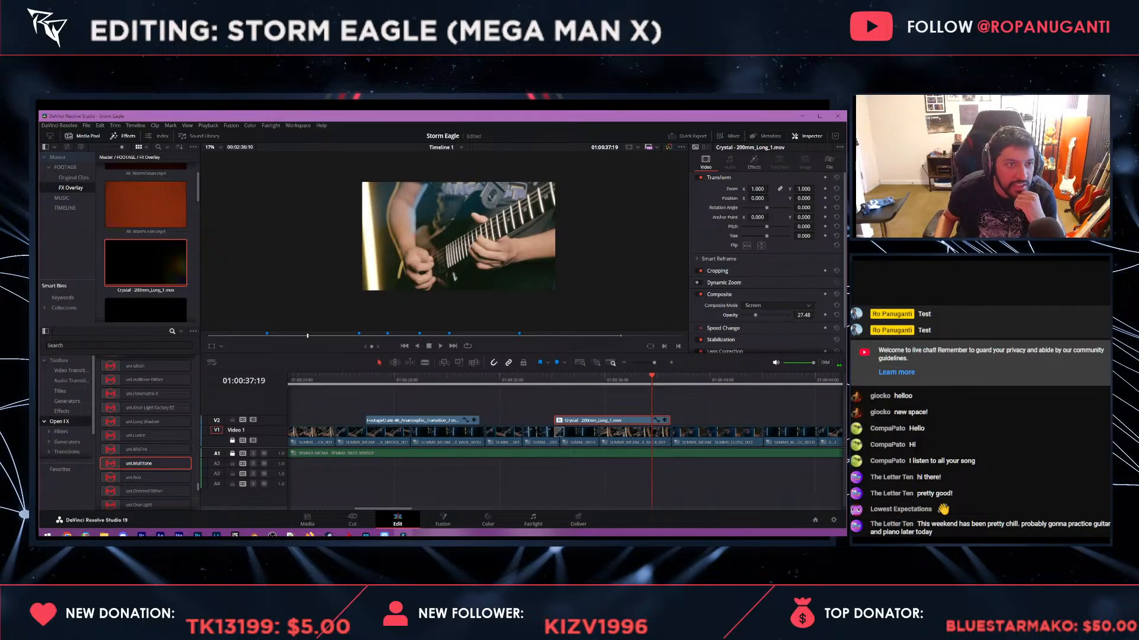
left_click_drag(652, 376, 586, 376)
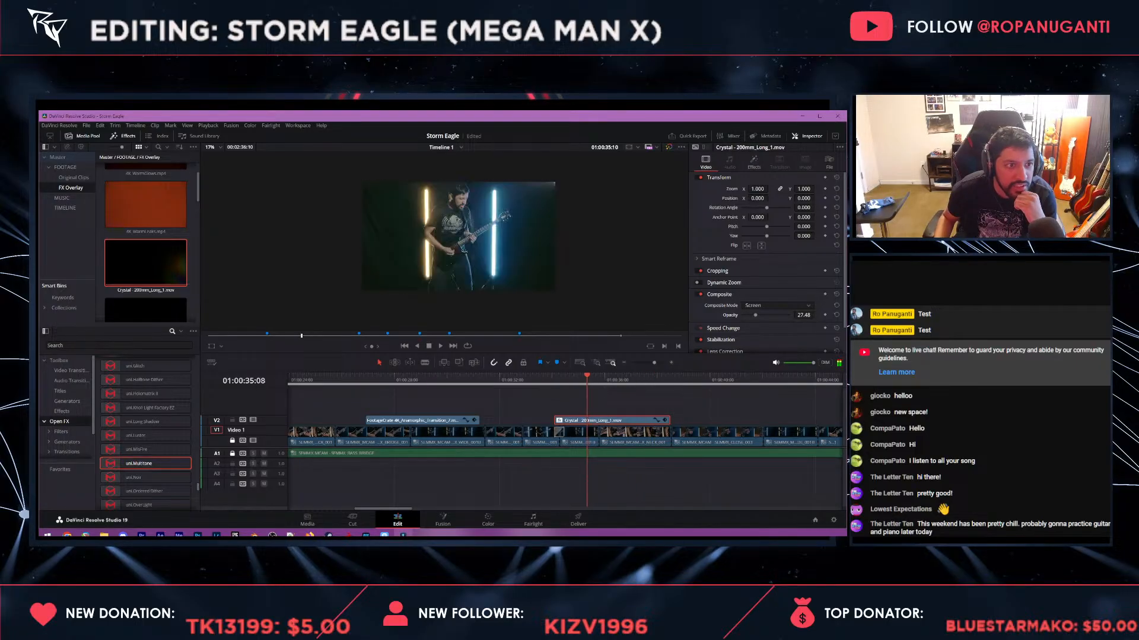
key("space")
left_click_drag(769, 316, 771, 315)
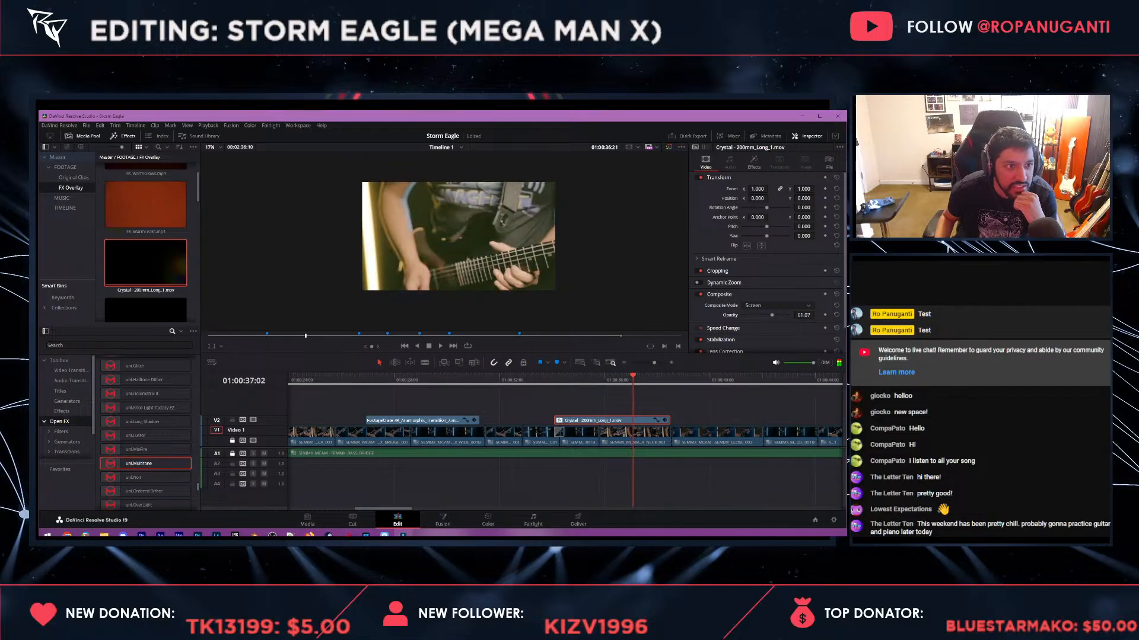
left_click_drag(771, 316, 758, 315)
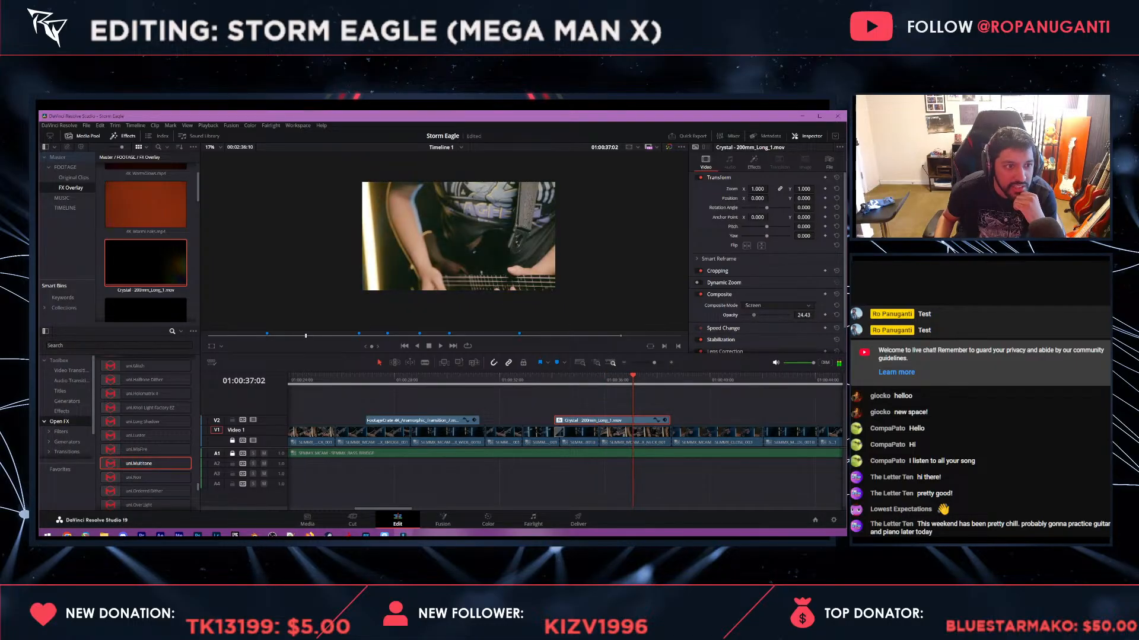
key("ctrl+s")
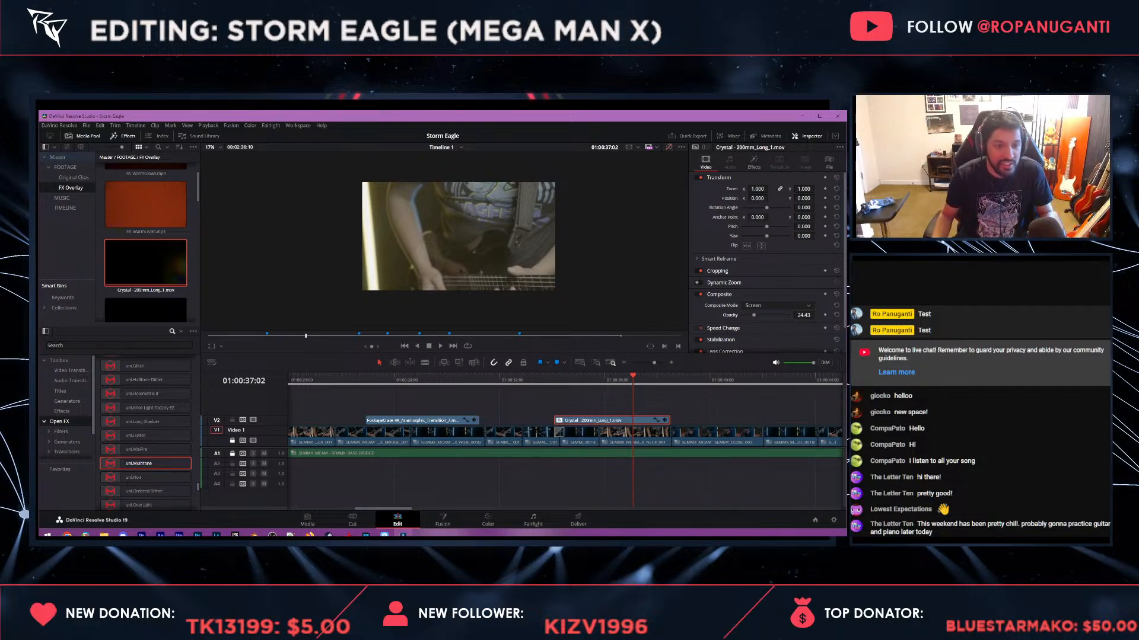
- Copy the tinted Crystal - 200mm_Long_1.mov overlay clip from track V2
key("ctrl+minus")
left_click_drag(566, 378, 608, 378)
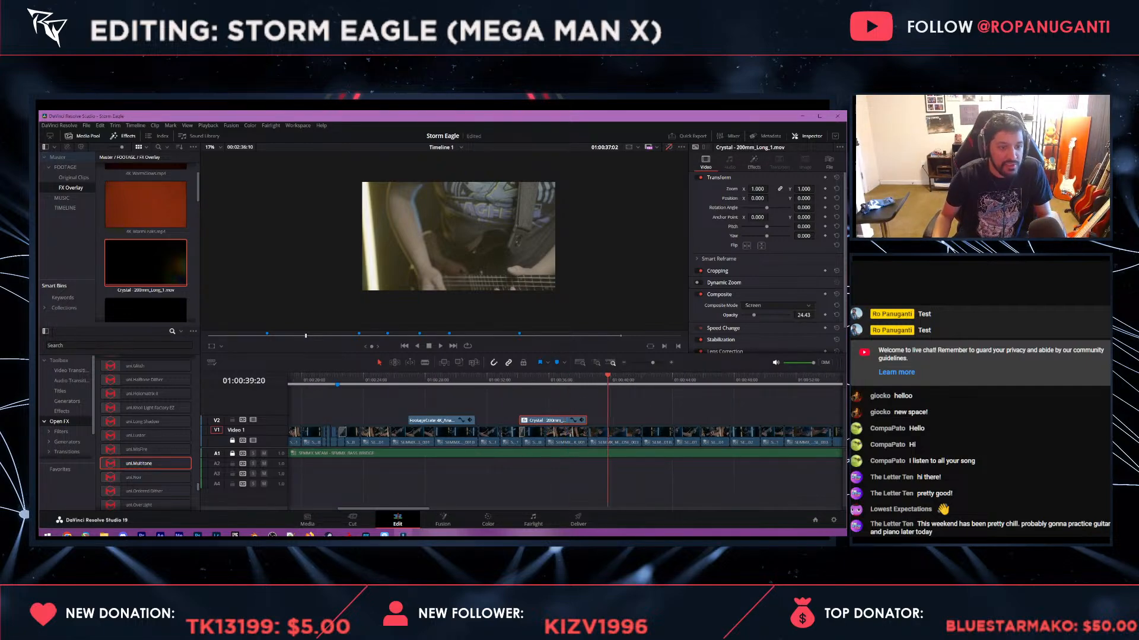
right_click(555, 420)
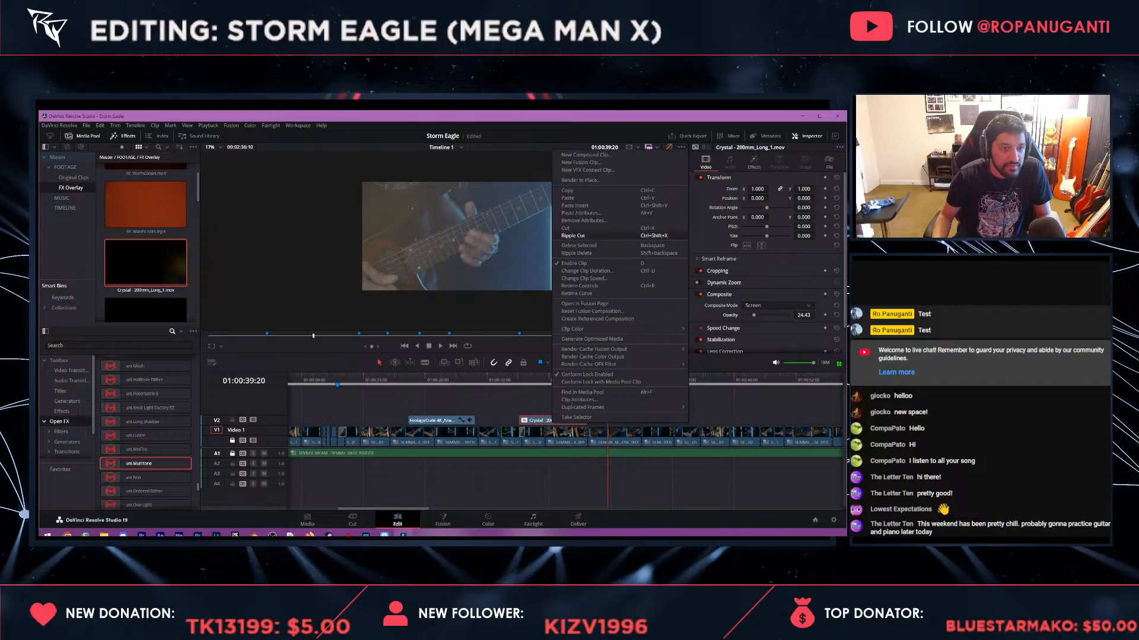
left_click(584, 190)
- Place the Crystal - 200mm_Long_3.mov overlay on track V2 directly after the first Crystal clip
mouse_move(611, 378)
left_mouse_down()
mouse_move(628, 377)
mouse_move(616, 378)
left_mouse_up()
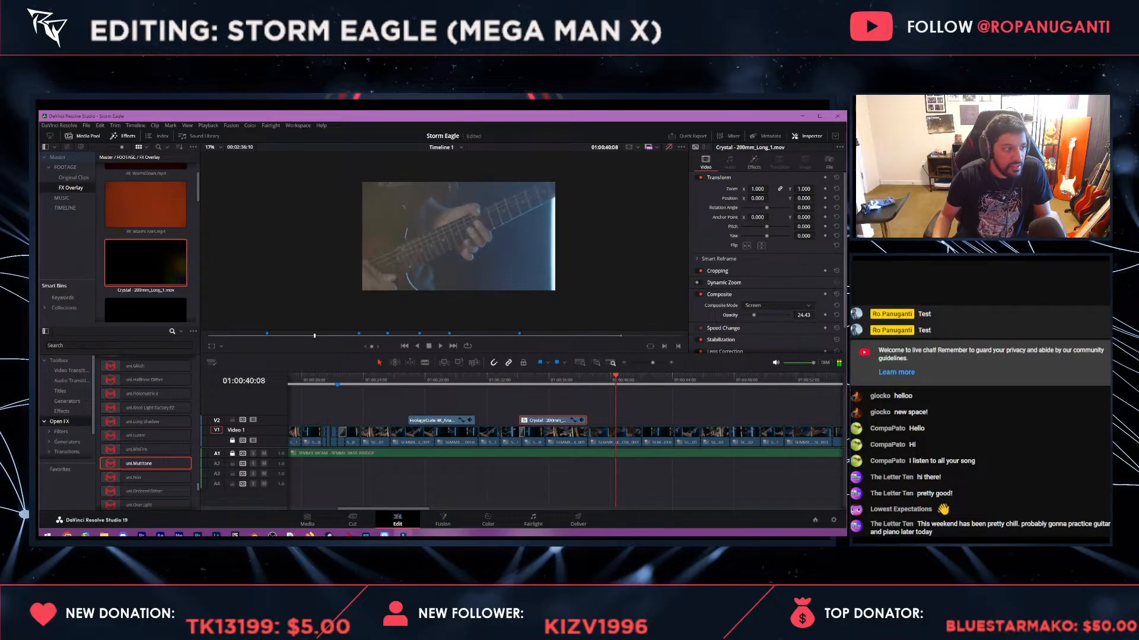
scroll(145, 289, "down", 3)
left_click_drag(145, 291, 624, 421)
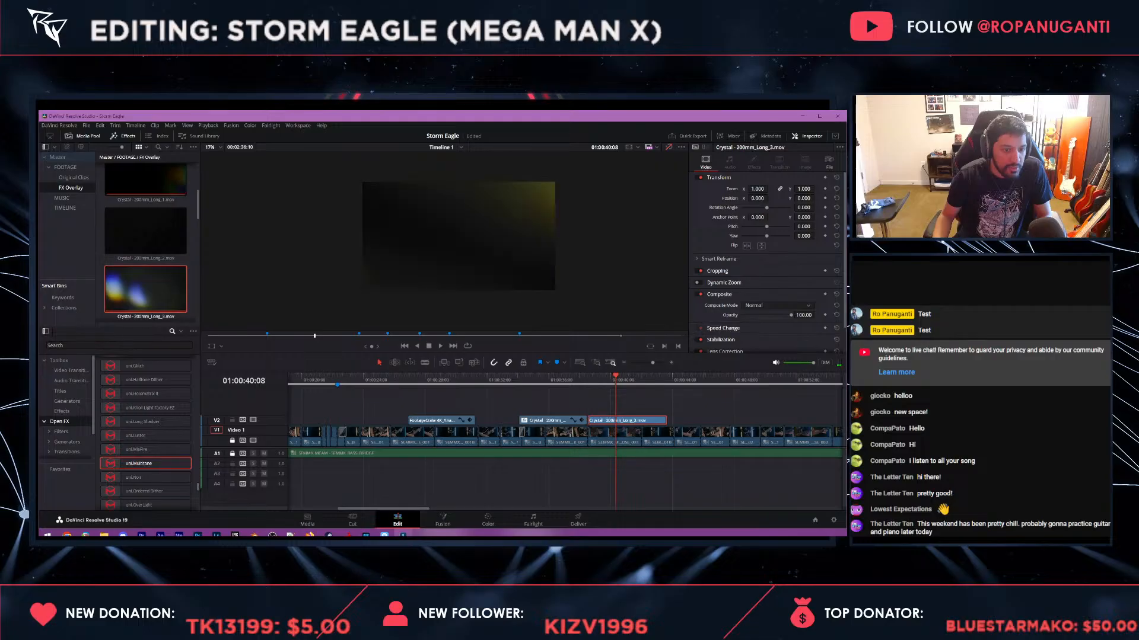
- Paste the copied overlay's attributes onto the Crystal - 200mm_Long_3.mov clip on V2 and check the blend over the footage
key("Left")
key("Left")
right_click(616, 420)
key("Escape")
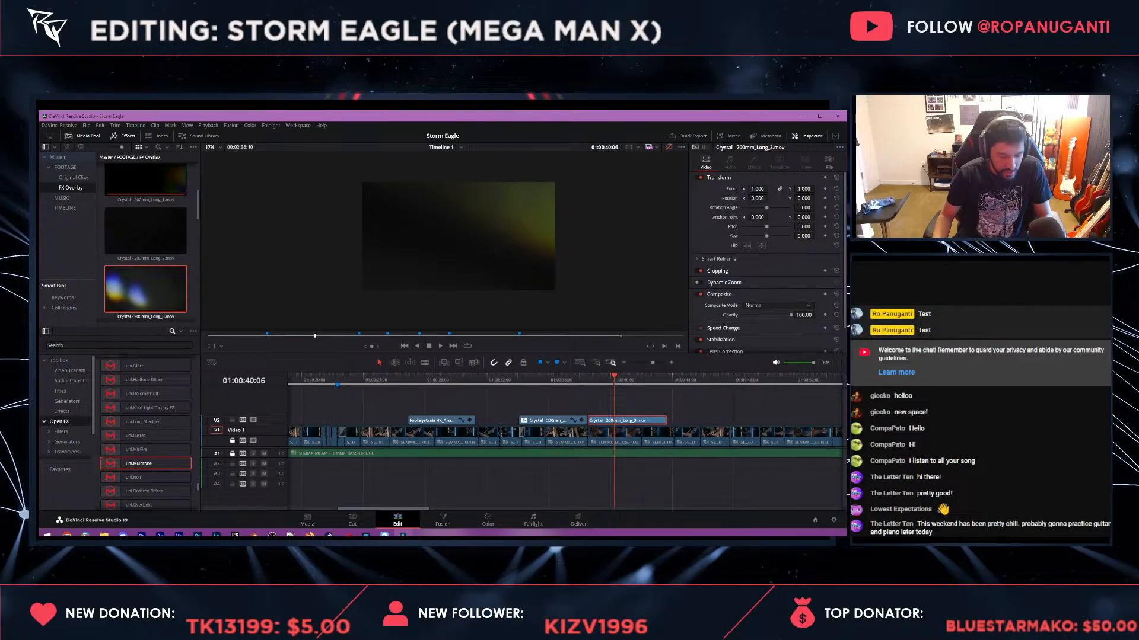
key("alt+v")
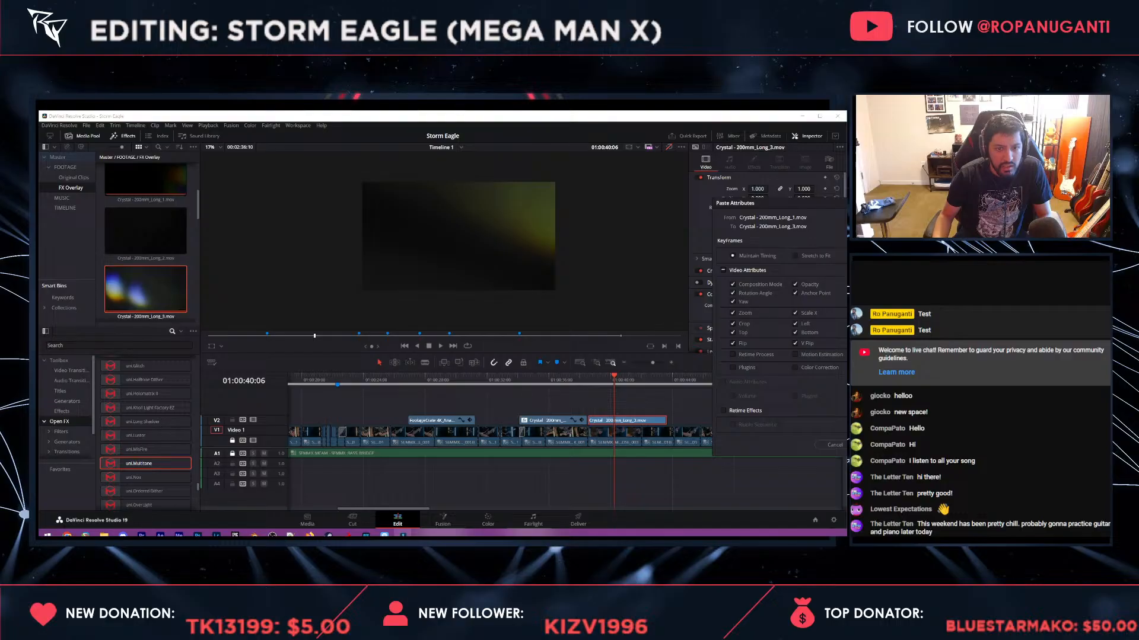
key("Return")
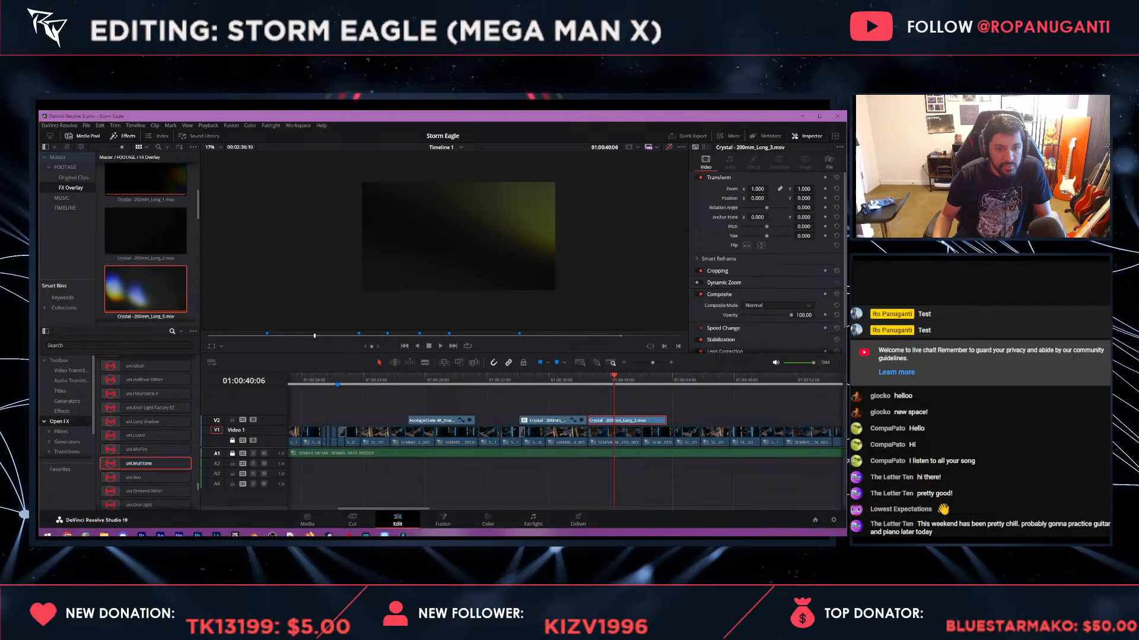
left_click_drag(593, 379, 611, 380)
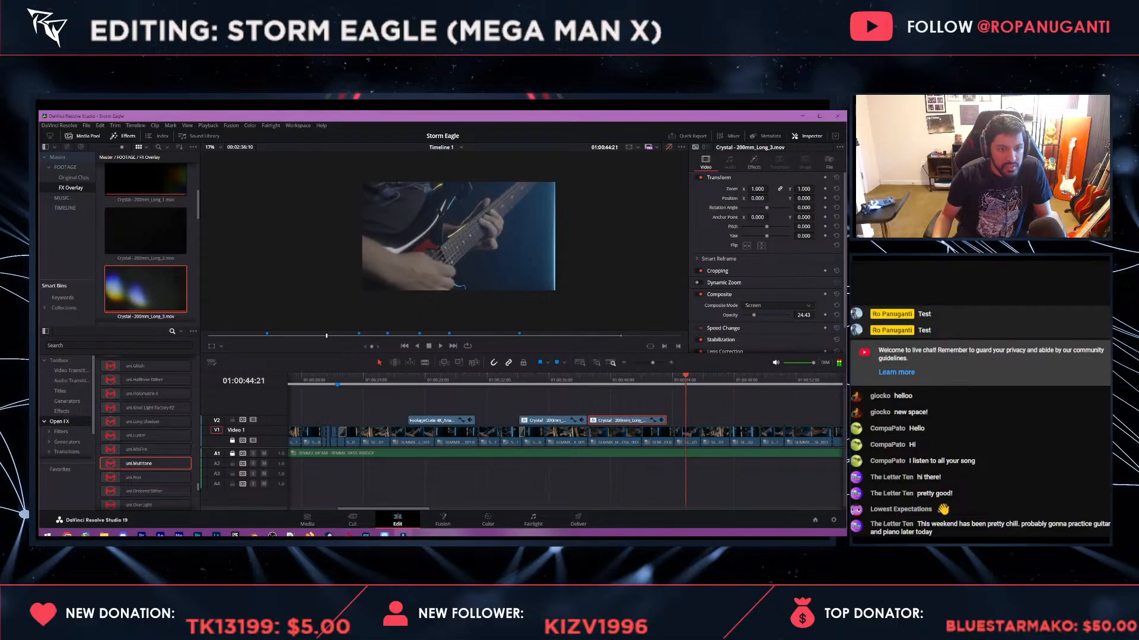
key("j")
key("j")
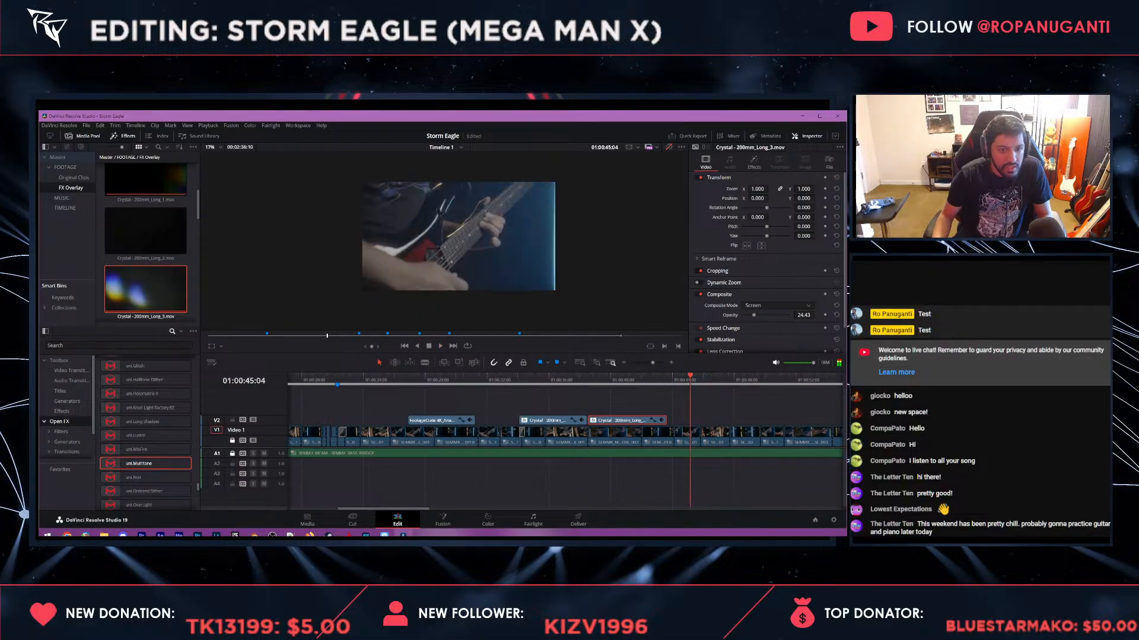
- Place the Crystal - 200mm_Long_4.mov overlay on track V2 at about 01:00:45 and paste the copied overlay's attributes onto it
key("Down")
key("ctrl+equal")
key("ctrl+equal")
left_click(551, 379)
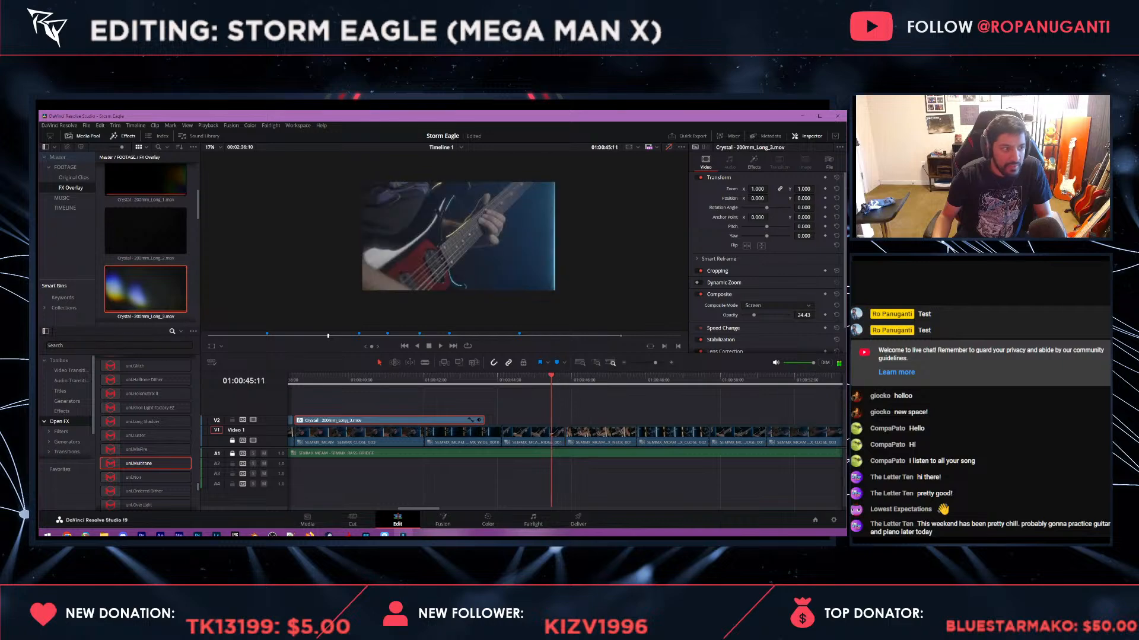
scroll(145, 266, "down", 2)
left_click(134, 280)
left_click_drag(133, 280, 529, 422)
left_click(570, 420)
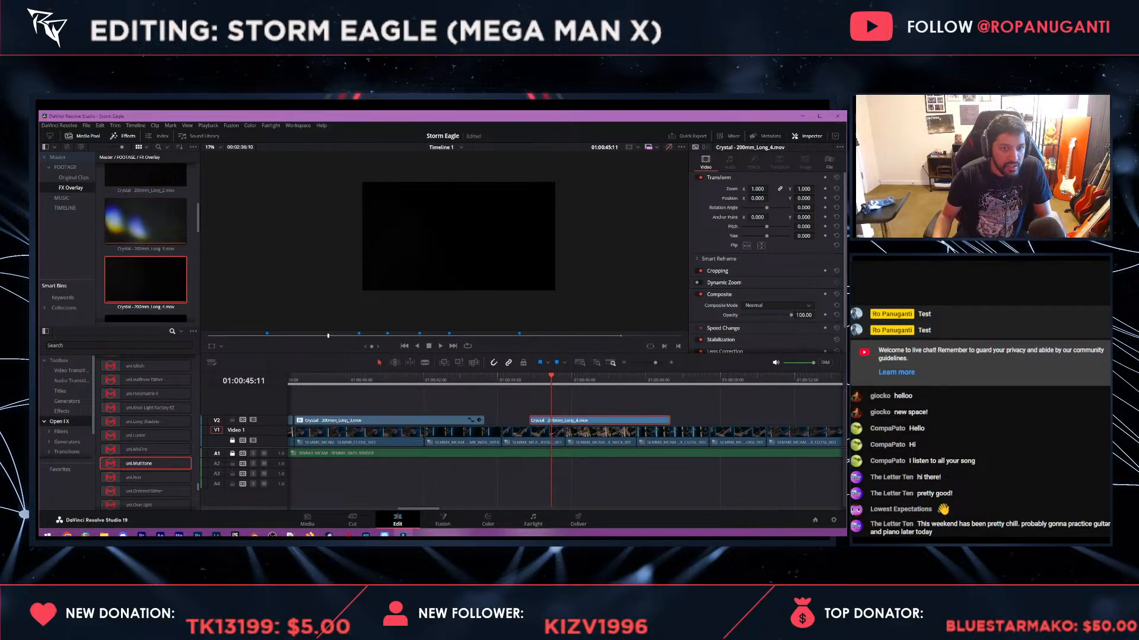
key("alt+v")
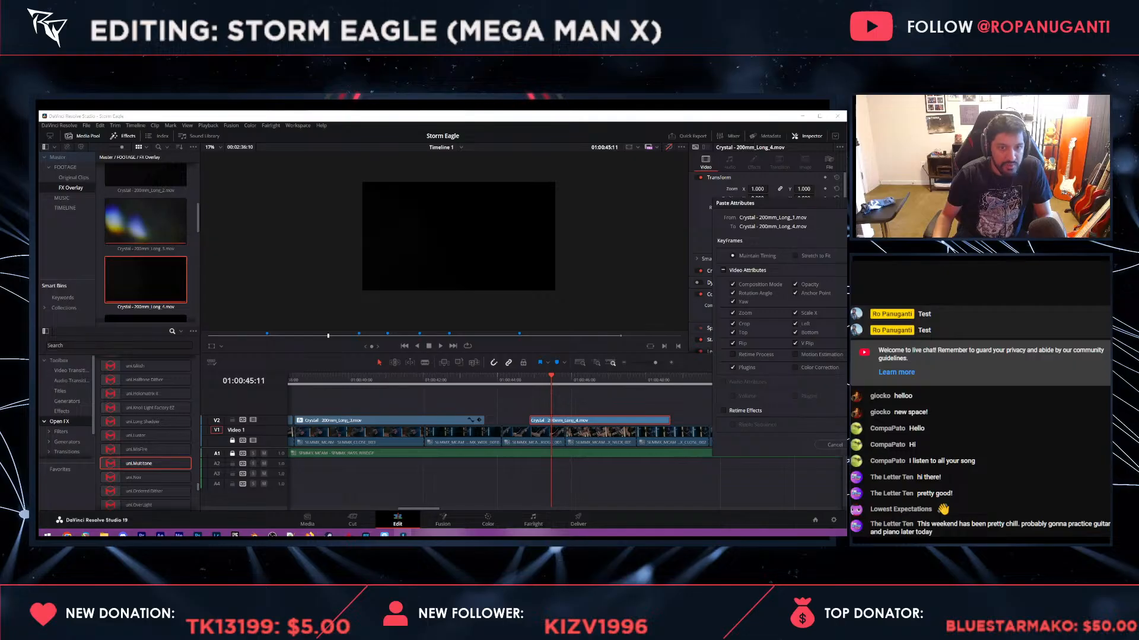
key("Return")
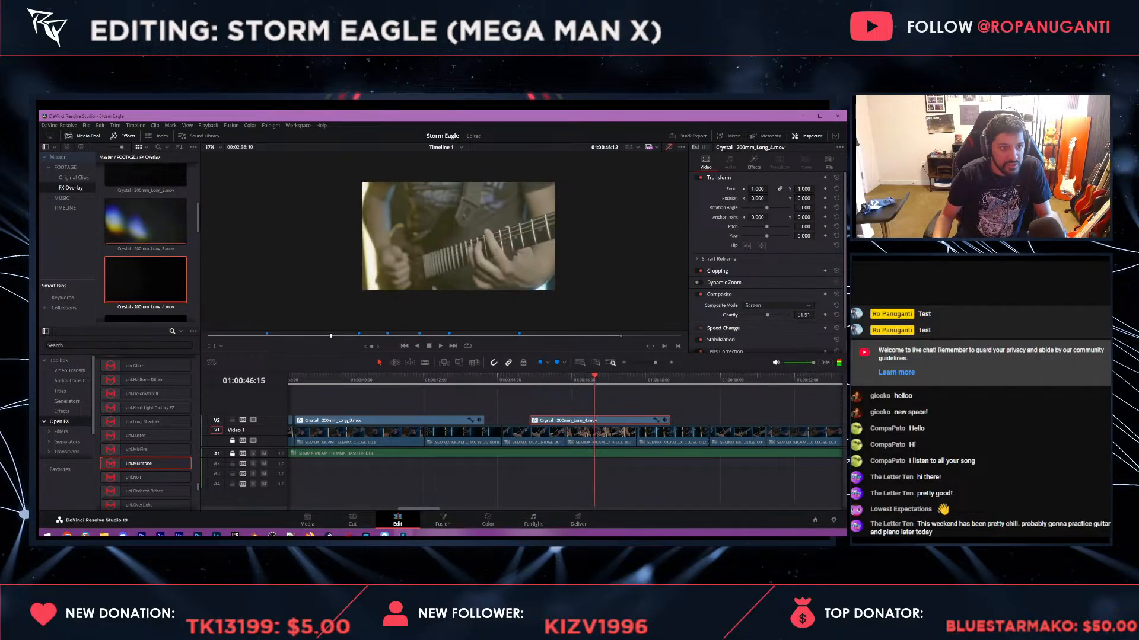
- Unlock video track V1 so its footage clips can be edited
left_click(555, 378)
left_click(549, 436)
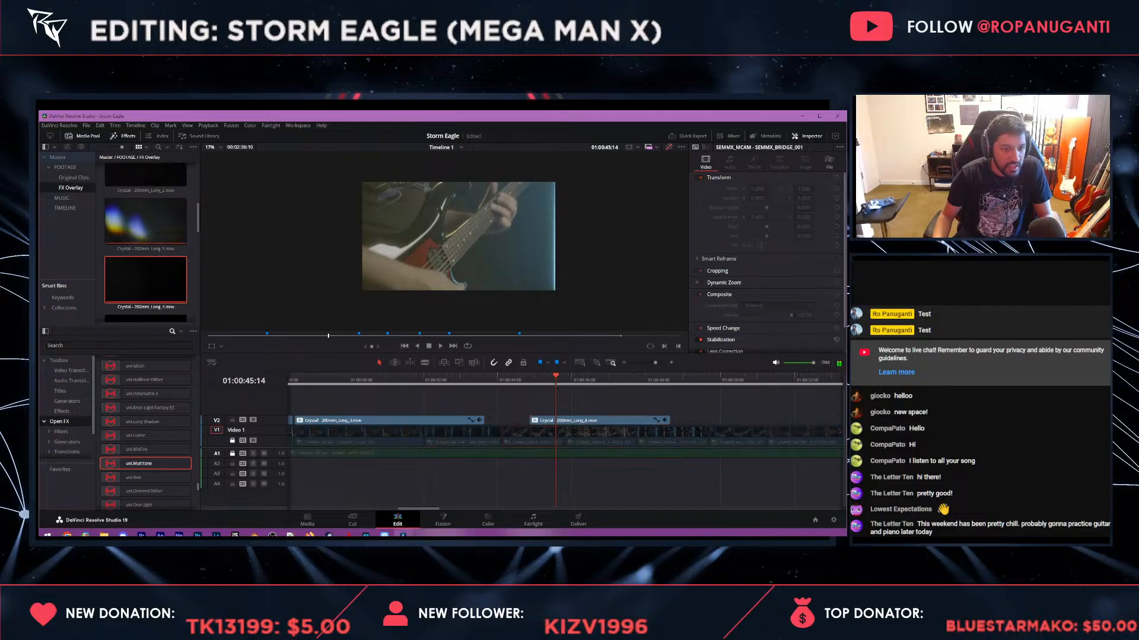
left_click(232, 441)
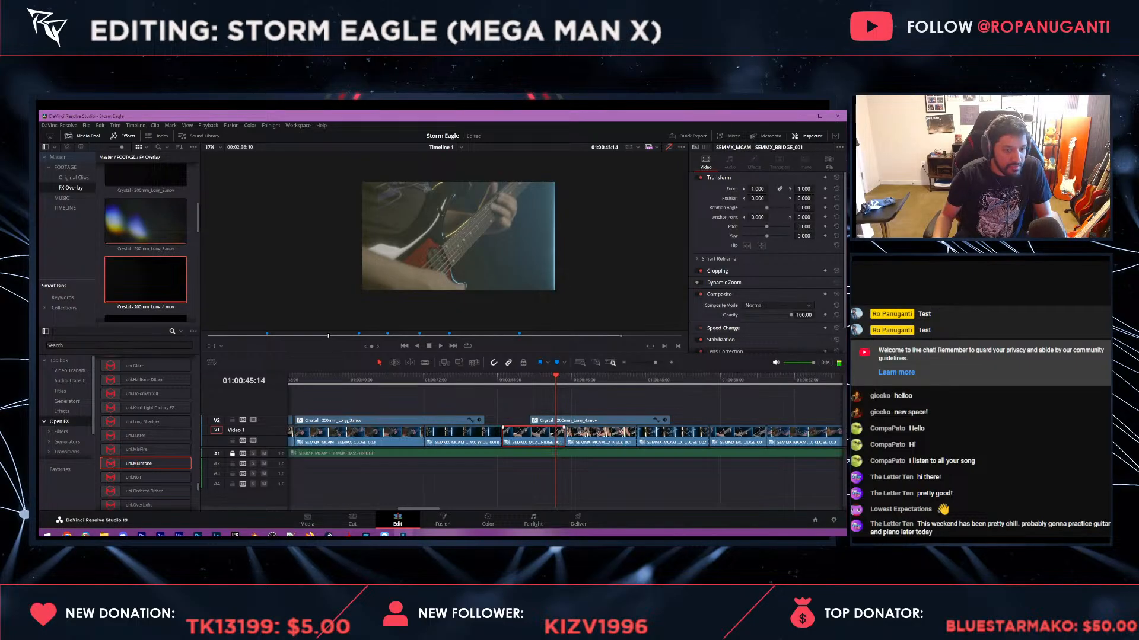
- Try a Mosaic video transition on the V1 cut beneath the Crystal - 200mm_Long_4.mov overlay
scroll(146, 463, "up", 15)
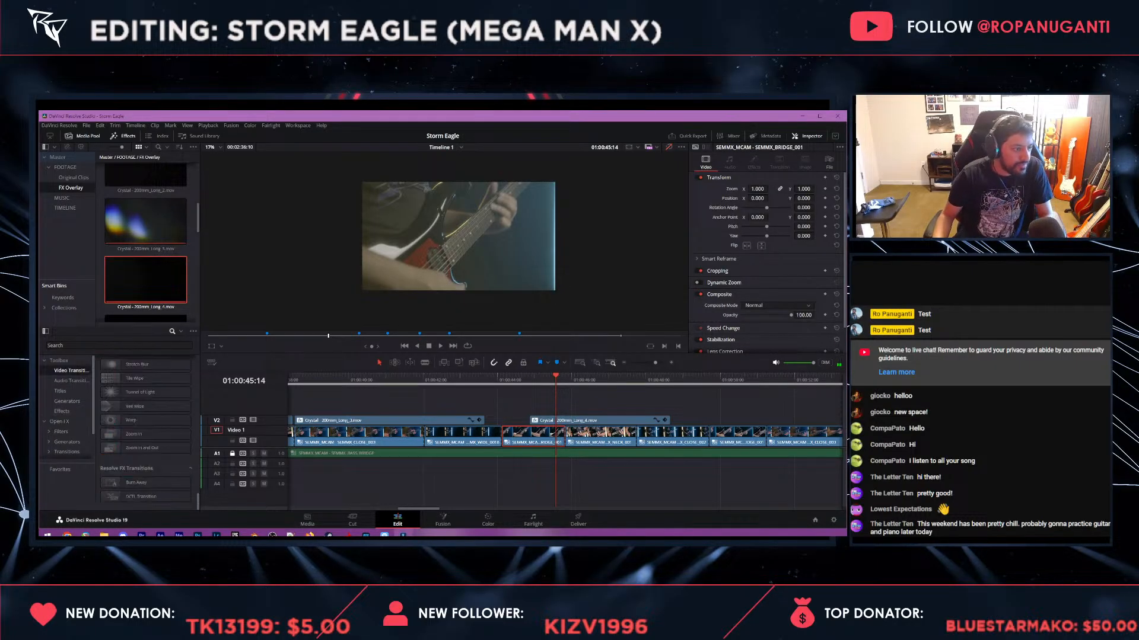
scroll(145, 450, "down", 8)
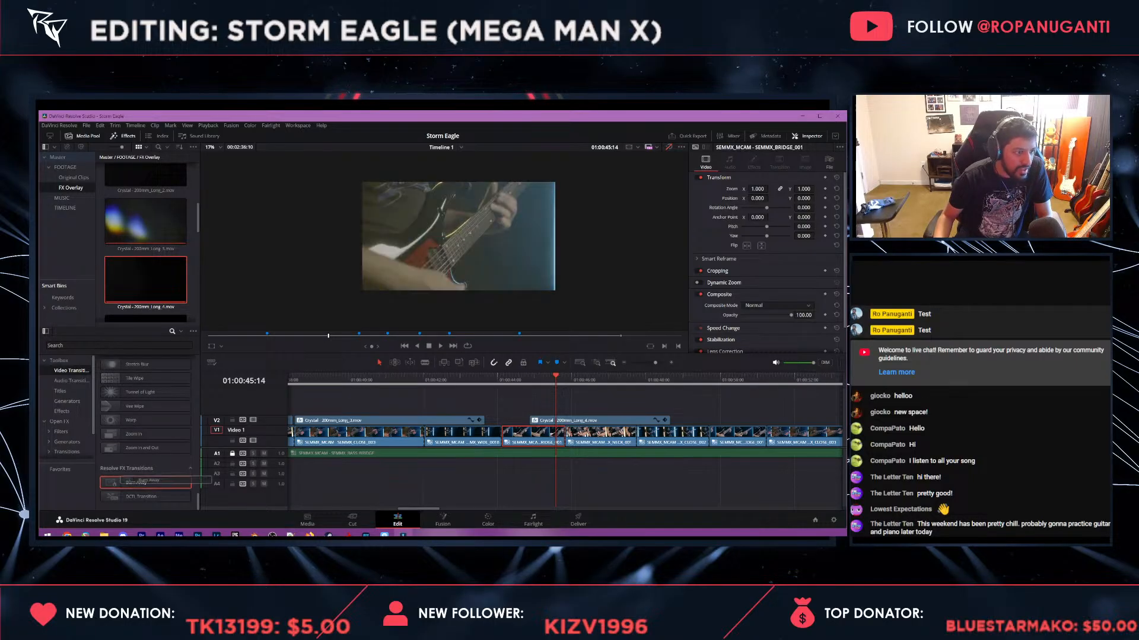
scroll(148, 465, "down", 6)
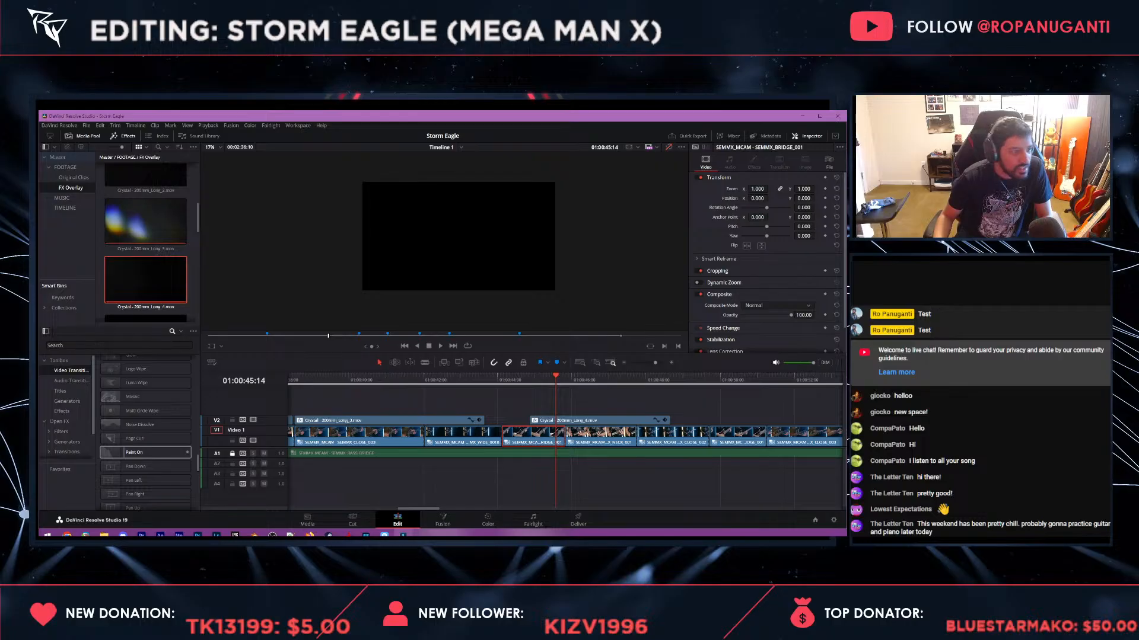
scroll(148, 439, "up", 2)
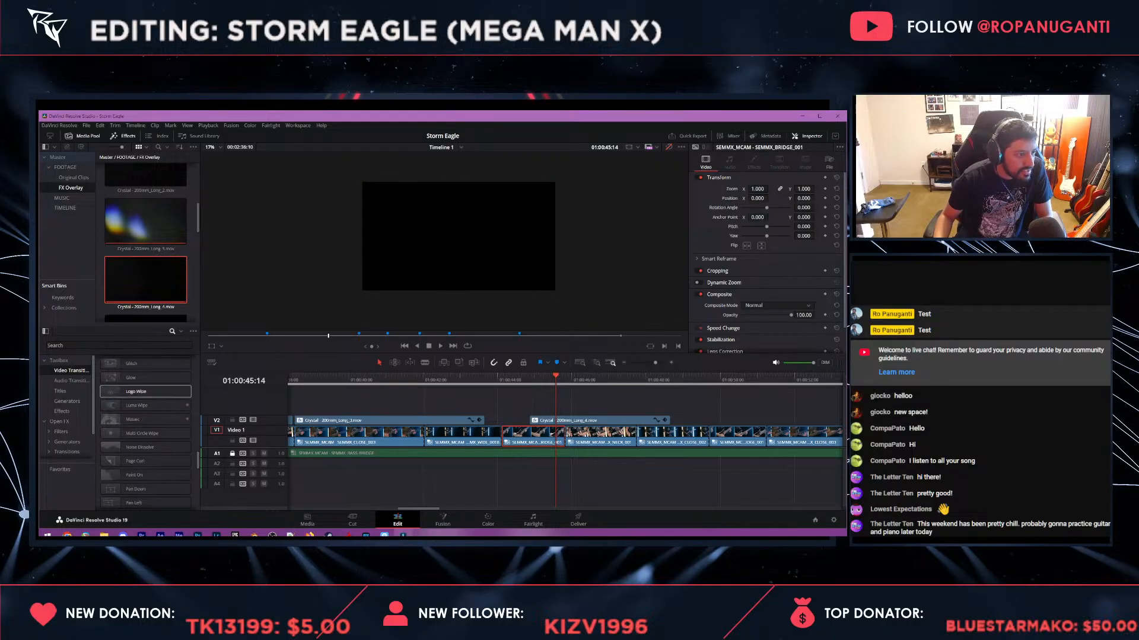
left_click_drag(143, 419, 563, 429)
left_click(563, 433)
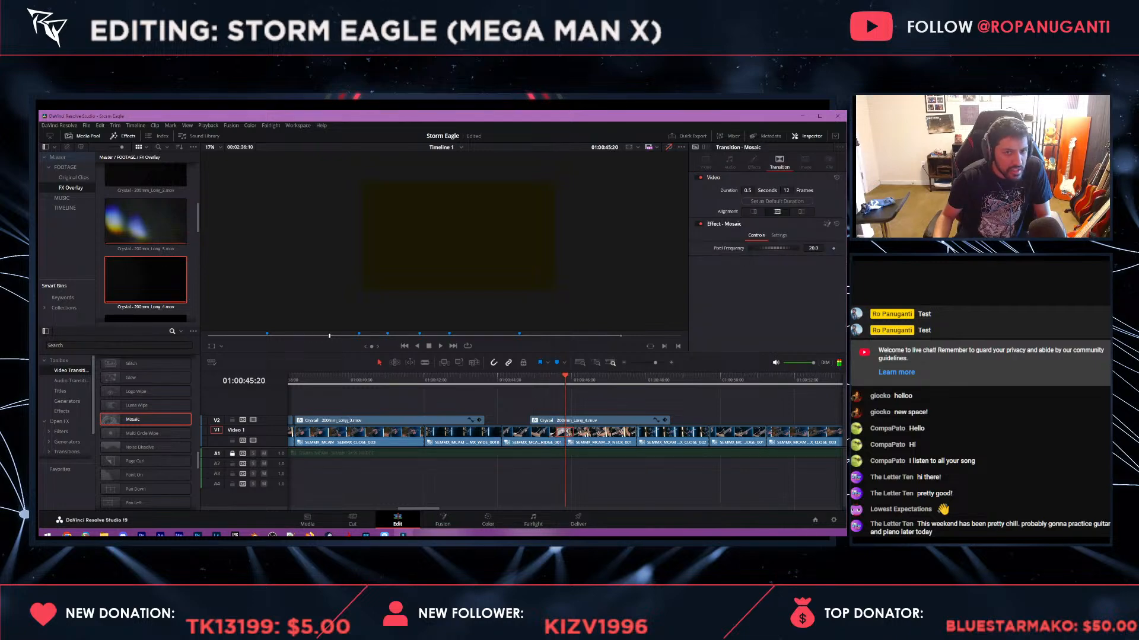
- Review the Mosaic transition in playback and frame by frame, and save the project
key("Left")
key("Left")
key("Left")
key("Left")
key("Left")
key("Left")
key("Left")
key("Left")
key("Left")
key("Left")
key("Left")
key("Left")
key("Left")
key("Left")
key("Left")
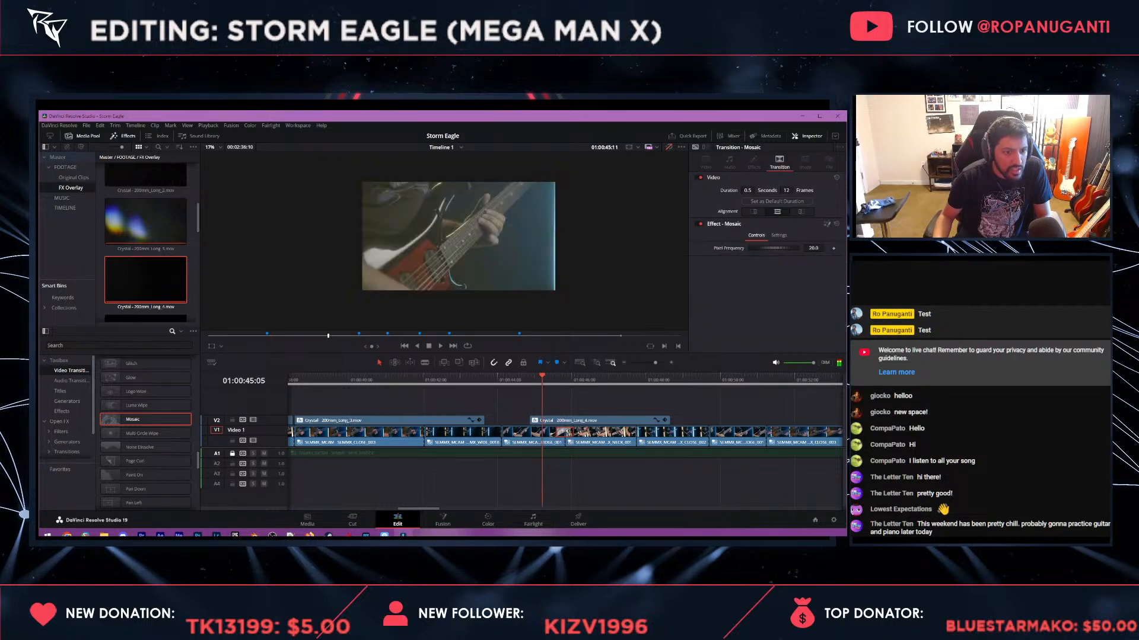
key("space")
key("Left")
key("Left")
key("Left")
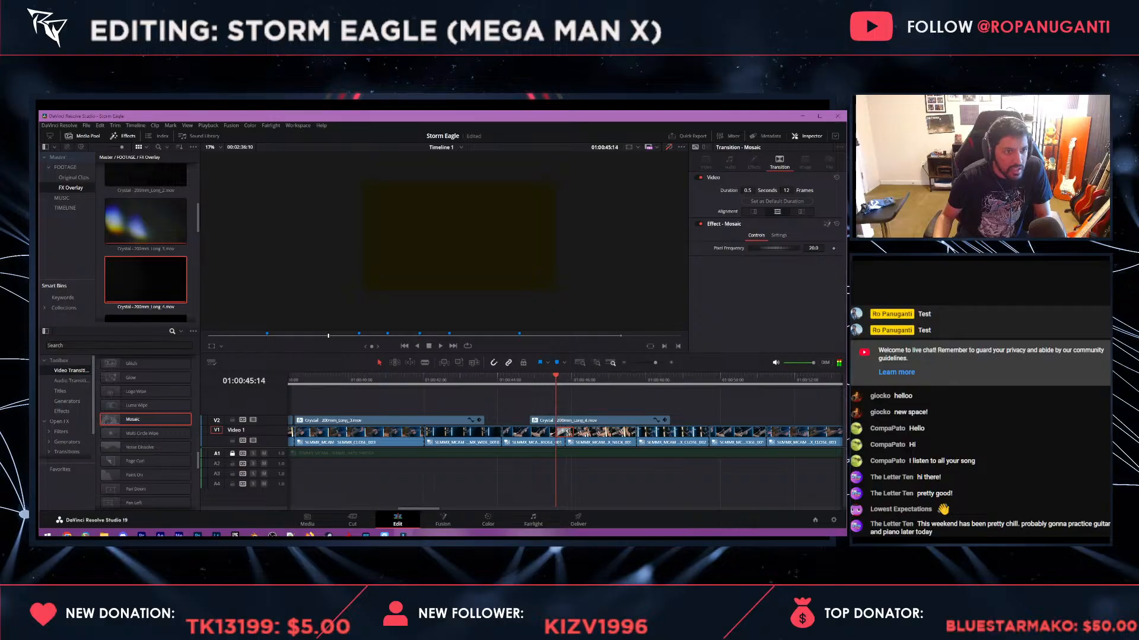
key("ctrl+s")
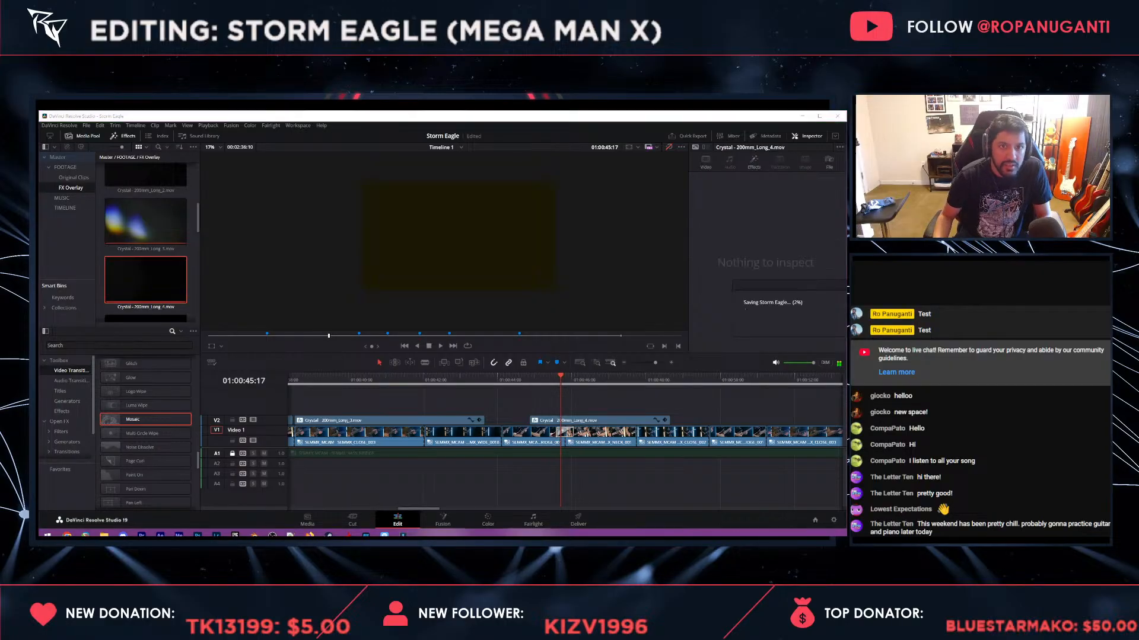
- Switch playback to Prefer Camera Originals and step through the frames of the Mosaic transition
left_click(656, 147)
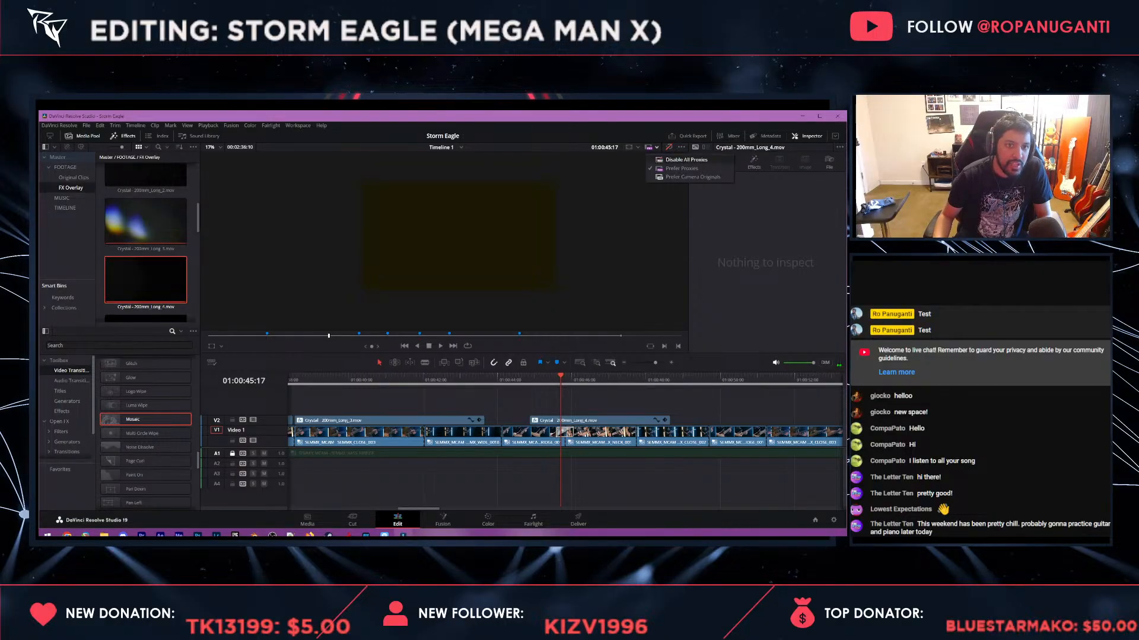
left_click(687, 177)
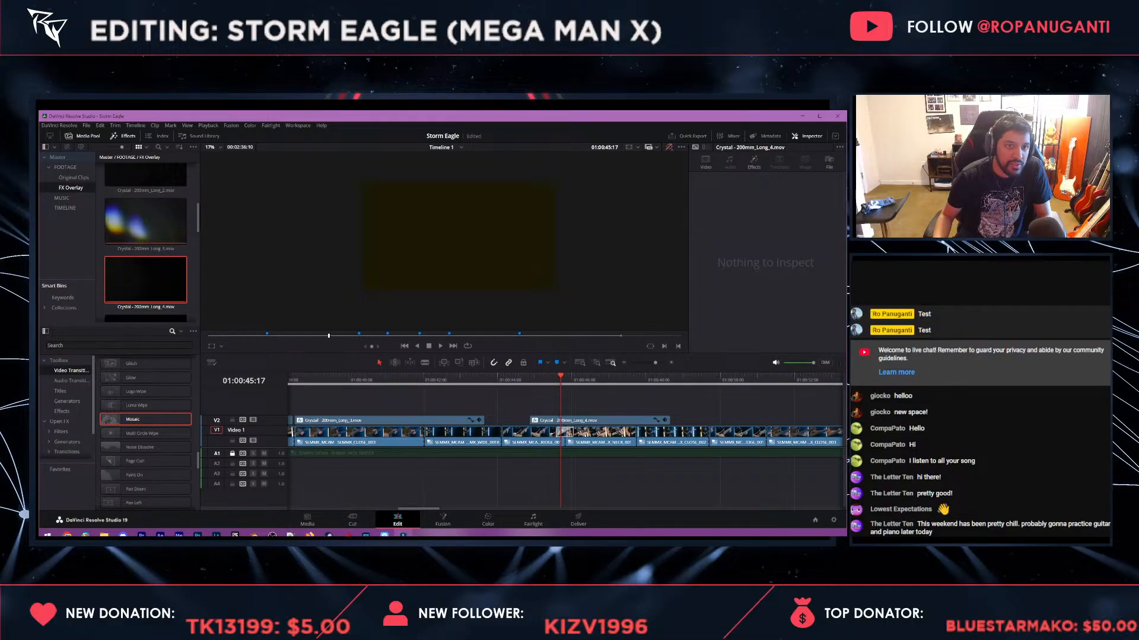
key("Left")
key("Left")
key("Left")
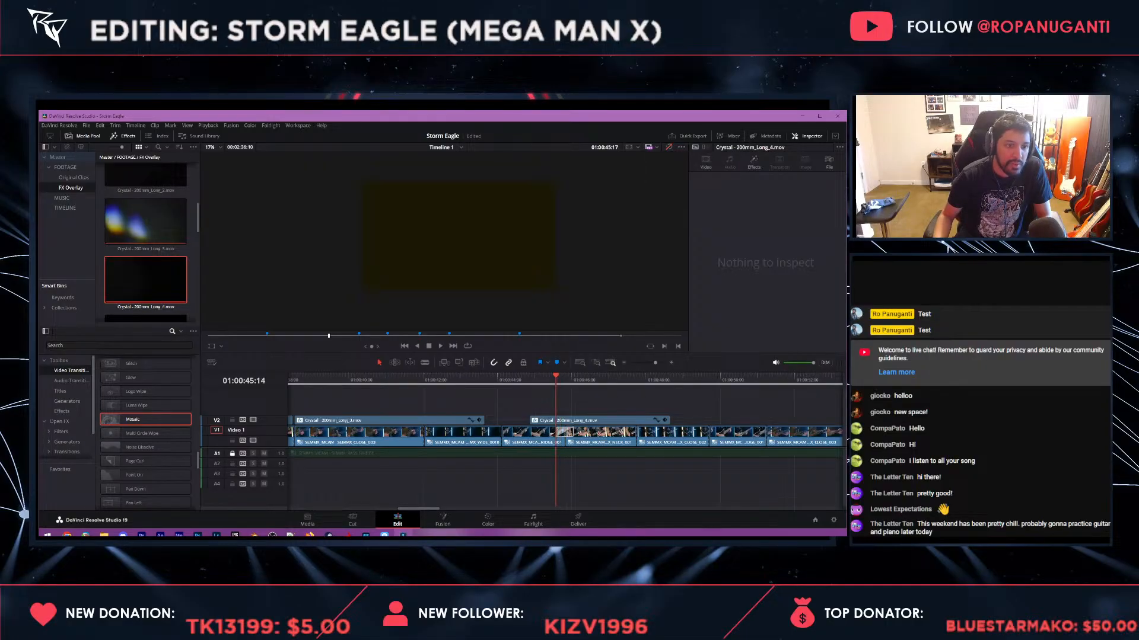
key("Right")
key("Right")
key("Right")
key("Right")
key("Right")
key("Right")
key("Right")
key("Right")
key("Right")
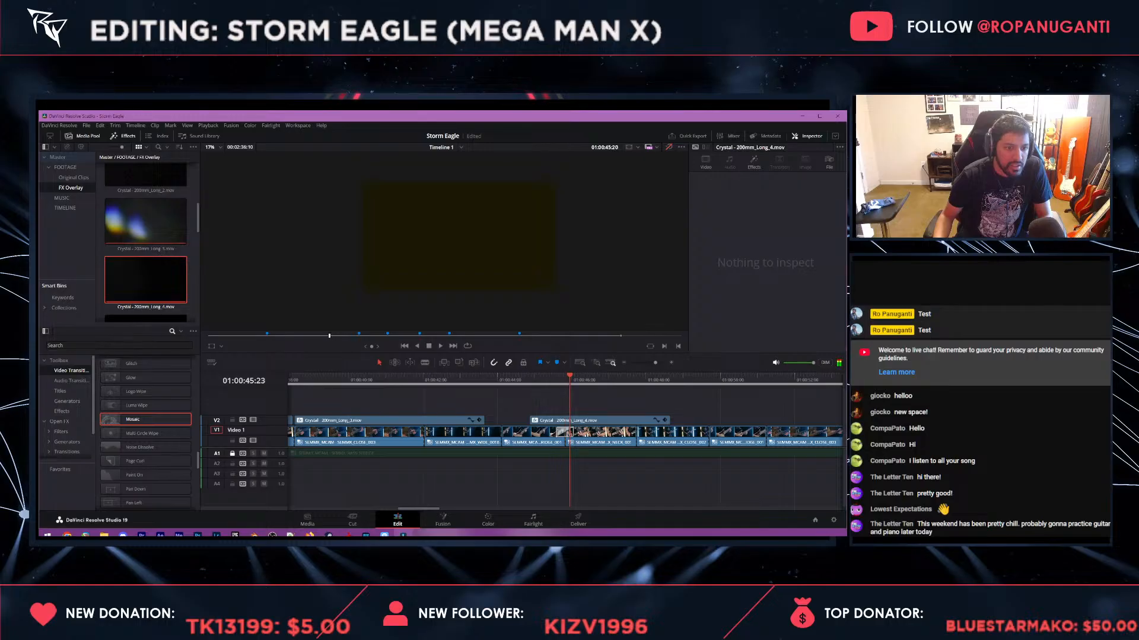
key("space")
- Replace the Mosaic transition with a Luma Wipe on the same V1 cut and preview it
left_click(564, 432)
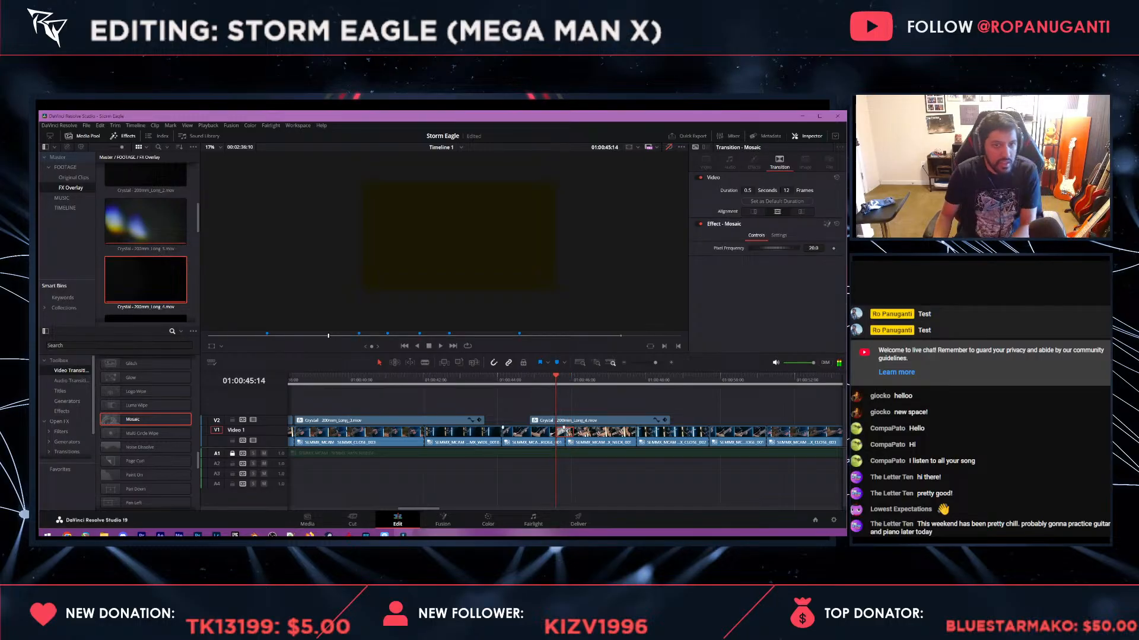
key("Delete")
scroll(145, 427, "up", 1)
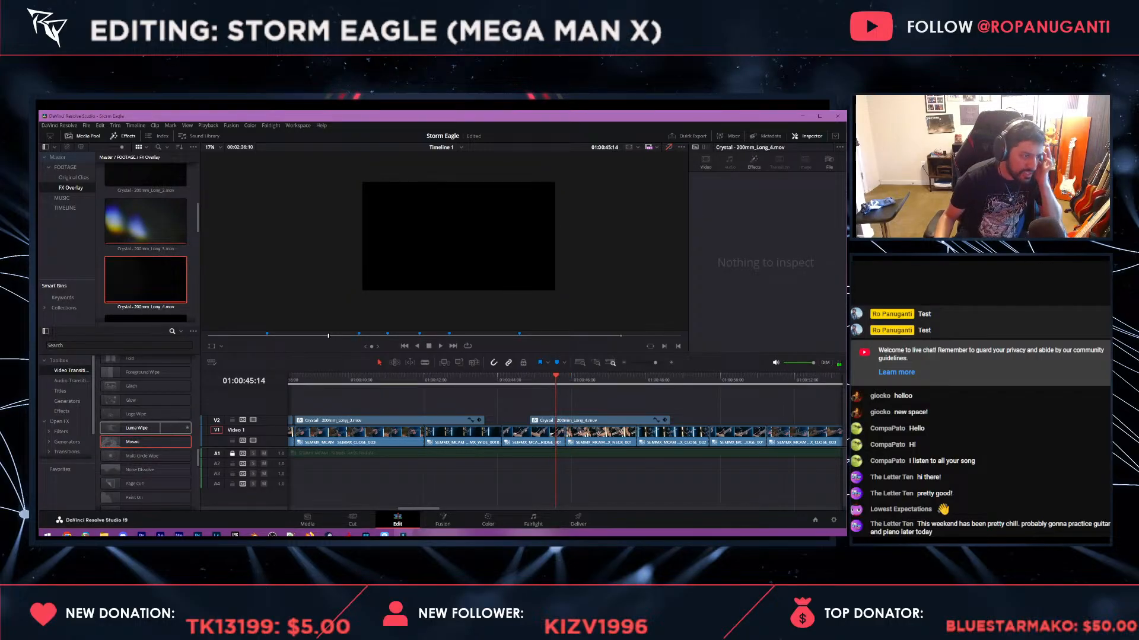
left_click_drag(146, 428, 562, 431)
left_click(546, 379)
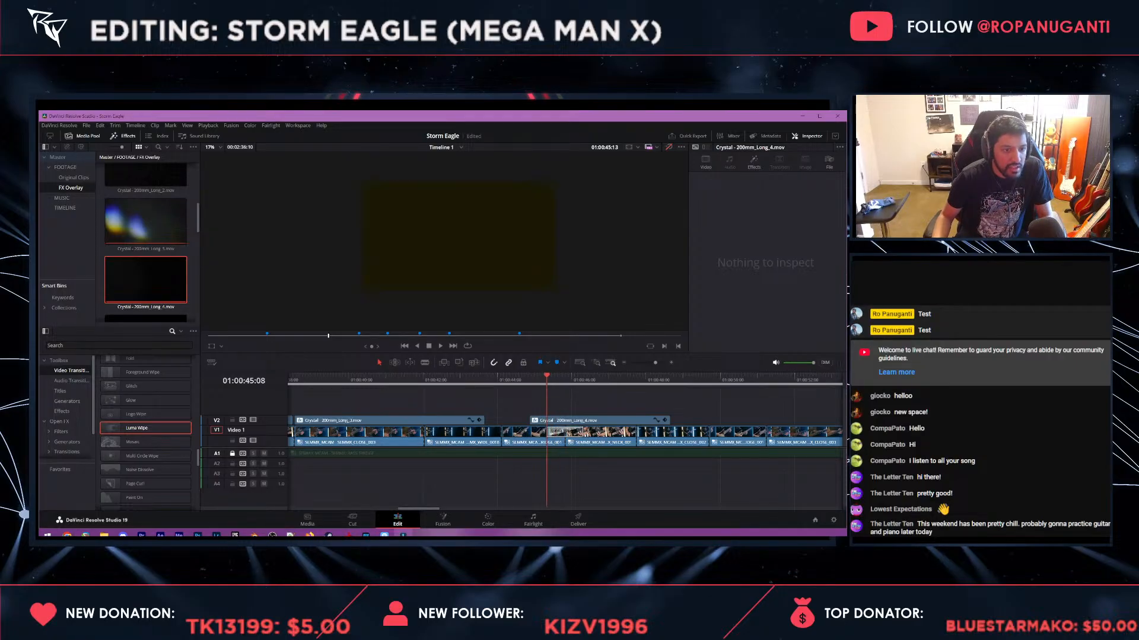
key("space")
- Disable the Crystal - 200mm_Long_4.mov overlay and scrub through the Luma Wipe without it
left_click(566, 421)
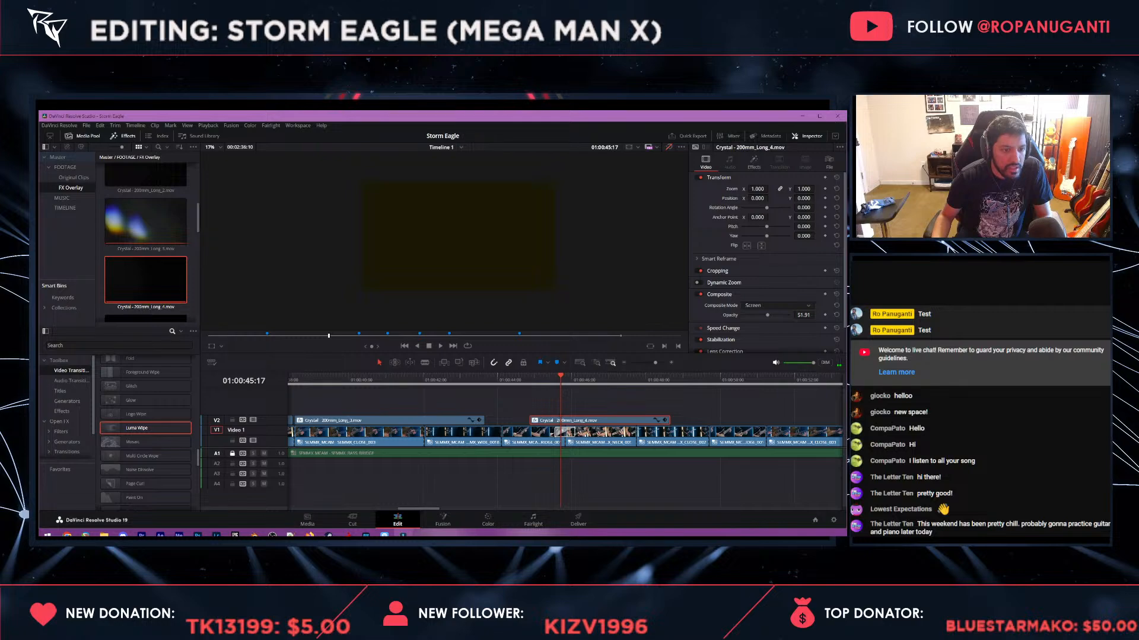
key("d")
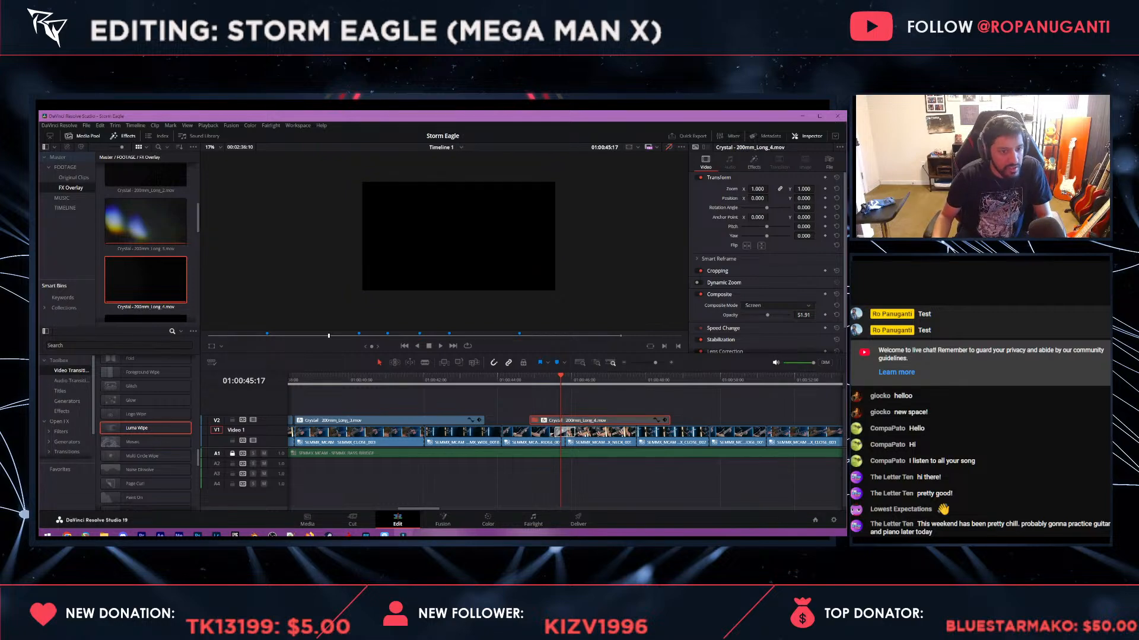
left_click_drag(524, 380, 565, 380)
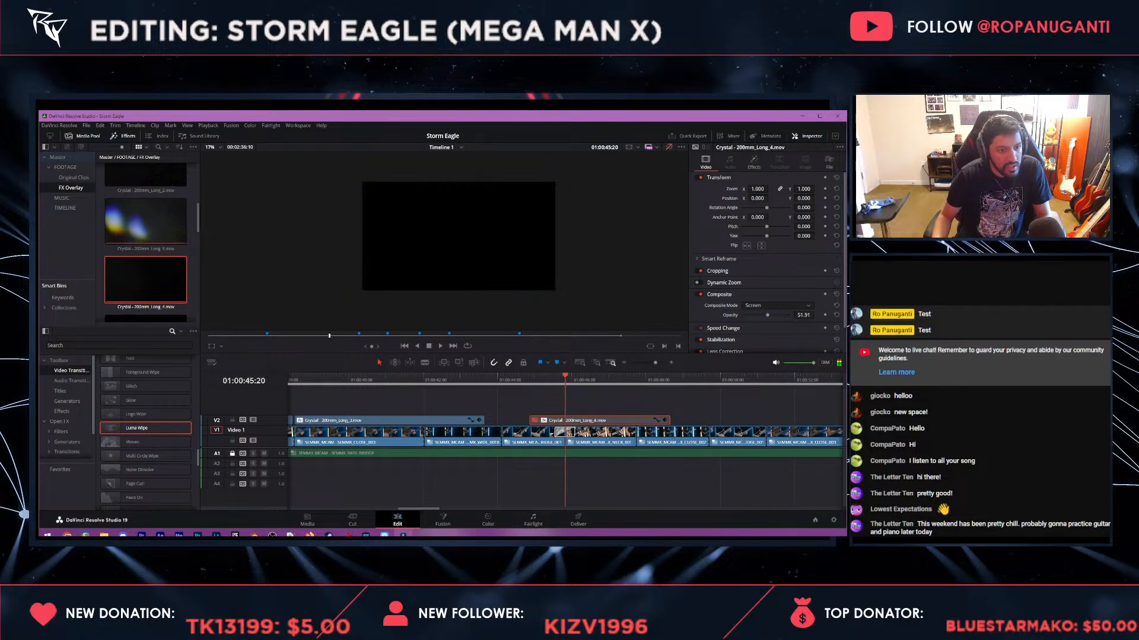
- Lengthen the Luma Wipe transition to 20 frames, trying 28 frames first, and check the sequence in playback
left_click_drag(575, 432, 585, 432)
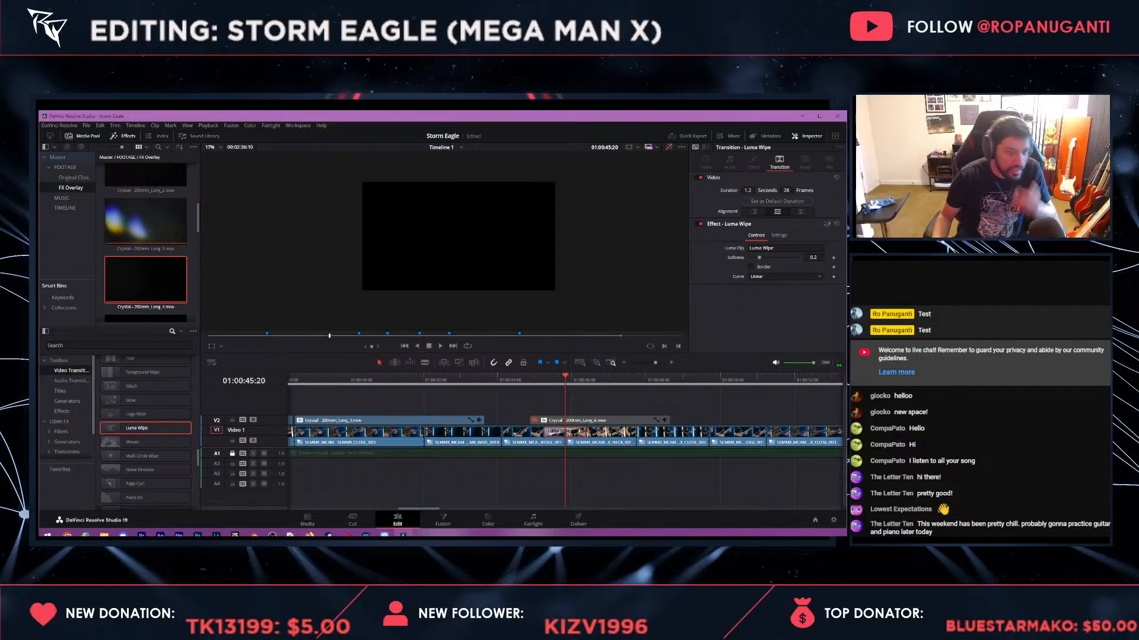
mouse_move(544, 380)
left_mouse_down()
mouse_move(608, 379)
mouse_move(565, 379)
left_mouse_up()
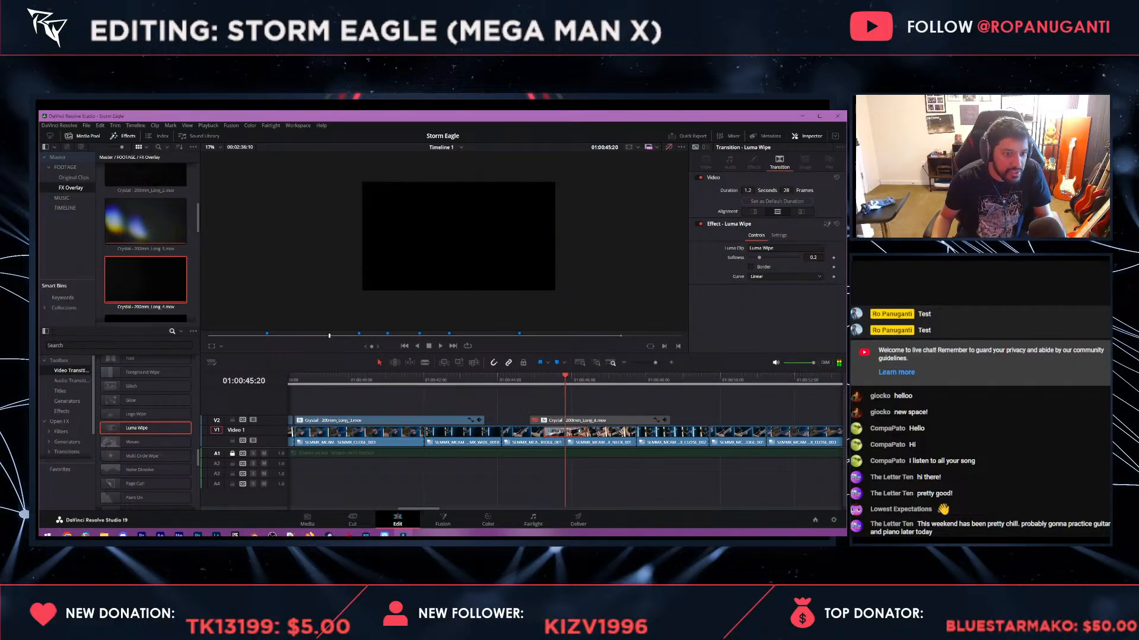
key("slash")
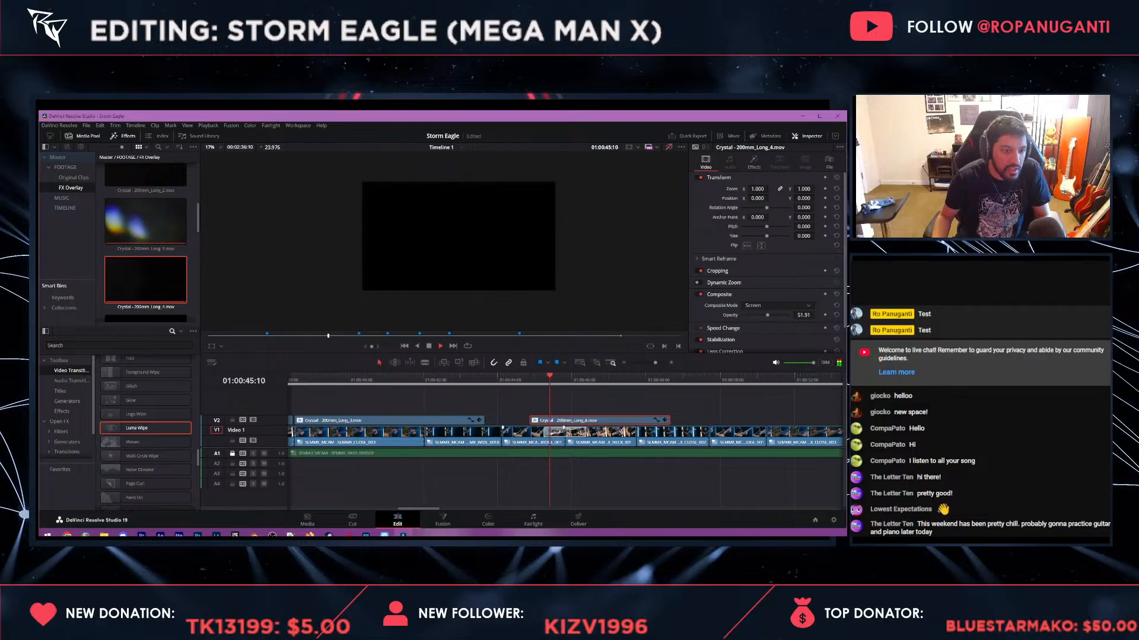
key("space")
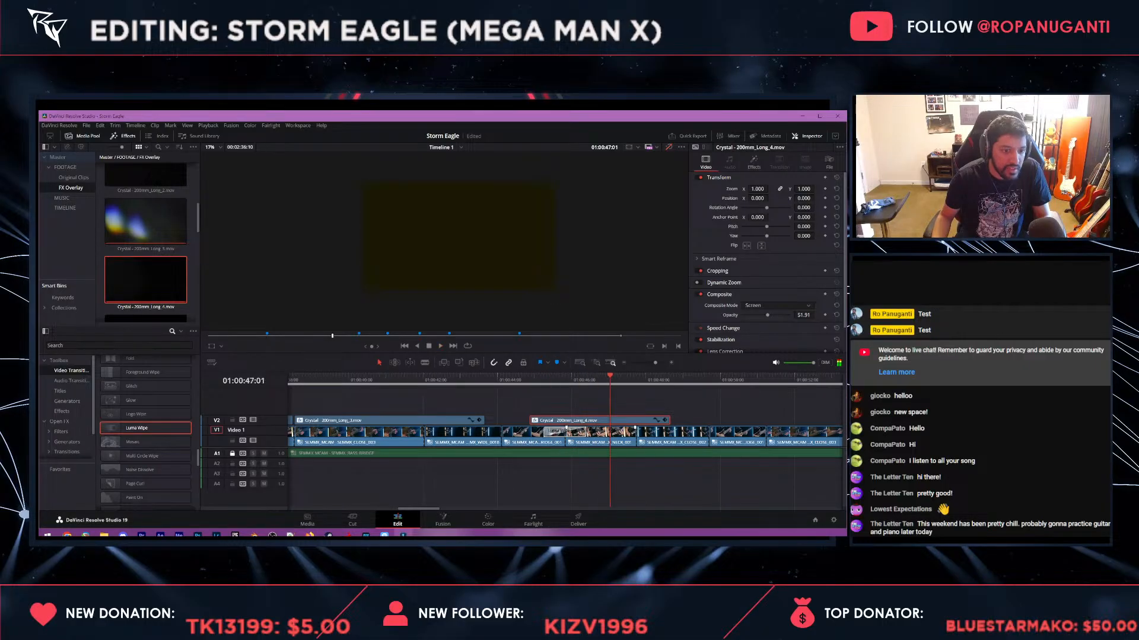
left_click_drag(587, 433, 575, 433)
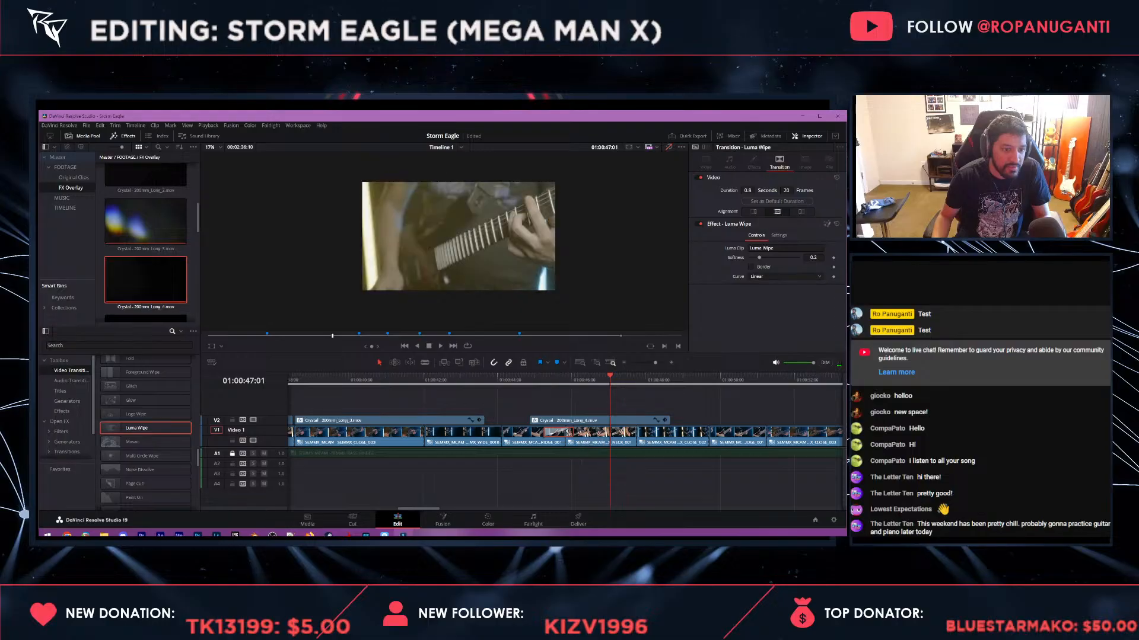
key("space")
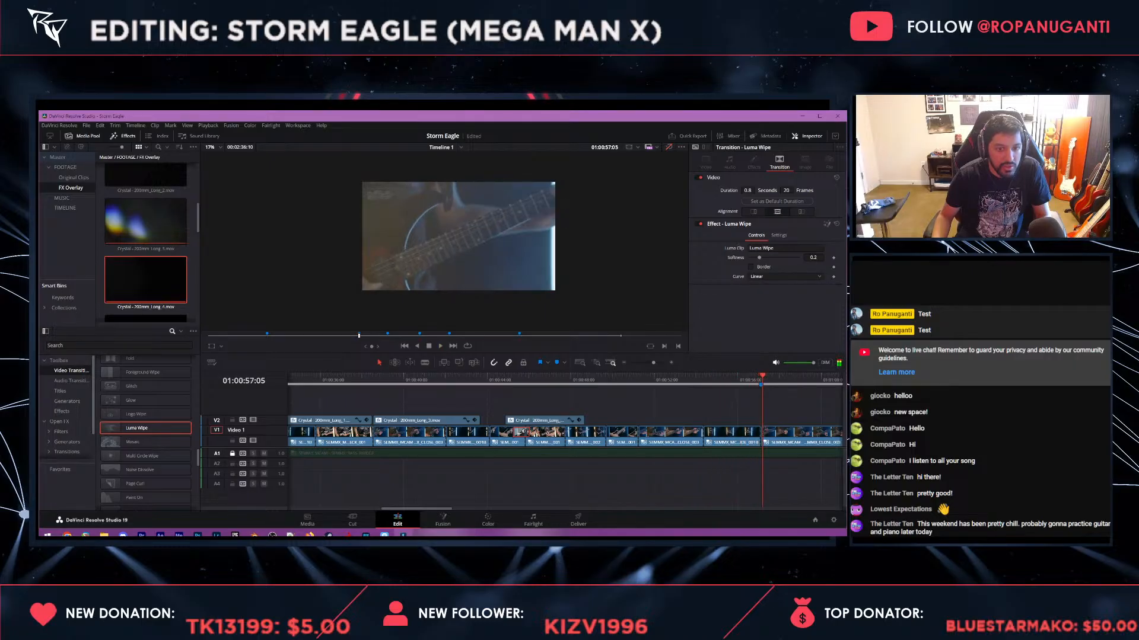
- Browse the video transitions for an alternative at the V1 cut near 01:00:57, trying a name search and clearing it
left_click(753, 379)
left_click(736, 435)
scroll(145, 433, "down", 8)
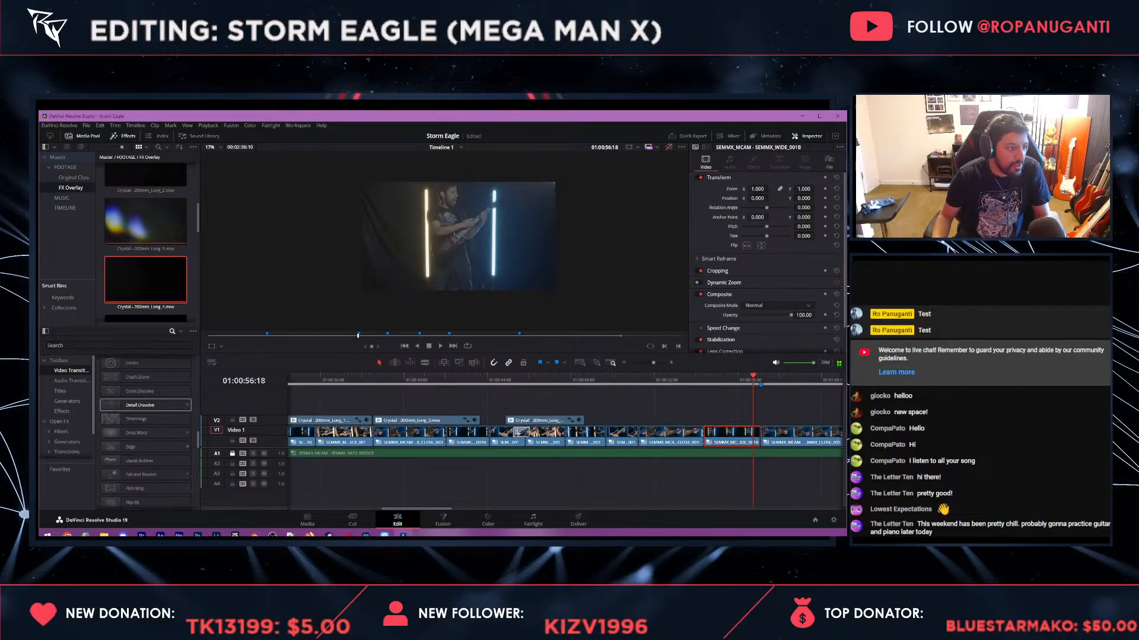
left_click(118, 346)
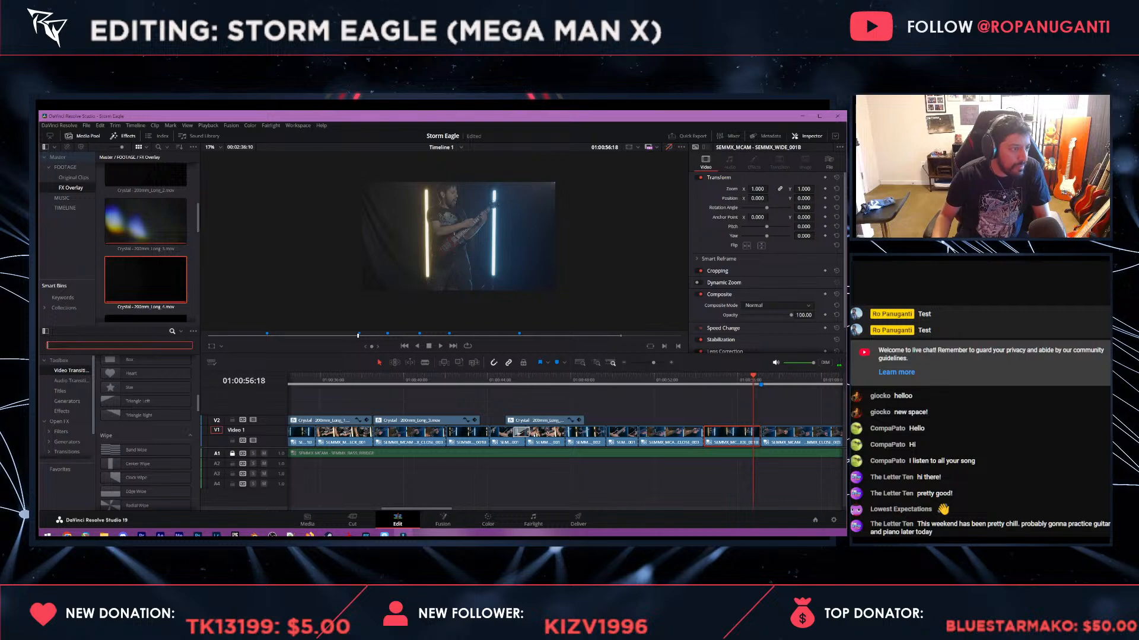
type("whi")
key("BackSpace")
key("BackSpace")
key("BackSpace")
key("BackSpace")
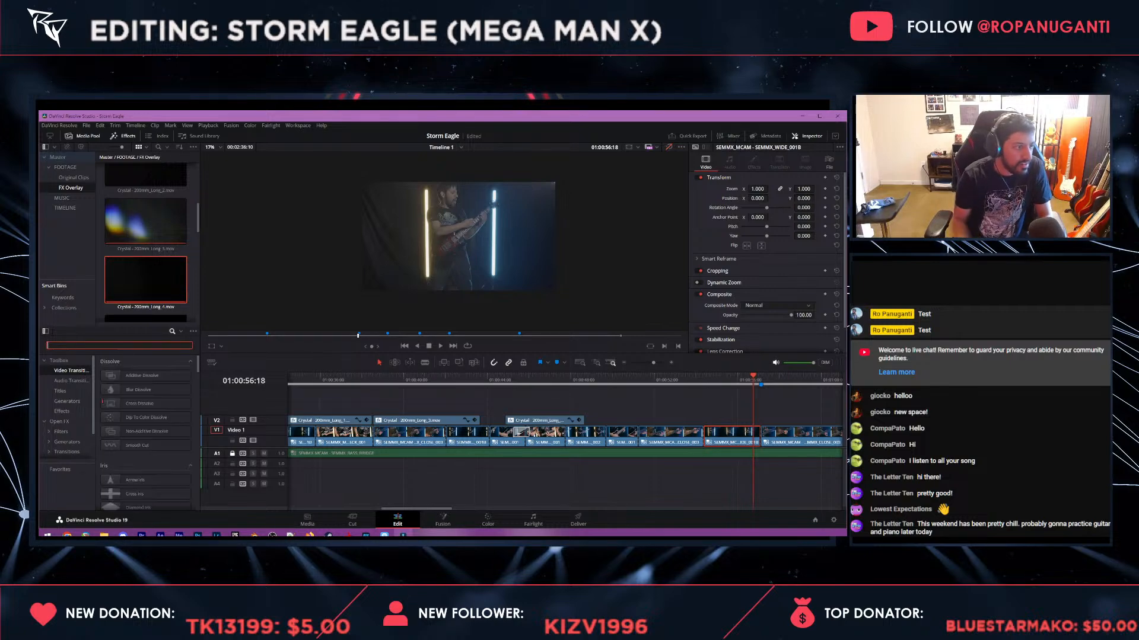
scroll(146, 445, "down", 2)
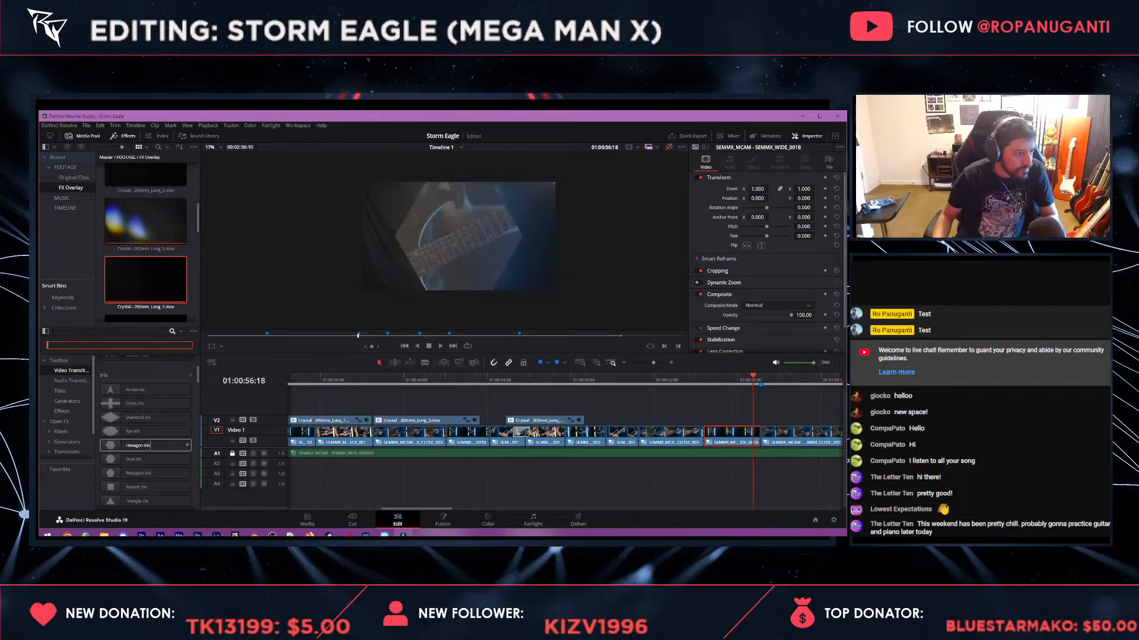
scroll(145, 445, "down", 4)
scroll(145, 439, "down", 5)
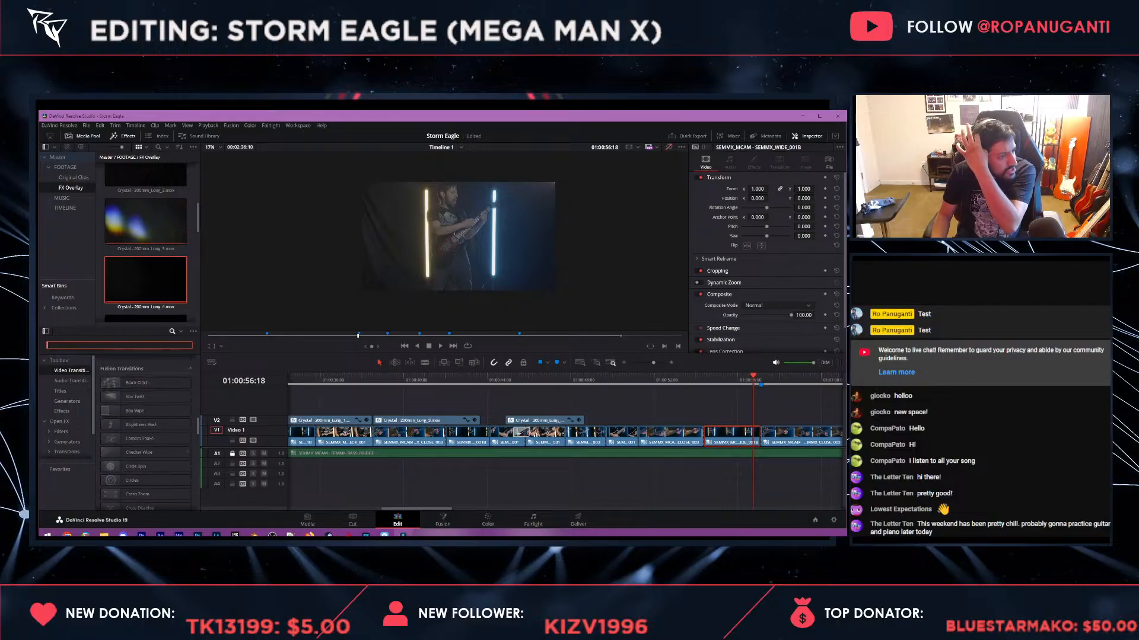
scroll(145, 439, "down", 3)
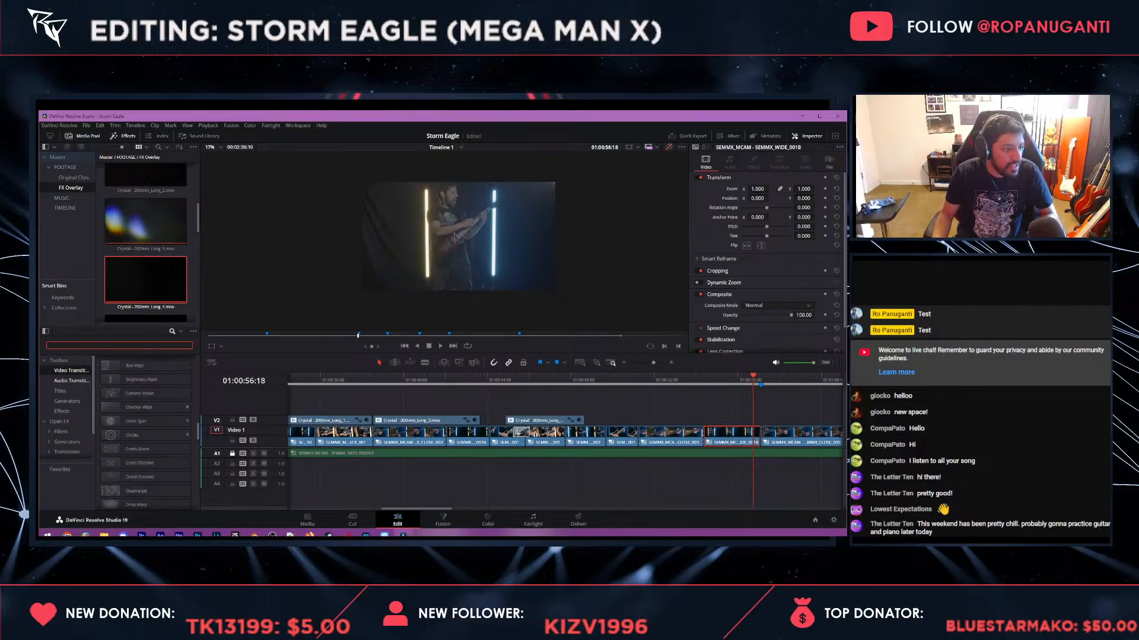
- Apply the Open FX uni.Camera Shake Transition to the V1 cut near 01:00:57 and select it to show its settings
left_click(60, 422)
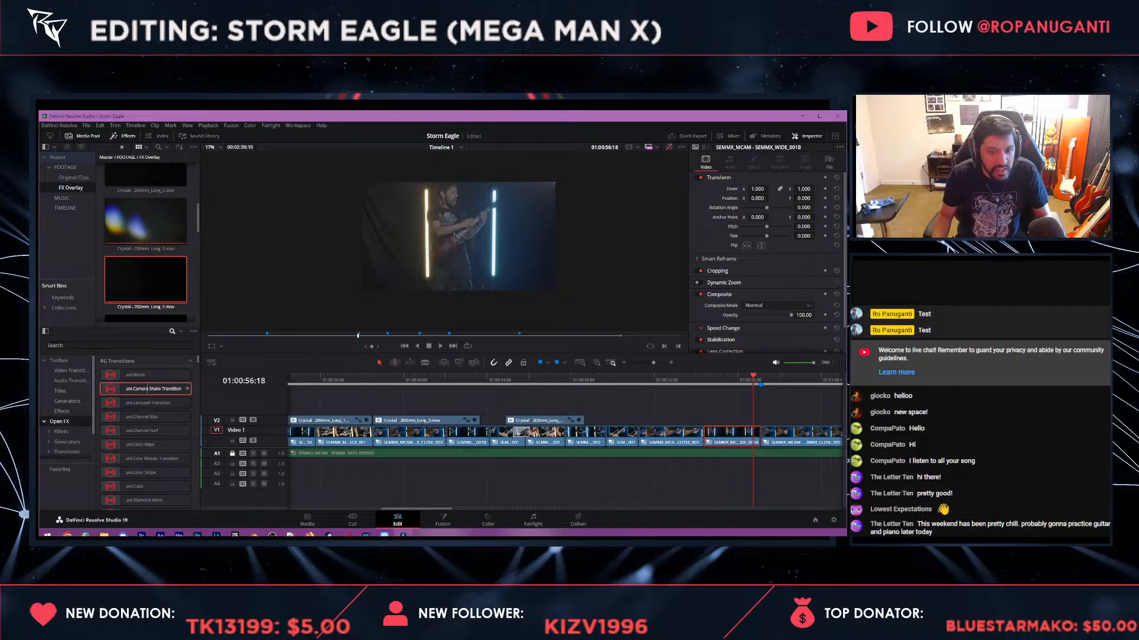
left_click_drag(148, 389, 762, 431)
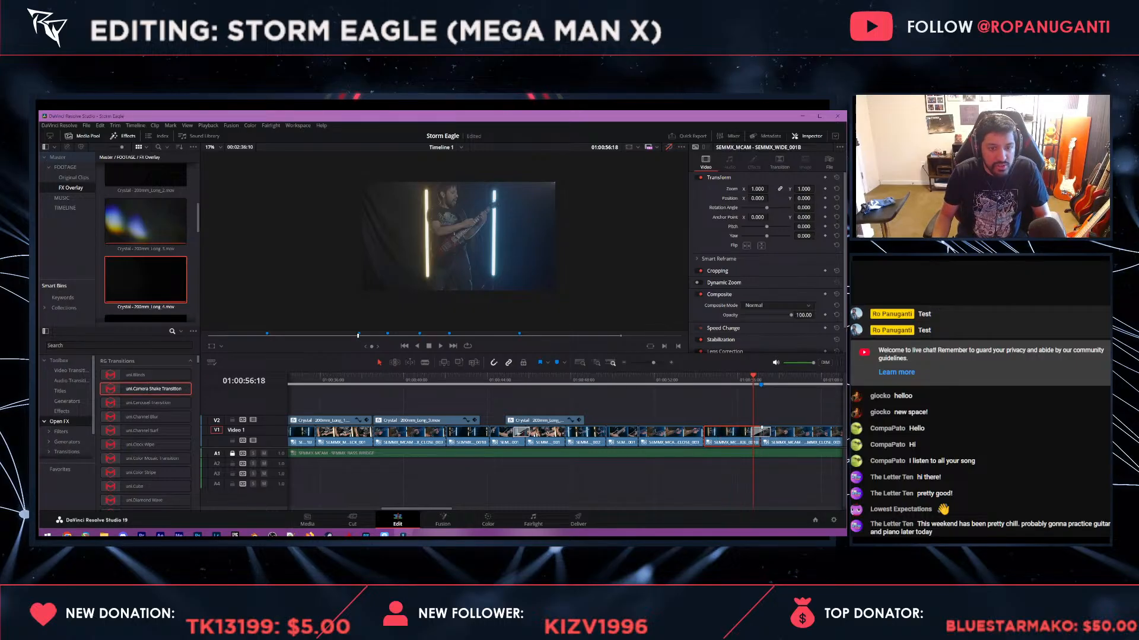
left_click(761, 431)
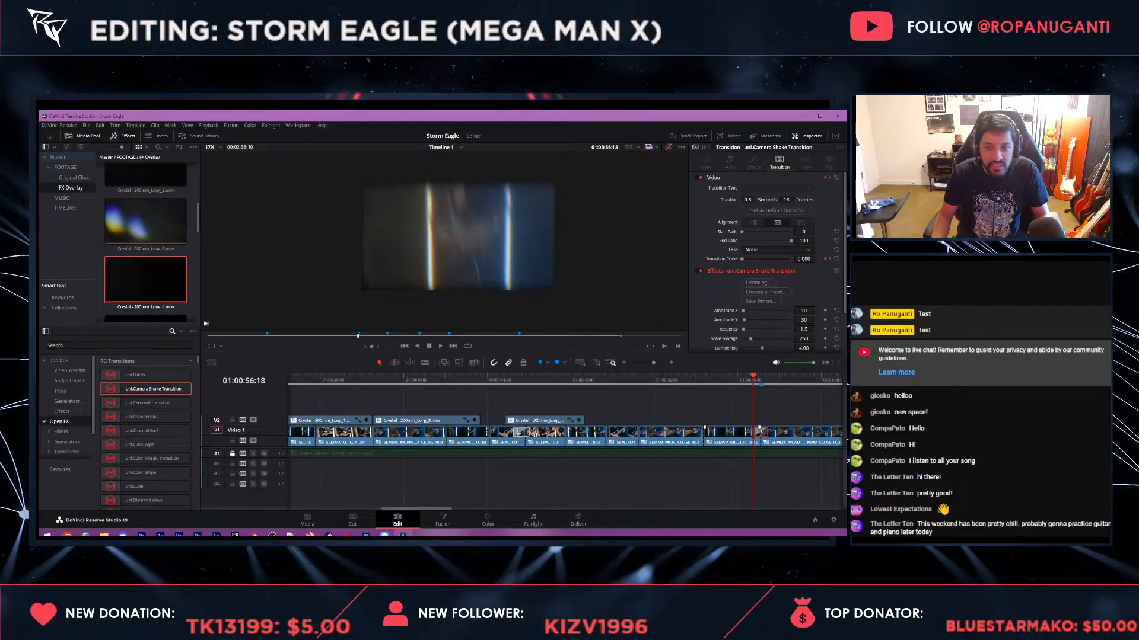
- Copy the four light-leak overlays on V2 and play the timeline up to Marker 2
scroll(762, 431, "down", 10)
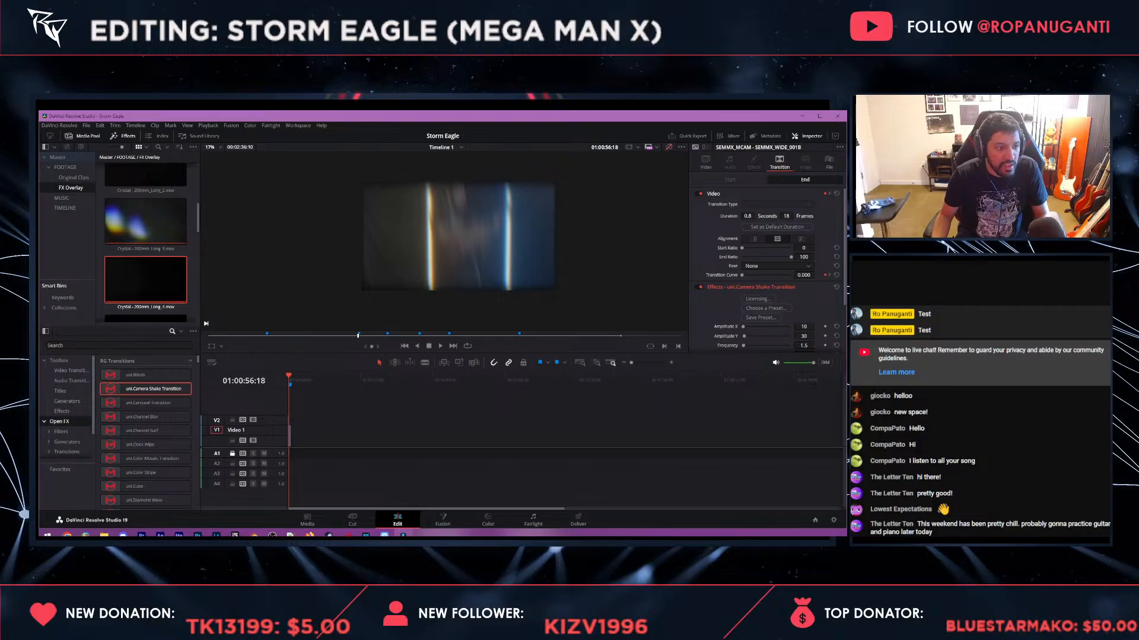
scroll(762, 431, "up", 11)
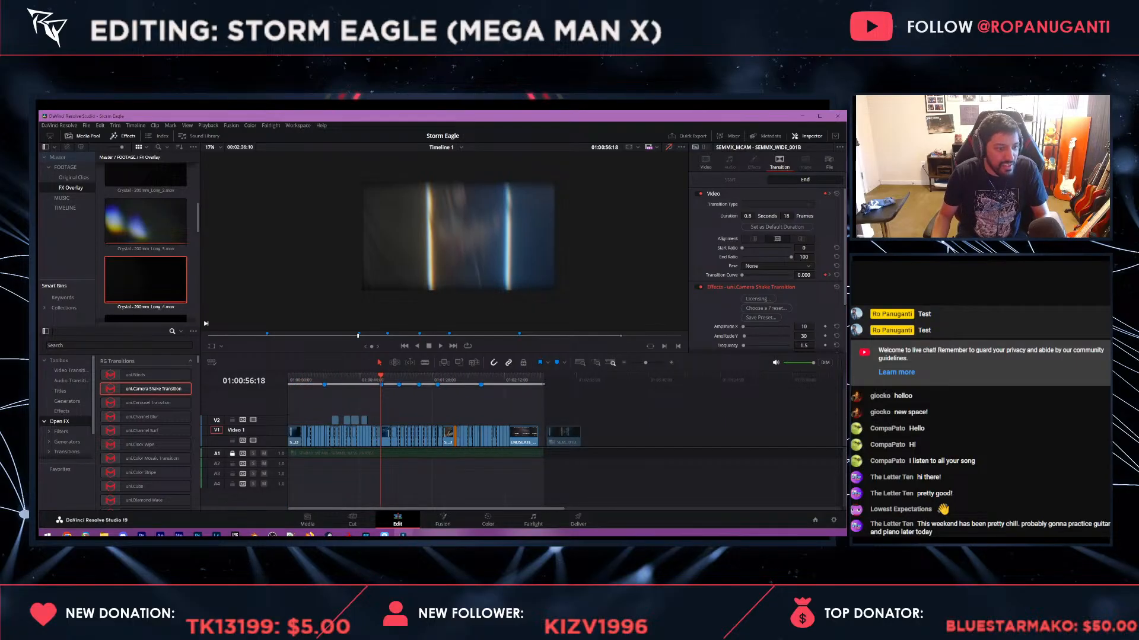
scroll(762, 431, "up", 2)
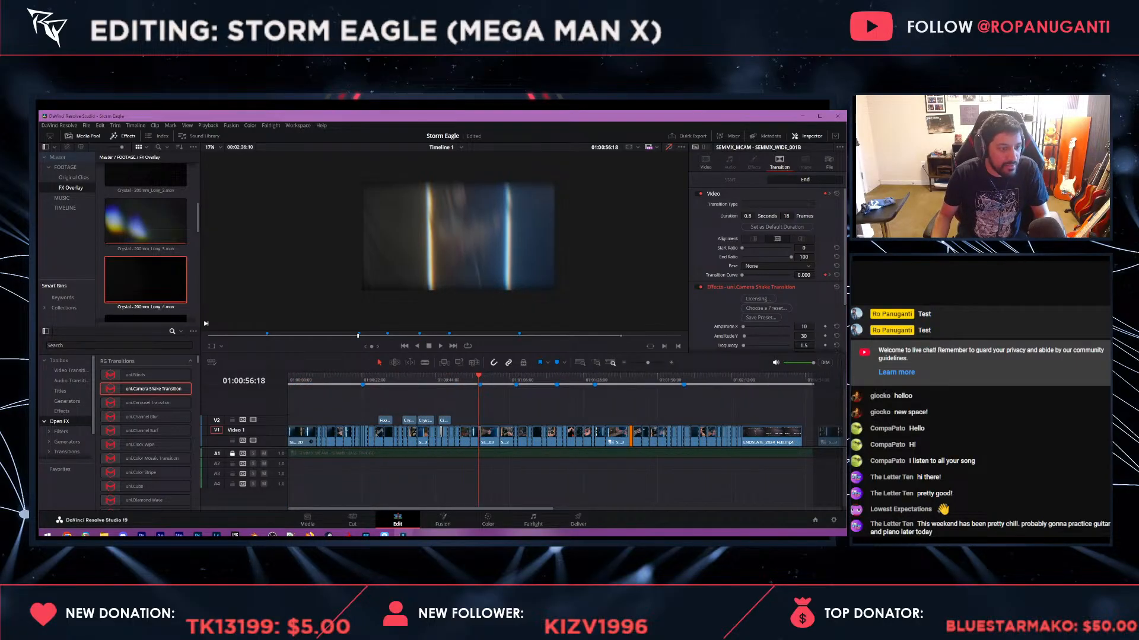
left_click(384, 379)
left_click_drag(363, 405, 454, 422)
left_click_drag(629, 379, 605, 379)
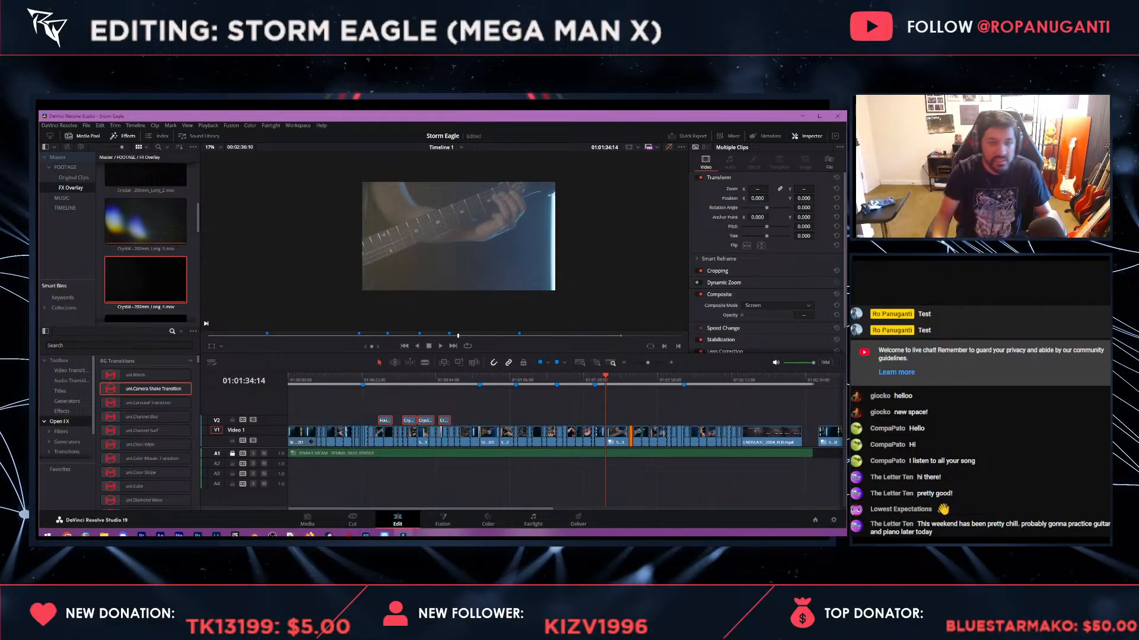
left_click_drag(596, 380, 592, 380)
key("space")
left_click_drag(452, 380, 464, 380)
key("ctrl+equal")
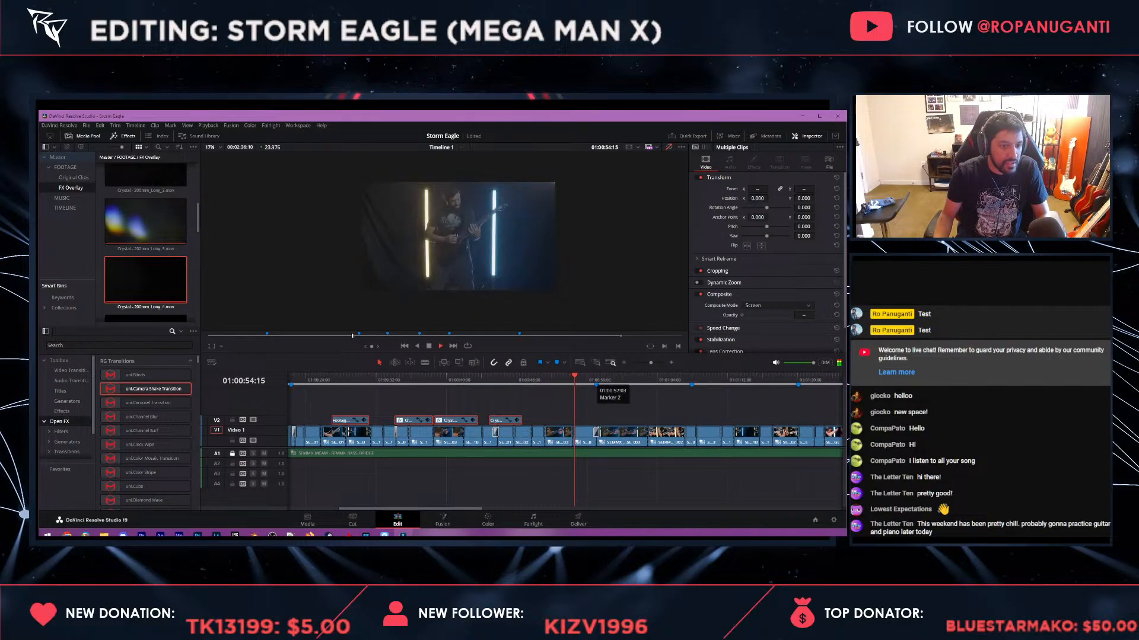
- Try pasting the copied overlays at Marker 2, and undo the paste
left_click(597, 385)
key("ctrl+v")
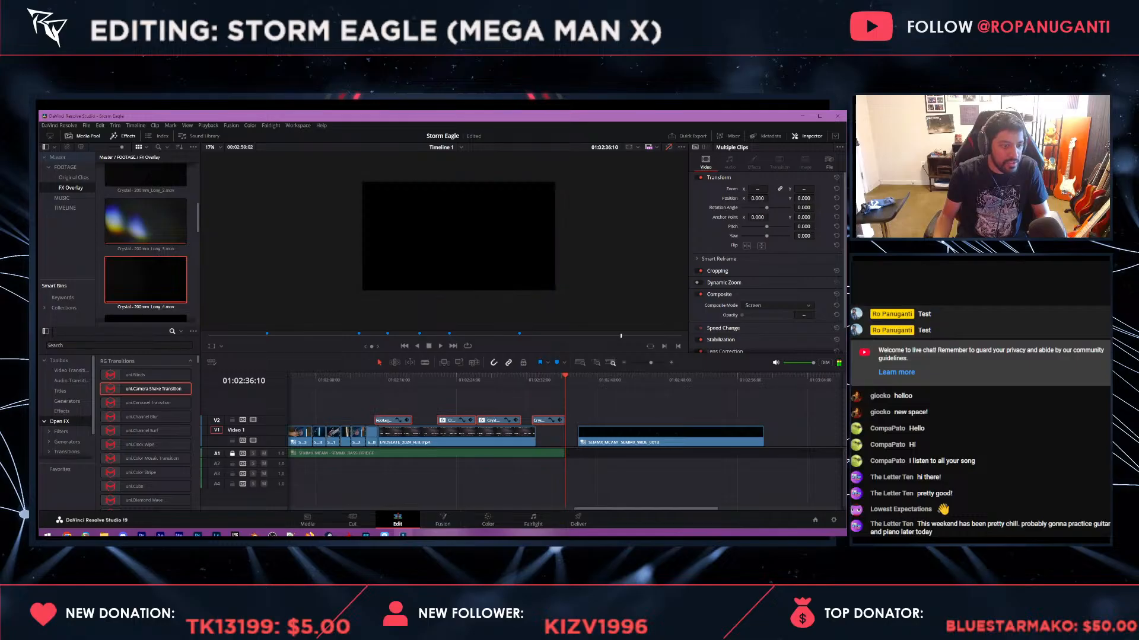
key("ctrl+z")
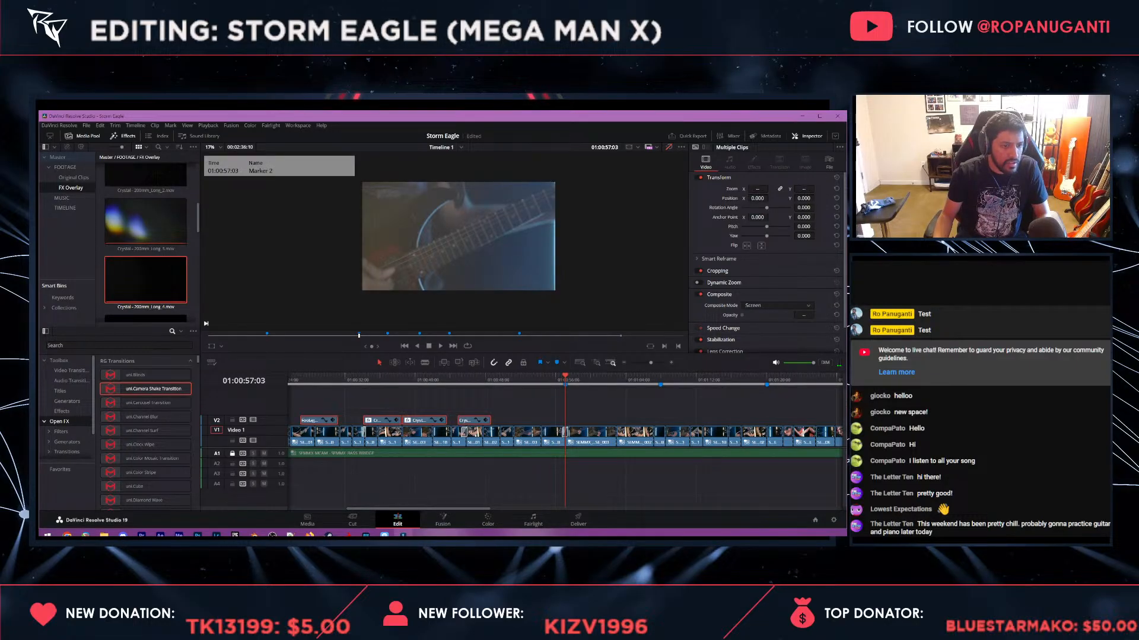
- Paste the four copied overlays and move them from the end of the timeline to the section after Marker 2 on V2
key("ctrl+v")
scroll(427, 430, "down", 3)
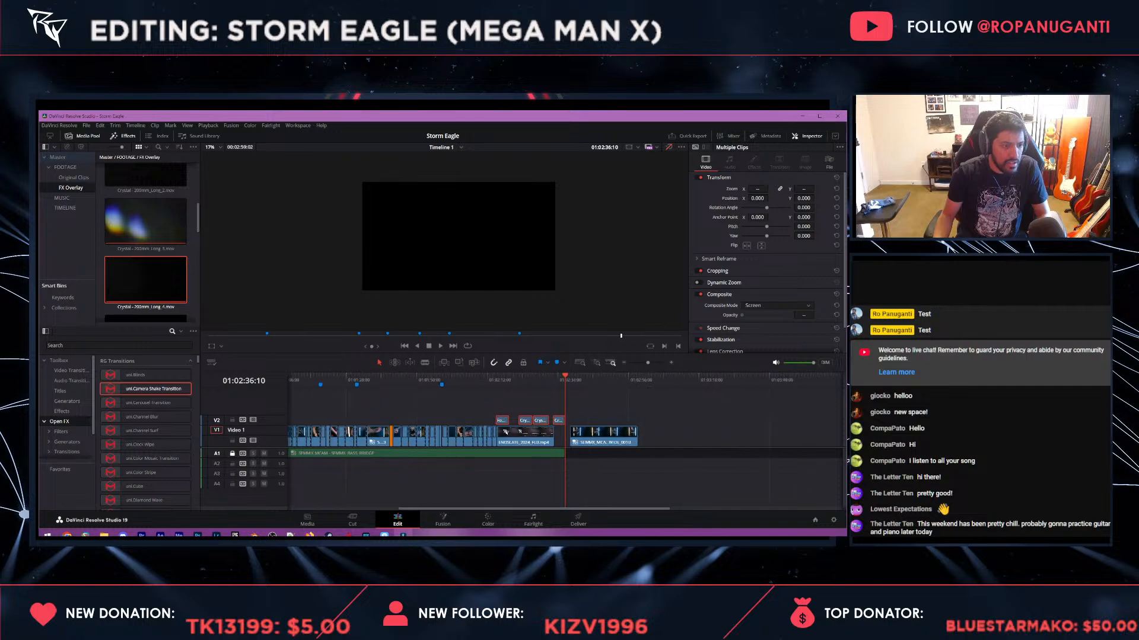
left_click(355, 380)
left_click_drag(527, 420, 384, 420)
left_click(372, 380)
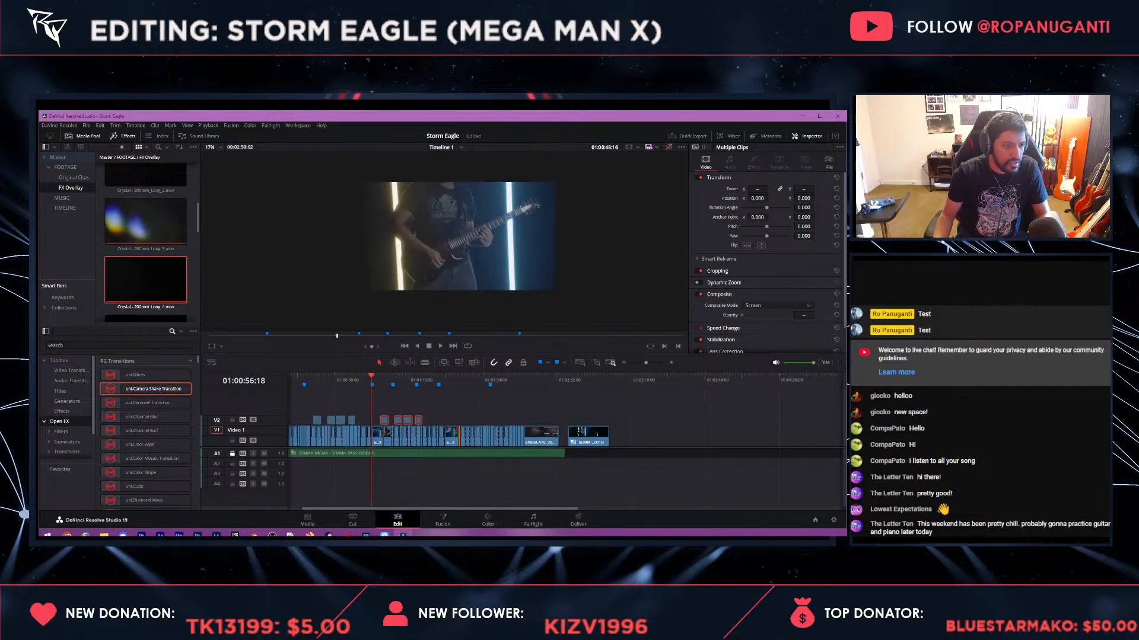
- Shift the pasted overlay group about 3 seconds 20 frames earlier on V2 so it starts just after Marker 2
key("ctrl+equal")
key("space")
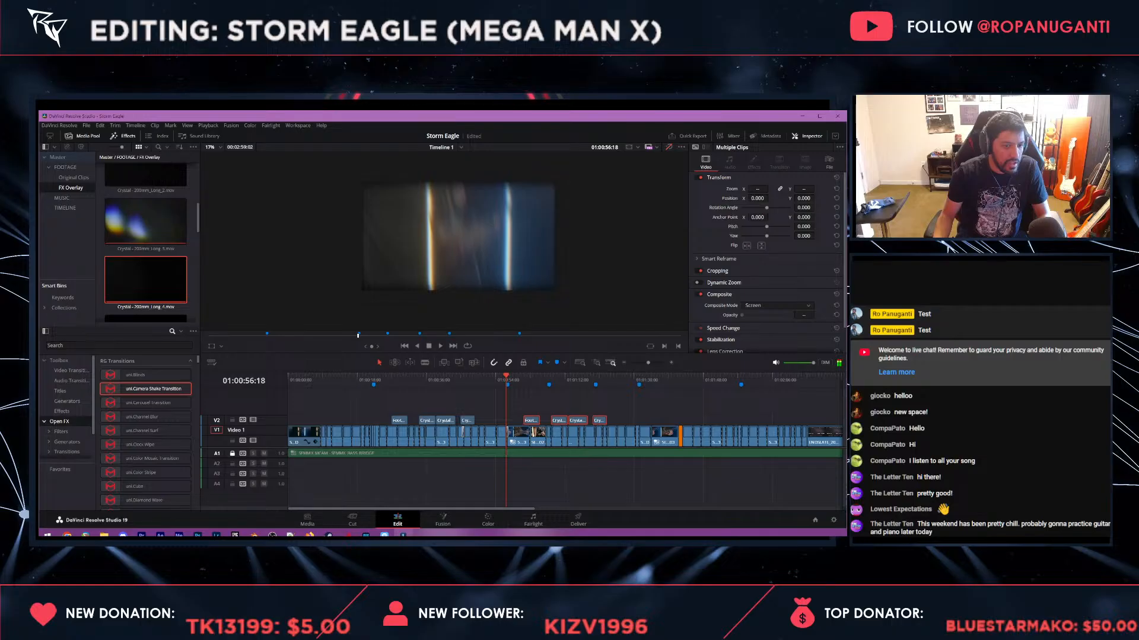
key("ctrl+equal")
left_click_drag(624, 421, 598, 421)
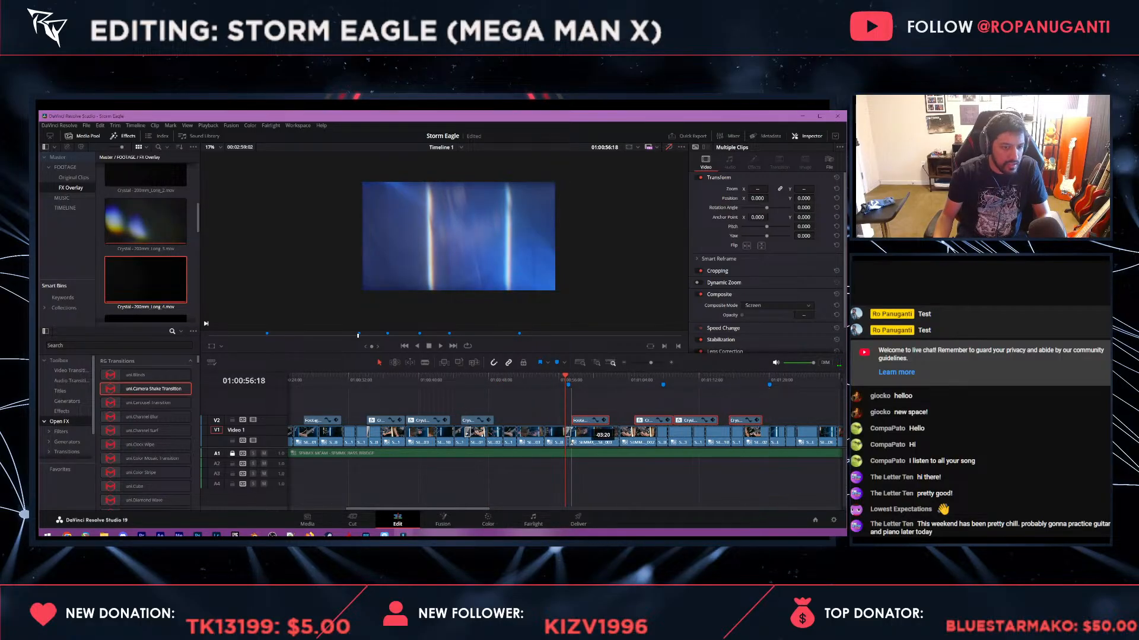
left_click(590, 404)
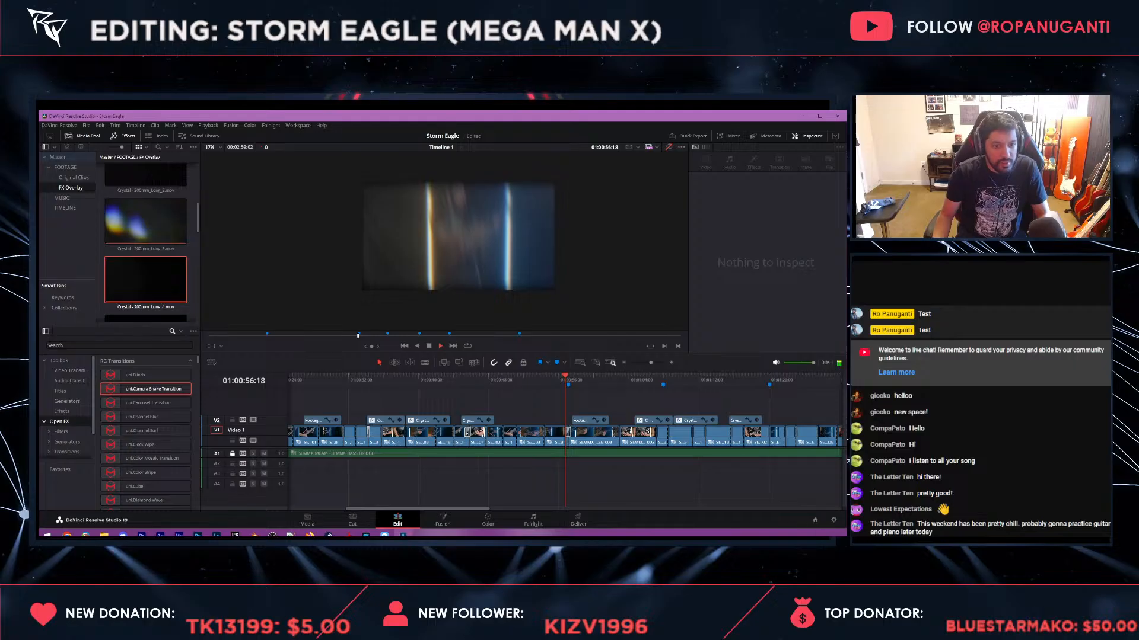
- Delete the first pasted overlay after Marker 2 and fit the remaining three overlays to the guitar clips below them
left_click_drag(591, 403, 583, 420)
key("Delete")
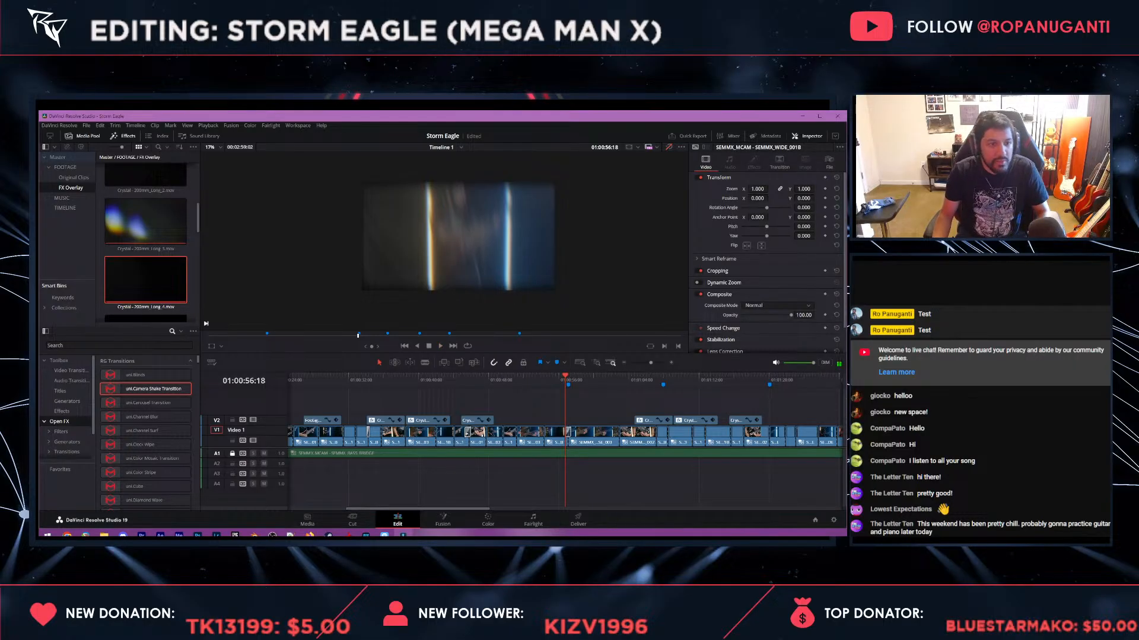
left_click_drag(579, 377, 741, 422)
key("space")
left_click_drag(658, 421, 693, 420)
left_click(647, 403)
key("space")
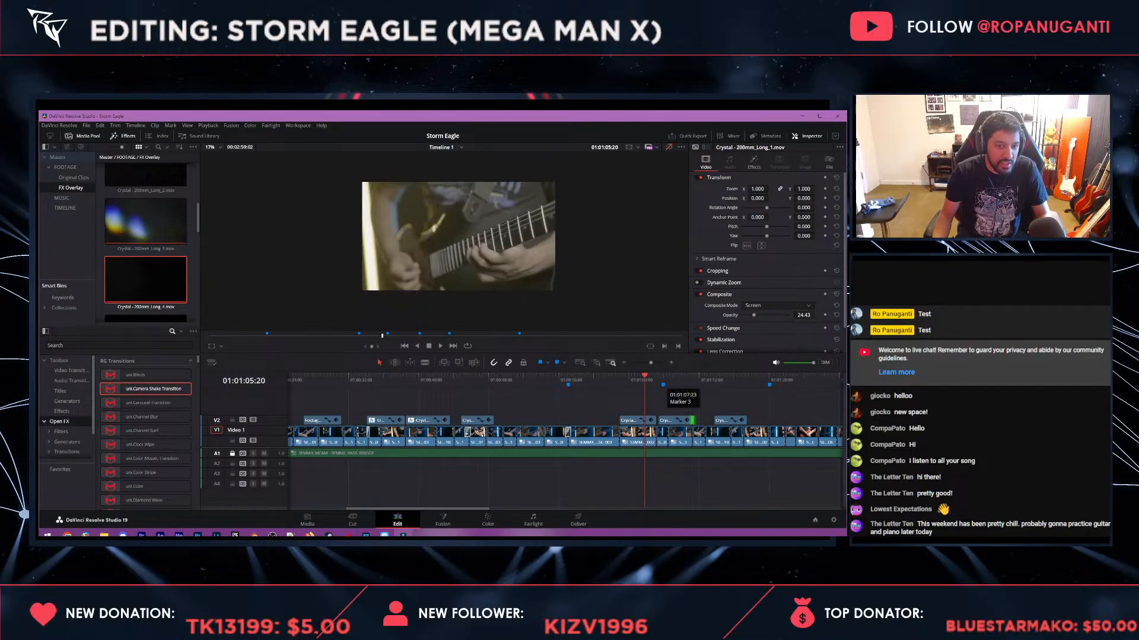
- Try placing Crystal - 200mm_Long_5.mov on V3 above the Crystal - 200mm_Long_3.mov overlay, and delete it
left_click_drag(651, 378, 668, 378)
left_click(638, 421)
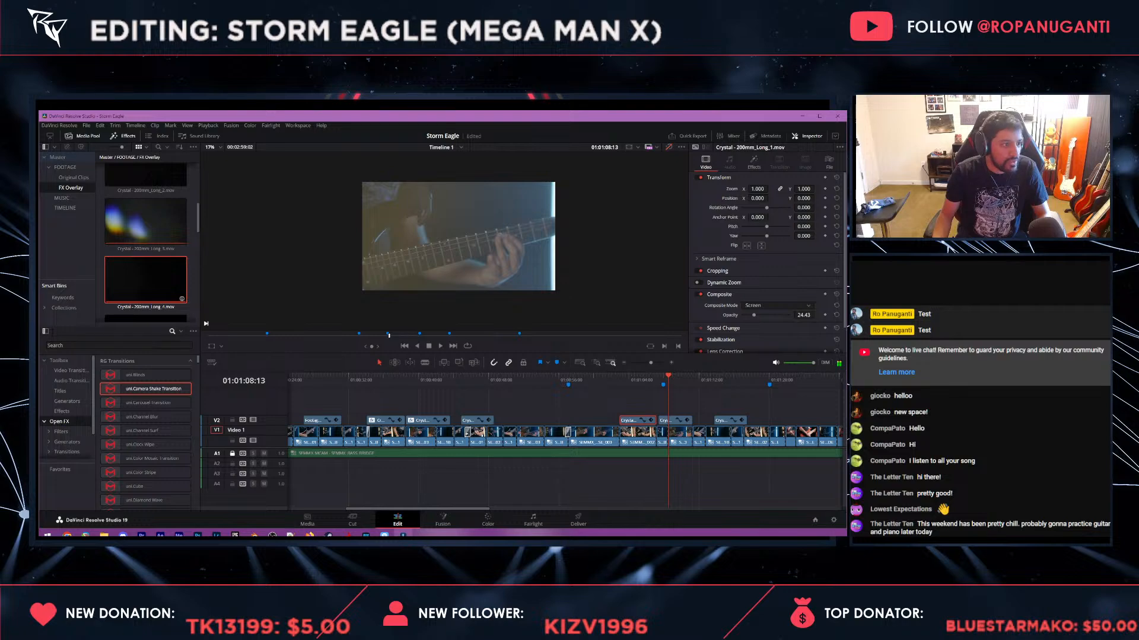
scroll(146, 267, "down", 3)
left_click_drag(146, 249, 661, 408)
scroll(661, 408, "up", 3)
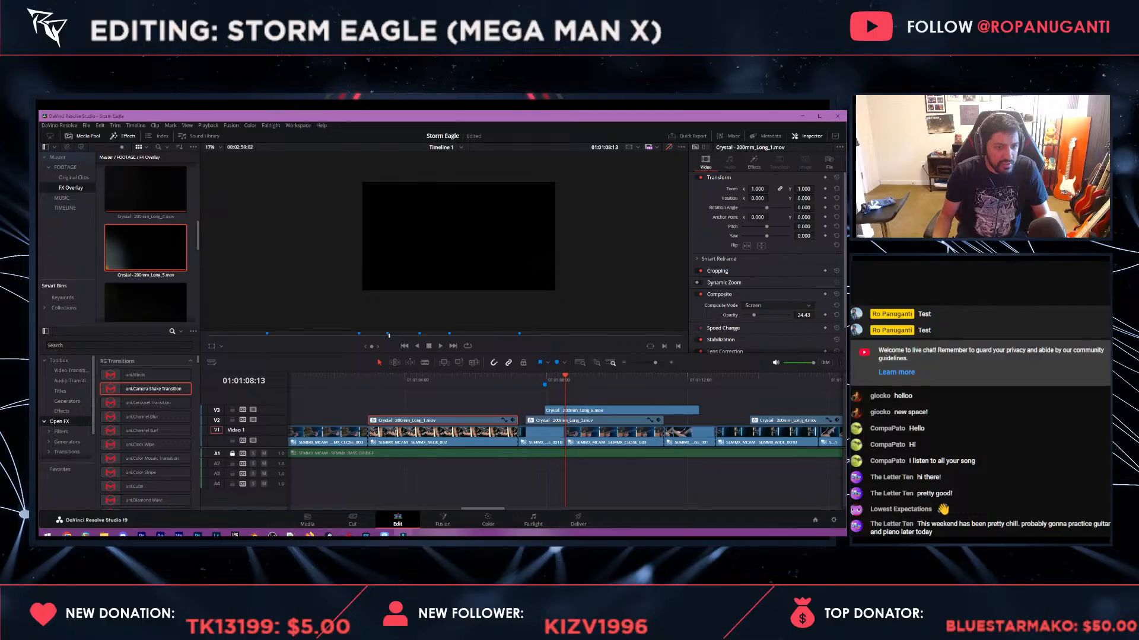
left_click(661, 410)
key("Delete")
- Try to replace the selected Crystal - 200mm_Long_3.mov overlay near 01:01:08 with Crystal - 200mm_Long_5.mov
left_click(605, 421)
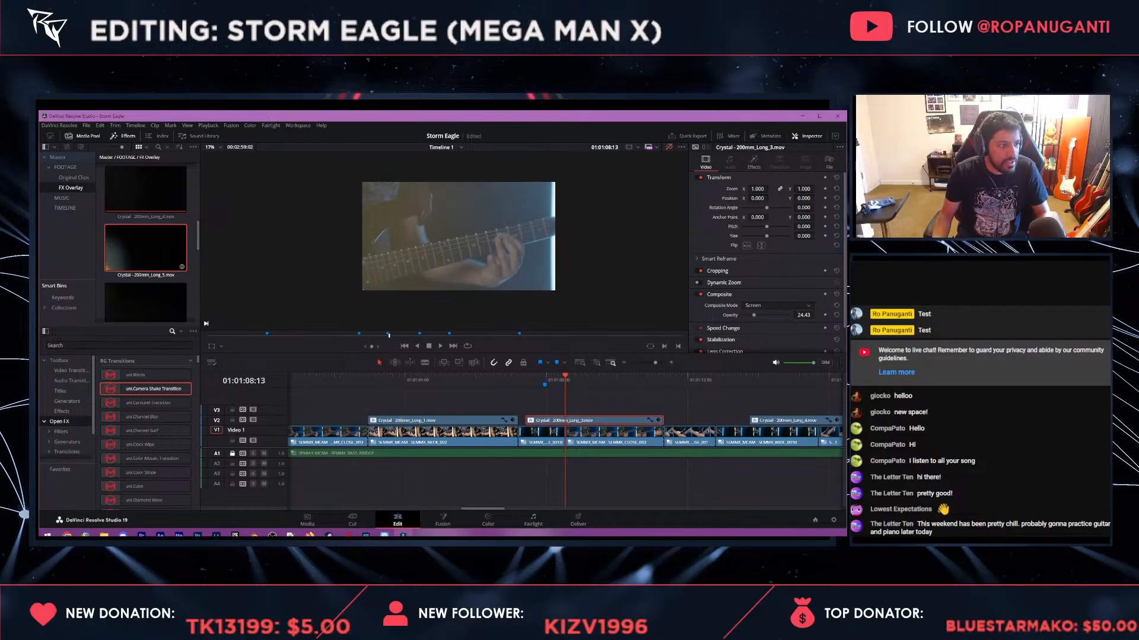
right_click(161, 247)
mouse_move(154, 246)
left_mouse_down()
mouse_move(563, 406)
mouse_move(527, 417)
mouse_move(339, 305)
mouse_move(157, 245)
left_mouse_up()
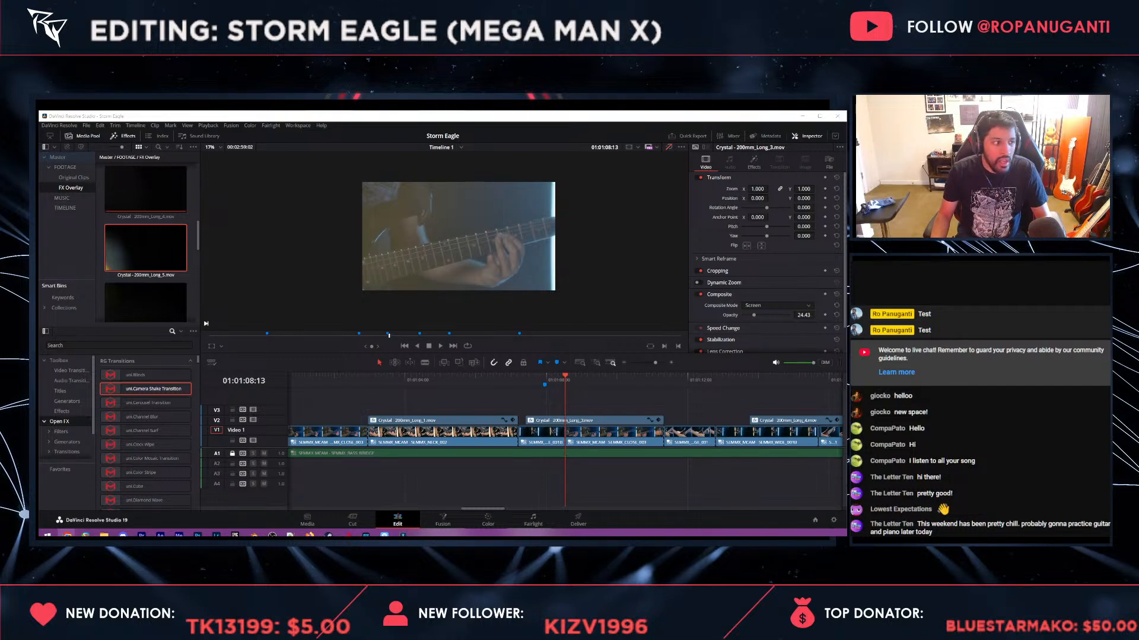
left_click_drag(153, 249, 647, 225)
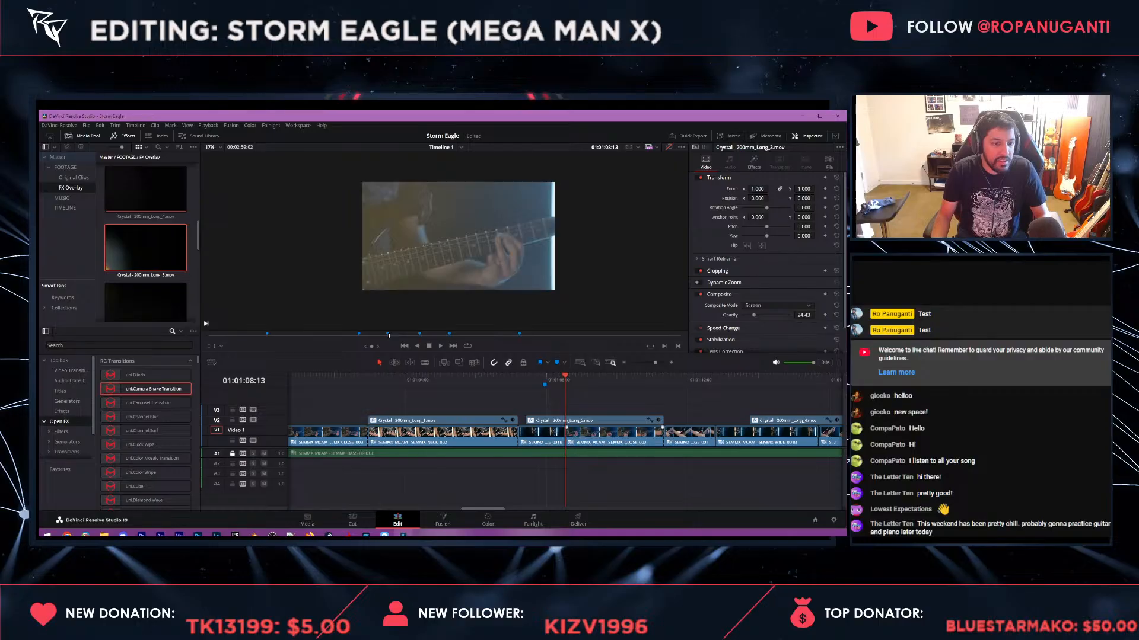
left_click(611, 420)
left_click_drag(143, 254, 587, 238)
double_click(605, 421)
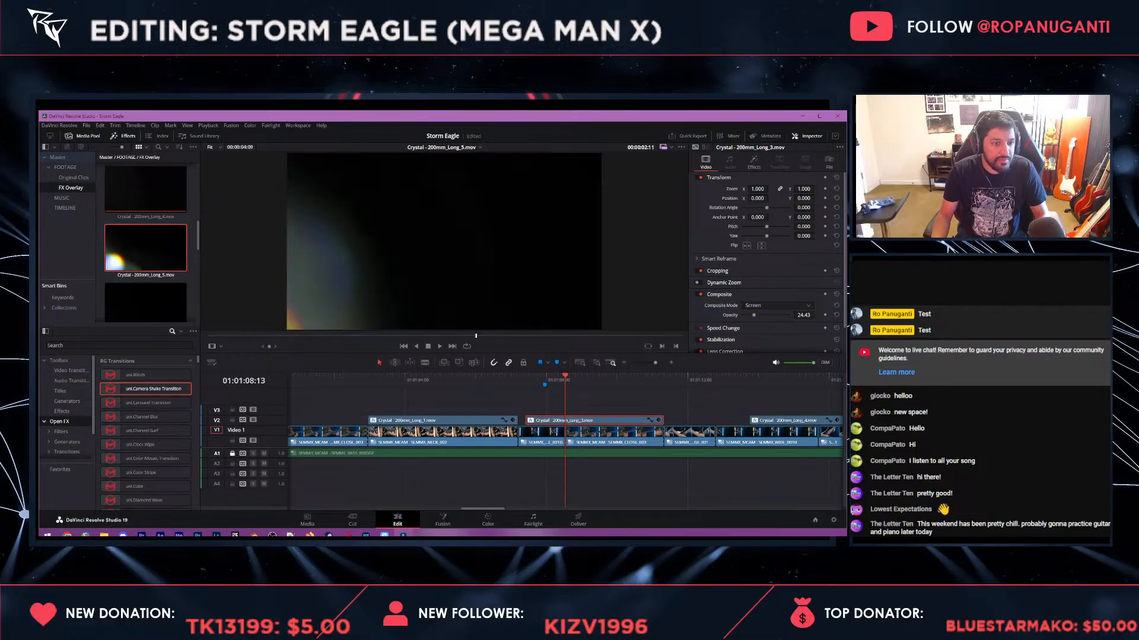
- Lock Video 1, target V2 and replace the Crystal - 200mm_Long_3.mov overlay from 01:01:08:08 with Crystal - 200mm_Long_5.mov
left_click(232, 440)
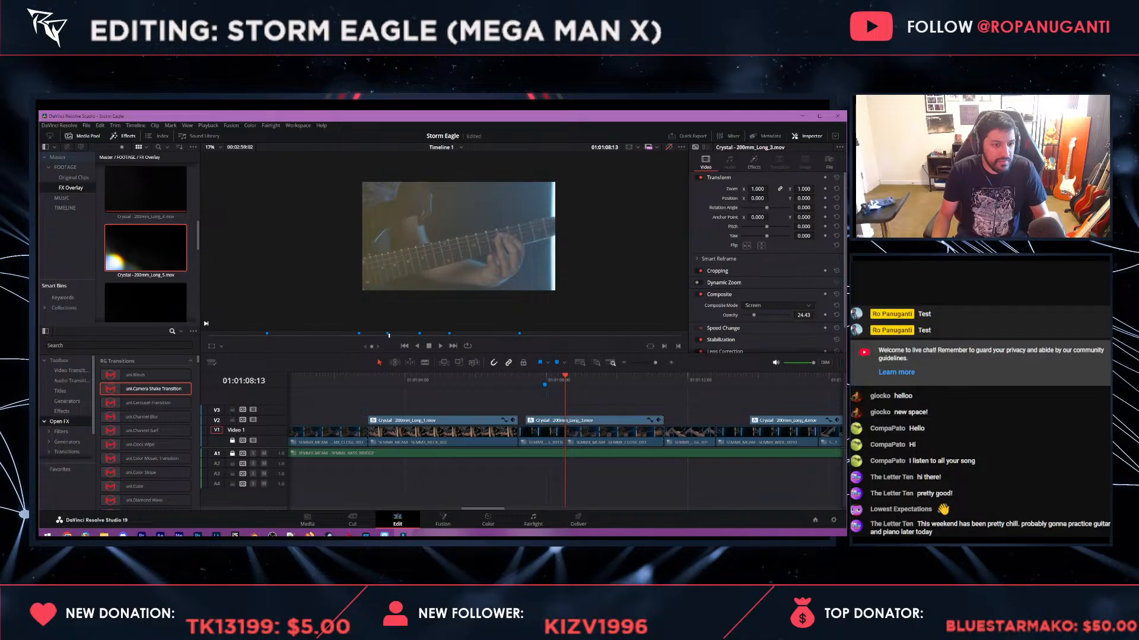
left_click(558, 380)
left_click(593, 420)
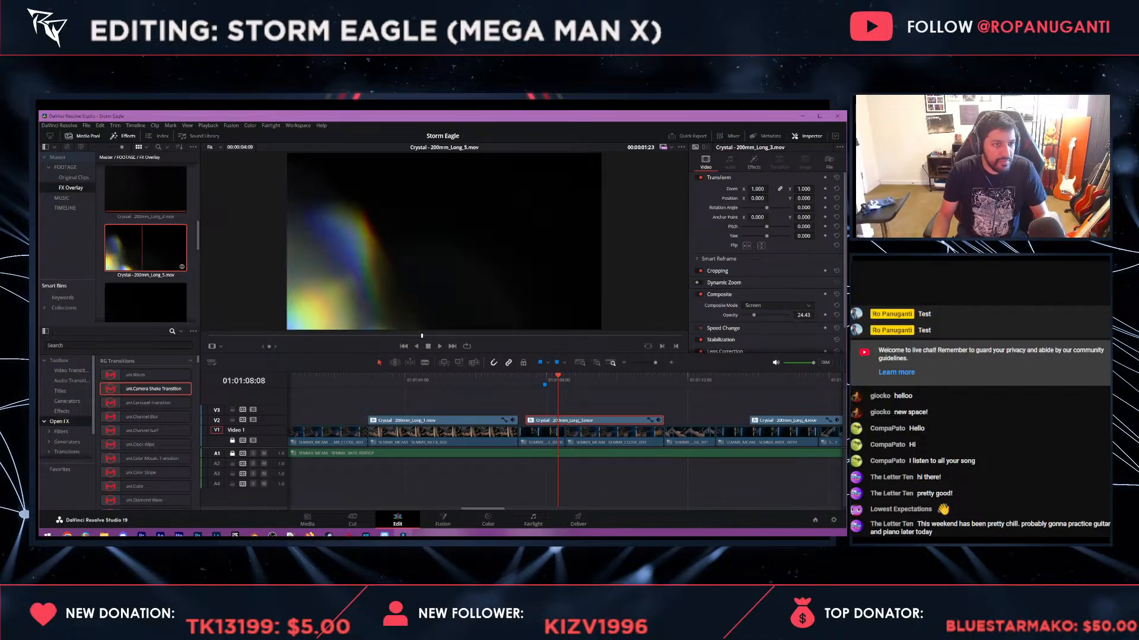
left_click_drag(140, 249, 628, 226)
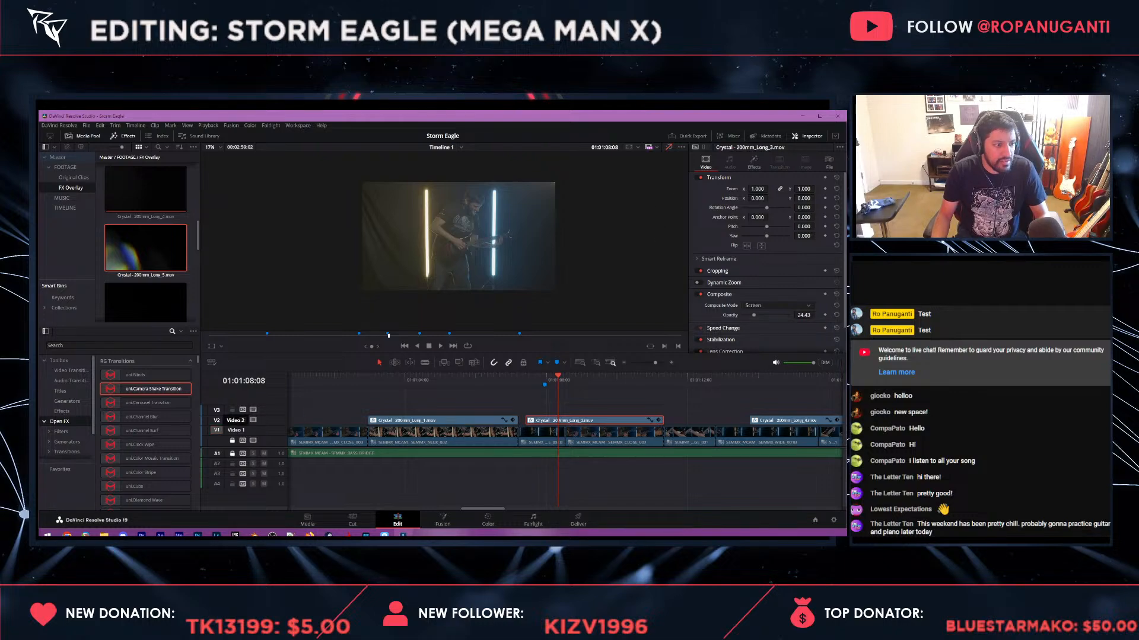
left_click(217, 420)
left_click_drag(145, 247, 650, 224)
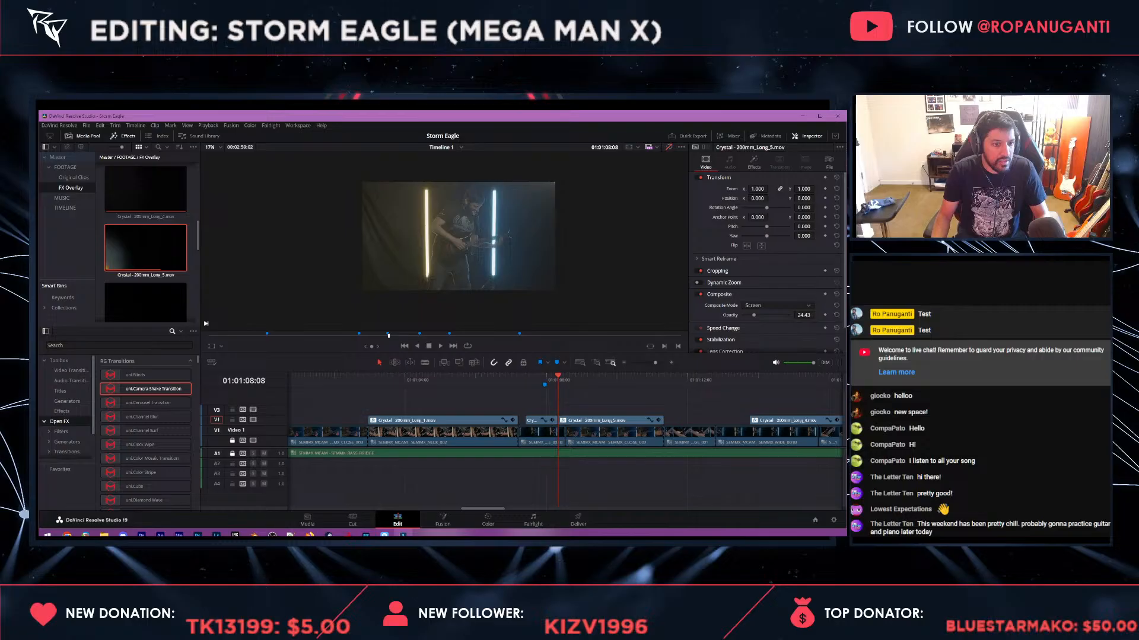
- Delete the leftover overlay piece, fit Crystal - 200mm_Long_5.mov to the short V1 clip before the close-up, and play it back
key("BackSpace")
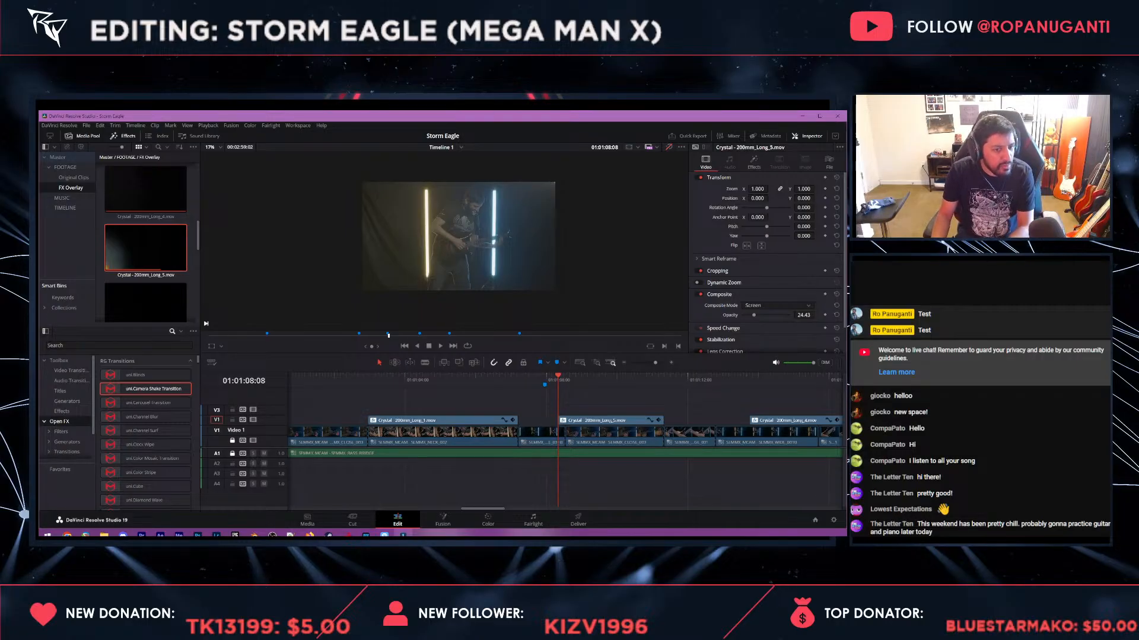
left_click_drag(559, 420, 527, 420)
left_click(530, 379)
mouse_move(603, 420)
left_mouse_down()
mouse_move(564, 421)
mouse_move(624, 421)
mouse_move(565, 421)
left_mouse_up()
key("space")
key("space")
left_click(625, 420)
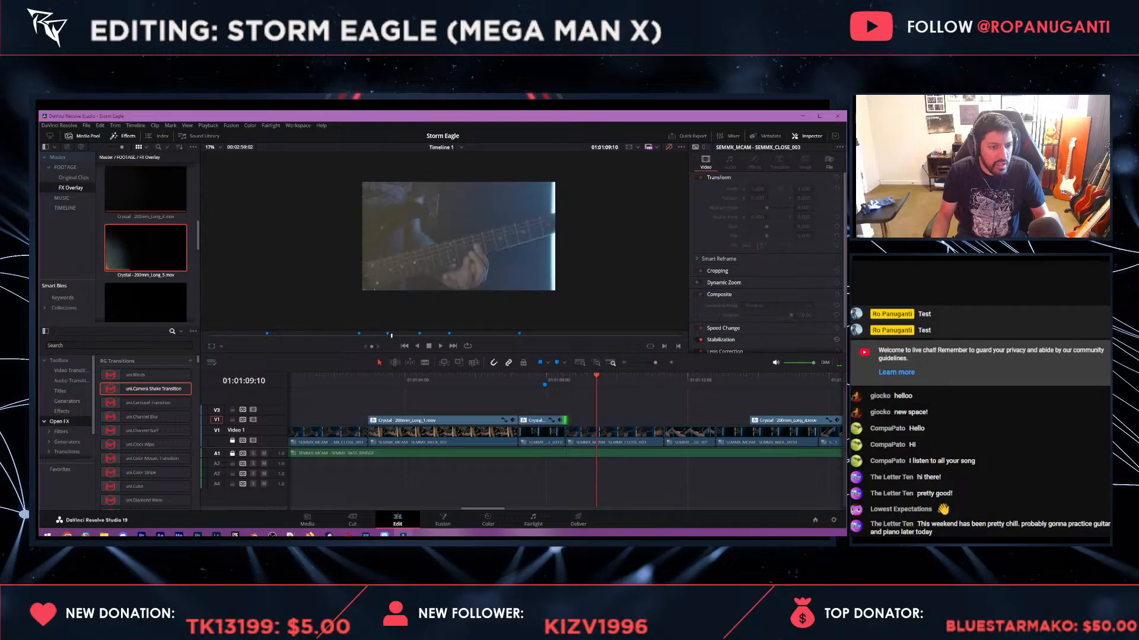
- Play back the overlay section from Marker 3 at 01:01:07:23 up to the Crystal - 200mm_Long_4.mov overlay
left_click(527, 379)
left_click_drag(528, 379, 544, 380)
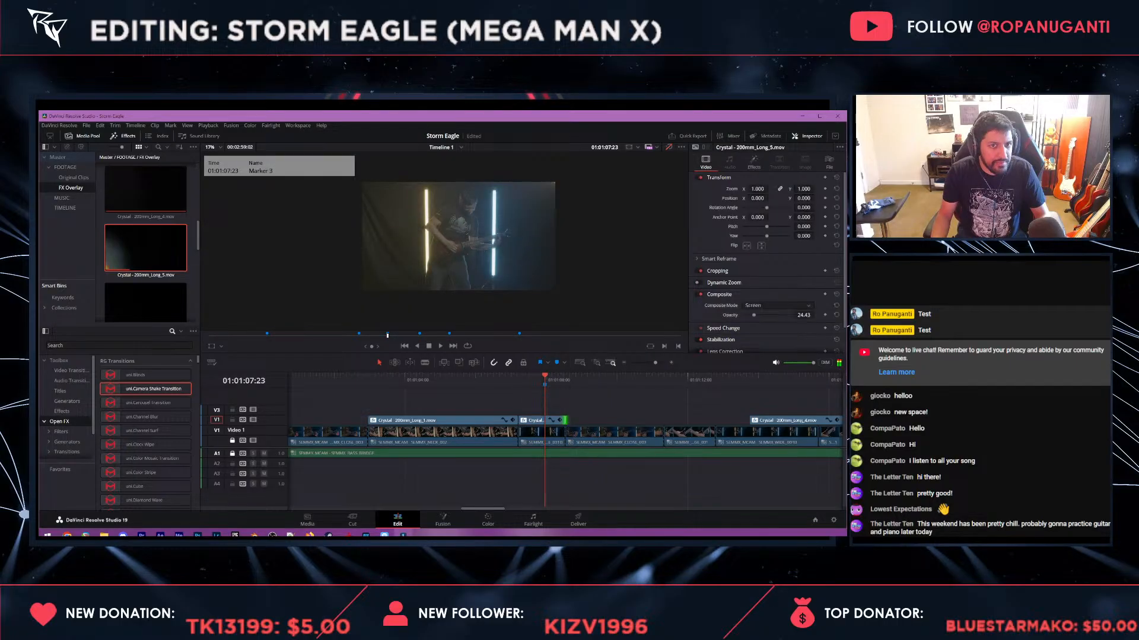
key("ctrl+9")
key("space")
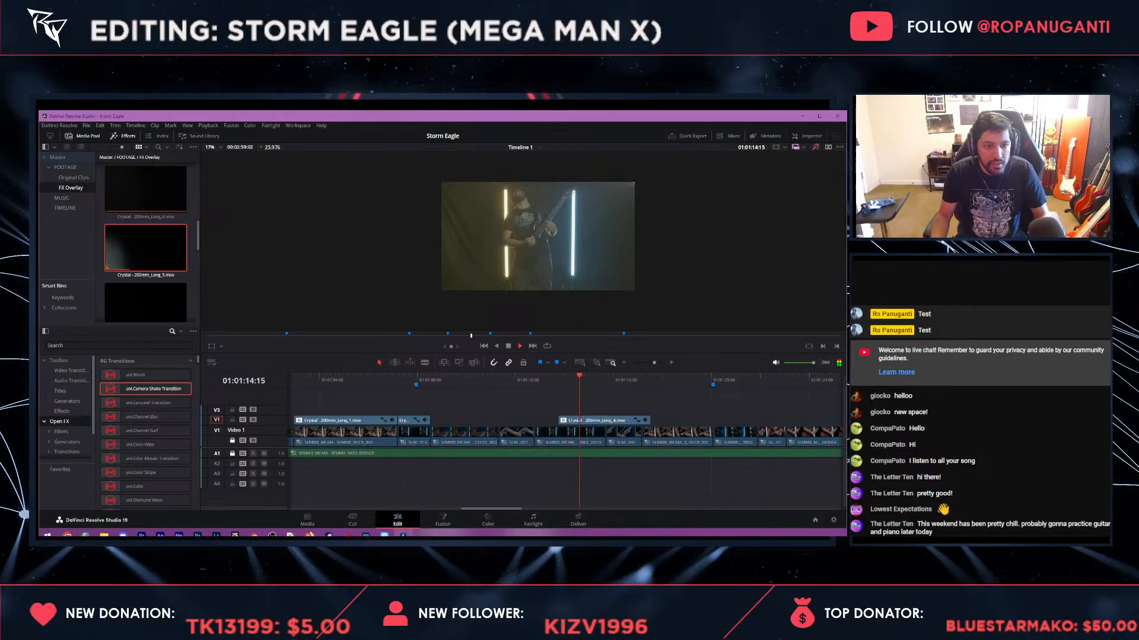
key("space")
- Fit the Crystal - 200mm_Long_4.mov overlay to the V1 clip spanning about 01:01:13 to 01:01:16 and resume playback
mouse_move(605, 421)
left_mouse_down()
mouse_move(581, 420)
mouse_move(606, 420)
left_mouse_up()
left_click(549, 380)
key("ctrl+minus")
left_click_drag(564, 380, 611, 380)
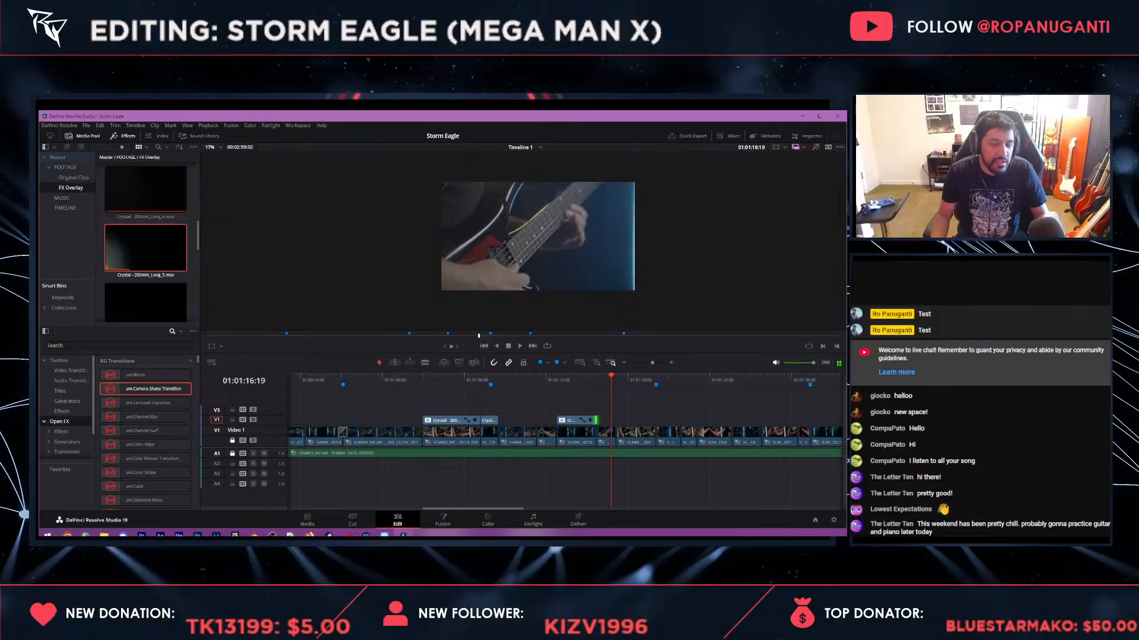
mouse_move(595, 421)
left_mouse_down()
mouse_move(607, 421)
mouse_move(595, 421)
left_mouse_up()
key("space")
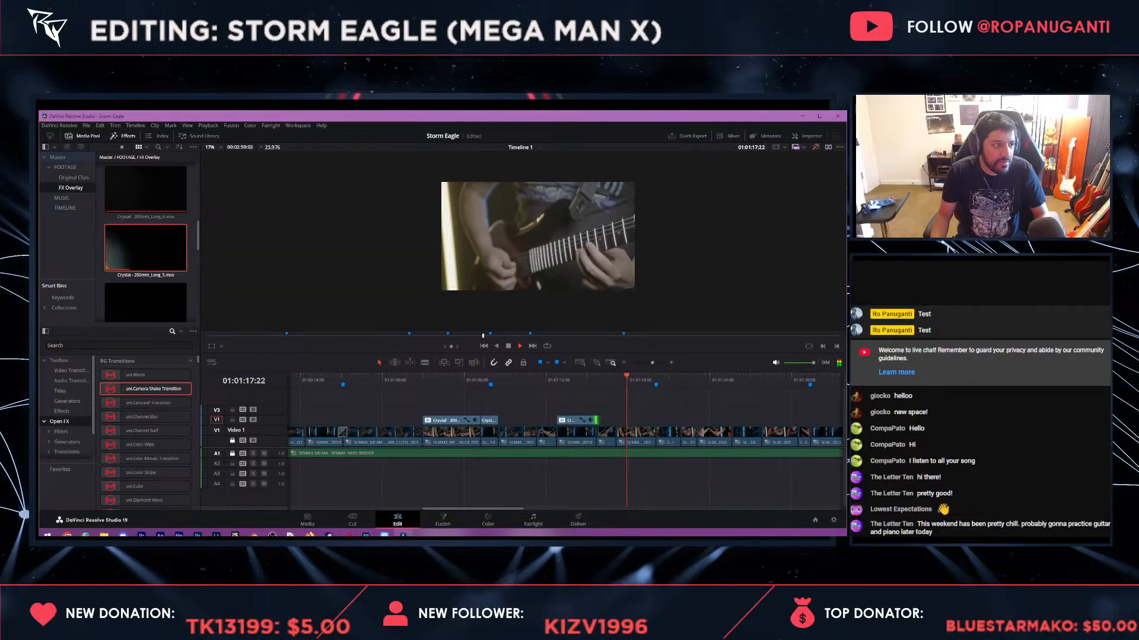
- Place 4K_WarmLeaks.mp4 on V2 at the marker near 01:01:20 and set its clip speed to 300%
scroll(133, 249, "up", 5)
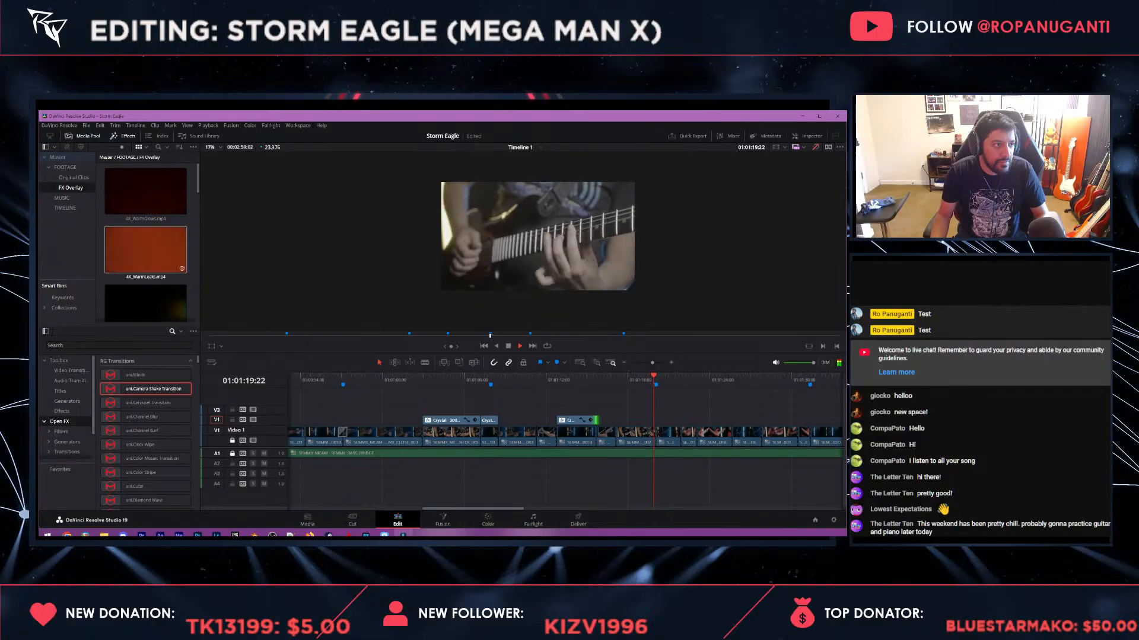
left_click_drag(151, 250, 654, 417)
left_click(667, 380)
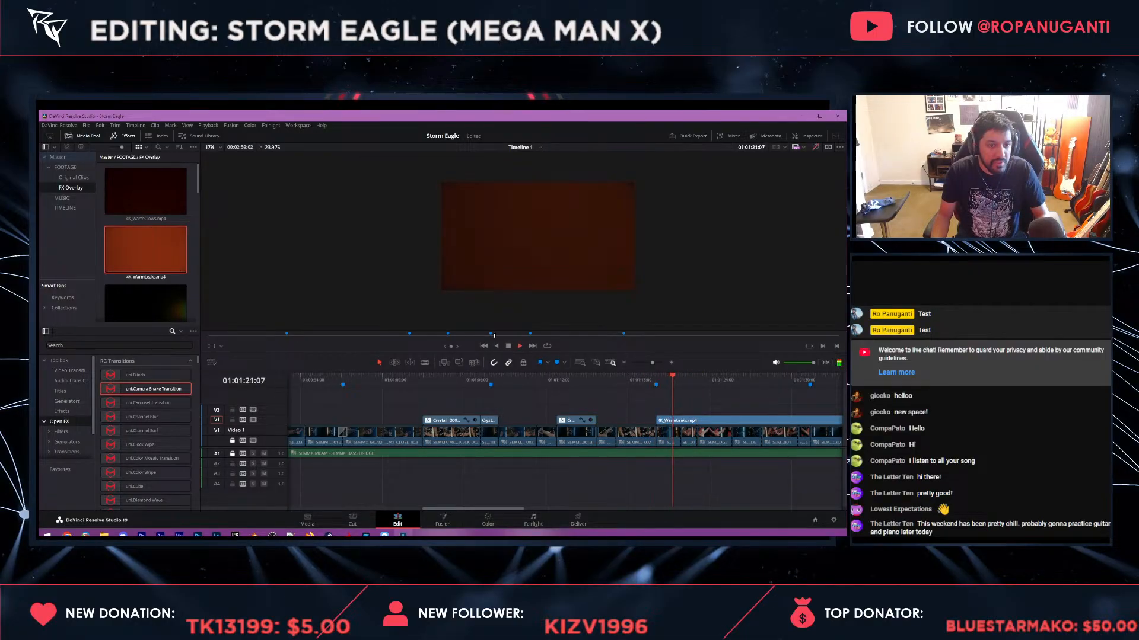
right_click(680, 421)
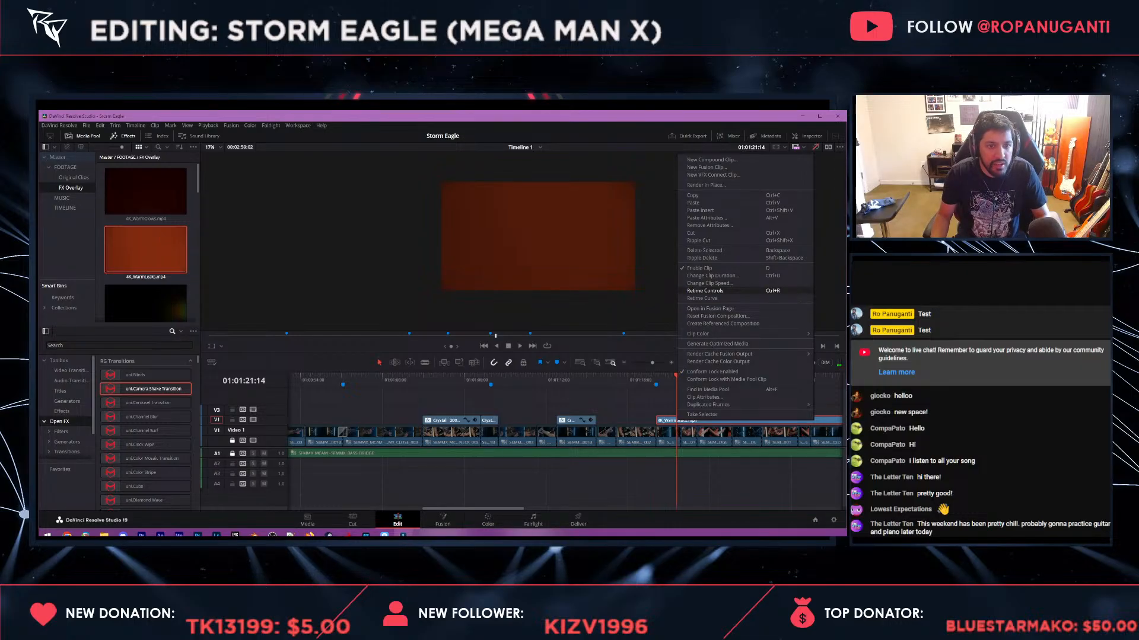
left_click(709, 284)
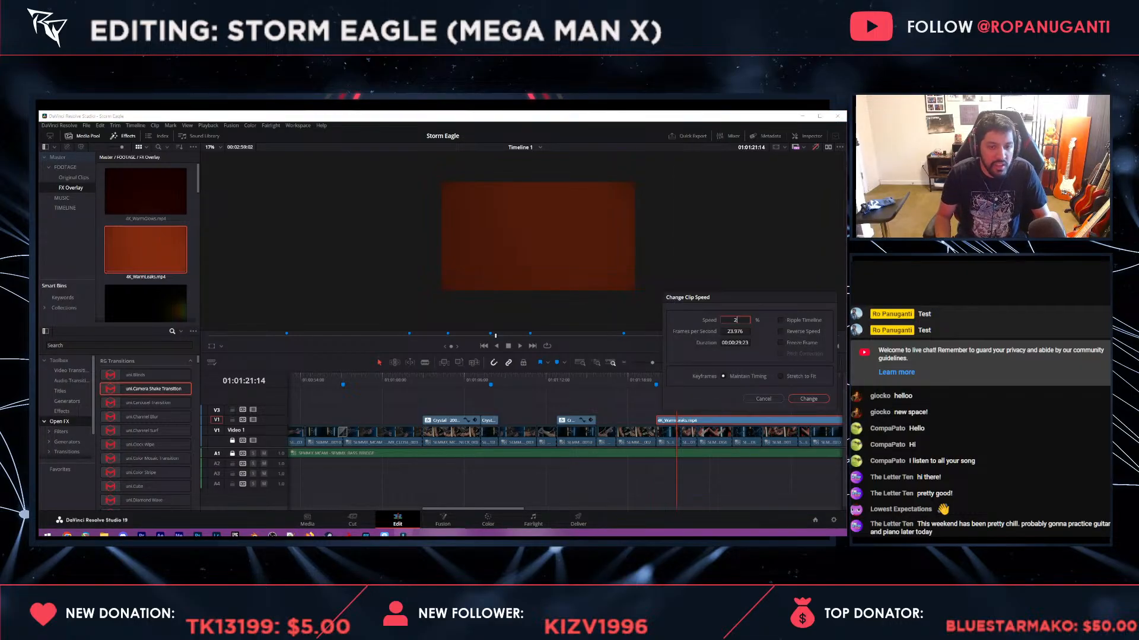
type("300")
key("Return")
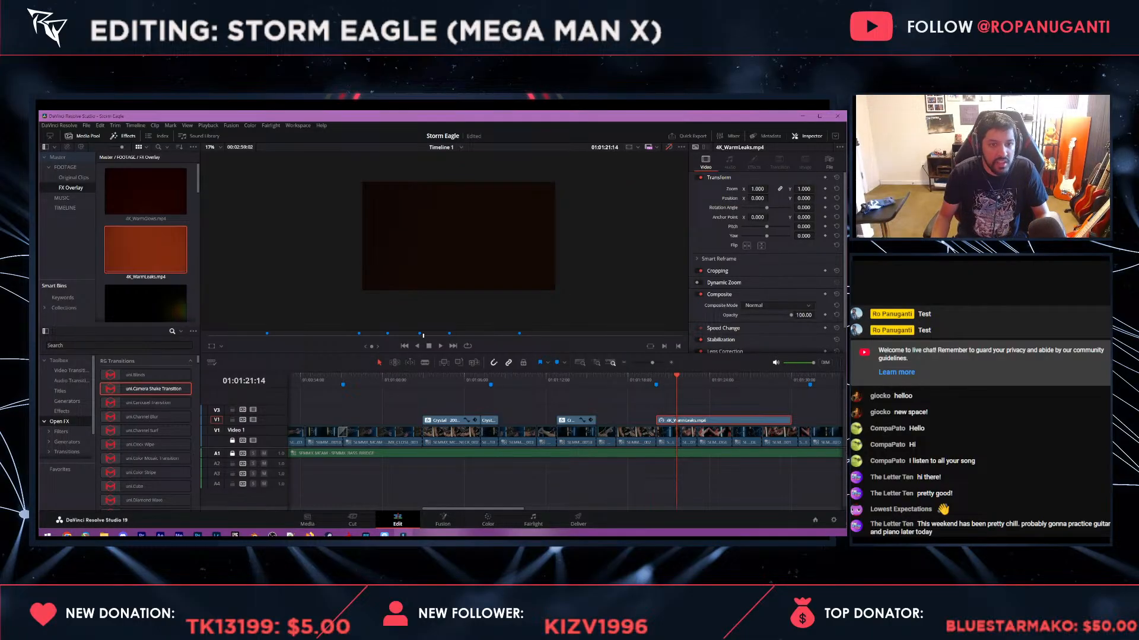
- Set the composite mode of the 4K_WarmLeaks.mp4 overlay to Screen
left_click(776, 306)
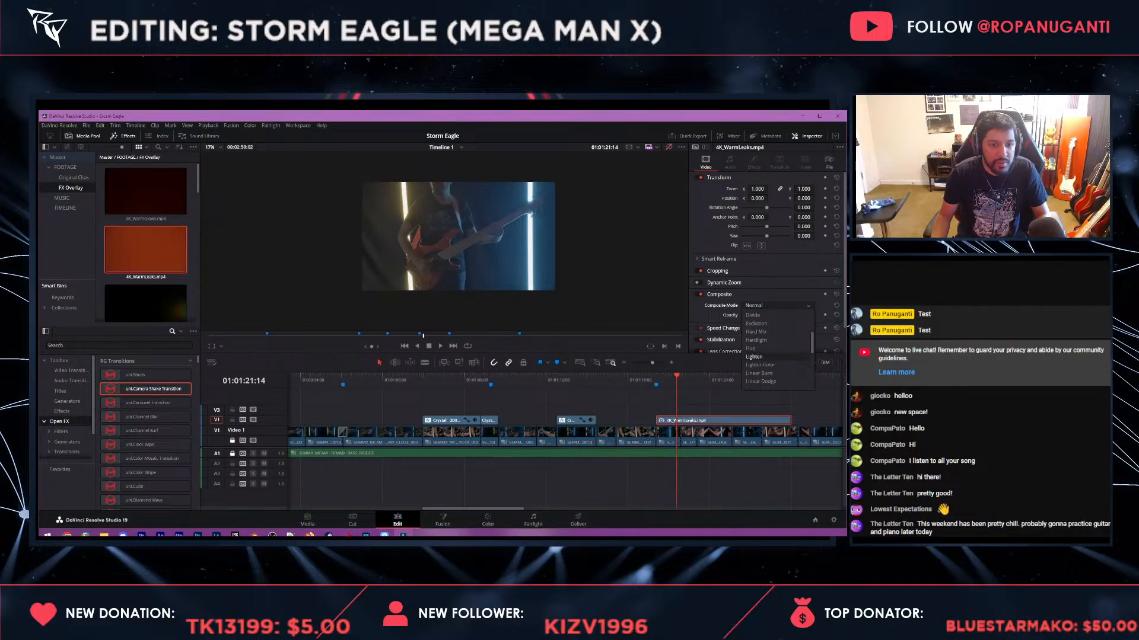
scroll(771, 357, "down", 4)
left_click(771, 349)
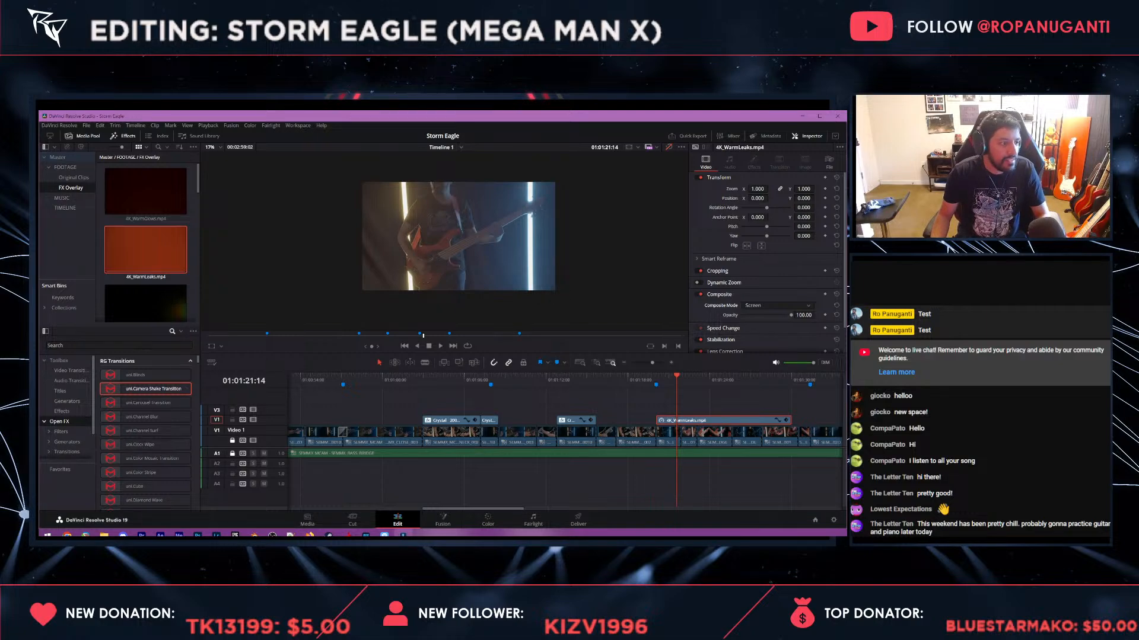
- Find the uni.Multitone effect, add it to the 4K_WarmLeaks.mp4 overlay and apply the Dahlia preset
left_click(119, 345)
type("multi")
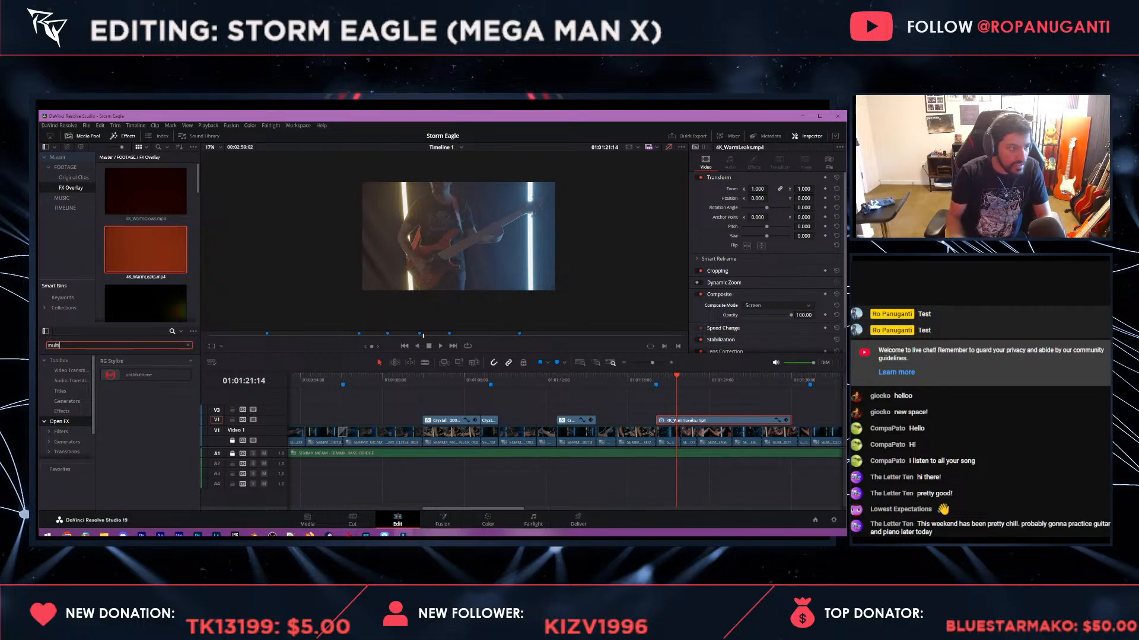
left_click_drag(145, 375, 713, 420)
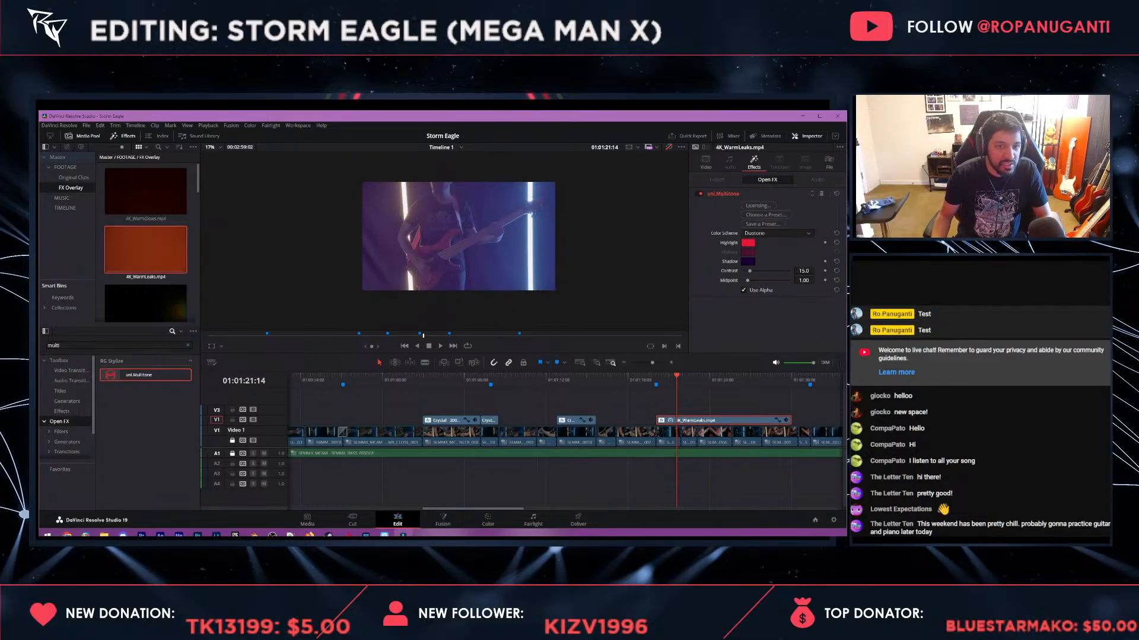
left_click(765, 215)
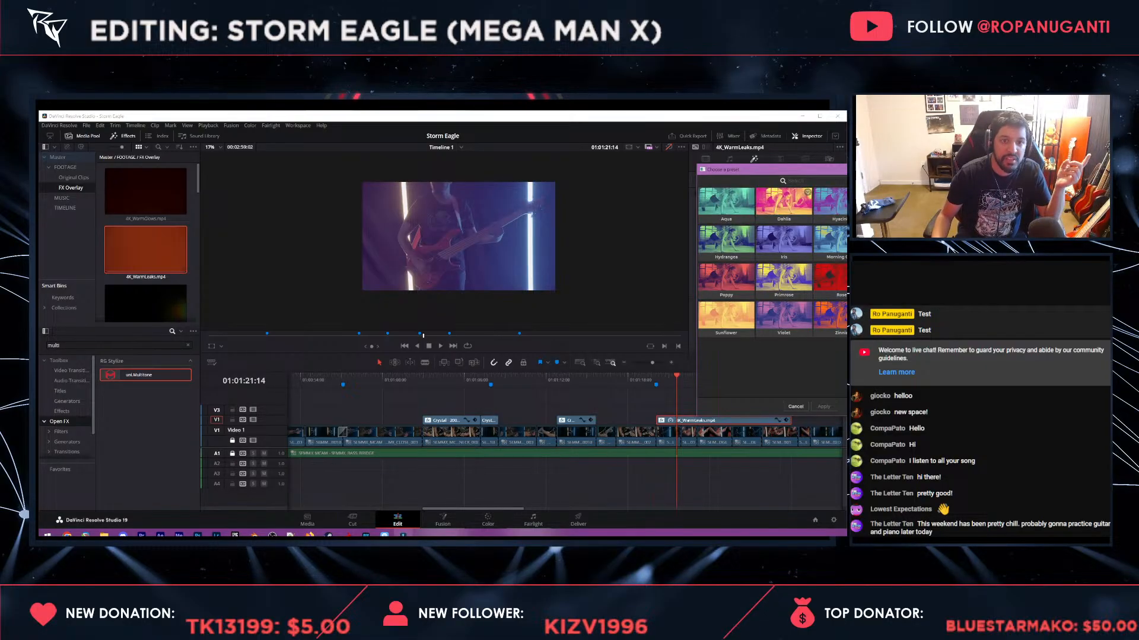
left_click(784, 202)
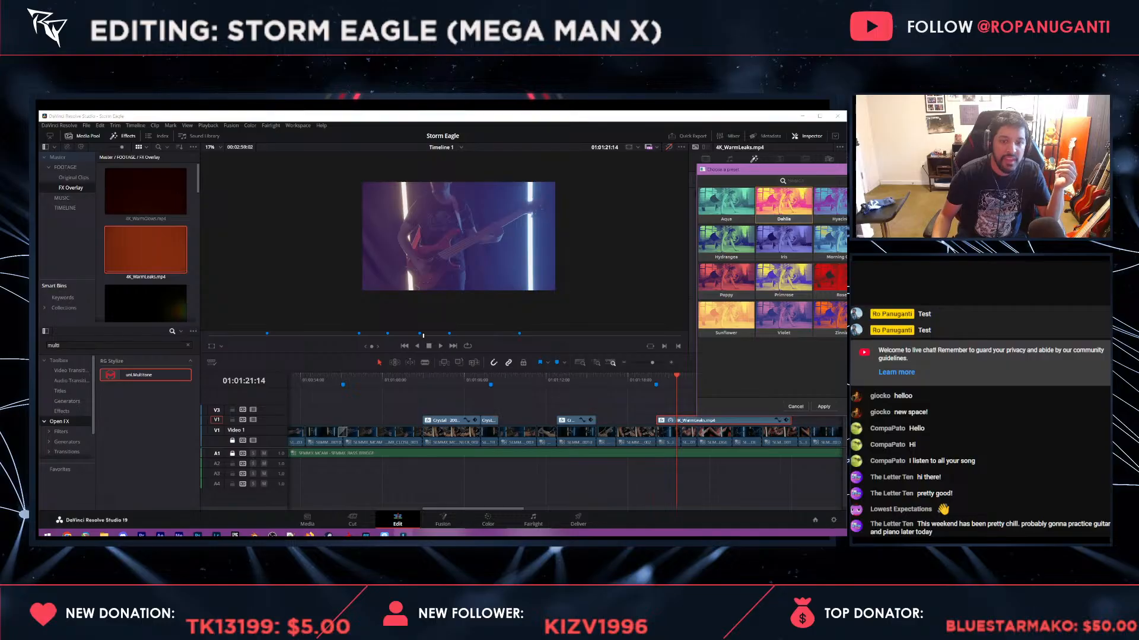
left_click(824, 407)
- Change the Shadow colour of the overlay's uni.Multitone effect to light blue
left_click(747, 261)
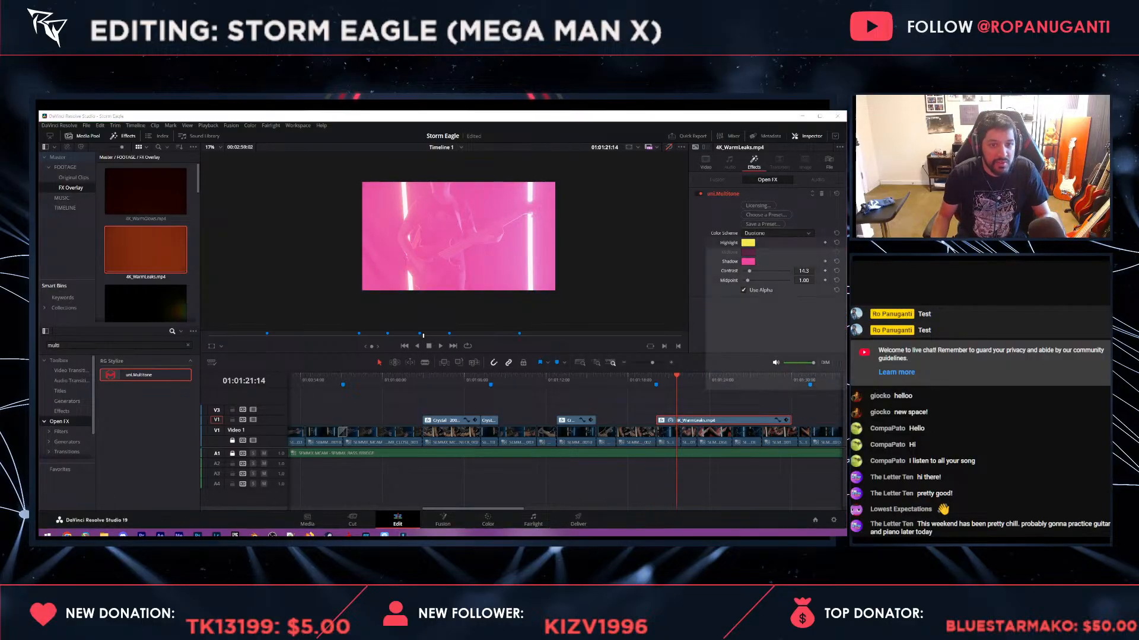
left_click_drag(817, 260, 830, 263)
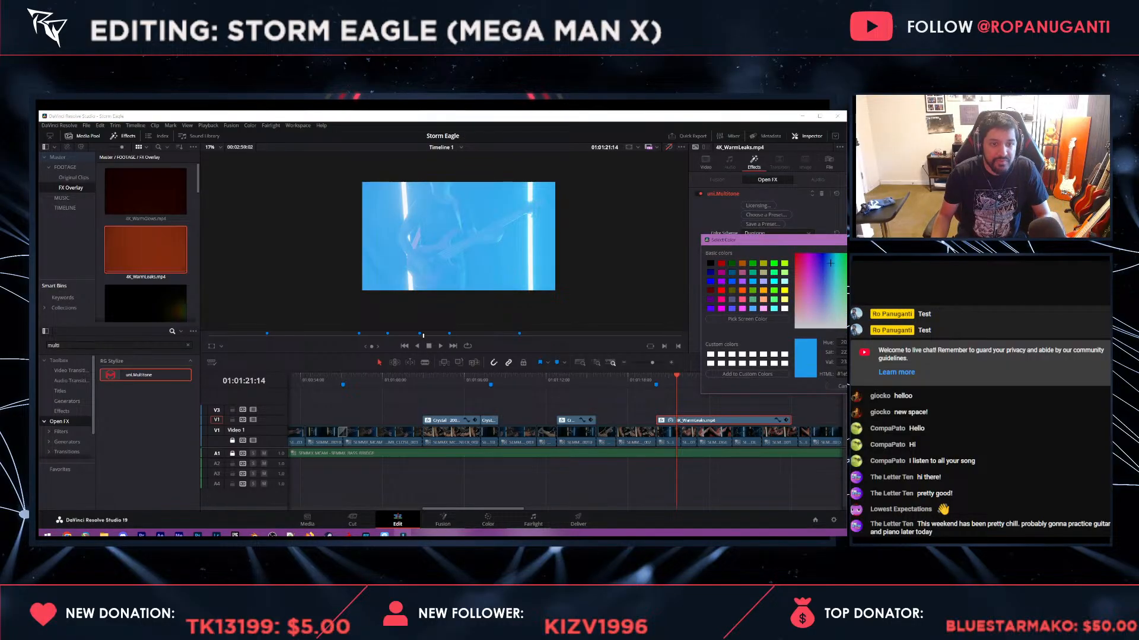
key("Return")
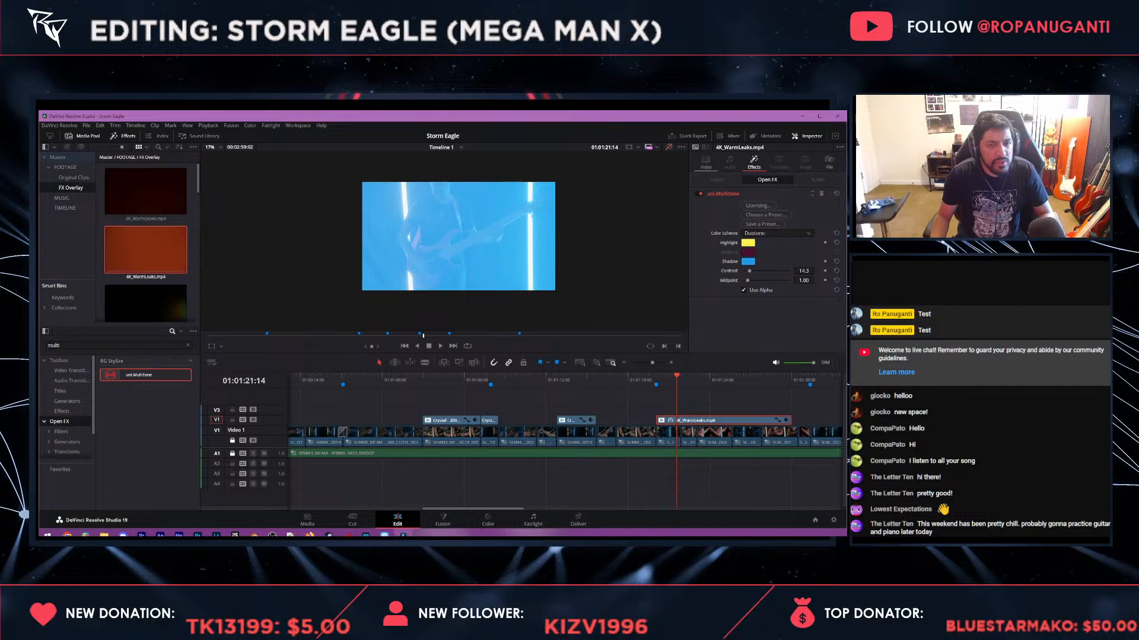
left_click(705, 162)
left_click(753, 162)
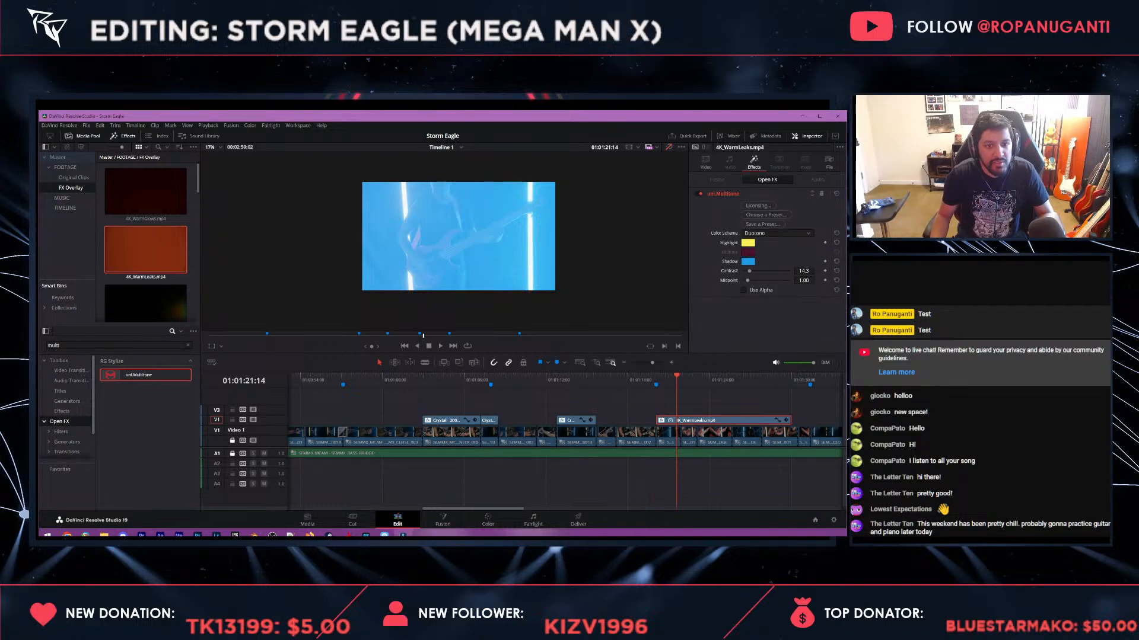
- Lower the 4K_WarmLeaks.mp4 overlay's opacity to 14.50 and play it back
left_click(706, 162)
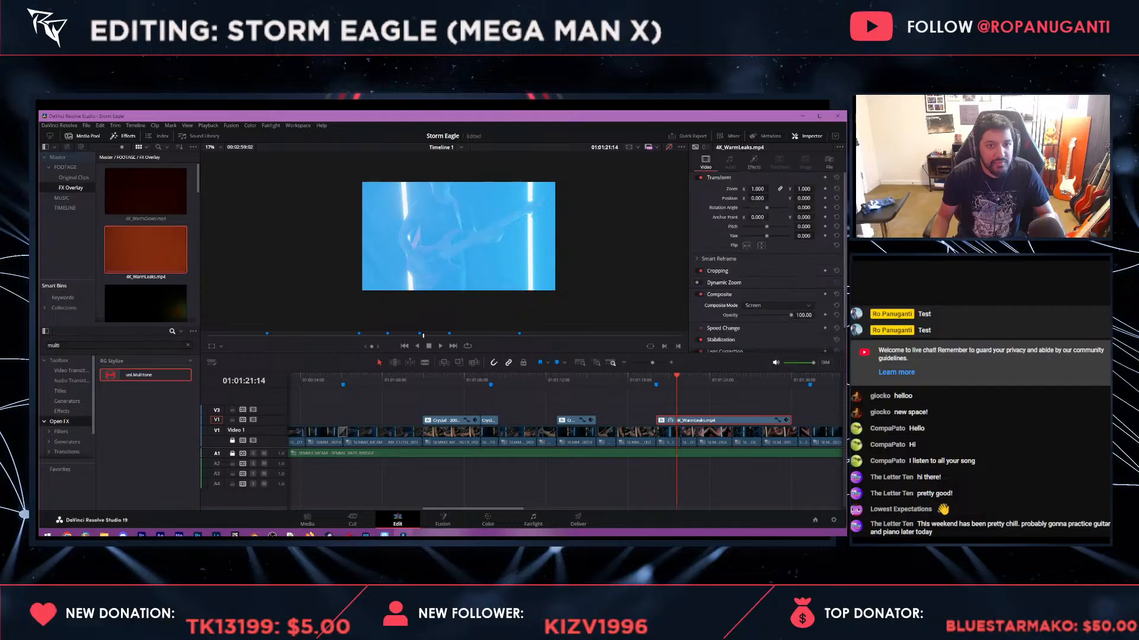
left_click_drag(777, 315, 748, 315)
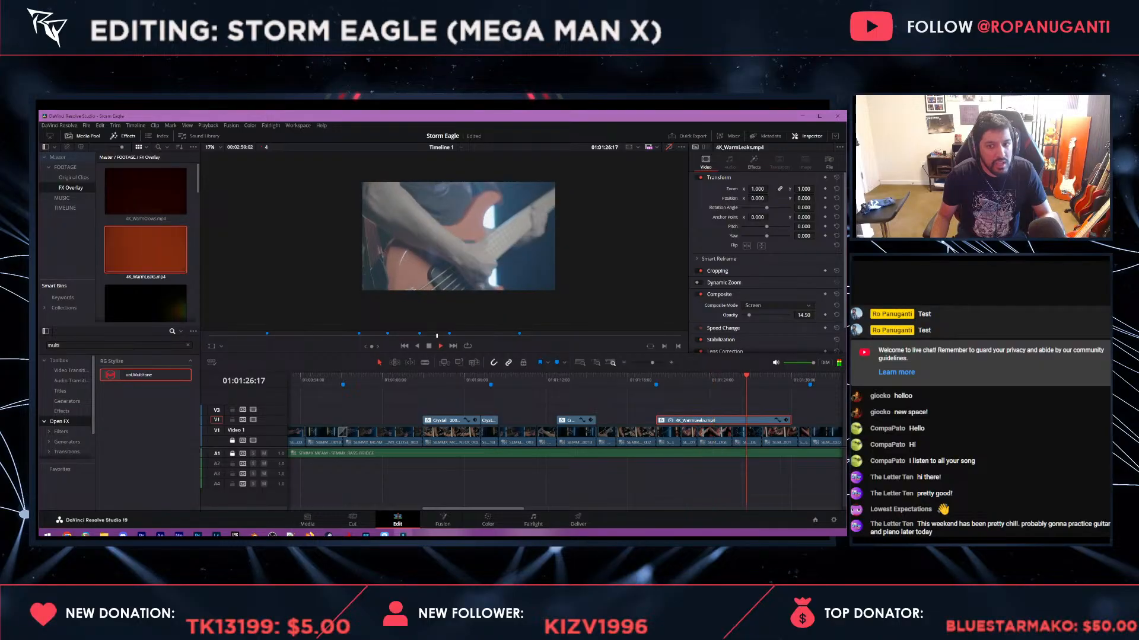
key("space")
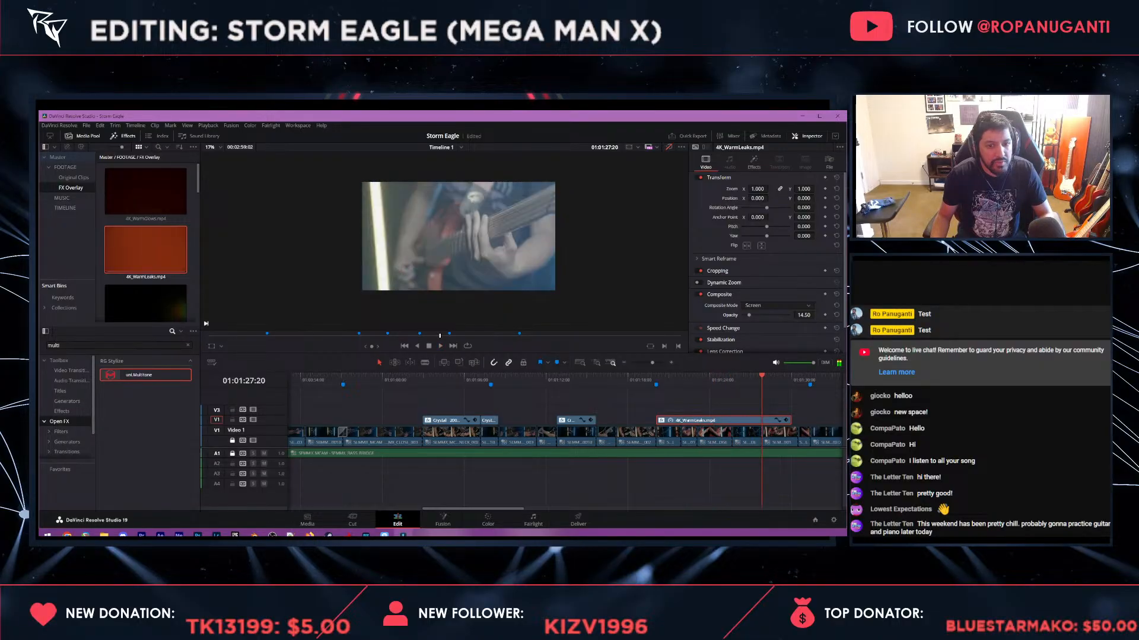
- Try to extend the end of the 4K_WarmLeaks.mp4 overlay toward the next marker and play back its ending
left_click_drag(791, 420, 798, 420)
key("space")
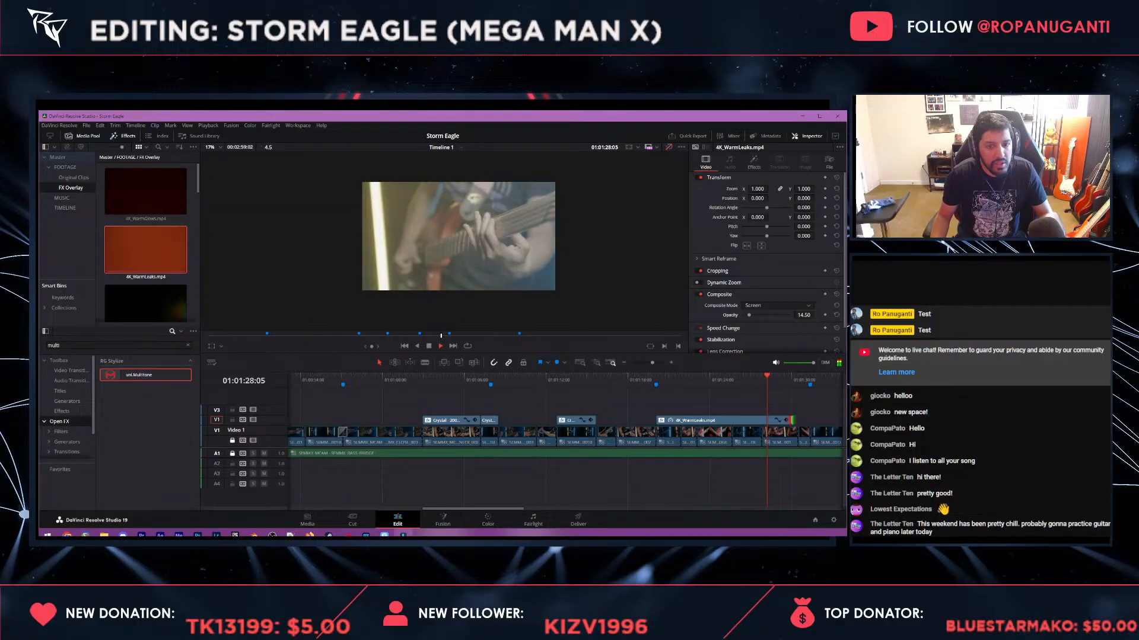
key("space")
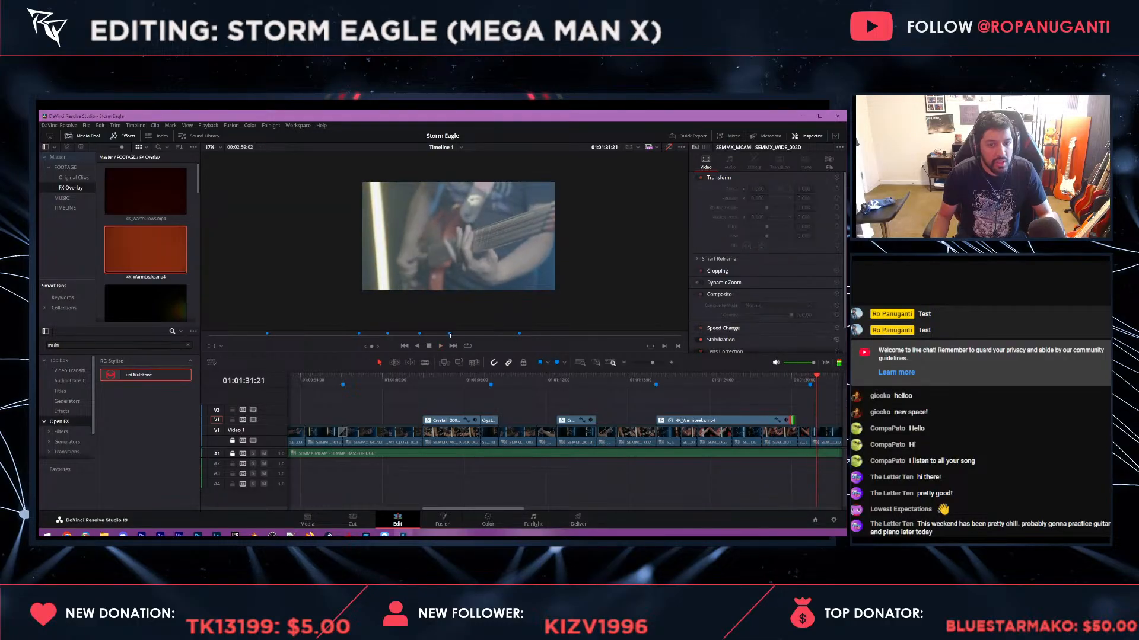
key("Up")
key("Up")
- Show retime controls on the 4K_WarmLeaks.mp4 overlay and set its clip speed to 275%
right_click(704, 420)
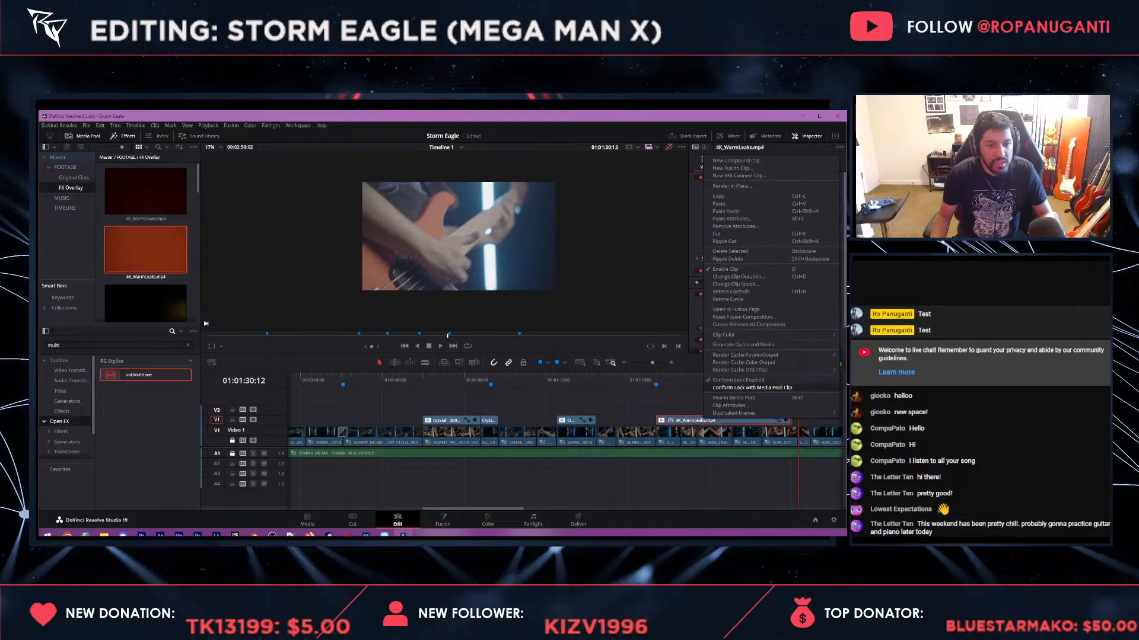
left_click(732, 292)
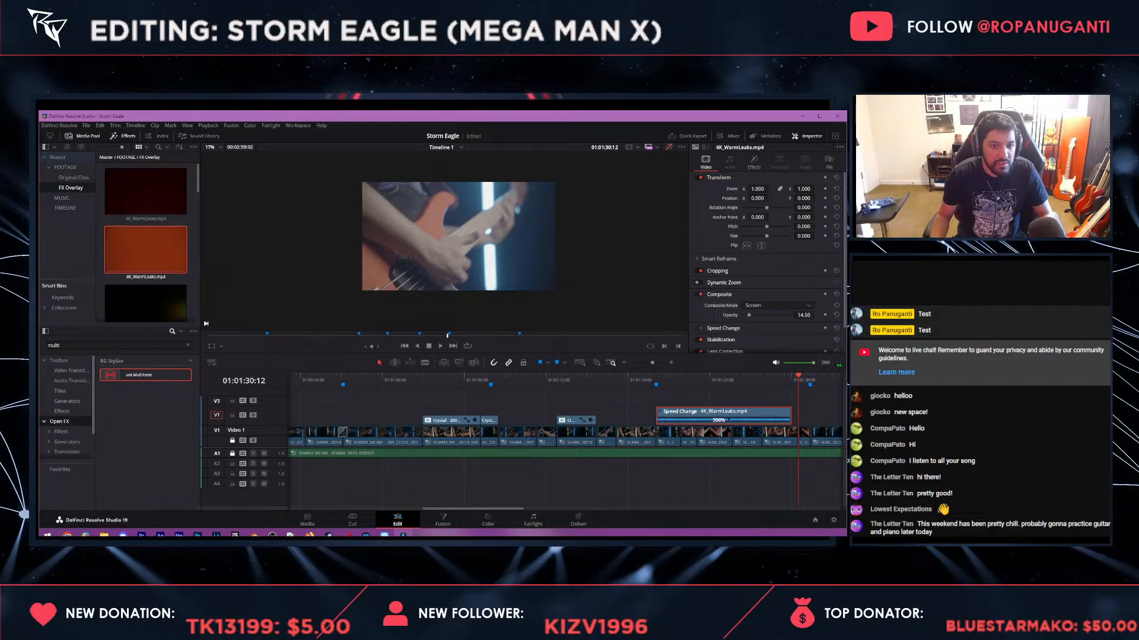
right_click(725, 418)
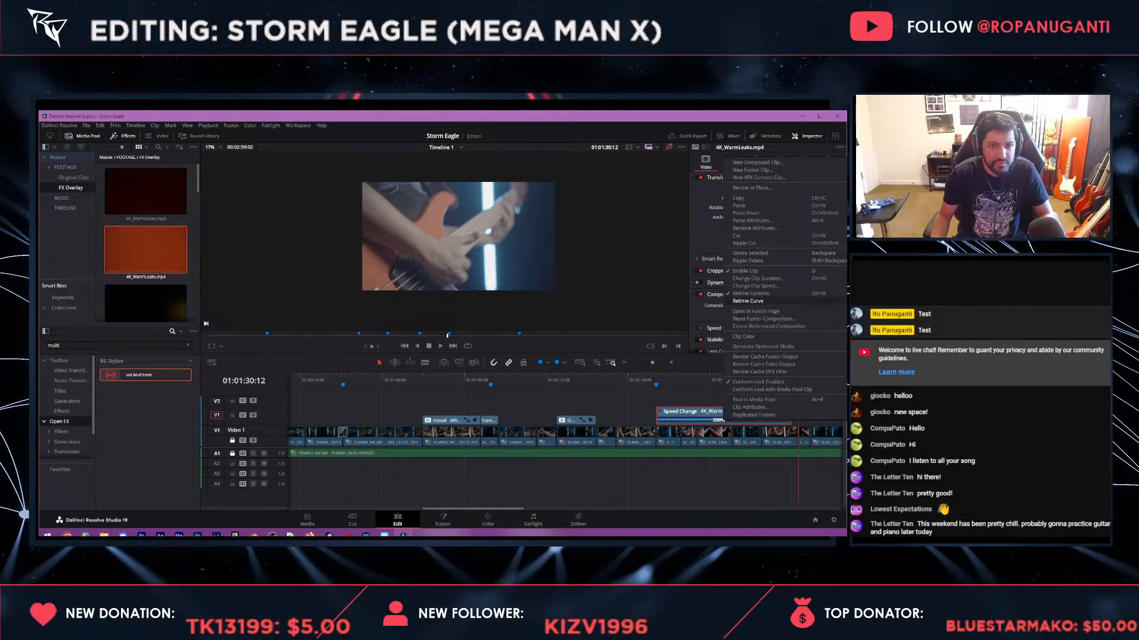
left_click(753, 286)
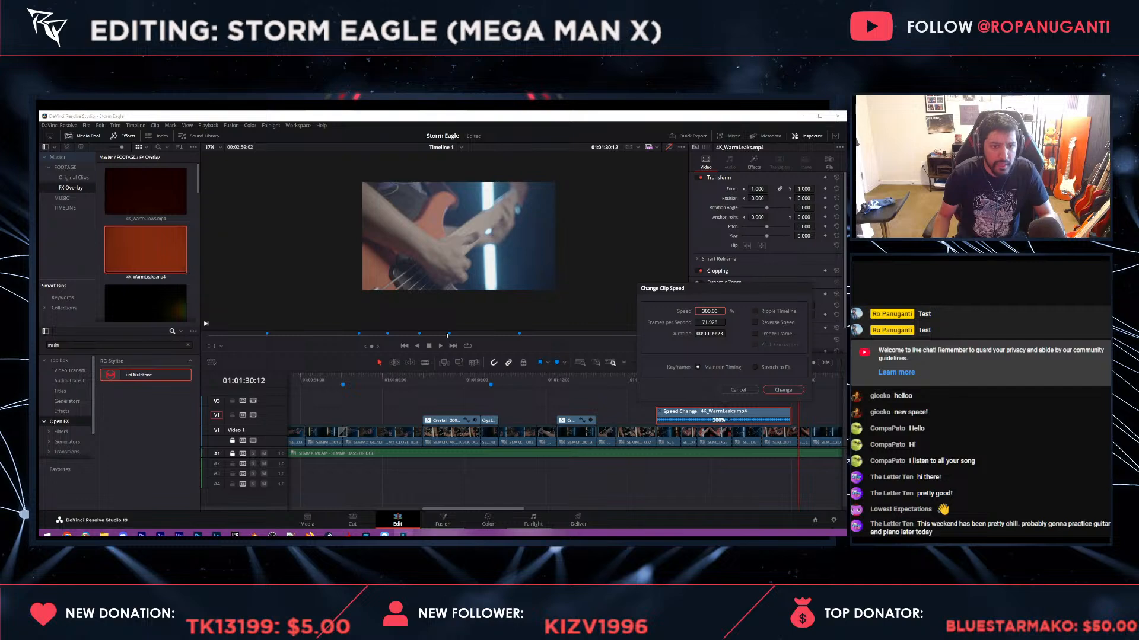
type("275")
key("Return")
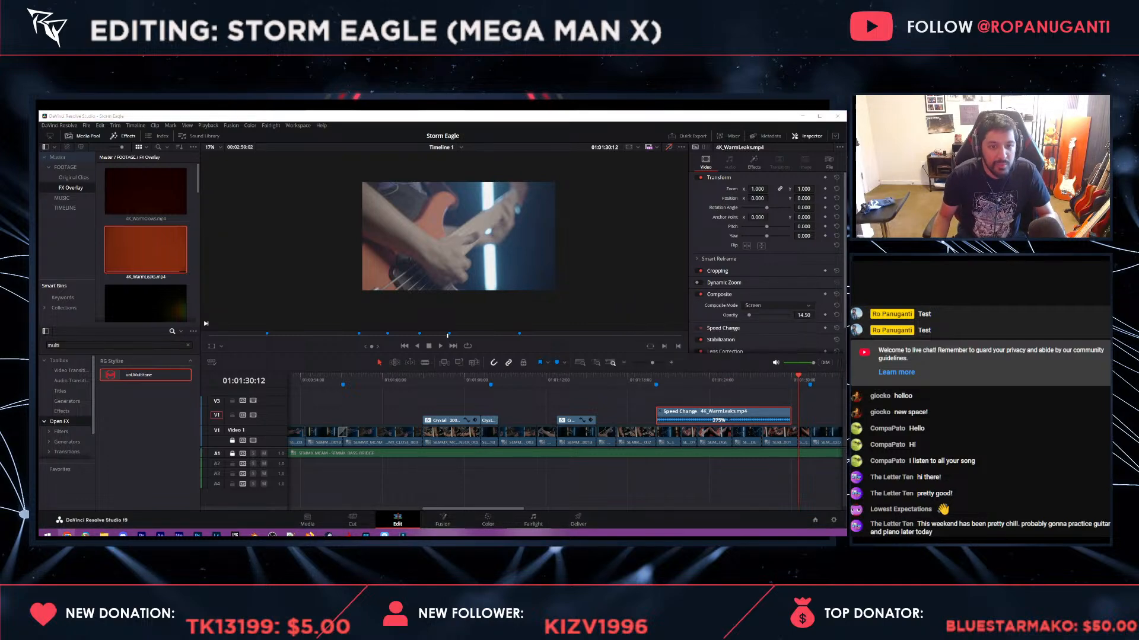
- Stretch the end of the retimed 4K_WarmLeaks.mp4 overlay to the marker near 01:01:31
left_click(732, 380)
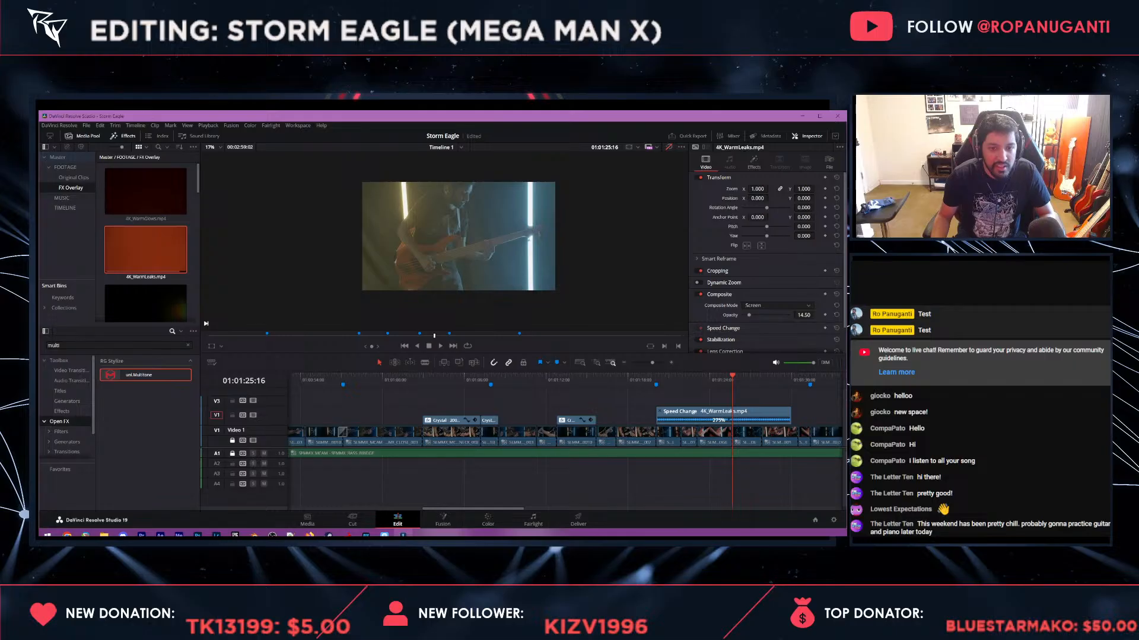
left_click_drag(791, 415, 810, 415)
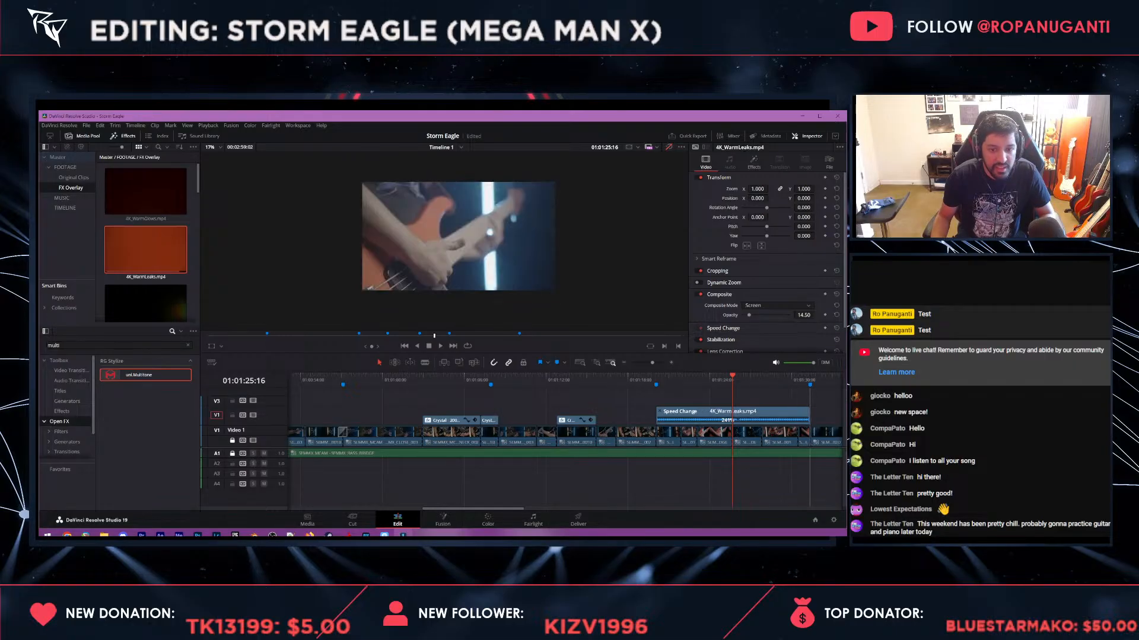
key("ctrl+minus")
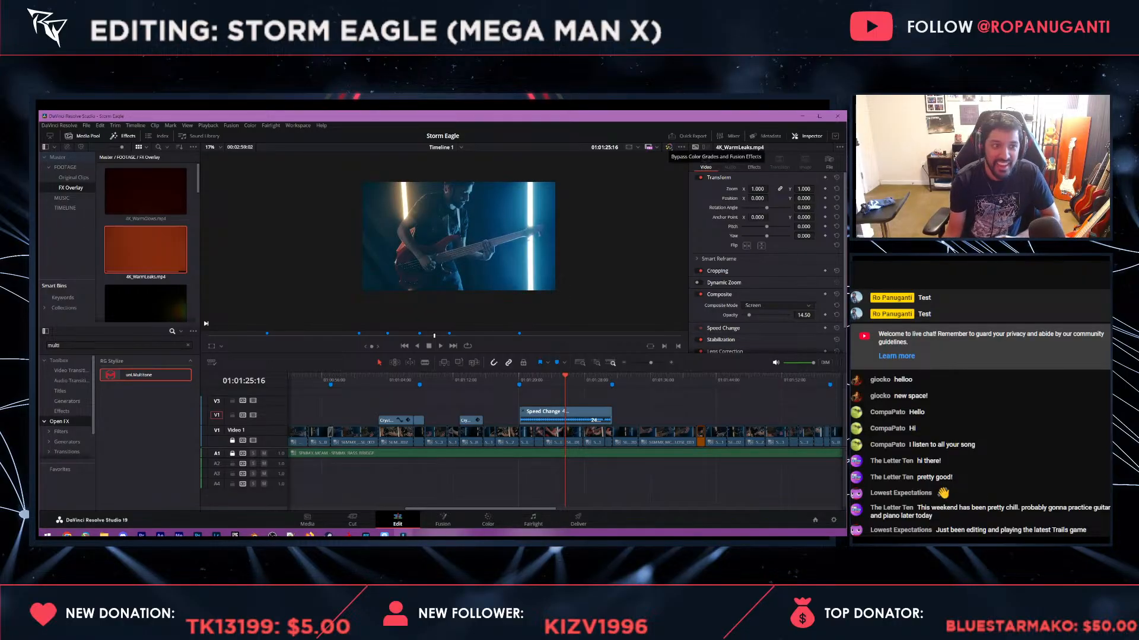
- Bypass colour grades and Fusion effects, move the playhead to 01:01:32:13 and hide the Inspector
left_click(669, 147)
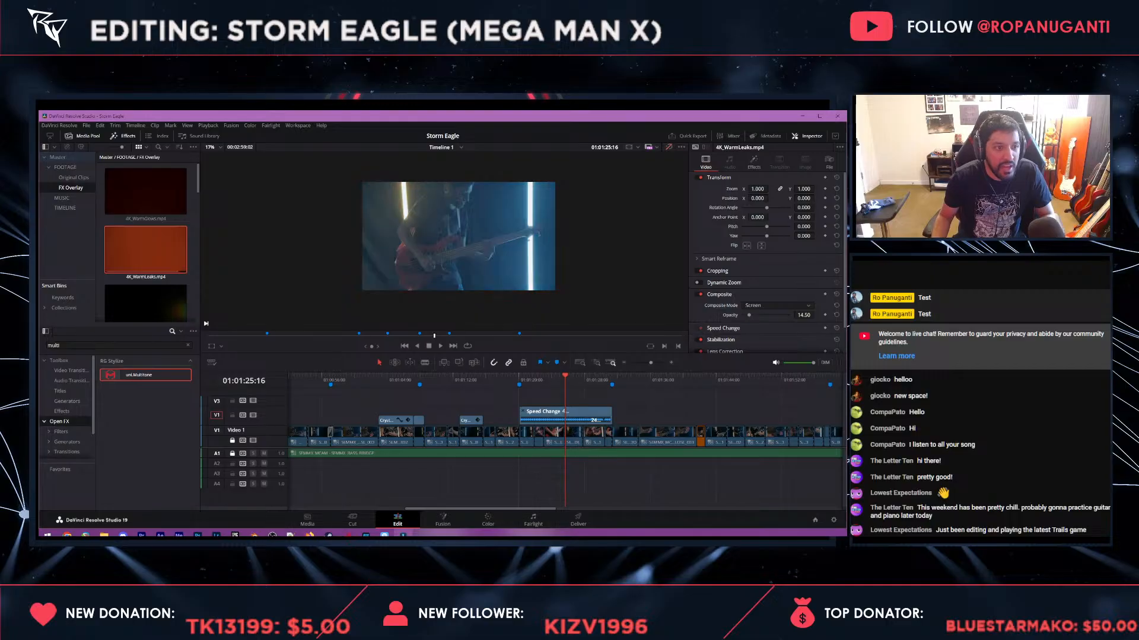
left_click_drag(617, 377, 621, 377)
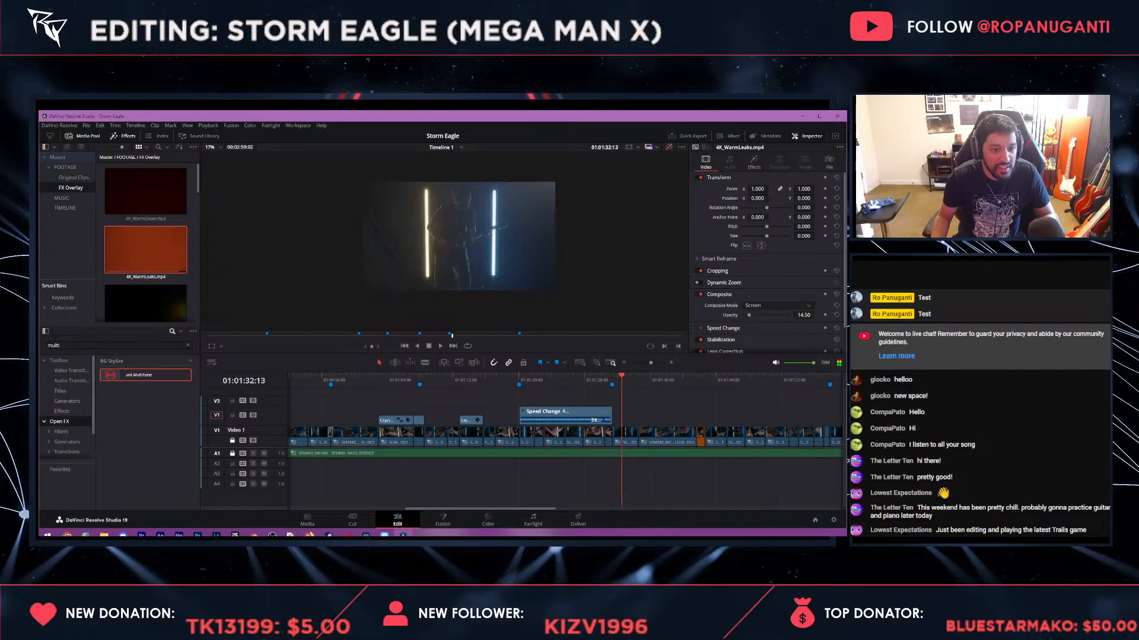
key("ctrl+minus")
key("ctrl+minus")
key("ctrl+9")
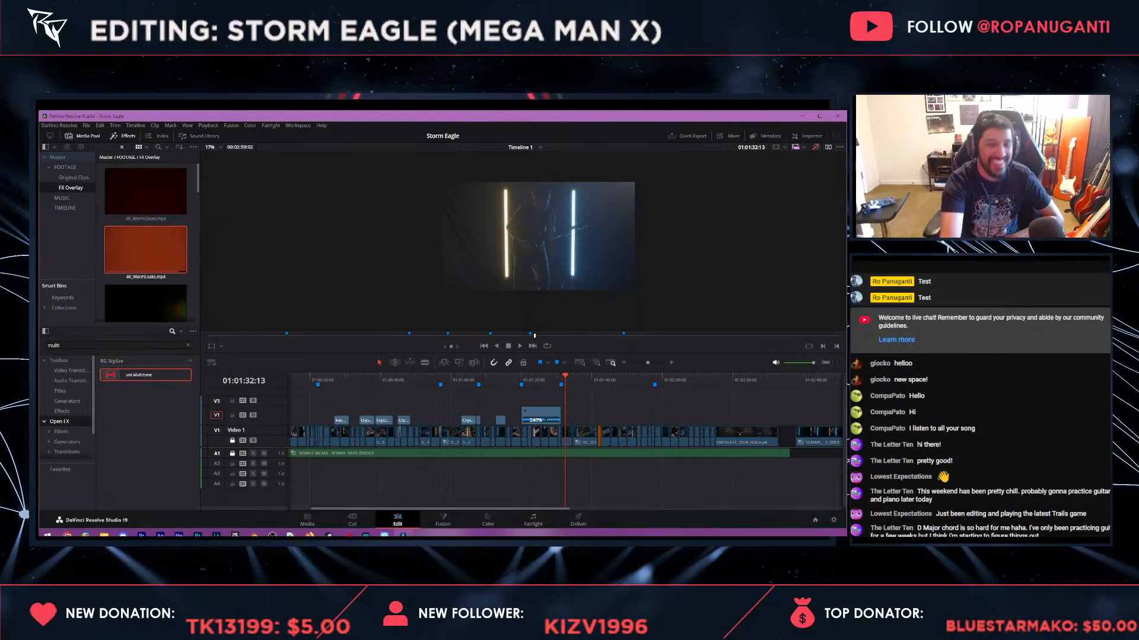
- Copy the existing V2 transition overlay and place Crystal - 200mm_Long_3.mov on V2 directly after the 4K_WarmLeaks.mp4 overlay at 01:01:31:10
key("ctrl+equal")
key("ctrl+equal")
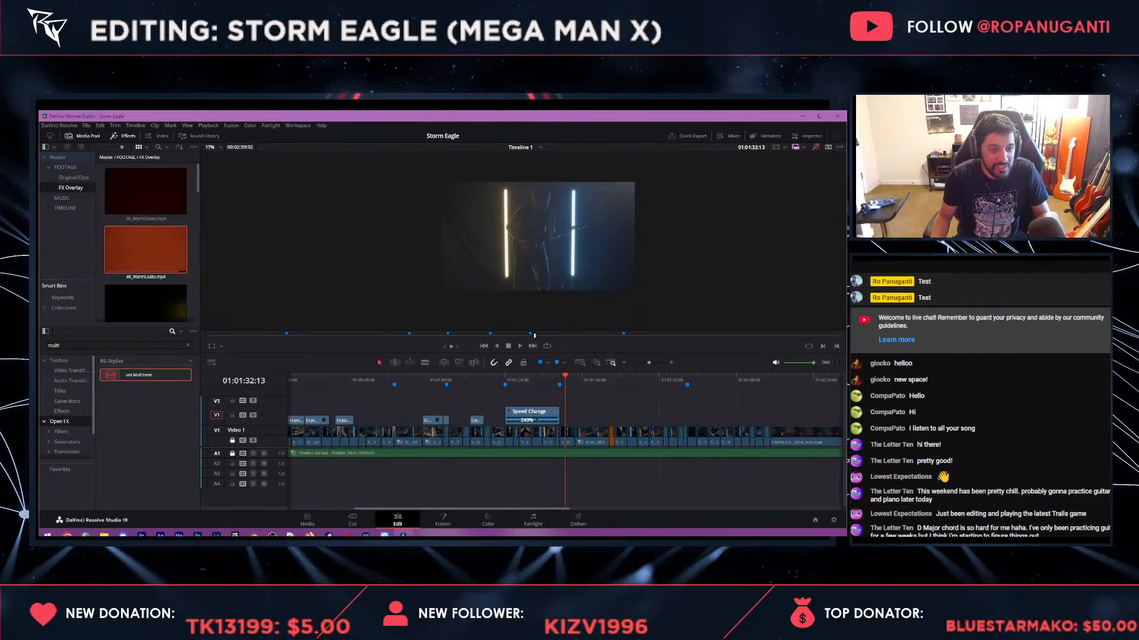
mouse_move(565, 377)
left_mouse_down()
mouse_move(581, 377)
mouse_move(559, 376)
left_mouse_up()
scroll(146, 300, "down", 2)
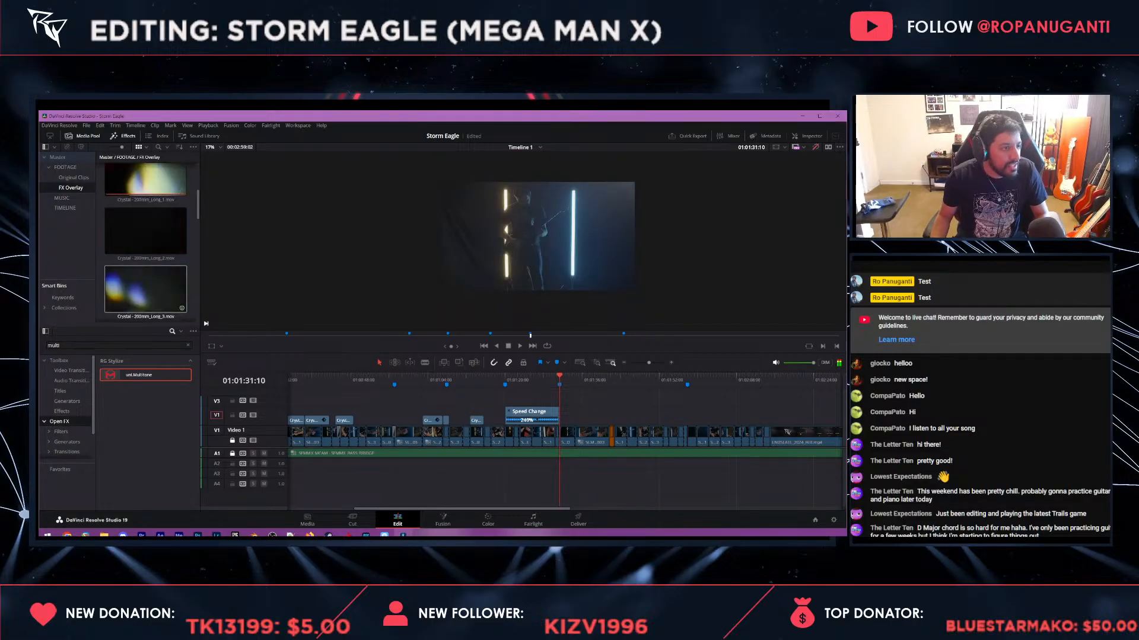
left_click_drag(421, 403, 443, 417)
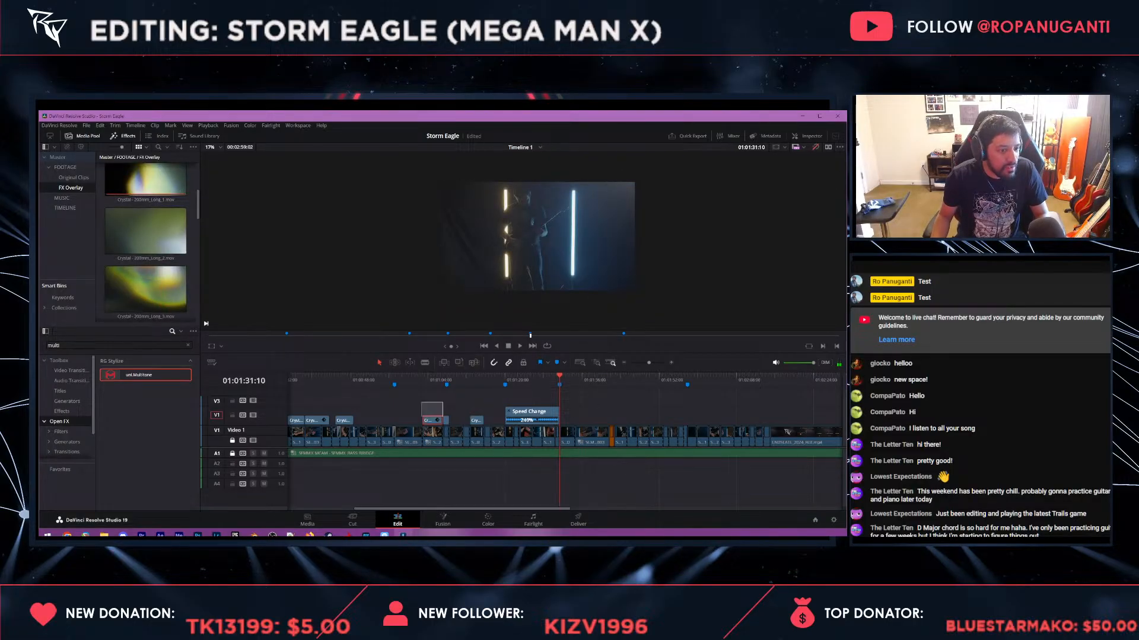
left_click_drag(146, 288, 572, 442)
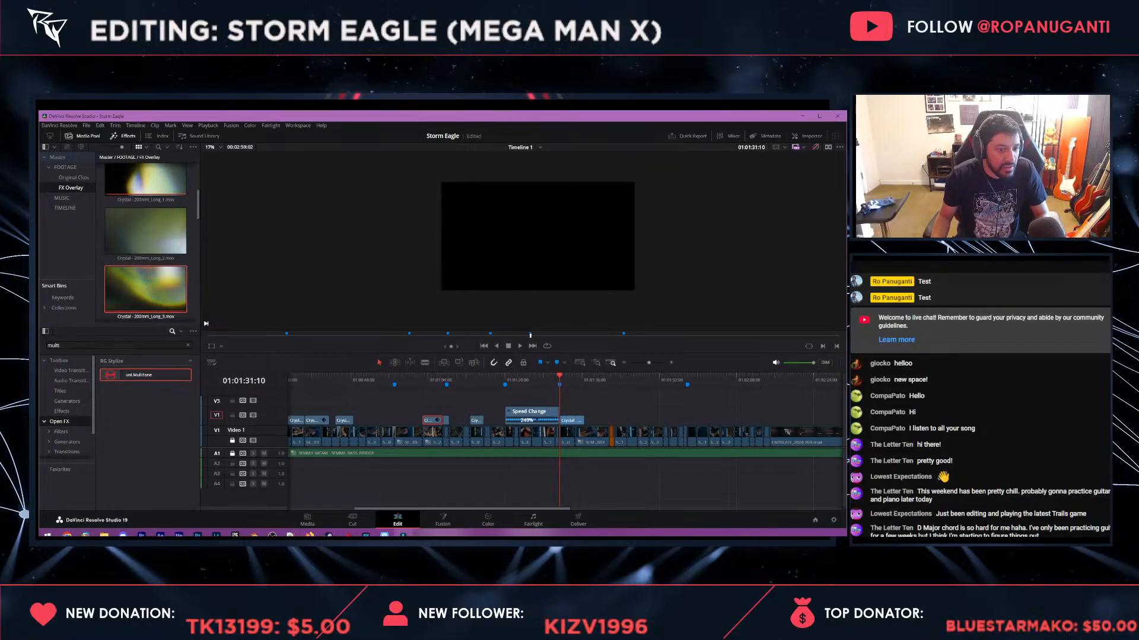
- Paste the FootageCrate-4K_Anamorphic_Transition_7 overlay's attributes onto the Crystal - 200mm_Long_3.mov overlay and play it back
left_click(569, 380)
key("alt+v")
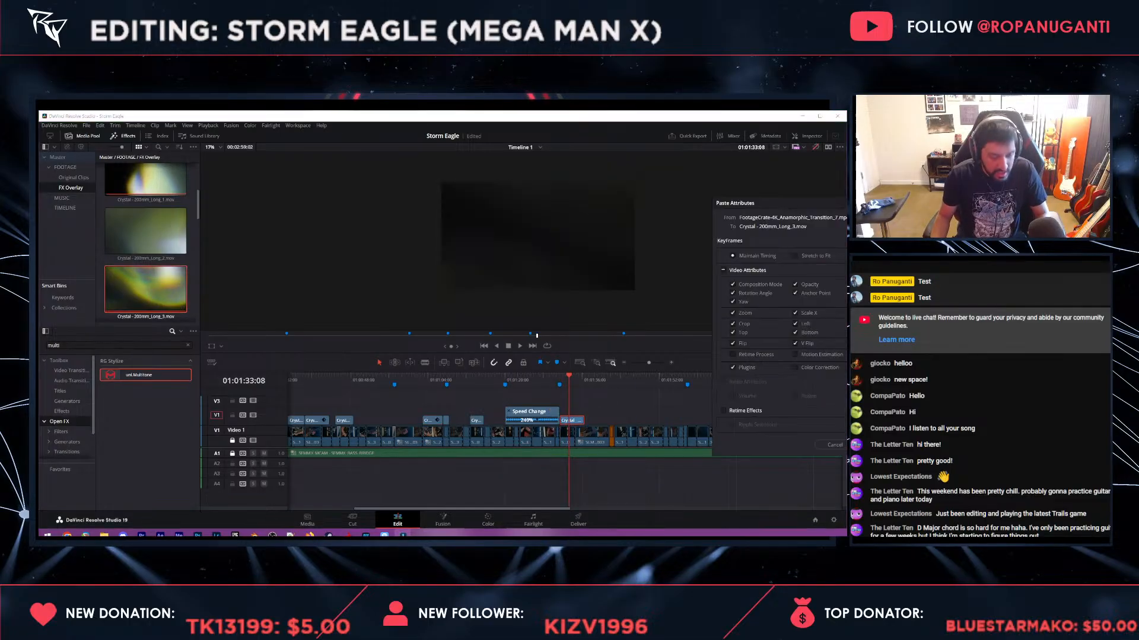
key("Return")
key("space")
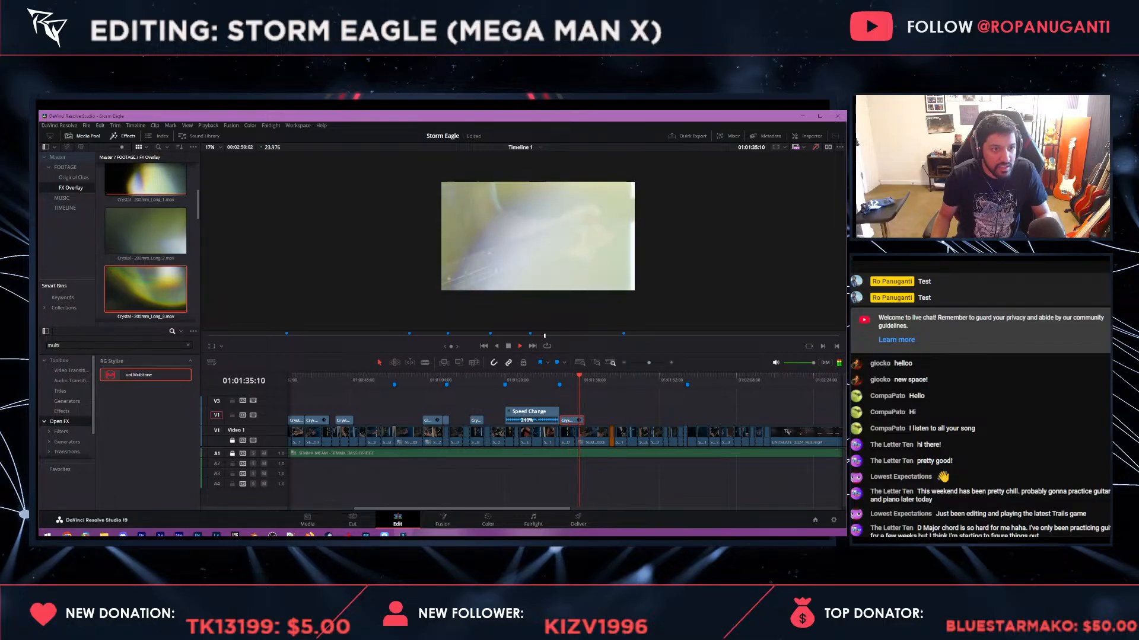
key("space")
- Place Crystal - 200mm_Long_6.mov on V2 directly after the Long_3 overlay and paste the copied transition attributes onto it
scroll(146, 267, "down", 3)
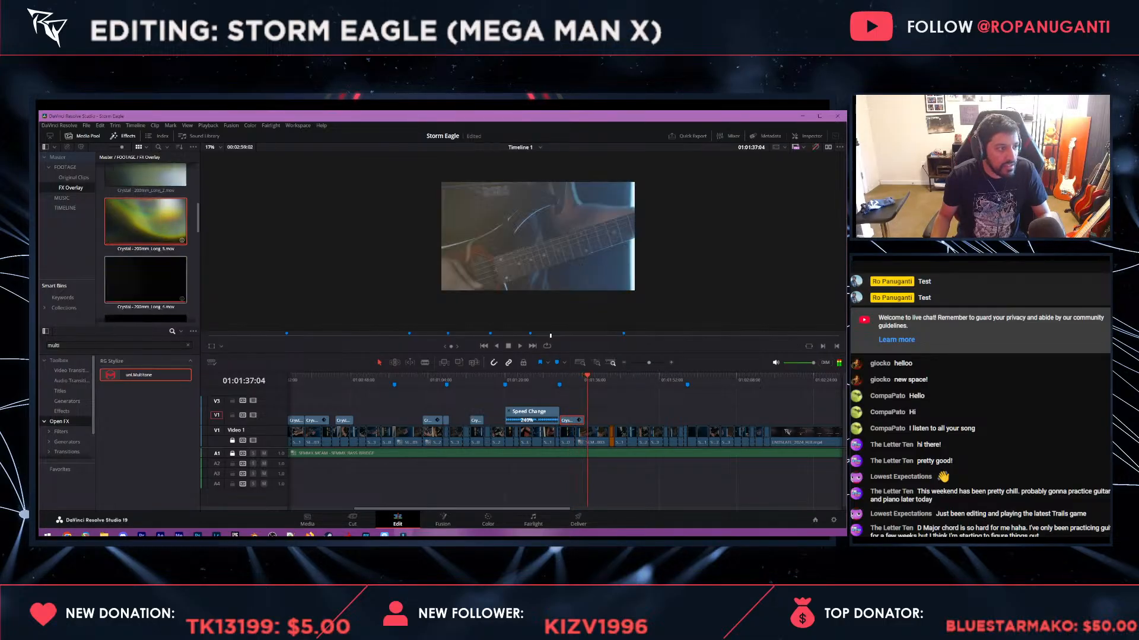
scroll(143, 290, "down", 2)
left_click_drag(141, 222, 594, 419)
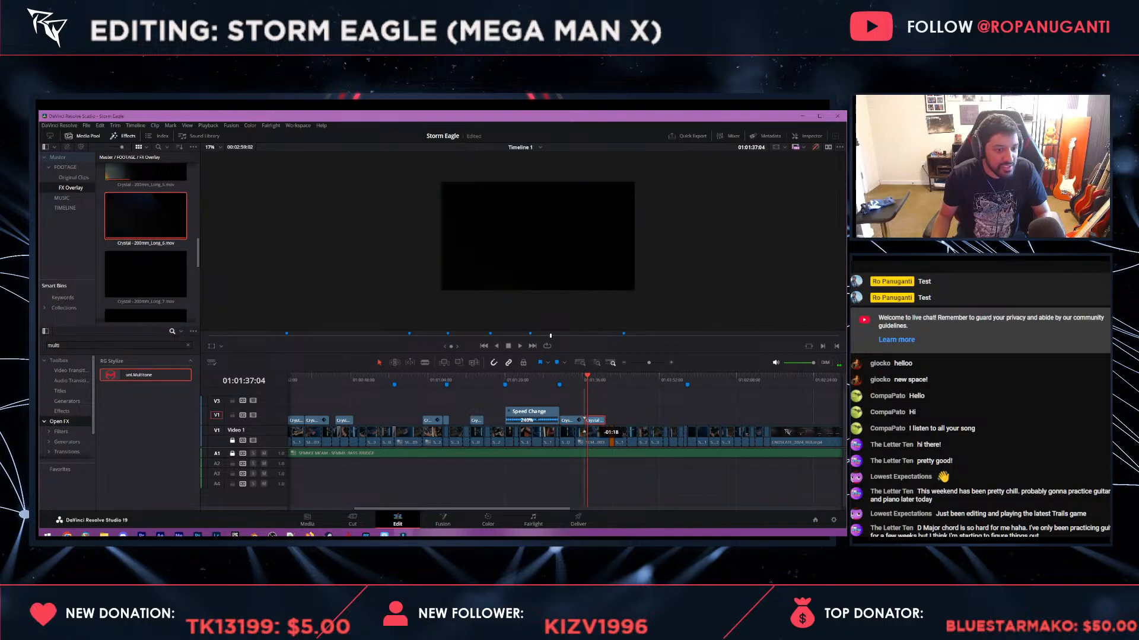
key("alt+v")
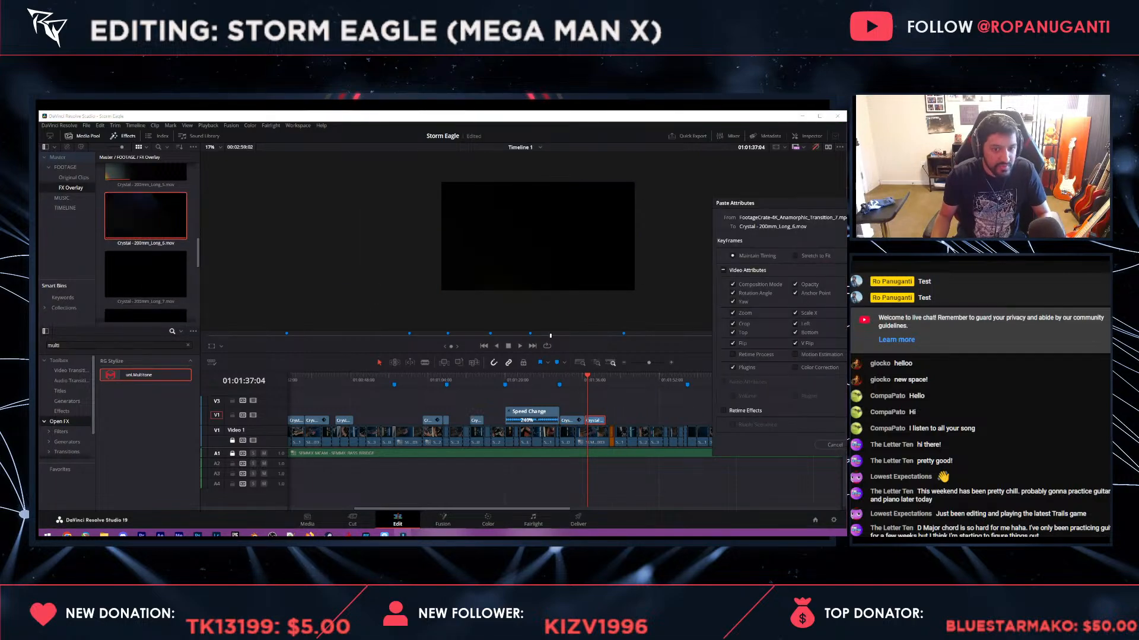
key("Return")
- Play back the join between the Crystal Long_3 and Long_6 overlays up to 01:01:39:04
key("Up")
key("Up")
key("Down")
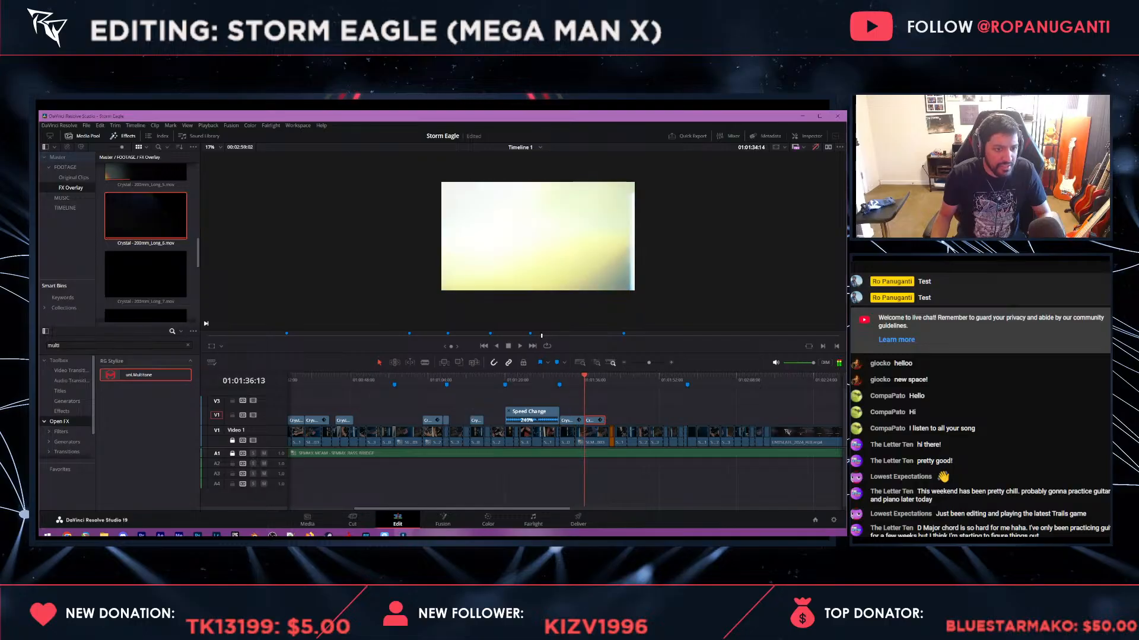
key("ctrl+equal")
key("ctrl+equal")
key("shift+Left")
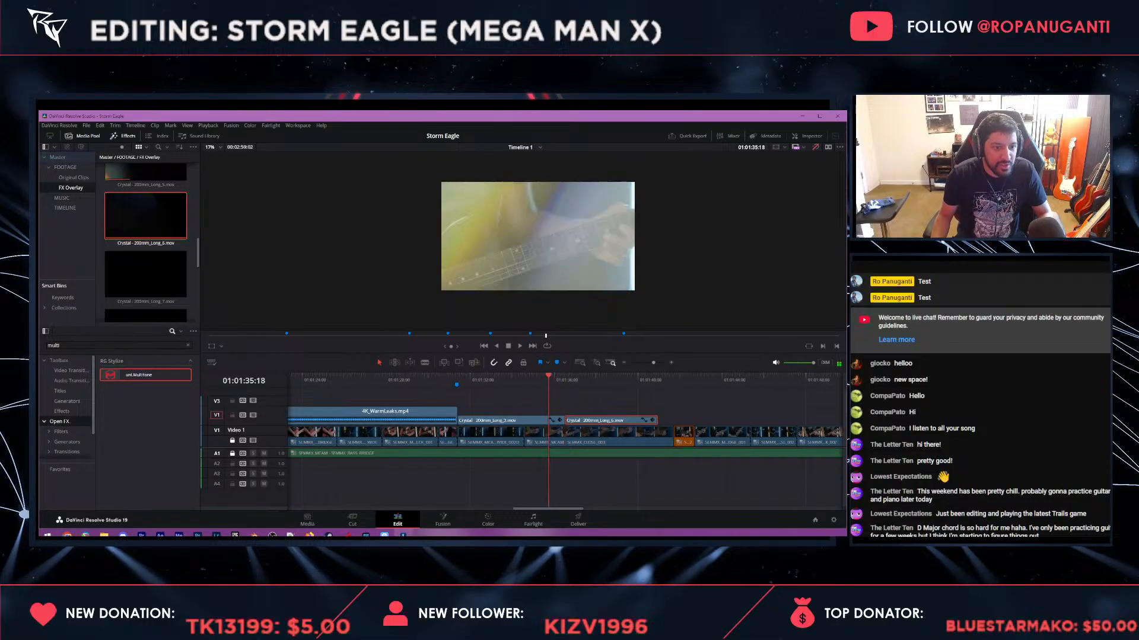
key("space")
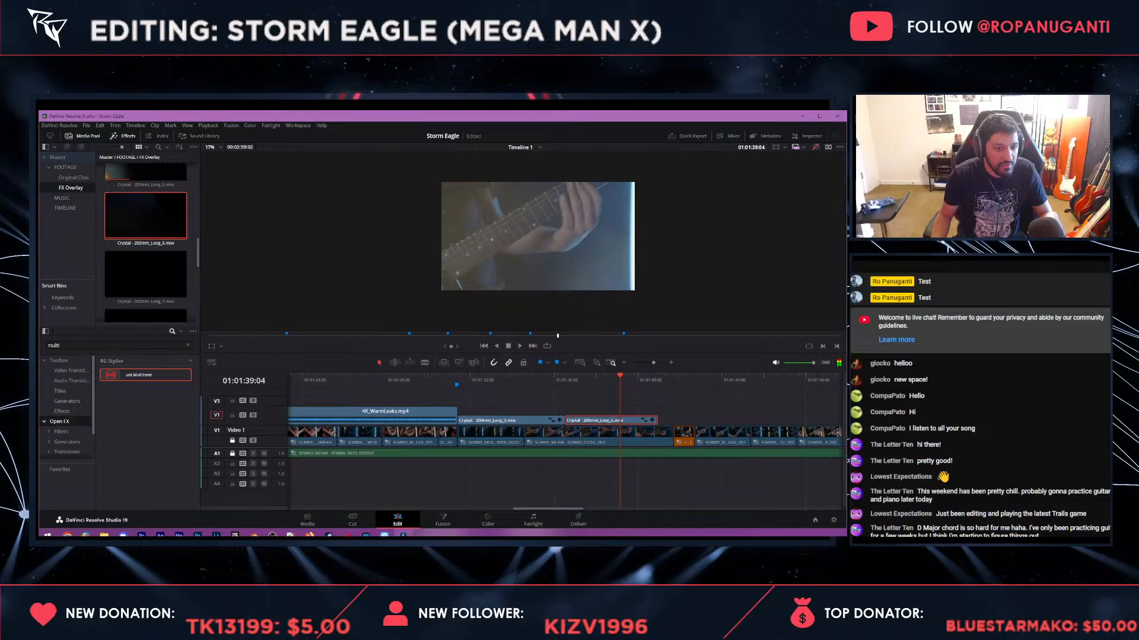
key("space")
- Unlock the V1 track and split the close-up multicam clip beneath the Long_6 overlay at 01:01:39:00
key("shift+Left")
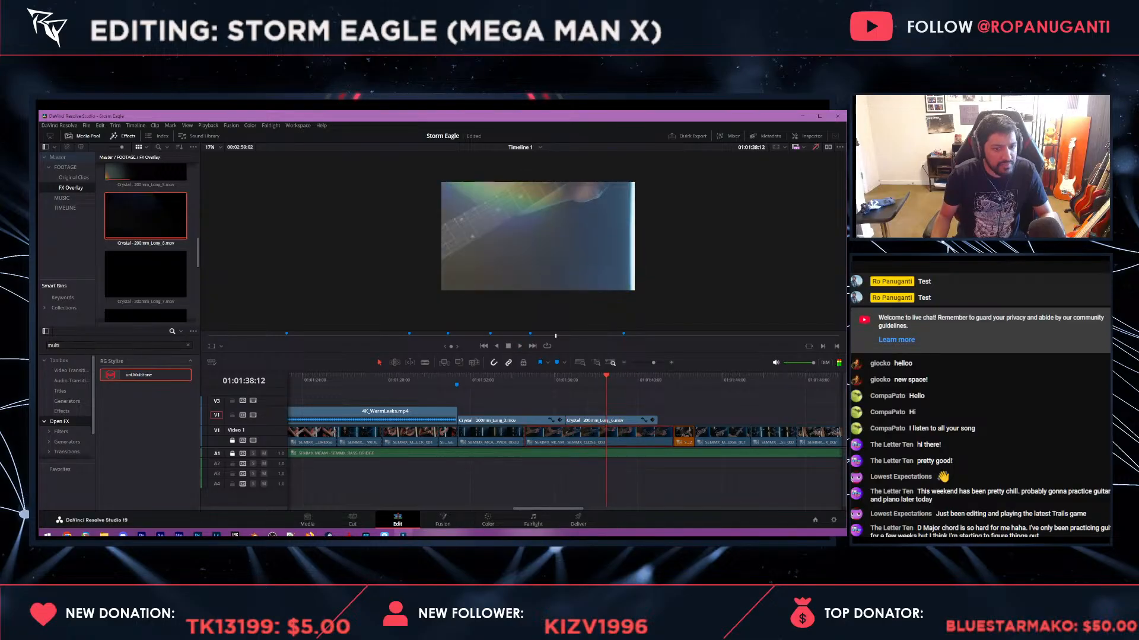
left_click(232, 441)
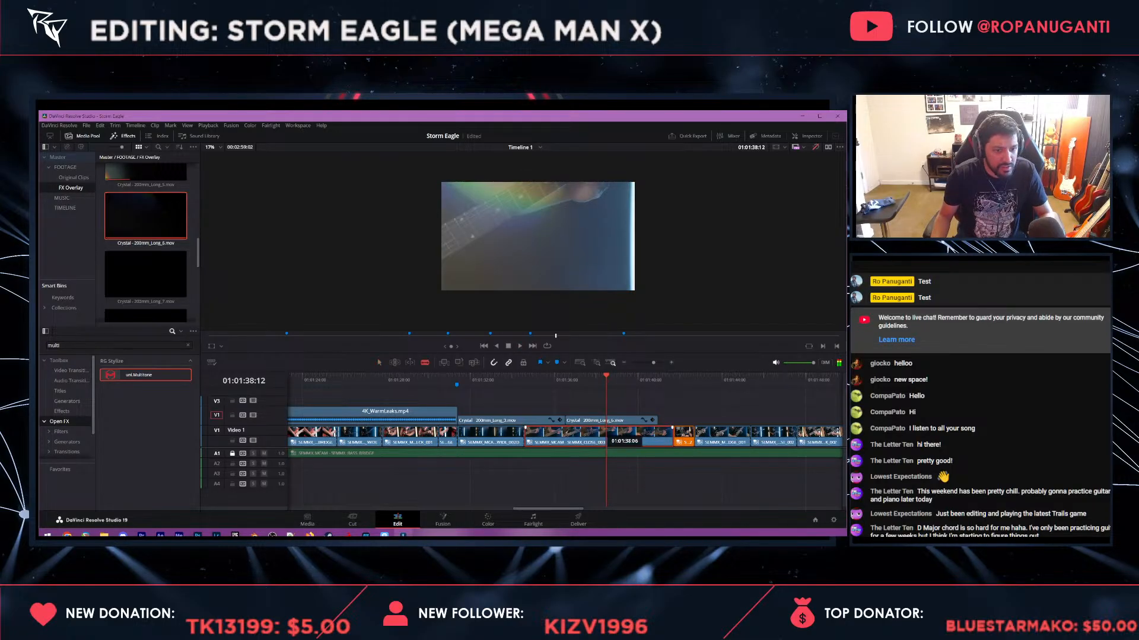
key("b")
left_click(575, 380)
key("space")
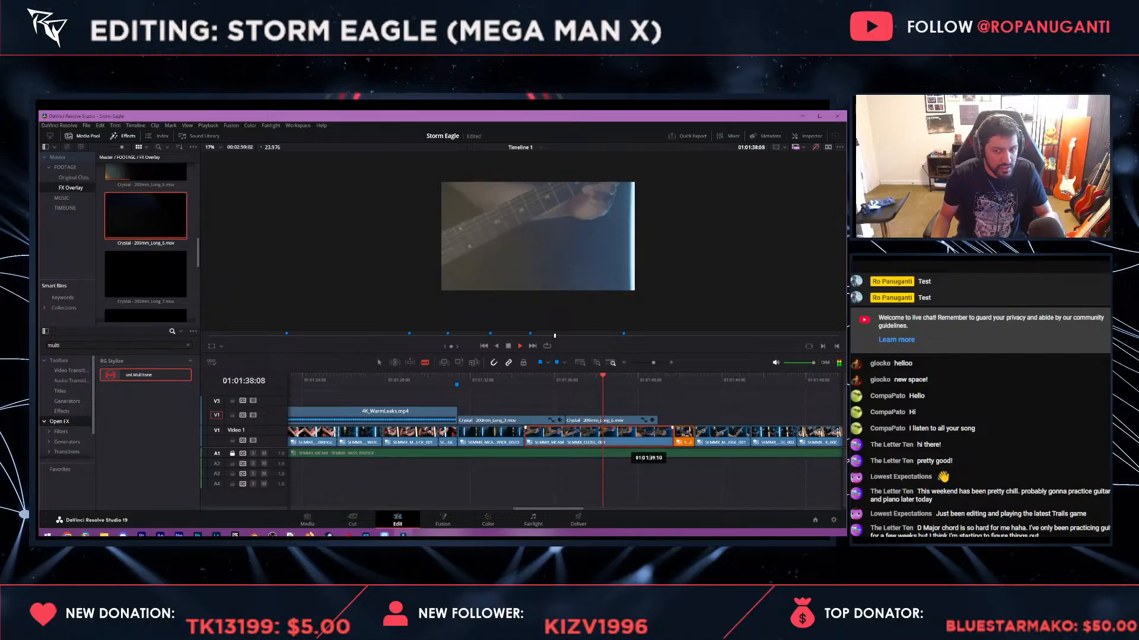
key("space")
left_click(618, 435)
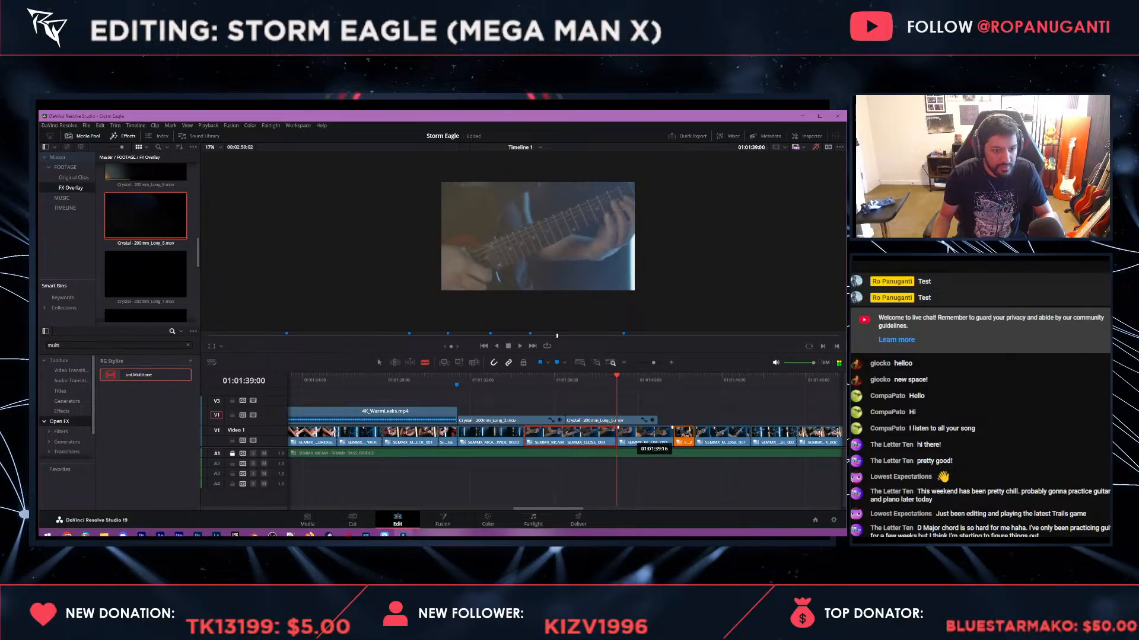
- Try the multicam angle SEMMX_NECK_001 on the V1 segment after the cut at 01:01:39:00
key("a")
left_click(631, 437)
left_click(634, 379)
right_click(651, 438)
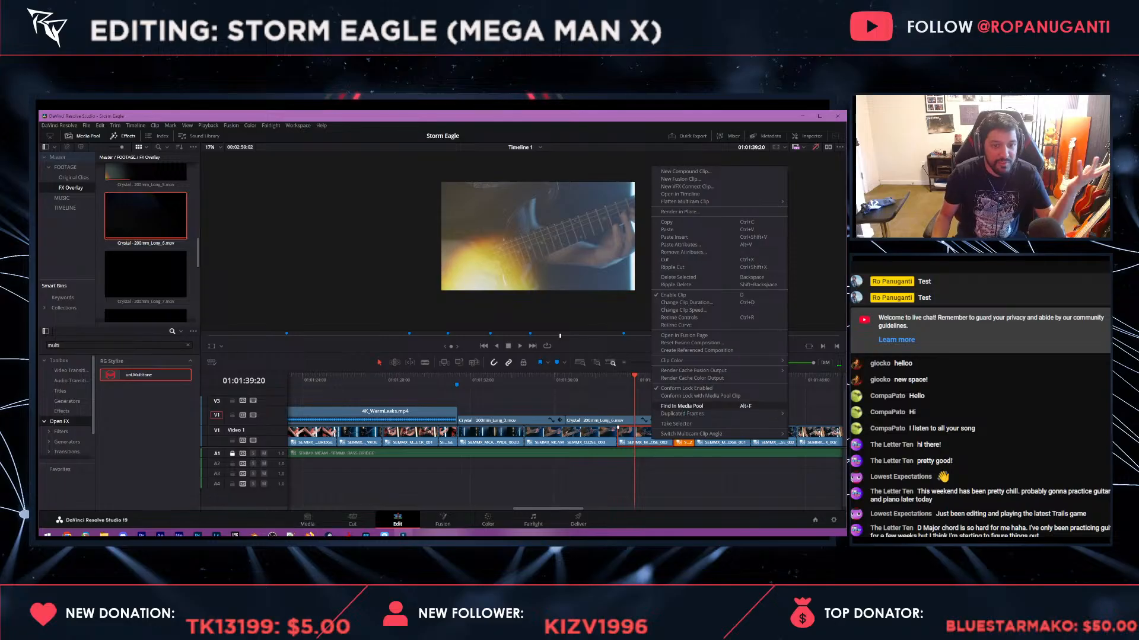
mouse_move(691, 433)
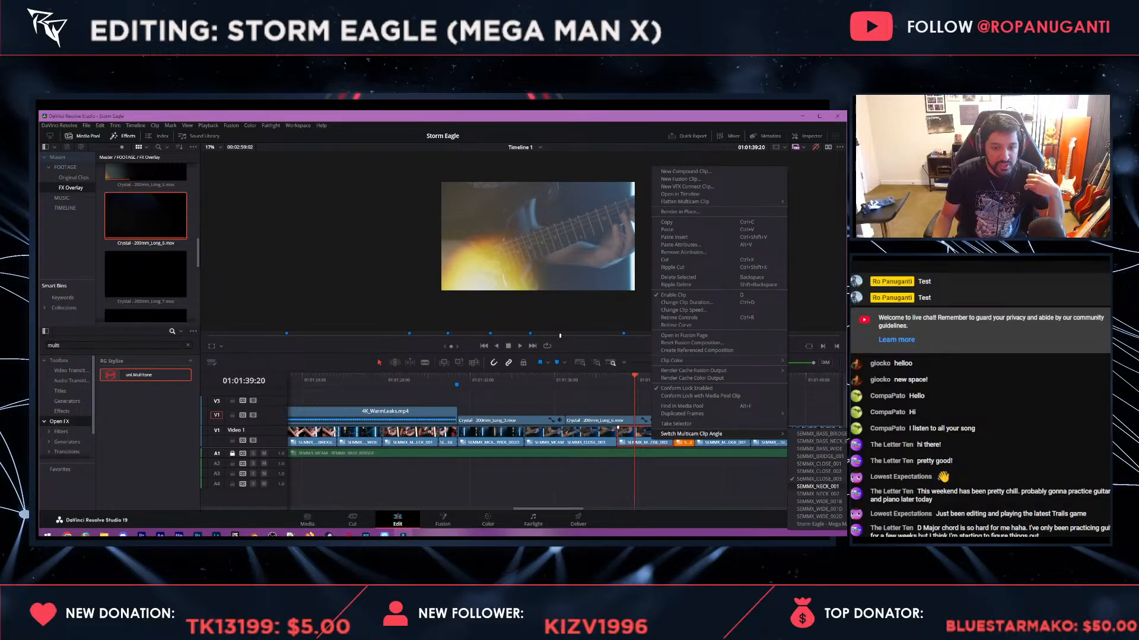
left_click(818, 486)
- Try the multicam angle SEMMX_NECK_002 on the same V1 segment and review its playback
right_click(643, 442)
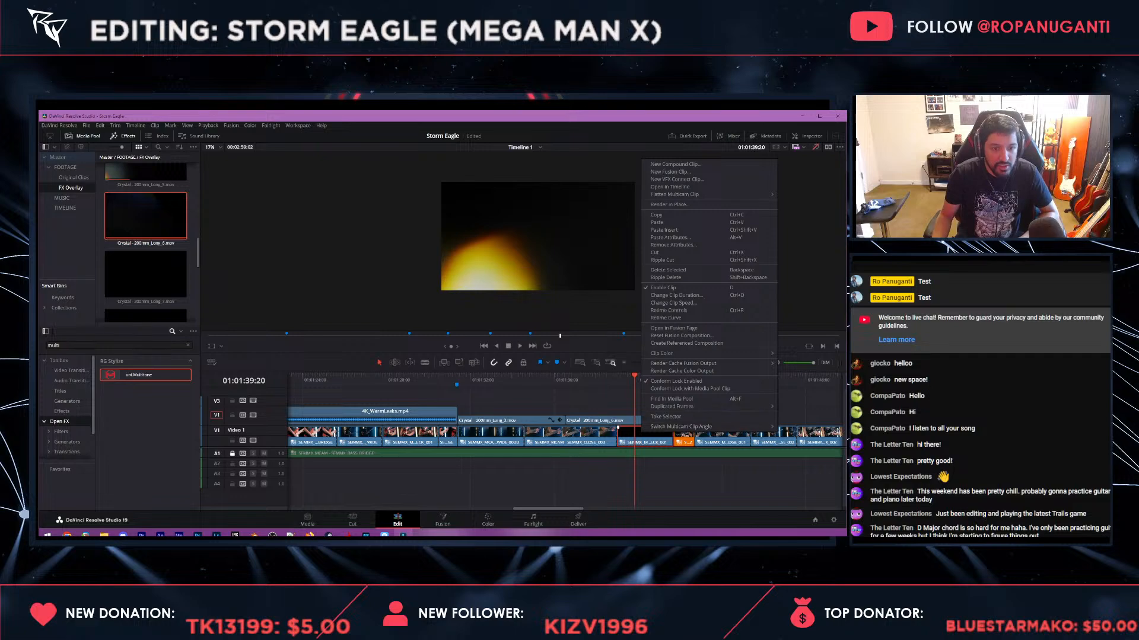
mouse_move(690, 427)
left_click(813, 487)
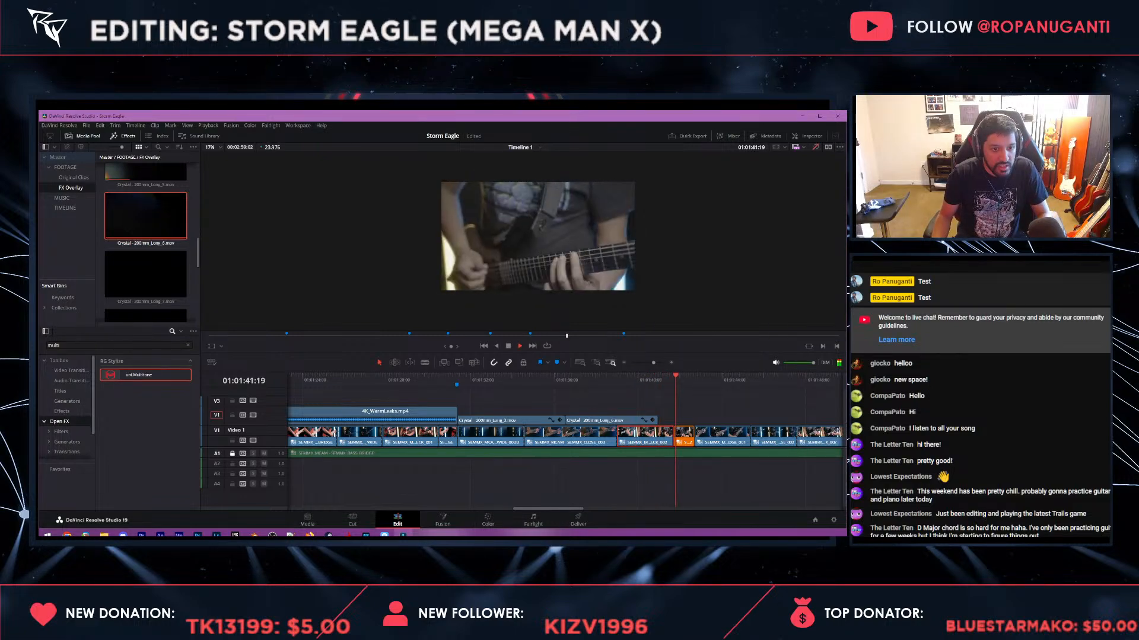
left_click(666, 380)
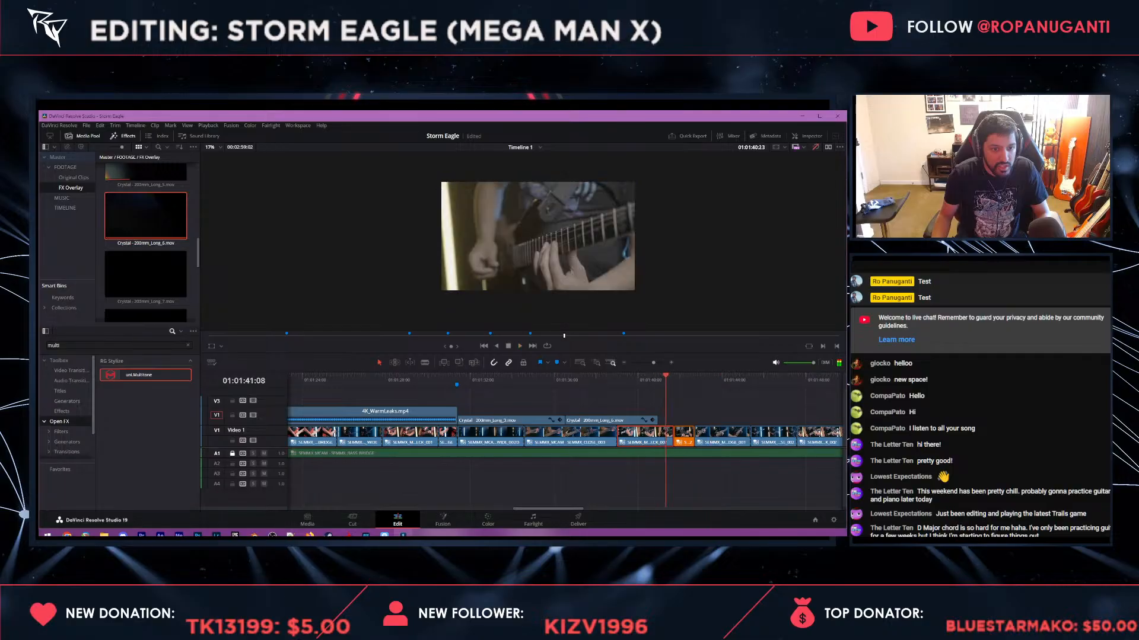
- Switch the V1 segment's multicam angle to SEMMX_WIDE_001B and play through to 01:01:44:12
left_click(629, 380)
right_click(636, 439)
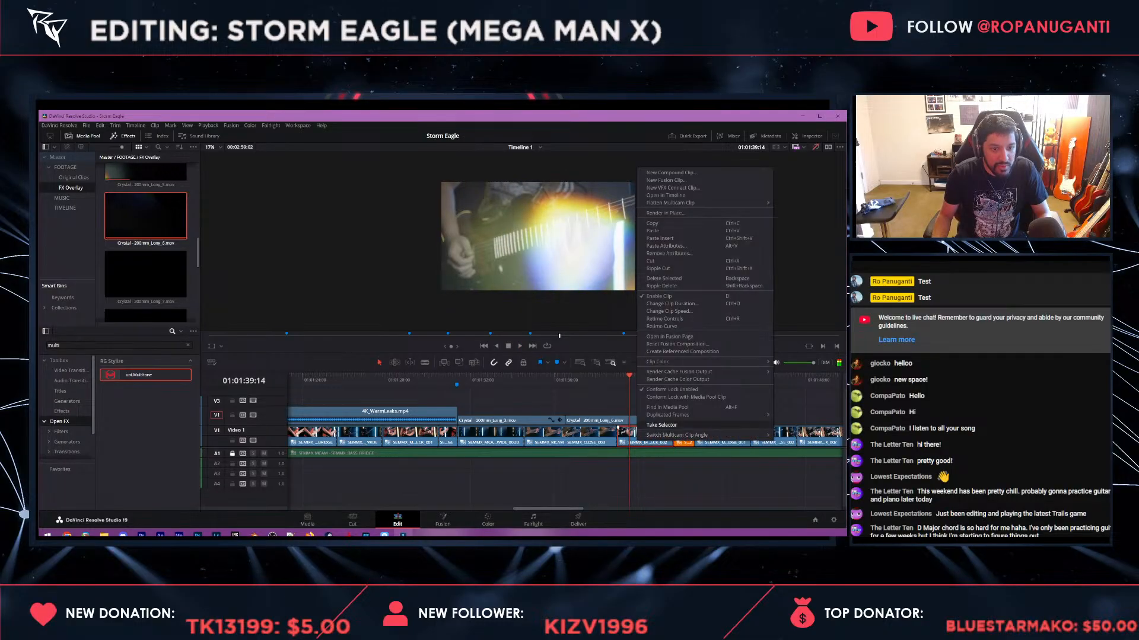
mouse_move(676, 435)
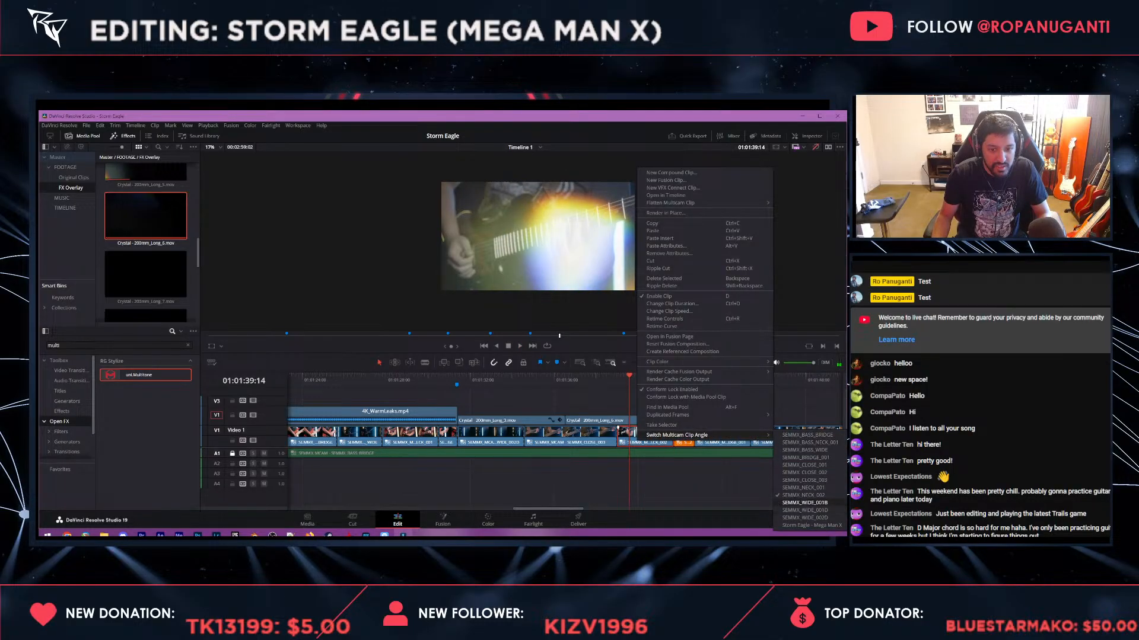
left_click(805, 502)
key("space")
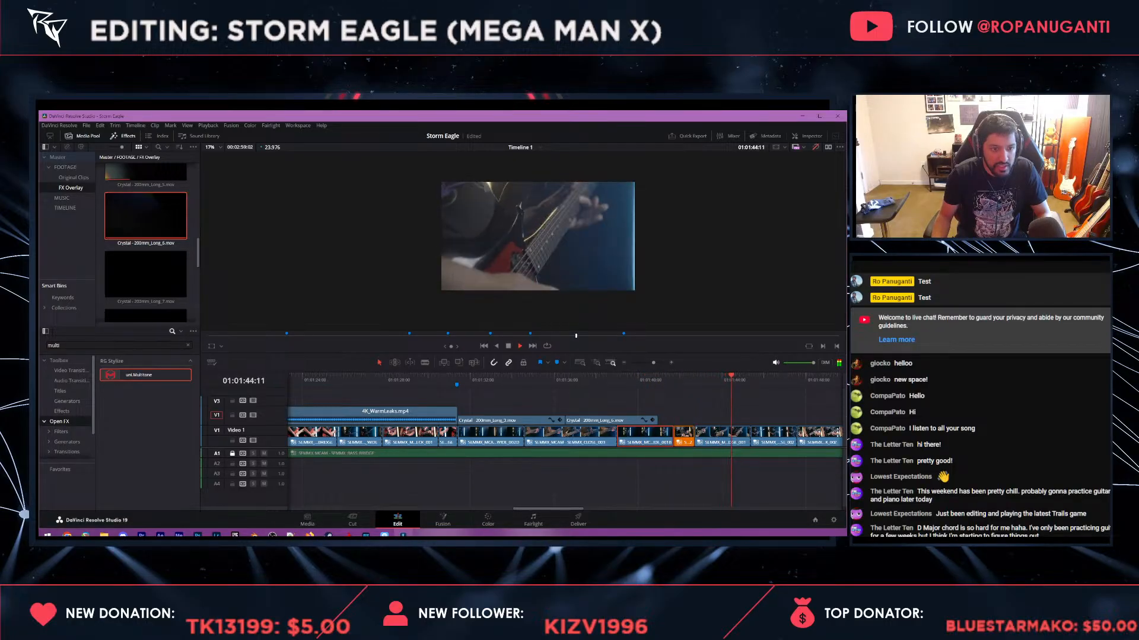
key("space")
- Duplicate the two Crystal overlays on V2 directly after the originals from 01:01:40:23, clear the selection and save the project
left_click_drag(680, 395, 512, 420)
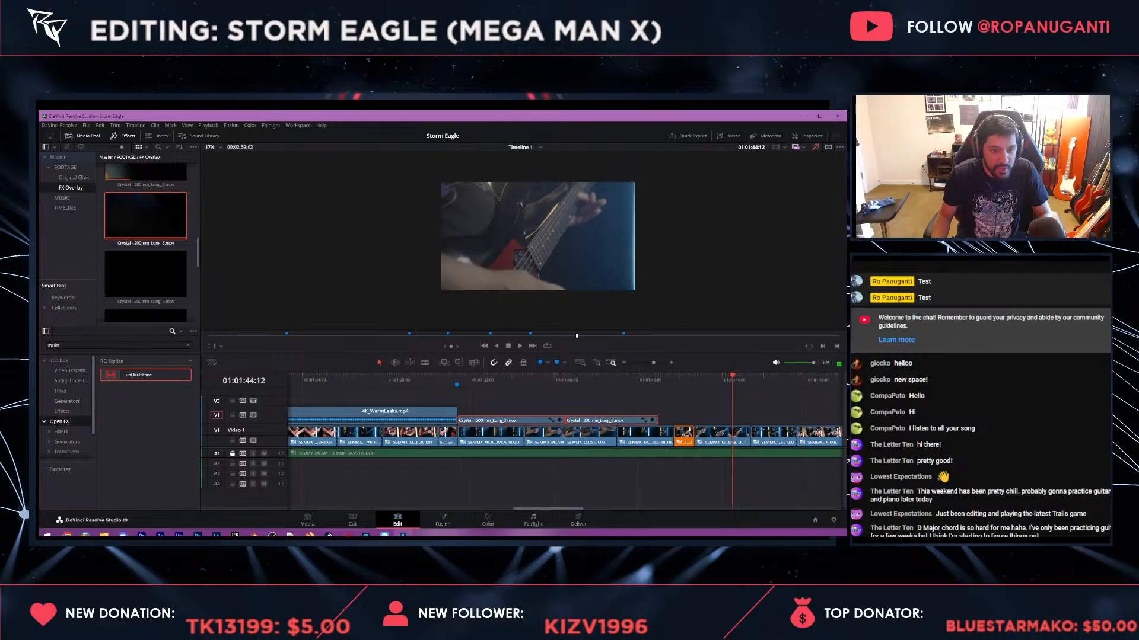
key("shift+Right")
key("shift+Right")
key("shift+Right")
key("shift+Right")
key("shift+Right")
key("shift+Right")
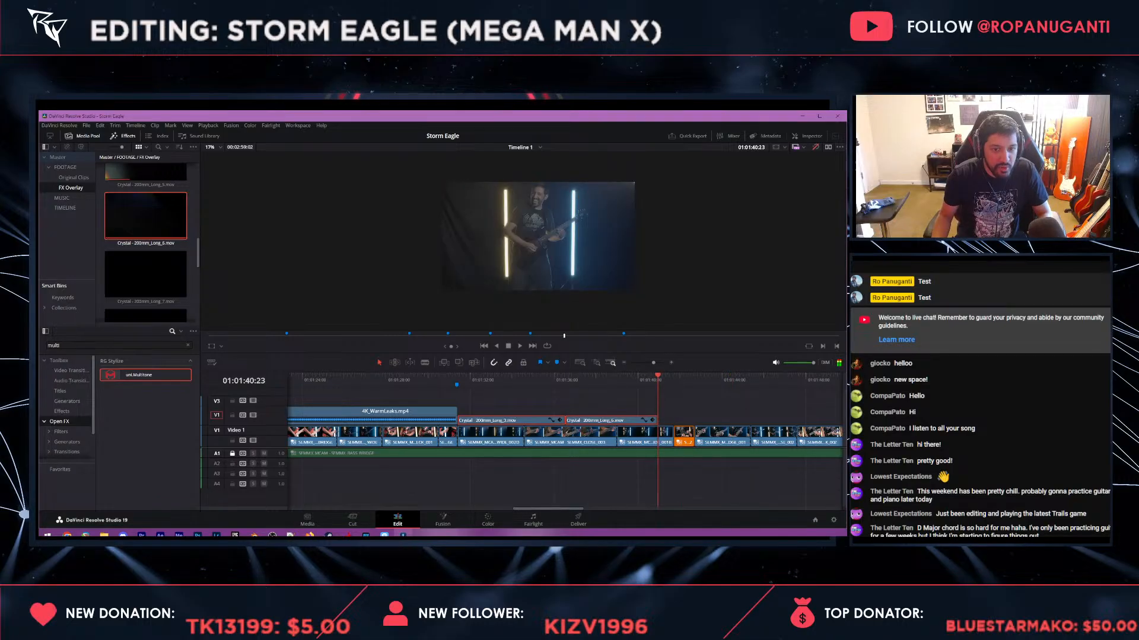
scroll(565, 438, "down", 4)
key("ctrl+shift+a")
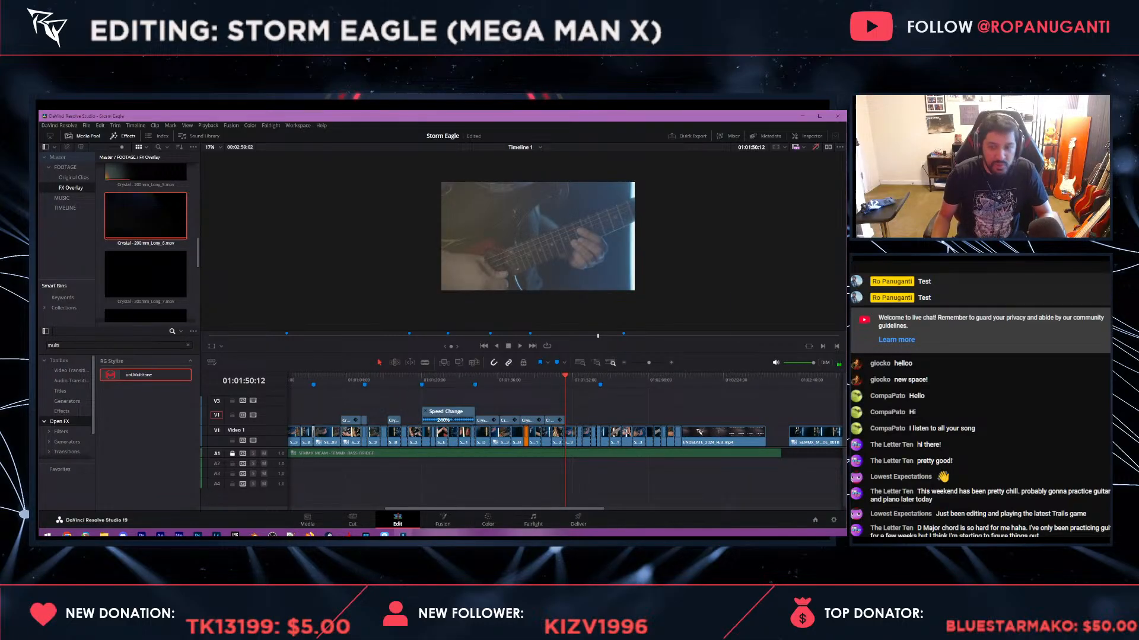
key("ctrl+s")
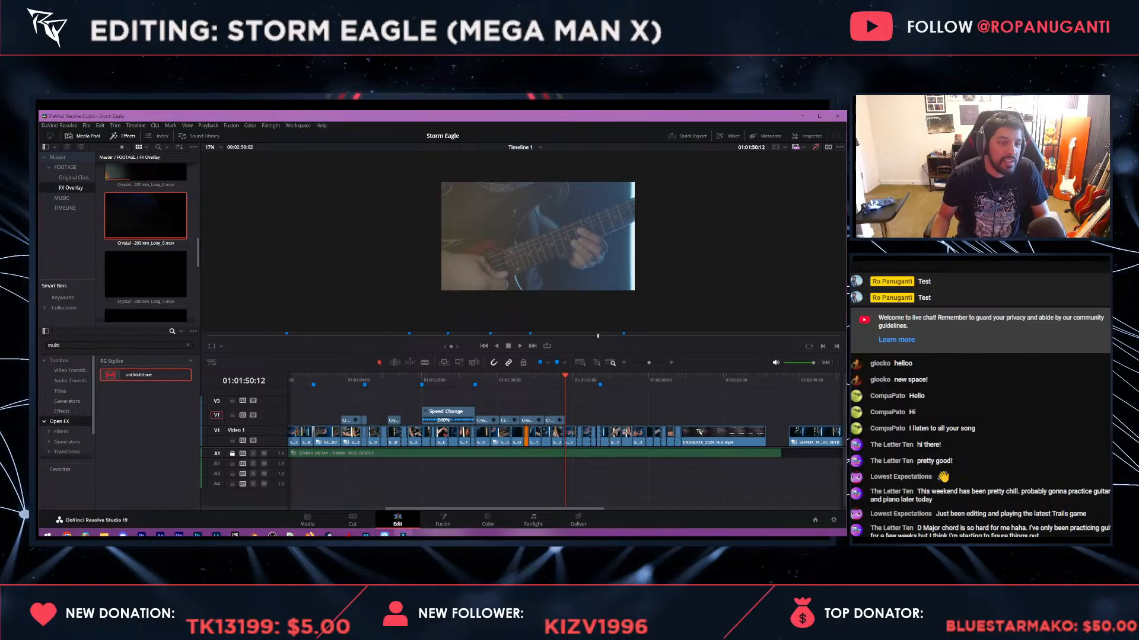
- Review the duplicated Crystal overlays, park the playhead at 01:01:46:13 and increase the heights of tracks V1 and V2
left_click_drag(528, 380, 551, 380)
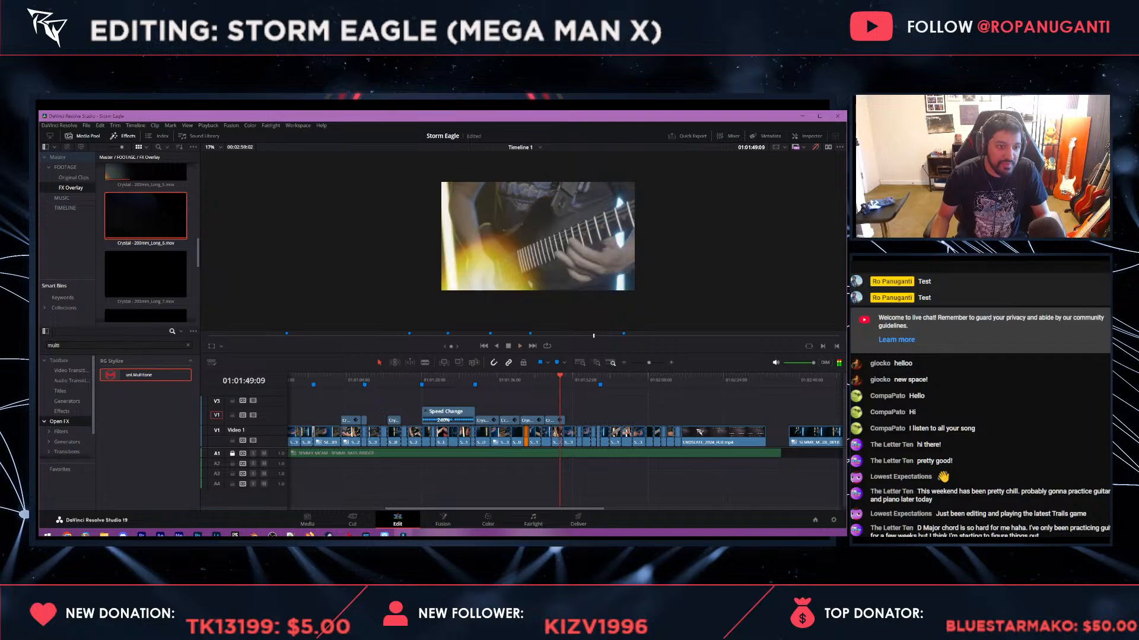
scroll(564, 427, "up", 4)
left_click(489, 379)
key("space")
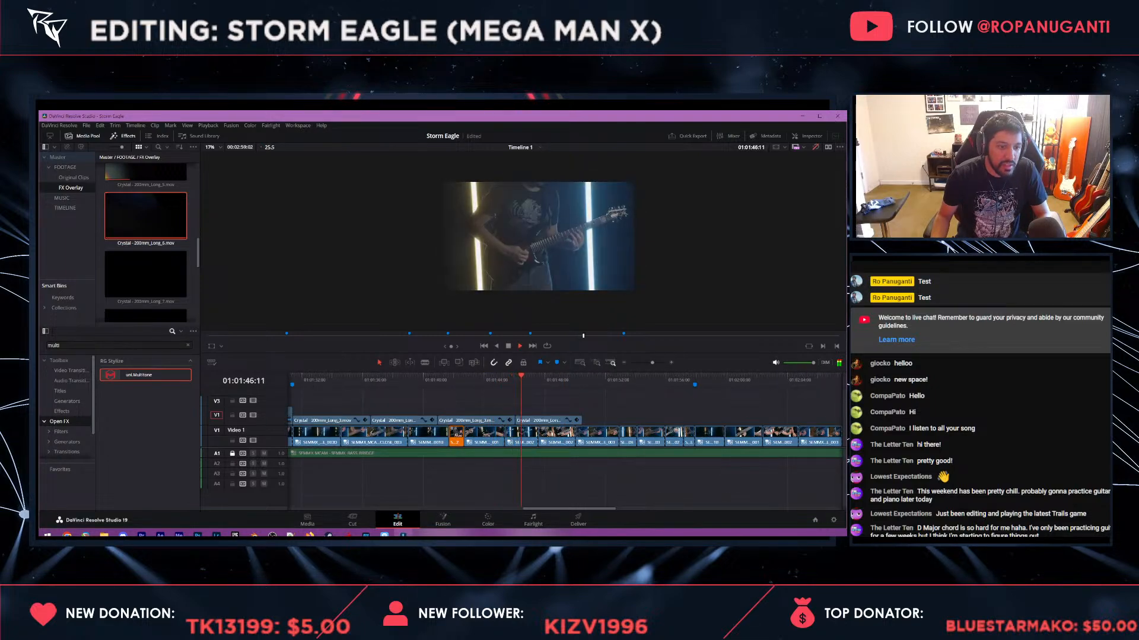
key("space")
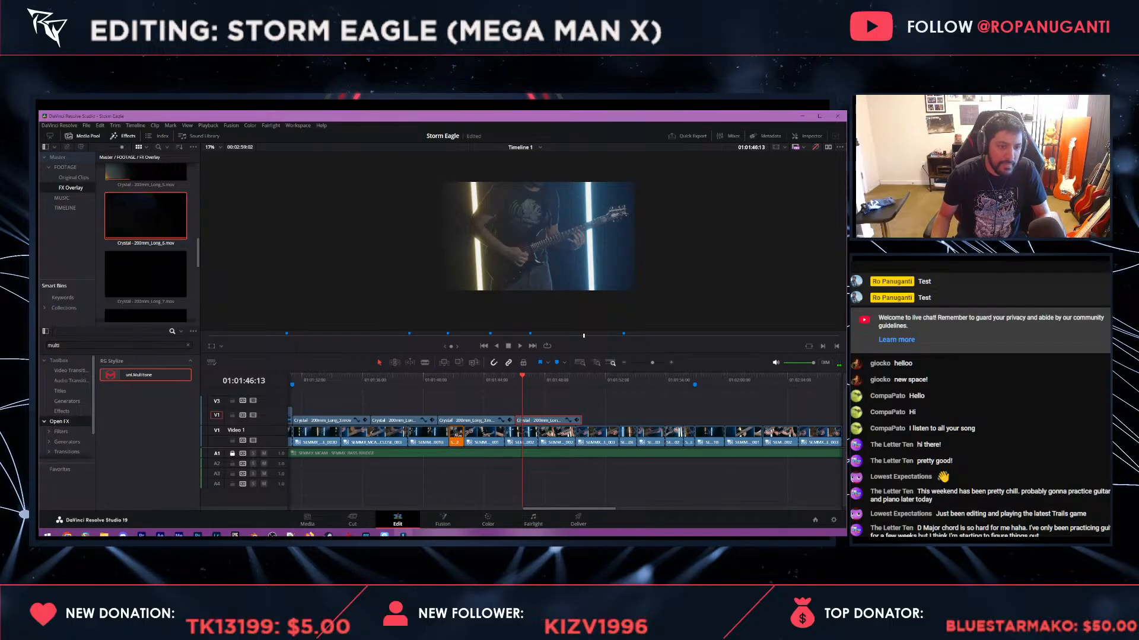
key("ctrl+equal")
key("ctrl+equal")
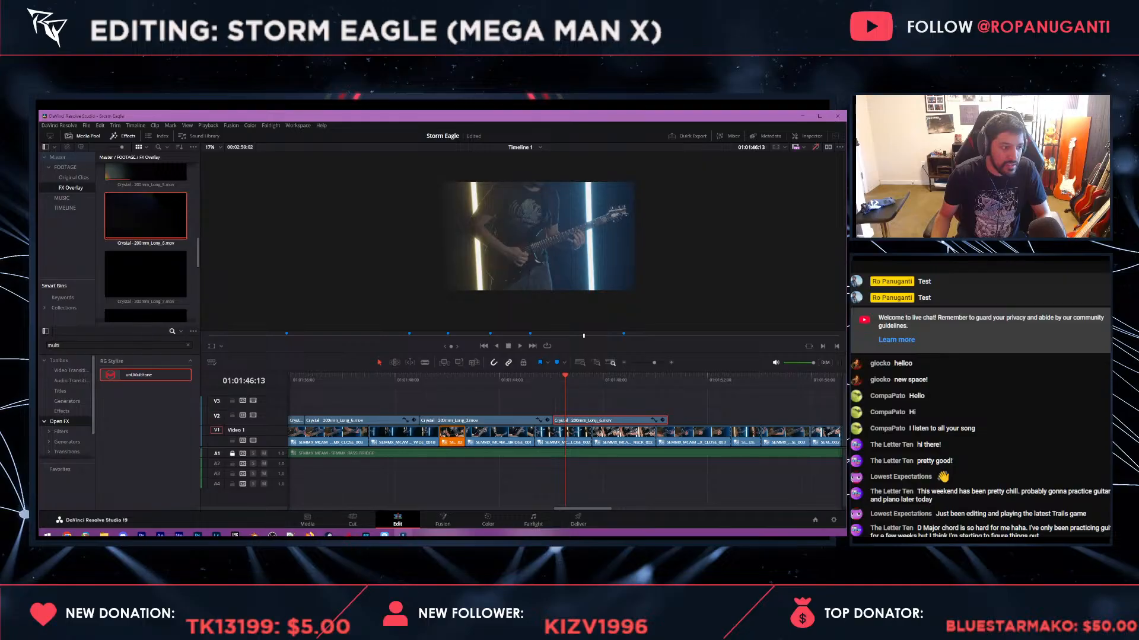
mouse_move(245, 426)
left_mouse_down()
mouse_move(244, 436)
mouse_move(244, 407)
mouse_move(244, 416)
left_mouse_up()
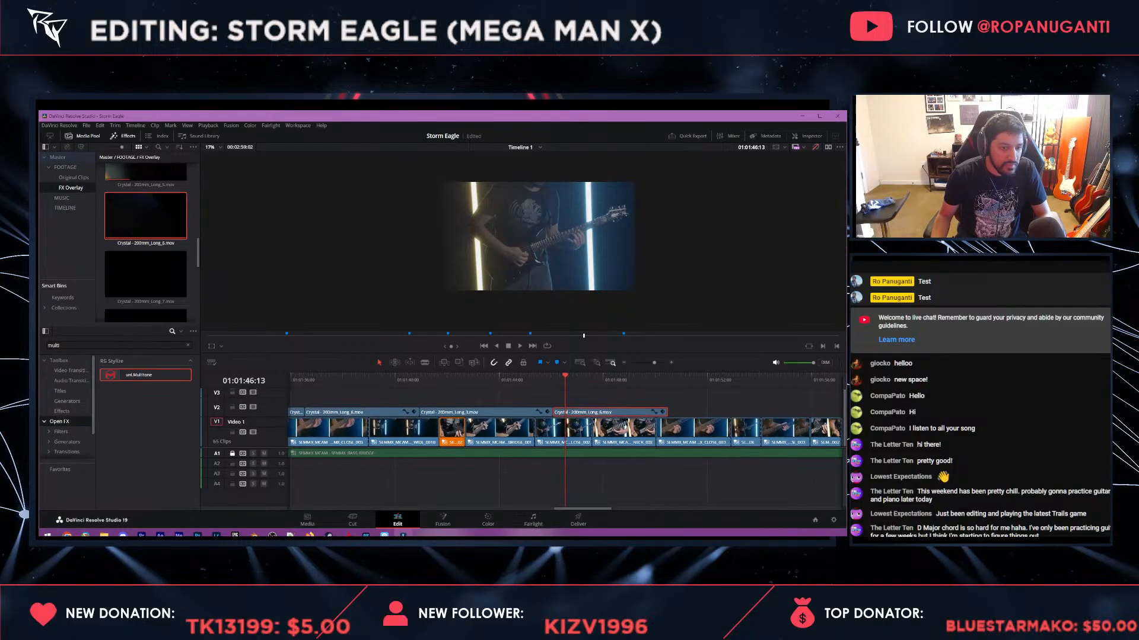
key("ctrl+equal")
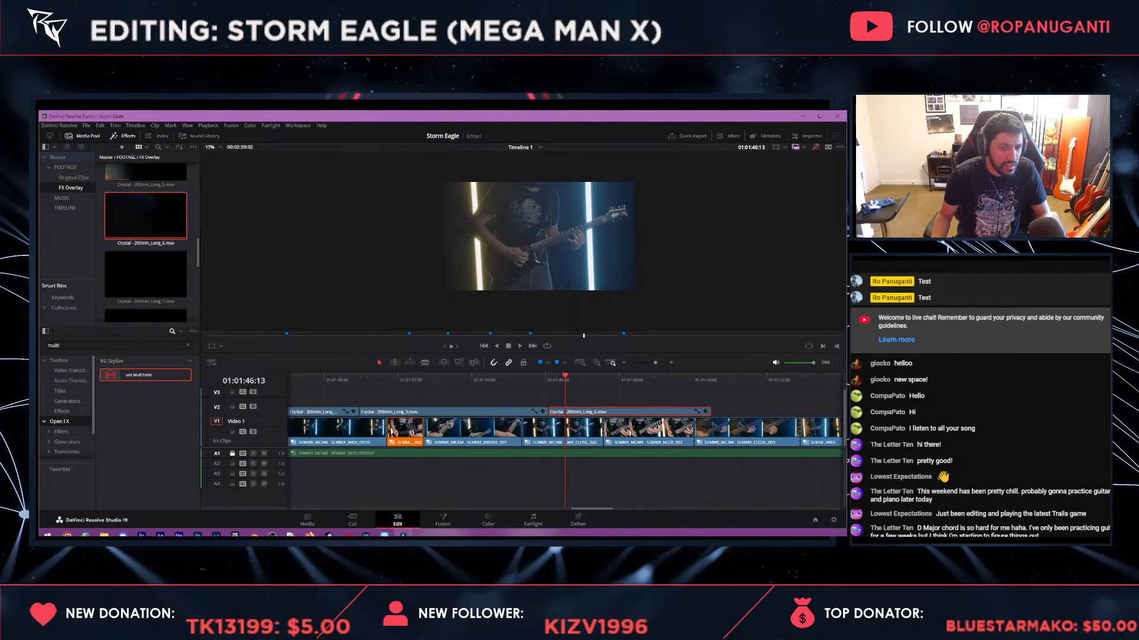
left_click_drag(252, 398, 252, 385)
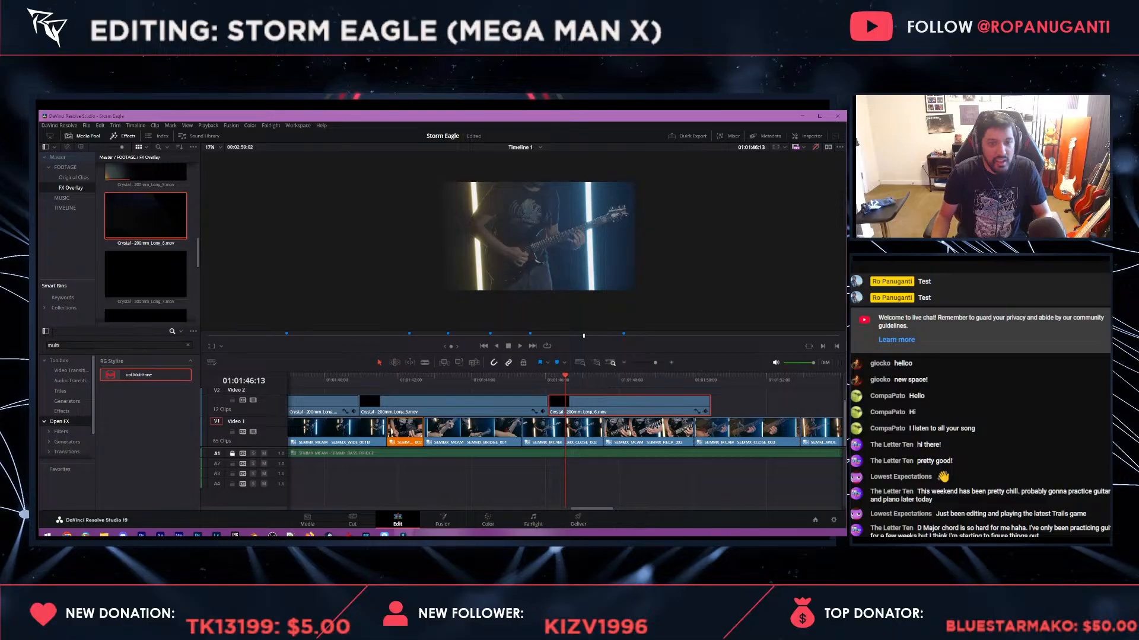
- Trim the last Crystal overlay on V2 back to the V1 cut beneath it and move the playhead to 01:01:57:15
left_click_drag(709, 405, 629, 380)
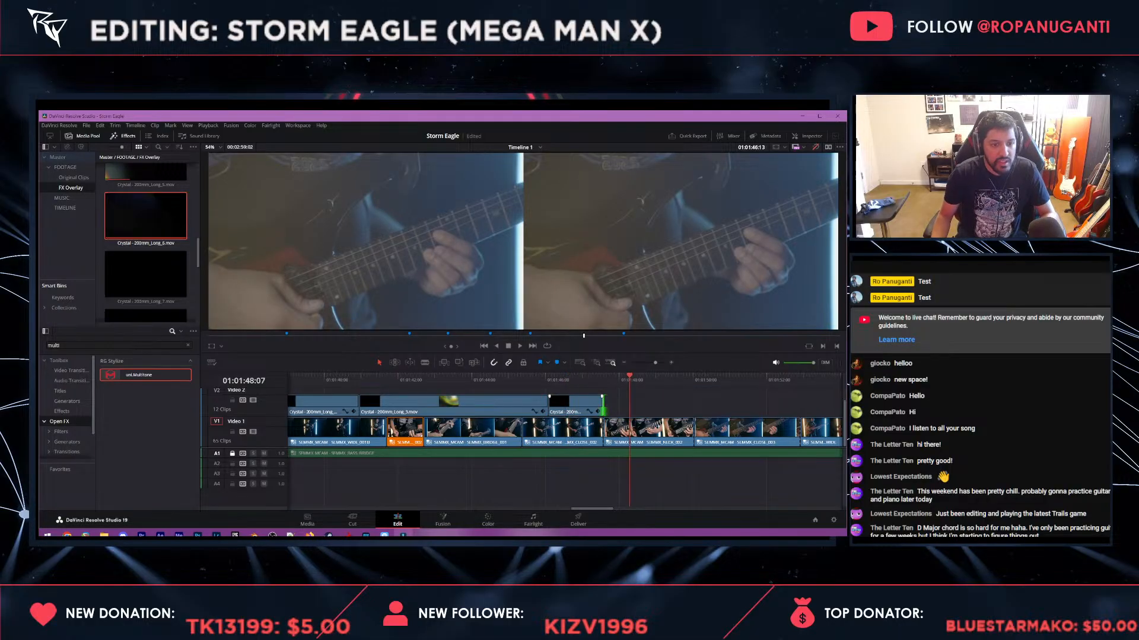
key("ctrl+minus")
key("ctrl+minus")
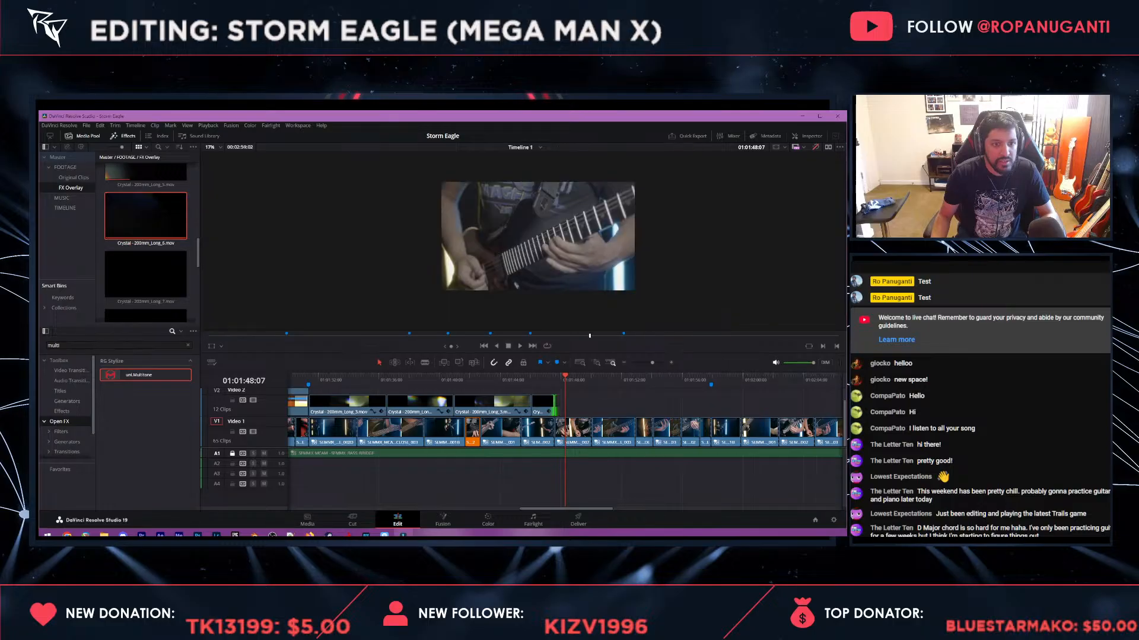
key("ctrl+minus")
left_click_drag(570, 380, 613, 379)
- Clear the effects search and apply uni.Camera Shake Transition to the V1 cut at 01:01:57:15, just before Marker 6
key("ctrl+equal")
key("ctrl+equal")
key("ctrl+equal")
key("ctrl+equal")
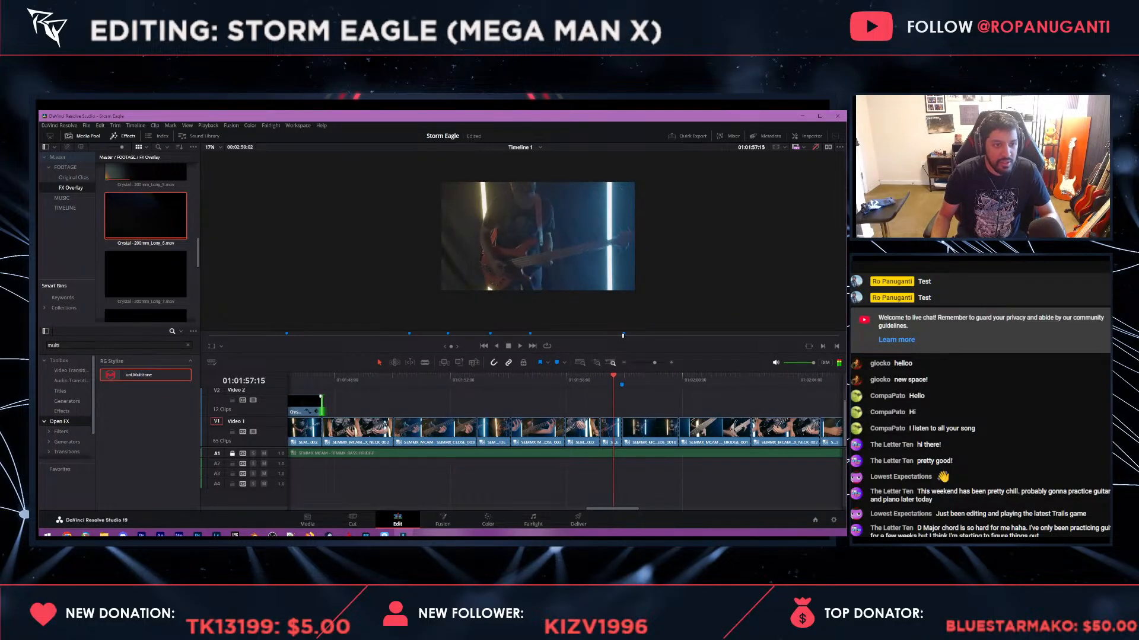
left_click(611, 429)
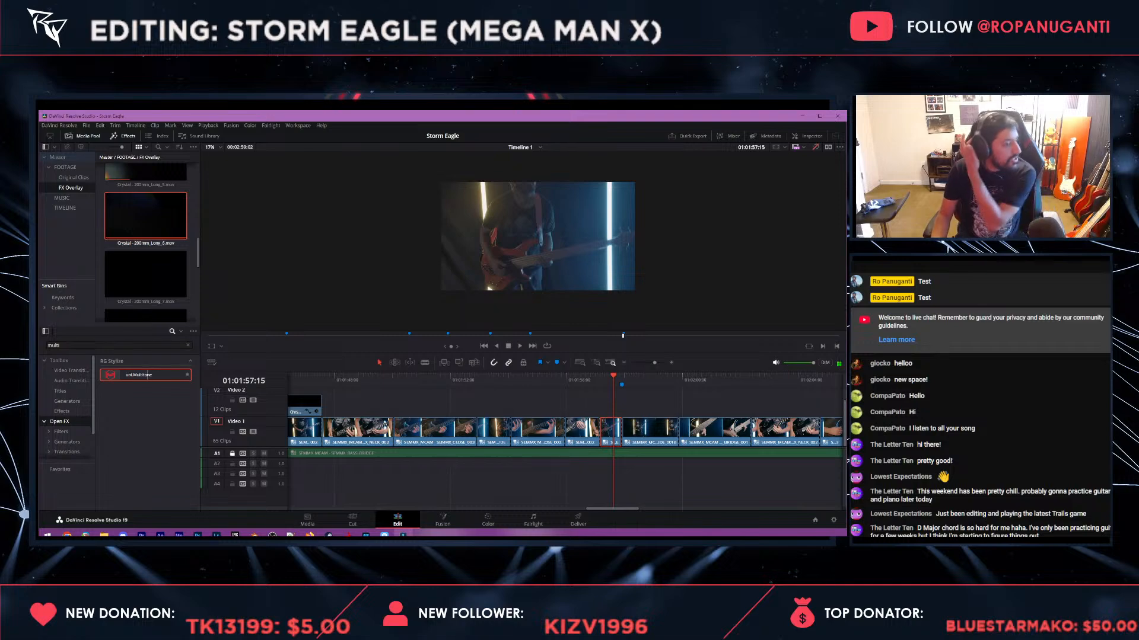
left_click(188, 345)
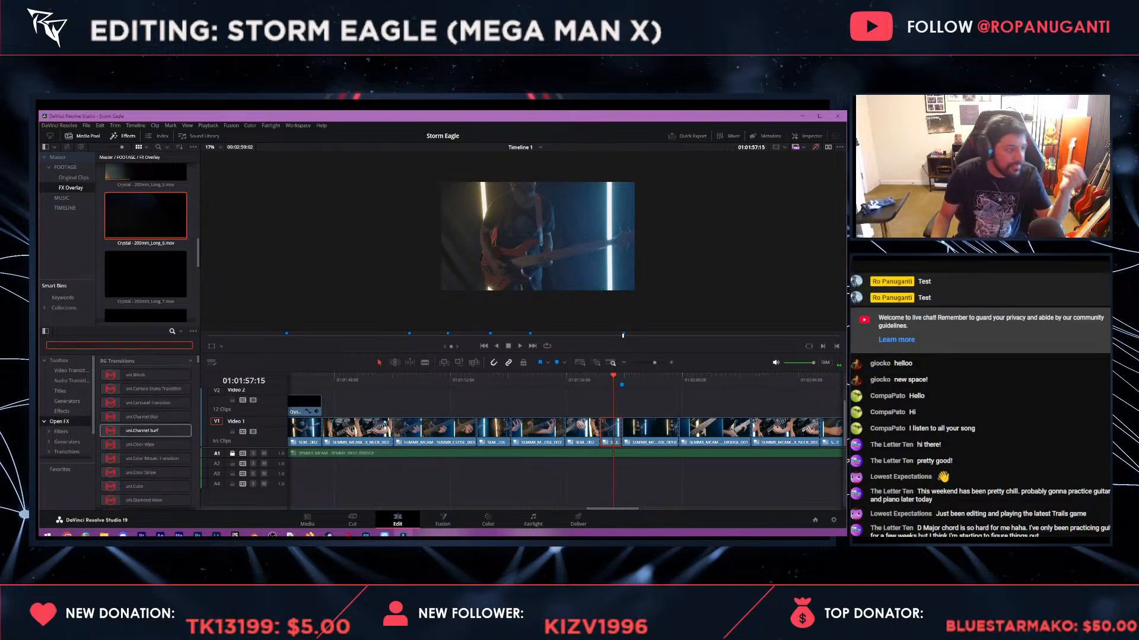
left_click_drag(146, 389, 620, 428)
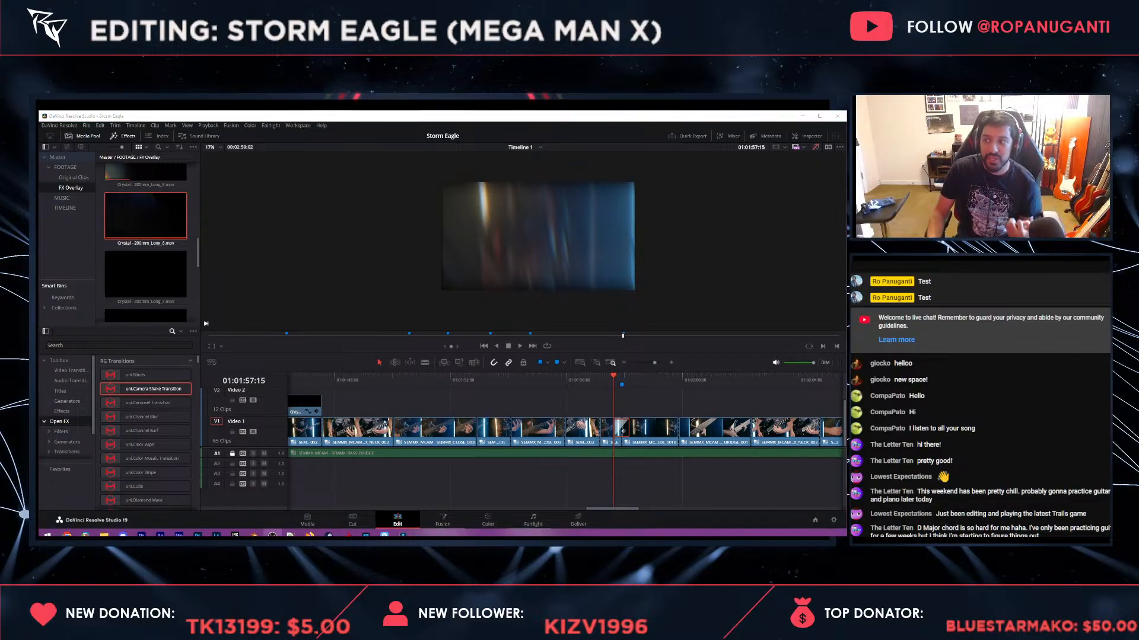
- Move the playhead to Marker 6 at 01:01:57:22 and review playback of the section that follows it
left_click(622, 377)
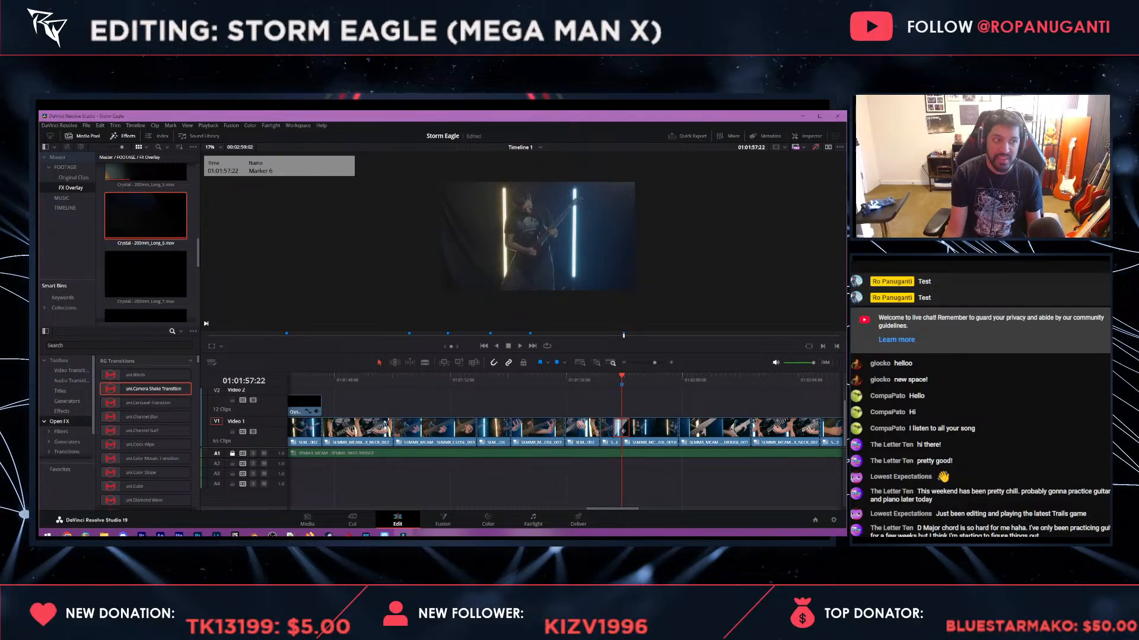
key("ctrl+minus")
key("ctrl+minus")
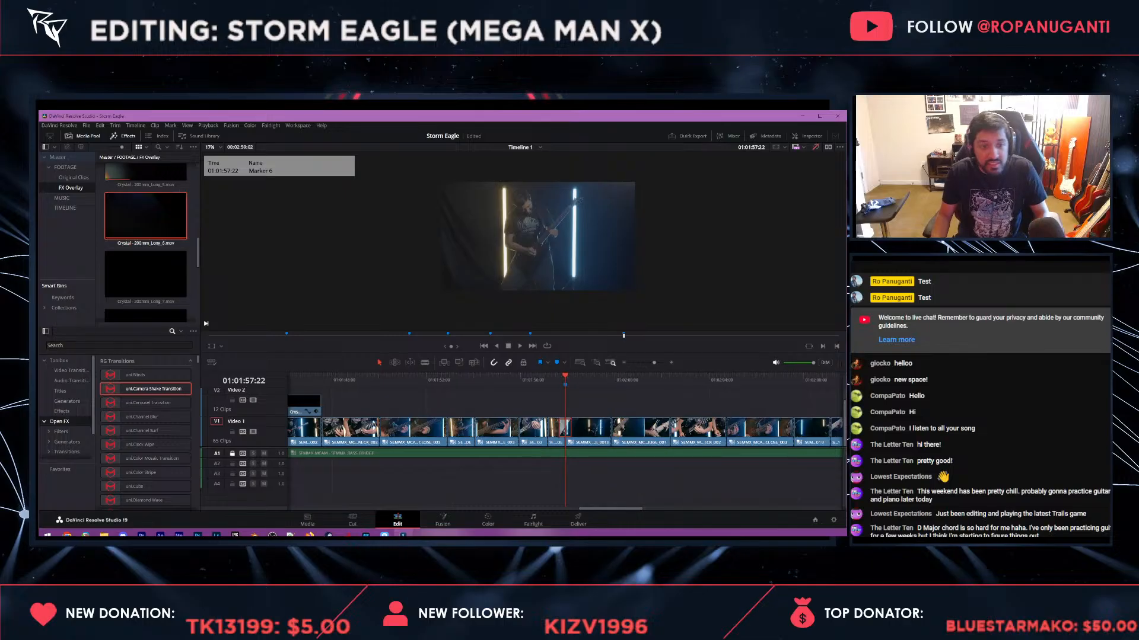
key("ctrl+minus")
key("ctrl+minus")
key("ctrl+minus")
key("ctrl+minus")
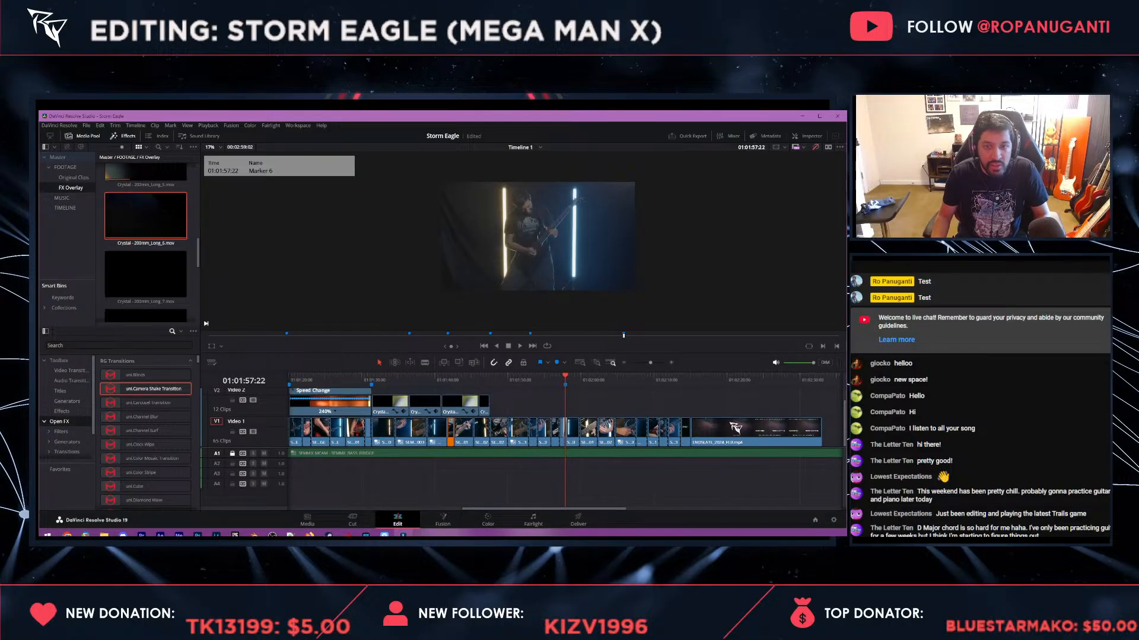
key("space")
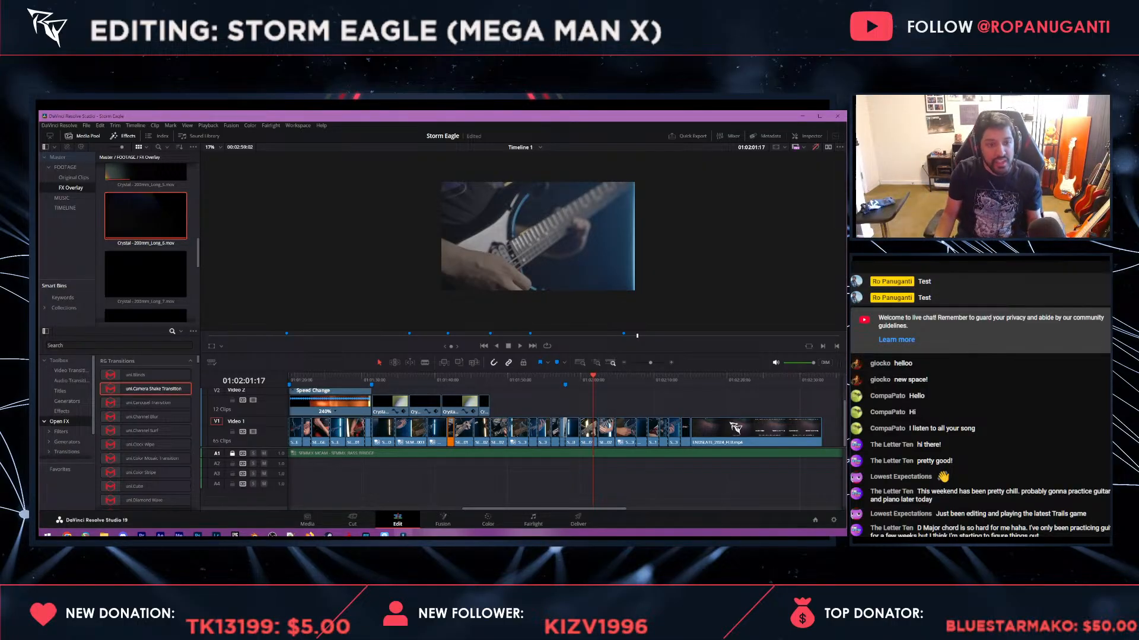
key("space")
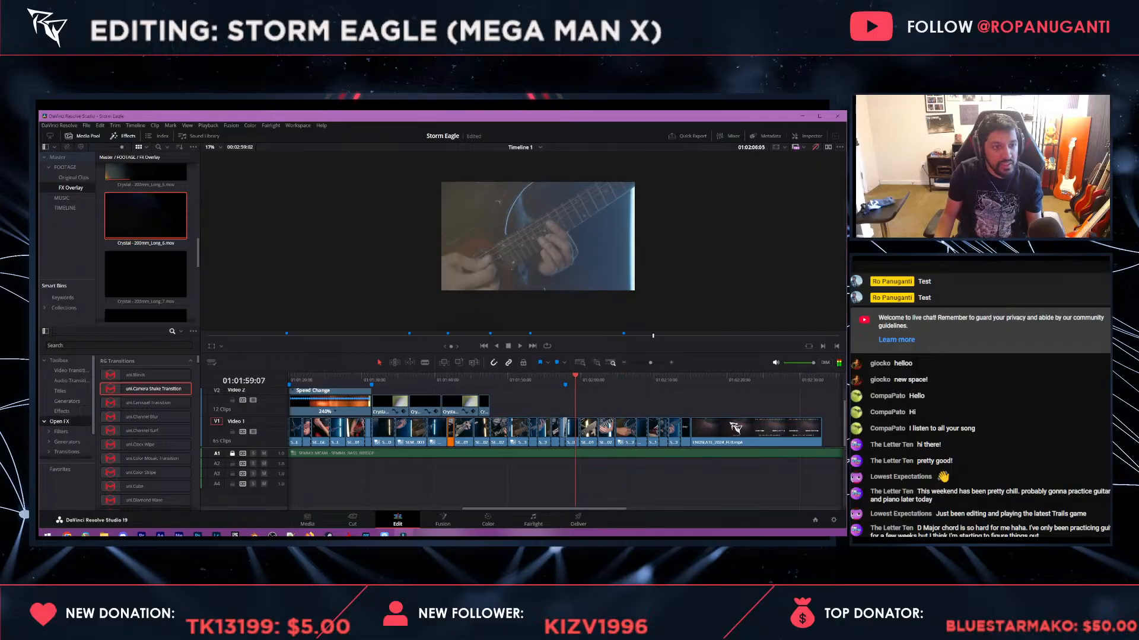
- Paste the 4K_WarmLeaks.mp4 overlay onto V2 at Marker 6, play its beginning and save the project
key("shift+Up")
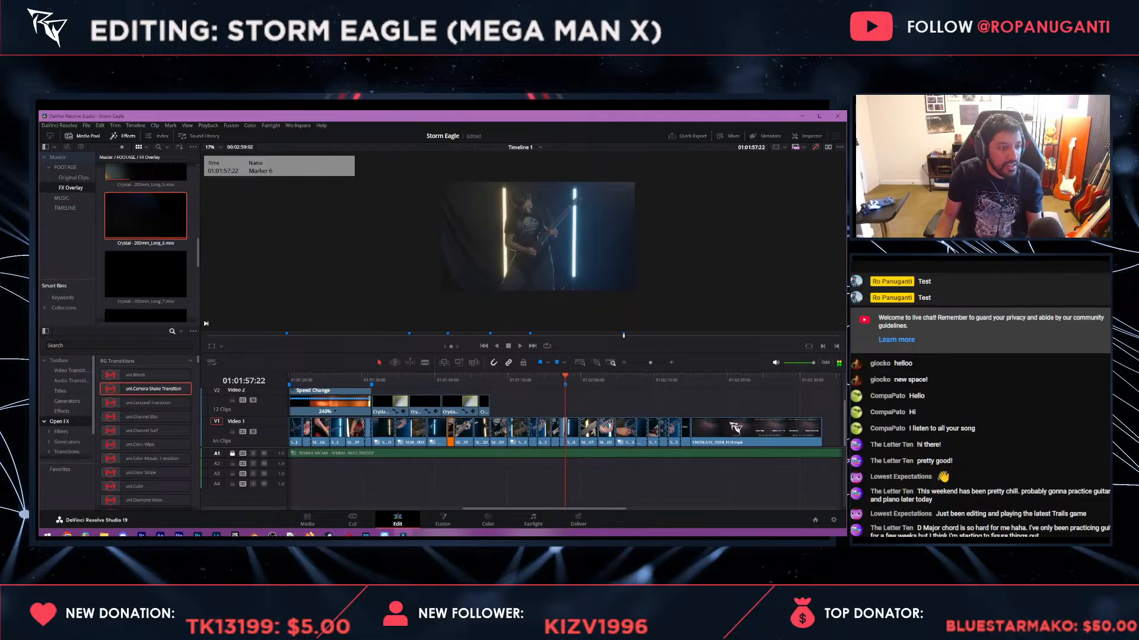
key("ctrl+v")
key("shift+Up")
key("space")
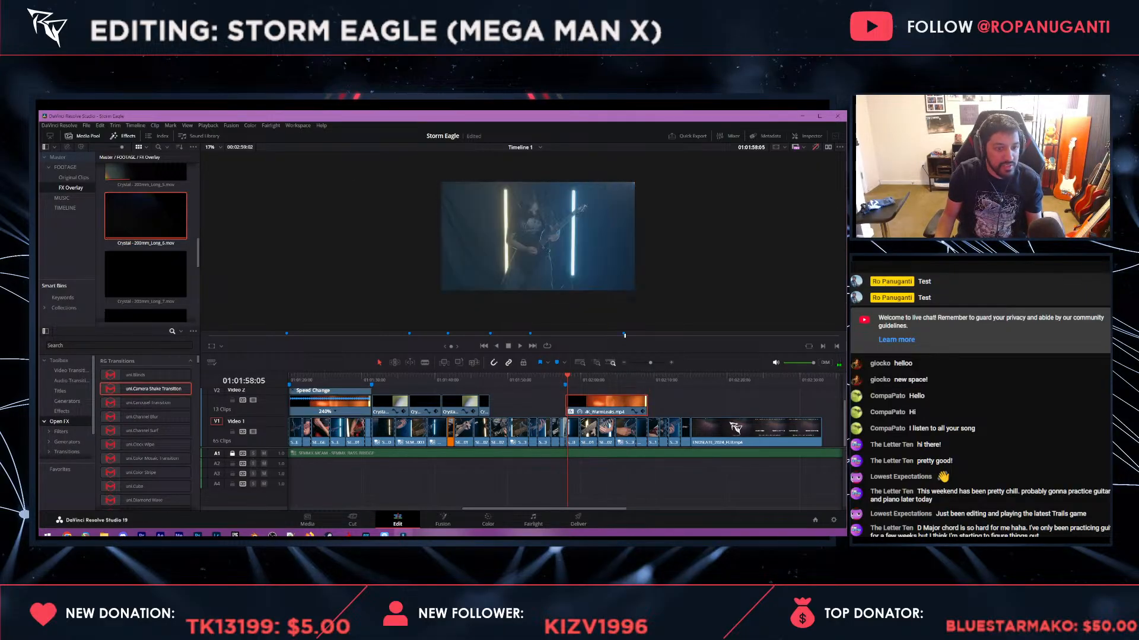
key("ctrl+s")
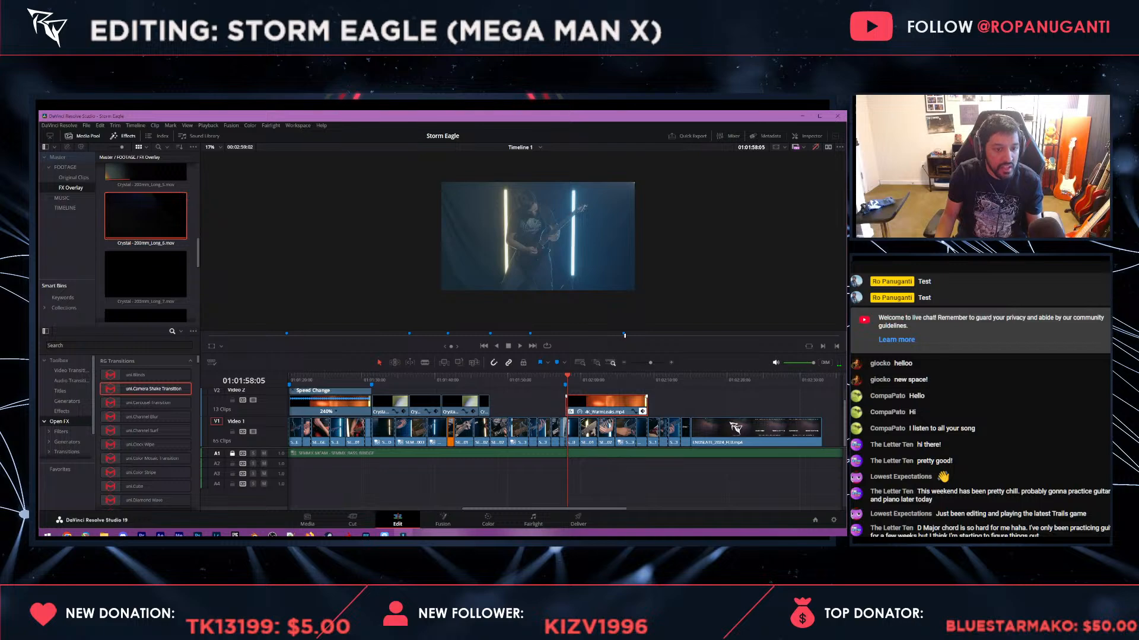
- Adjust the WarmLeaks overlay on V2 to start shortly after Marker 6 and end further along, then play its opening up to 01:01:59:00
left_click_drag(642, 411, 650, 411)
mouse_move(618, 408)
left_mouse_down()
mouse_move(652, 410)
mouse_move(606, 407)
left_mouse_up()
key("space")
left_click(591, 407)
scroll(146, 244, "up", 2)
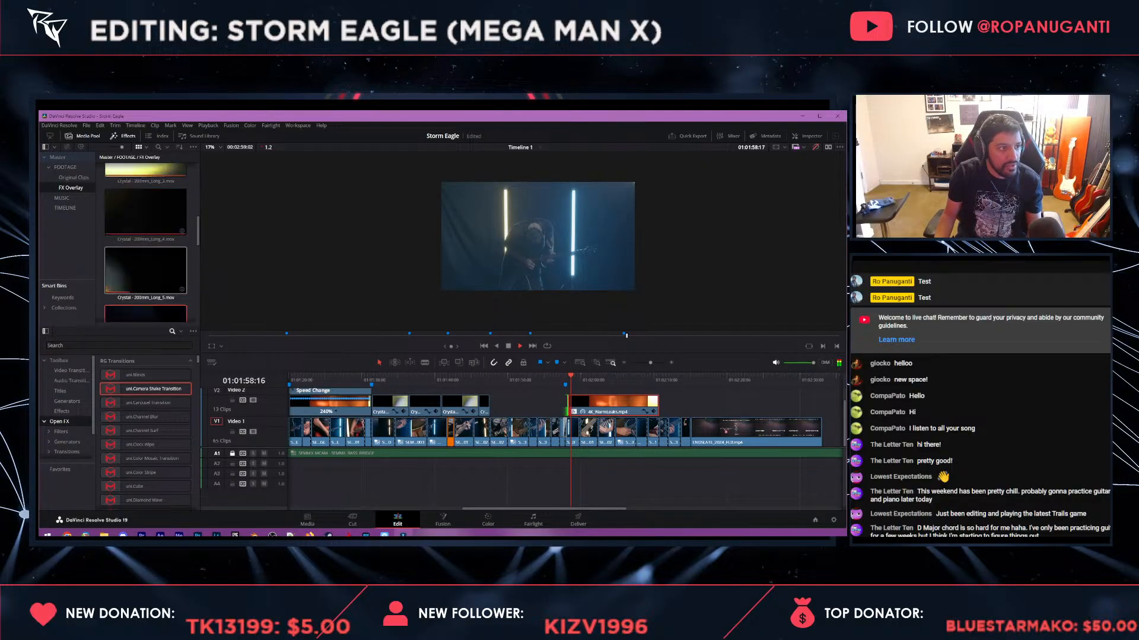
key("space")
scroll(145, 243, "up", 2)
key("space")
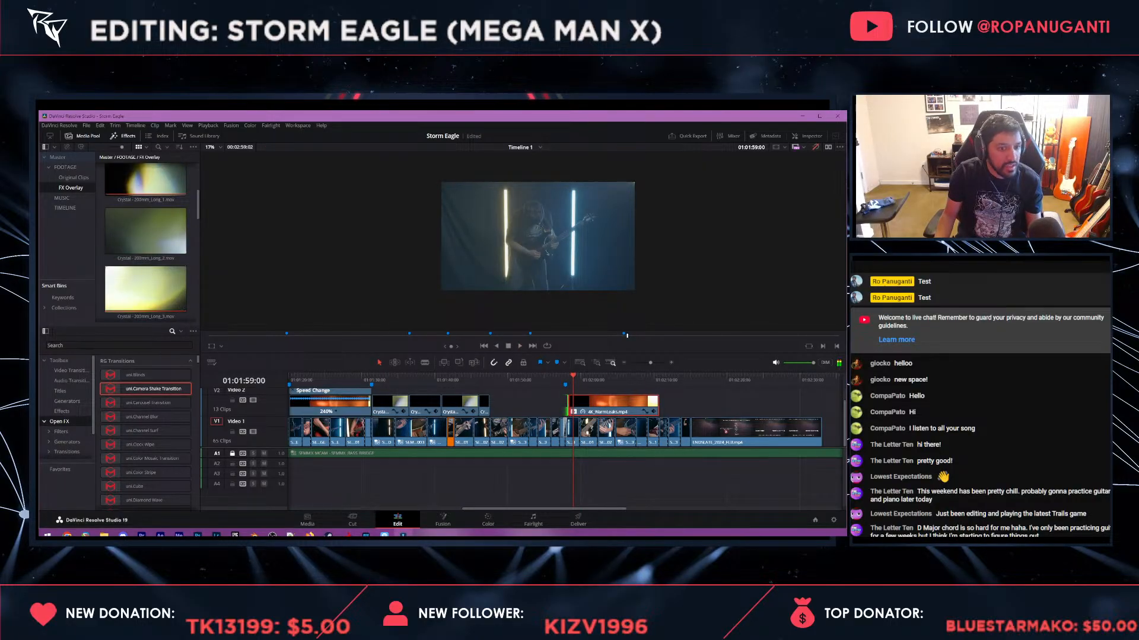
- Place 4K_WarmGlows.mp4 on V2 over the second half of the WarmLeaks overlay and paste the WarmLeaks attributes onto it
right_click(597, 400)
left_click(627, 379)
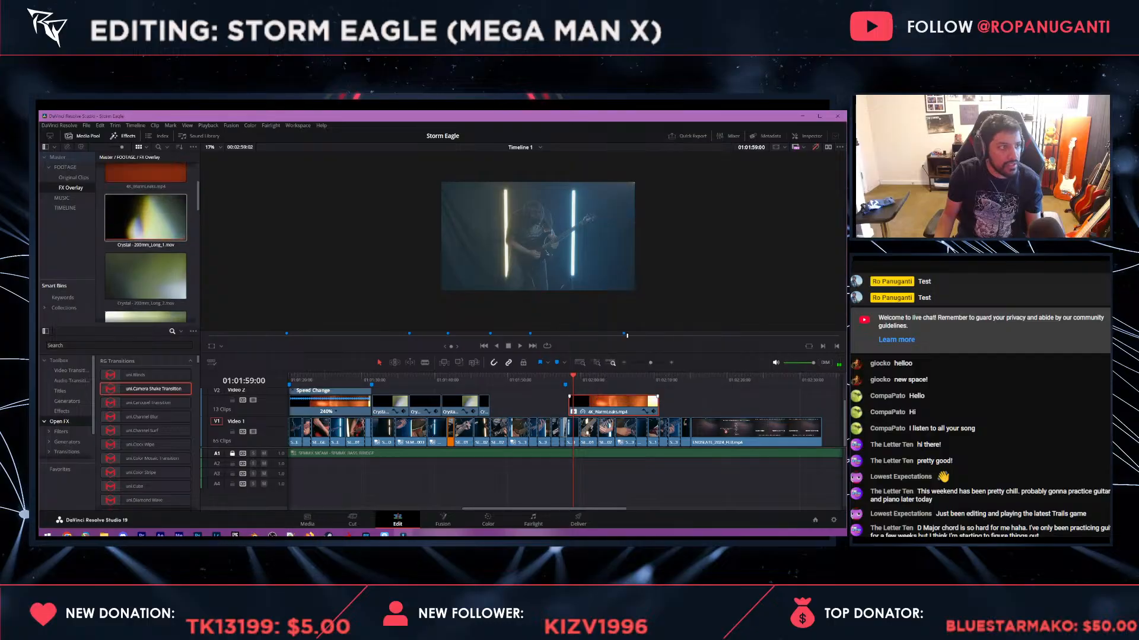
left_click_drag(145, 191, 615, 408)
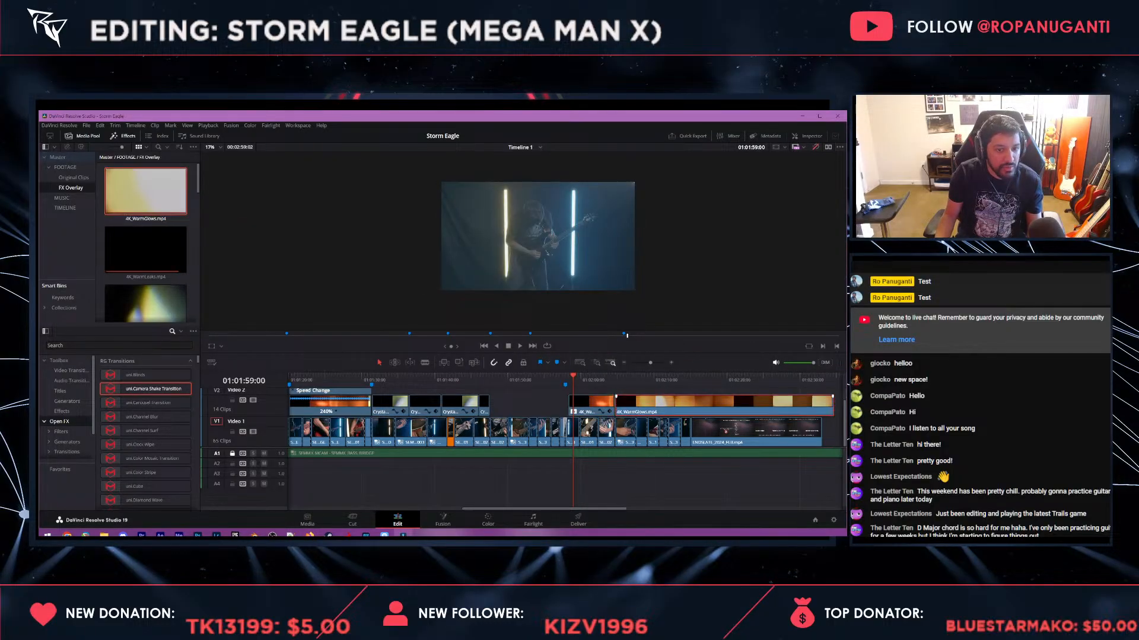
key("alt+v")
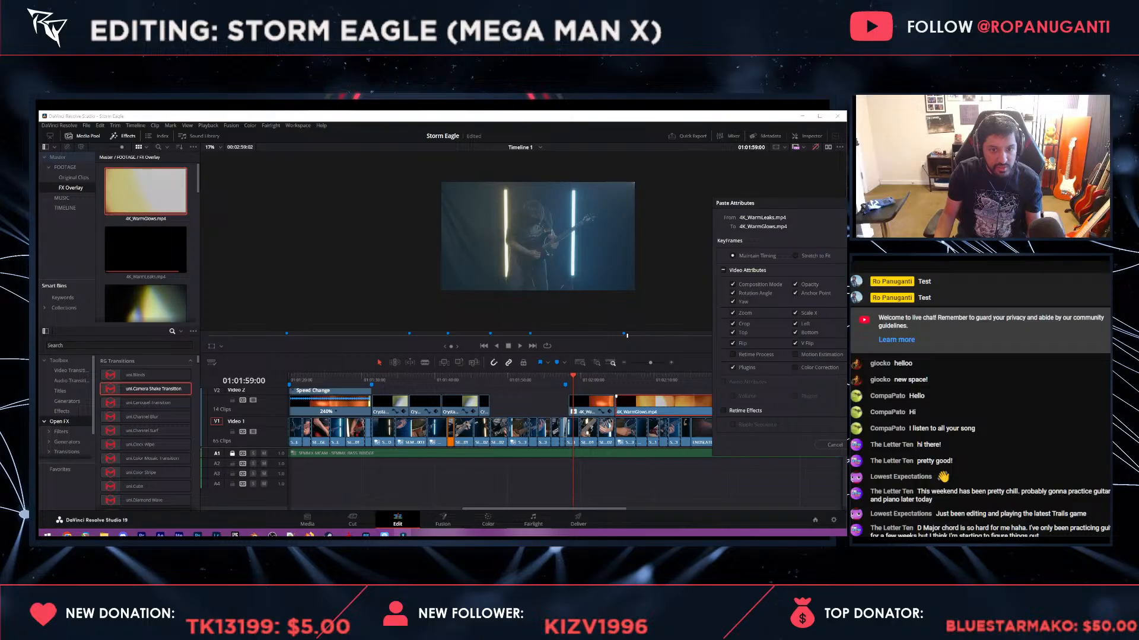
key("Return")
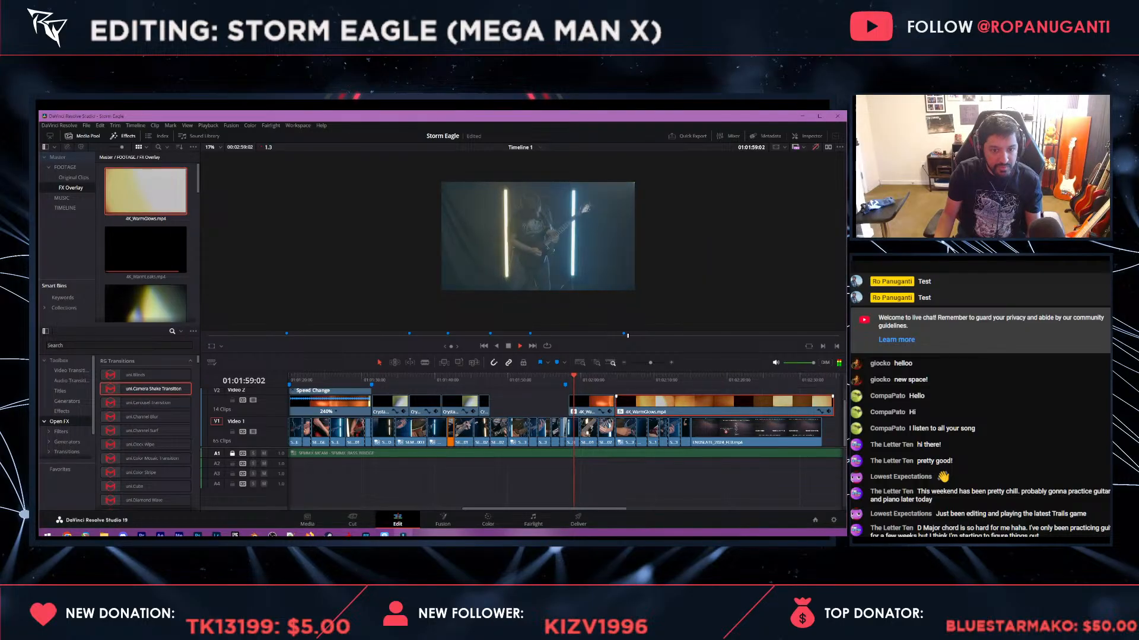
- Trim the WarmGlows overlay to end where the end slate begins on V1, scrub to 01:02:06:06 and save the project
left_click_drag(832, 407, 691, 407)
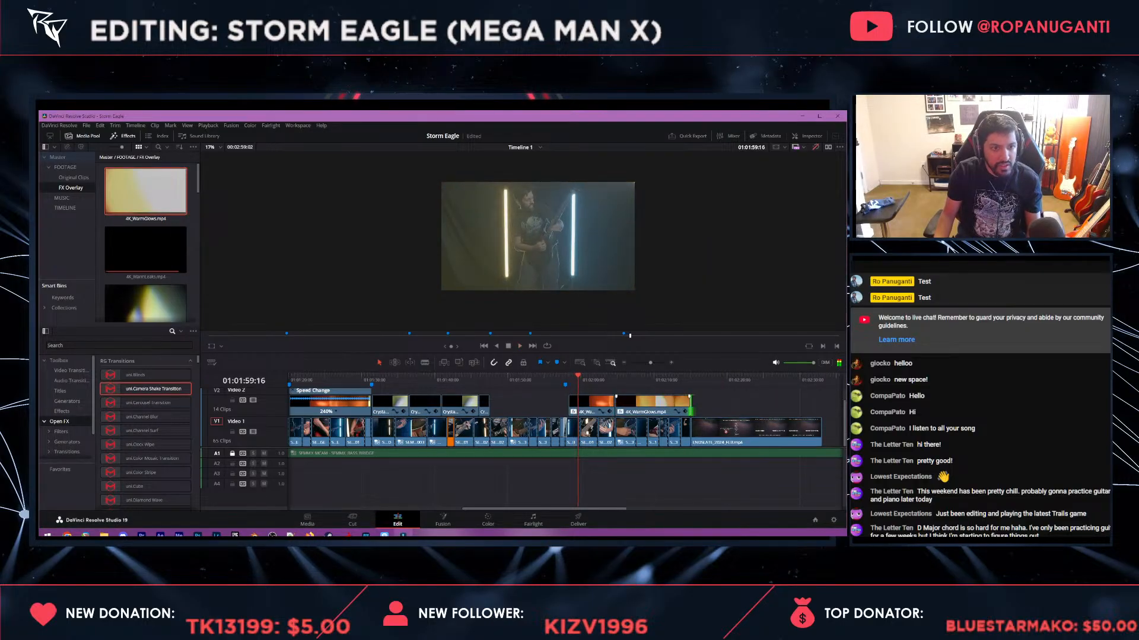
left_click_drag(584, 379, 625, 379)
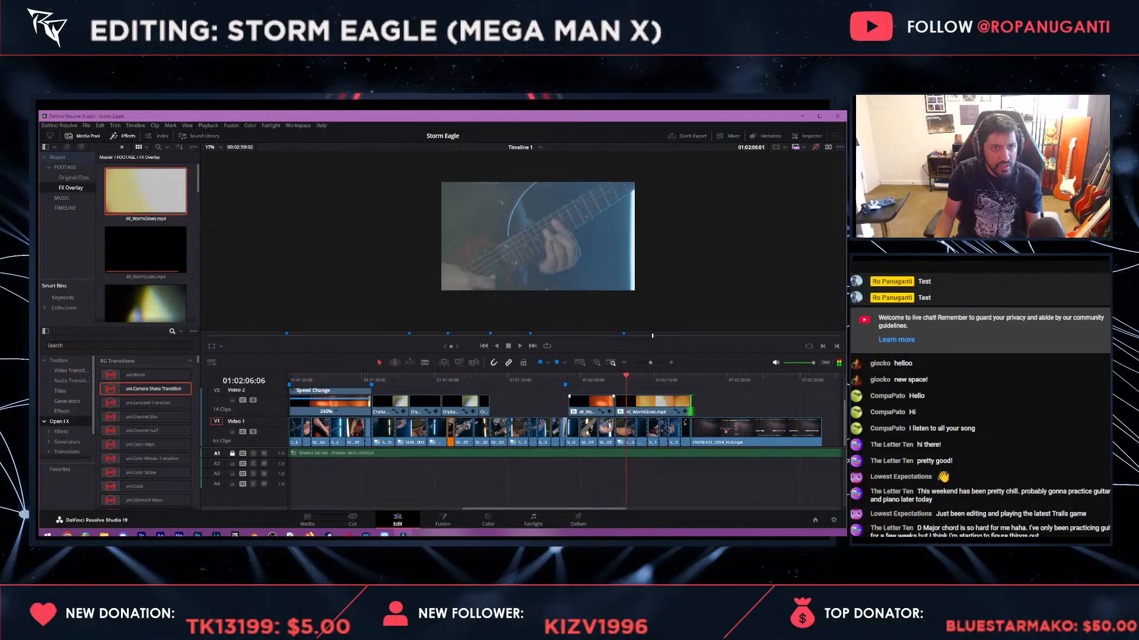
key("ctrl+s")
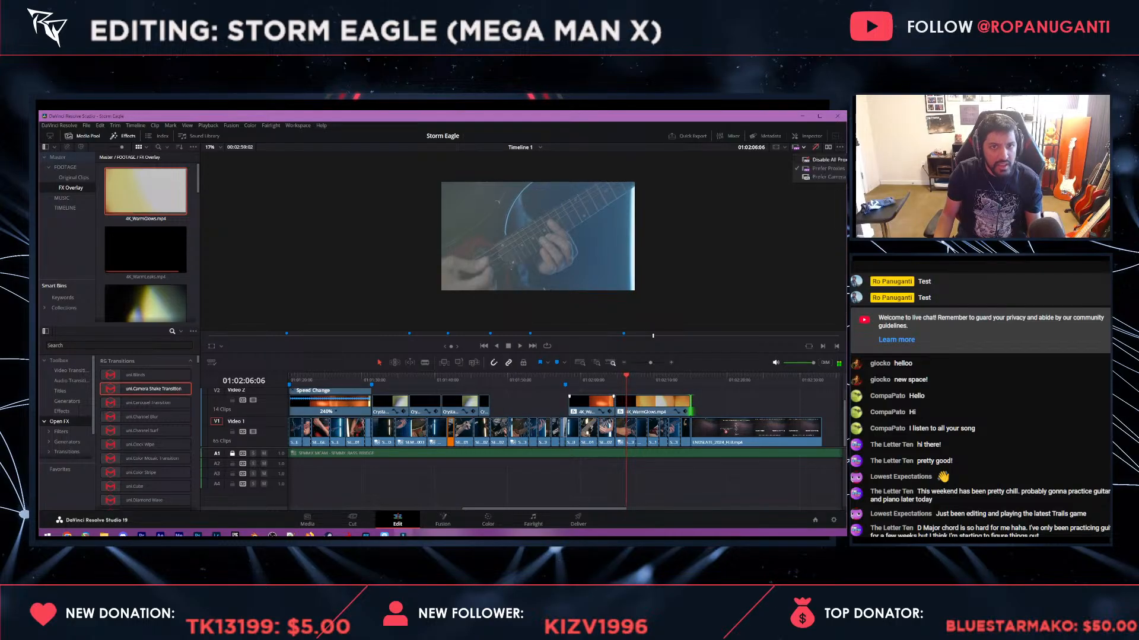
- Switch the viewer from proxies to graded footage with effects enabled, enlarge the picture and inspect the WarmGlows section around 01:02:09:04 and 01:02:12:00
left_click(815, 147)
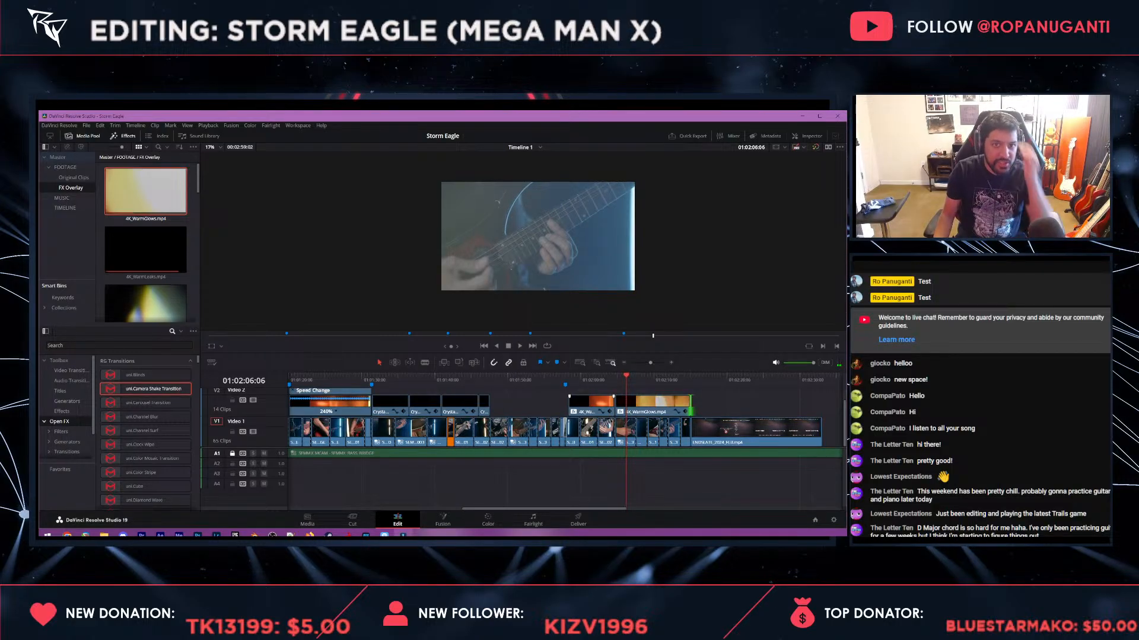
left_click(647, 379)
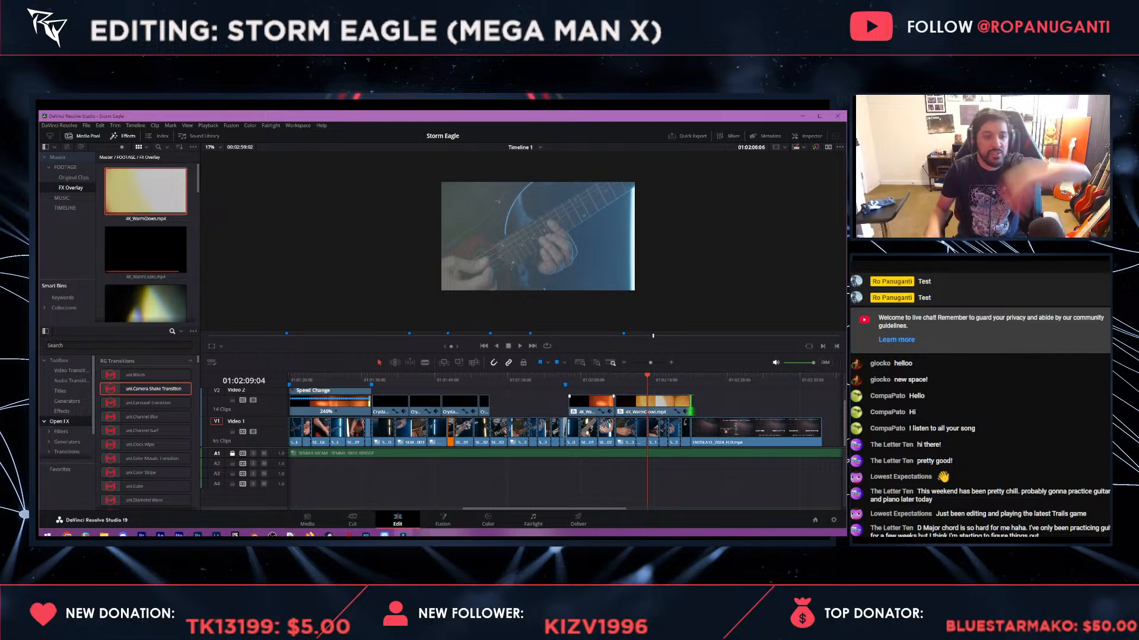
scroll(523, 241, "up", 2)
scroll(524, 237, "up", 2)
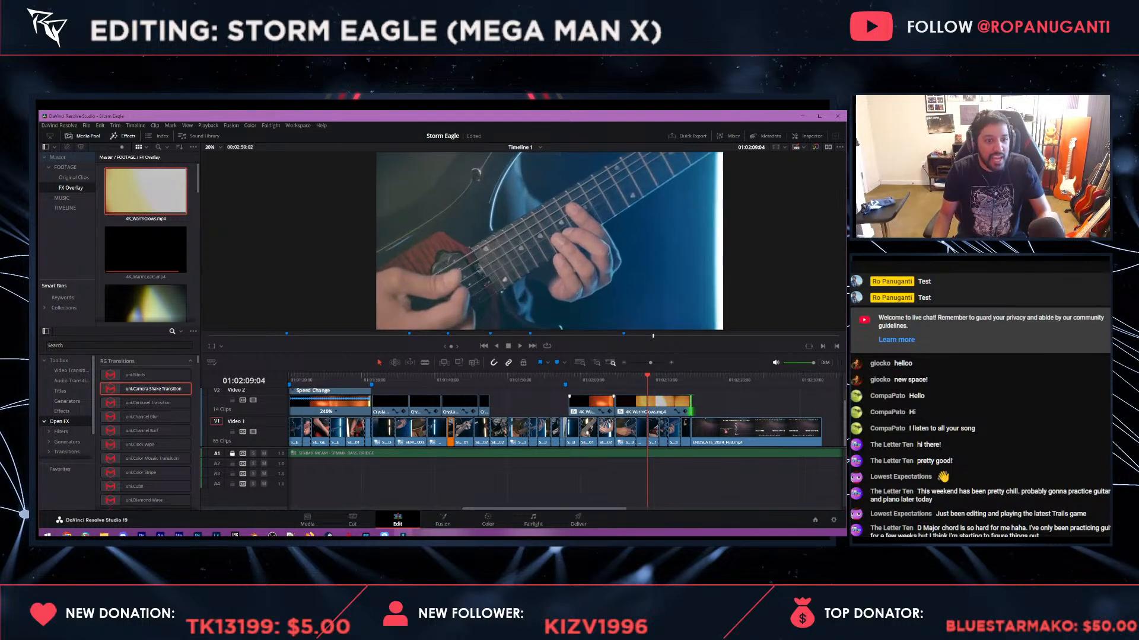
left_click(667, 380)
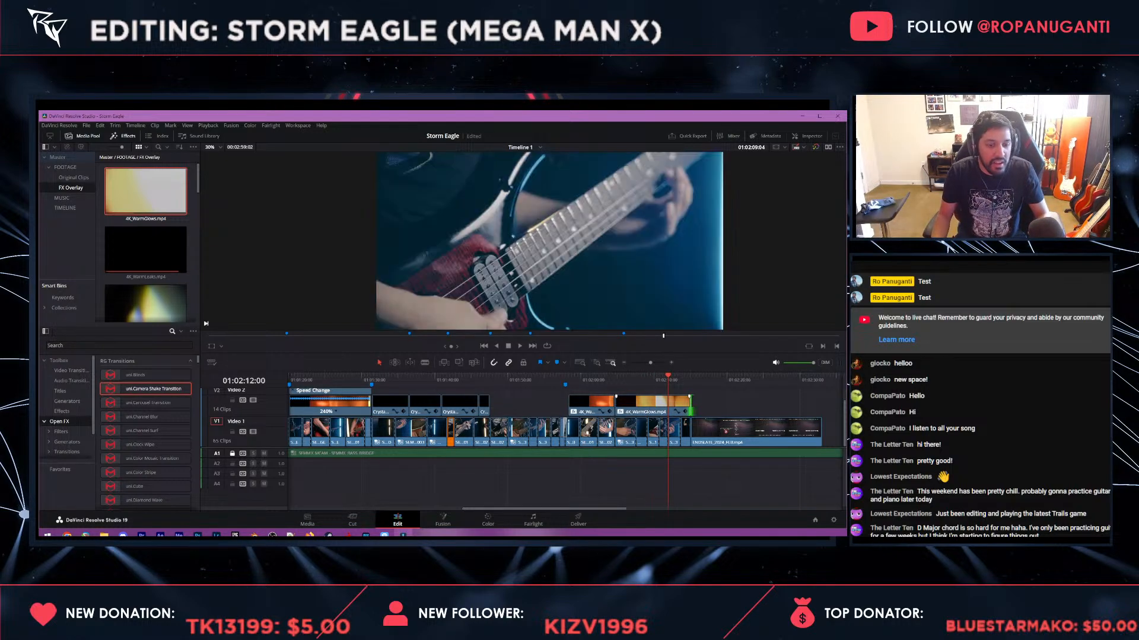
key("space")
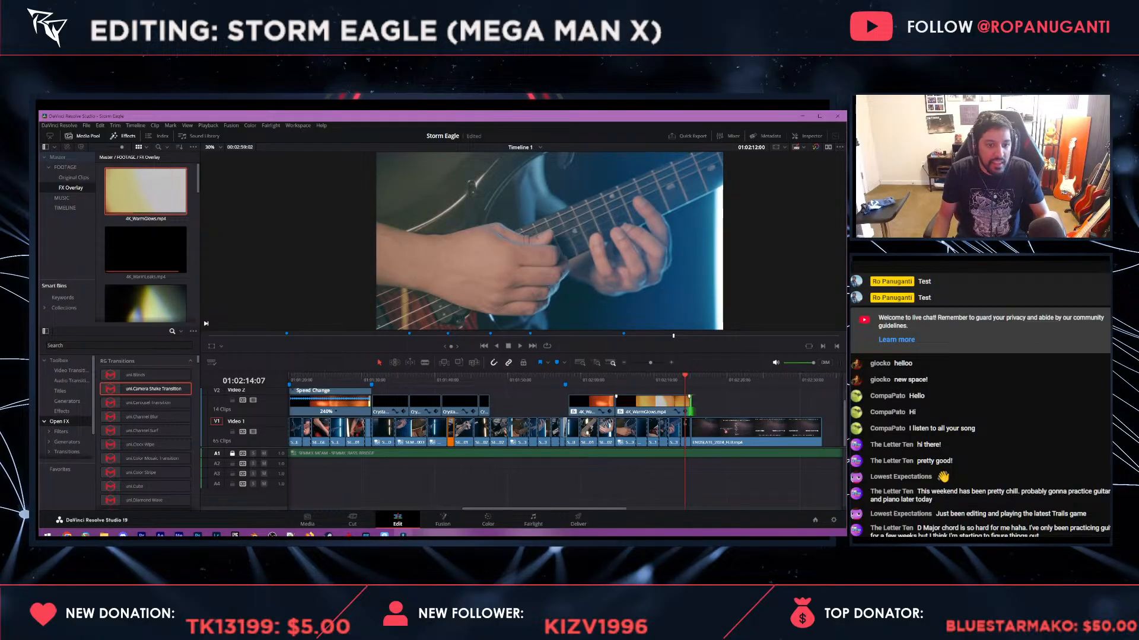
- Scrub through the graded WarmLeaks and WarmGlows overlays to check them, park at 01:02:03:06 and view the timeline there closely
left_click_drag(685, 376, 640, 377)
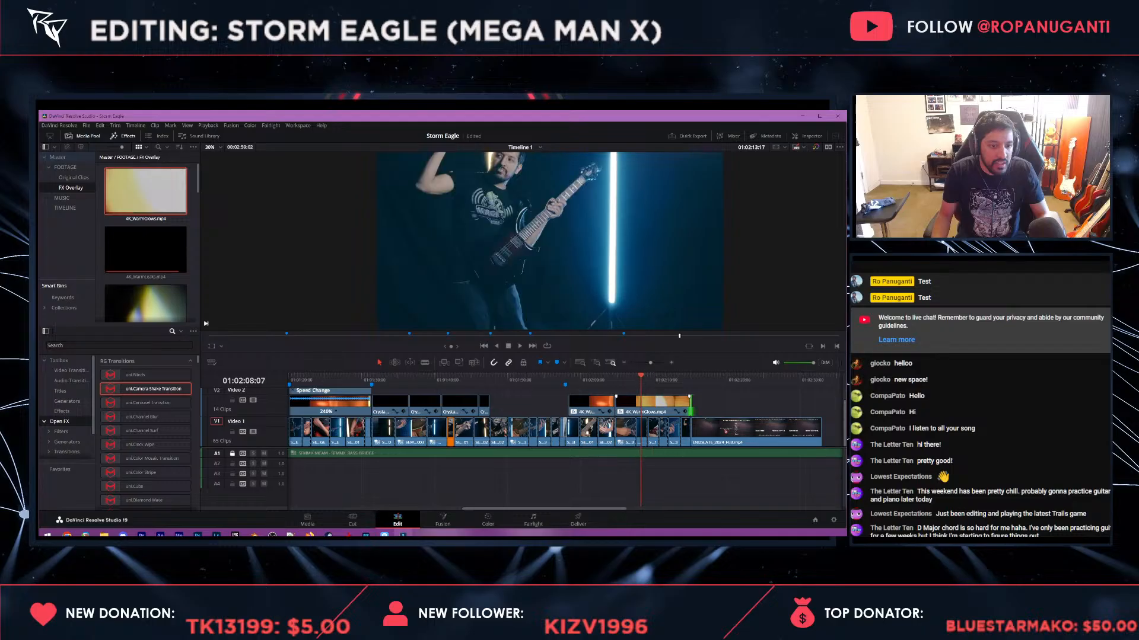
scroll(524, 239, "down", 3)
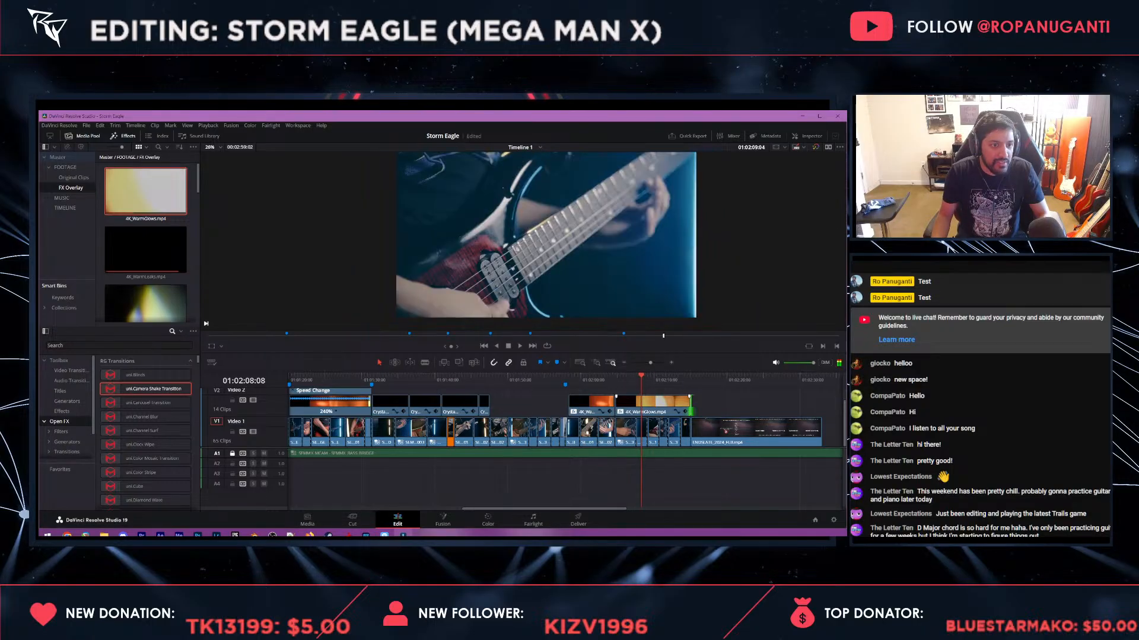
left_click(569, 376)
left_click_drag(568, 377, 579, 376)
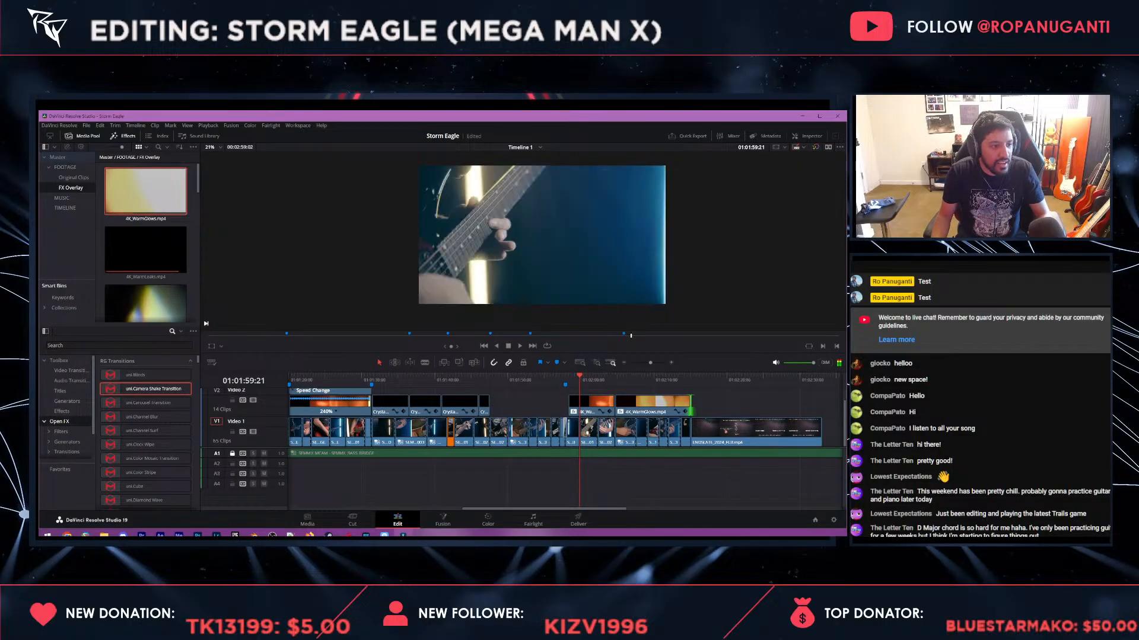
left_click(574, 379)
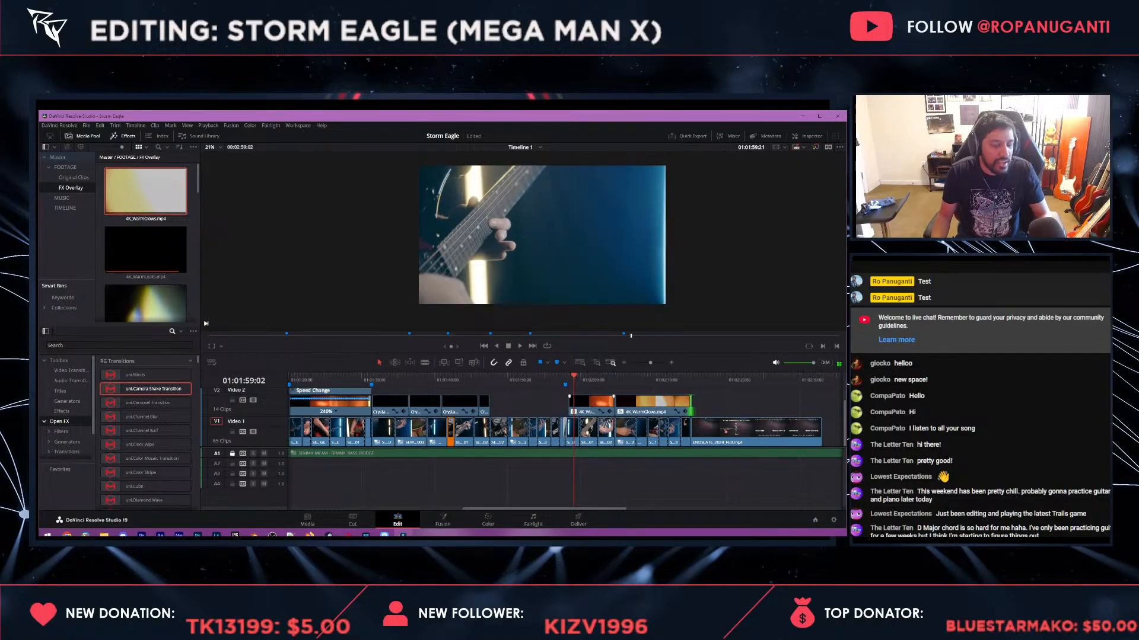
scroll(392, 430, "right", 3)
scroll(391, 430, "left", 2)
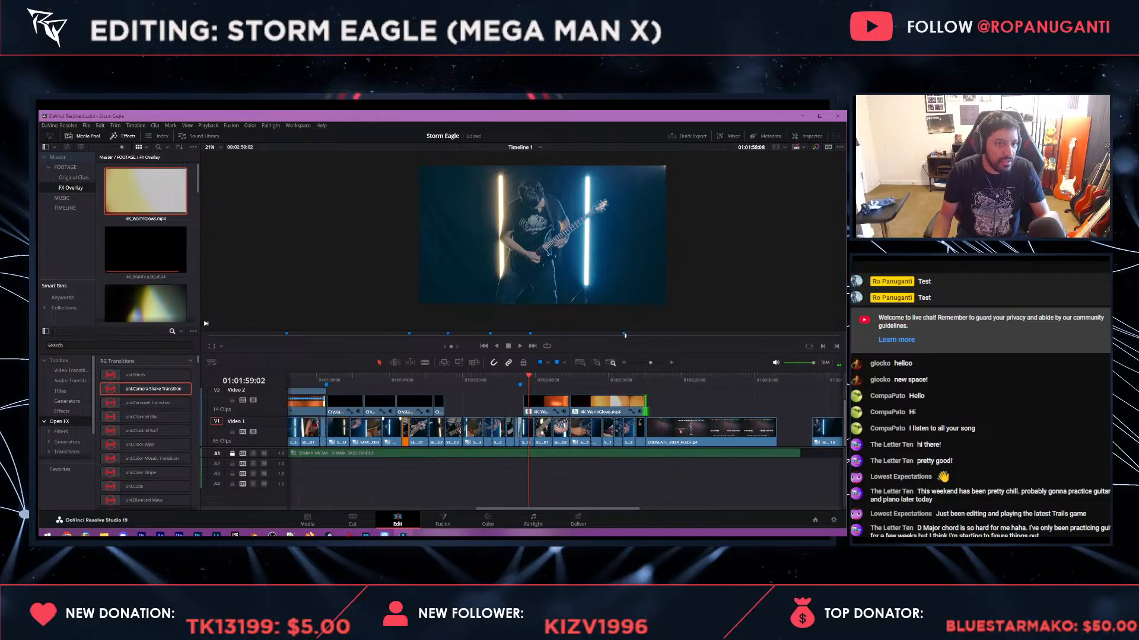
left_click_drag(529, 378, 559, 378)
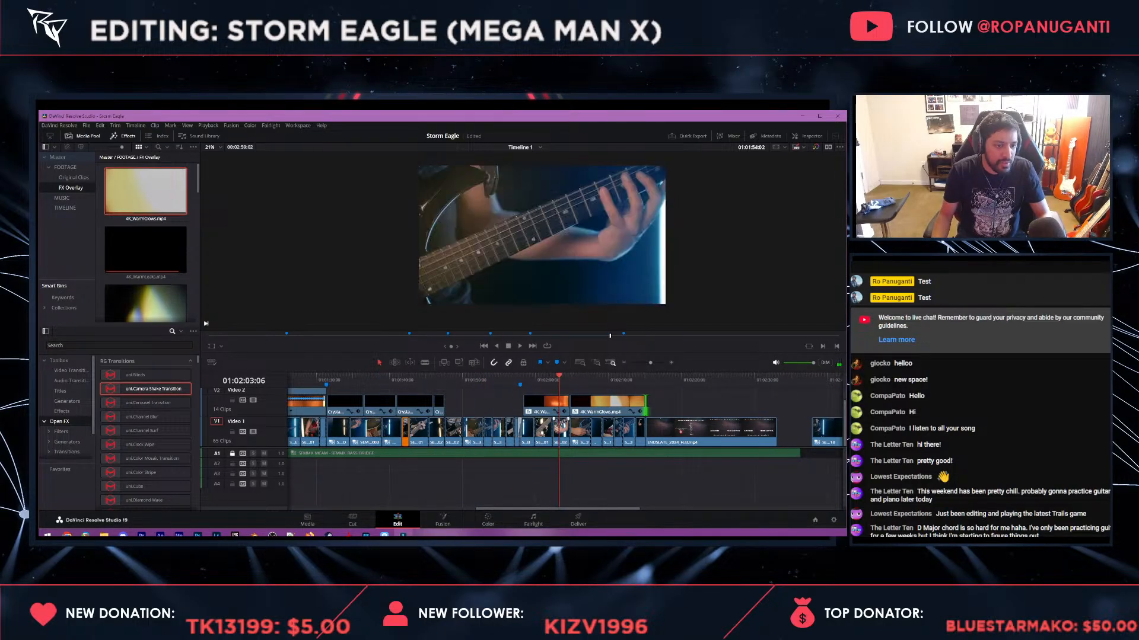
scroll(558, 378, "up", 3)
scroll(565, 379, "down", 2)
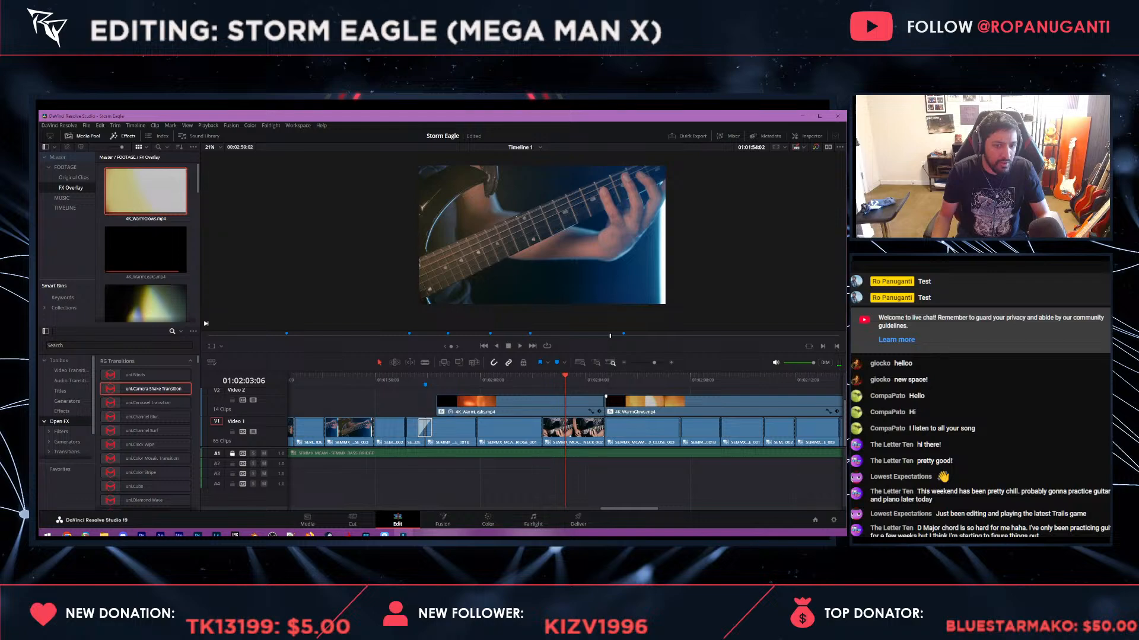
- Park the playhead at 01:02:08:11 and toggle the V1 clip and the WarmGlows overlay off and on to compare the picture
left_click(702, 379)
double_click(720, 404)
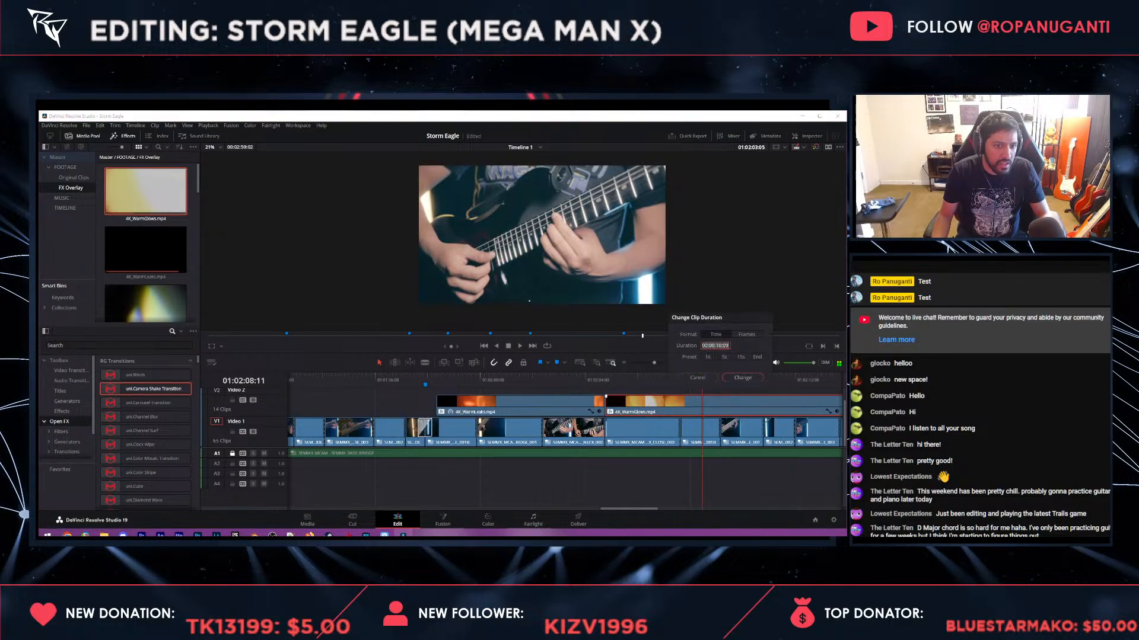
left_click(698, 378)
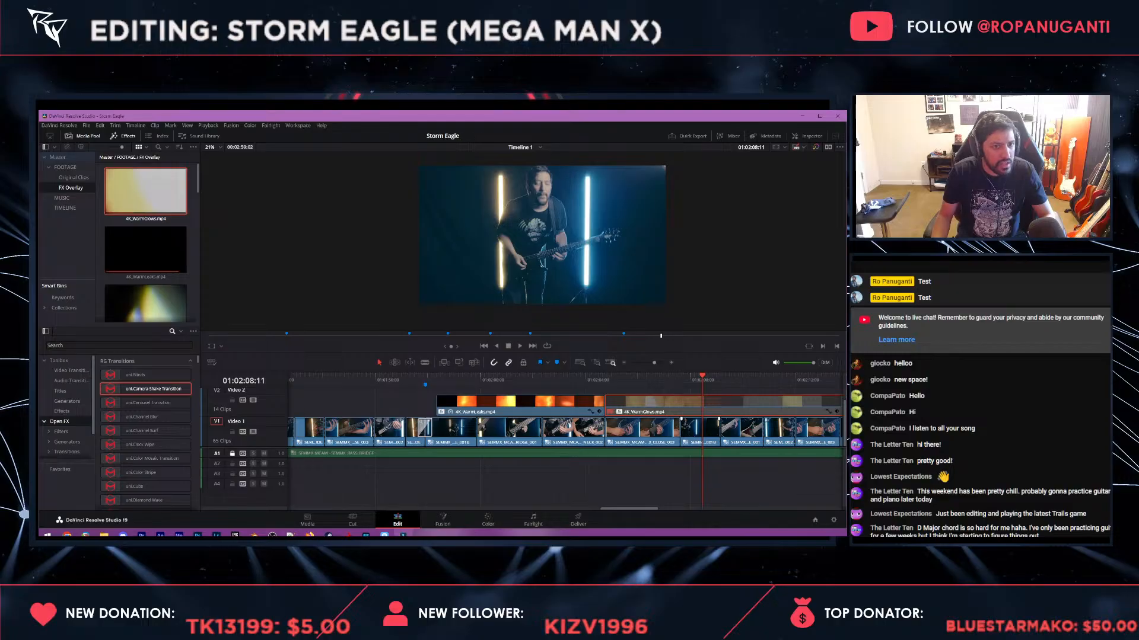
left_click(700, 431)
key("d")
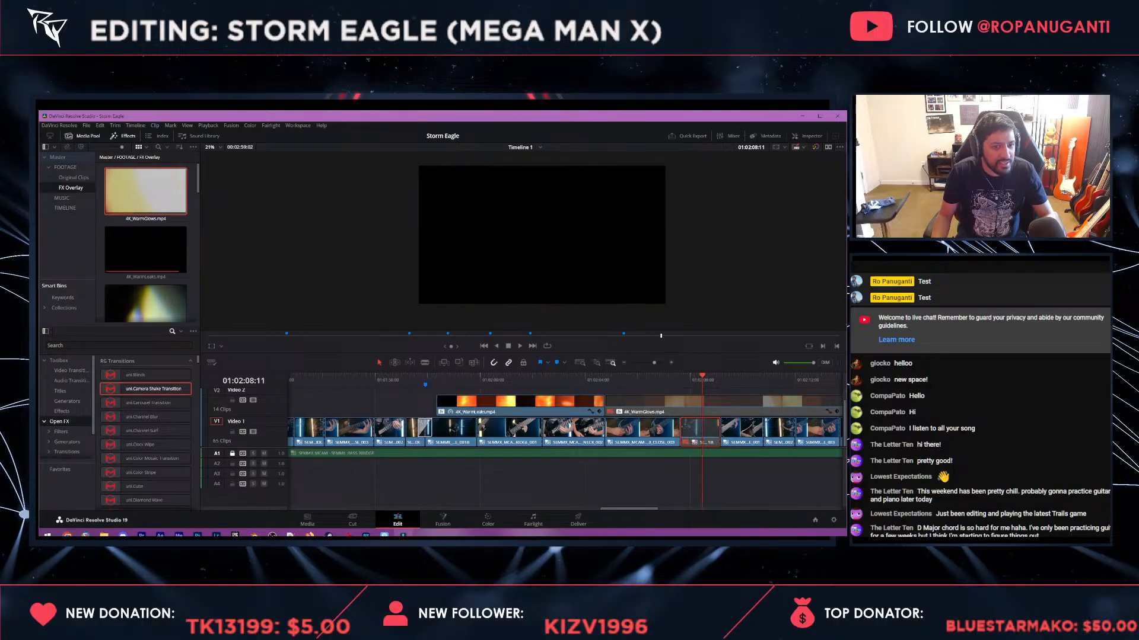
key("d")
left_click(700, 405)
key("d")
- Show the inspector for the 4K_WarmGlows.mp4 overlay on V2 and change its composite mode to Overlay
key("ctrl+minus")
key("ctrl+minus")
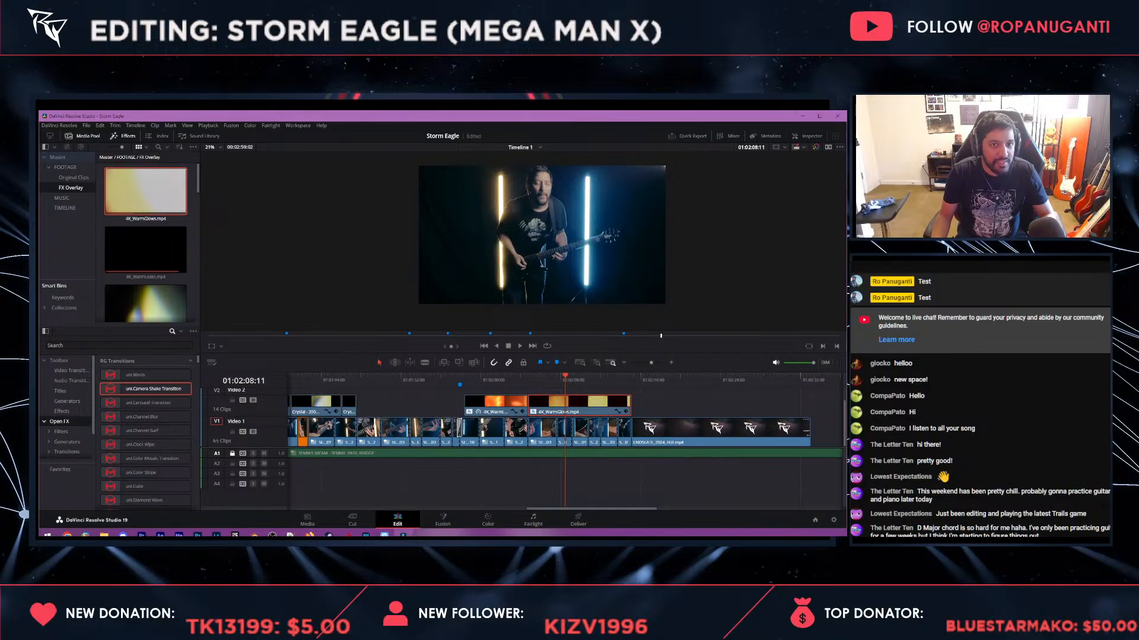
key("ctrl+9")
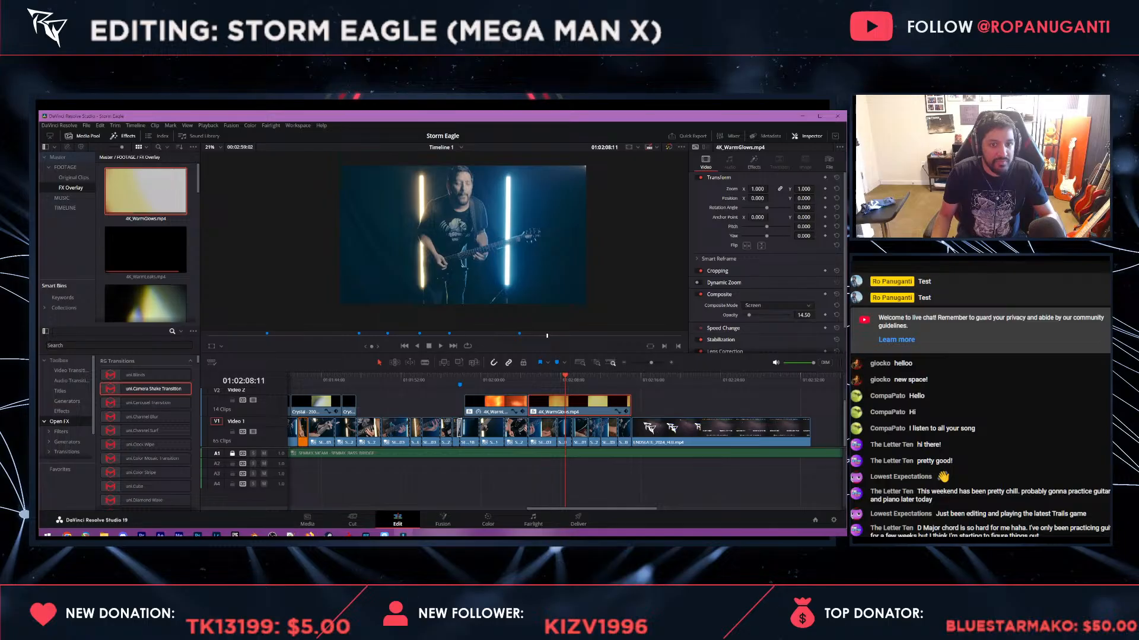
scroll(776, 285, "down", 1)
left_click(777, 283)
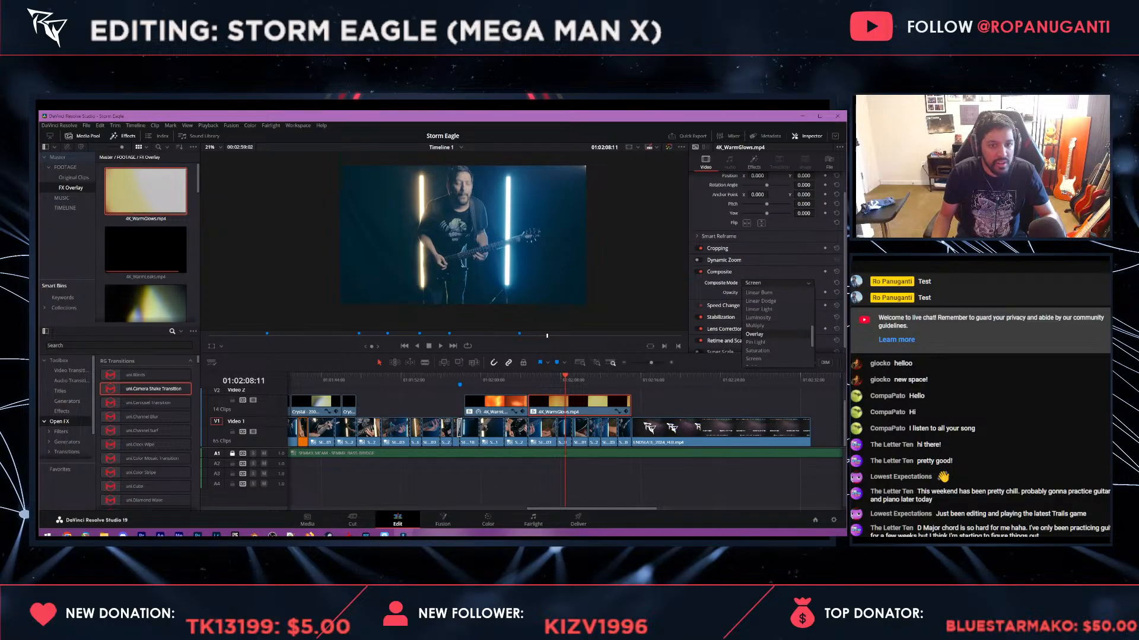
left_click(754, 334)
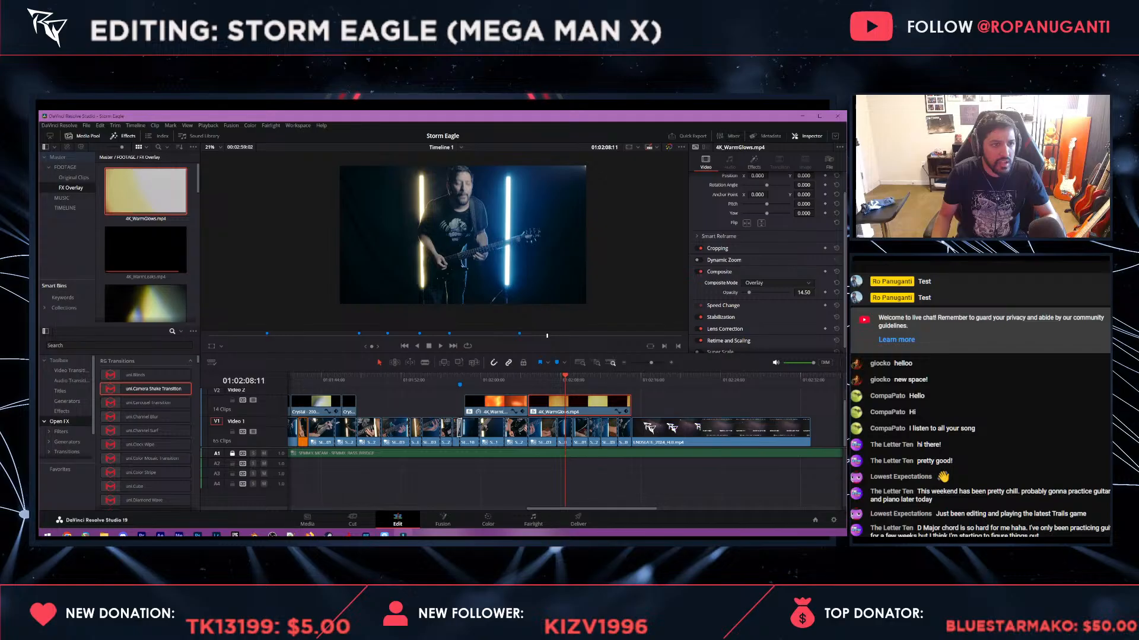
- Change the composite mode of the 4K_WarmLeaks.mp4 overlay at 01:02:01:13 to Overlay
left_click(496, 402)
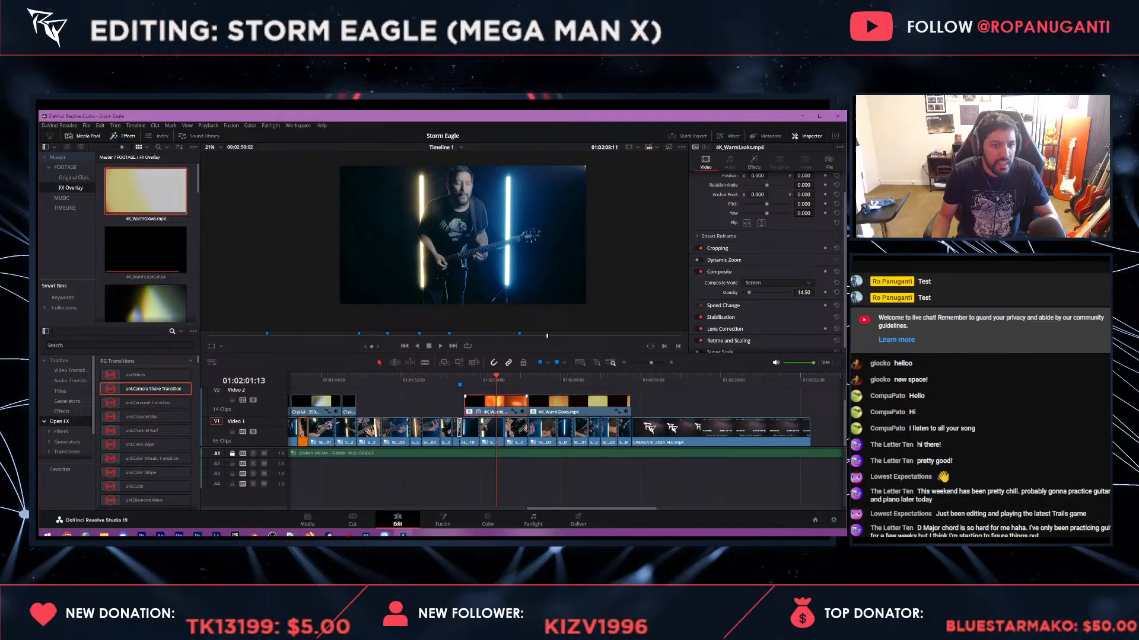
left_click(773, 283)
left_click(759, 333)
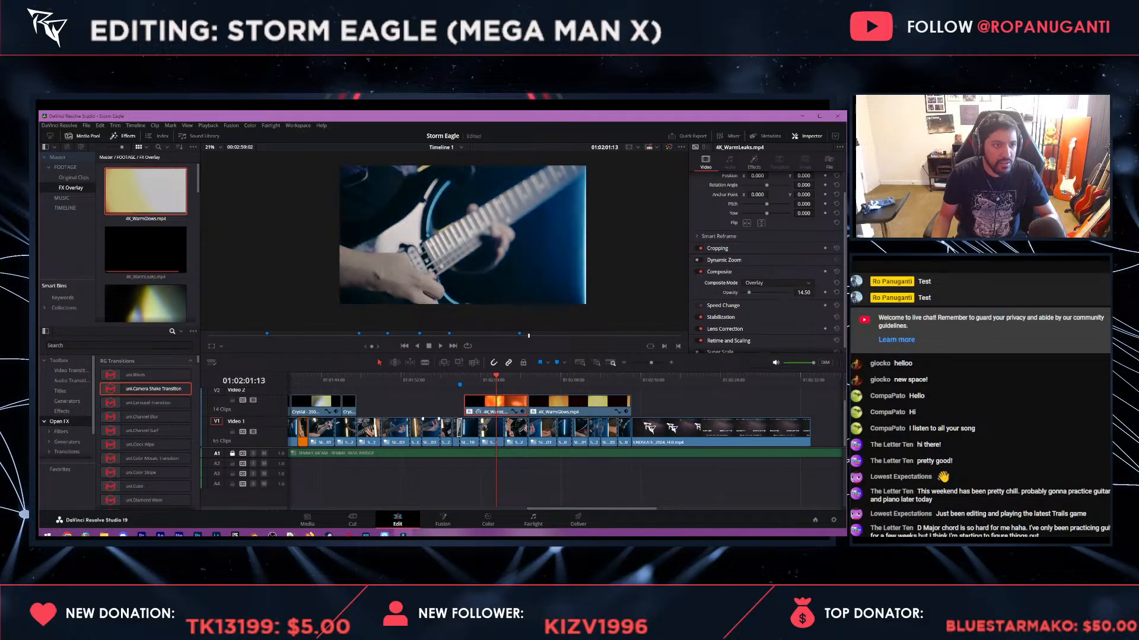
- Change the composite mode of the speed-changed 4K_WarmLeaks.mp4 overlay at 01:01:25:16 to Overlay
key("ctrl+minus")
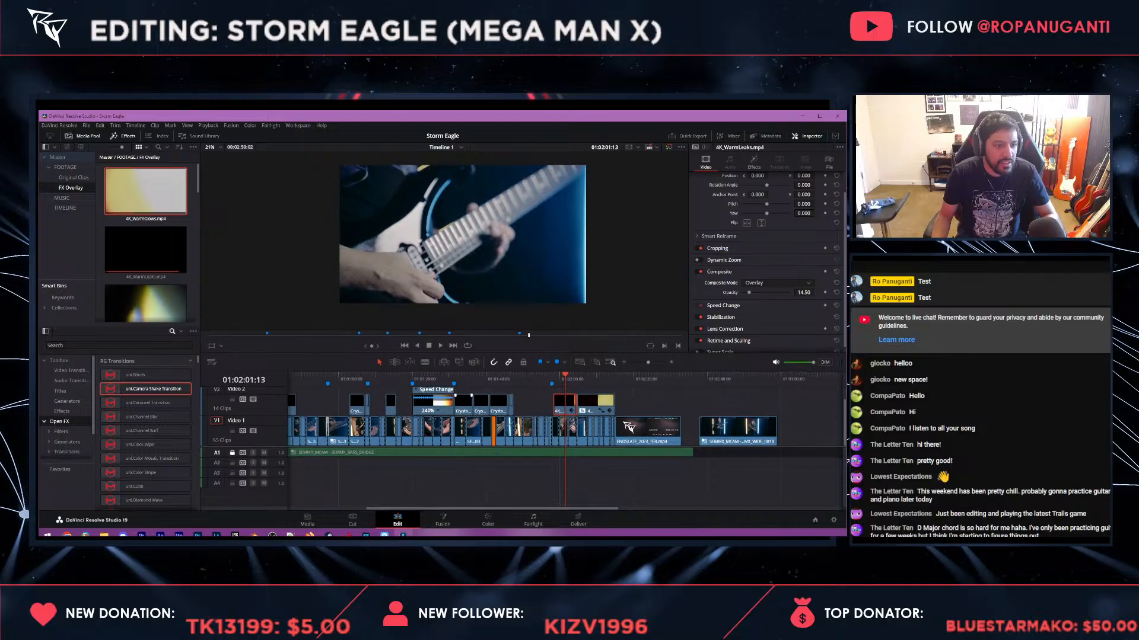
left_click(496, 379)
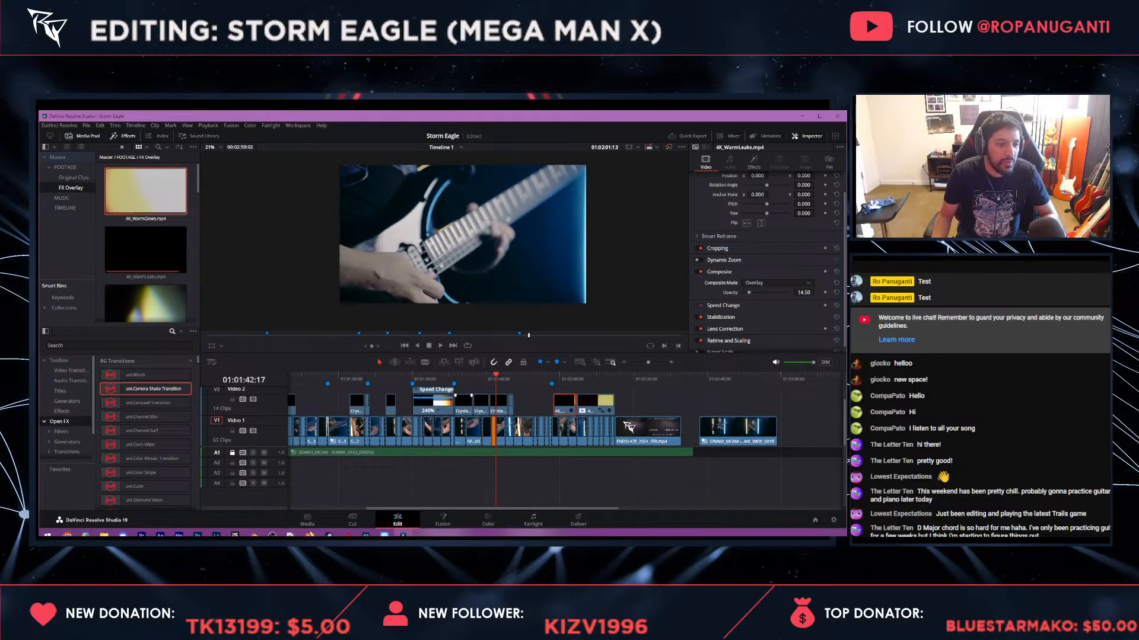
left_click(433, 379)
left_click(434, 403)
left_click(777, 282)
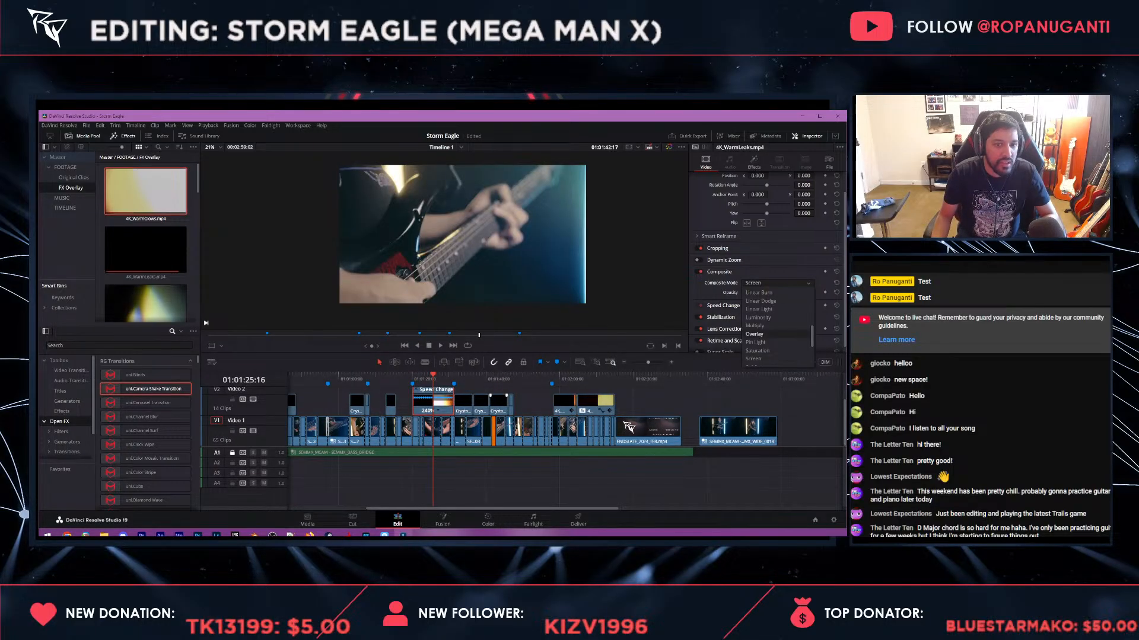
left_click(754, 334)
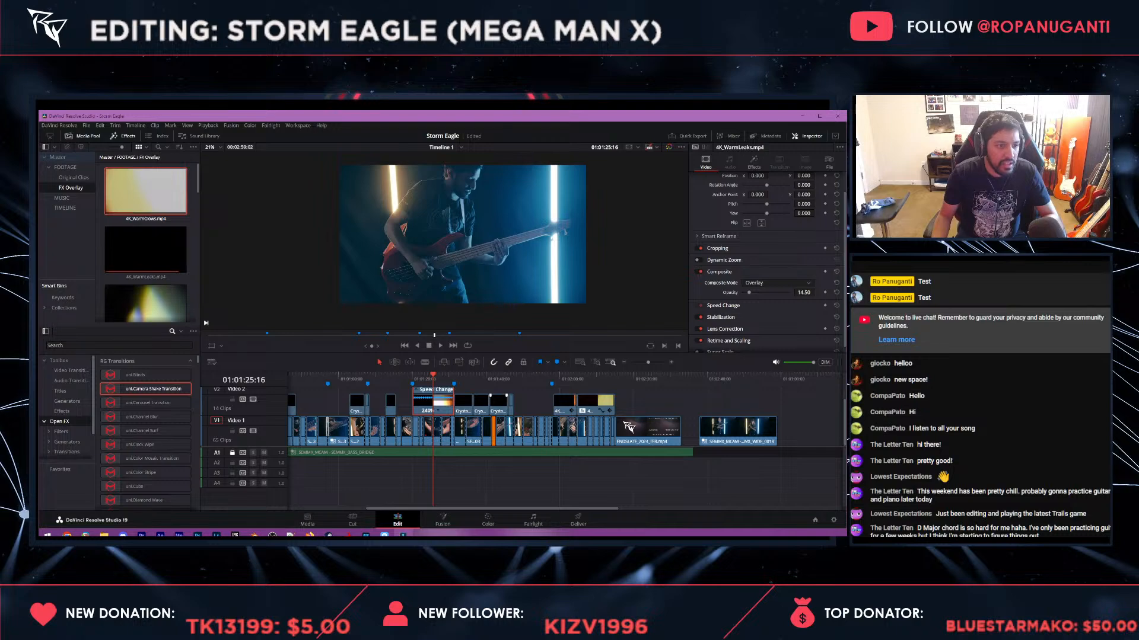
- Set the Crystal - 200mm_Long_3.mov overlay at 01:01:33:09 to Overlay composite mode with 52.67 opacity, saving the project along the way
left_click(496, 379)
left_click(466, 375)
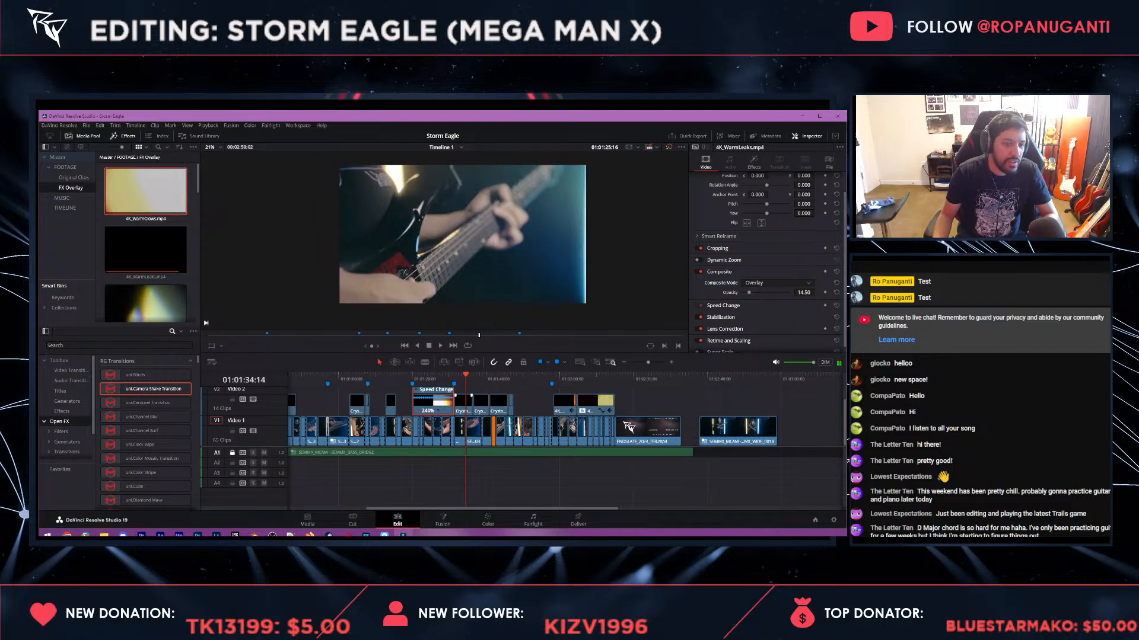
left_click(463, 404)
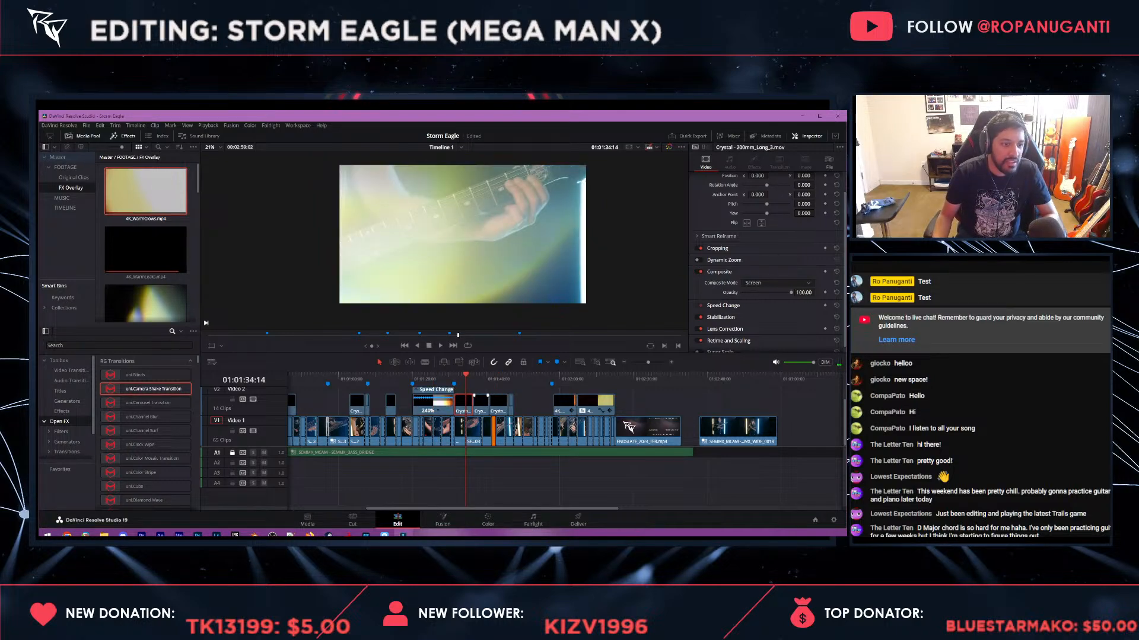
left_click(462, 375)
left_click(777, 283)
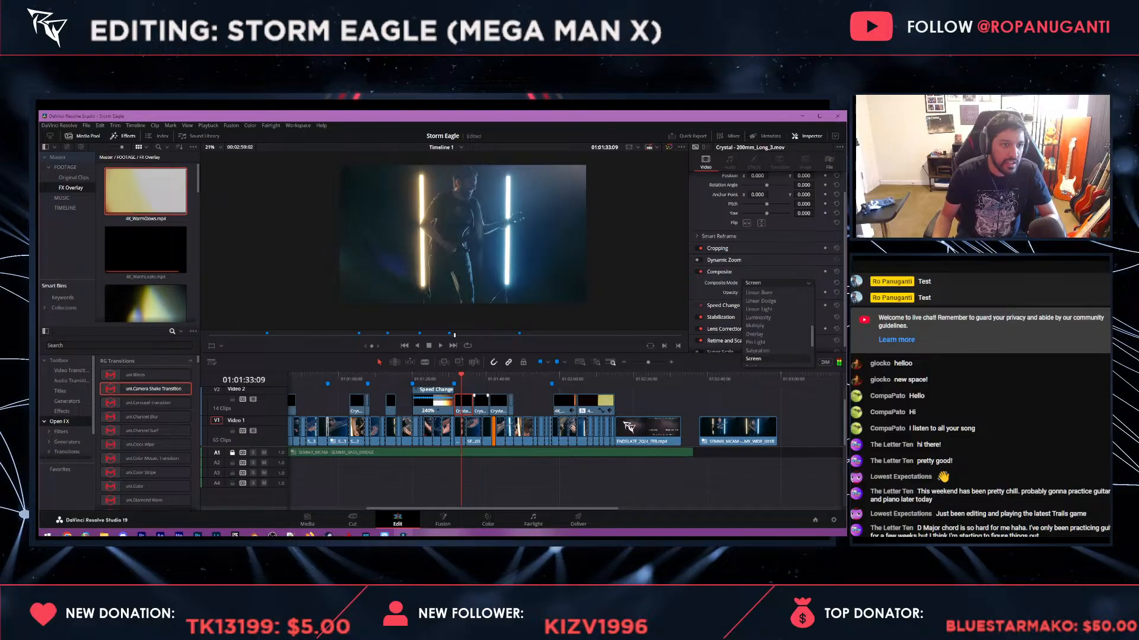
left_click(755, 334)
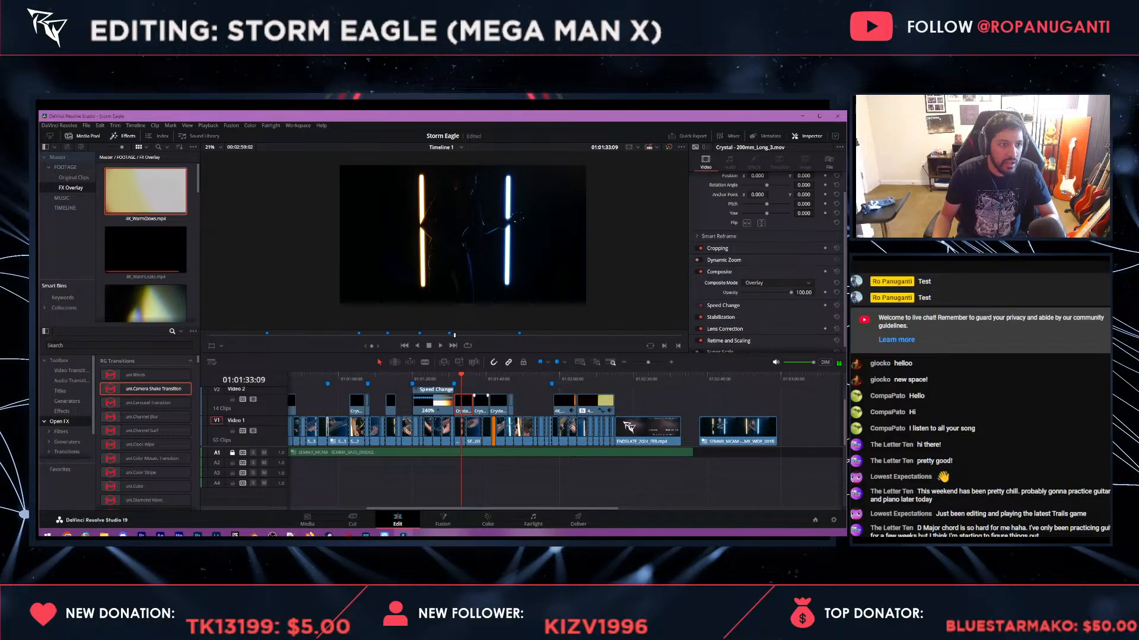
key("ctrl+s")
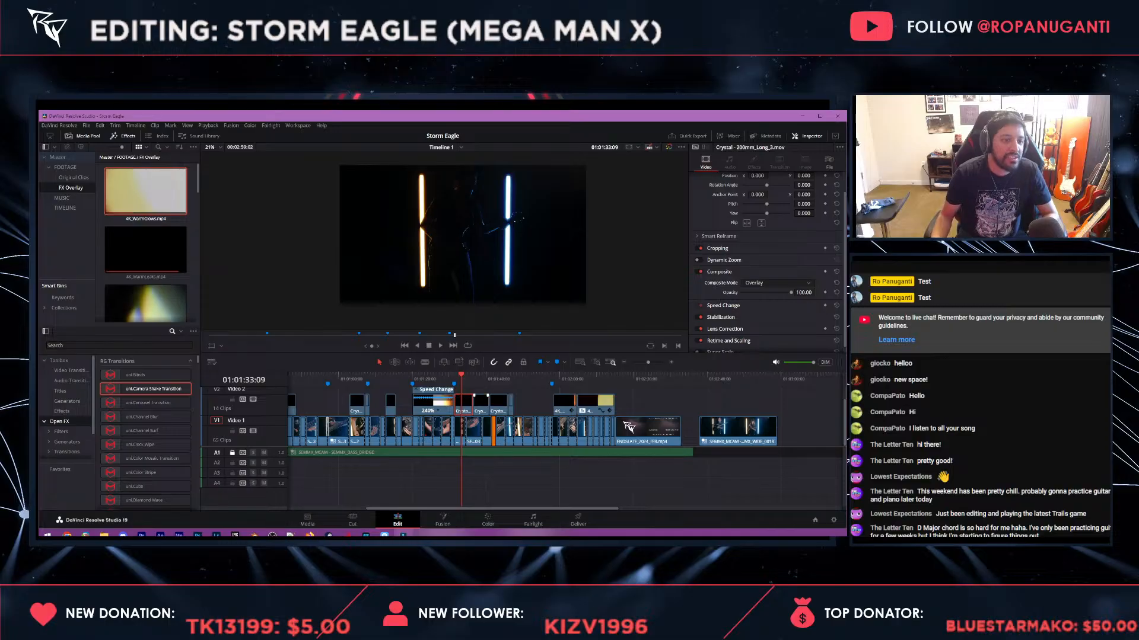
key("ctrl+equal")
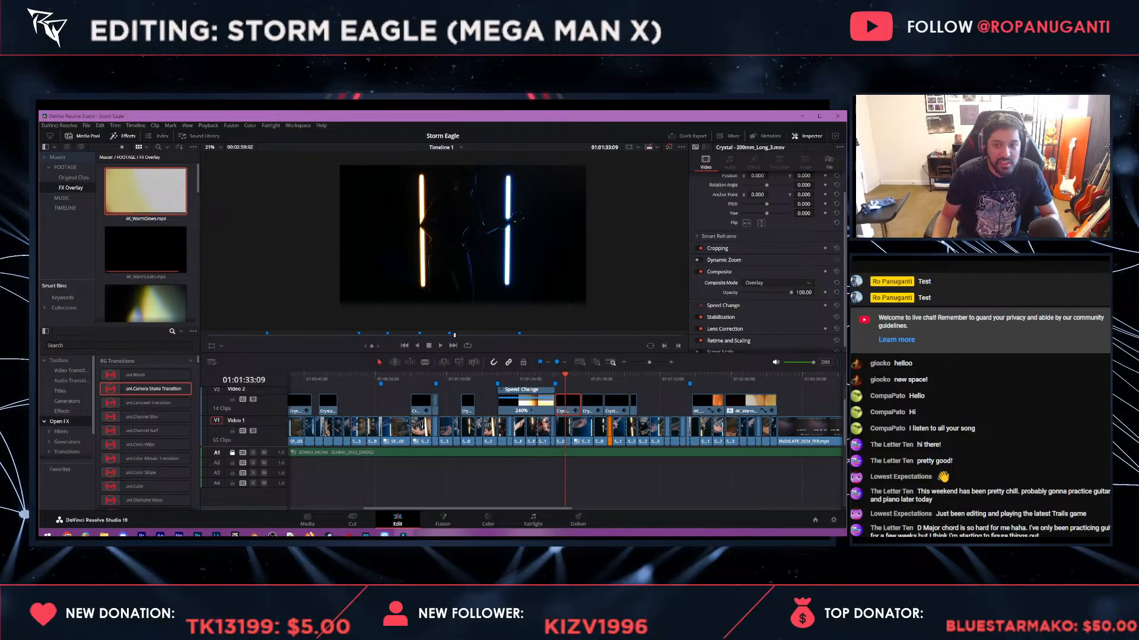
left_click_drag(791, 293, 767, 292)
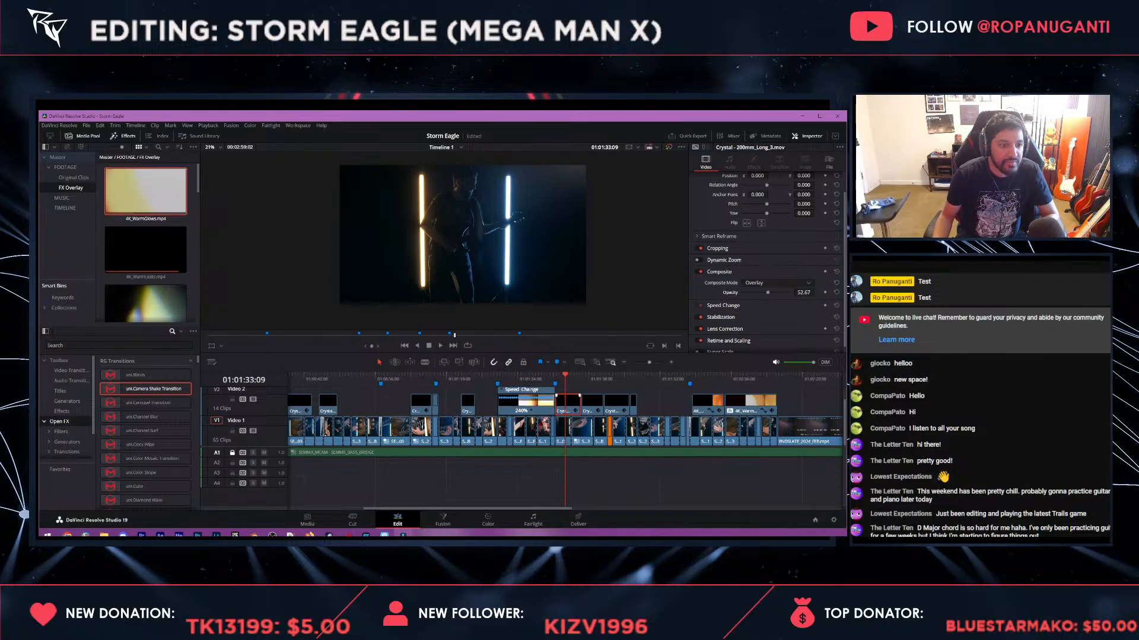
- Inspect the Crystal - 200mm_Long_3.mov overlay around 01:01:33:02, then set its composite mode to Softlight and opacity to 72.52
key("Down")
key("Down")
key("Up")
key("Up")
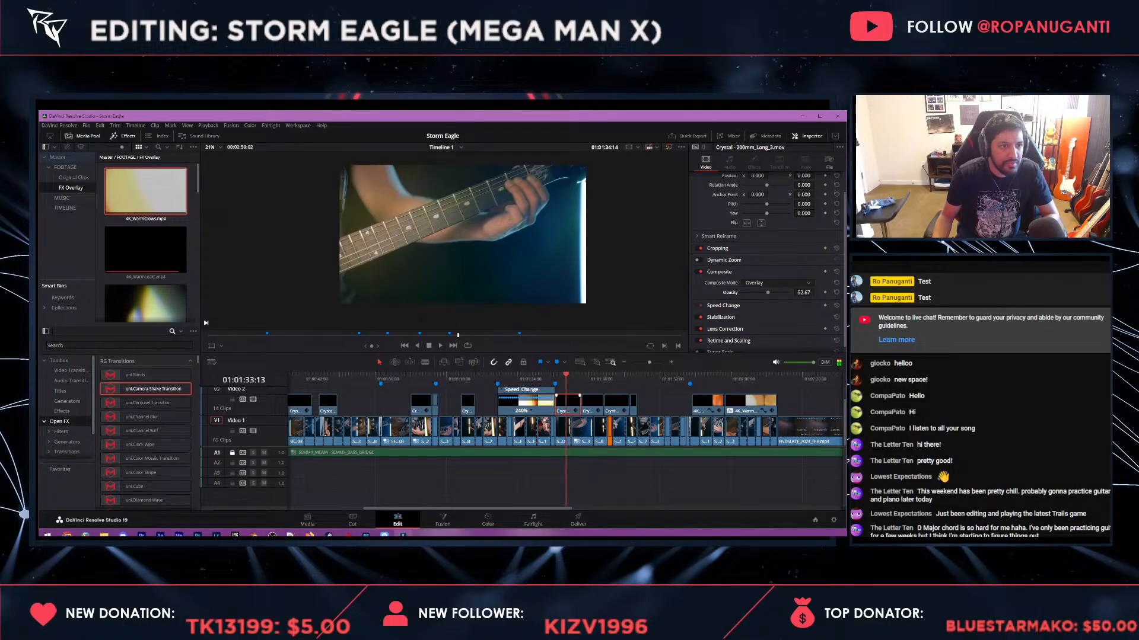
key("Down")
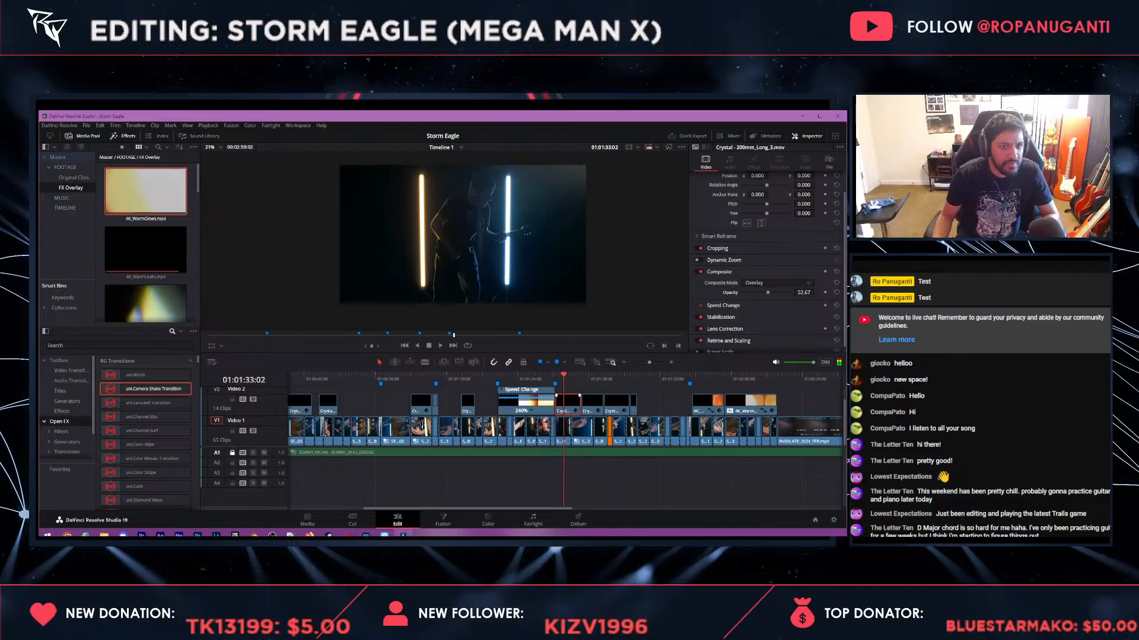
left_click(777, 283)
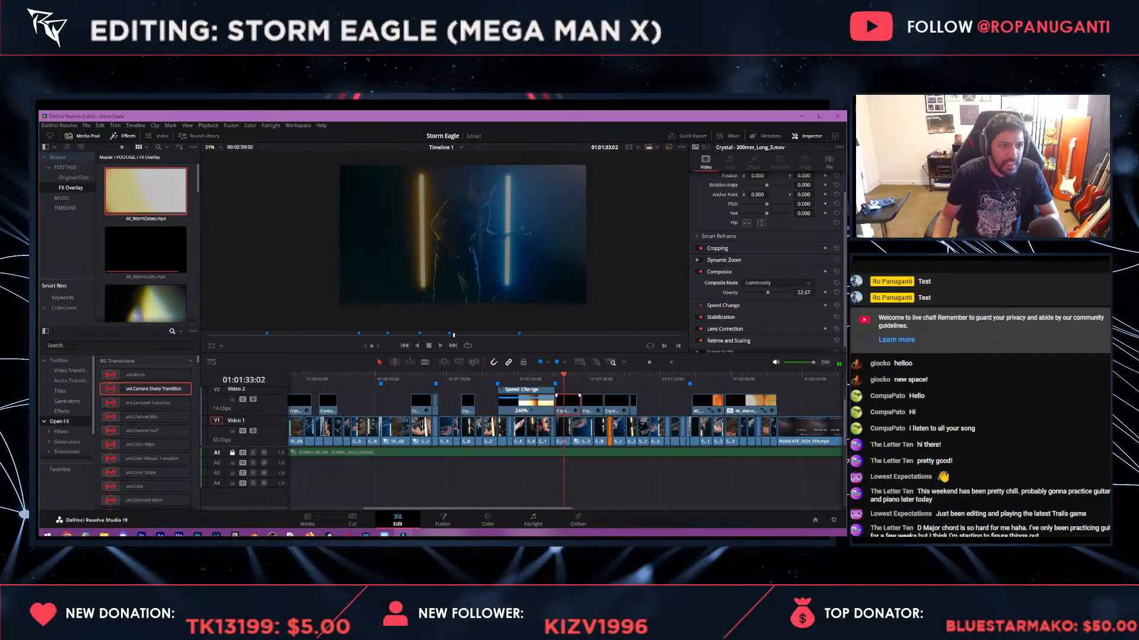
scroll(771, 323, "down", 2)
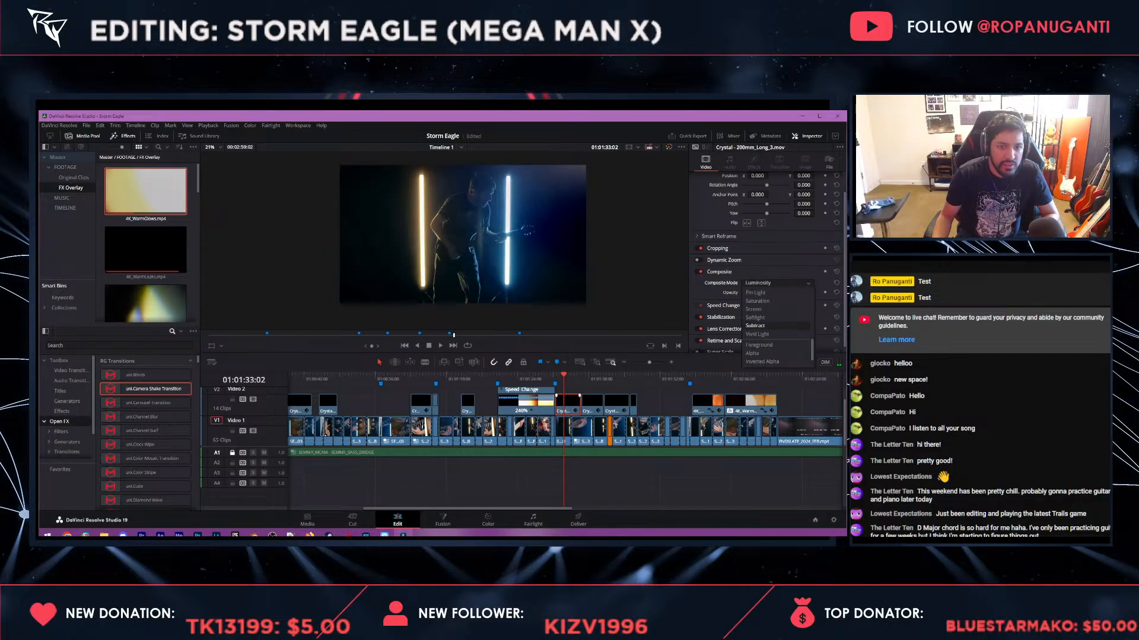
left_click(755, 318)
mouse_move(789, 292)
left_mouse_down()
mouse_move(765, 293)
mouse_move(777, 292)
left_mouse_up()
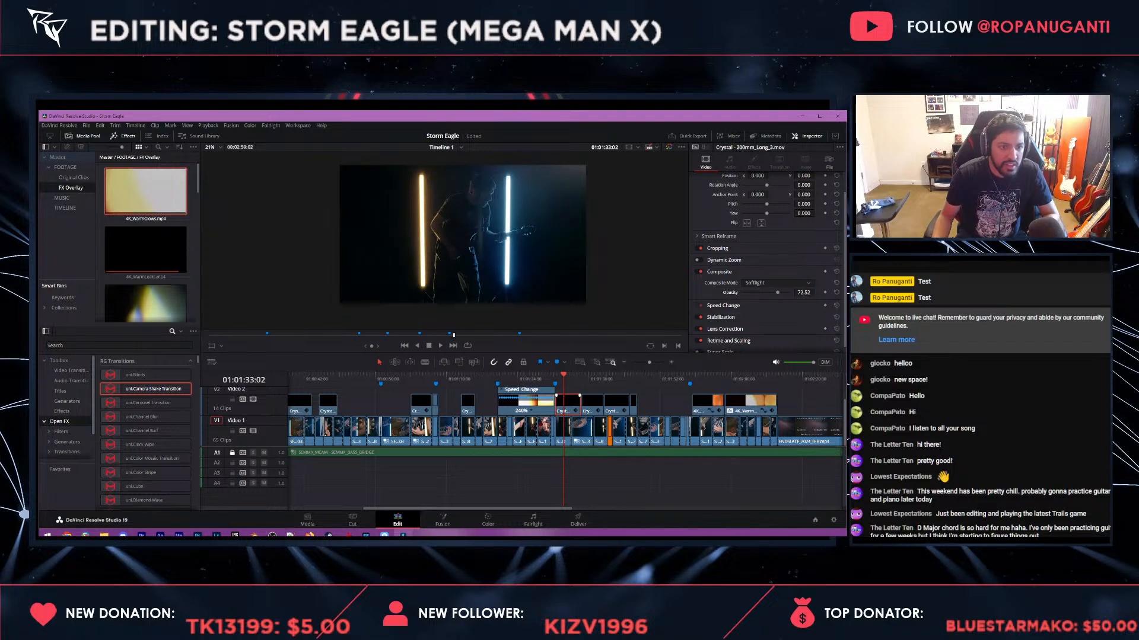
- Set the Crystal - 200mm_Long_6.mov overlay at 01:01:39:00 to Softlight composite mode with 61.07 opacity
left_click(594, 376)
left_click(593, 402)
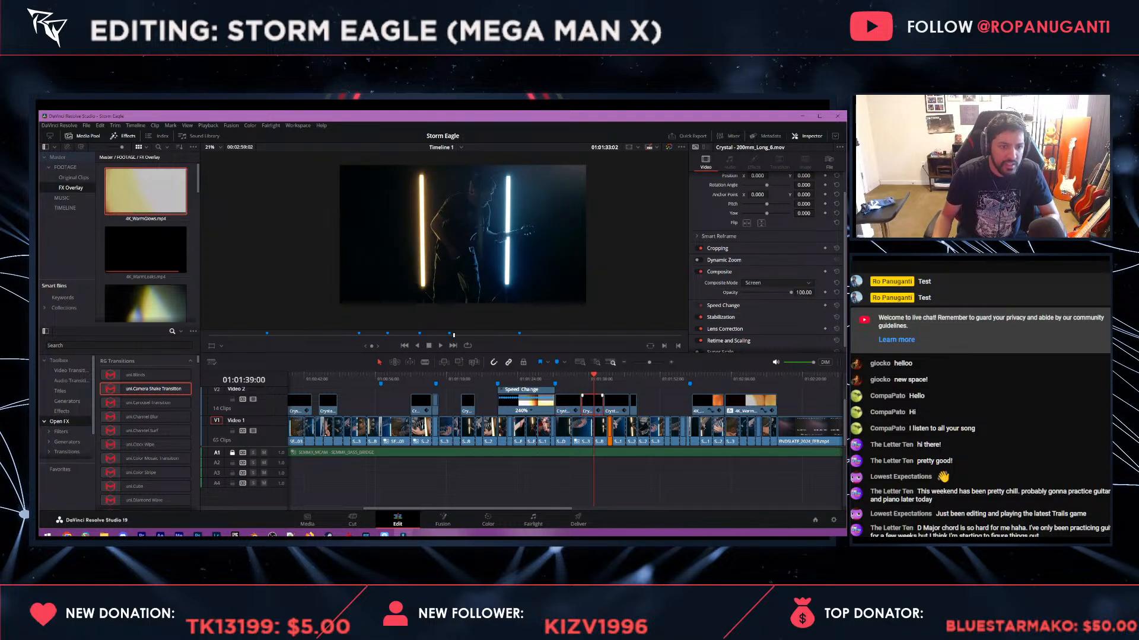
left_click(775, 282)
scroll(771, 318, "down", 3)
left_click(756, 301)
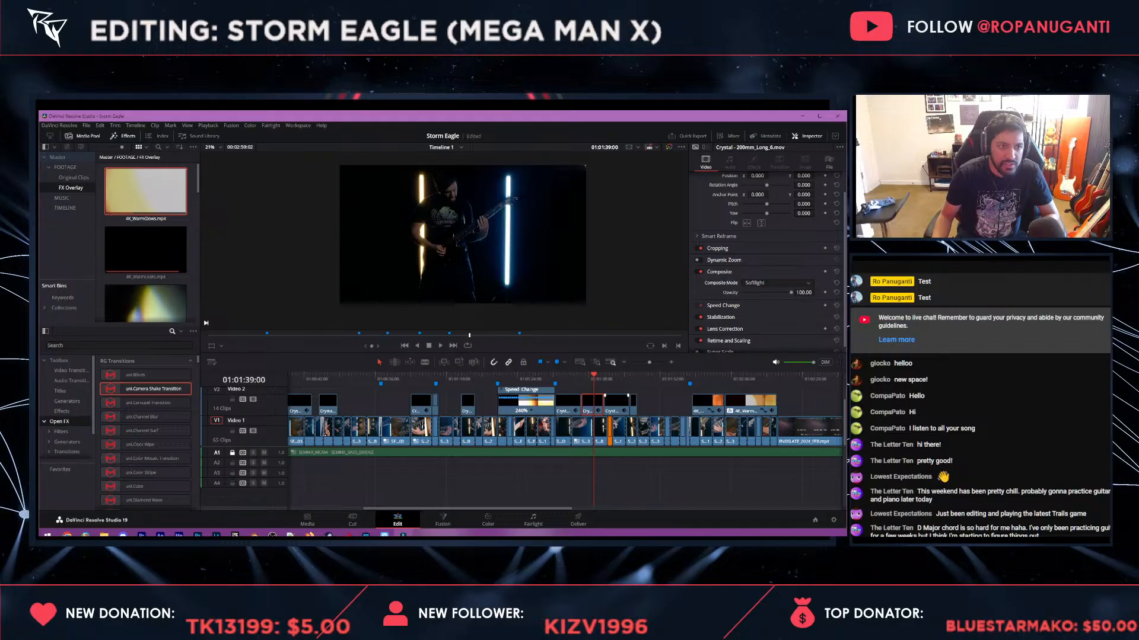
left_click_drag(790, 292, 772, 293)
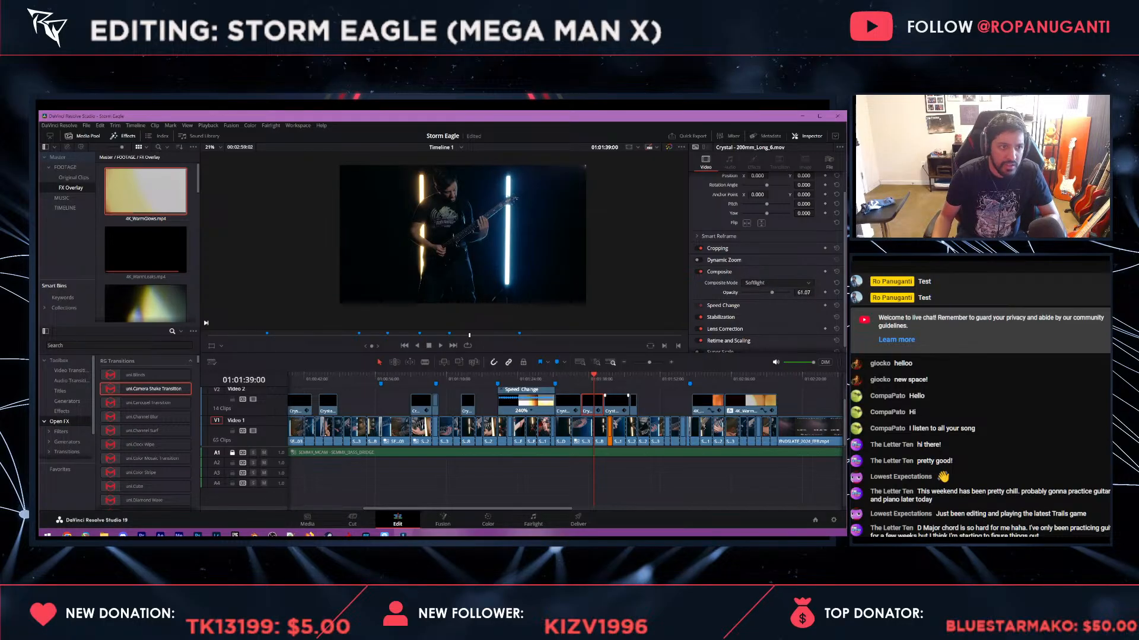
- Set the Crystal - 200mm_Long_3.mov overlay at 01:01:42:17 to Softlight composite mode with 61.07 opacity and play it back
left_click(612, 378)
left_click(614, 402)
left_click(774, 283)
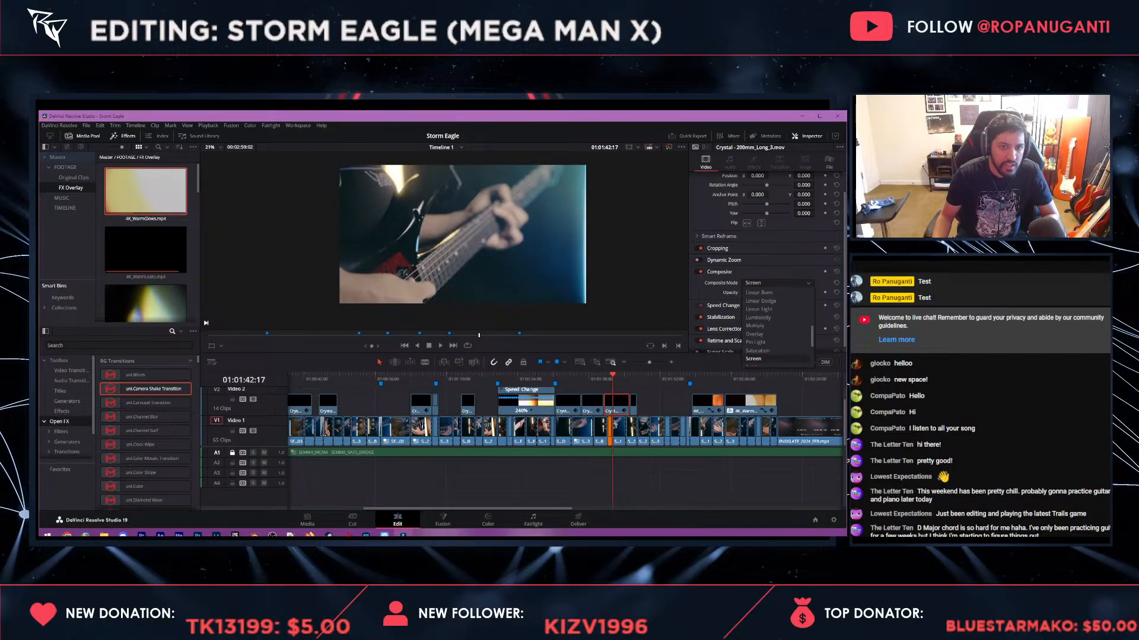
left_click(757, 357)
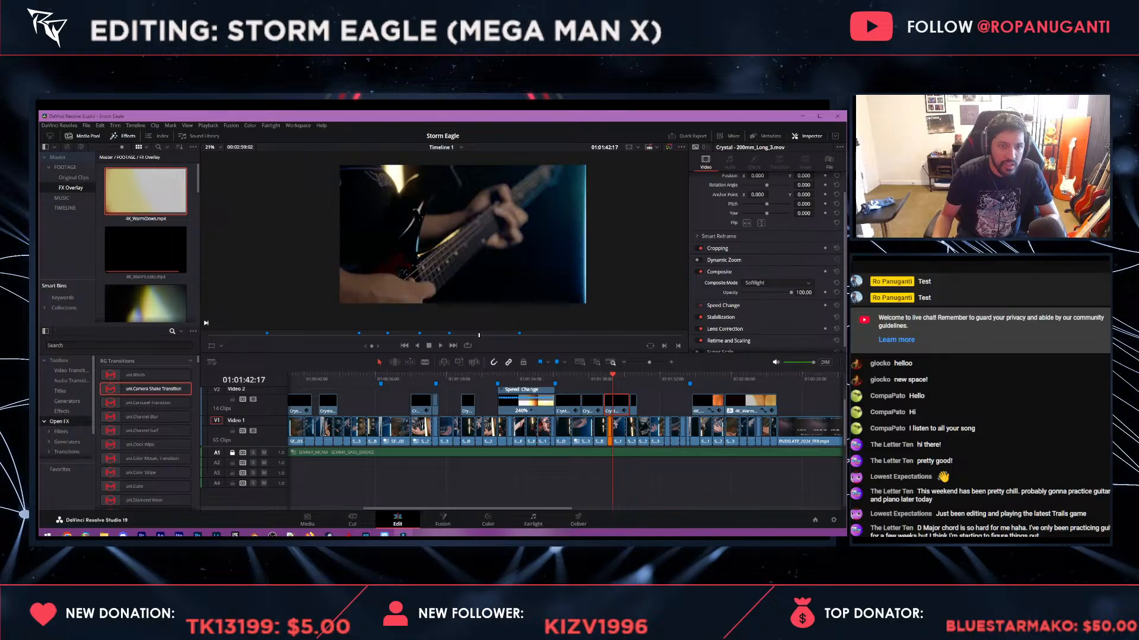
left_click_drag(791, 293, 772, 292)
key("space")
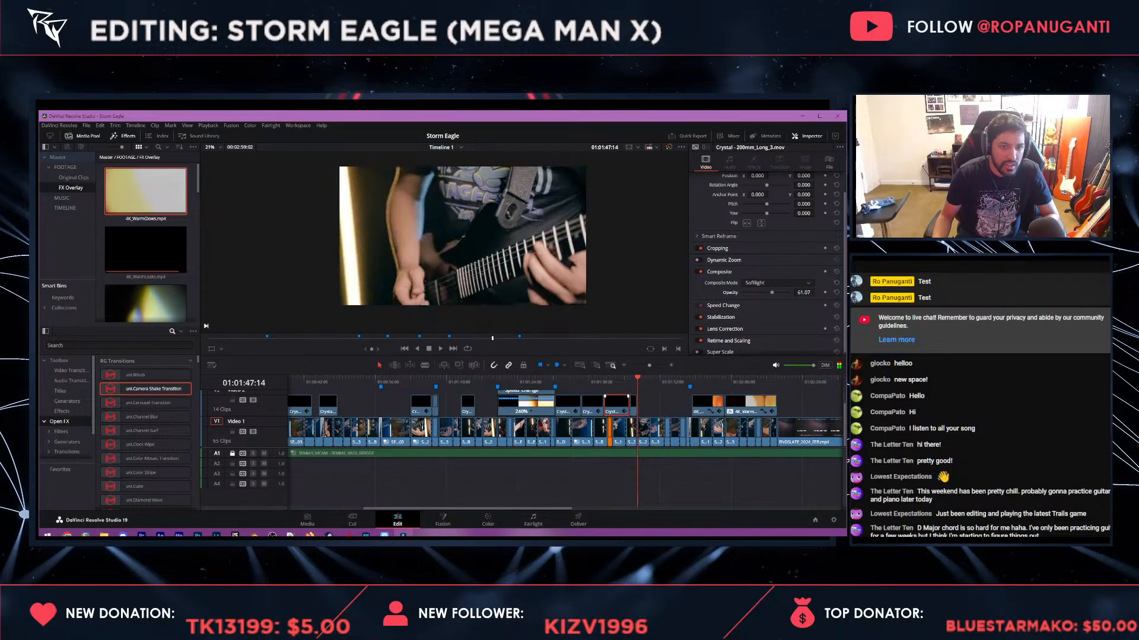
- Set the short Crystal - 200mm_Long_6.mov overlay at 01:01:47:01 to Softlight composite mode with 63.36 opacity
left_click(635, 380)
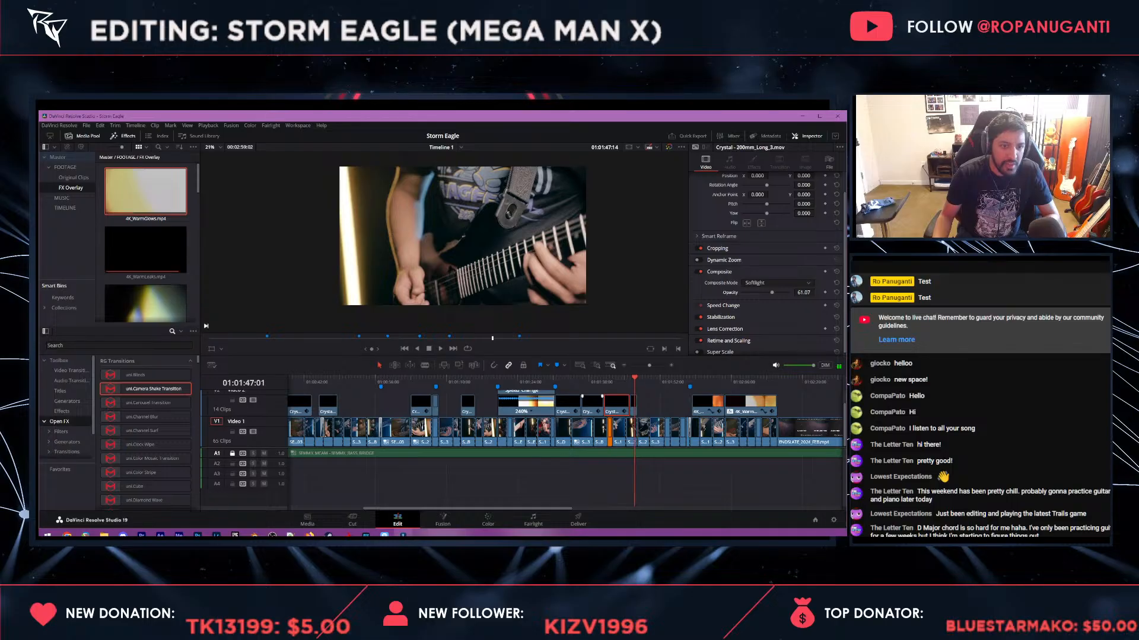
left_click(633, 406)
left_click(777, 283)
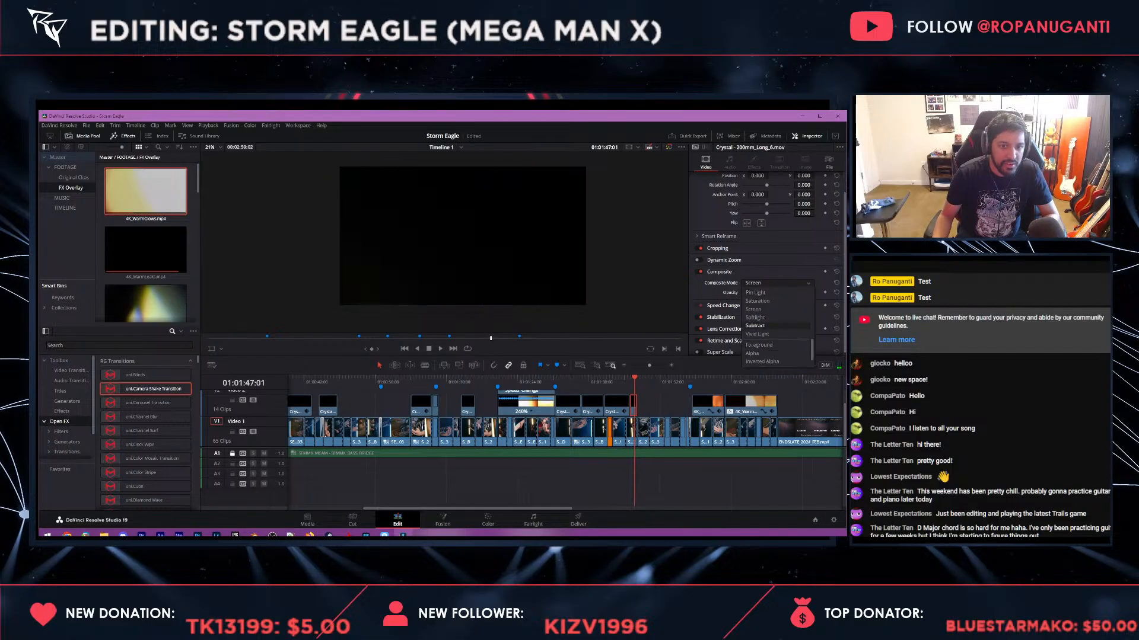
left_click(764, 325)
left_click_drag(791, 292, 773, 293)
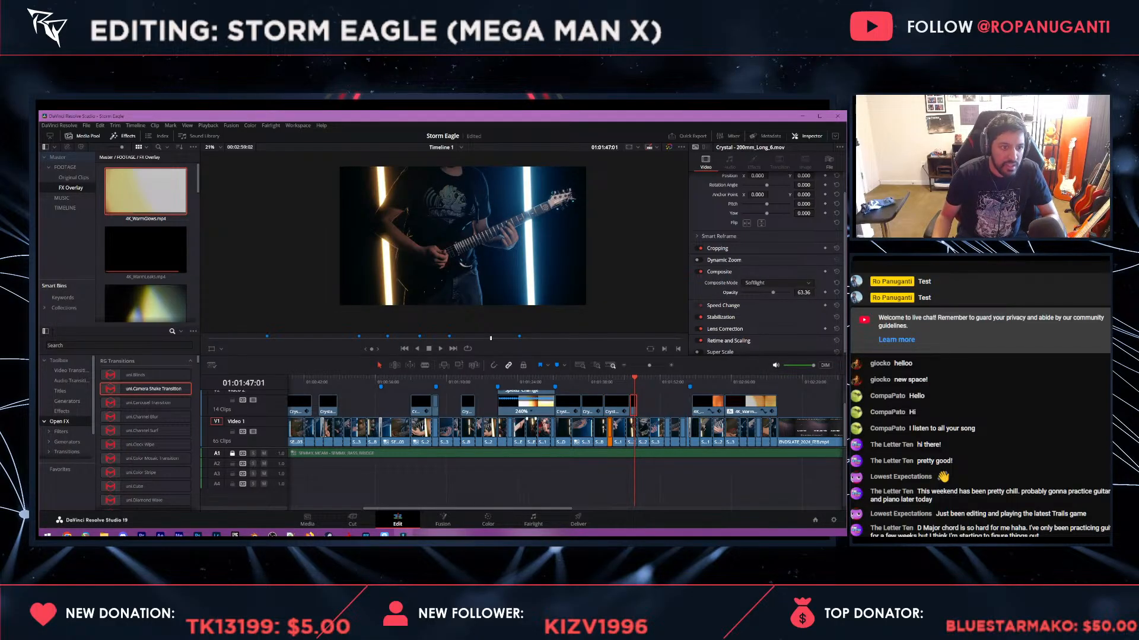
- Set the Crystal - 200mm_Long_4.mov overlay at 01:01:13:22 to Softlight composite mode with 67.18 opacity
left_click(466, 380)
left_click(467, 406)
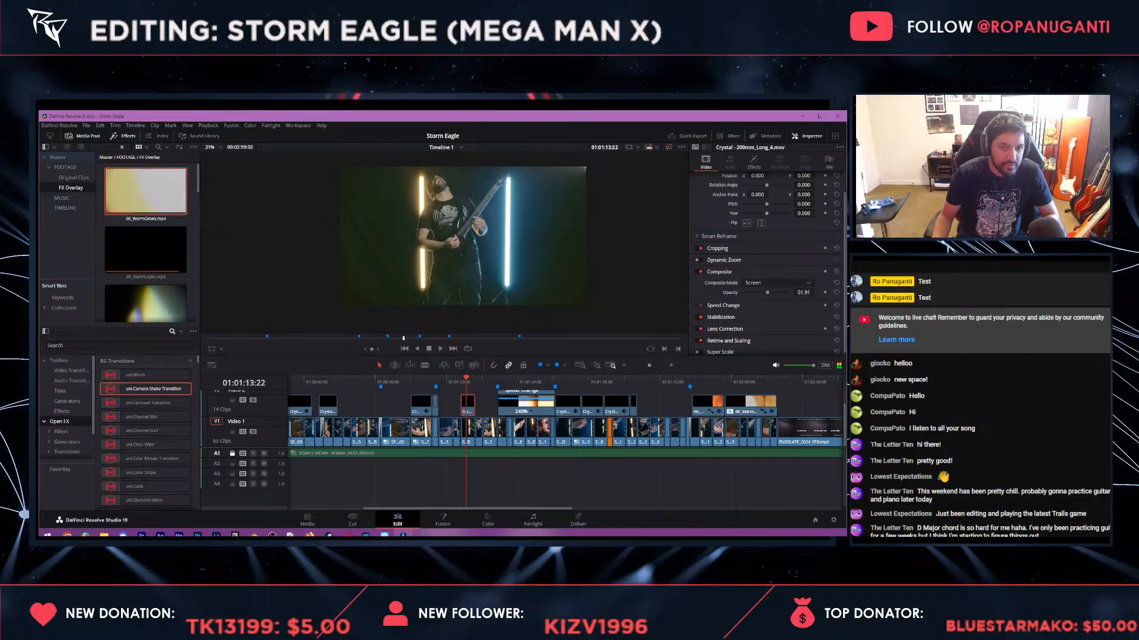
left_click(776, 283)
scroll(771, 356, "down", 2)
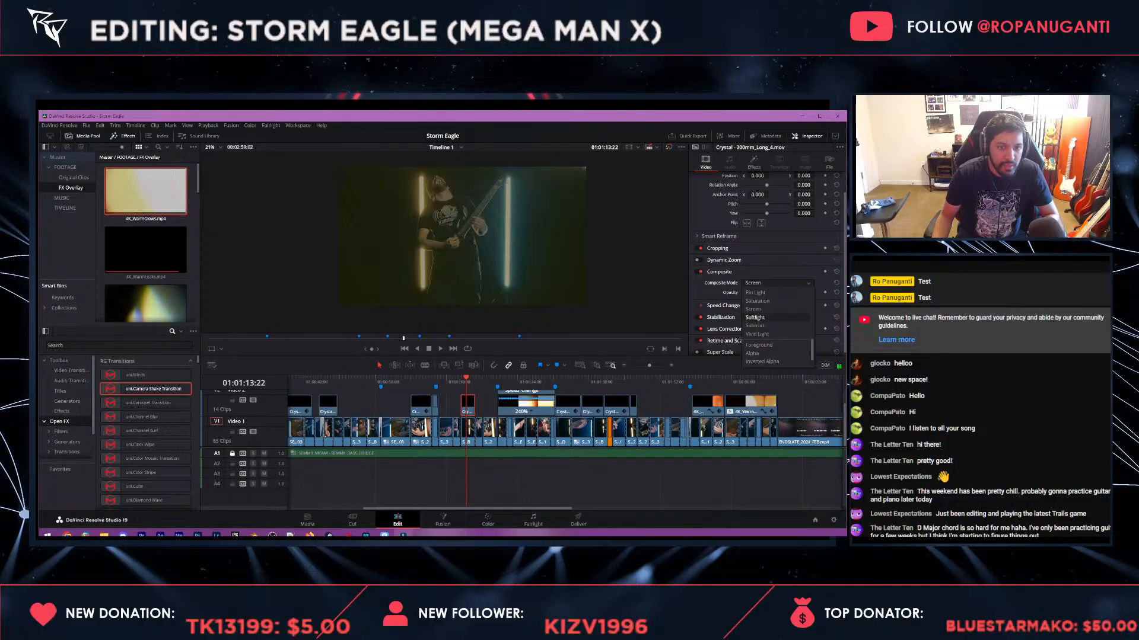
left_click(765, 319)
left_click_drag(767, 292, 775, 293)
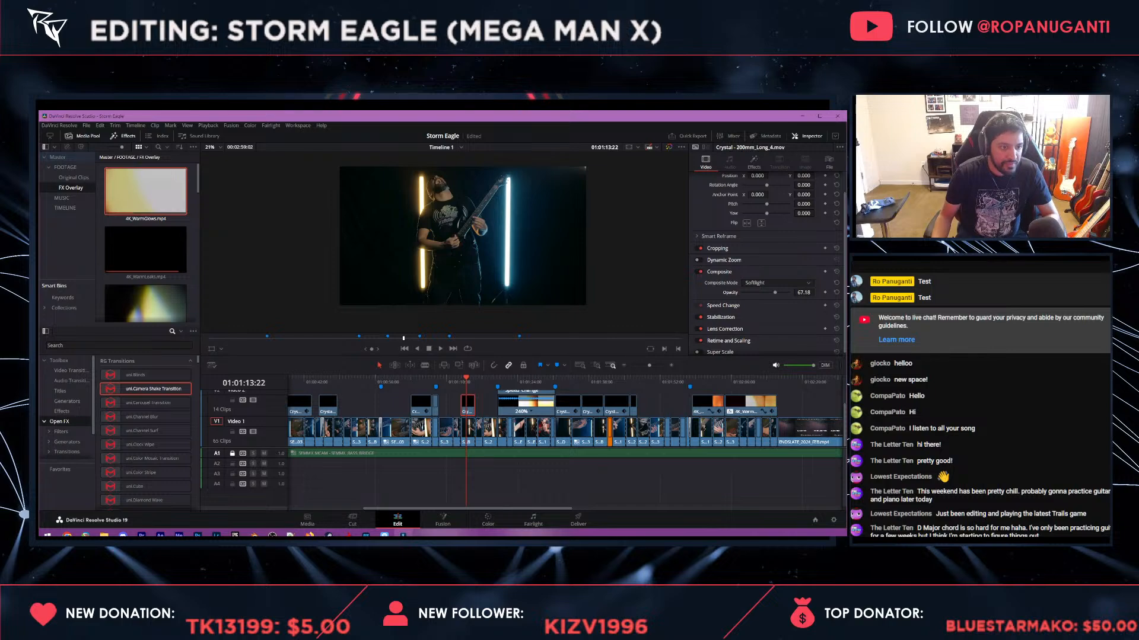
- Paste the 4K_WarmLeaks.mp4 attributes onto the two neighbouring Crystal overlays around 01:01:05:11
left_click_drag(432, 380, 424, 380)
scroll(424, 382, "up", 4)
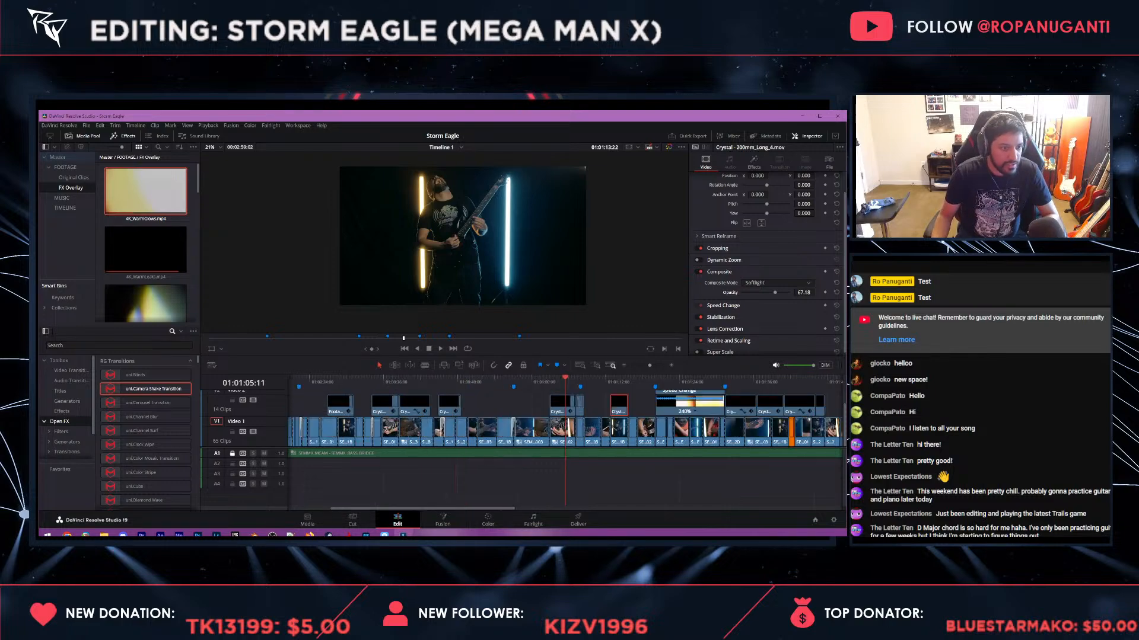
left_click_drag(611, 398, 536, 407)
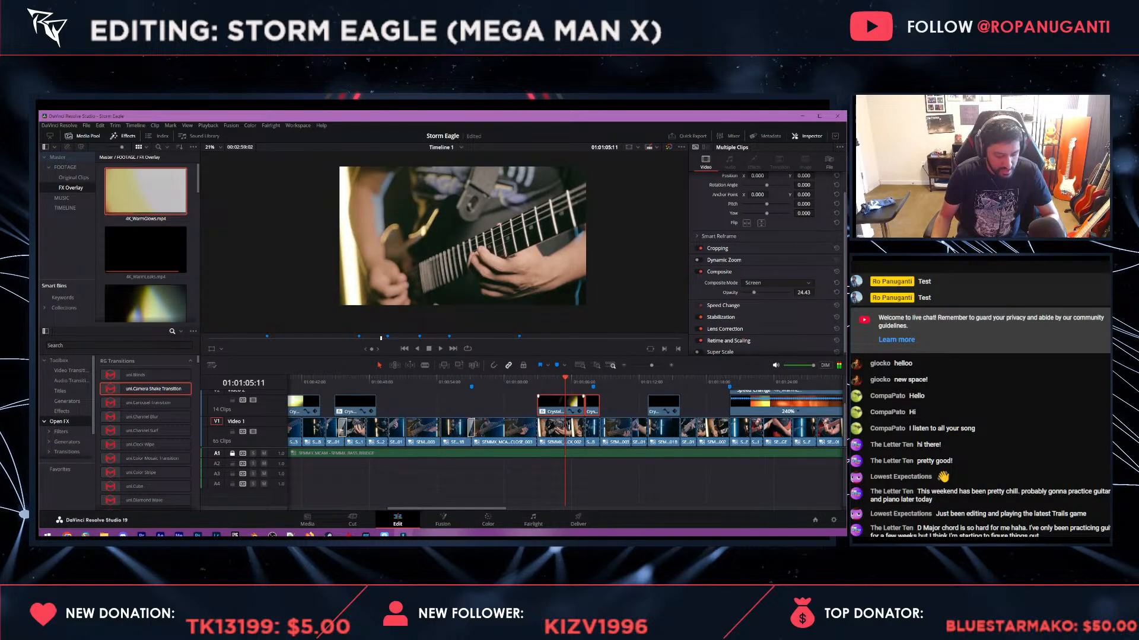
key("alt+v")
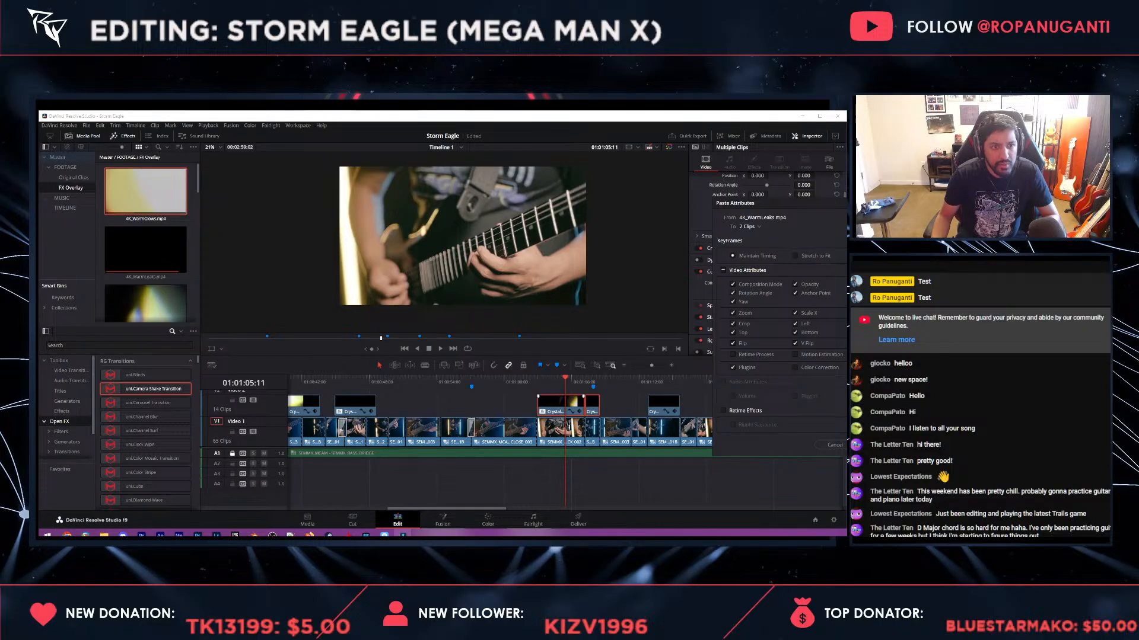
key("Return")
key("ctrl+minus")
key("ctrl+minus")
key("ctrl+minus")
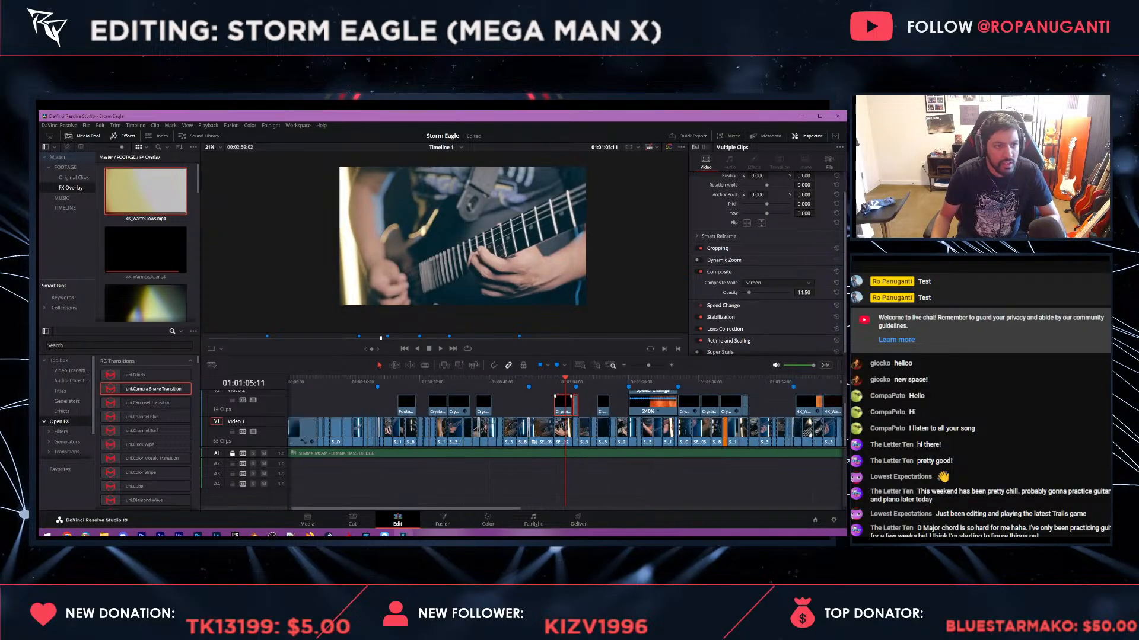
- Set the Crystal - 200mm_Long_1.mov overlay at 01:01:05:11 to Softlight composite mode with 73.28 opacity
left_click(580, 406)
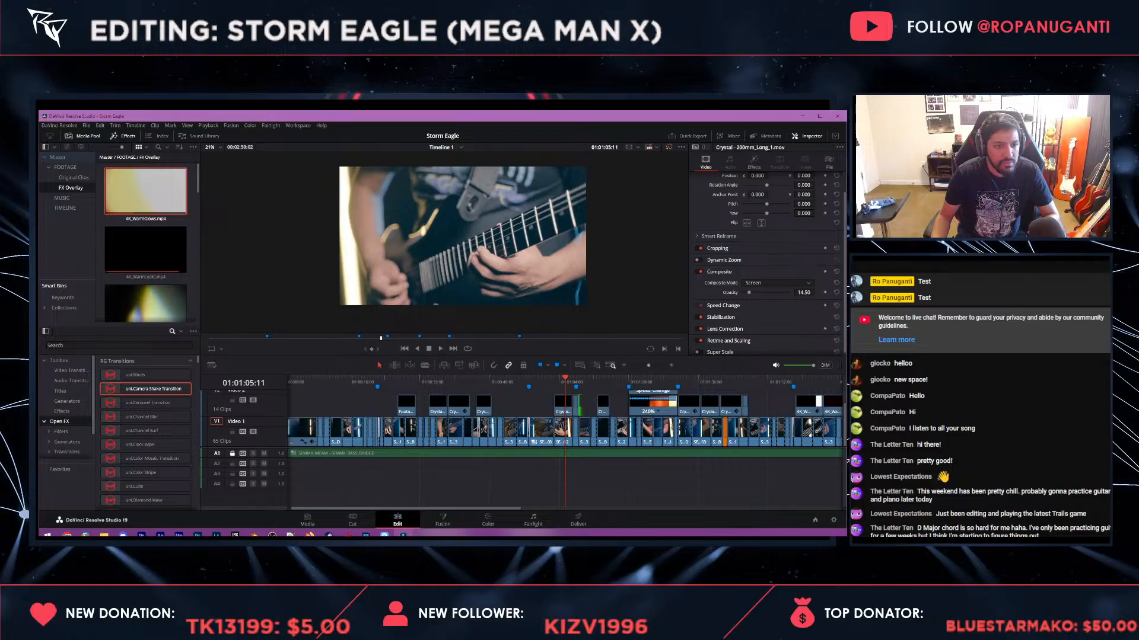
key("Delete")
left_click(777, 283)
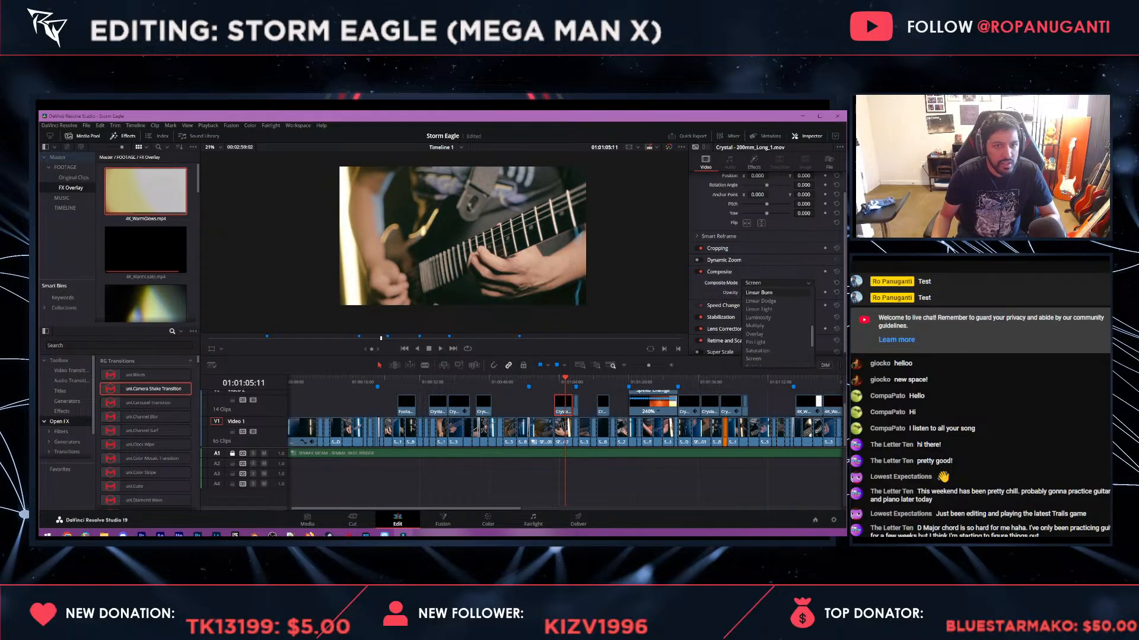
left_click(765, 318)
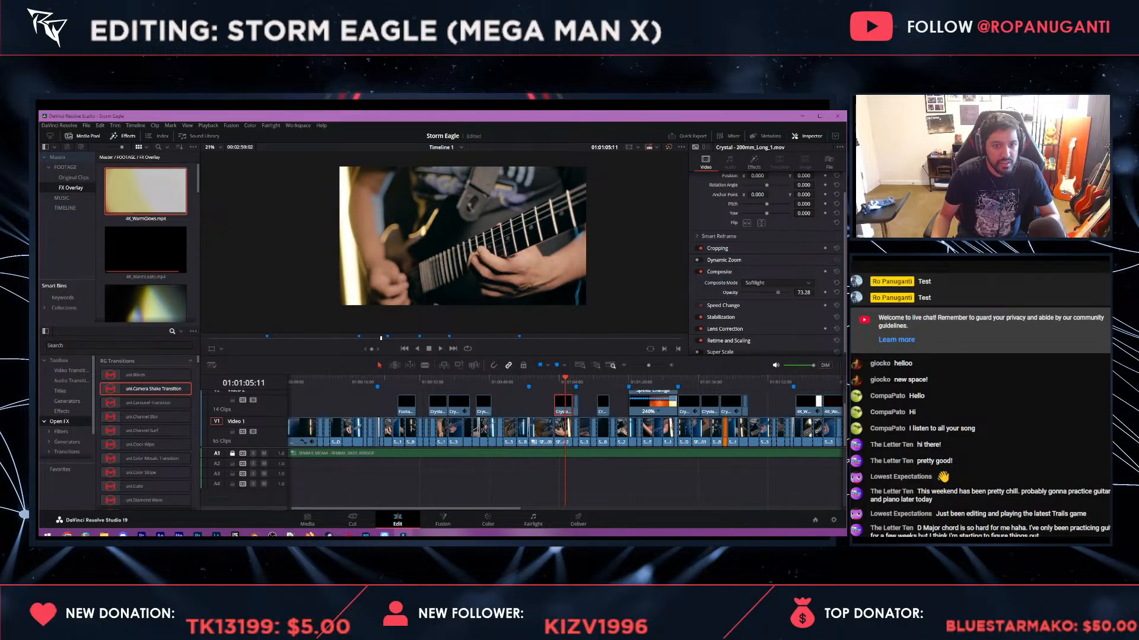
left_click_drag(754, 293, 778, 292)
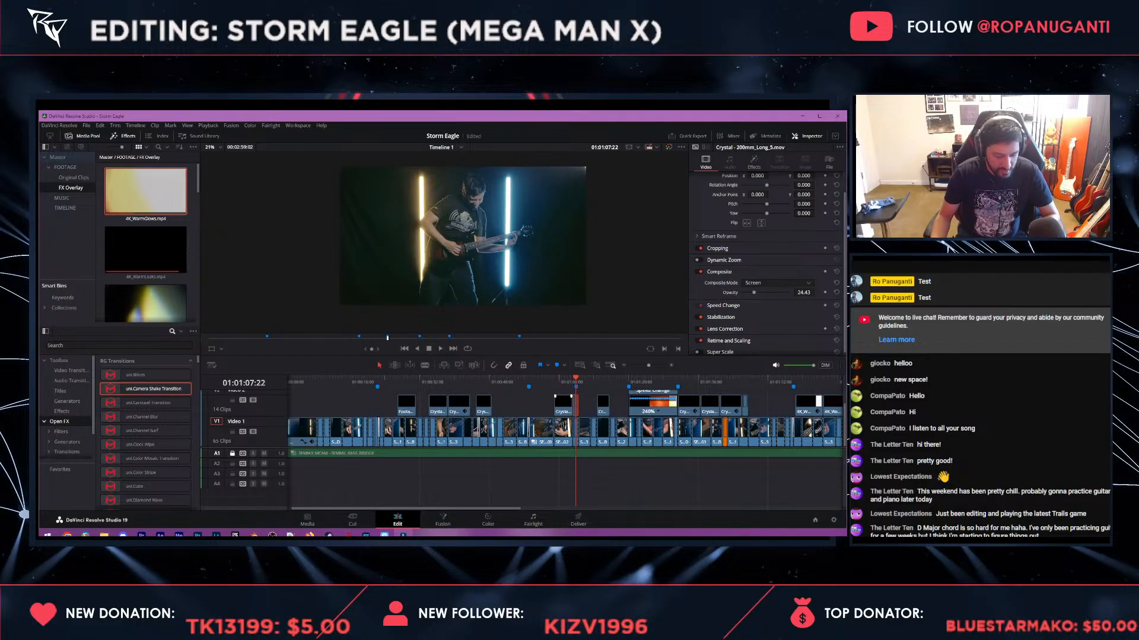
- Paste the copied attributes onto the Crystal - 200mm_Long_5.mov overlay at 01:01:07:22, and set it to Softlight with 64.12 opacity
key("alt+v")
key("Return")
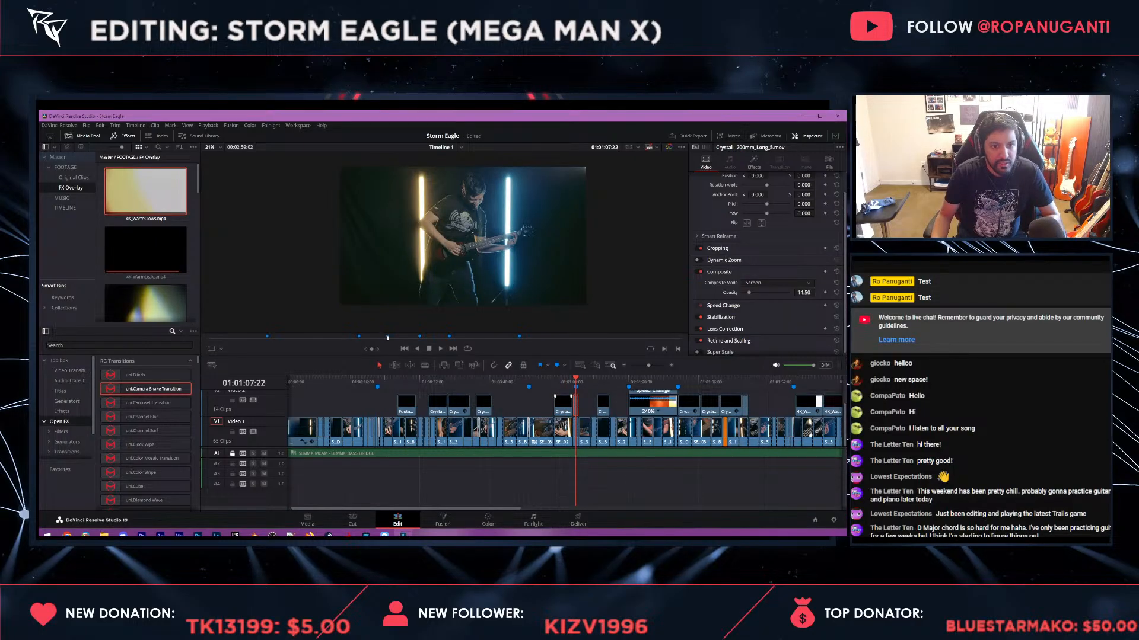
left_click(777, 283)
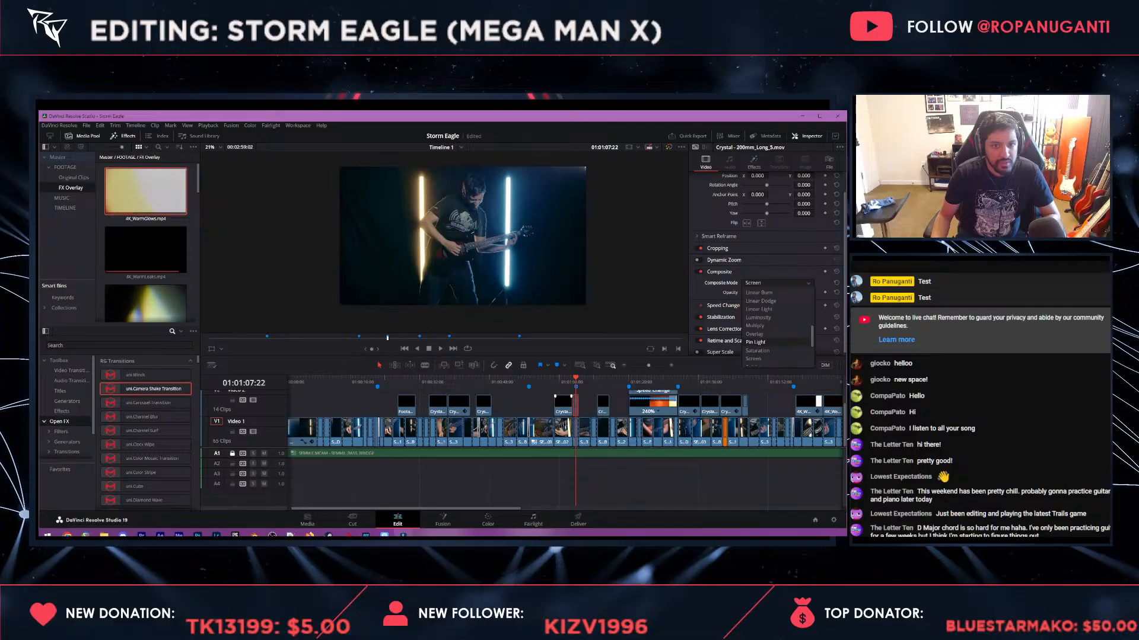
left_click(754, 301)
left_click_drag(750, 293, 773, 292)
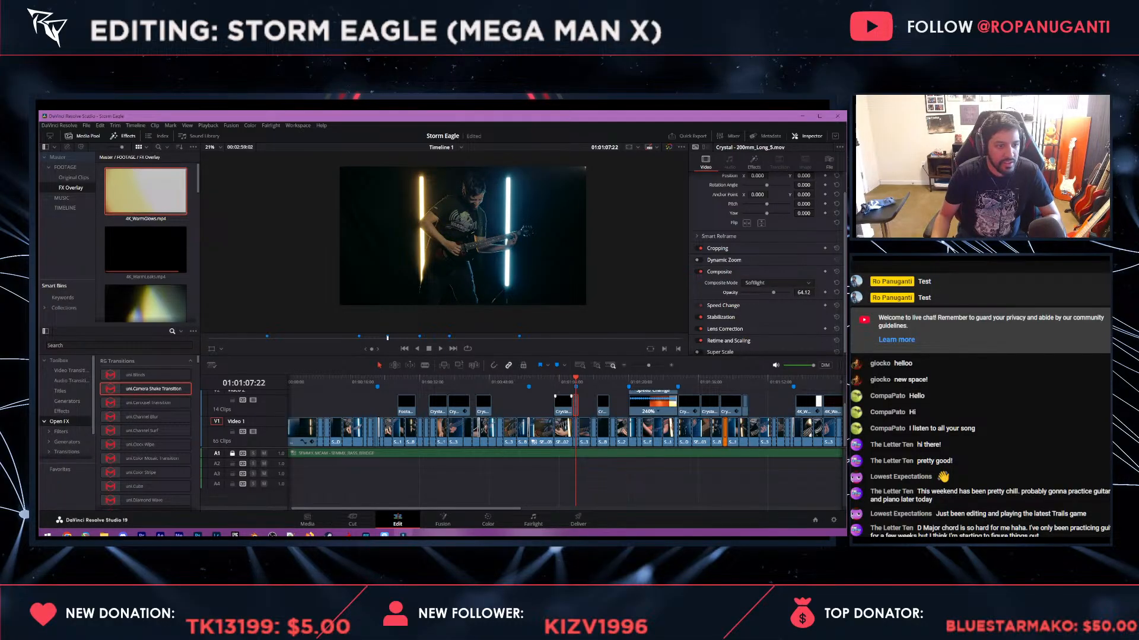
- Paste the Crystal - 200mm_Long_5.mov attributes, including composite mode and opacity, onto the Crystal - 200mm_Long_4.mov overlay at 01:00:46:09
left_click(481, 382)
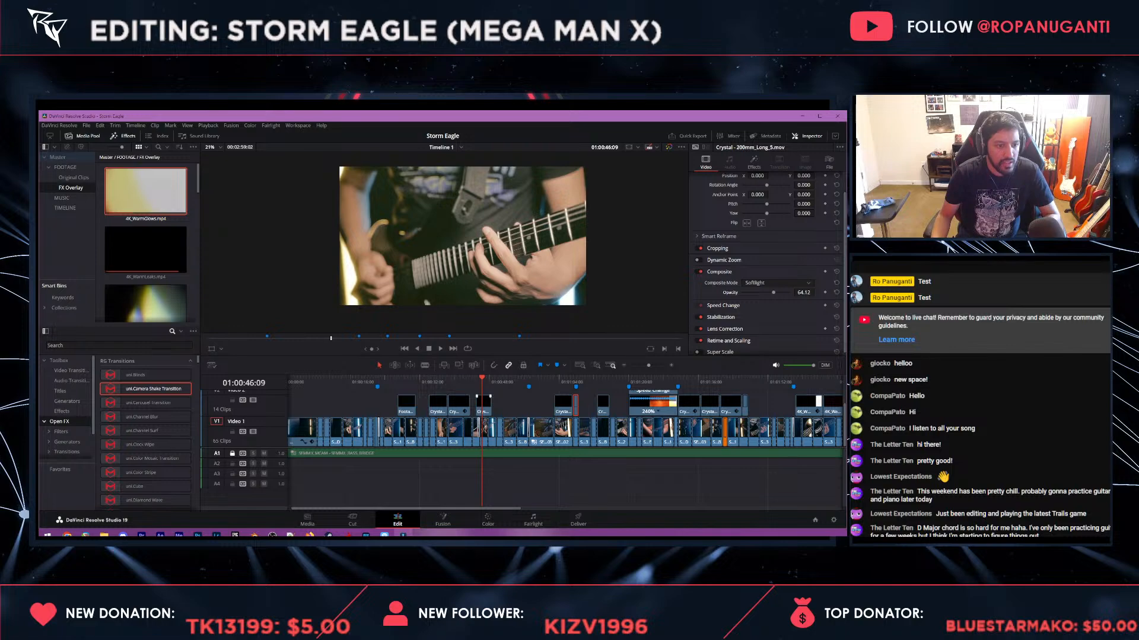
left_click(483, 405)
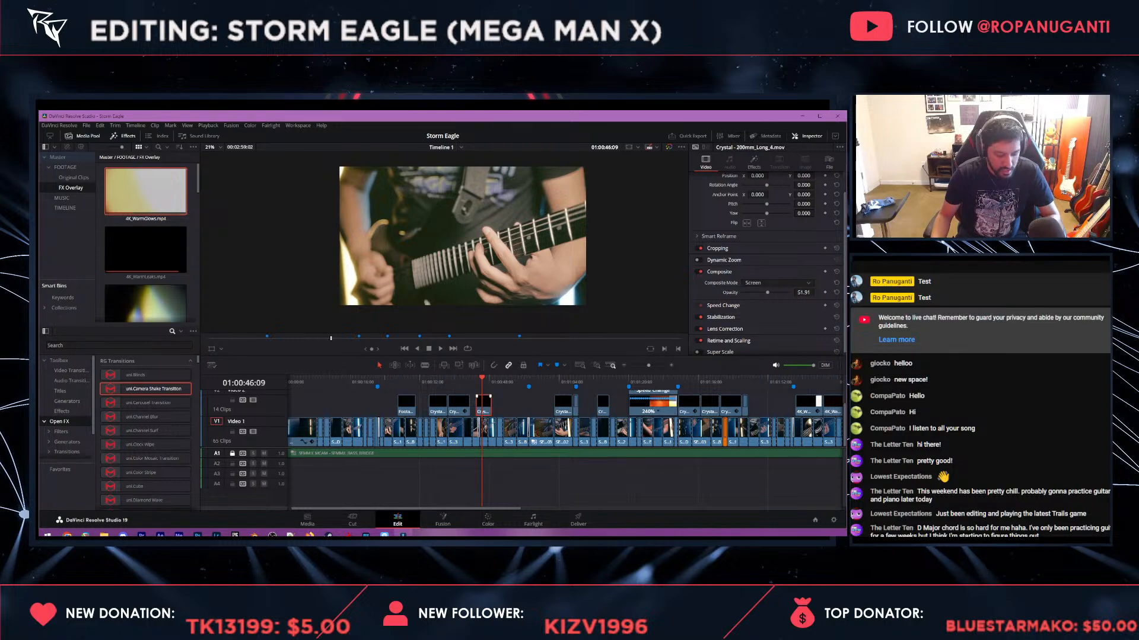
key("alt+v")
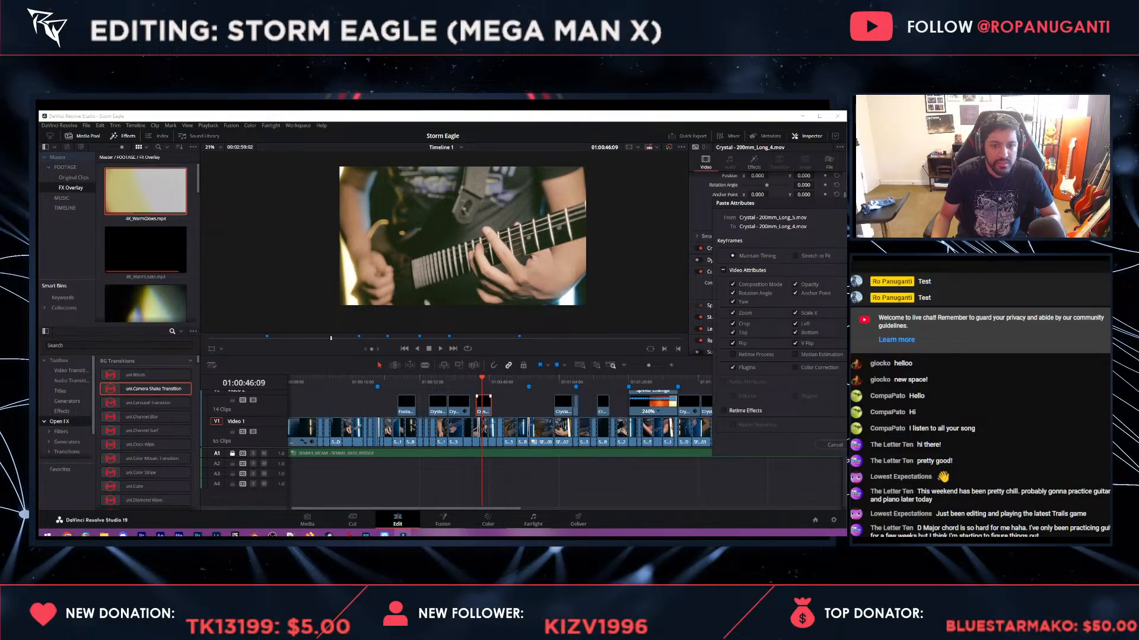
key("Return")
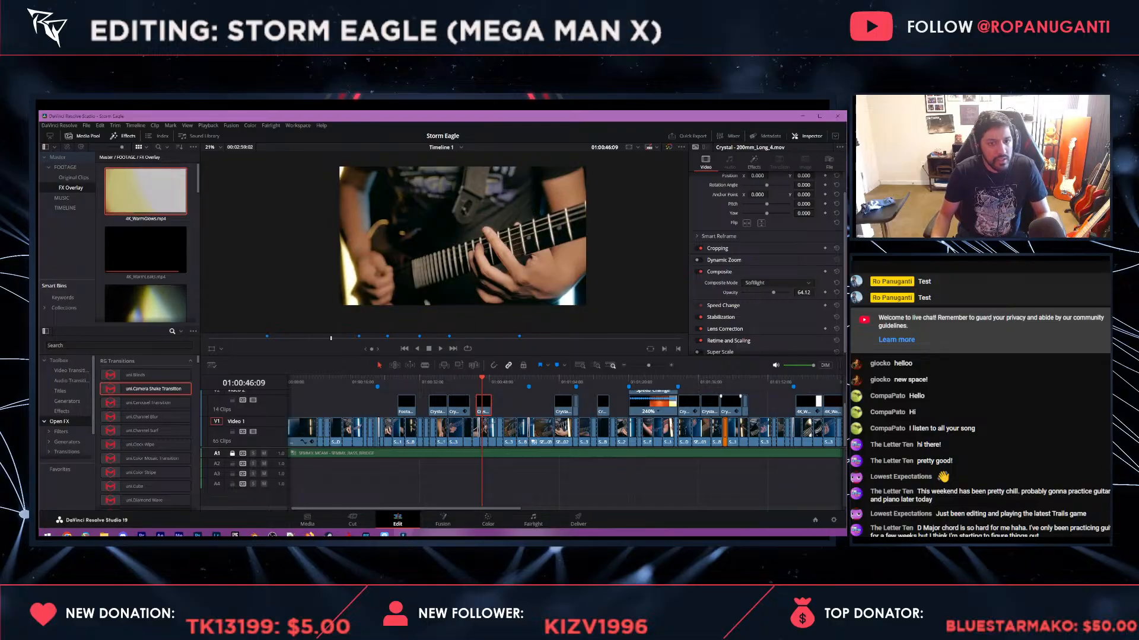
- Paste the Crystal - 200mm_Long_5.mov attributes onto the first three V2 overlays, starting around 01:00:28:00
mouse_move(466, 382)
left_mouse_down()
mouse_move(402, 382)
mouse_move(471, 396)
left_mouse_up()
key("alt+v")
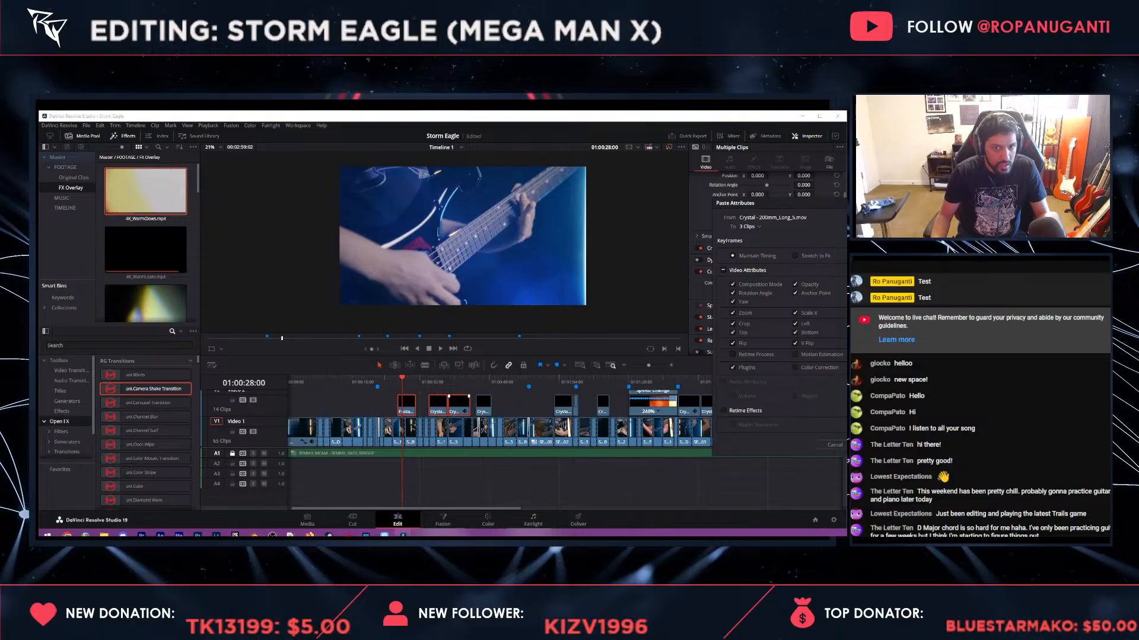
key("Return")
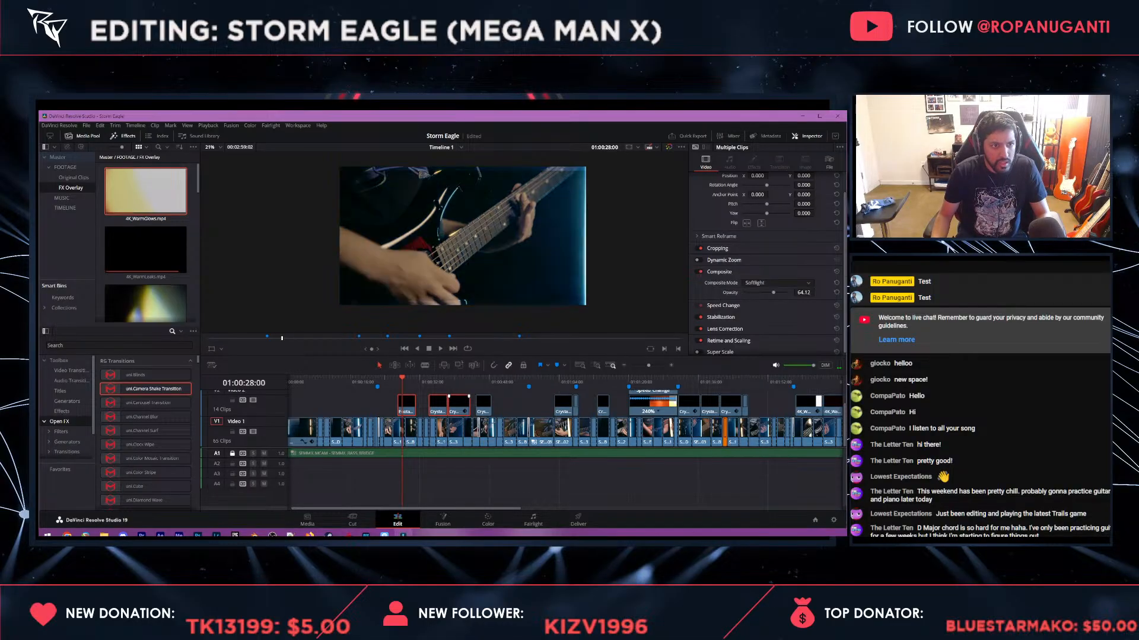
- Try Screen composite mode with 64.12 opacity on the FootageCrate-4K_Anamorphic_Transition_7.mp4 overlay at 01:00:28:00
left_click(386, 404)
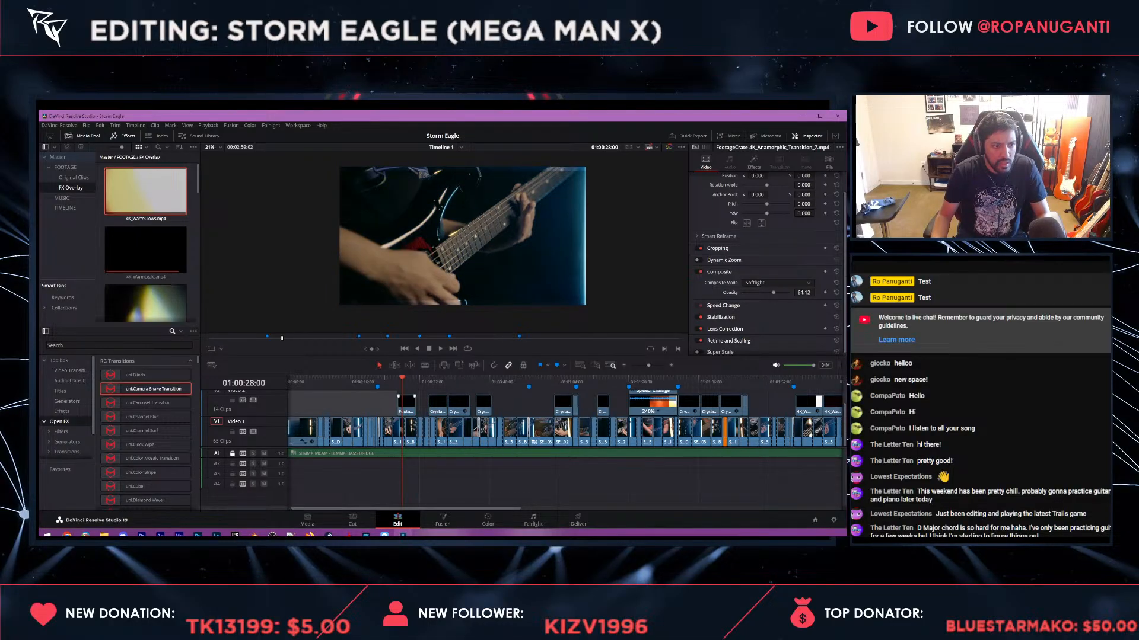
left_click(408, 404)
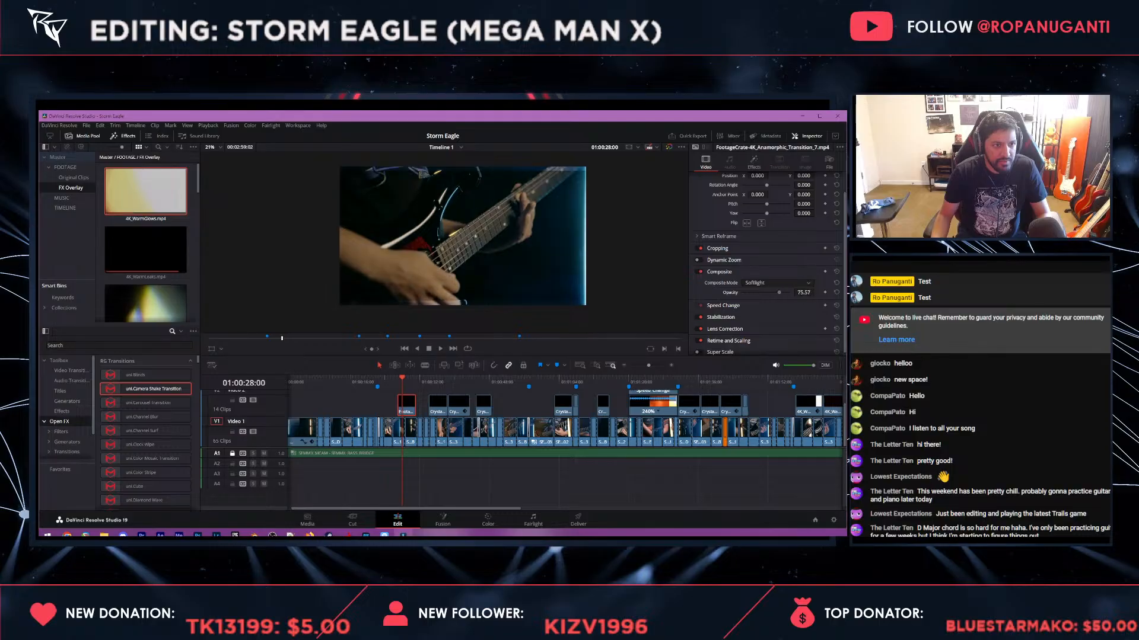
left_click(777, 283)
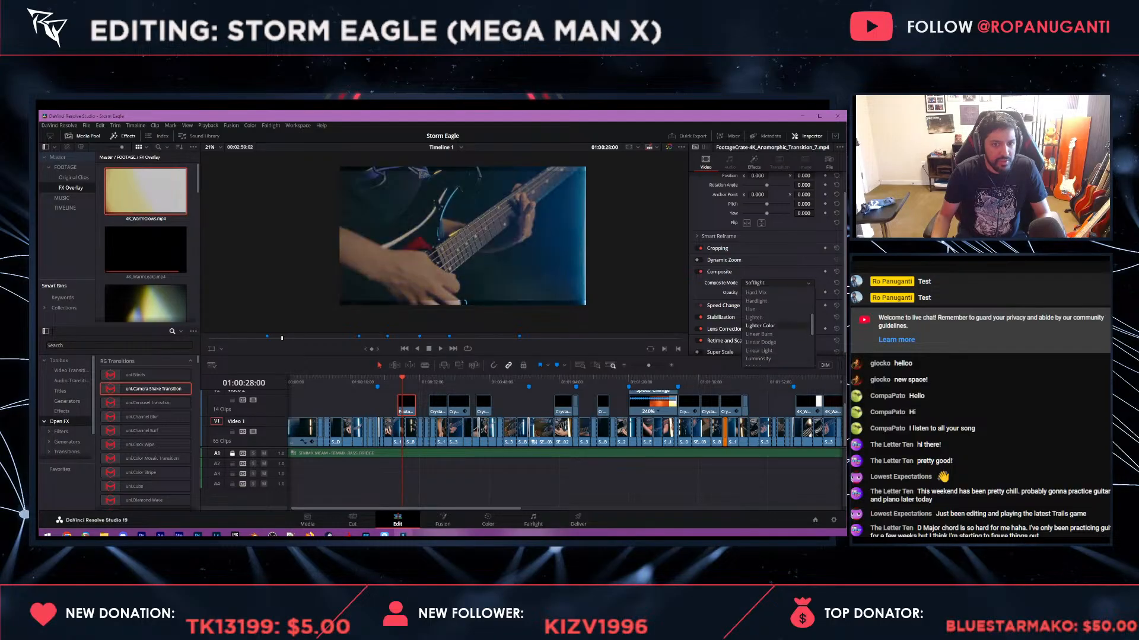
scroll(777, 326, "up", 6)
scroll(771, 319, "down", 6)
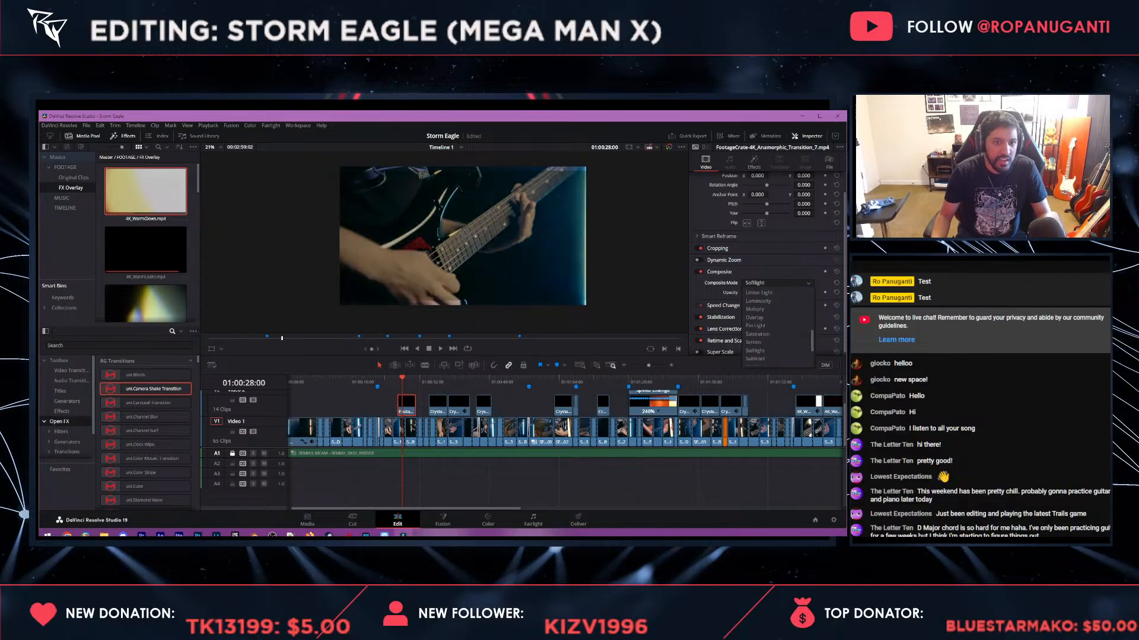
left_click(765, 335)
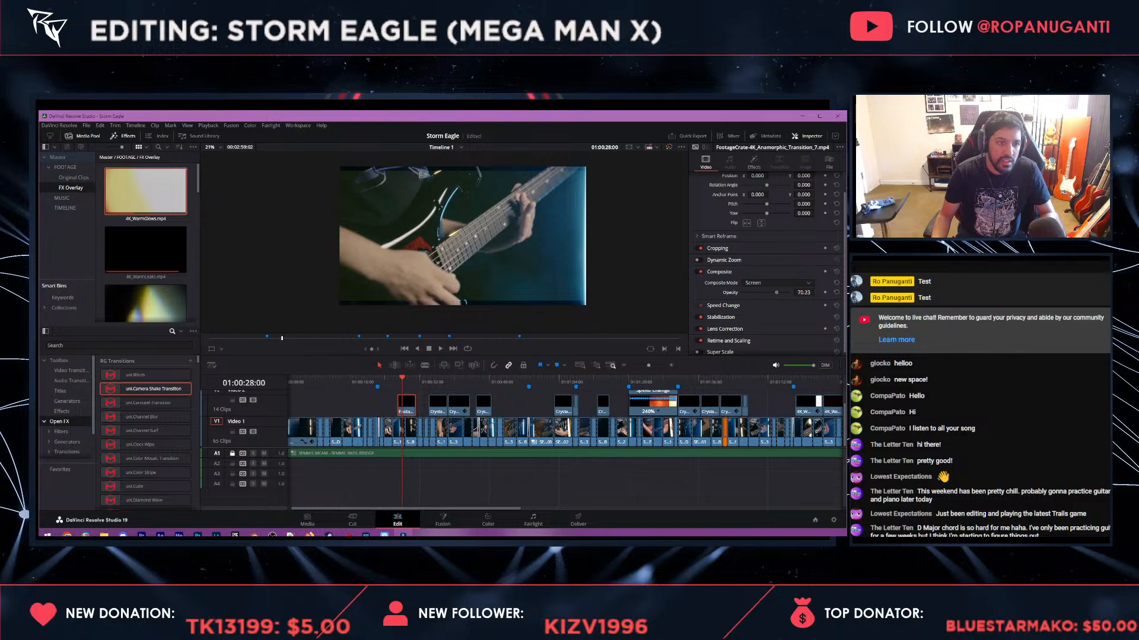
left_click_drag(761, 292, 772, 292)
- Set the anamorphic transition overlay's zoom to 1.350, composite mode to Overlay and opacity to 43.51, and play it back
scroll(768, 261, "up", 1)
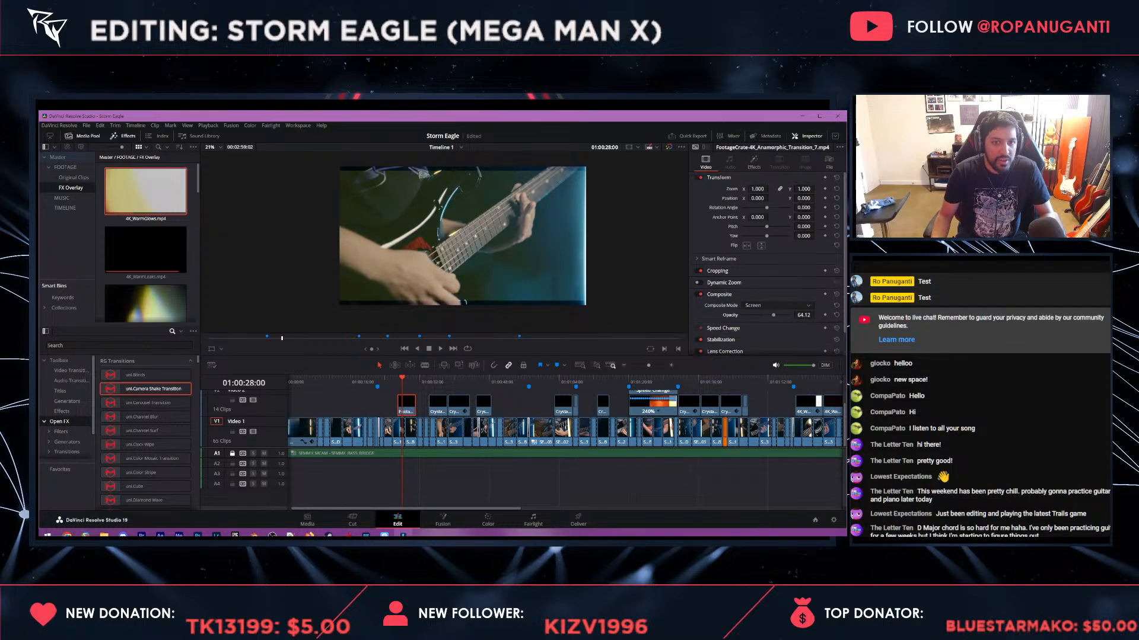
left_click_drag(757, 189, 770, 189)
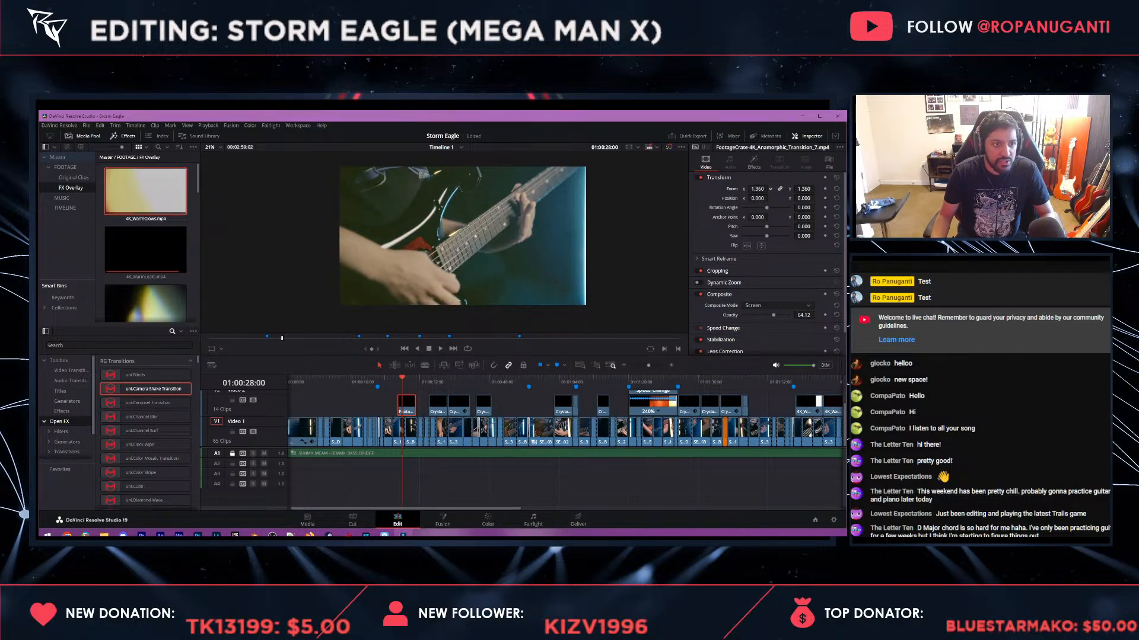
left_click(777, 305)
left_click(778, 340)
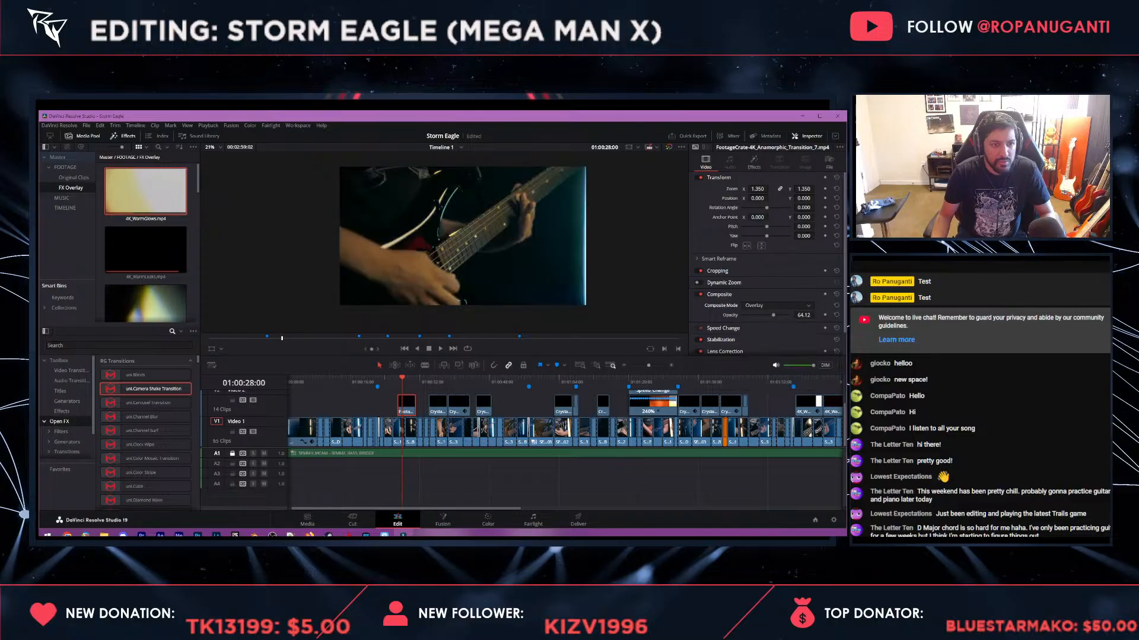
left_click_drag(773, 315, 764, 315)
key("space")
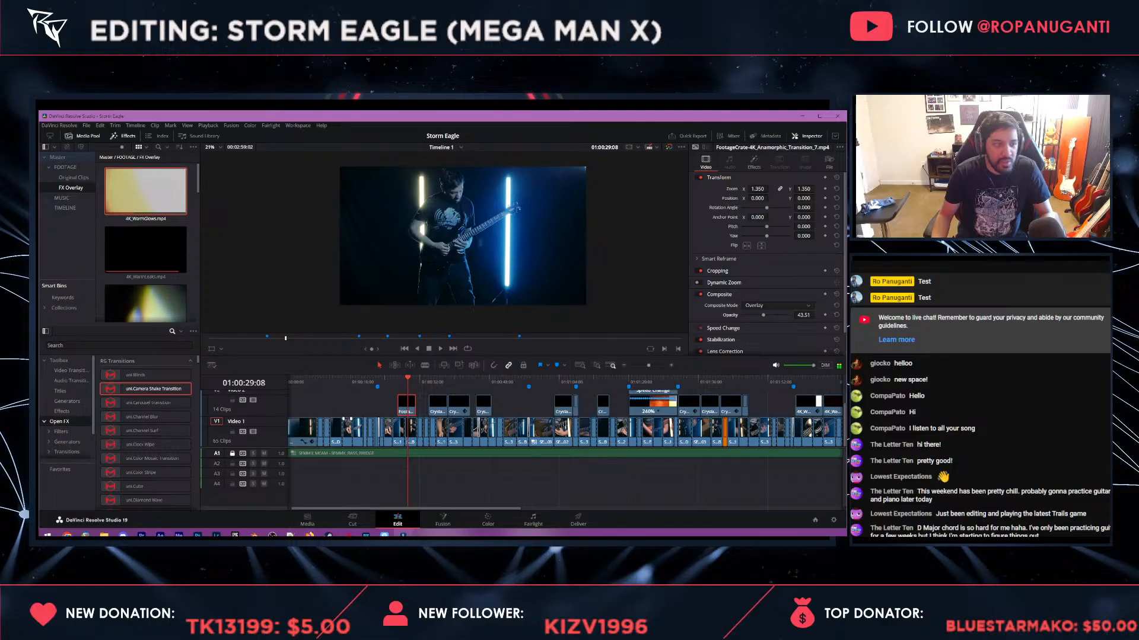
- Lock the Video 2 and Video 1 tracks and switch to the Deliver page
key("Home")
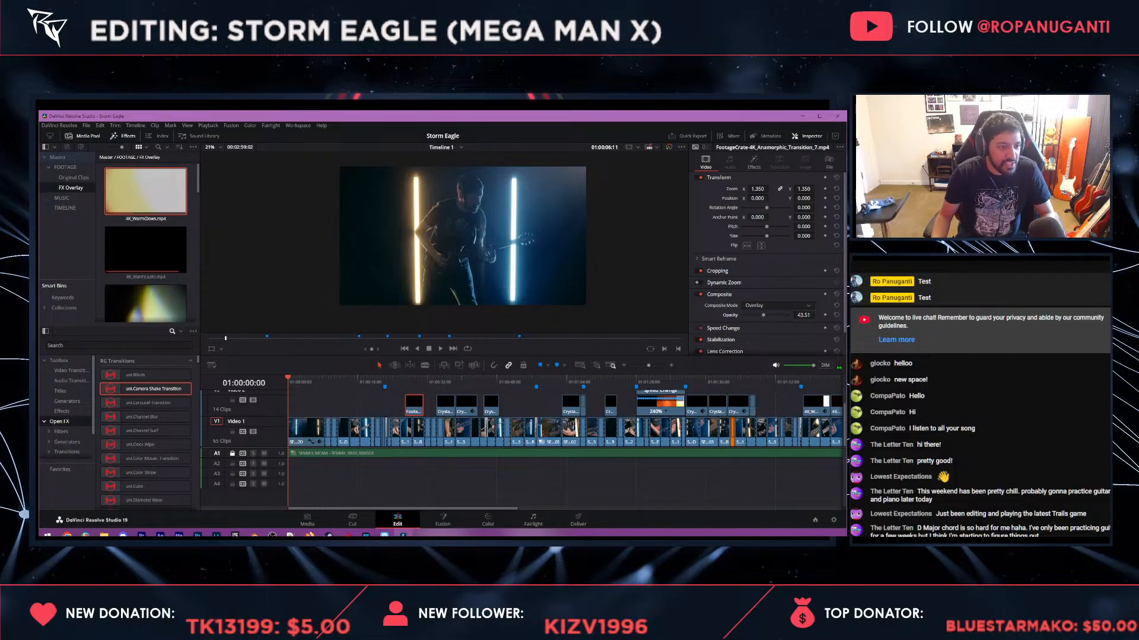
key("shift+z")
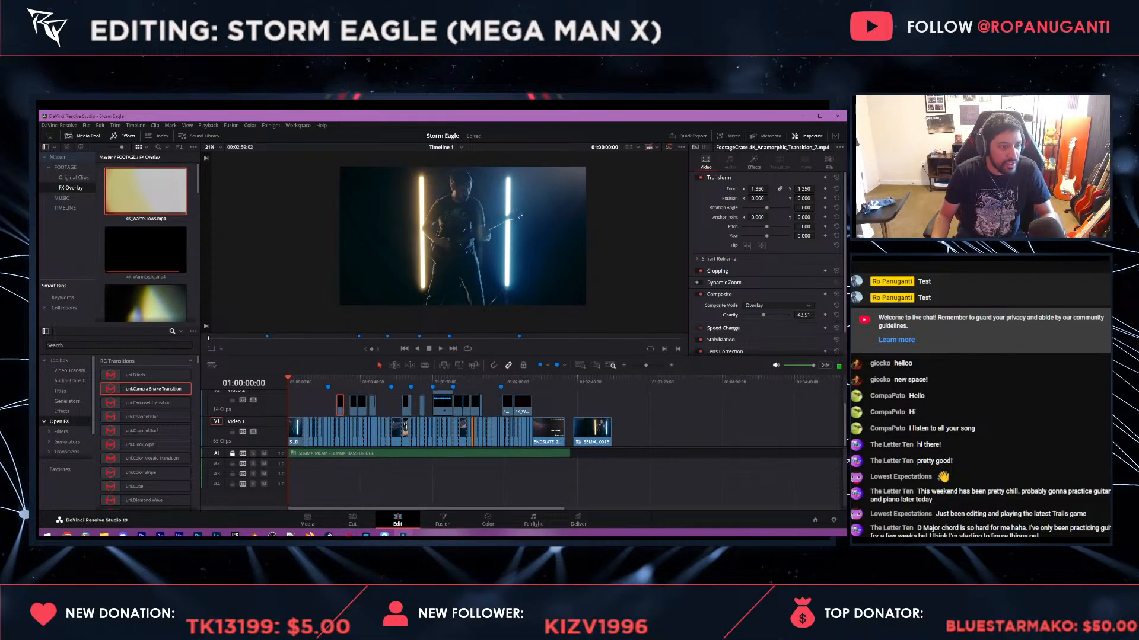
scroll(427, 421, "down", 3)
scroll(427, 421, "up", 3)
left_click(232, 400)
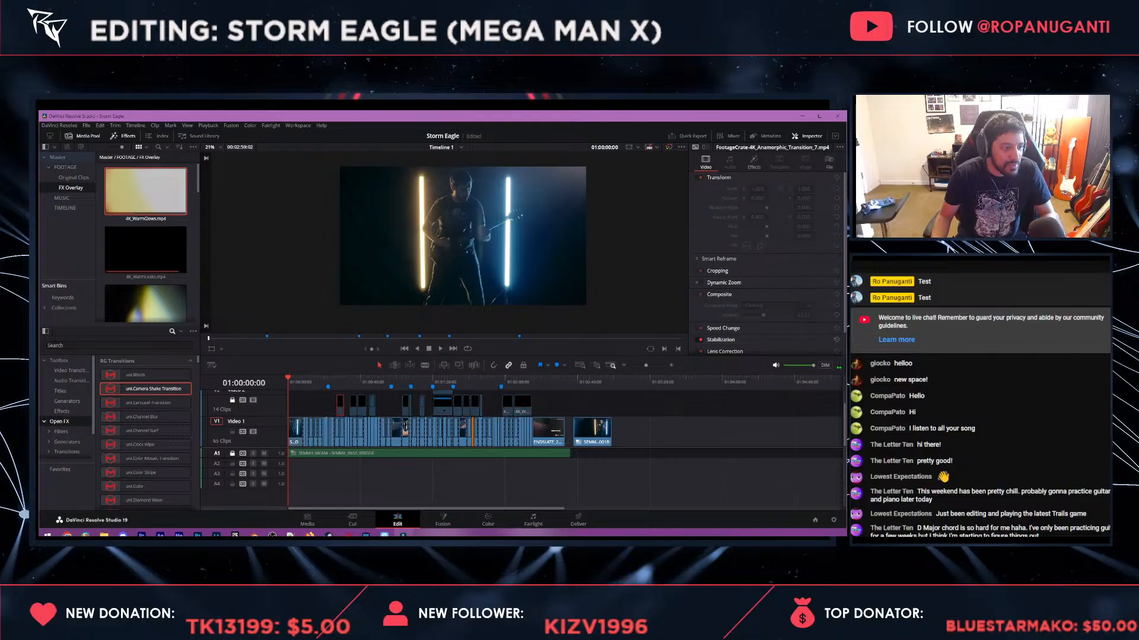
left_click(232, 432)
left_click(236, 421)
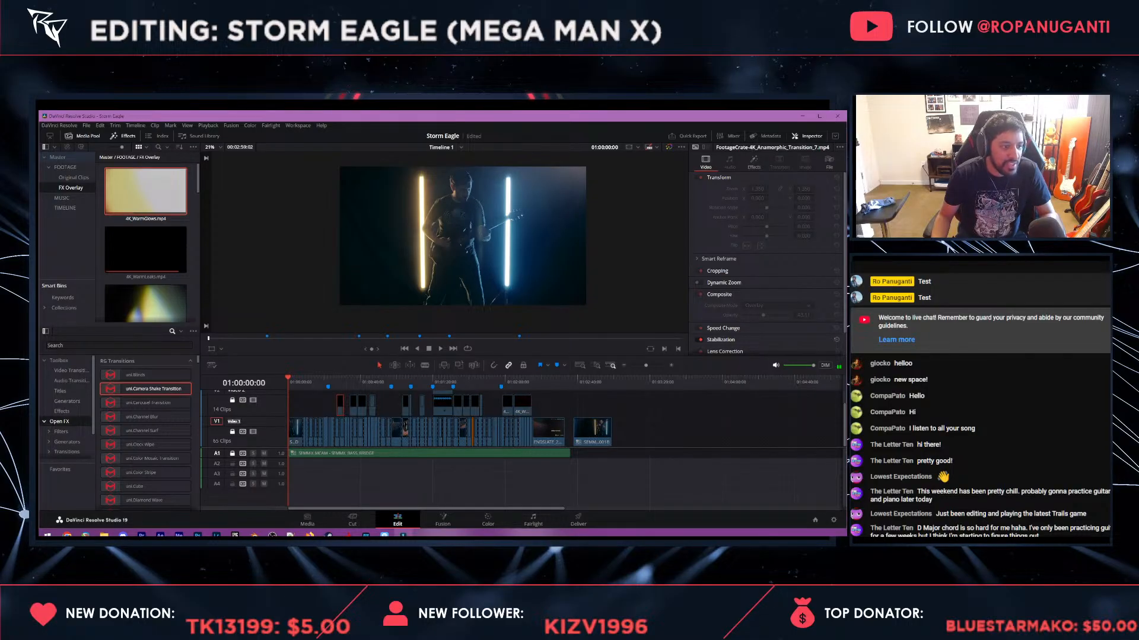
key("Escape")
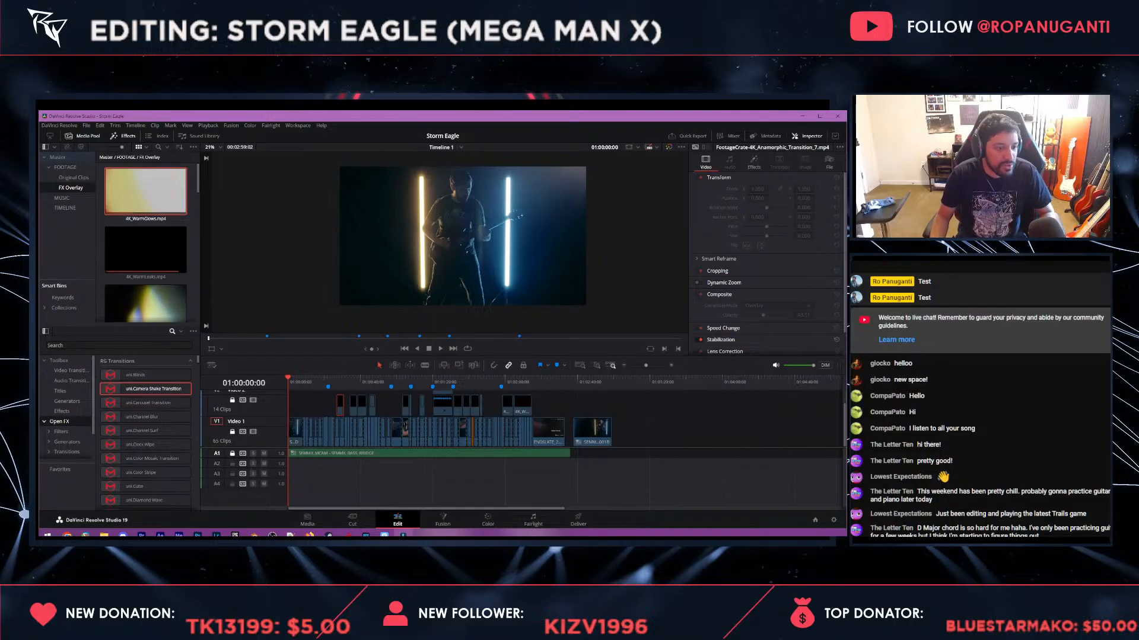
left_click(578, 520)
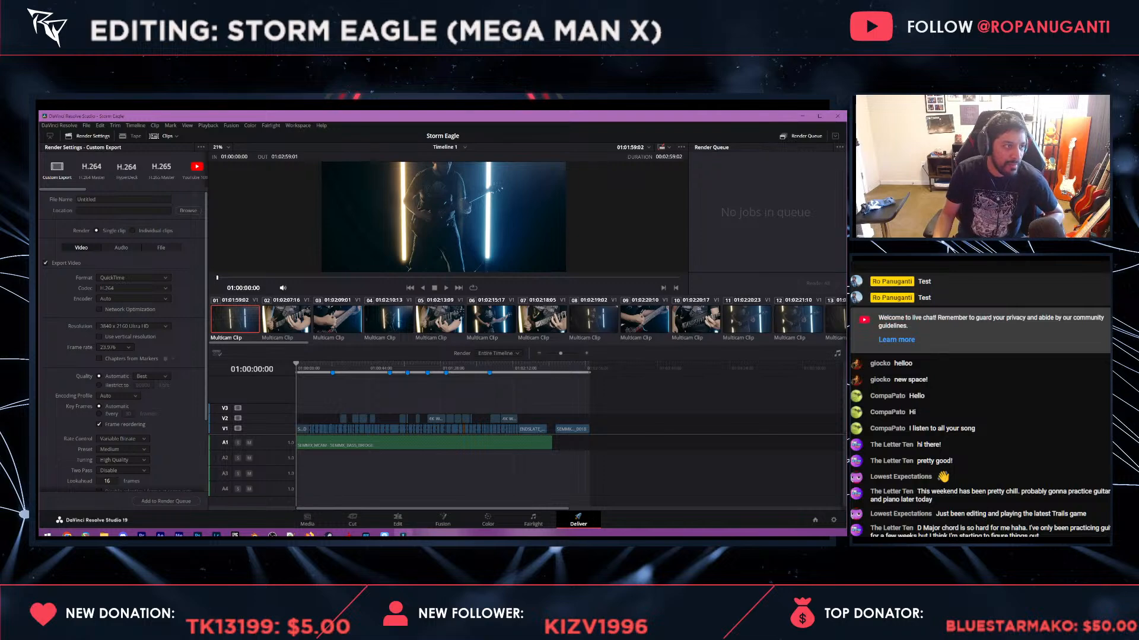
- Choose the H.264 Master render preset and hide the clip thumbnail strip above the timeline
left_click(91, 169)
left_click(124, 200)
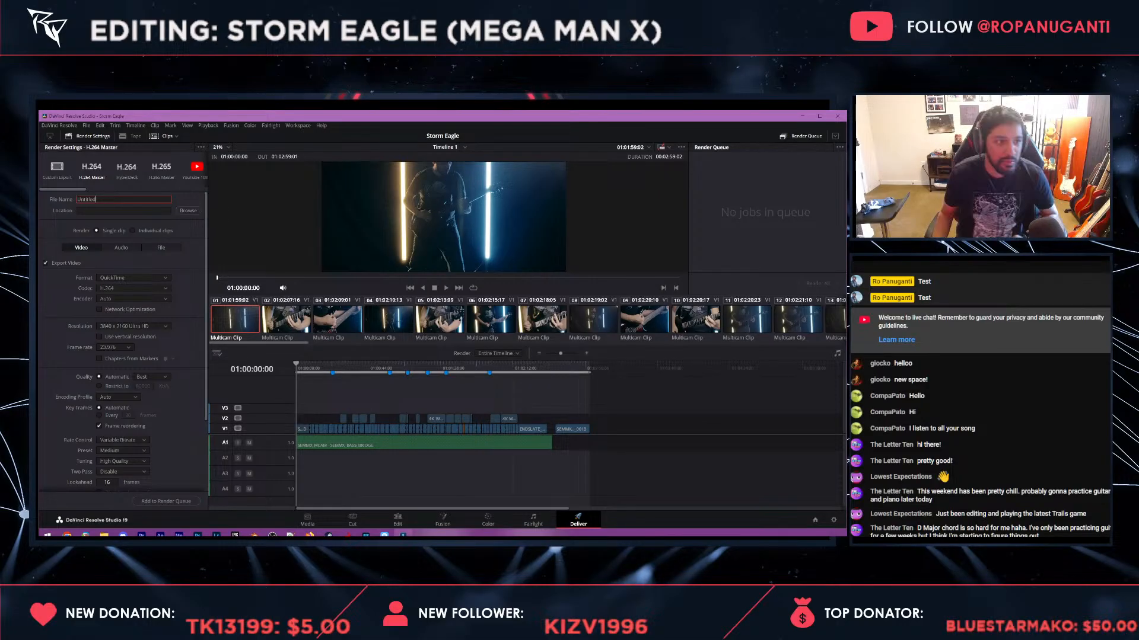
scroll(449, 218, "down", 2)
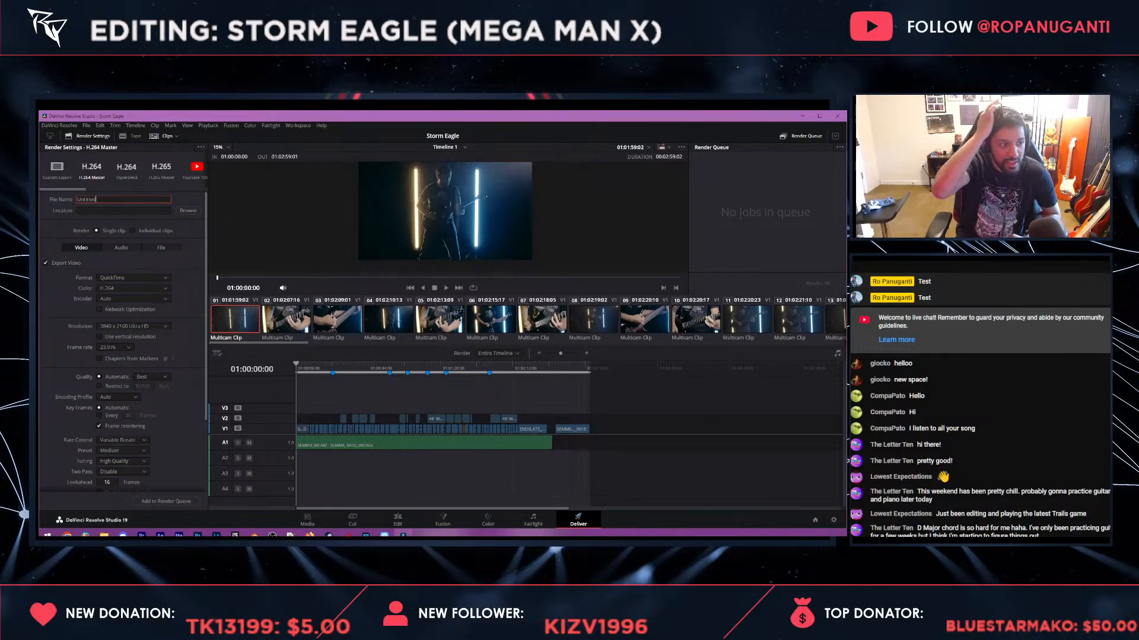
left_click(167, 136)
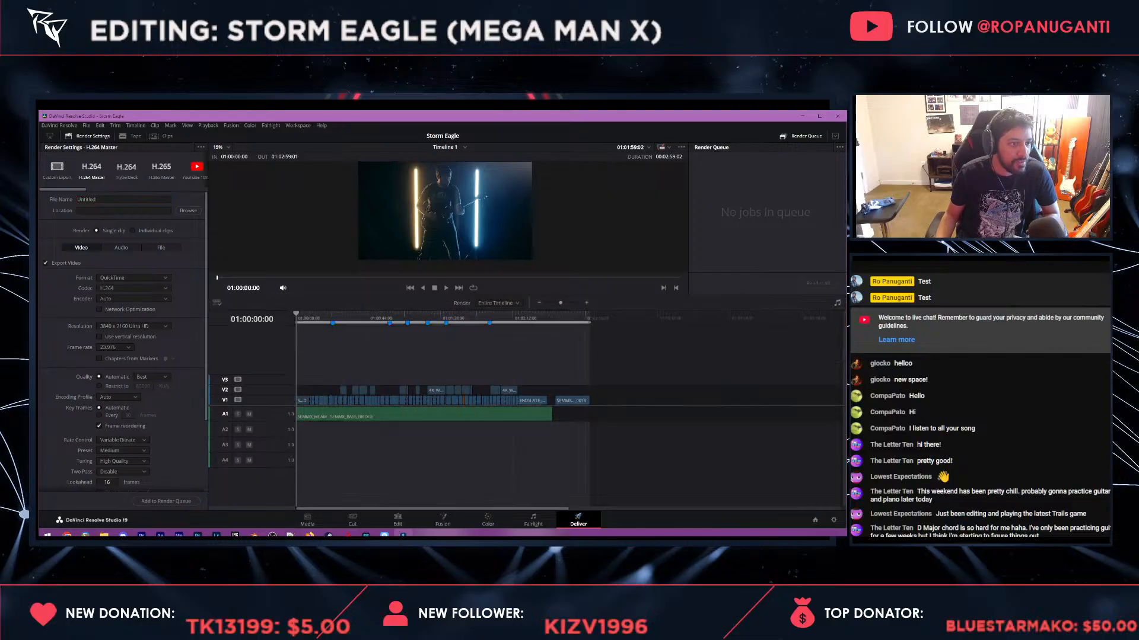
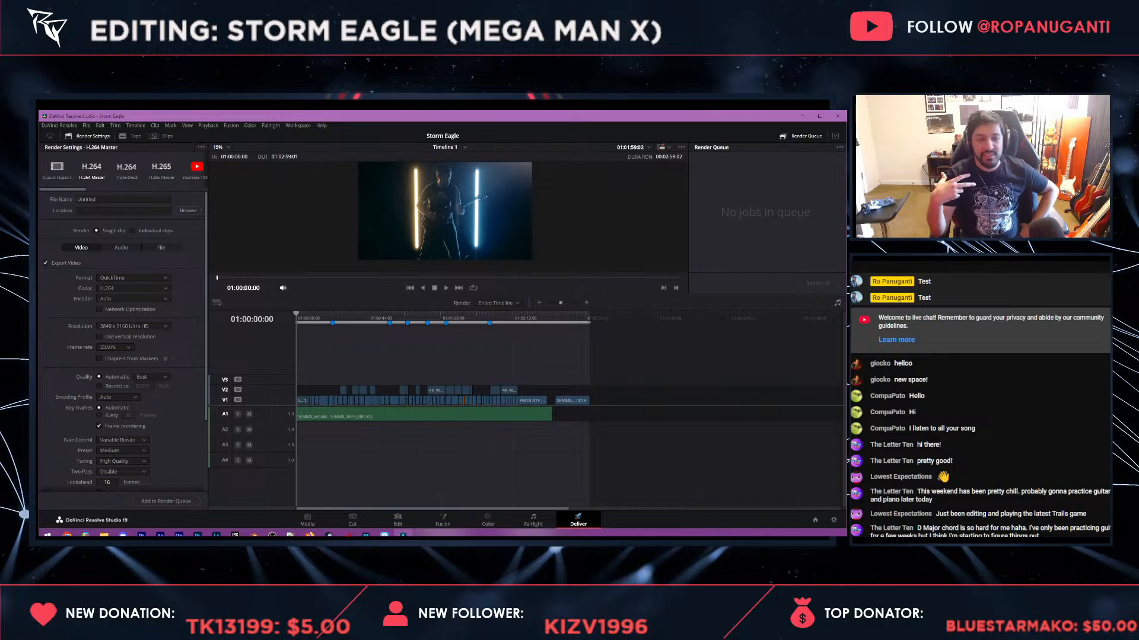
- Return to the Edit page and create a bin called VFX inside the FOOTAGE bin
key("shift+4")
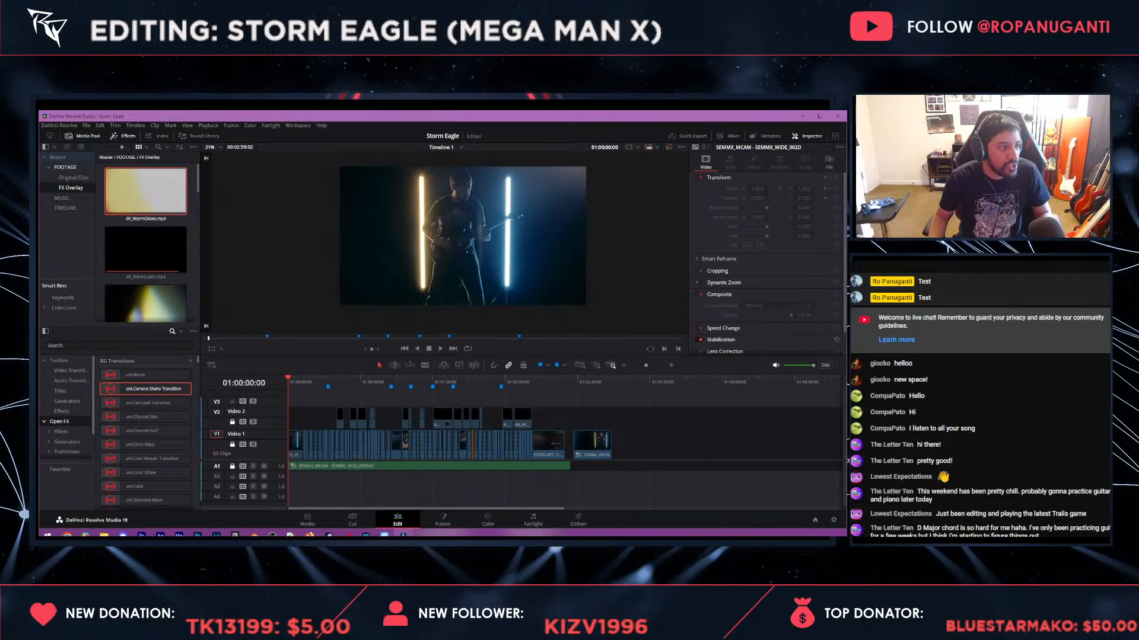
left_click(67, 168)
right_click(72, 168)
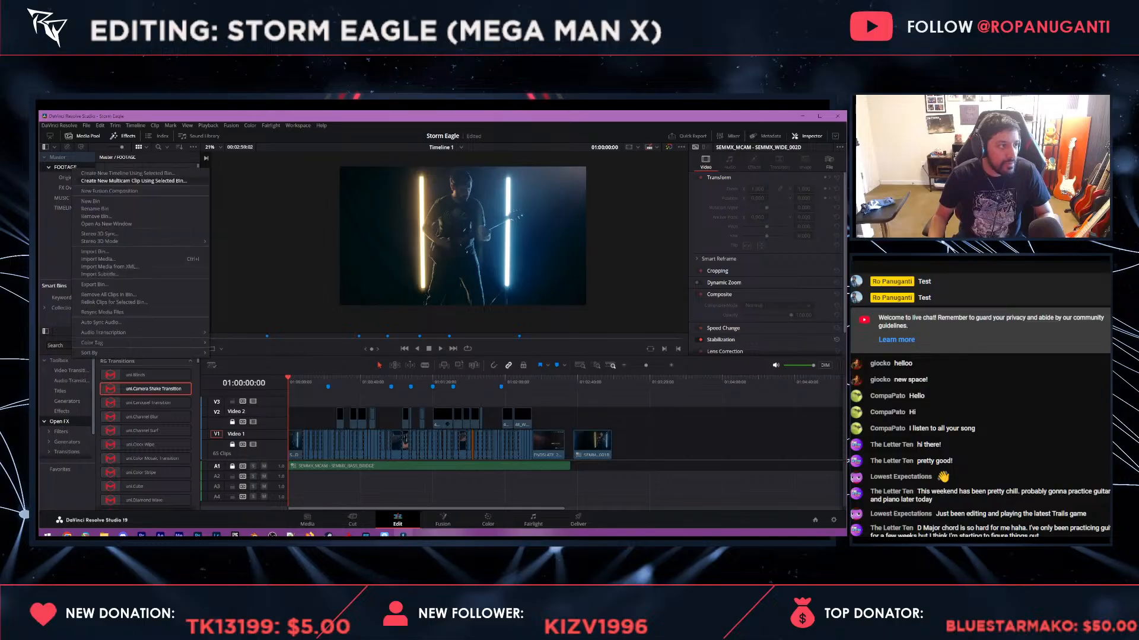
left_click(89, 192)
type("VFX")
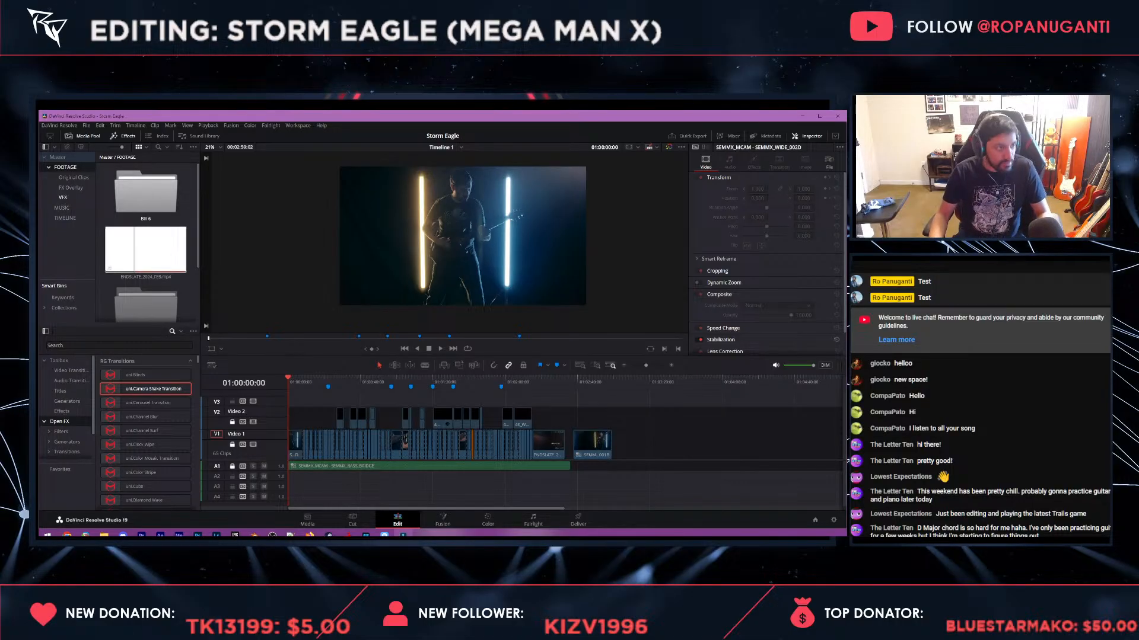
key("Return")
- Import the SeagleGun_[0001-0120].png image sequence into the VFX bin from the Media page
right_click(142, 205)
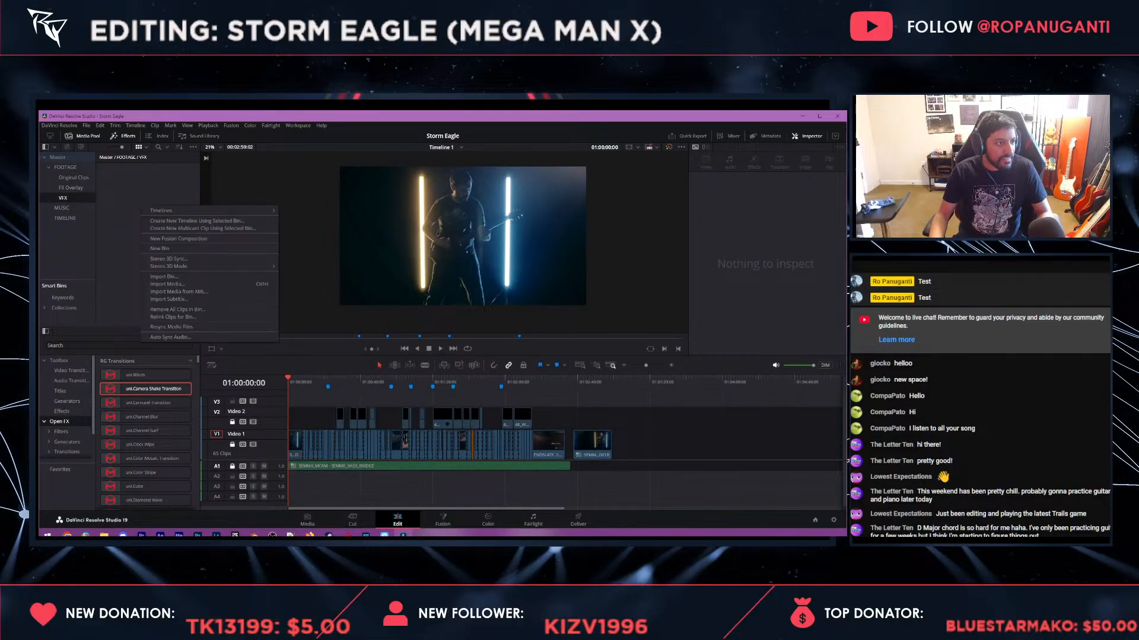
left_click(129, 237)
left_click(308, 520)
right_click(318, 414)
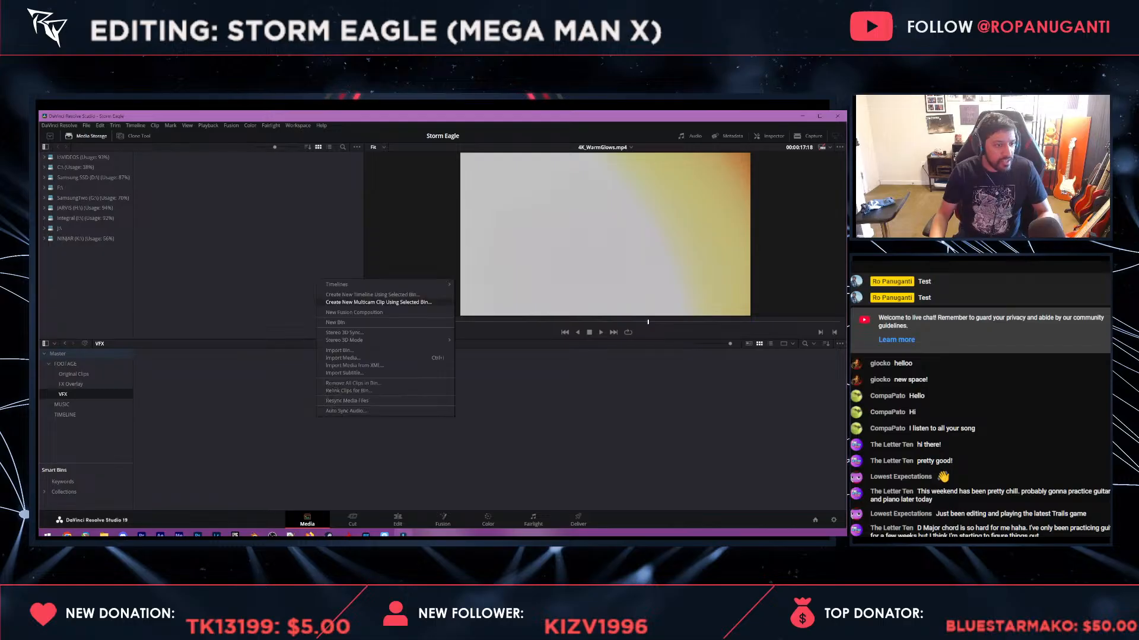
left_click(342, 358)
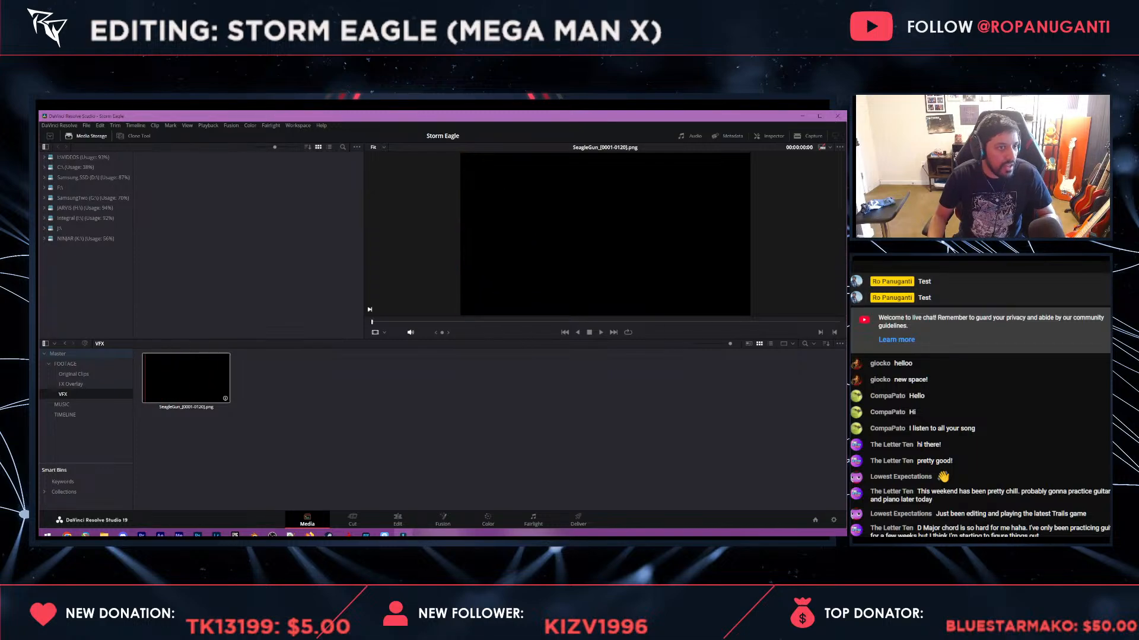
- Review the clip attributes of the SeagleGun image sequence, including its video, audio, timecode and name settings
right_click(196, 382)
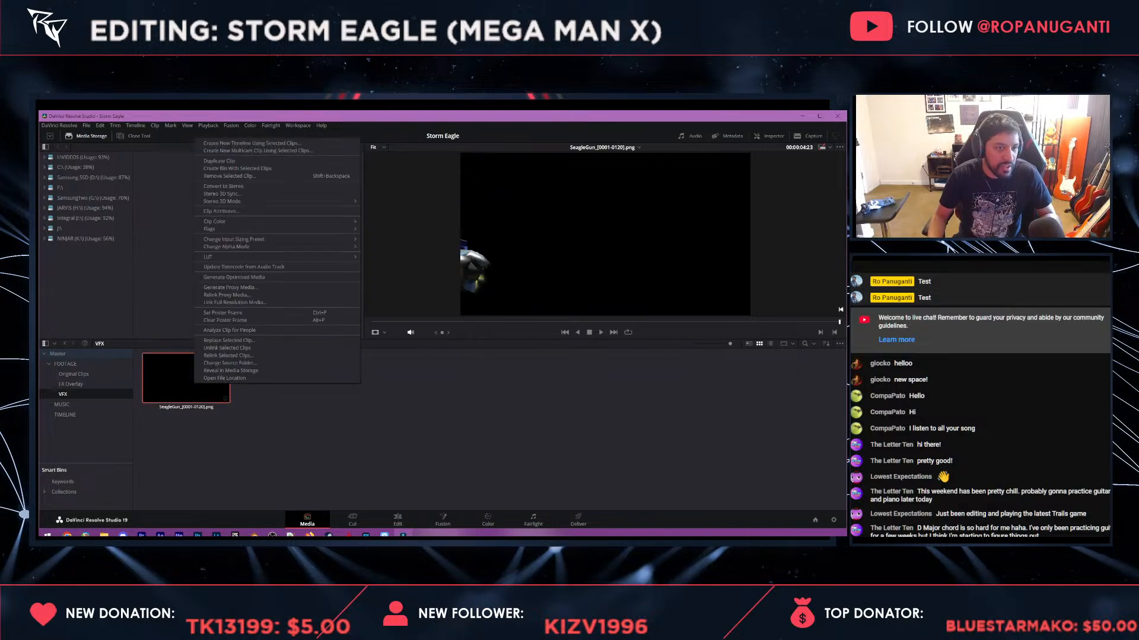
mouse_move(237, 257)
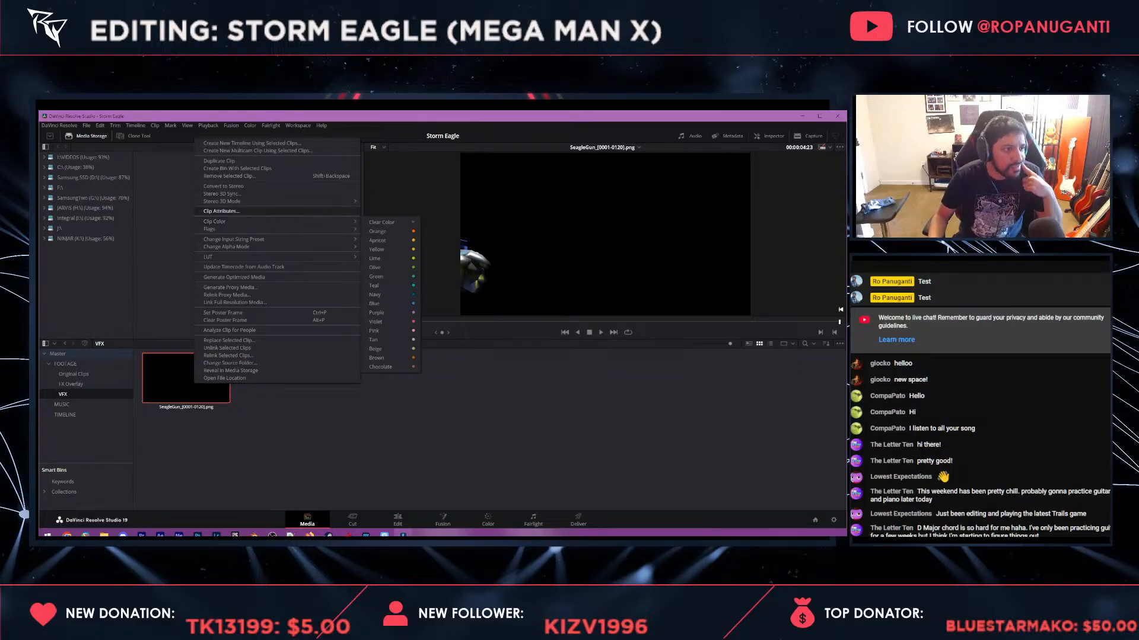
left_click(221, 211)
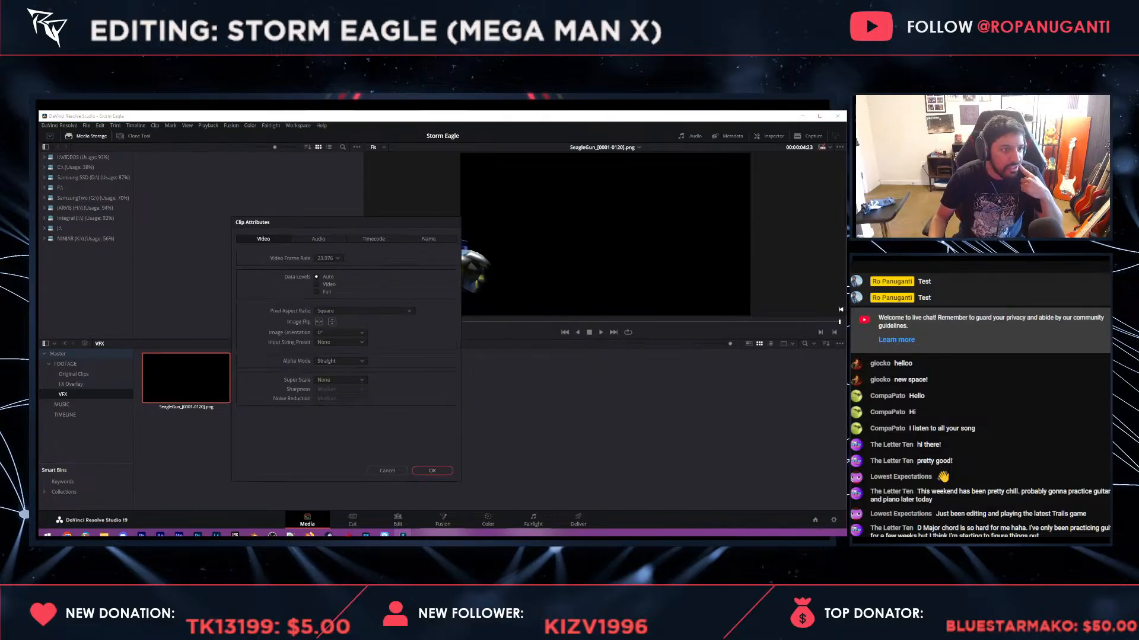
left_click(318, 239)
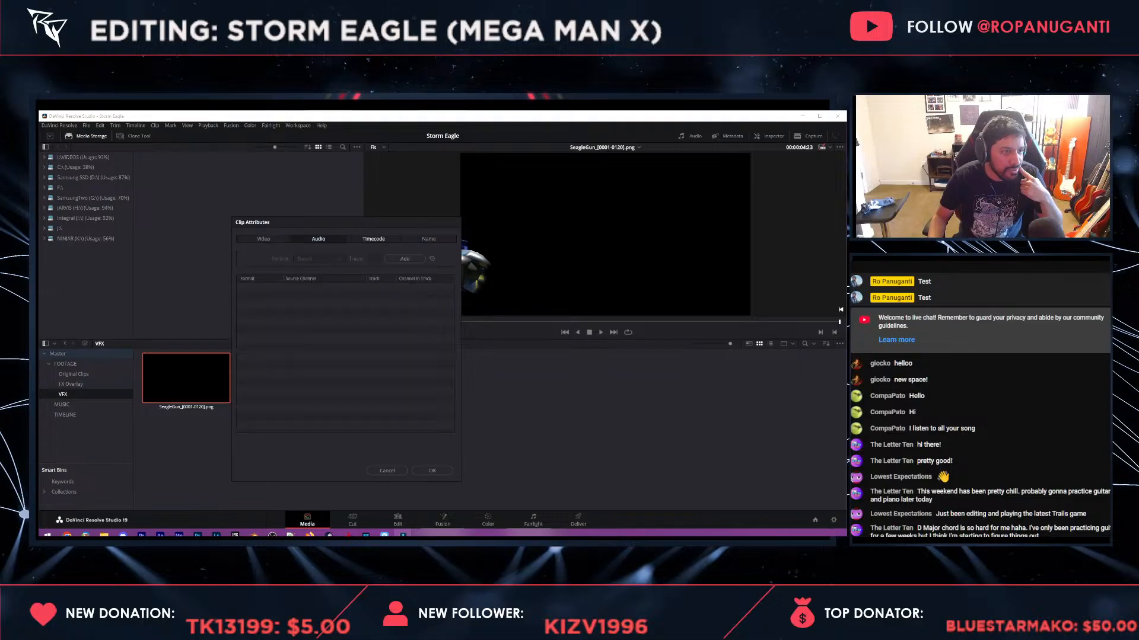
left_click(374, 239)
left_click(429, 239)
left_click(263, 239)
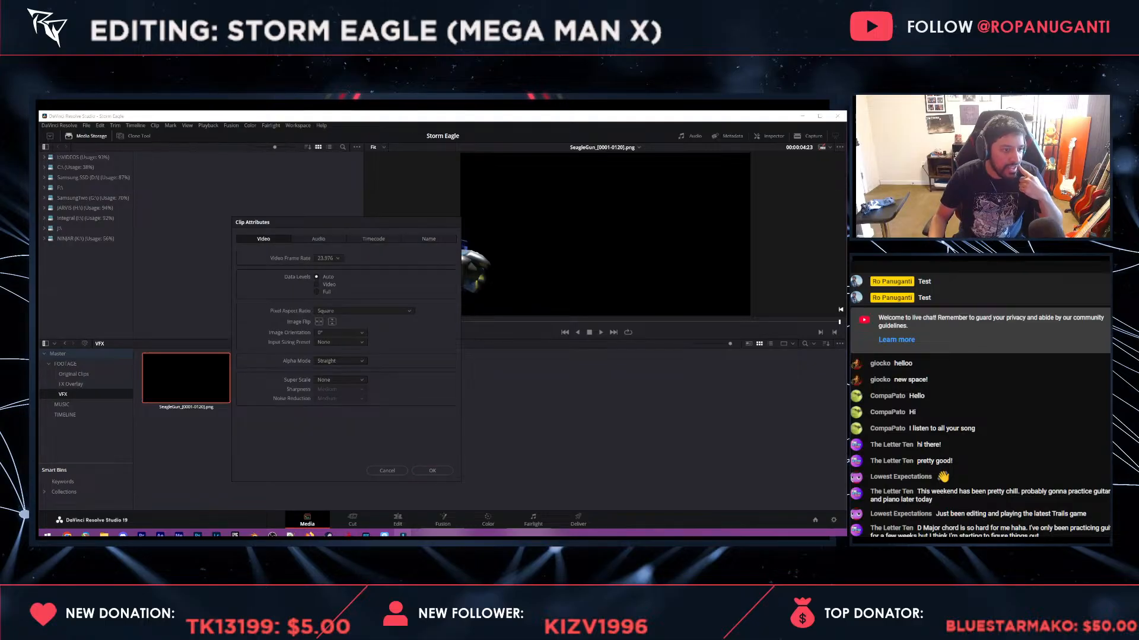
left_click(432, 471)
- Place the SeagleGun image sequence on the V3 track of the Edit timeline, starting at about 01:00:20:20
left_click(397, 520)
right_click(409, 521)
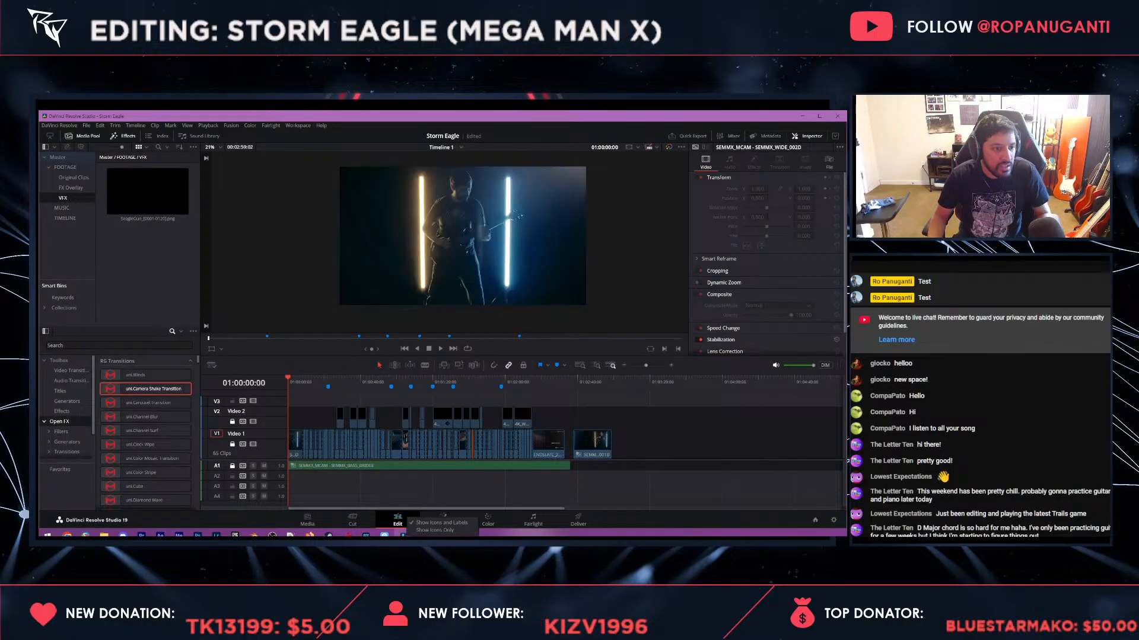
left_click(392, 388)
left_click_drag(355, 382, 311, 383)
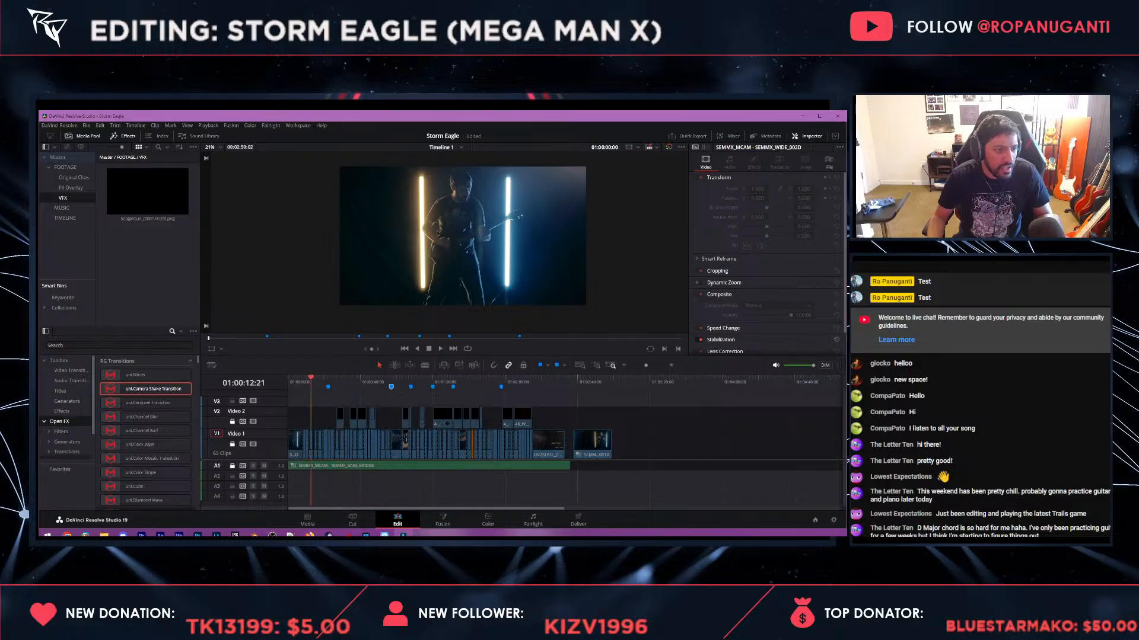
scroll(311, 382, "up", 5)
left_click(450, 383)
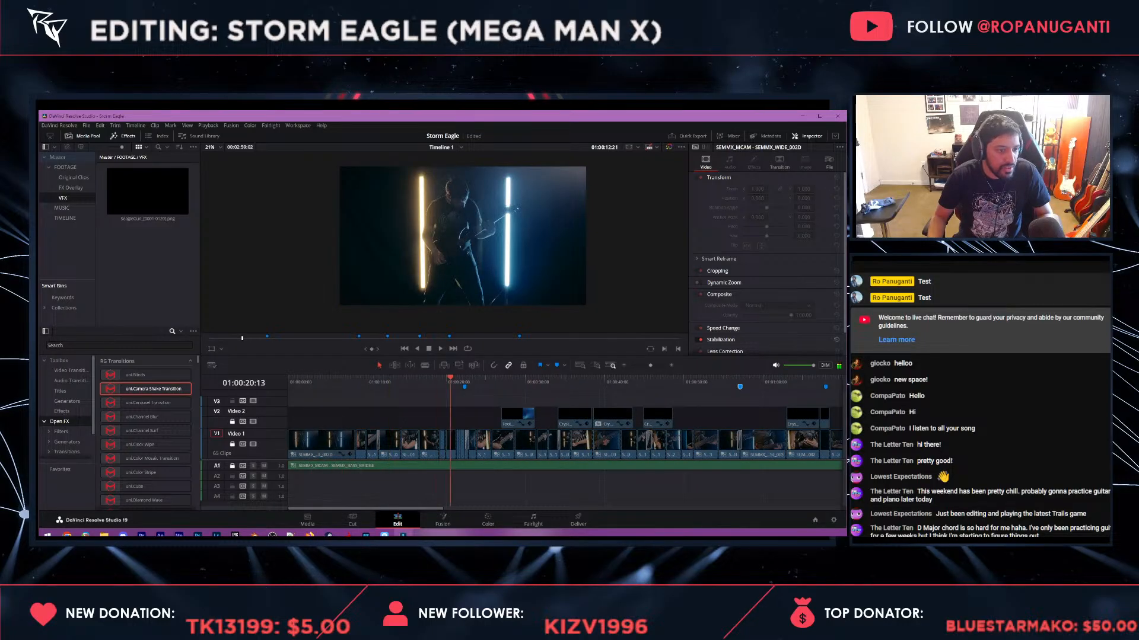
left_click_drag(450, 382, 452, 383)
key("space")
scroll(451, 383, "up", 4)
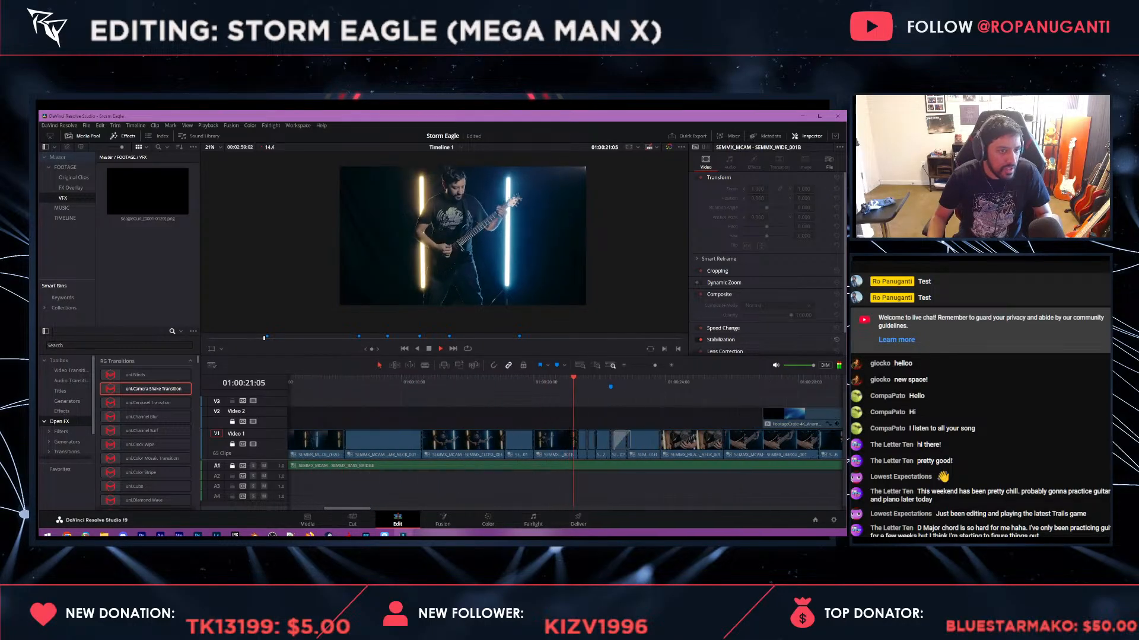
key("space")
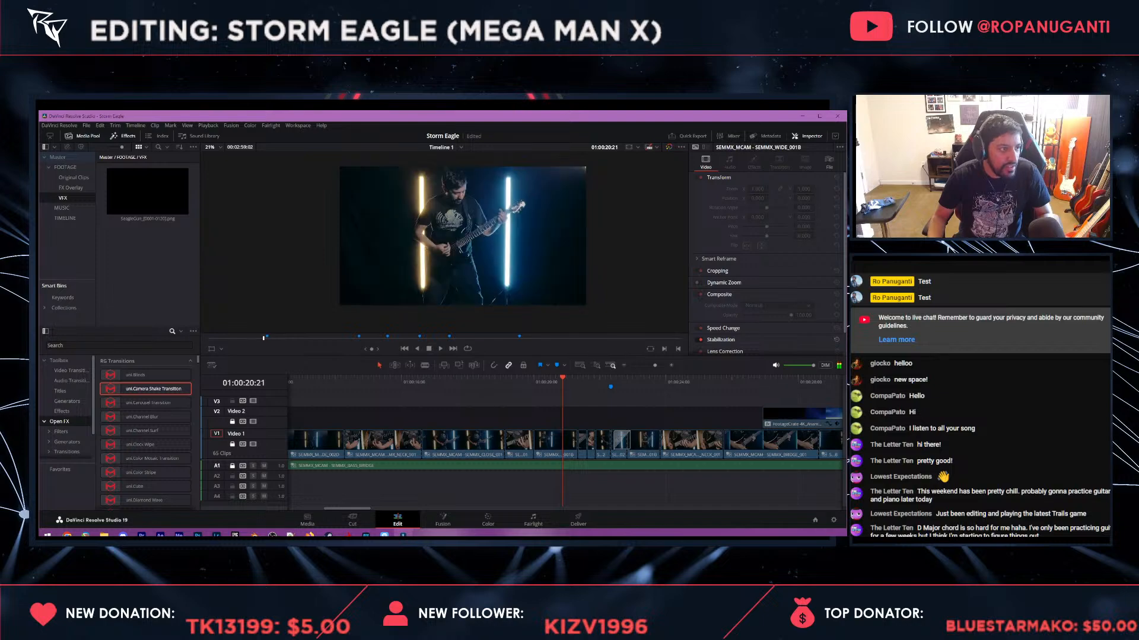
left_click_drag(147, 193, 558, 402)
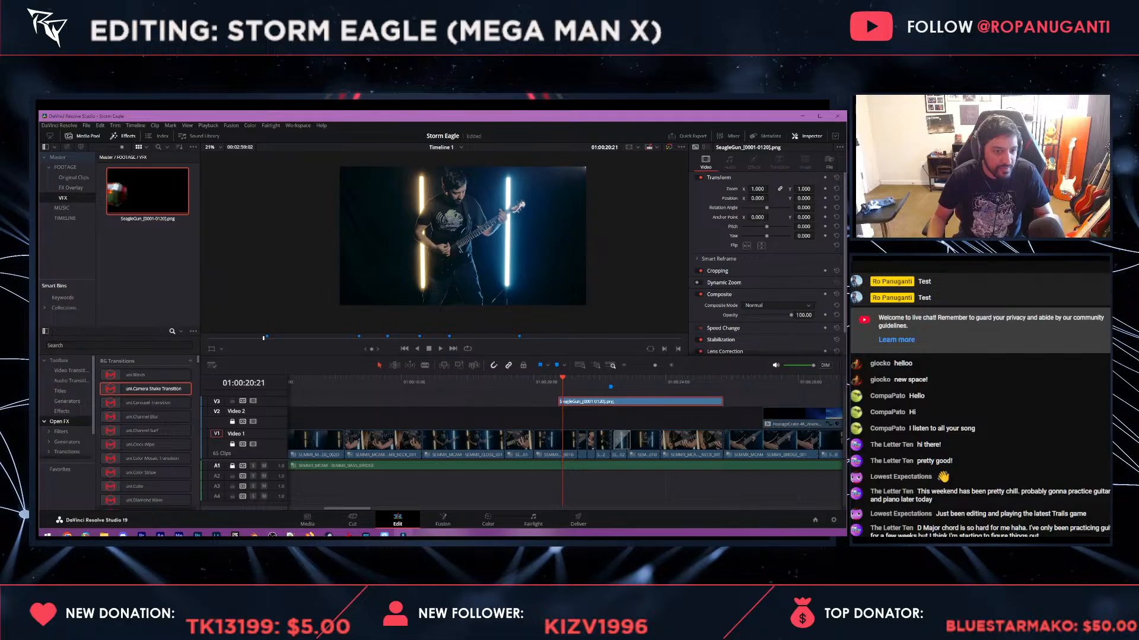
- Play back the SeagleGun clip on V3 and double its clip speed
key("space")
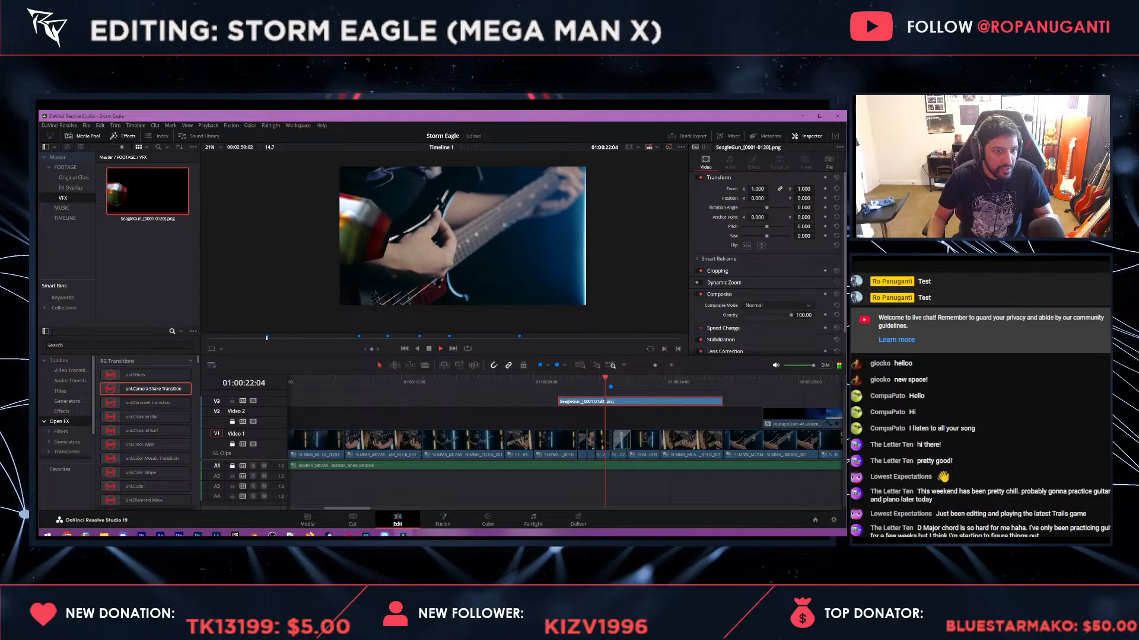
key("space")
right_click(598, 402)
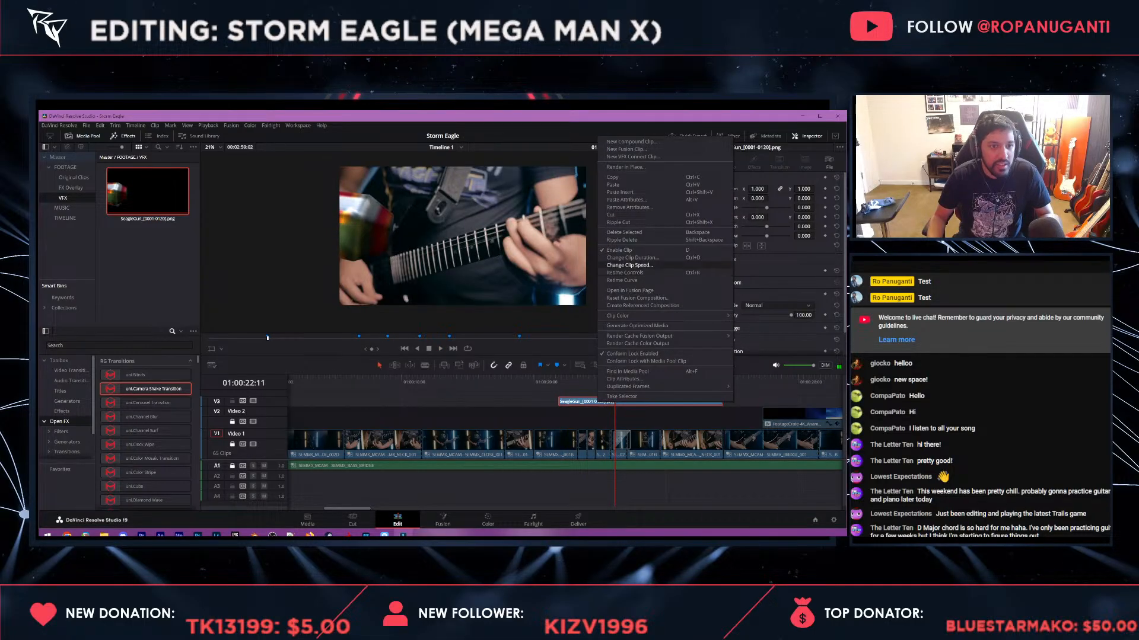
left_click(631, 265)
type("20")
key("Return")
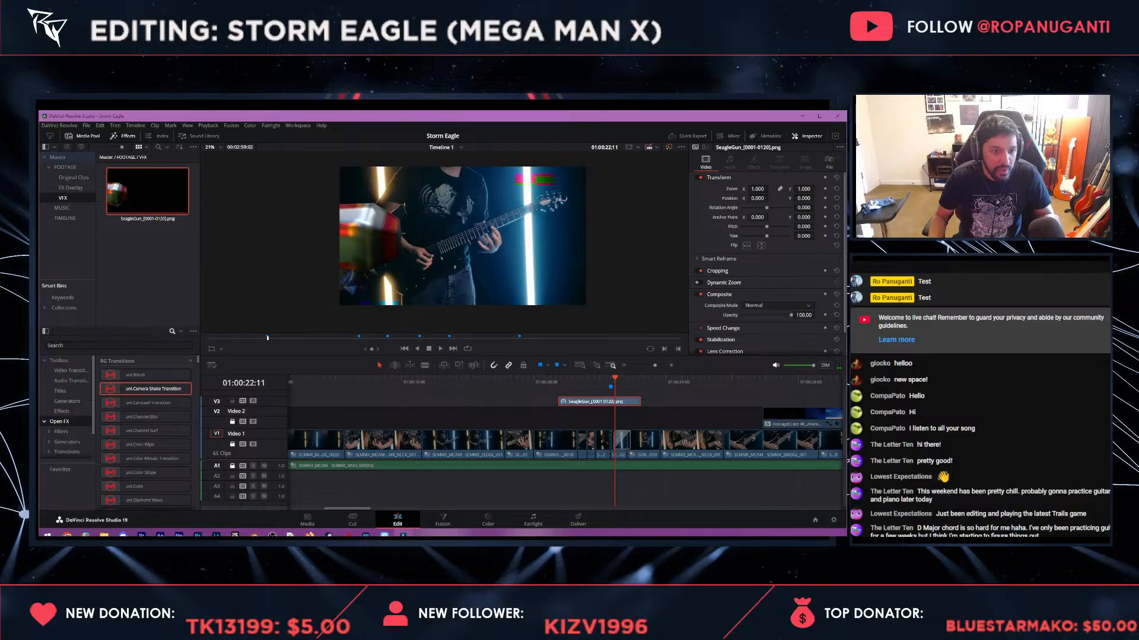
- Move the SeagleGun clip on V3 earlier to start at about 01:00:20:10 and play it back
left_click(545, 383)
left_click_drag(593, 412, 583, 413)
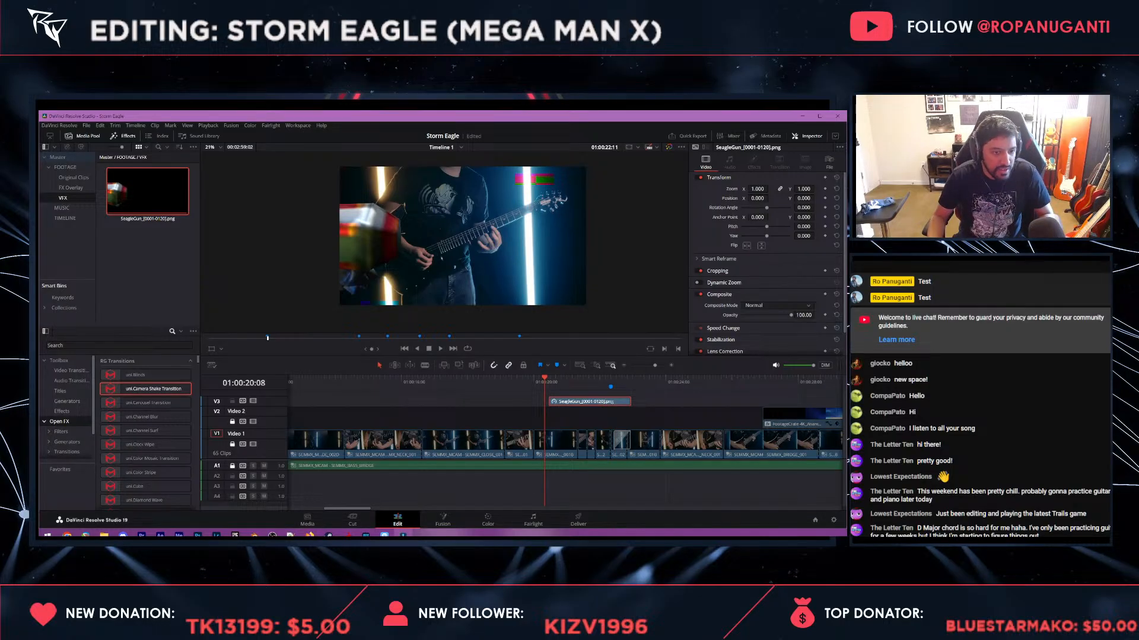
key("space")
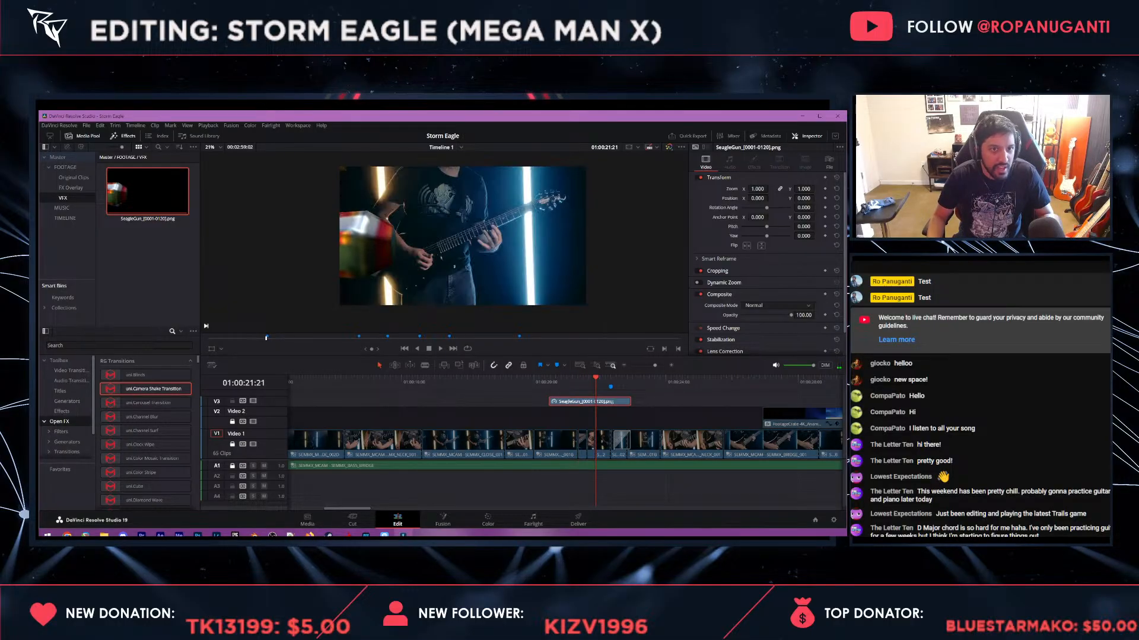
- Bypass the color grades in the timeline viewer
left_click(668, 147)
left_click(657, 147)
left_click(688, 178)
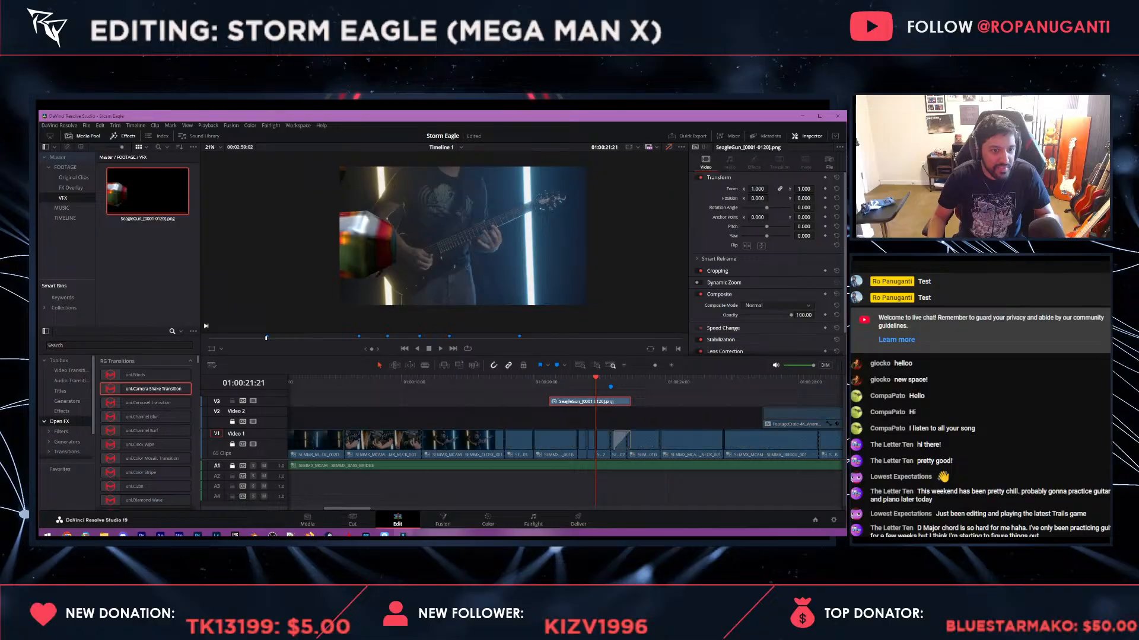
- Trim the start of the SeagleGun clip on V3 to about 01:00:21:15 and play it back
mouse_move(586, 401)
left_mouse_down()
mouse_move(624, 401)
mouse_move(611, 381)
mouse_move(621, 382)
mouse_move(601, 381)
mouse_move(631, 382)
mouse_move(648, 401)
mouse_move(595, 382)
mouse_move(613, 382)
left_mouse_up()
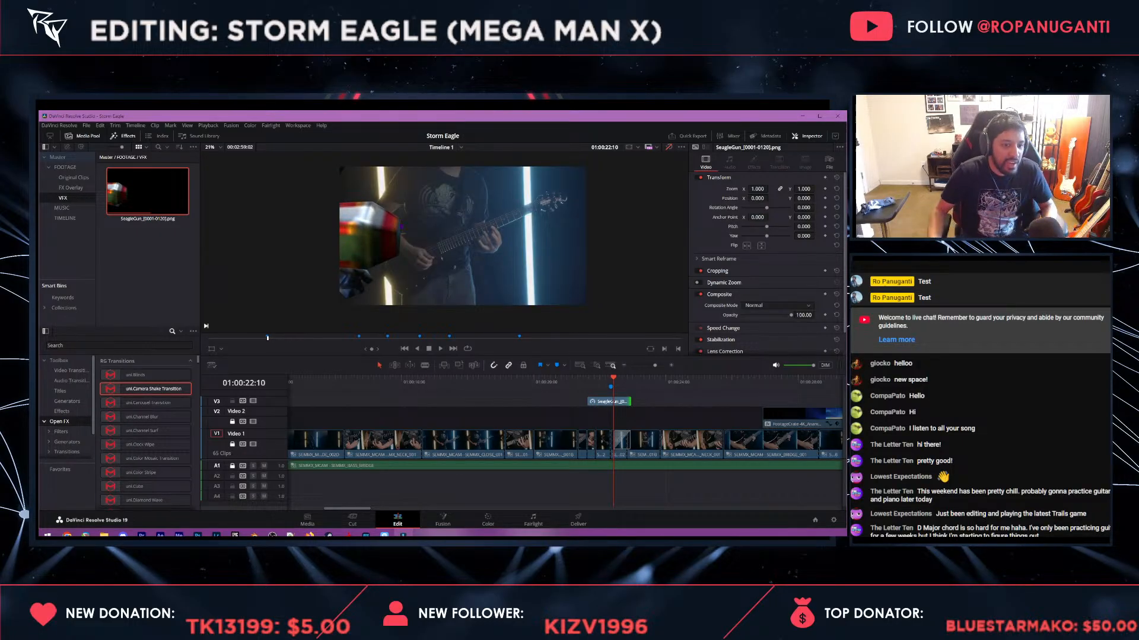
key("Up")
key("Up")
key("space")
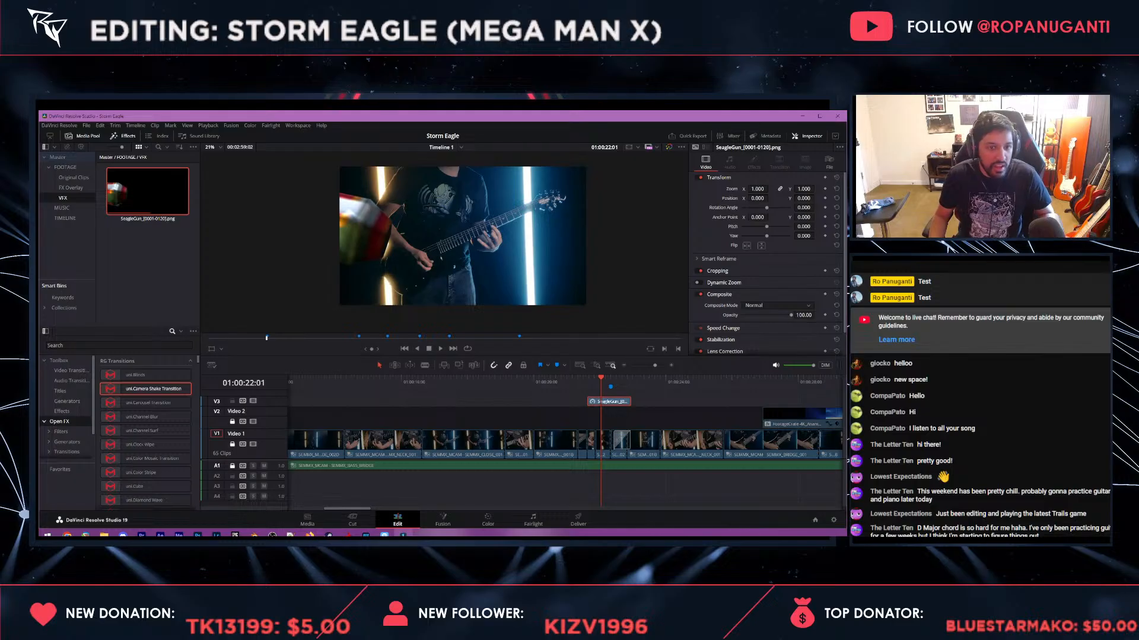
- Search the effects for "lens" and apply Lens Blur to the SeagleGun clip on V3
left_click(119, 345)
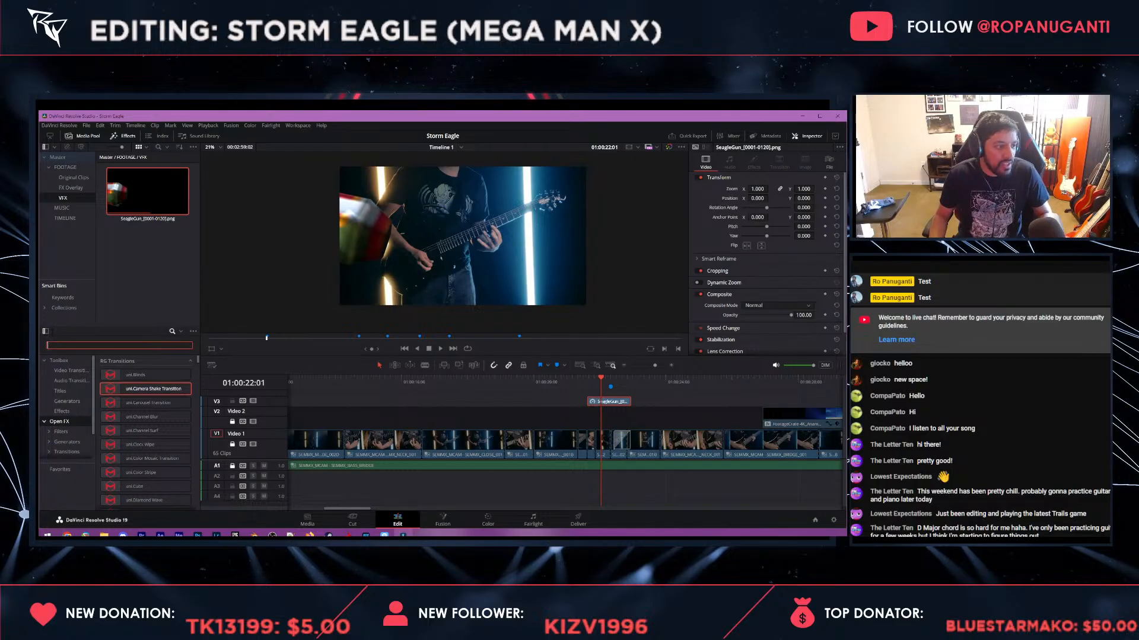
type("lens")
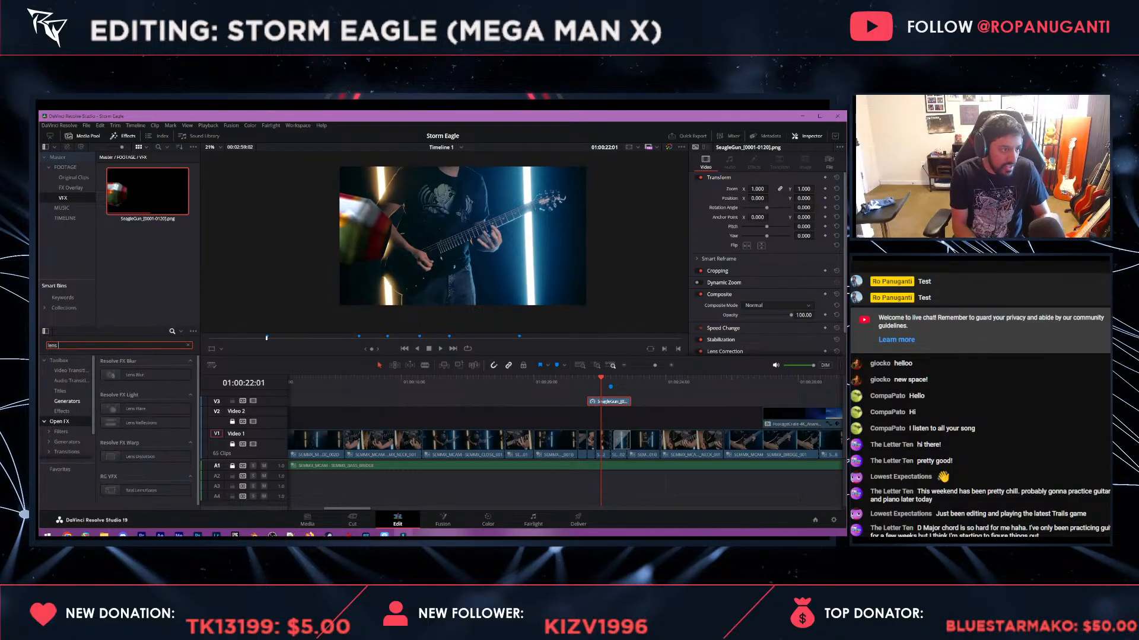
left_click_drag(136, 374, 602, 402)
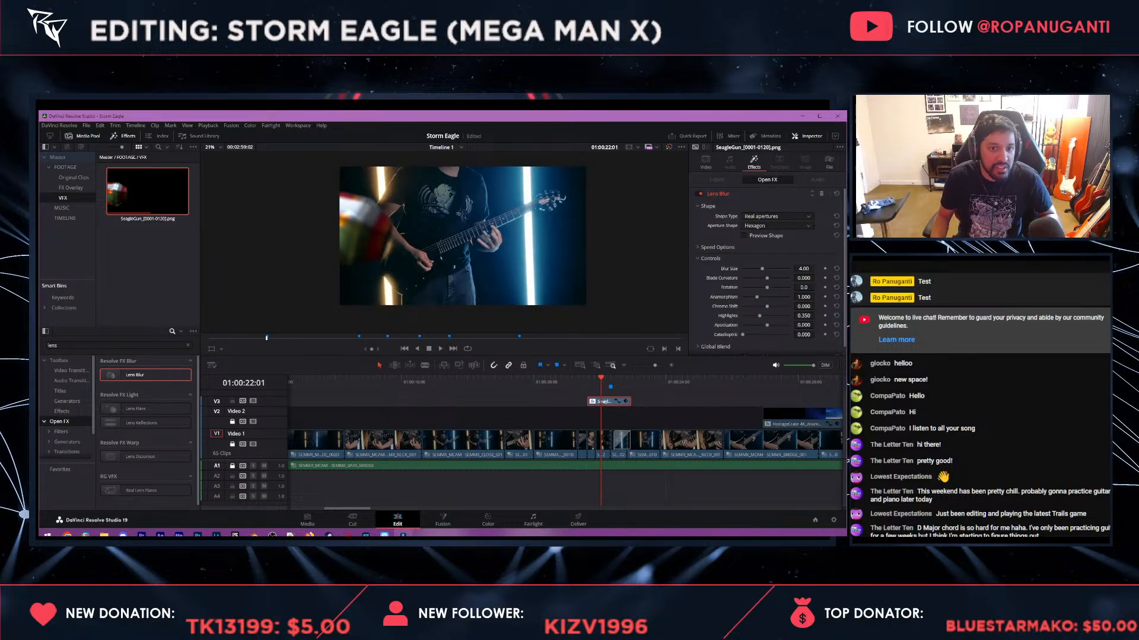
scroll(765, 267, "down", 1)
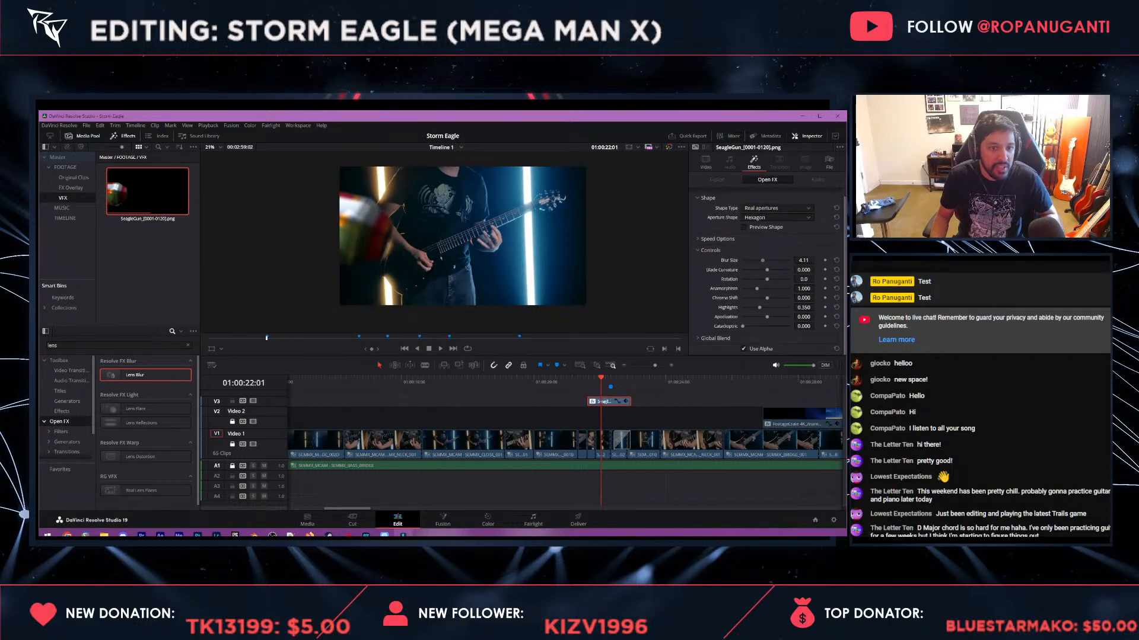